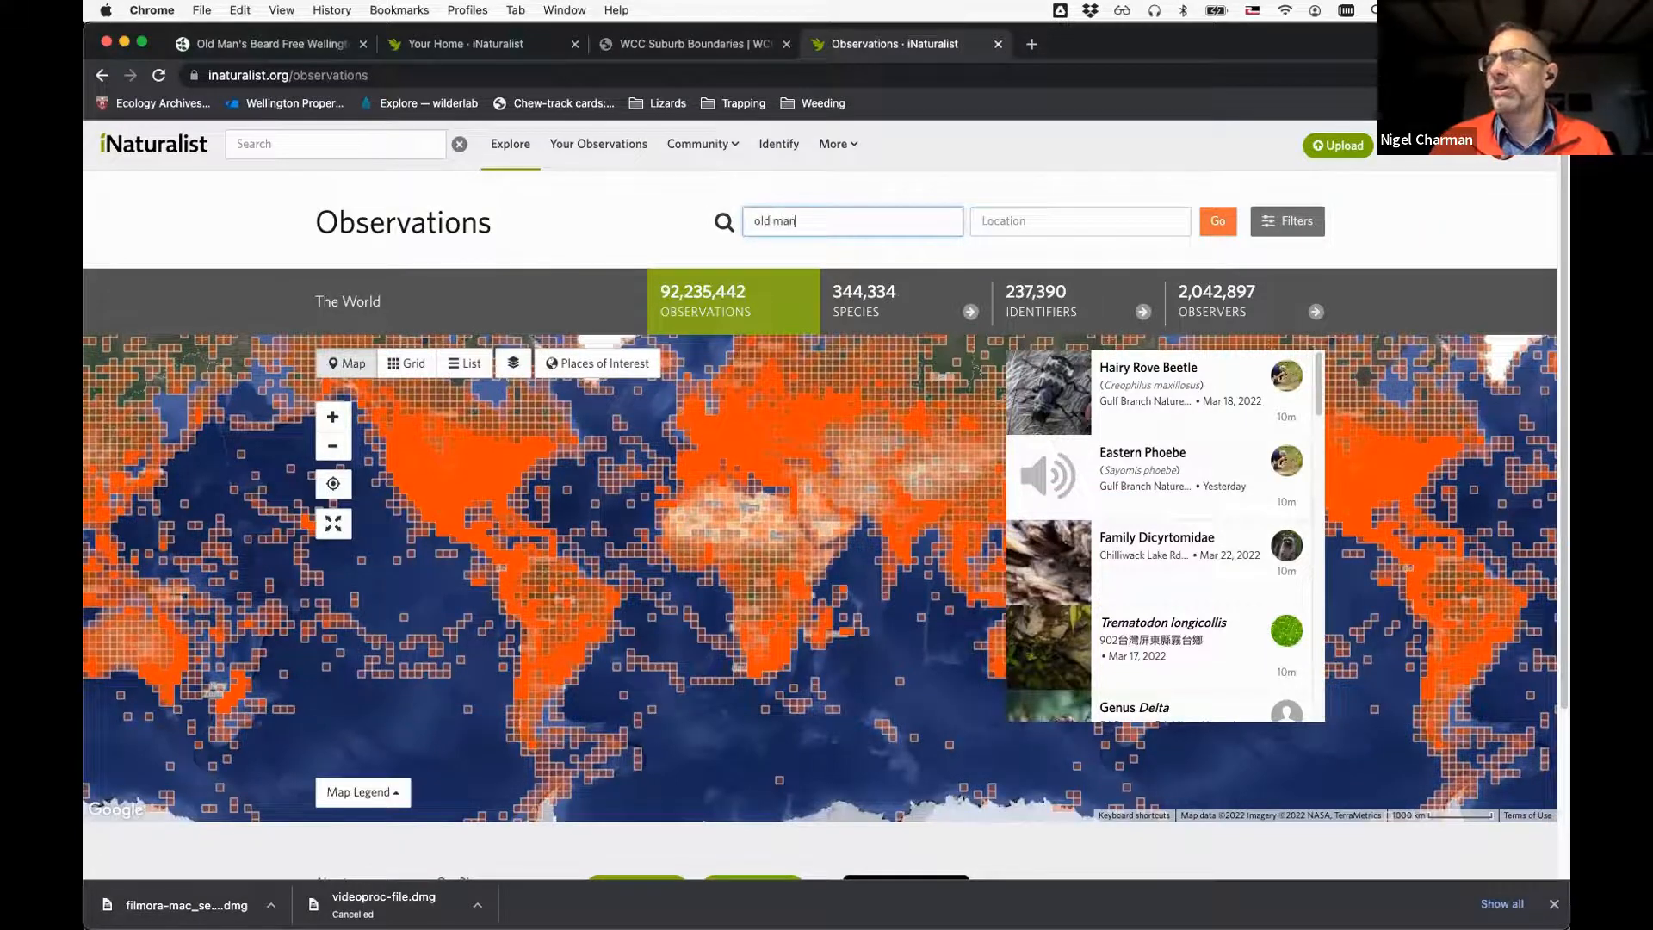
# Filter the observations by the species Old Man's Beard (Clematis vitalba)
pyautogui.press('BackSpace')
pyautogui.press('BackSpace')
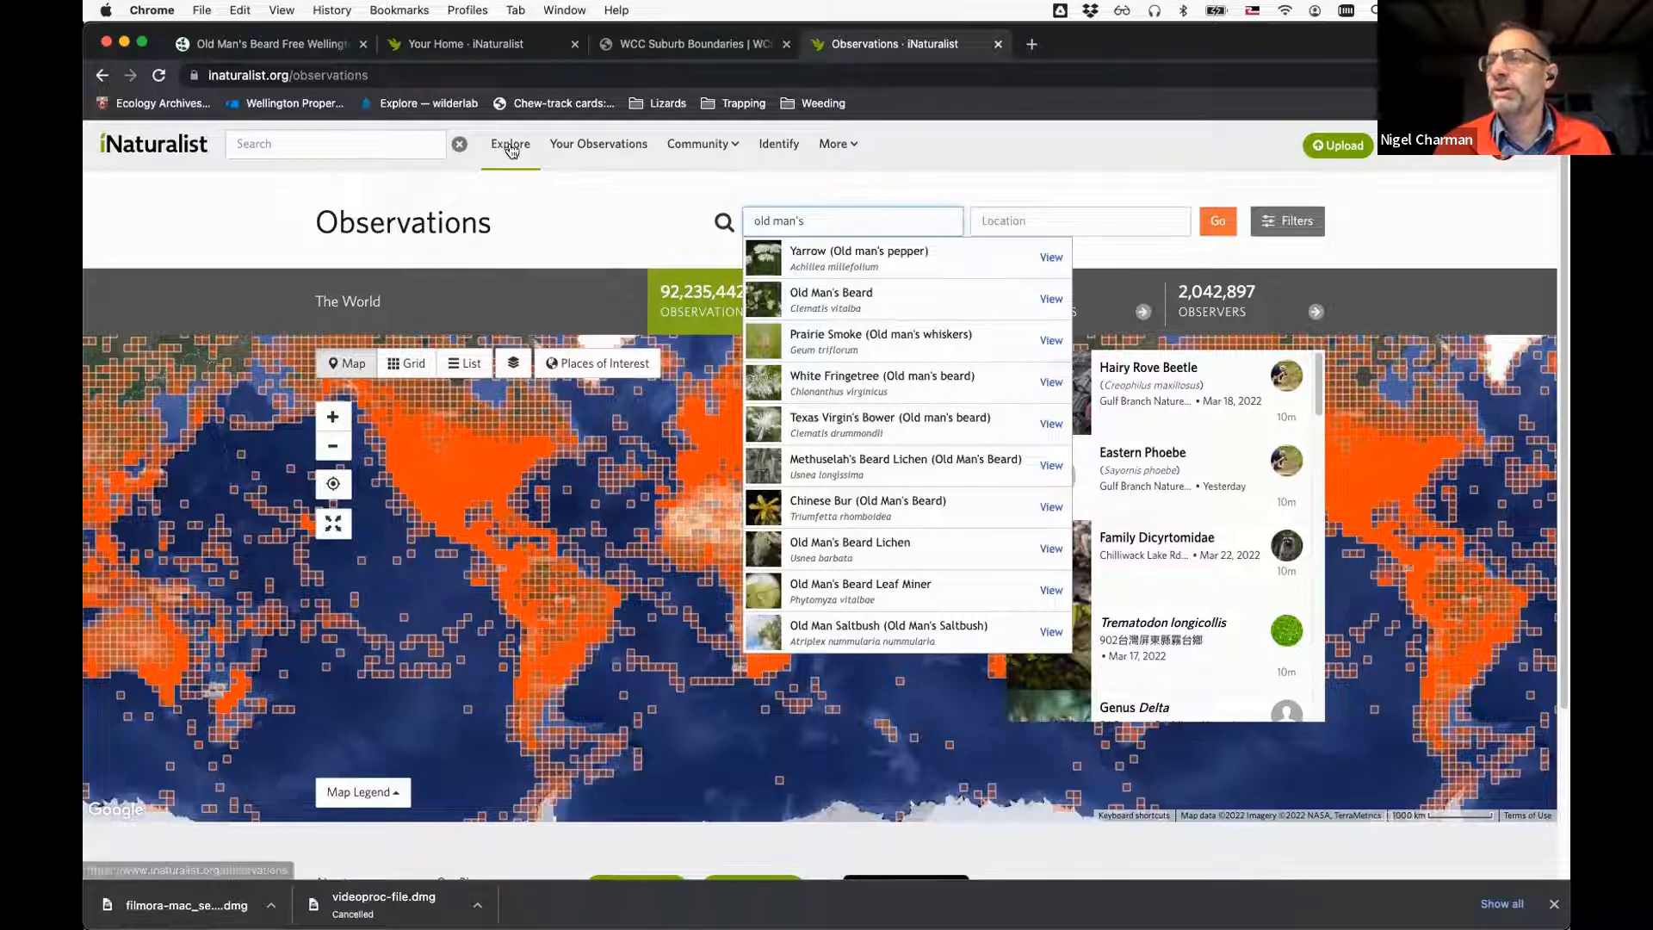
pyautogui.write('beard')
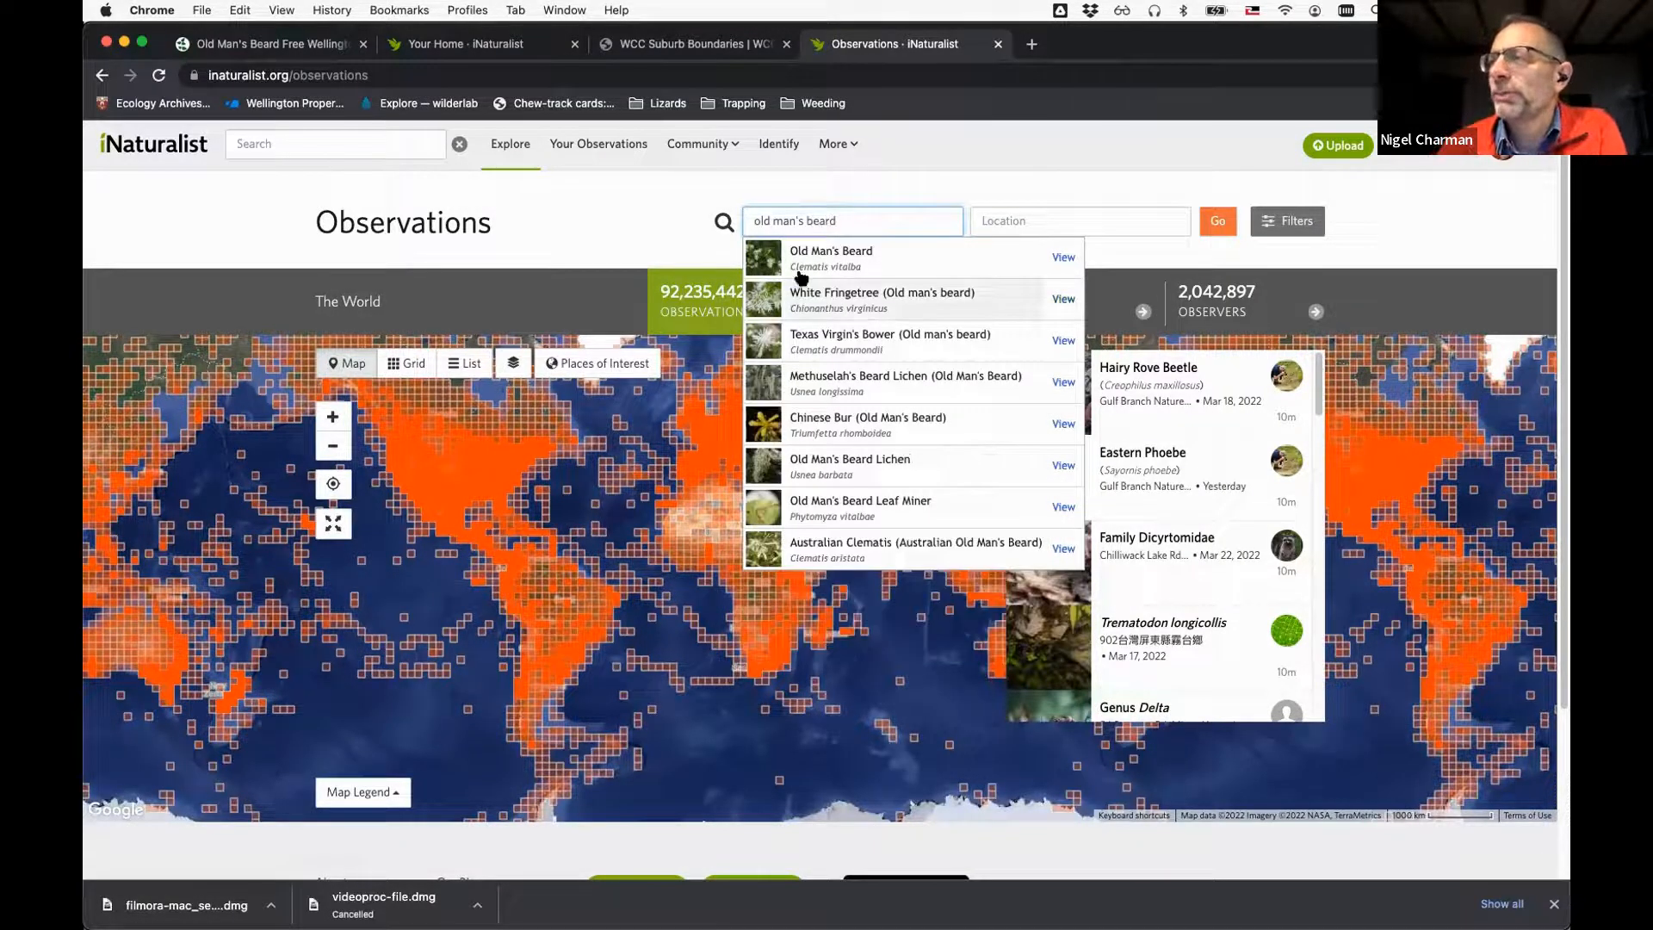
pyautogui.click(831, 255)
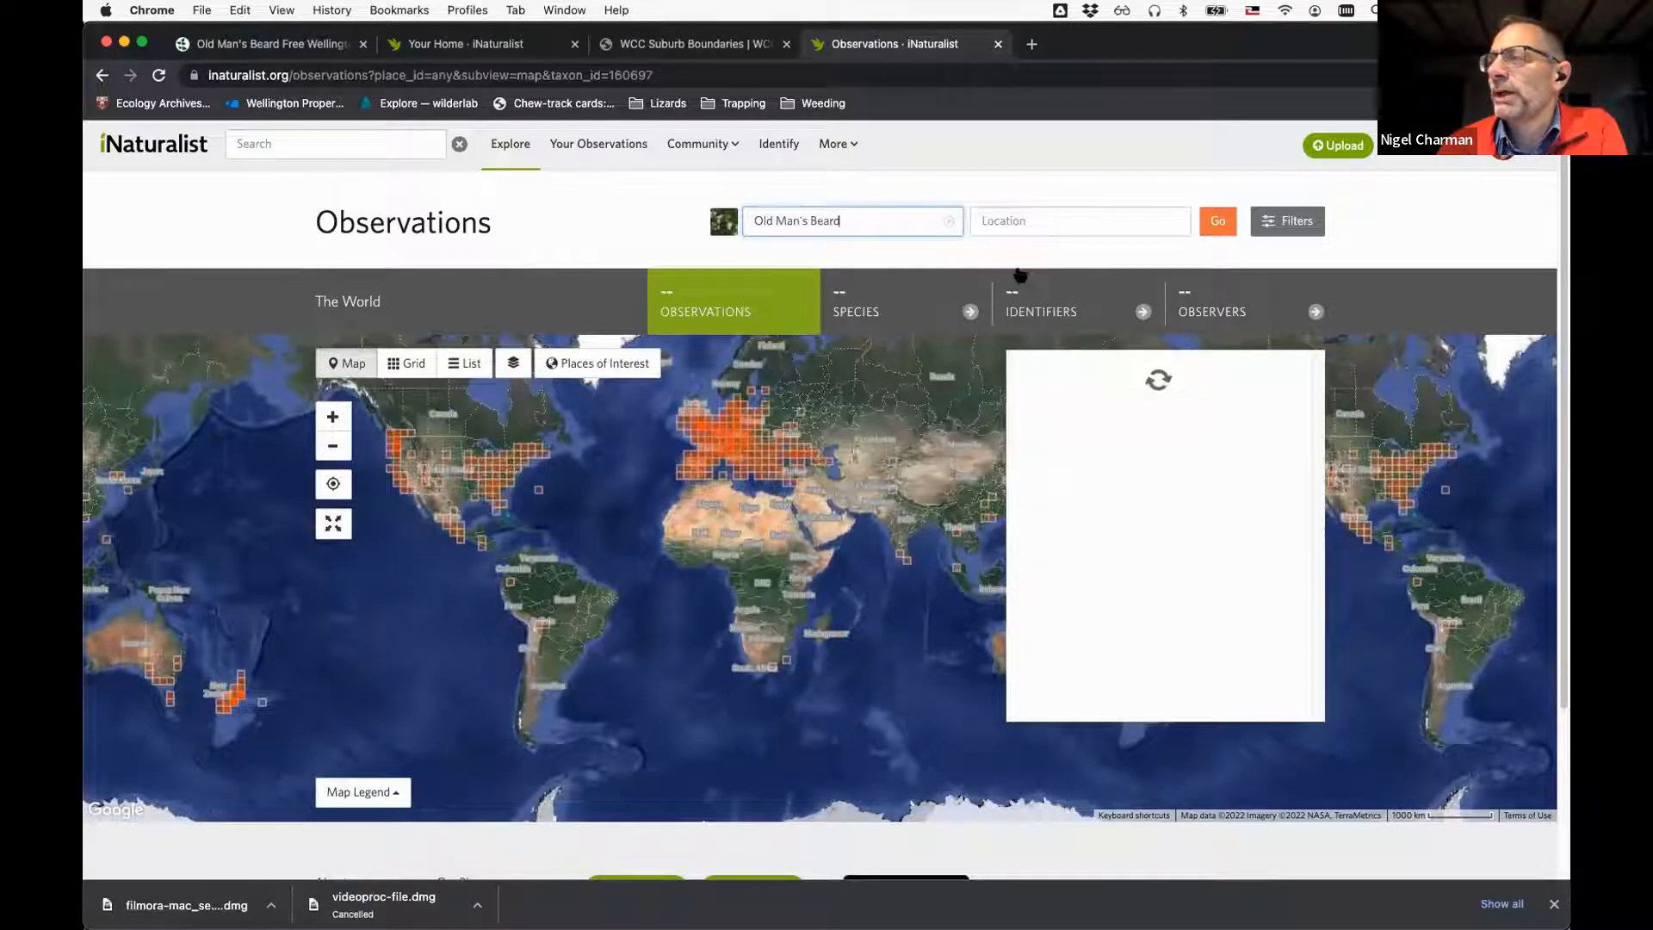
# Enter "wellington city" as the location to look up
pyautogui.click(1040, 219)
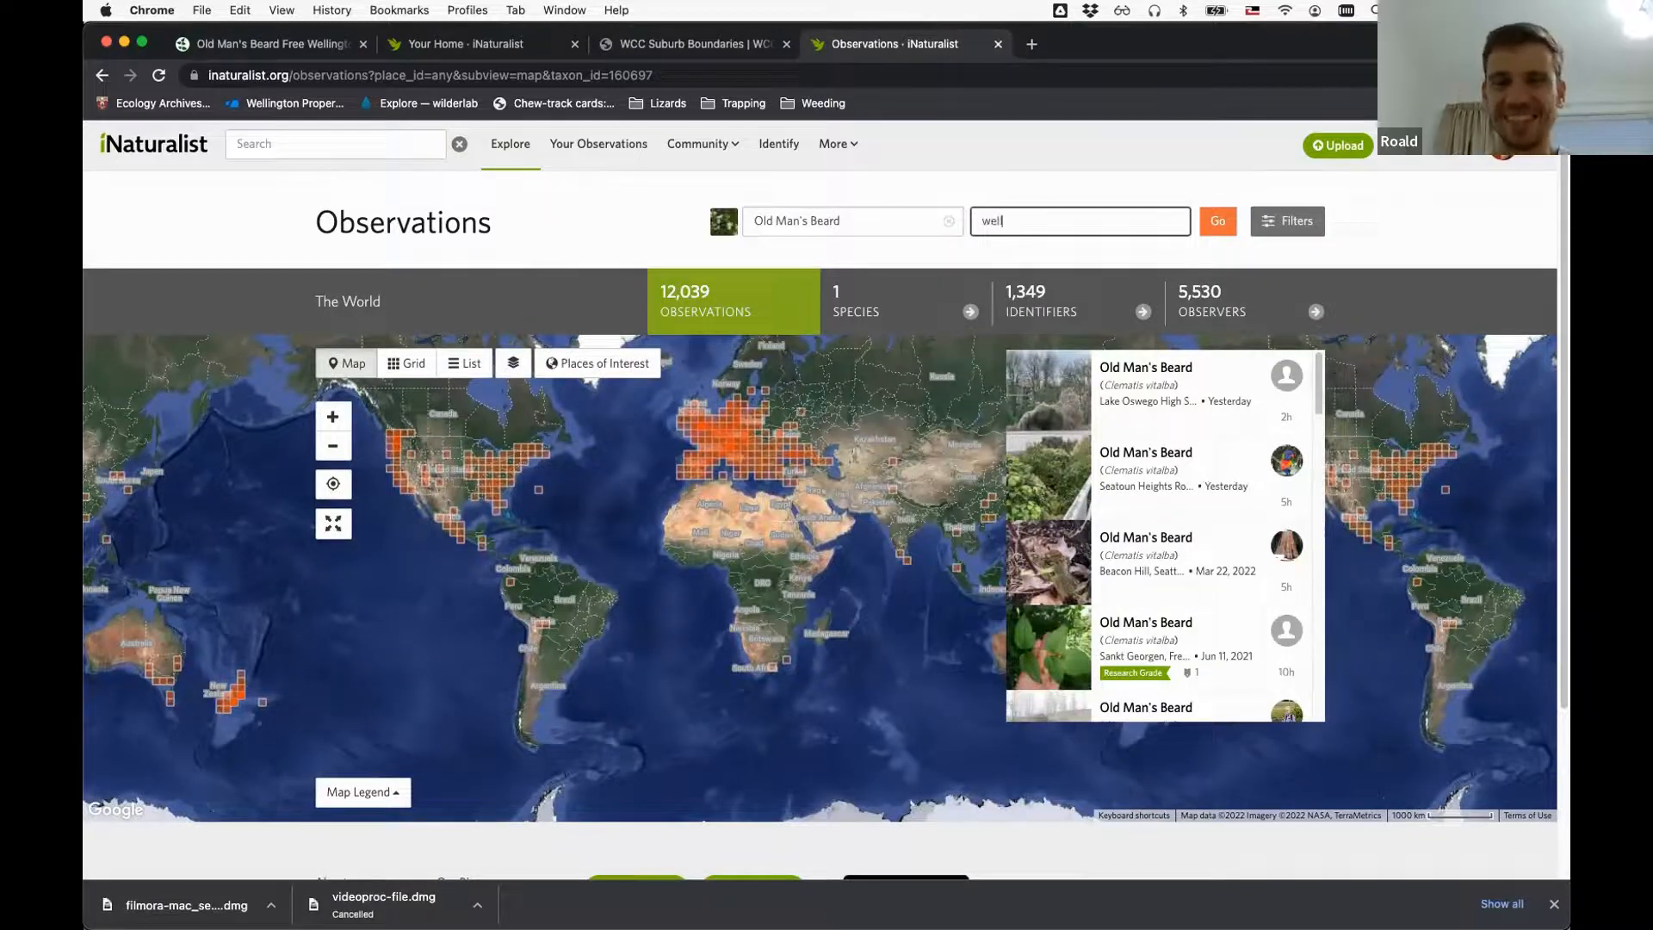
pyautogui.write('ington c')
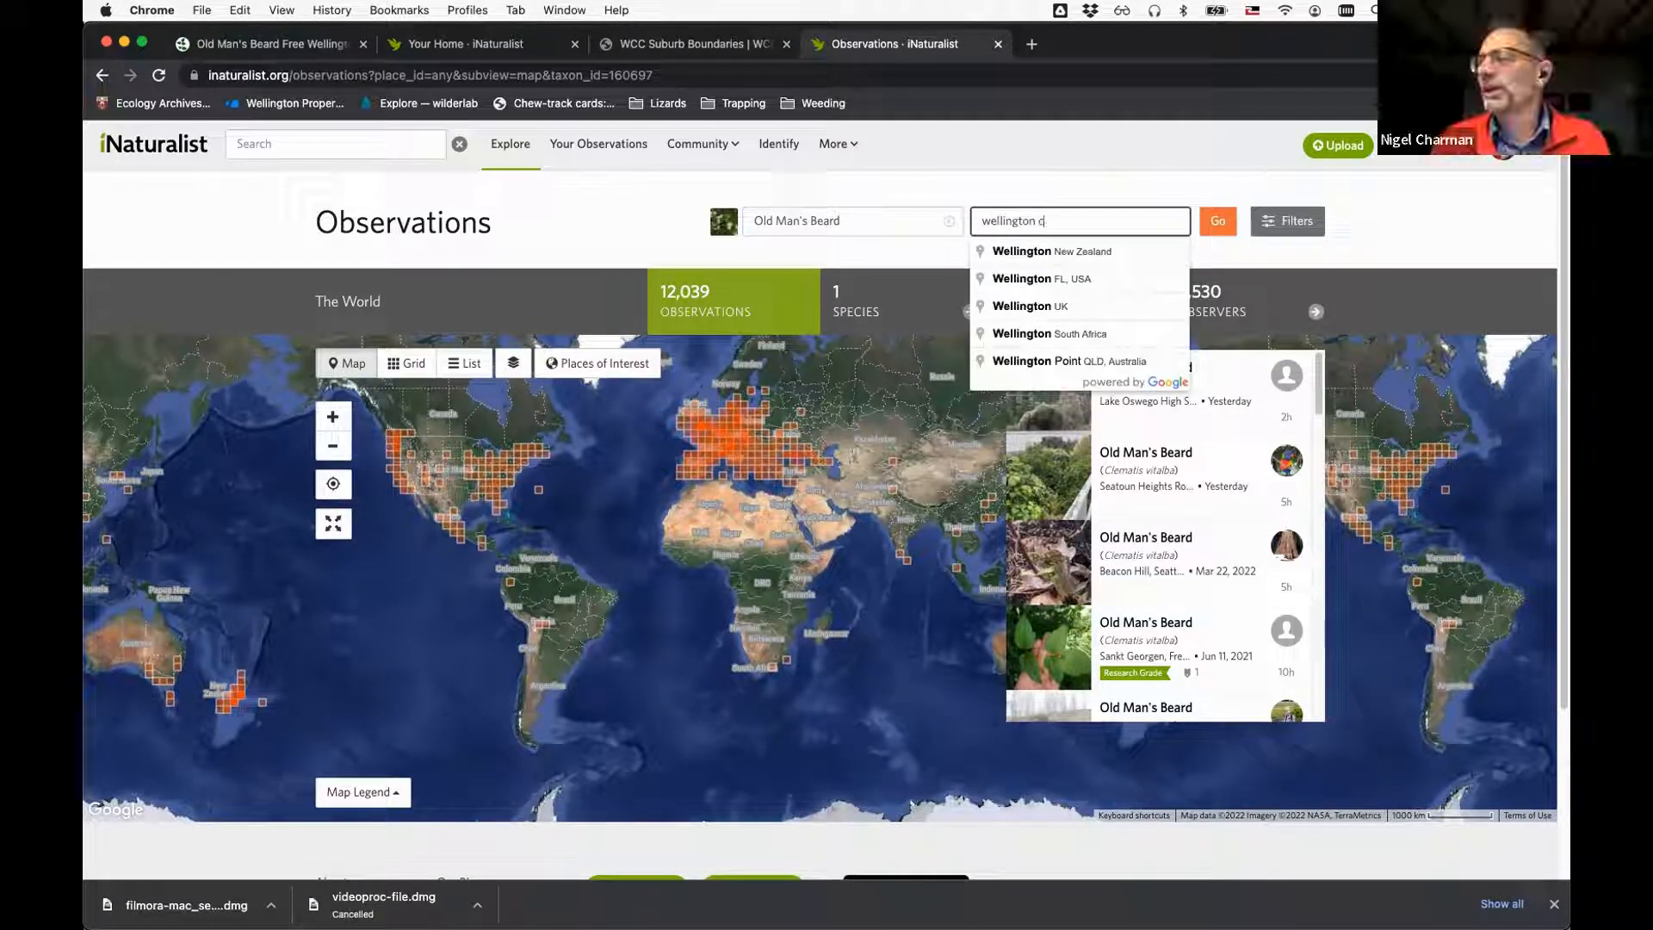
pyautogui.write('ity')
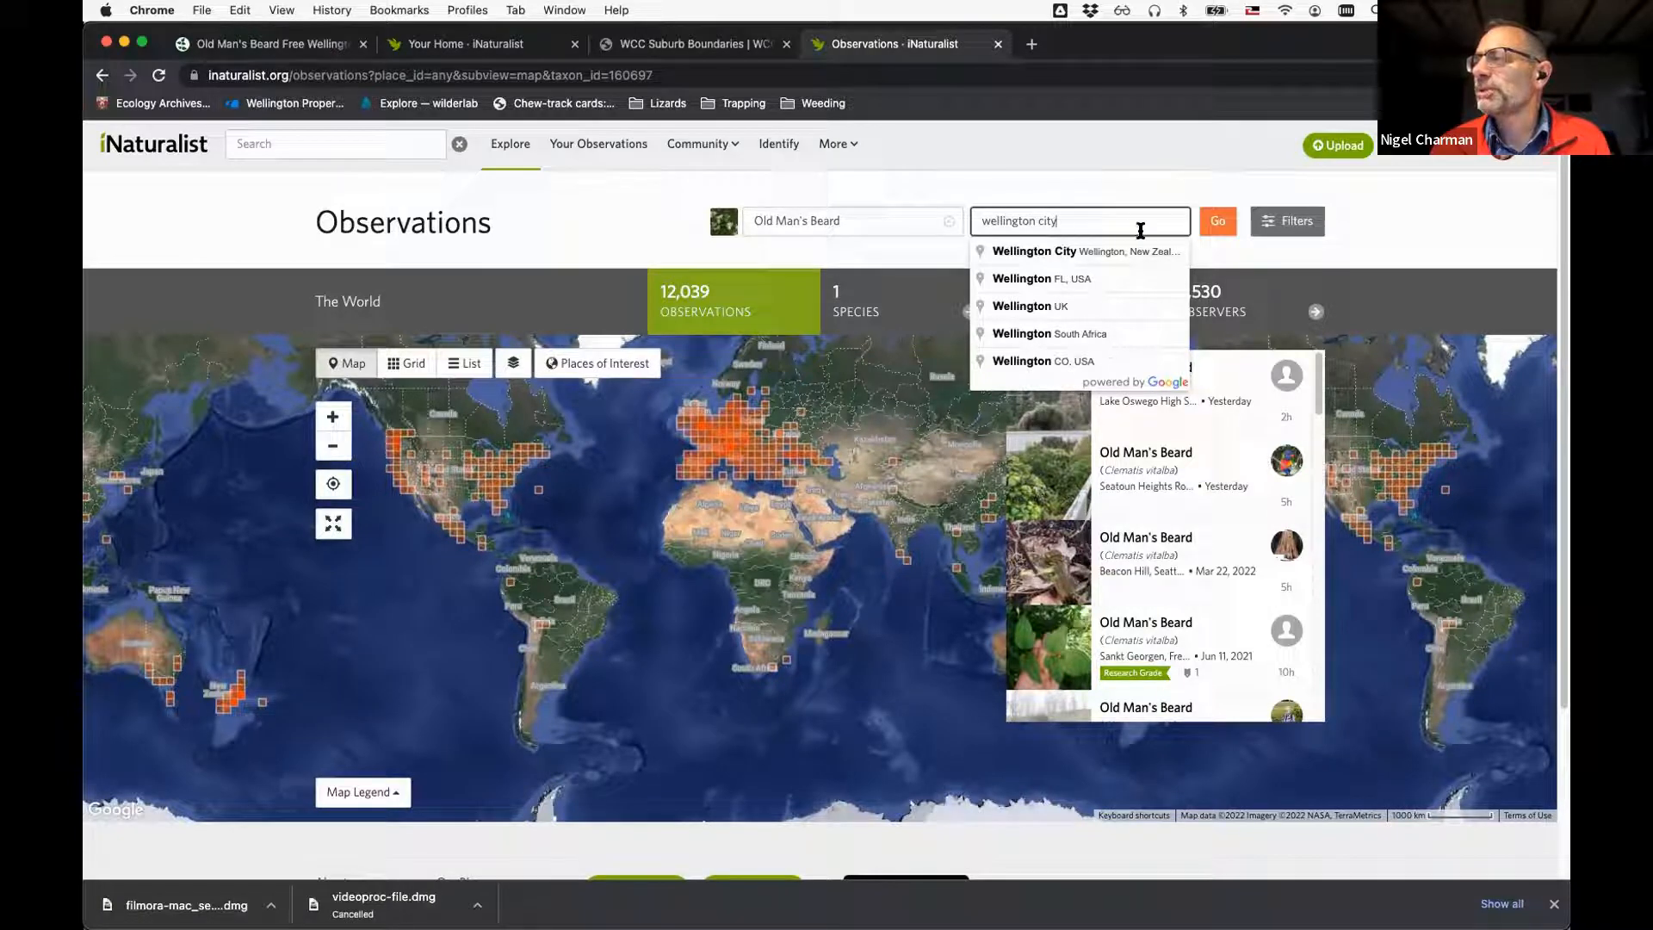
# Set the additional place filter to the county Wellington, WG, NZ and update the search
pyautogui.click(1294, 223)
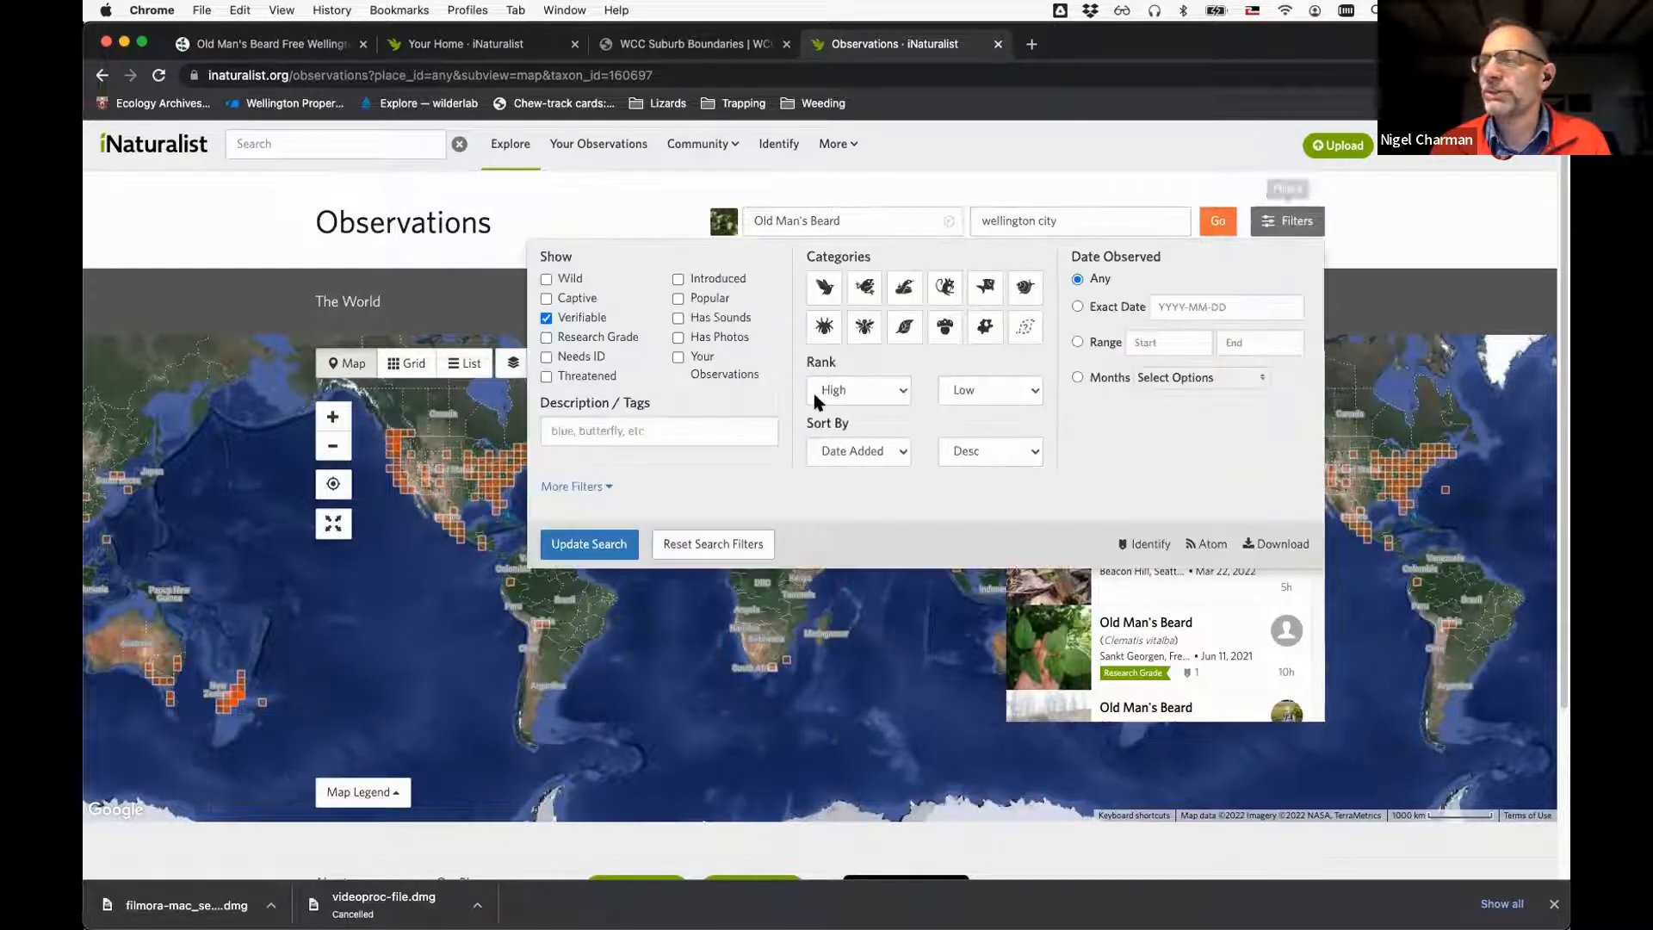
pyautogui.click(572, 486)
pyautogui.scroll(-2, 608, 516)
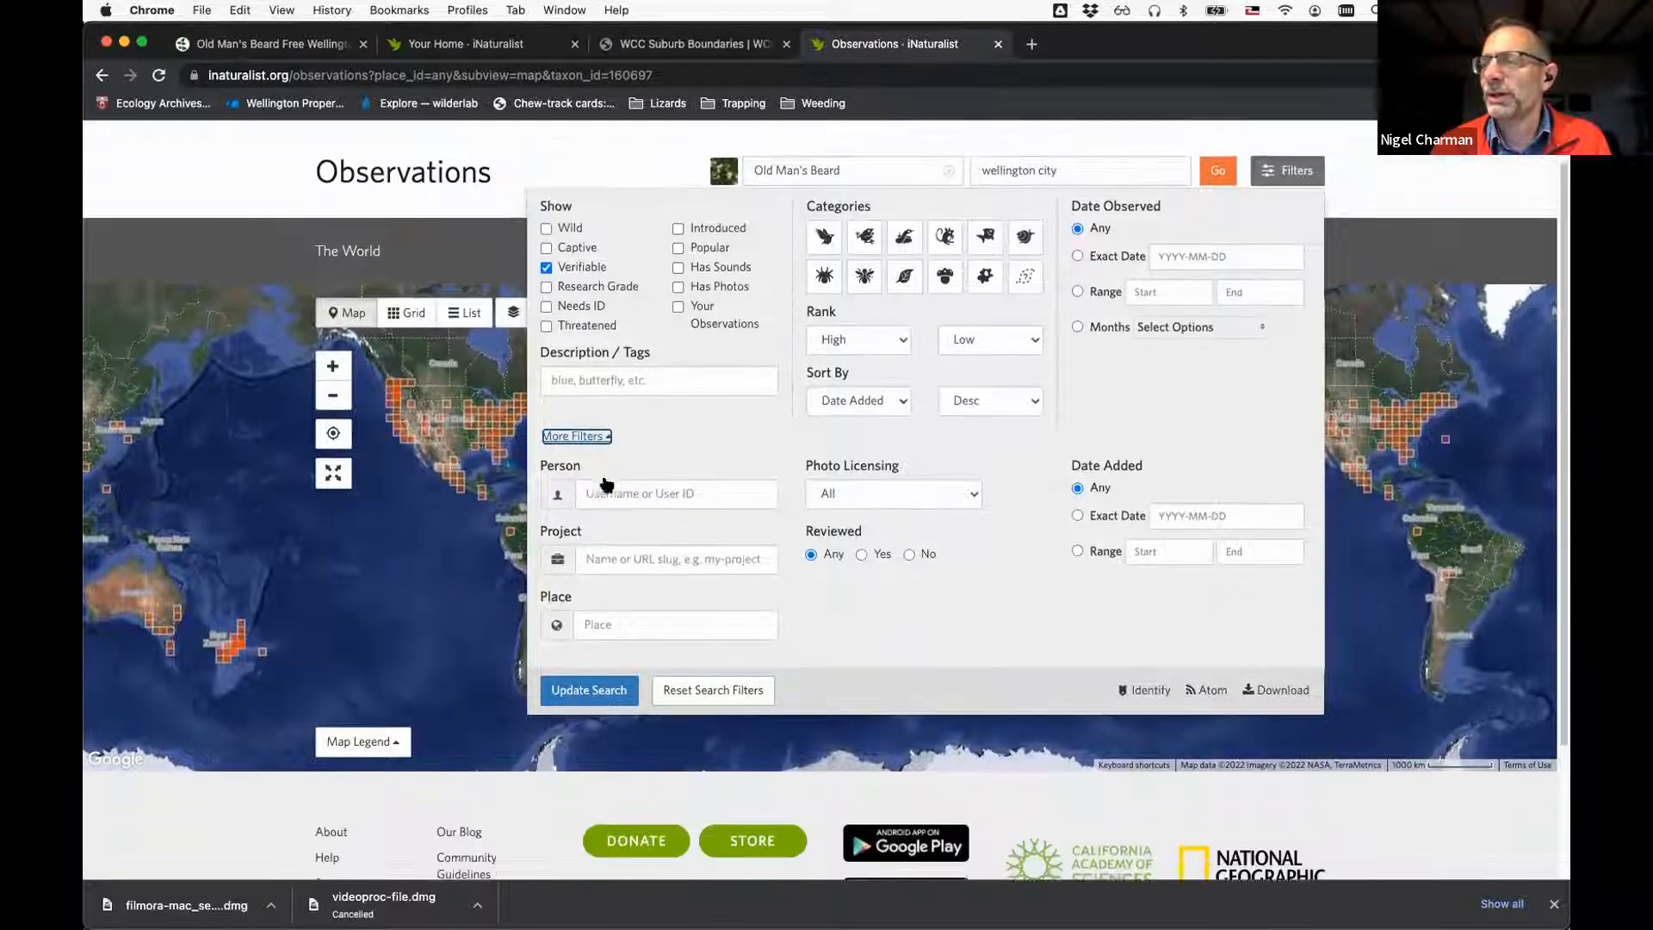
pyautogui.click(610, 572)
pyautogui.write('wellington')
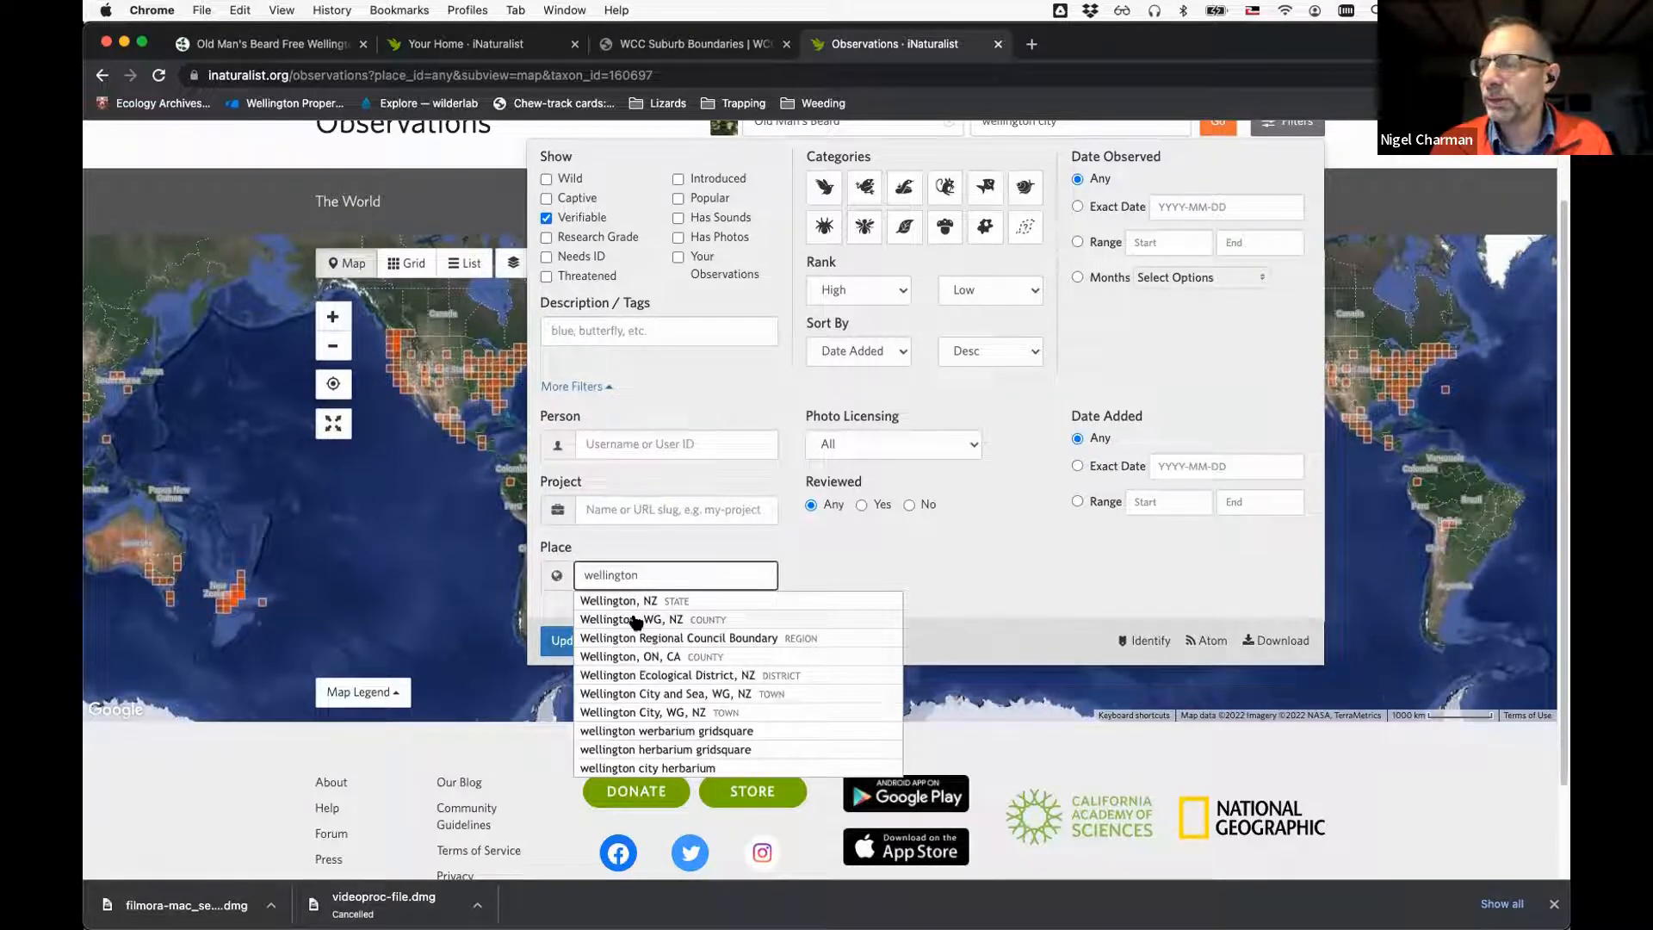
pyautogui.click(635, 619)
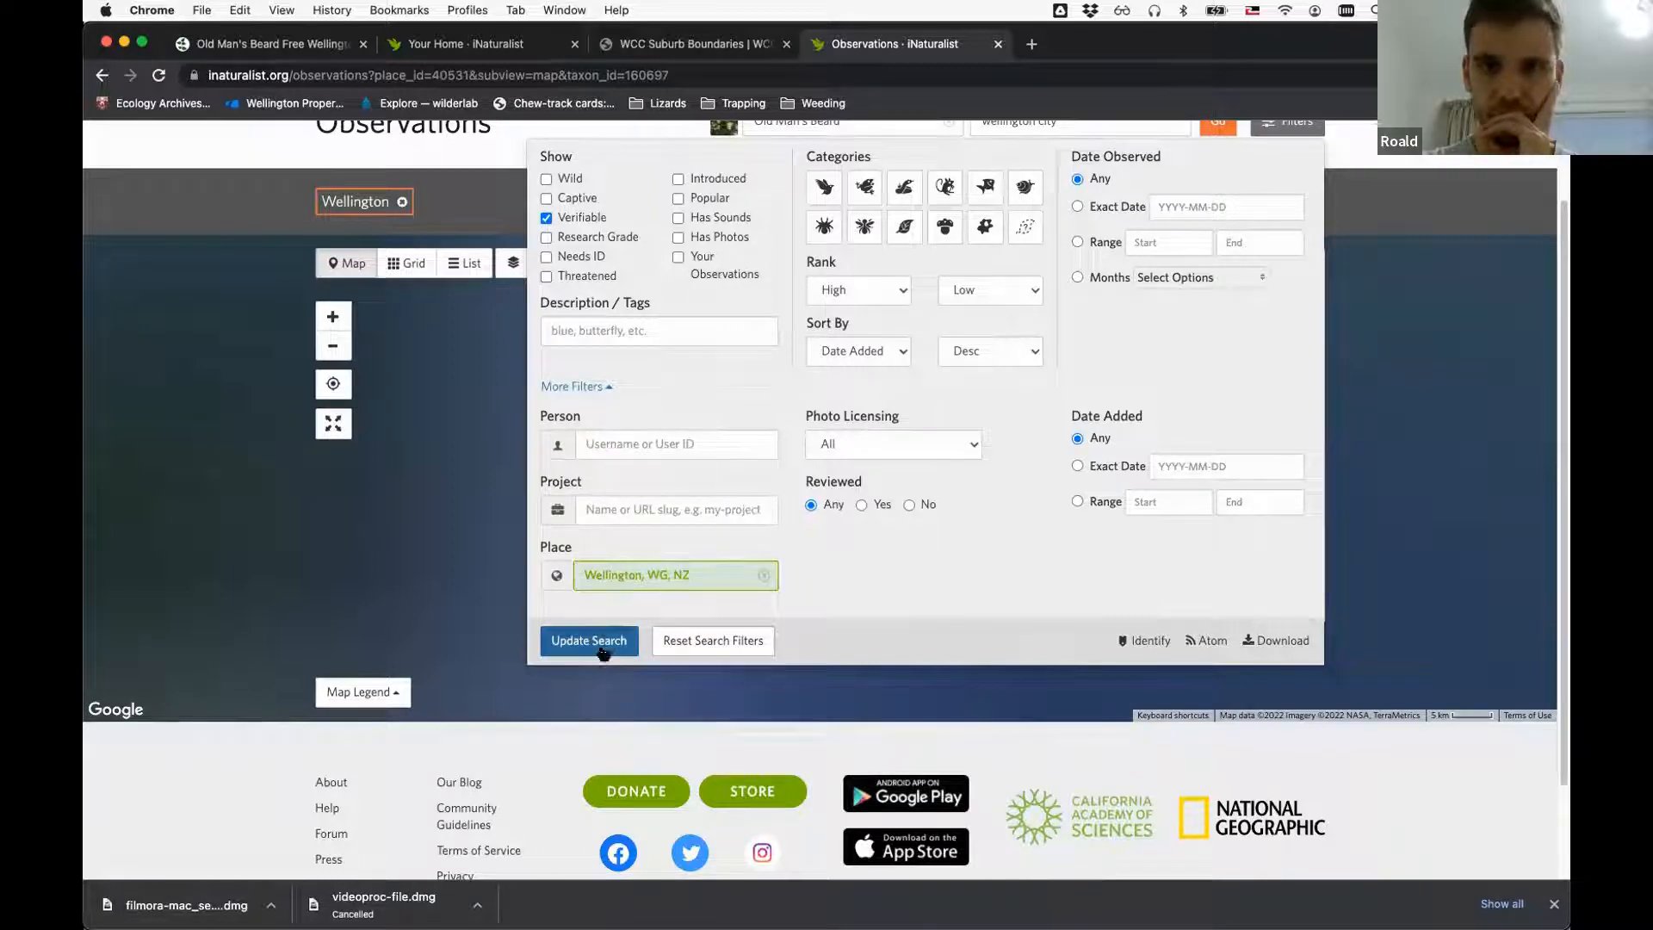
pyautogui.click(611, 642)
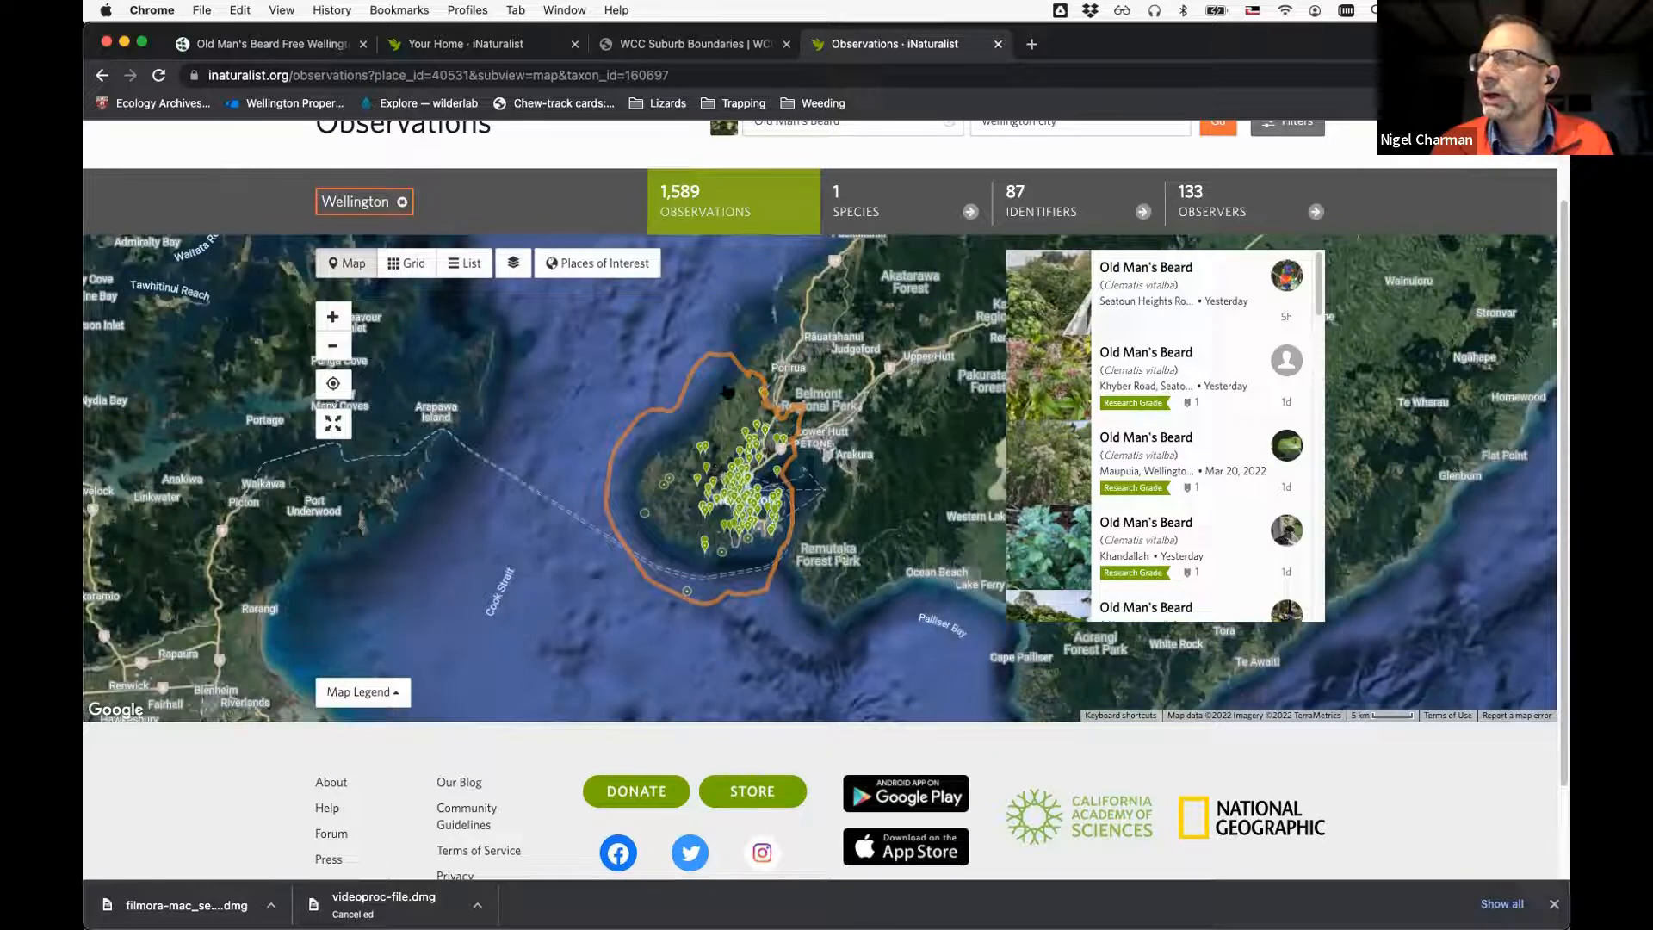
# Remove the Verifiable restriction from the observation filters and update the search
pyautogui.click(1106, 303)
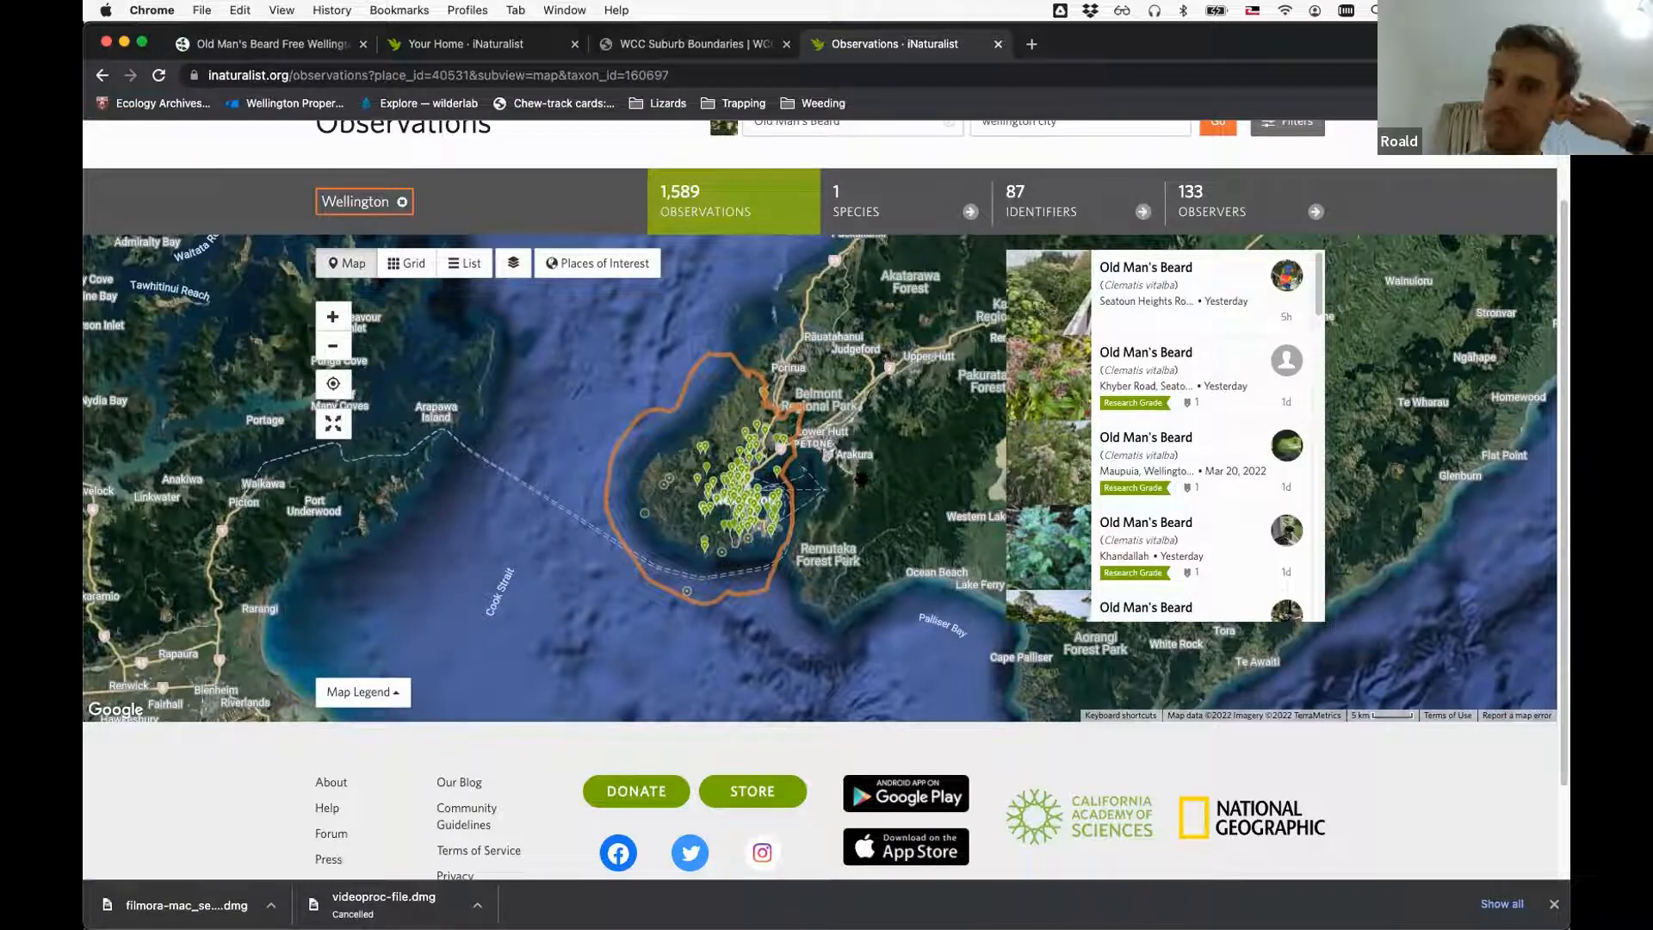
pyautogui.scroll(1, 899, 493)
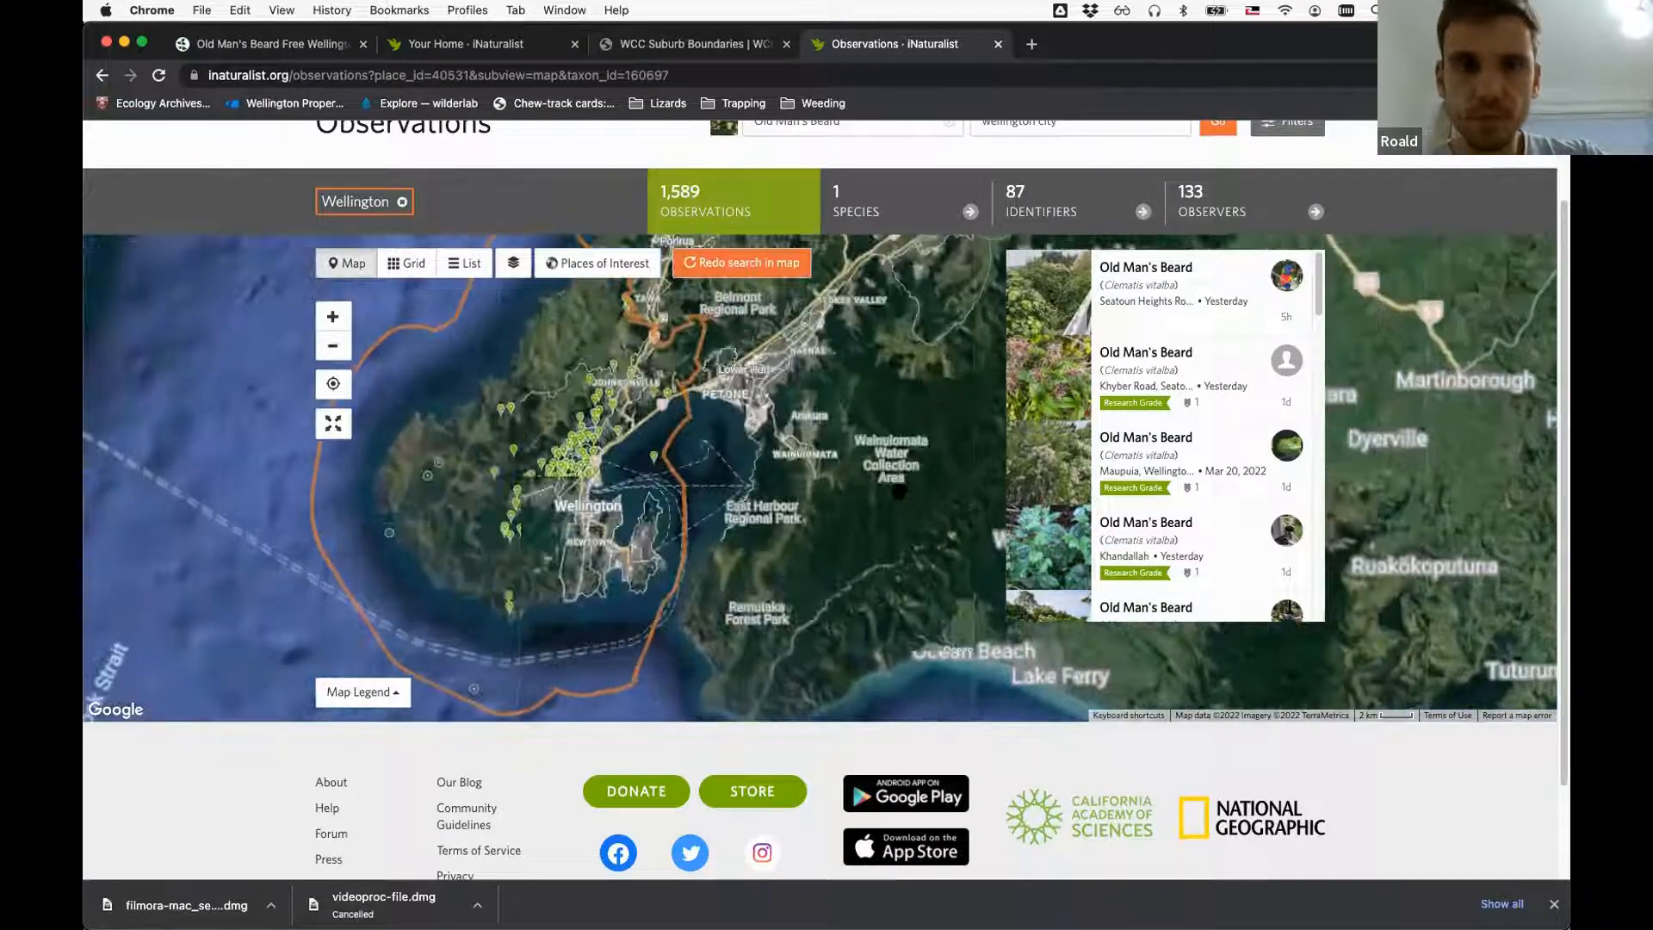
pyautogui.moveTo(812, 490); pyautogui.dragTo(851, 531)
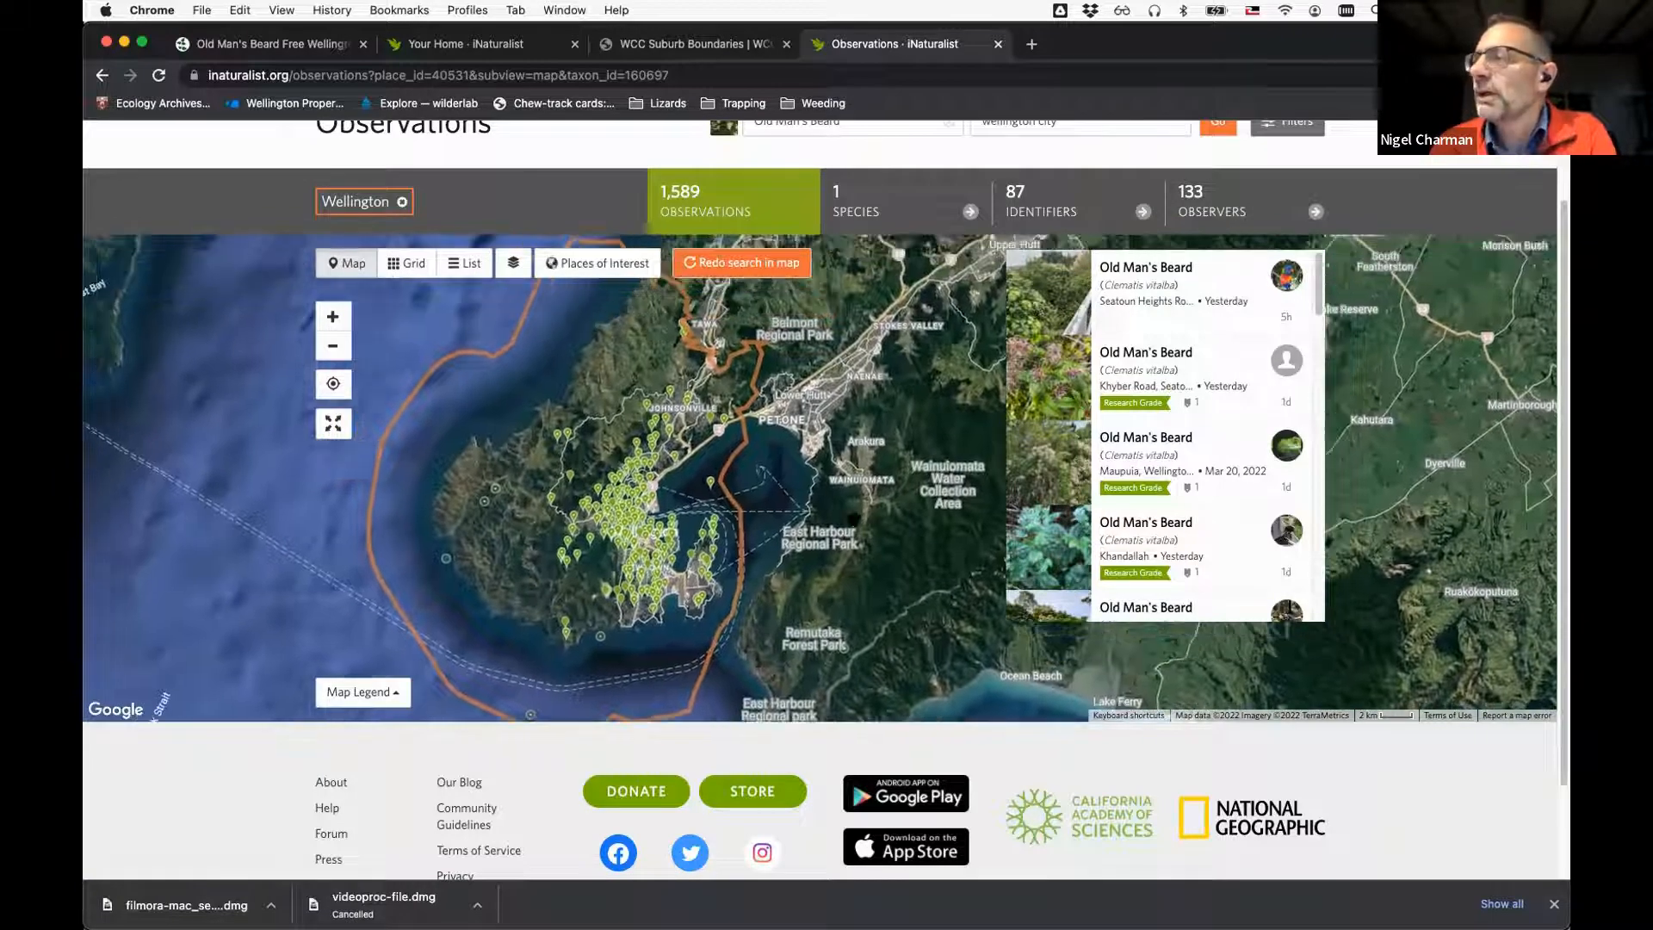
pyautogui.click(1295, 126)
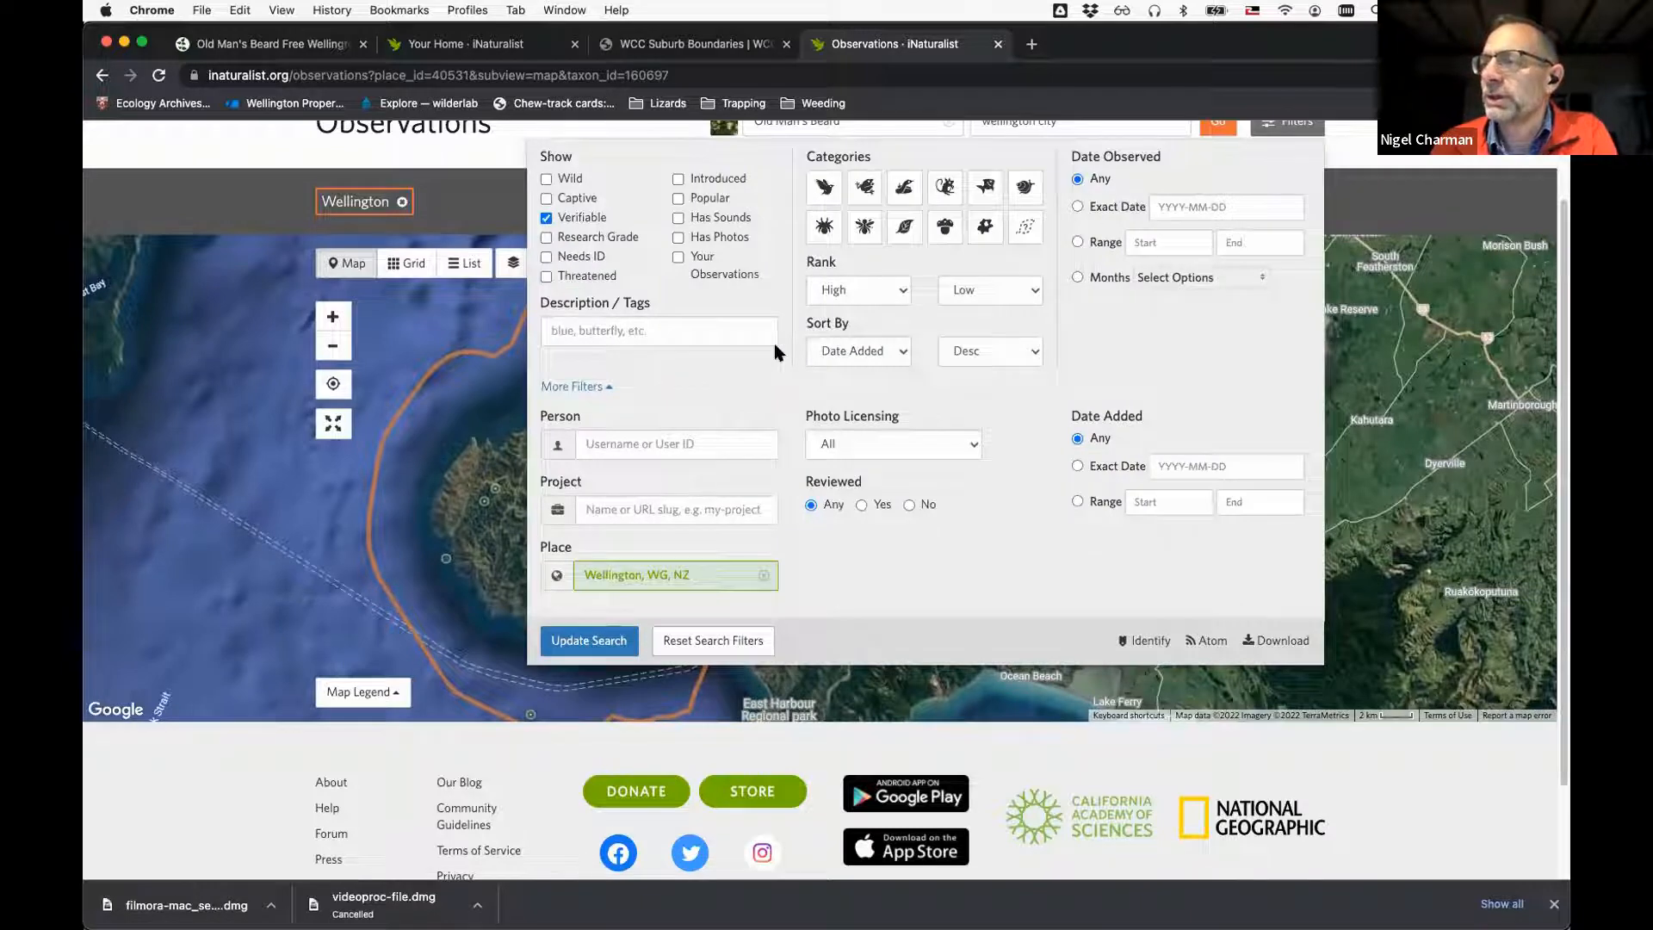
pyautogui.scroll(3, 774, 351)
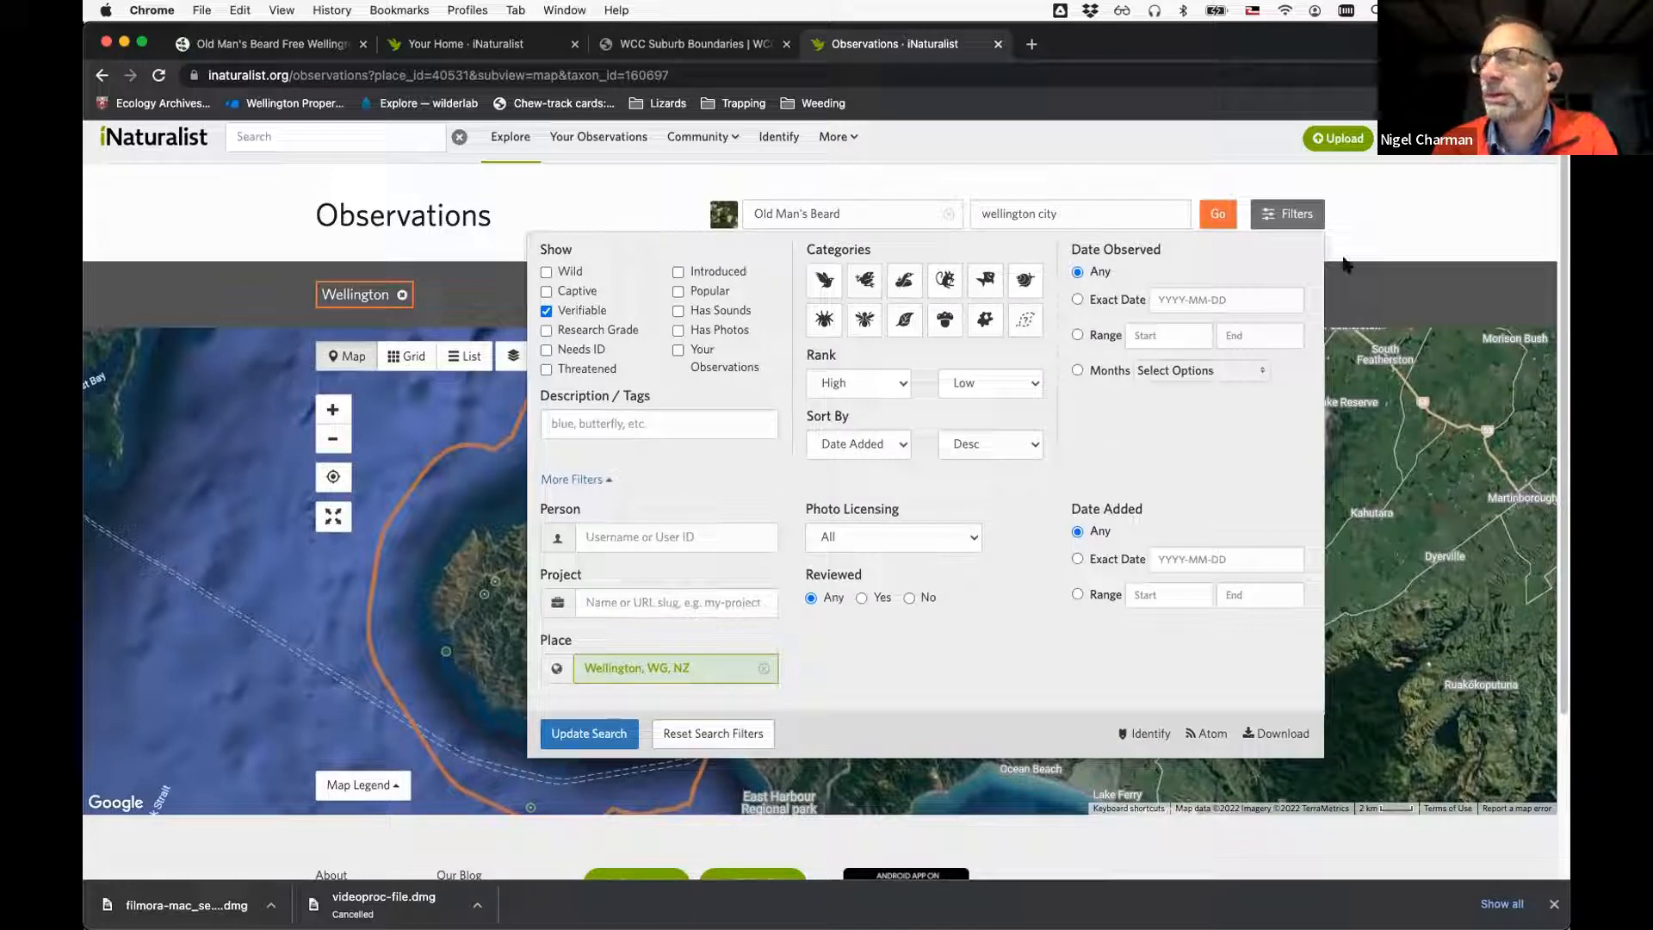
pyautogui.click(546, 311)
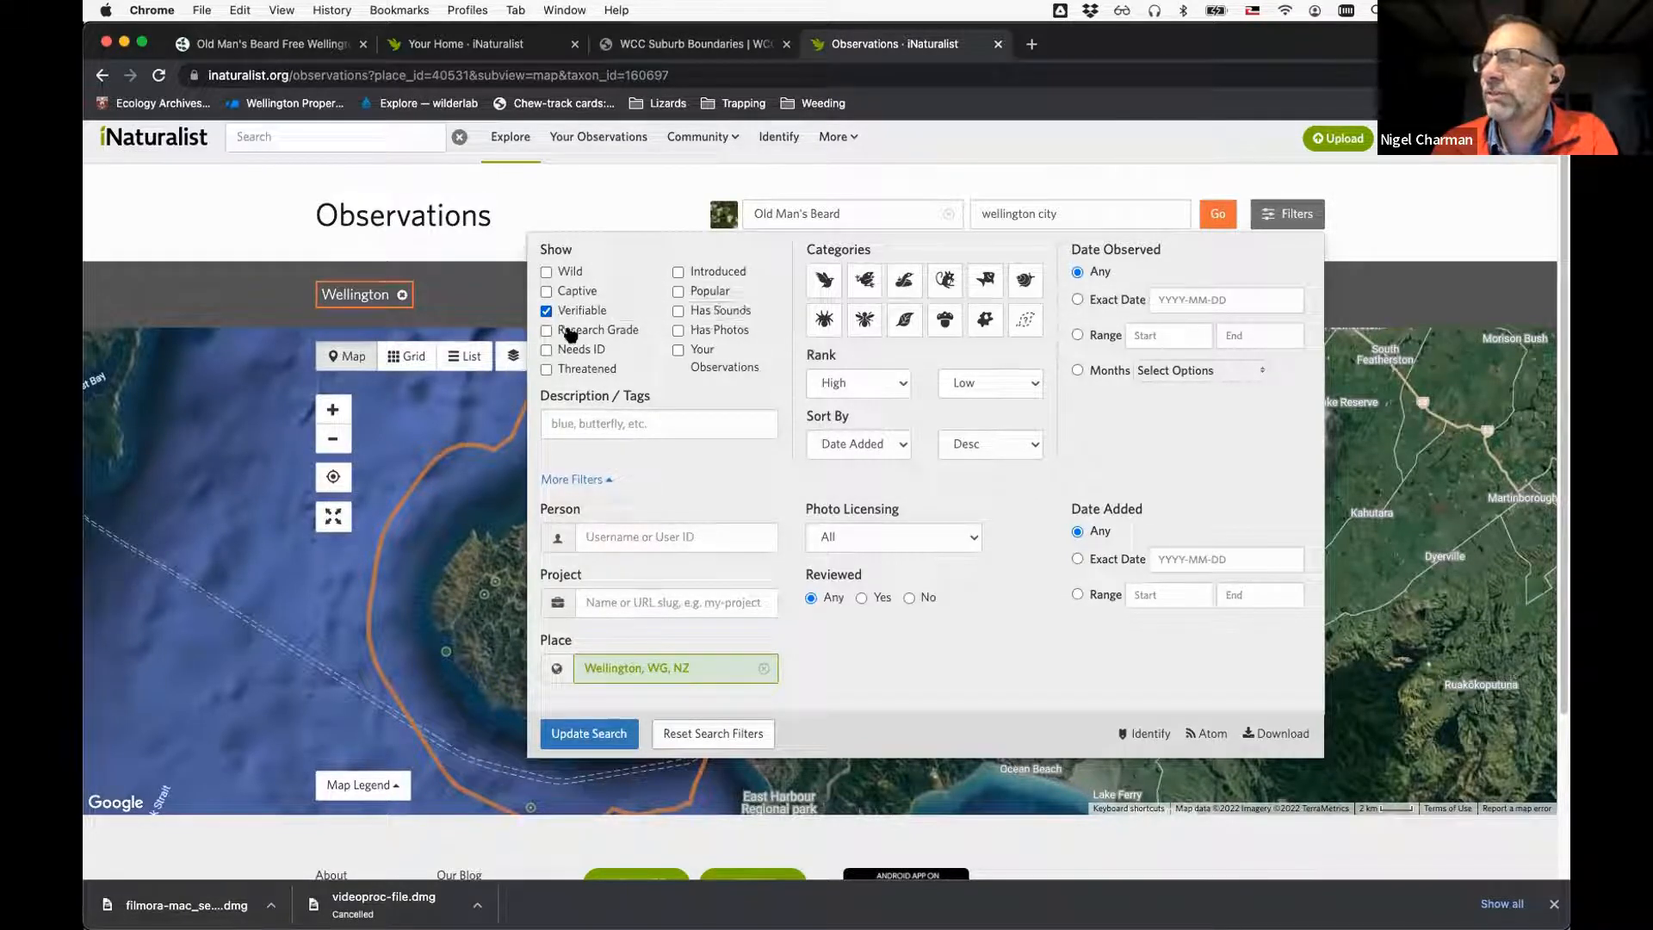
pyautogui.click(546, 311)
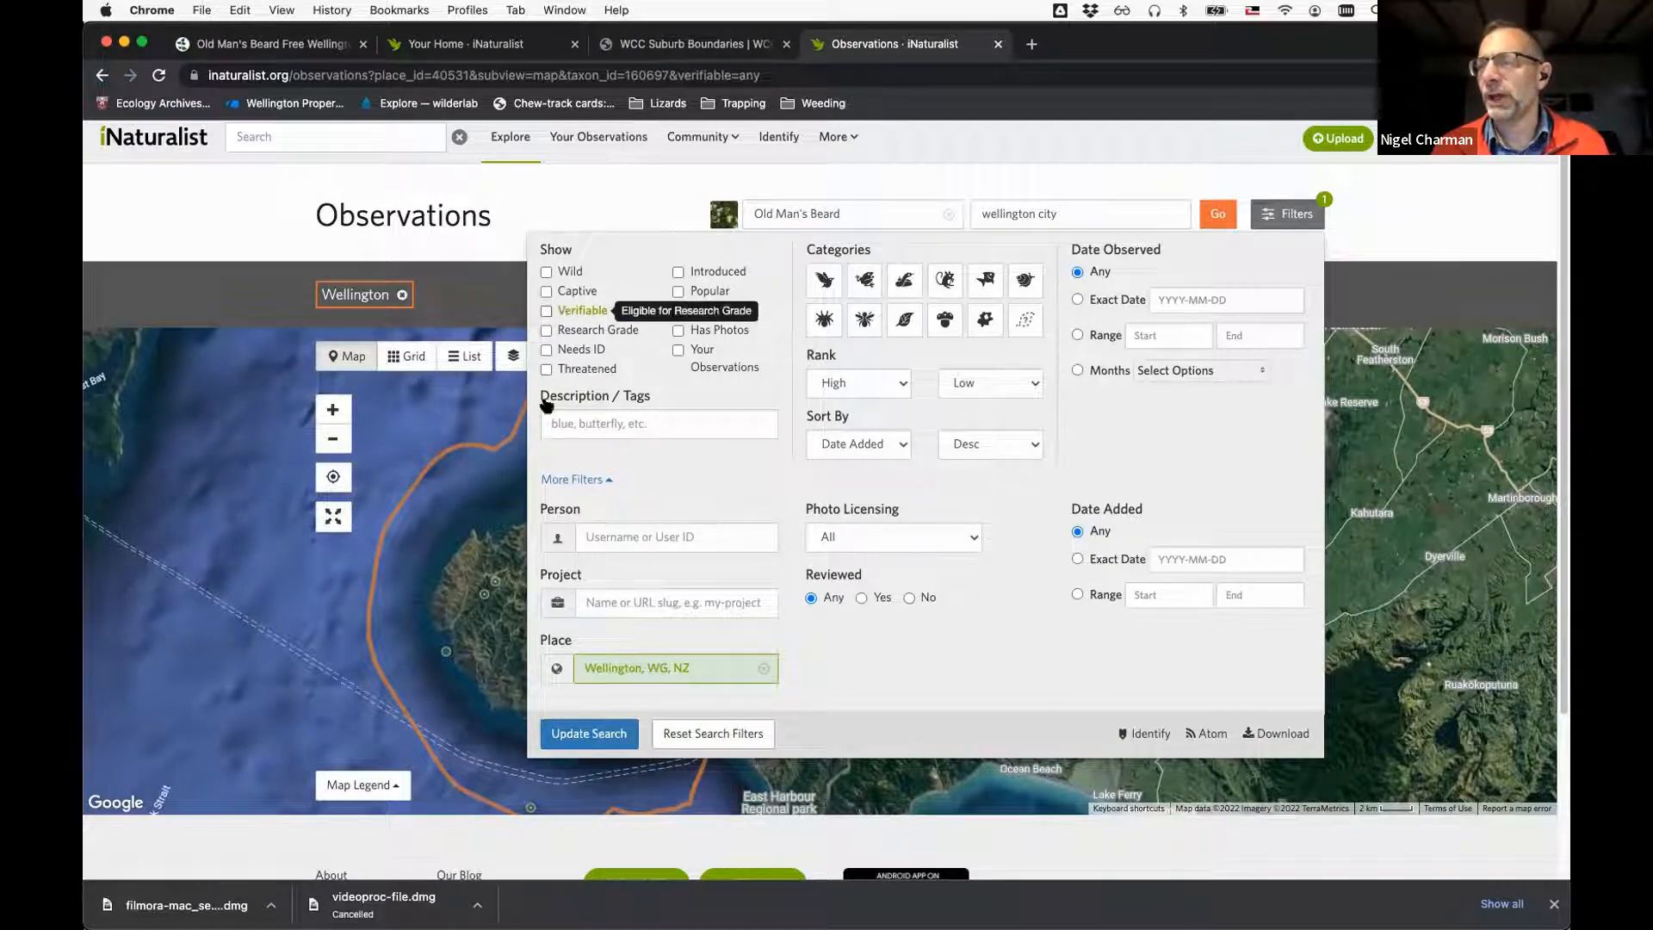
pyautogui.click(579, 735)
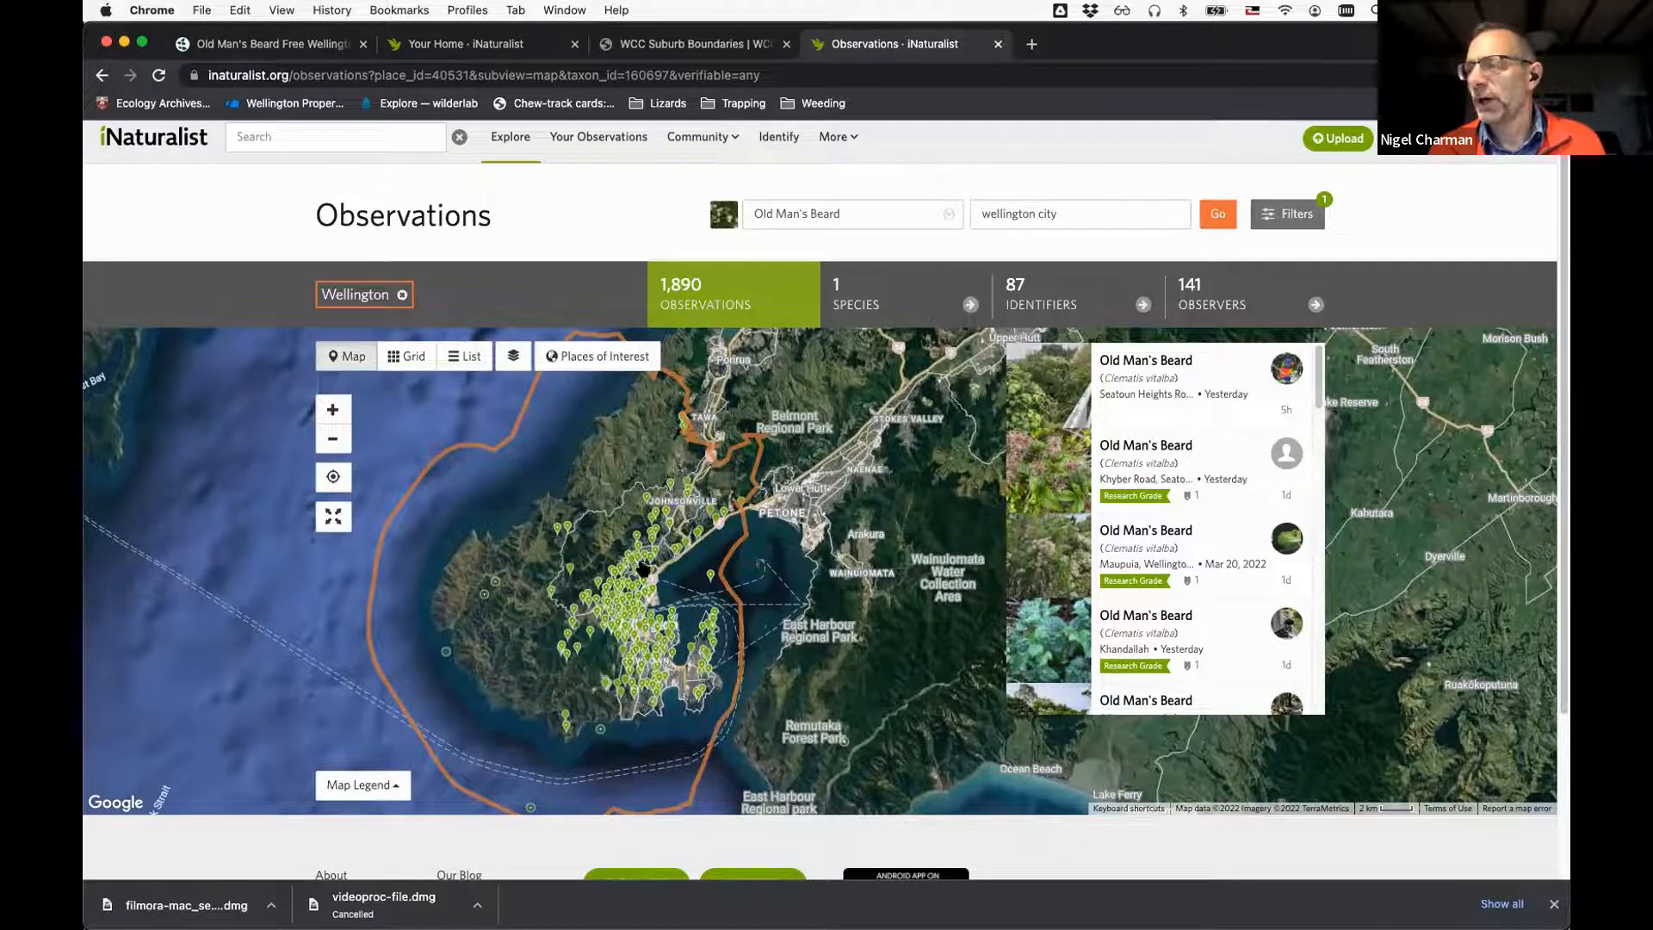
# Preview one Old Man's Beard observation among the markers west of central Wellington on the map
pyautogui.scroll(3, 609, 632)
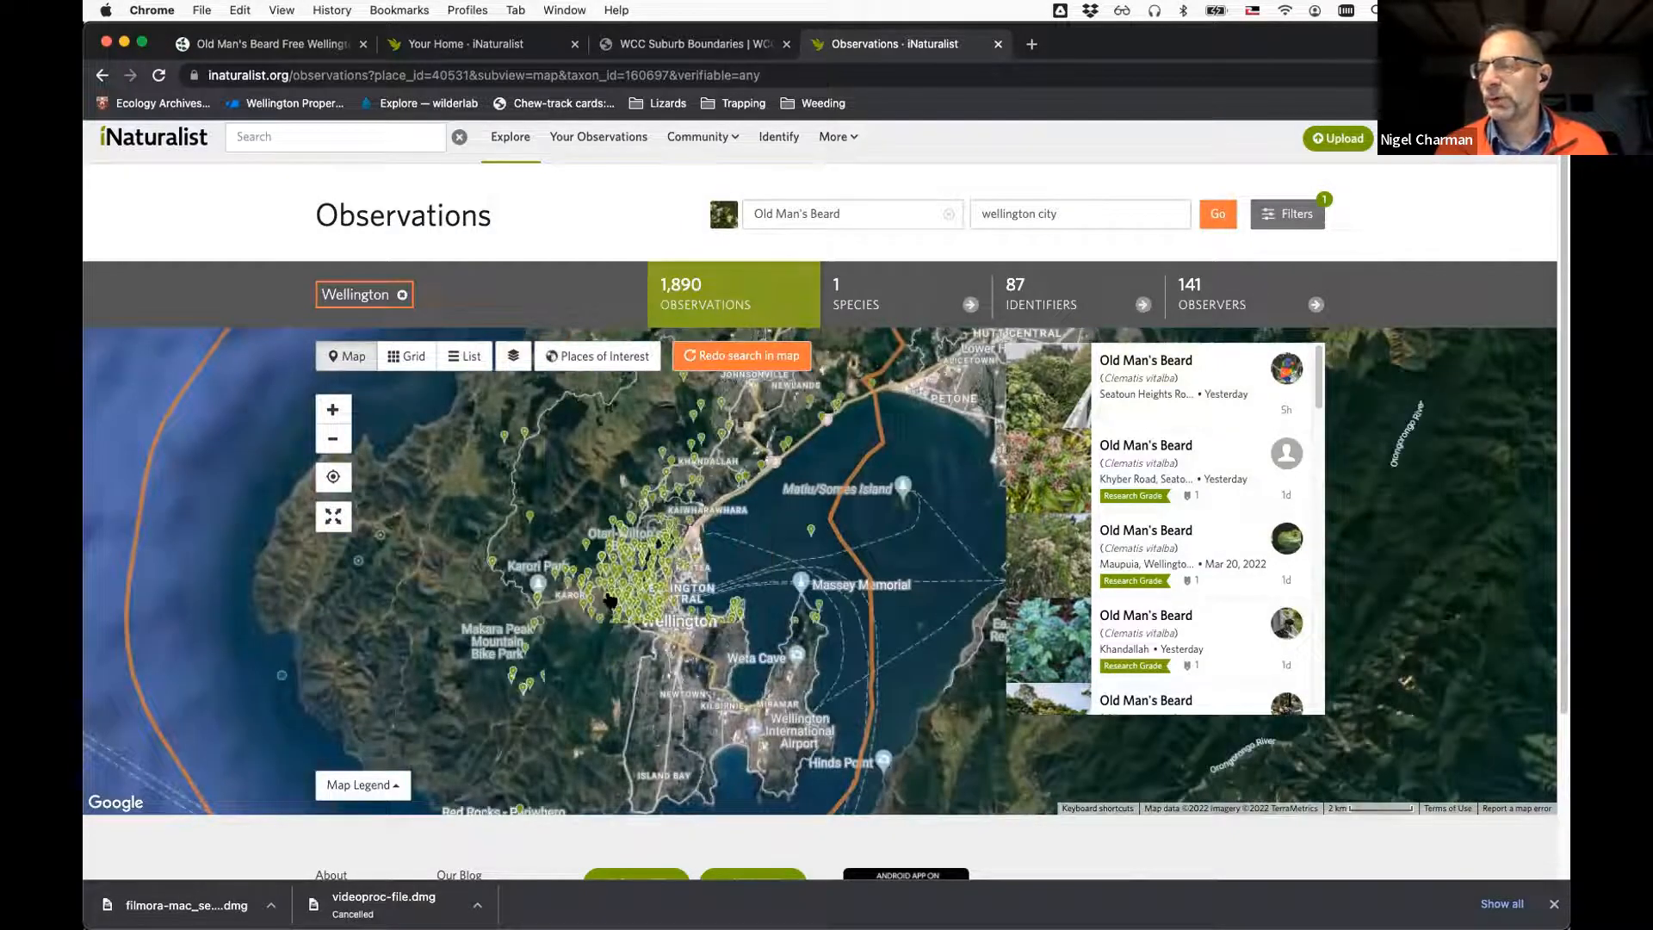
pyautogui.click(590, 612)
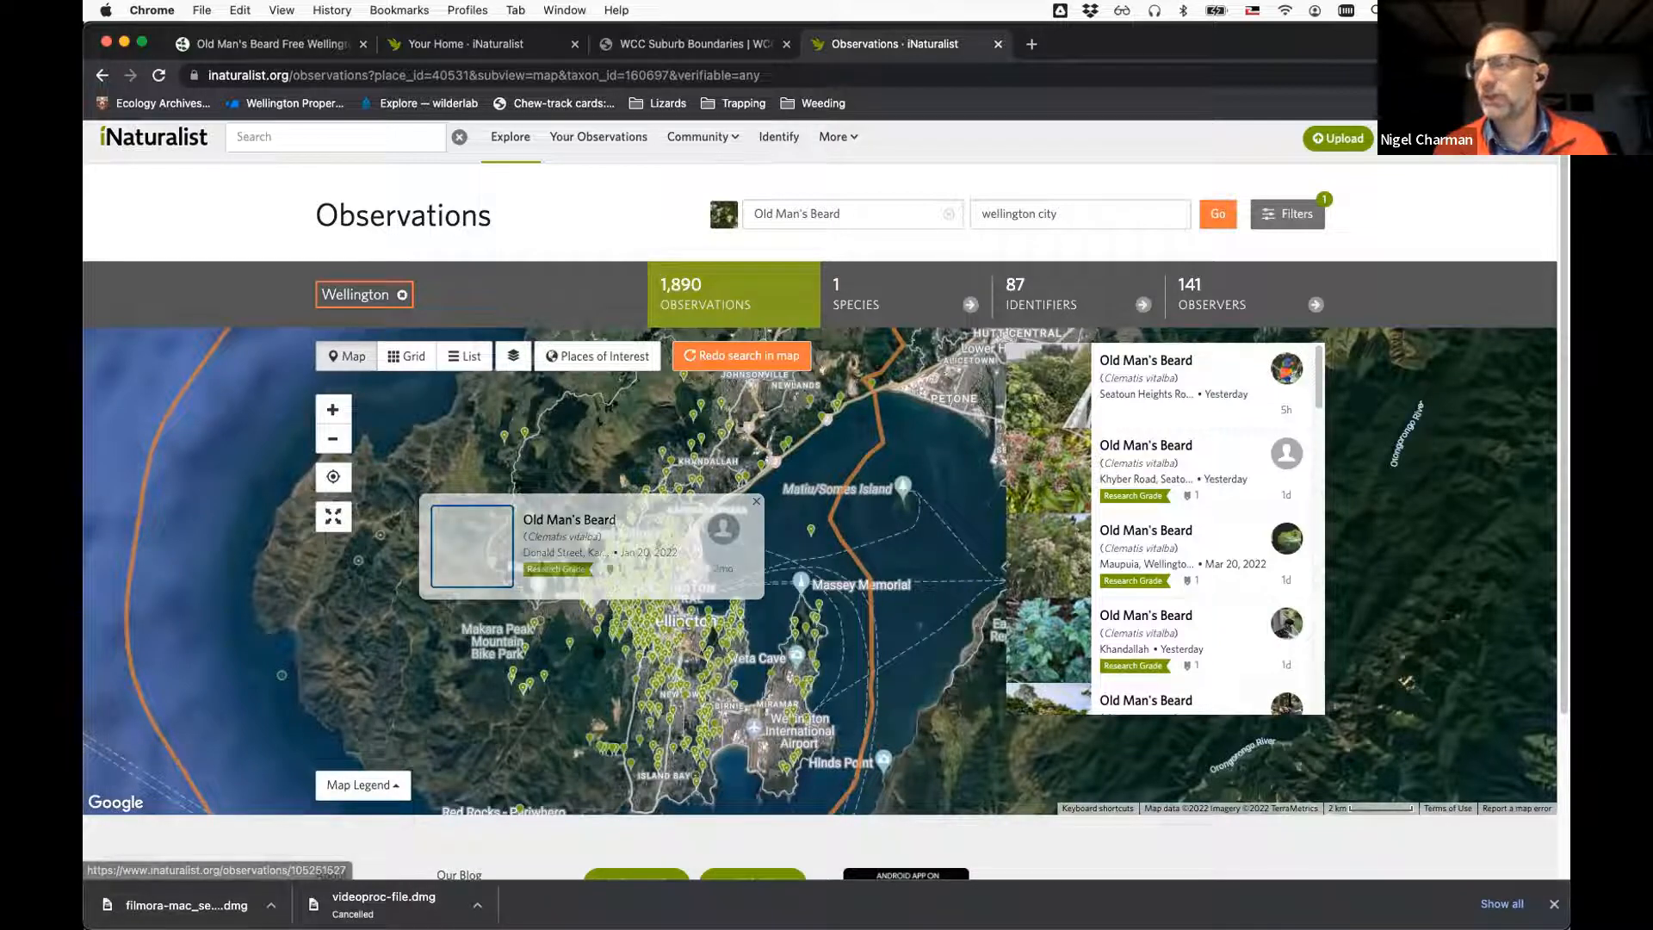
pyautogui.scroll(-2, 617, 551)
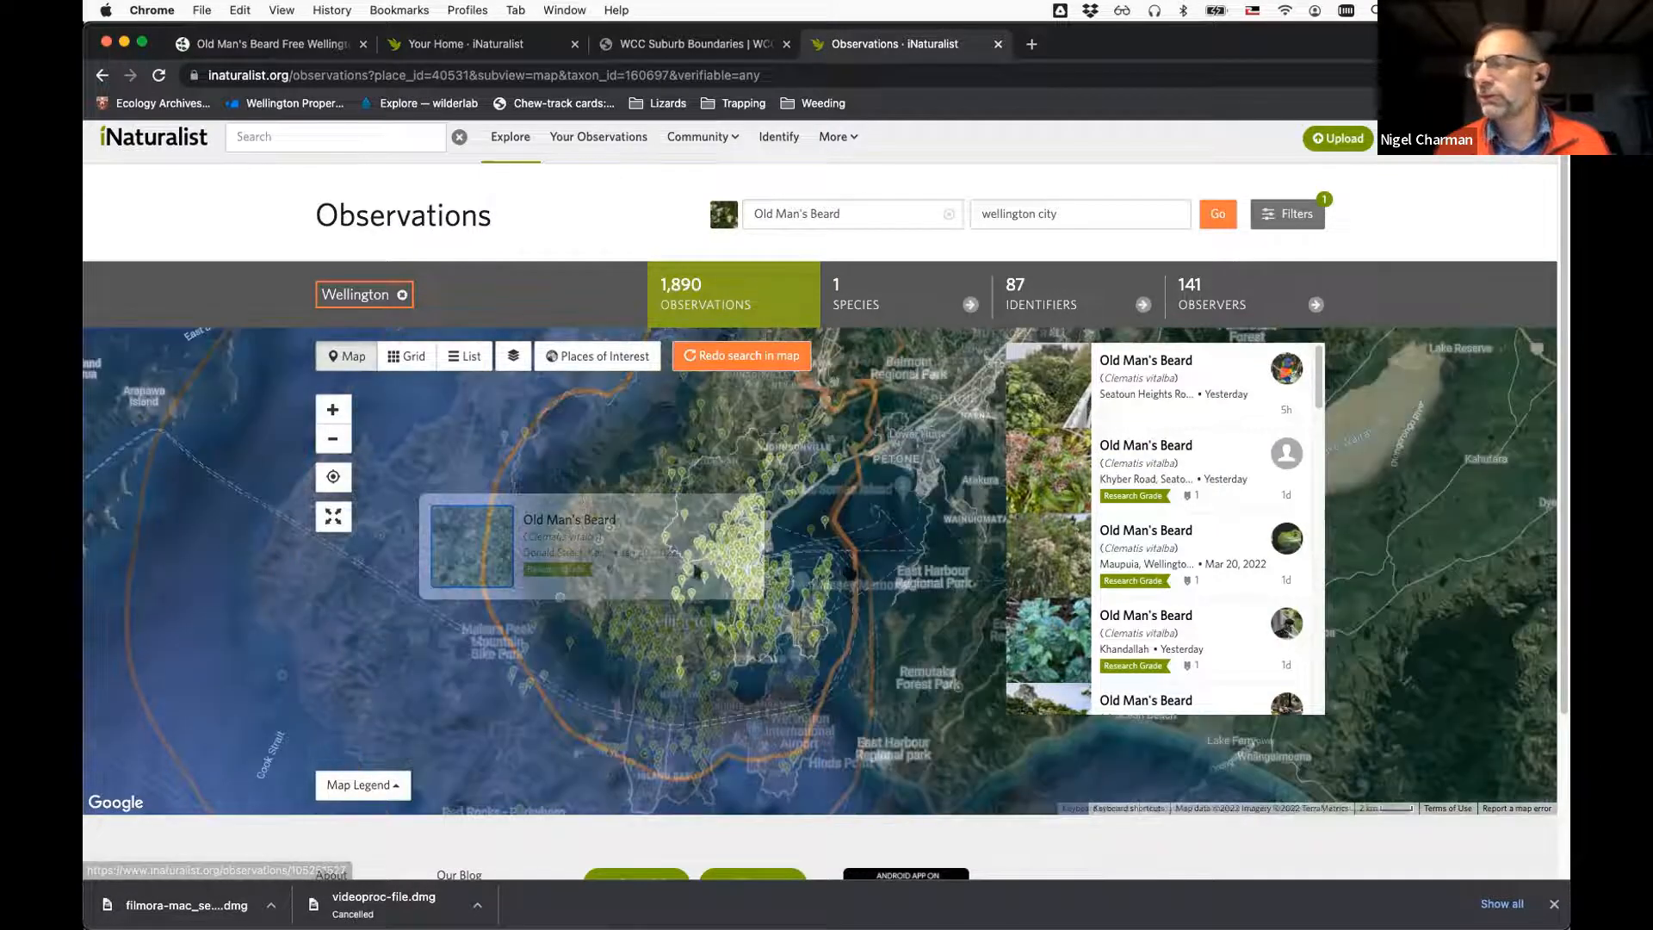
# Try restricting the observations with the suggested location Northland, Wellington, New Zealand
pyautogui.click(1074, 210)
pyautogui.write('north')
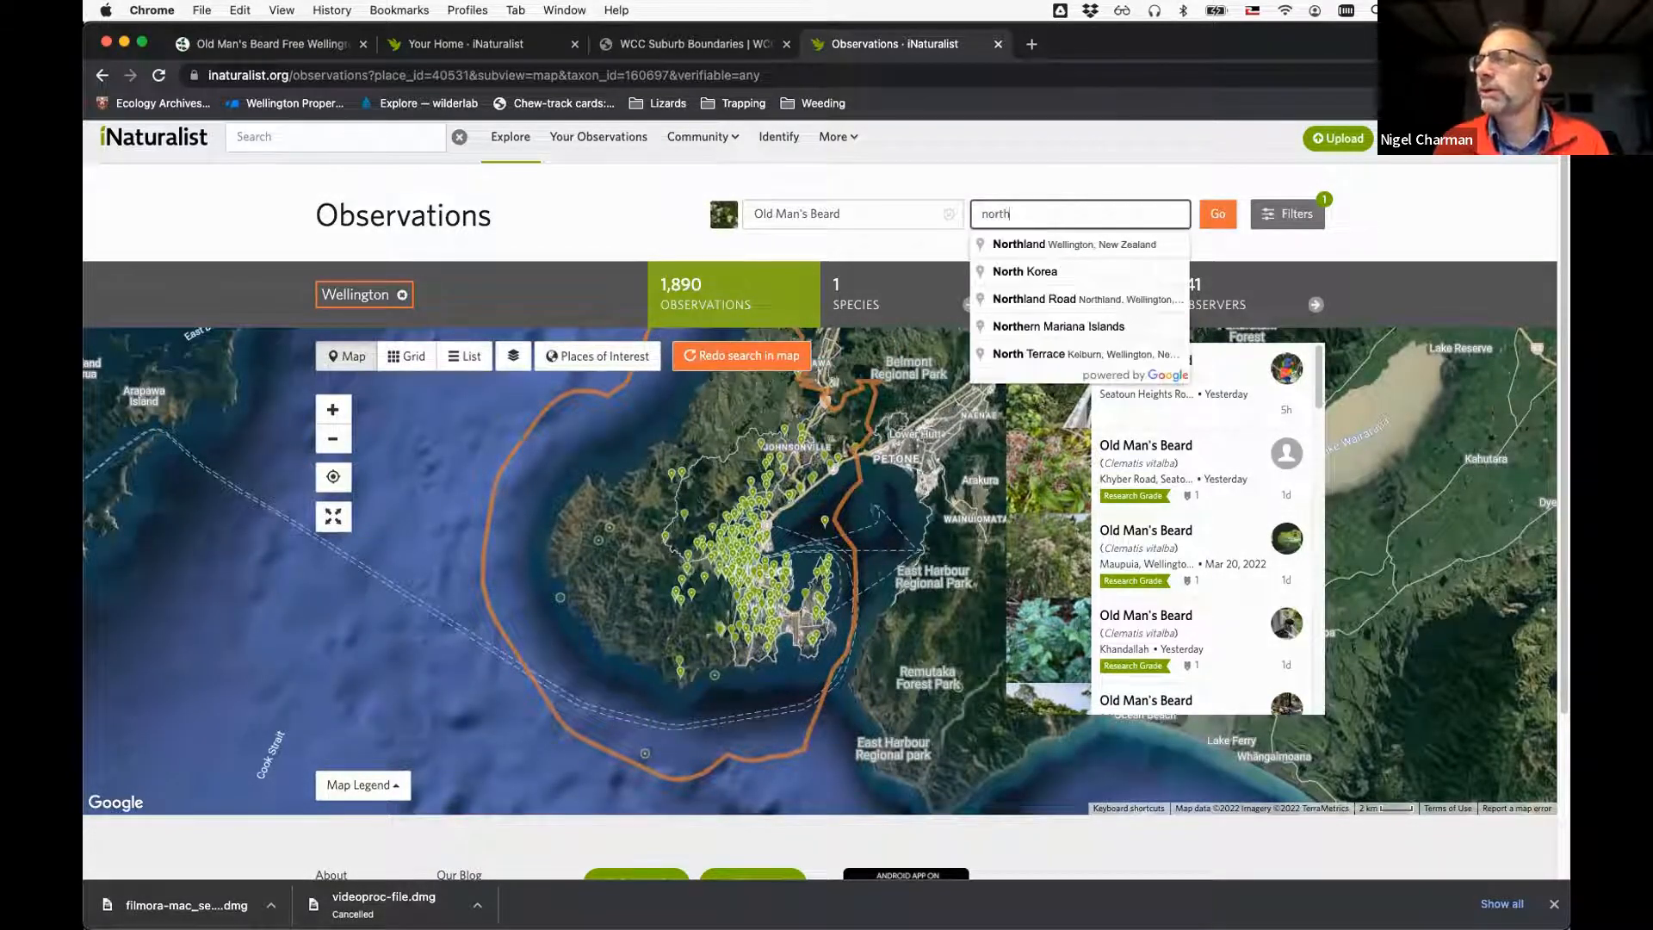
pyautogui.click(1184, 243)
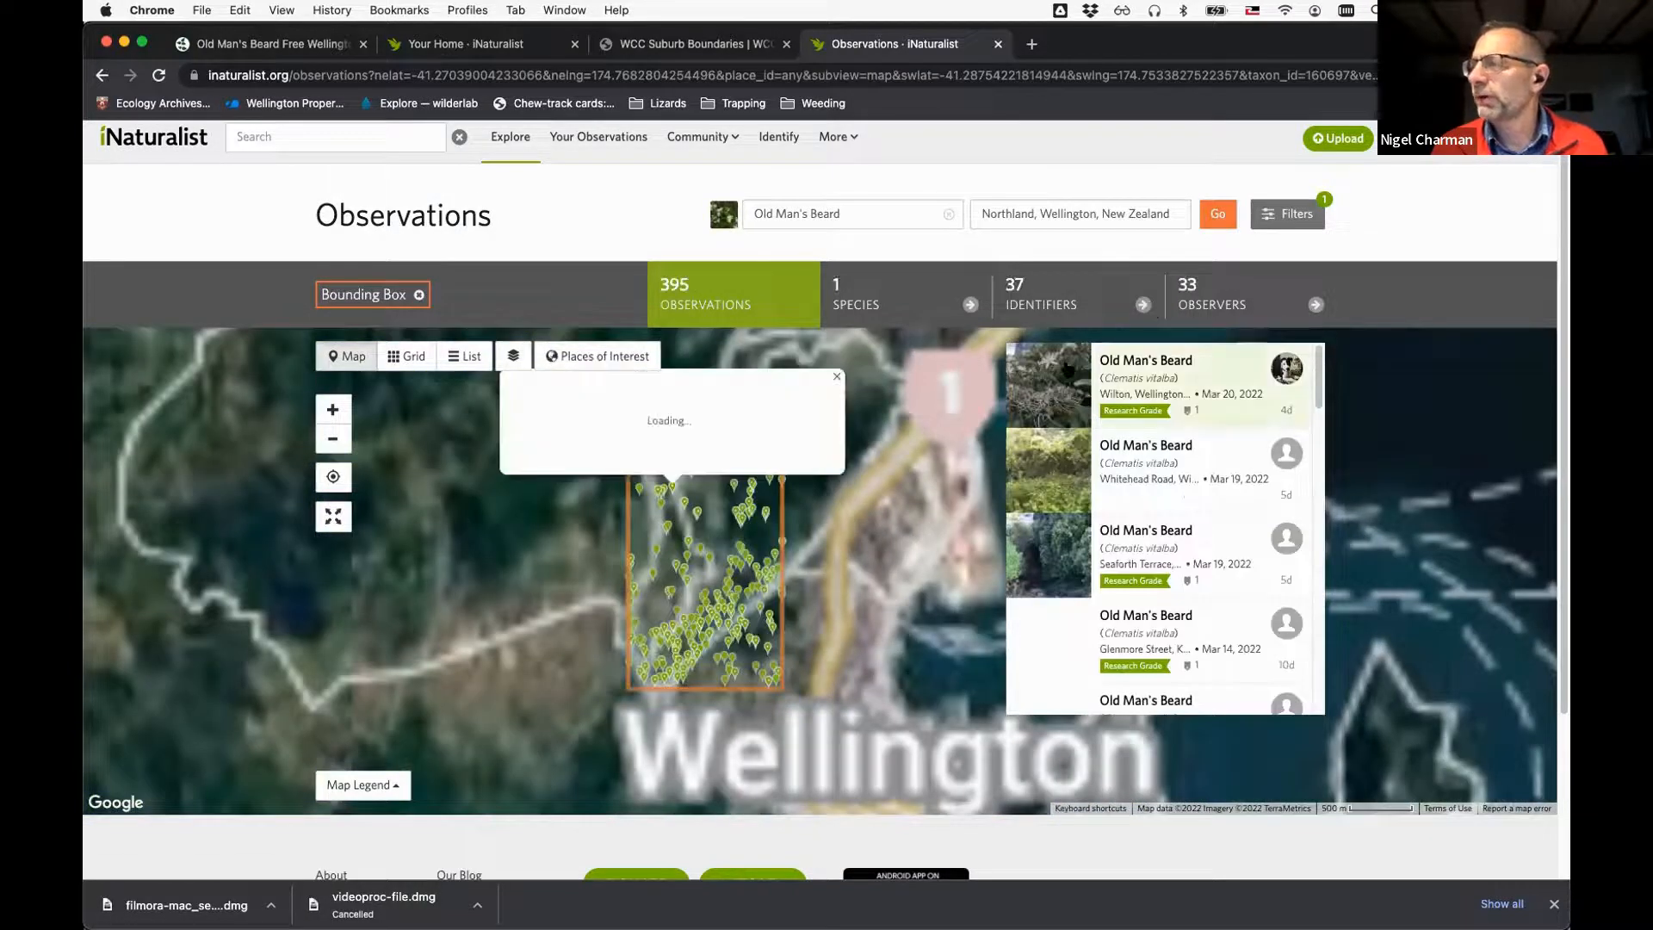
# Clear the location text from the observation search, keeping the species Old Man's Beard
pyautogui.click(1290, 215)
pyautogui.moveTo(1172, 215); pyautogui.dragTo(863, 208)
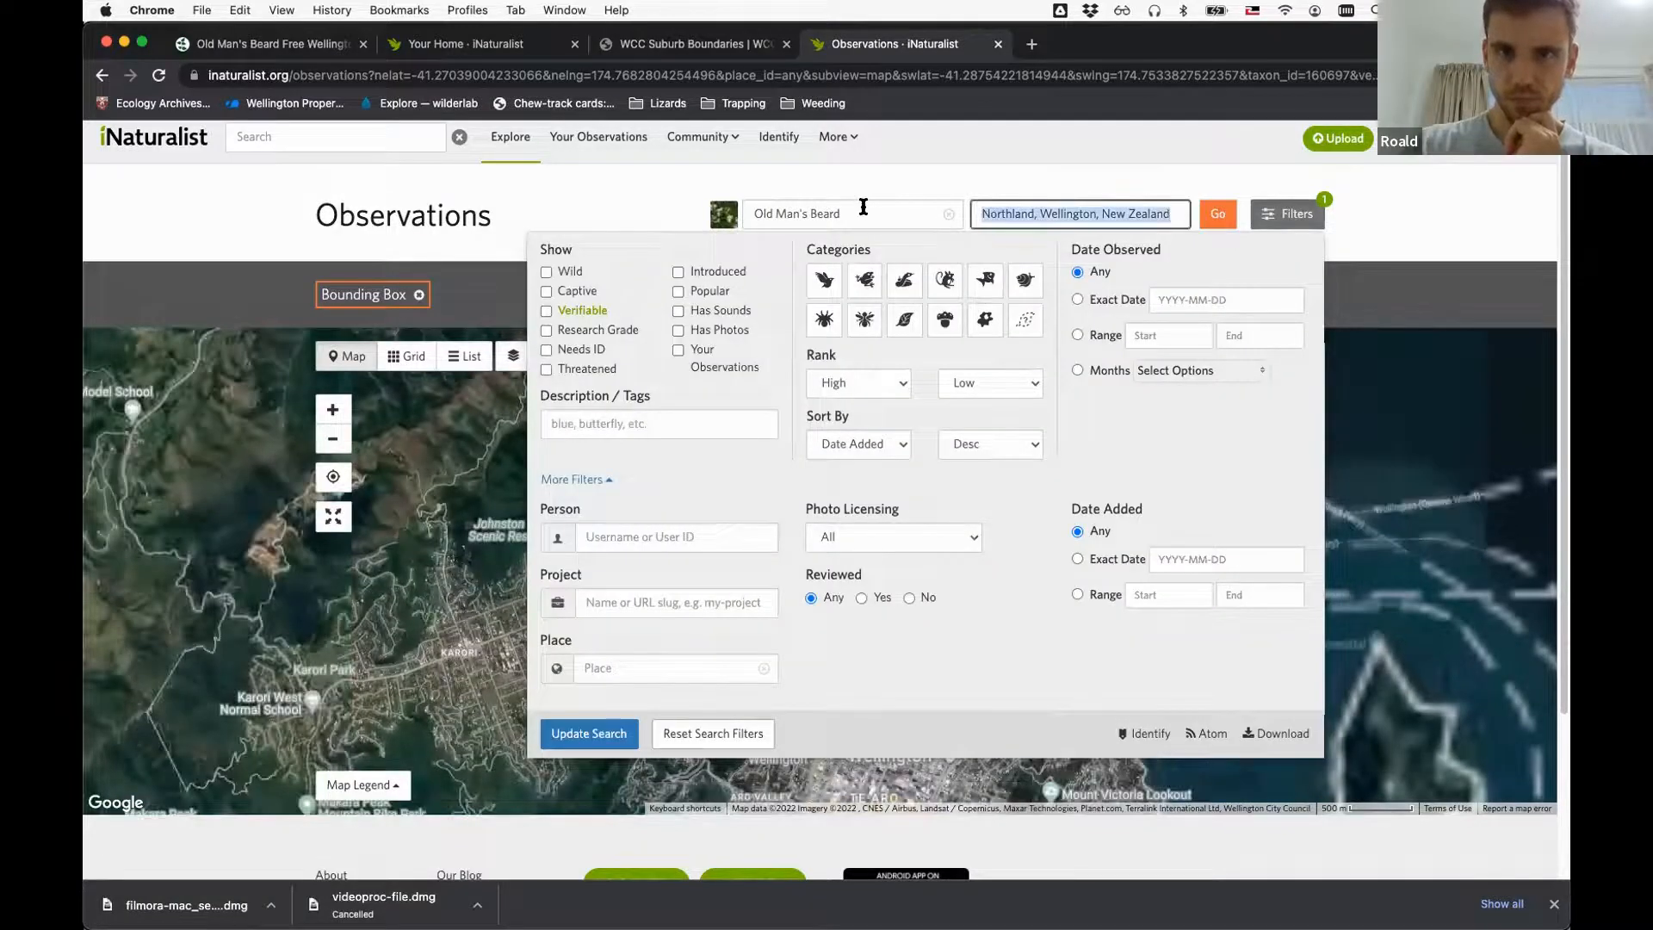
pyautogui.press('BackSpace')
pyautogui.click(1301, 215)
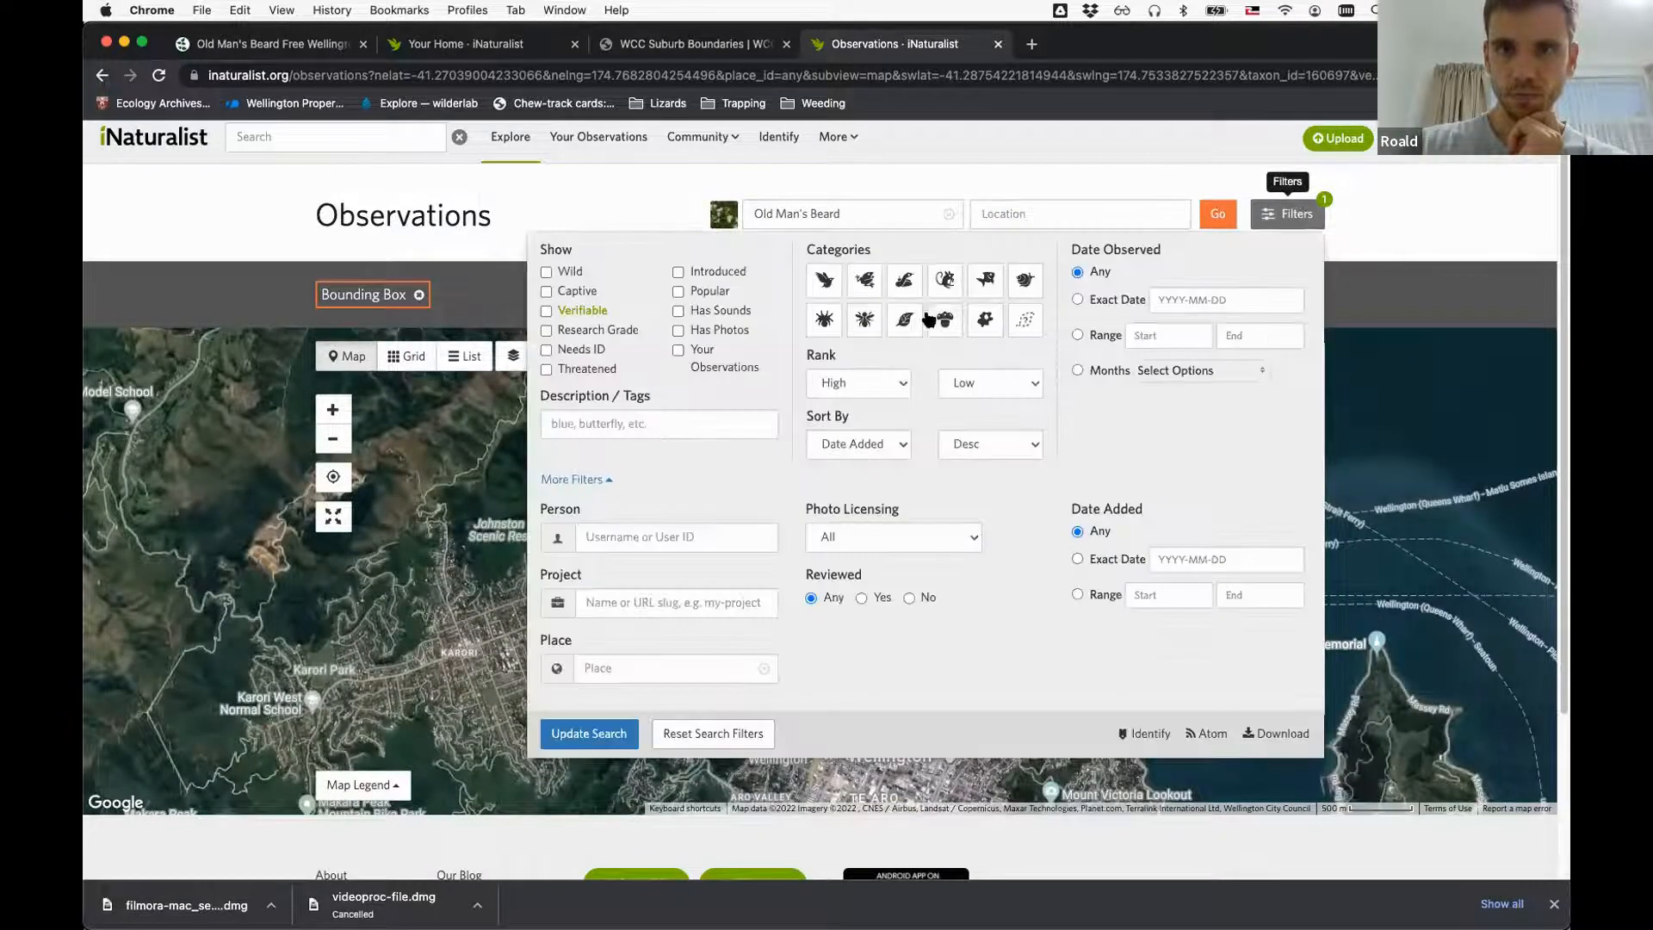
# Set the place filter to the zone Northland, WG, NZ and close the filters
pyautogui.click(636, 669)
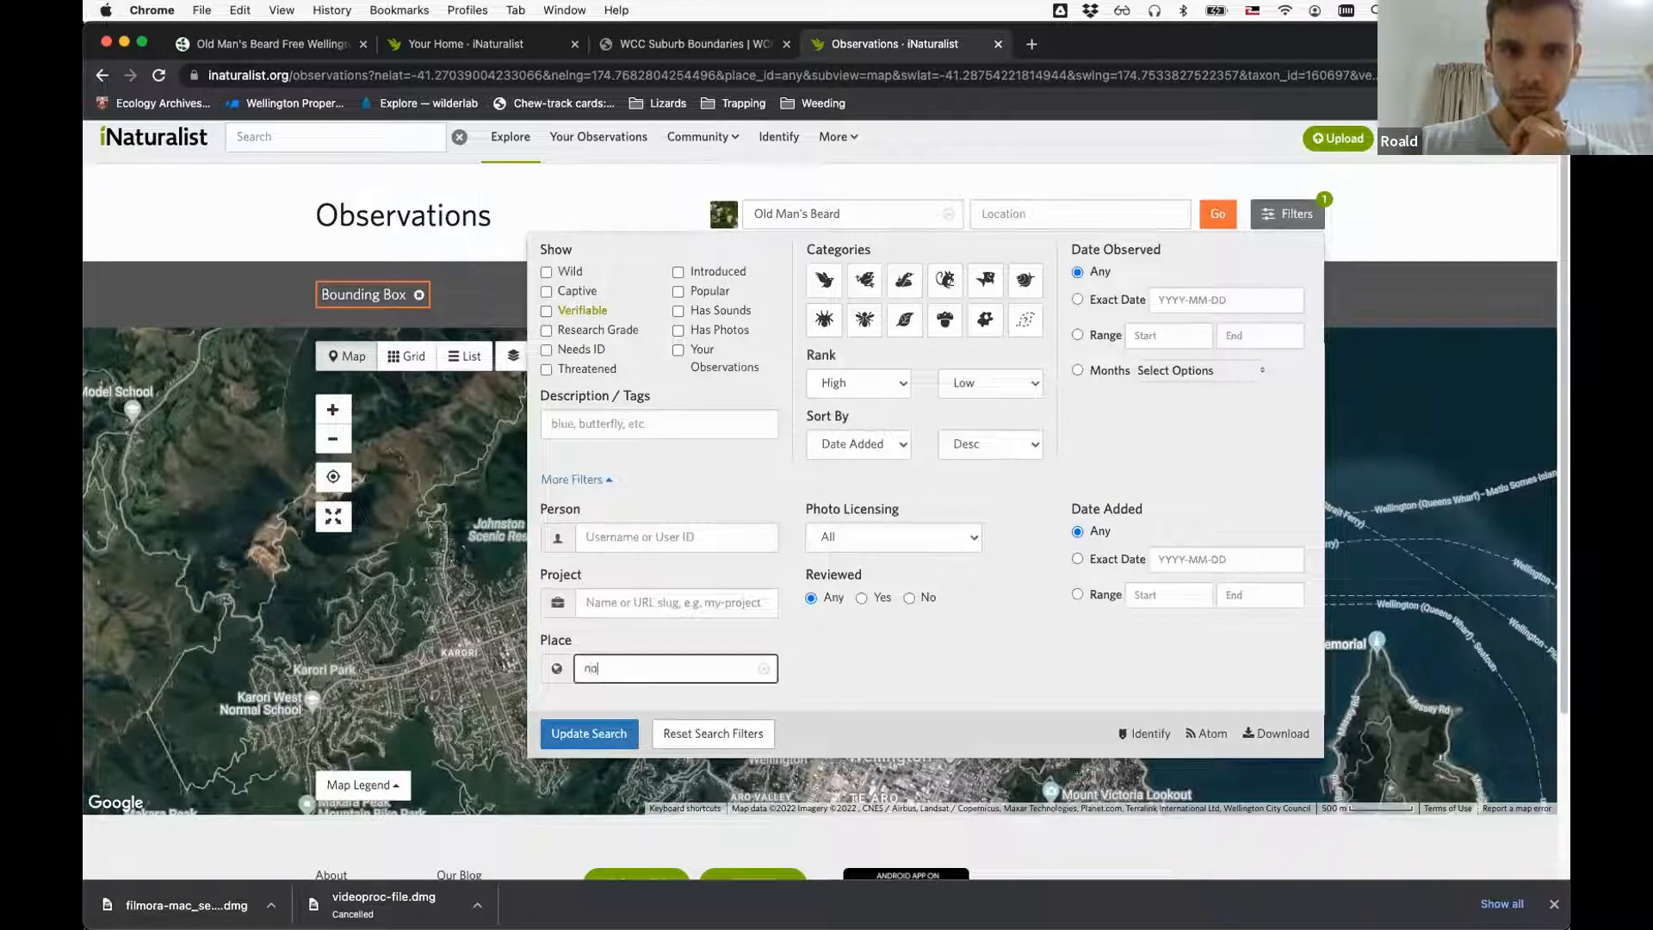
pyautogui.write('northla')
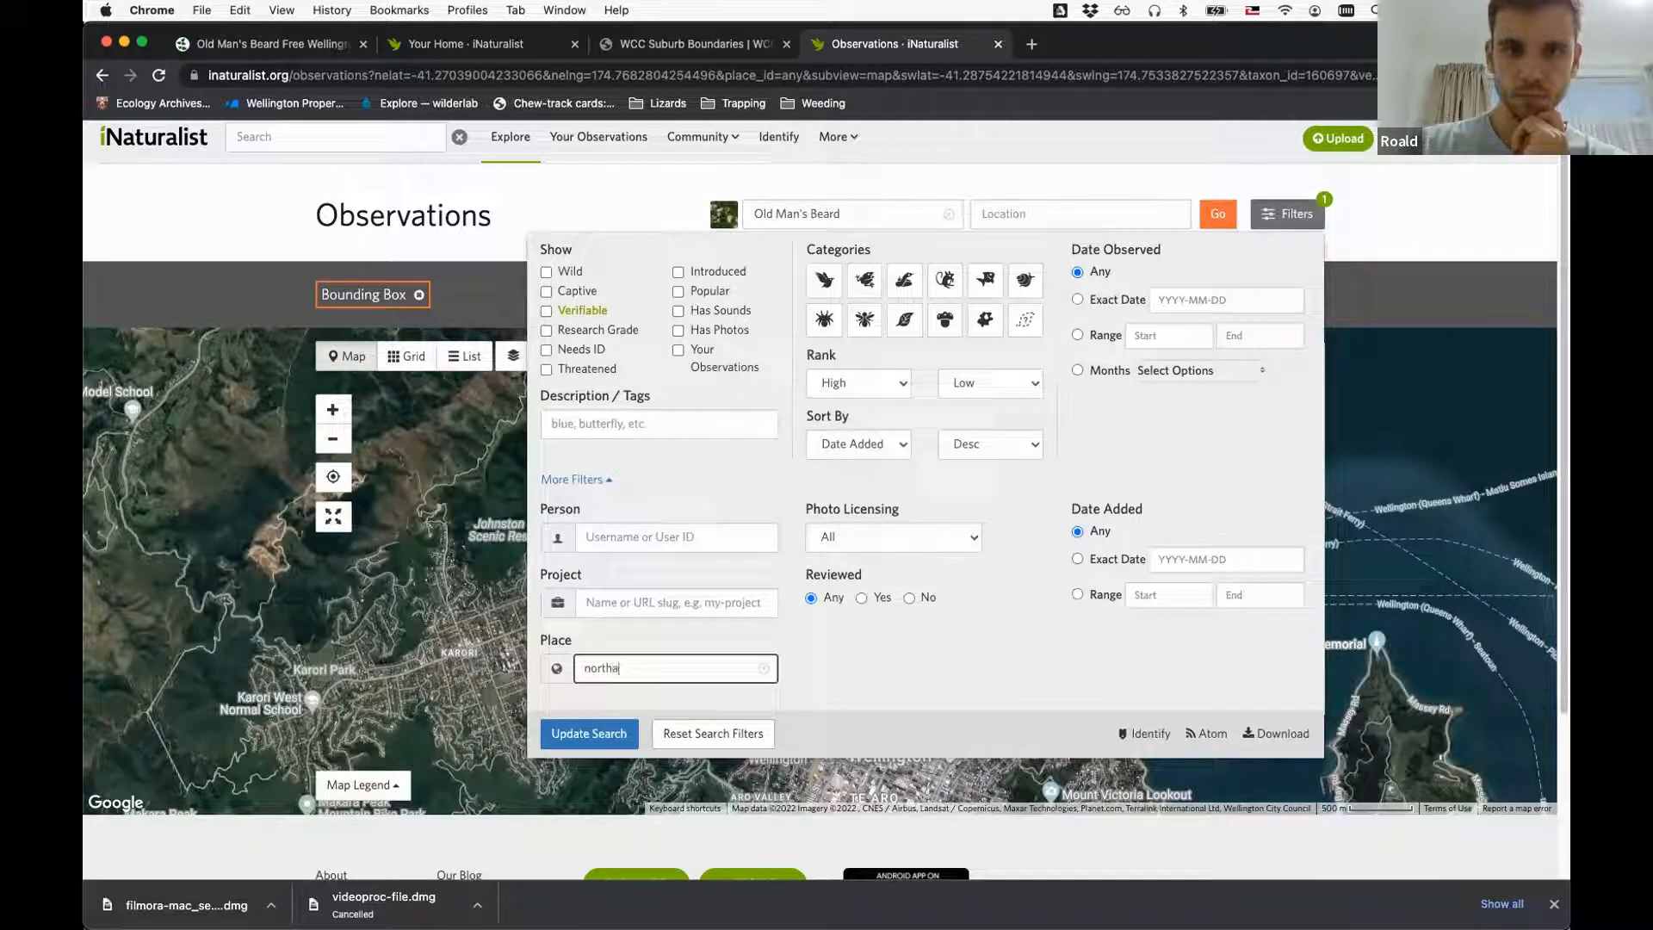
pyautogui.write('nd')
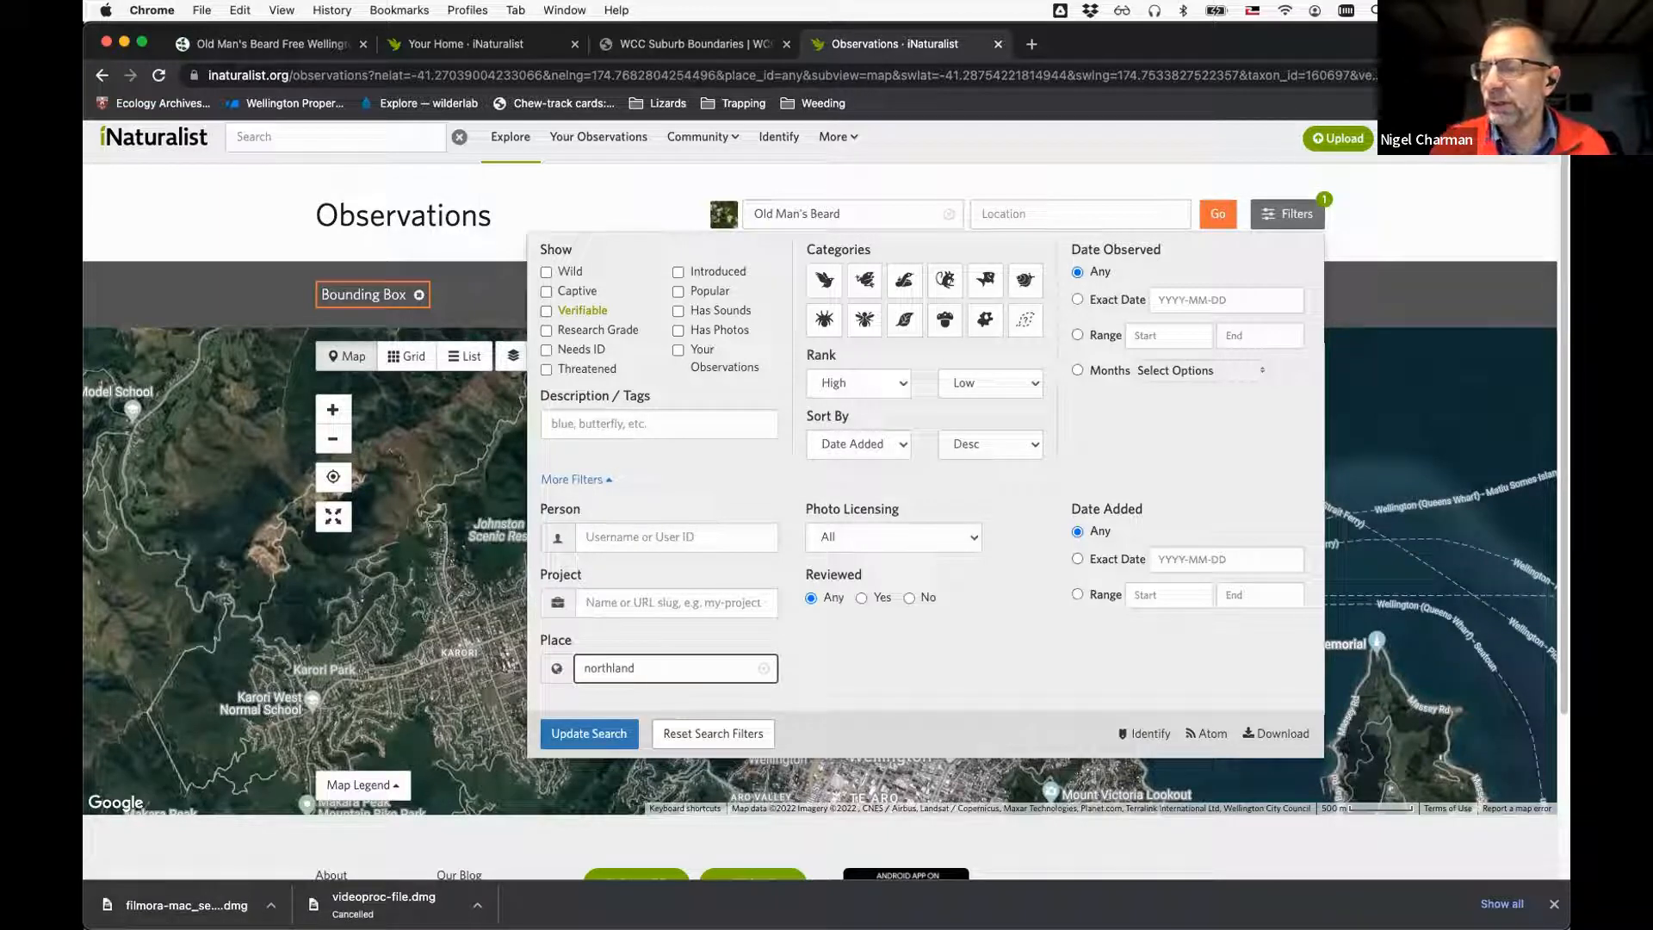
pyautogui.press('BackSpace')
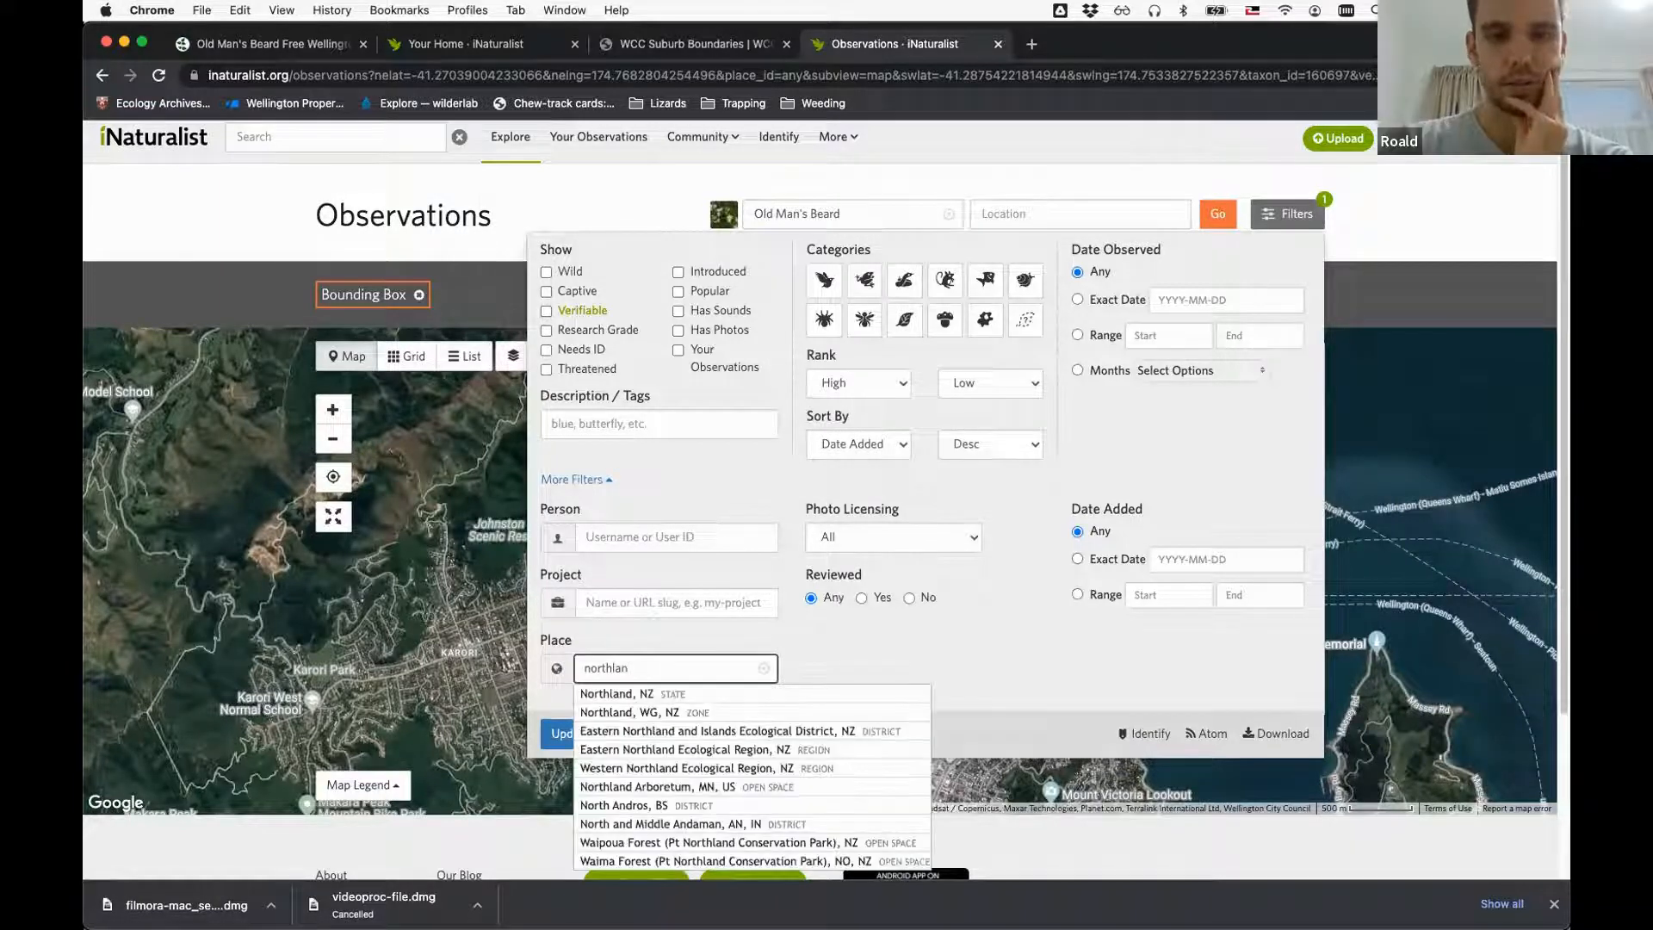
pyautogui.click(658, 713)
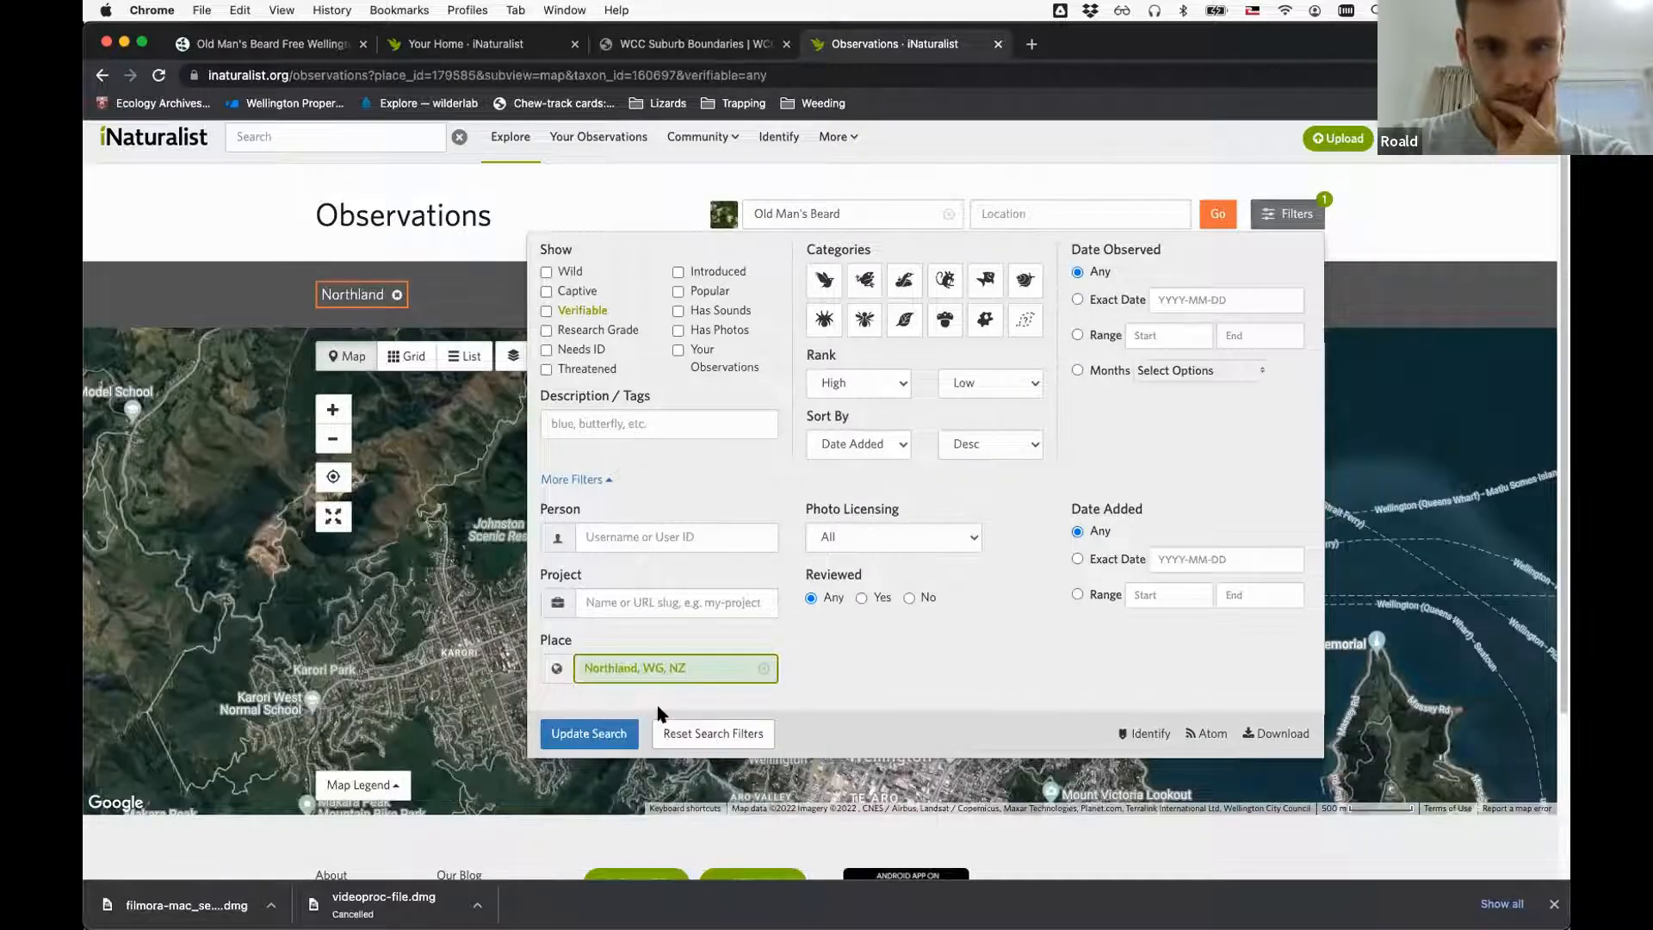
pyautogui.click(1298, 215)
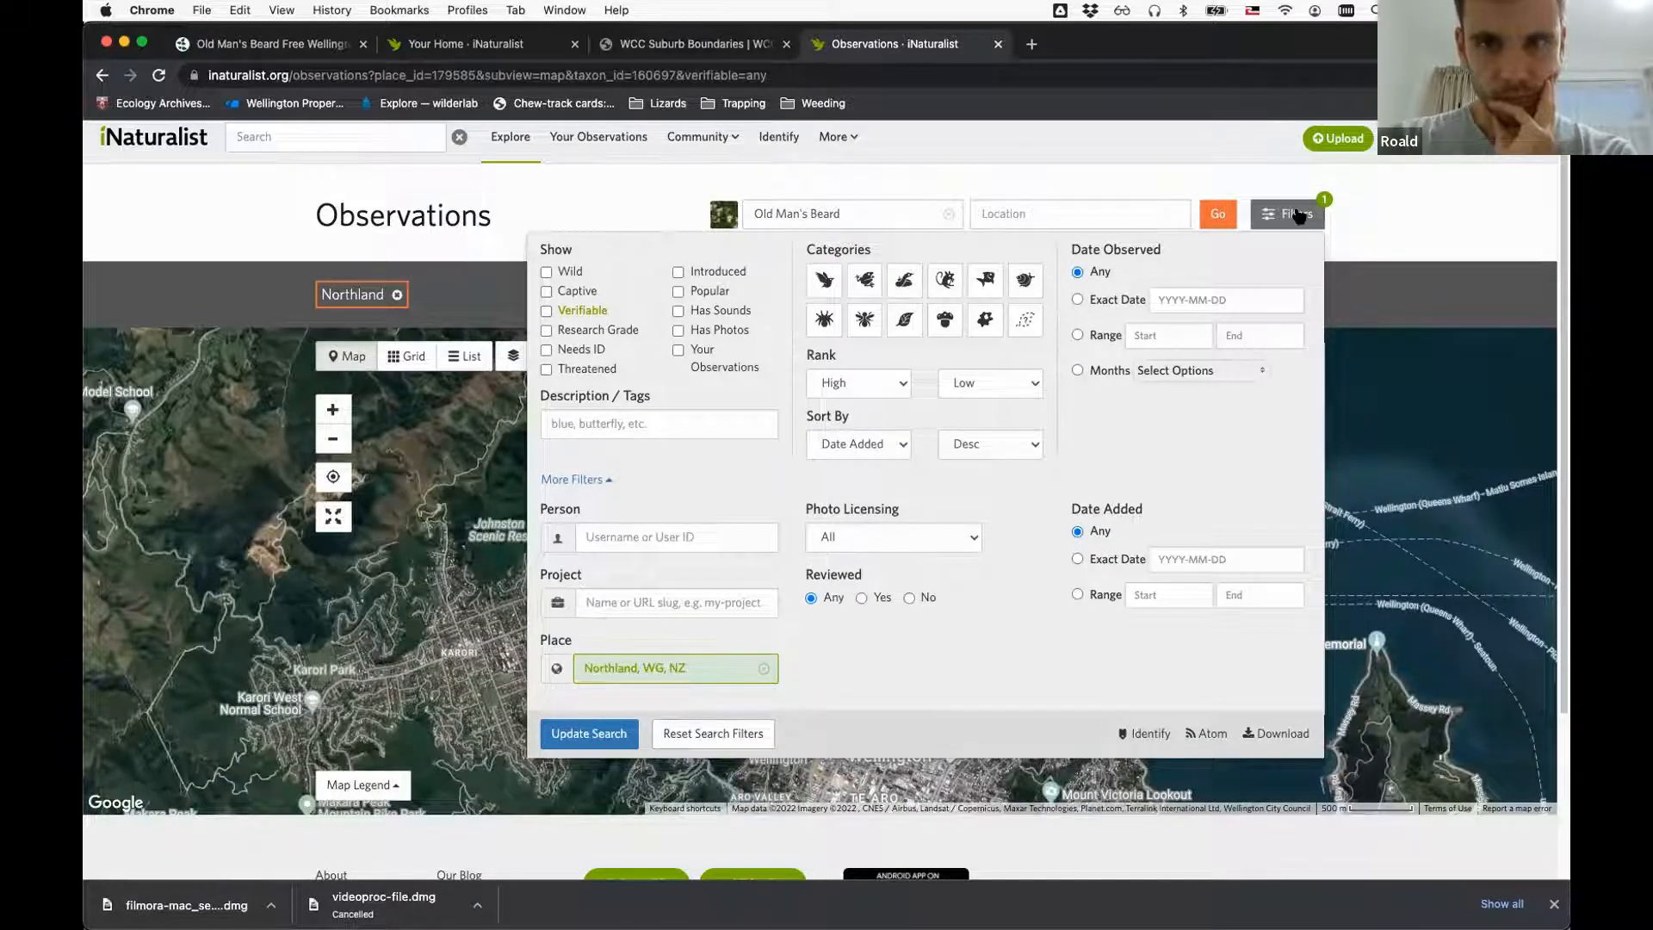
# Check an observation preview and examine how Old Man's Beard is spread within the Northland boundary
pyautogui.click(626, 666)
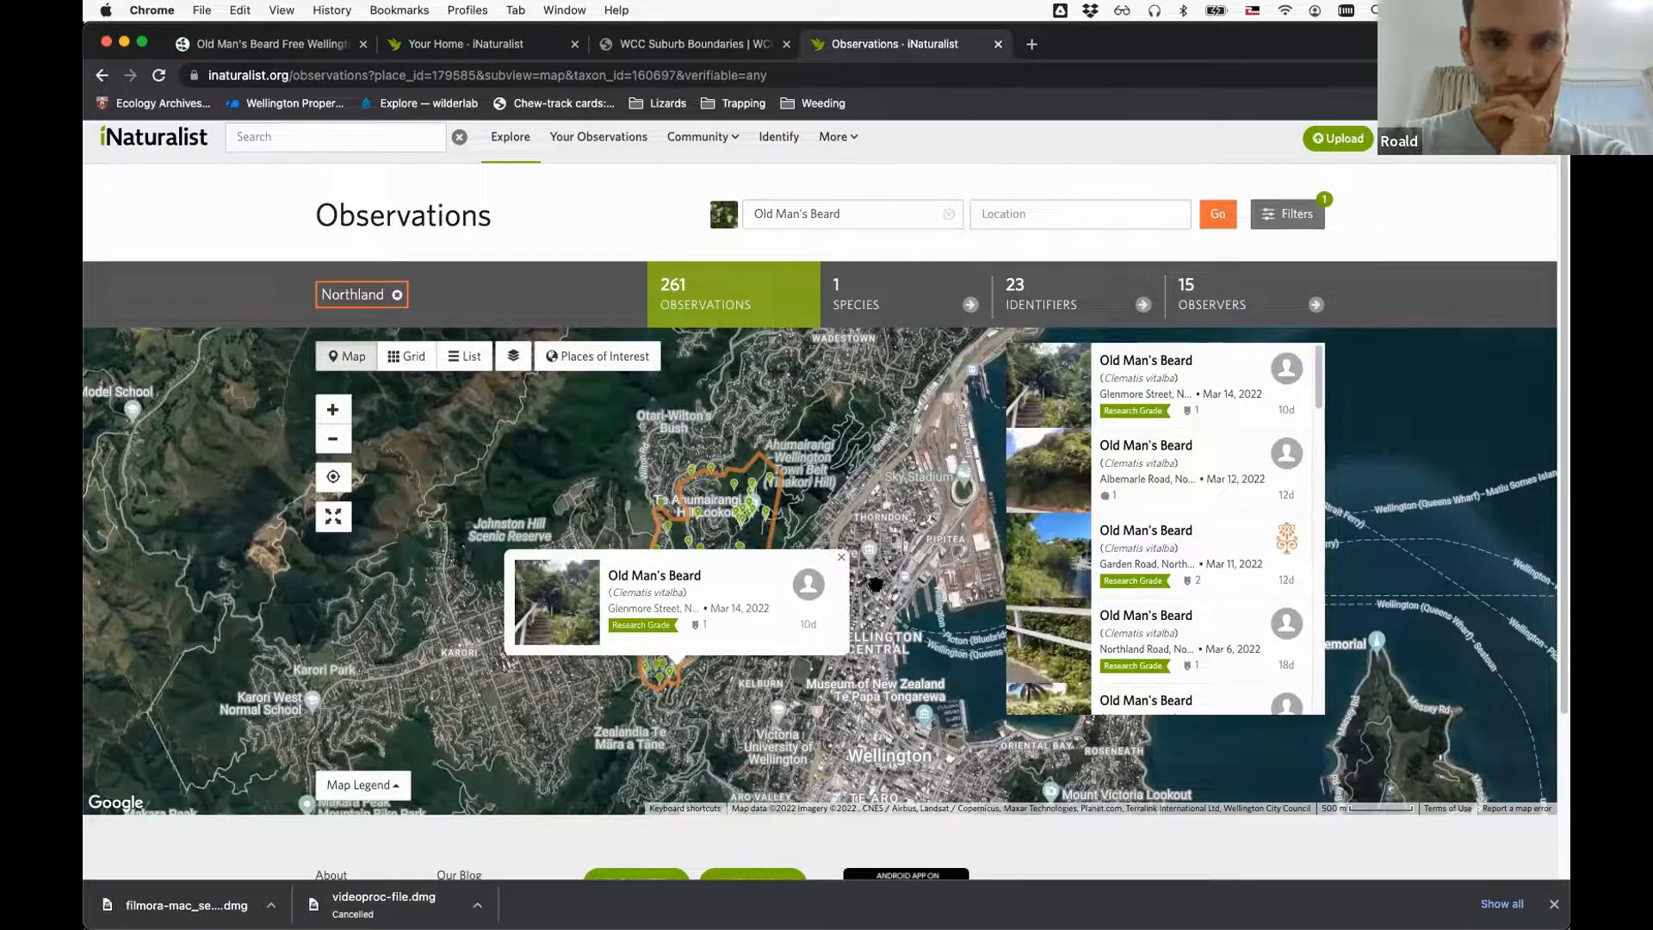
pyautogui.click(841, 556)
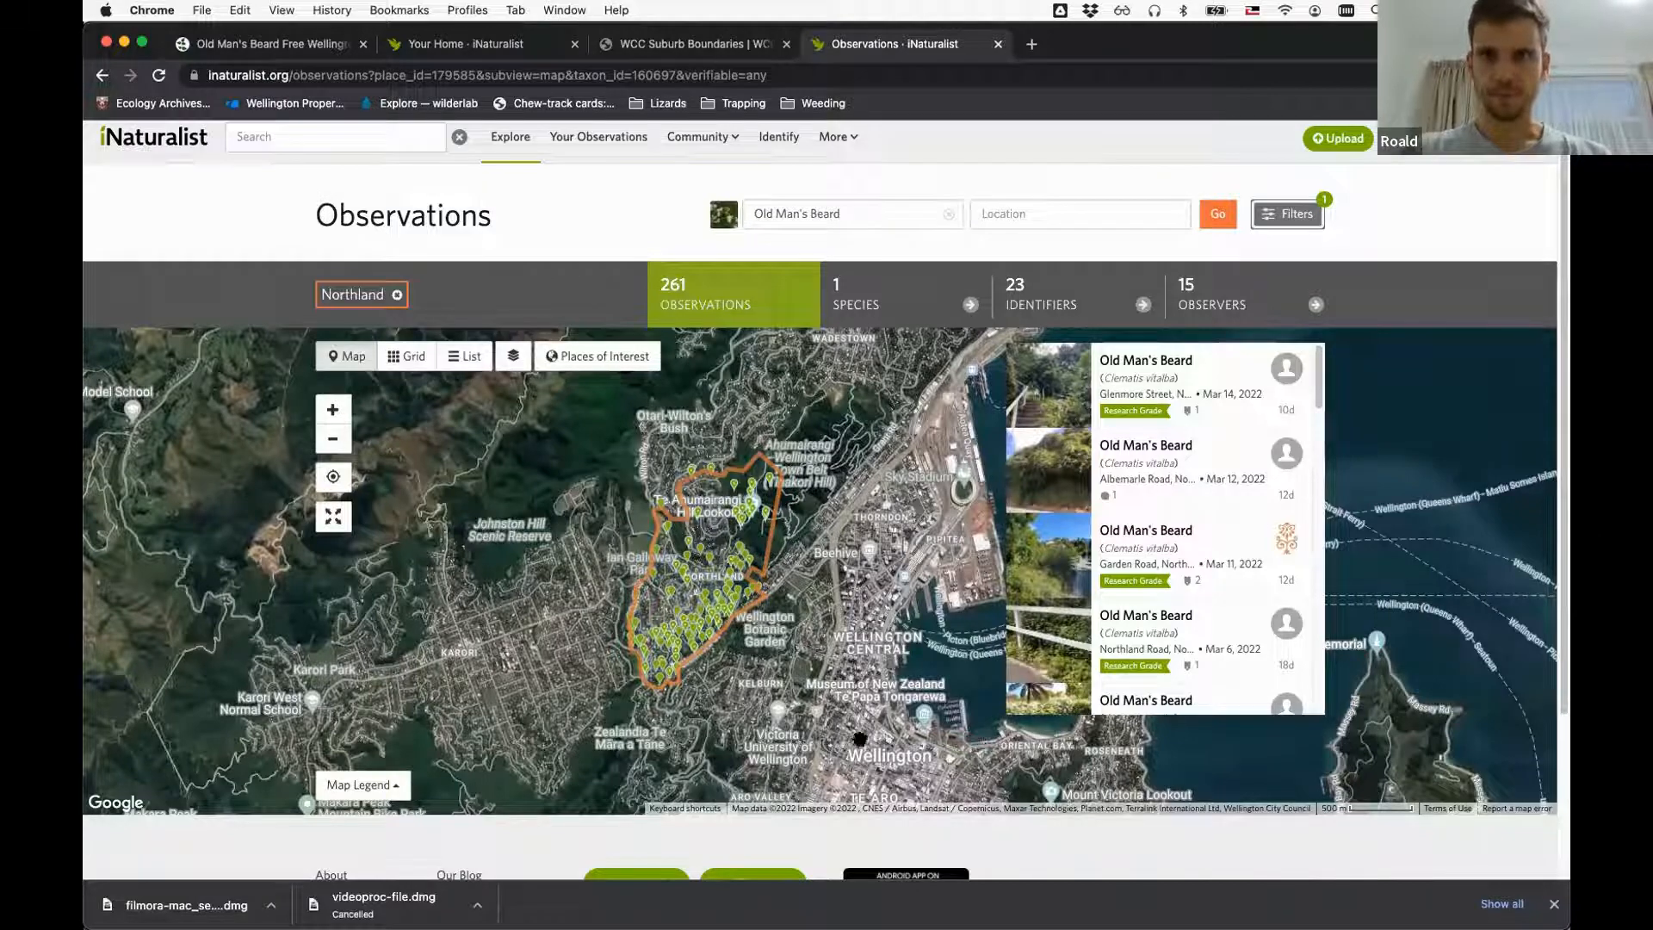
pyautogui.click(332, 410)
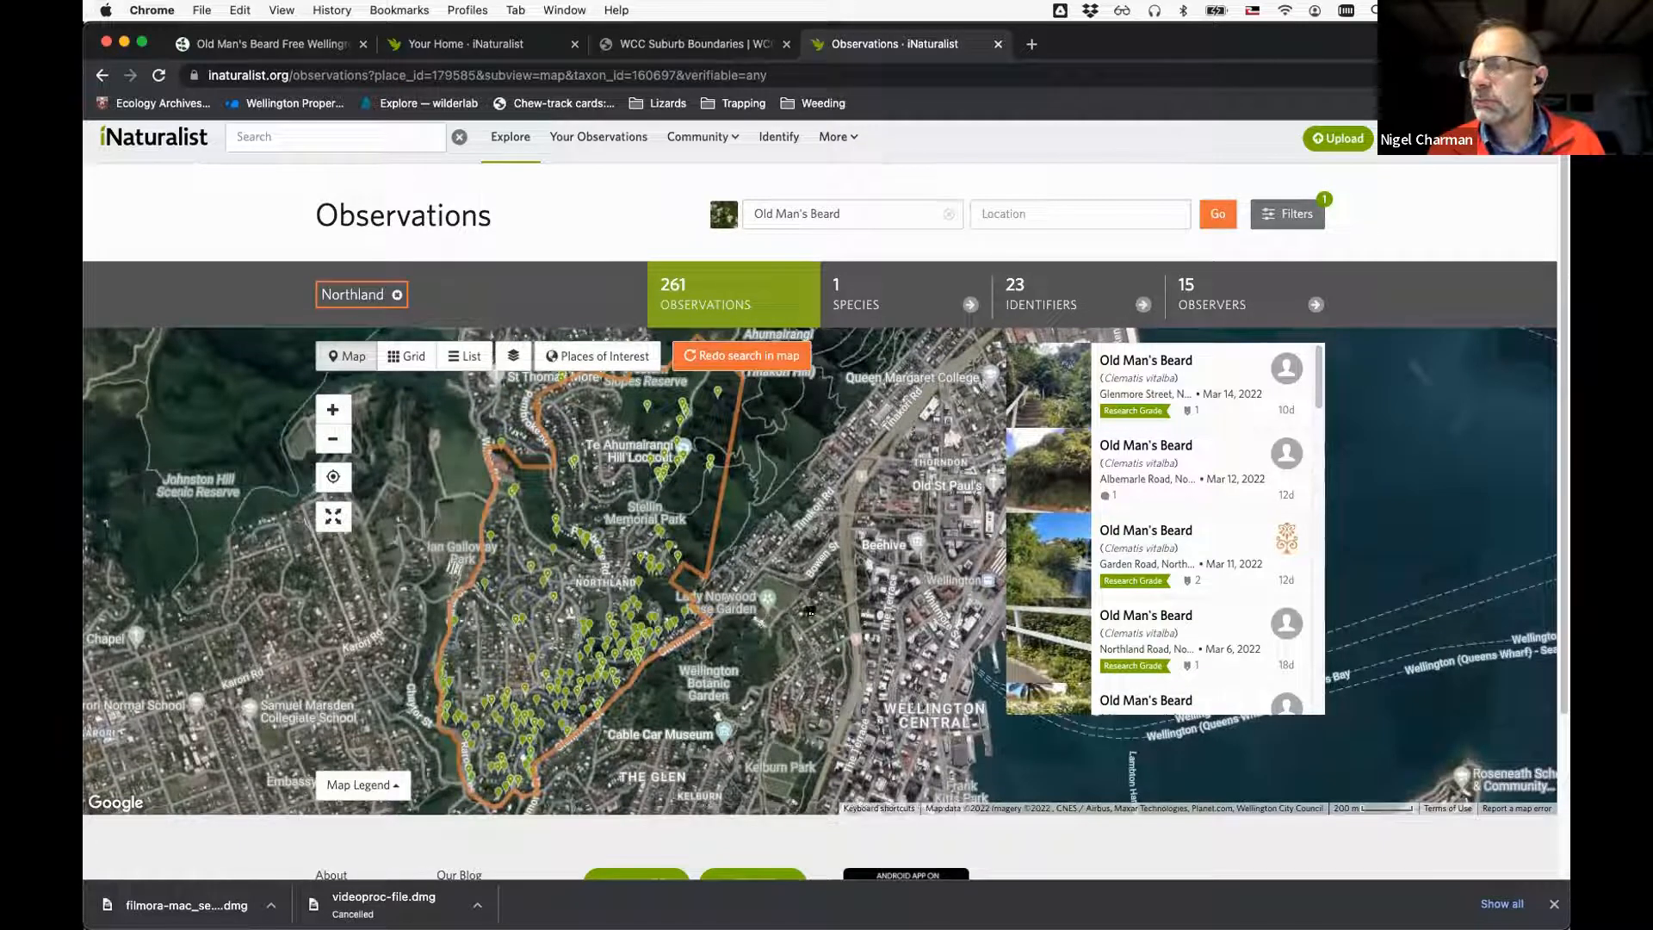
# Search the iNaturalist places for hataitai and open the form for adding a new place
pyautogui.moveTo(832, 548); pyautogui.dragTo(856, 415)
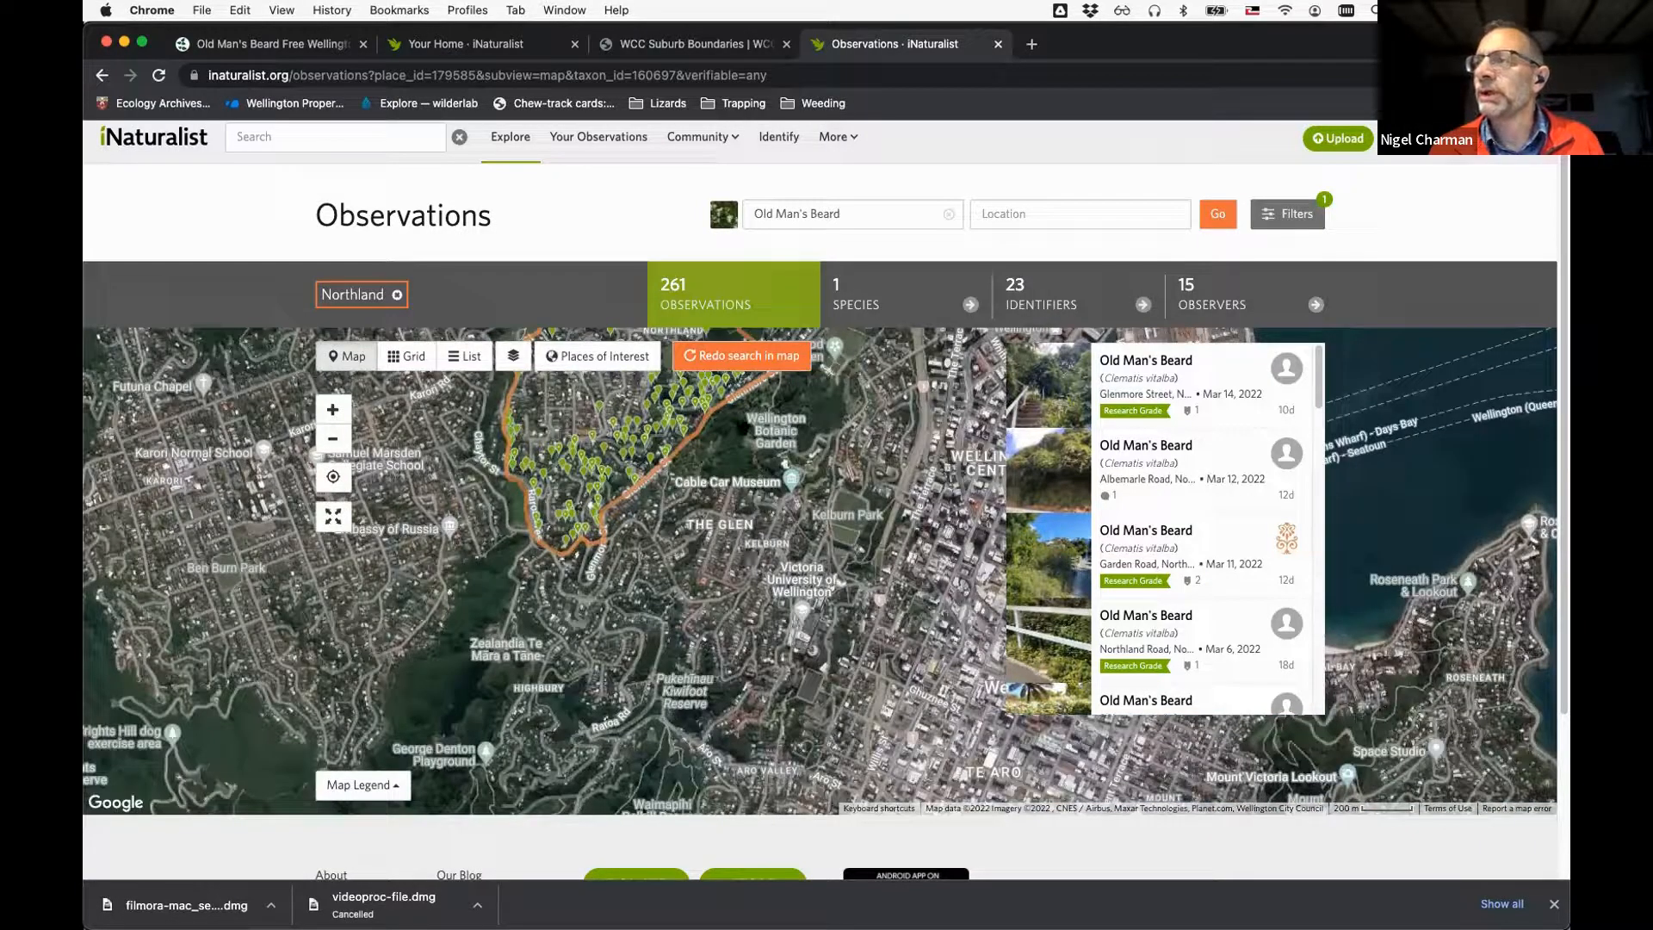
pyautogui.click(835, 137)
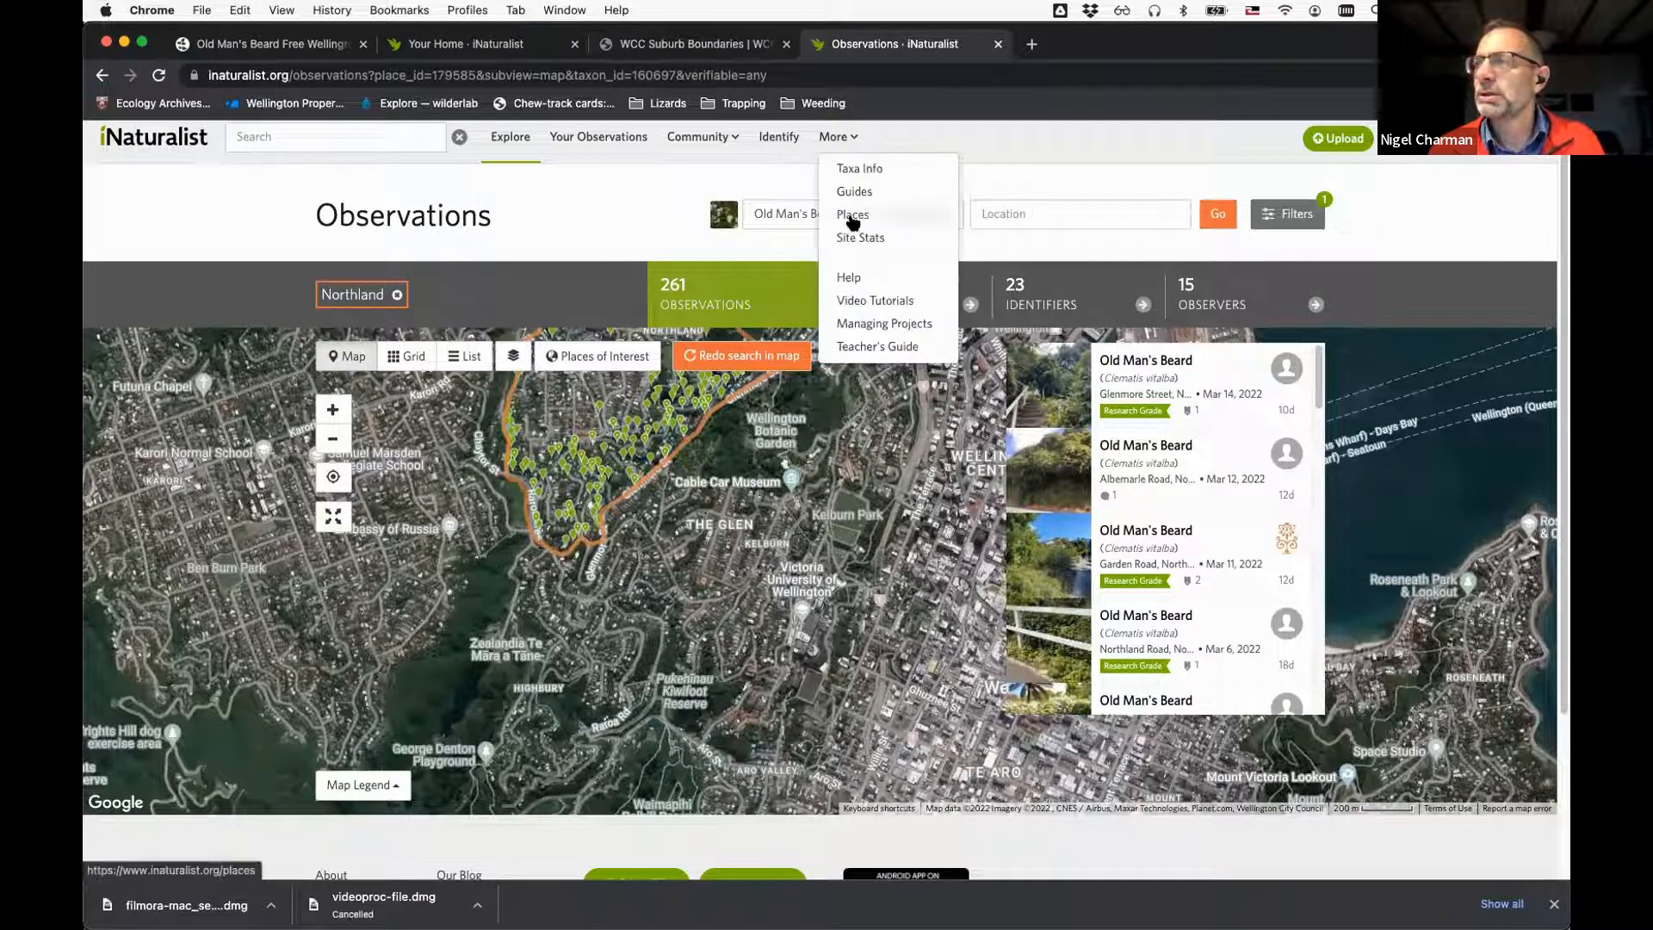
pyautogui.click(851, 220)
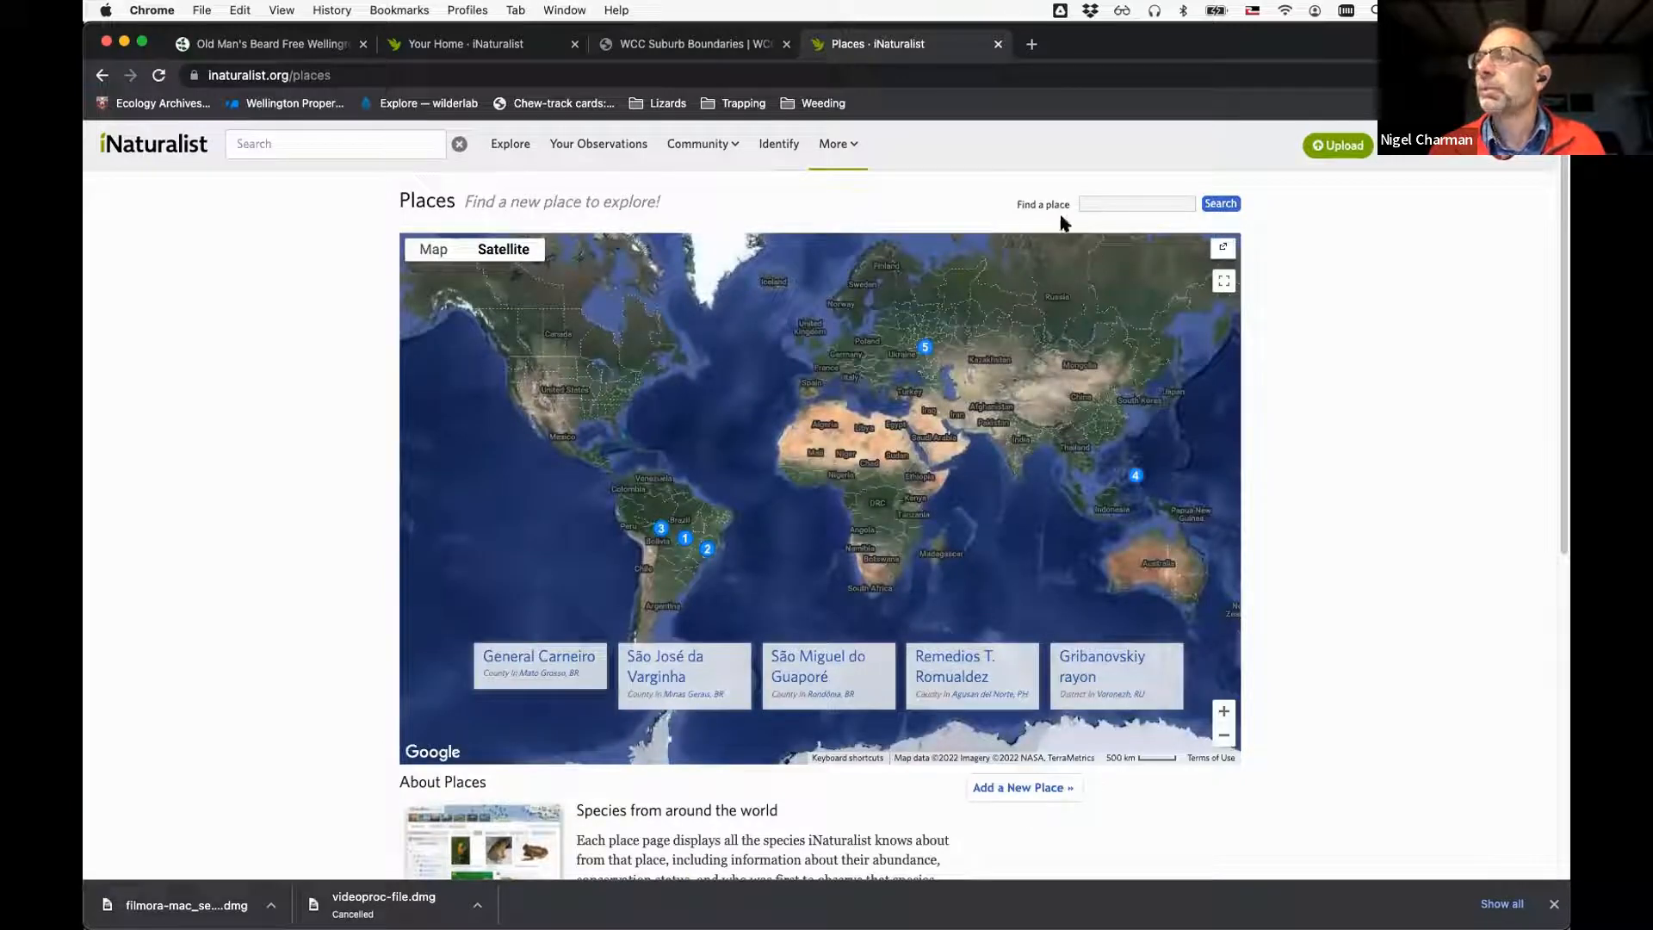
pyautogui.click(1113, 202)
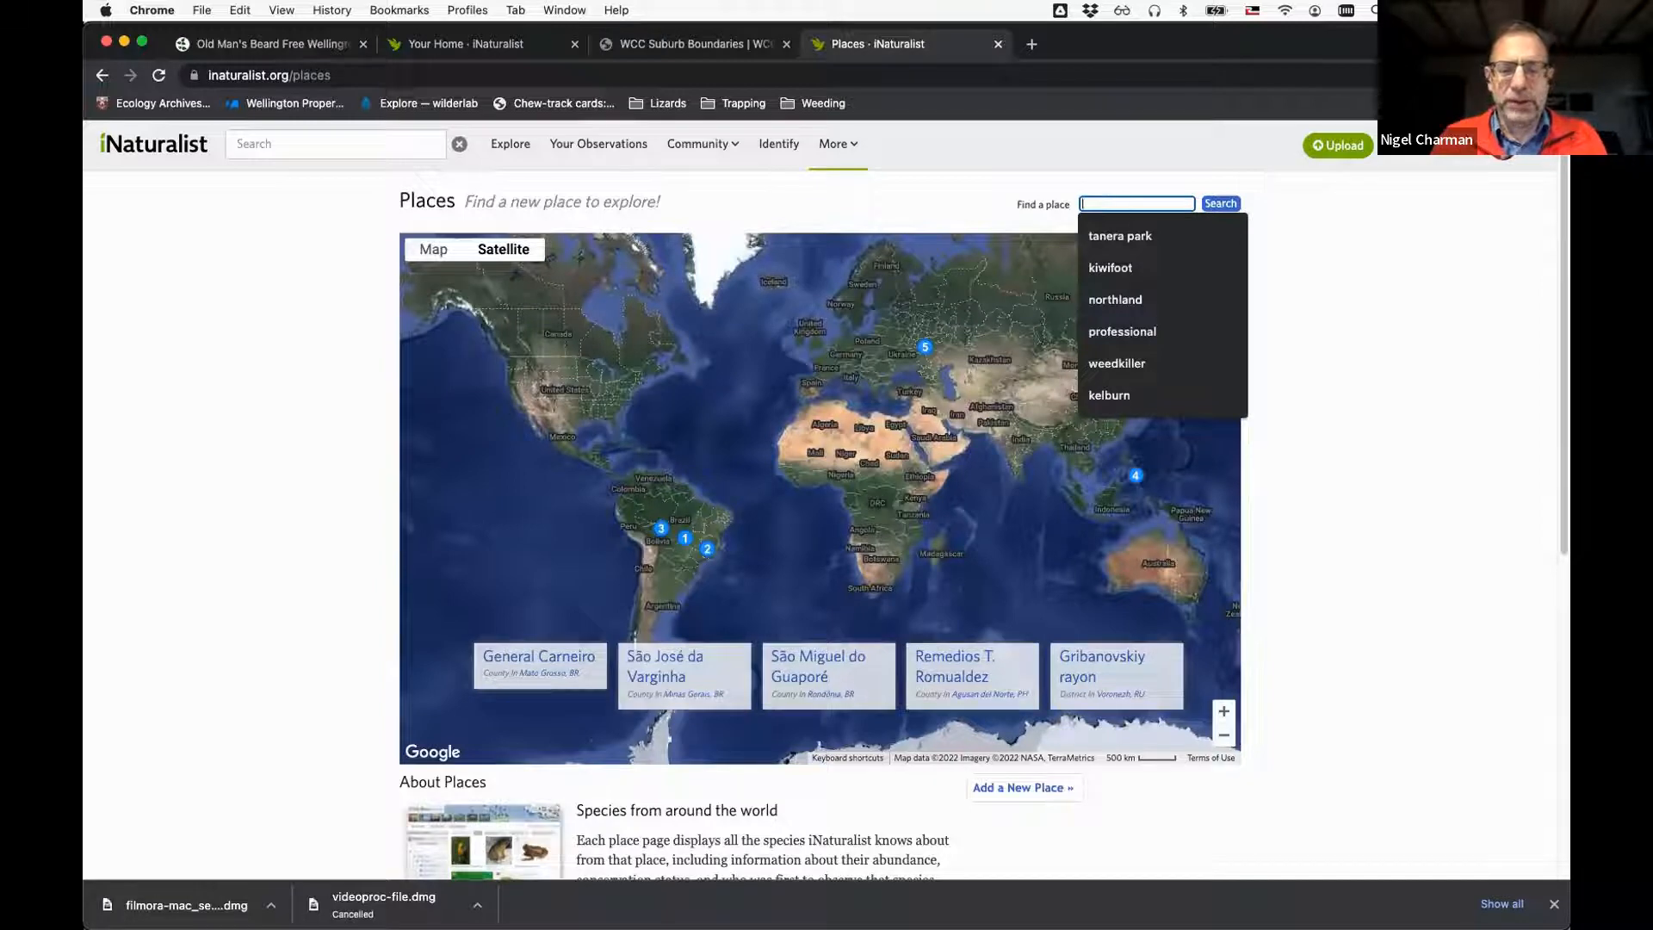
pyautogui.write('hataita')
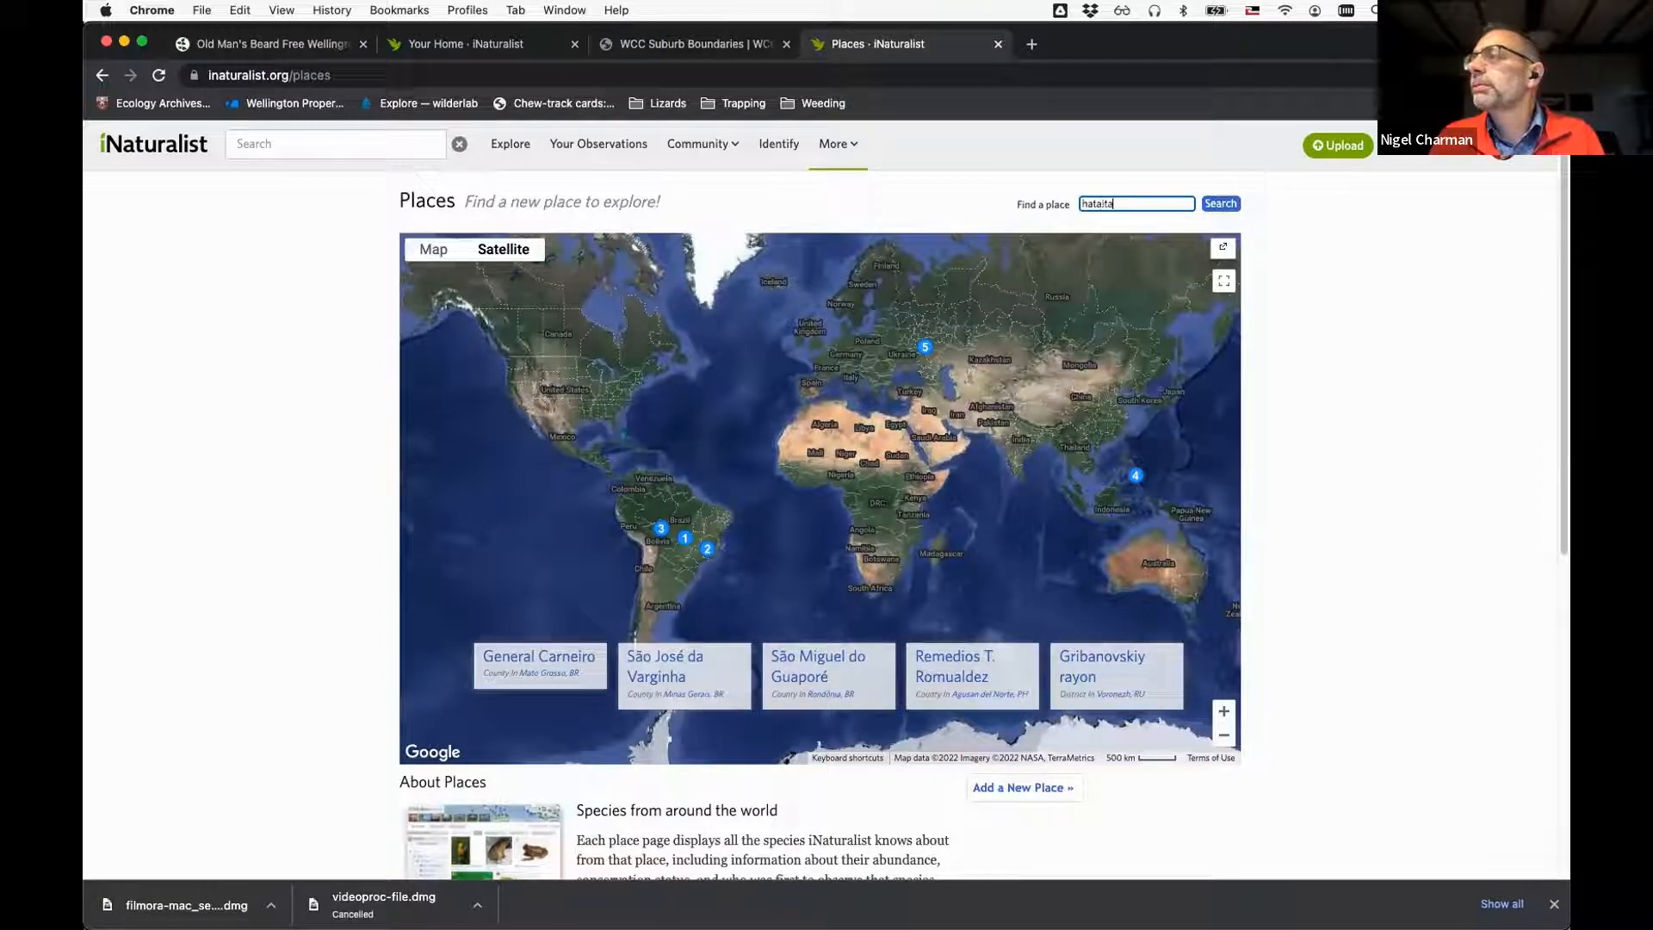
pyautogui.write('i')
pyautogui.press('Return')
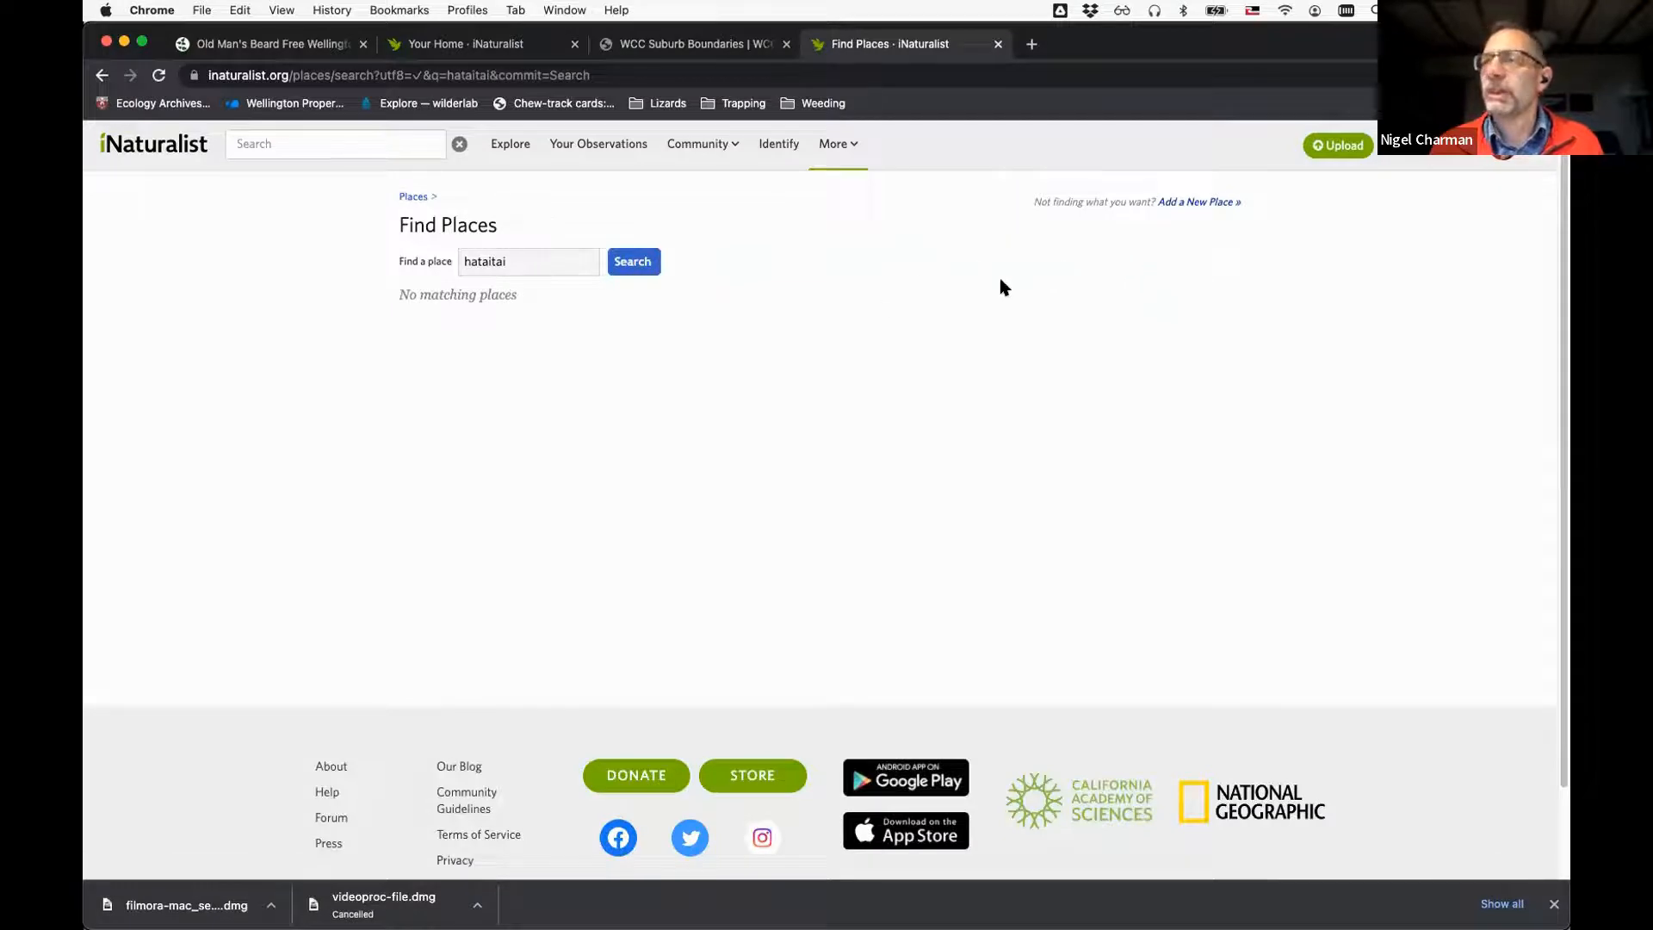
pyautogui.click(1205, 201)
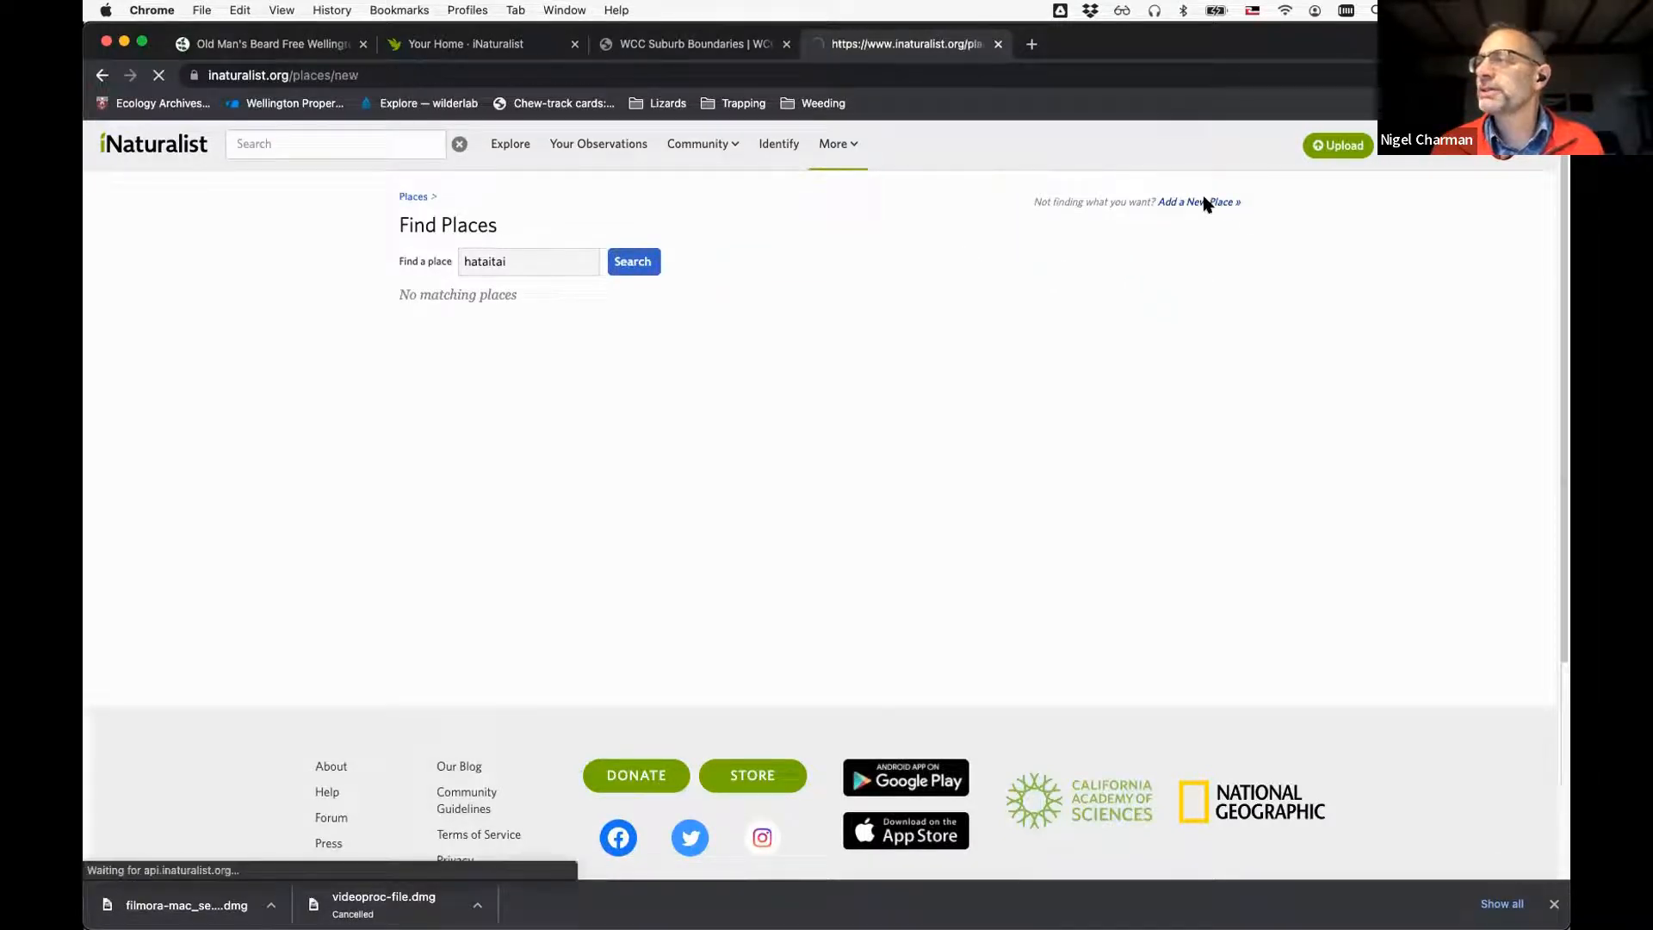
pyautogui.scroll(-2, 1095, 342)
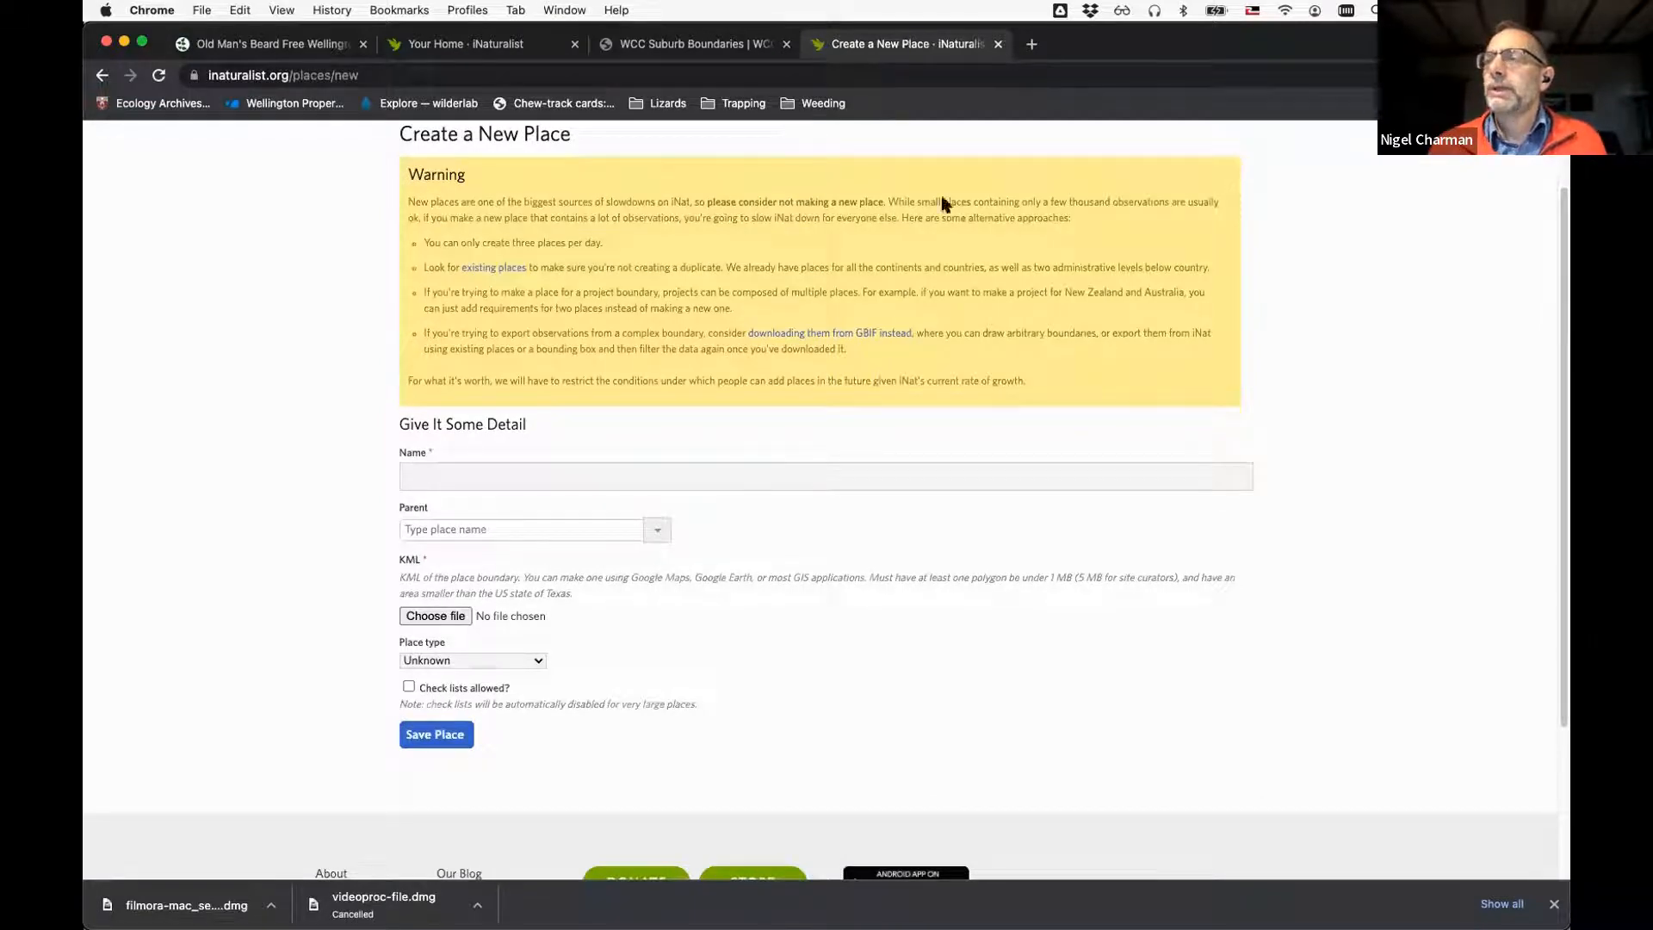
pyautogui.click(699, 44)
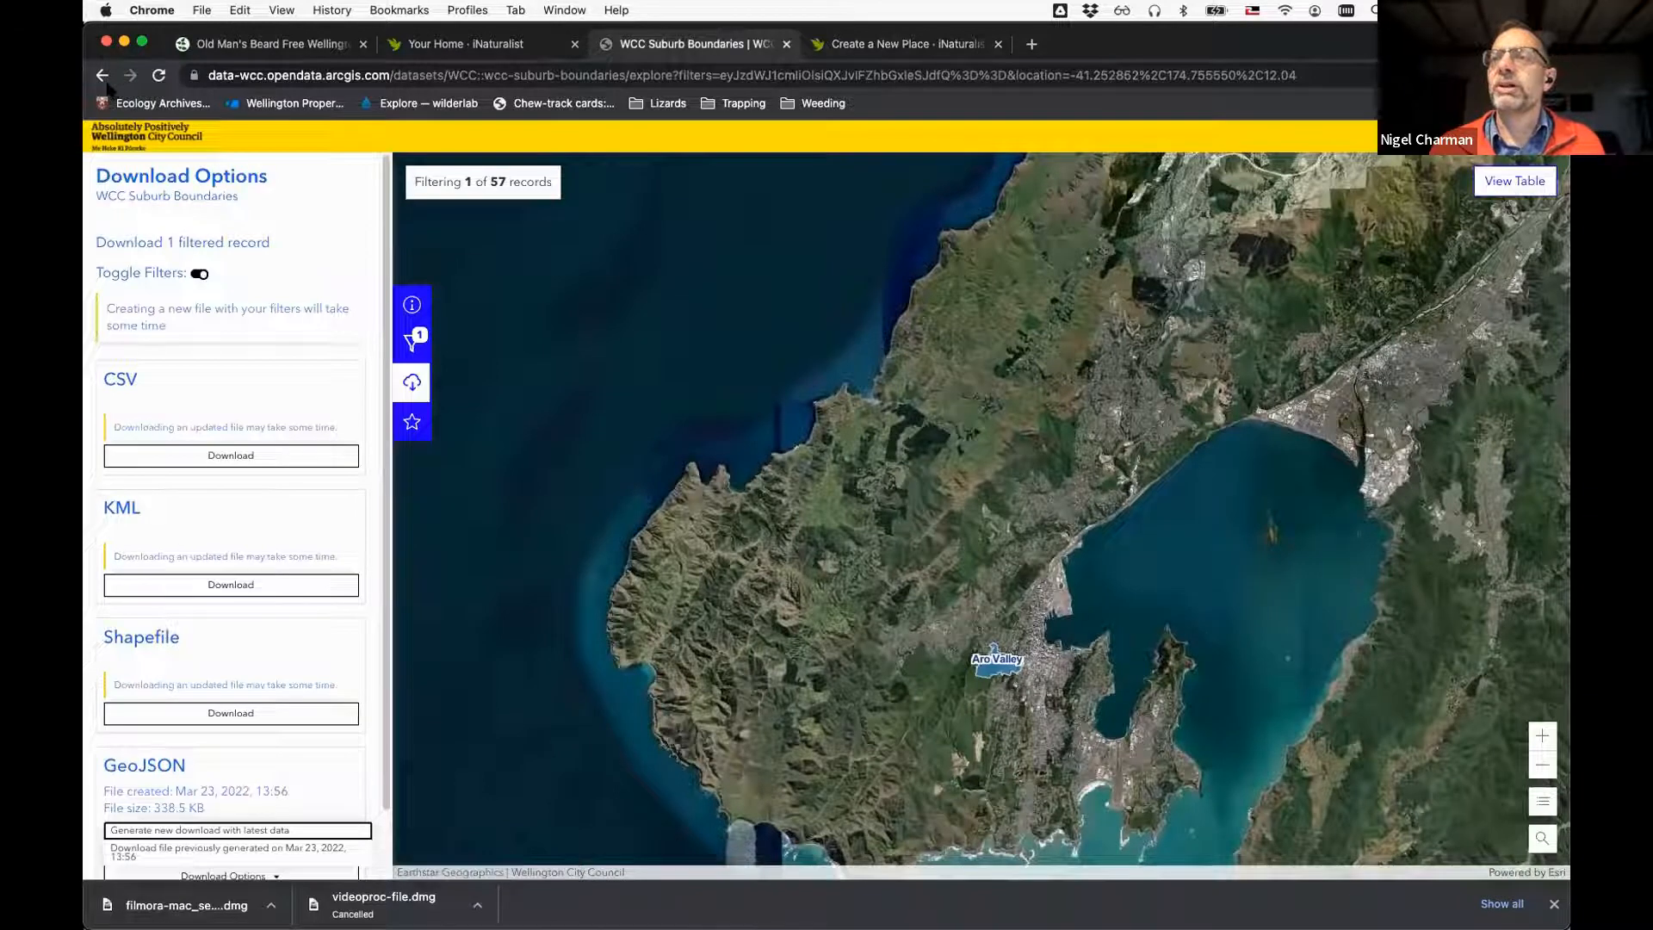
pyautogui.click(101, 77)
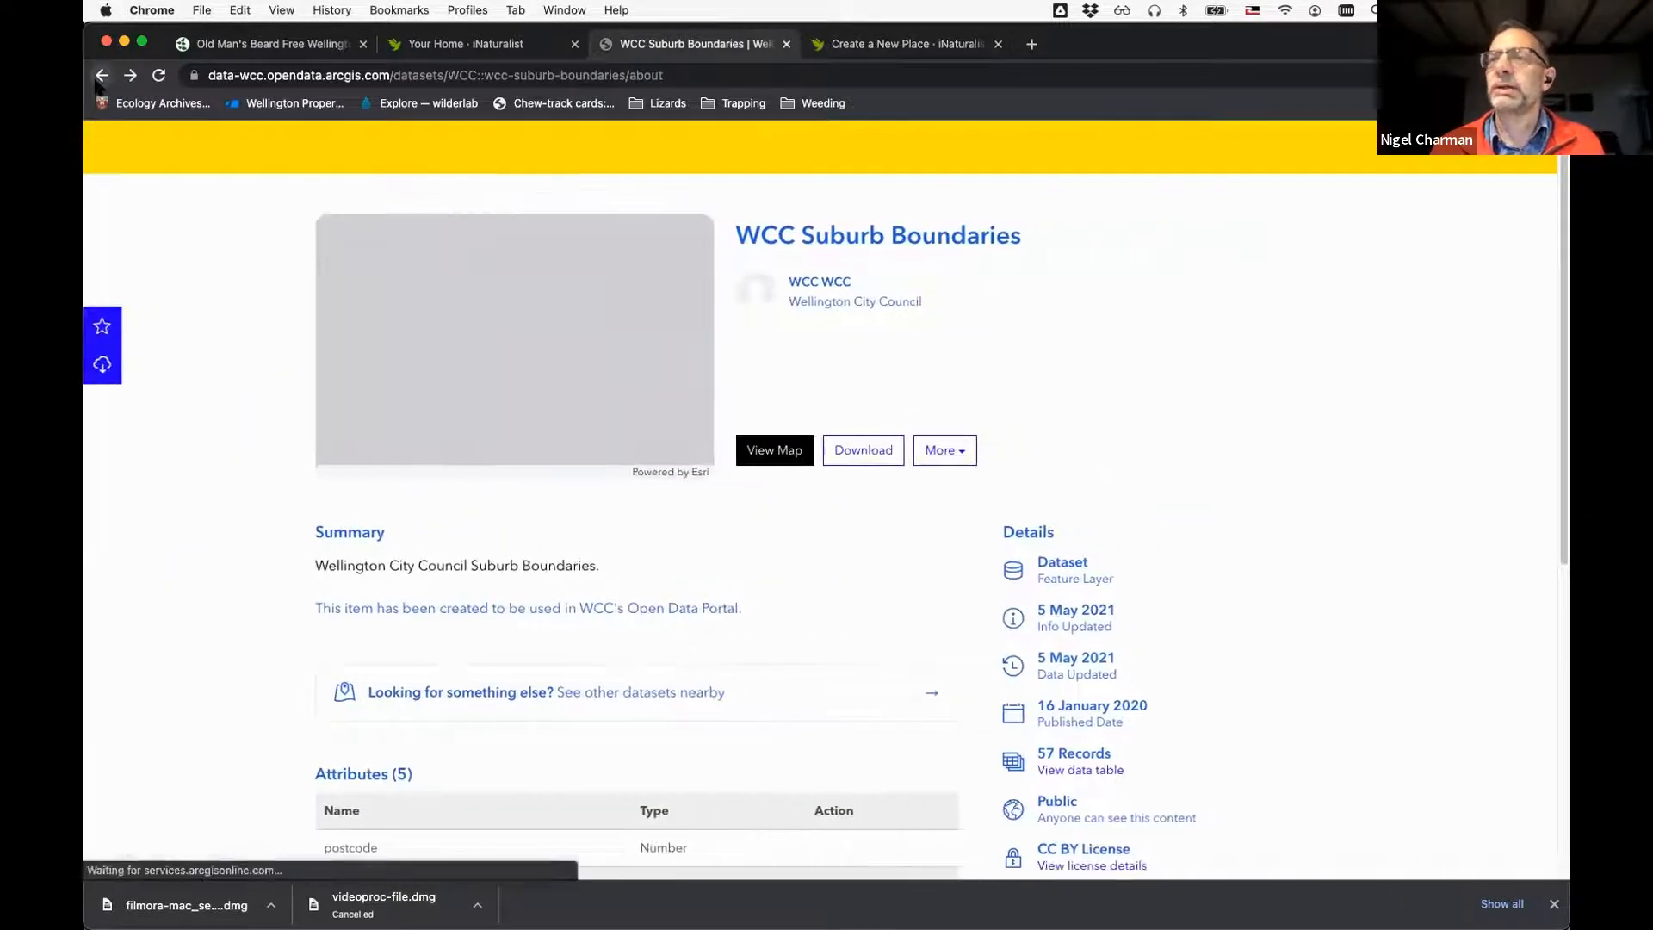
pyautogui.click(98, 79)
pyautogui.click(98, 79)
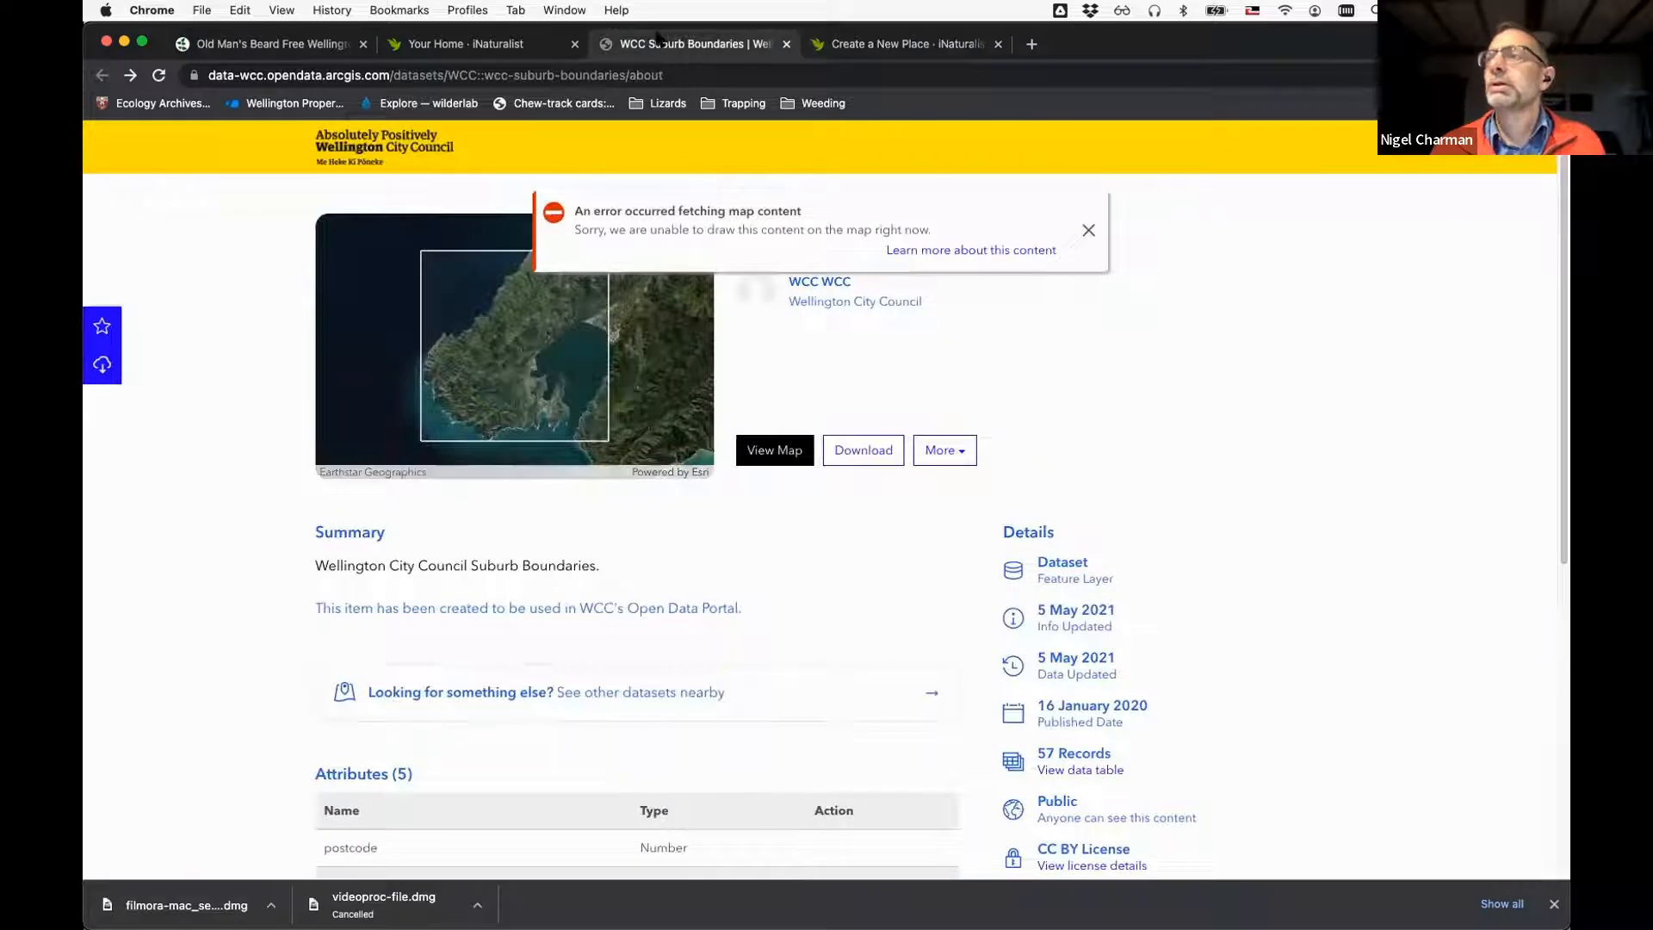
pyautogui.press('super+l')
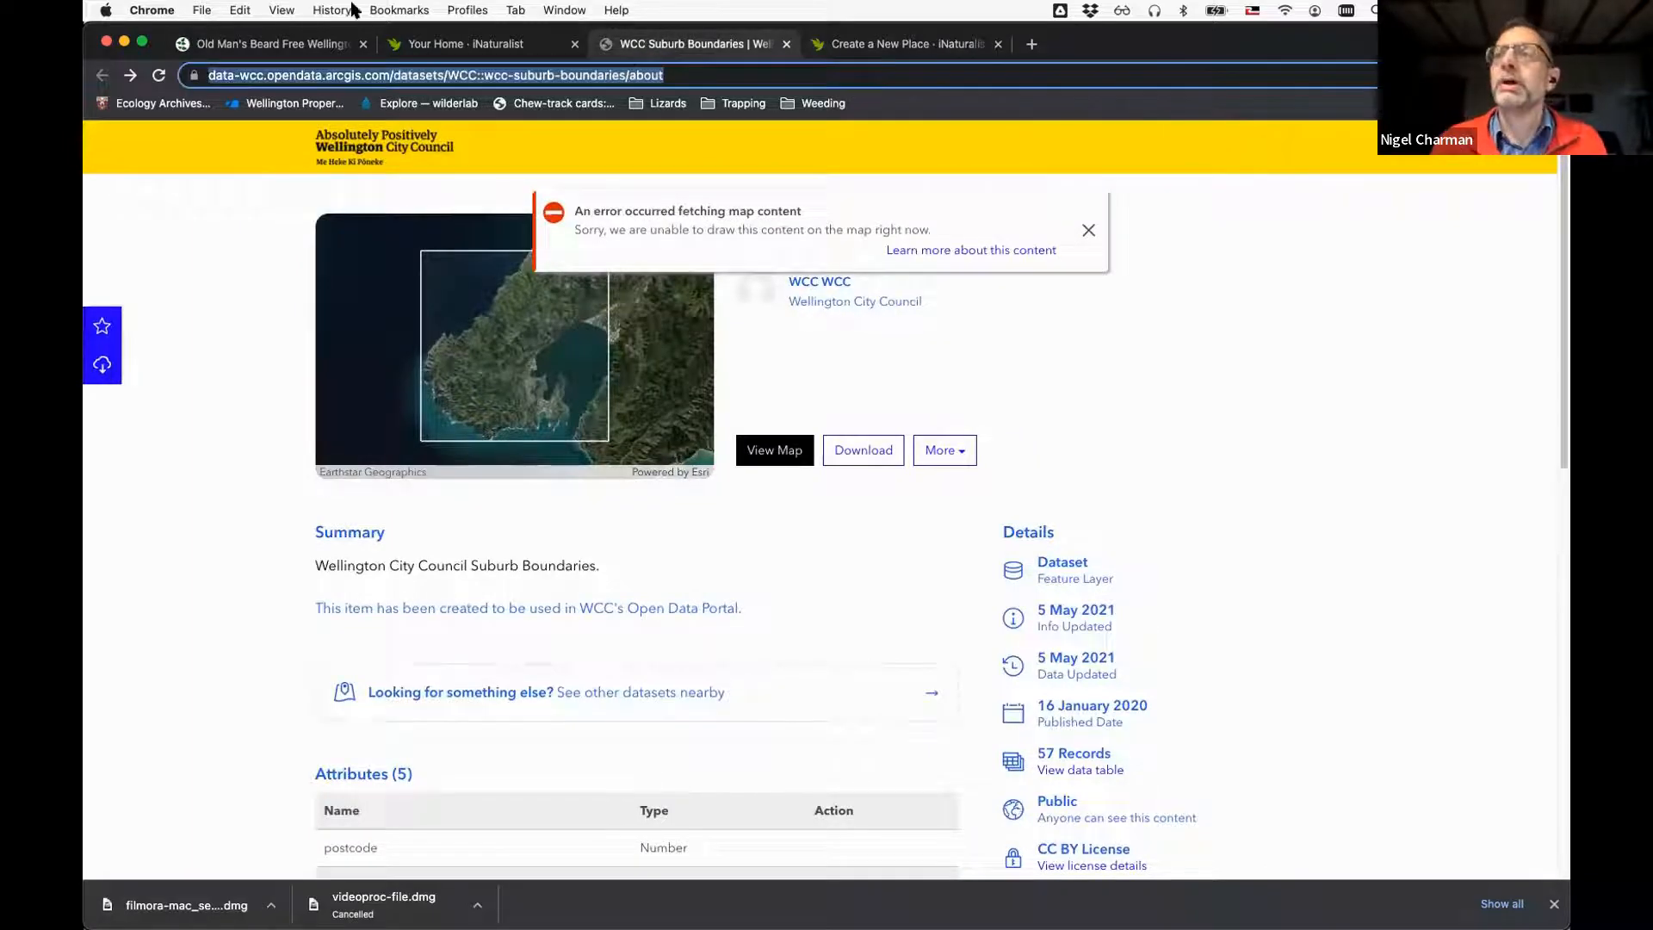
# Open the council's suburb boundaries map from the Administering iNaturalist page of Old Man's Beard Free Wellington
pyautogui.click(273, 46)
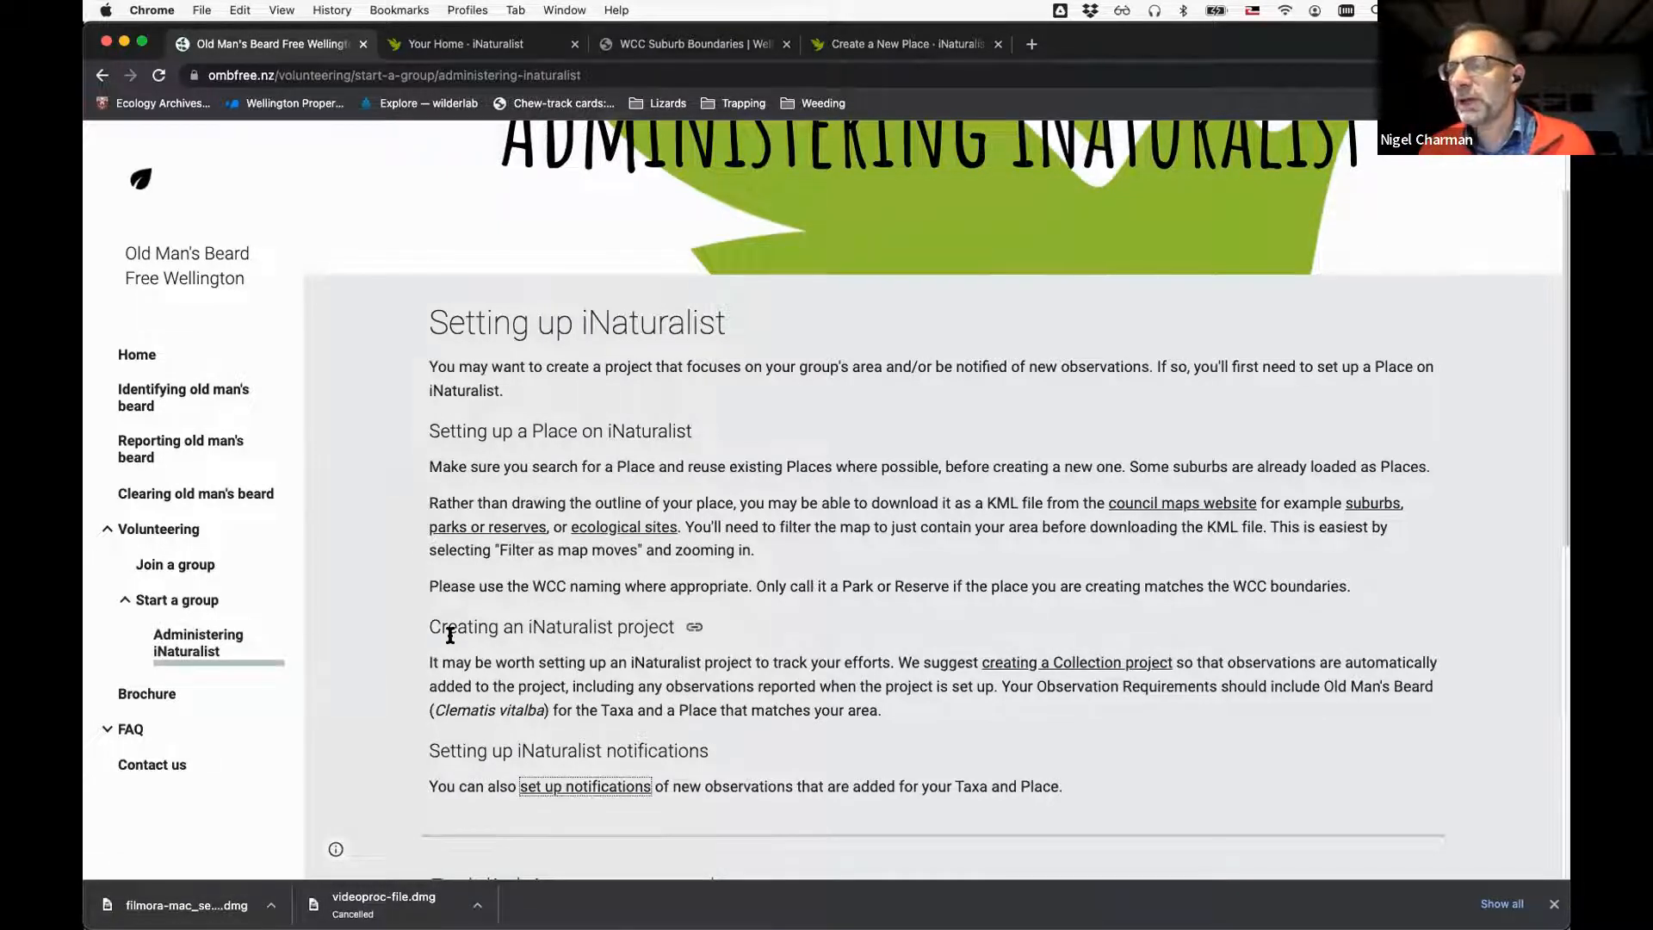
pyautogui.scroll(-1, 450, 635)
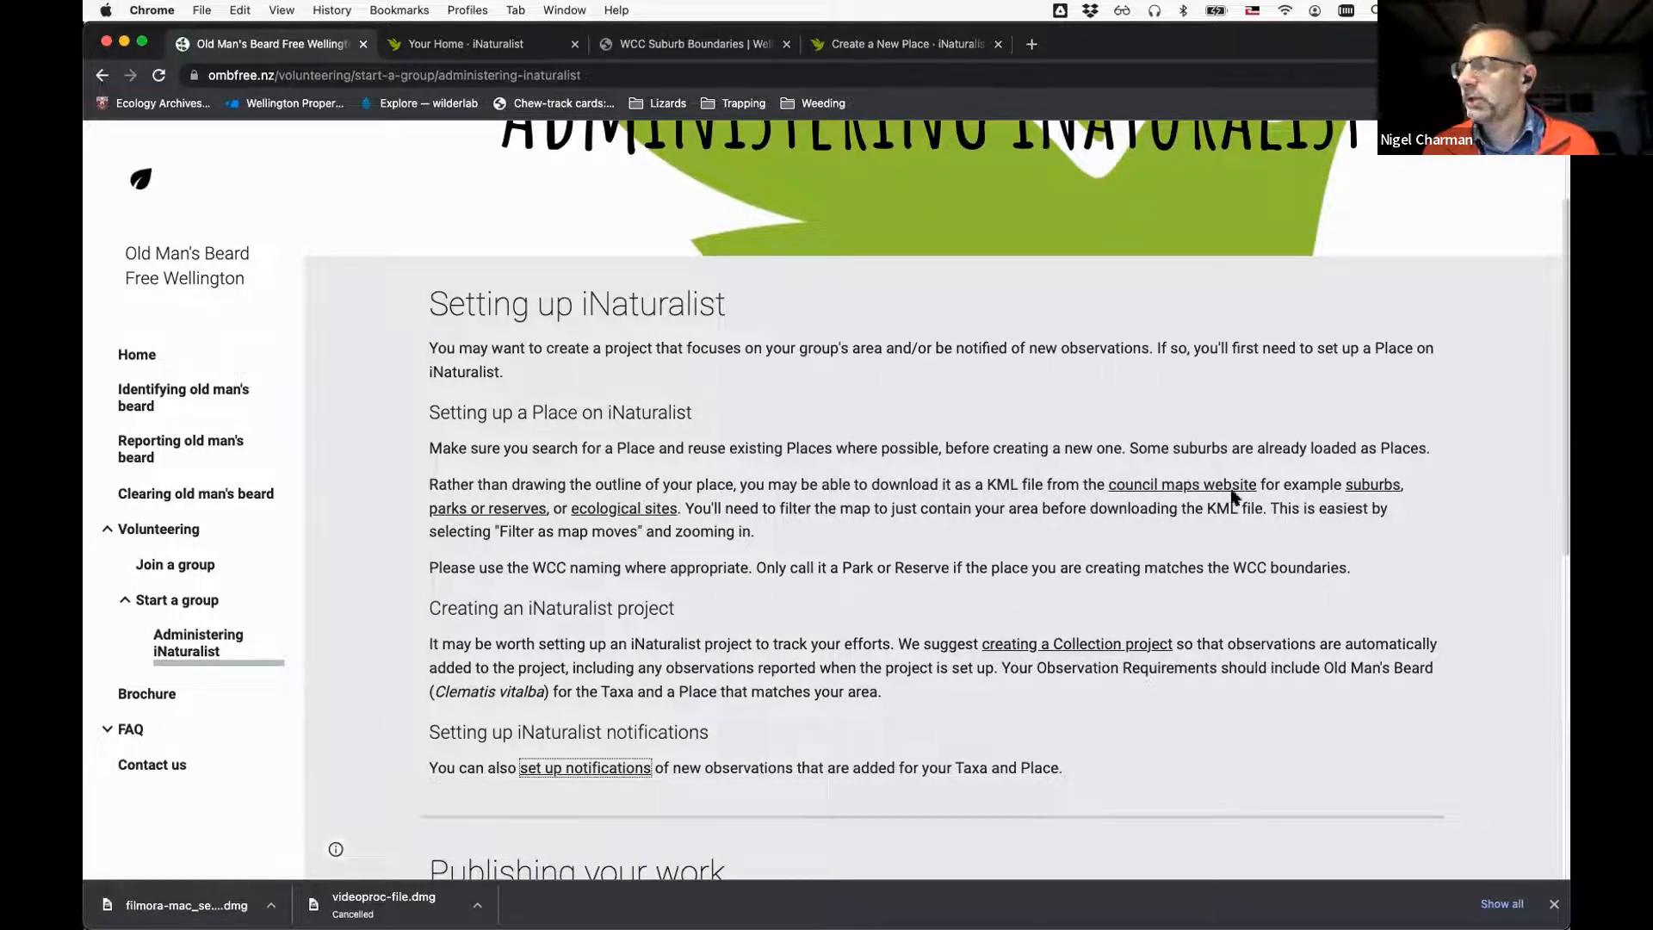
pyautogui.click(1372, 485)
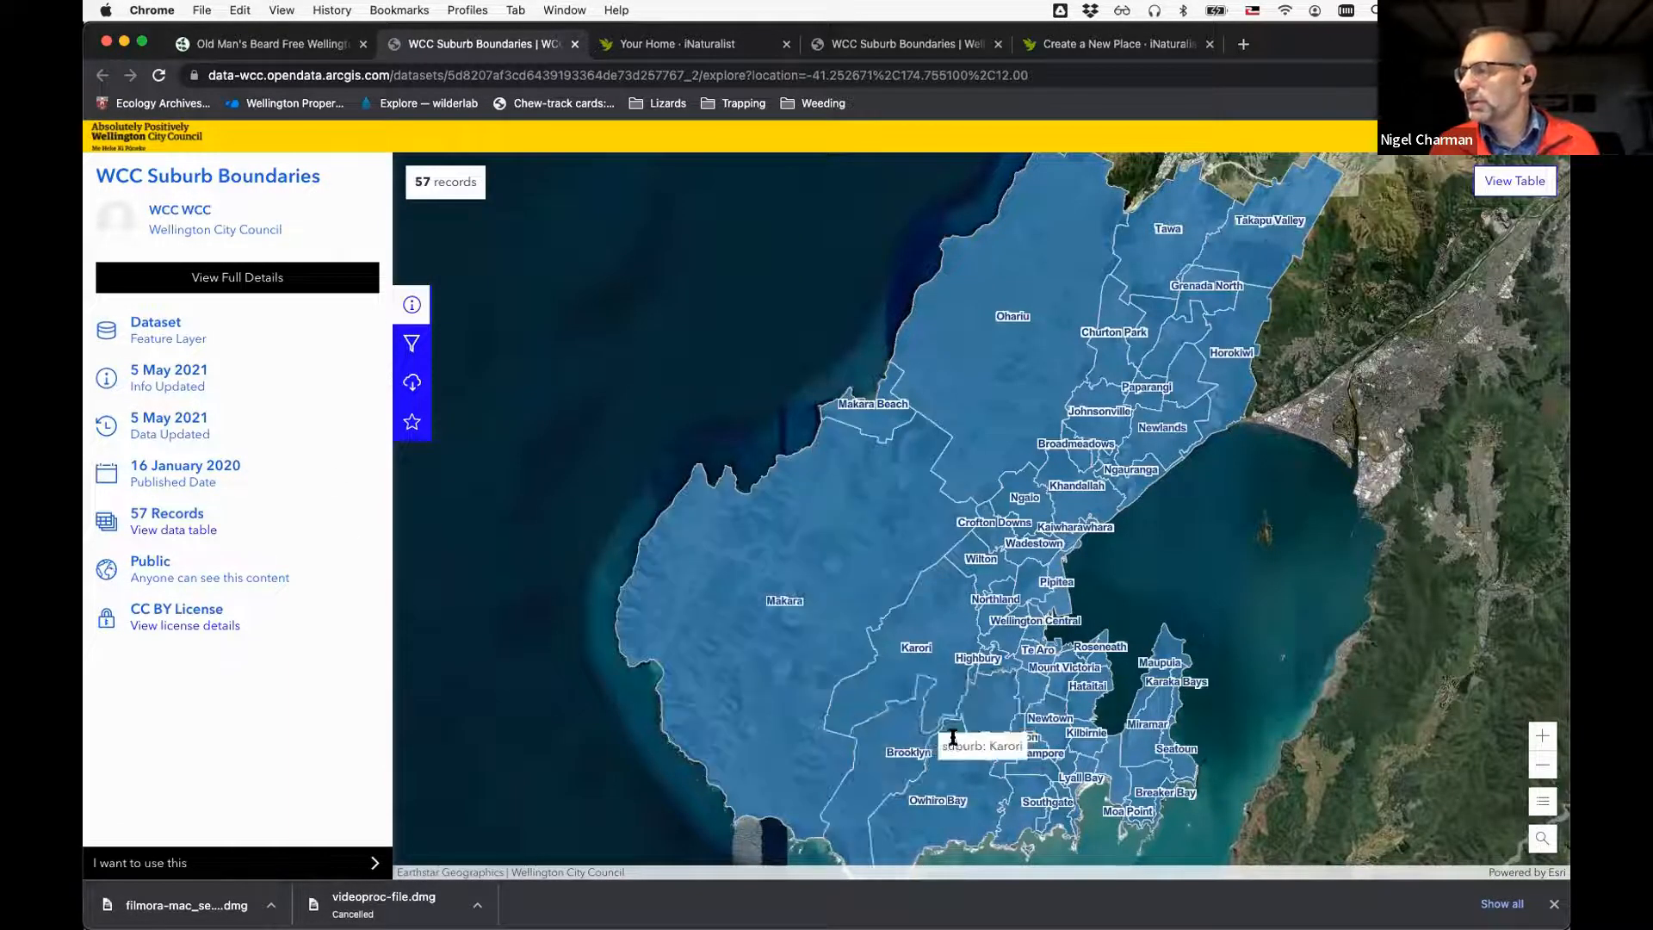
# Check Hataitai's details on the map and filter the boundaries by the suburb attribute to Hataitai
pyautogui.click(1081, 693)
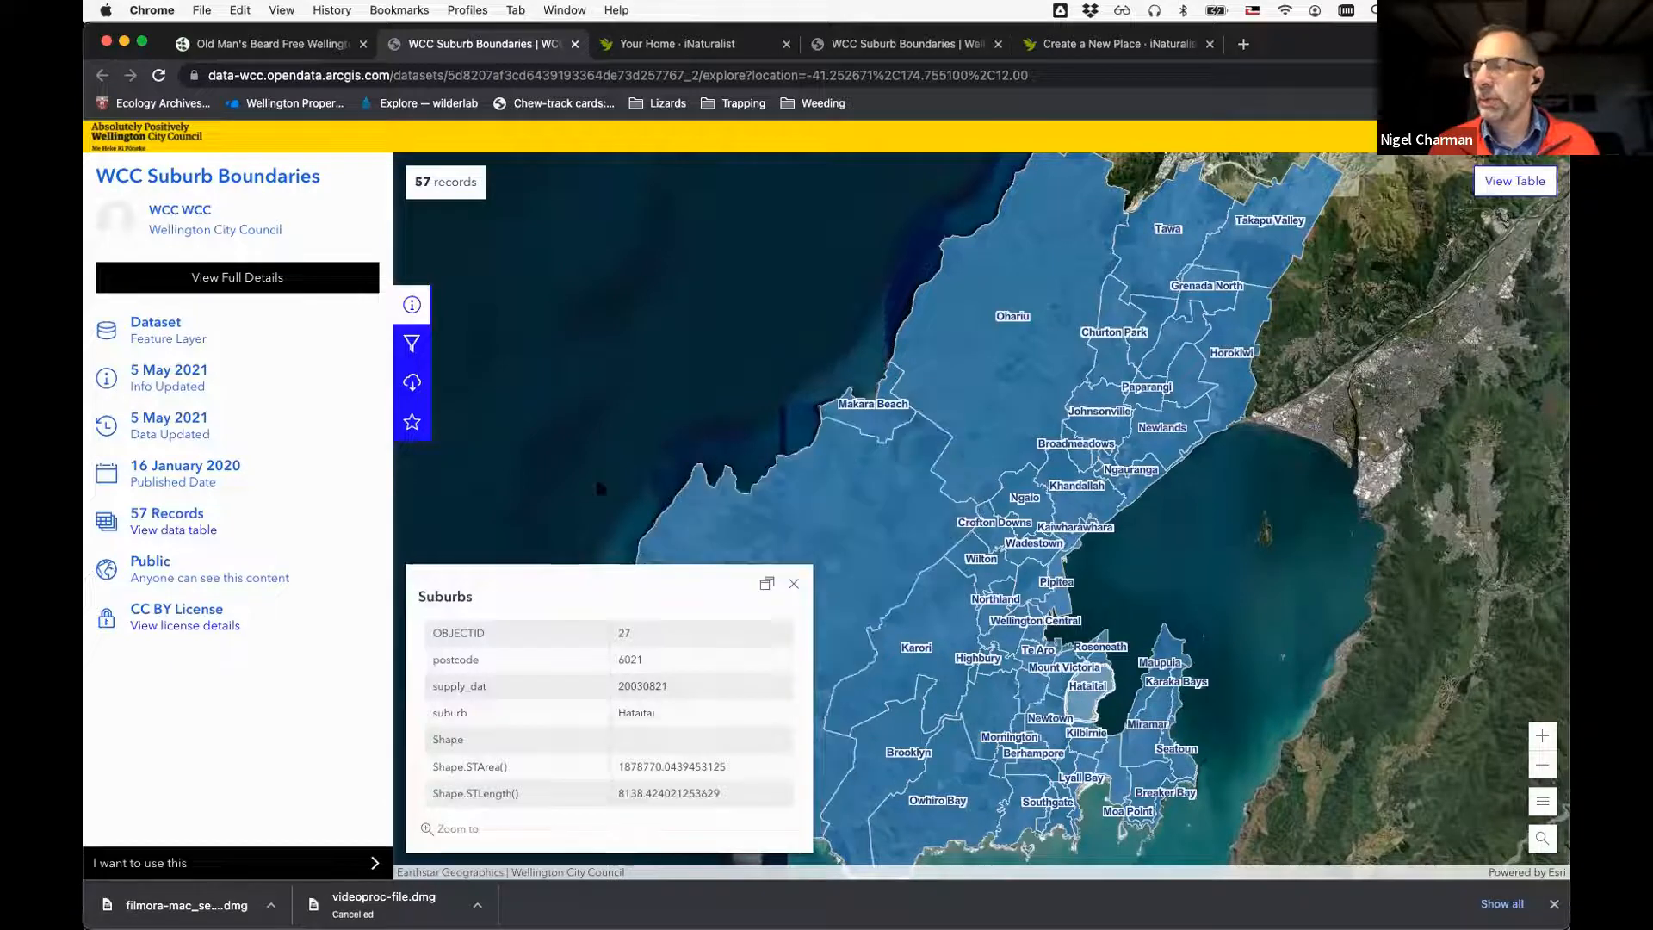
pyautogui.click(412, 343)
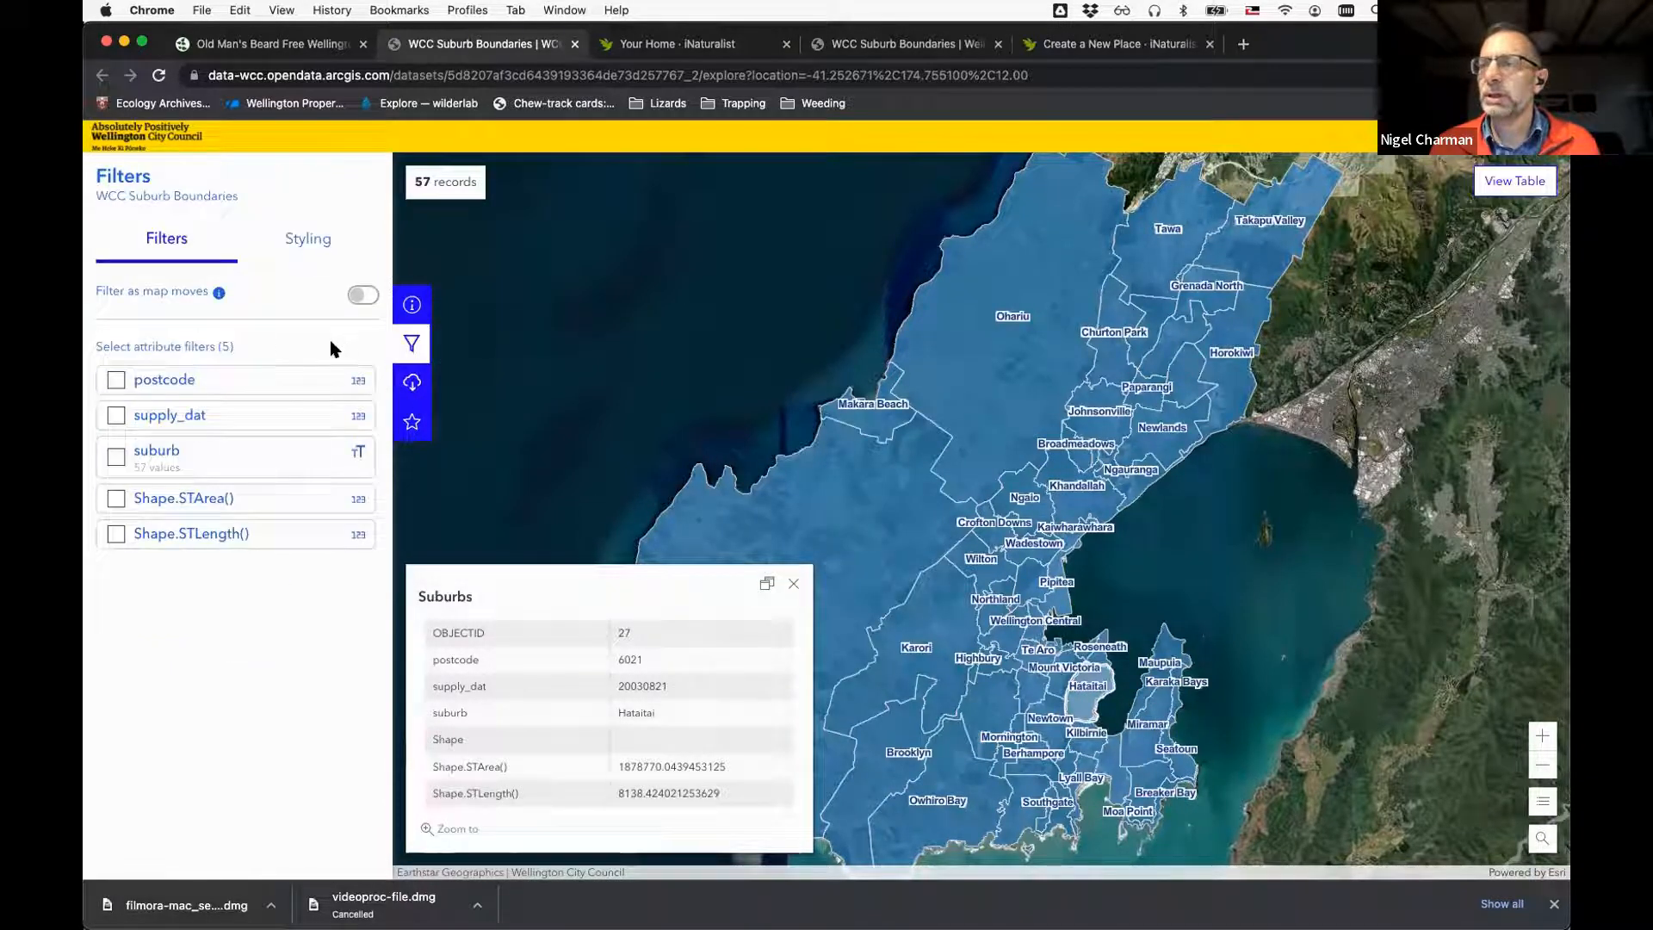
pyautogui.click(116, 456)
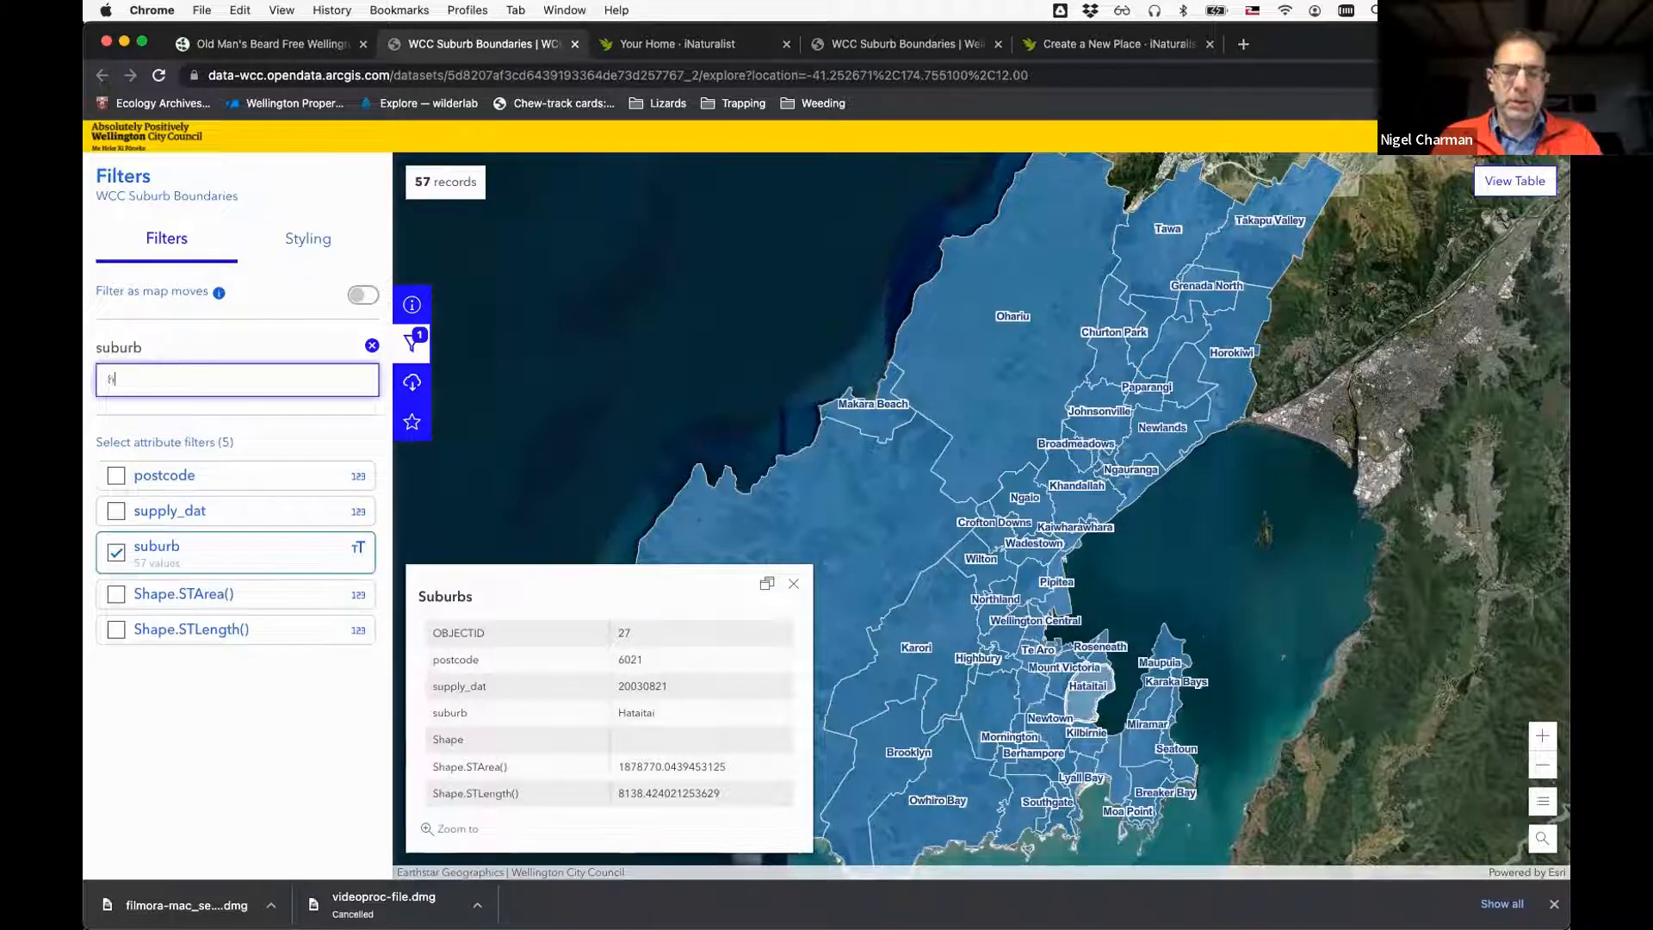
pyautogui.write('hatai')
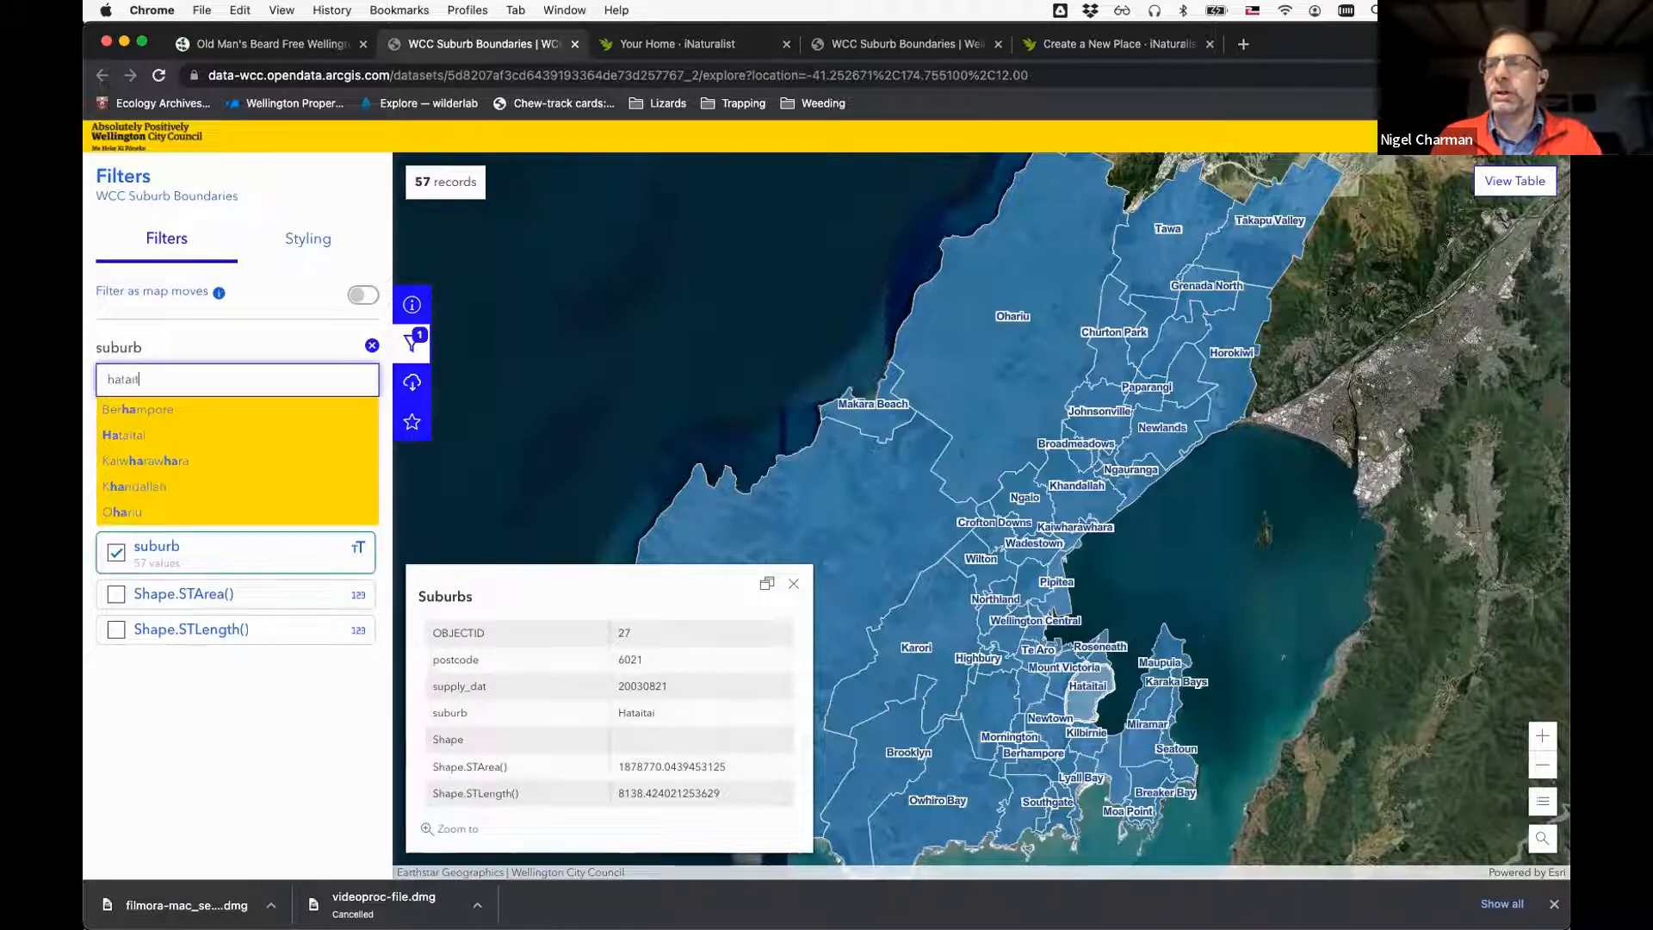
pyautogui.write('tai')
pyautogui.click(186, 404)
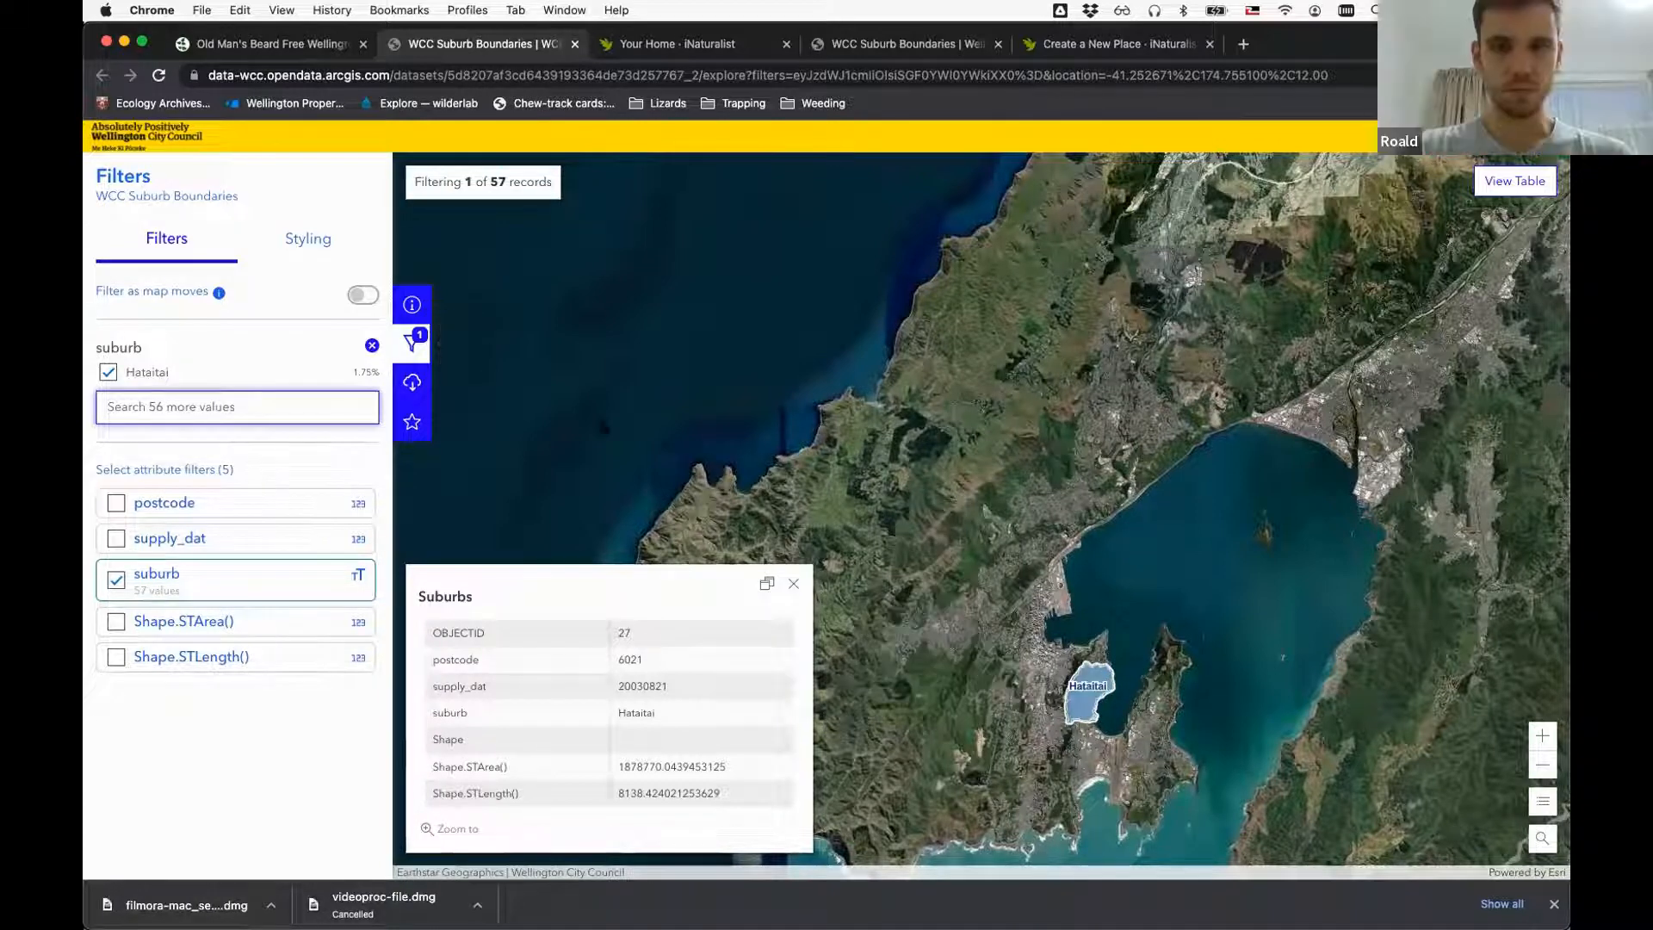
# Apply the suburb filter to the download options and request the Hataitai boundary as a KML file
pyautogui.click(412, 382)
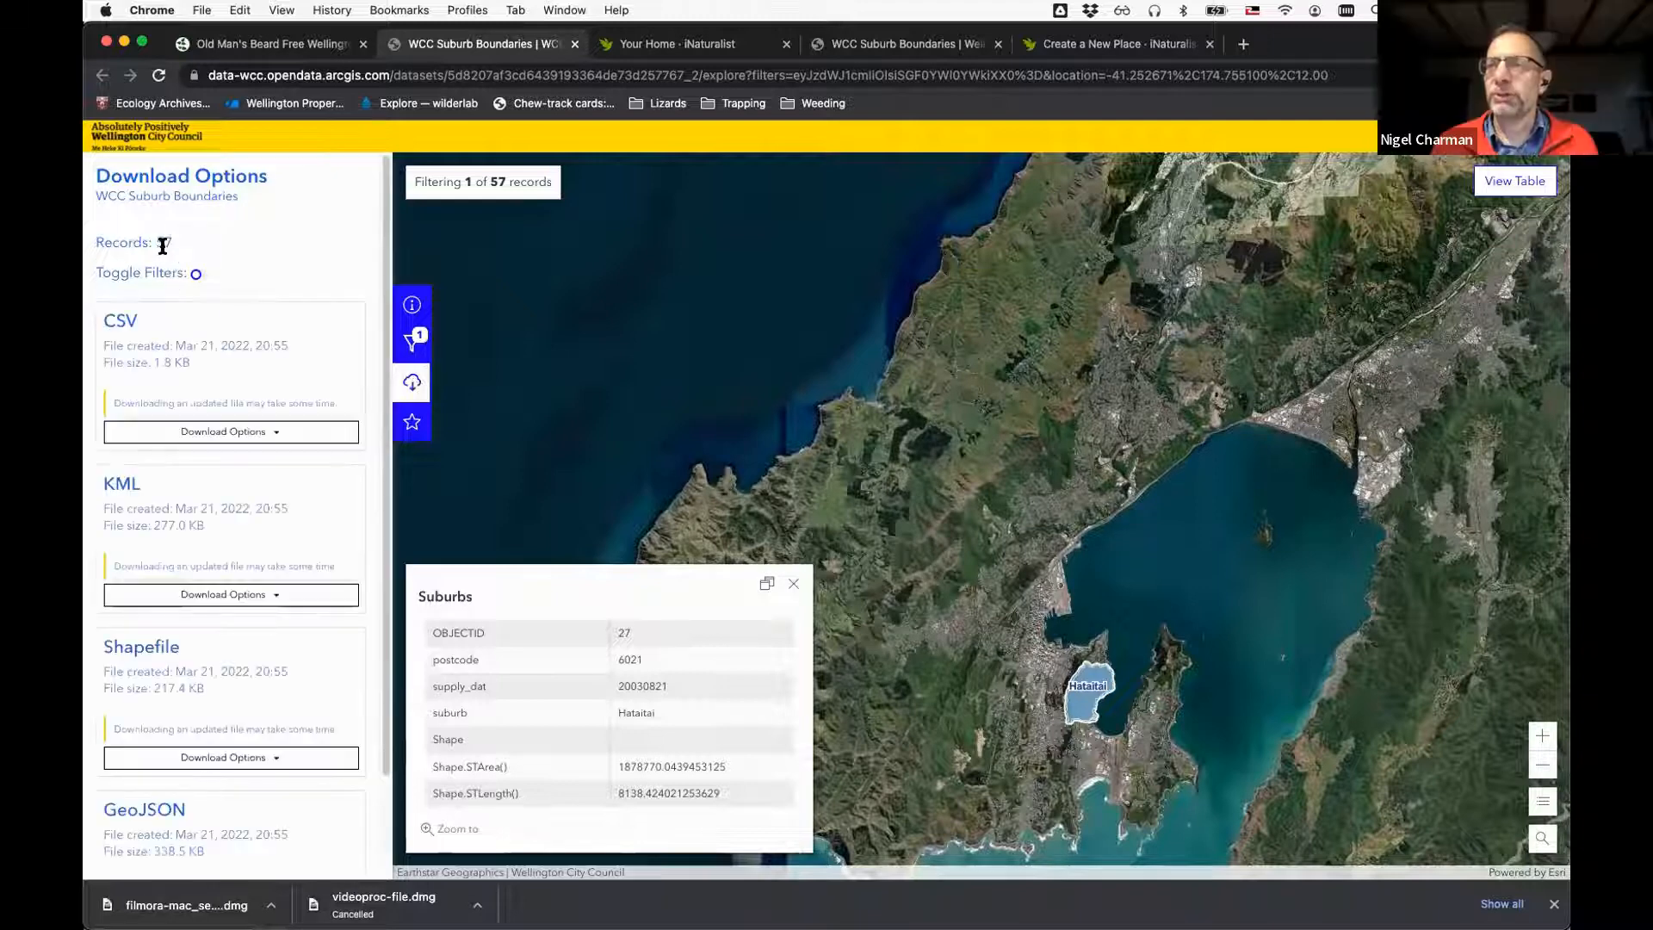
pyautogui.click(199, 274)
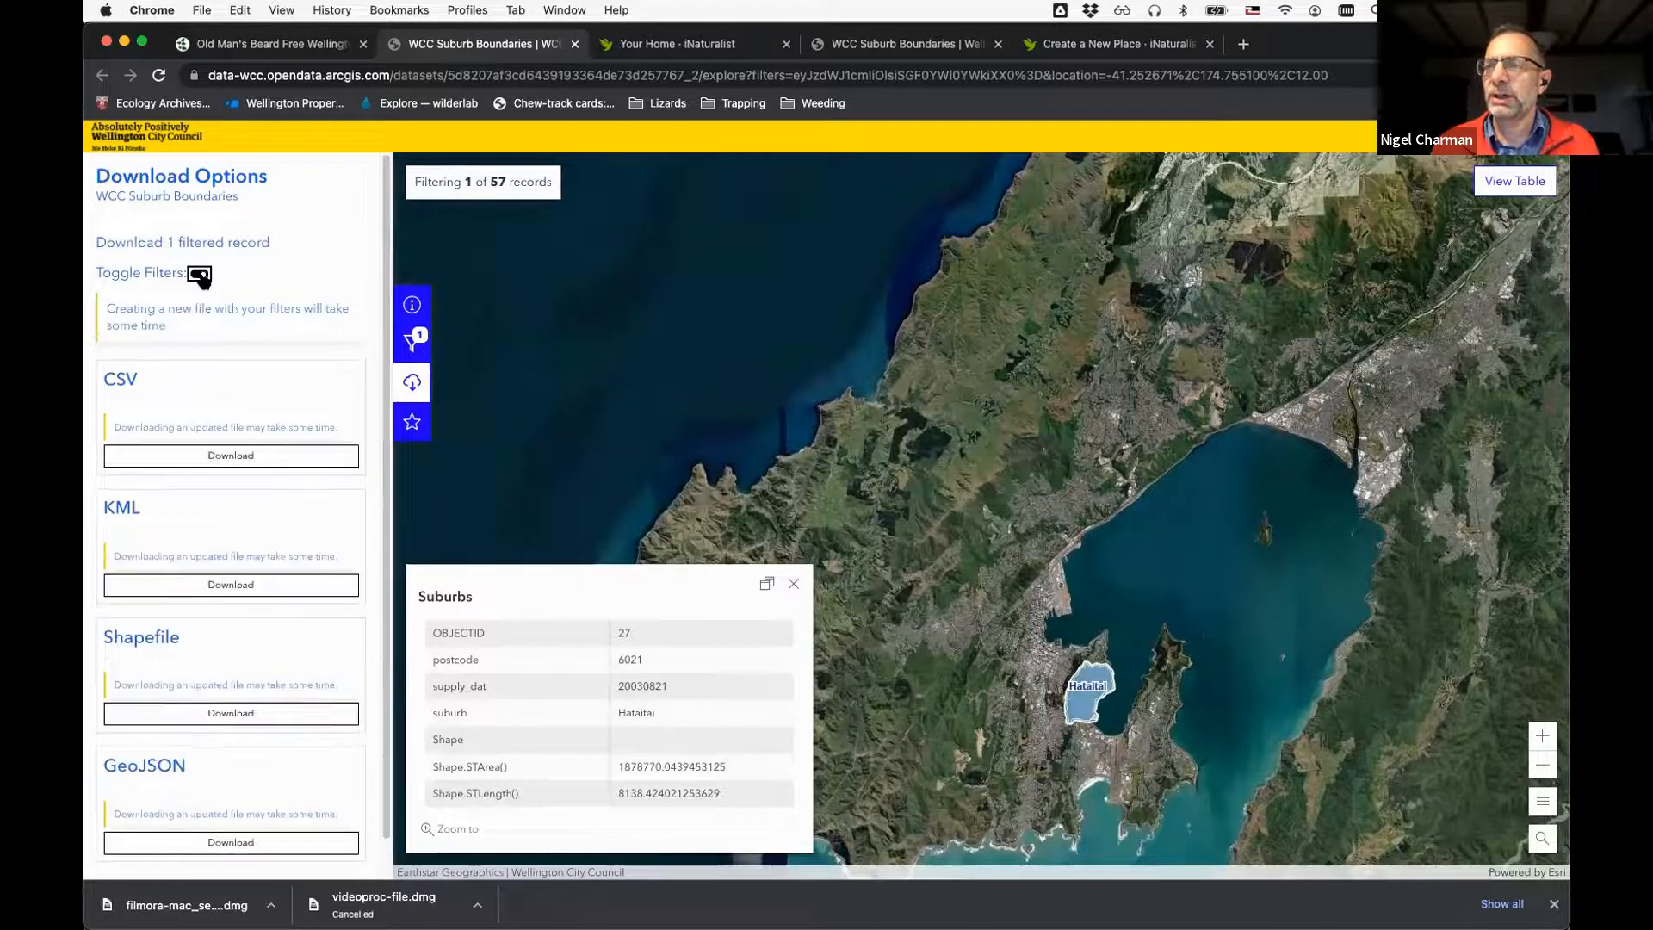
pyautogui.scroll(-1, 210, 345)
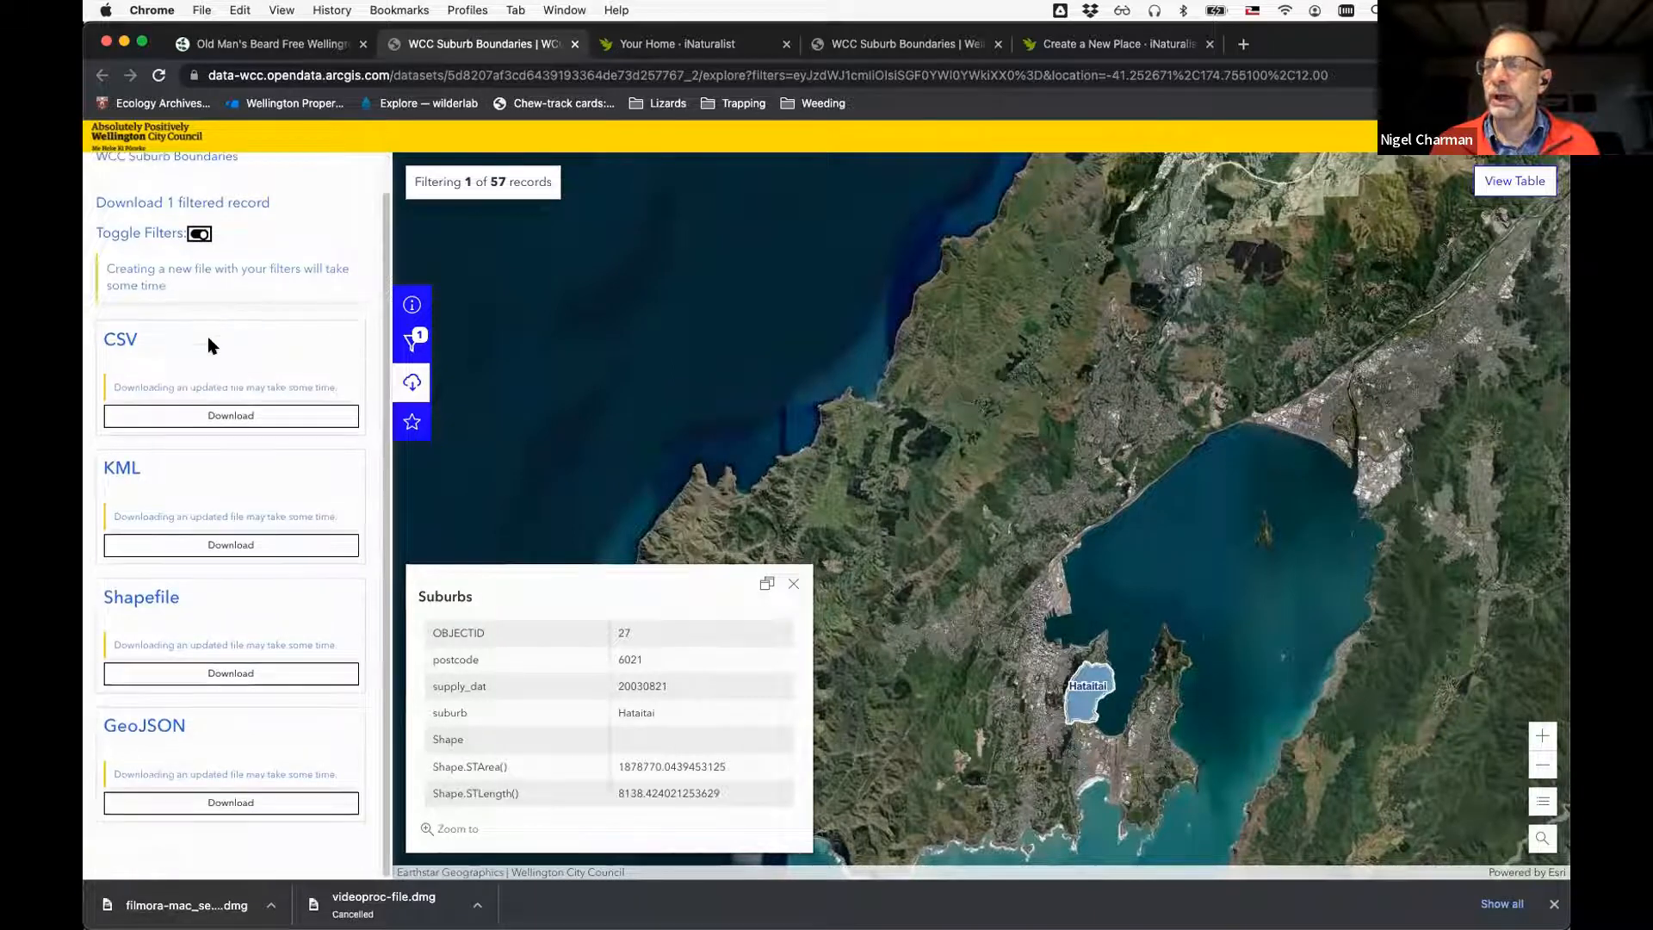
pyautogui.click(230, 544)
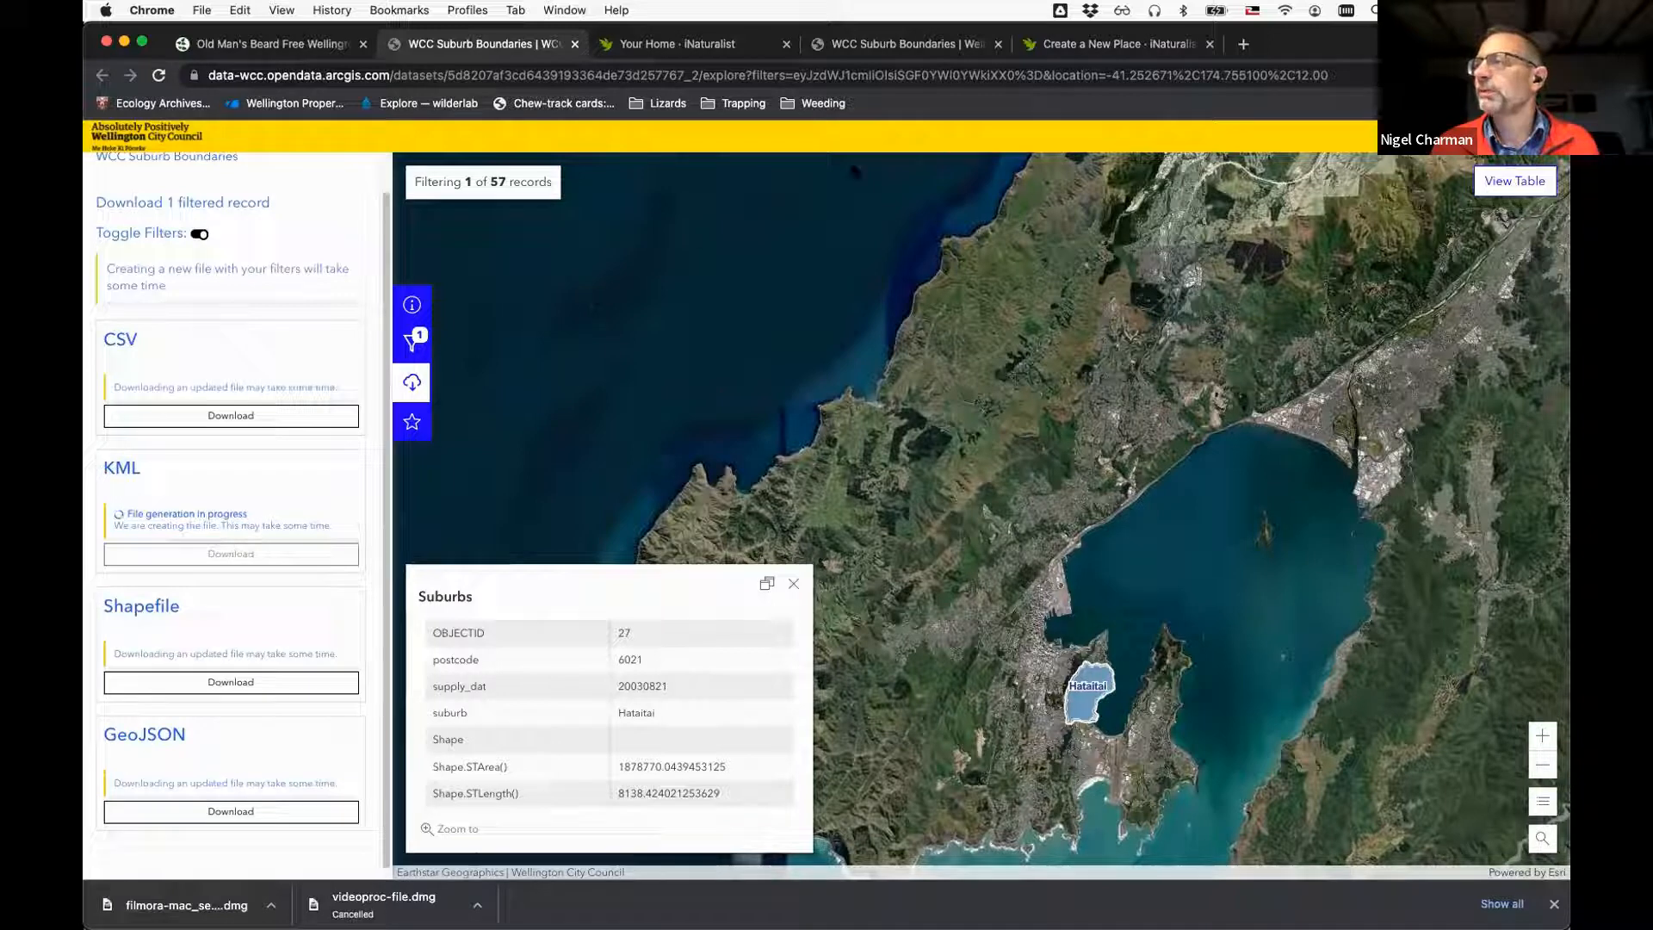
# Return to iNaturalist's new place form and name the place Hataitai, without any region or country suffix
pyautogui.click(1087, 53)
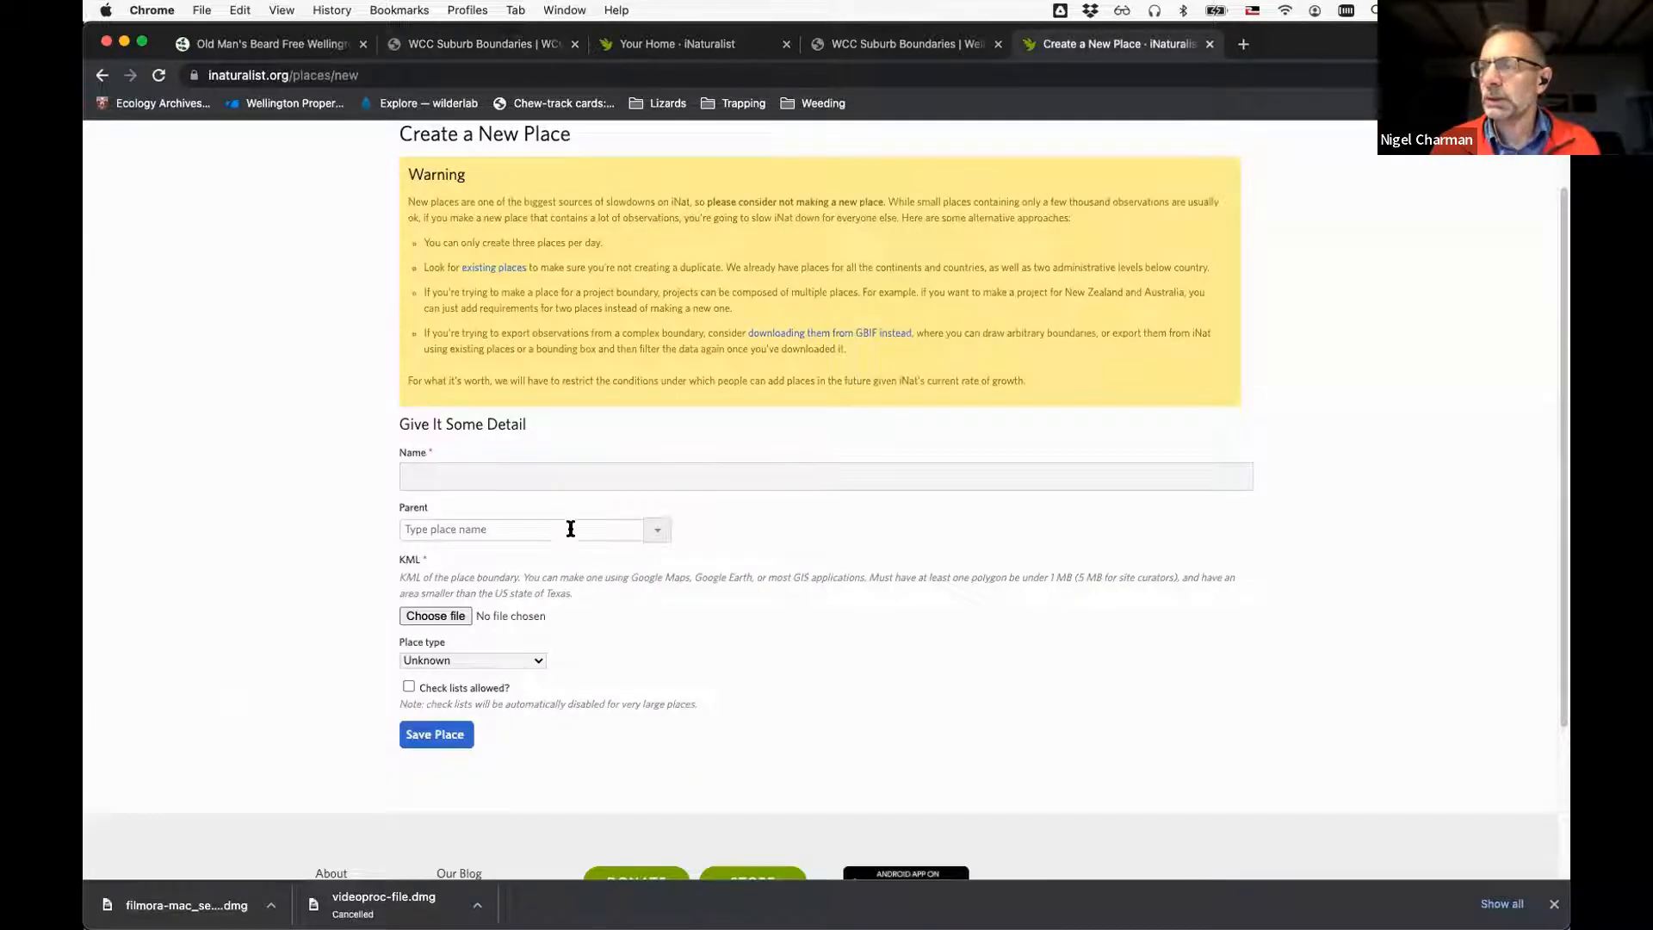
pyautogui.click(494, 476)
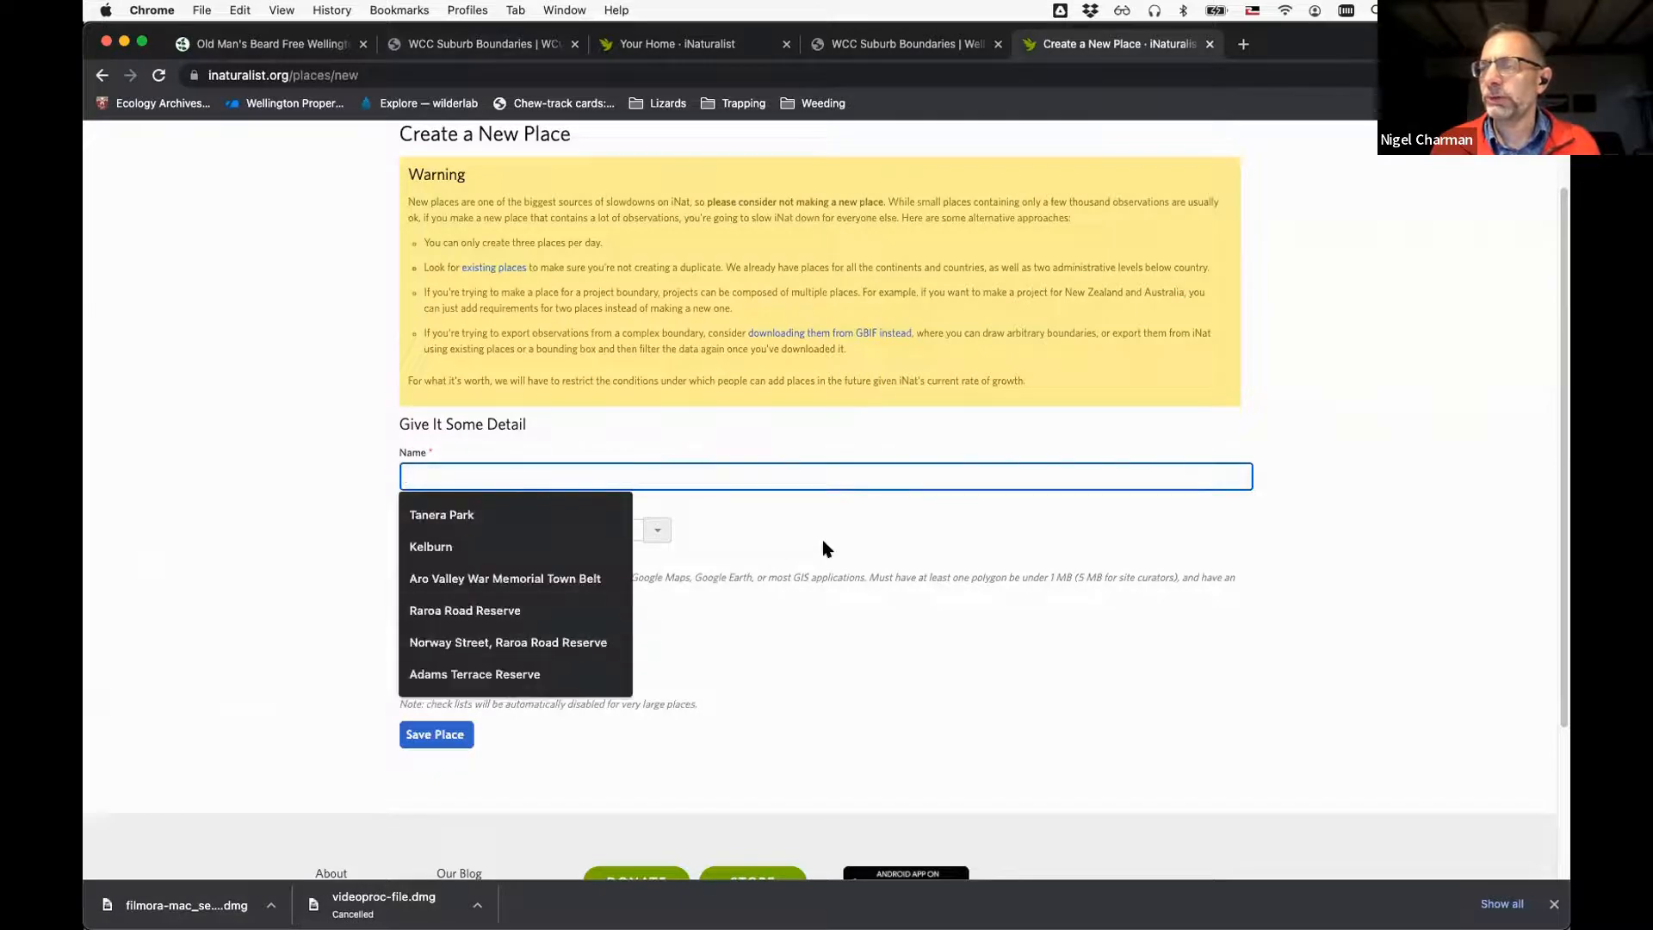
pyautogui.click(823, 546)
pyautogui.click(698, 476)
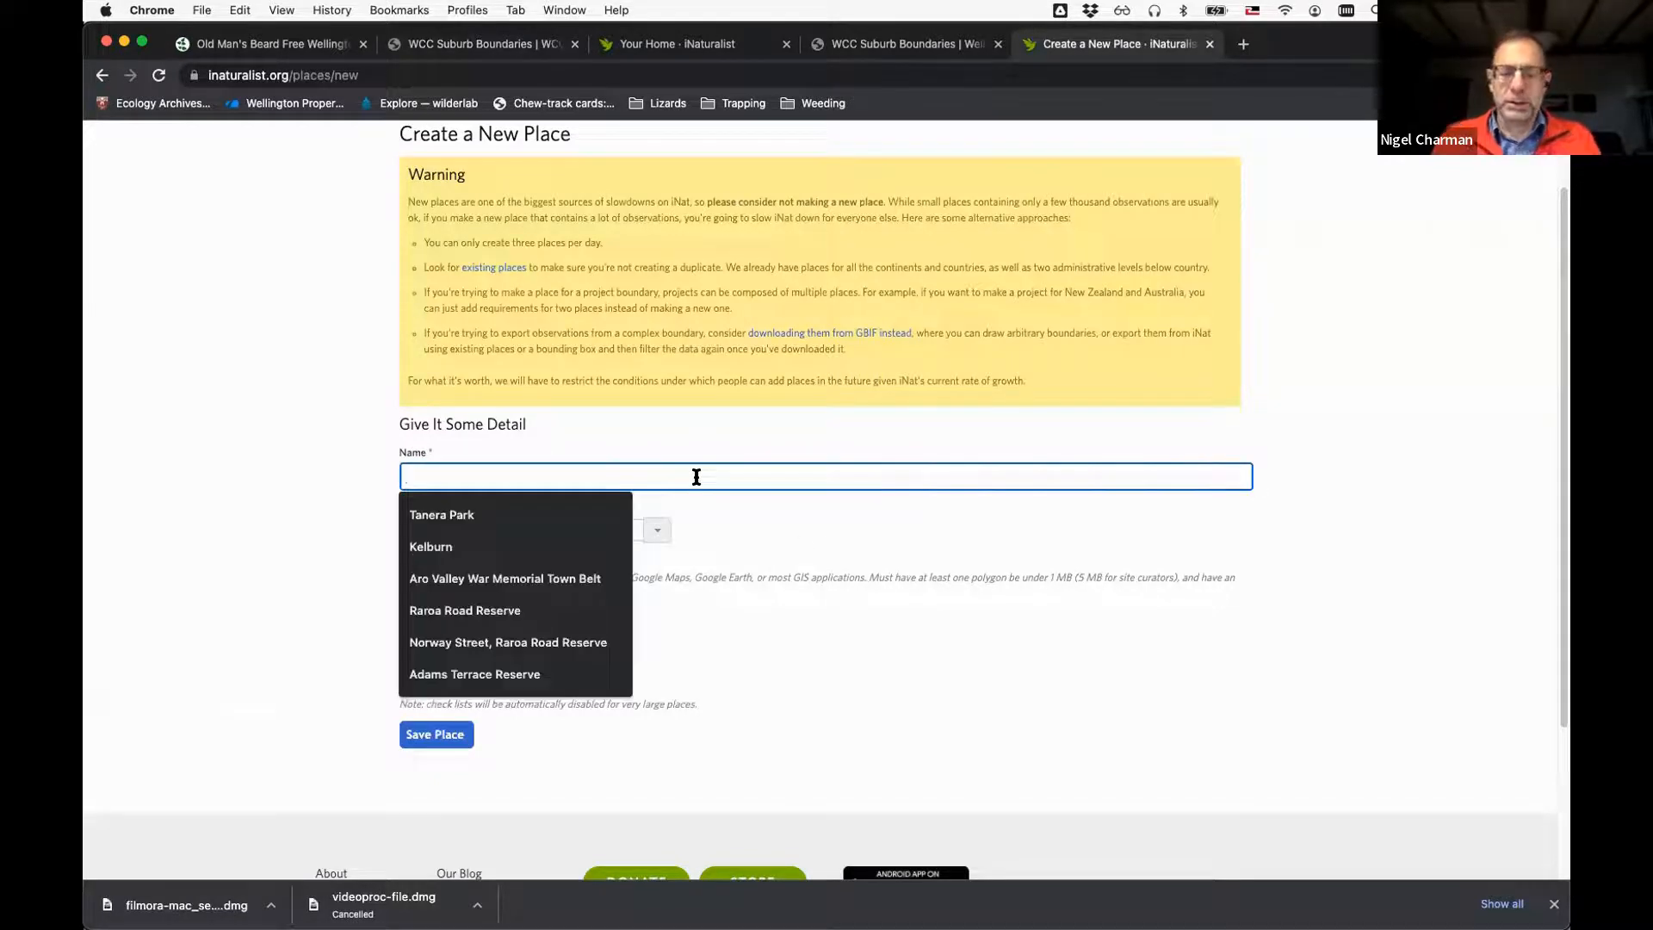
pyautogui.write('Hatait')
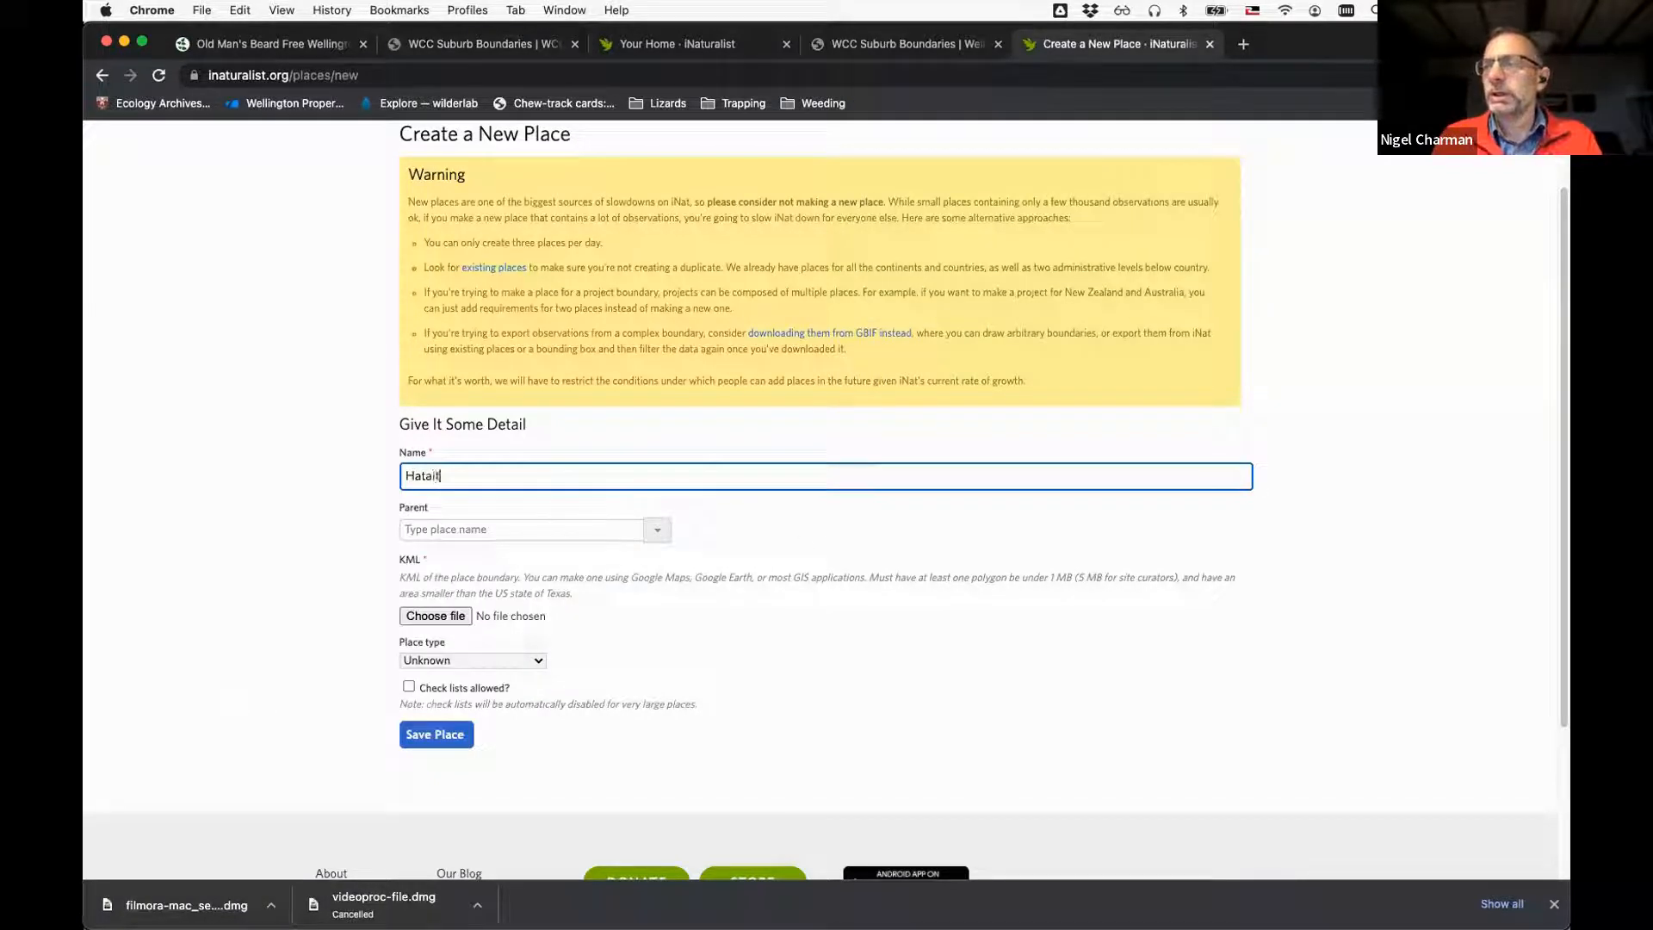
pyautogui.write('ai,')
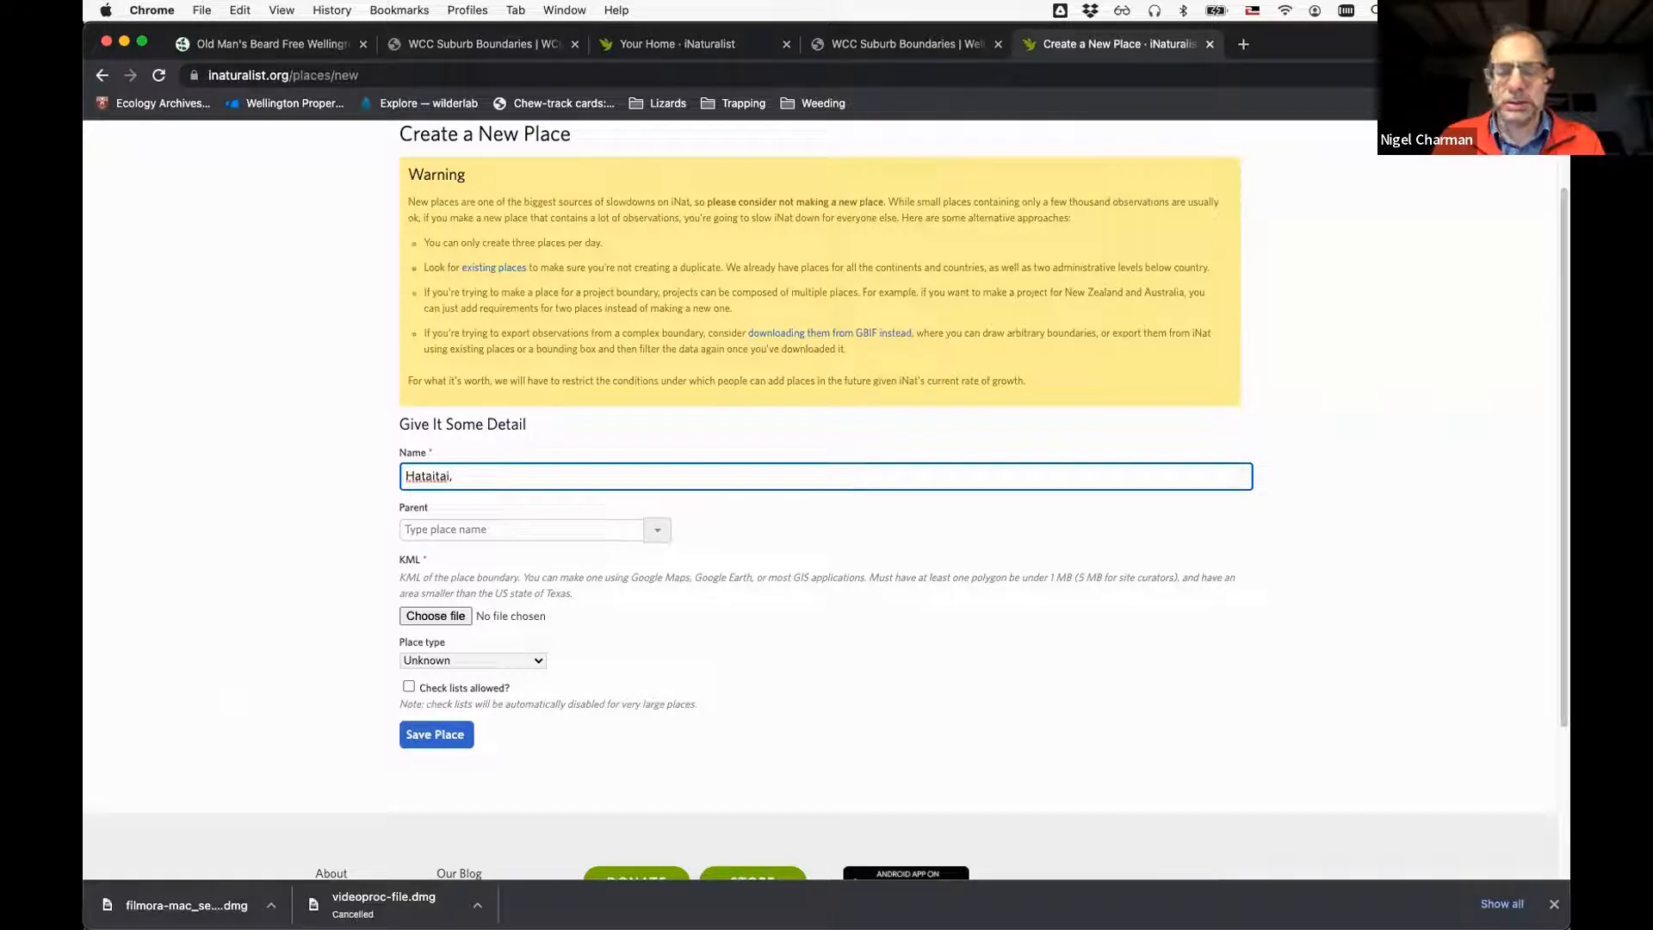
pyautogui.write(' WG, N')
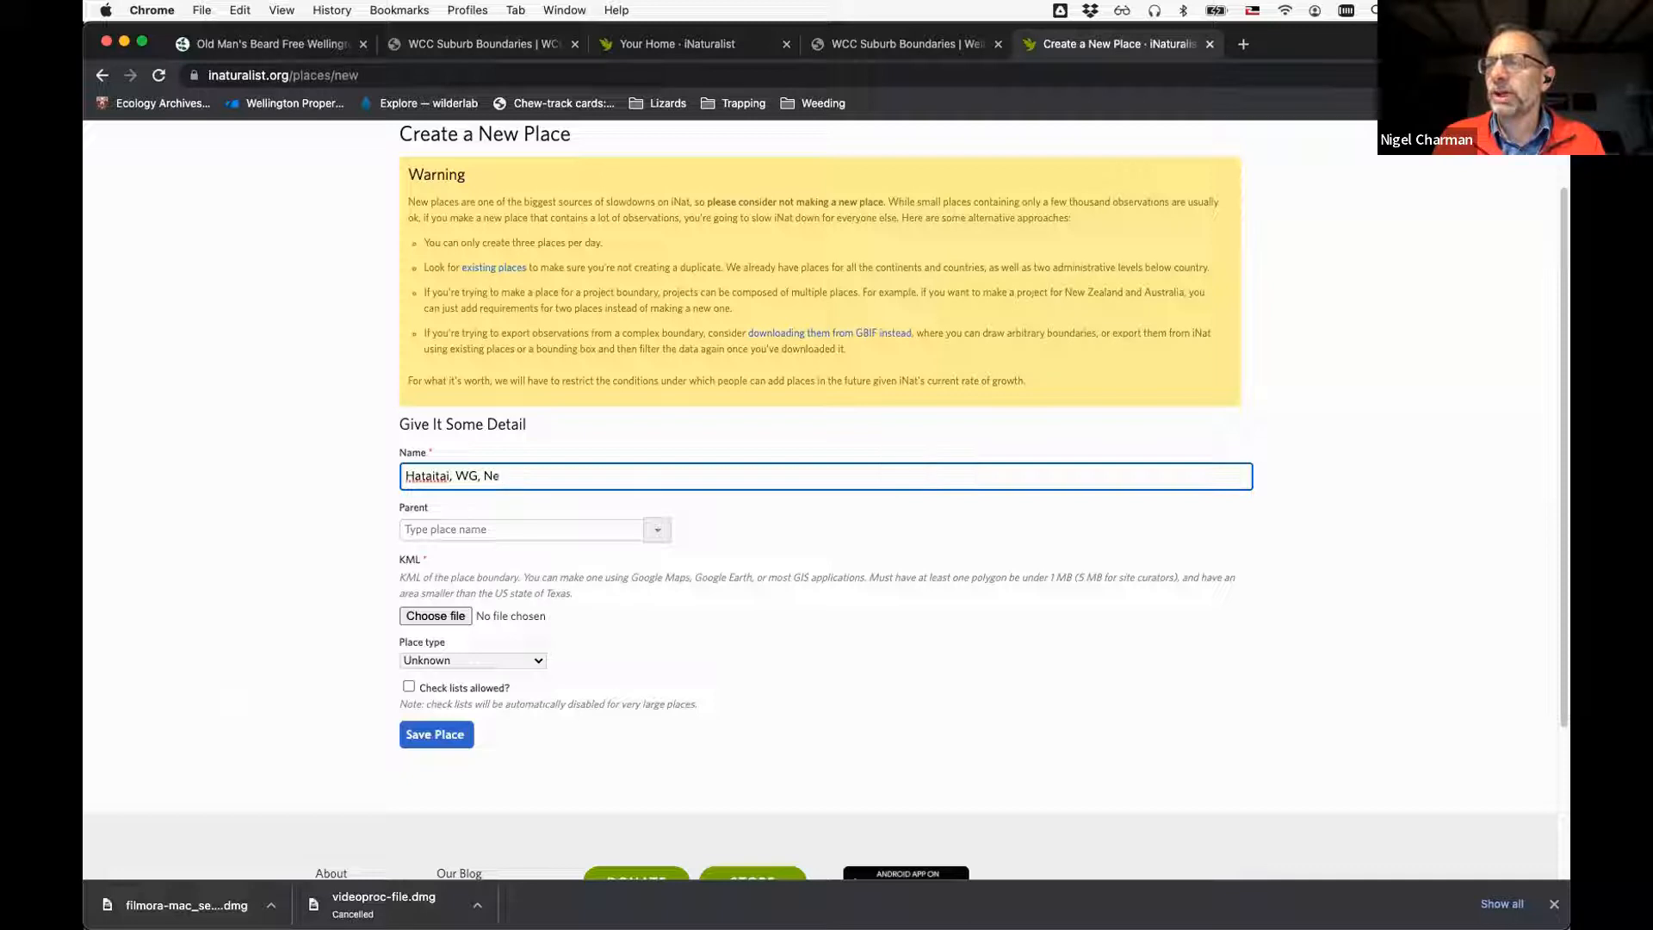
pyautogui.write('e')
pyautogui.press('BackSpace')
pyautogui.press('BackSpace')
pyautogui.press('BackSpace')
pyautogui.press('BackSpace')
pyautogui.press('BackSpace')
pyautogui.press('BackSpace')
pyautogui.press('BackSpace')
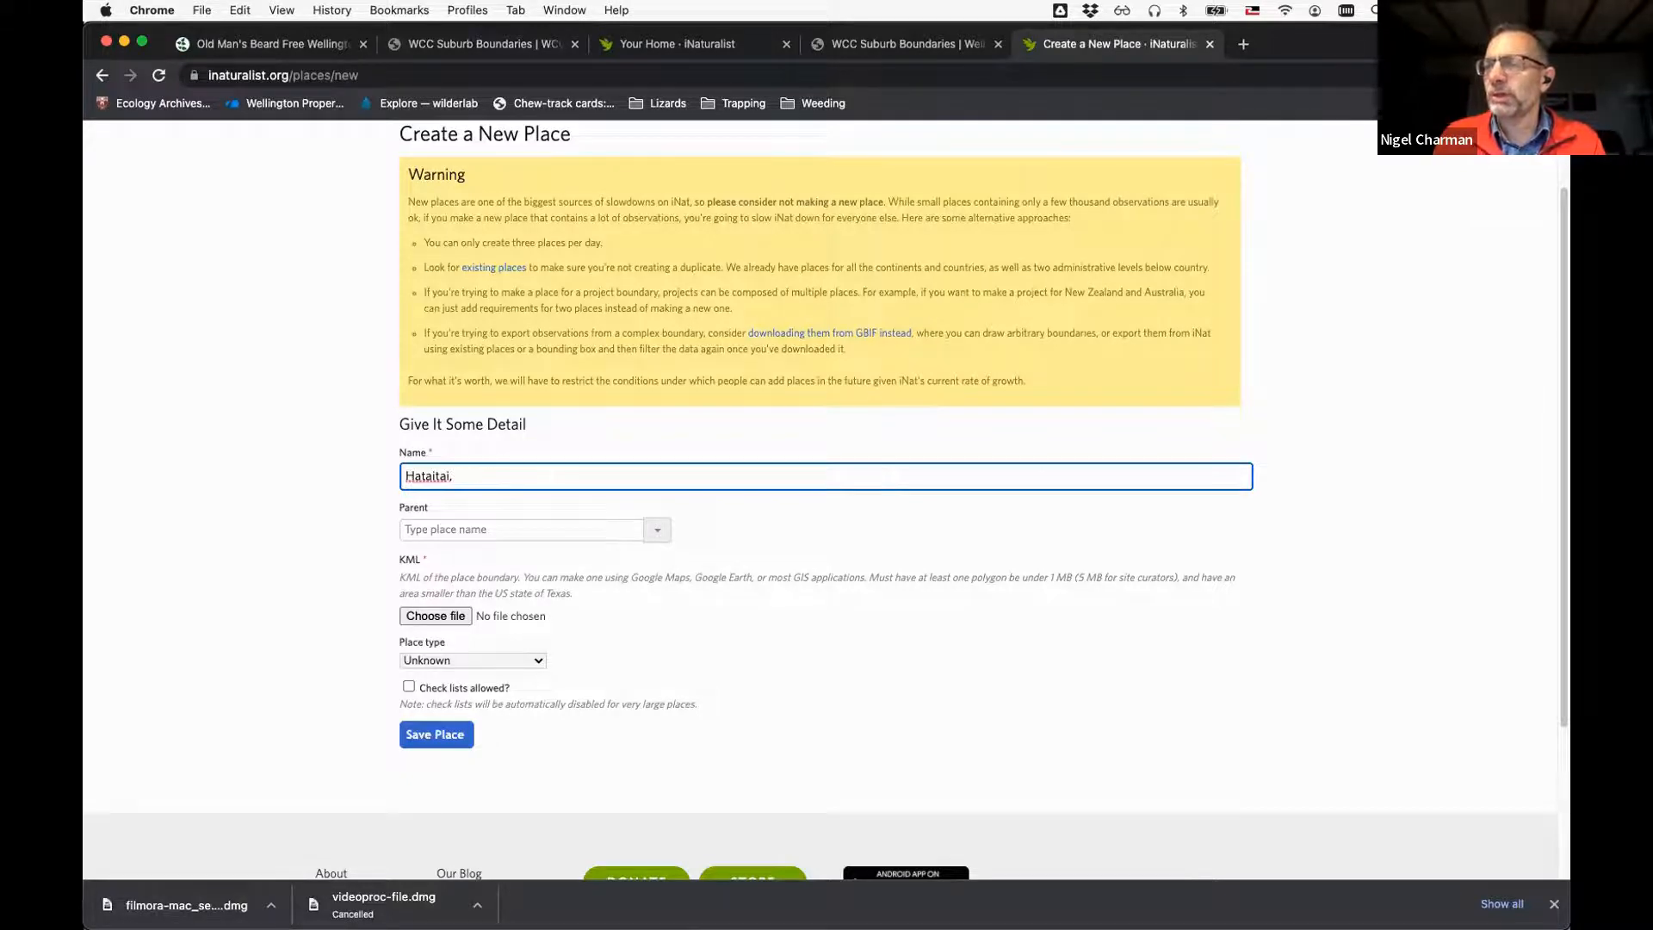
pyautogui.press('BackSpace')
# Set the new place's parent to the county Wellington, WG, NZ
pyautogui.click(620, 526)
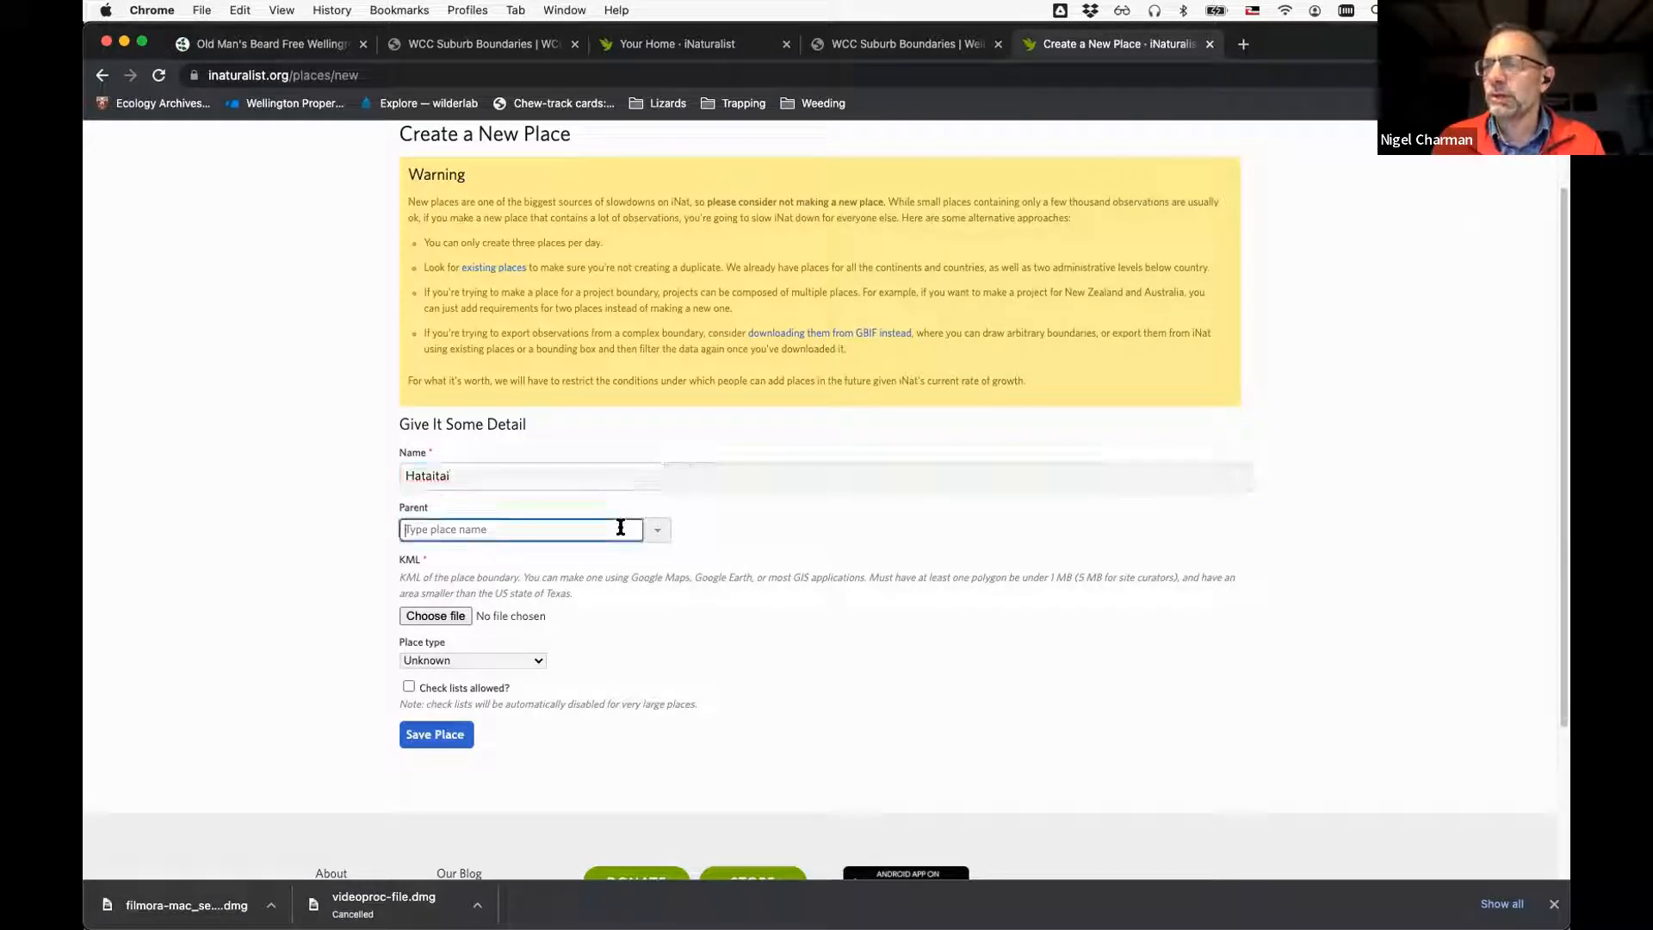
pyautogui.write('WEll')
pyautogui.press('BackSpace')
pyautogui.press('BackSpace')
pyautogui.press('BackSpace')
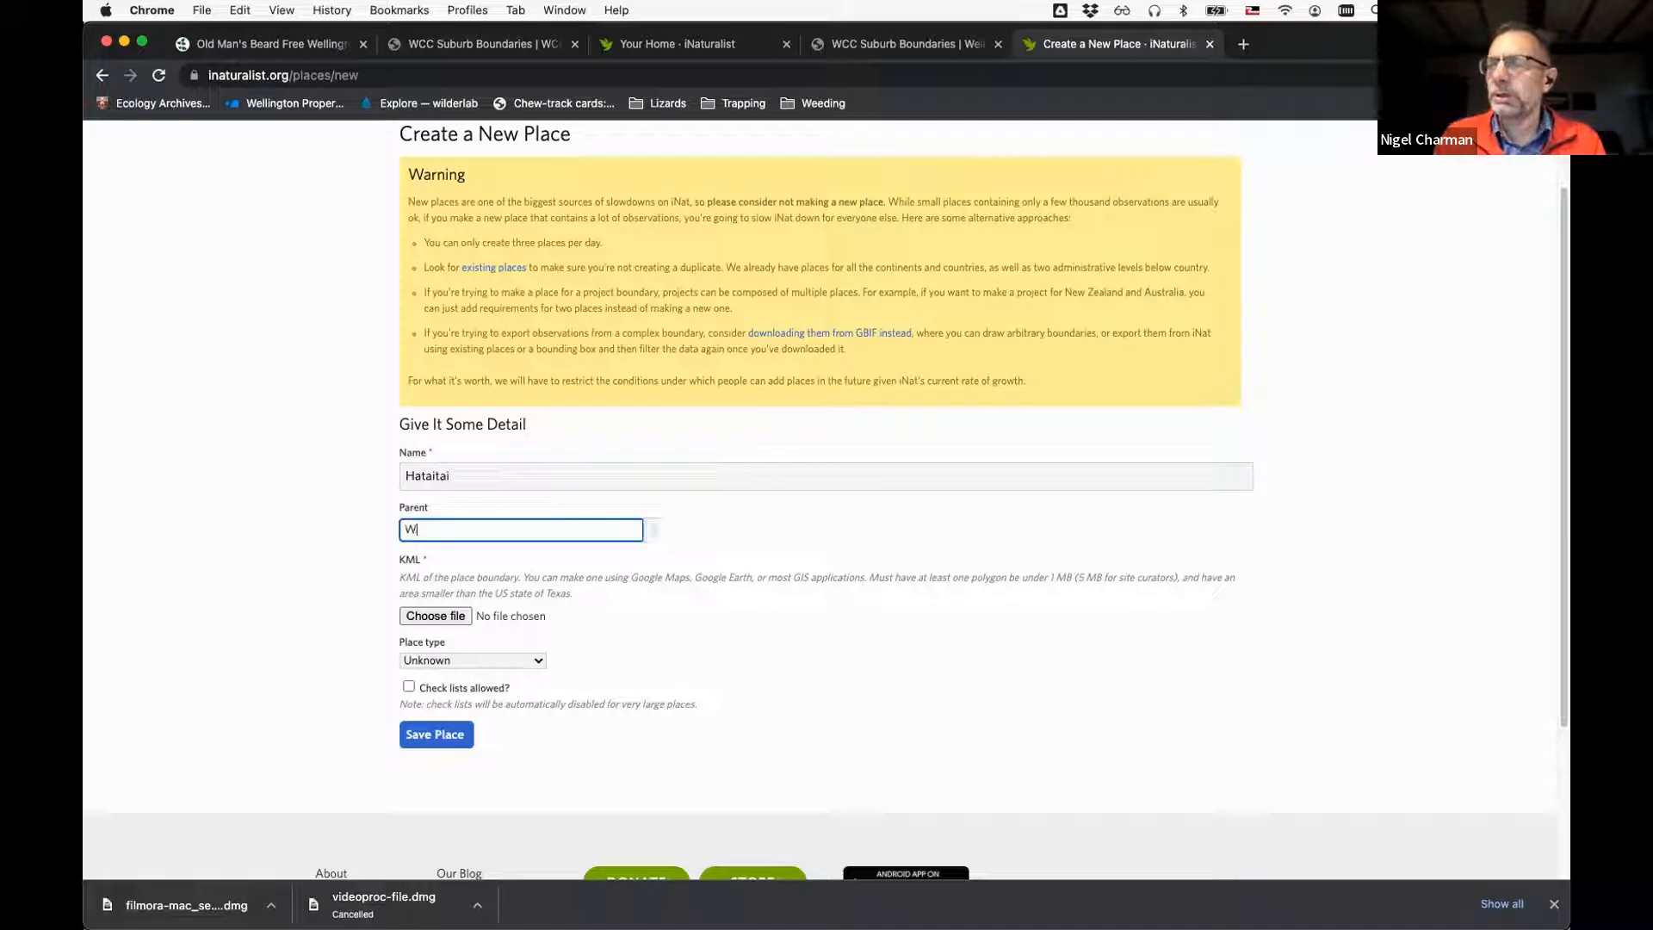
pyautogui.write('ellin')
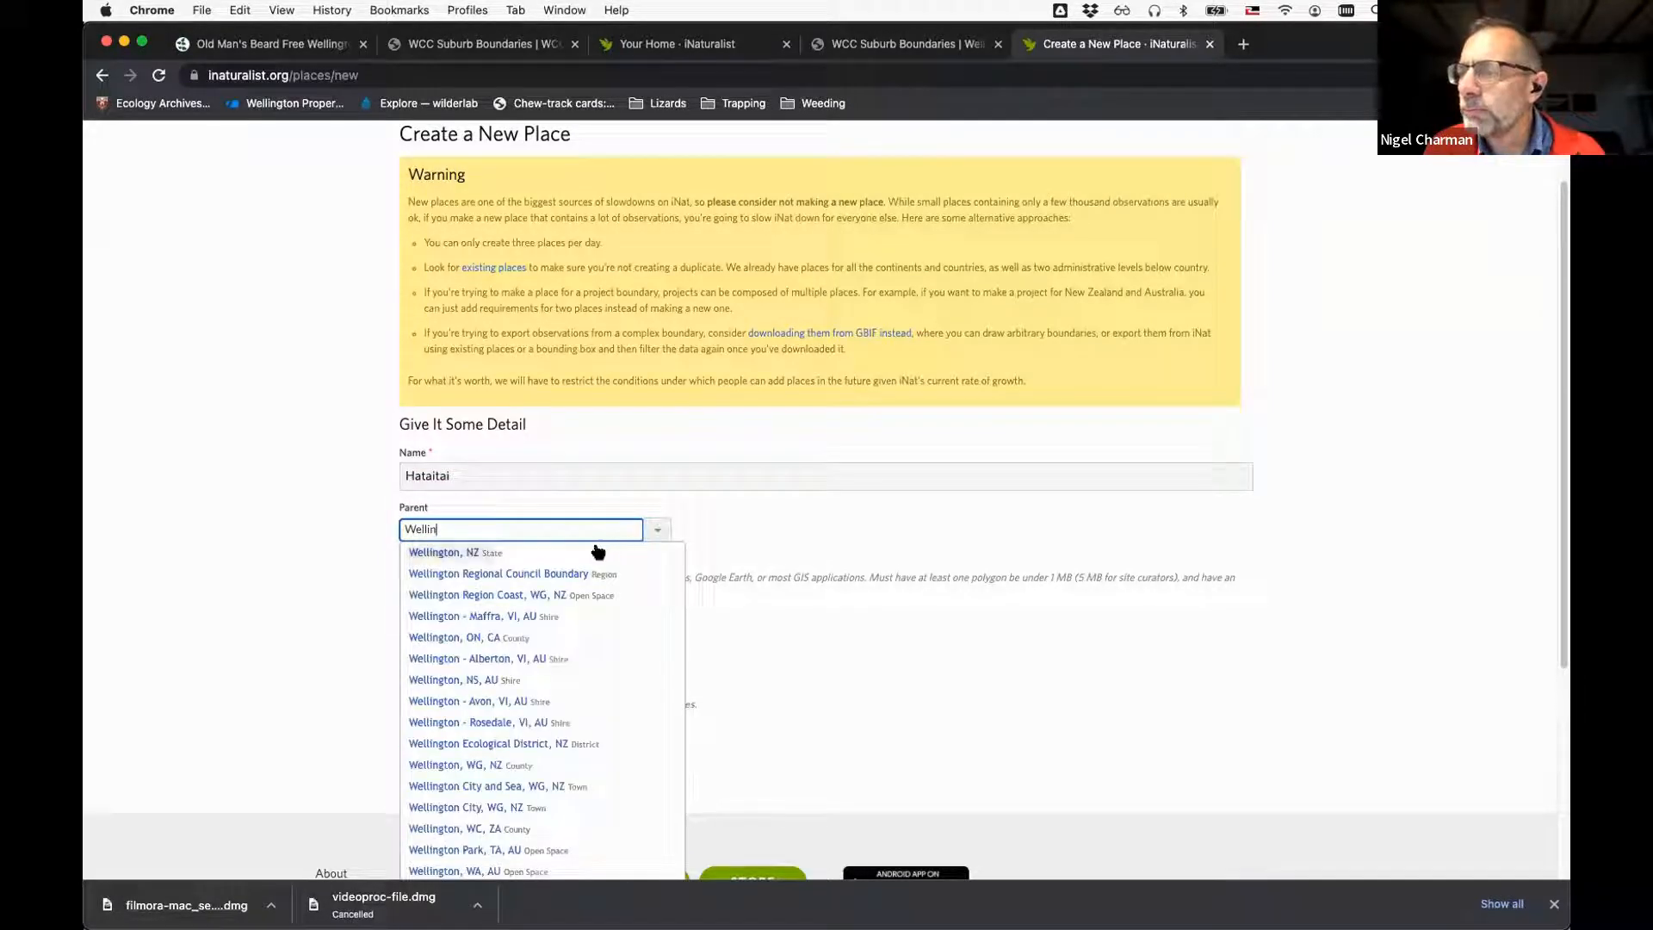
pyautogui.click(515, 766)
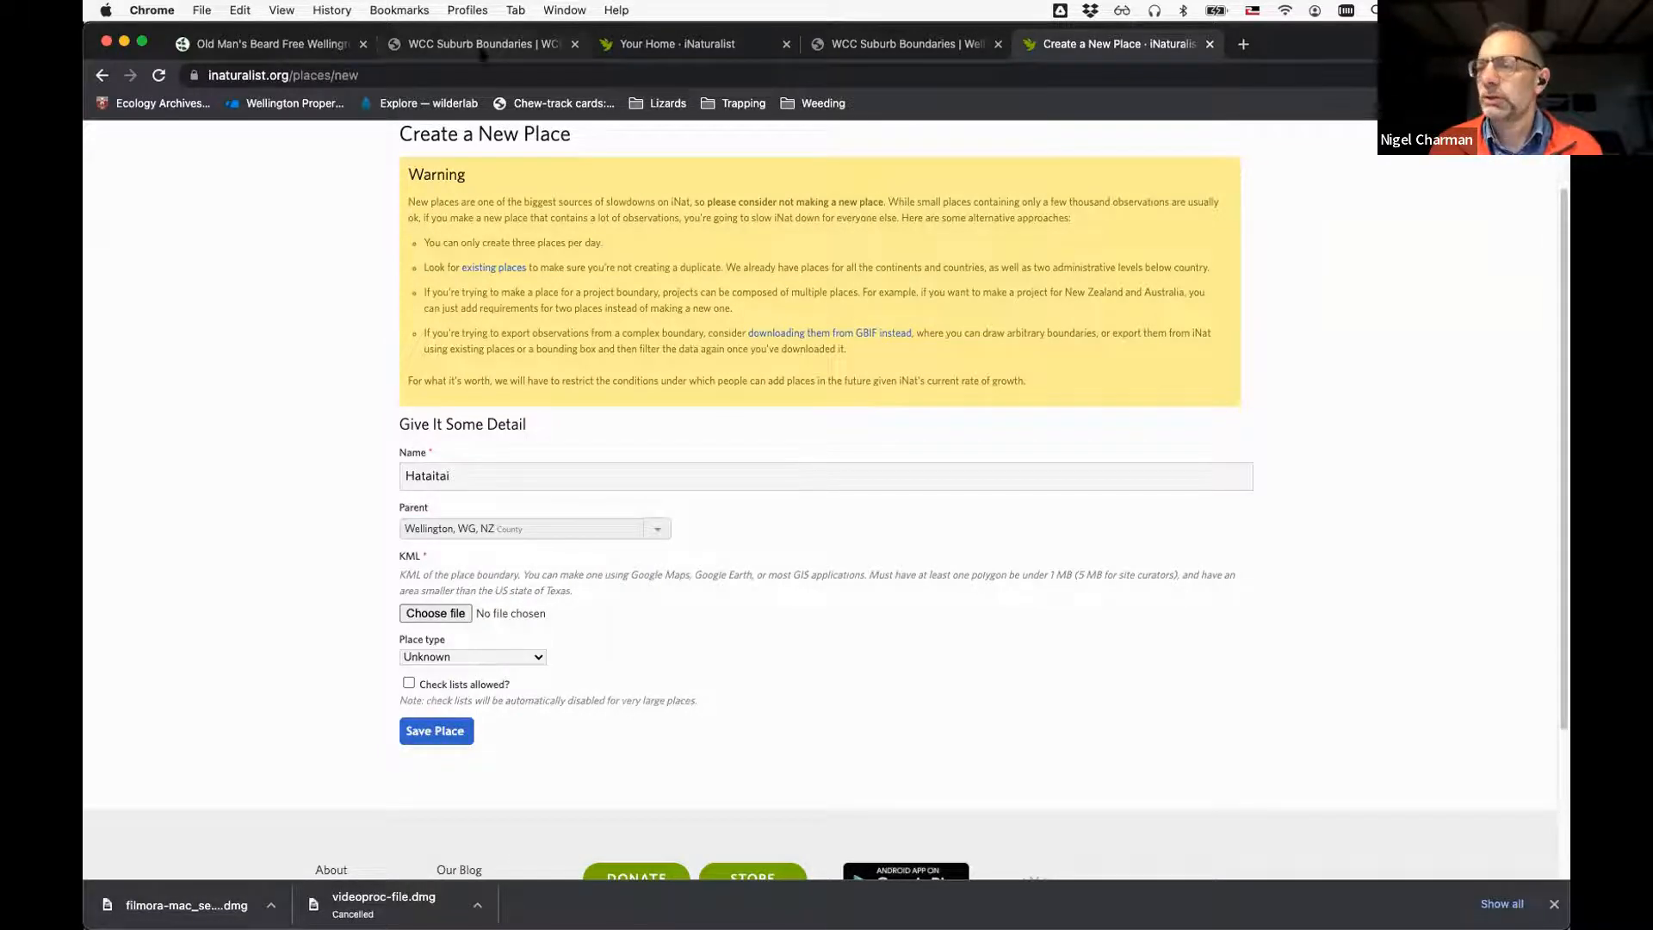
# Check the progress of the council site's KML file and try District as the new place's type
pyautogui.click(483, 52)
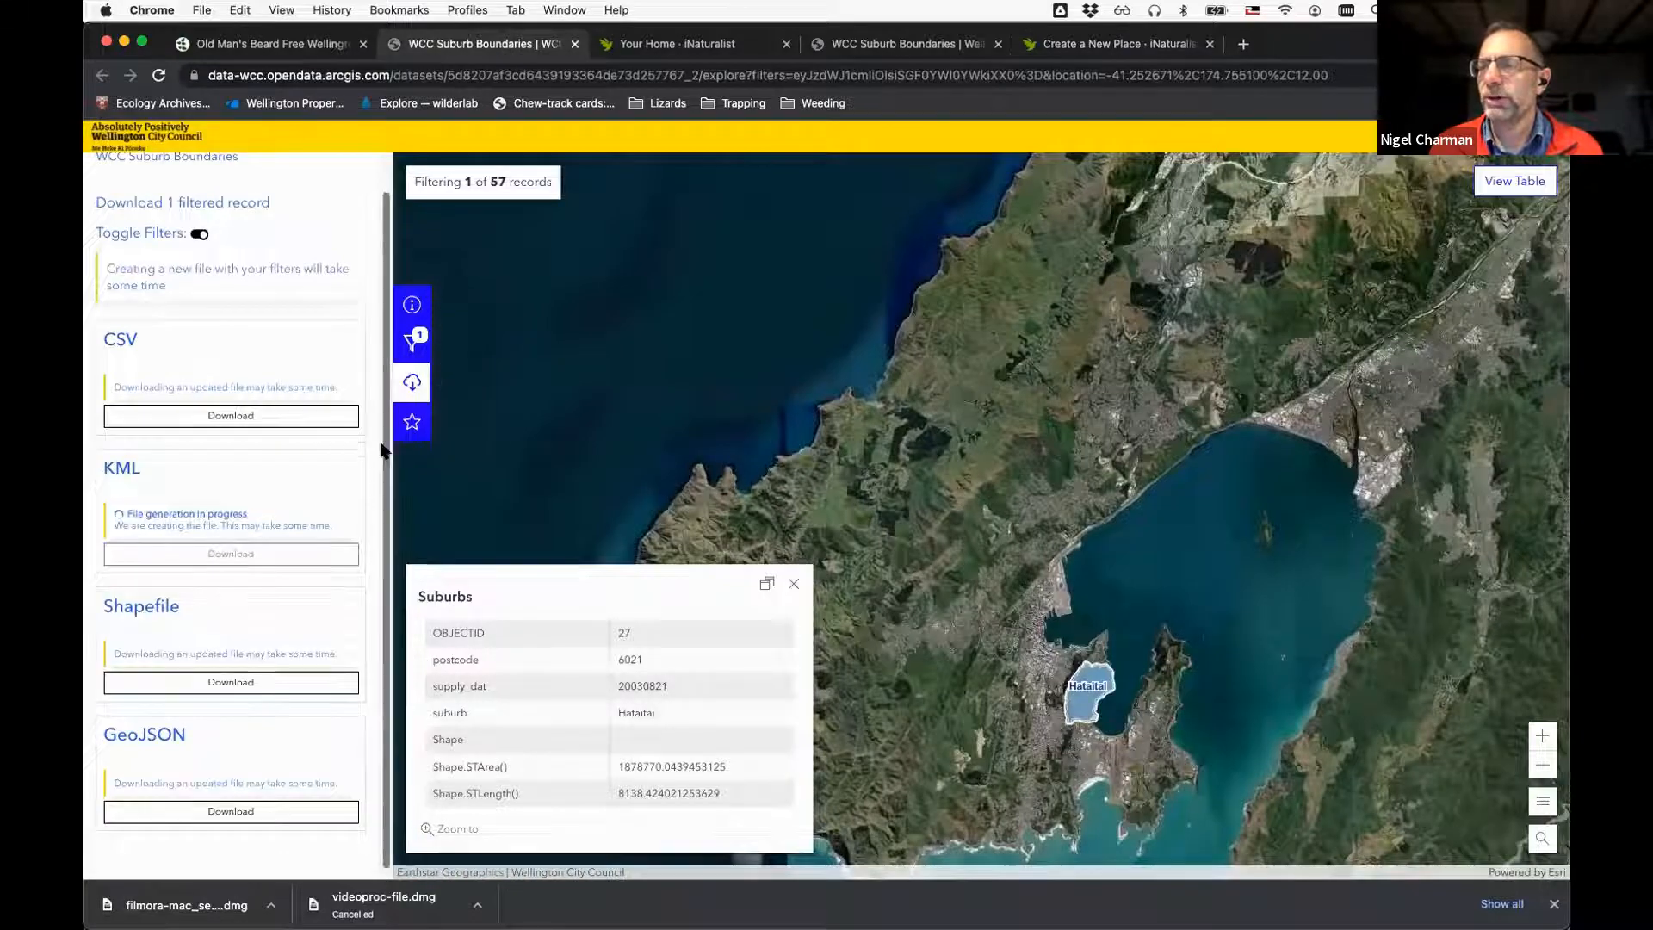
pyautogui.click(1068, 52)
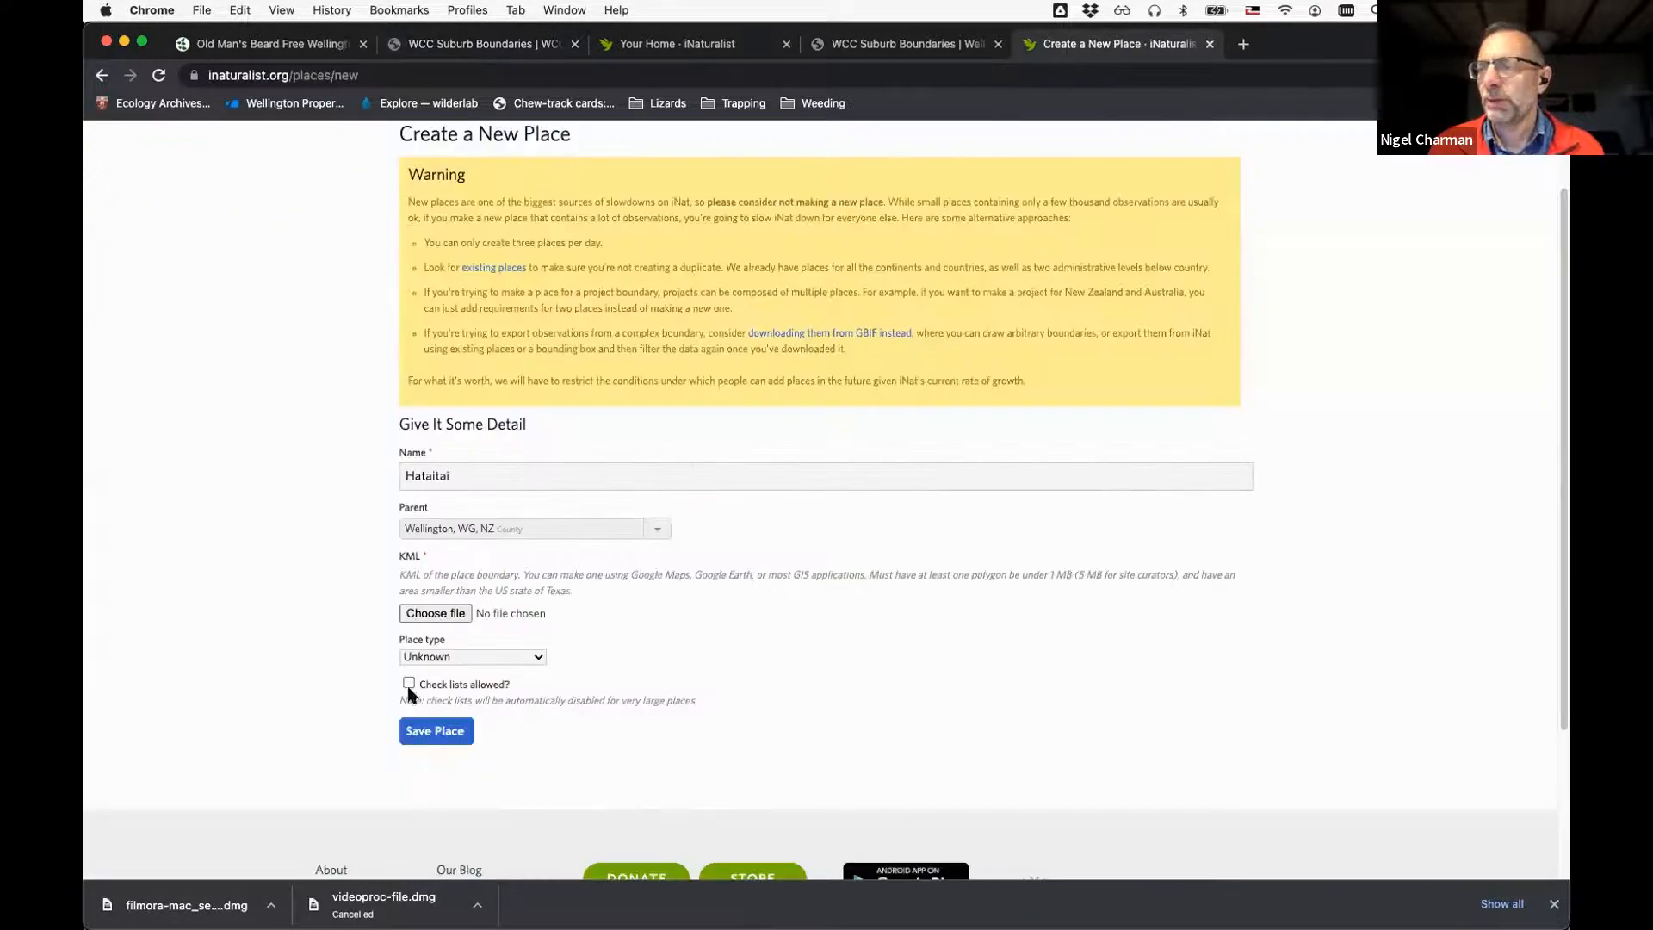
pyautogui.click(537, 659)
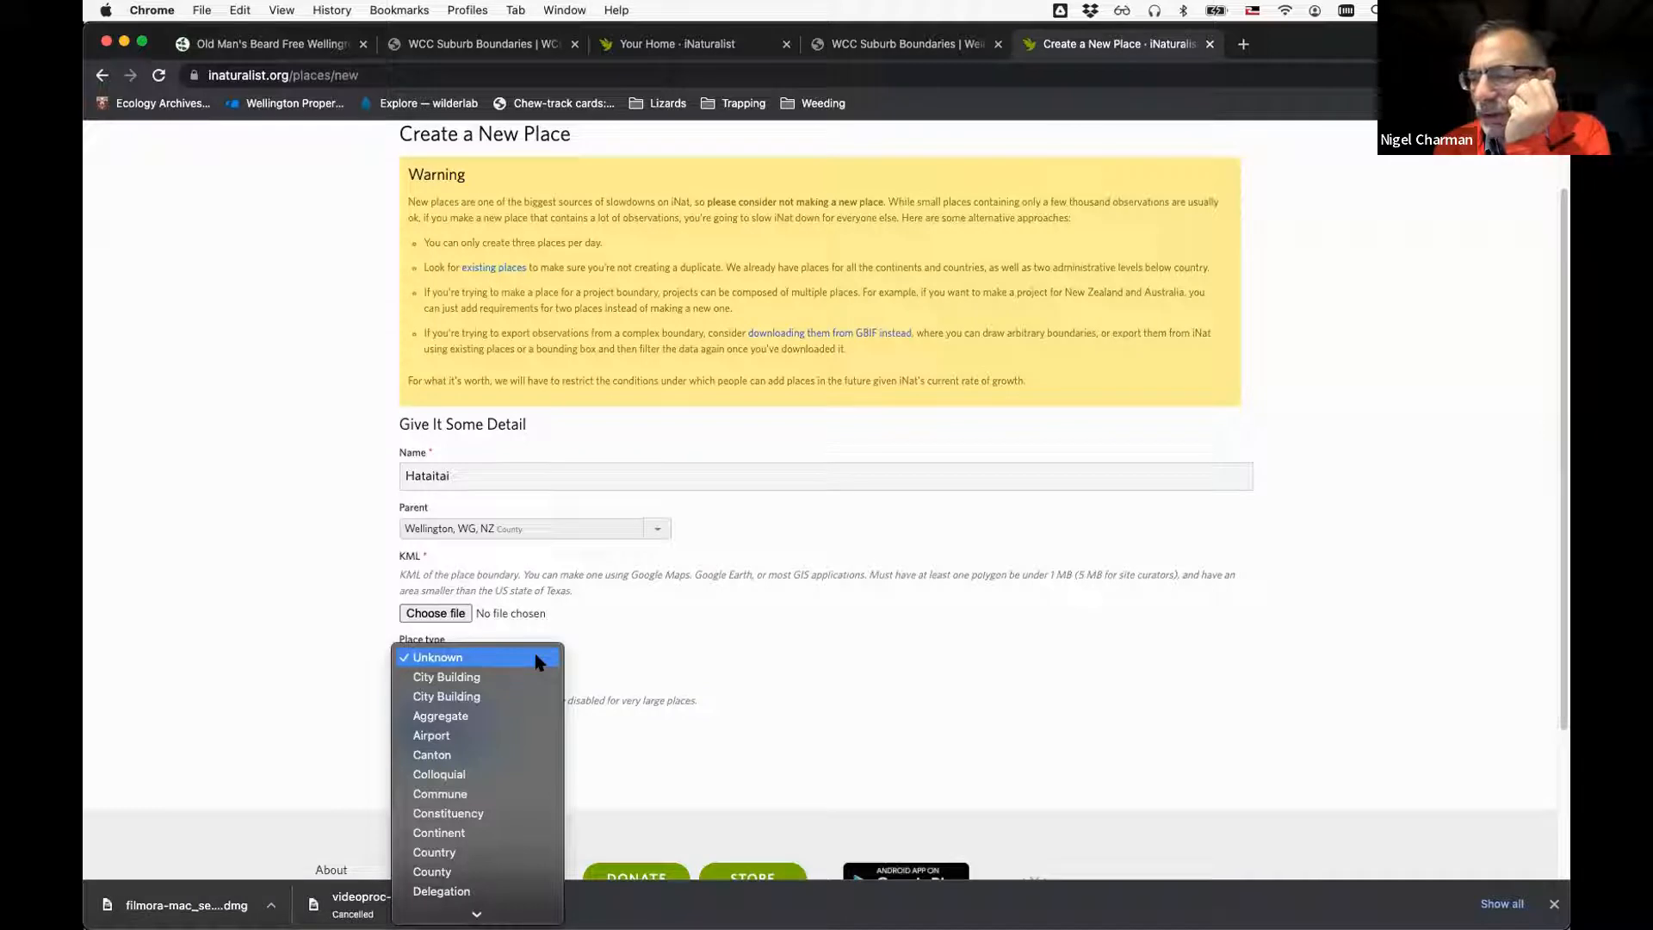
pyautogui.scroll(-3, 520, 693)
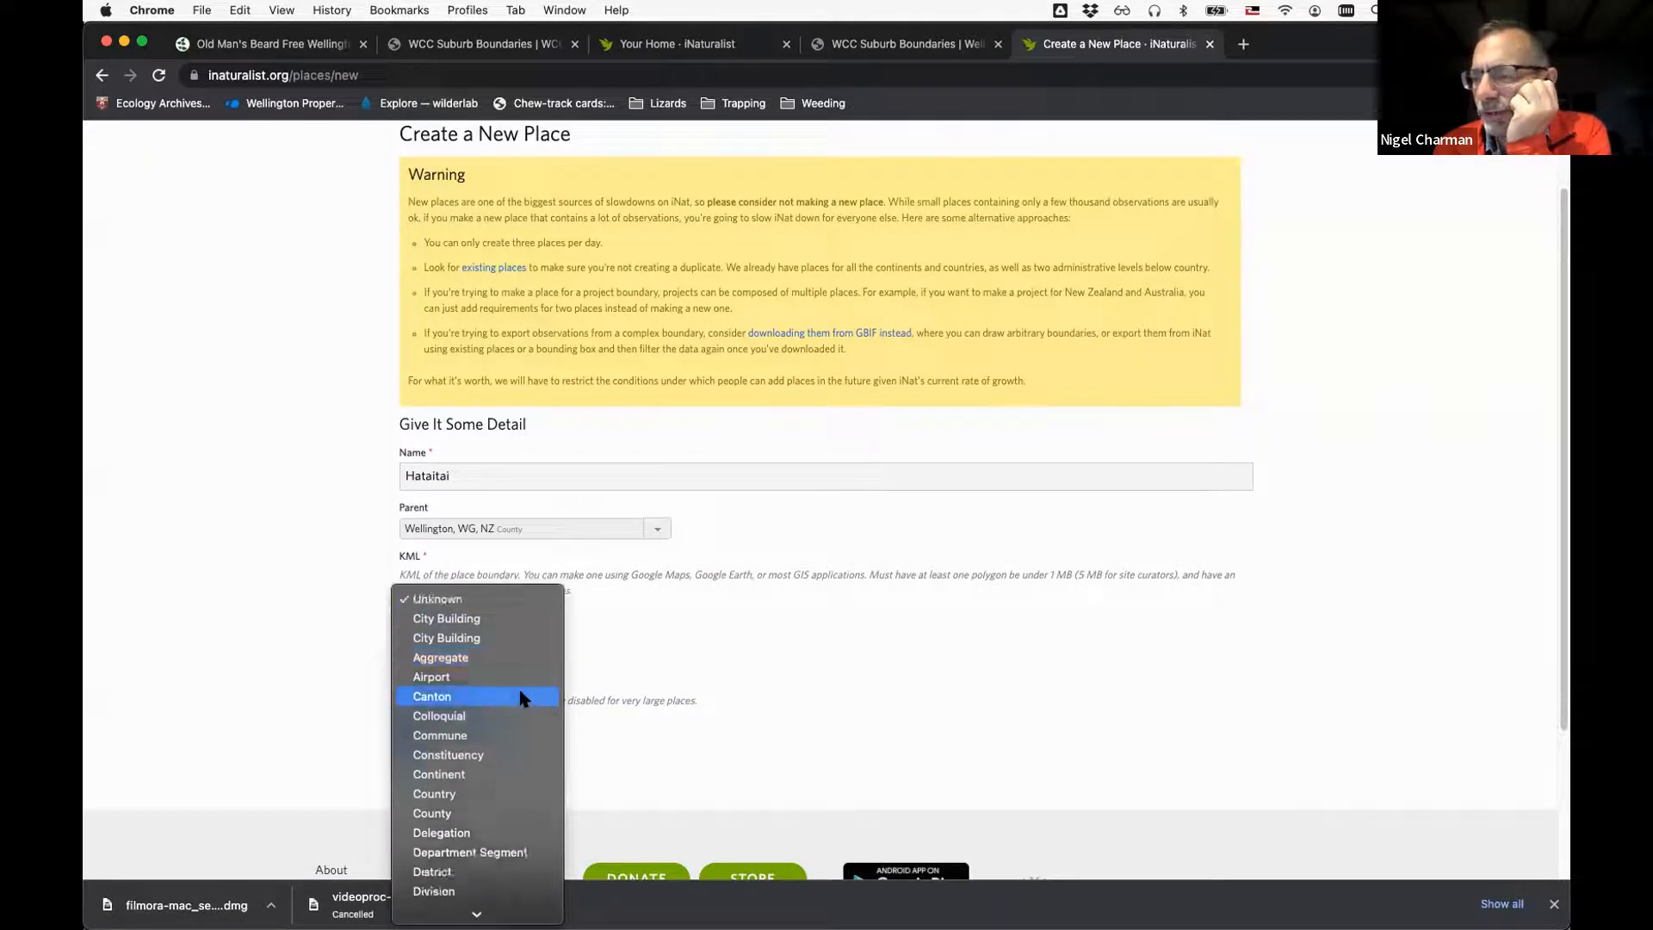
pyautogui.scroll(-5, 518, 689)
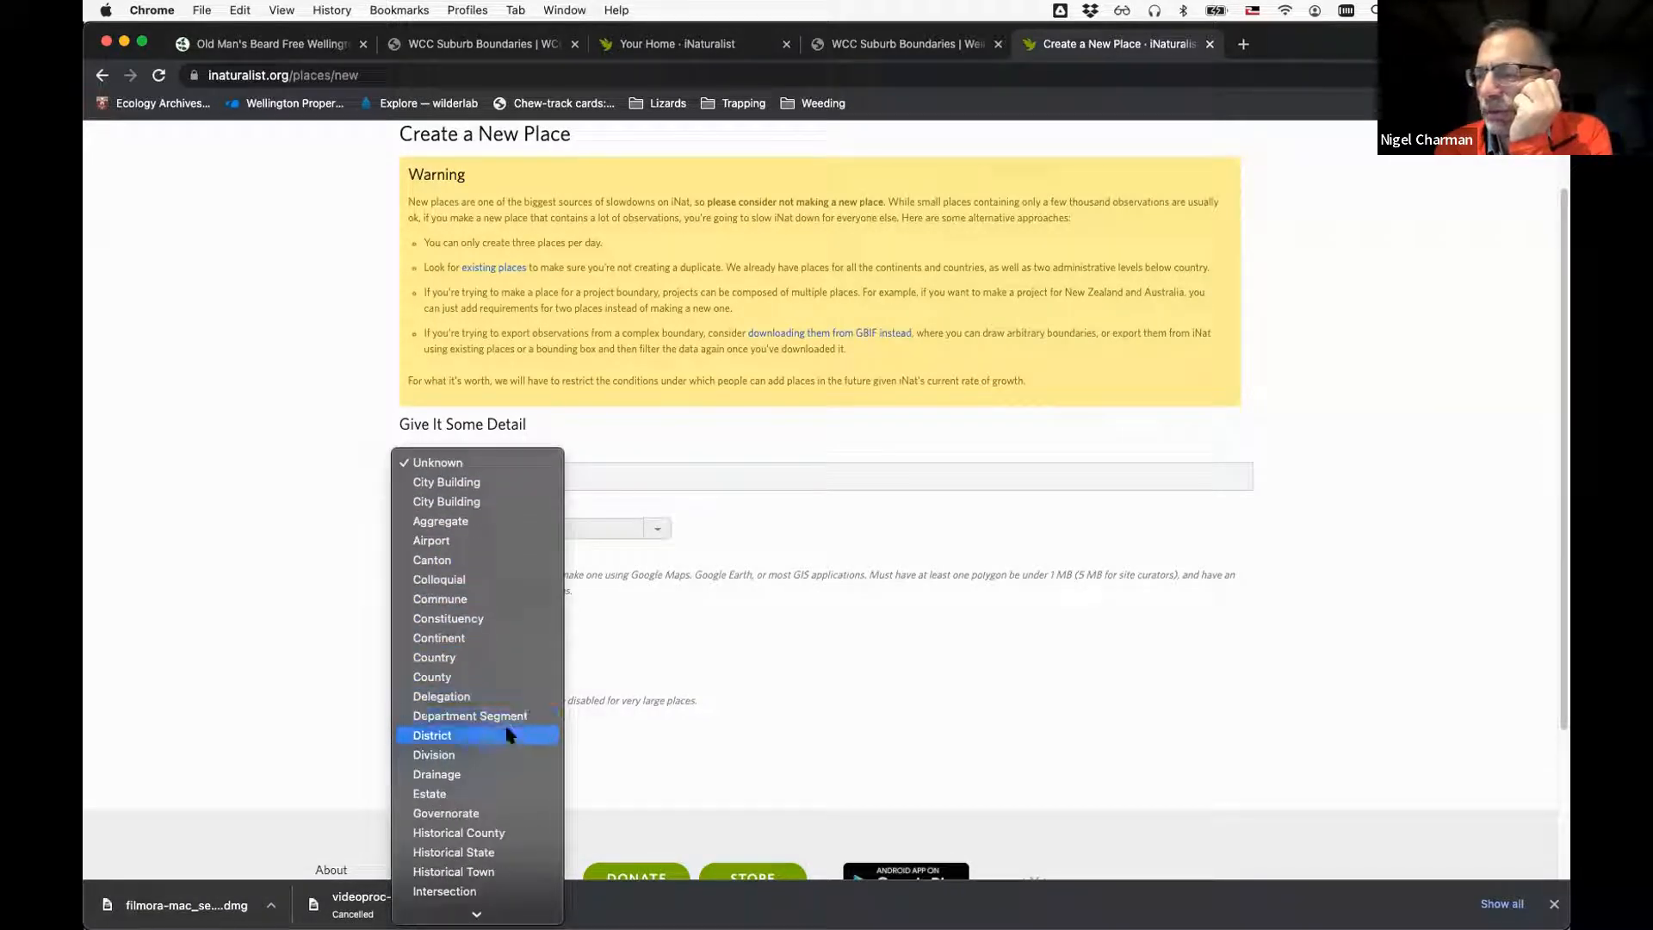
pyautogui.click(508, 734)
# Set the new place's type to zone
pyautogui.click(541, 658)
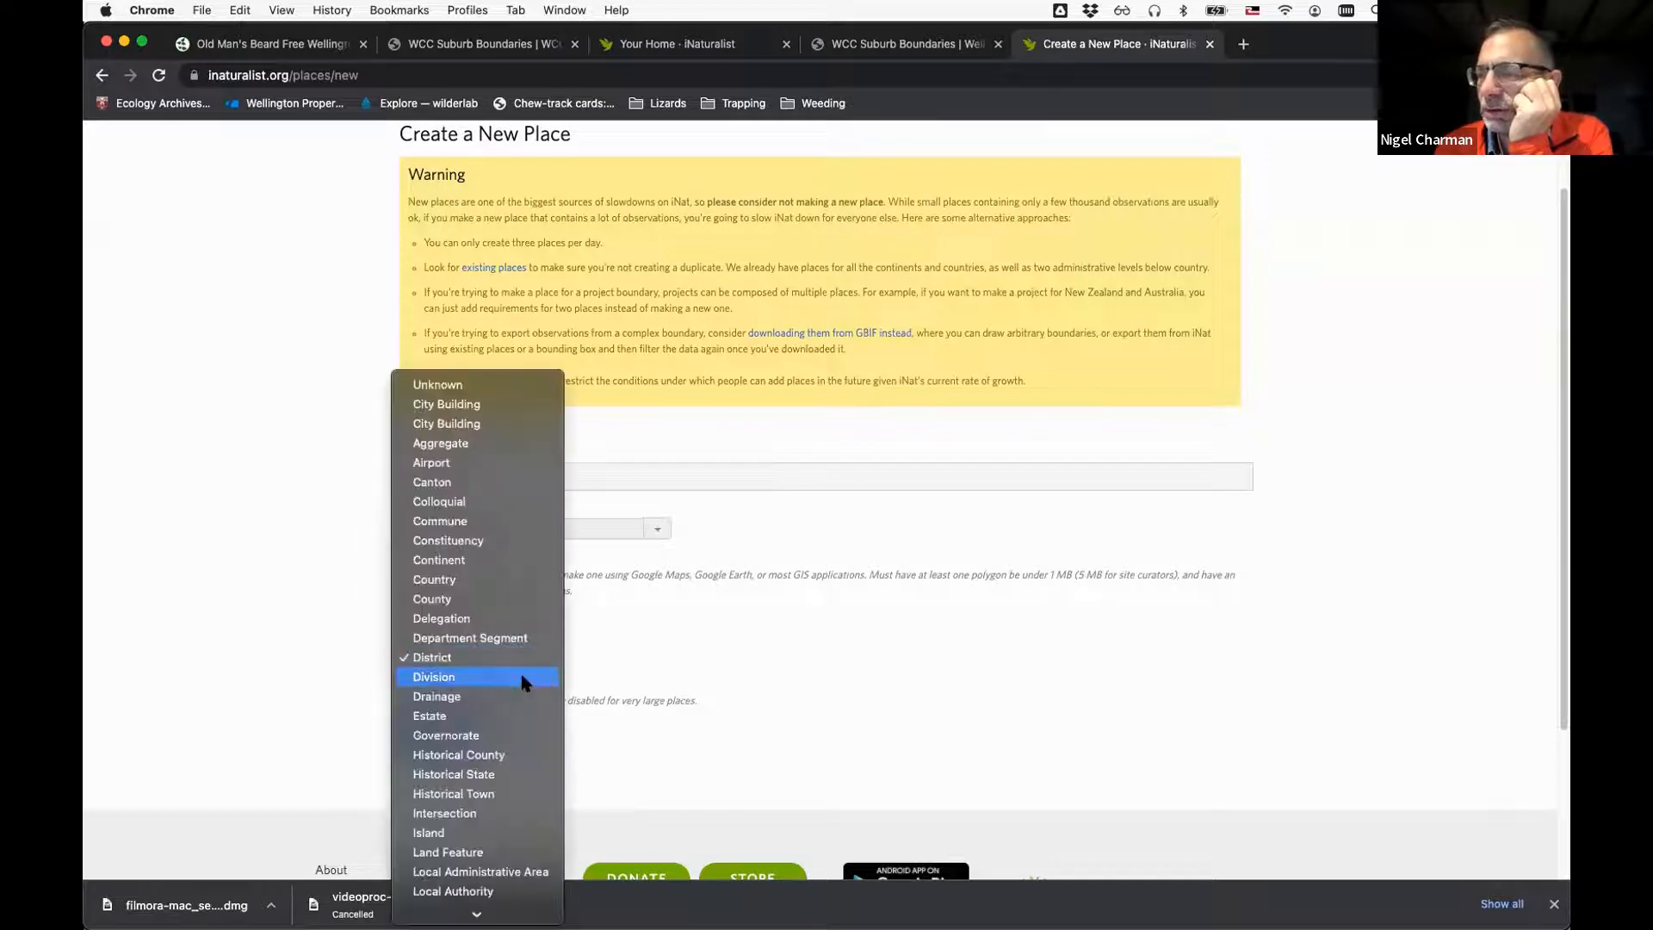
pyautogui.scroll(-15, 520, 671)
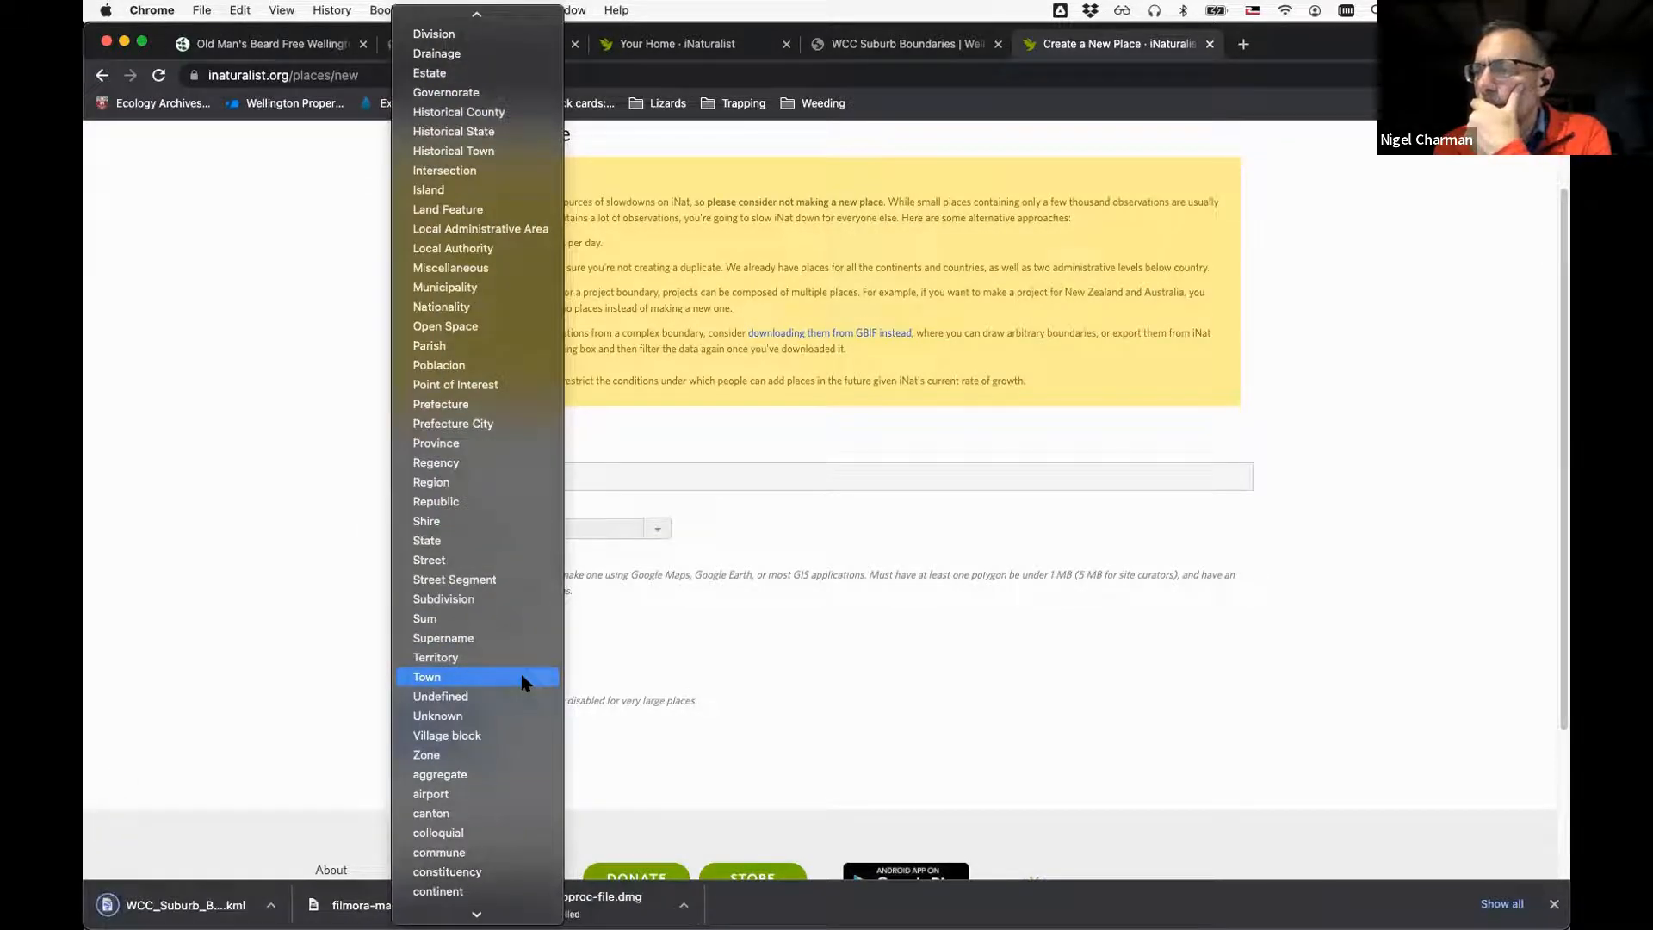
pyautogui.scroll(-10, 523, 682)
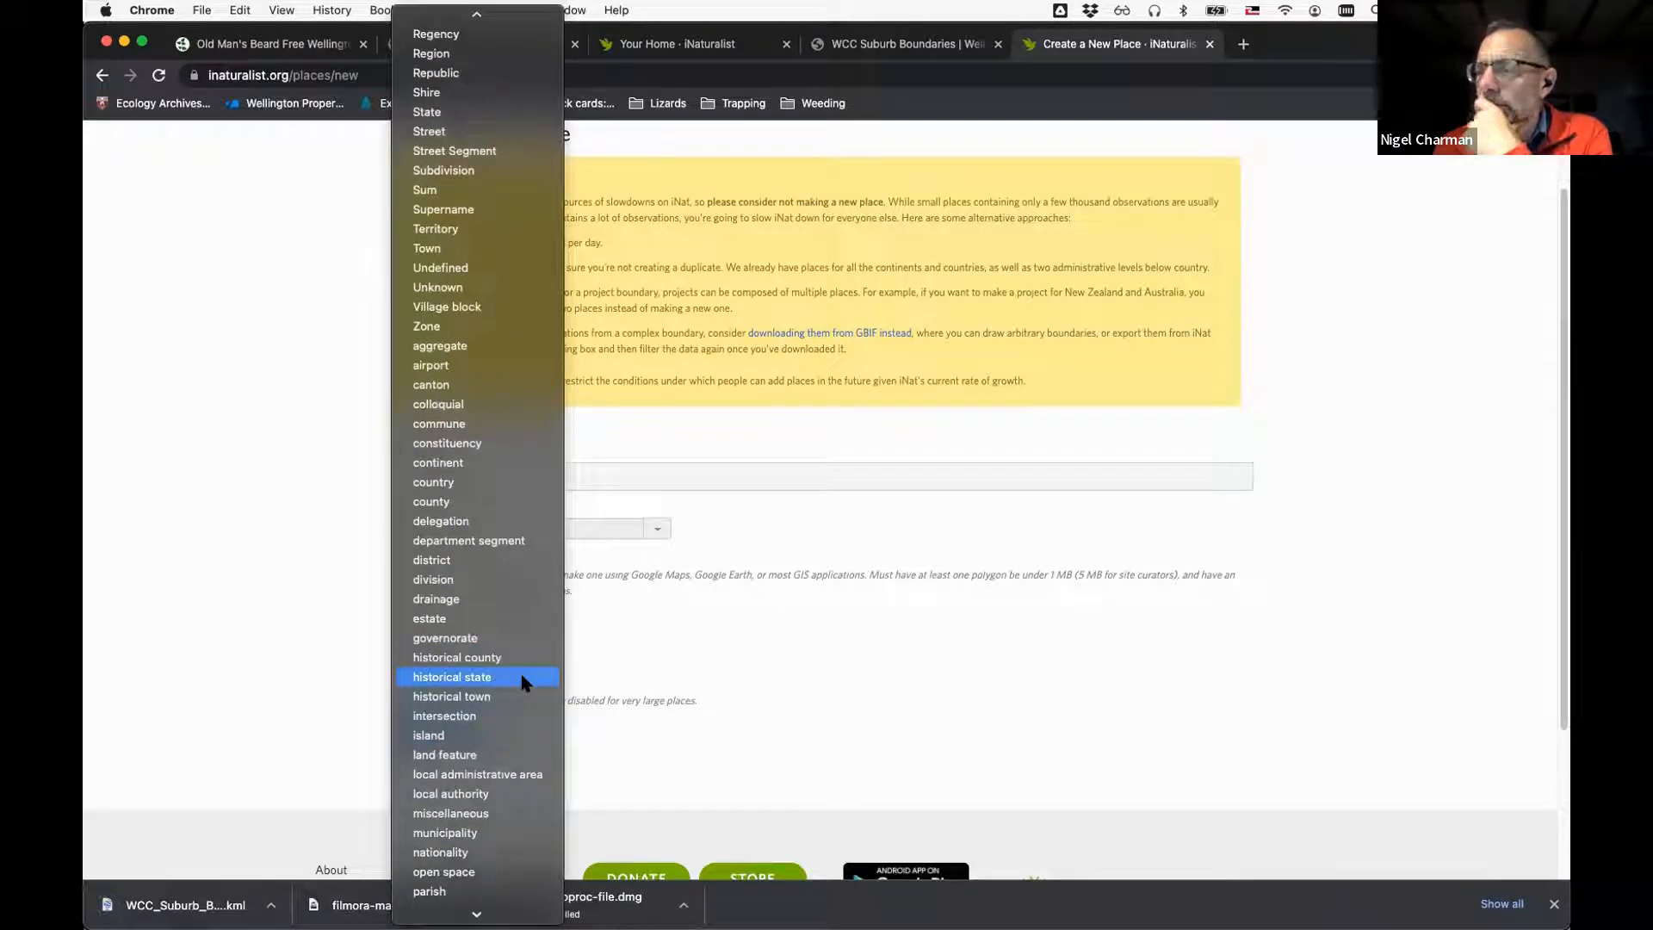
pyautogui.scroll(-9, 520, 676)
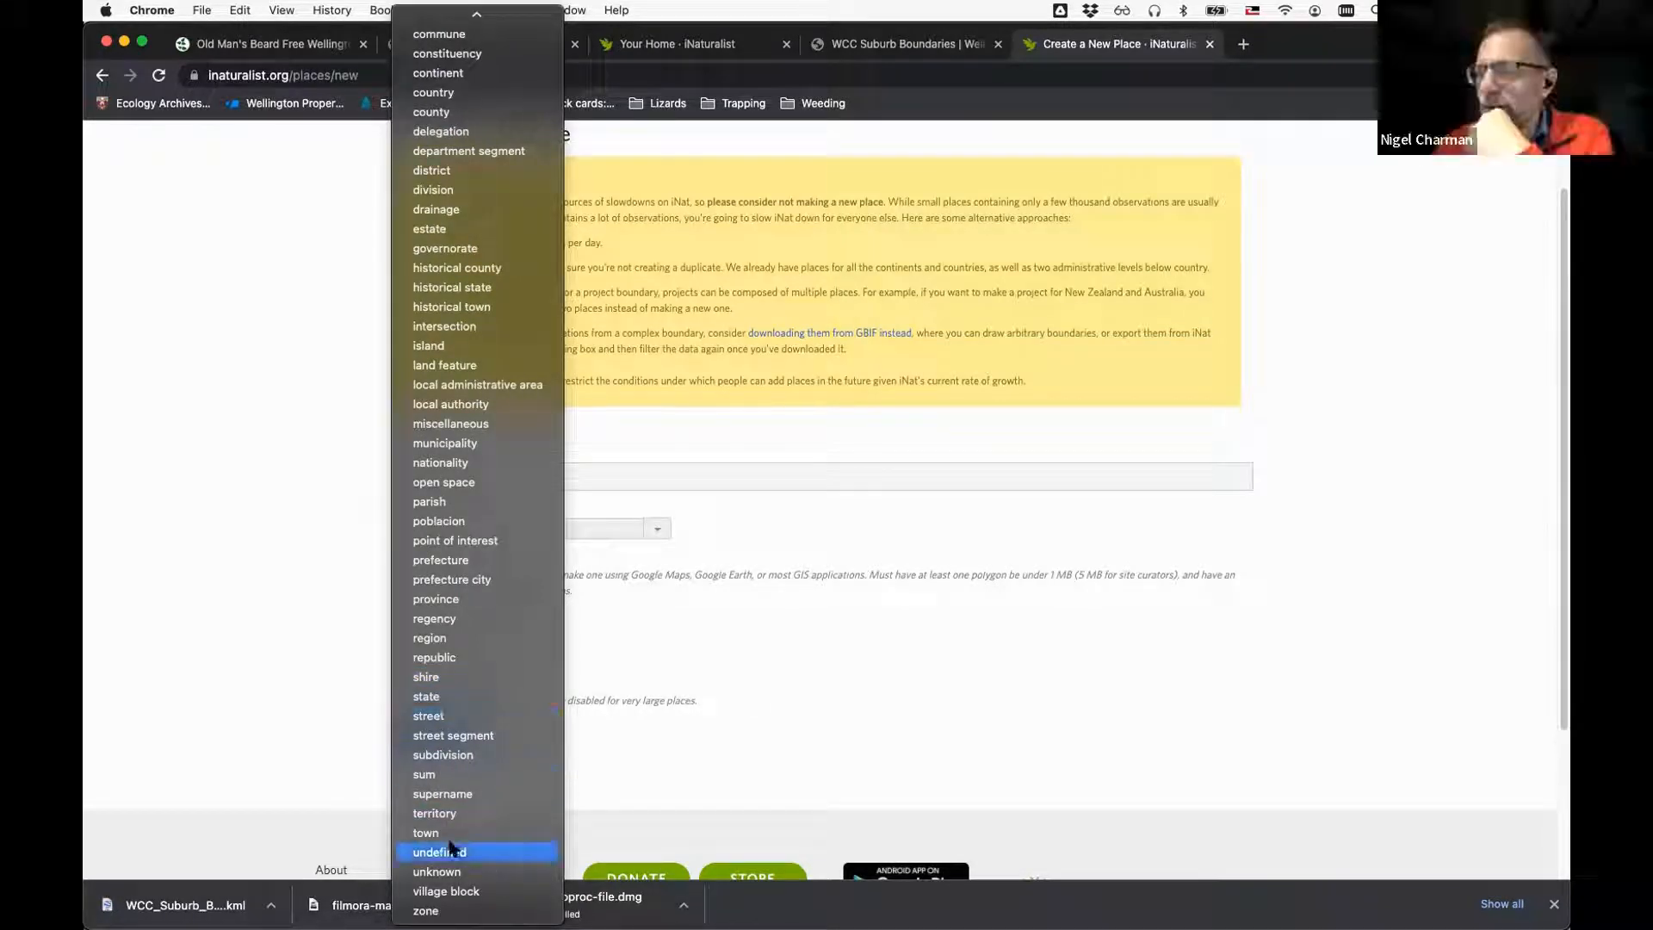
pyautogui.click(500, 906)
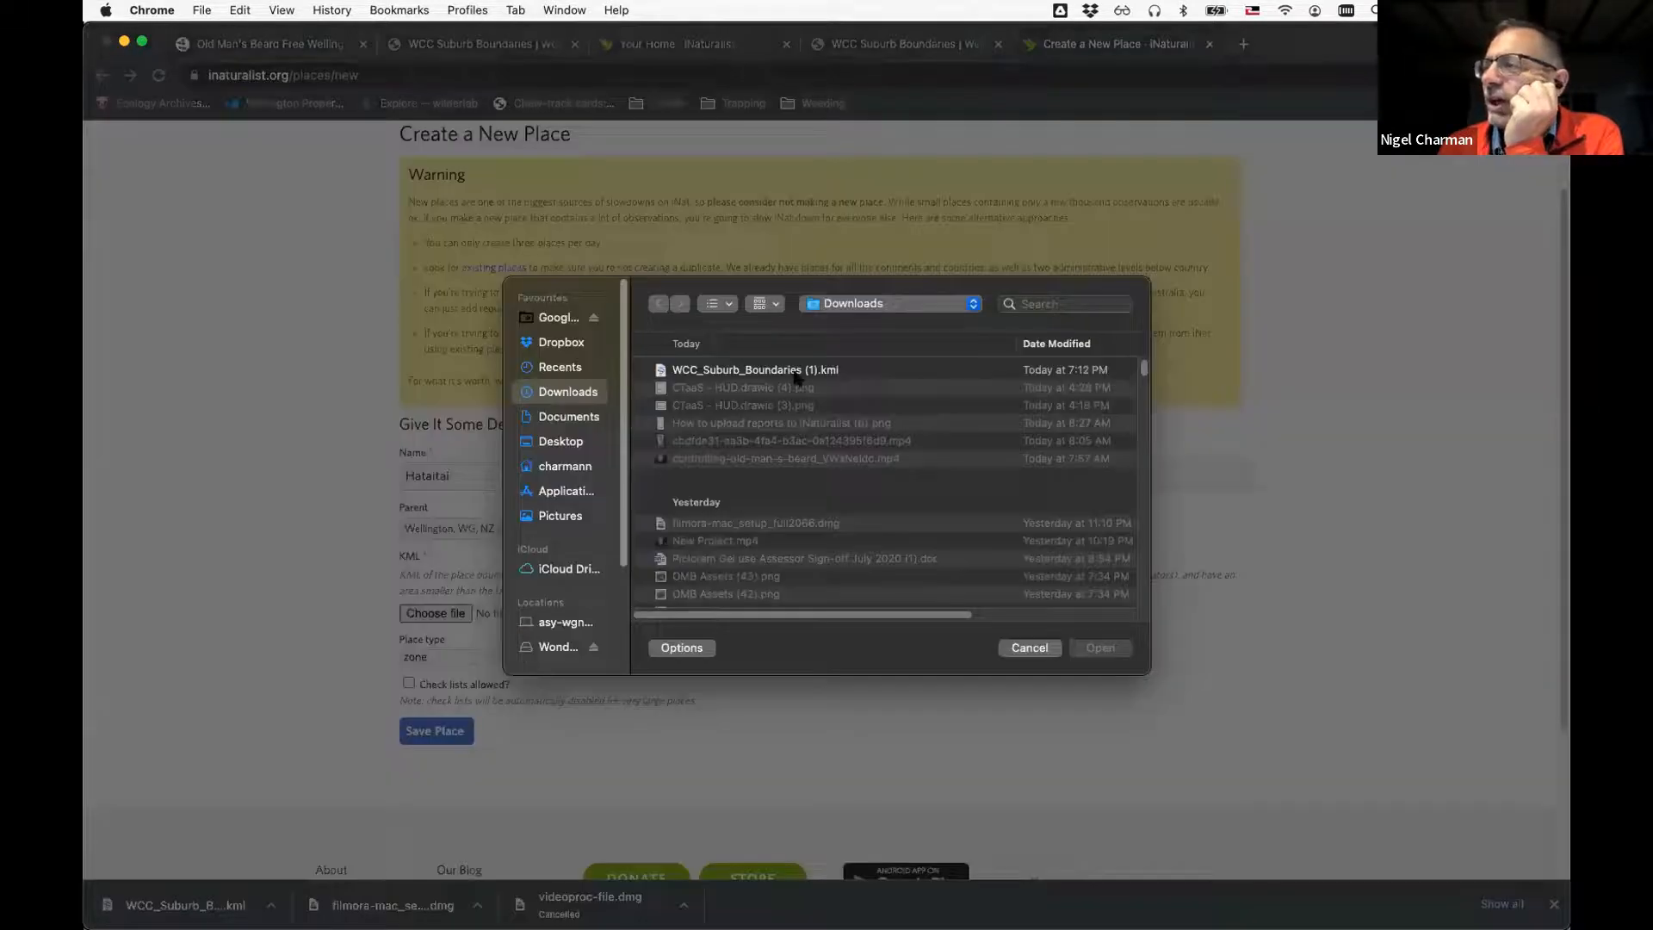
# Attach WCC_Suburb_Boundaries (1).kml as the Hataitai boundary, allow check lists, and save the place
pyautogui.click(798, 373)
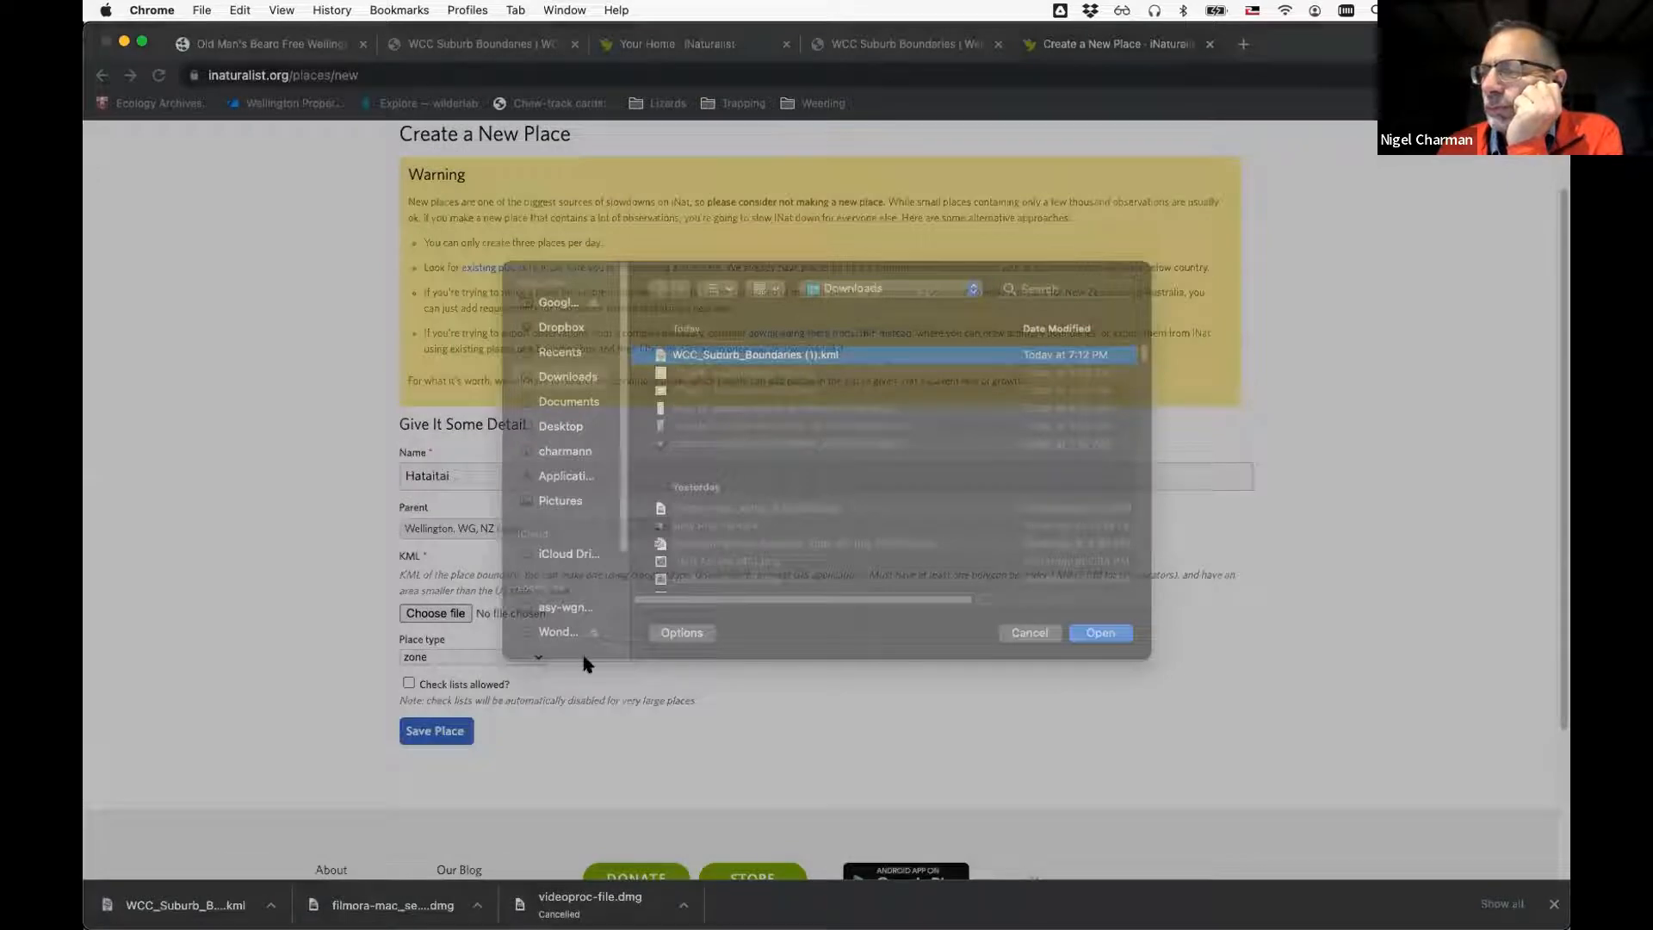
pyautogui.press('Return')
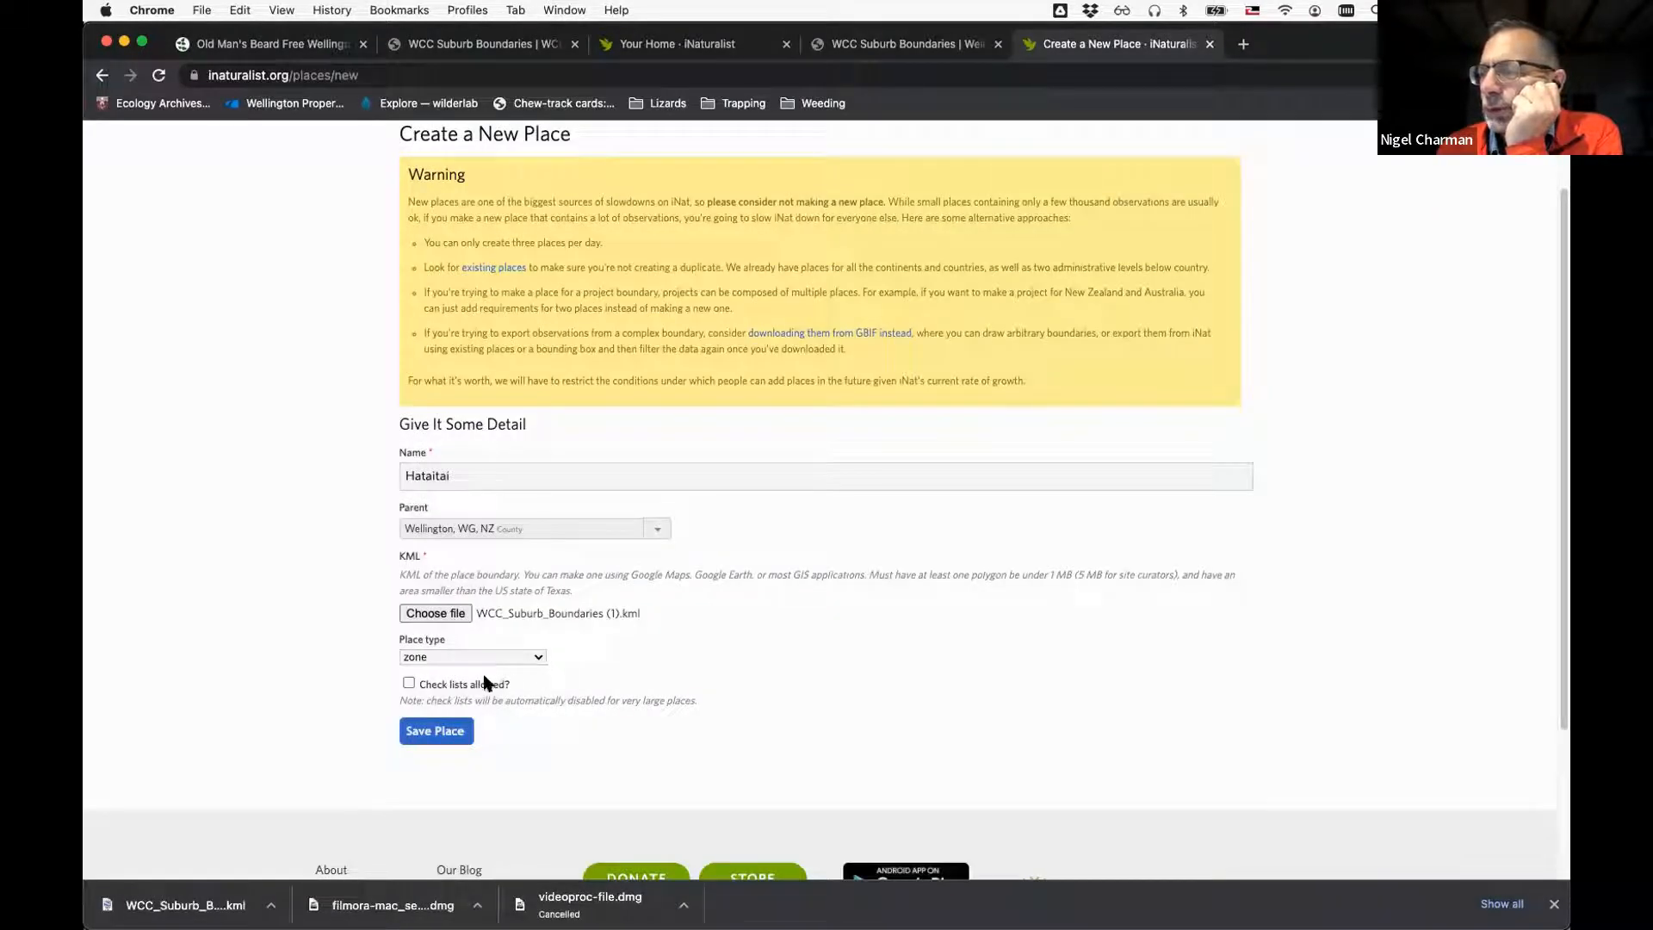
pyautogui.click(409, 683)
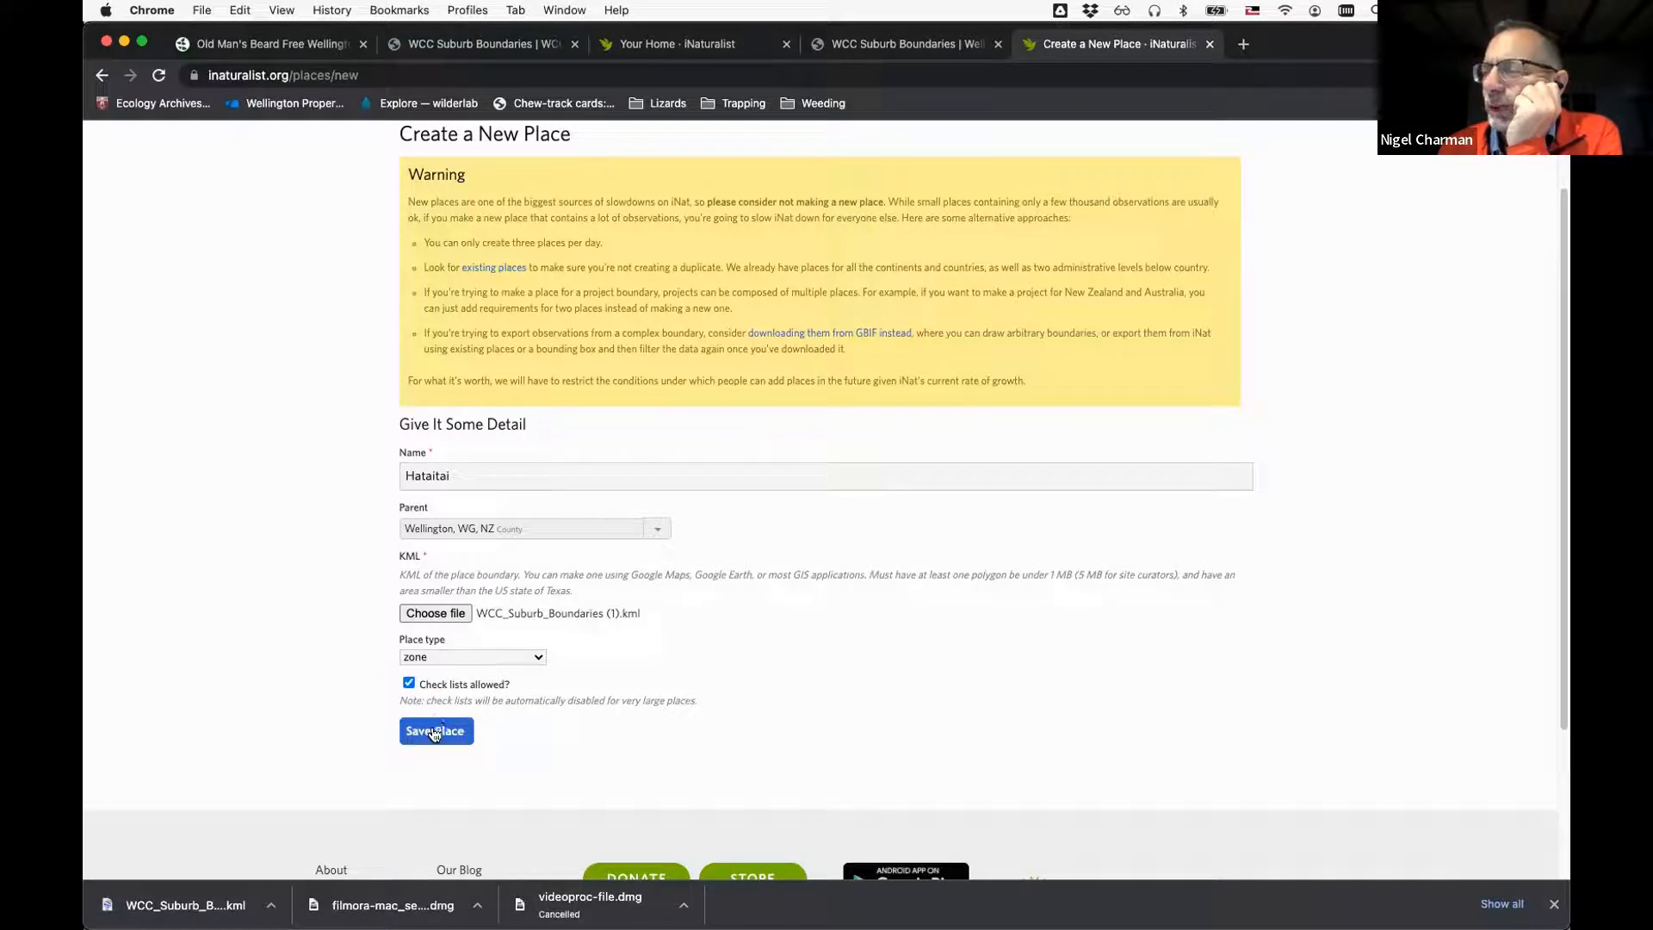
pyautogui.click(434, 731)
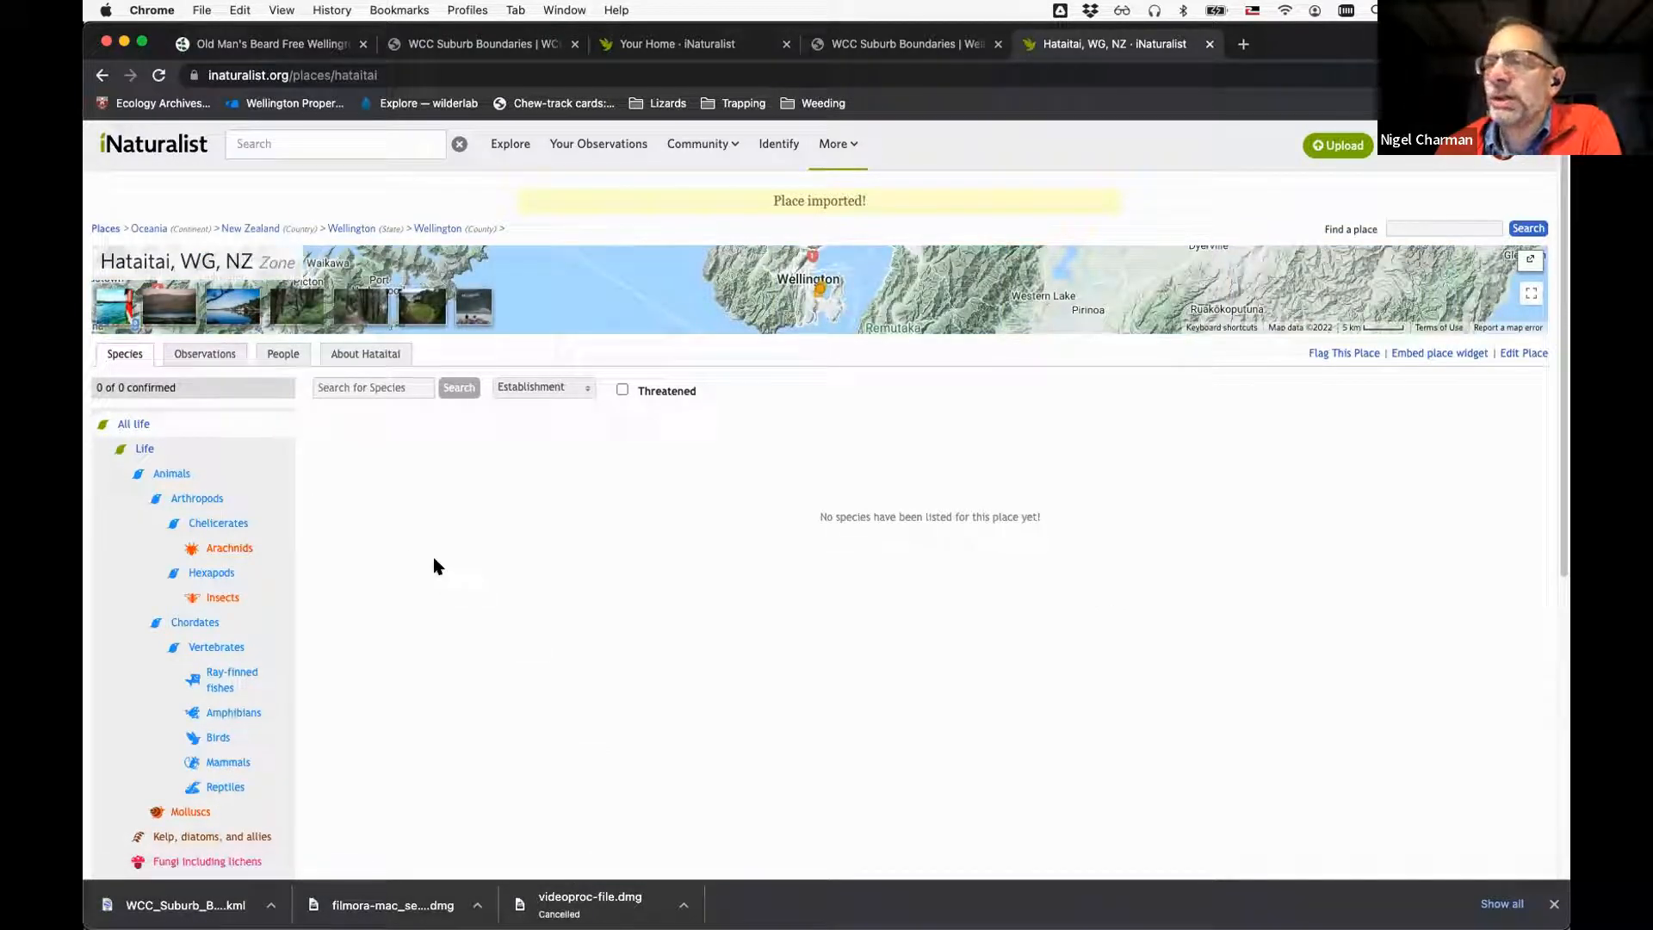
# Explore iNaturalist observations and limit the species to Old Man's Beard (Clematis vitalba)
pyautogui.click(711, 45)
pyautogui.click(510, 144)
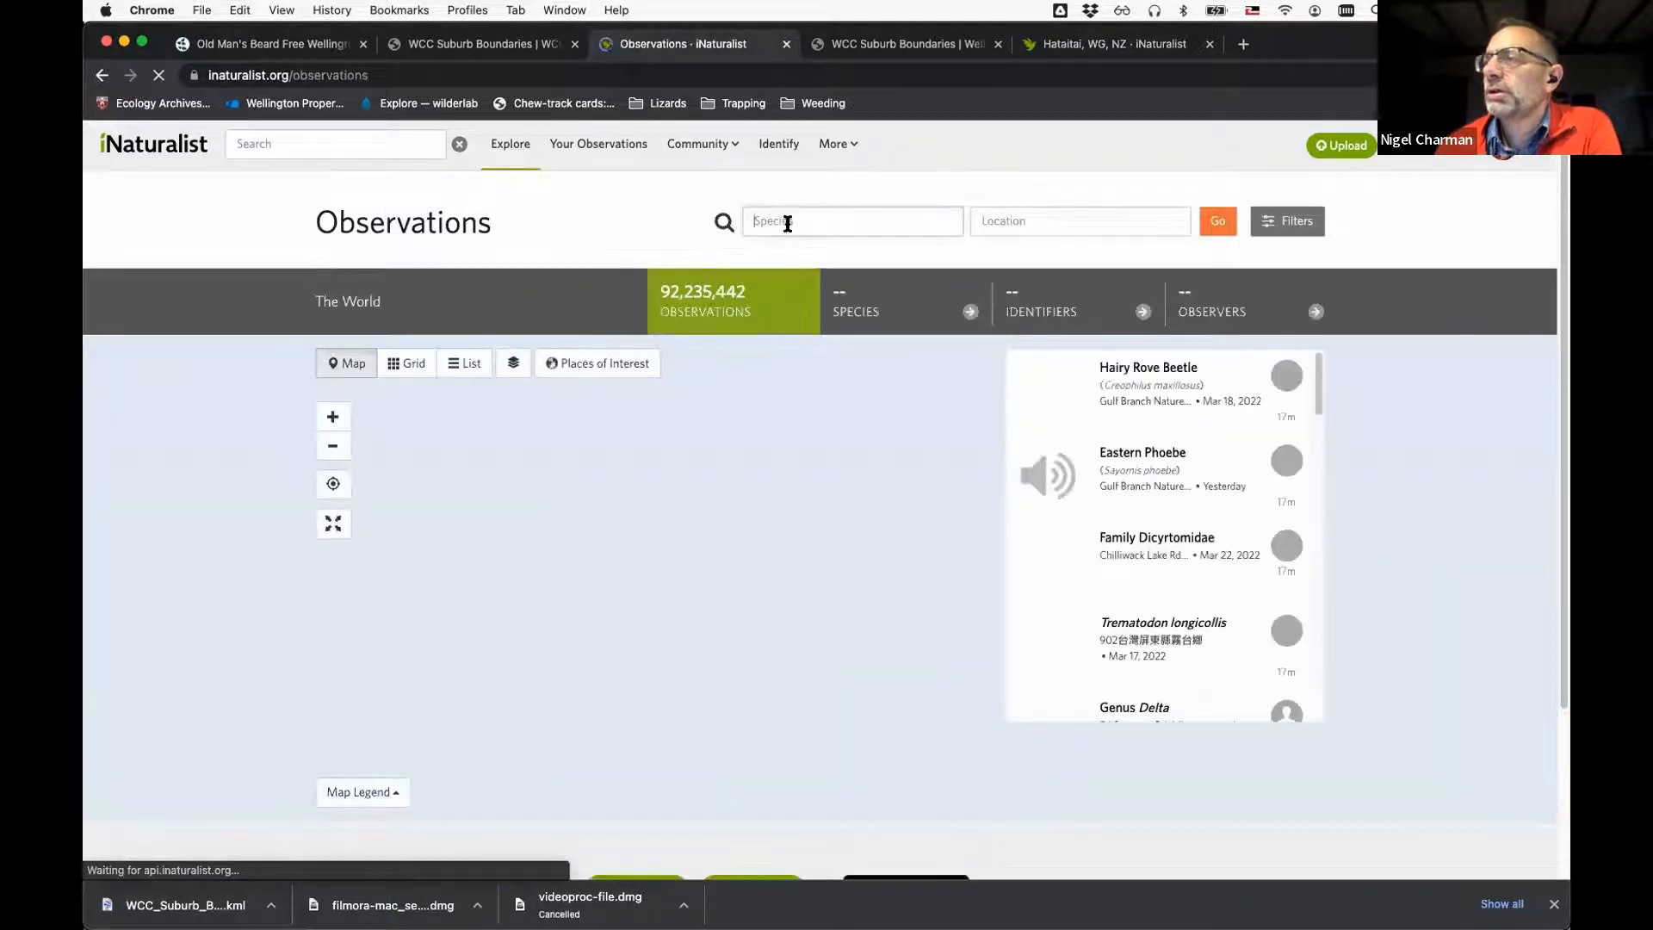
pyautogui.click(787, 222)
pyautogui.write('o')
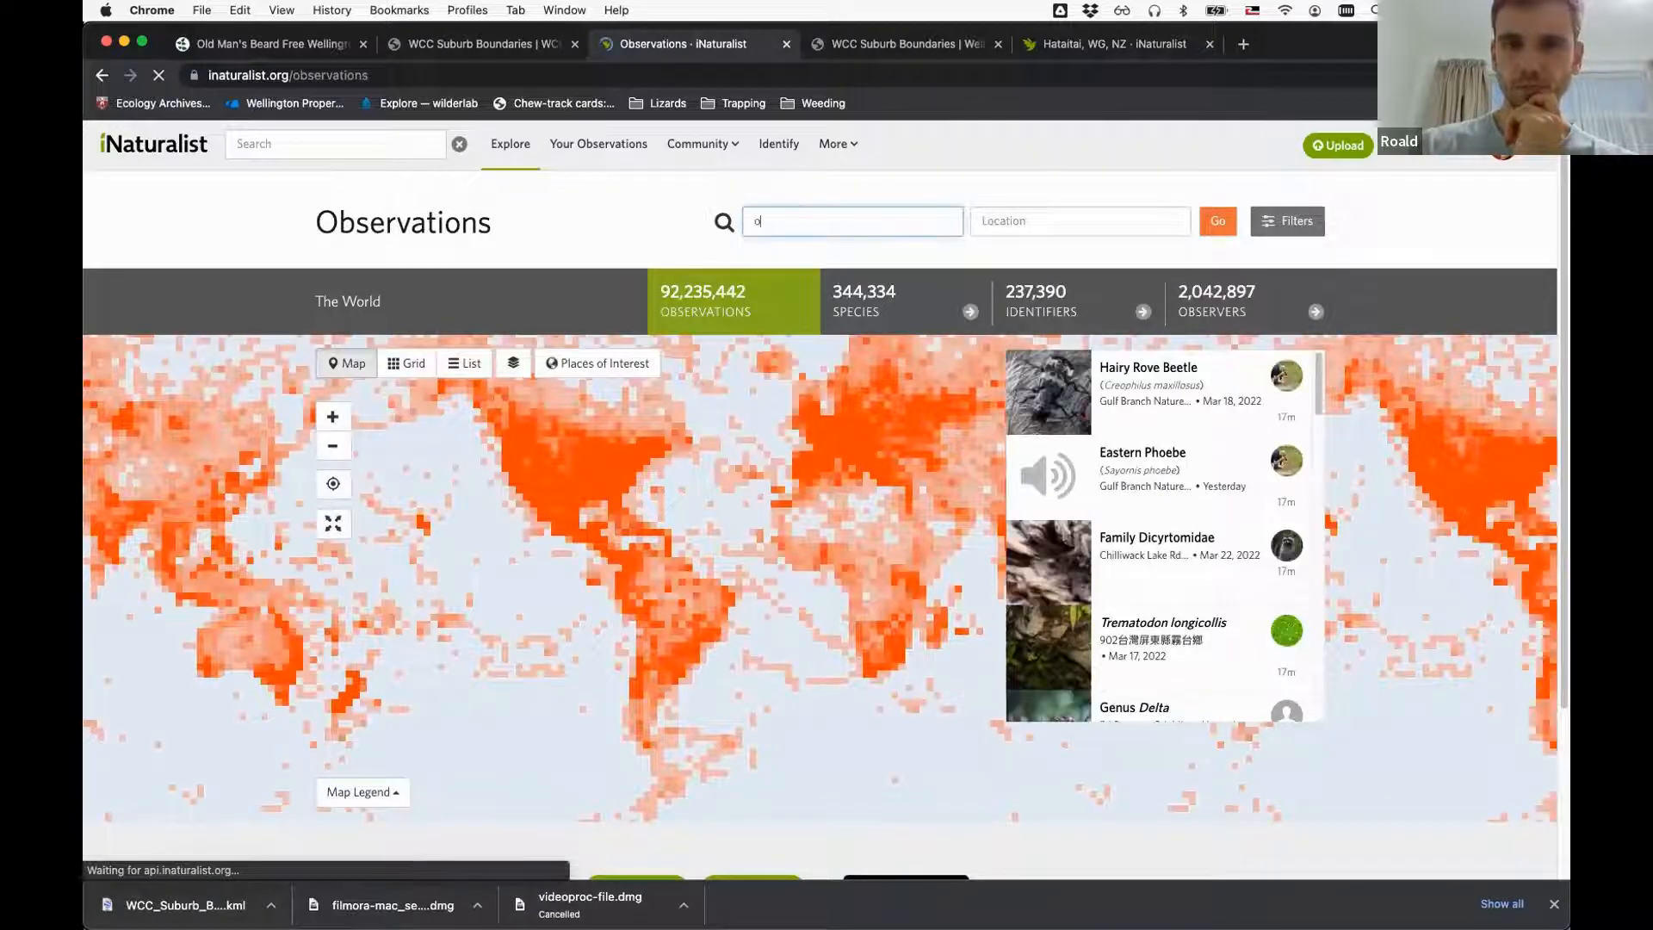
pyautogui.write('ld man')
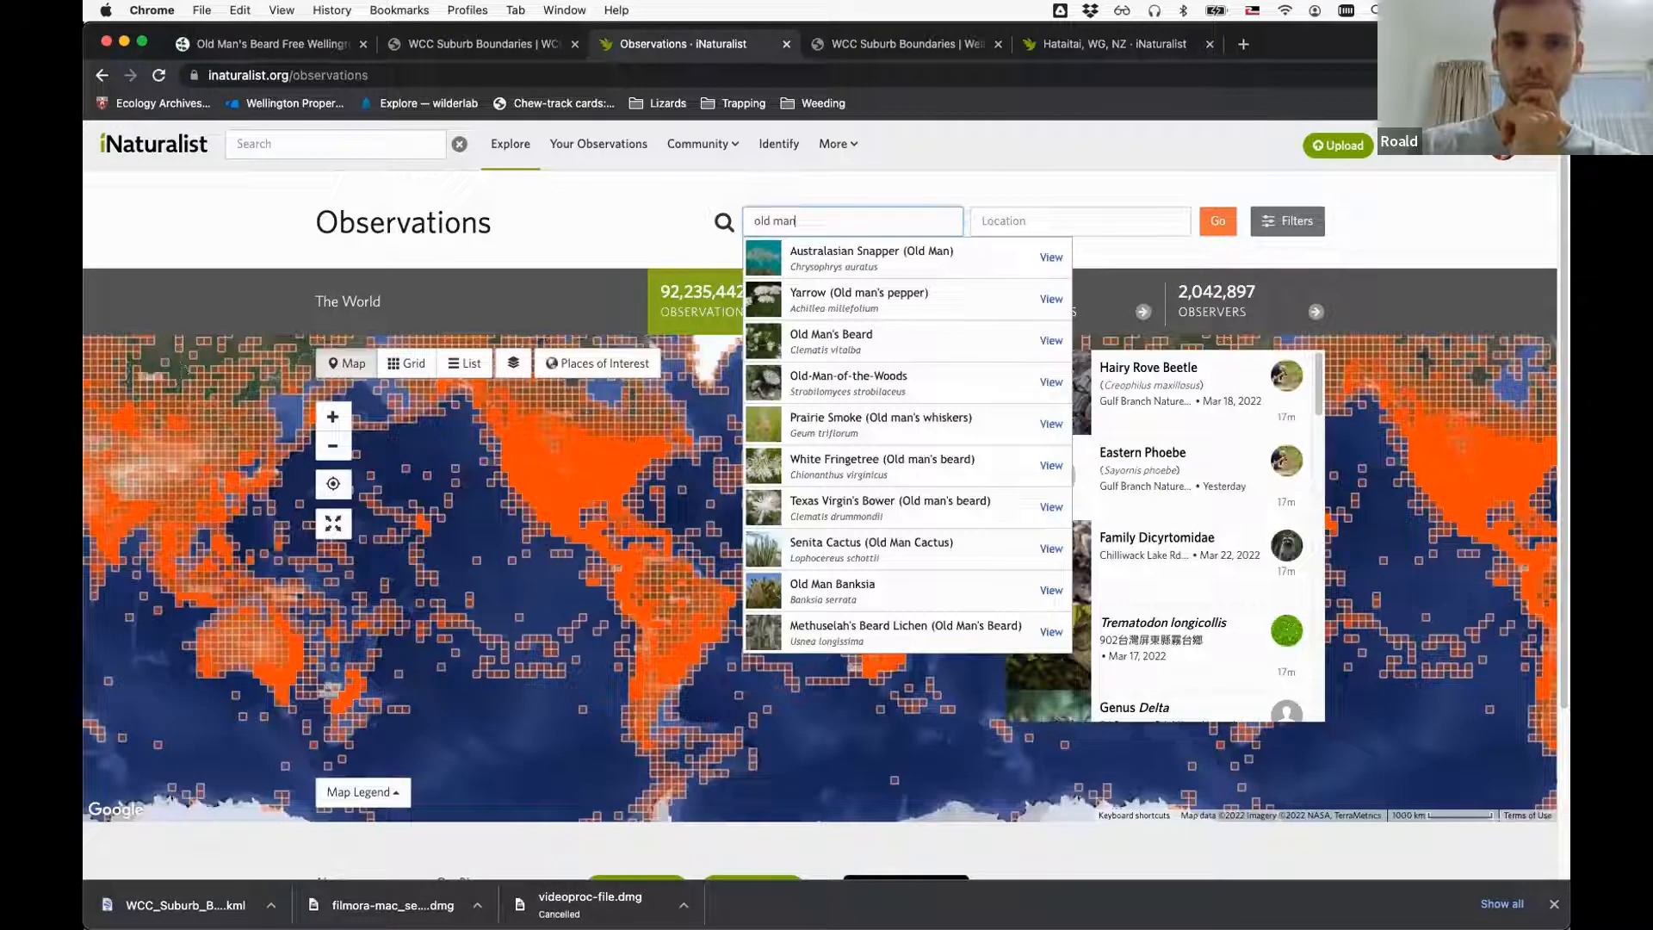
pyautogui.click(938, 334)
# Search the Old Man's Beard observations by the suggested location Hataitai, Wellington, New Zealand
pyautogui.click(991, 231)
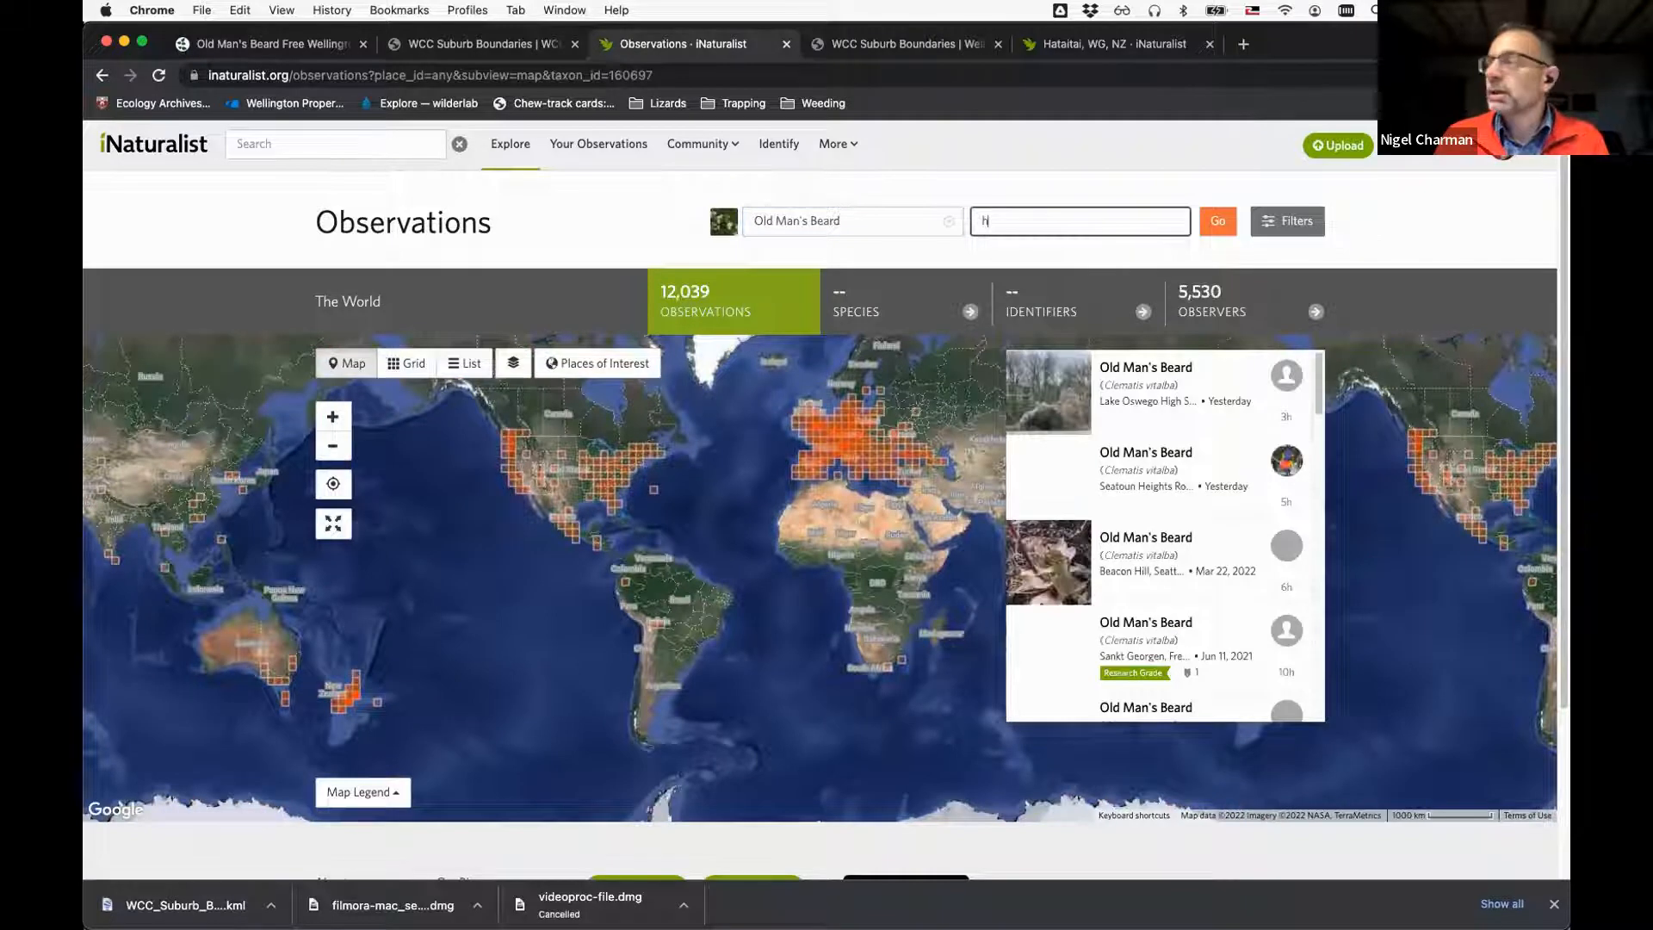
pyautogui.write('hataia')
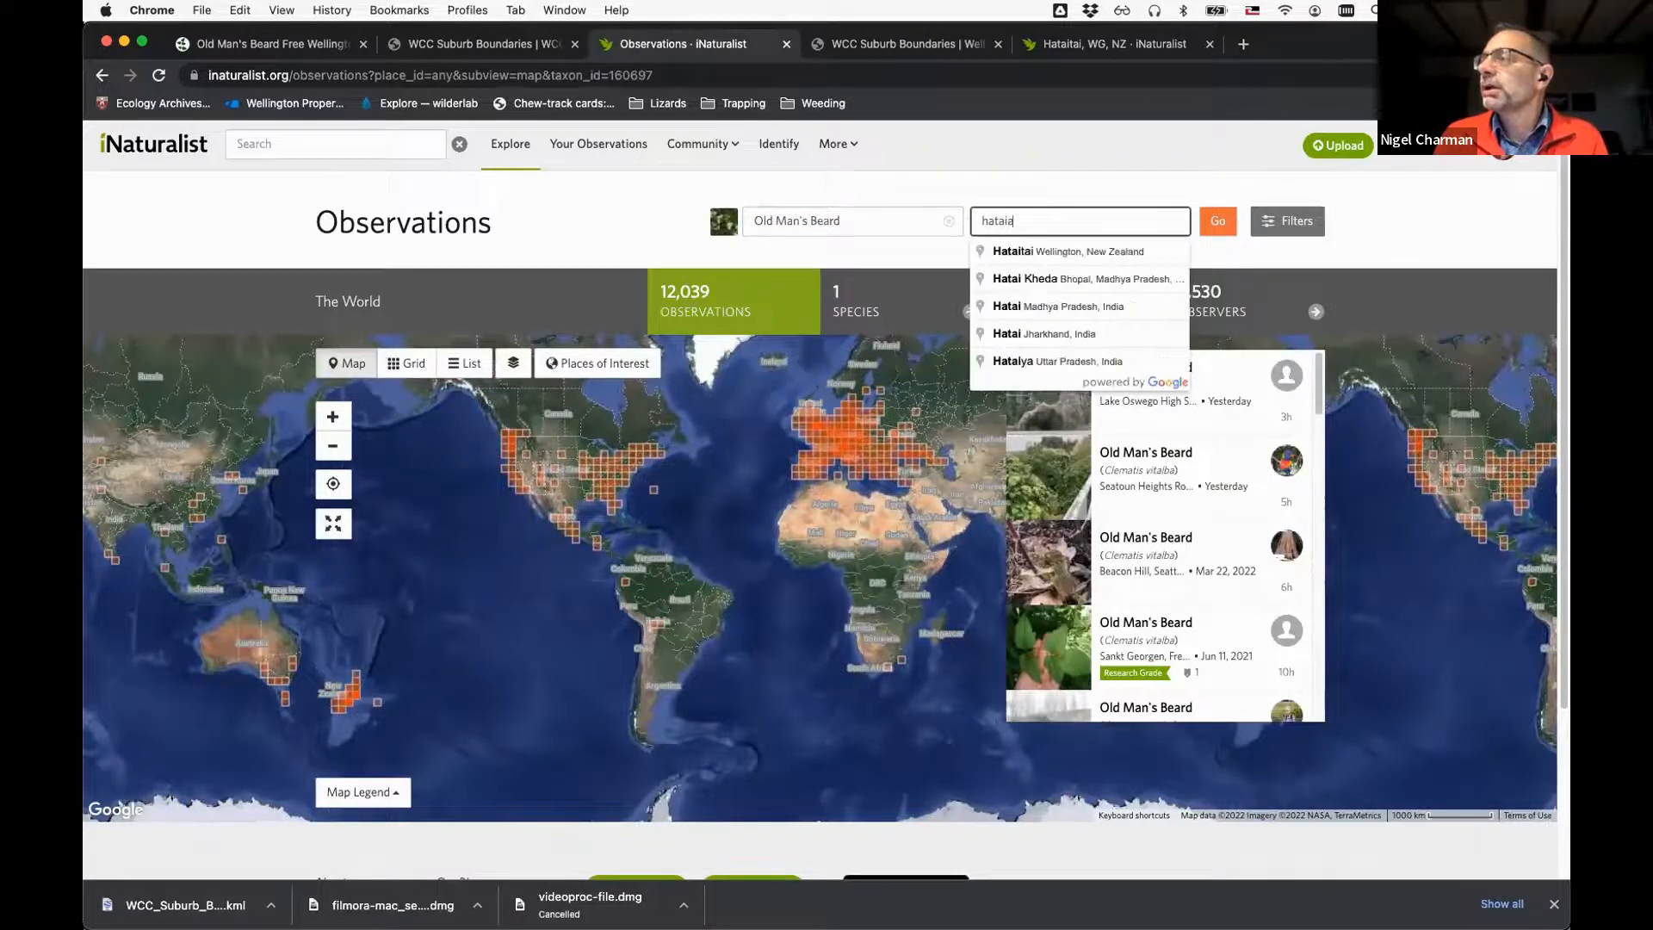
pyautogui.press('BackSpace')
pyautogui.click(1029, 251)
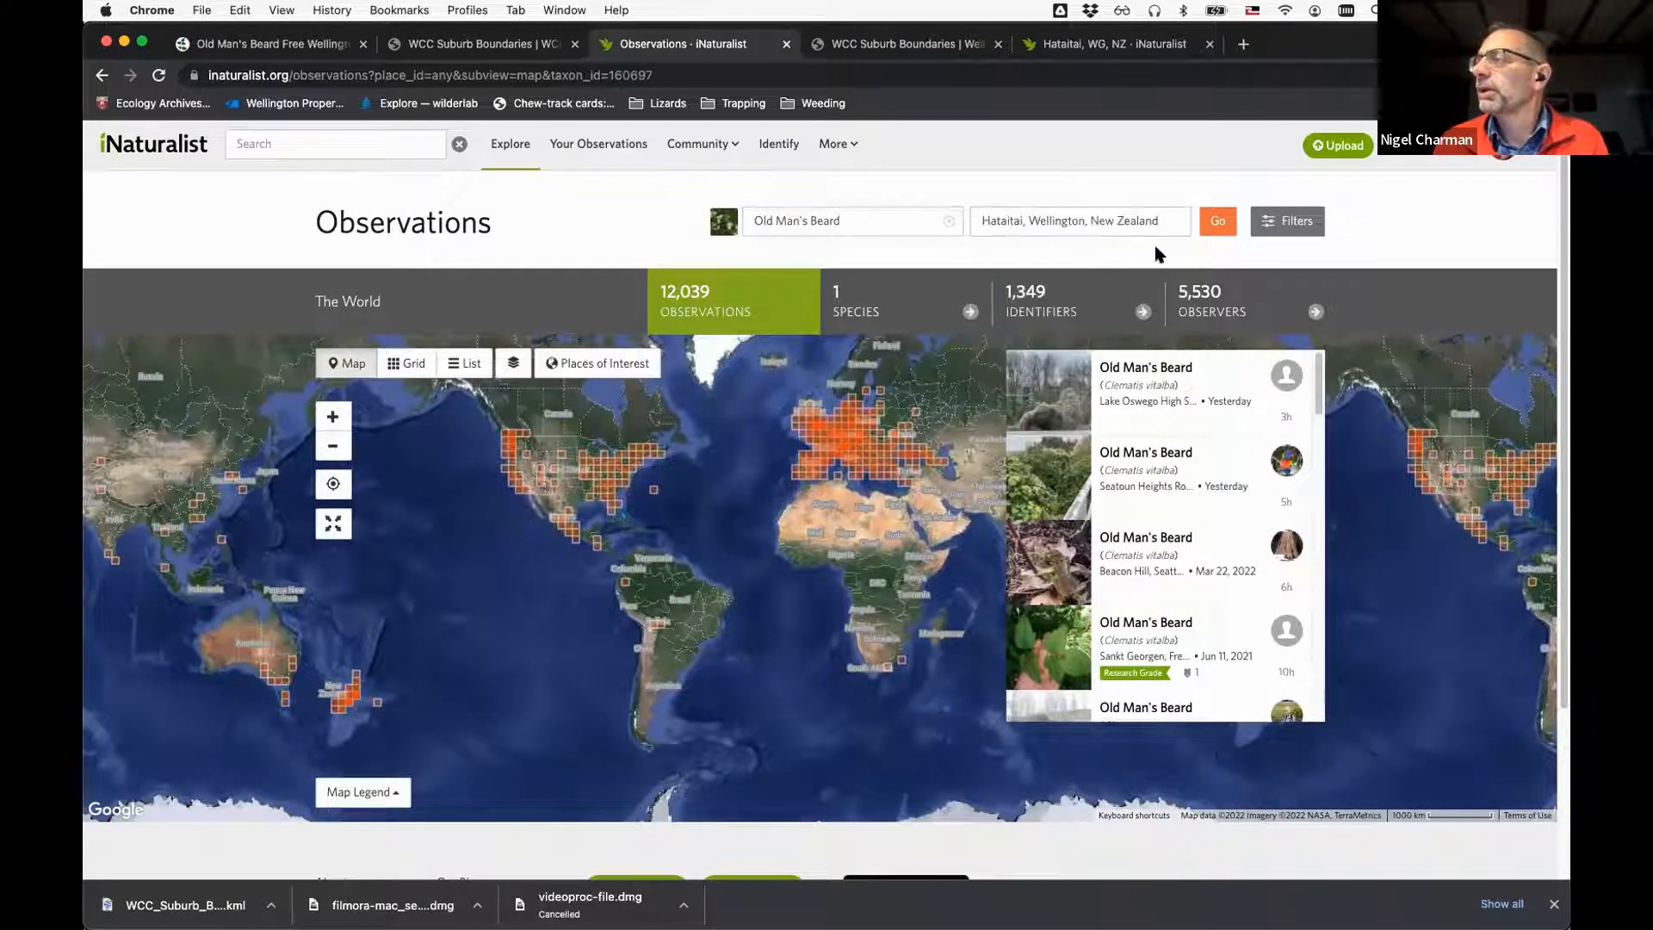
pyautogui.click(1229, 231)
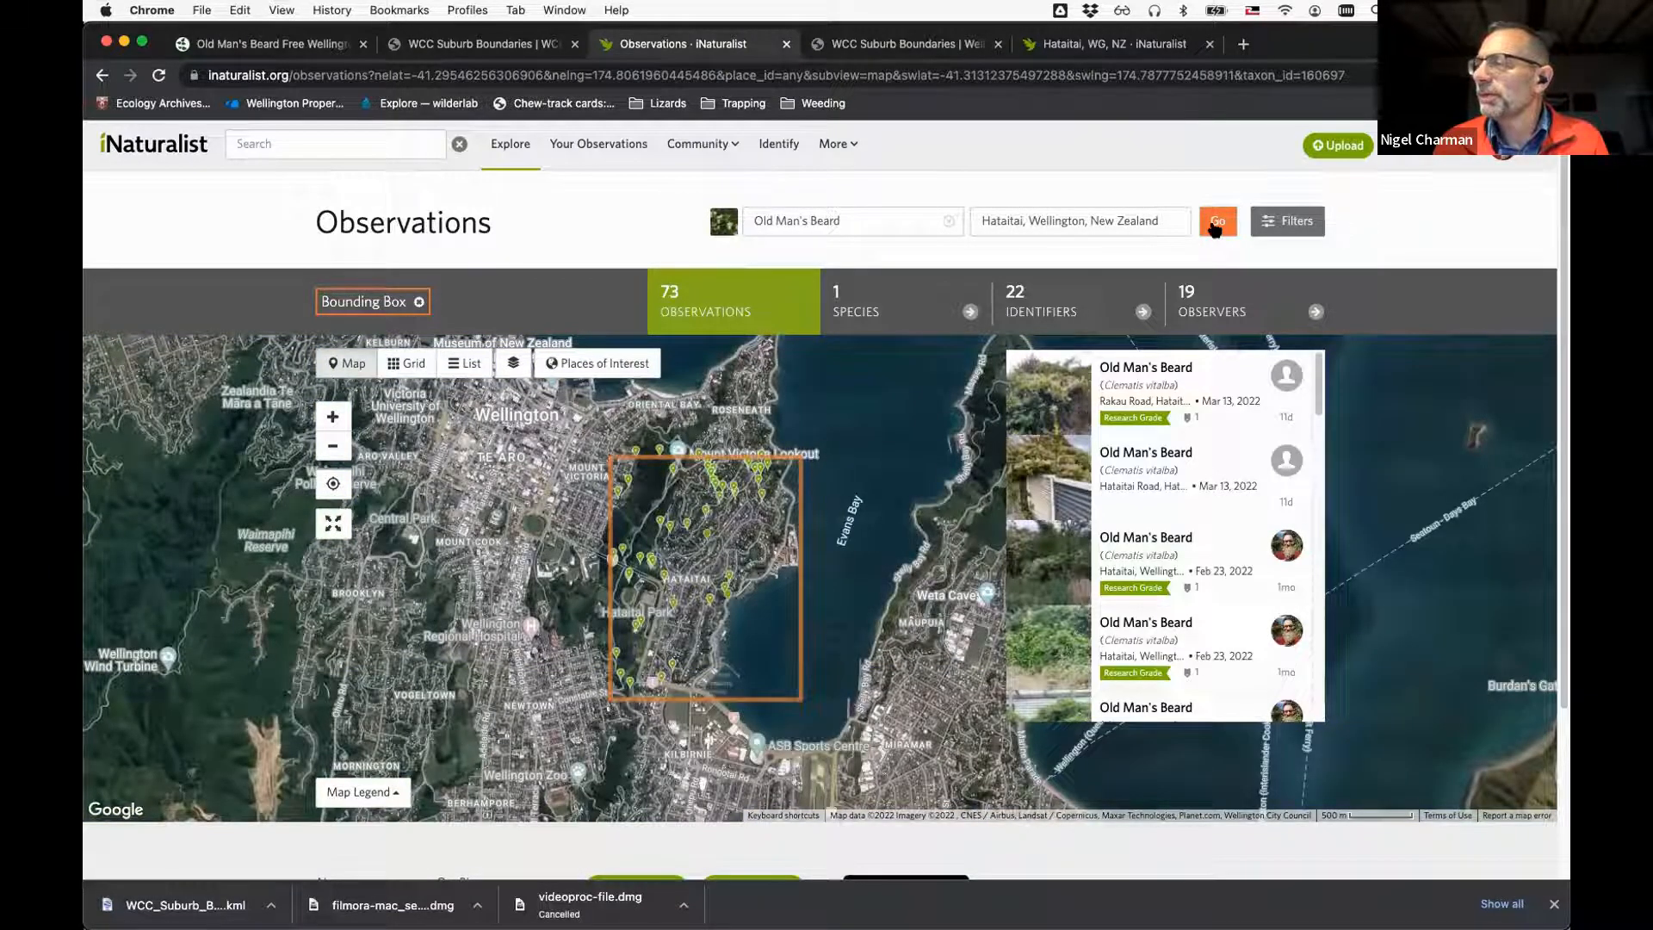
# Filter the observations by the place Hataitai, WG, NZ and update the search
pyautogui.click(1275, 226)
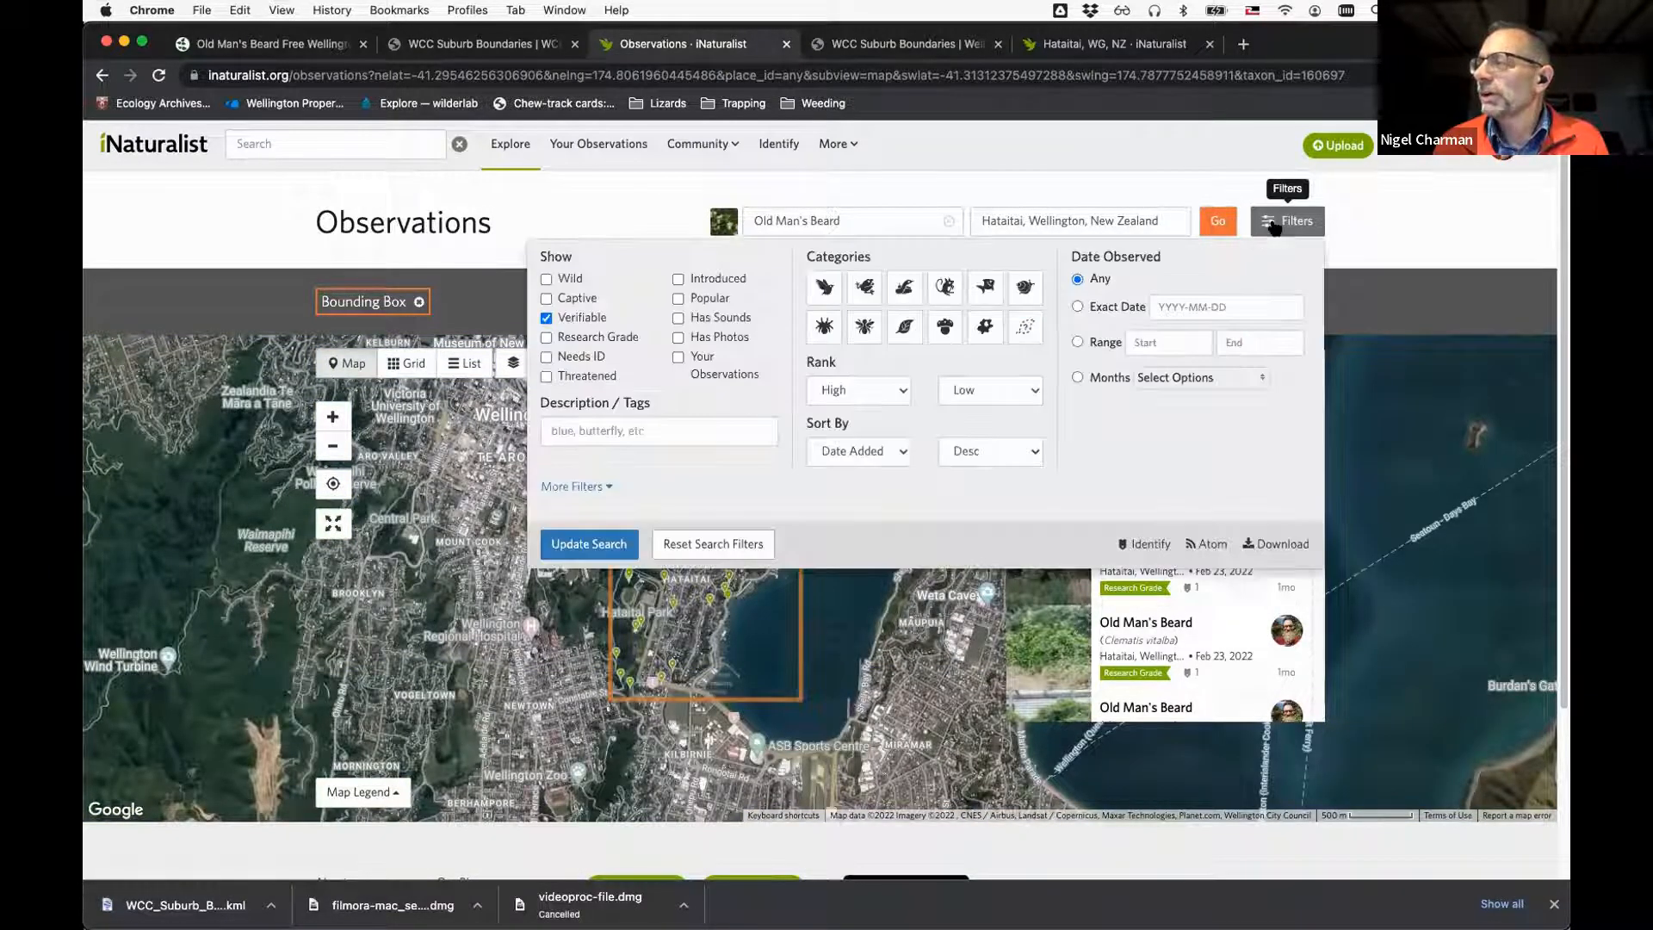
pyautogui.click(608, 487)
pyautogui.click(616, 675)
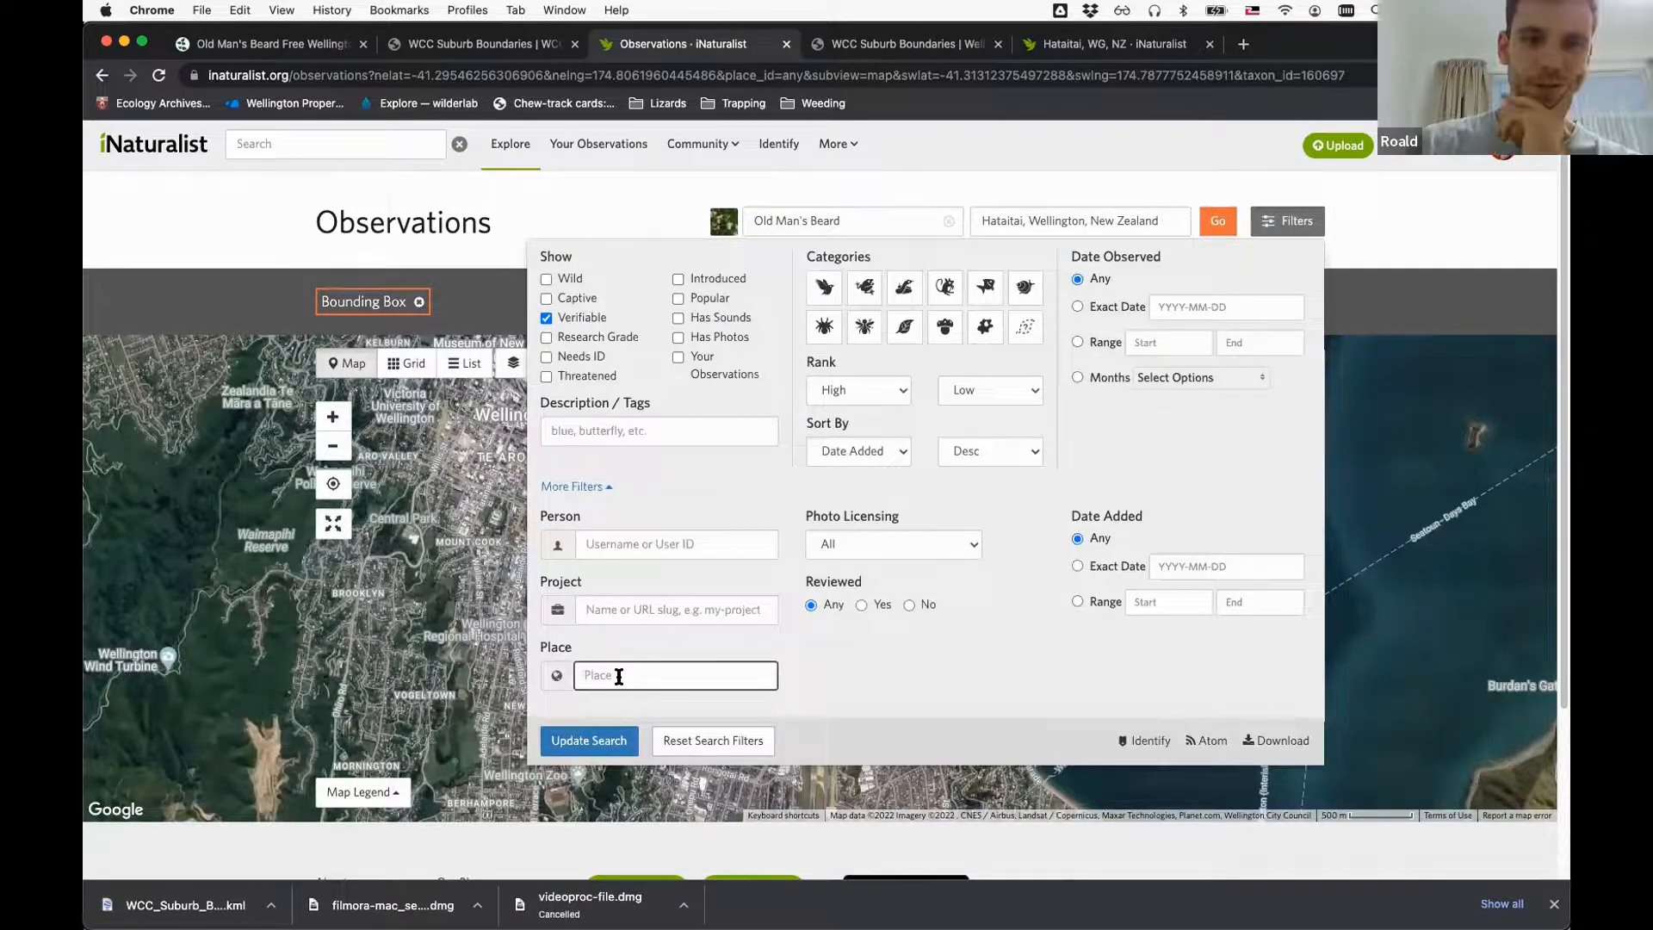
pyautogui.write('hatai')
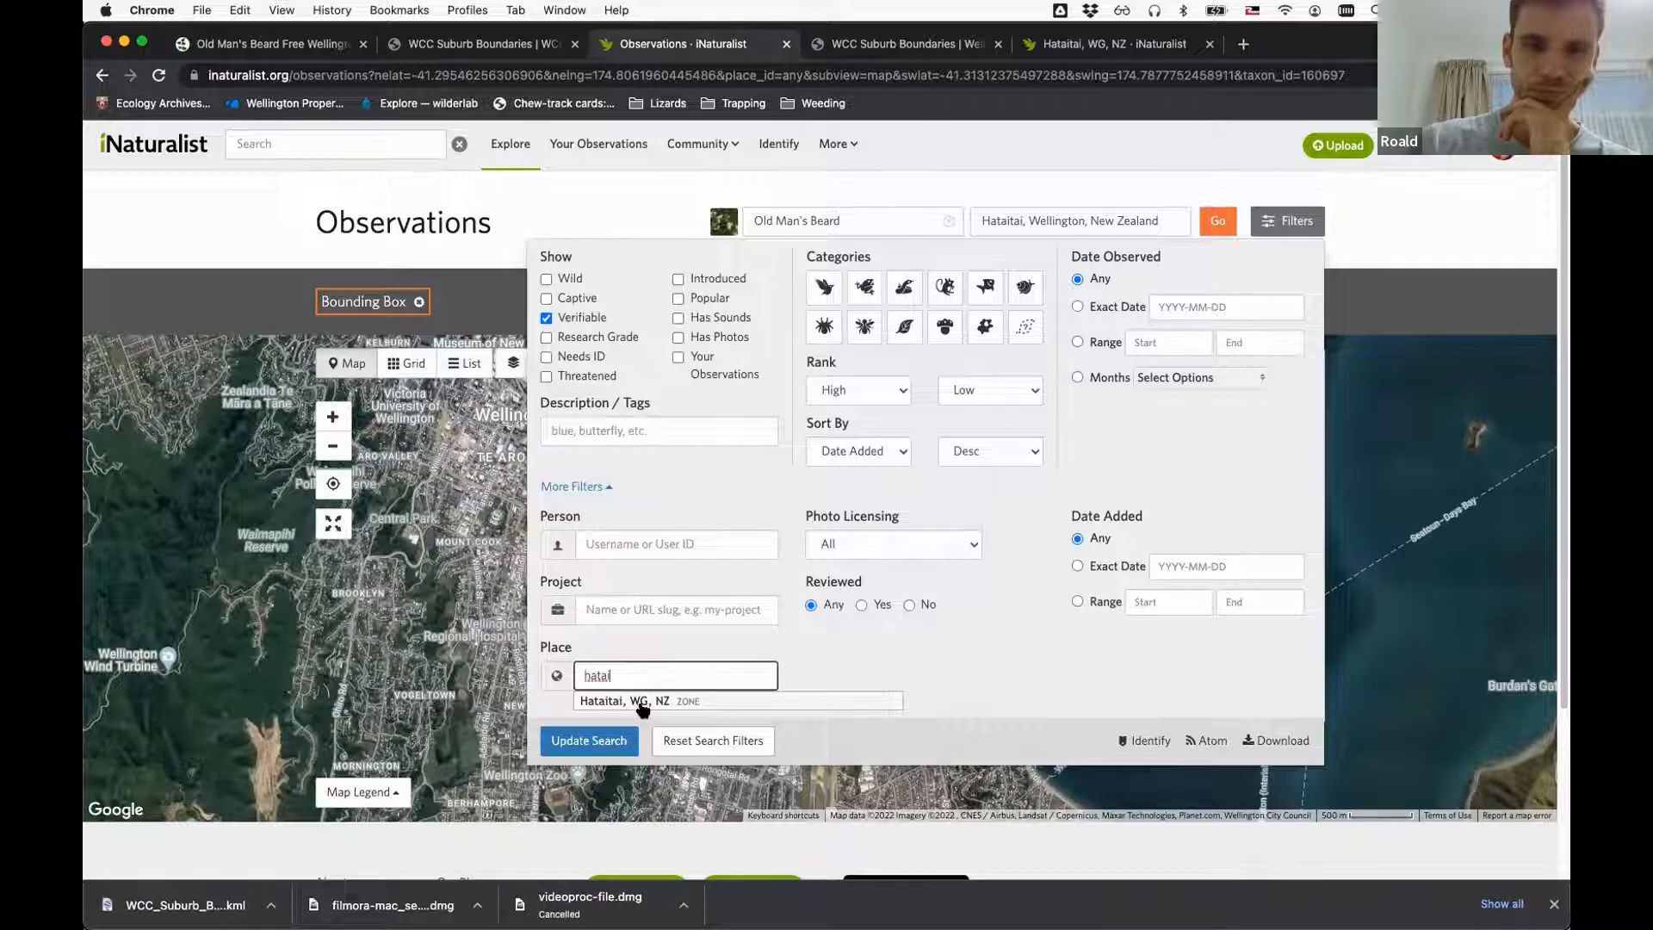
pyautogui.click(640, 701)
pyautogui.click(611, 743)
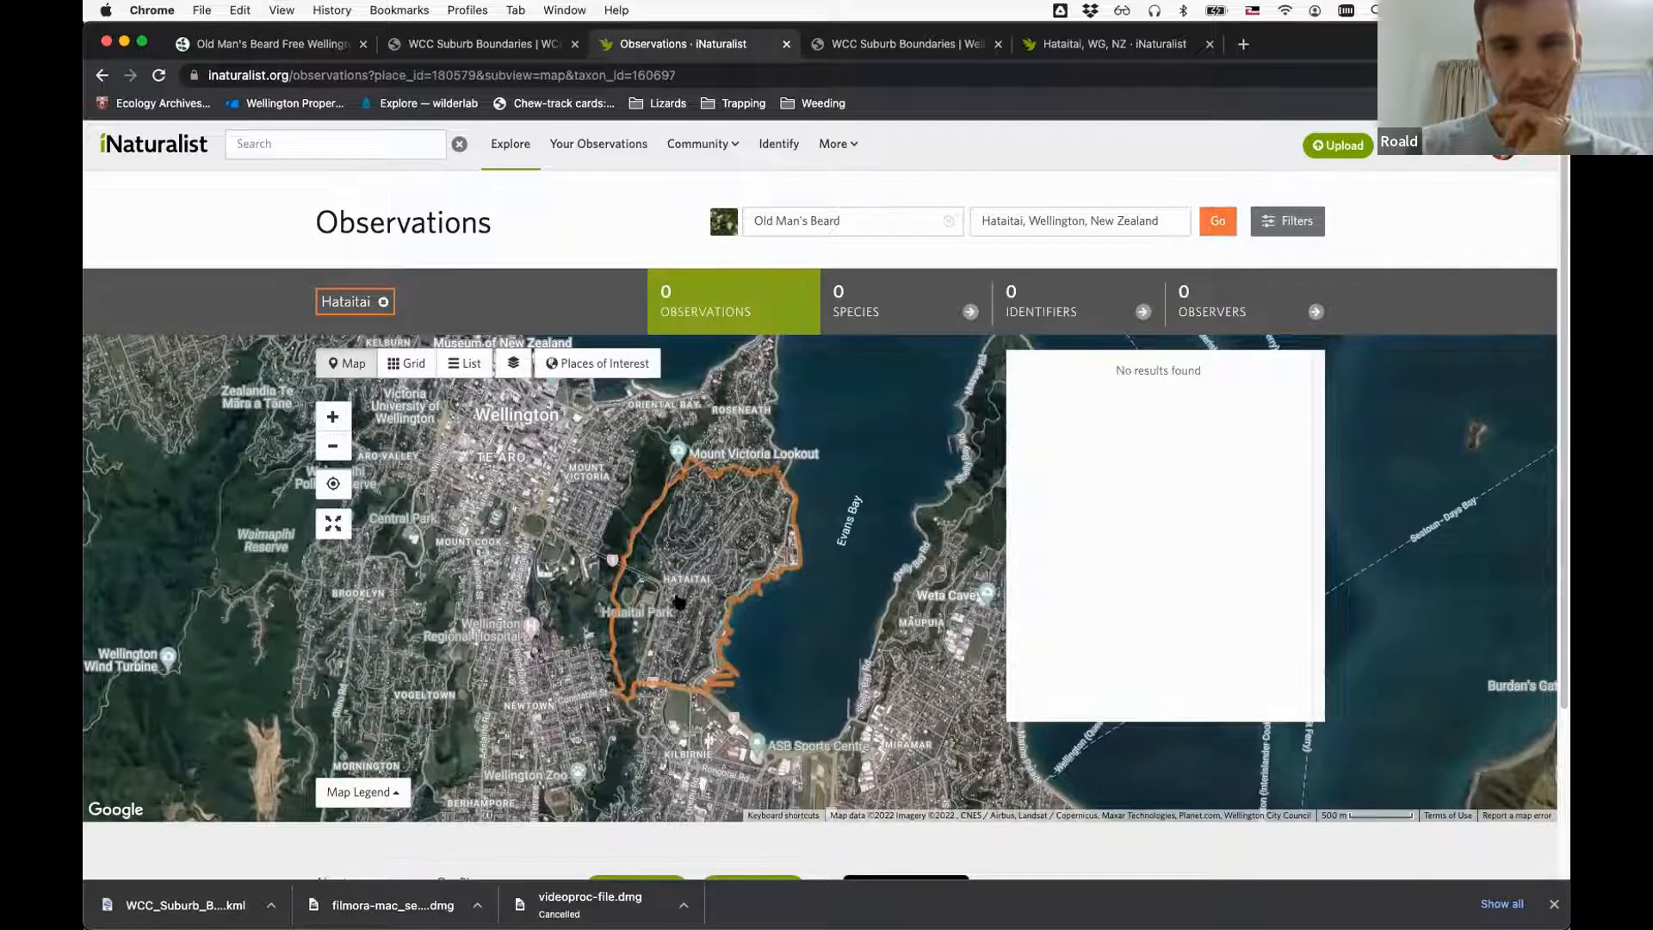
# Clear the location text from the observation search and rerun it with only the Hataitai place filter
pyautogui.click(1162, 220)
pyautogui.press('super+a')
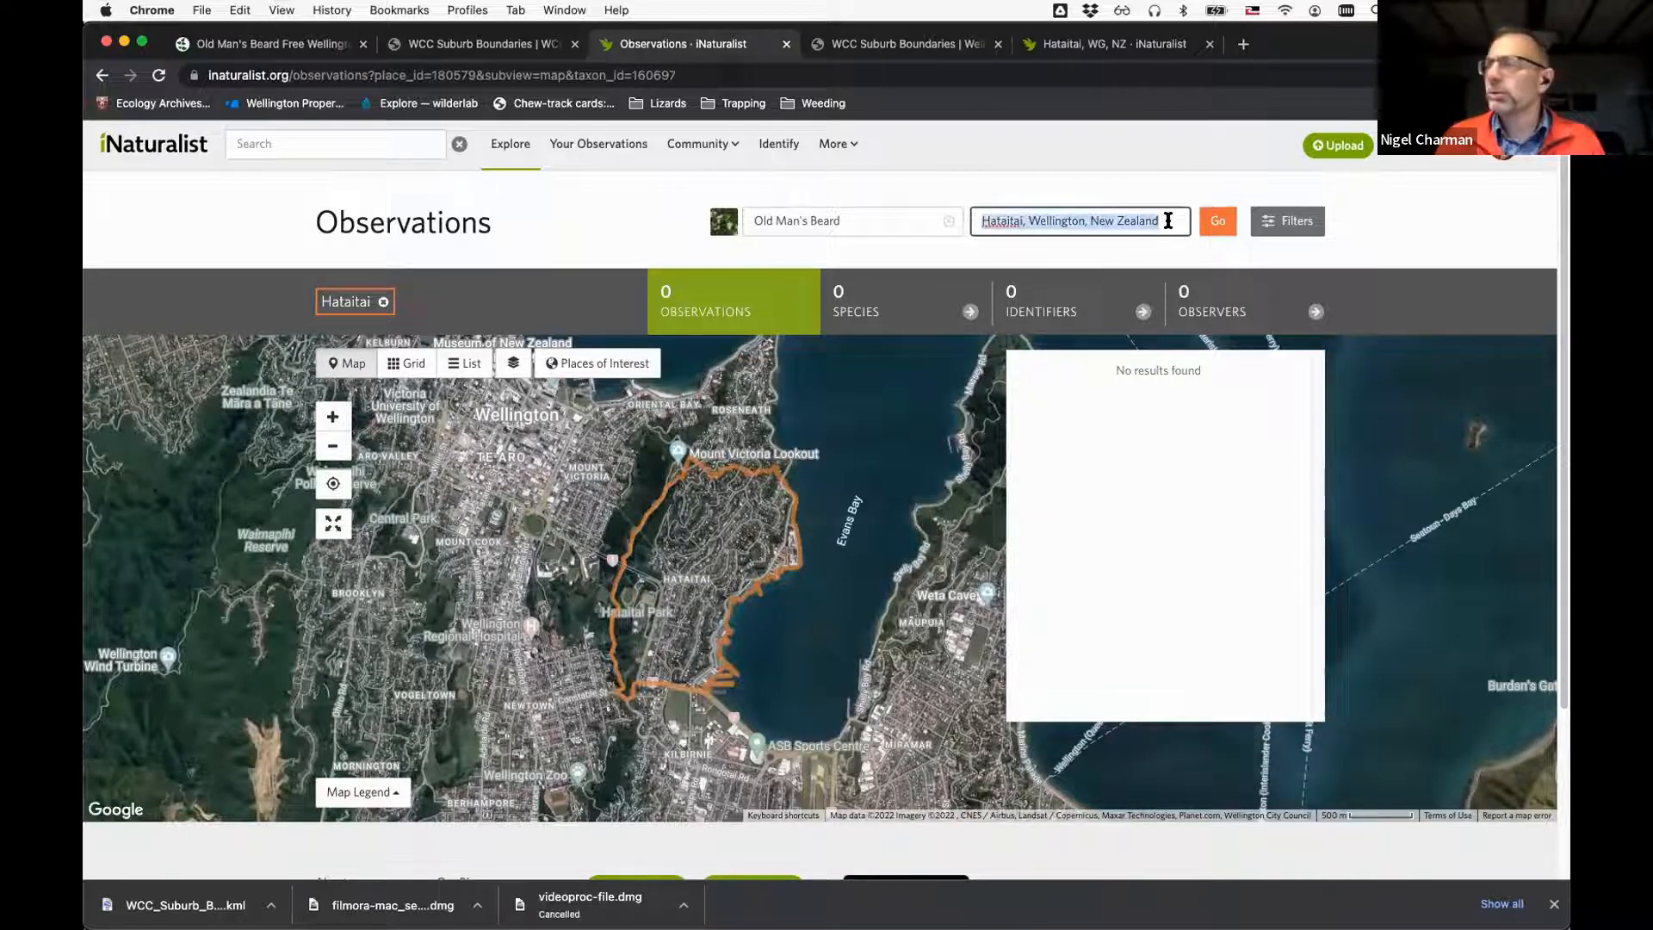
pyautogui.press('BackSpace')
pyautogui.click(1221, 223)
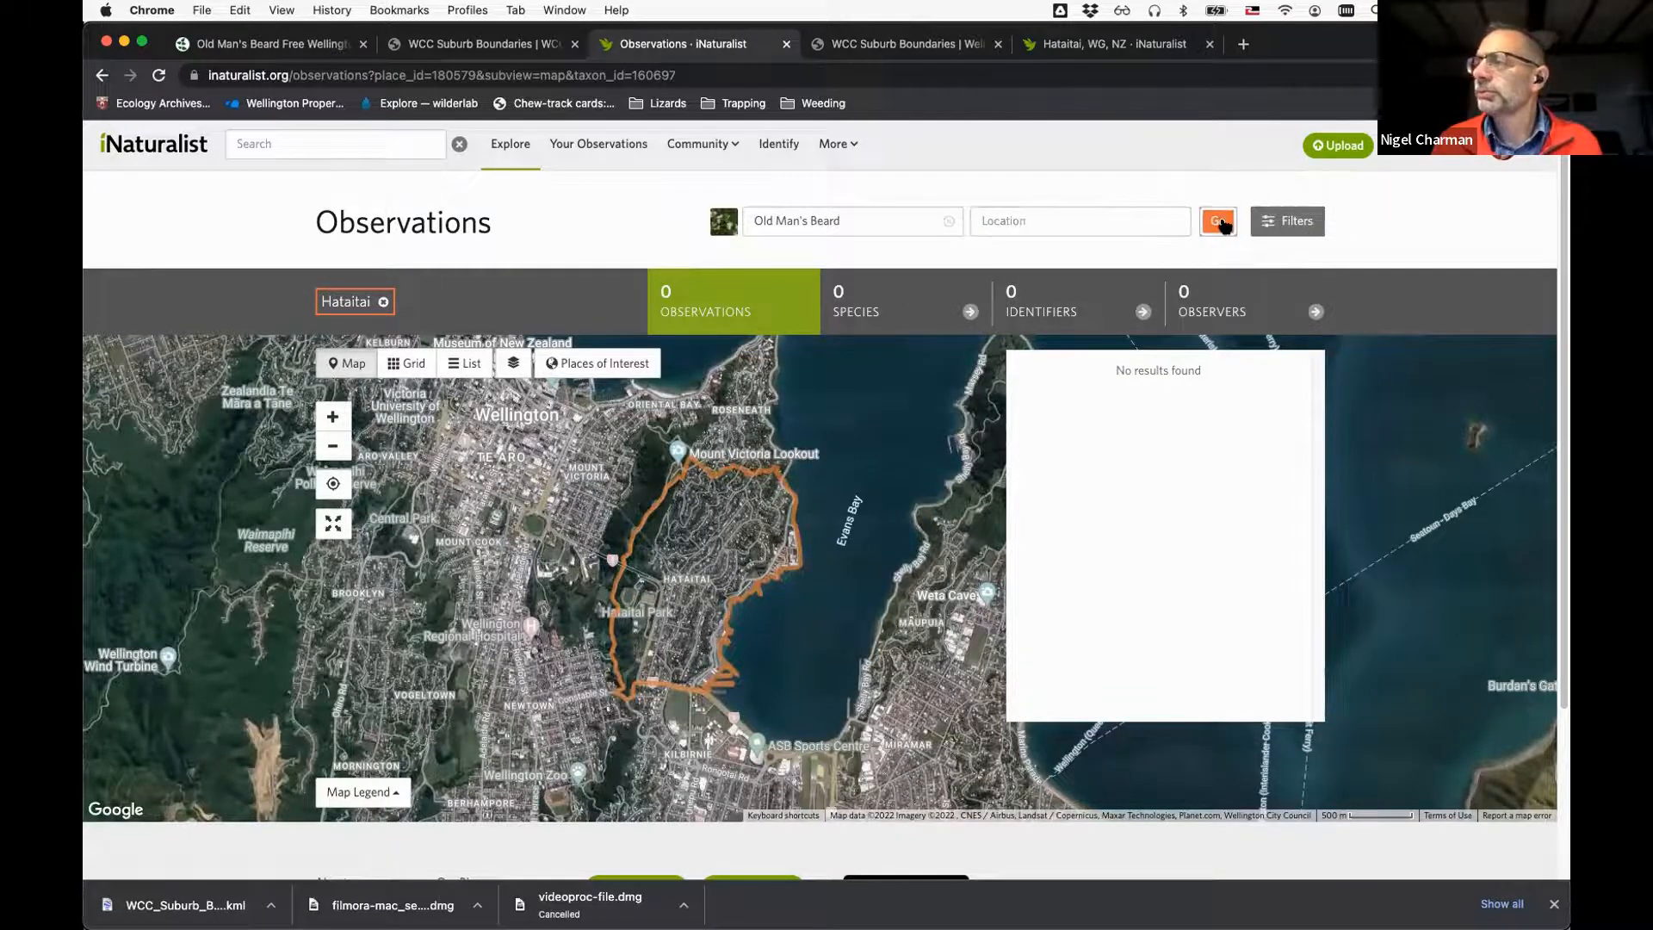
# Remove the Verifiable restriction from the observation filters and update the search
pyautogui.click(1282, 223)
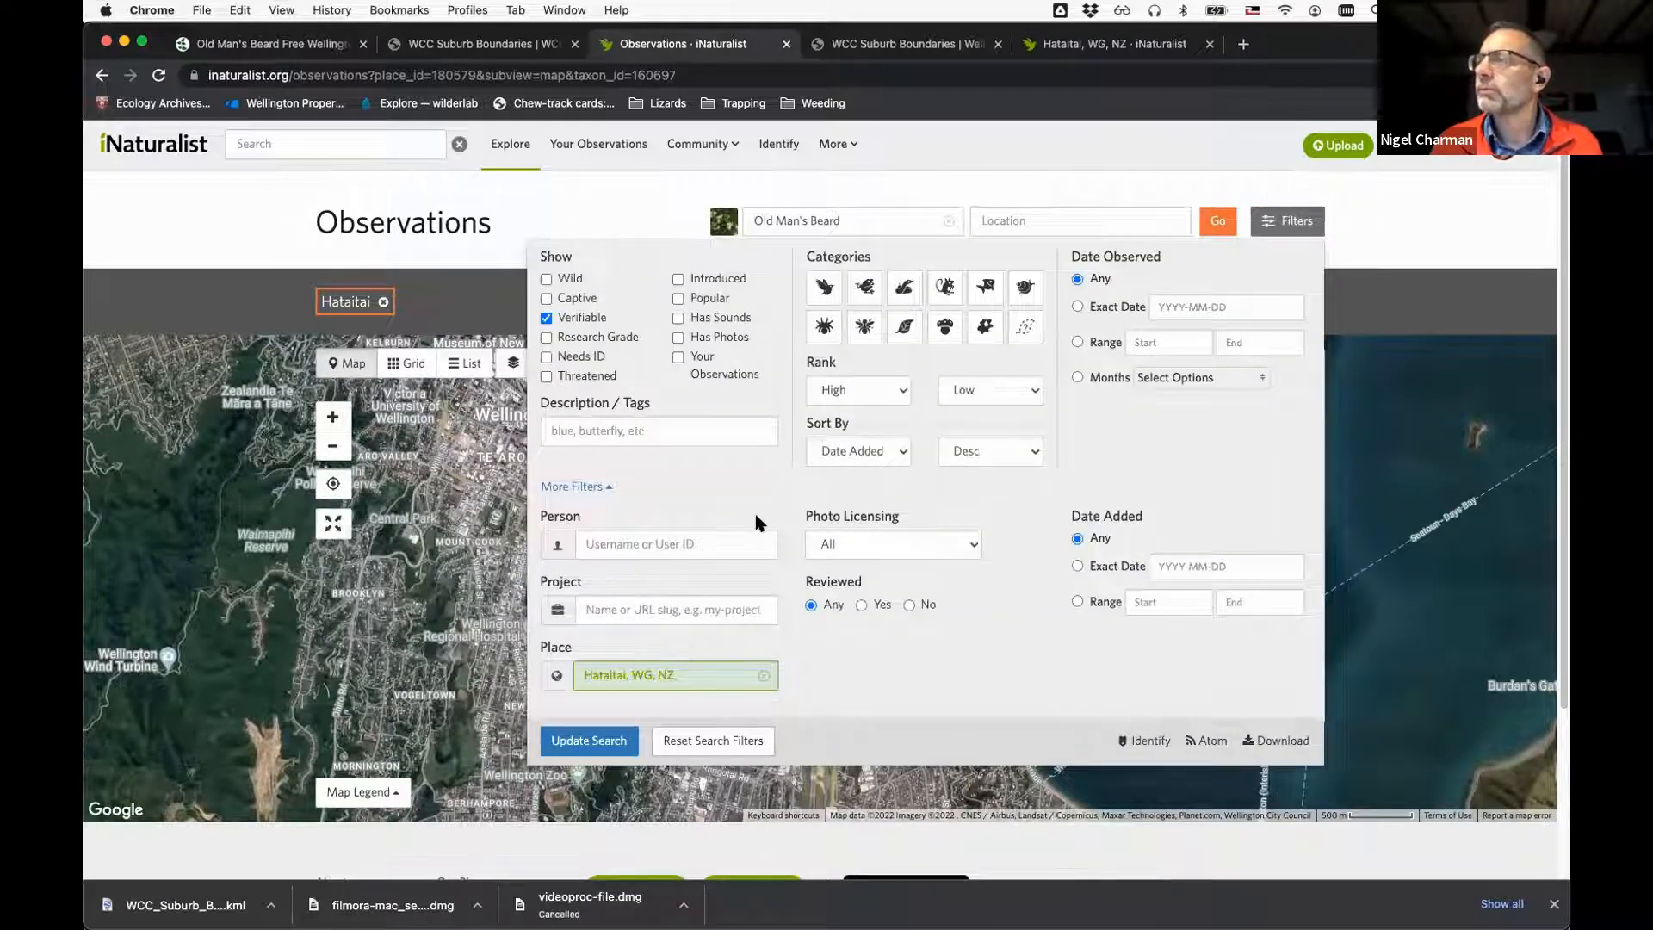
pyautogui.click(548, 317)
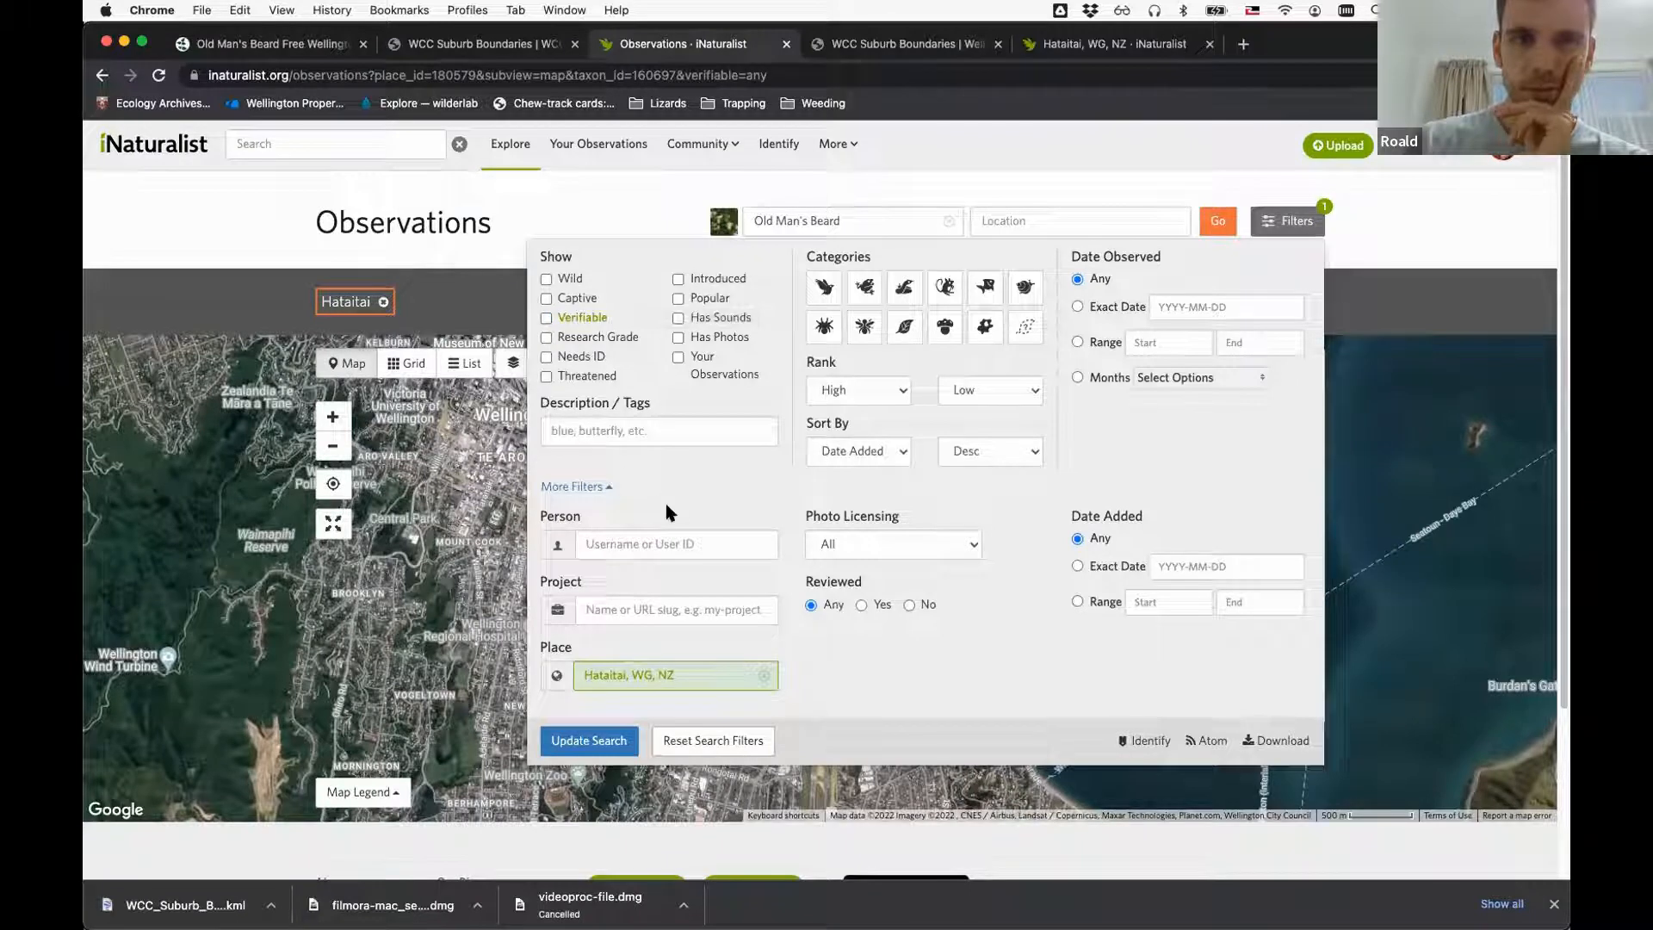
pyautogui.click(586, 746)
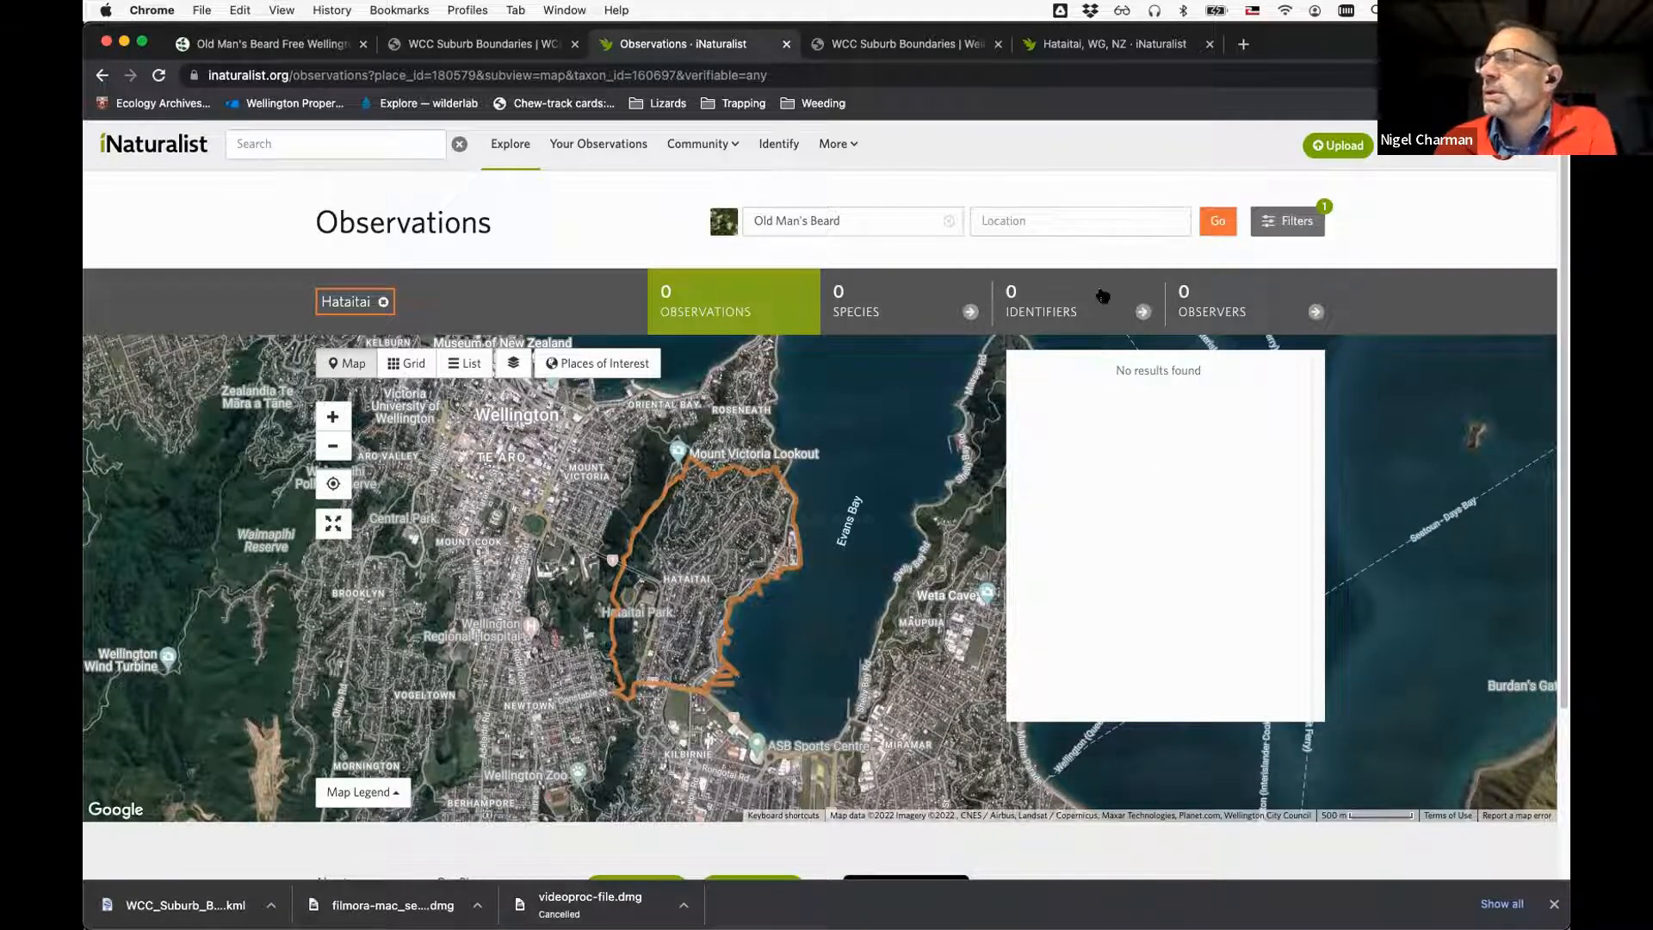
# Look through the community projects page and switch to your own observations
pyautogui.click(858, 149)
pyautogui.click(858, 148)
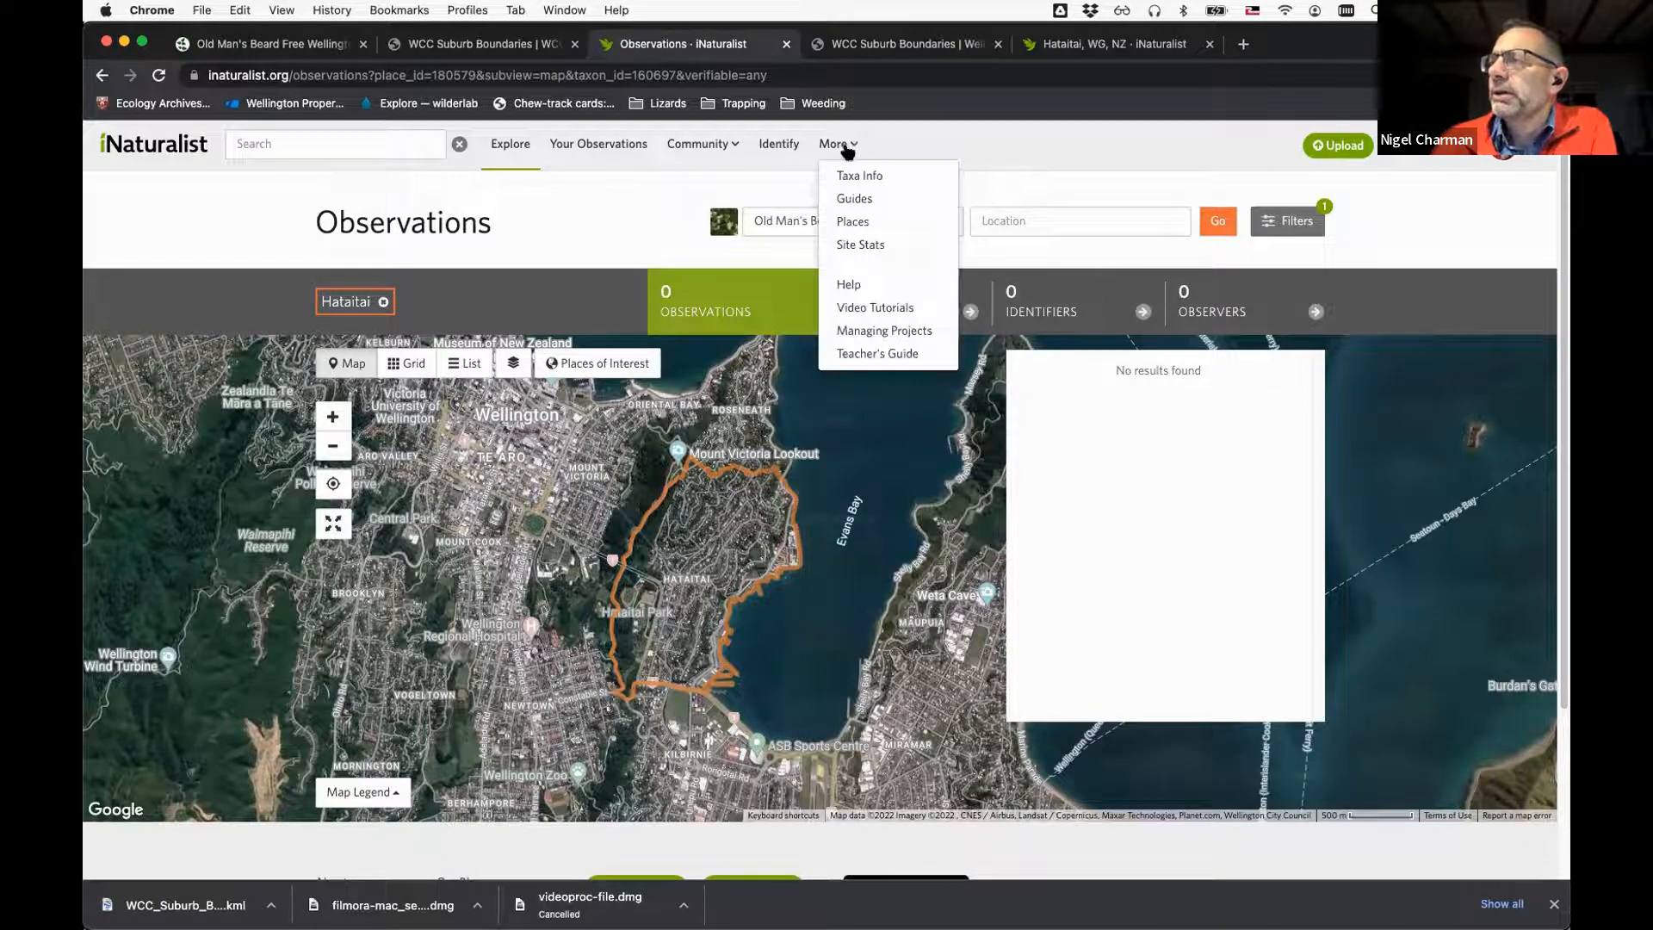
pyautogui.moveTo(728, 151)
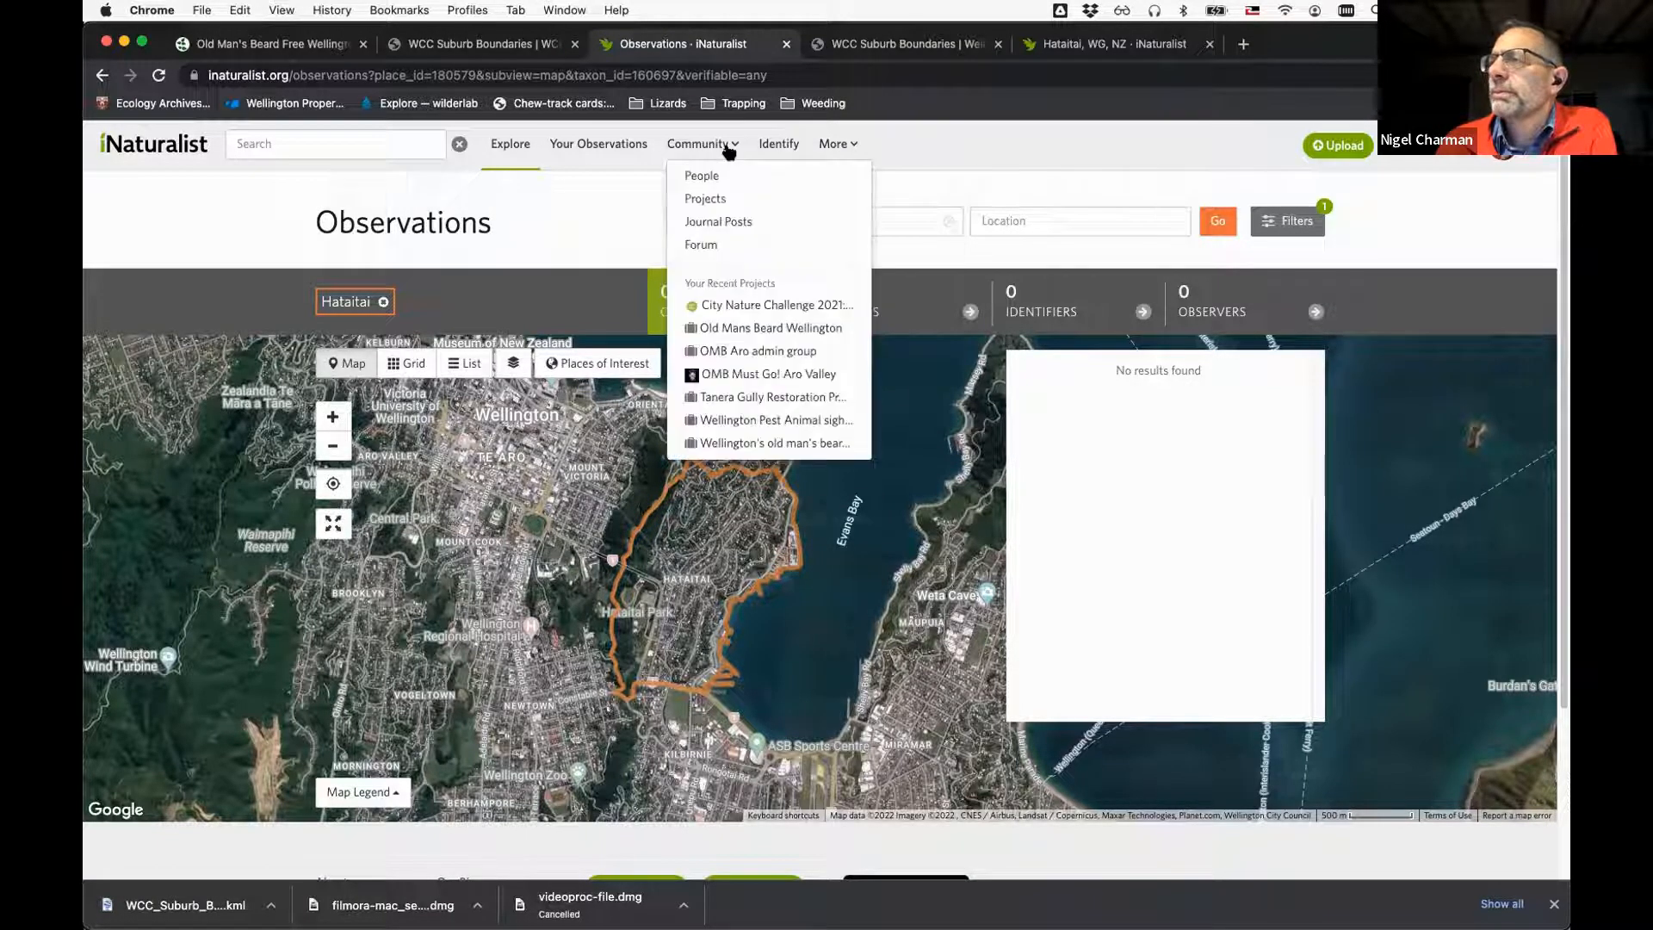
pyautogui.click(721, 198)
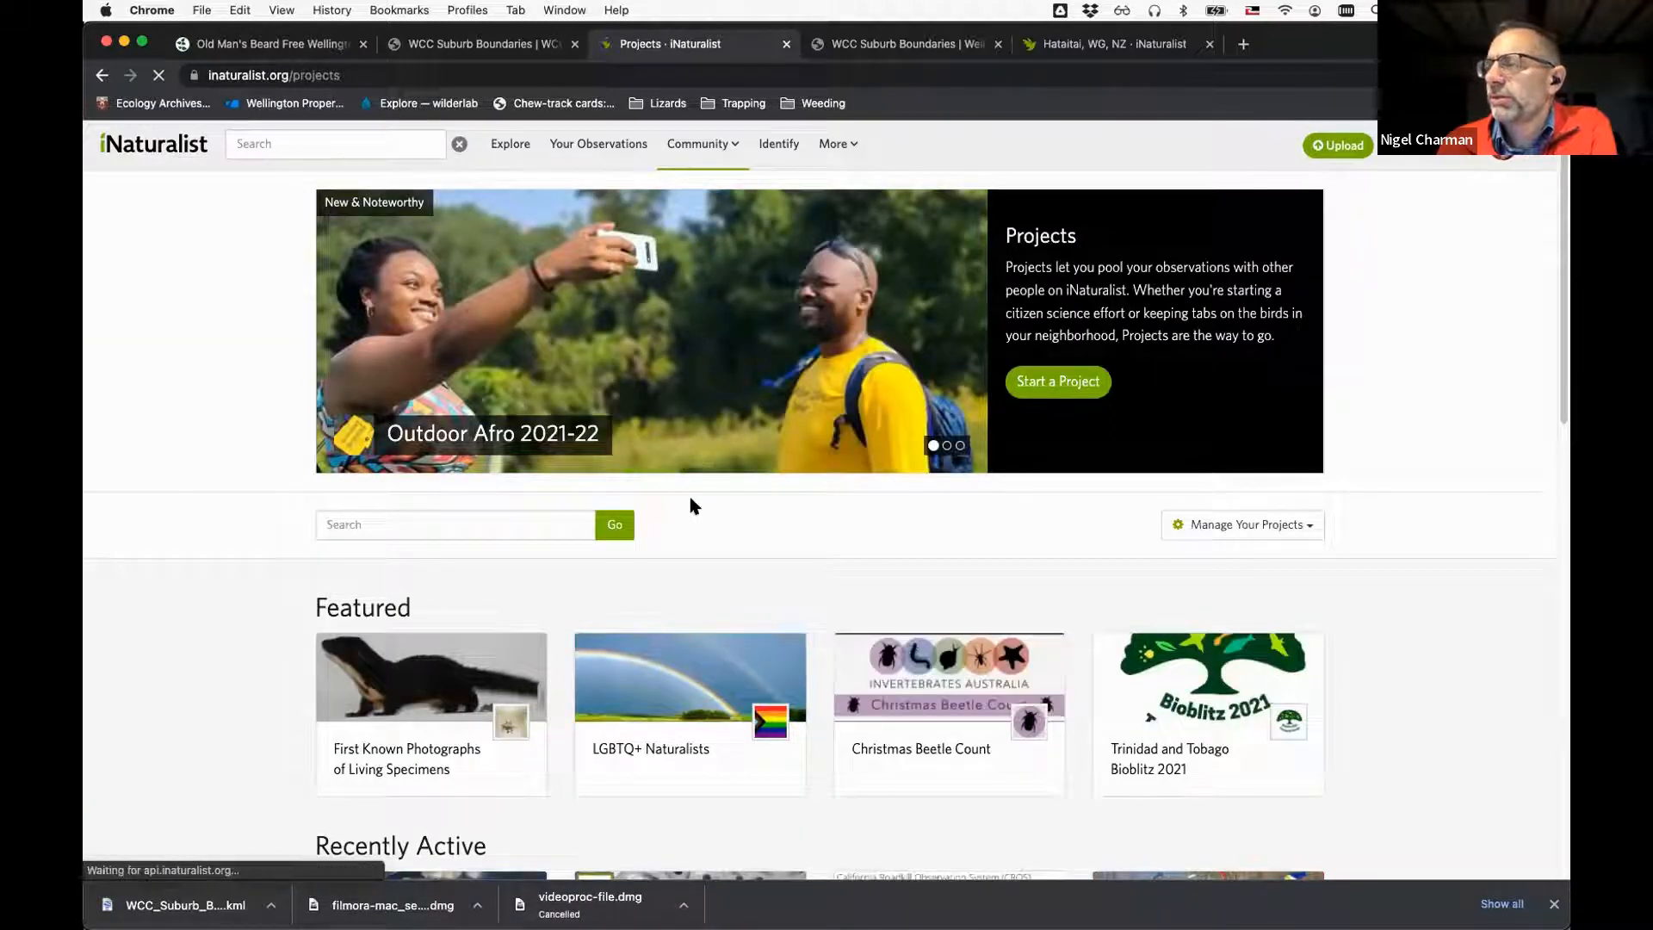
pyautogui.moveTo(732, 153)
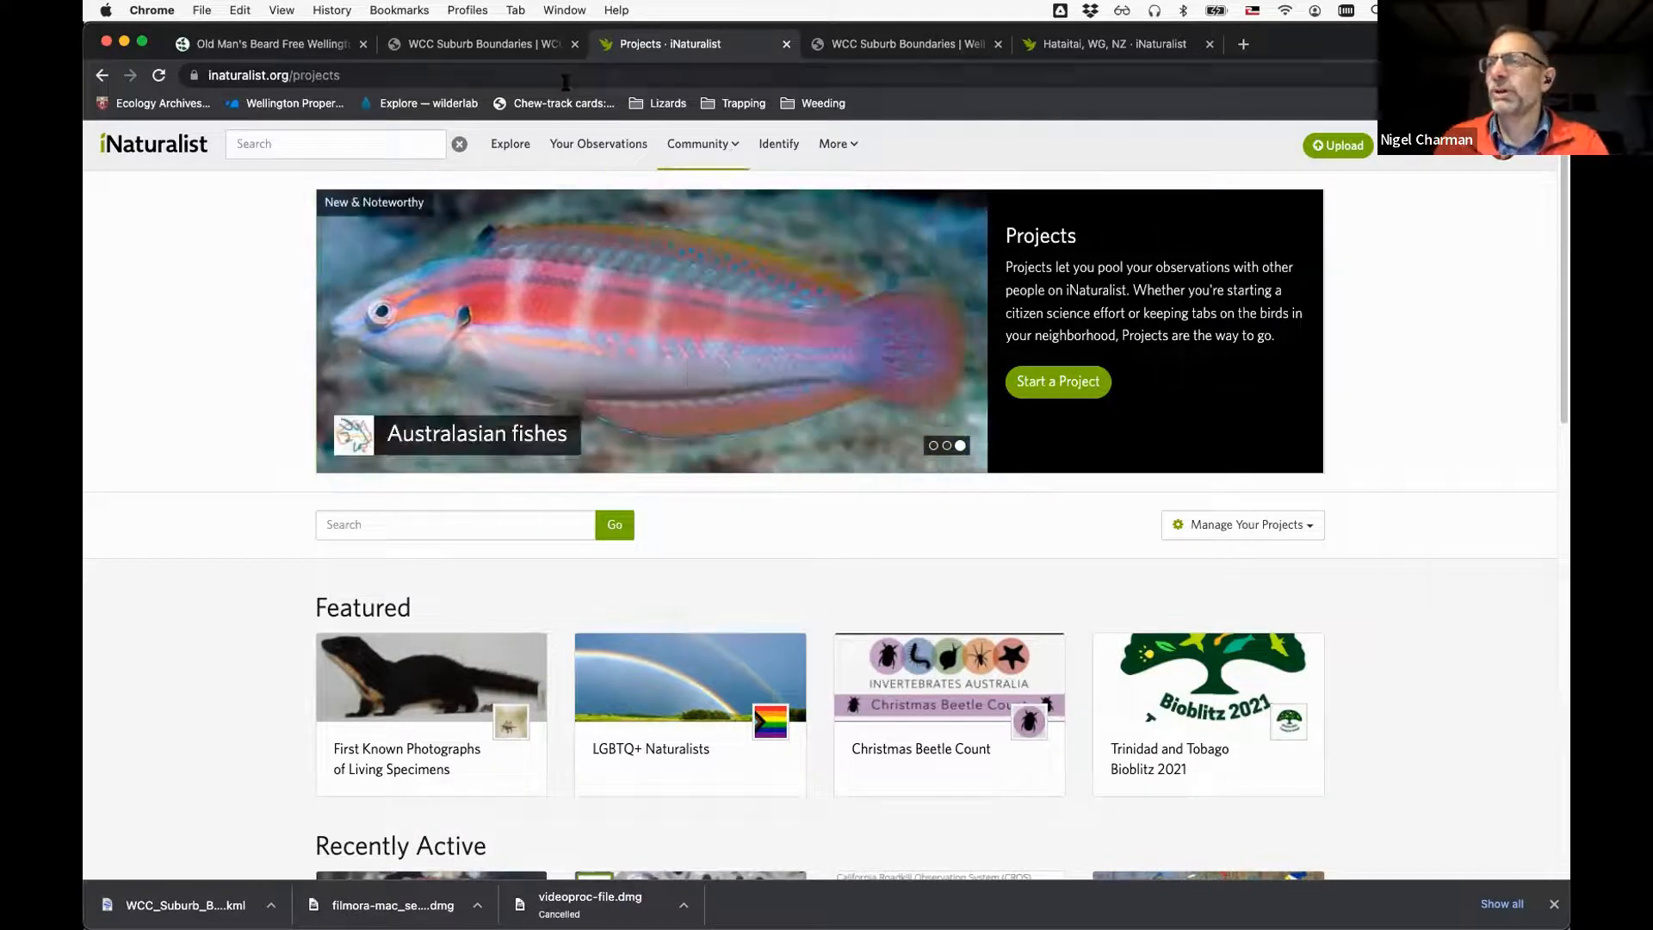
pyautogui.click(575, 146)
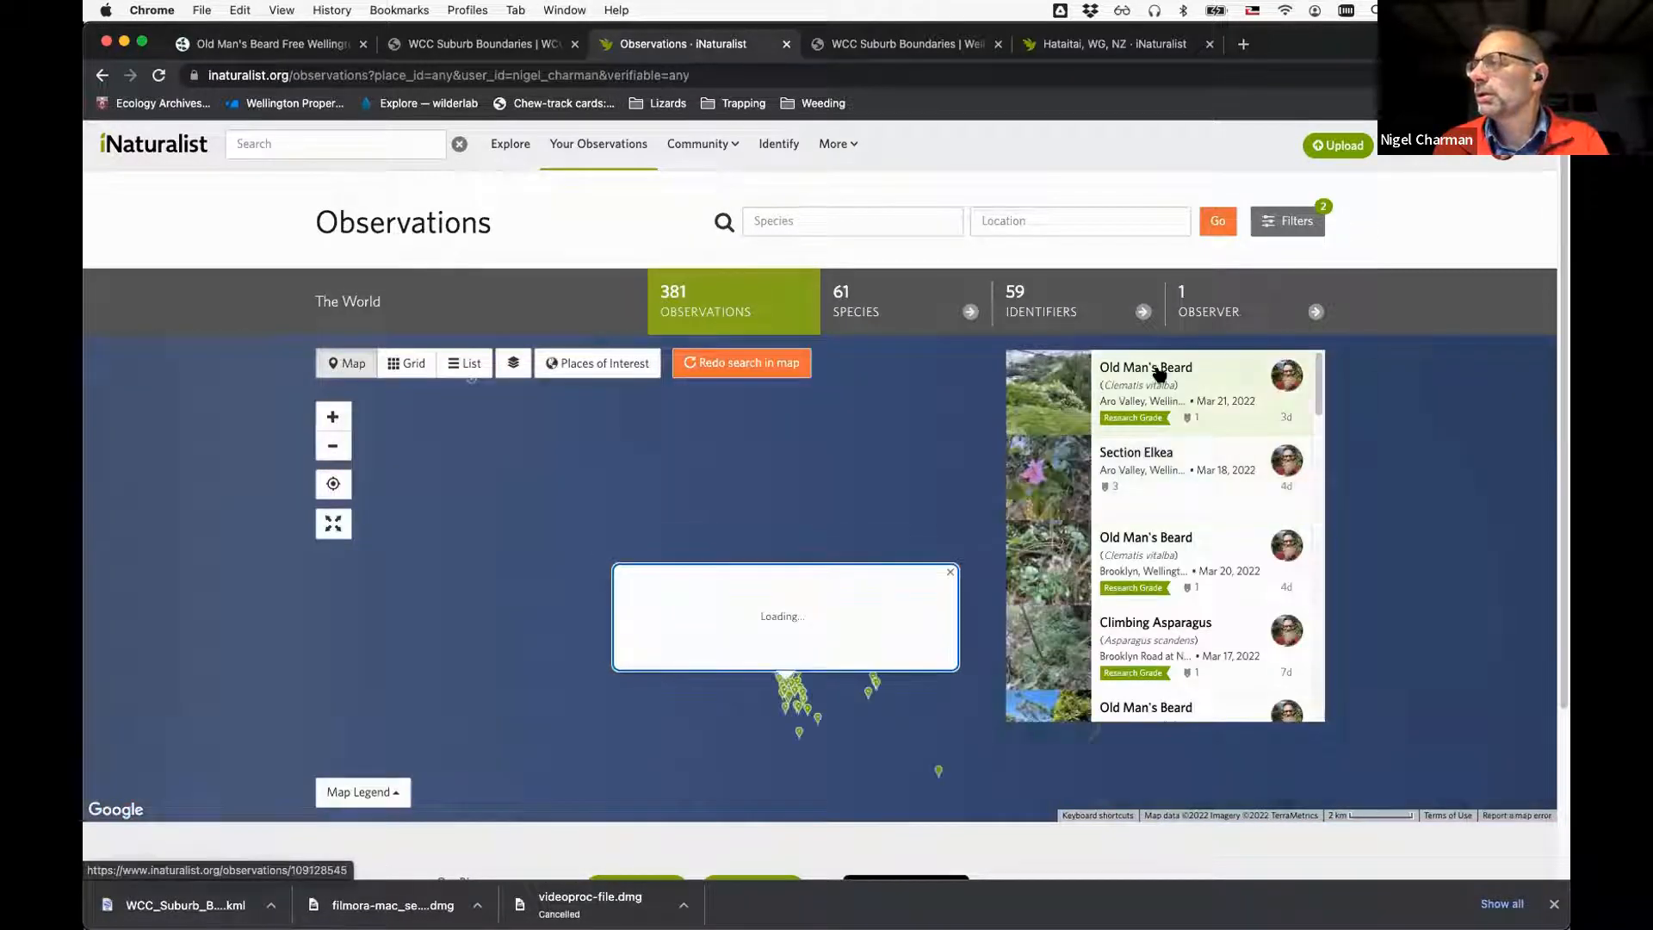
# Open the newest Old Man's Beard observation and expand the observation fields of its Wellington's old man's beard sightings project
pyautogui.click(1154, 369)
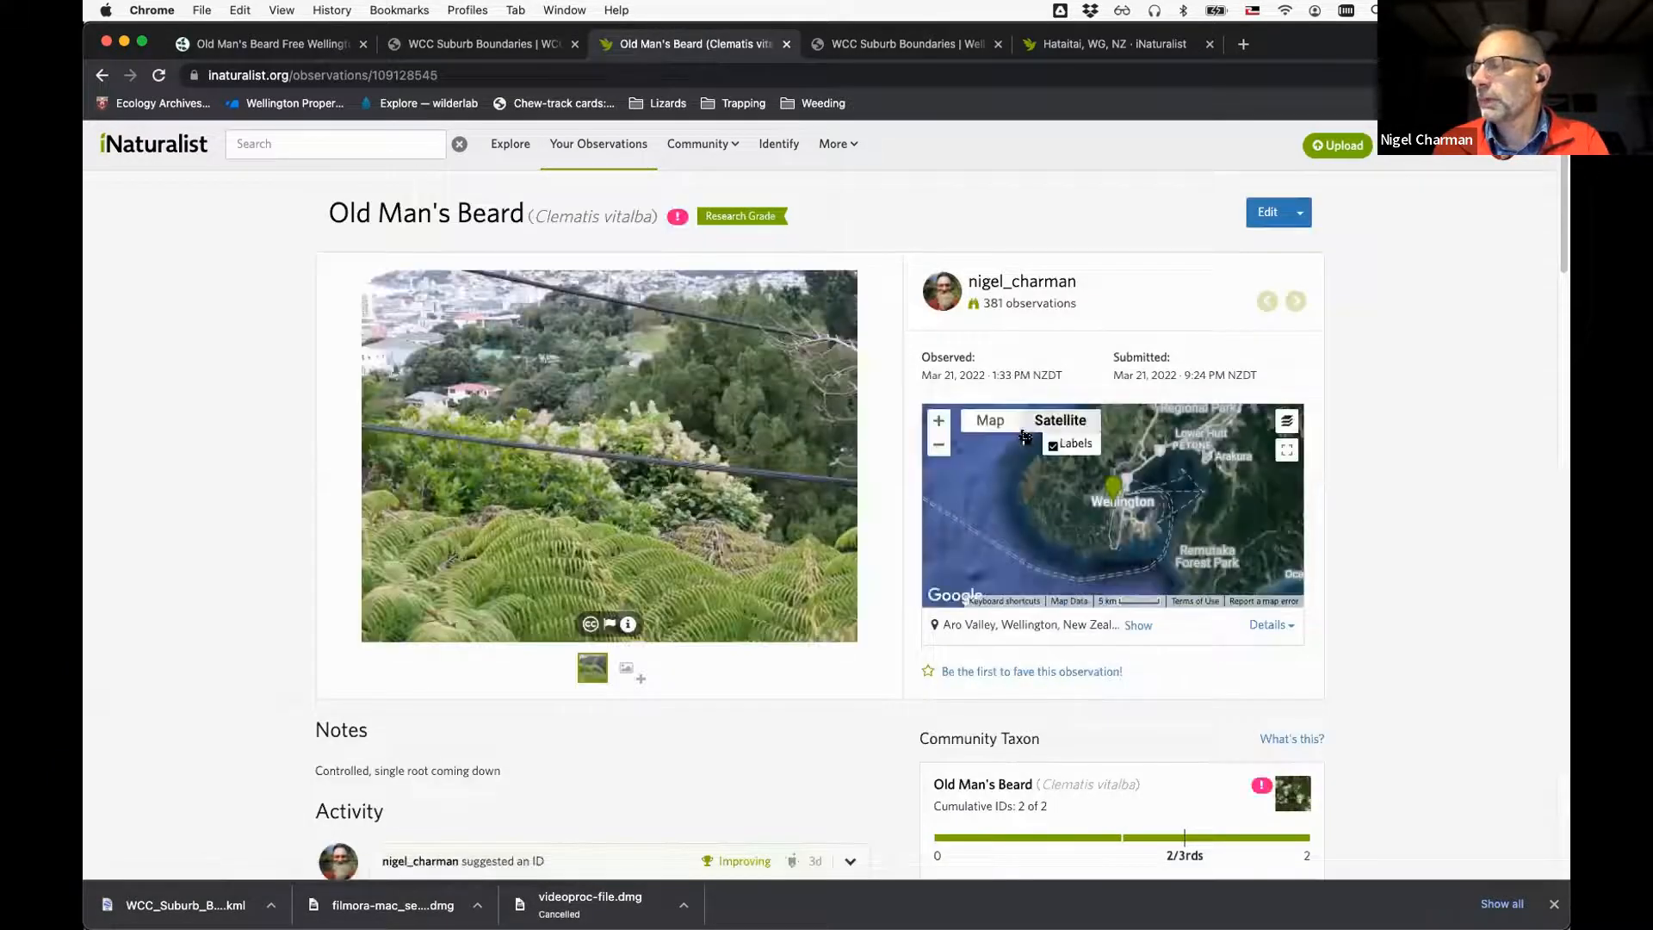
pyautogui.scroll(-1, 1024, 435)
pyautogui.scroll(-2, 1024, 430)
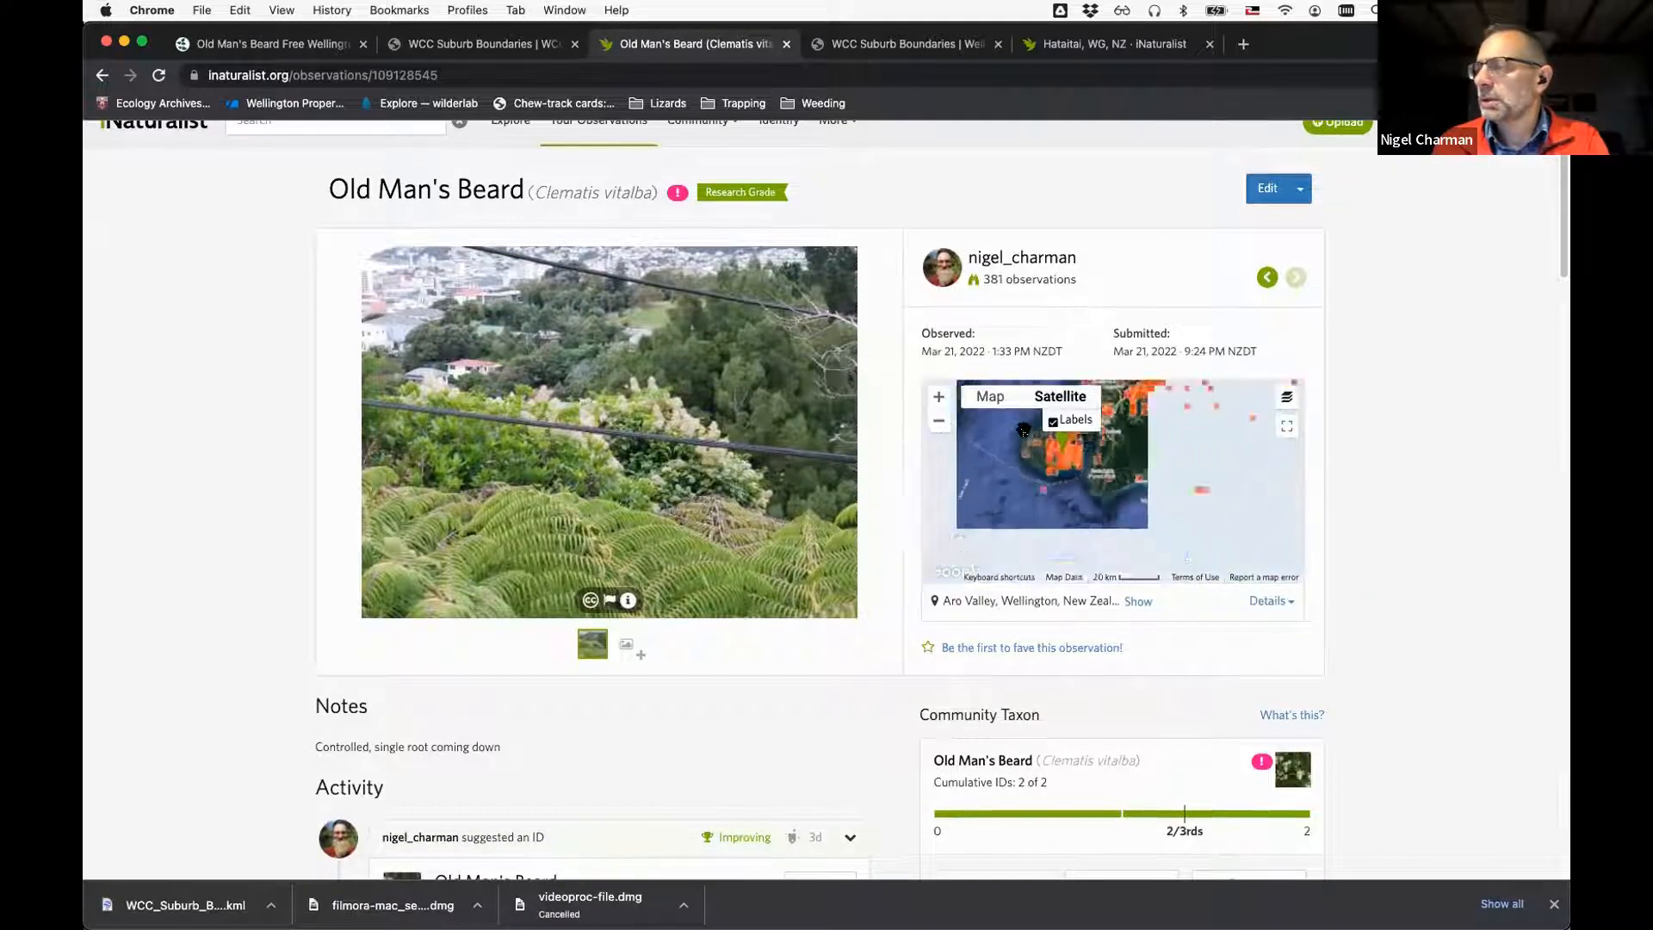
pyautogui.scroll(-3, 1424, 553)
pyautogui.scroll(-8, 1424, 553)
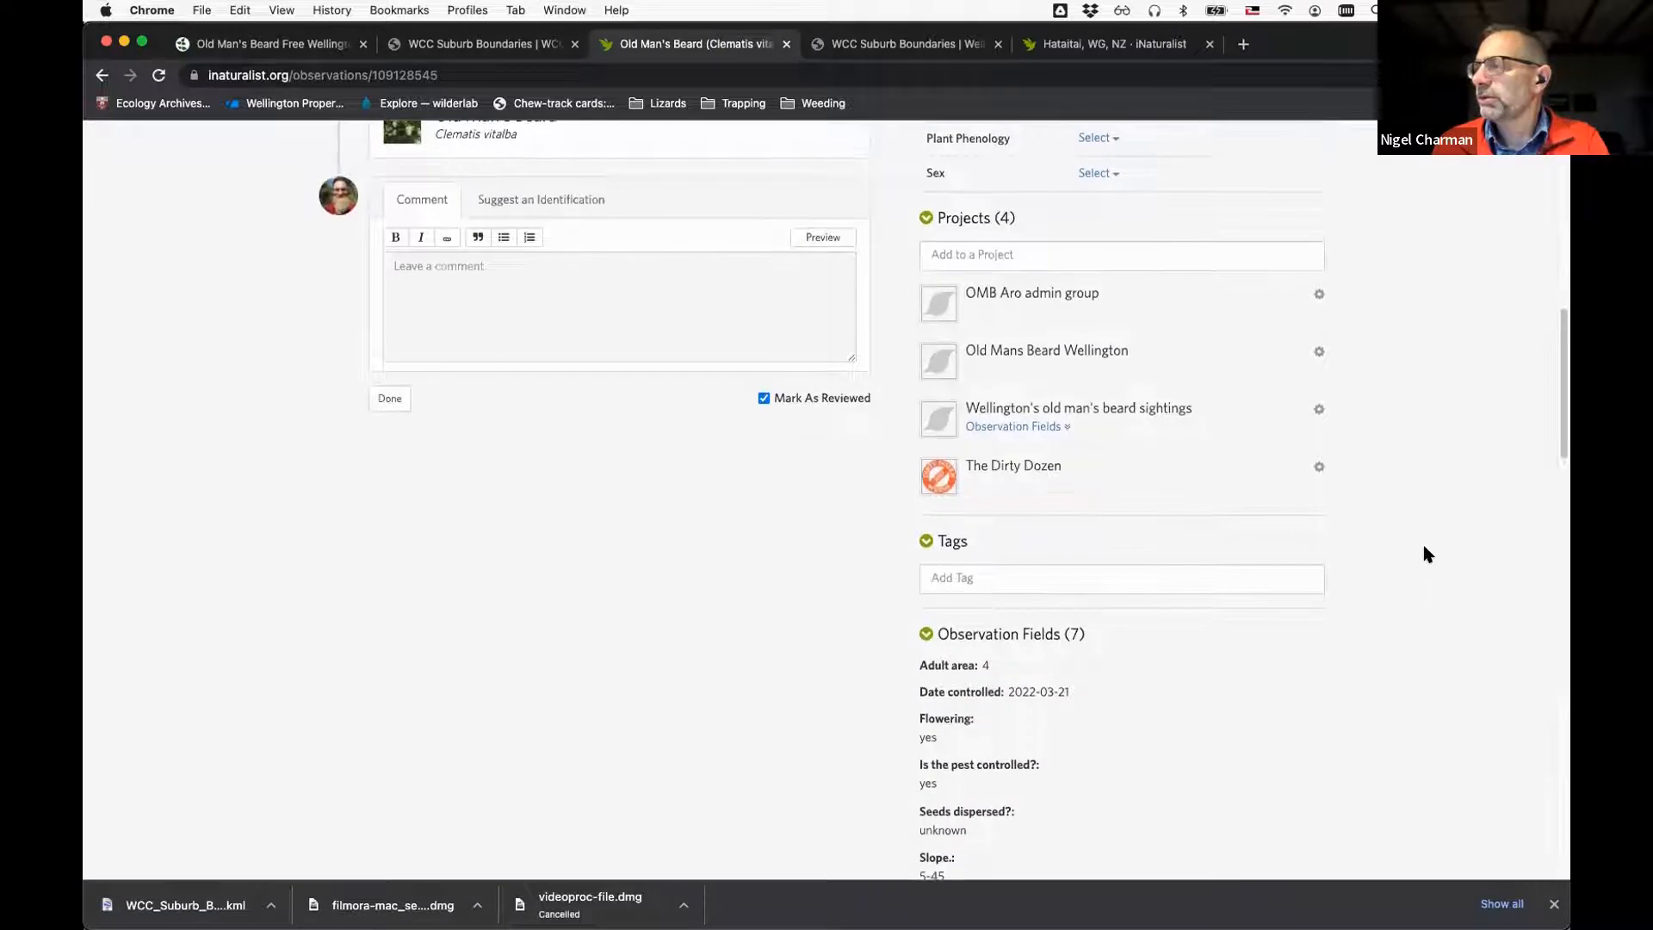
pyautogui.scroll(-1, 1424, 554)
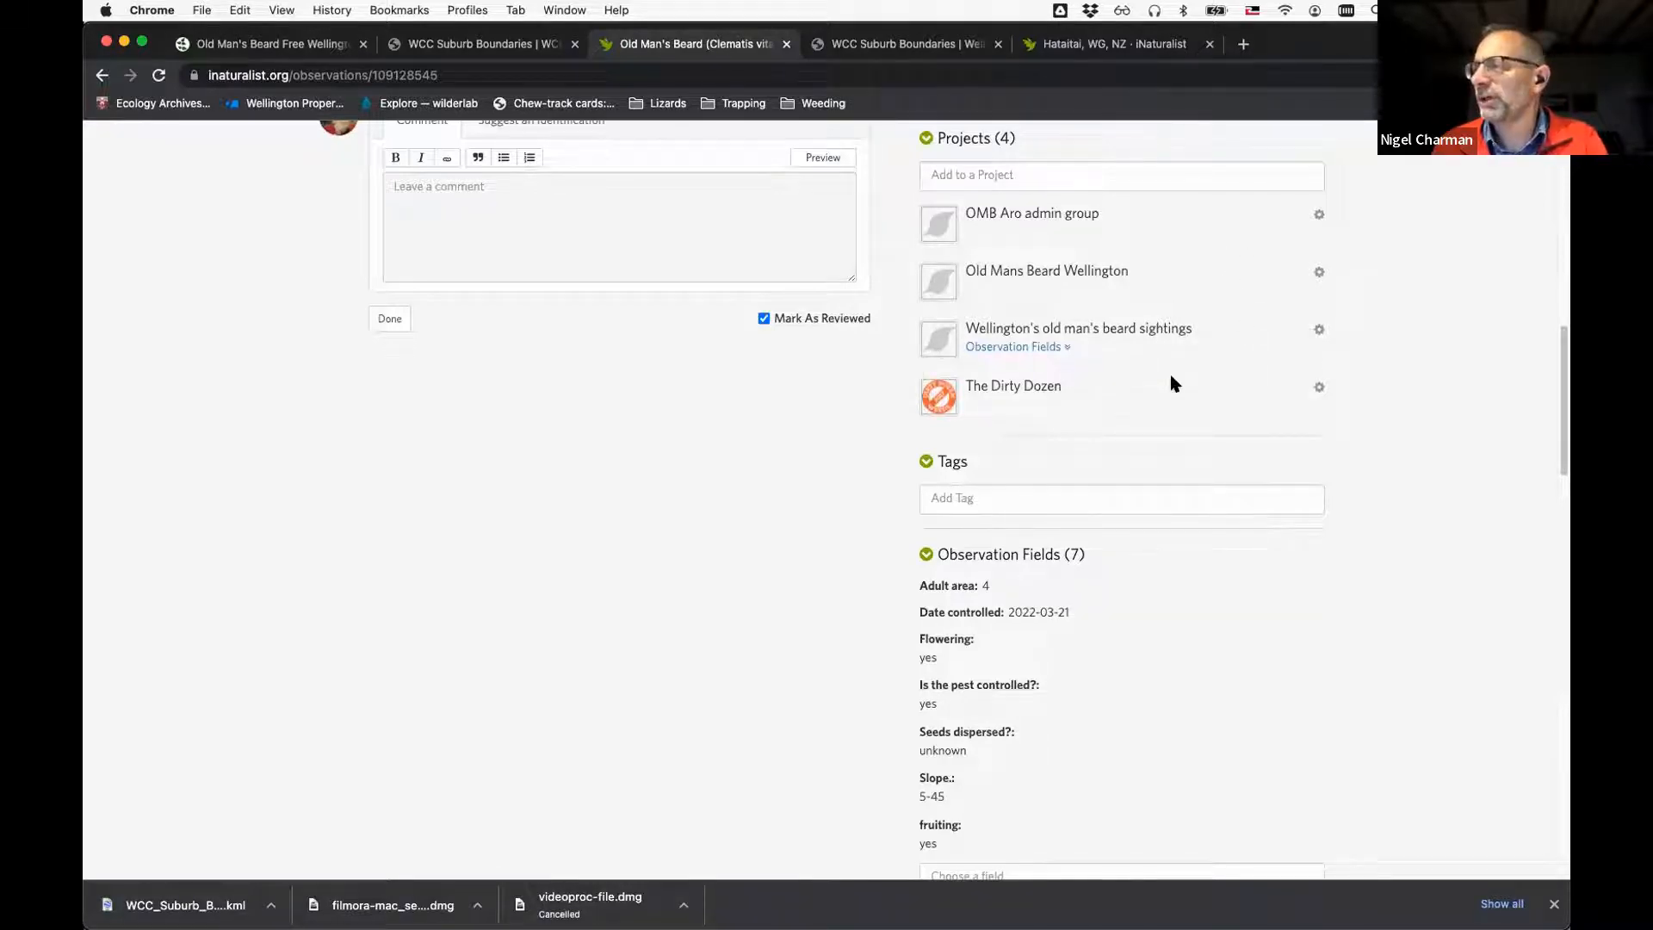
pyautogui.scroll(-2, 1172, 381)
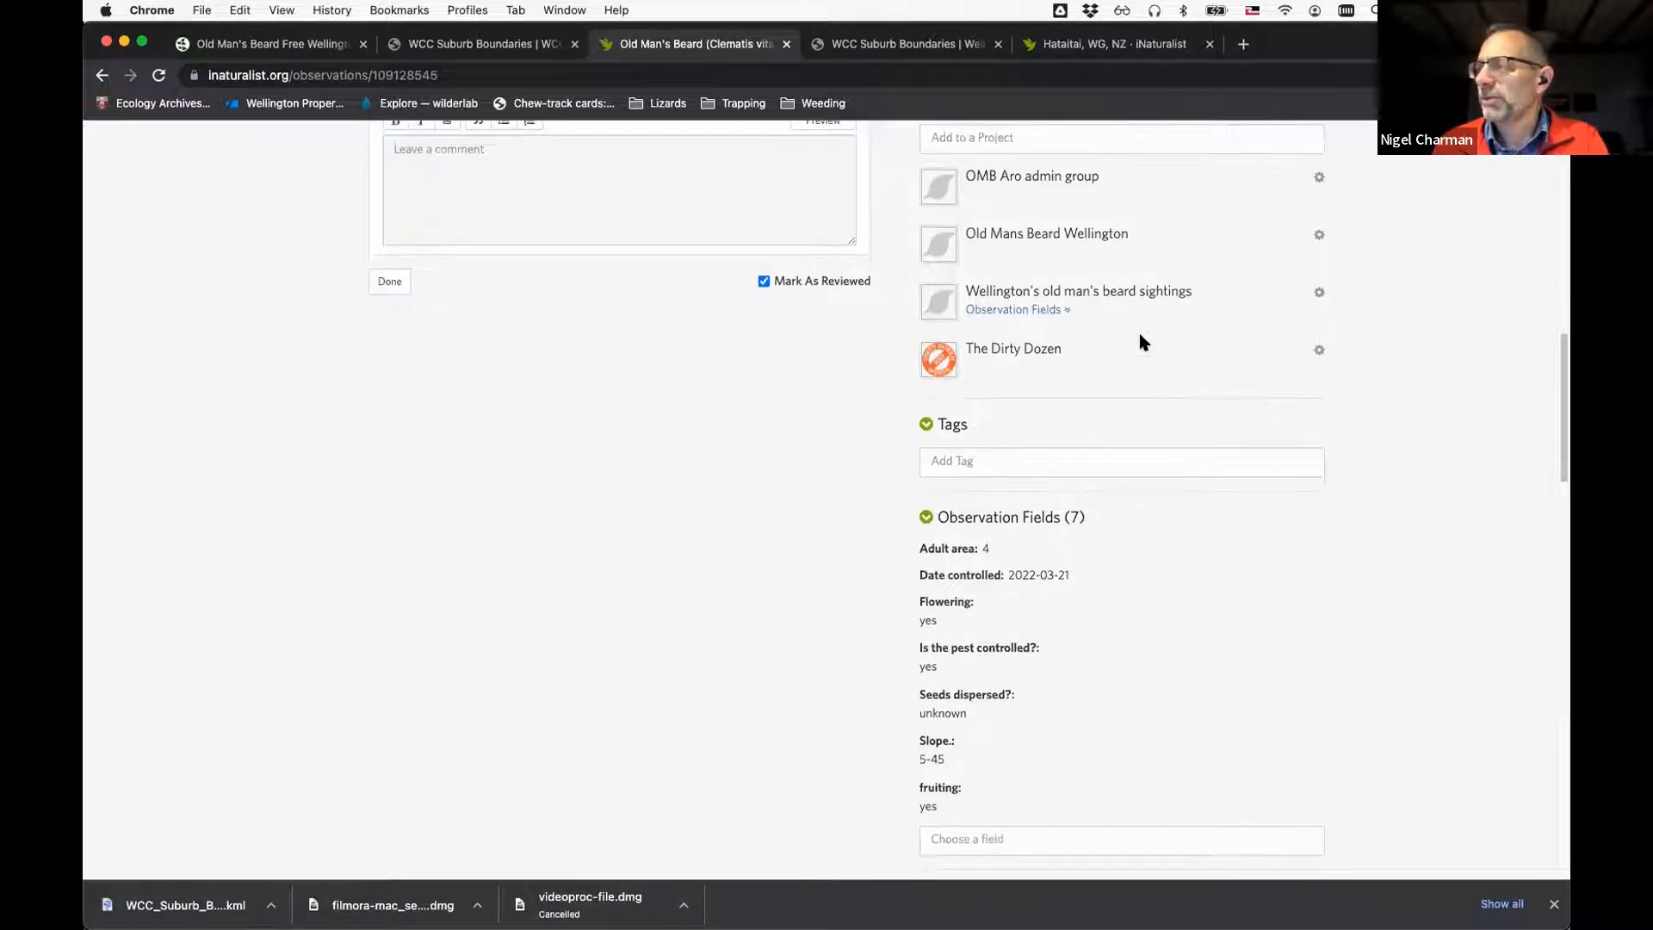
pyautogui.click(1065, 311)
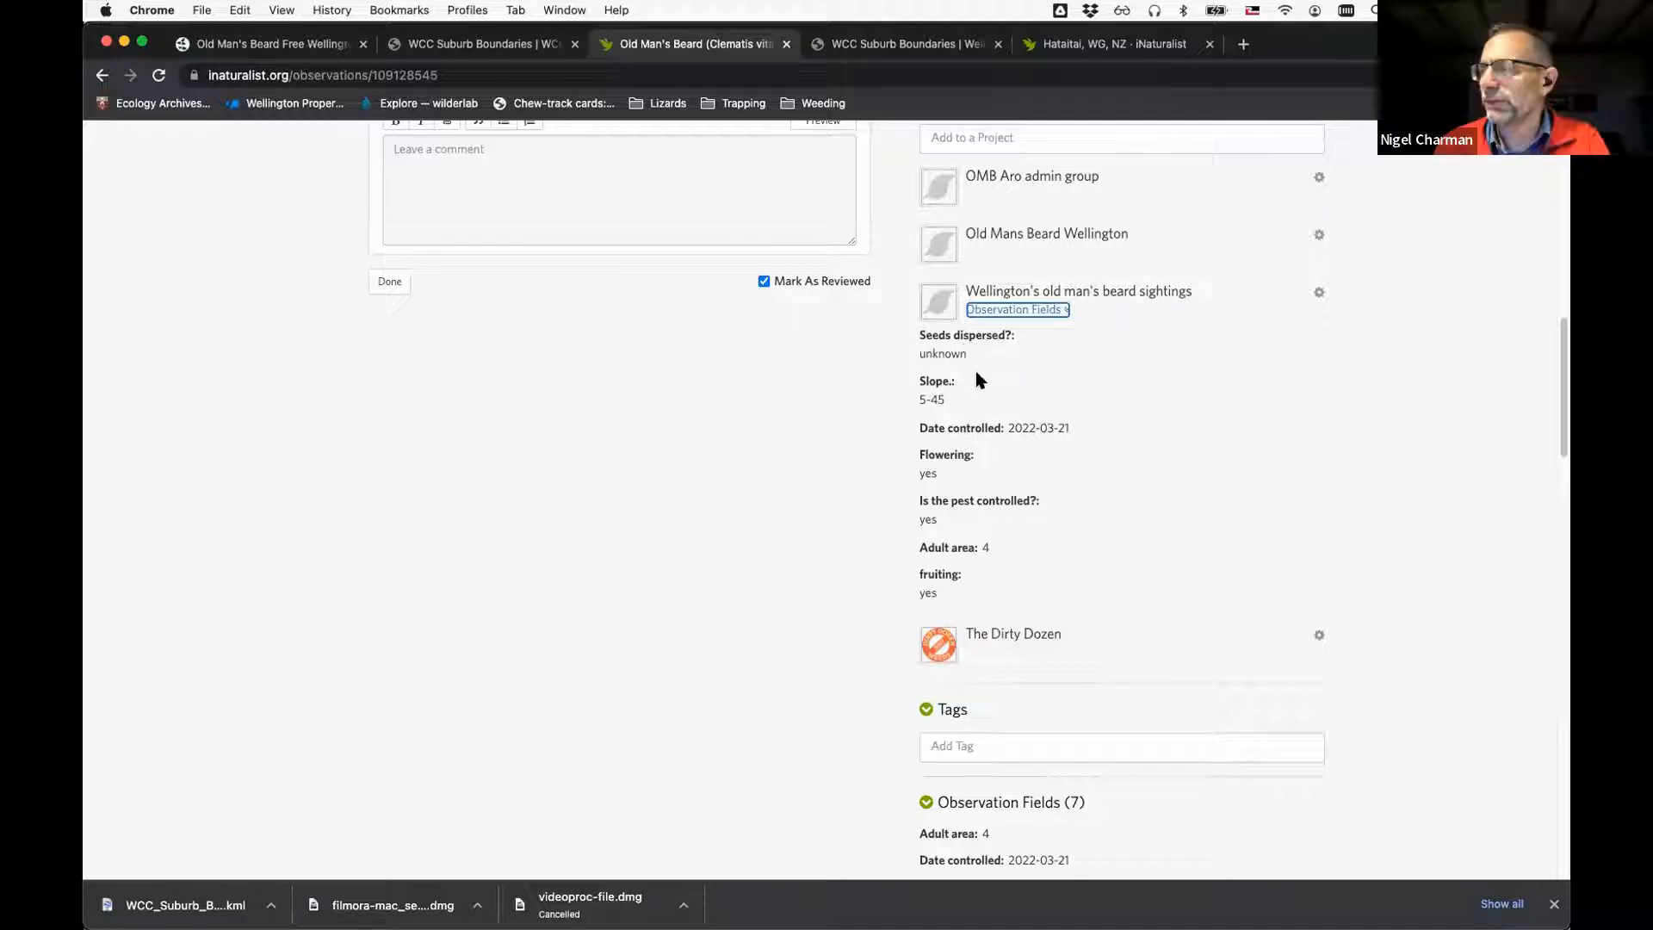
# Check which further observation fields can be chosen for this observation, without adding any
pyautogui.scroll(-5, 977, 383)
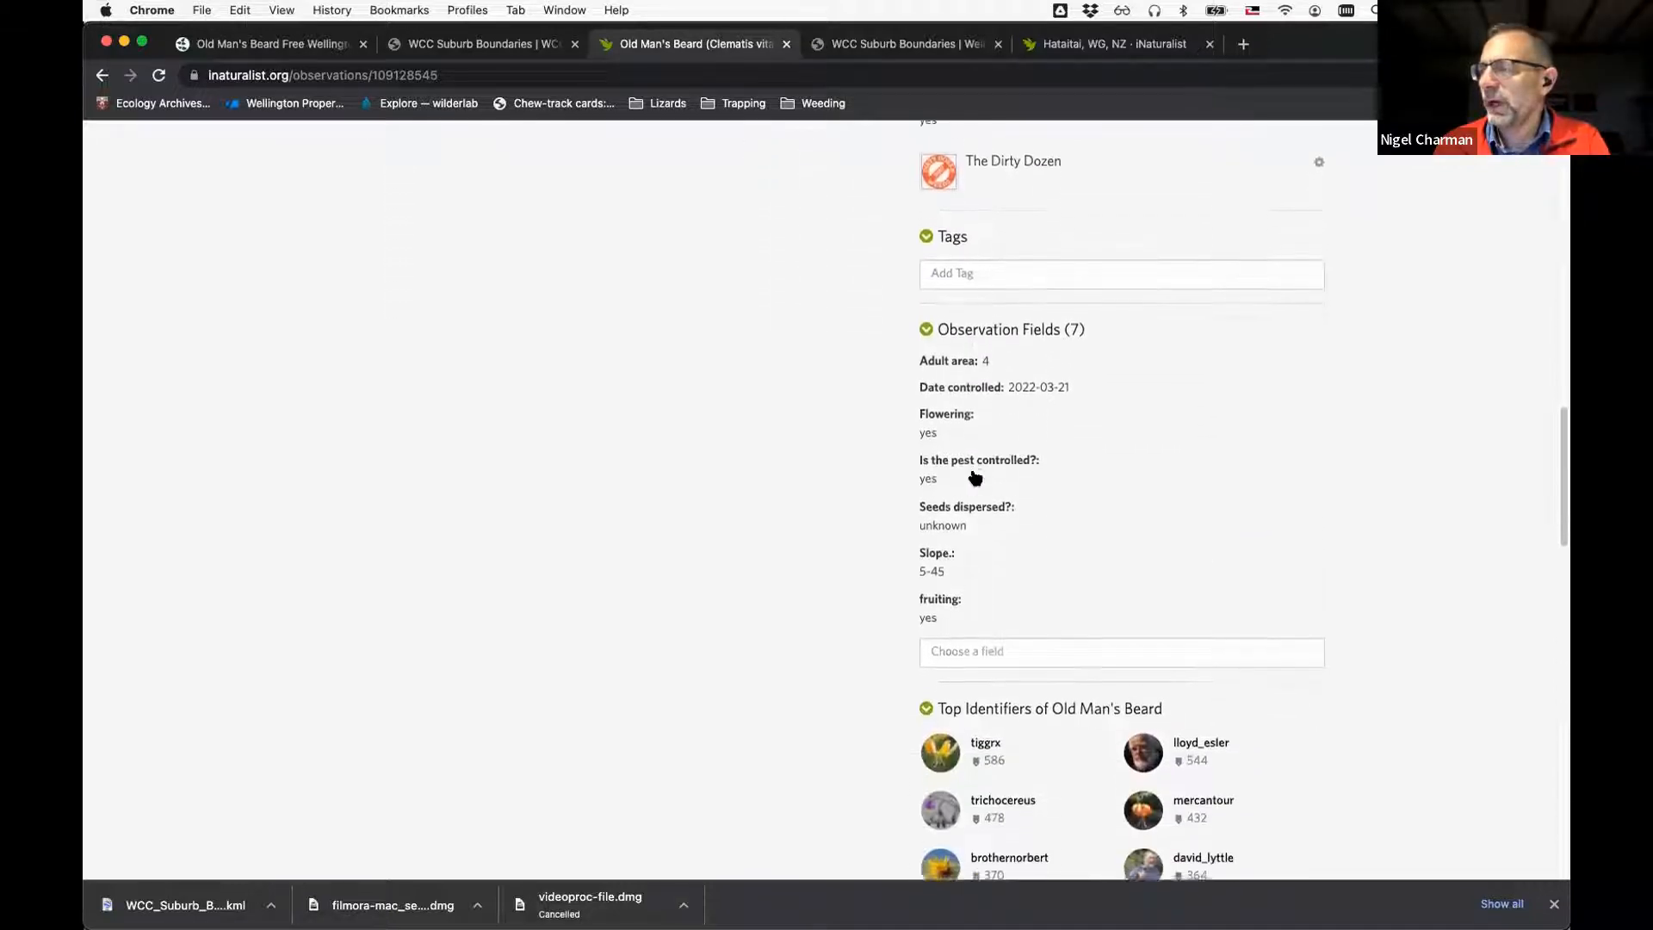
pyautogui.click(979, 642)
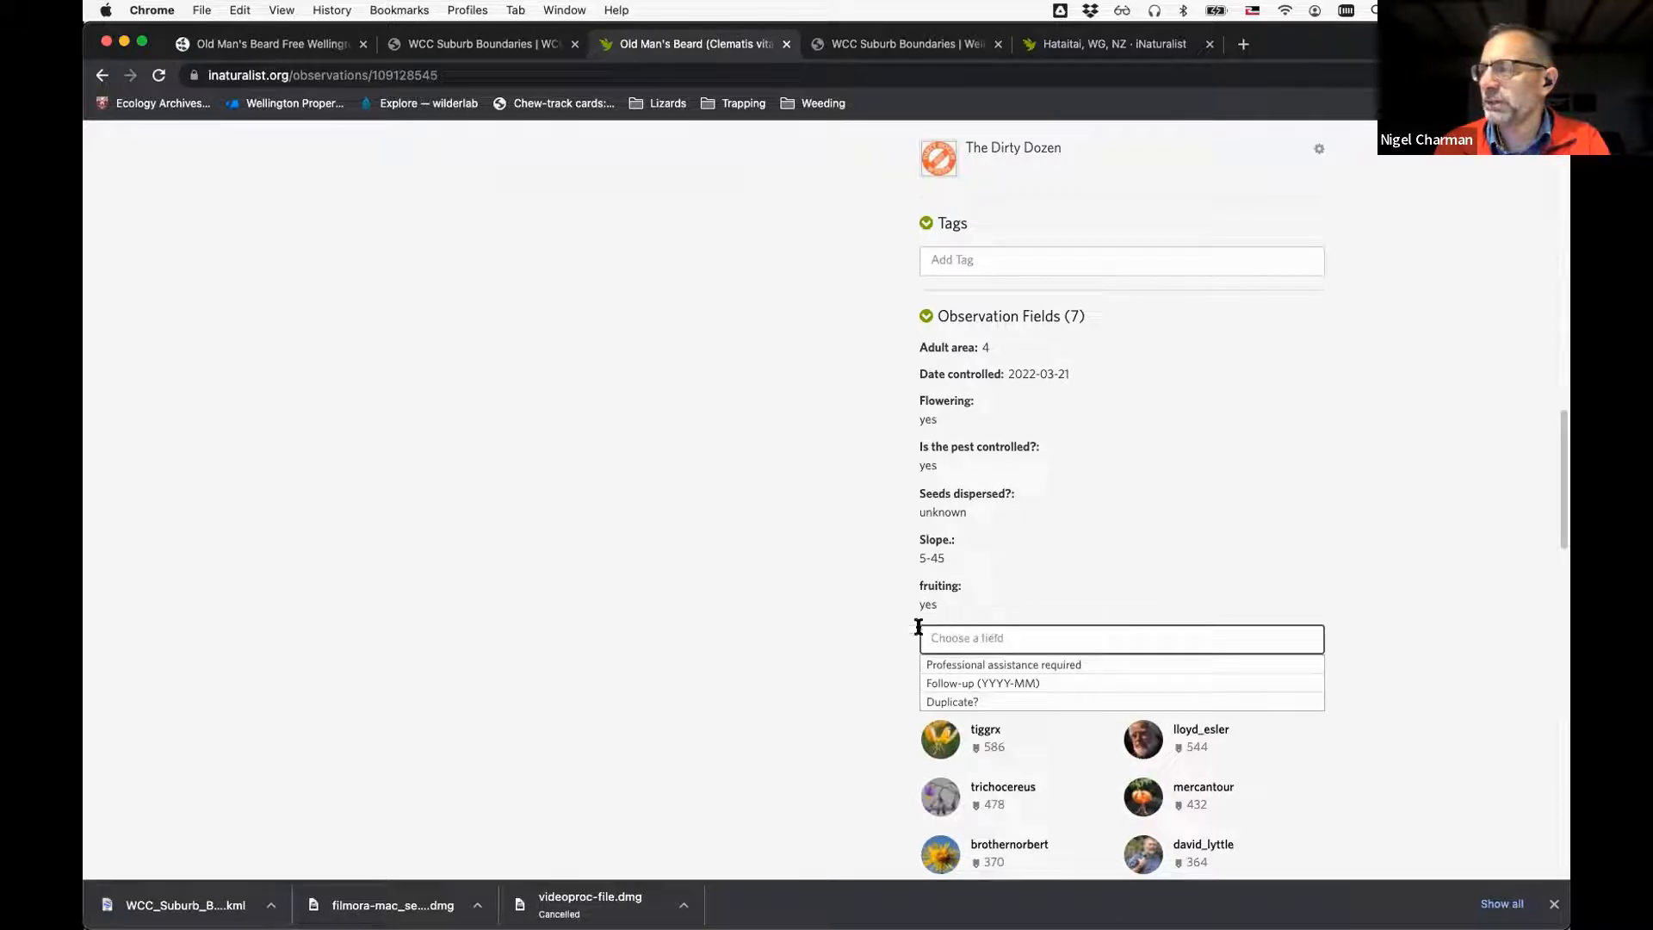
pyautogui.click(884, 631)
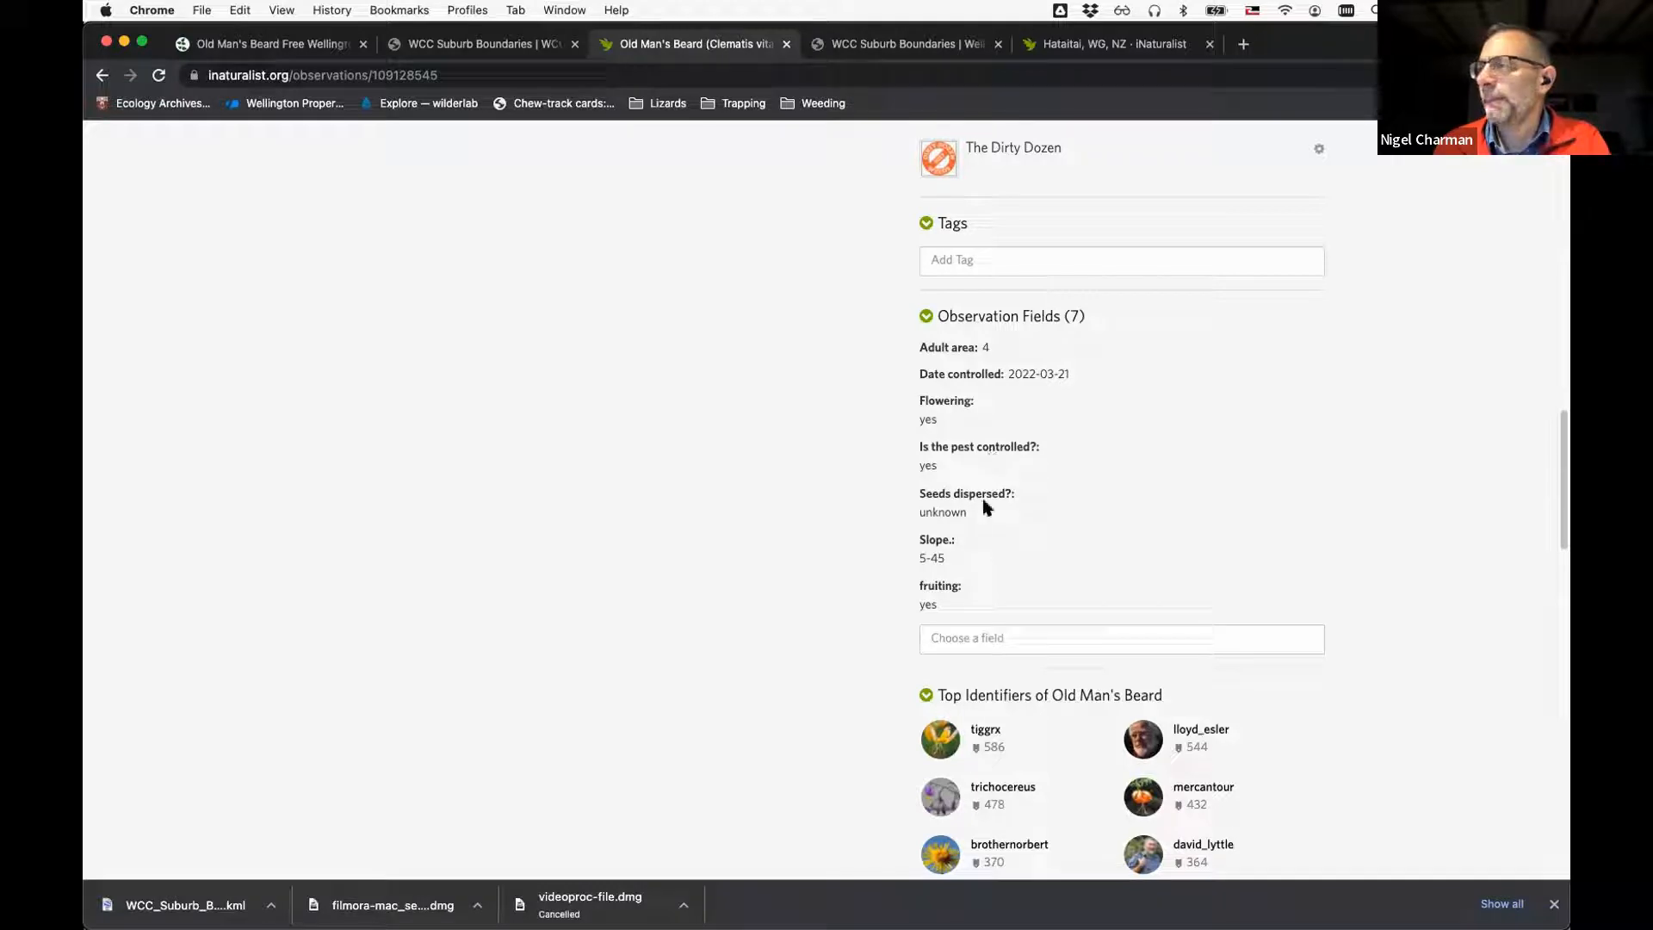
pyautogui.click(968, 635)
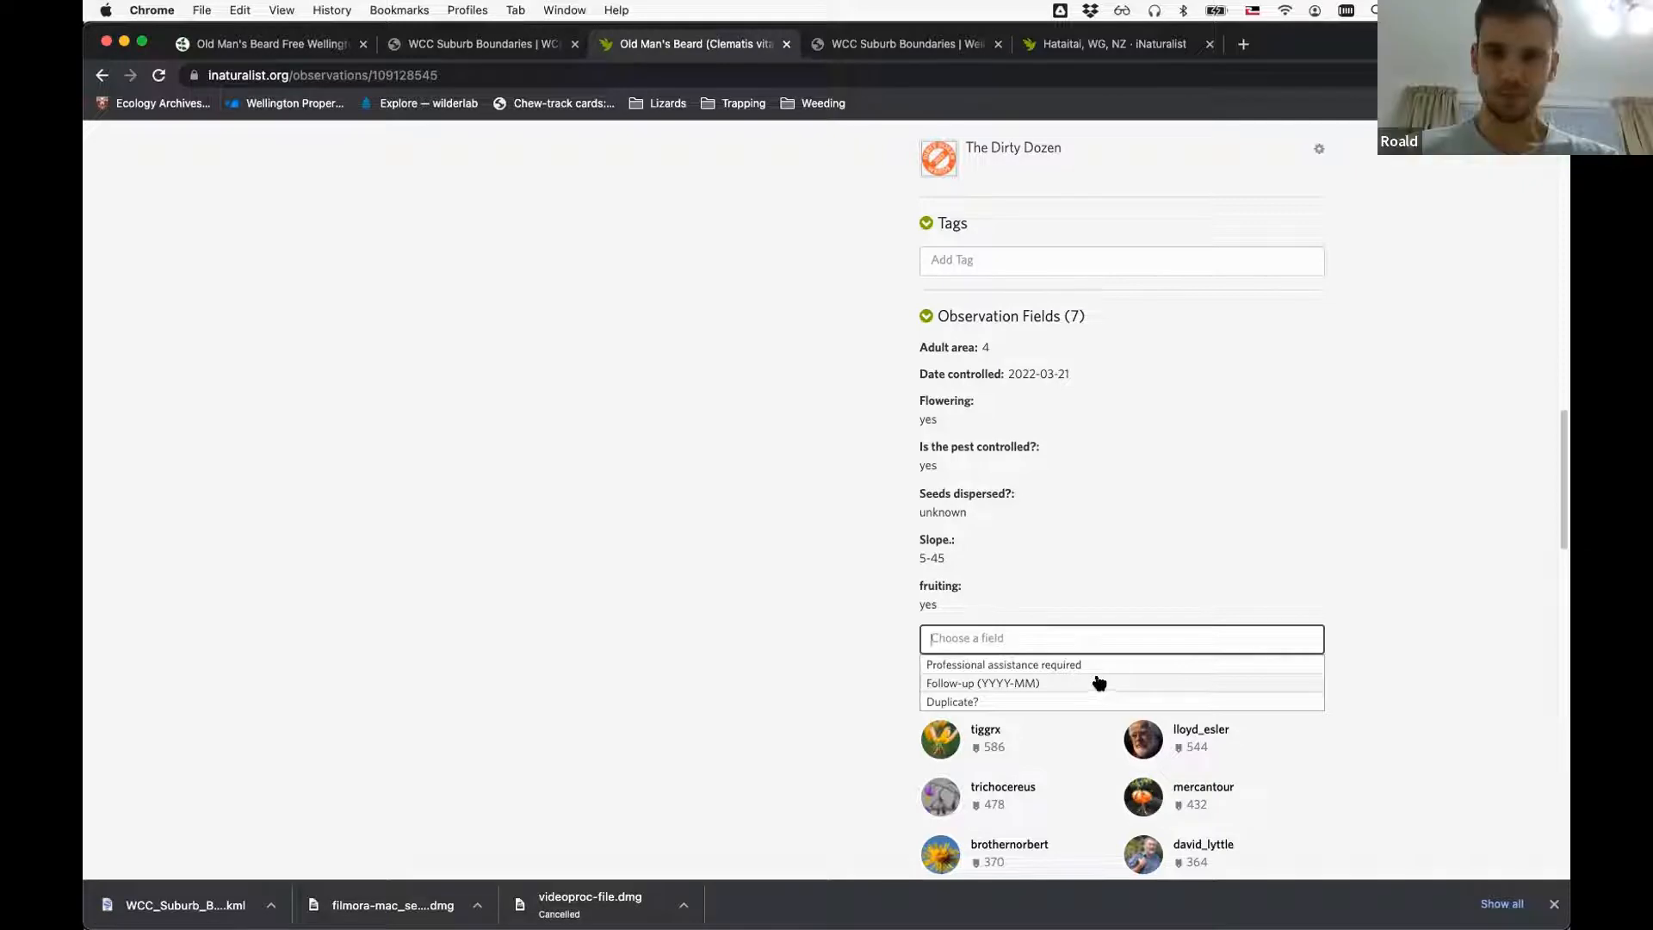
pyautogui.click(819, 585)
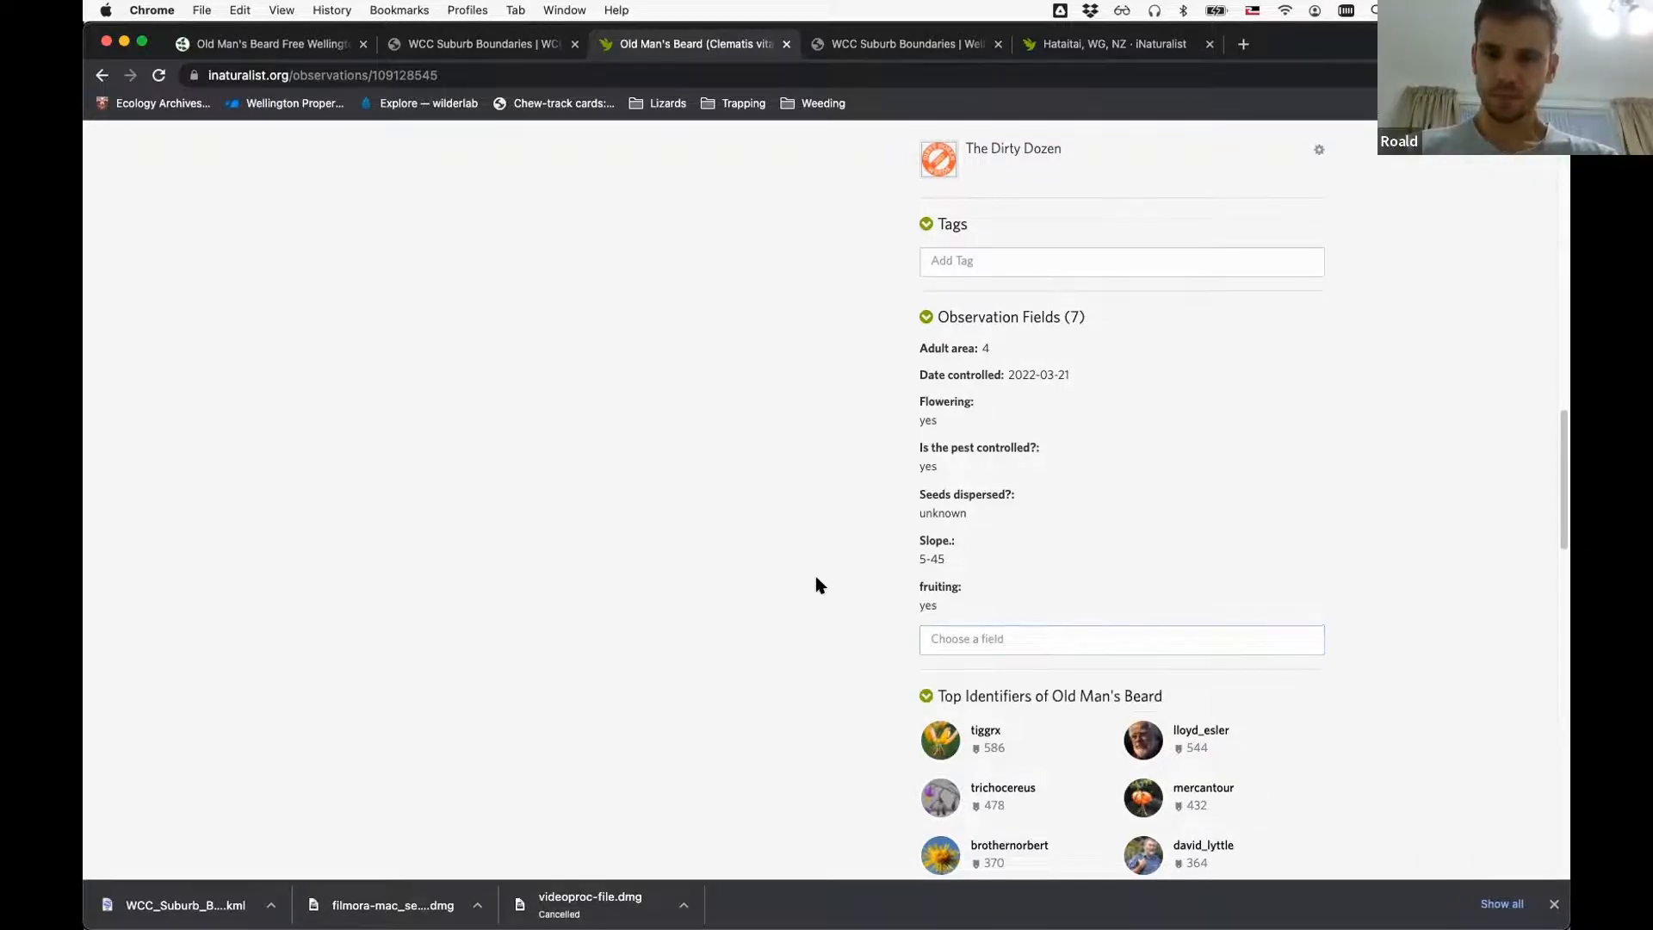
# Return to the Old Man's Beard Free Wellington guide on administering iNaturalist and open its link for setting up notifications
pyautogui.scroll(5, 816, 579)
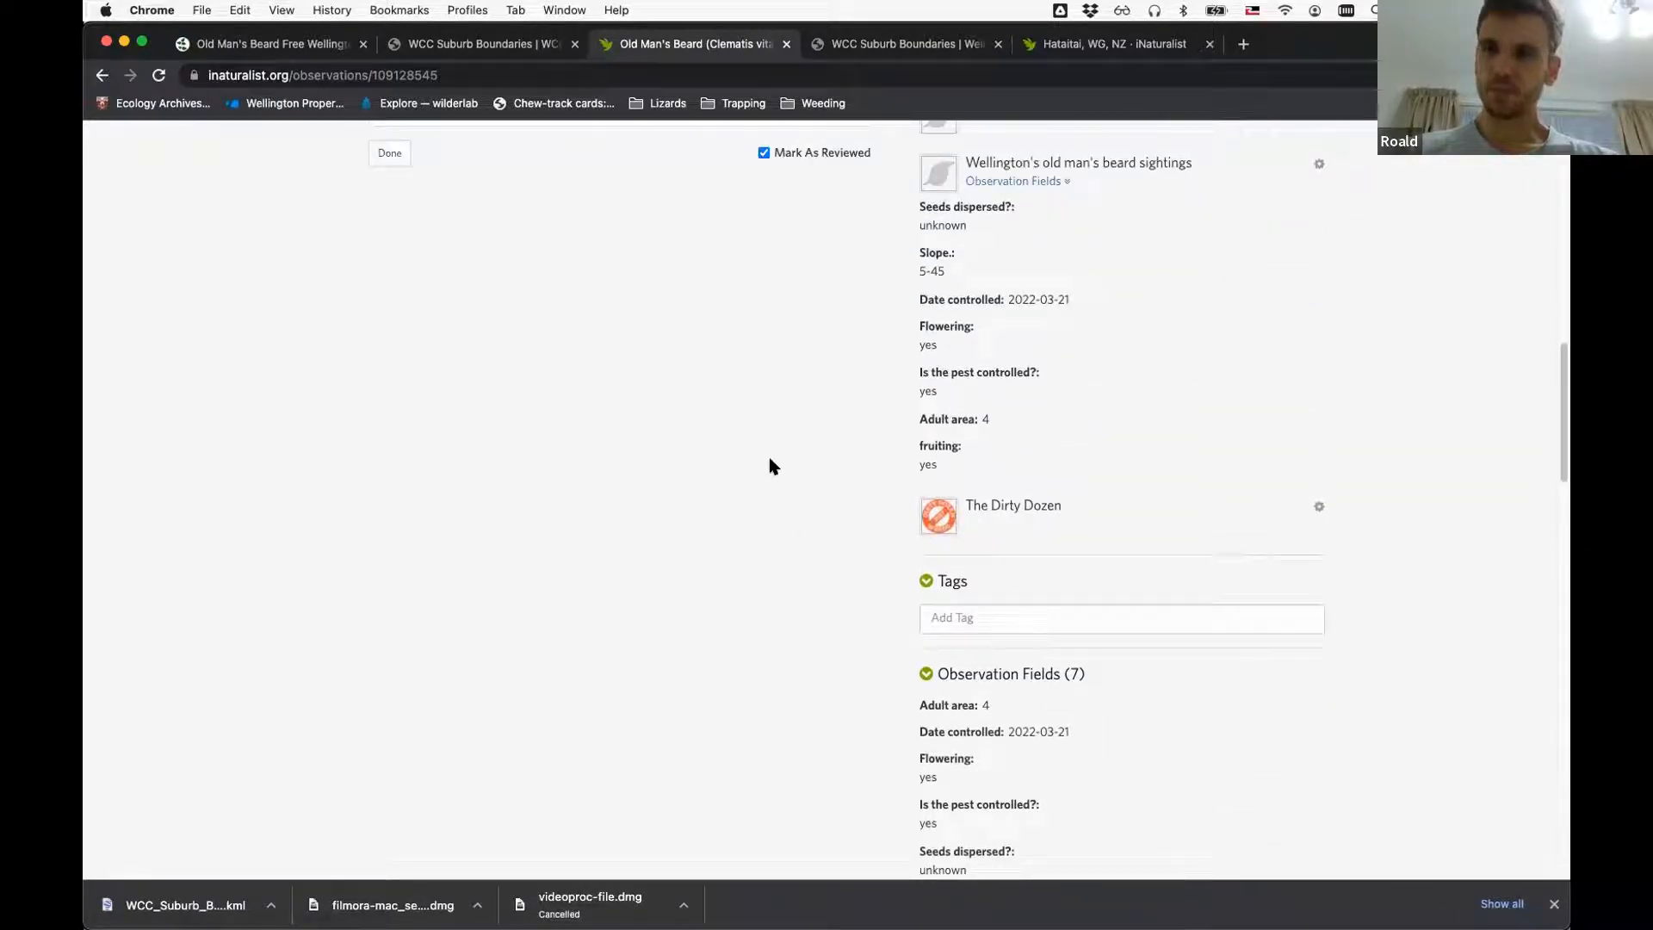
pyautogui.scroll(8, 769, 465)
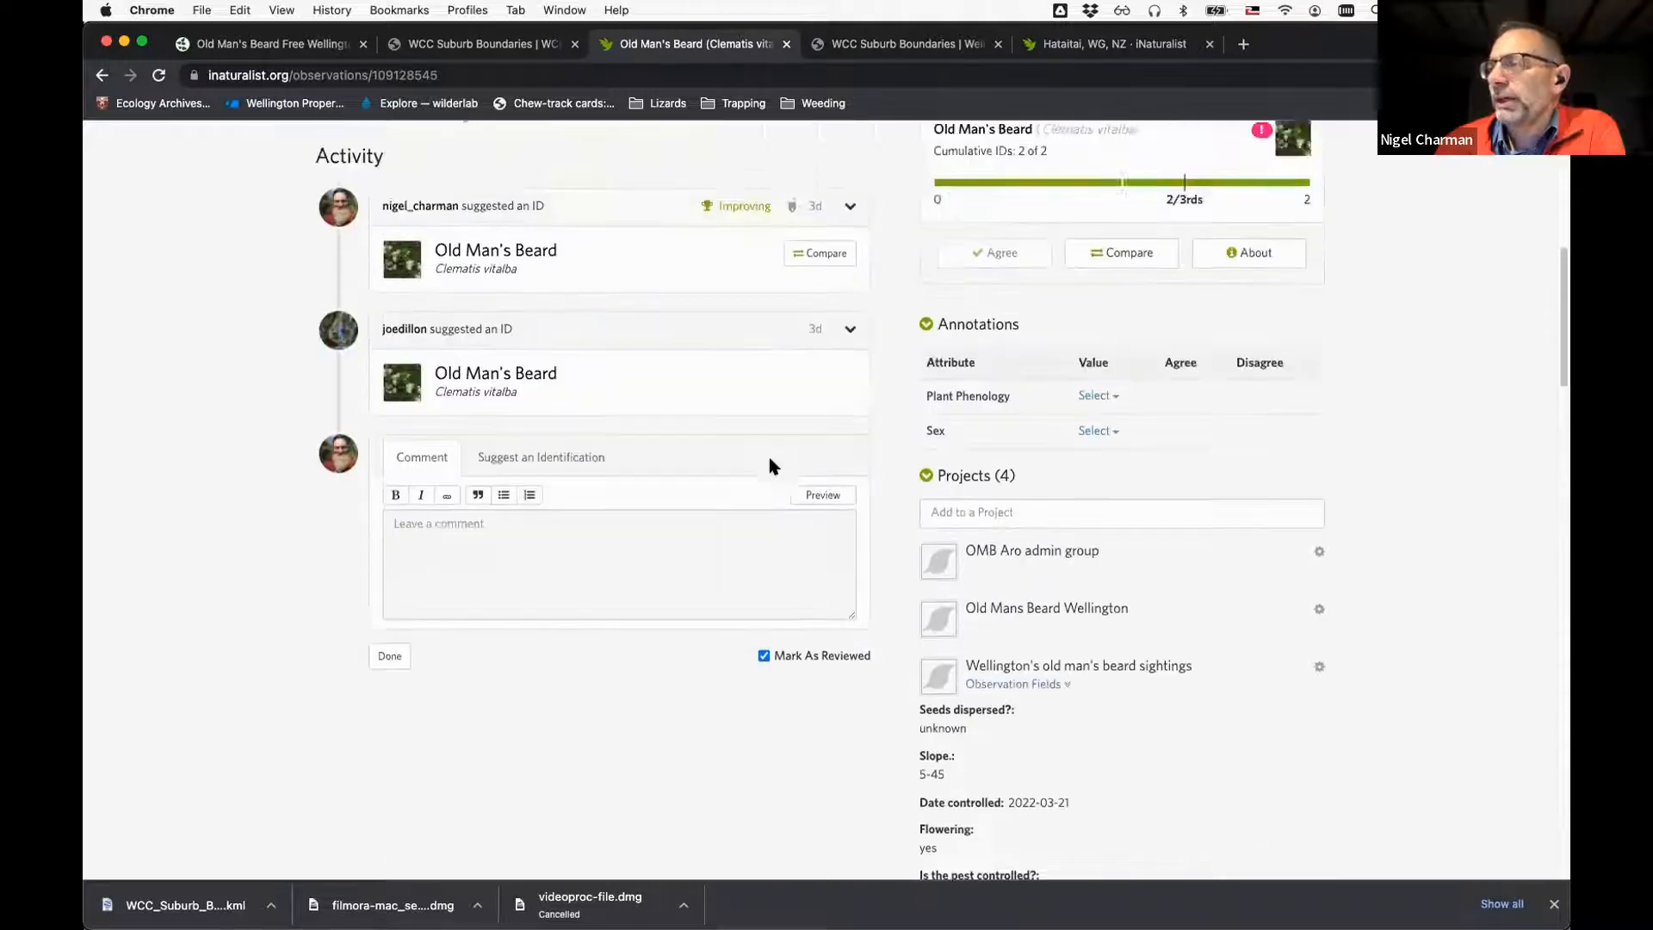
pyautogui.scroll(8, 768, 465)
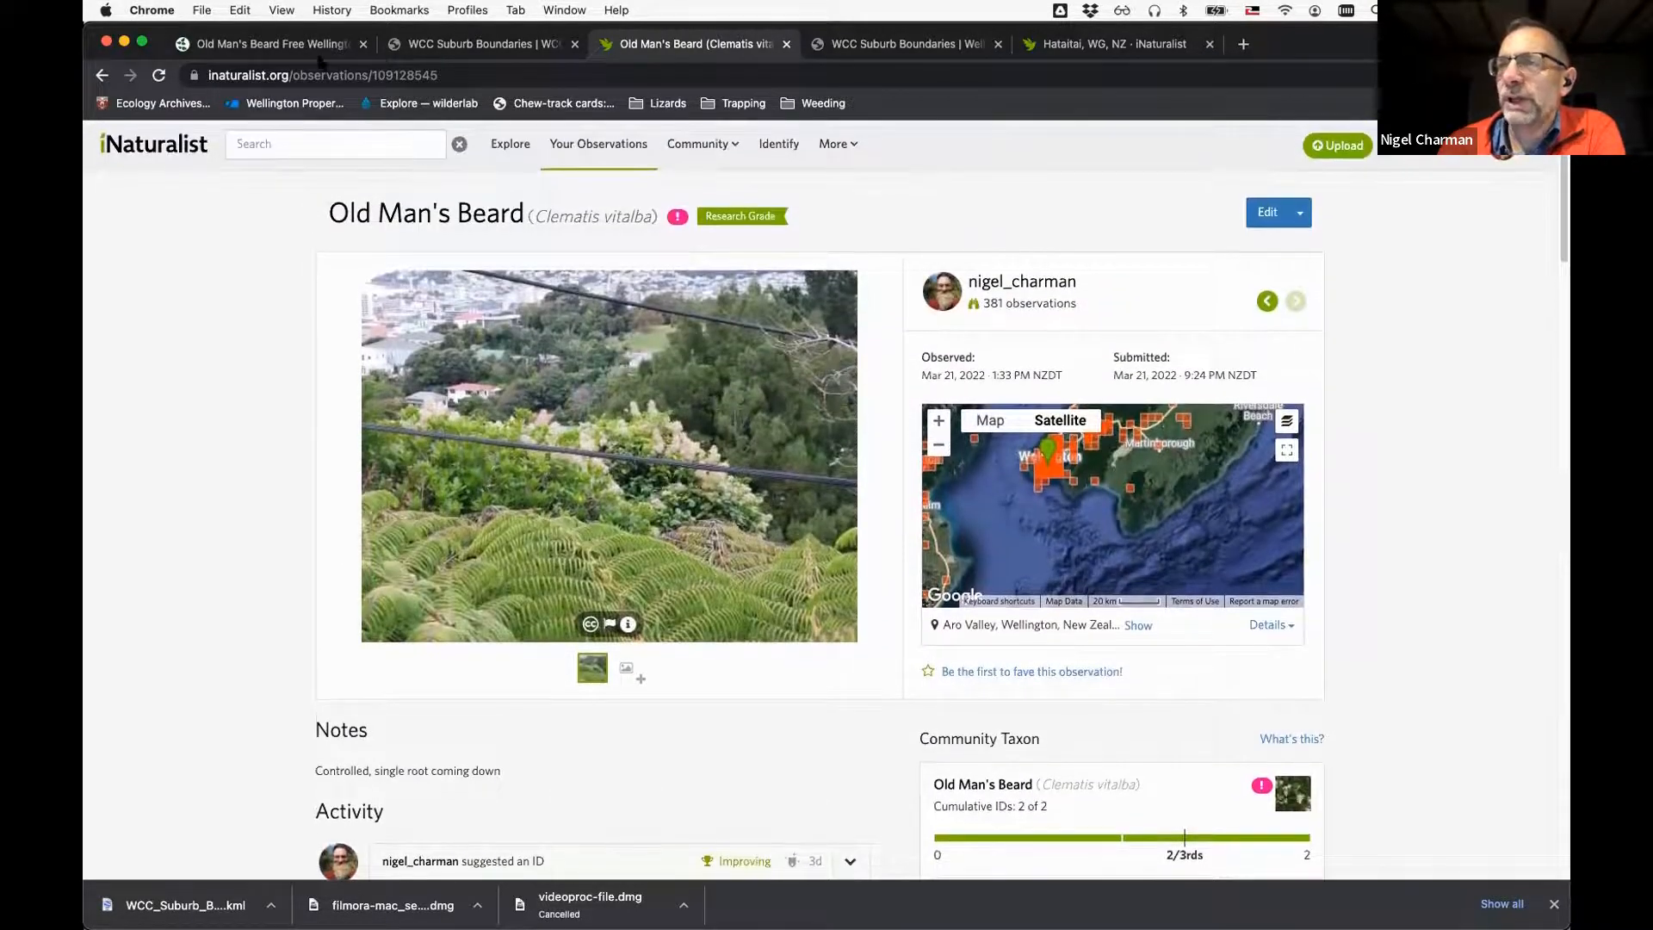
pyautogui.click(315, 48)
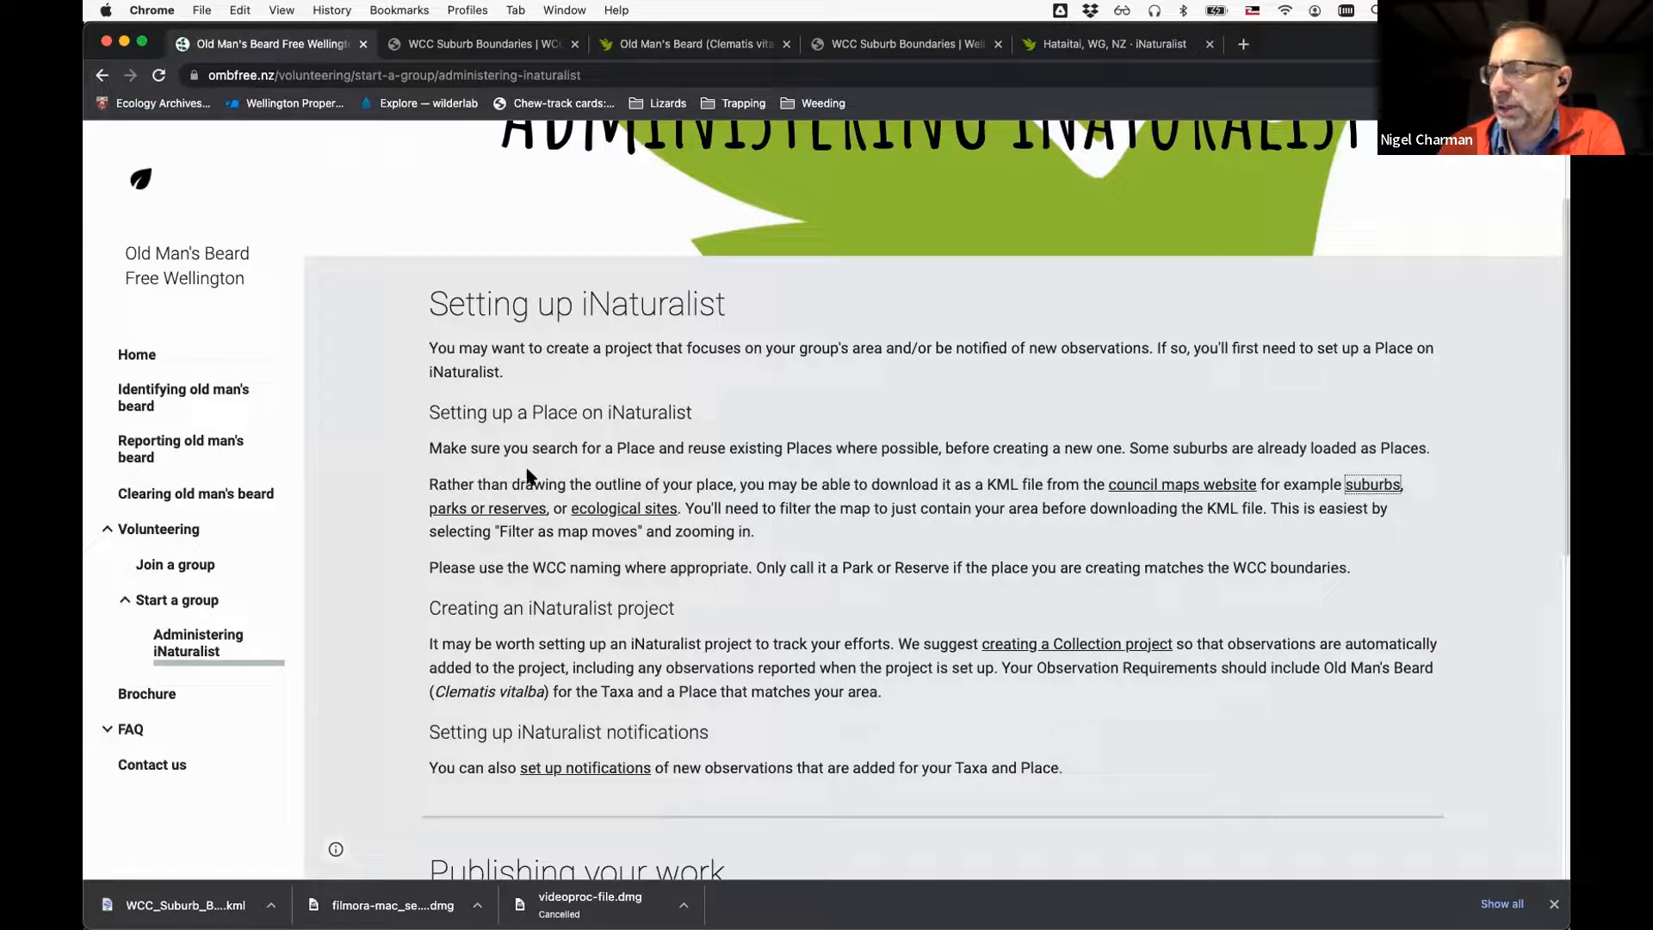
pyautogui.scroll(-1, 542, 517)
pyautogui.scroll(-5, 542, 524)
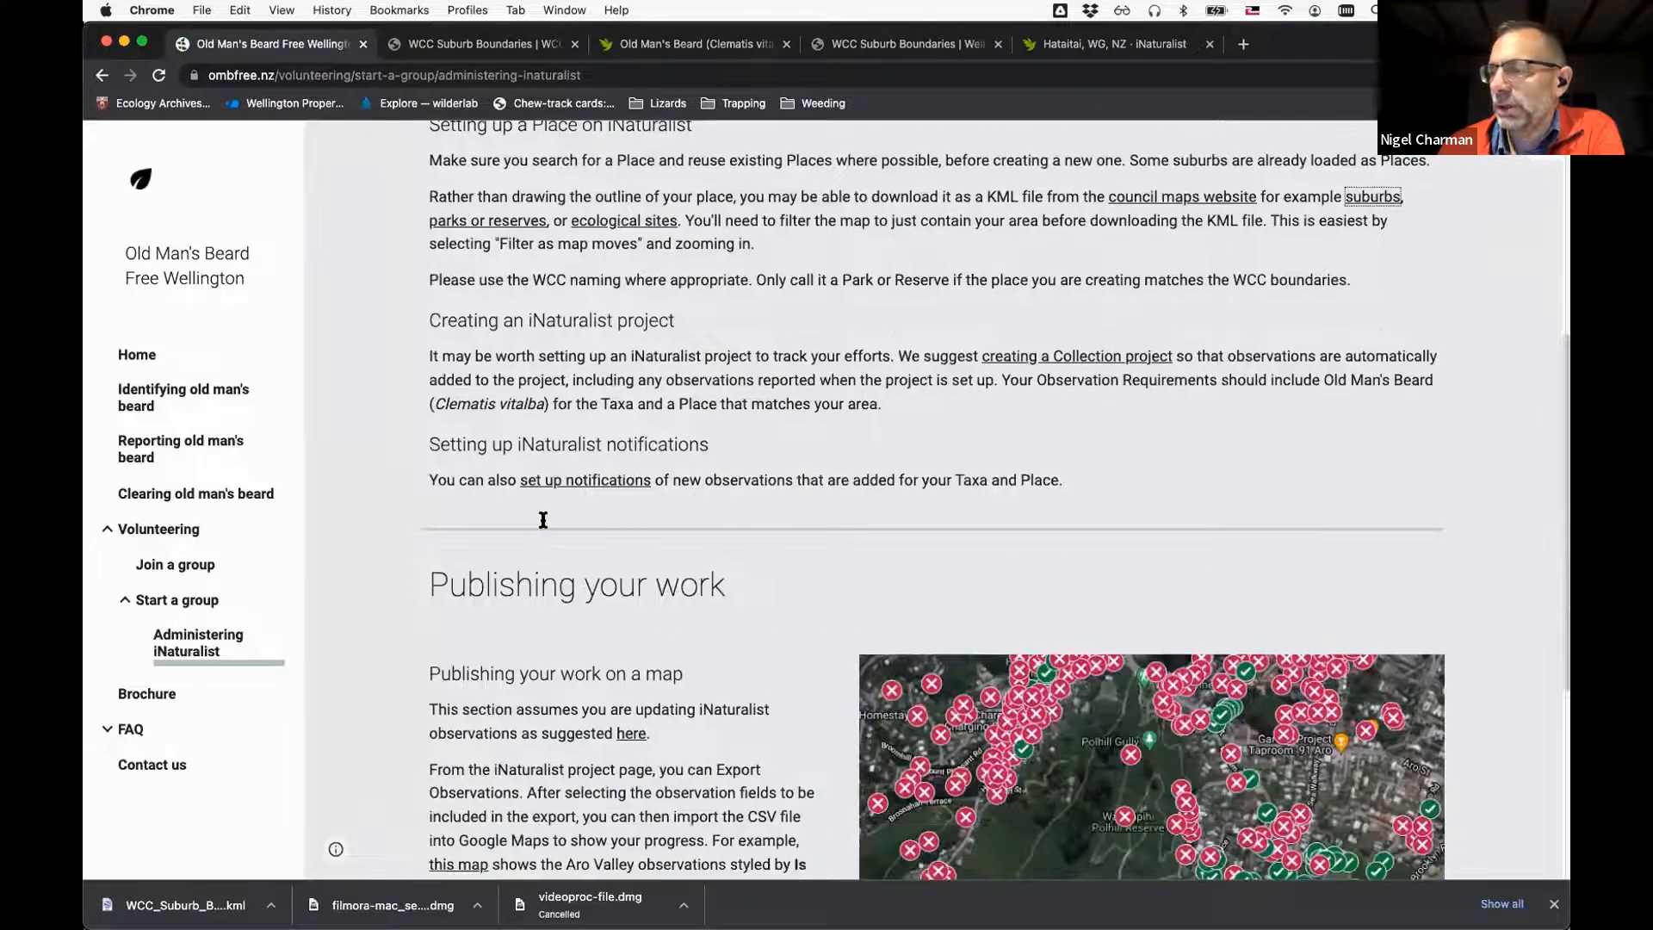
pyautogui.scroll(-2, 543, 524)
pyautogui.scroll(6, 542, 525)
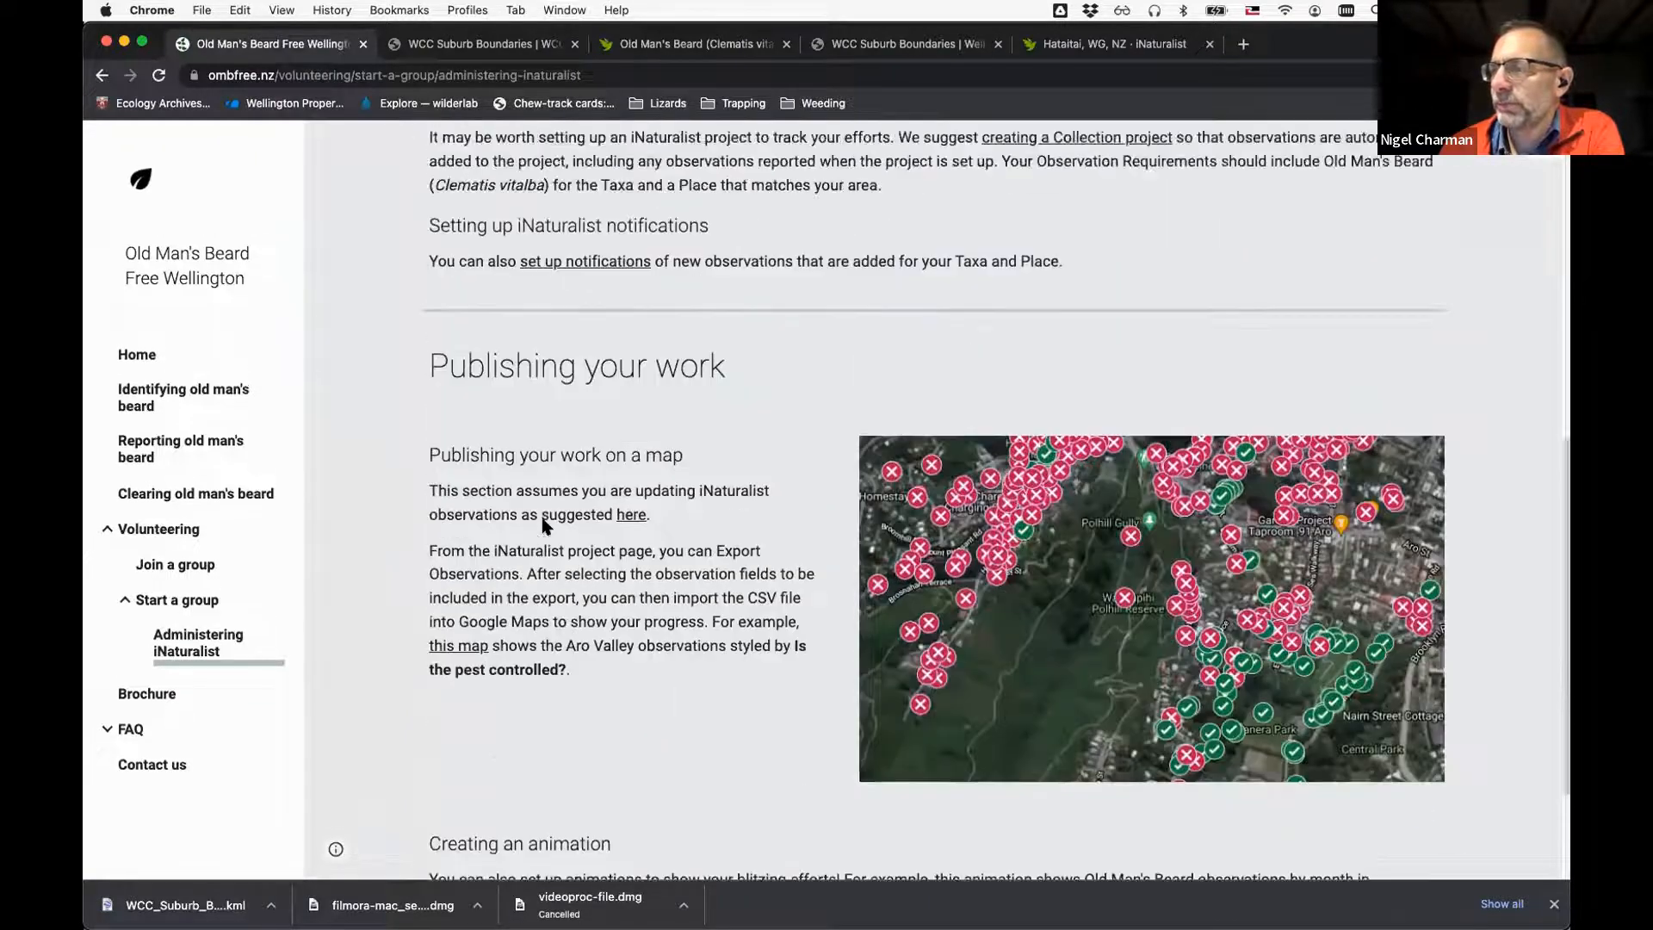
pyautogui.scroll(3, 544, 526)
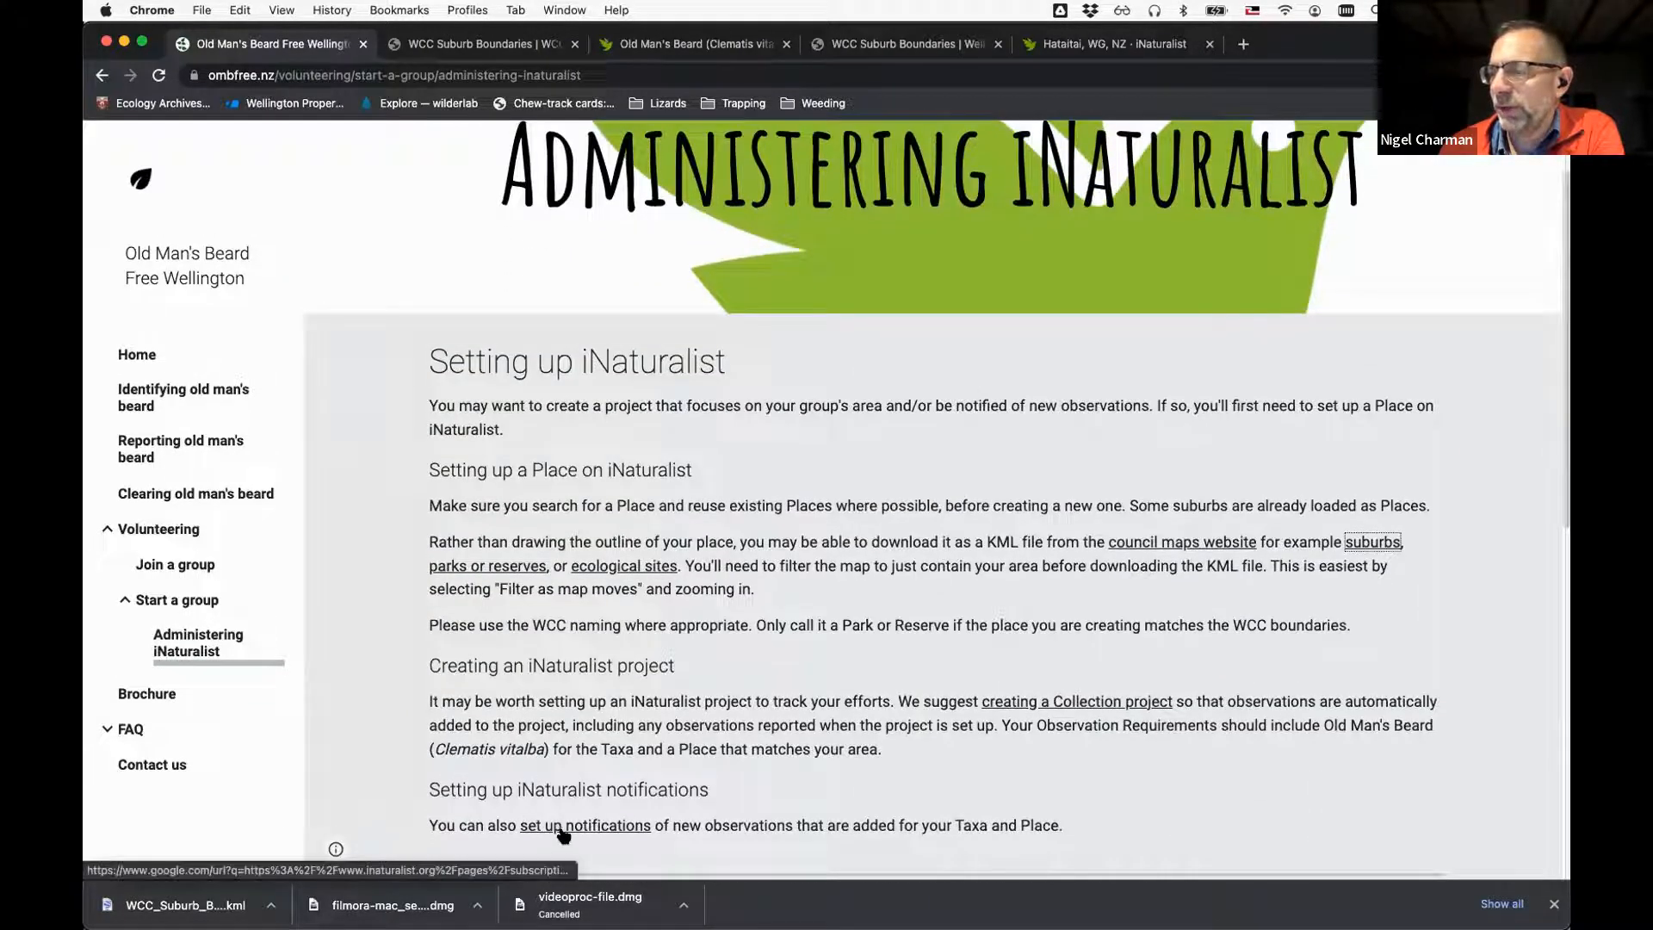
pyautogui.click(561, 827)
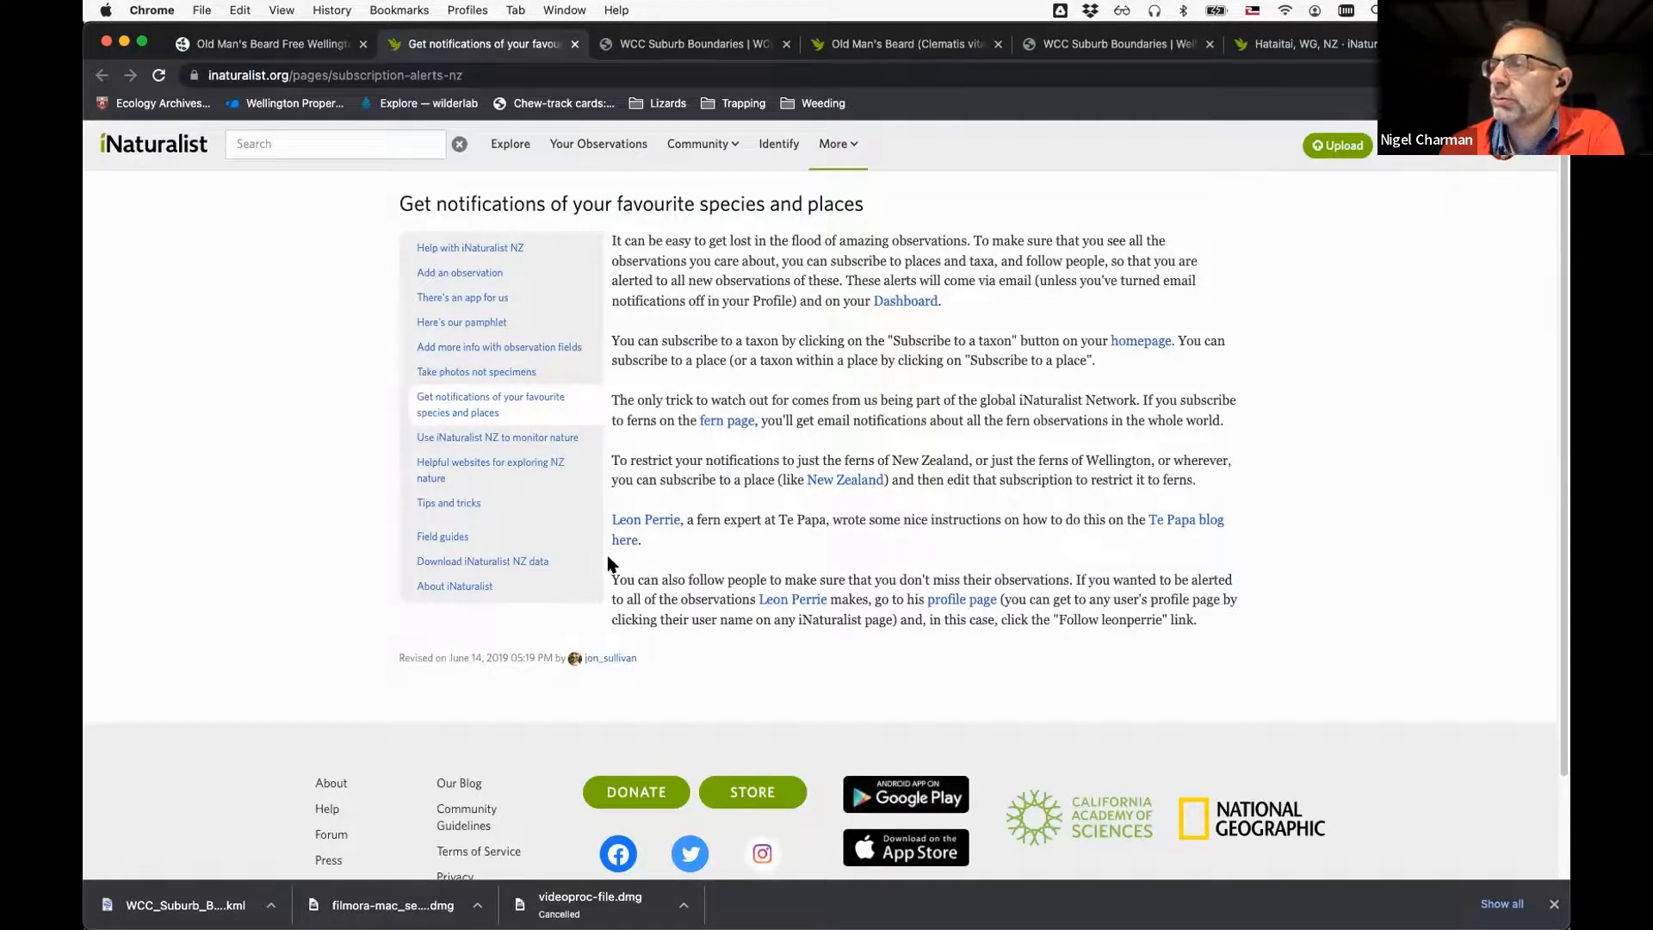
# Read the instructions for getting notifications of favourite species and places, and follow their link to the homepage
pyautogui.scroll(-3, 608, 564)
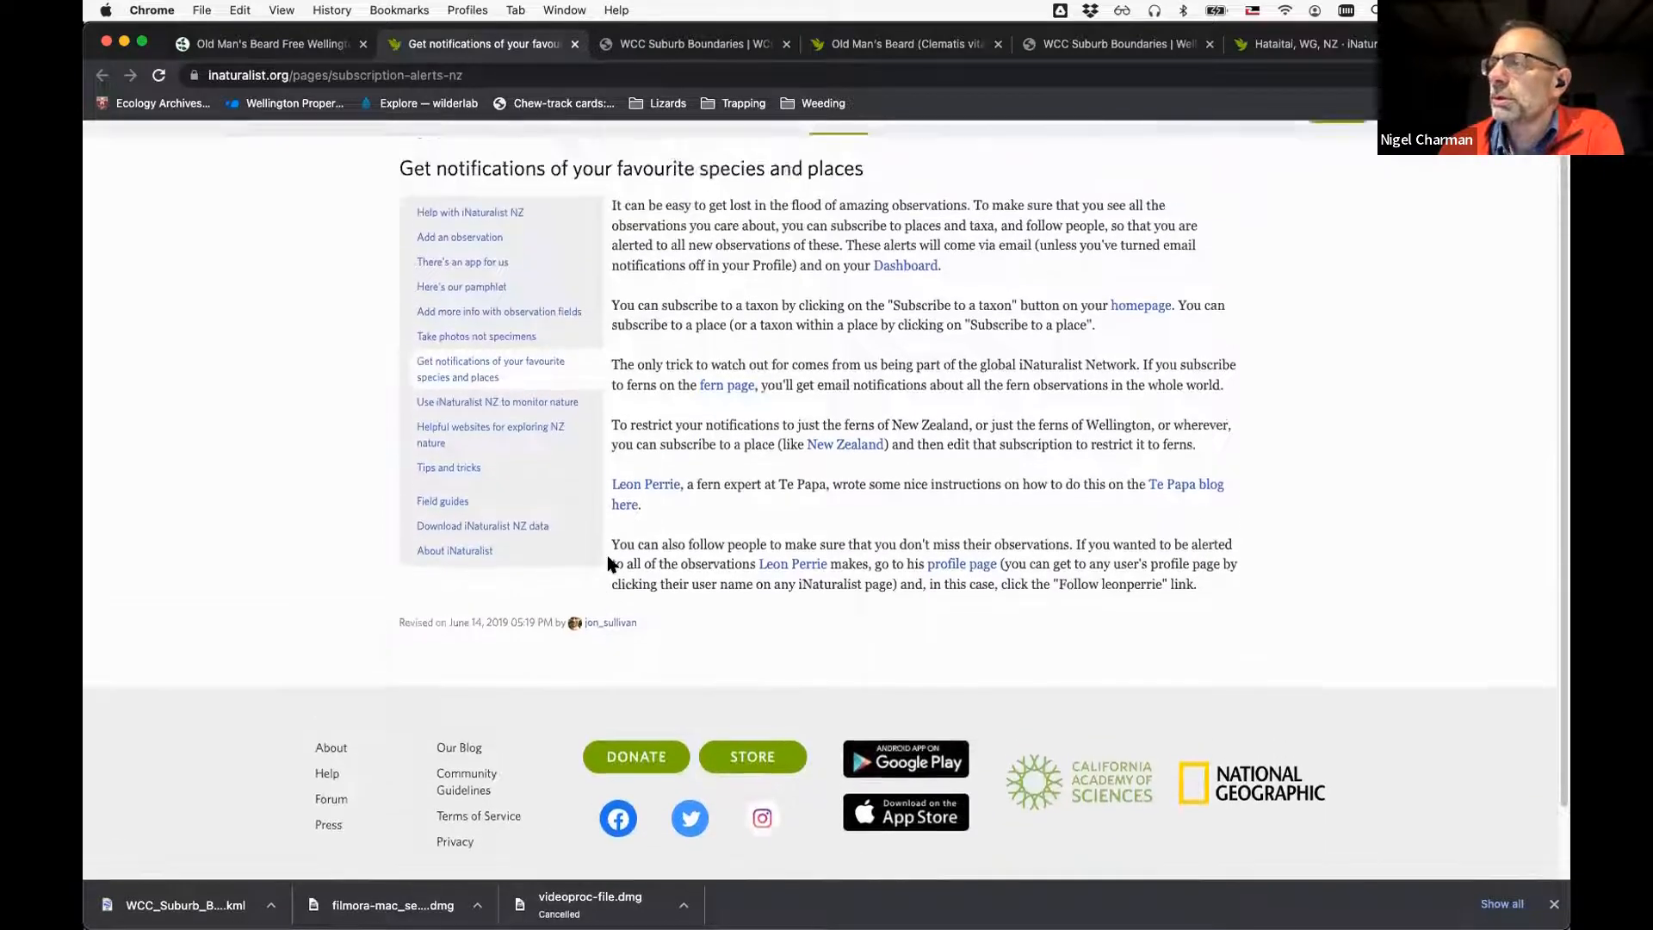
pyautogui.scroll(1, 607, 564)
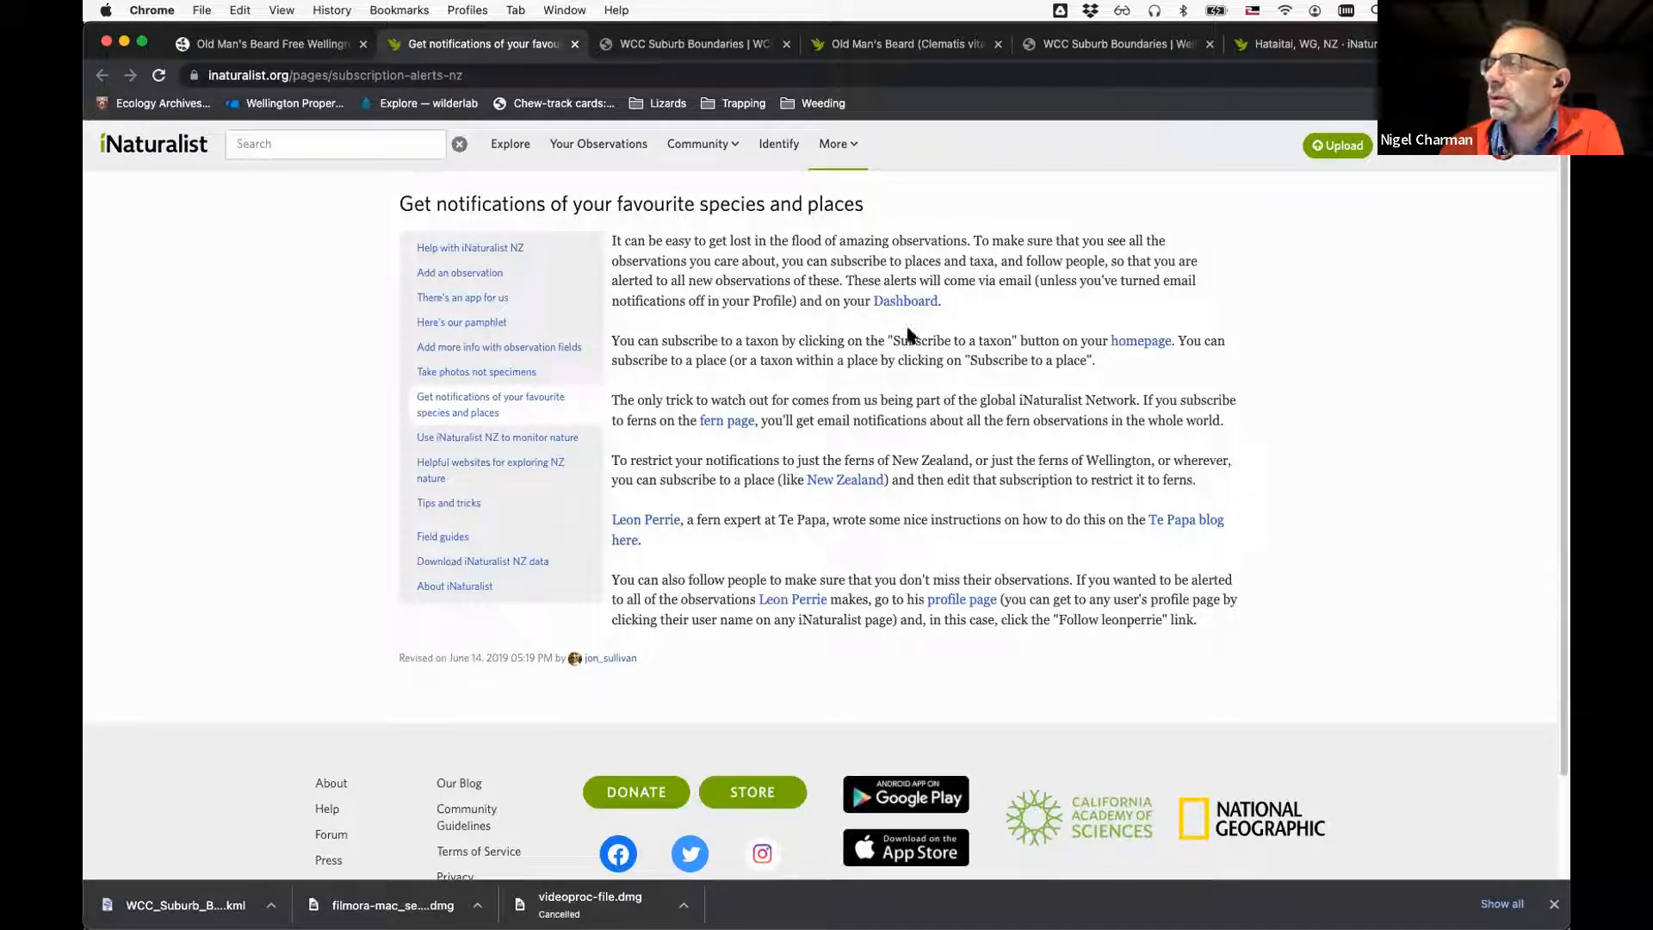
pyautogui.click(1138, 342)
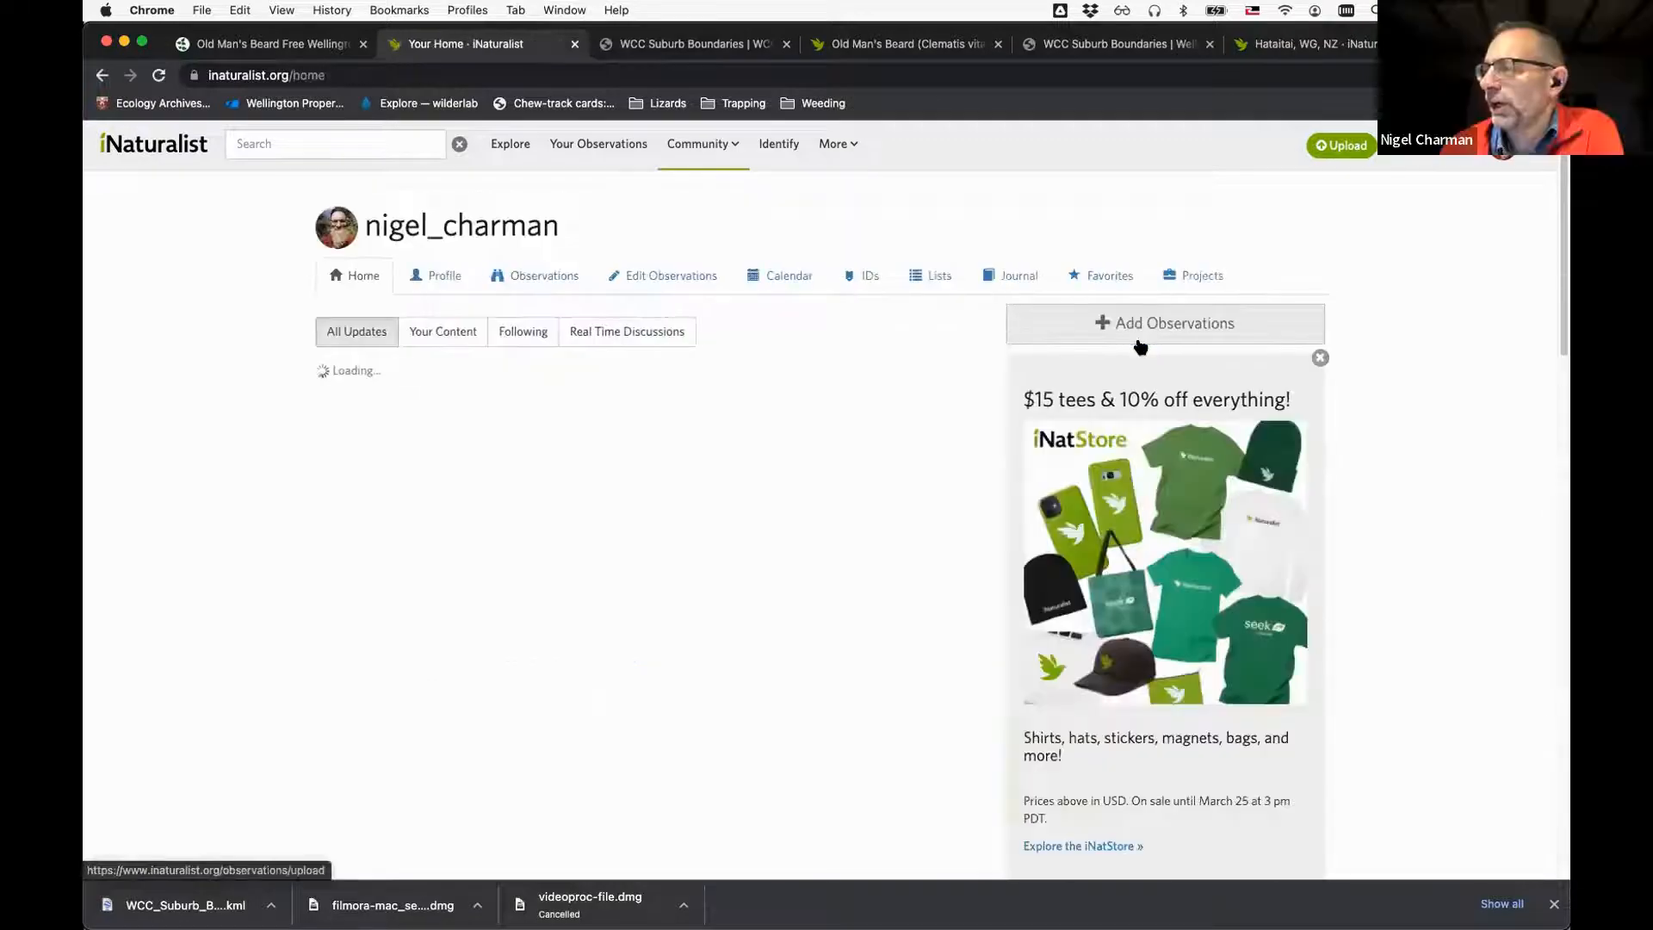
# Look through the place subscriptions and the feed of new Wellington City observations on the homepage
pyautogui.scroll(-7, 1139, 344)
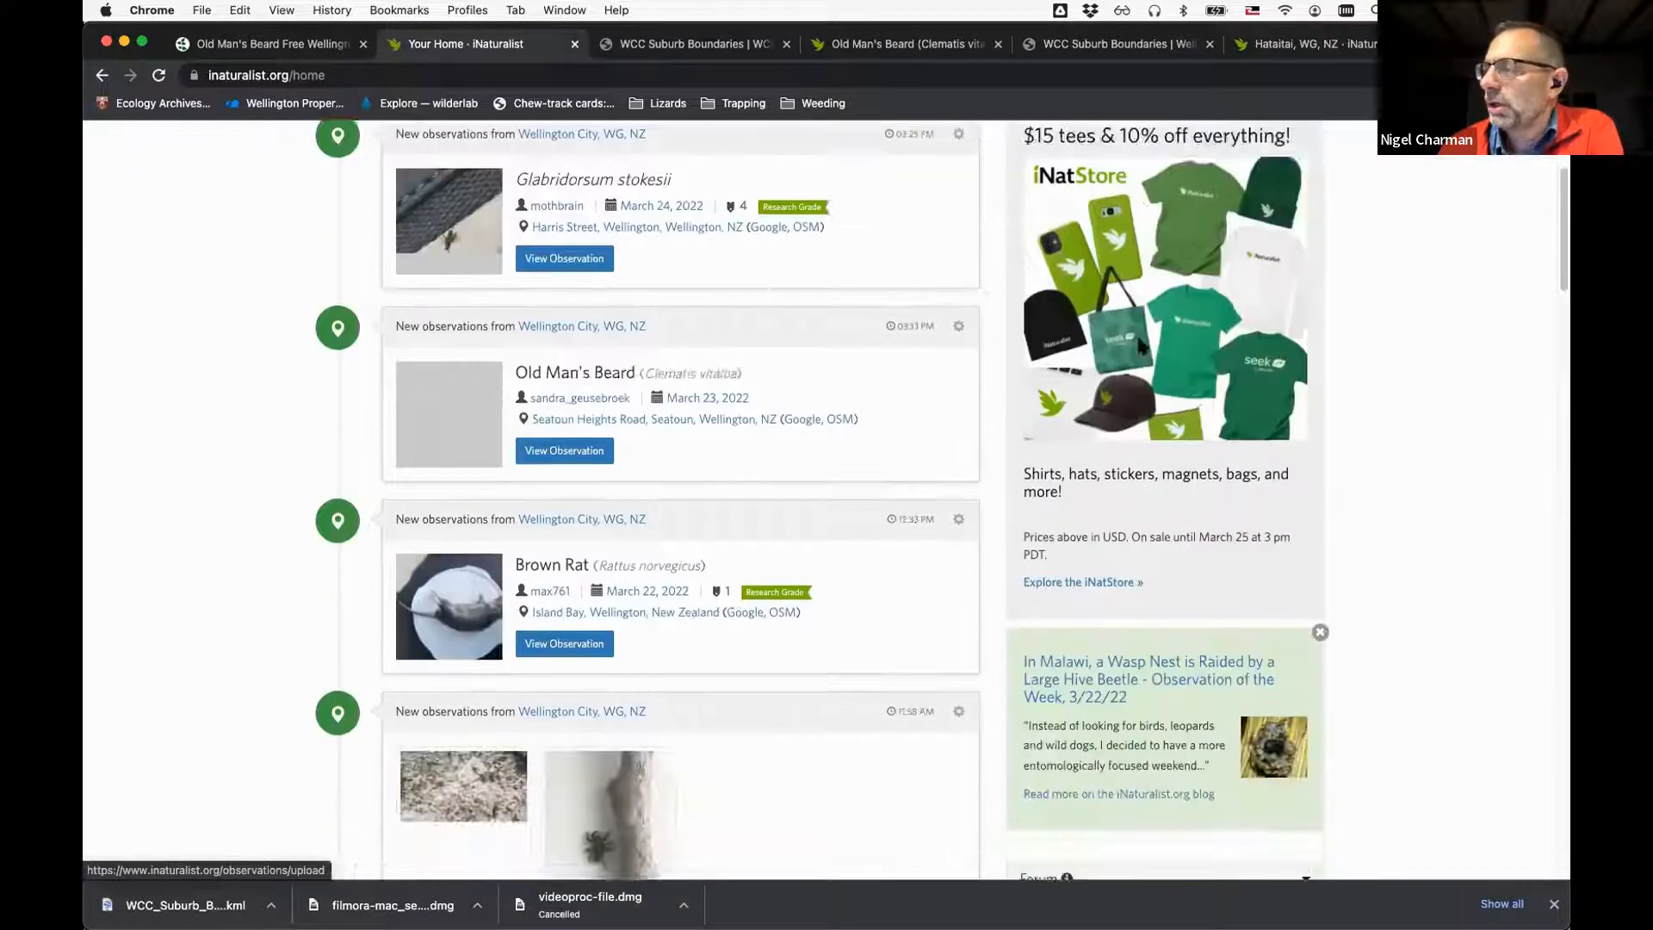
pyautogui.scroll(-7, 1139, 344)
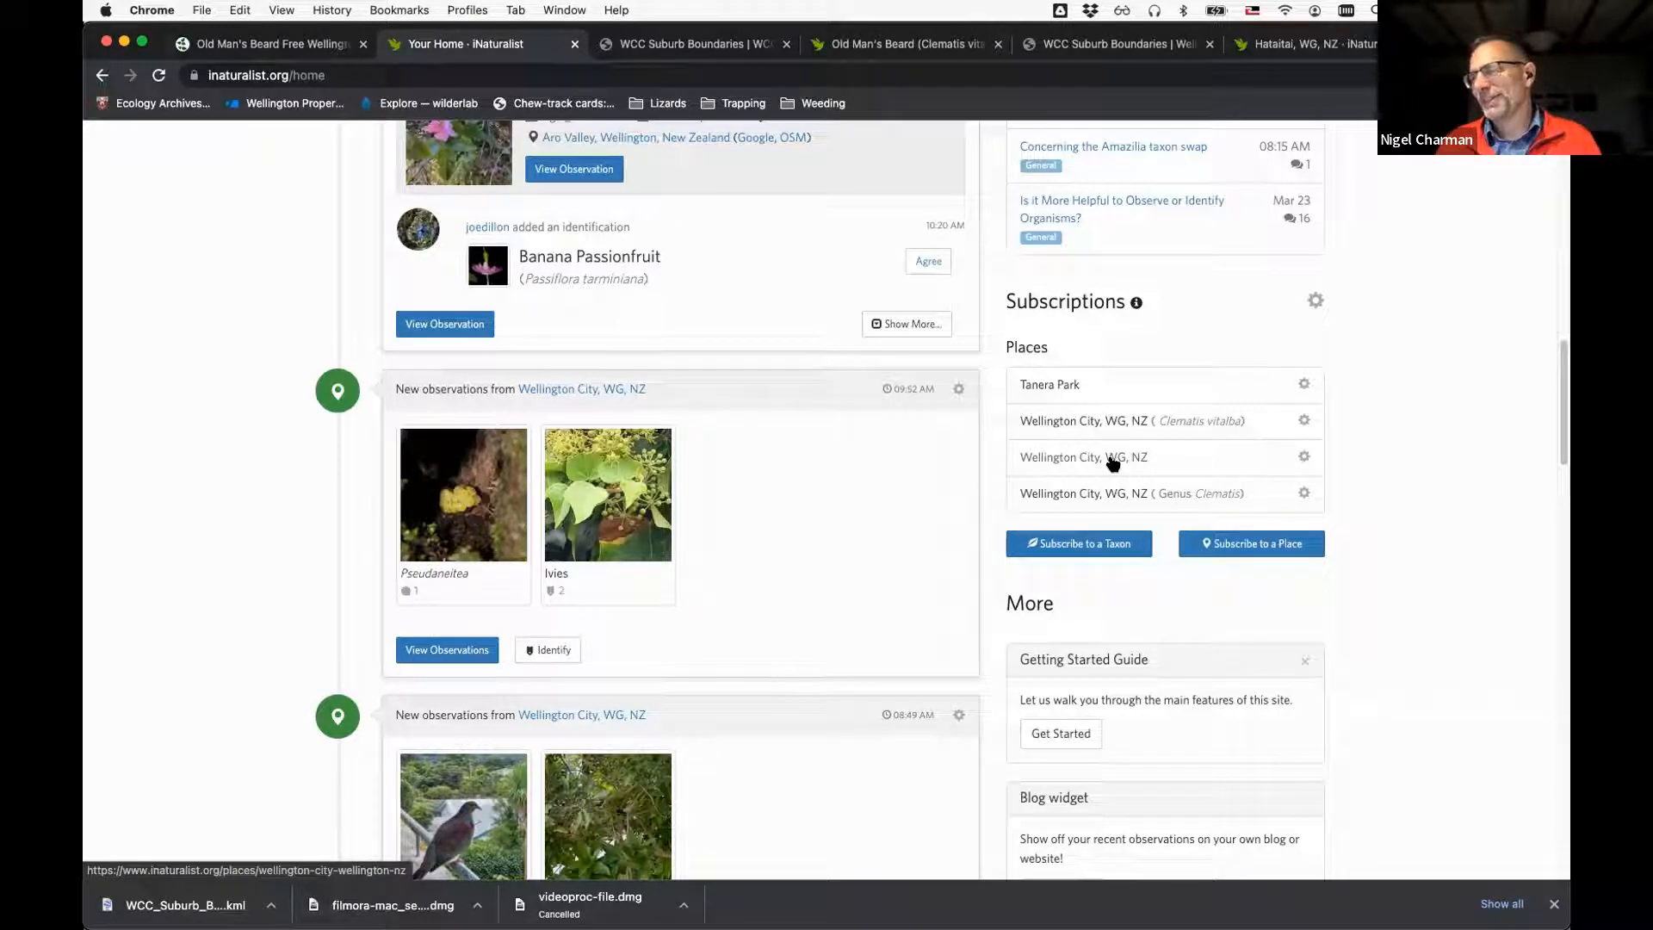
pyautogui.scroll(-5, 1111, 463)
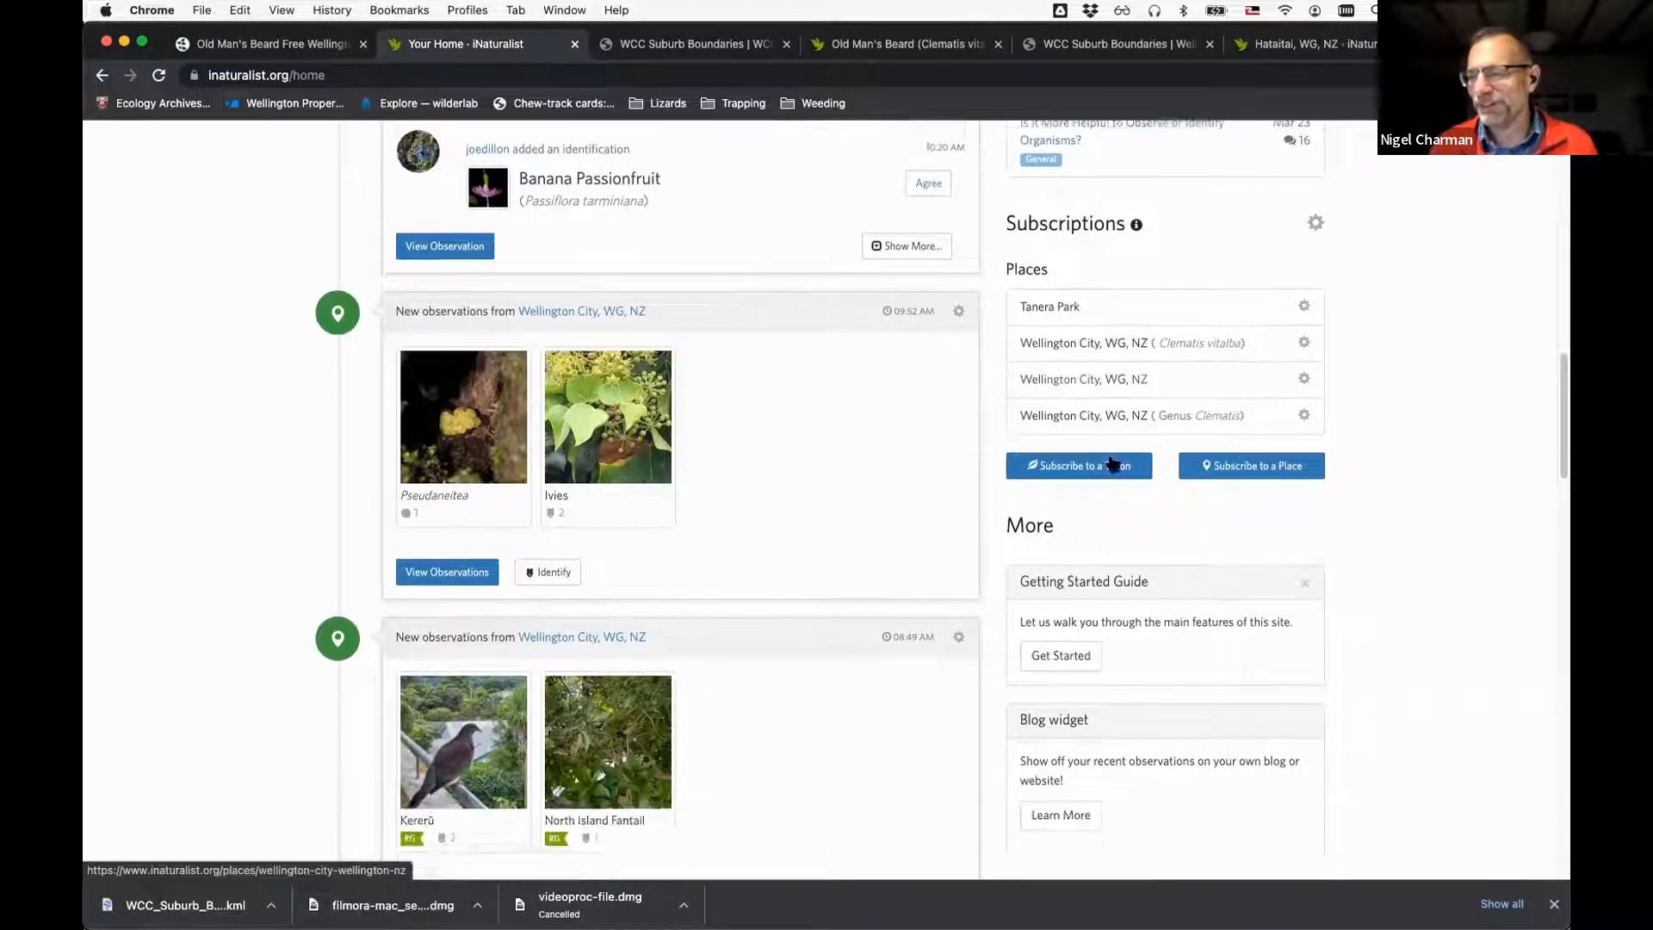
pyautogui.scroll(-4, 573, 618)
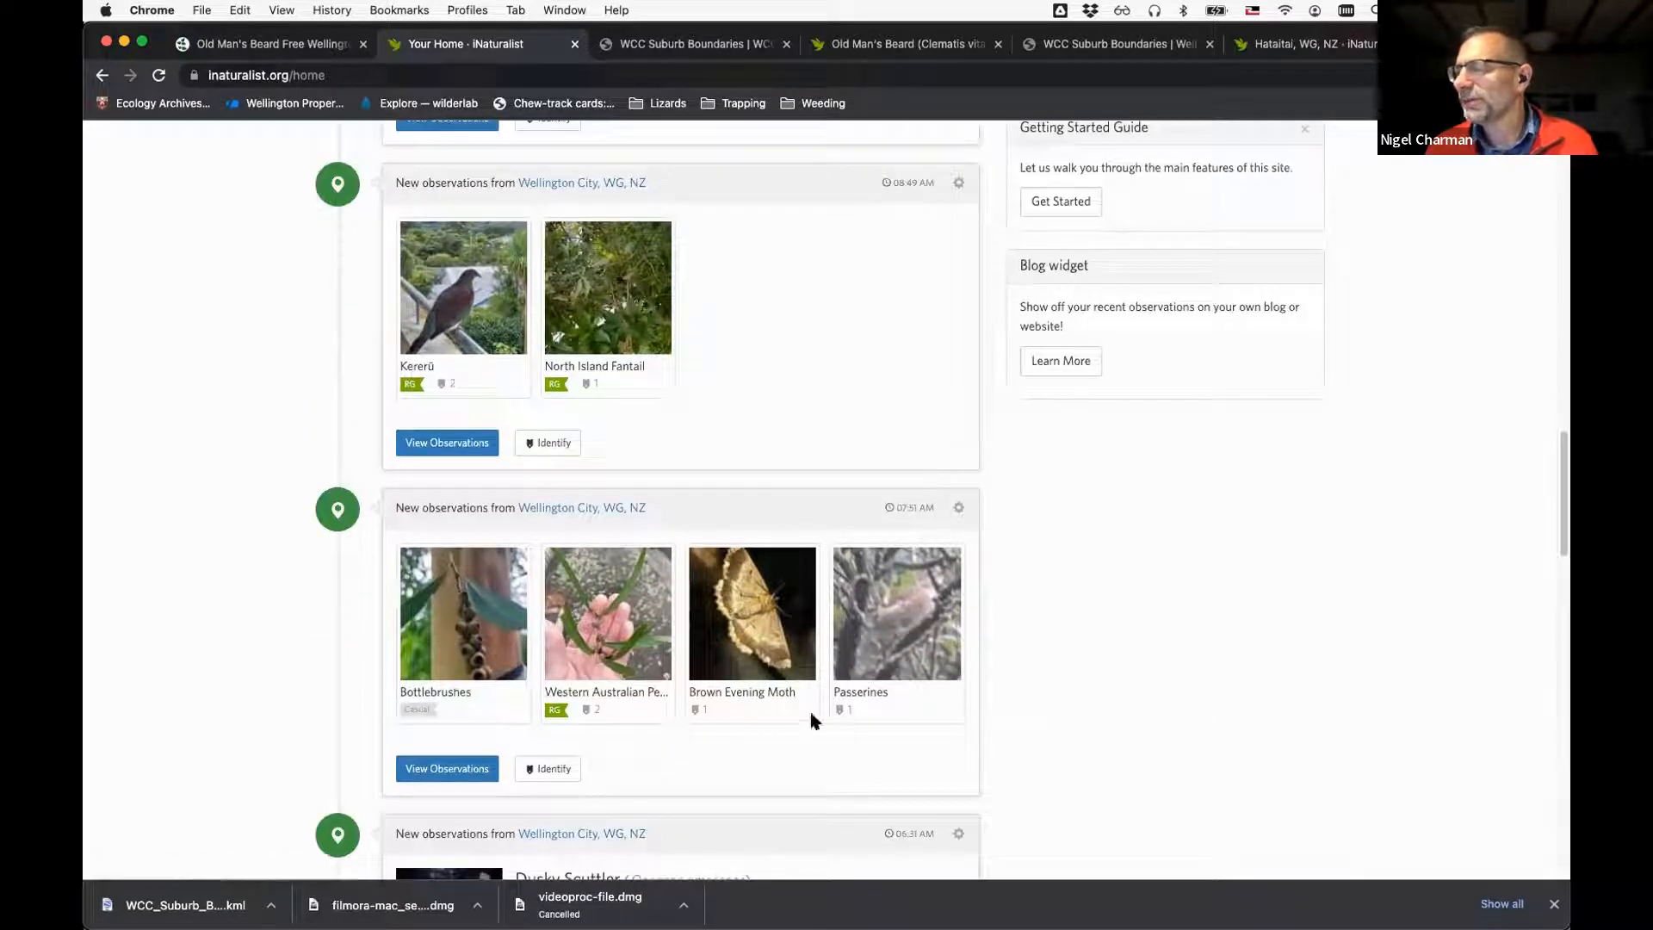
pyautogui.scroll(-7, 790, 711)
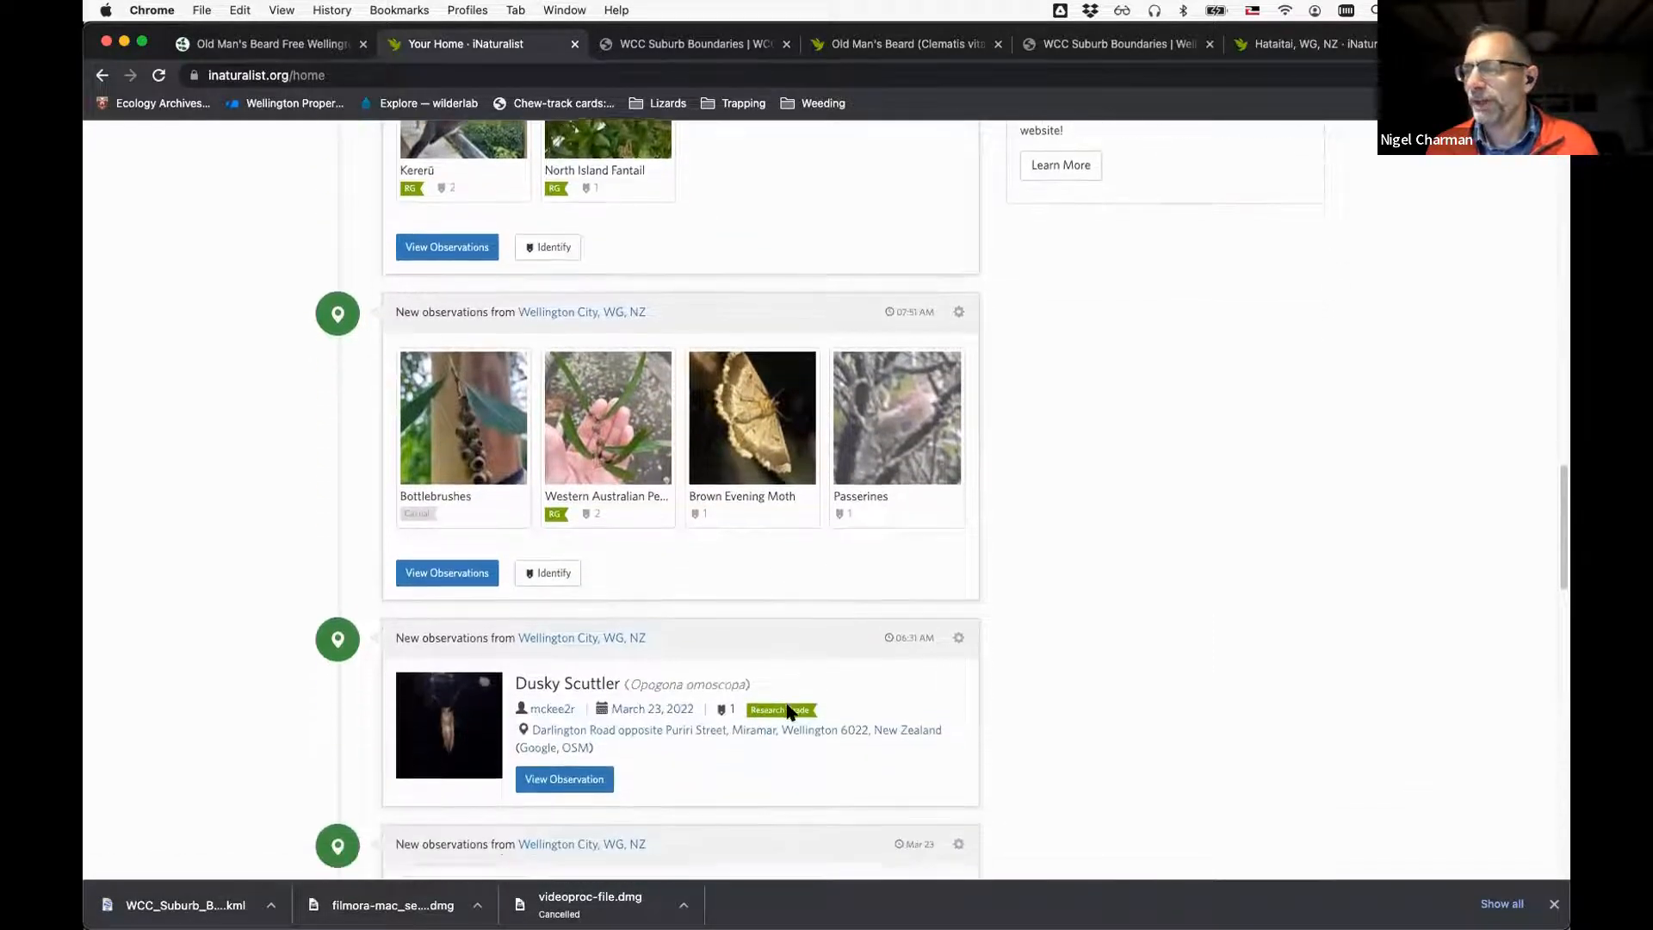
pyautogui.scroll(-2, 753, 637)
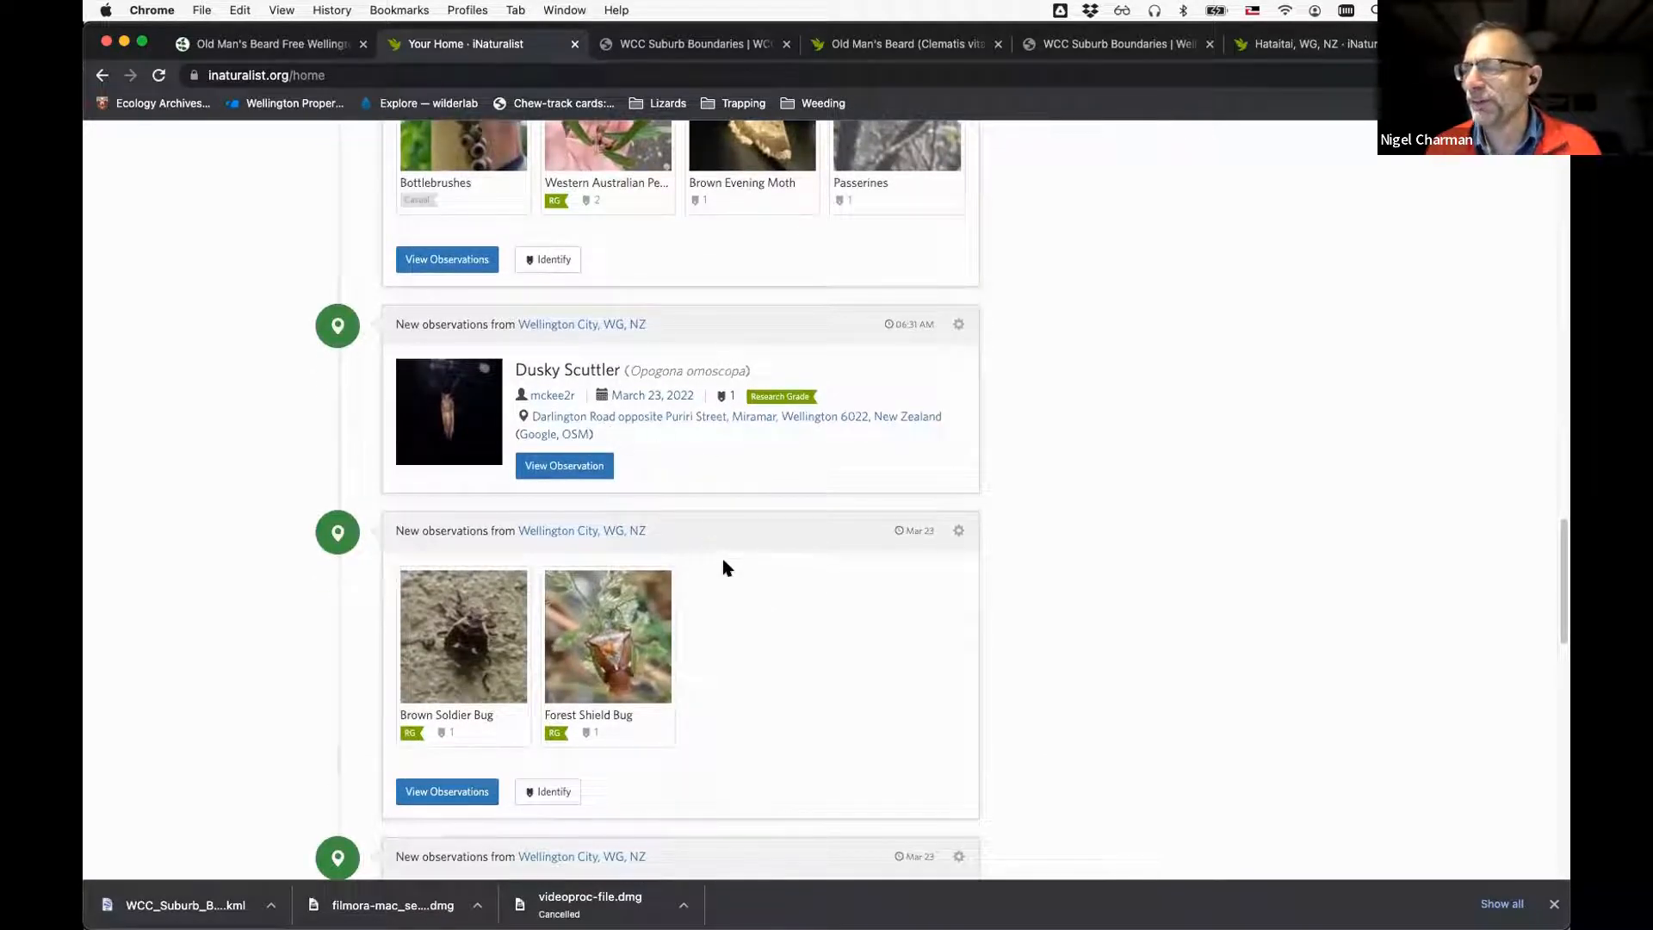
pyautogui.scroll(-4, 726, 568)
pyautogui.scroll(-4, 725, 568)
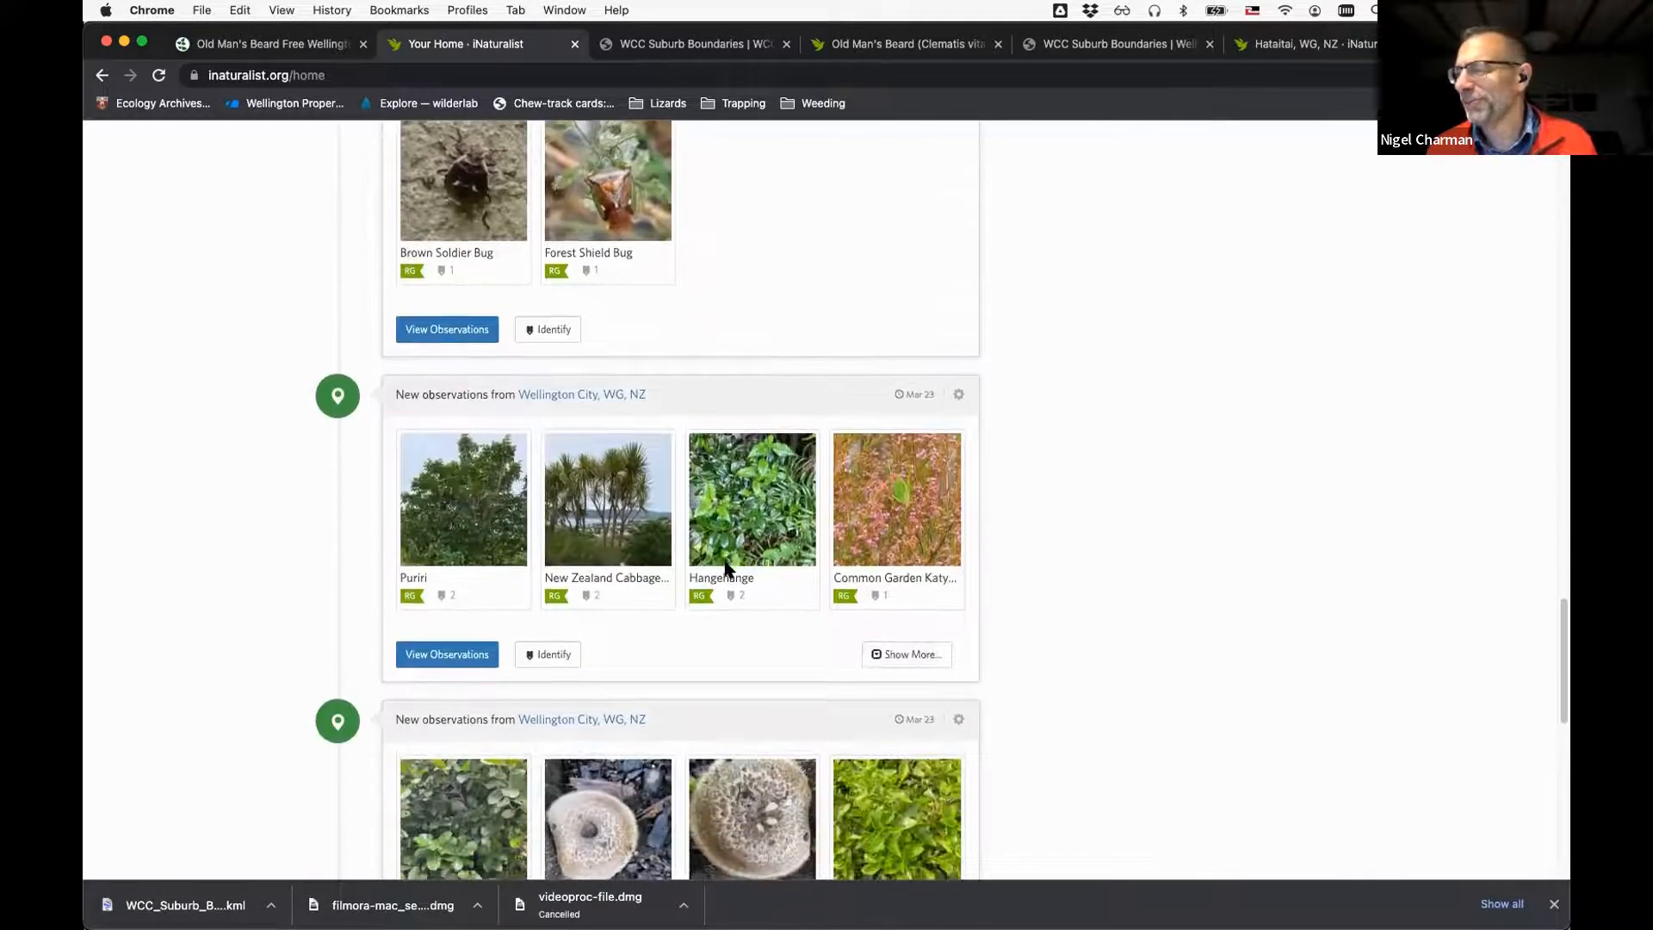
pyautogui.scroll(10, 749, 568)
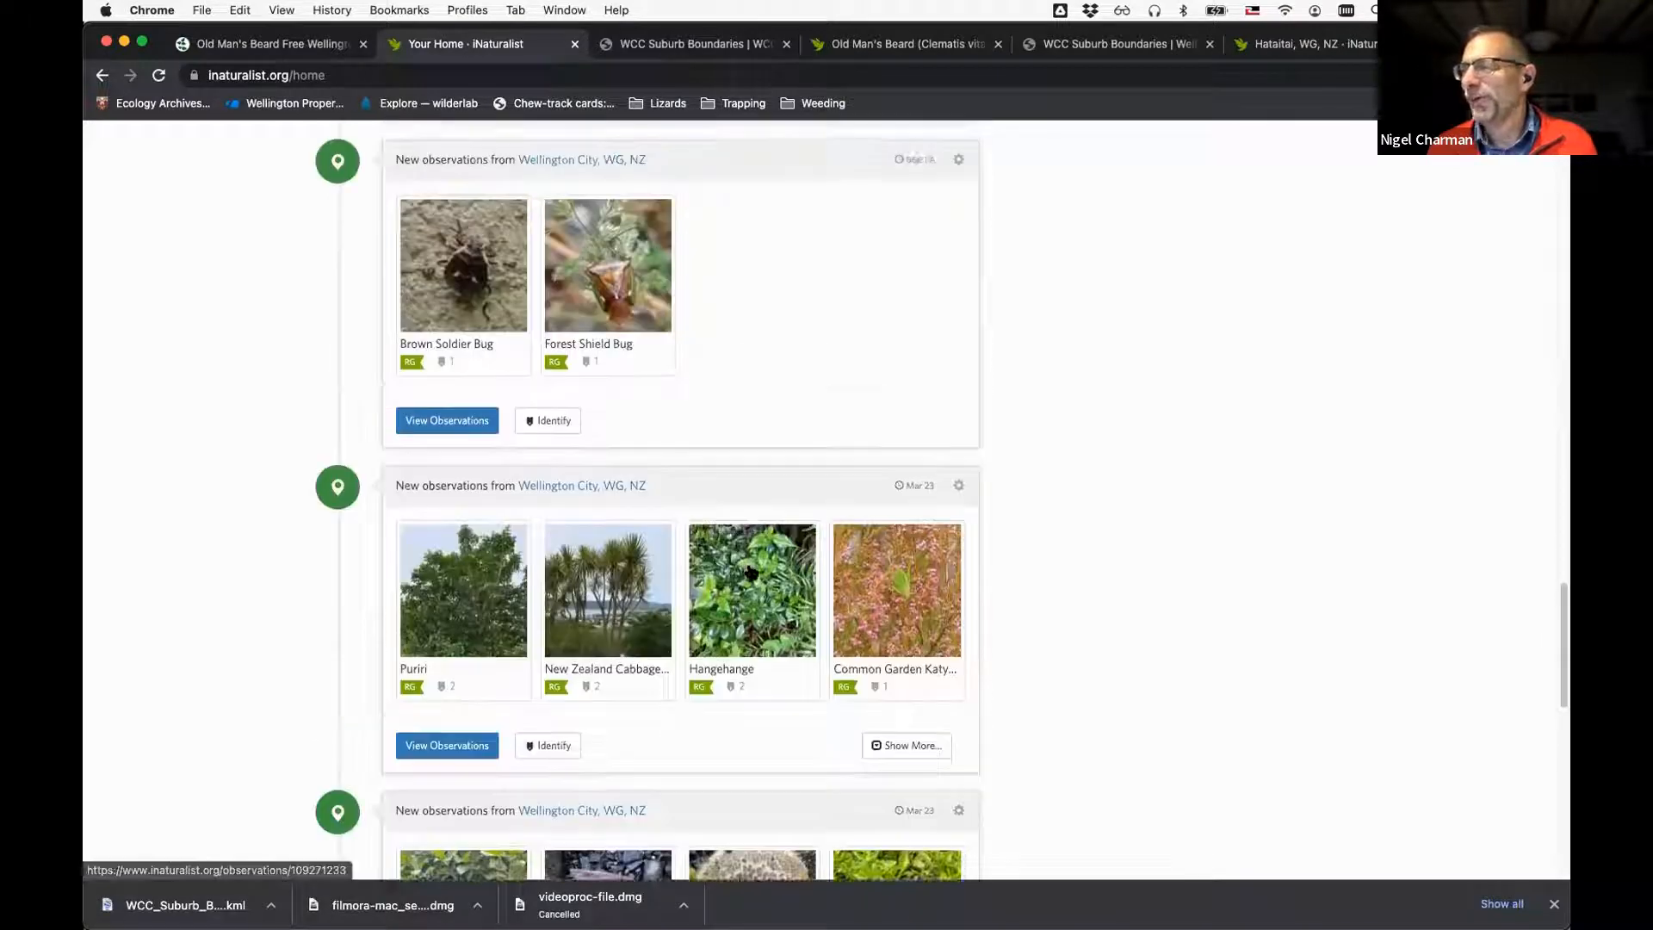
pyautogui.scroll(15, 749, 568)
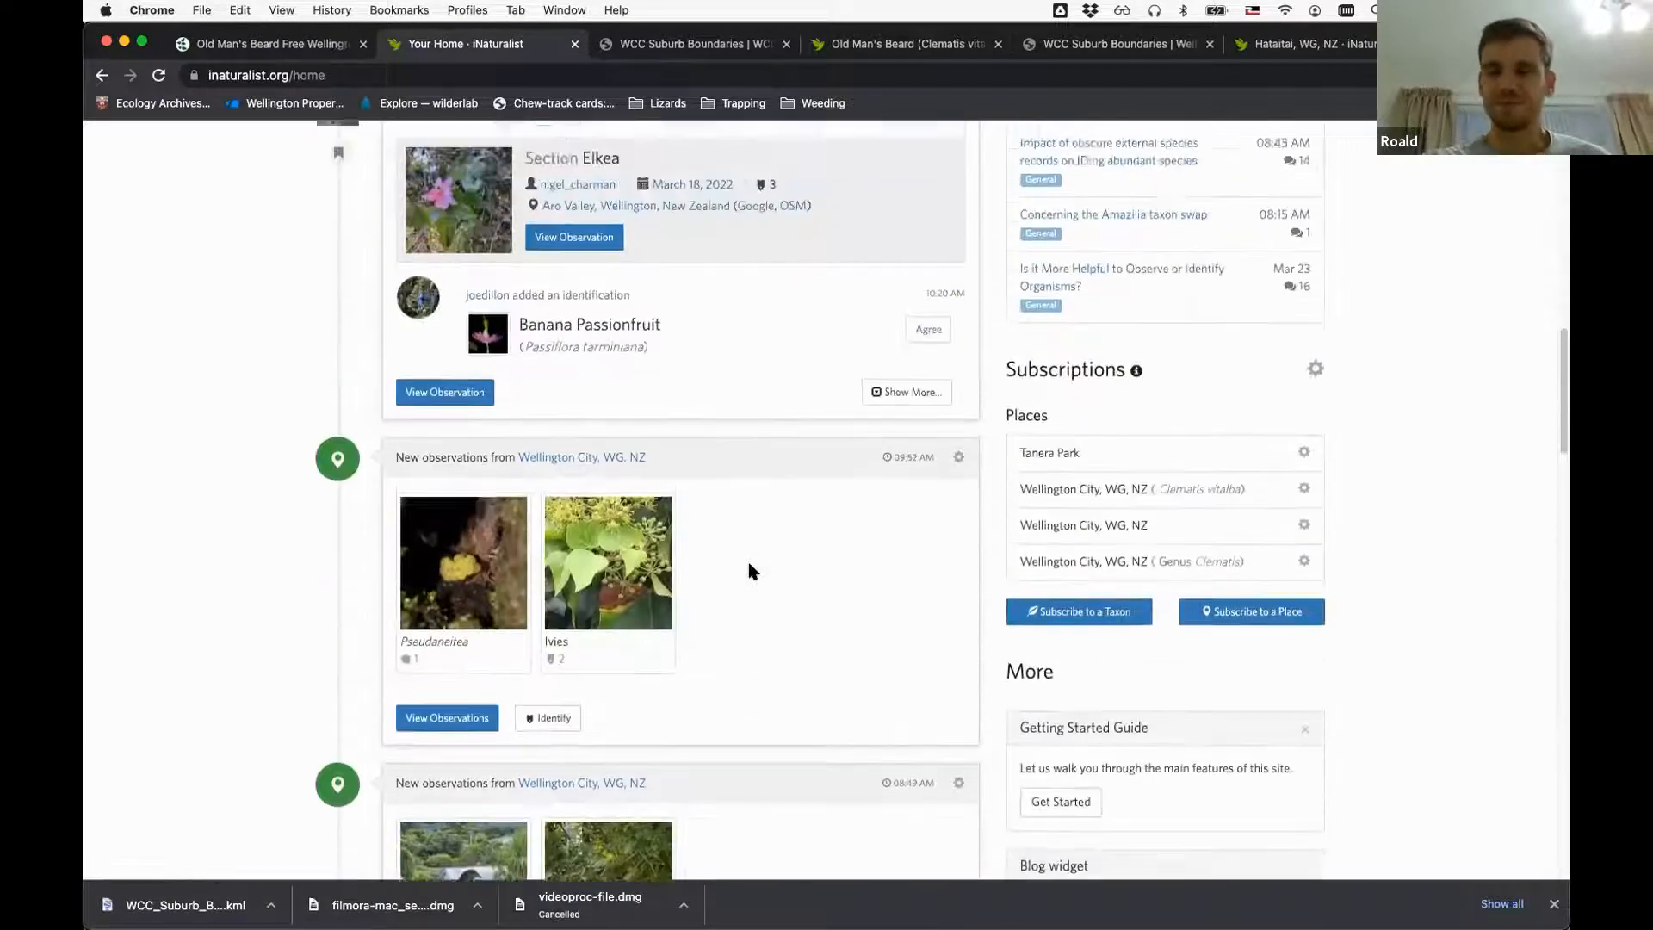
pyautogui.scroll(-1, 749, 568)
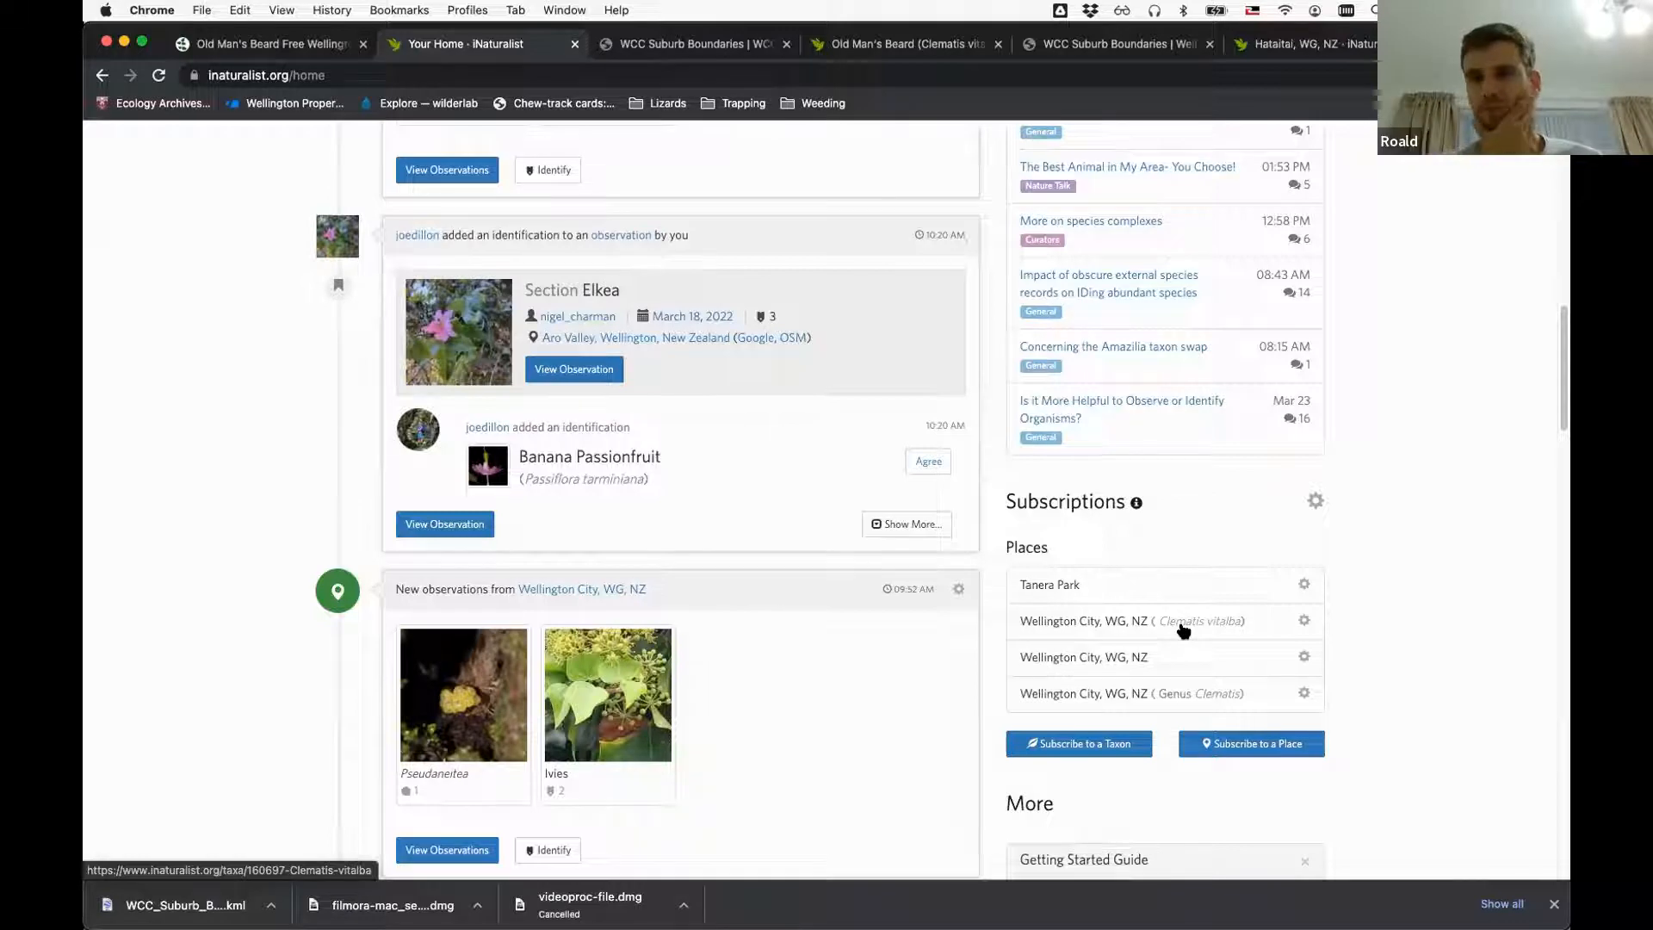
# Leave the homepage feed and open the Explore page of worldwide observations
pyautogui.scroll(3, 1183, 631)
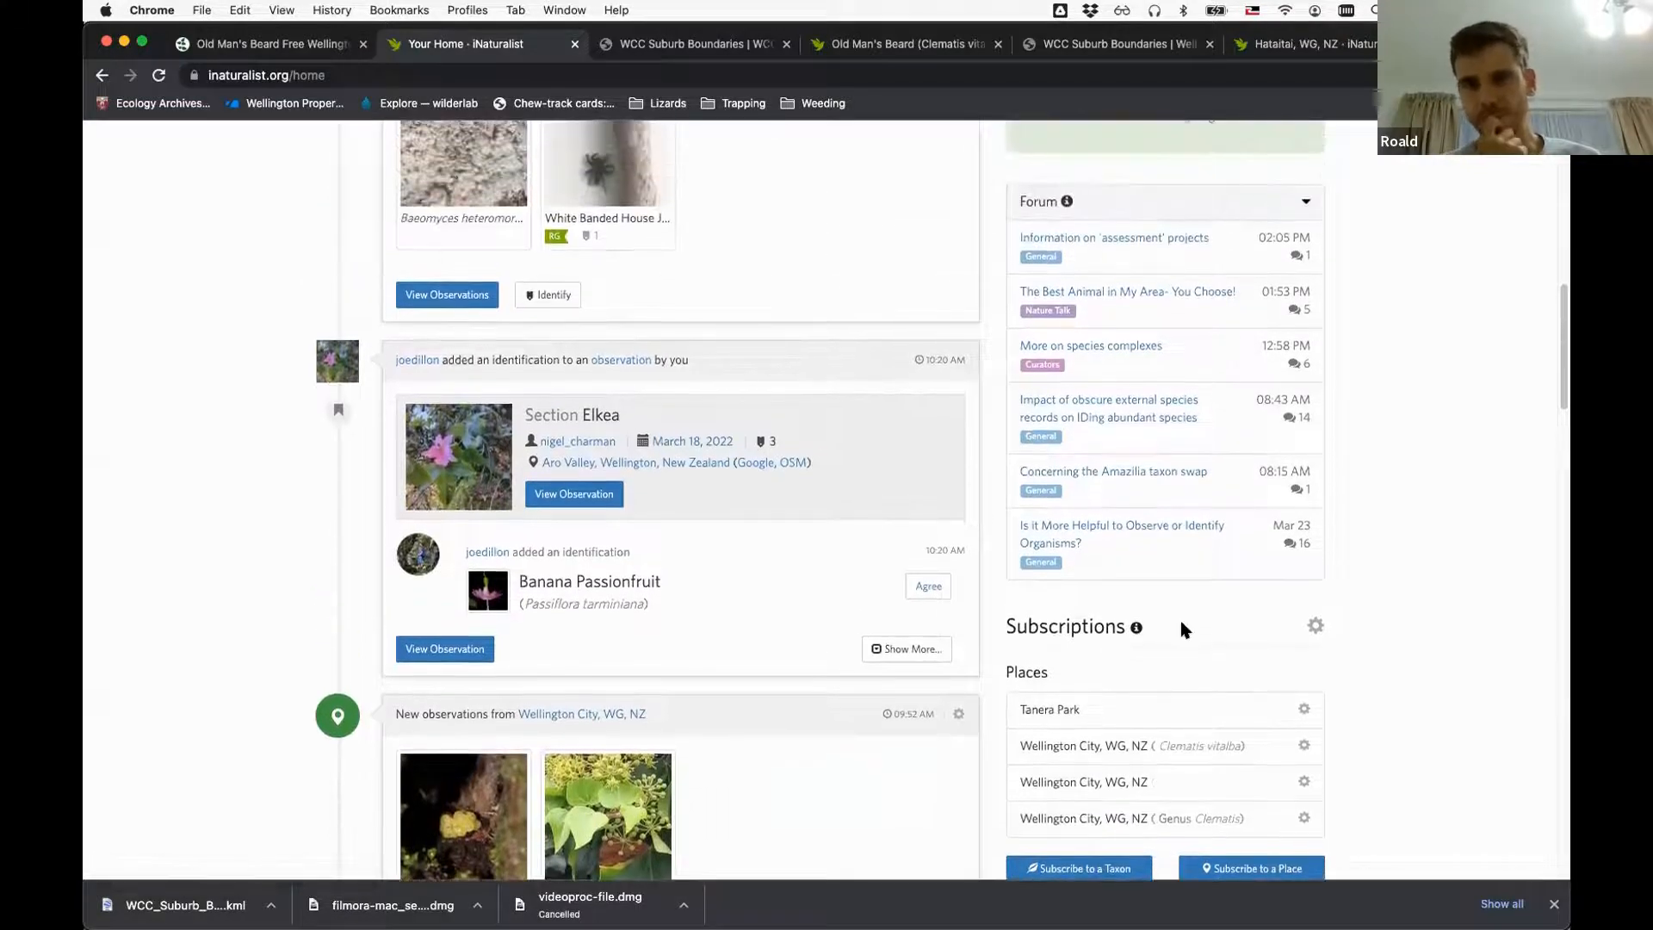
pyautogui.scroll(15, 1183, 631)
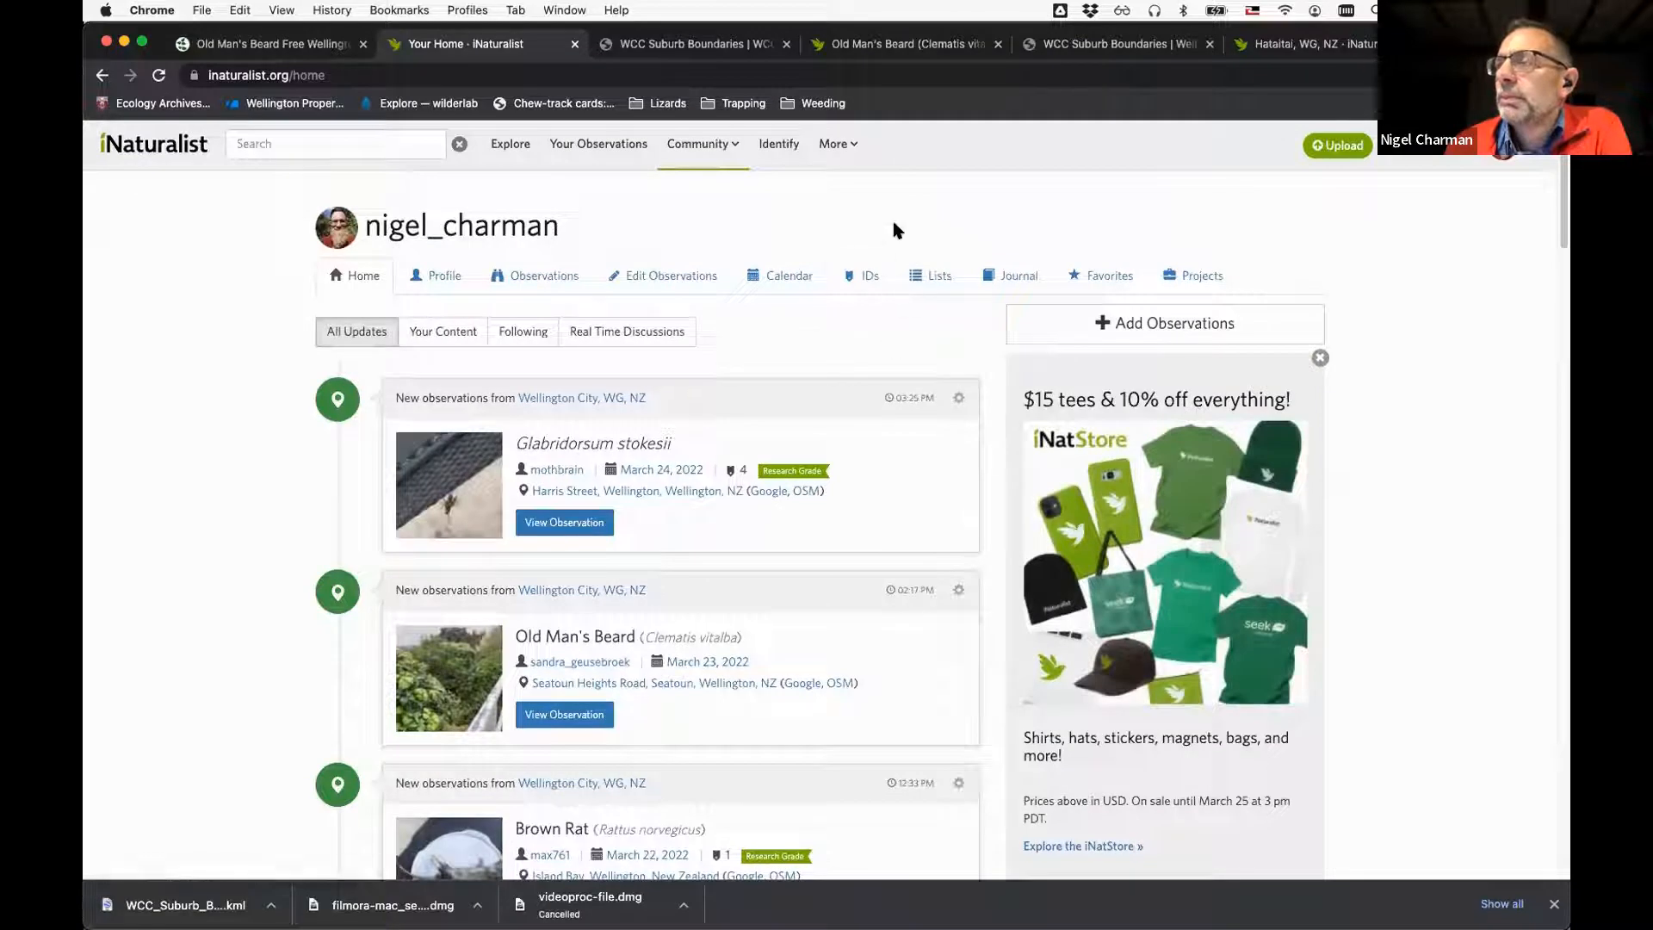
pyautogui.click(512, 144)
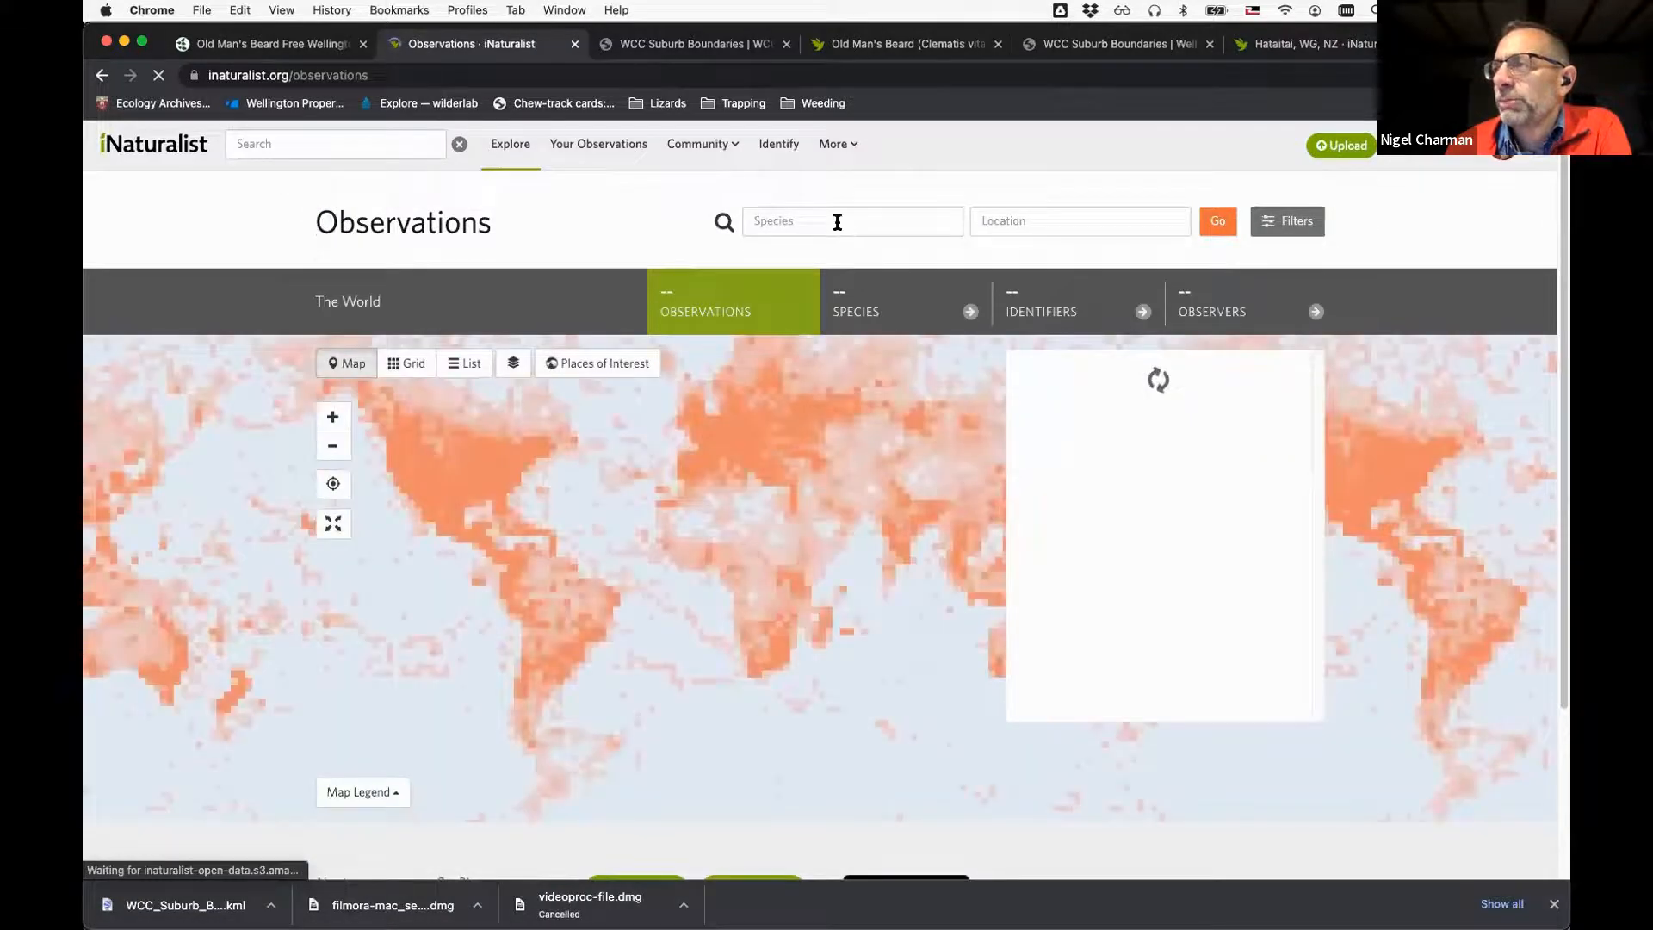
# Filter the worldwide observations by the species Old Man's Beard (Clematis vitalba)
pyautogui.click(837, 222)
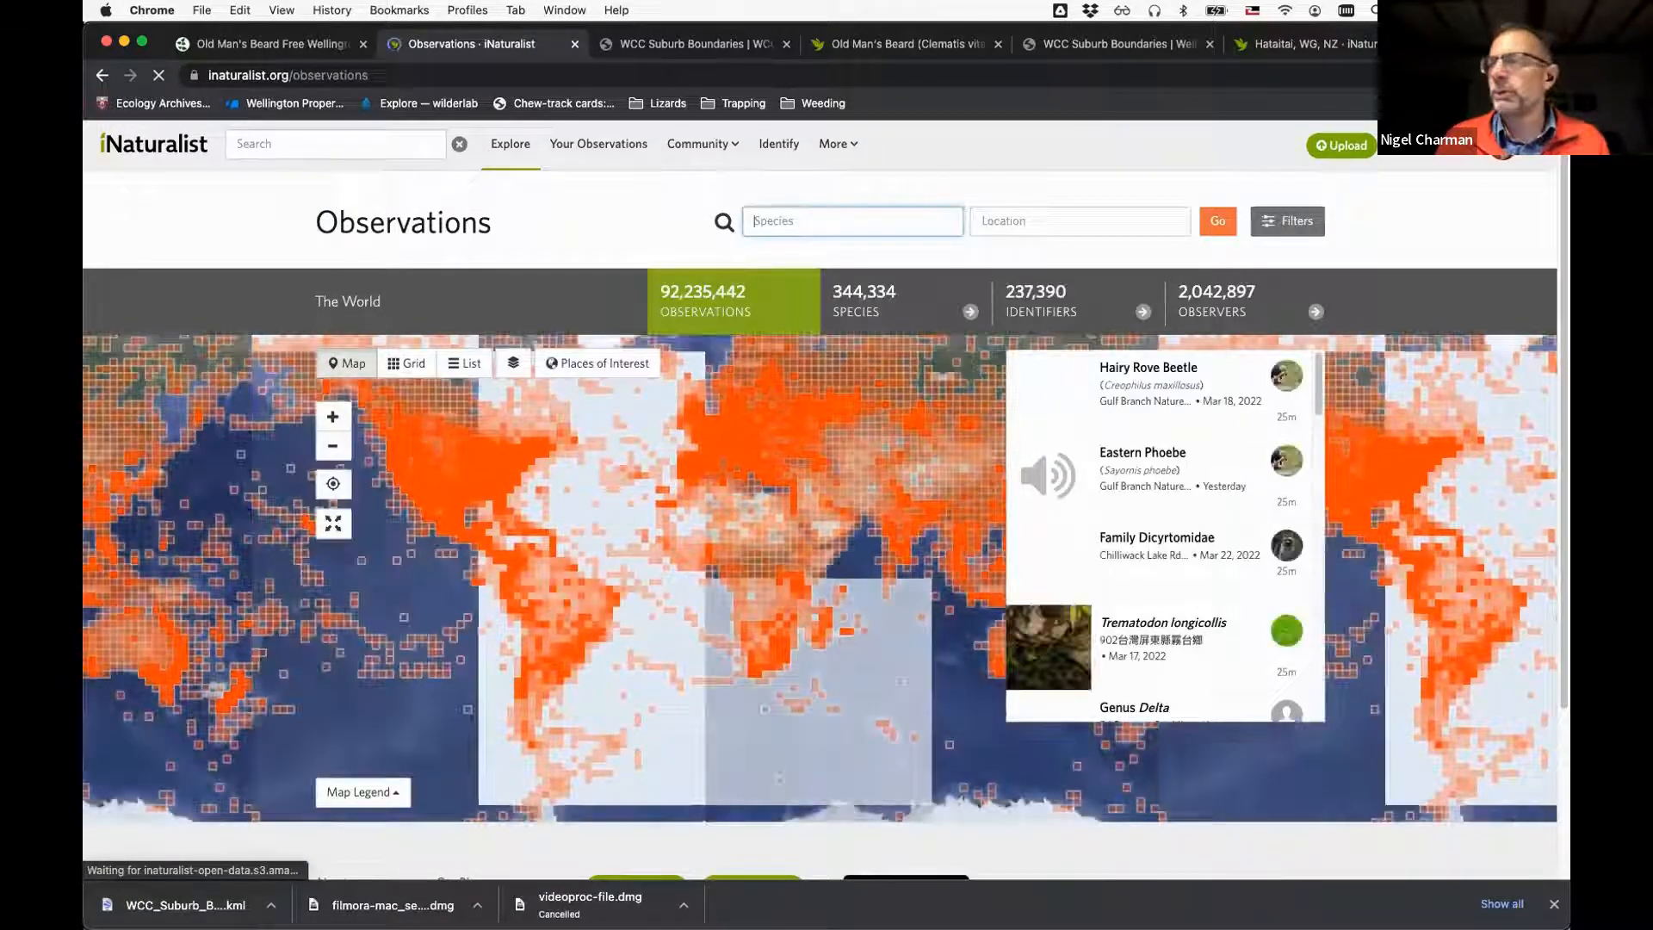
pyautogui.write('old ma')
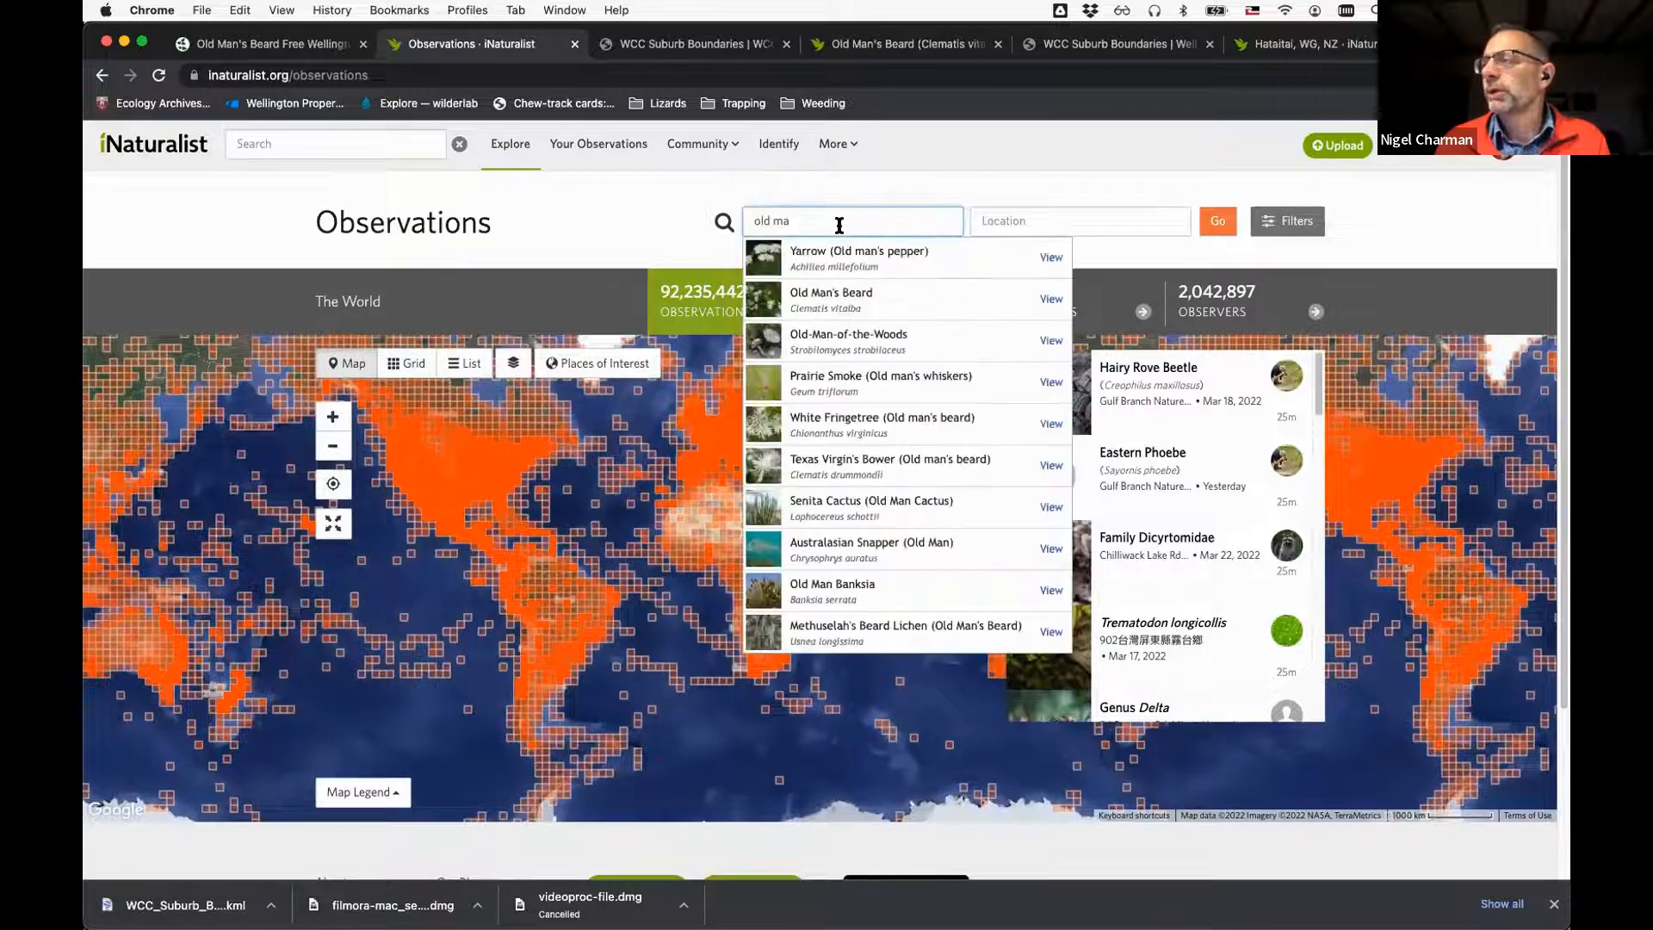
pyautogui.click(963, 293)
pyautogui.click(1021, 222)
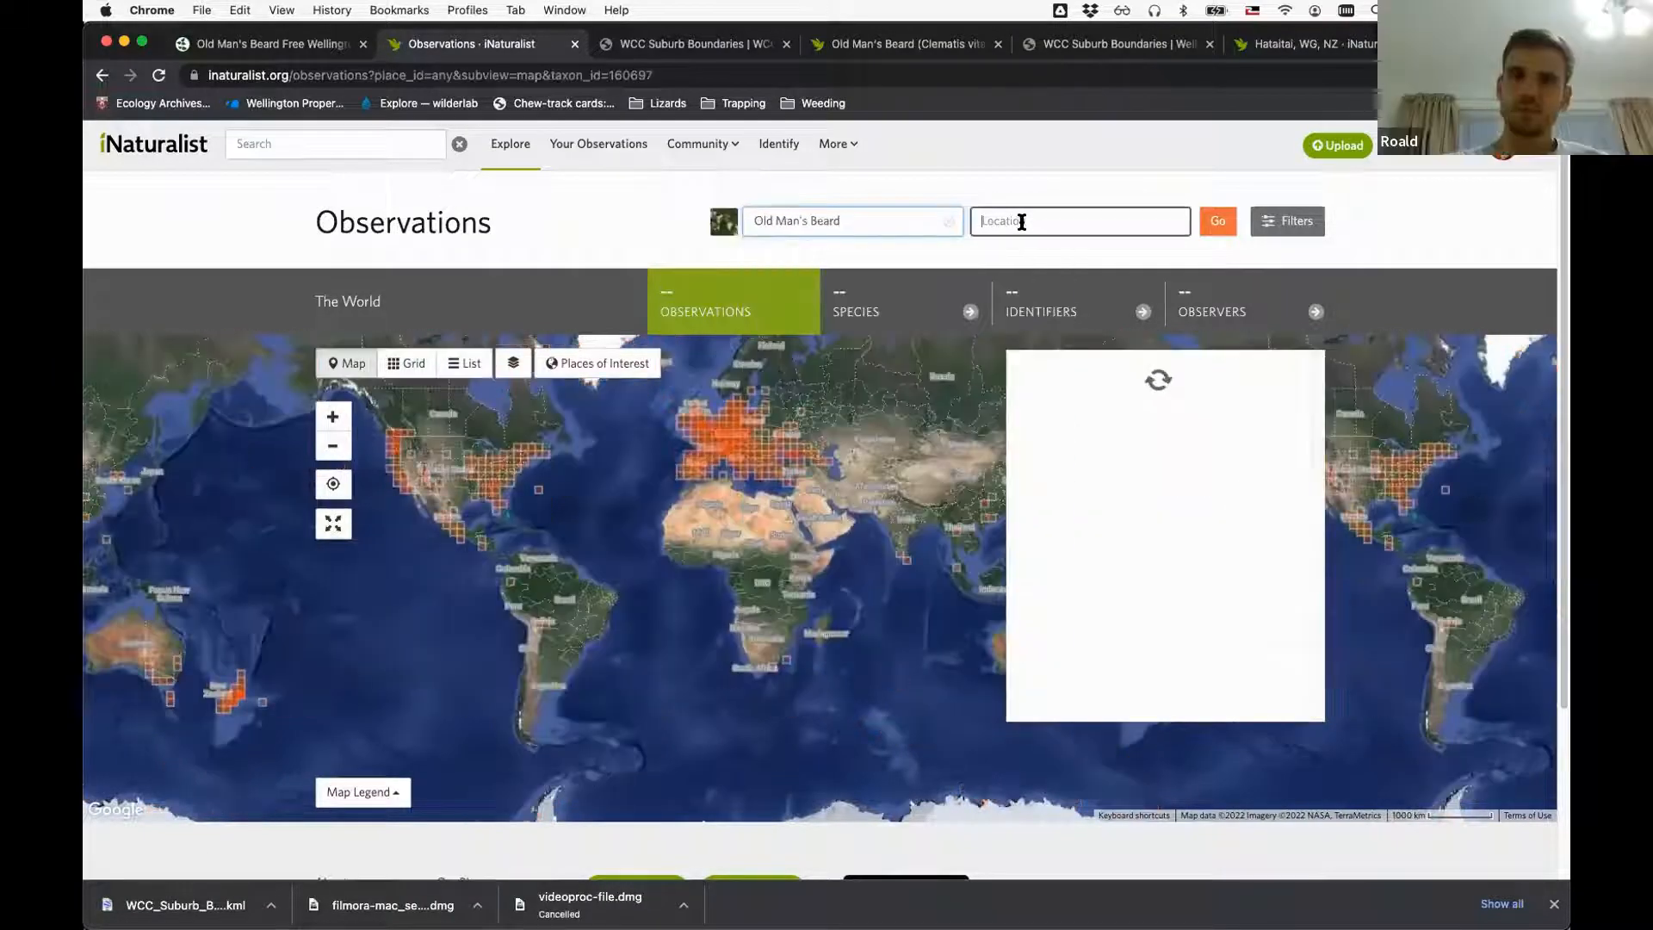
pyautogui.write('nort')
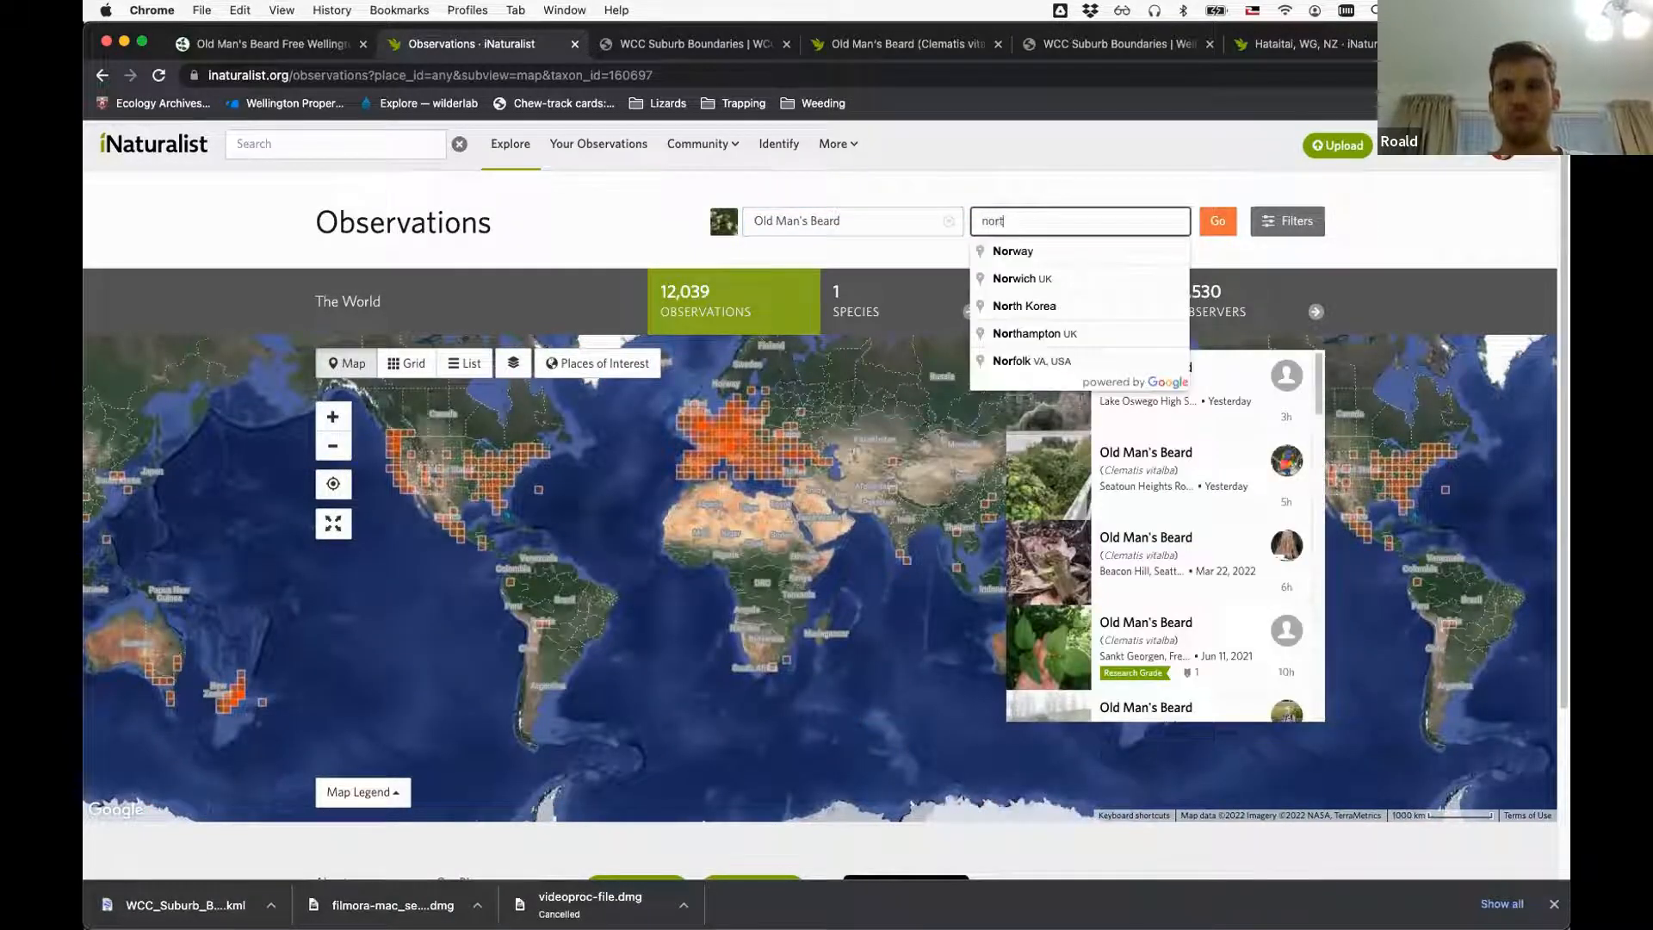
pyautogui.write('hand')
pyautogui.press('BackSpace')
pyautogui.press('BackSpace')
pyautogui.press('BackSpace')
pyautogui.press('BackSpace')
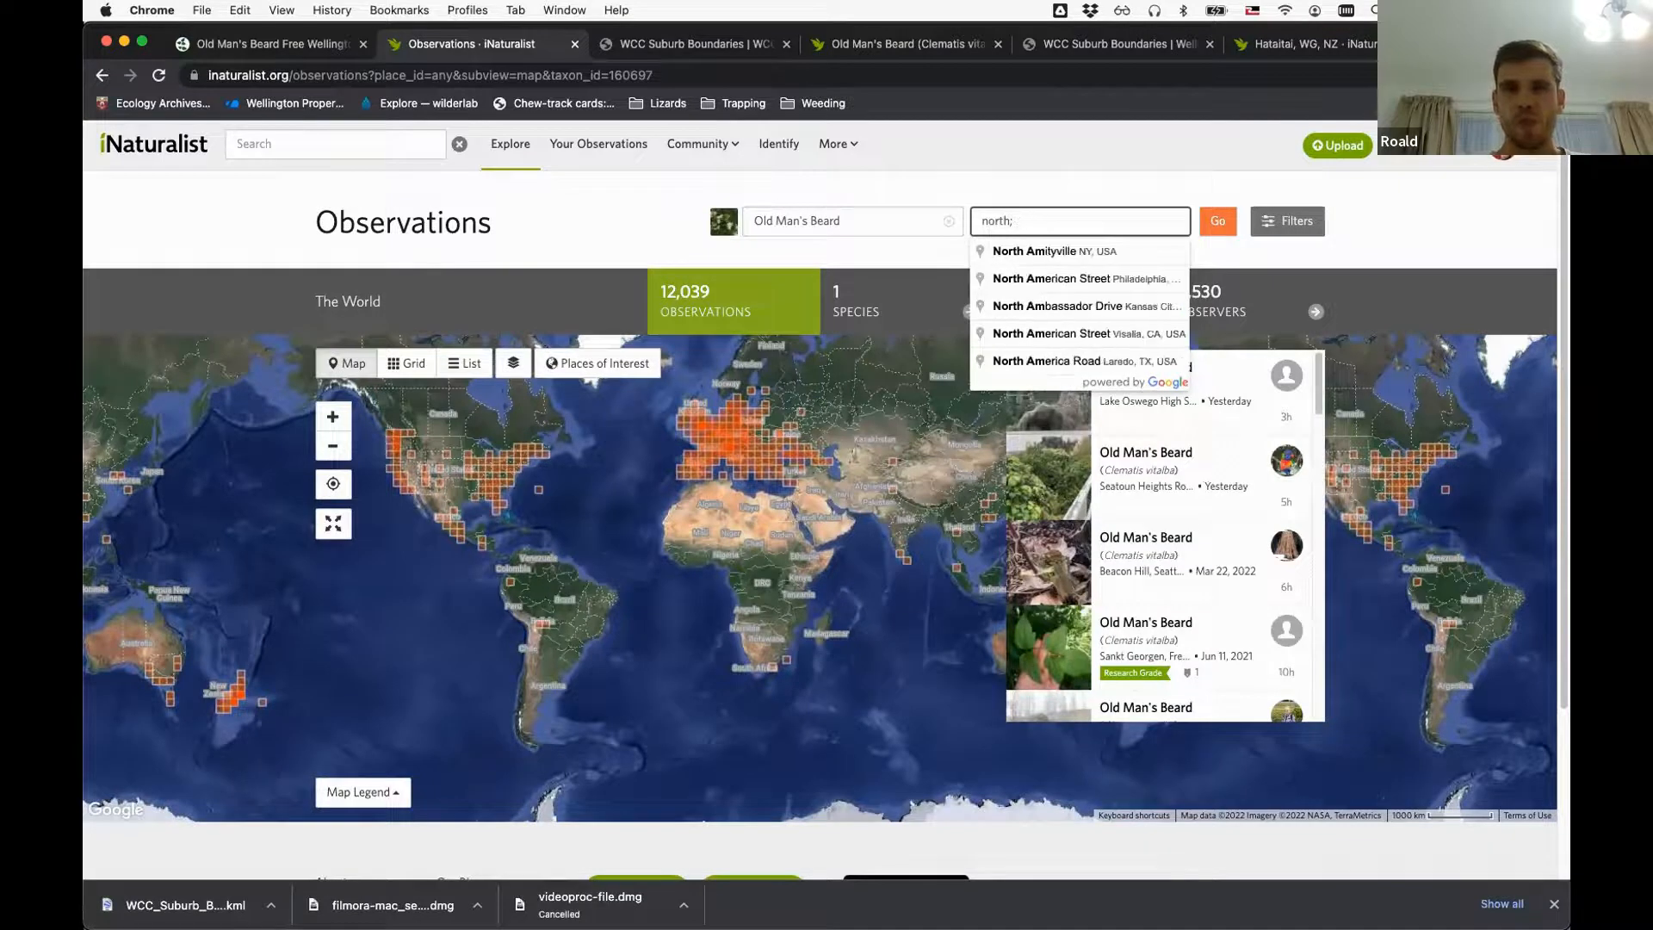
pyautogui.press('BackSpace')
pyautogui.press('BackSpace')
pyautogui.press('BackSpace')
pyautogui.press('BackSpace')
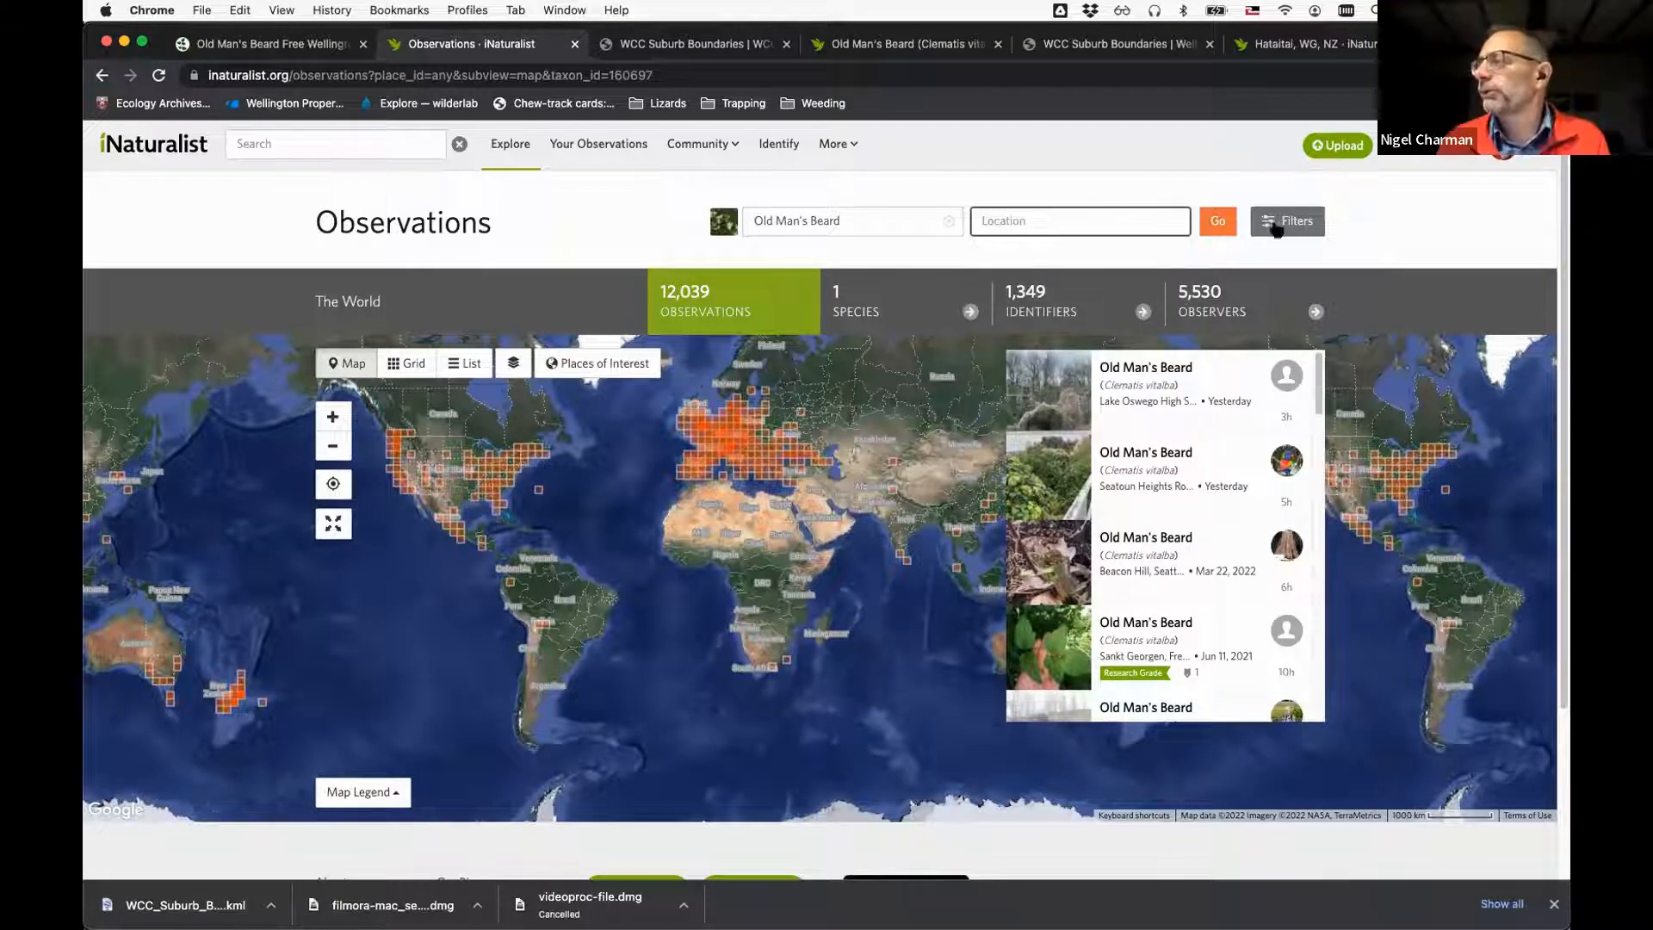
# Restrict the Old Man's Beard observations to the place Northland, WG, NZ using the additional search filters
pyautogui.click(1254, 232)
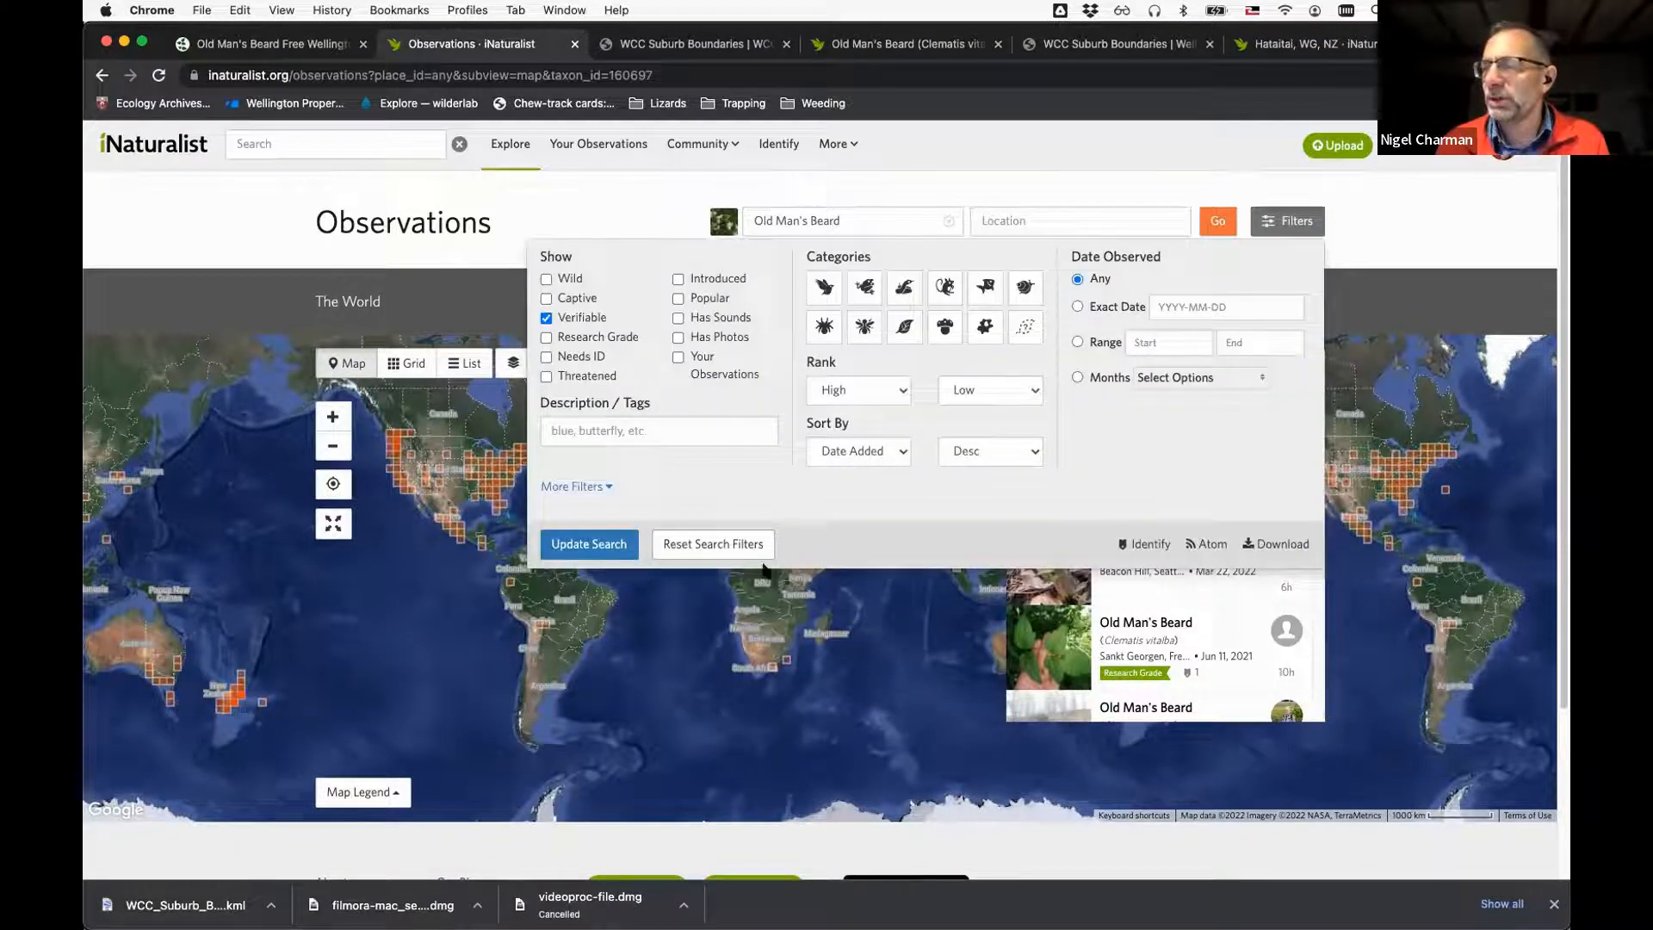
pyautogui.click(607, 487)
pyautogui.click(631, 670)
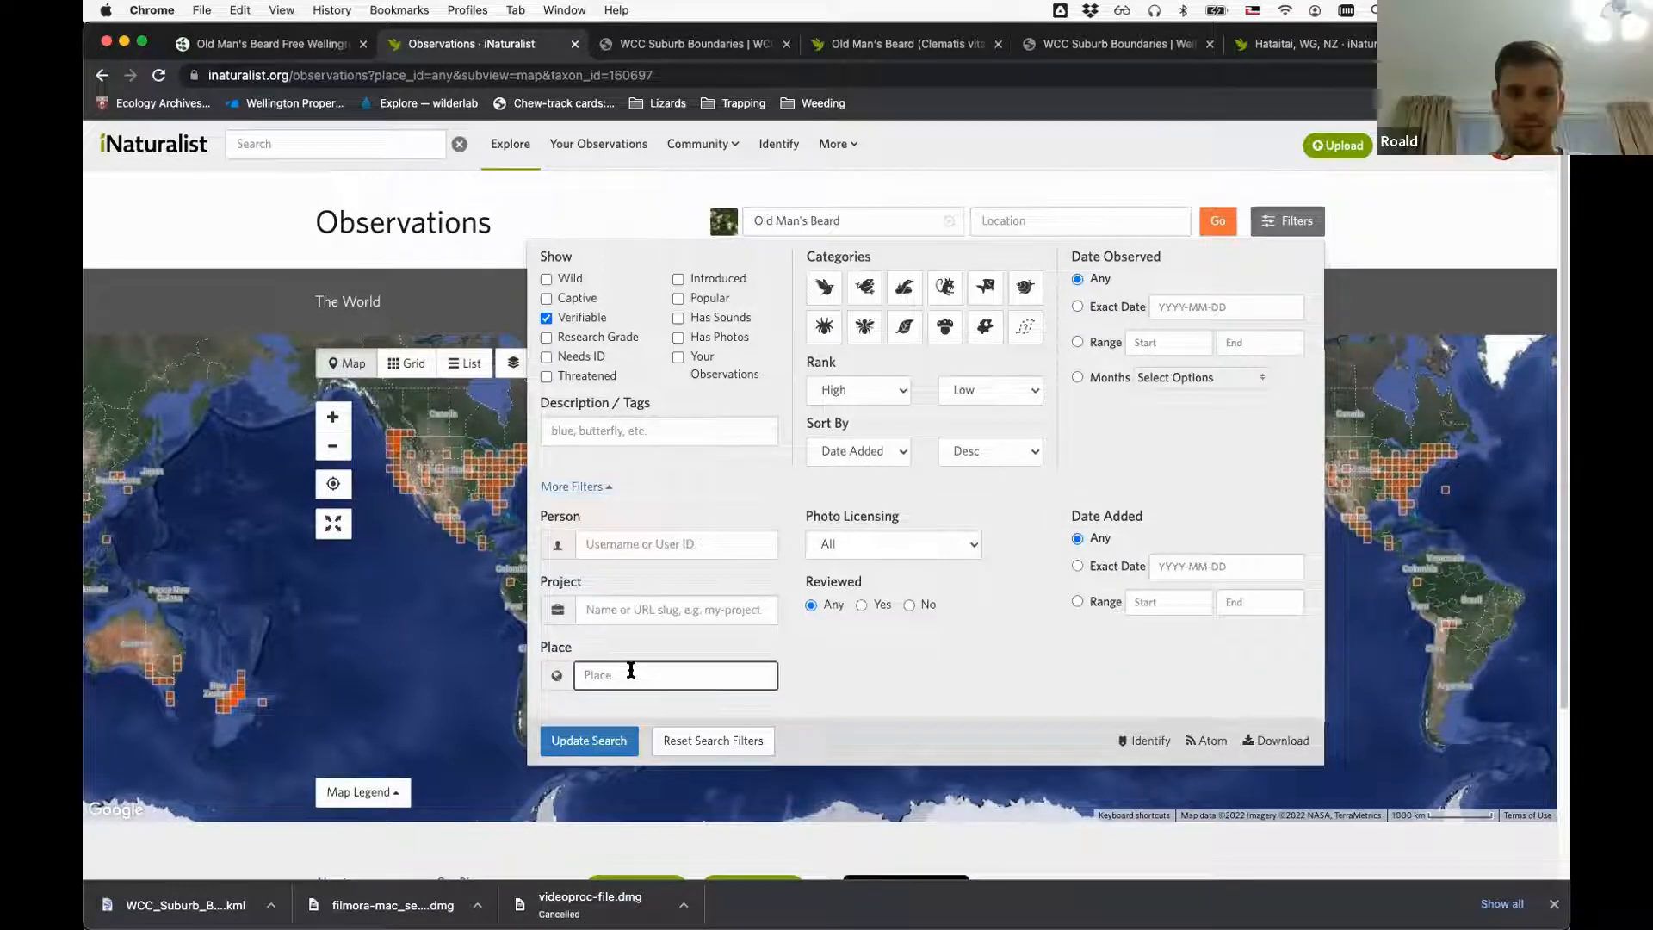
pyautogui.write('north')
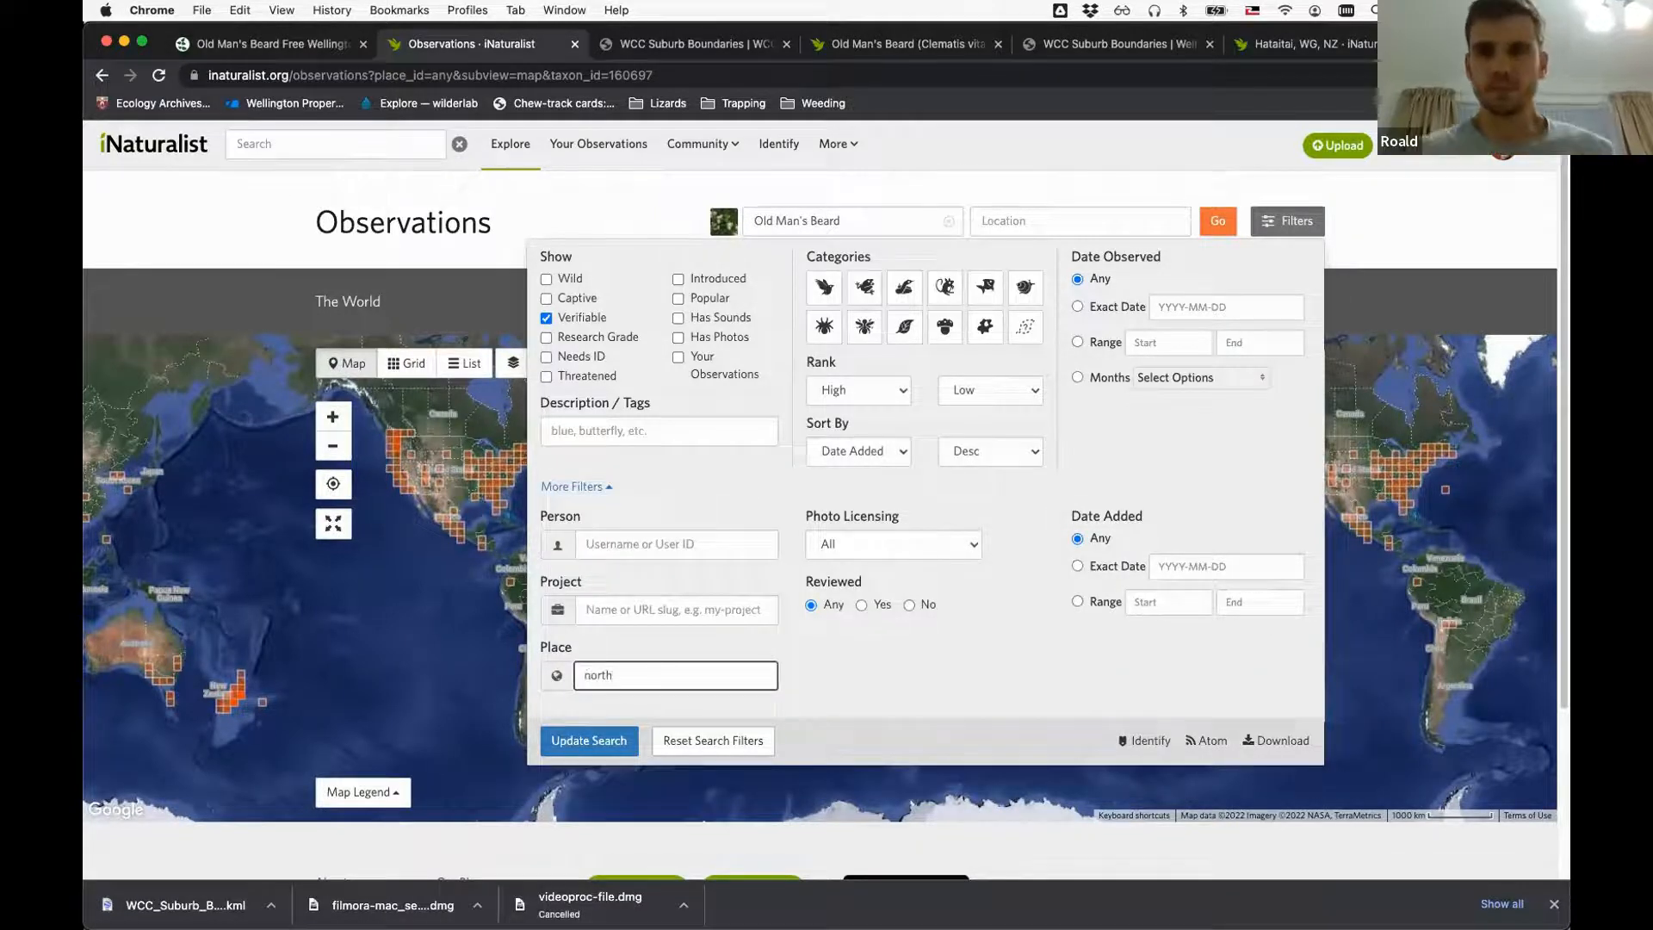
pyautogui.write('land')
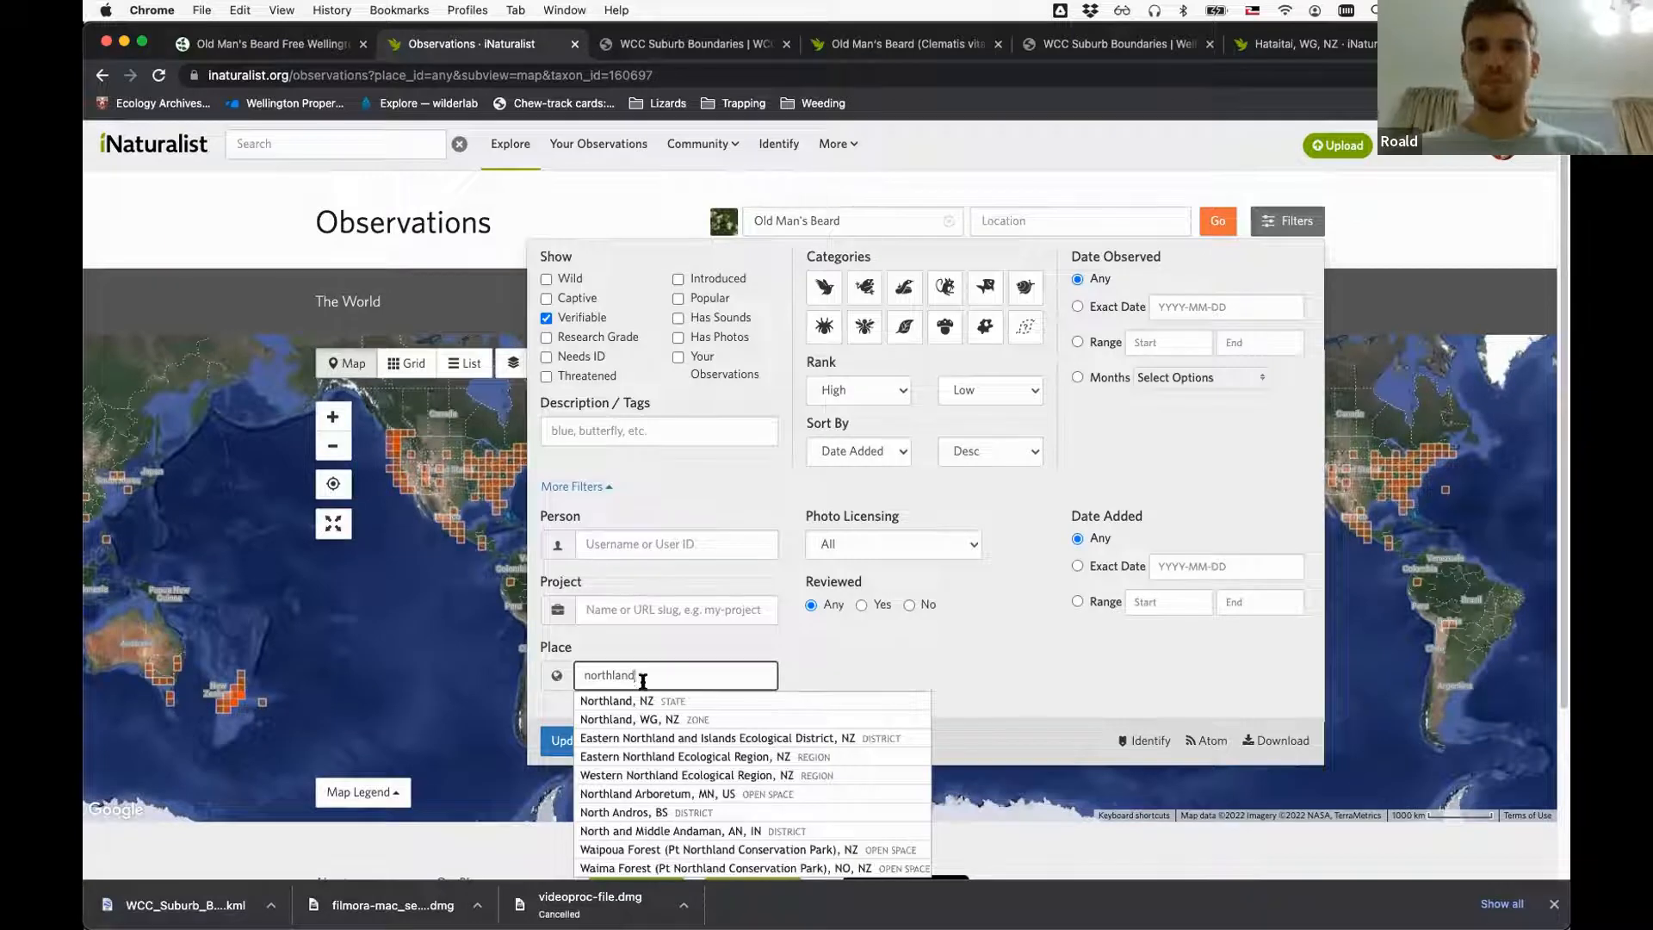
pyautogui.click(650, 720)
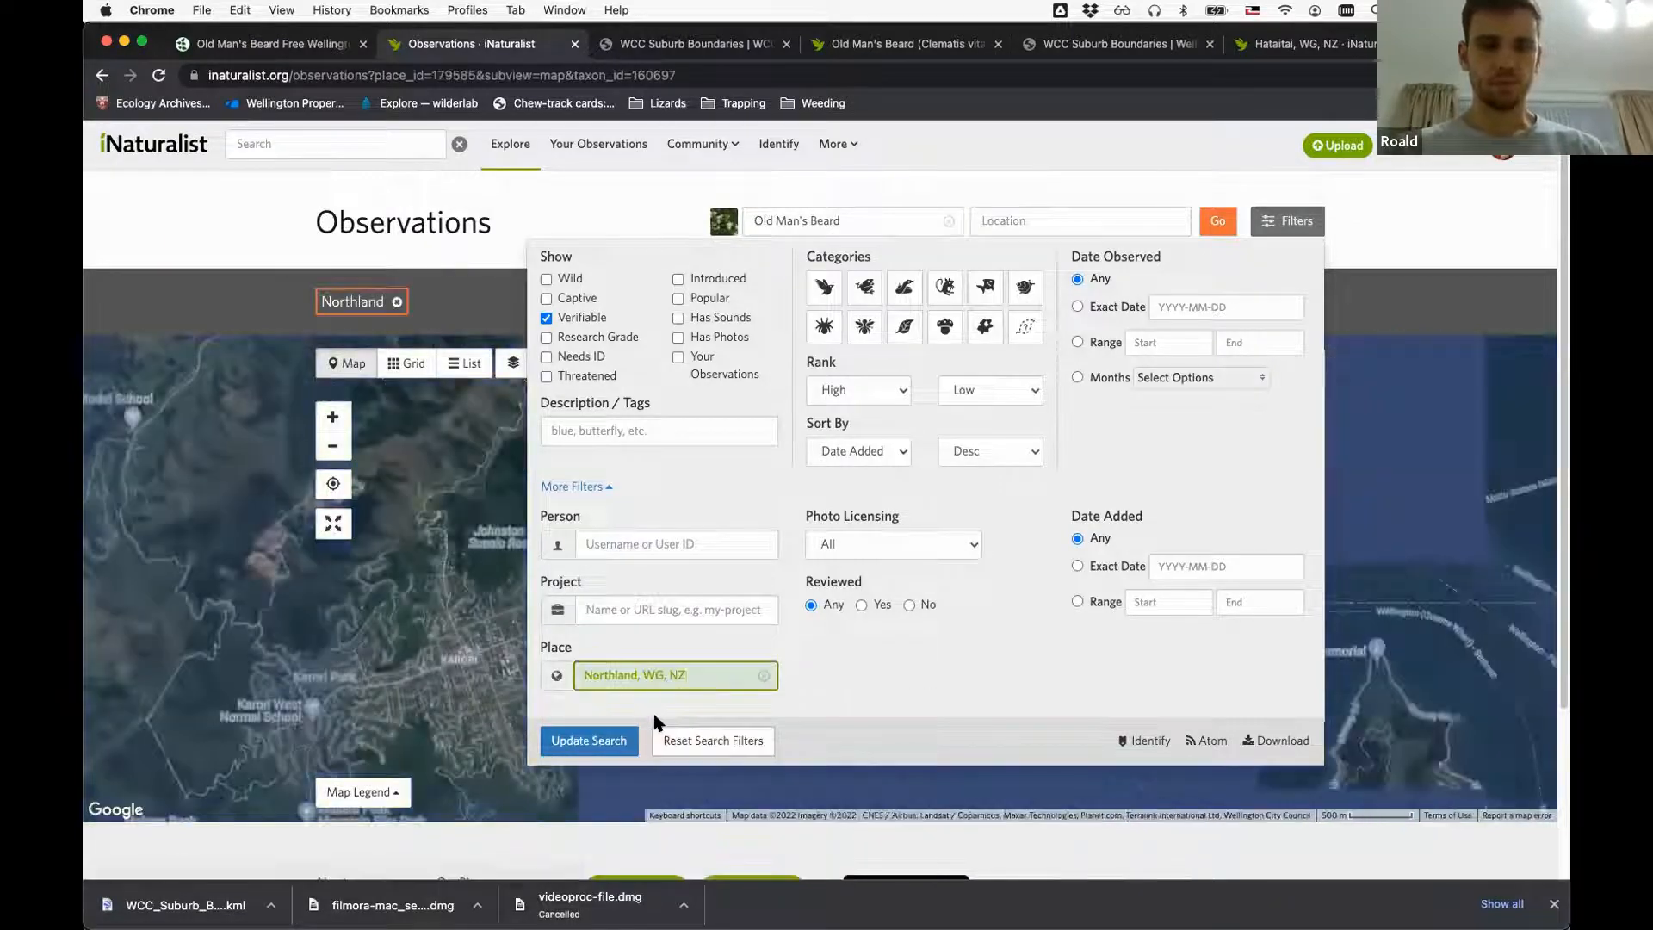
pyautogui.click(601, 742)
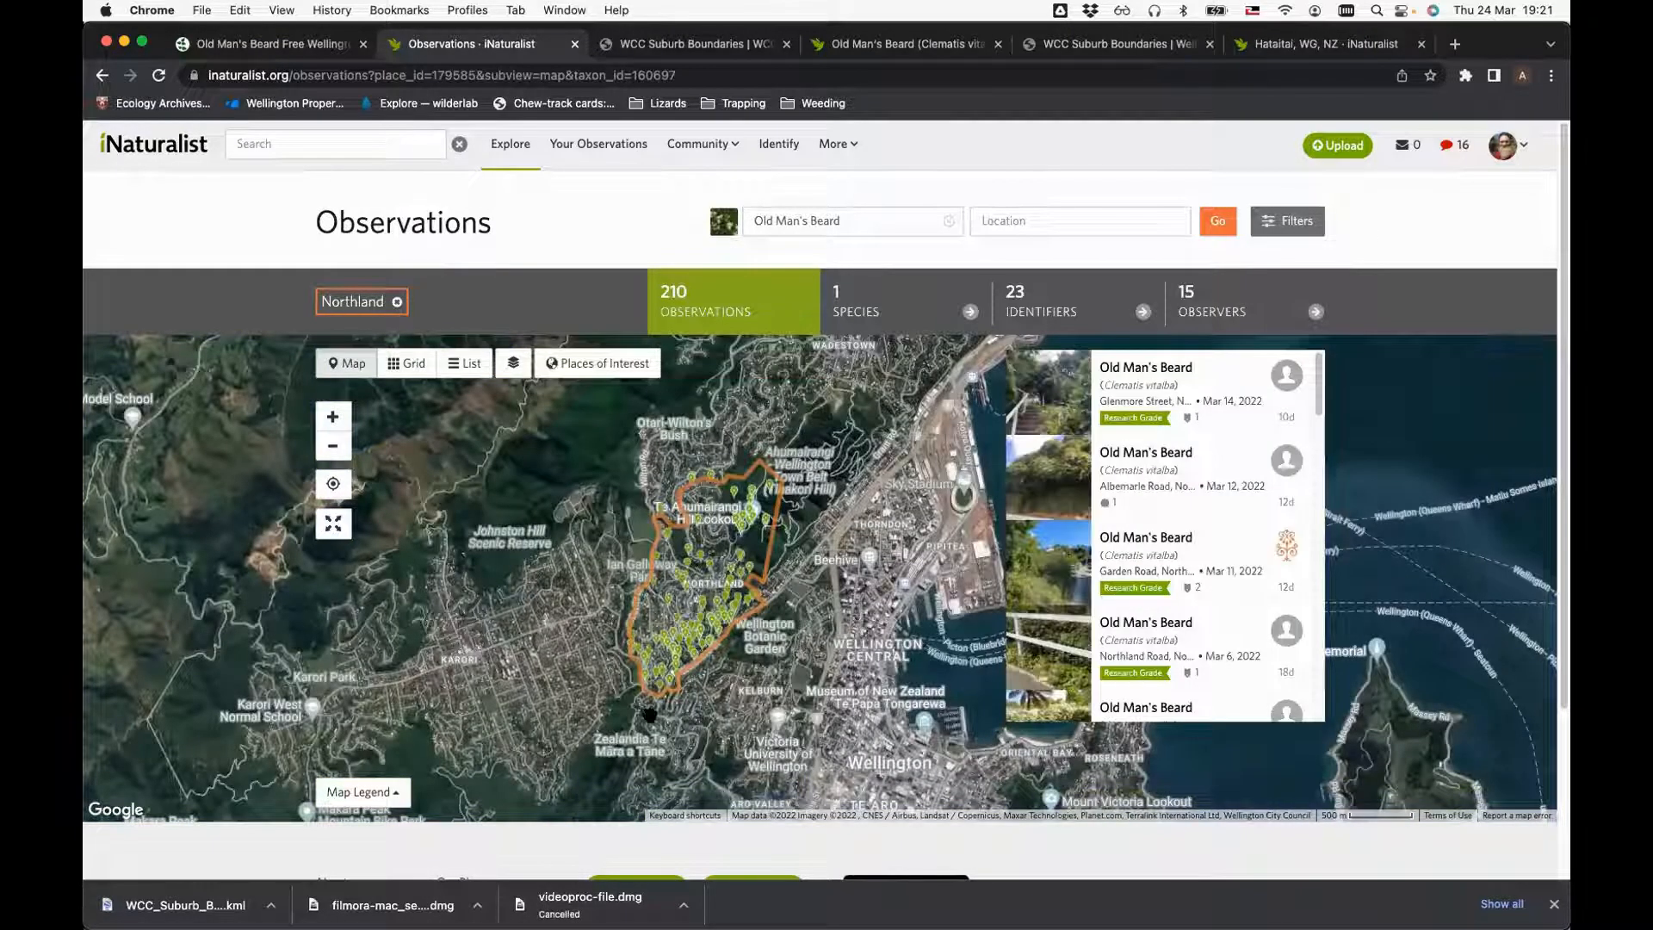
# Open the export page for the filtered Northland observations and look through its query settings and column choices
pyautogui.click(1295, 225)
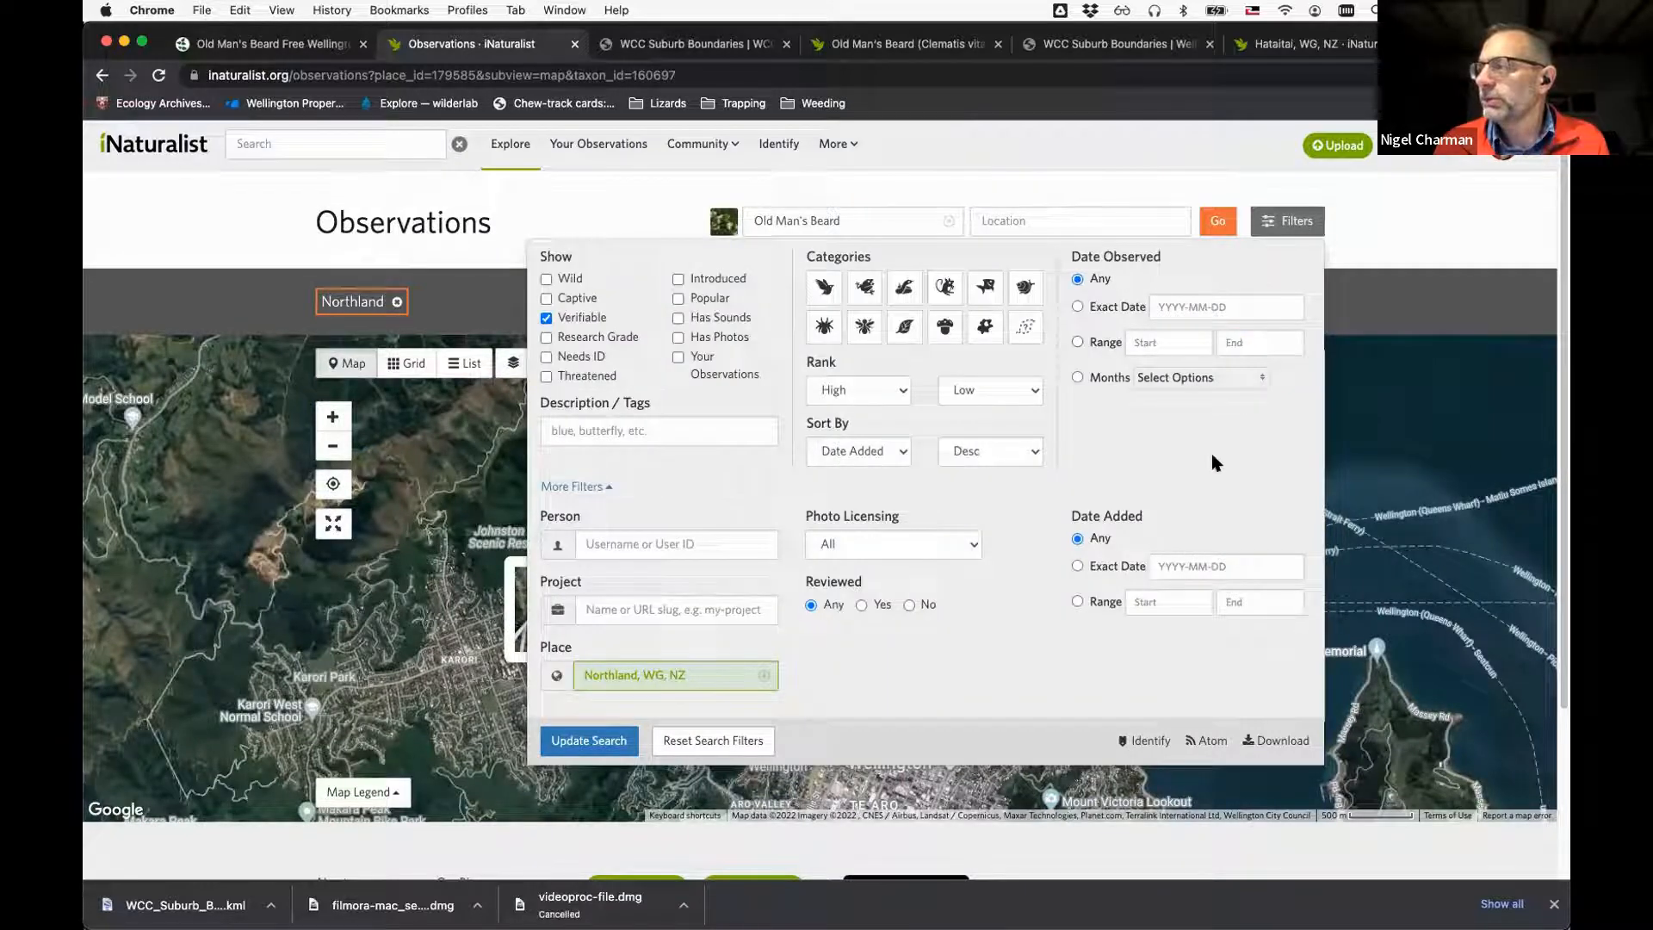
pyautogui.click(1263, 741)
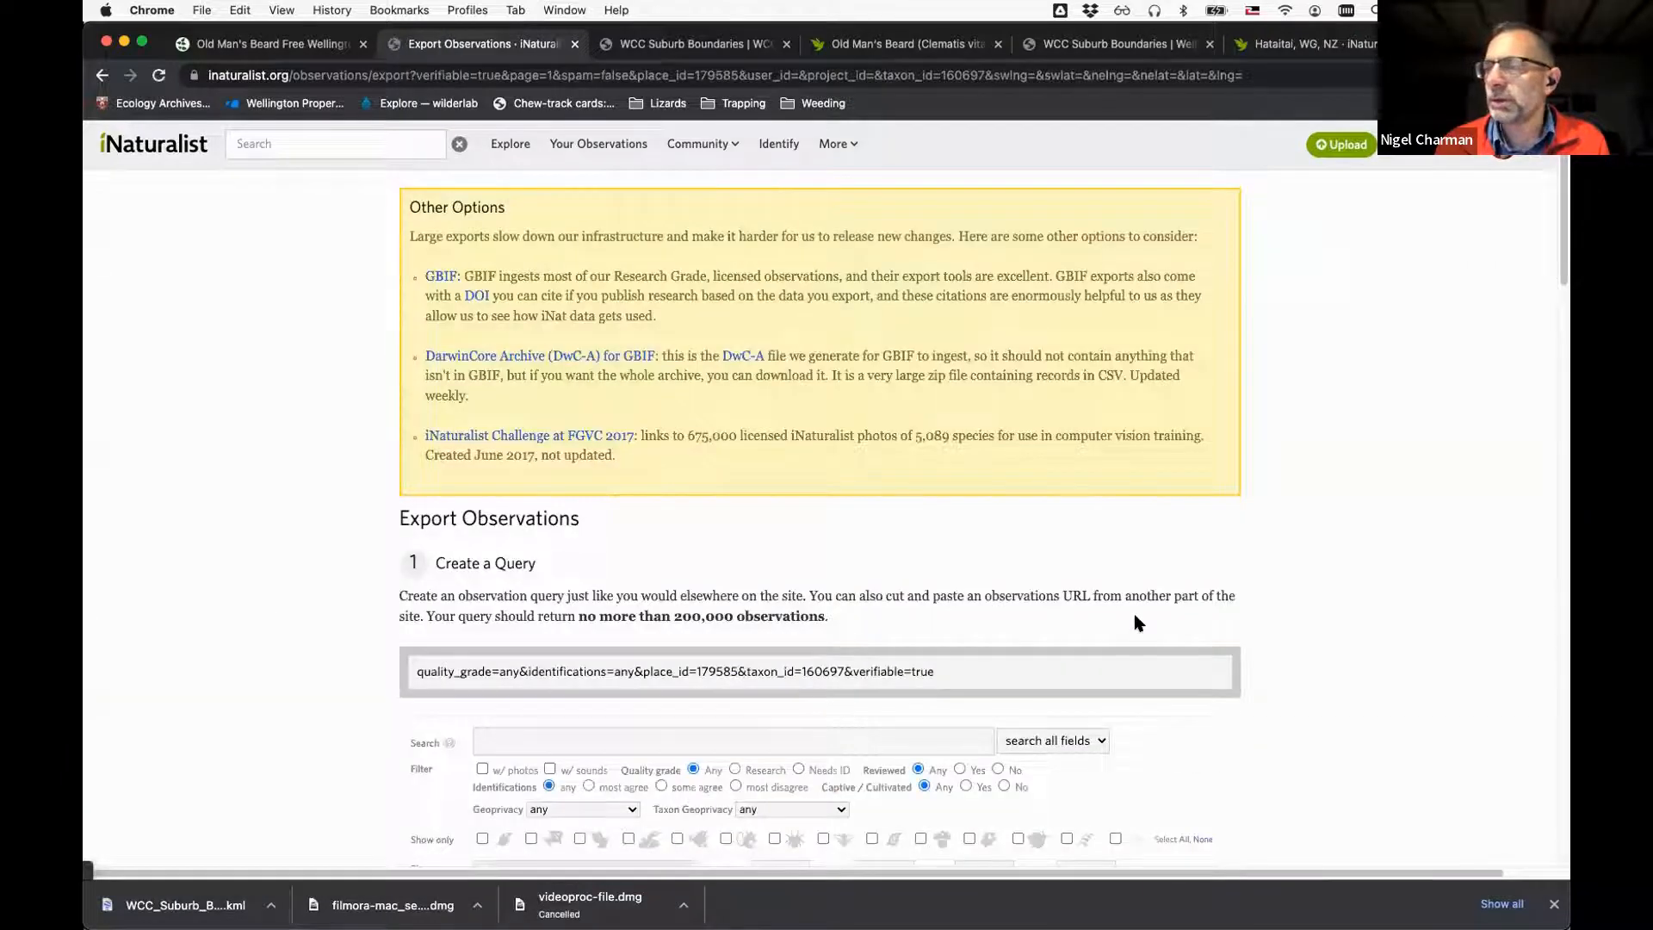
pyautogui.scroll(-3, 1134, 622)
pyautogui.scroll(-10, 1135, 615)
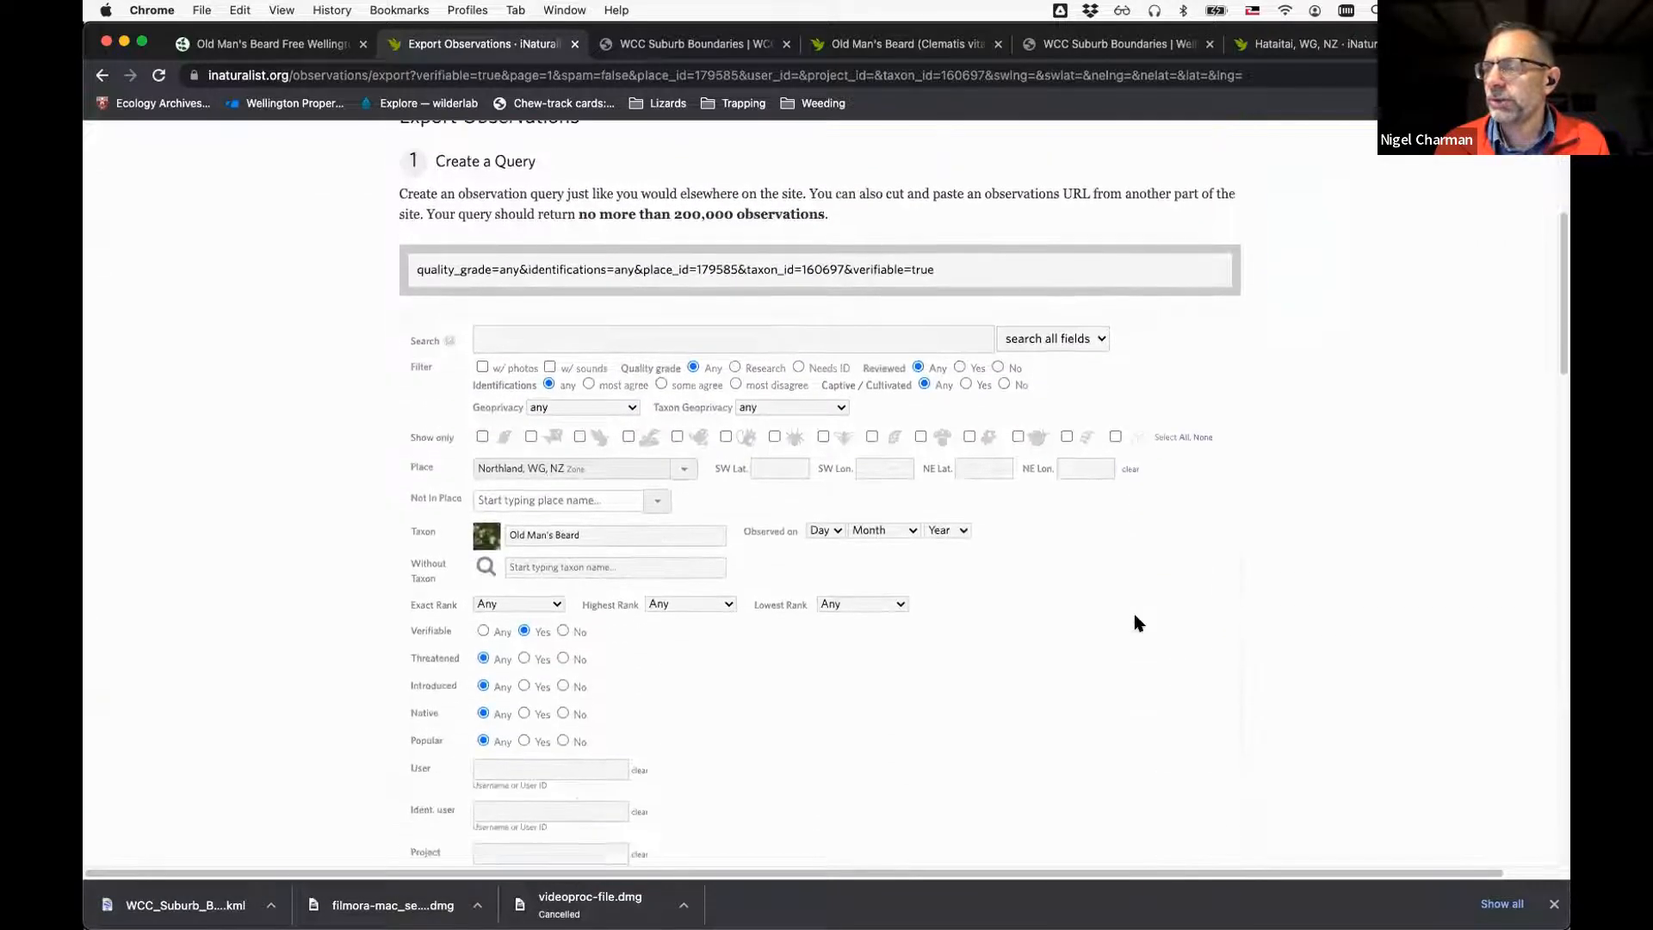
pyautogui.scroll(-8, 1134, 622)
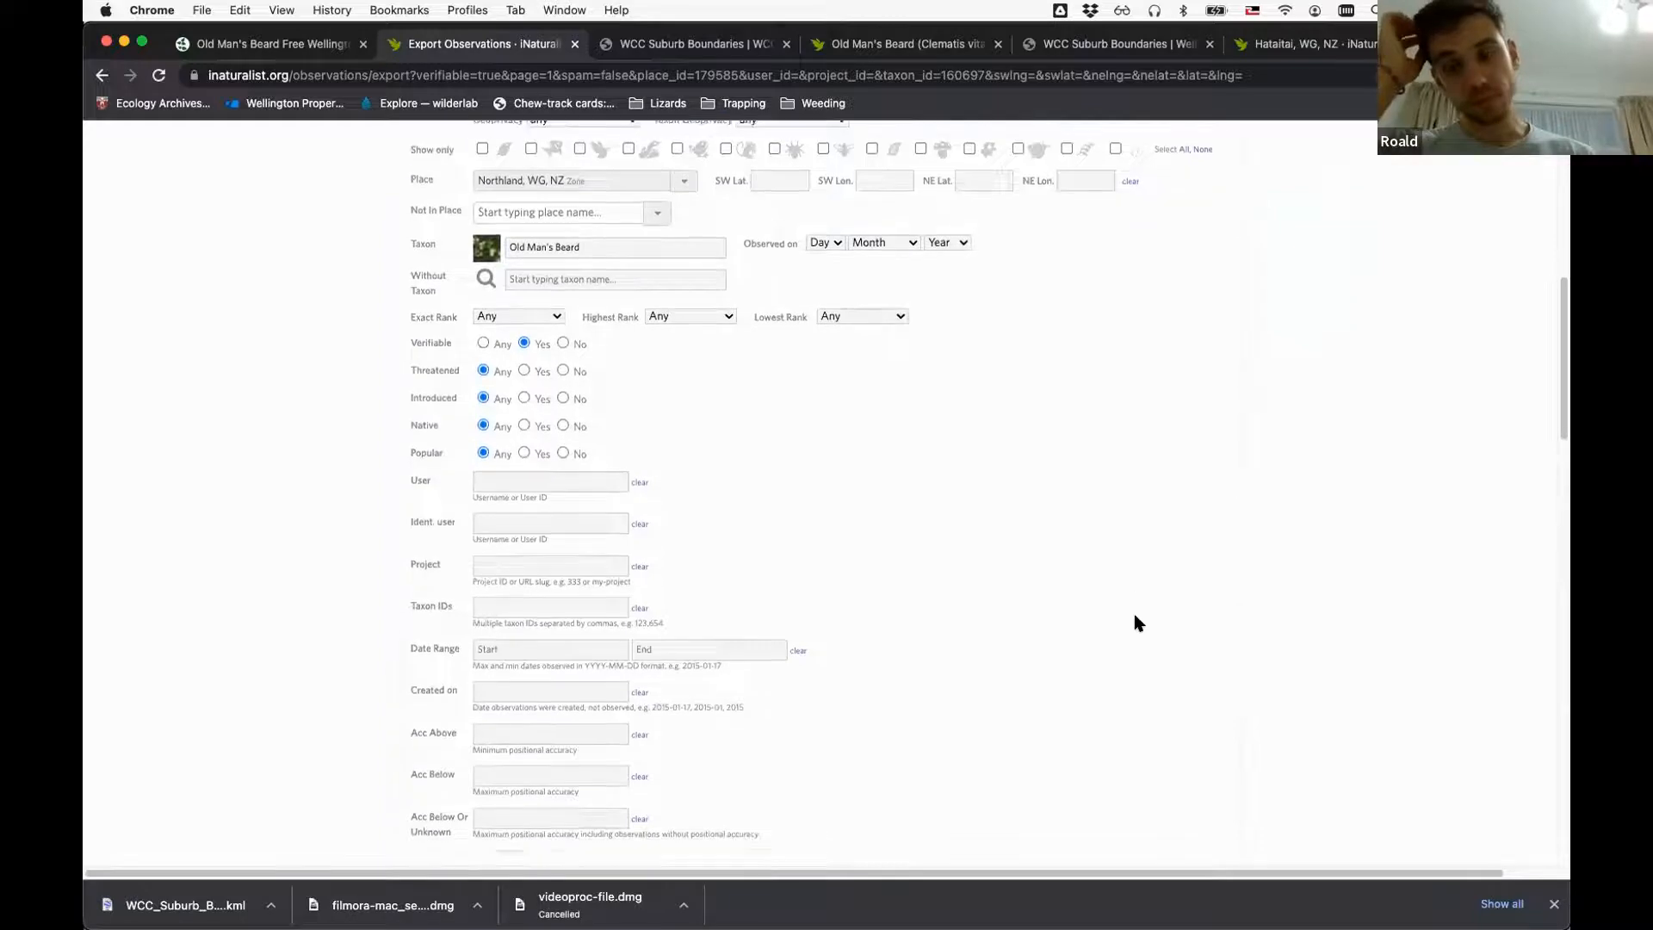
pyautogui.scroll(-10, 1135, 621)
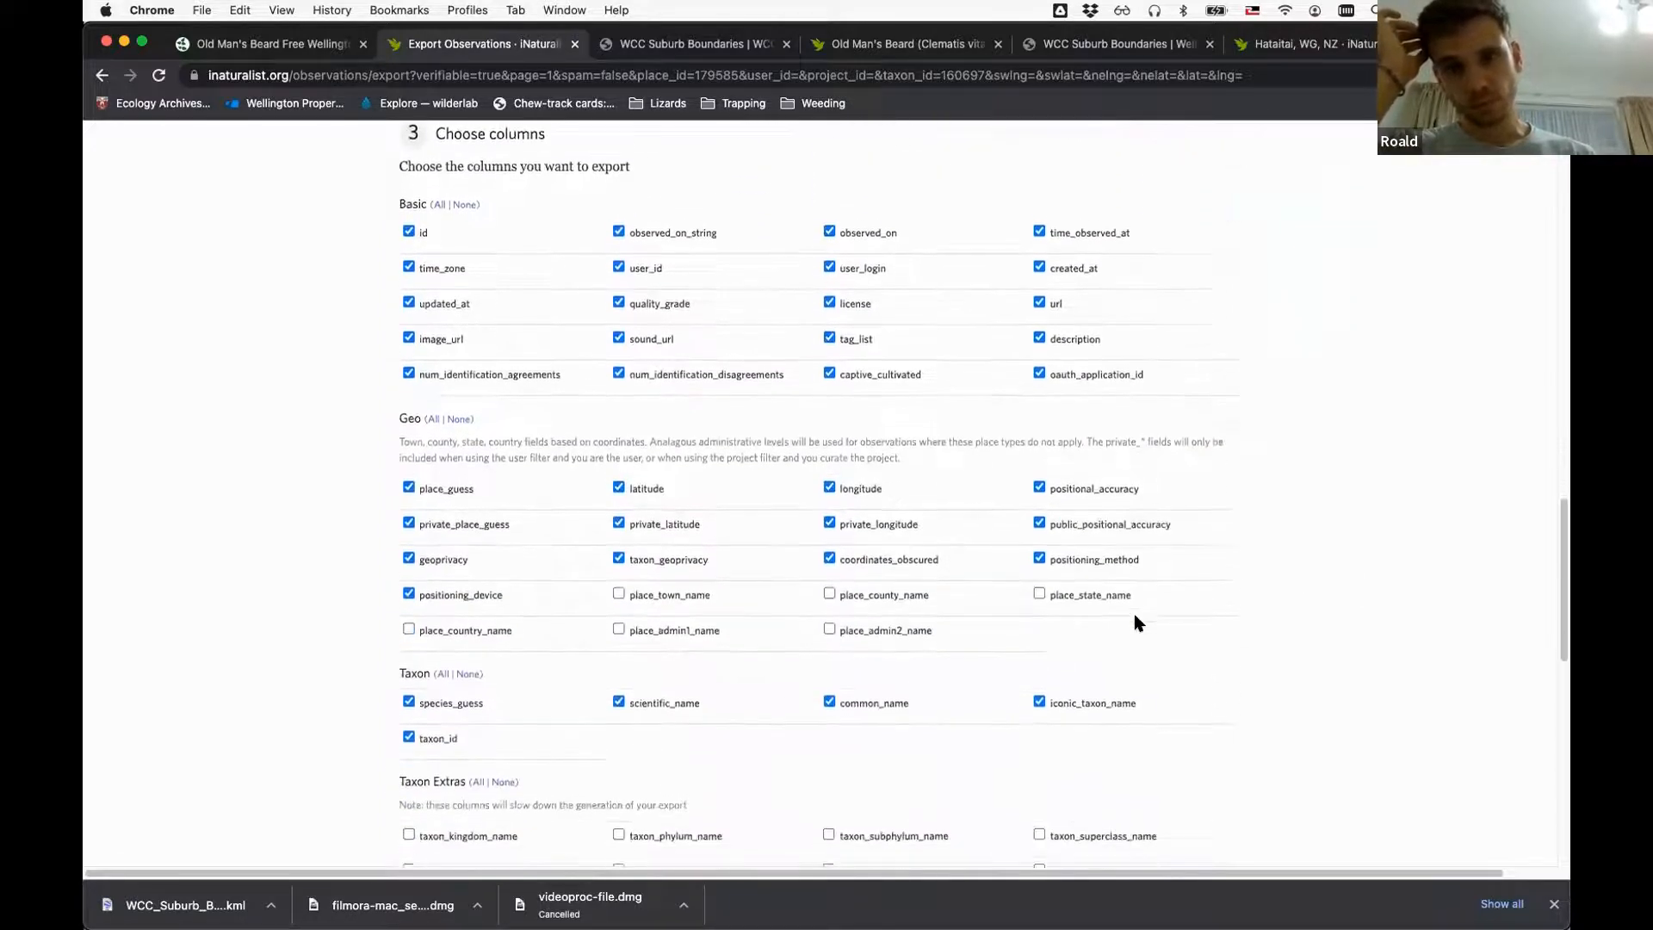
pyautogui.scroll(1, 1134, 621)
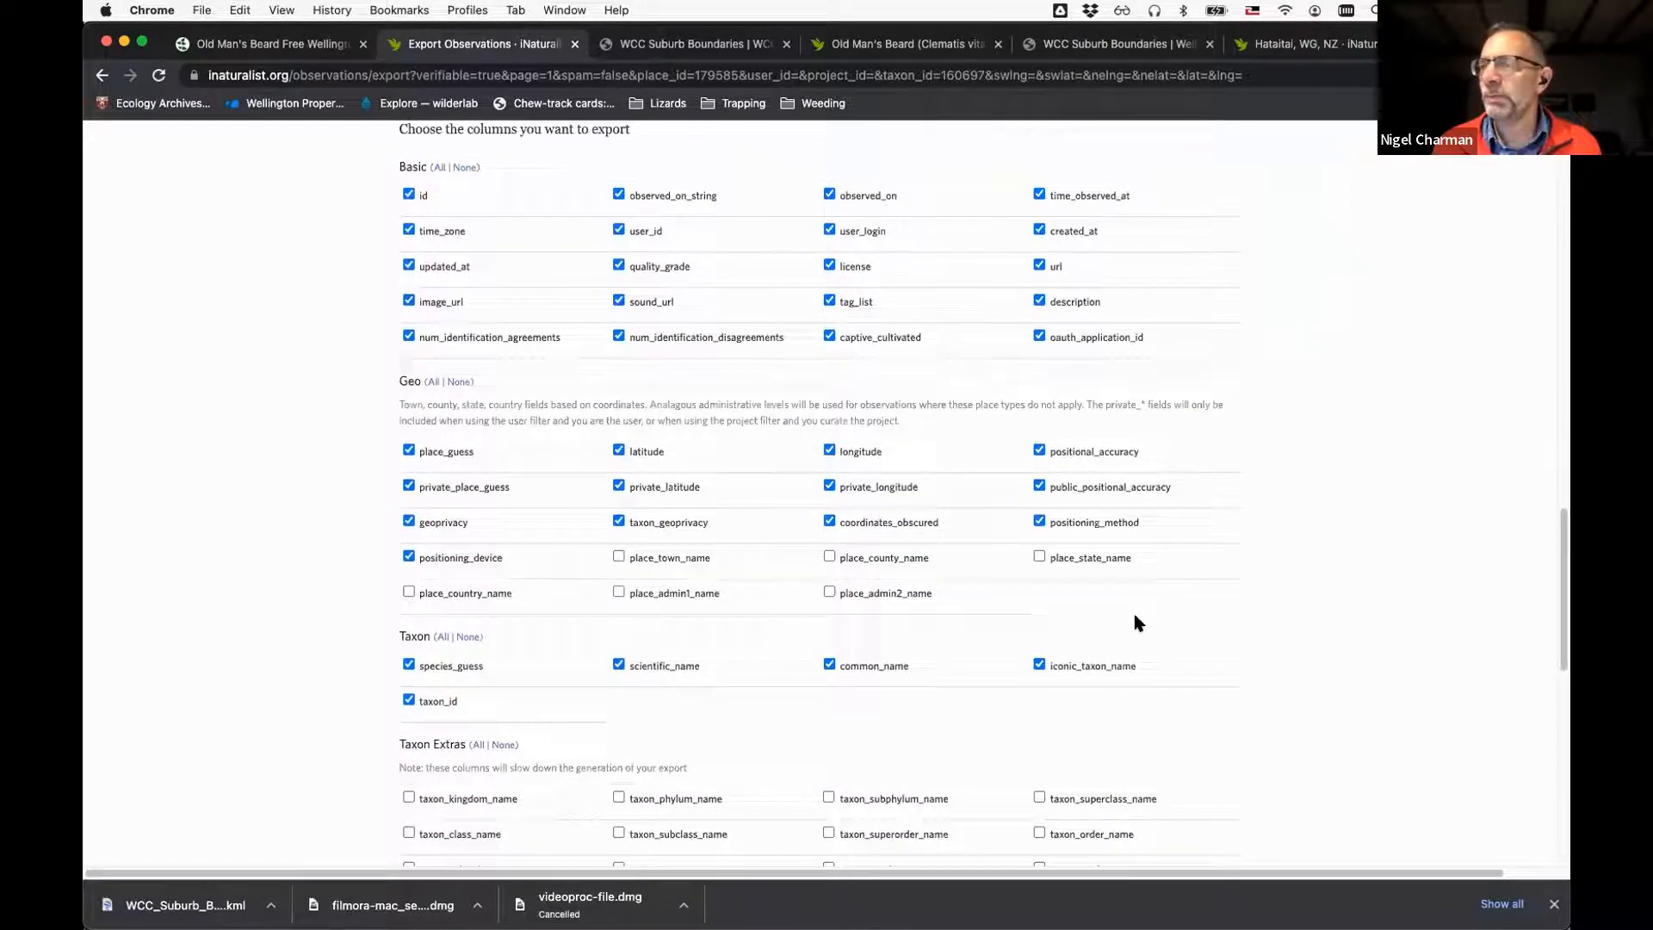
# Exclude all Taxon columns from the export and include all Observation Fields
pyautogui.click(469, 637)
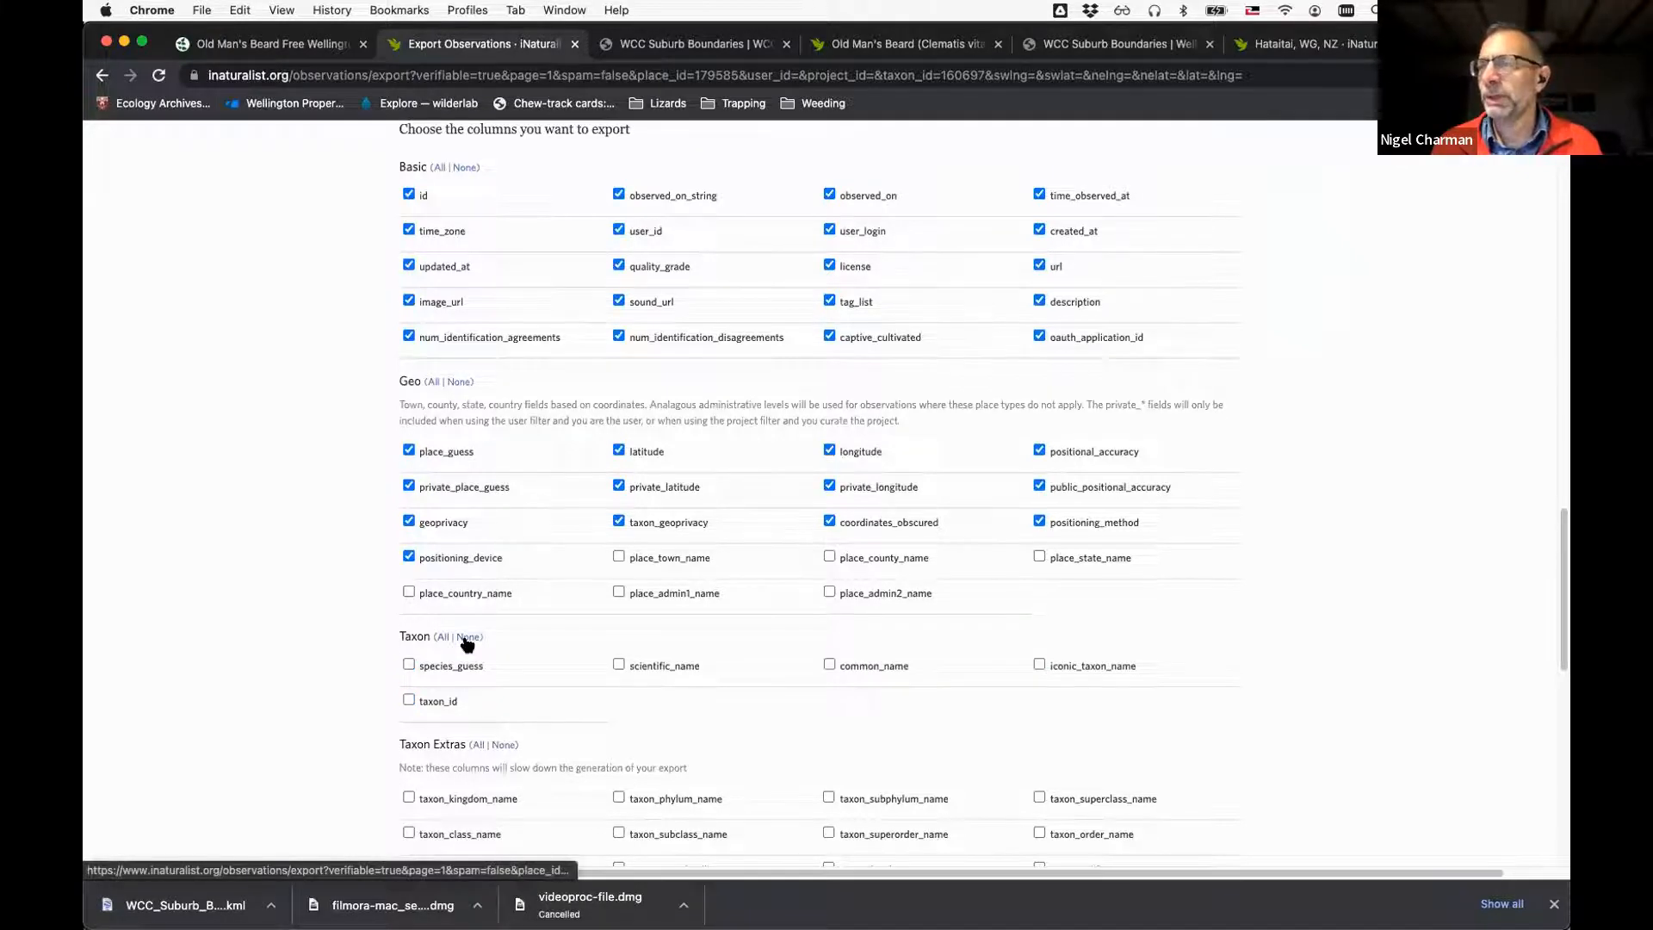
pyautogui.scroll(2, 465, 644)
pyautogui.scroll(1, 465, 643)
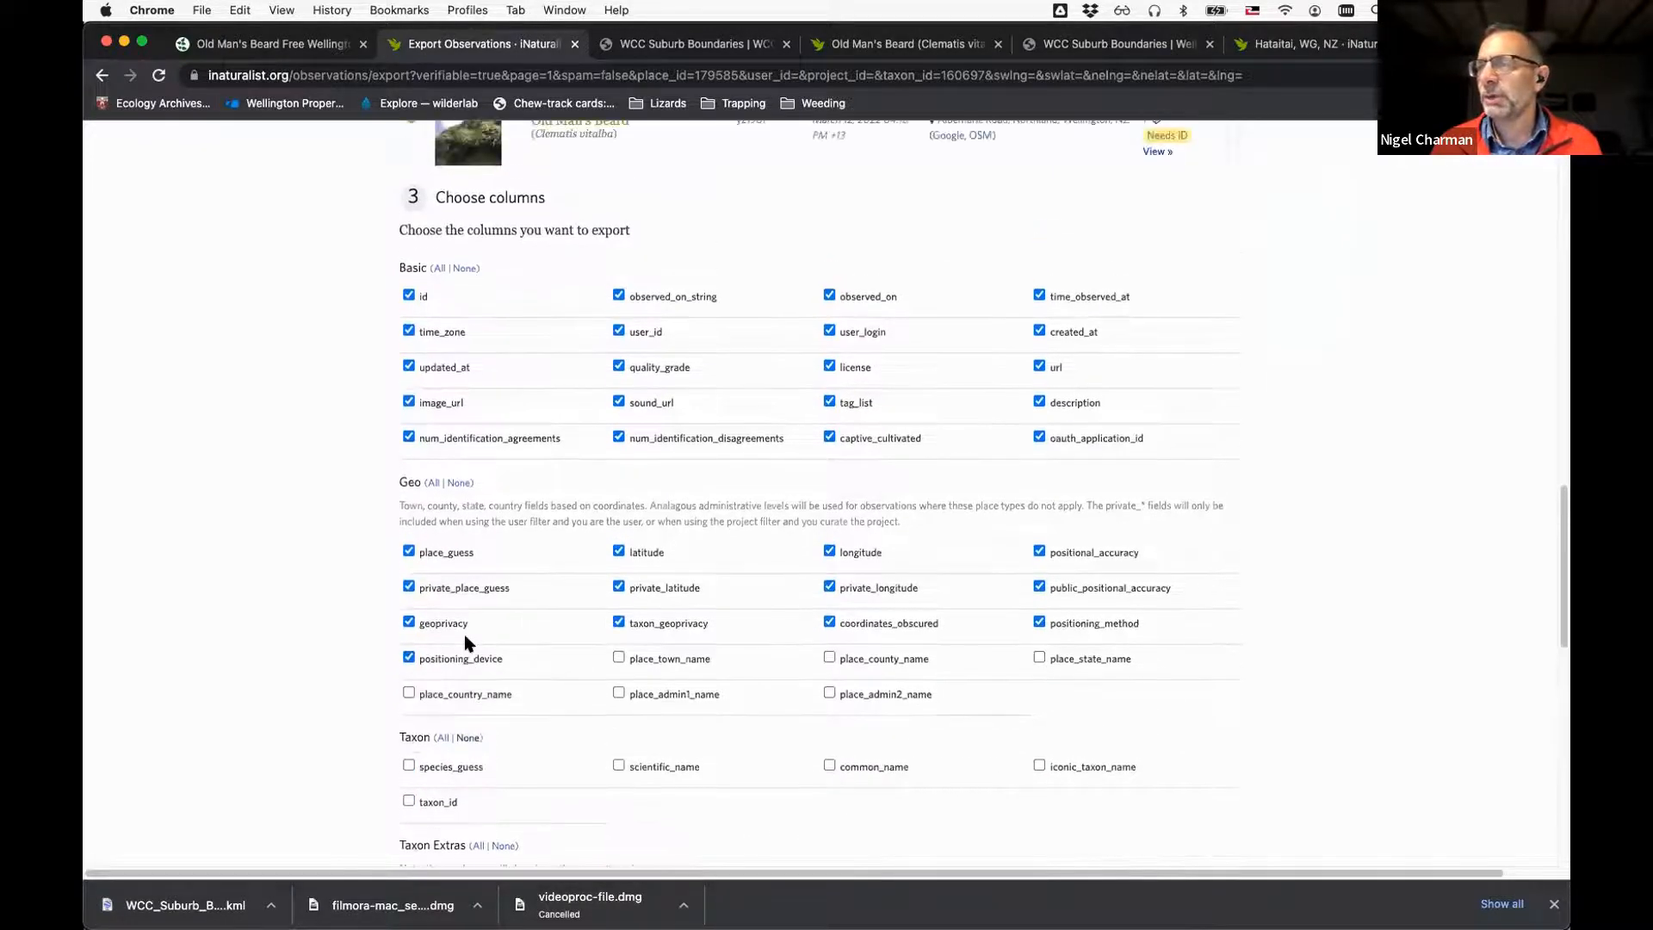
pyautogui.scroll(-5, 564, 560)
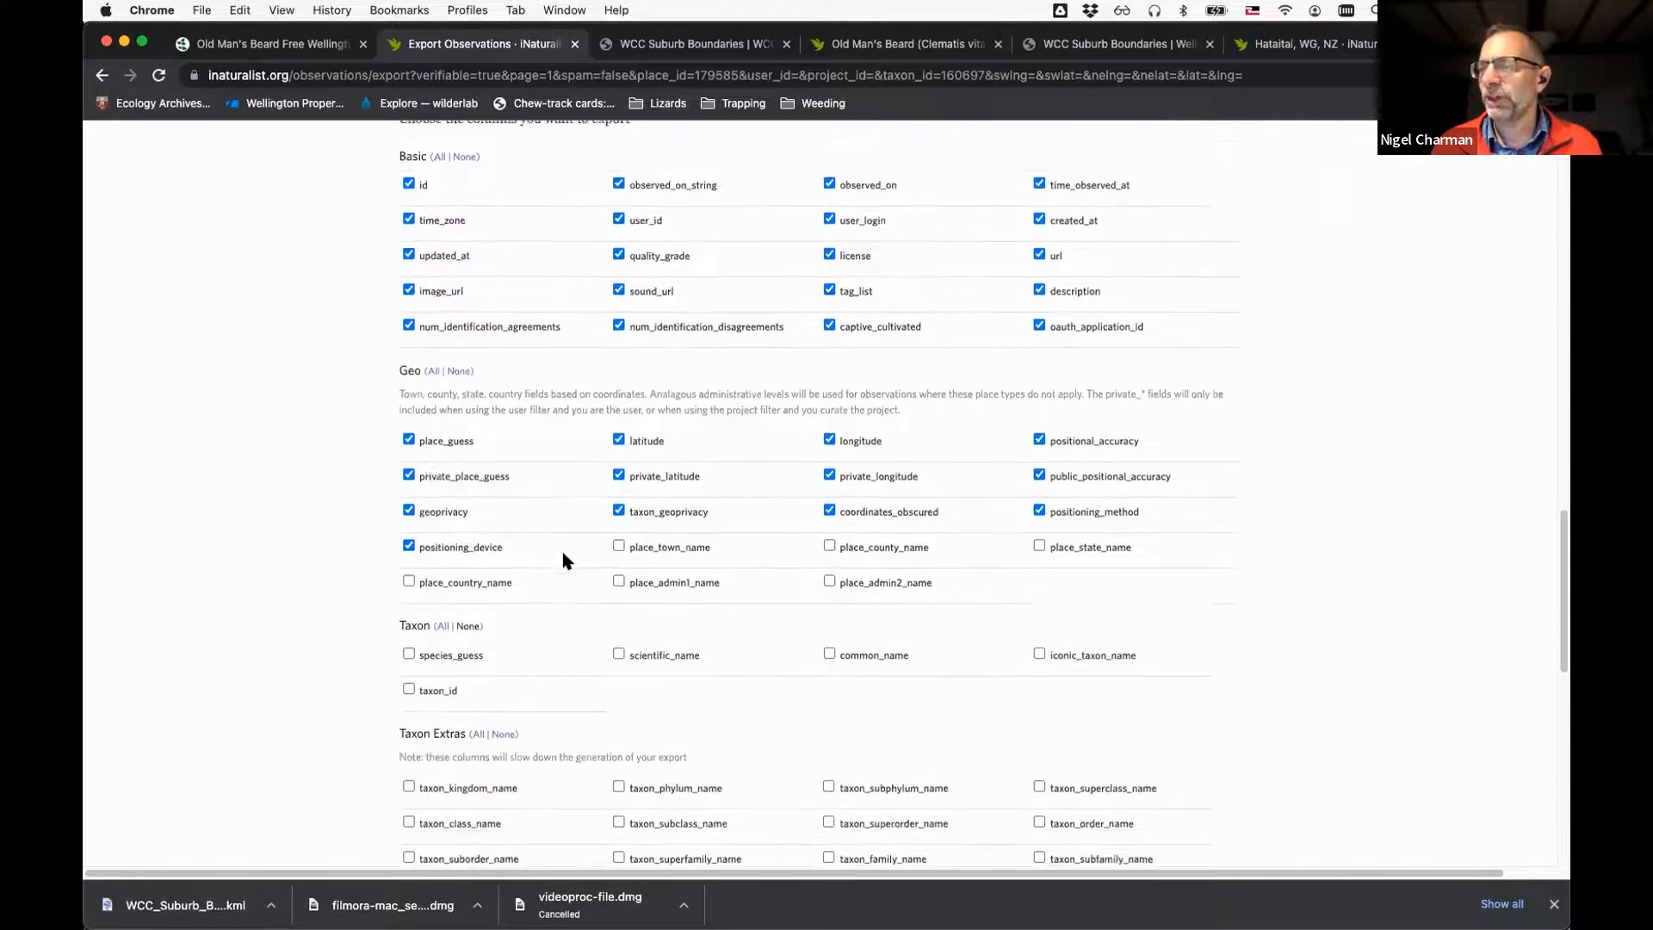
pyautogui.scroll(-5, 564, 559)
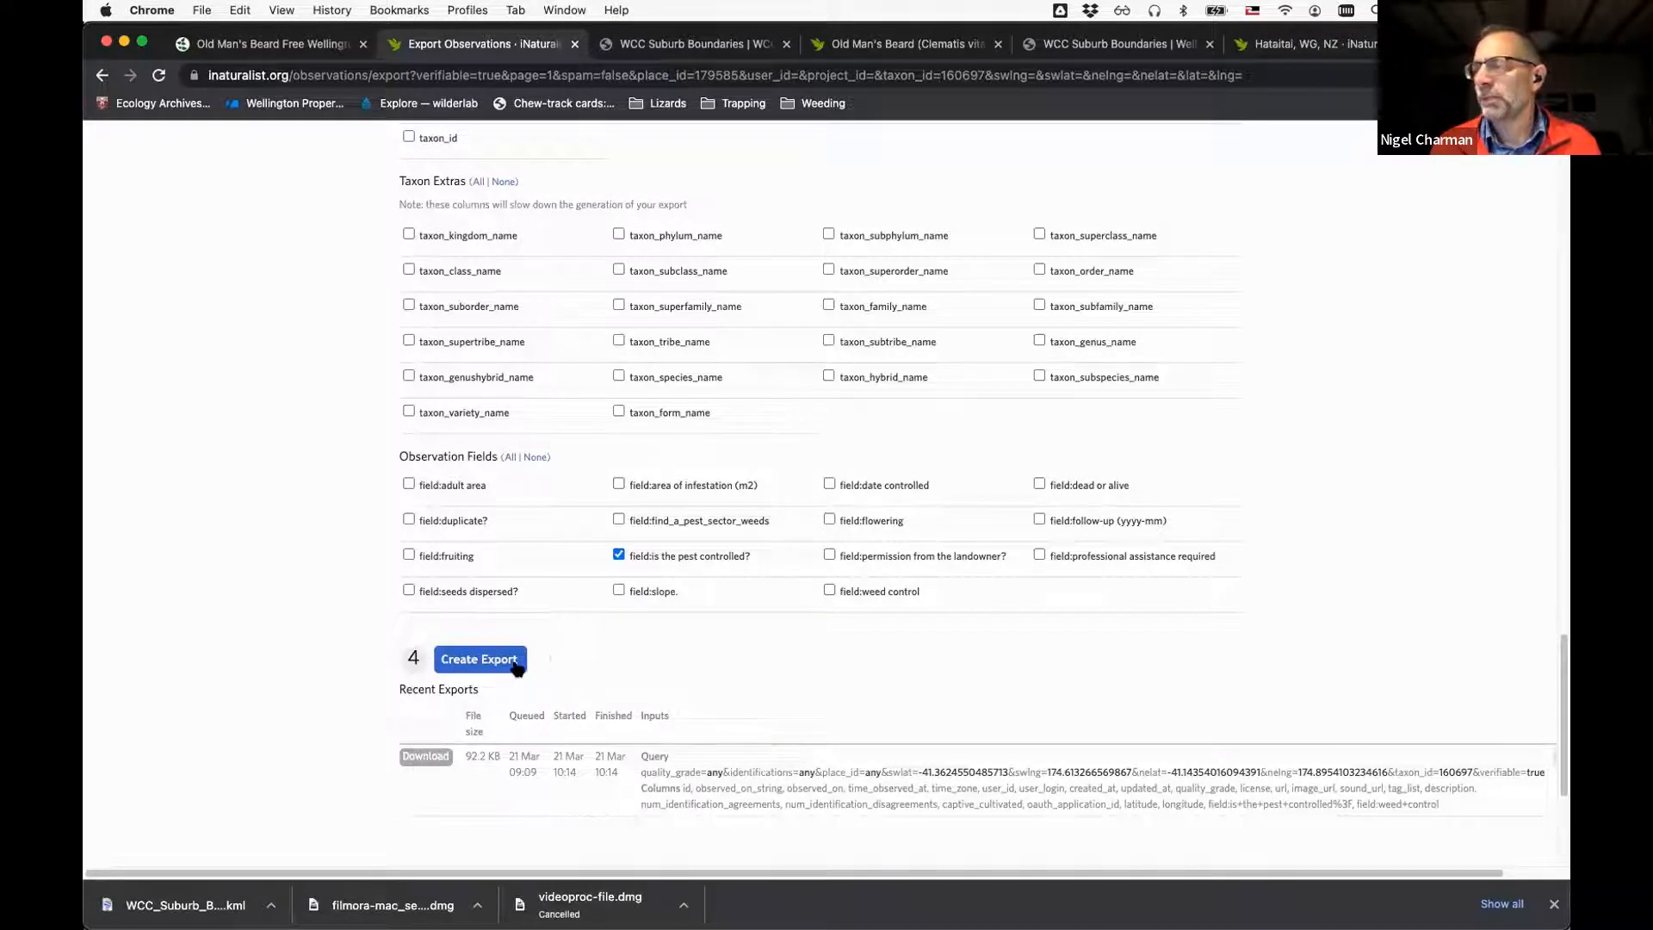
pyautogui.click(508, 457)
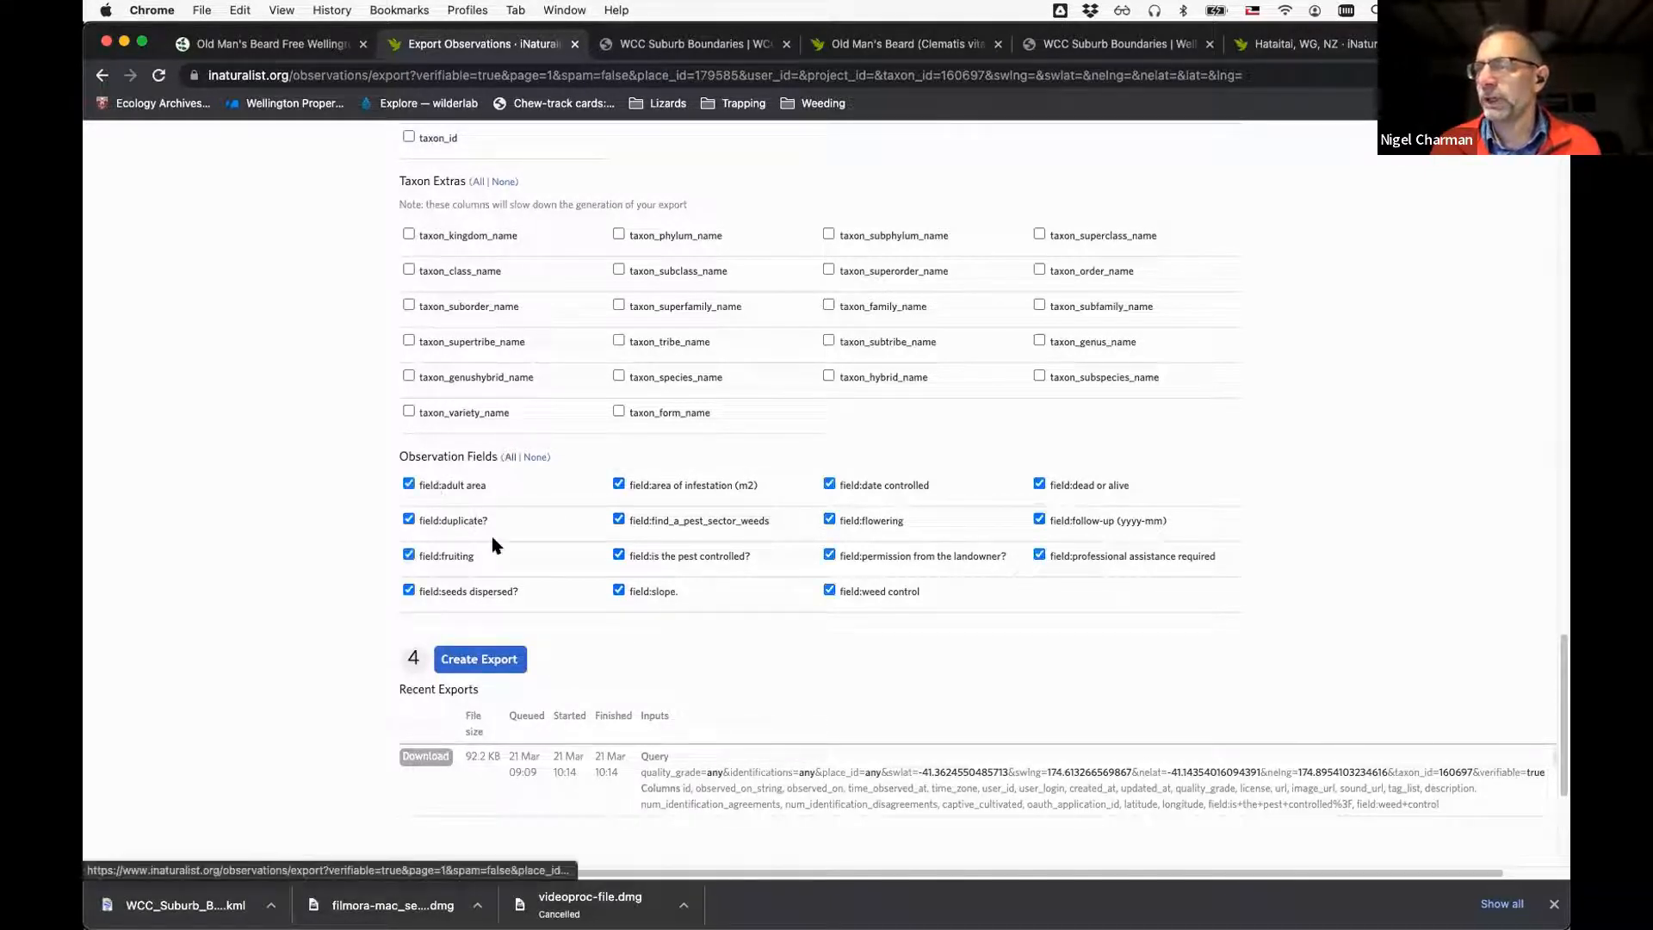
# Create the export, download its zip file and unpack it
pyautogui.click(471, 661)
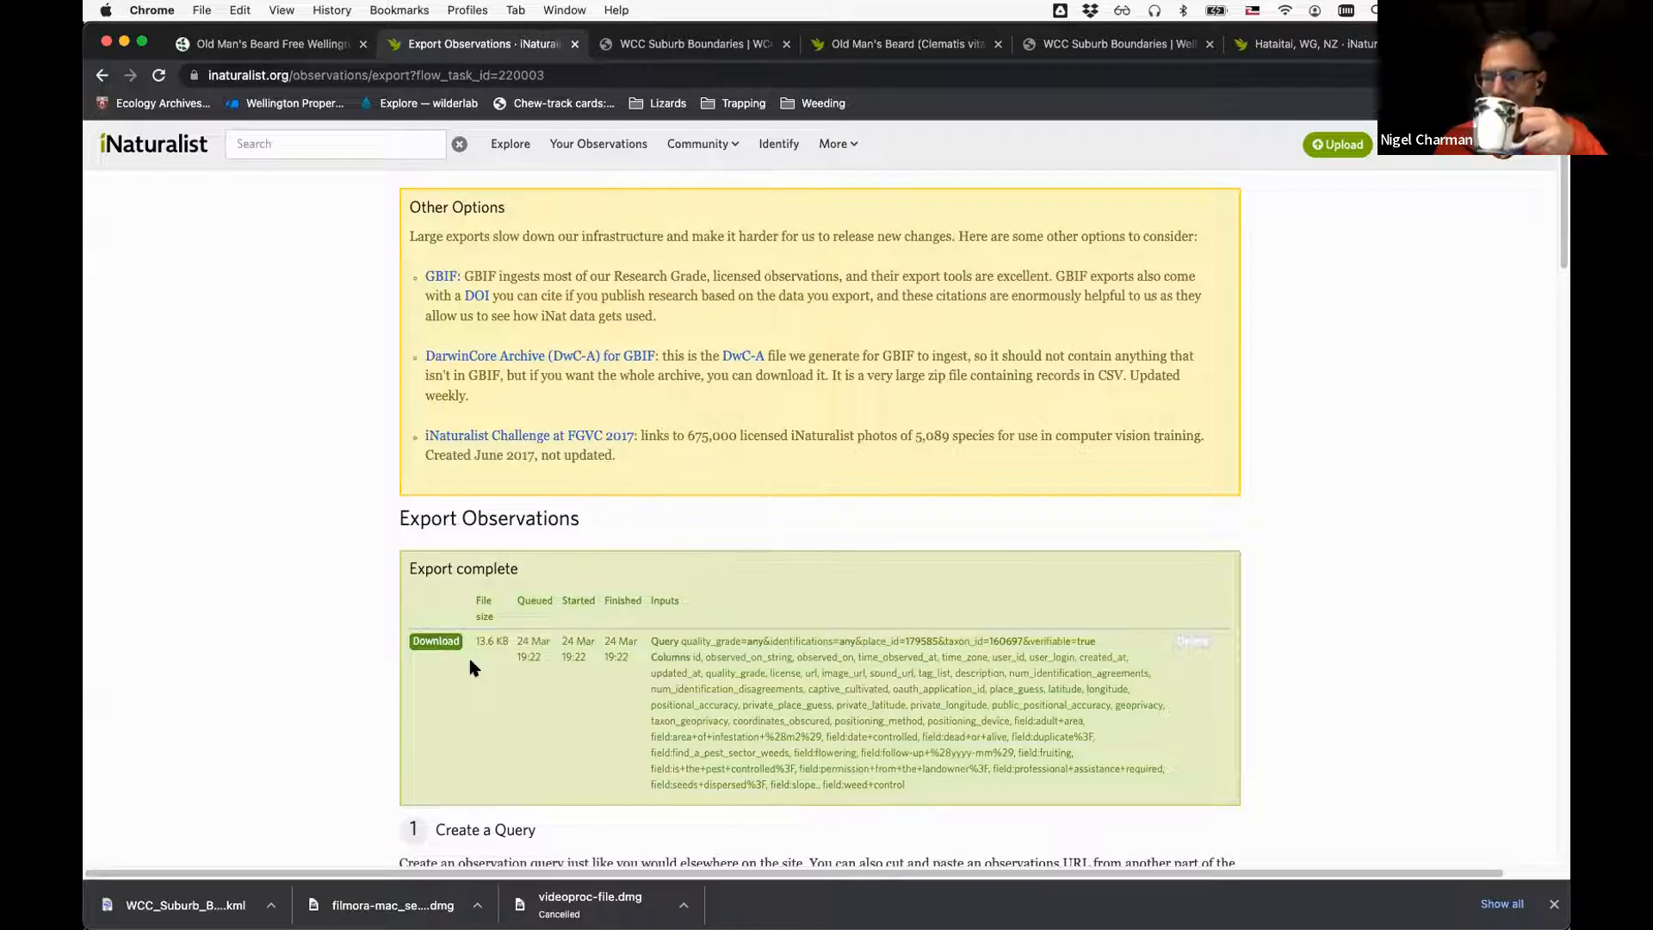
pyautogui.click(425, 640)
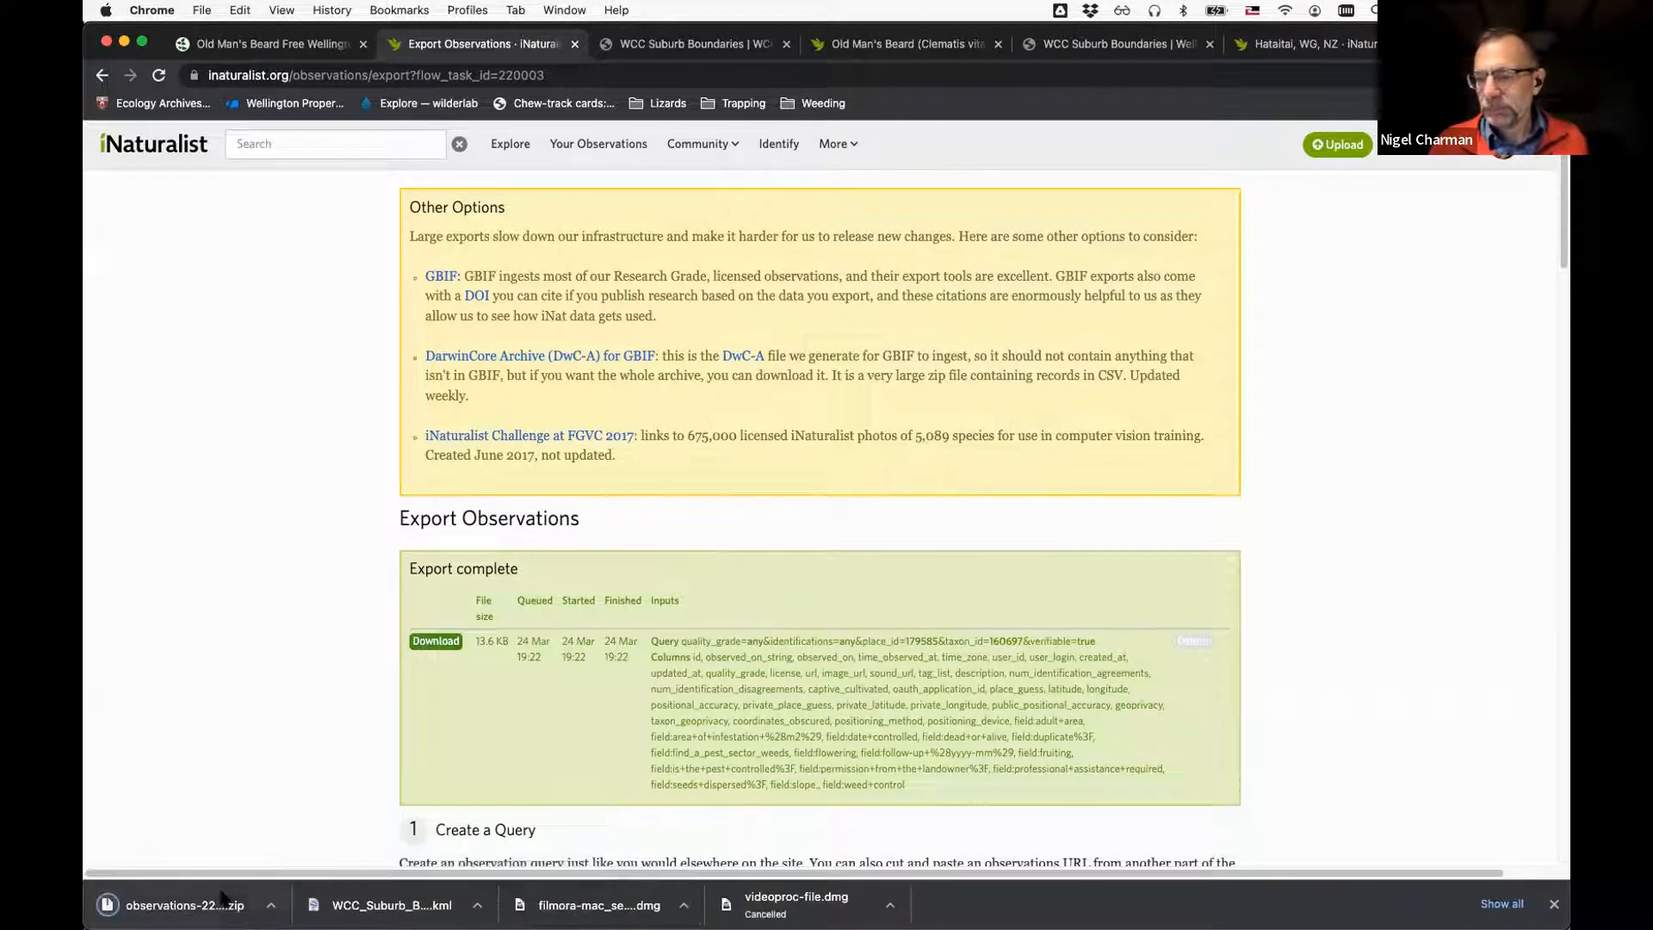
pyautogui.click(181, 905)
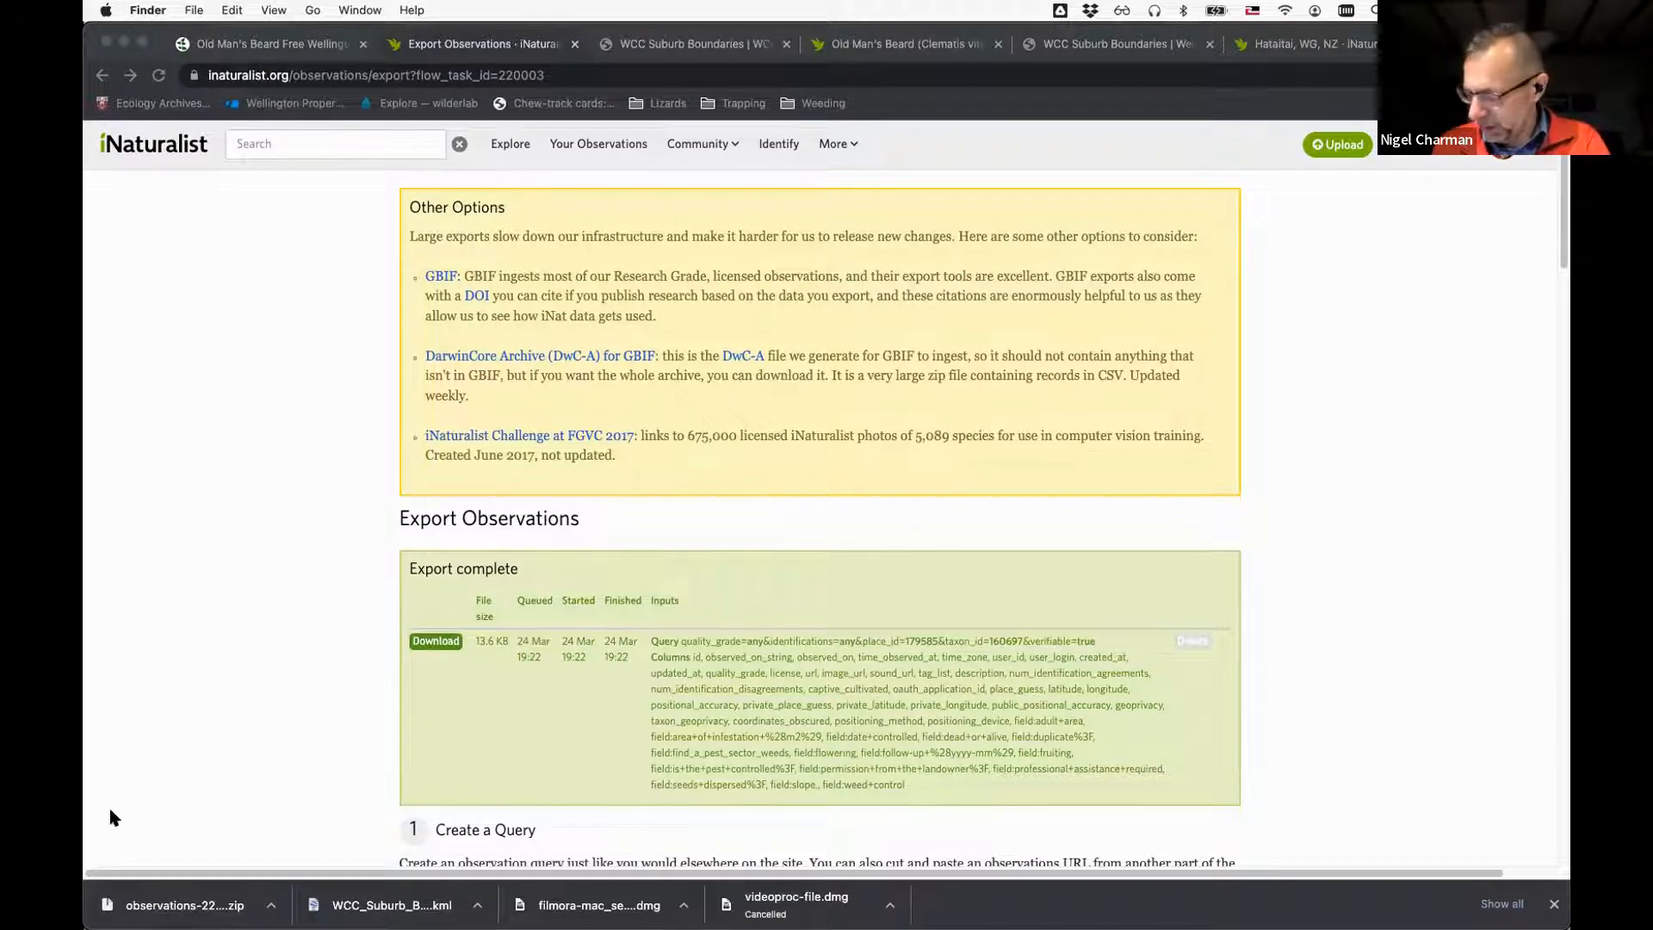
pyautogui.click(248, 589)
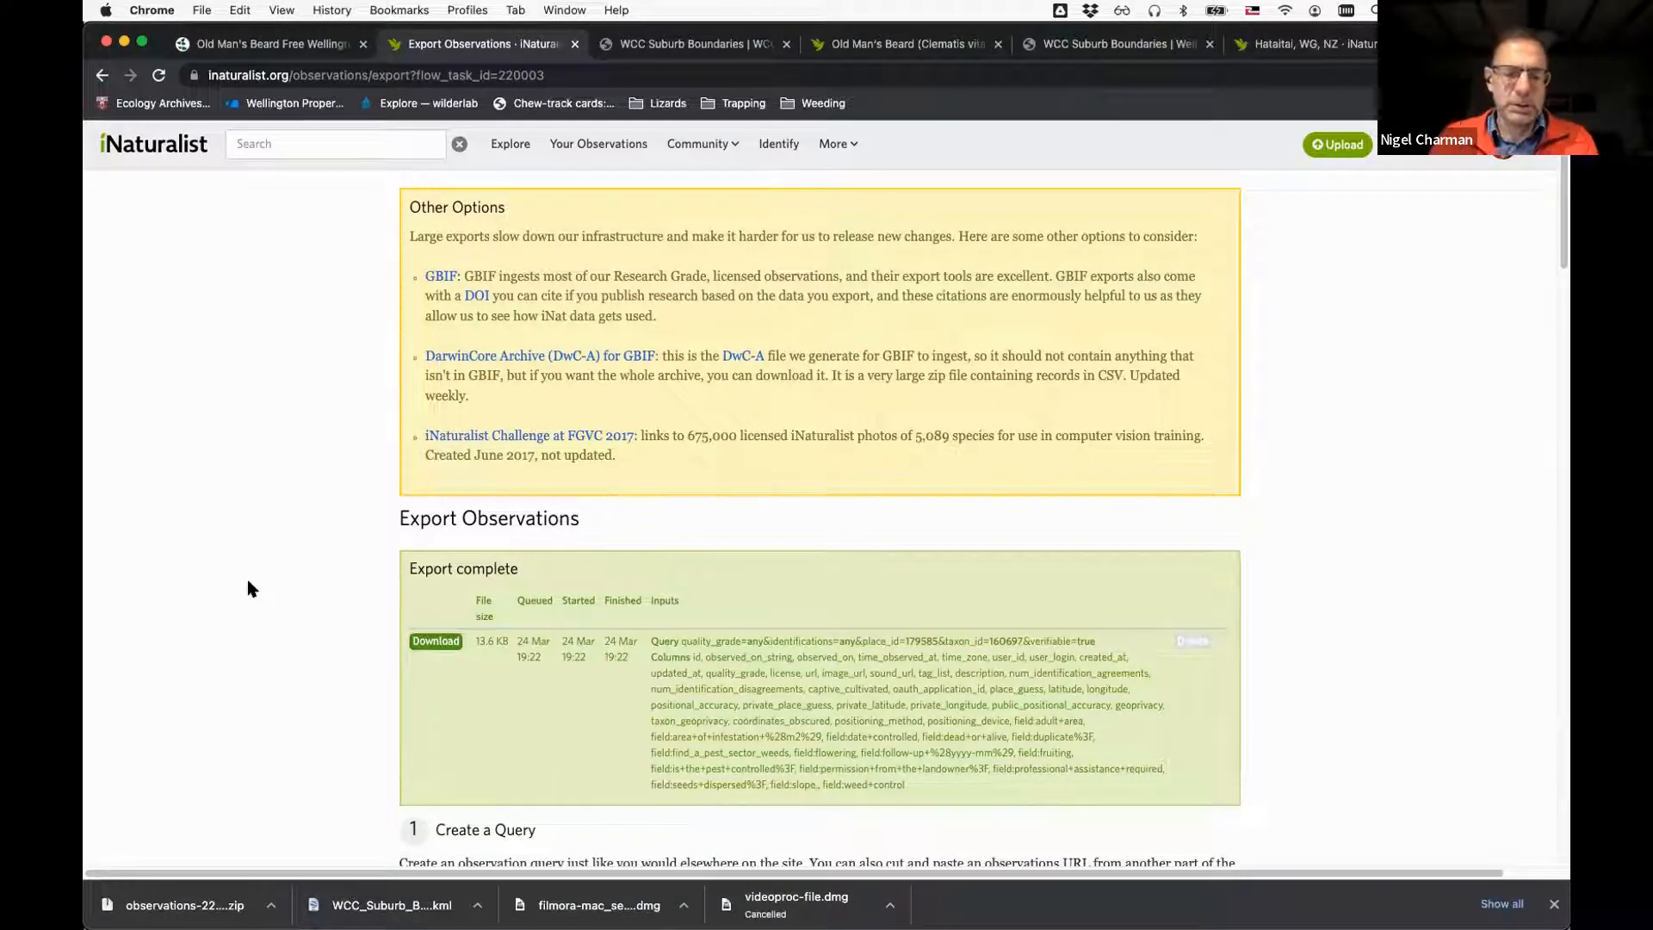
# Go to Google My Maps at mymaps.google.com in a new browser tab and create a new map
pyautogui.press('super+t')
pyautogui.write('mymaps.google.com')
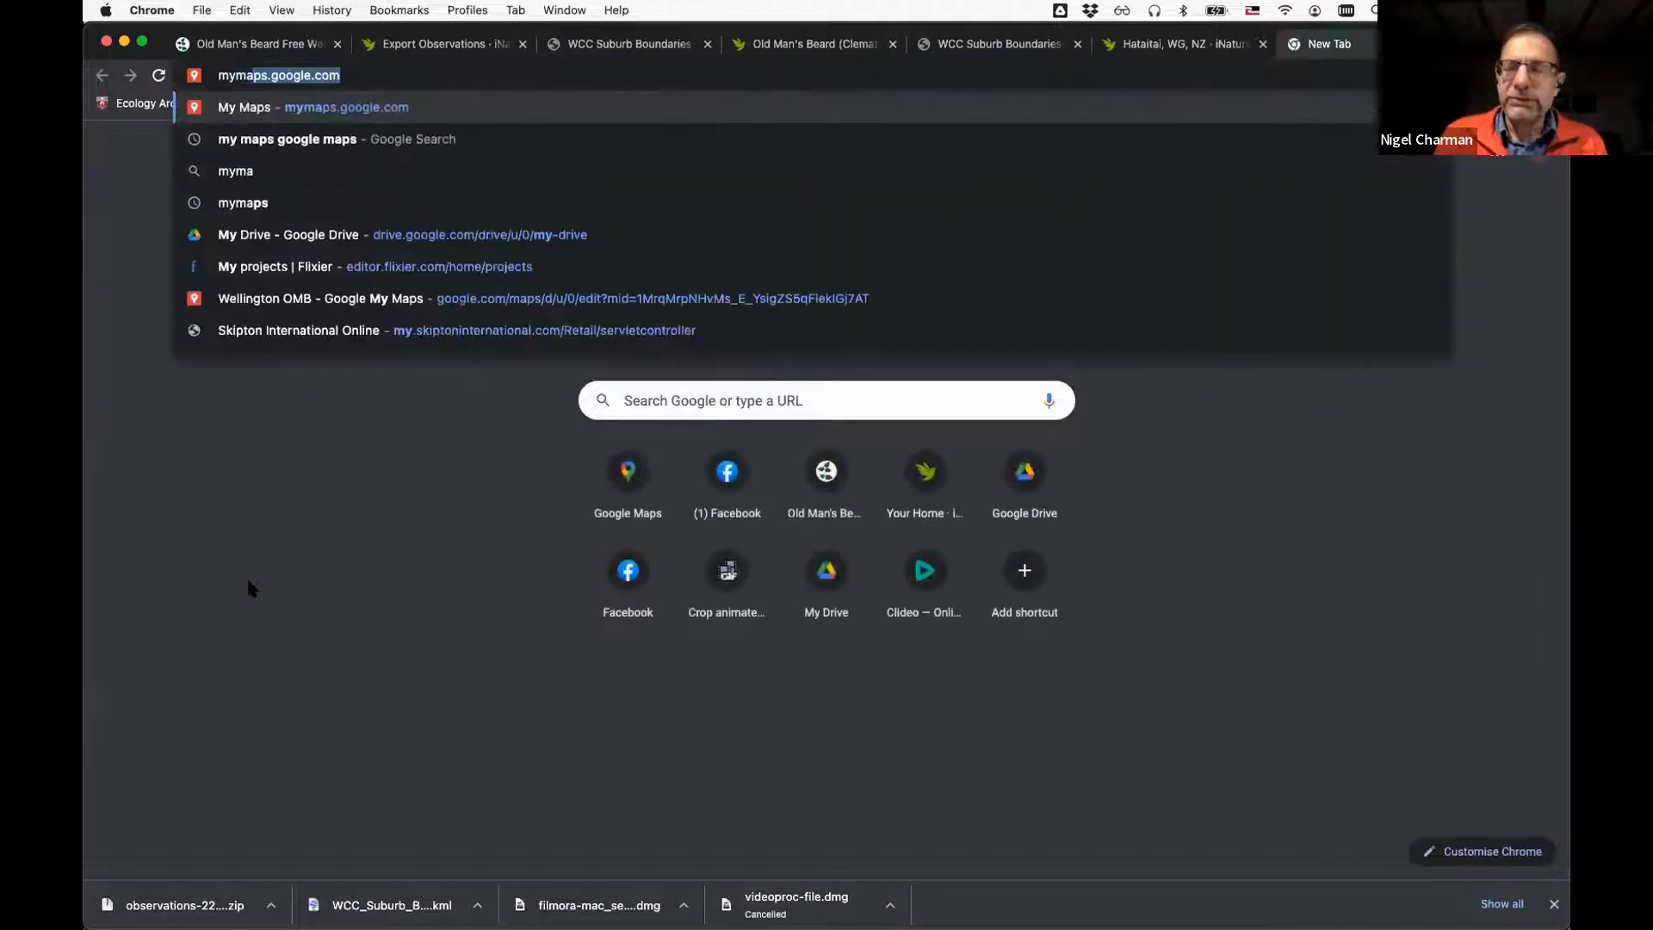
pyautogui.press('Return')
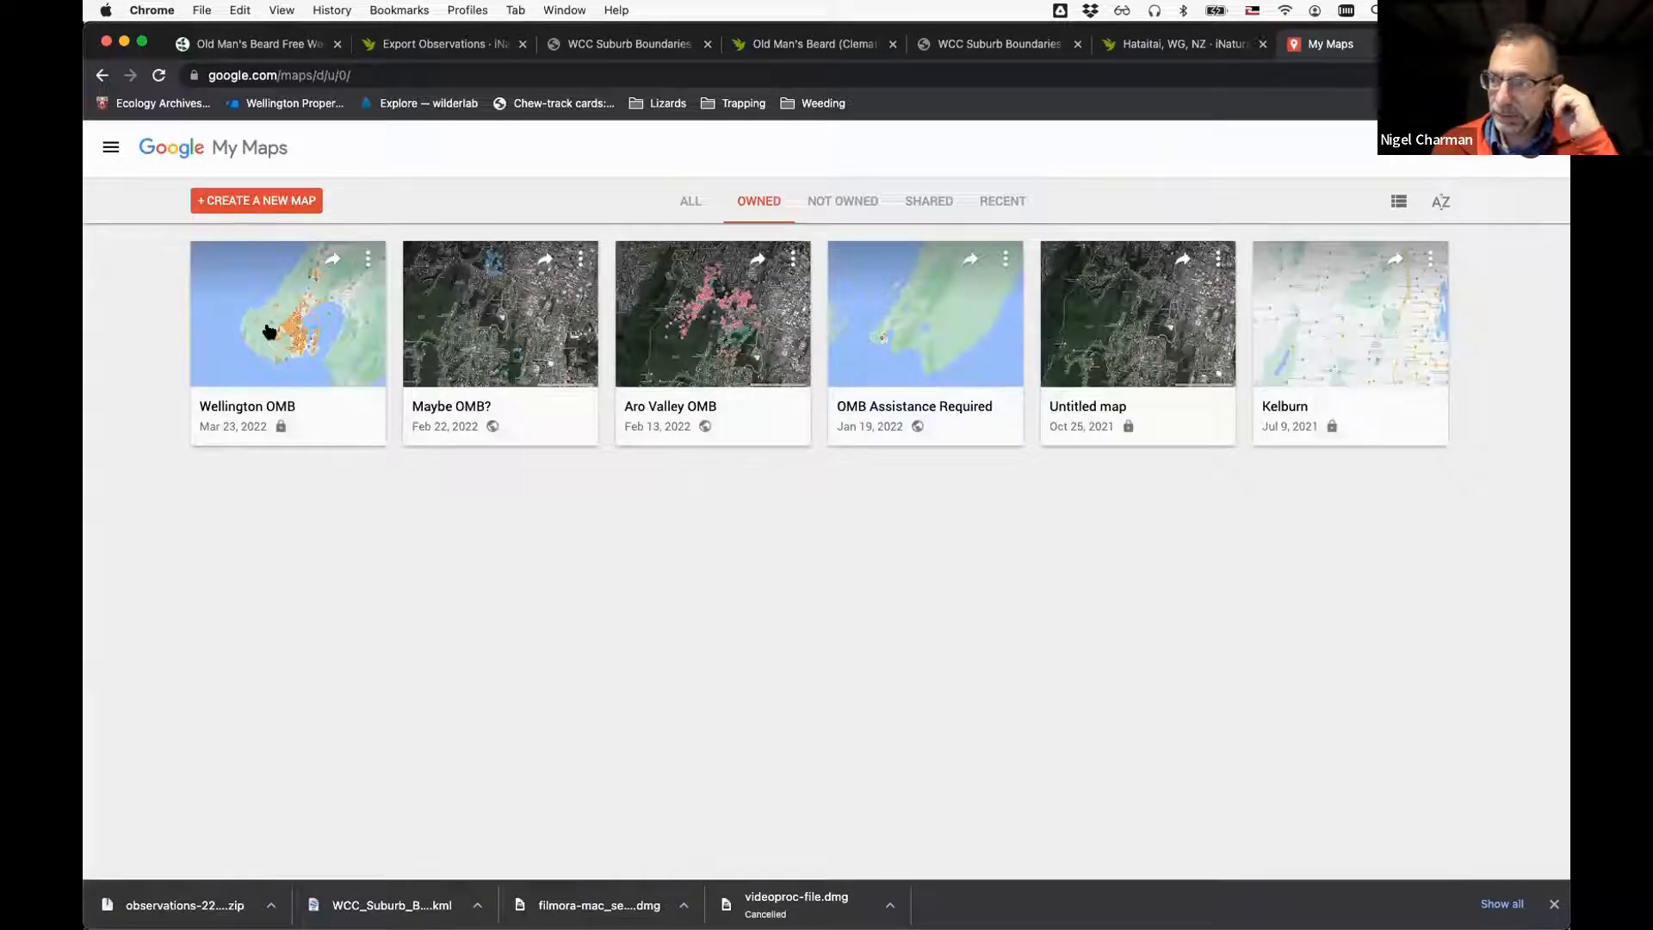
pyautogui.click(293, 200)
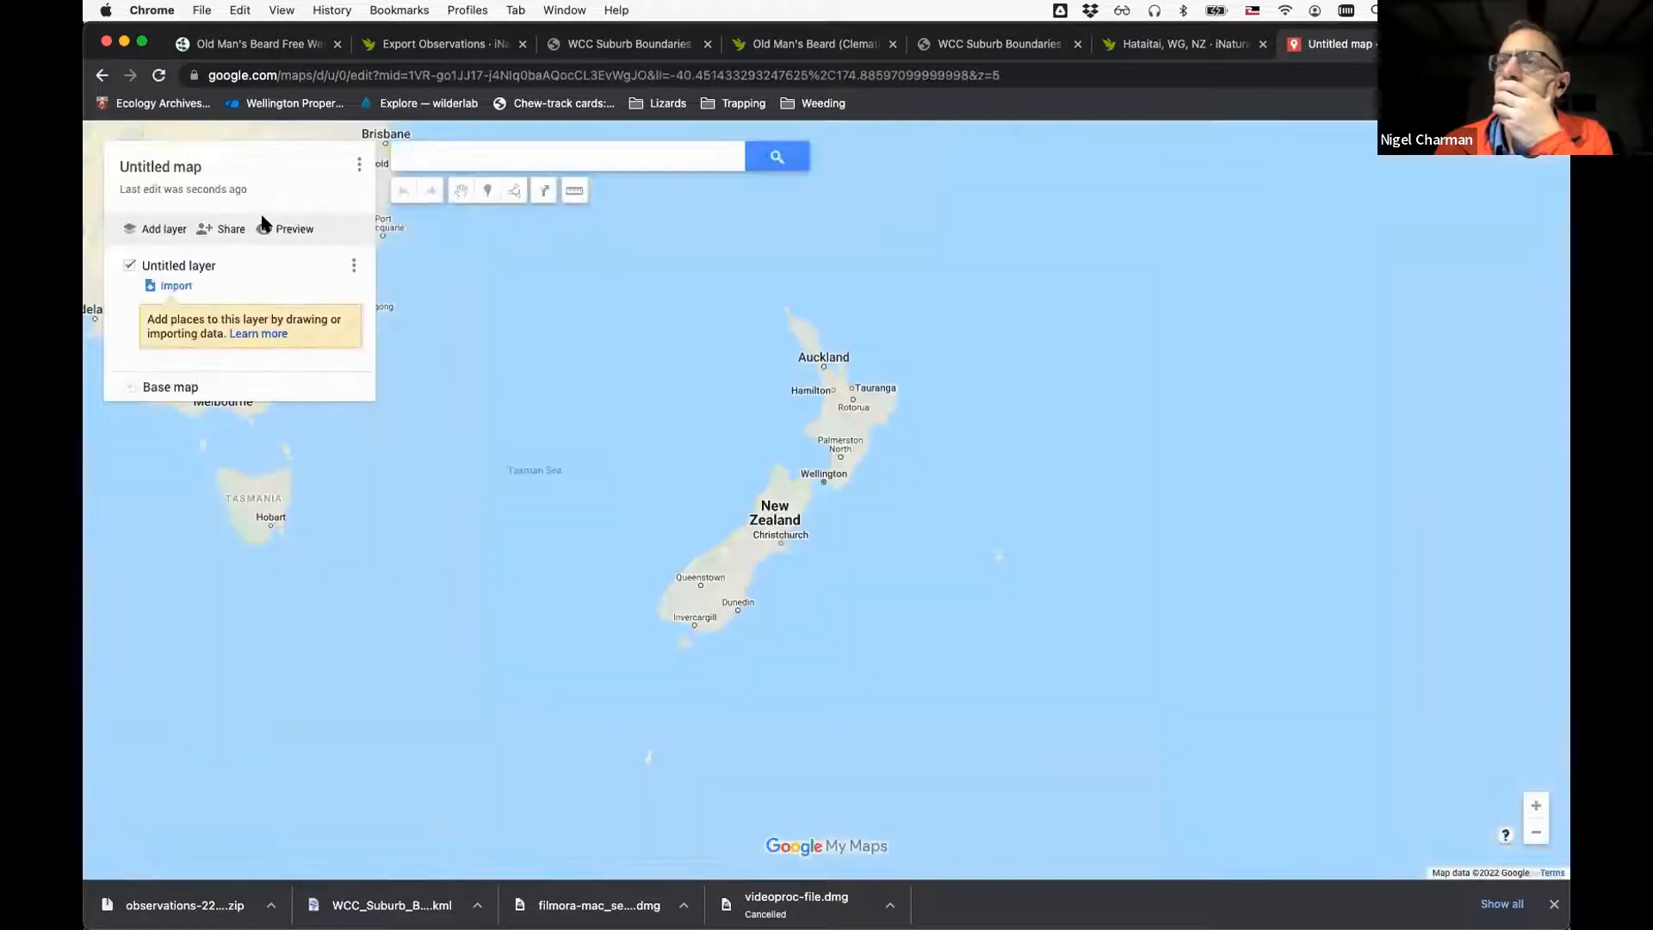
# Title the new map "Northland OMB" and save the title
pyautogui.click(191, 167)
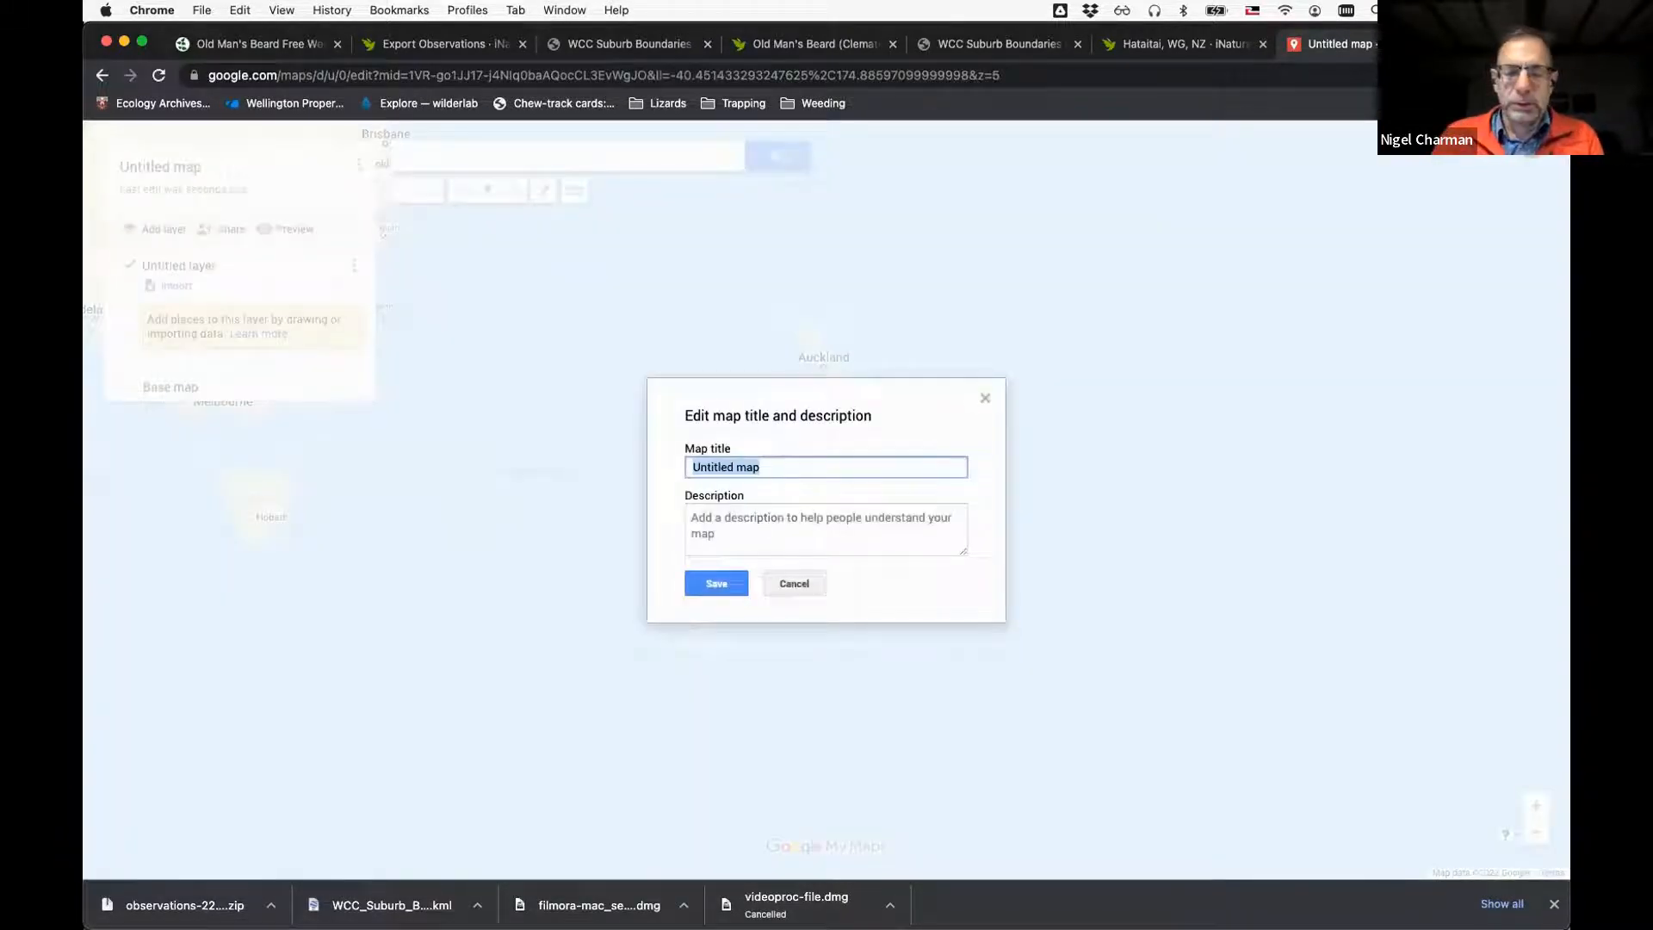
pyautogui.write('Northland OMB')
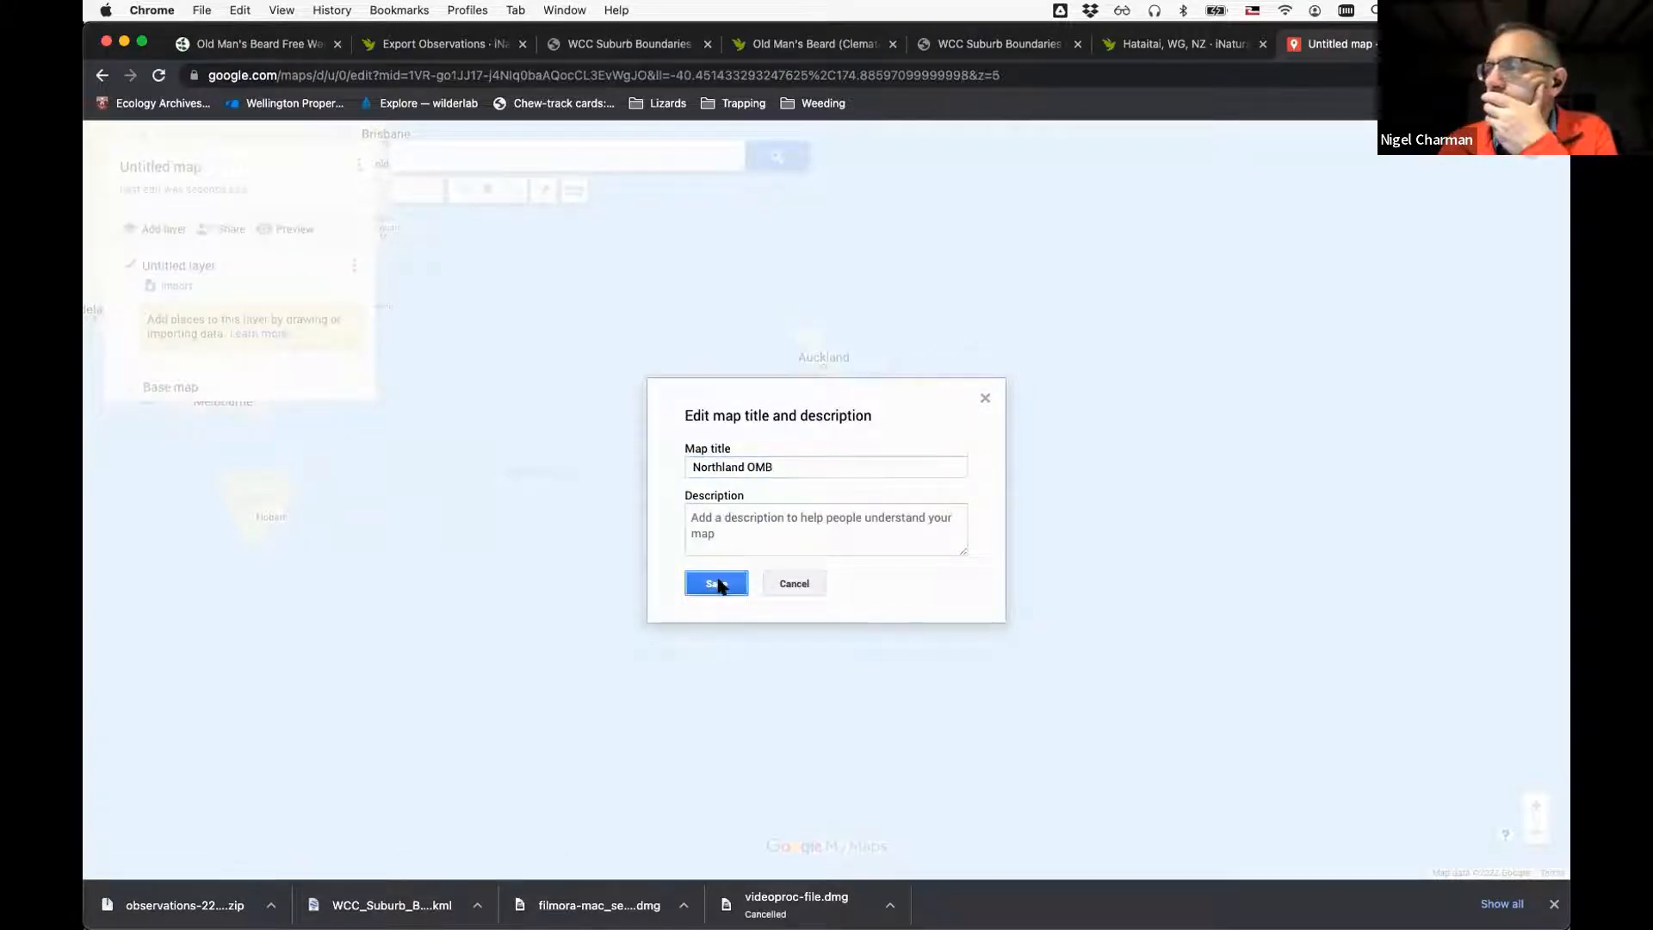
pyautogui.click(714, 583)
# Upload observations-220003.csv from the Downloads folder as import data for the untitled layer
pyautogui.click(175, 286)
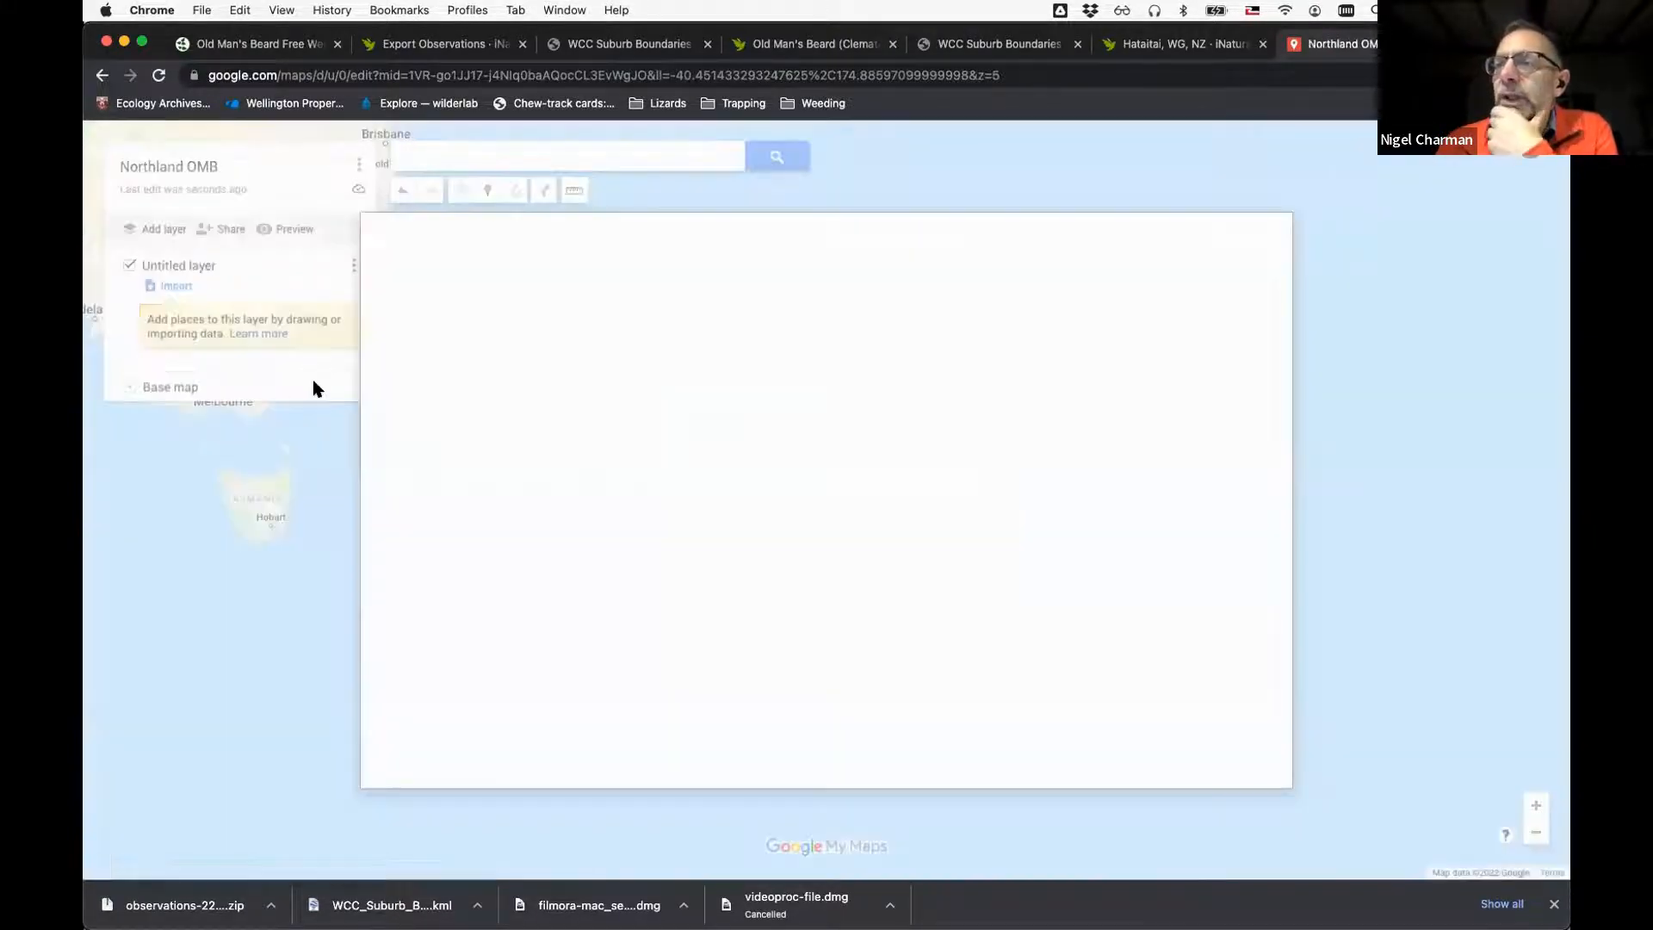
pyautogui.click(776, 551)
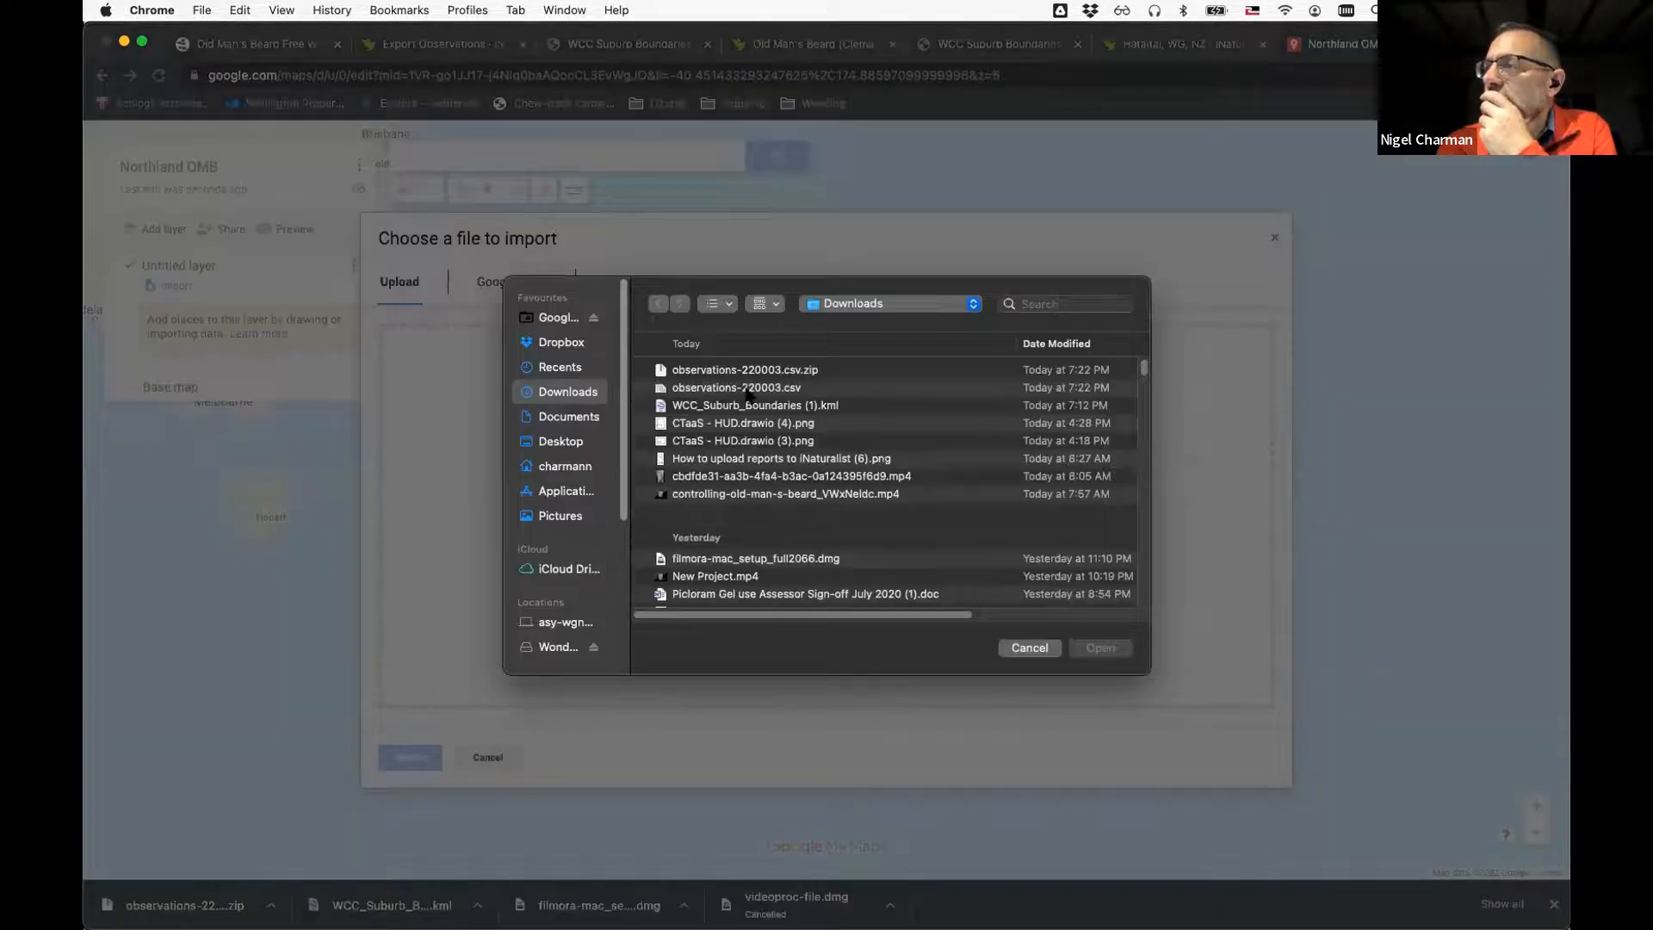
pyautogui.doubleClick(745, 388)
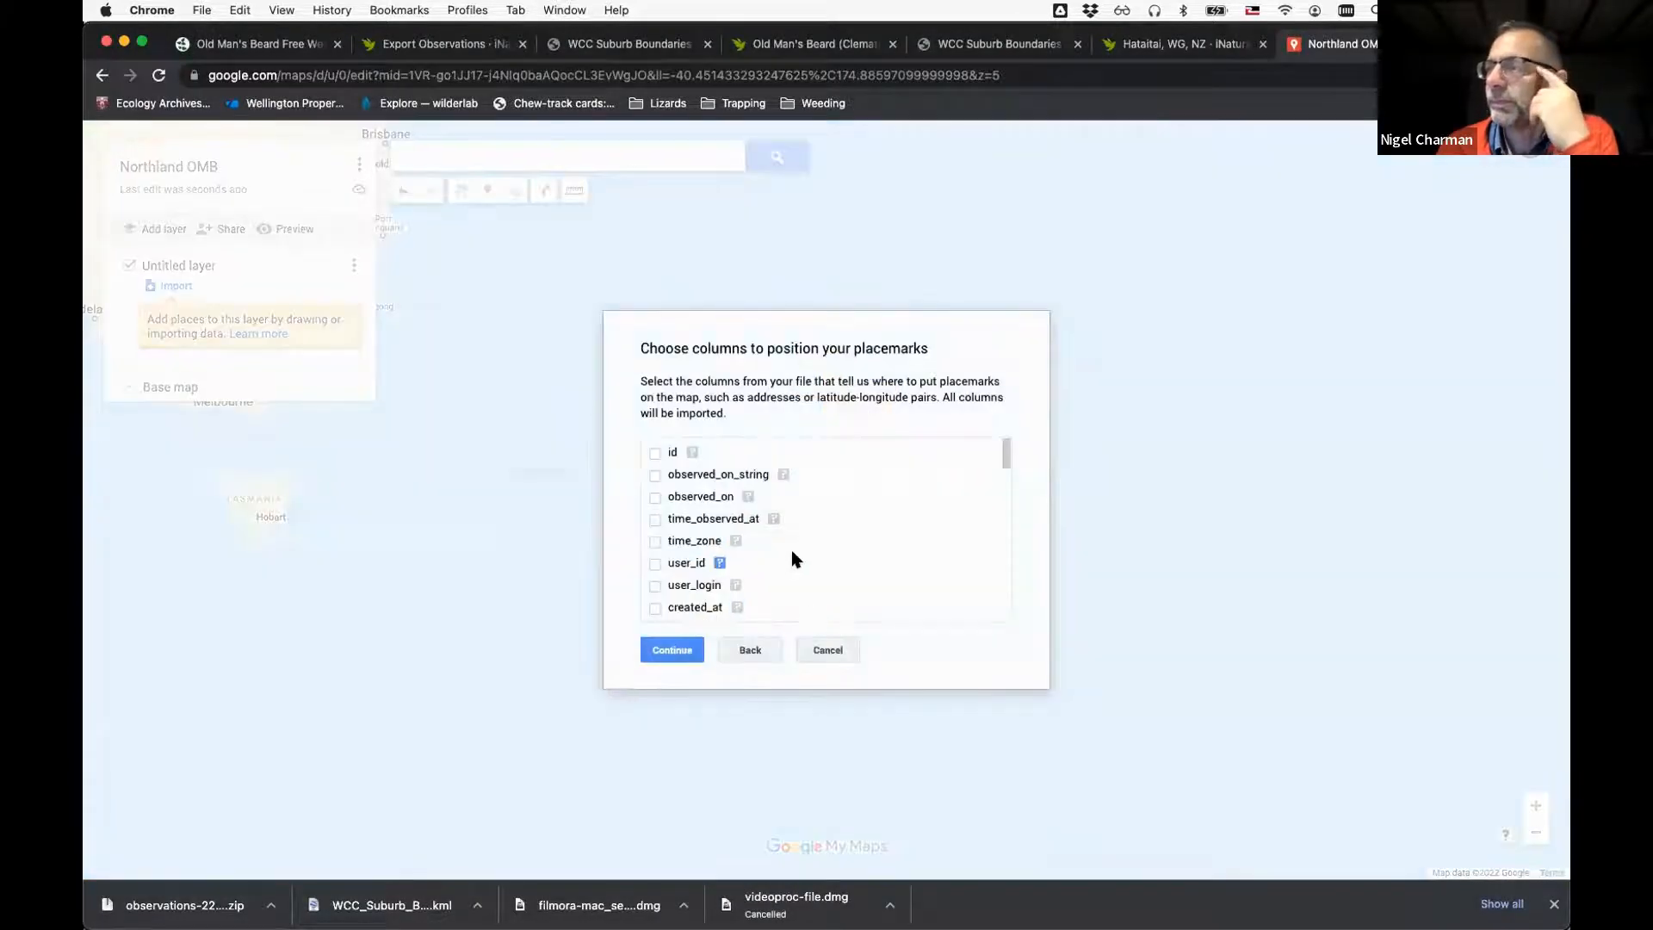
# Accept the latitude and longitude columns as the placemark positions for the imported observations
pyautogui.scroll(-10, 792, 560)
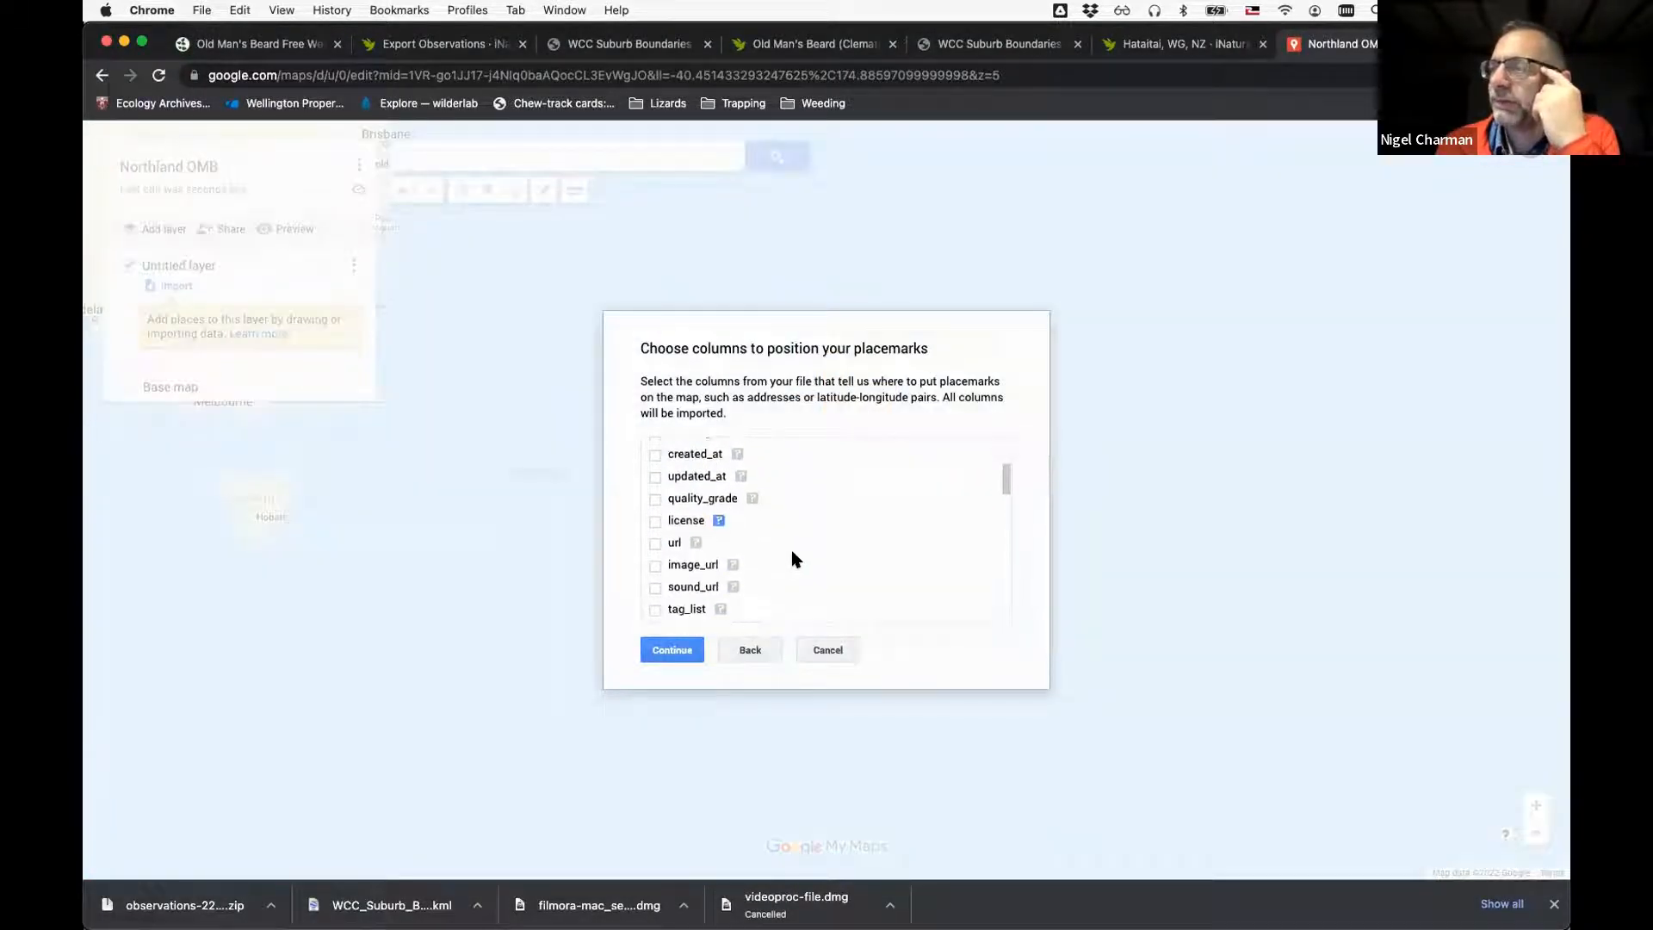
pyautogui.scroll(-2, 787, 555)
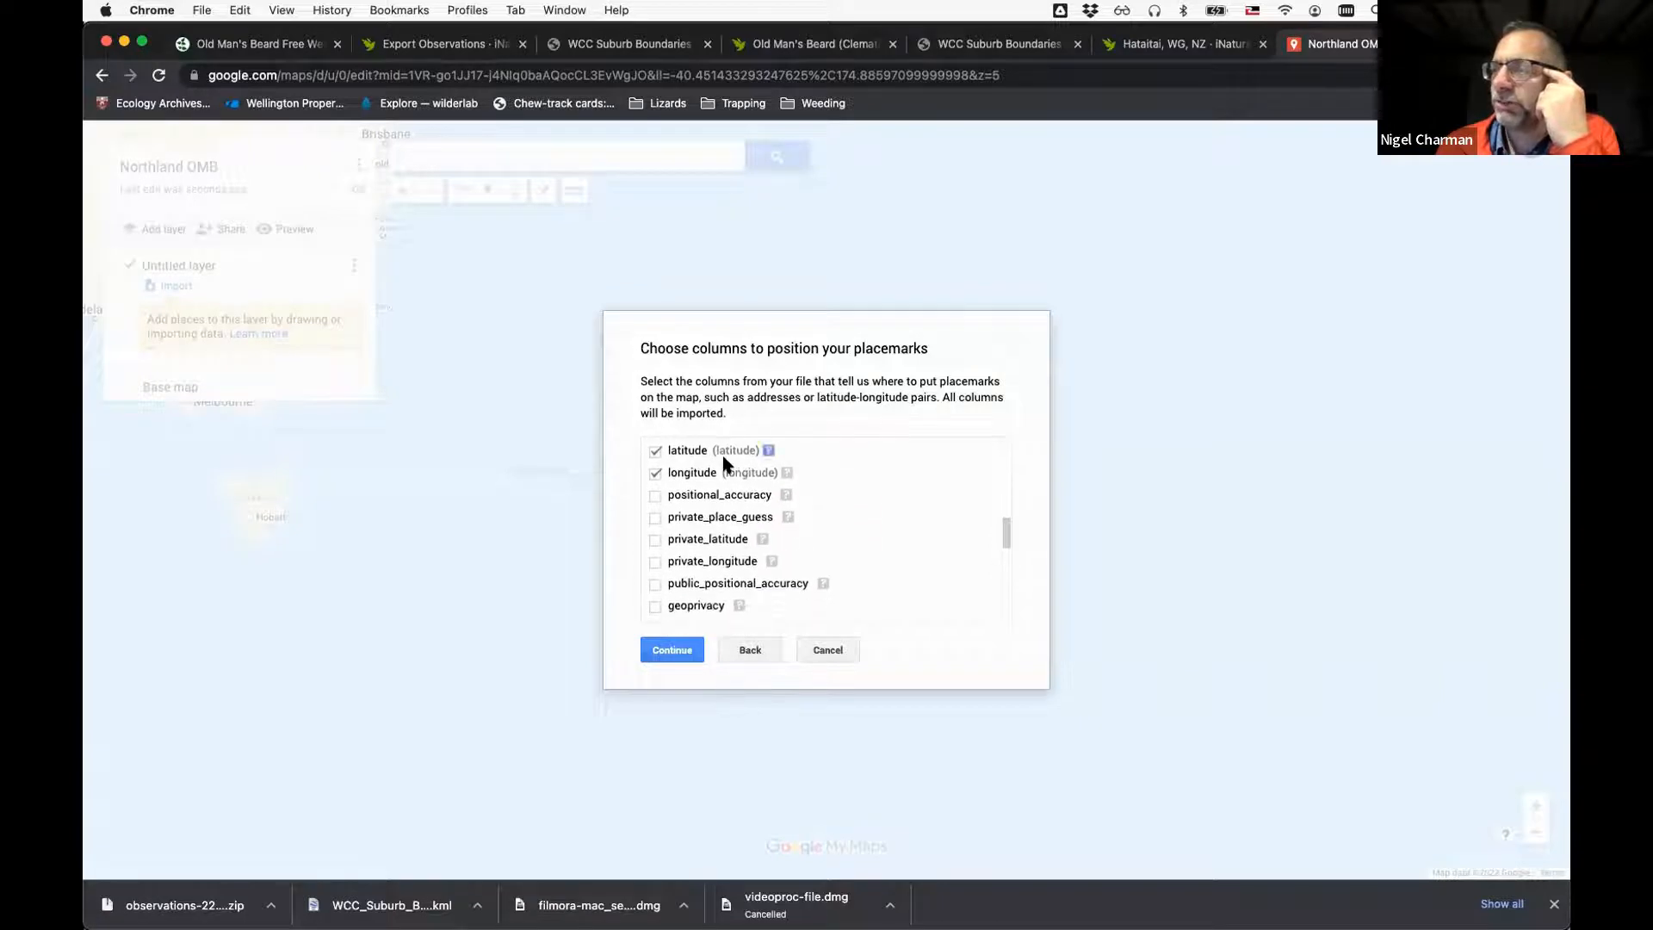
pyautogui.click(676, 650)
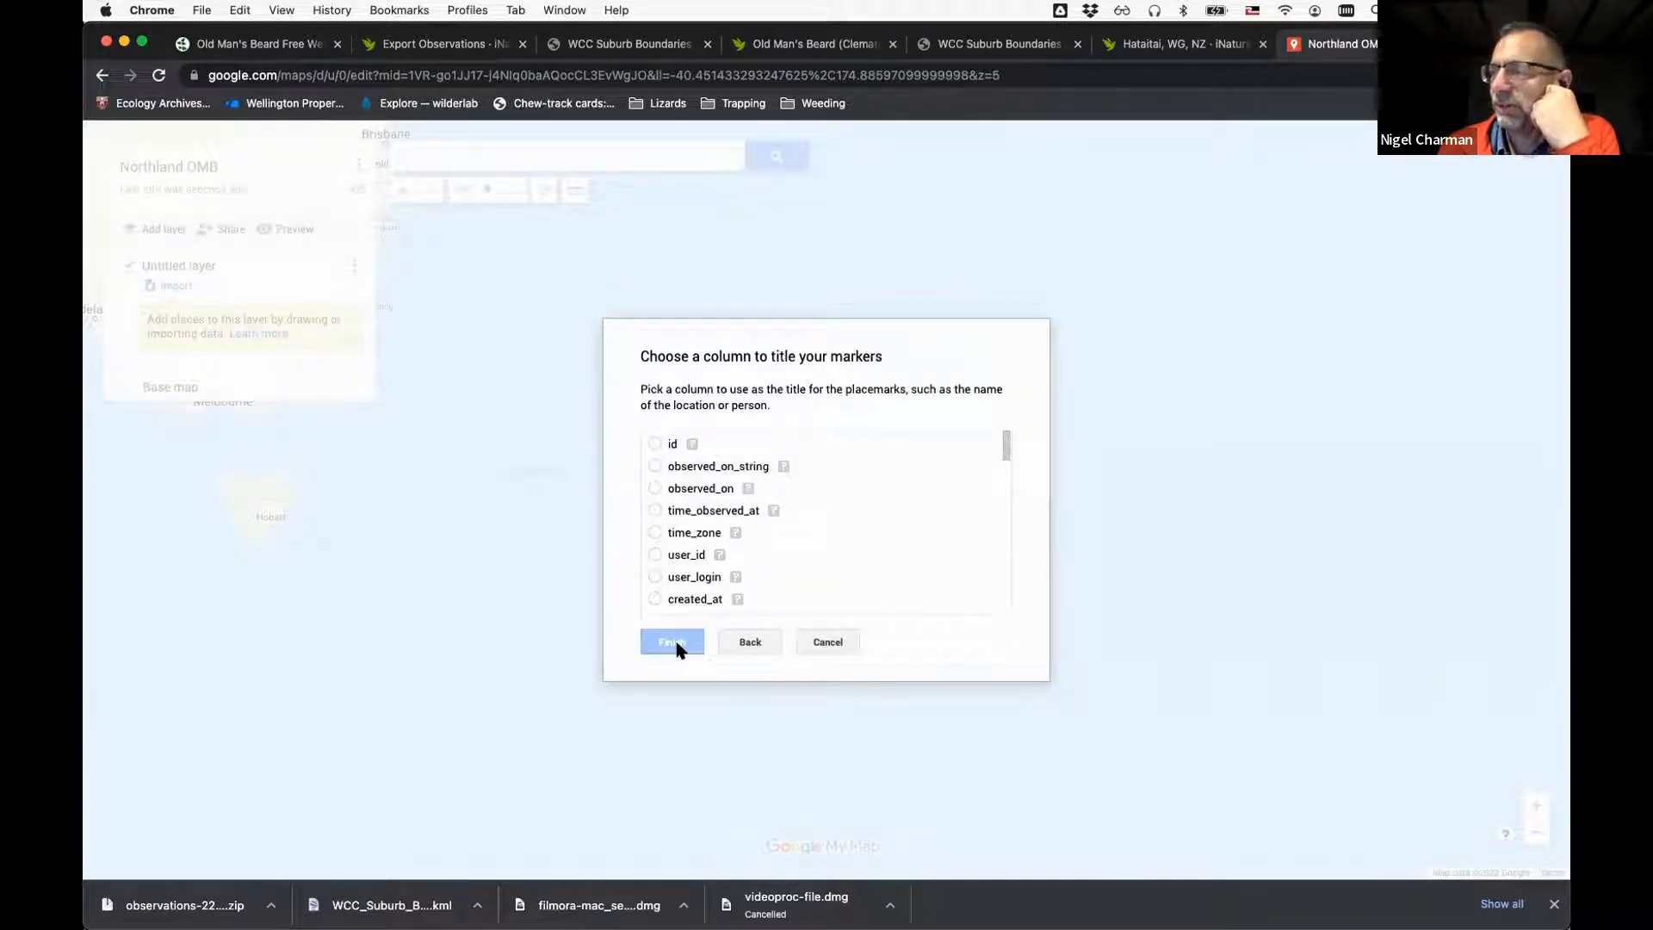
# Use the "field:is the pest controlled?" column as the marker title and finish the import
pyautogui.scroll(-15, 697, 592)
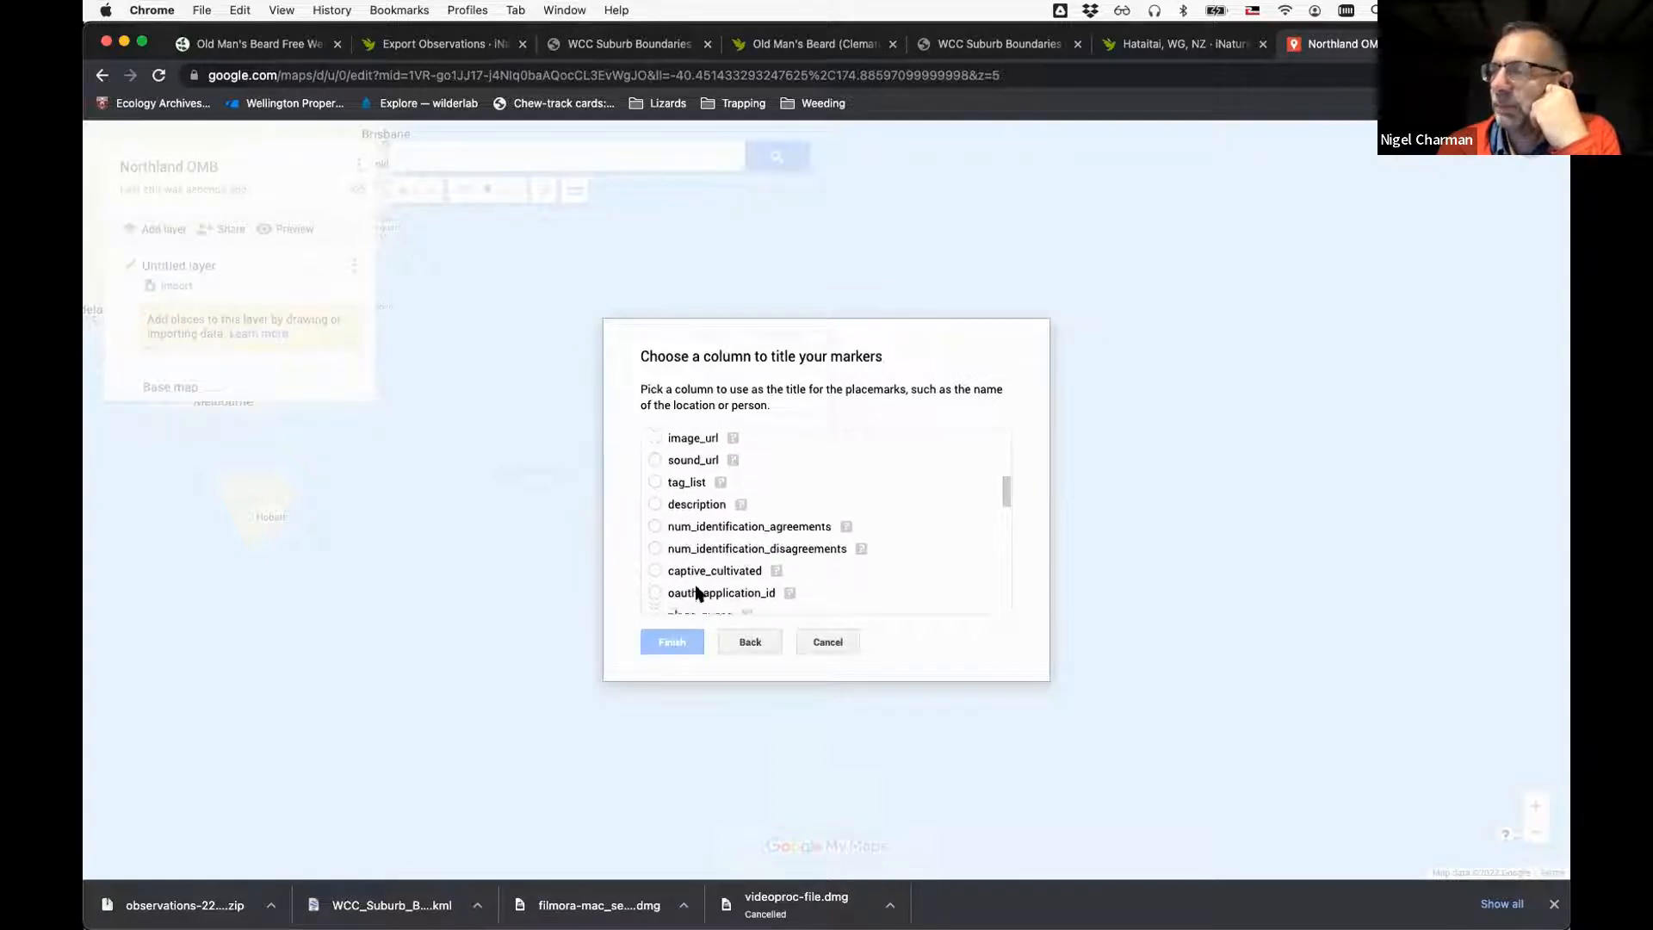
pyautogui.scroll(-5, 696, 592)
pyautogui.scroll(20, 695, 593)
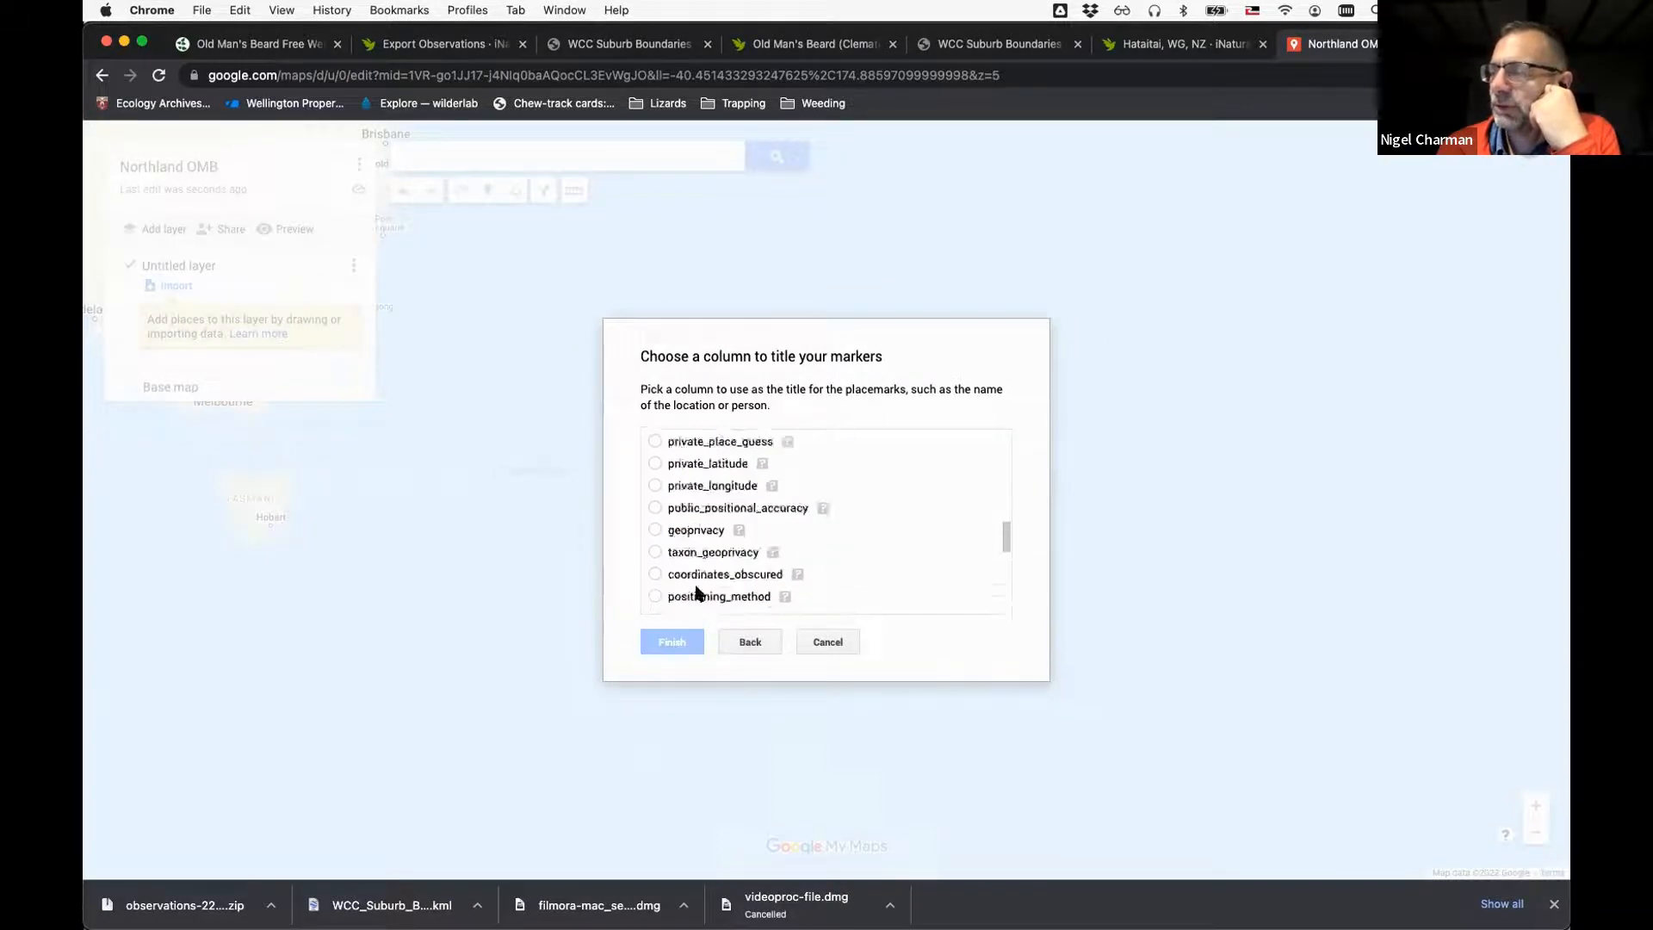
pyautogui.scroll(-20, 695, 590)
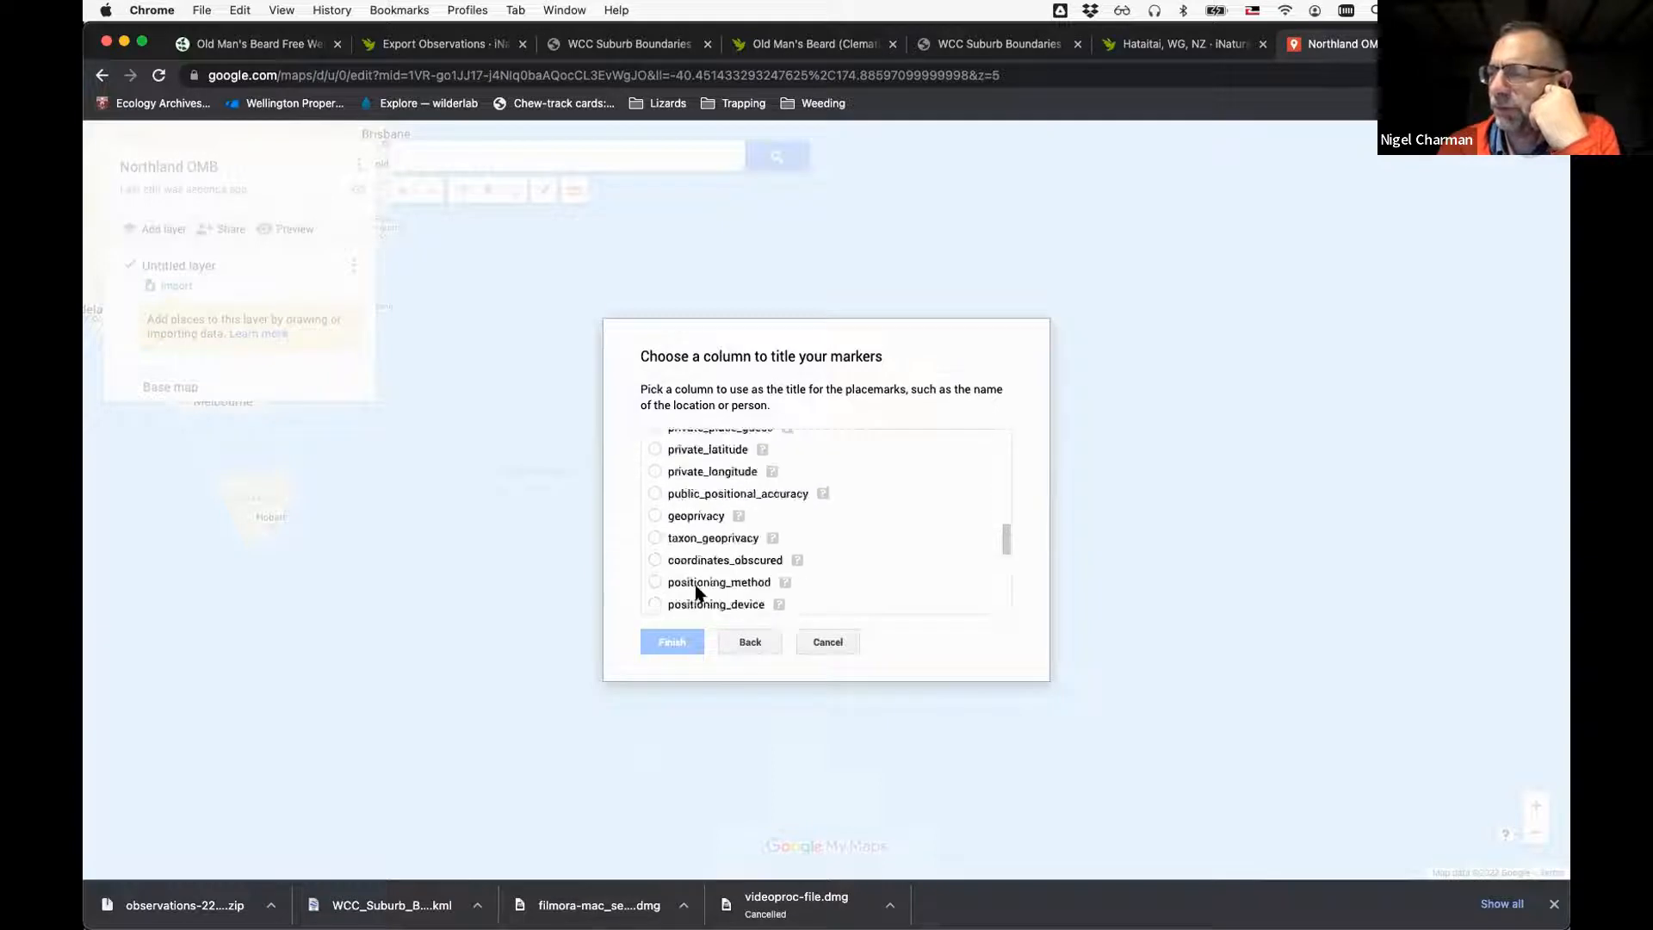
pyautogui.scroll(1, 697, 592)
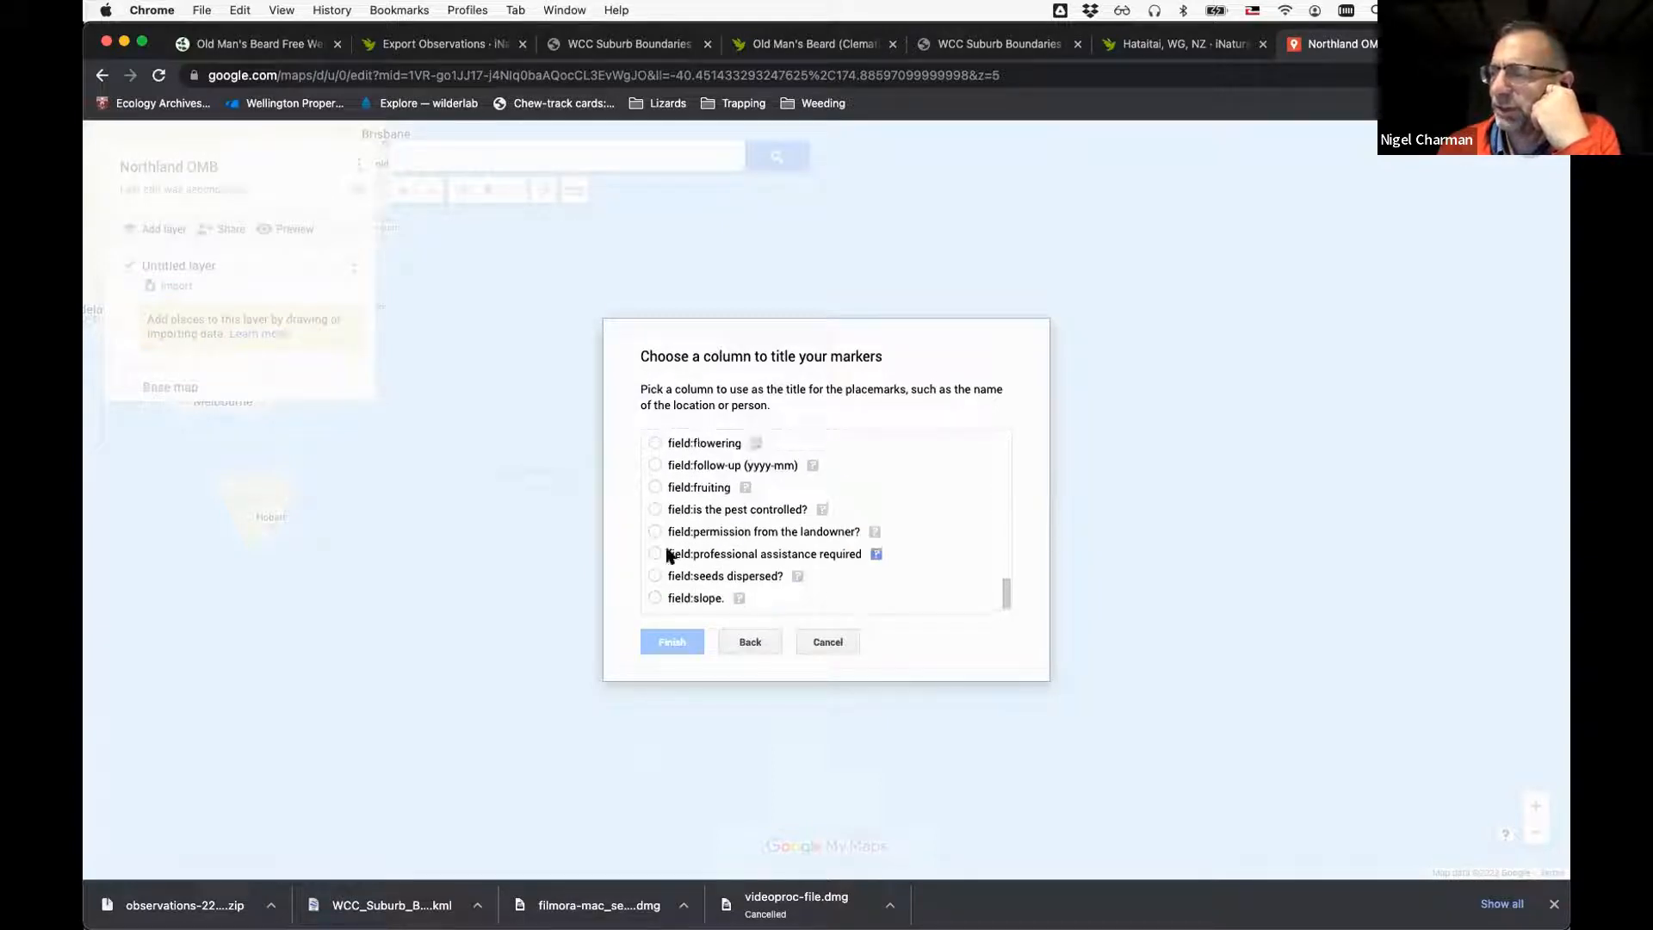
pyautogui.click(655, 510)
pyautogui.click(676, 646)
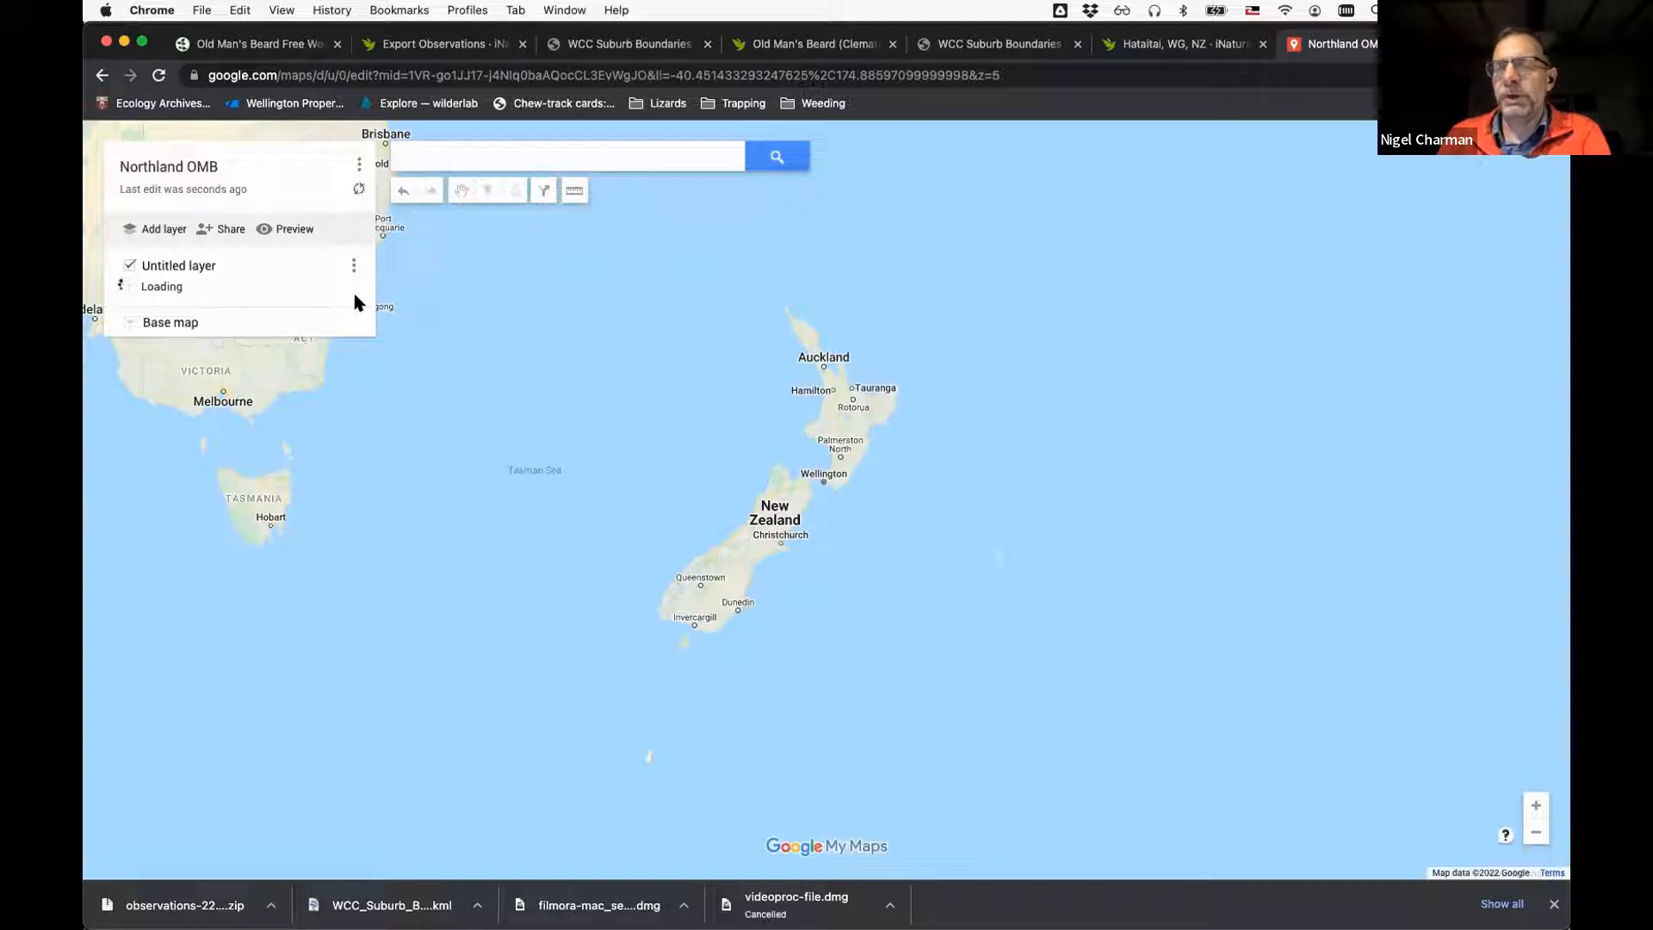
# Try to switch the base map to the satellite style
pyautogui.click(131, 323)
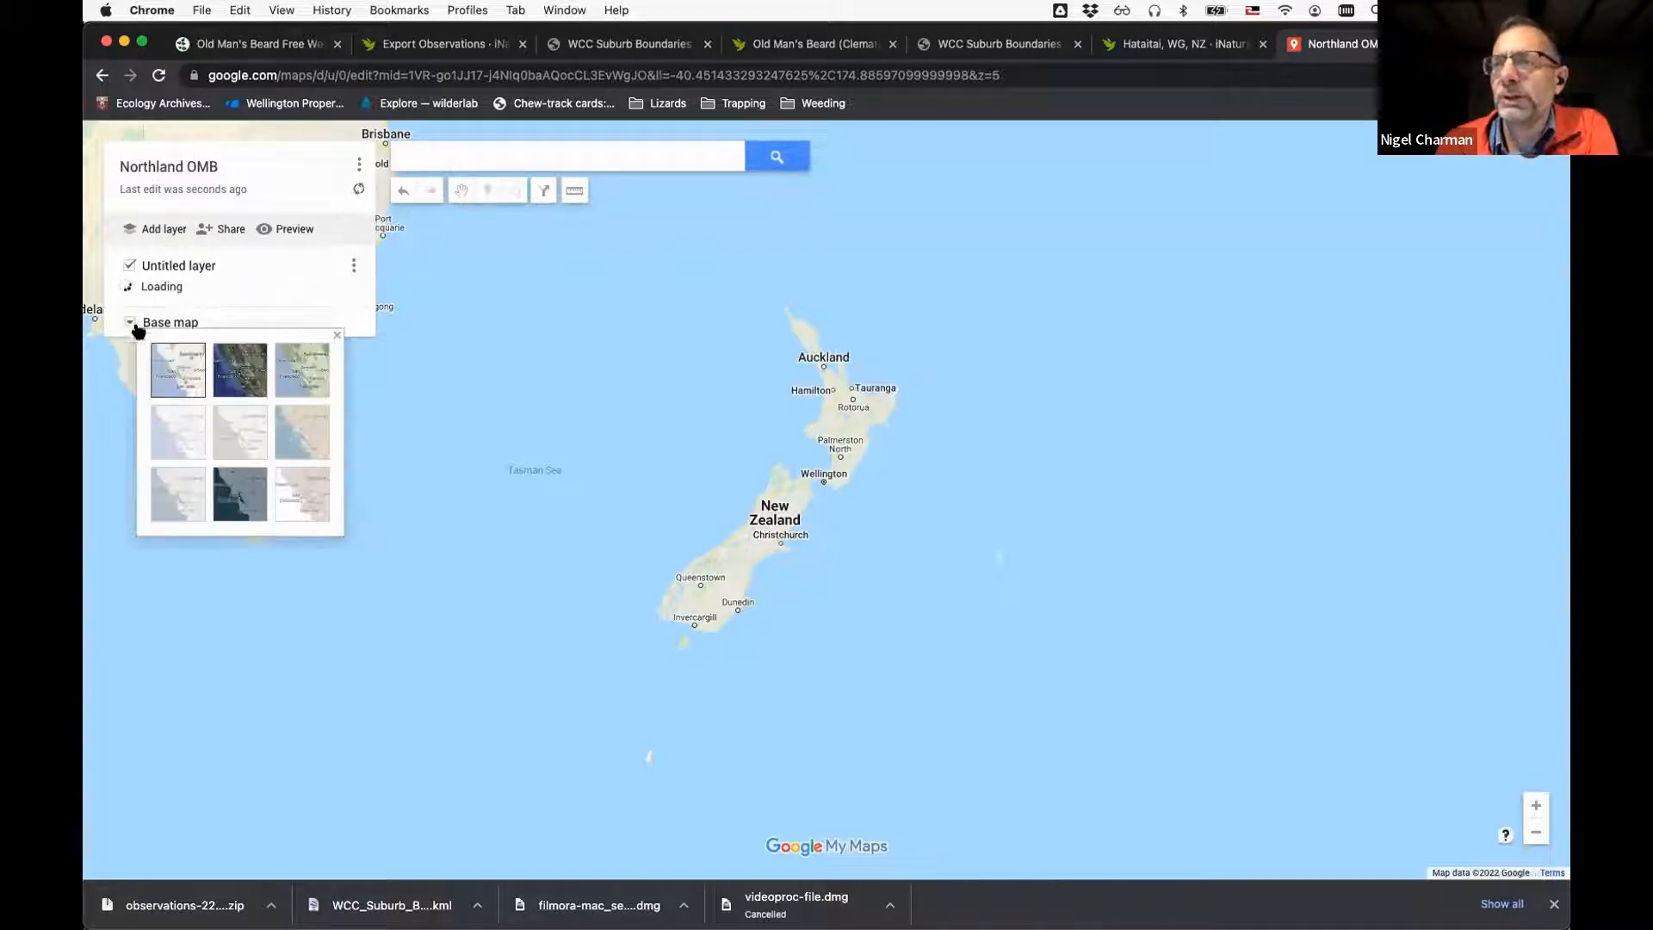
pyautogui.click(233, 381)
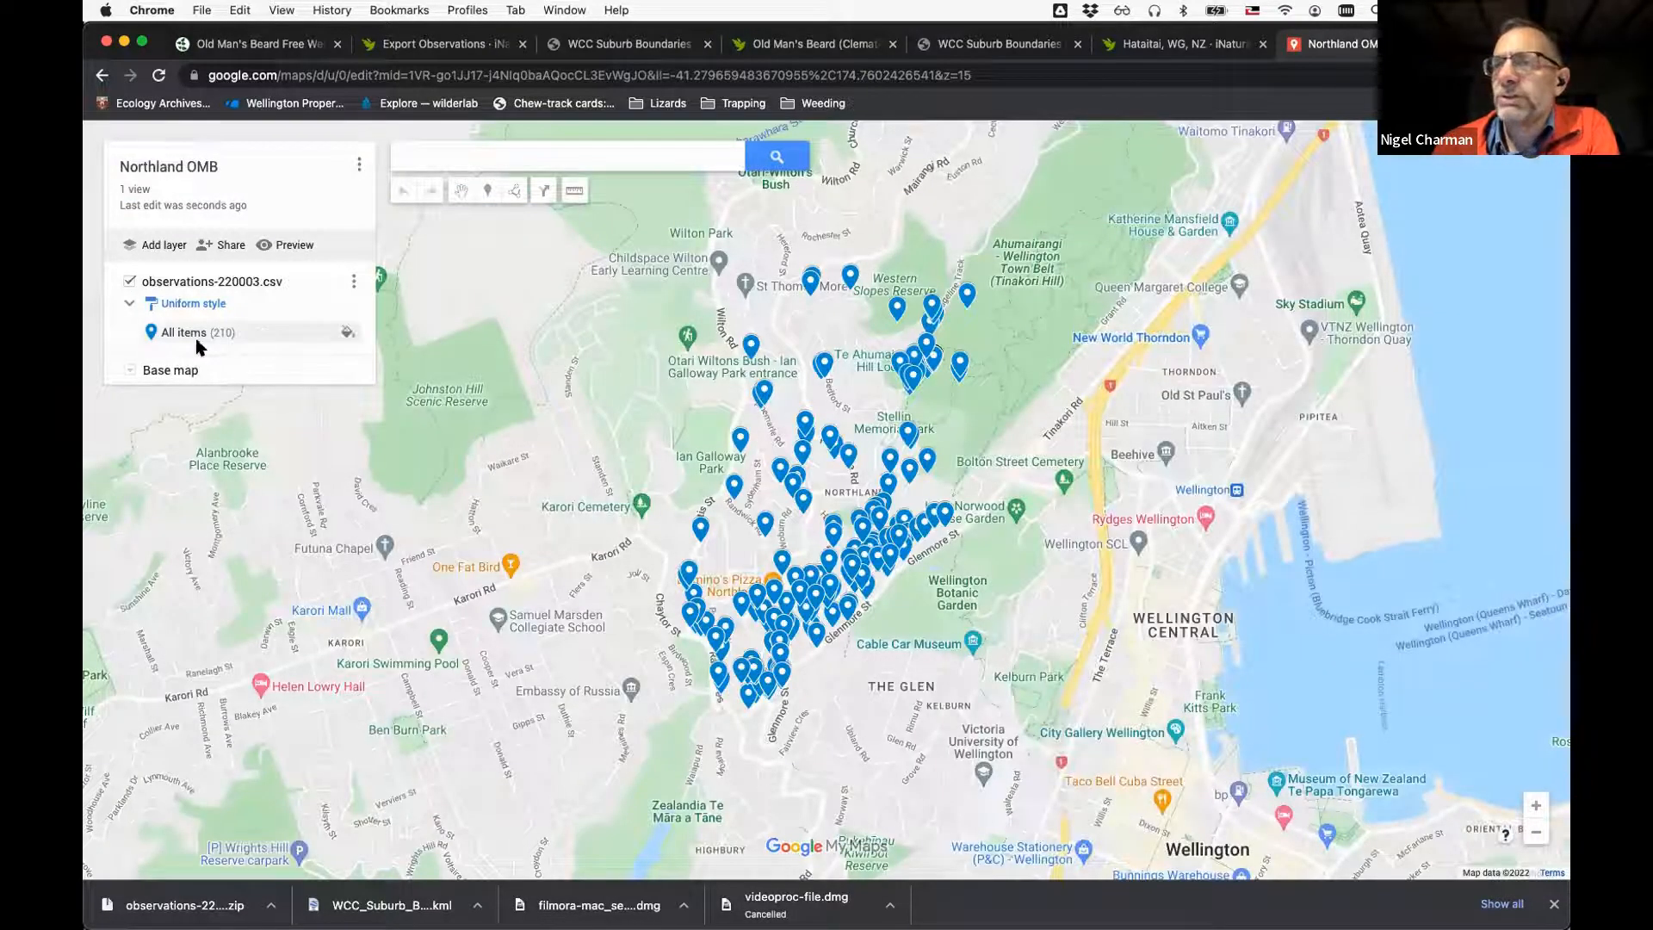
# Group the observation markers by the "field:is the pest controlled?" data column
pyautogui.click(206, 306)
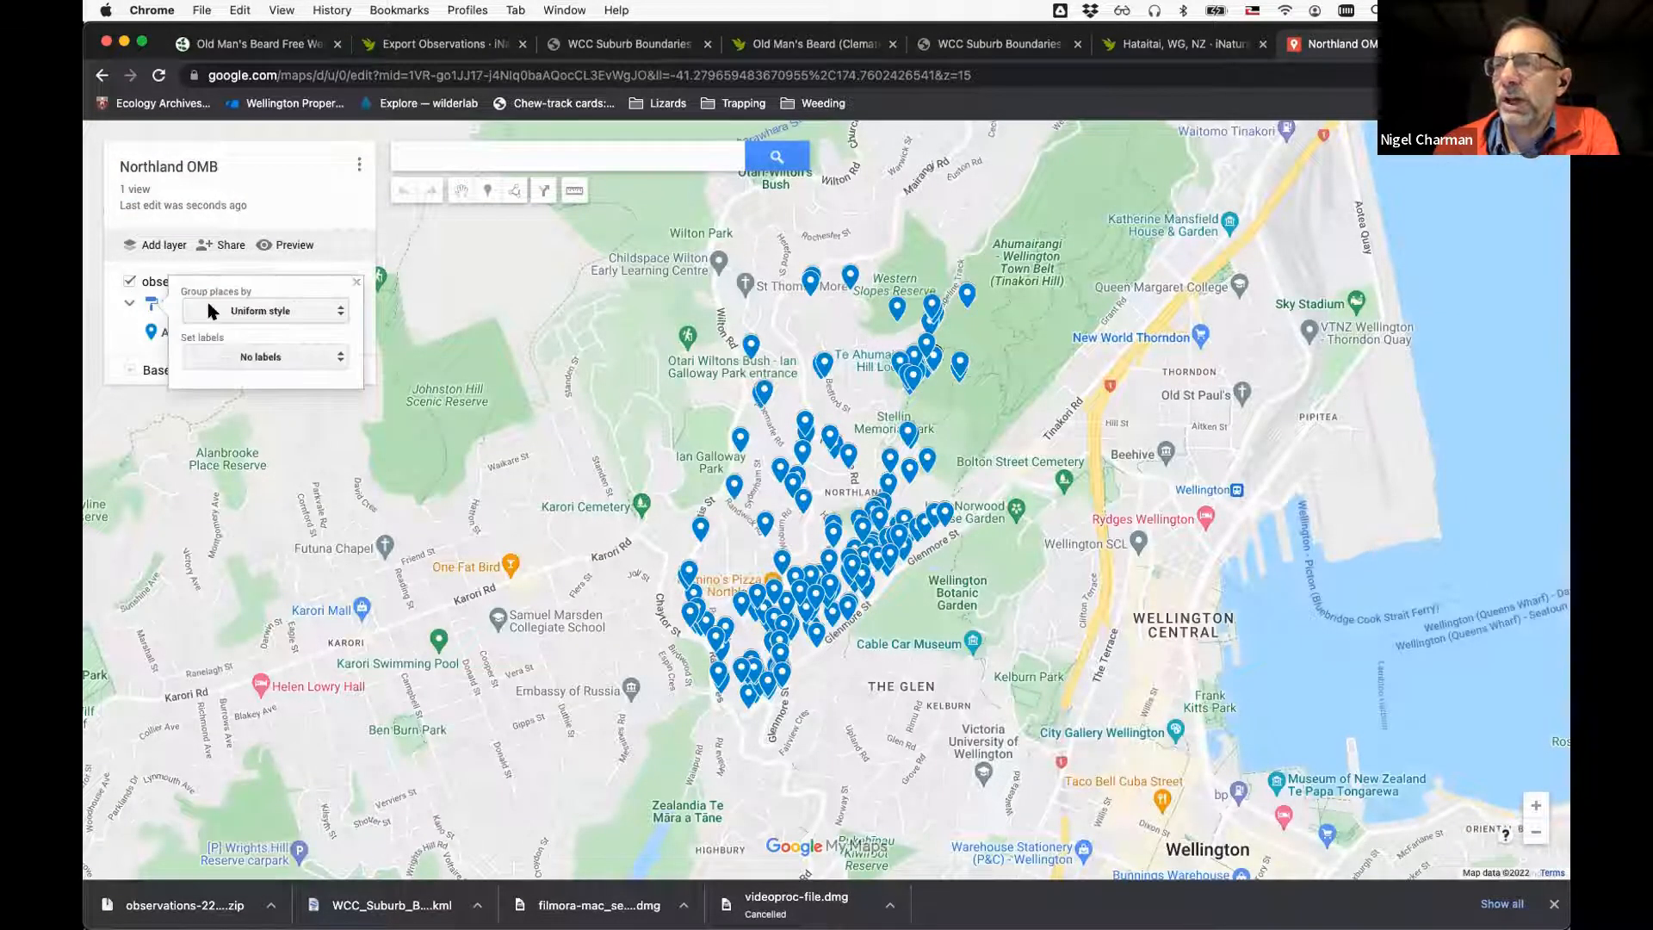
pyautogui.click(262, 314)
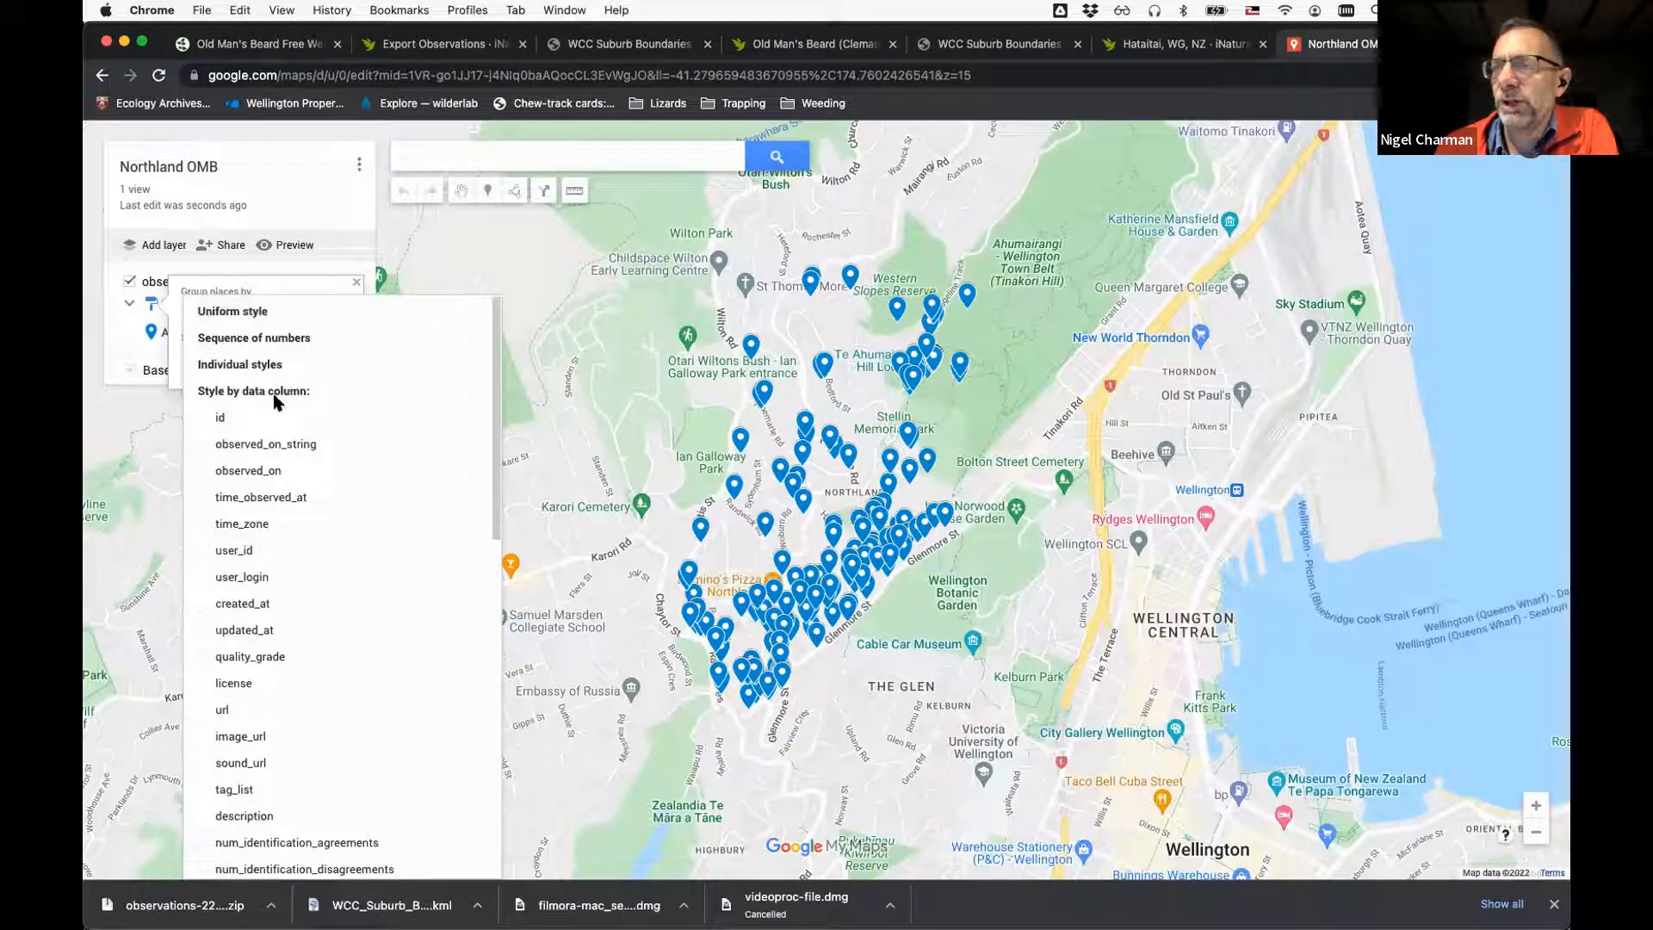
pyautogui.scroll(-5, 271, 389)
pyautogui.scroll(-5, 275, 405)
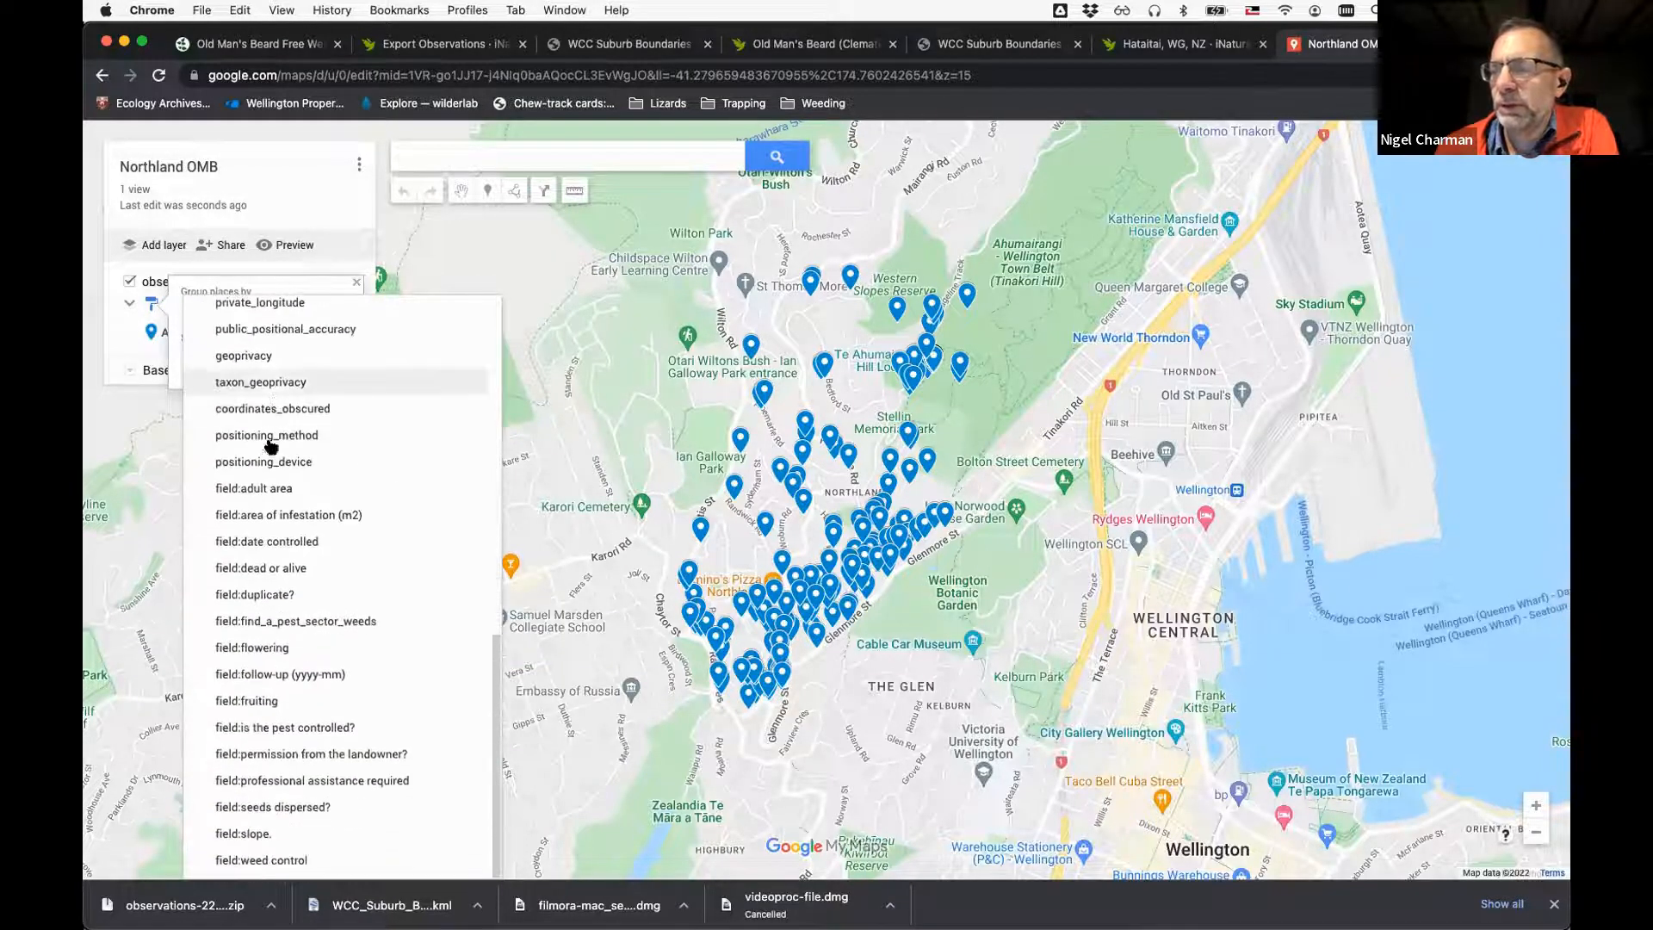
pyautogui.click(268, 727)
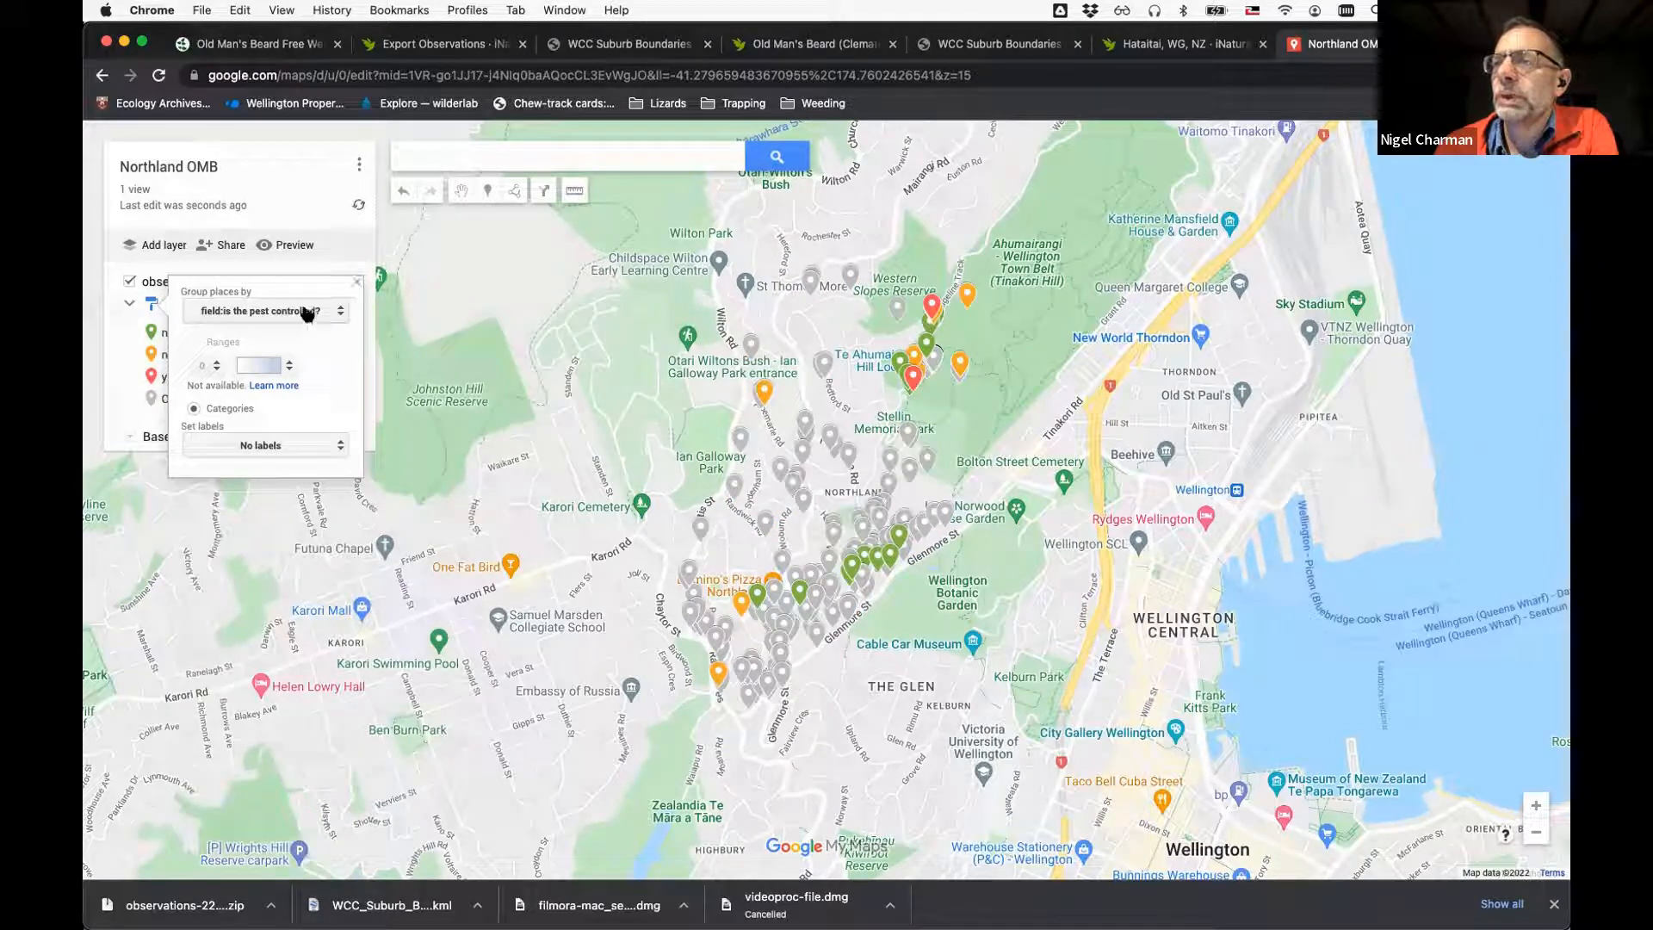
pyautogui.click(166, 336)
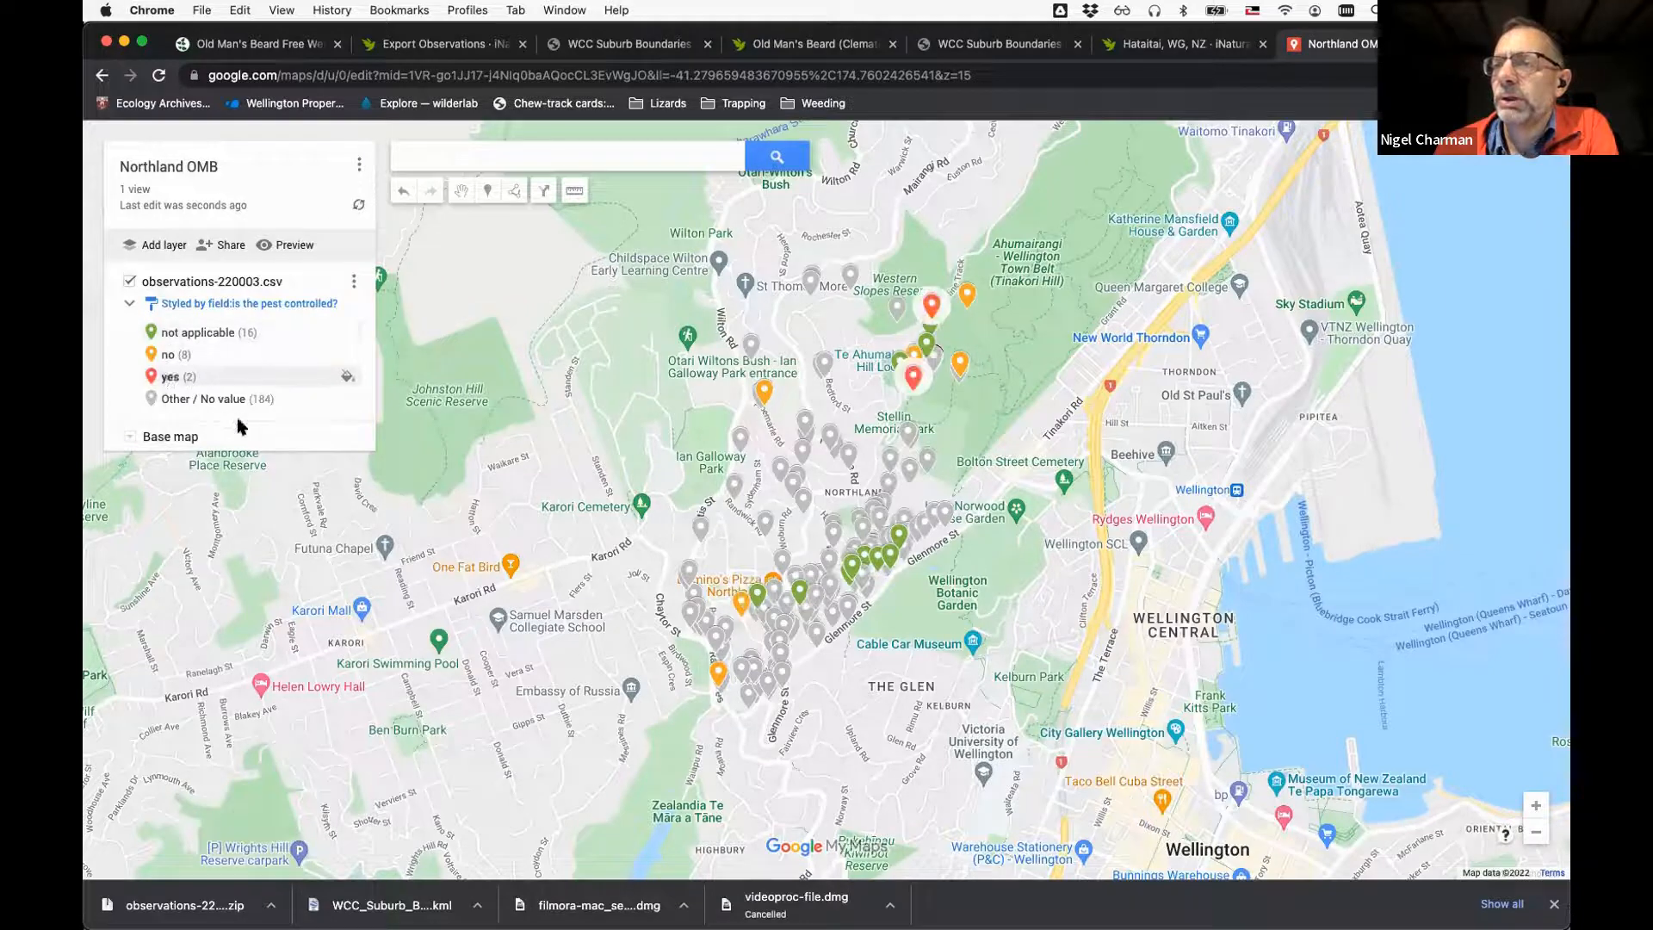
# Style the "yes" category markers in dark teal with the check mark icon
pyautogui.click(347, 376)
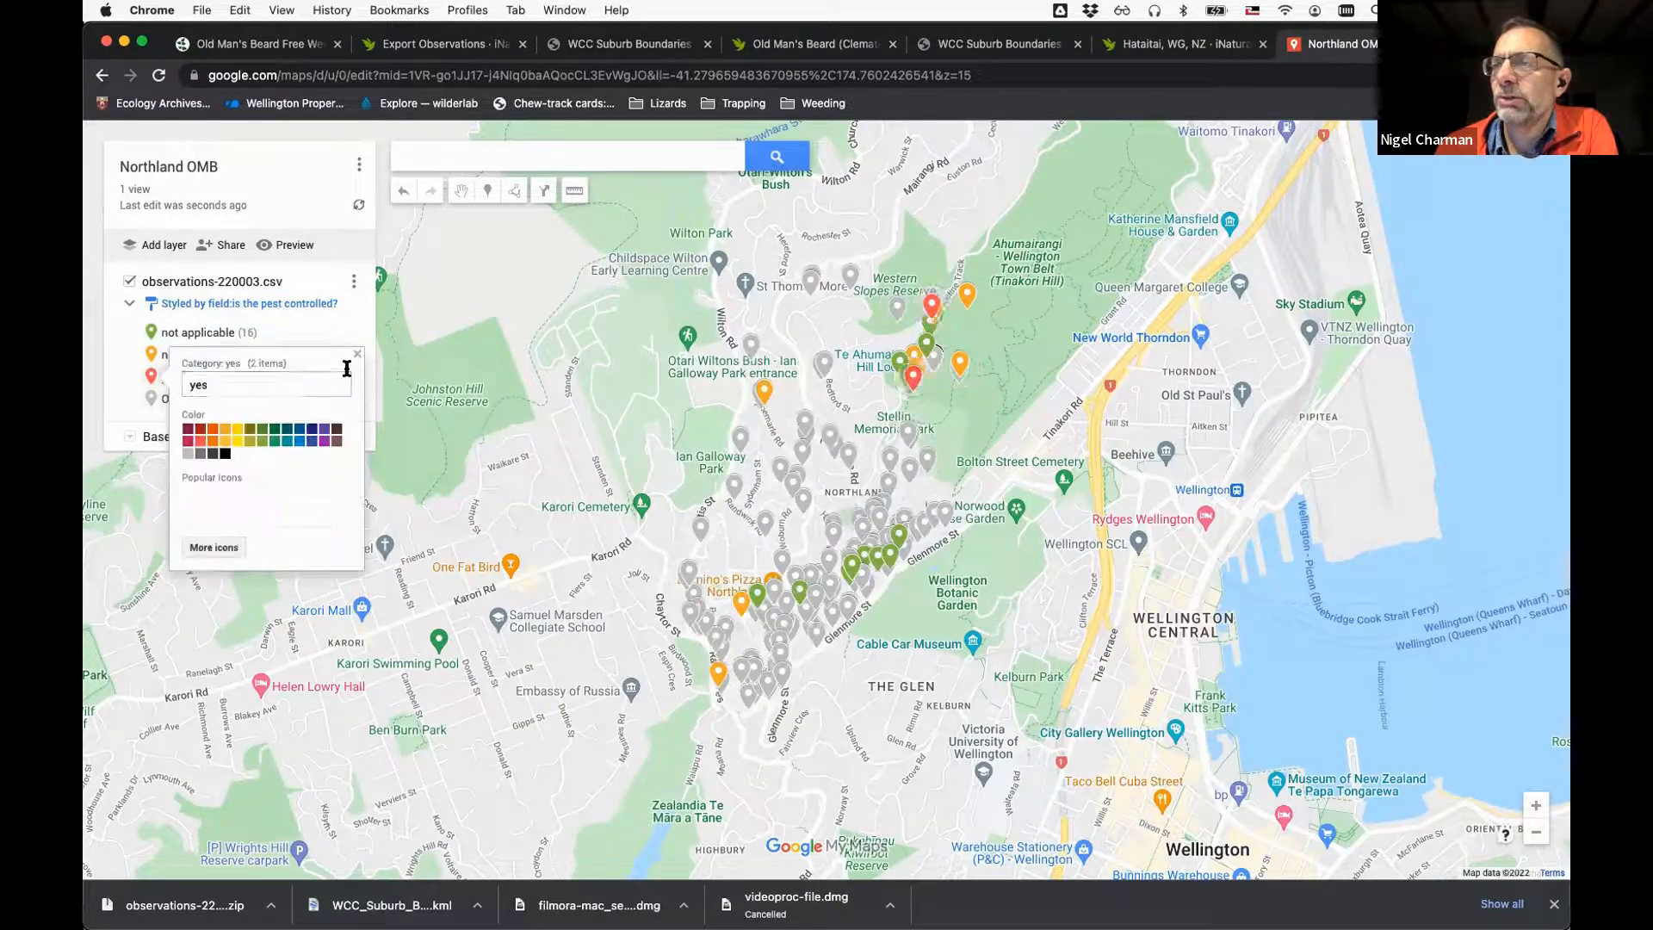
pyautogui.click(280, 430)
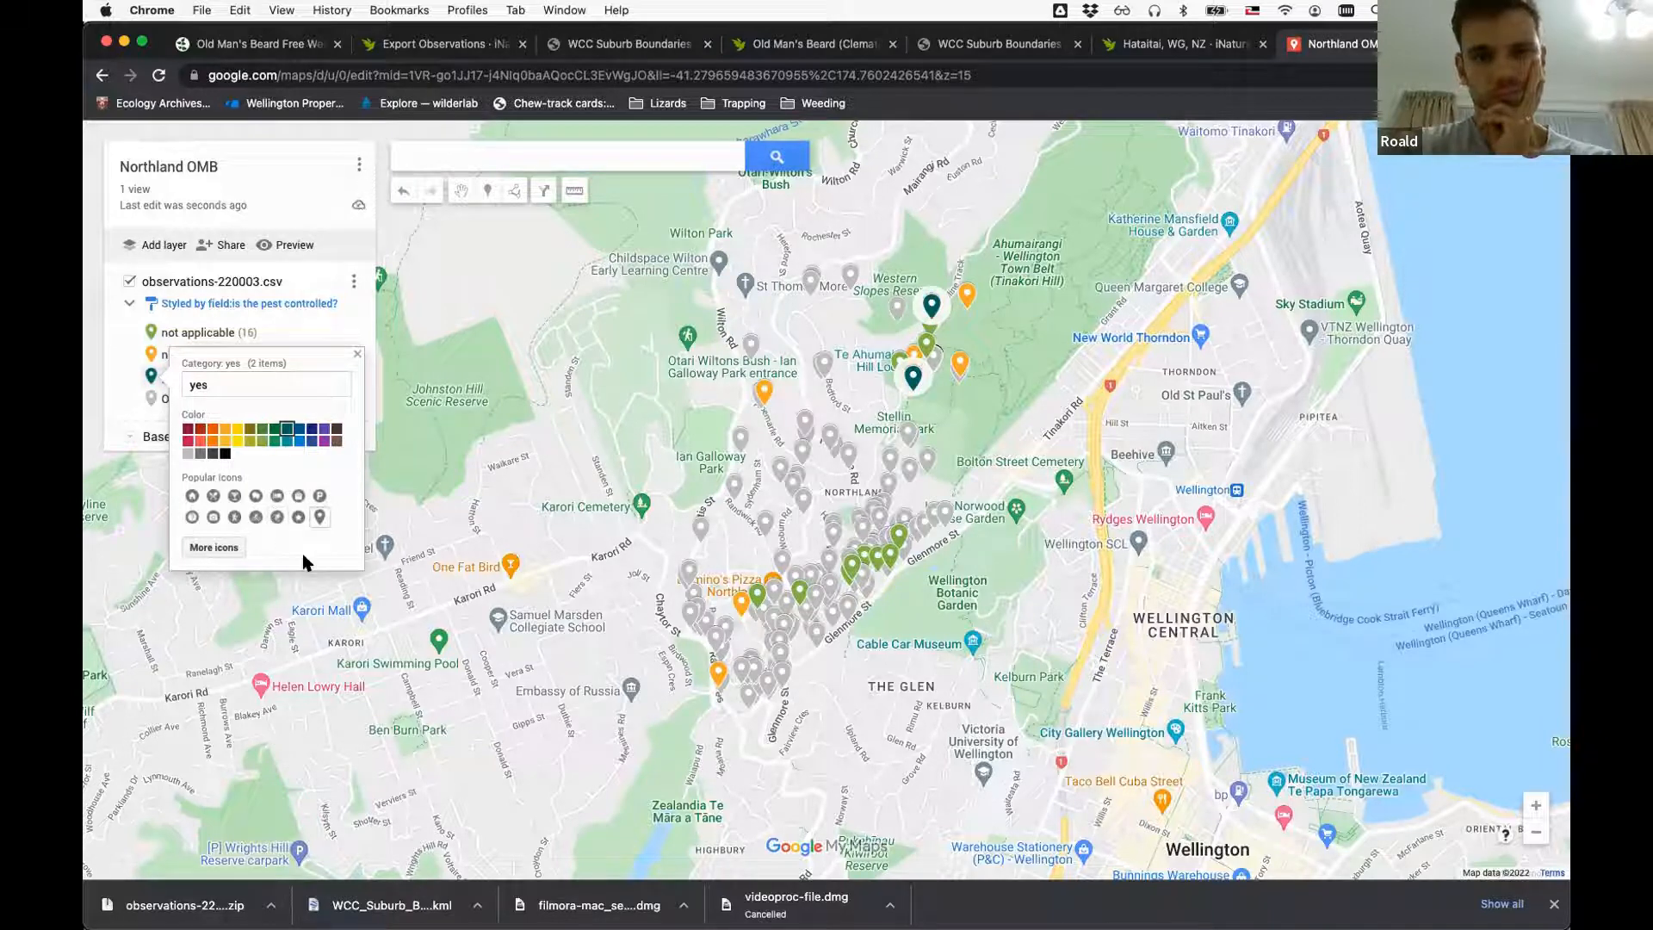
pyautogui.click(222, 548)
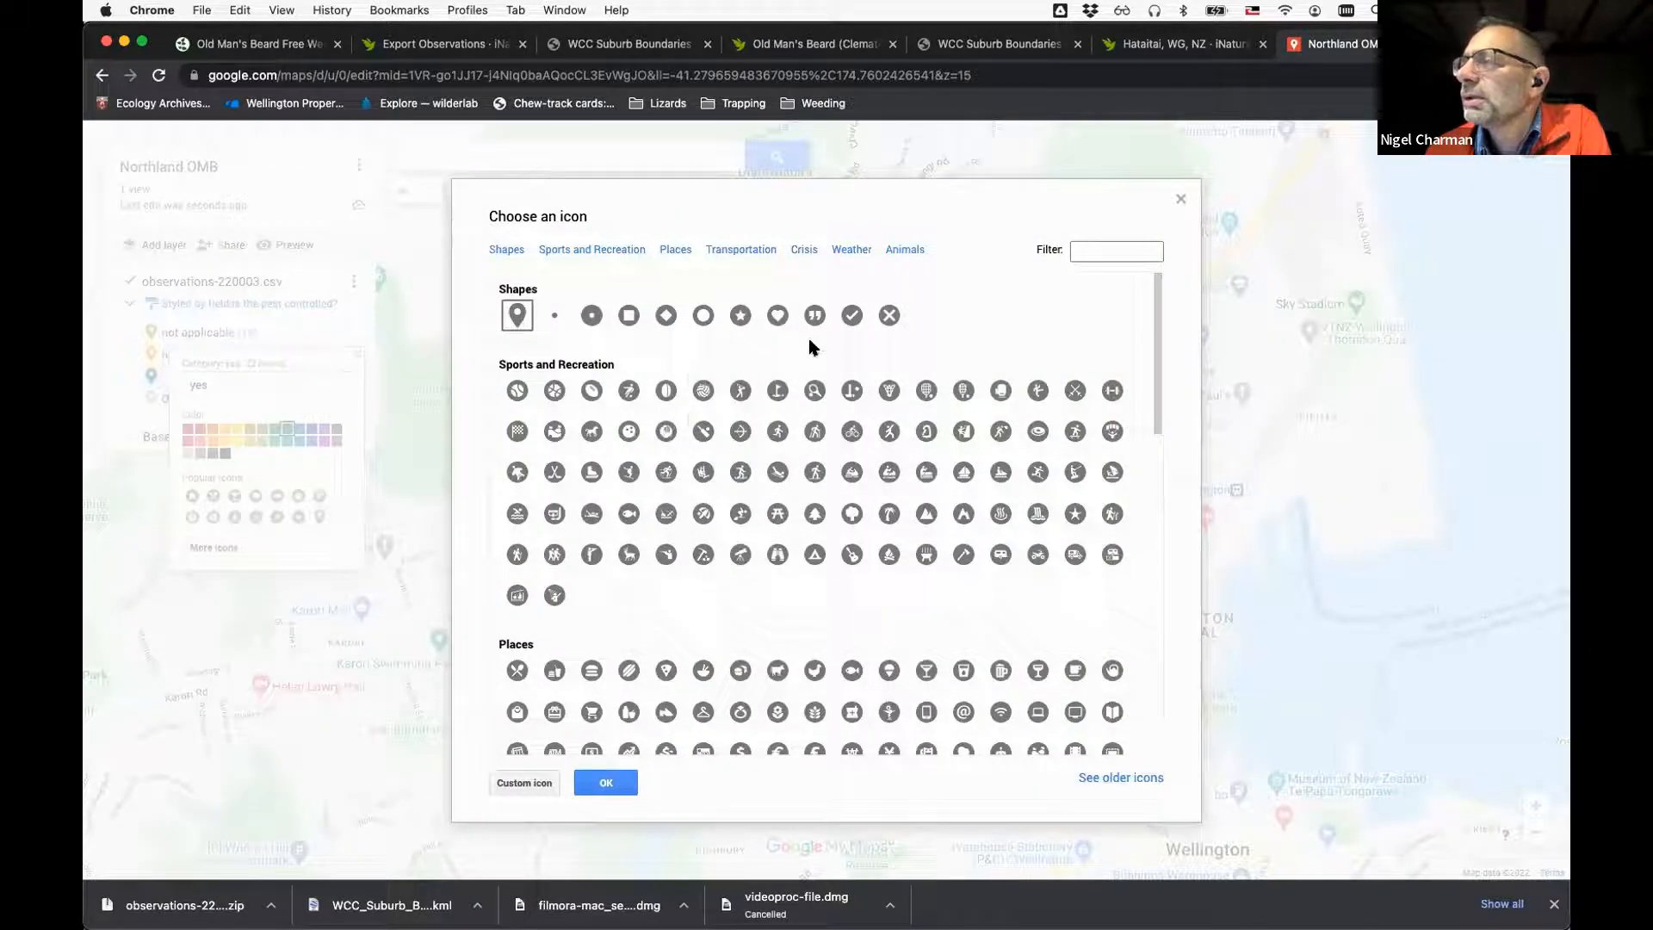
pyautogui.click(852, 315)
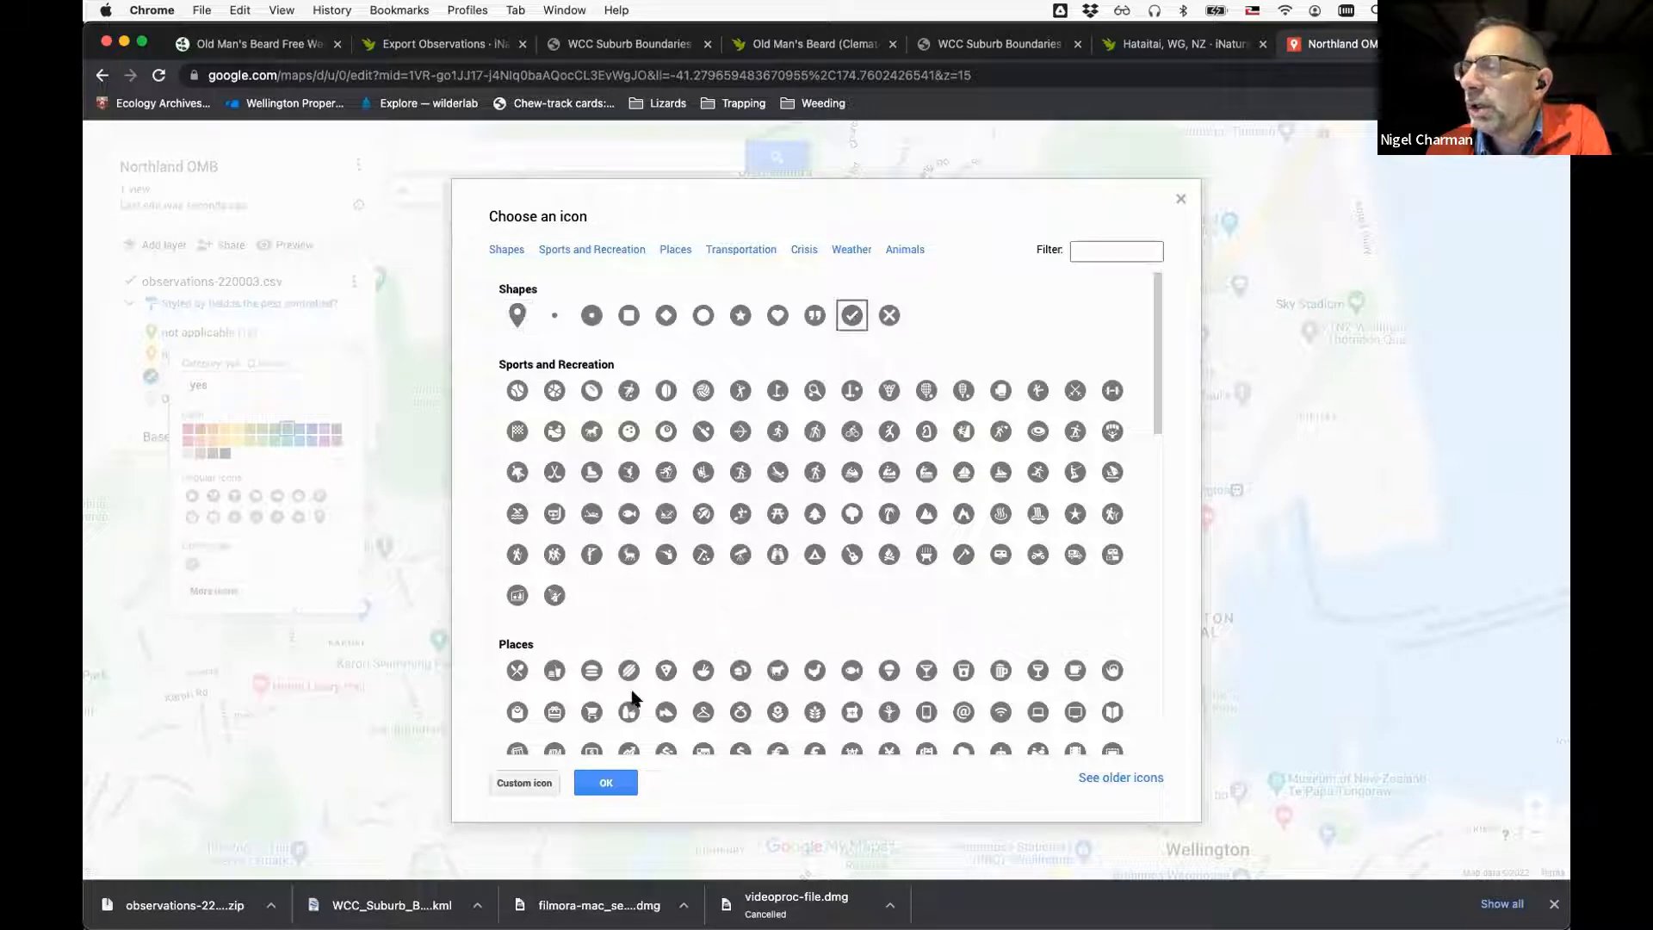
pyautogui.click(605, 780)
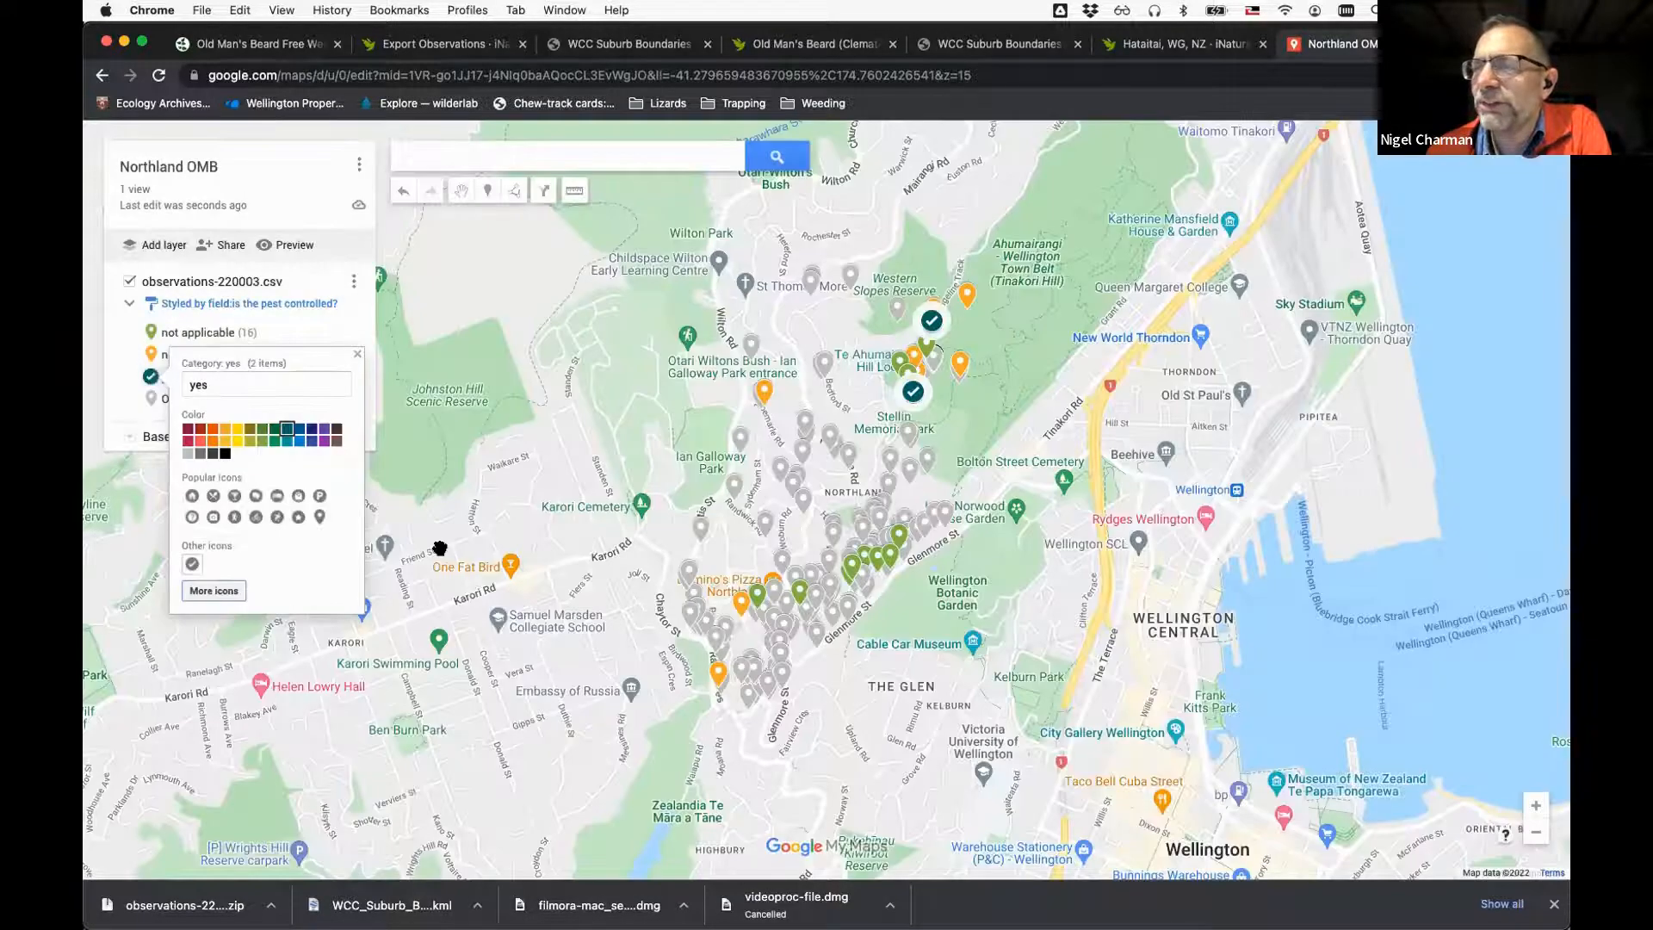
pyautogui.click(131, 423)
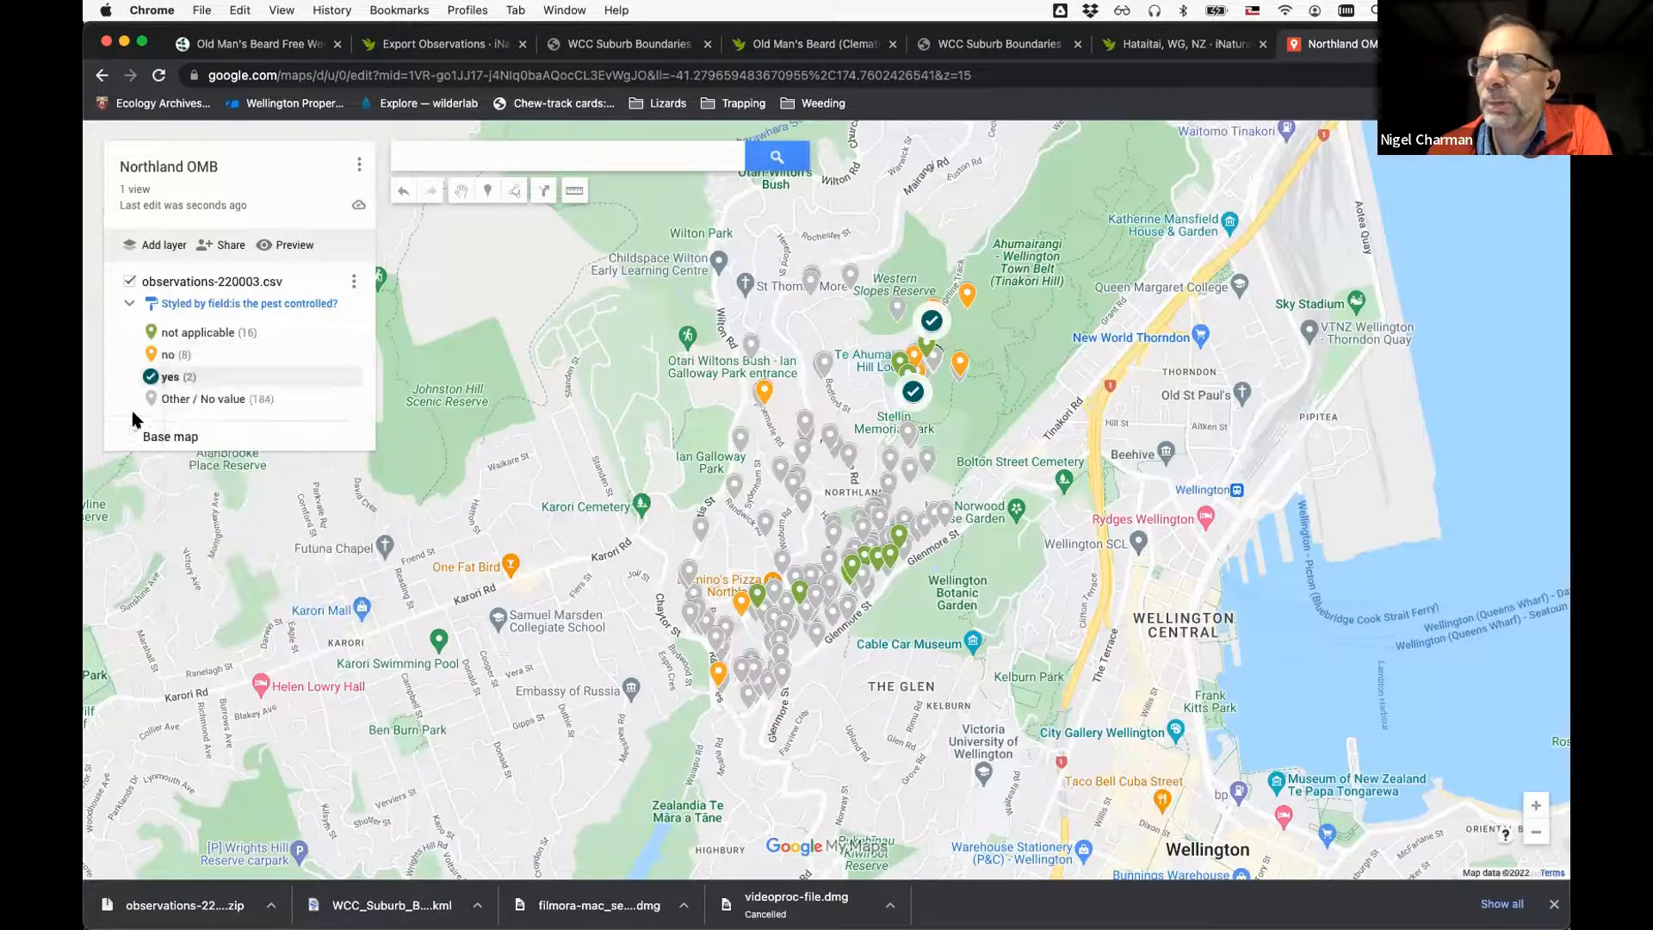
# Style the "no" category markers in crimson with the X icon
pyautogui.click(347, 331)
pyautogui.click(151, 352)
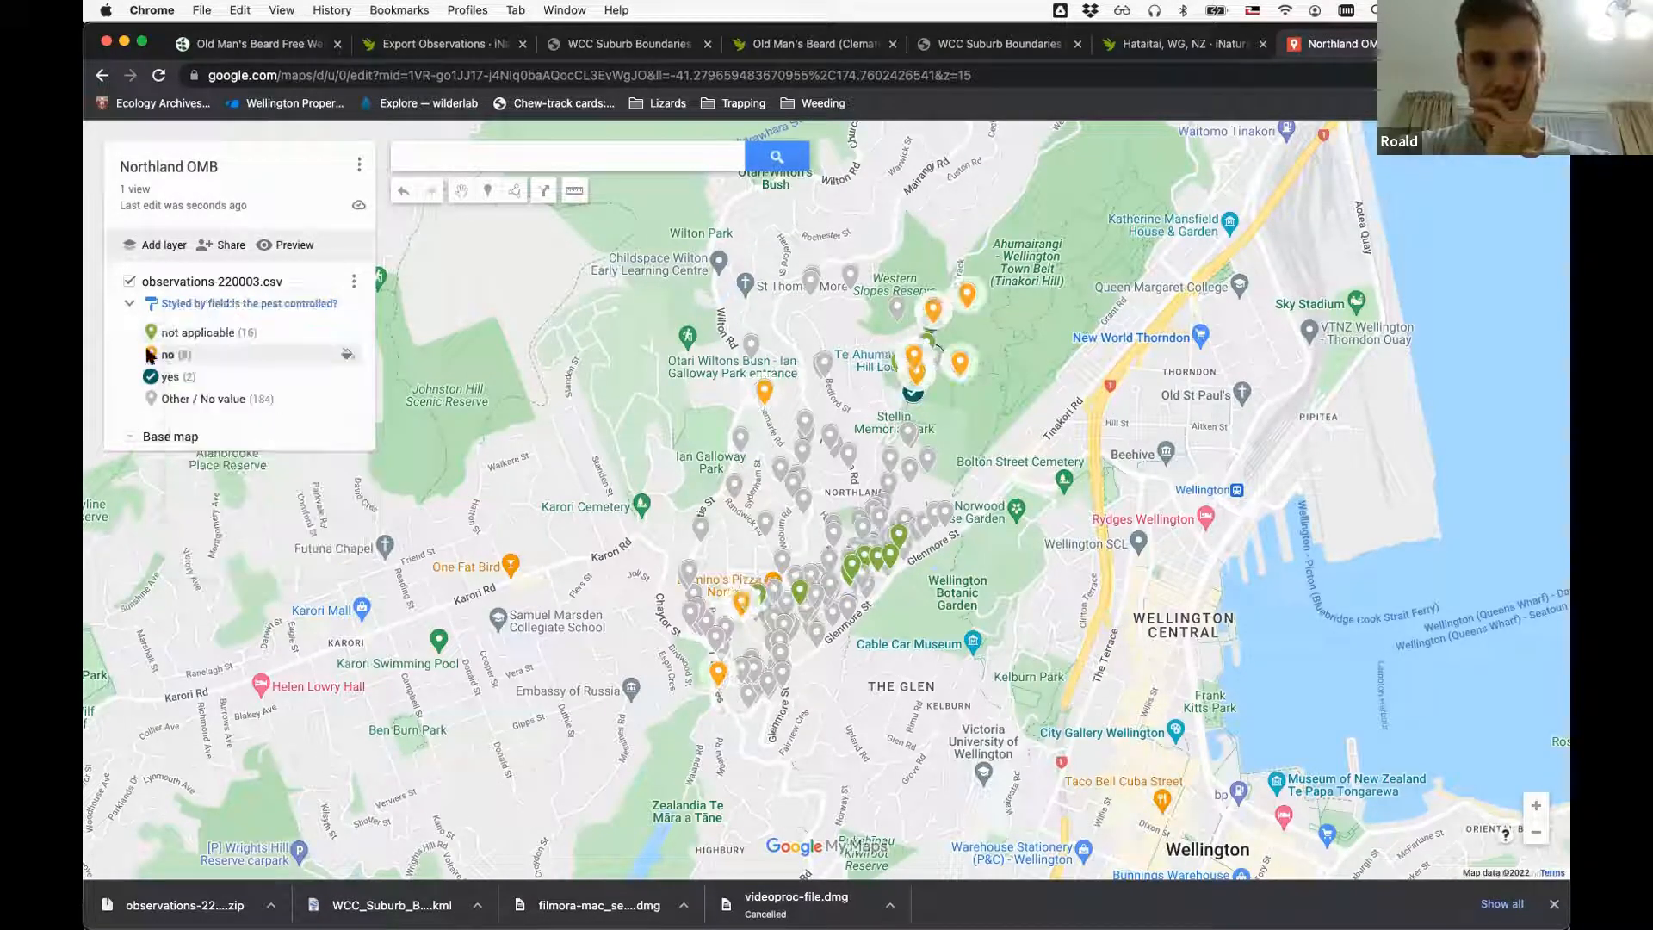
pyautogui.click(347, 358)
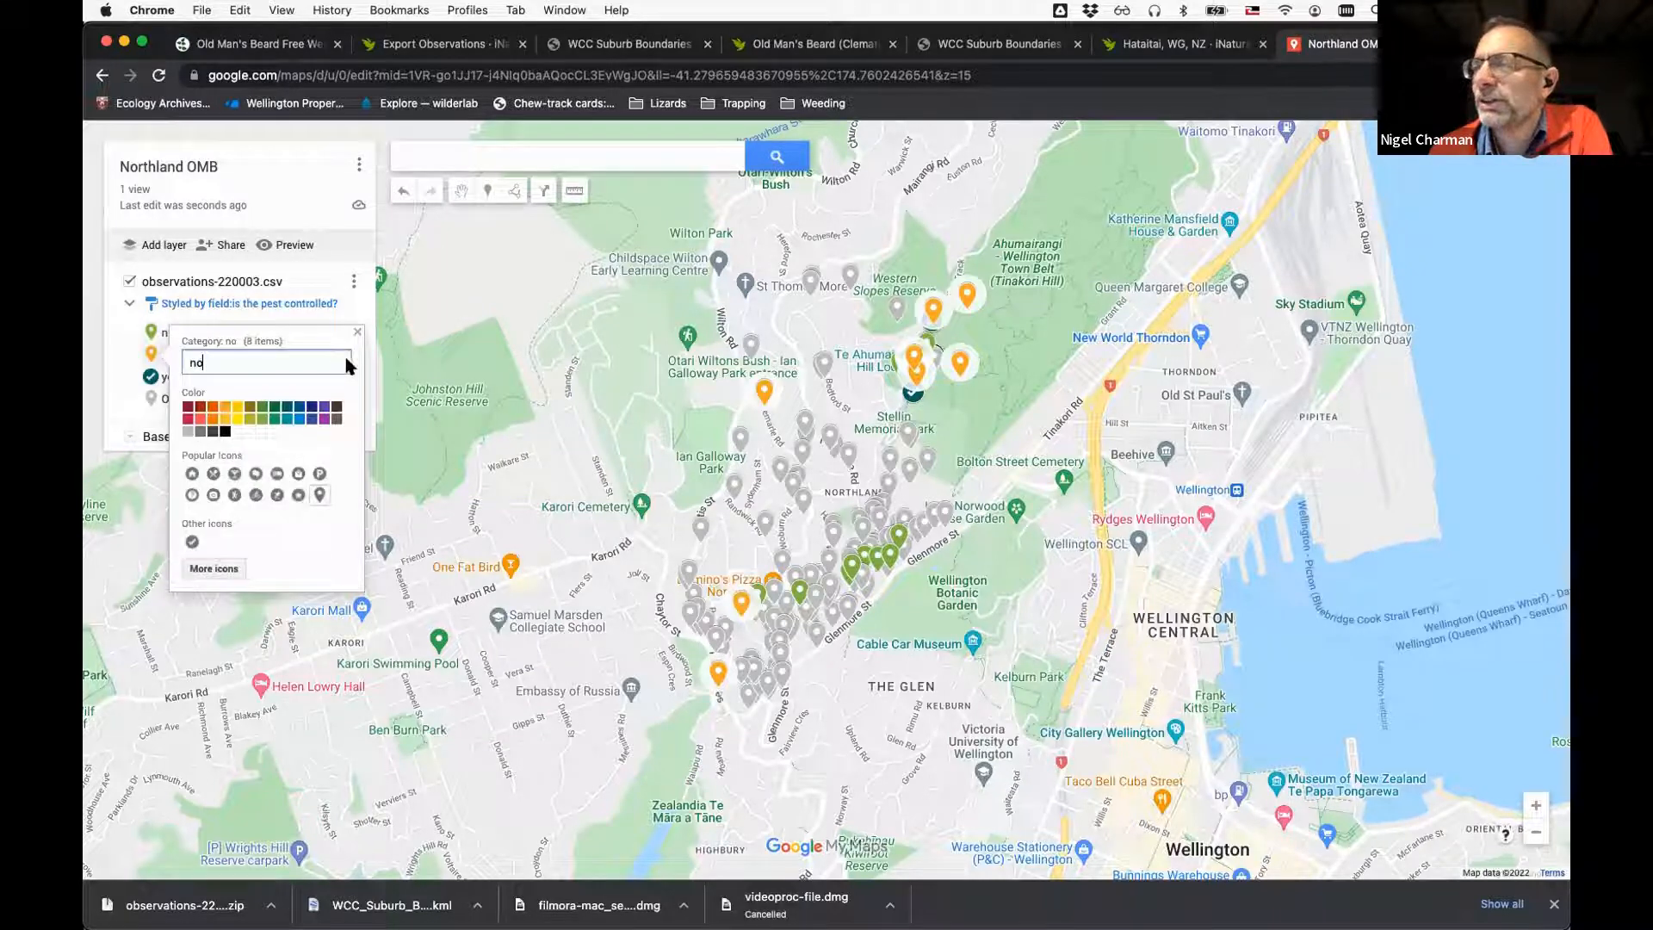
pyautogui.click(189, 420)
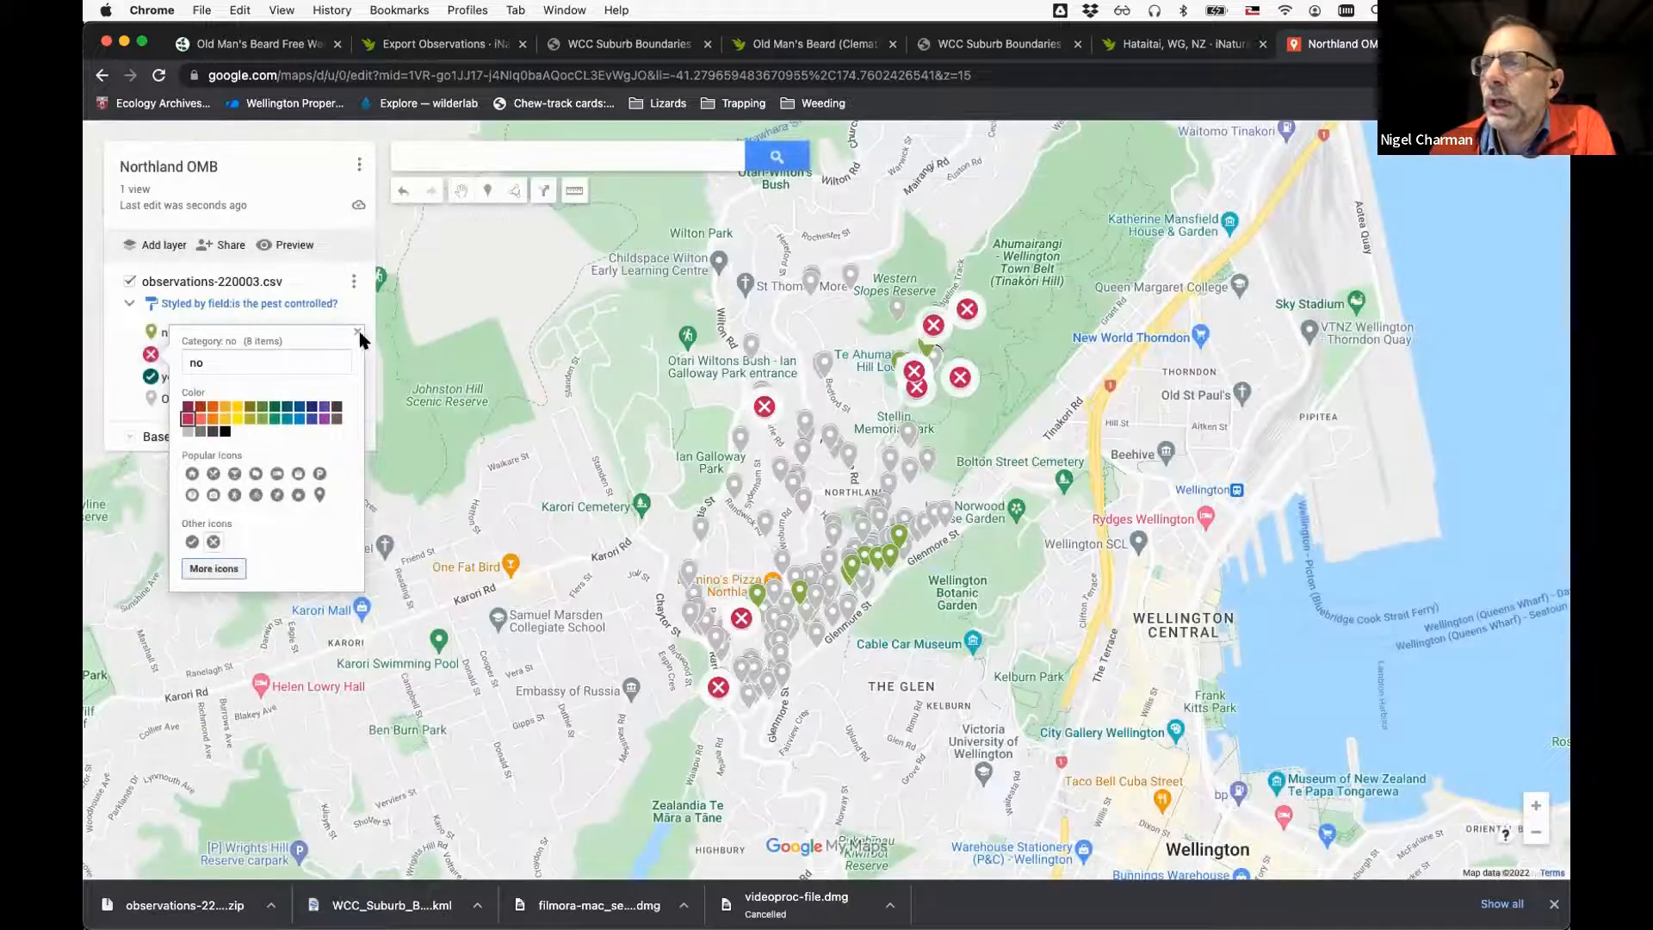
pyautogui.click(357, 337)
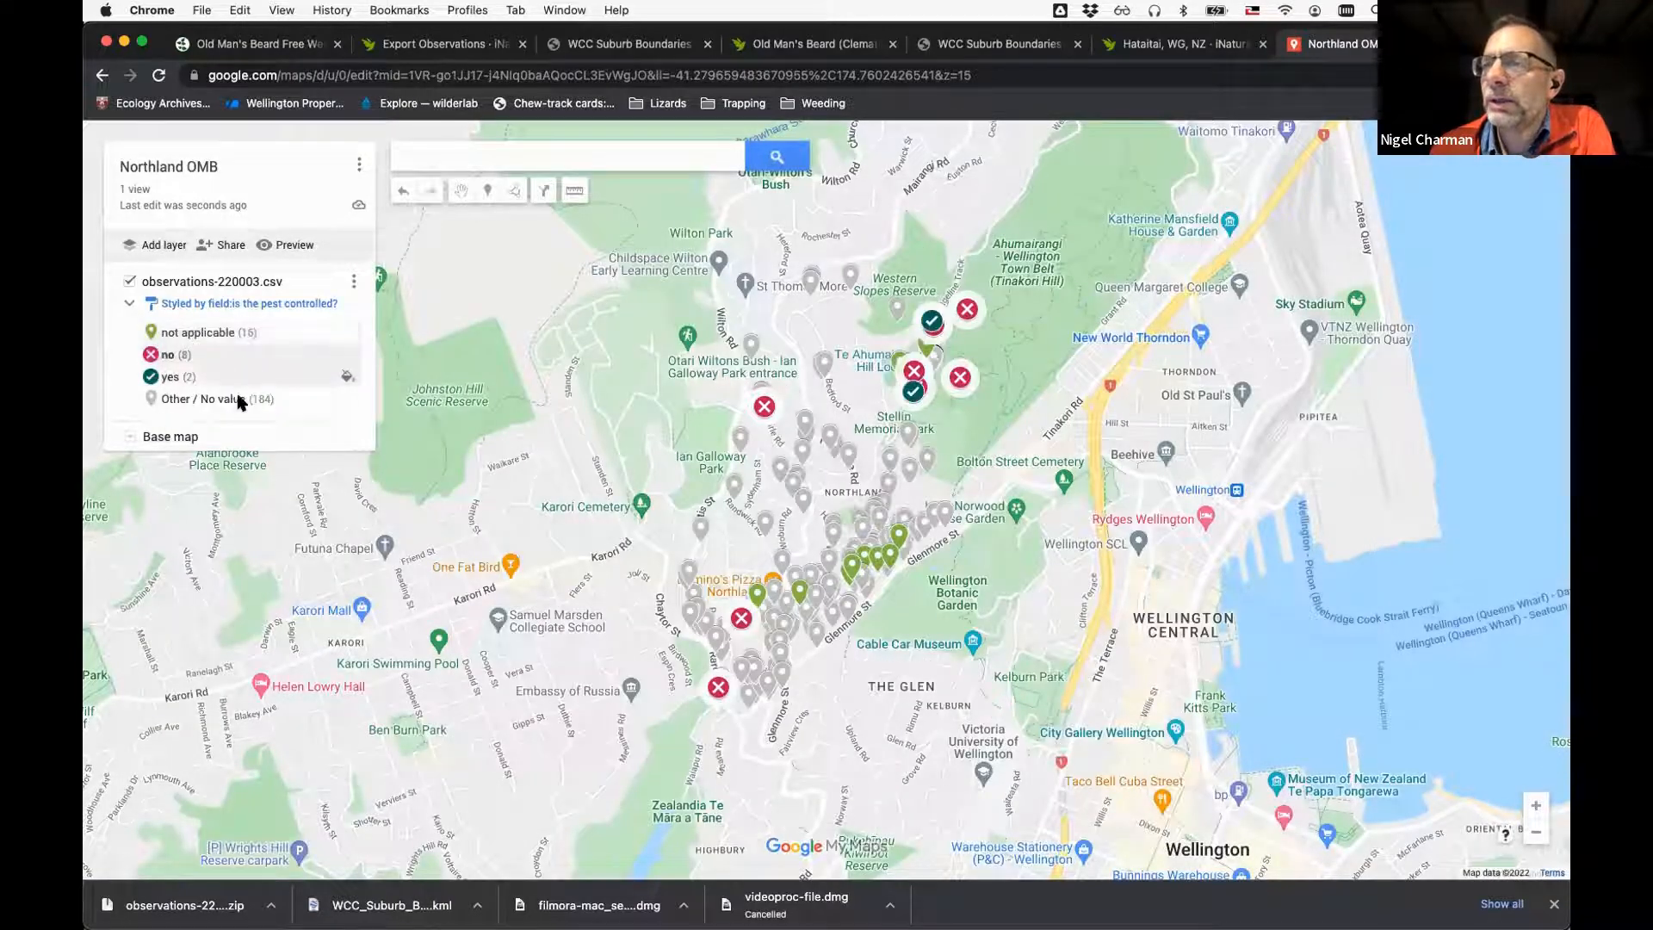
# Style the "Other / No value" category markers in light red with the X icon
pyautogui.click(344, 402)
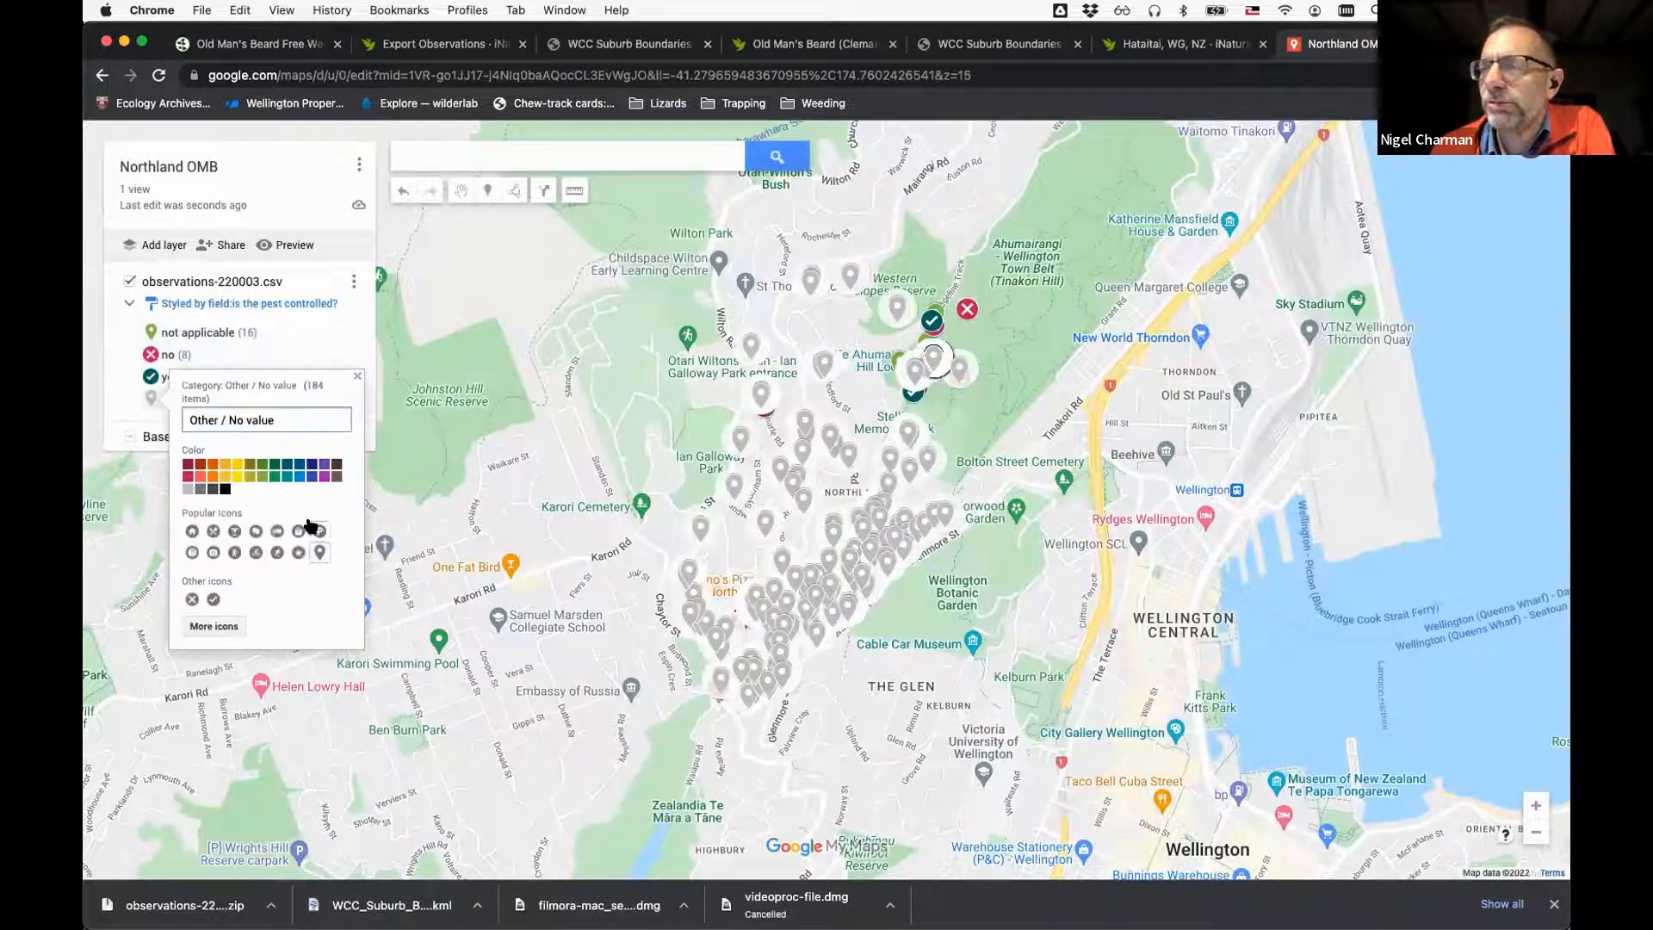
pyautogui.click(198, 476)
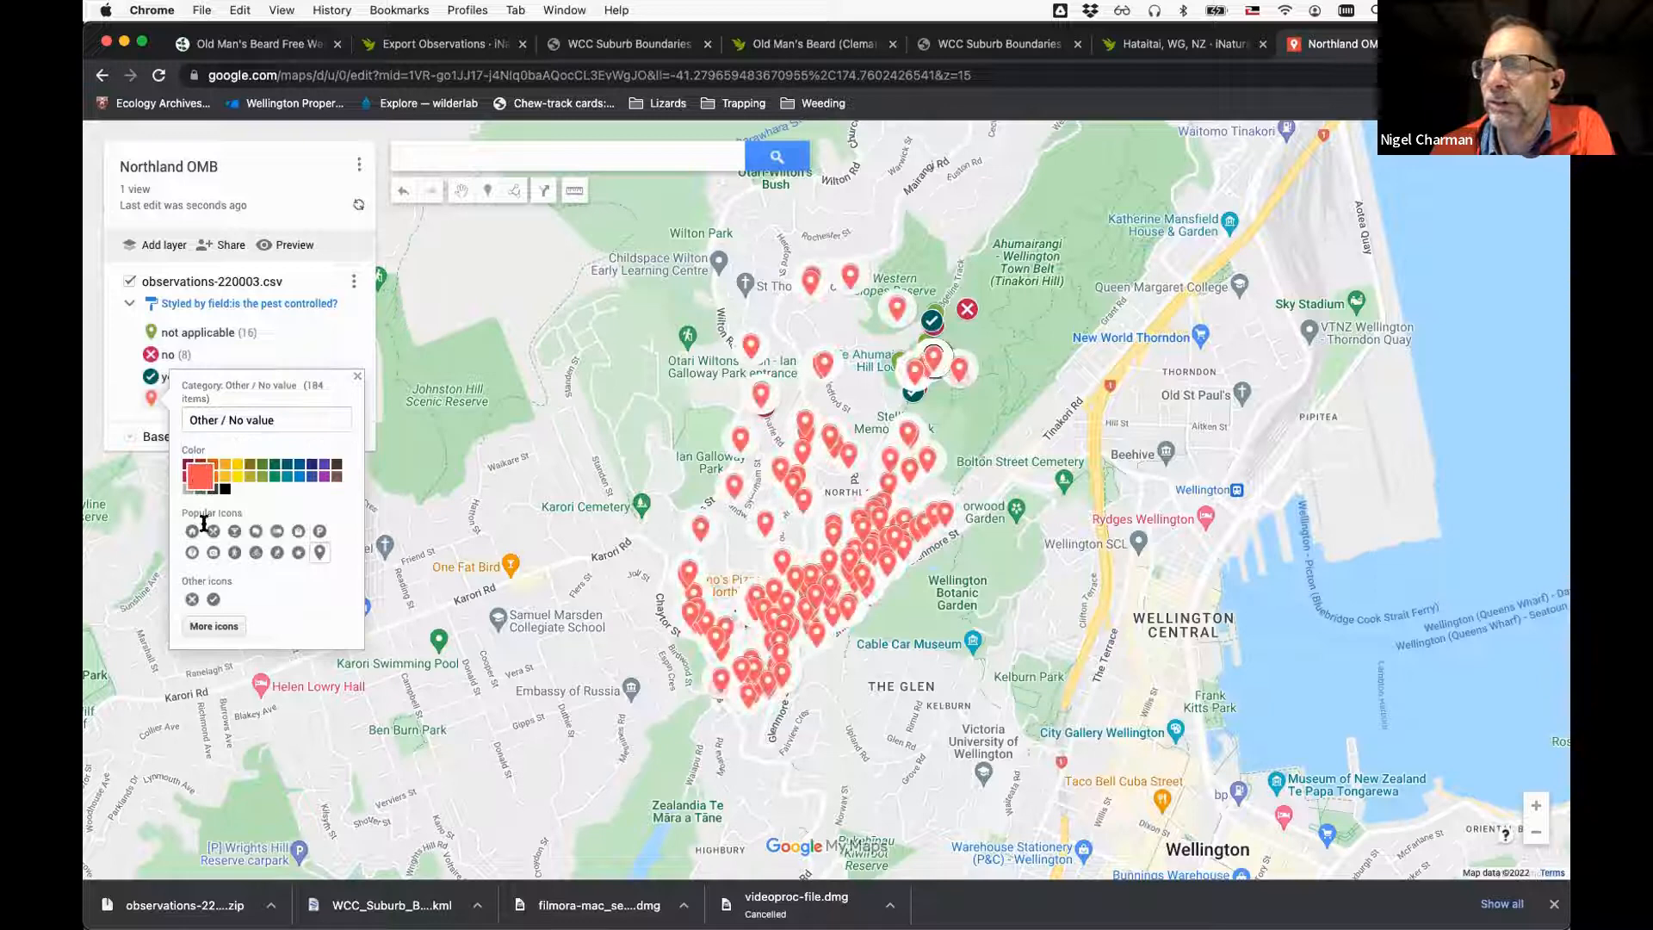
pyautogui.click(192, 599)
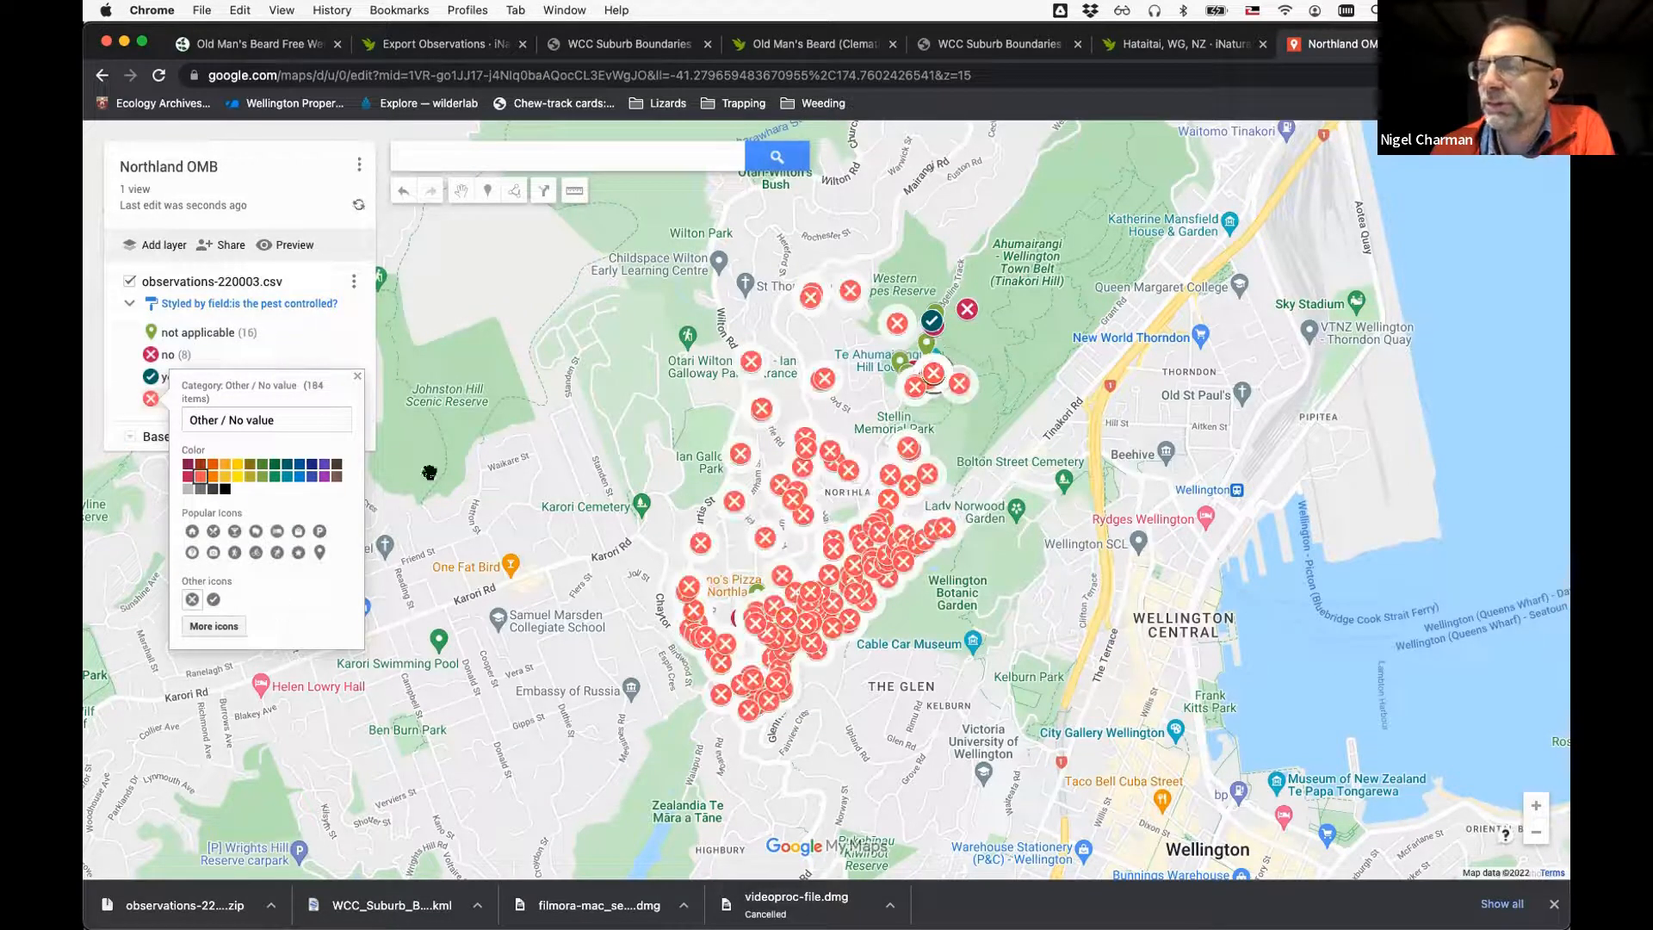
pyautogui.click(357, 379)
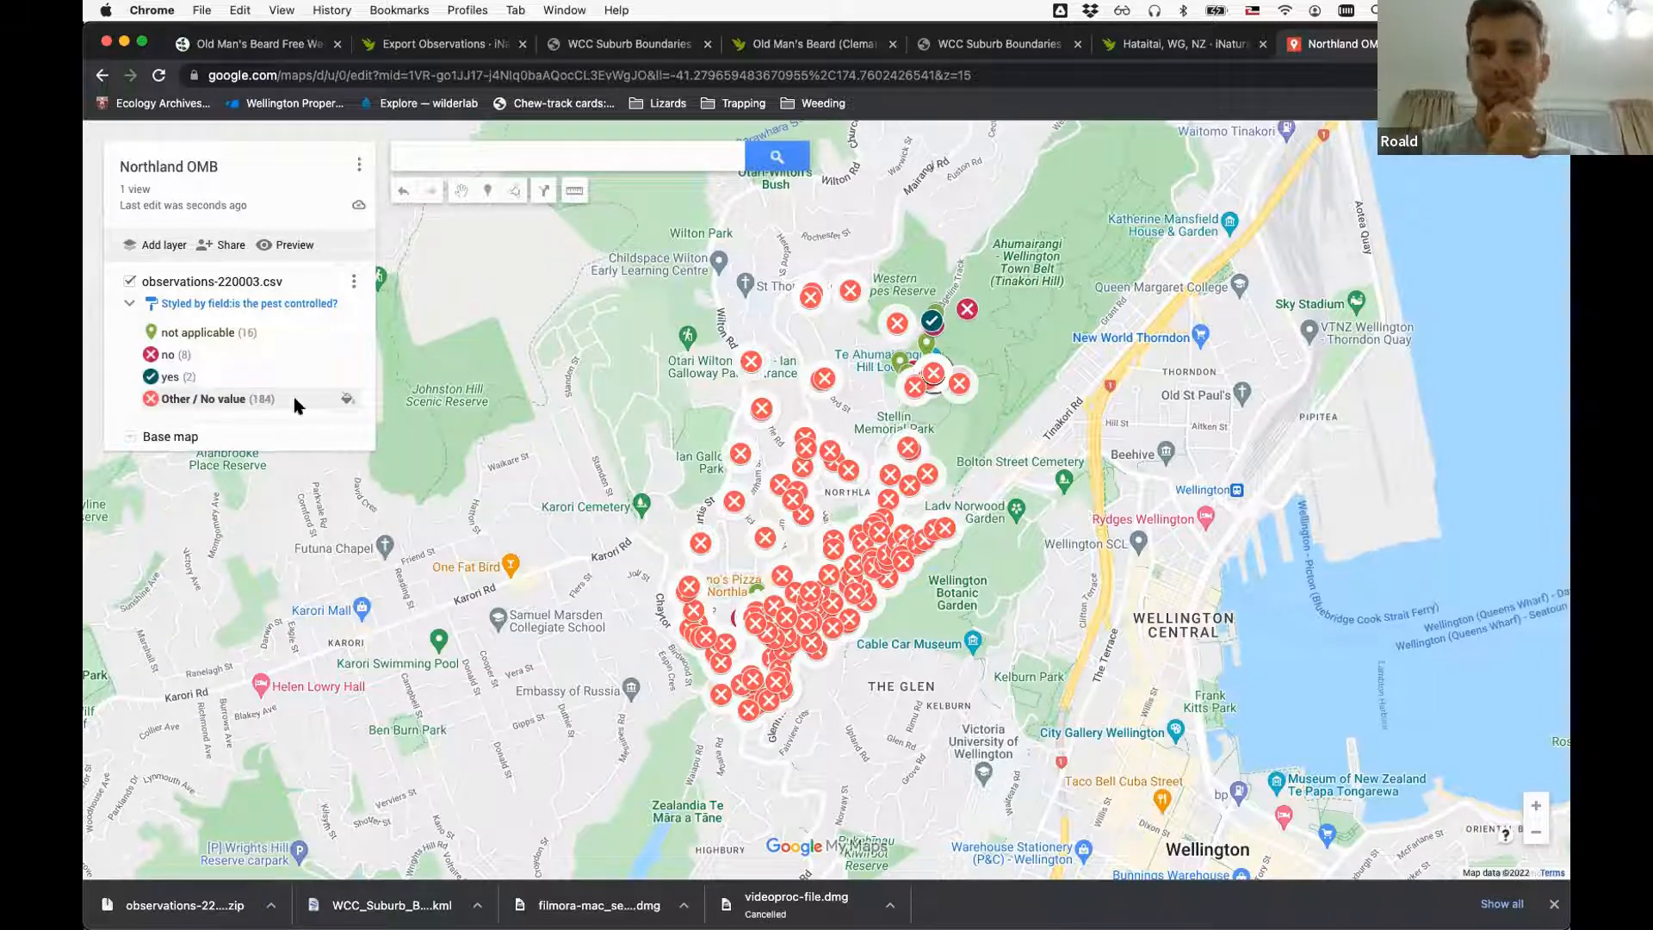
# Give the "not applicable" category markers the same light red colour and X icon as the "Other / No value" category
pyautogui.click(345, 329)
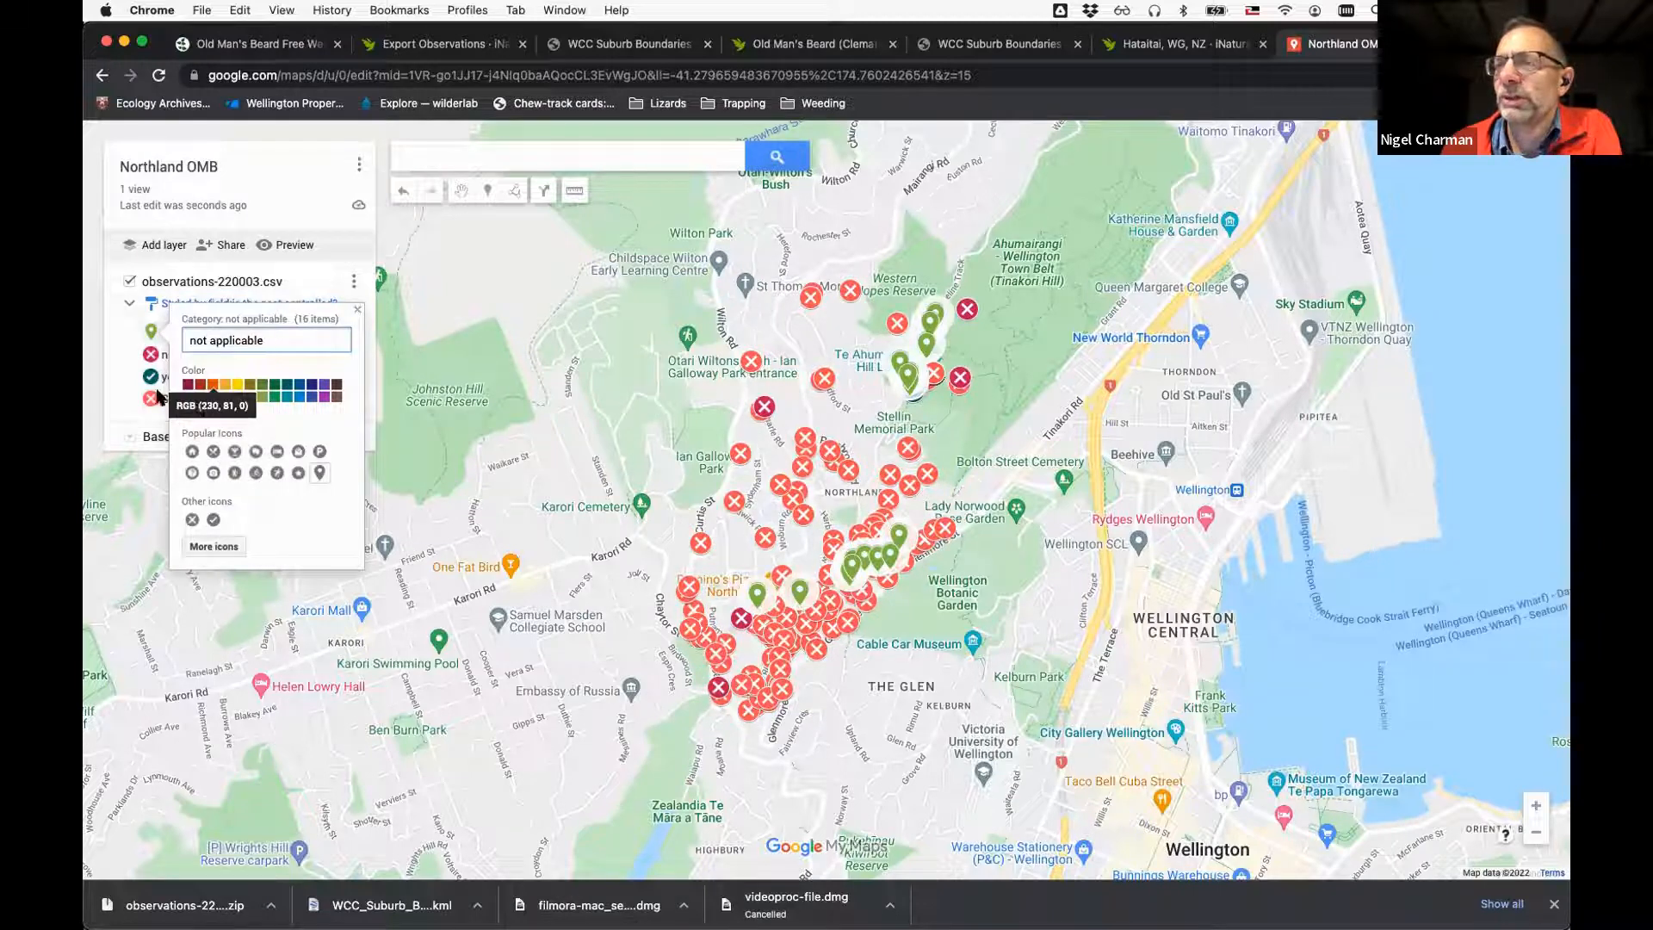
pyautogui.click(200, 397)
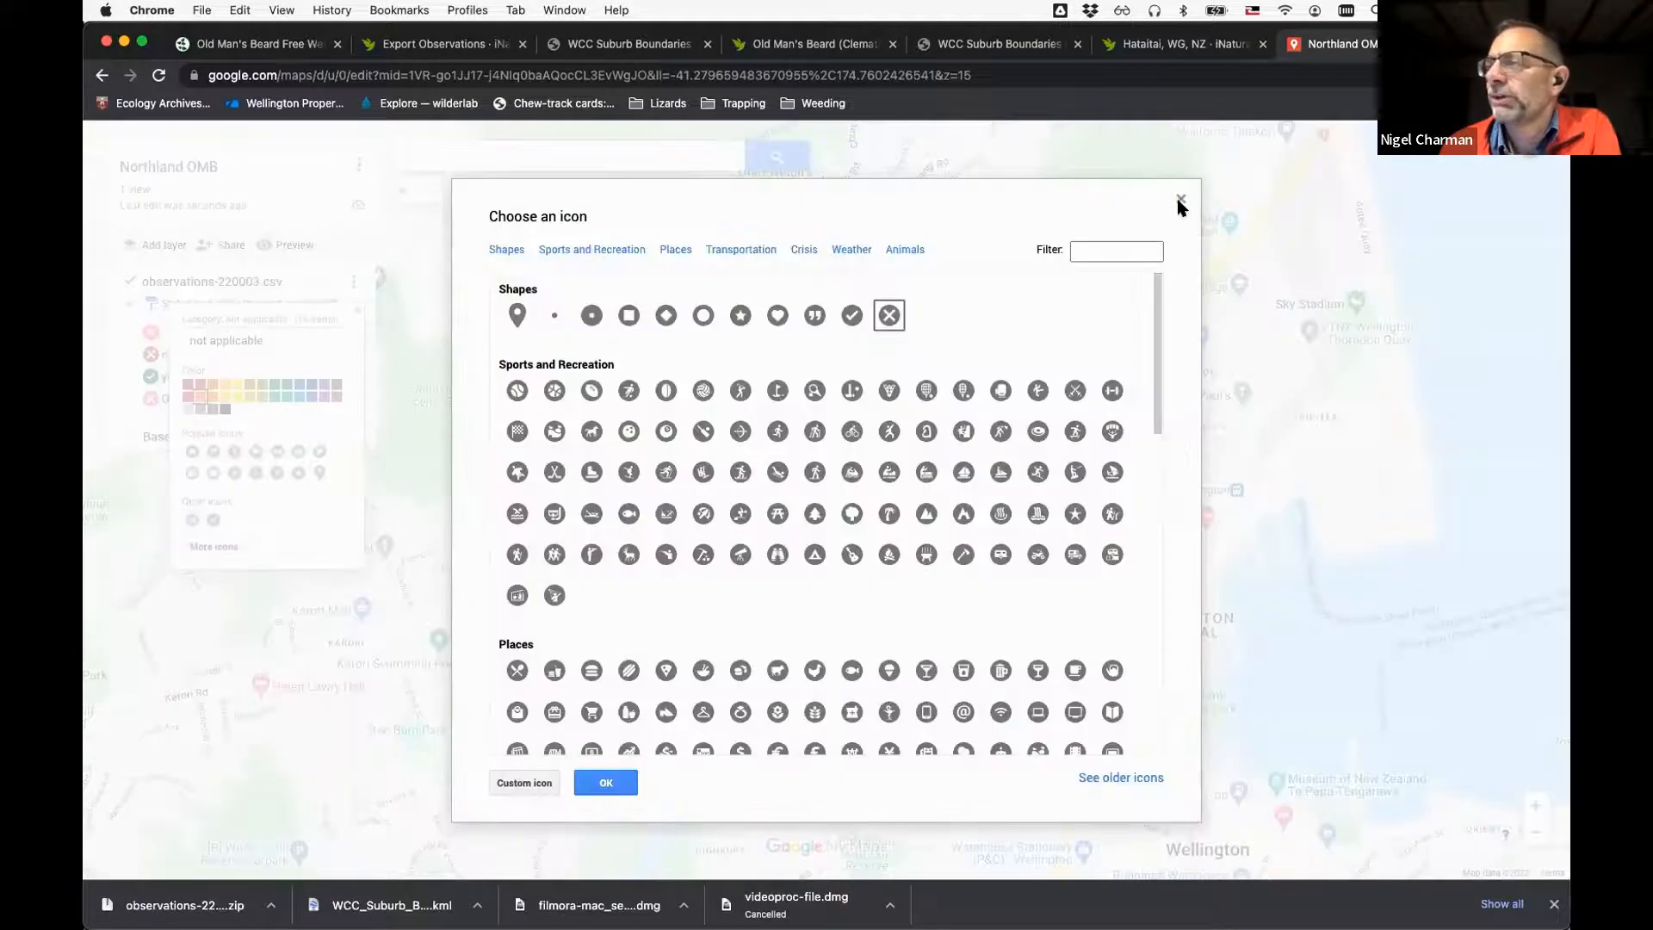
pyautogui.click(1180, 201)
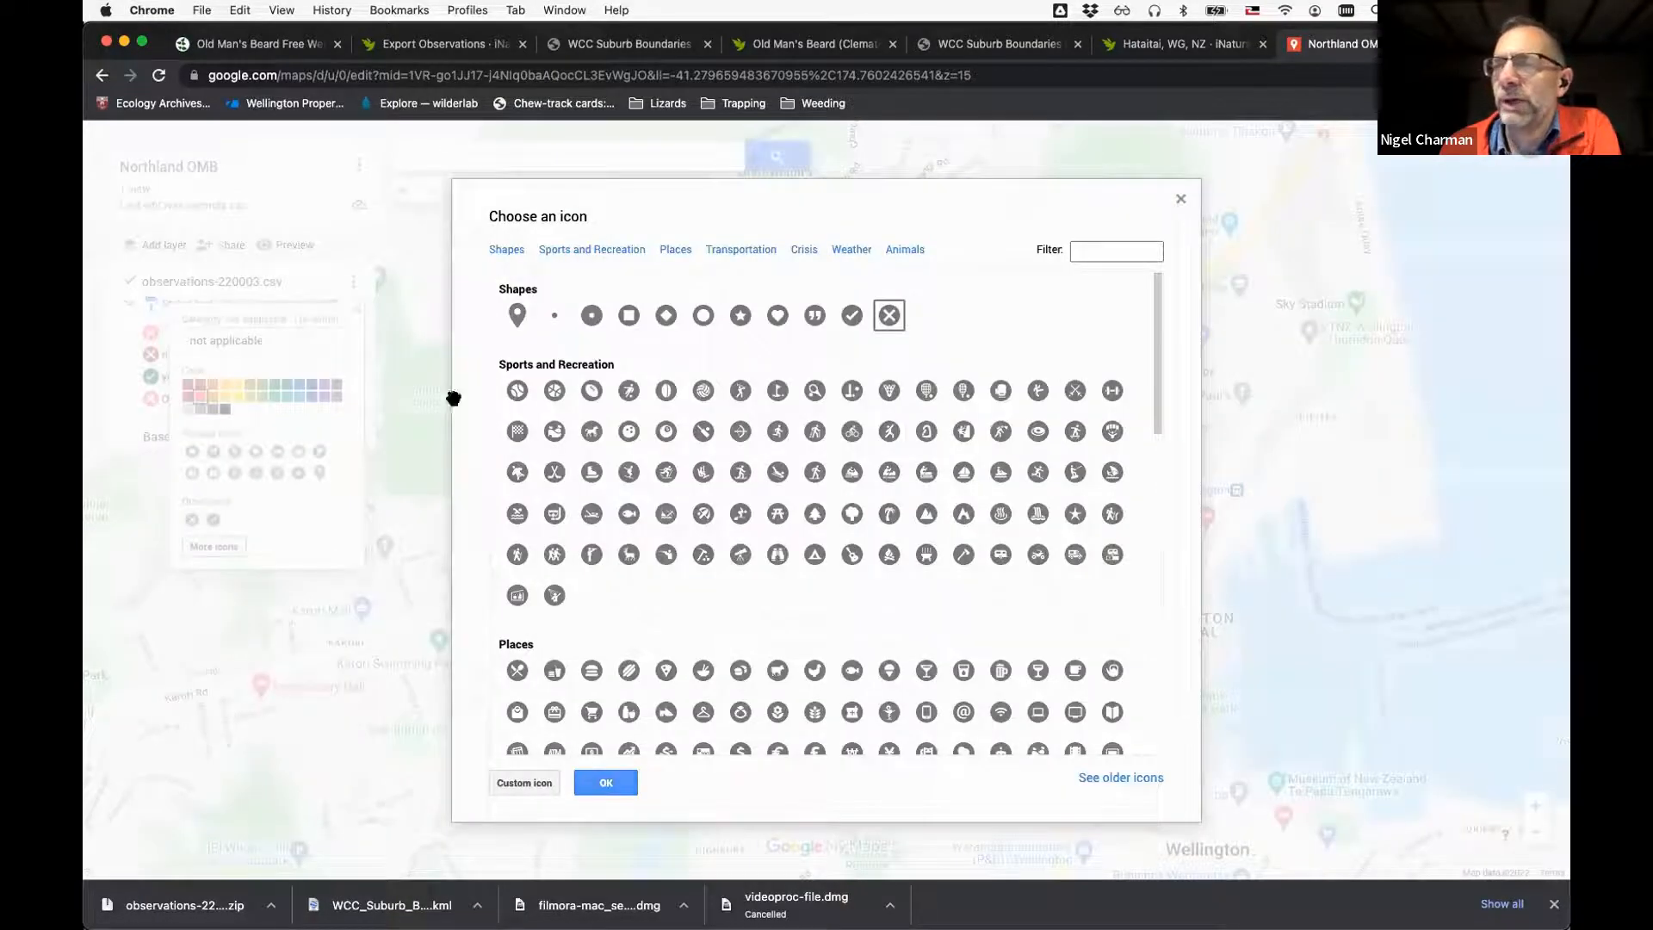
pyautogui.click(355, 312)
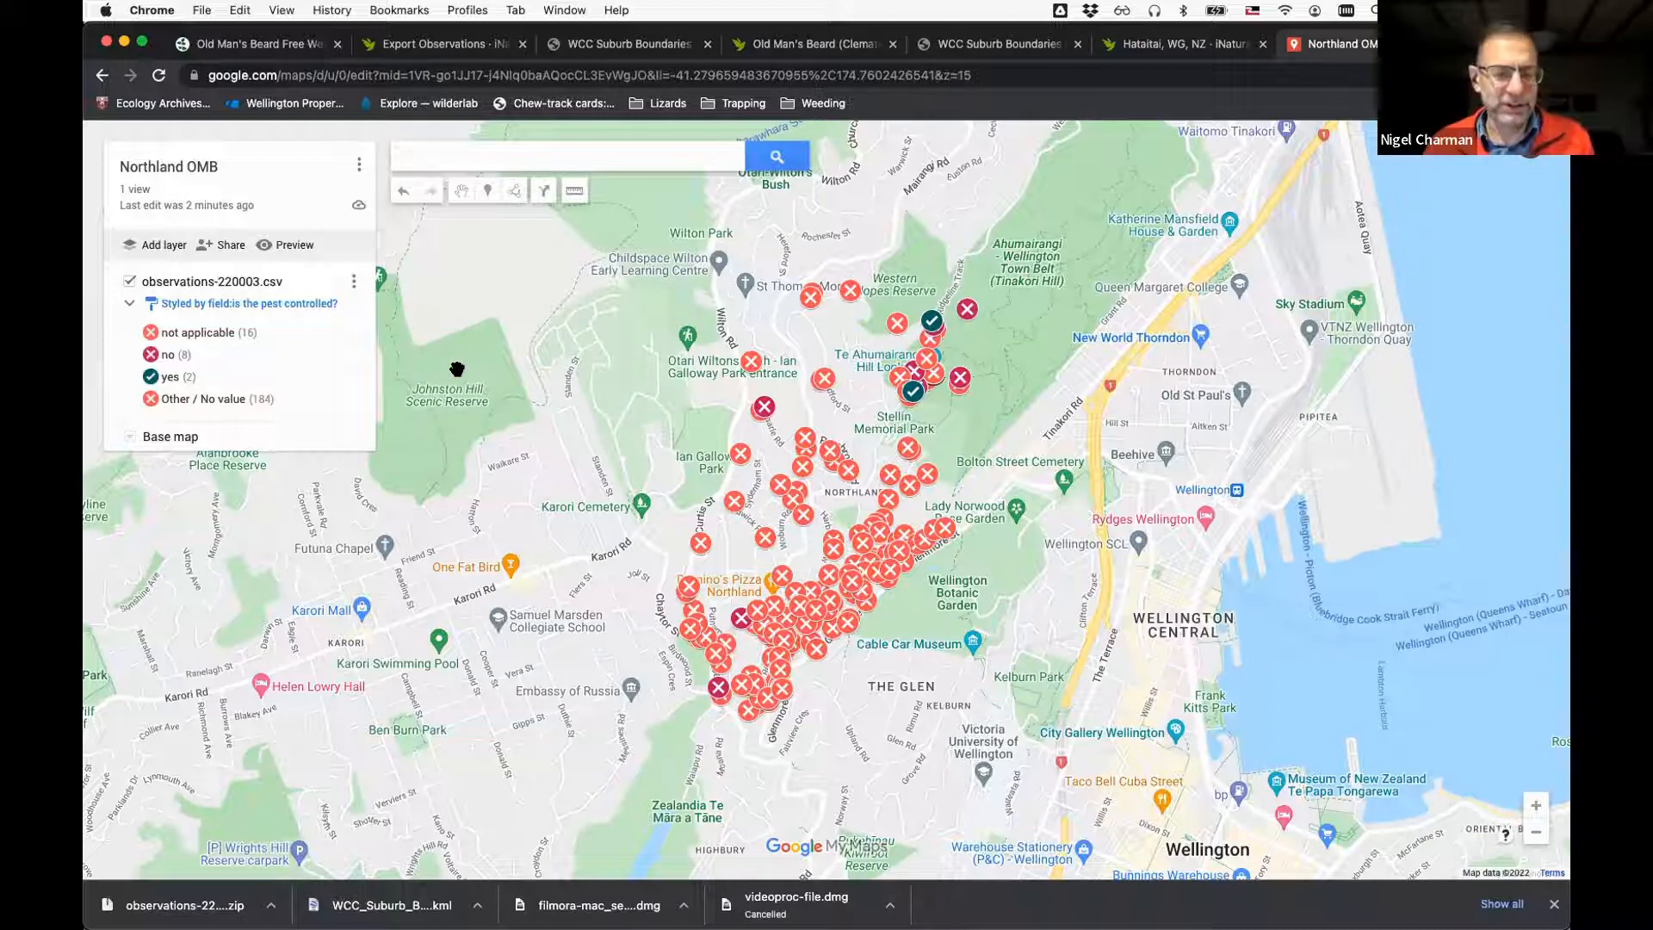
pyautogui.press('super+Tab')
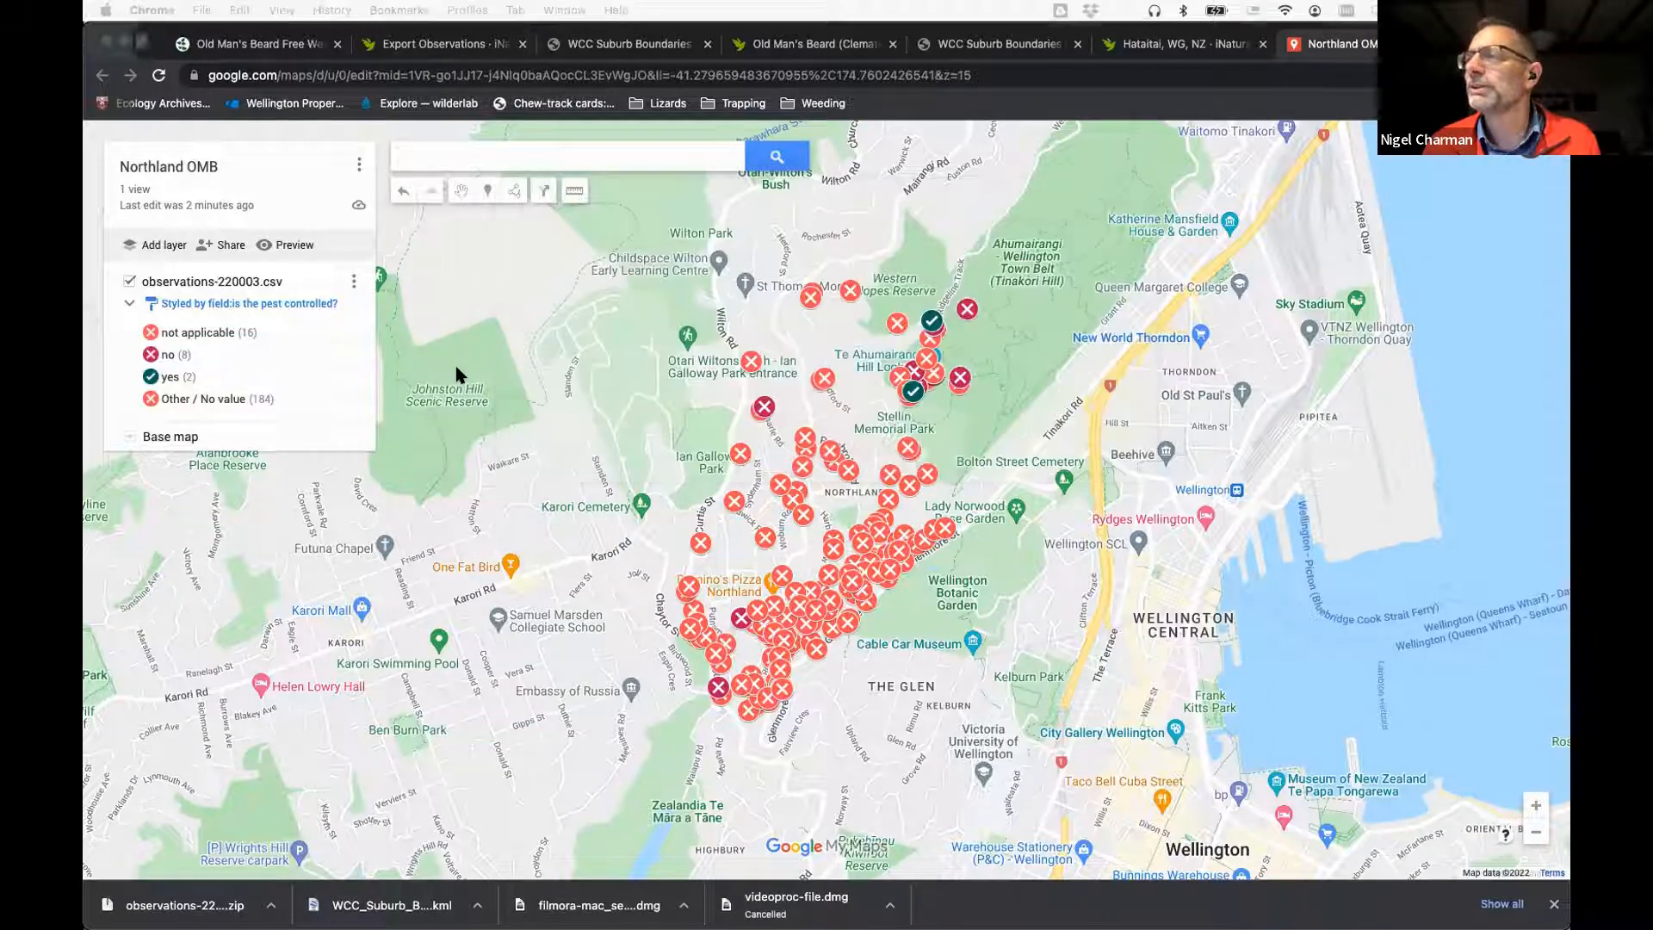
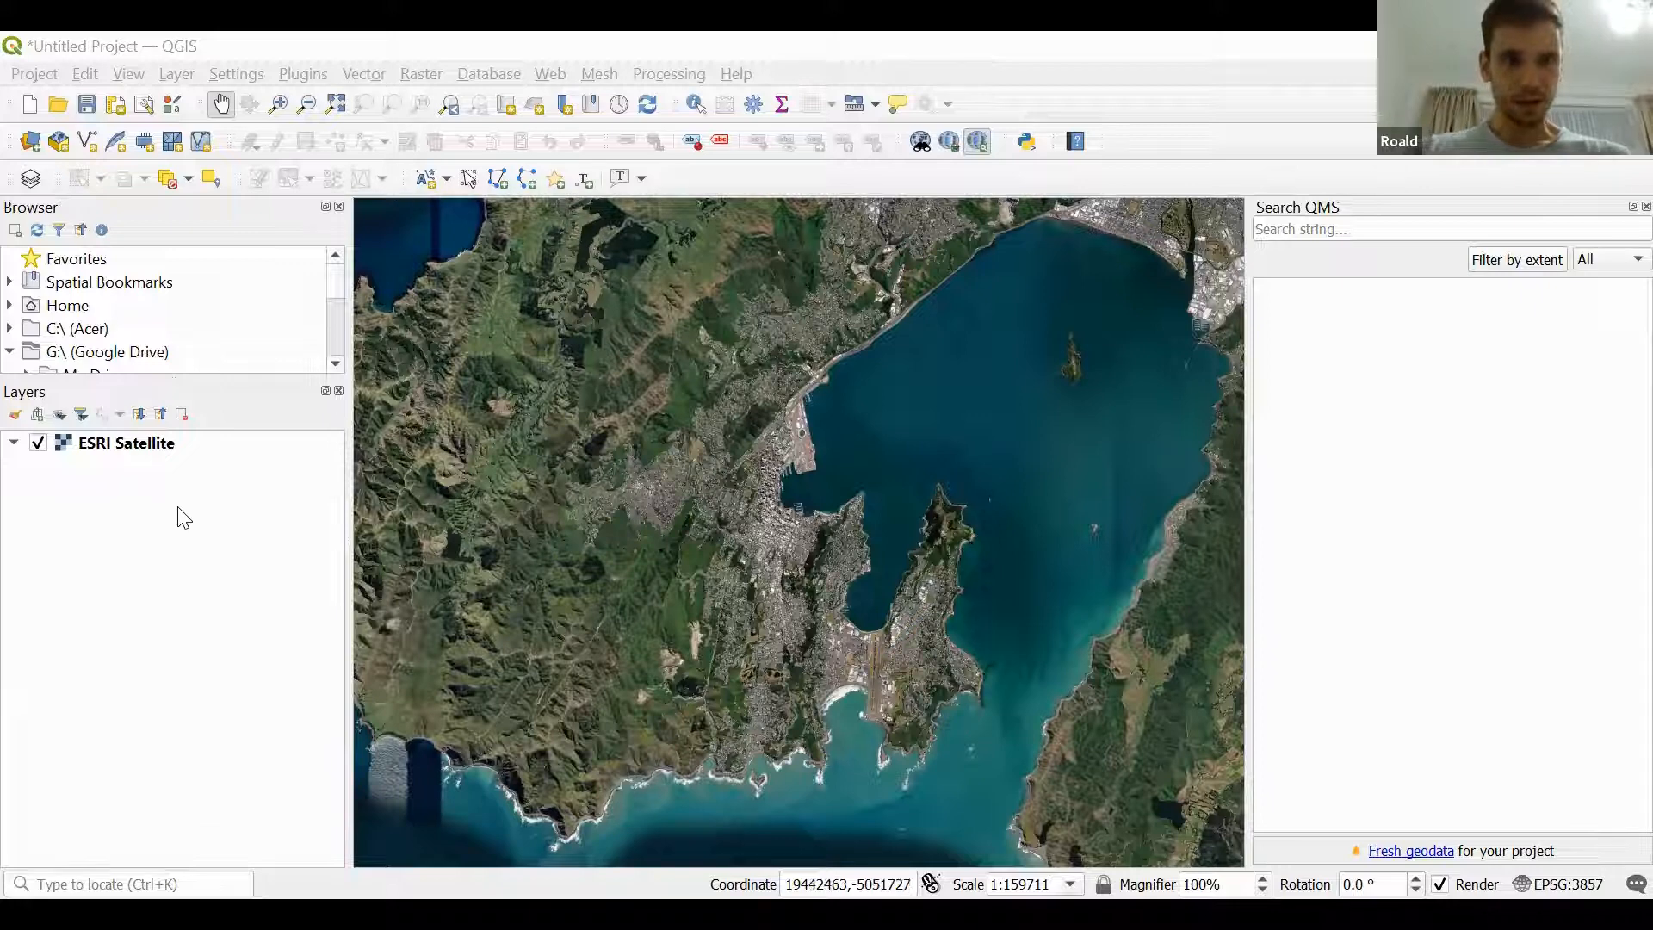
# Find the QuickMapServices plugin in the plugin manager by searching for "quick", review its entry, and close the manager
pyautogui.click(303, 77)
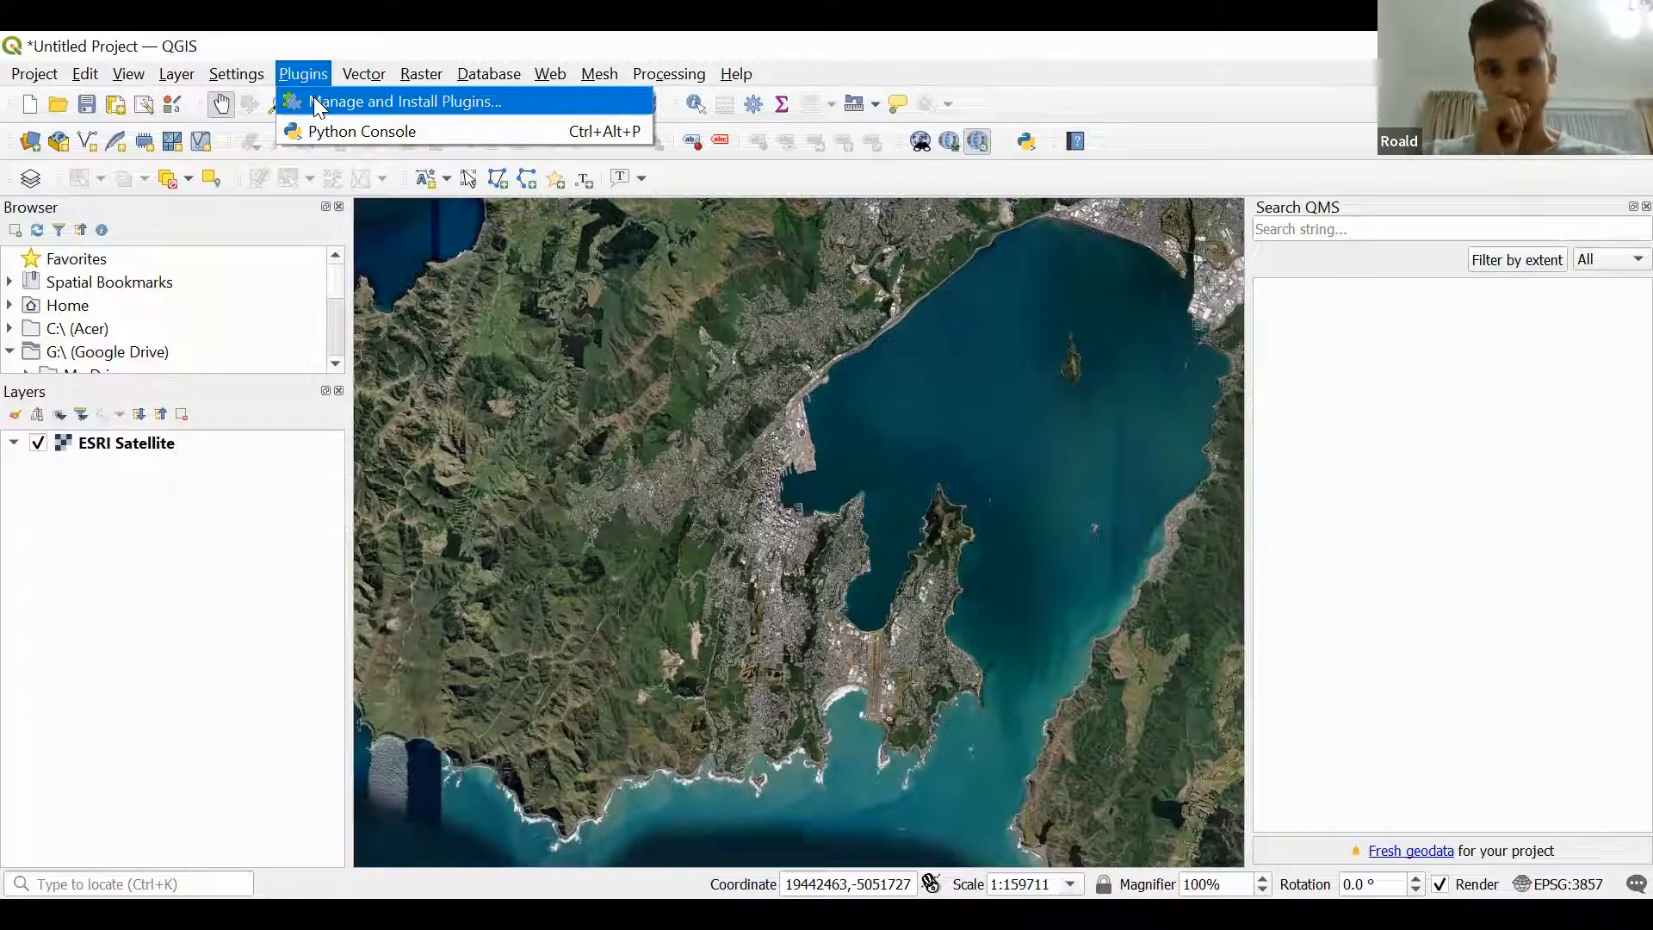
pyautogui.click(313, 101)
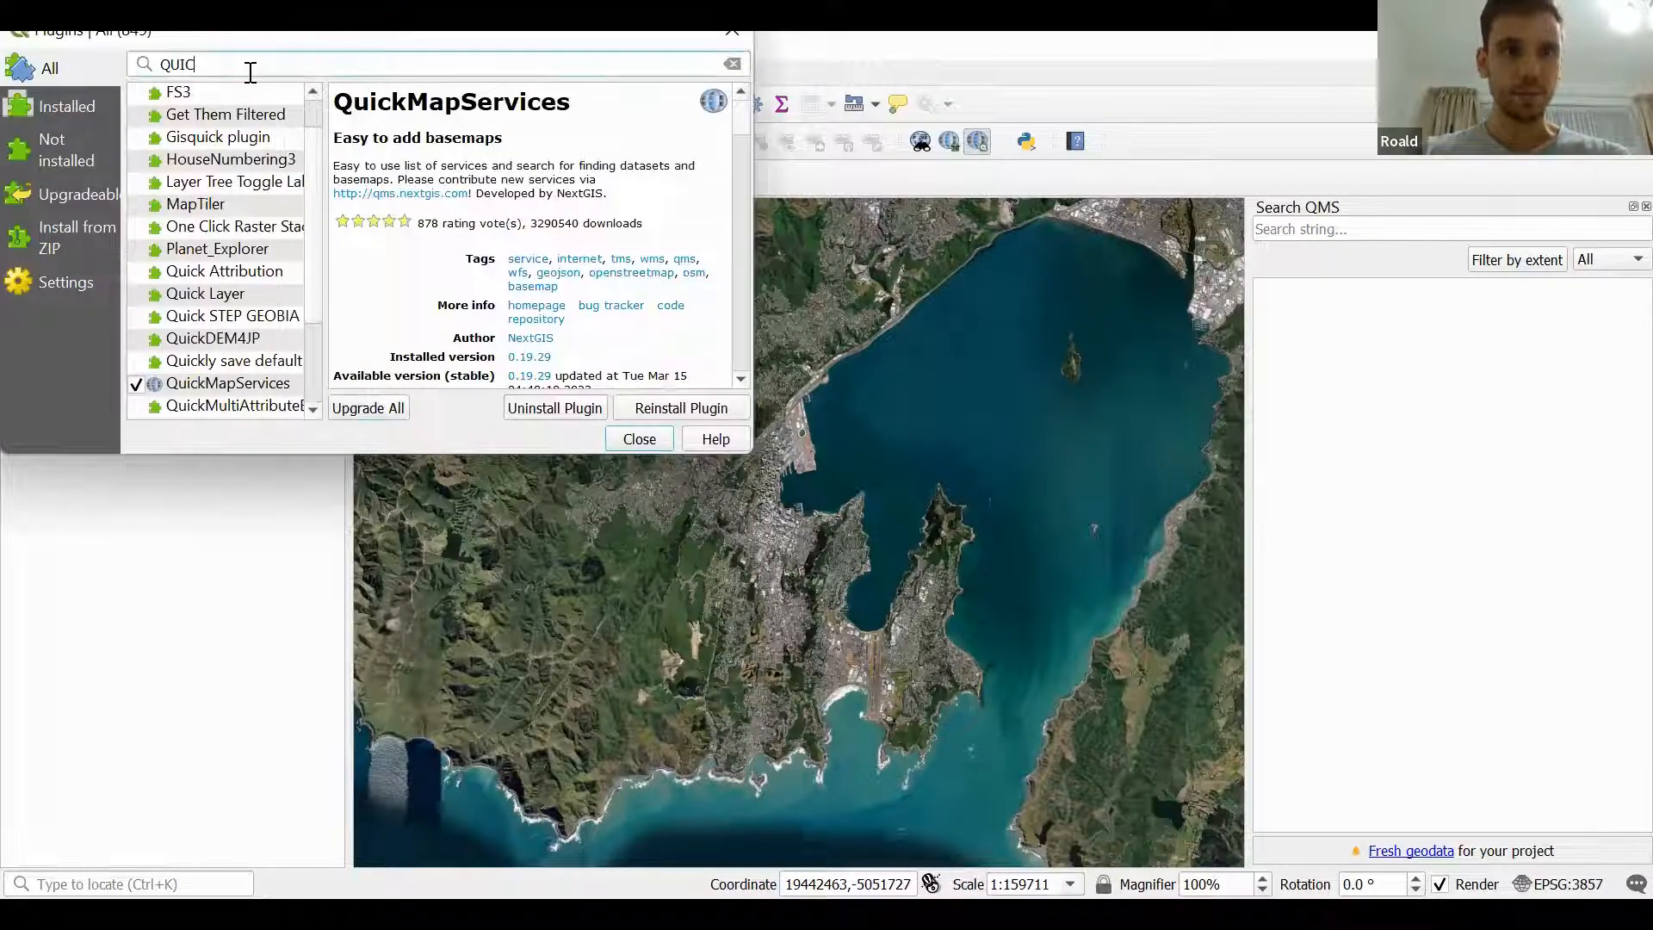
pyautogui.press('BackSpace')
pyautogui.press('BackSpace')
pyautogui.press('BackSpace')
pyautogui.press('BackSpace')
pyautogui.write('quick')
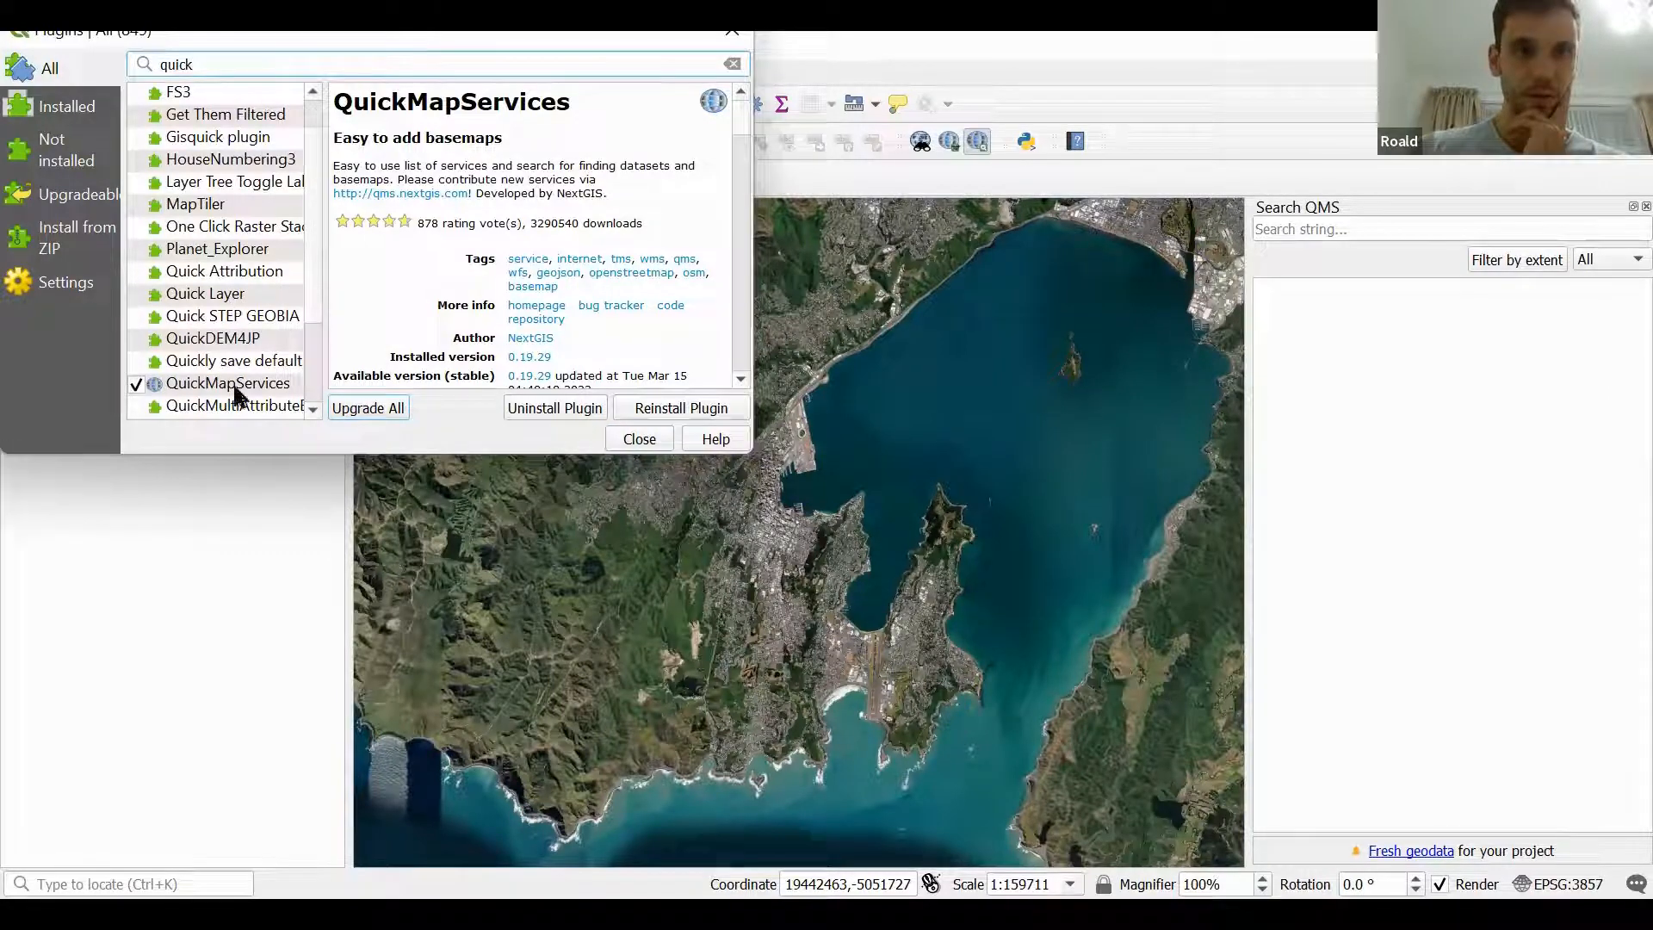
pyautogui.click(161, 389)
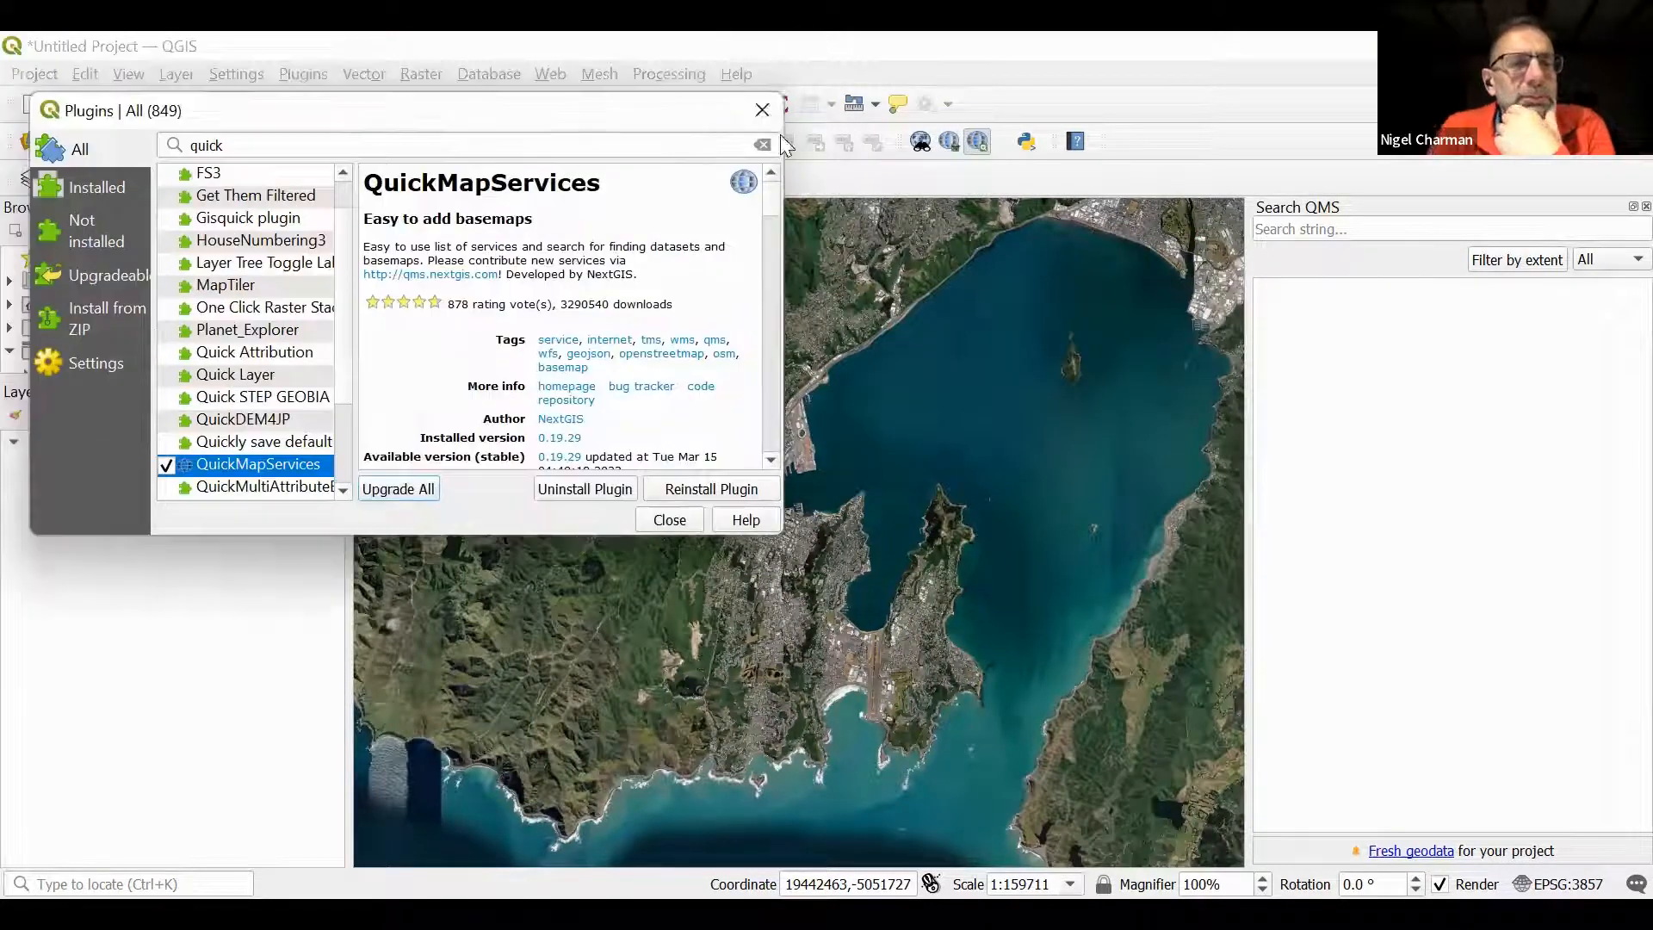
pyautogui.click(764, 107)
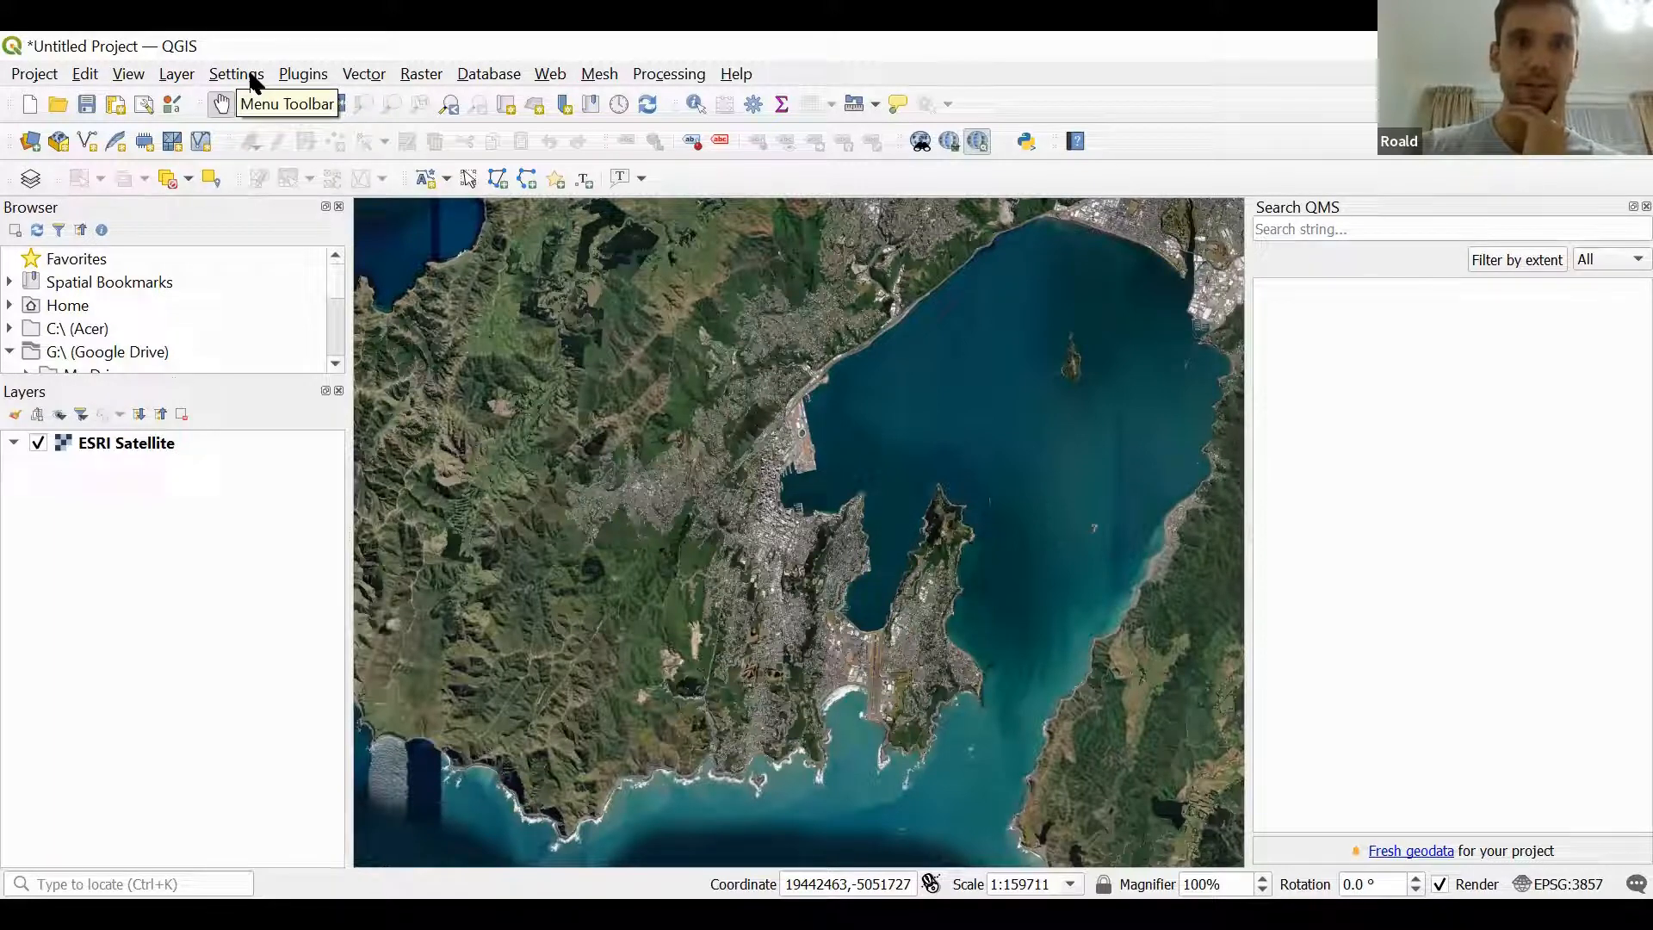
# Add the Google Road basemap from QuickMapServices and hide the ESRI Satellite layer to view central Wellington
pyautogui.click(546, 75)
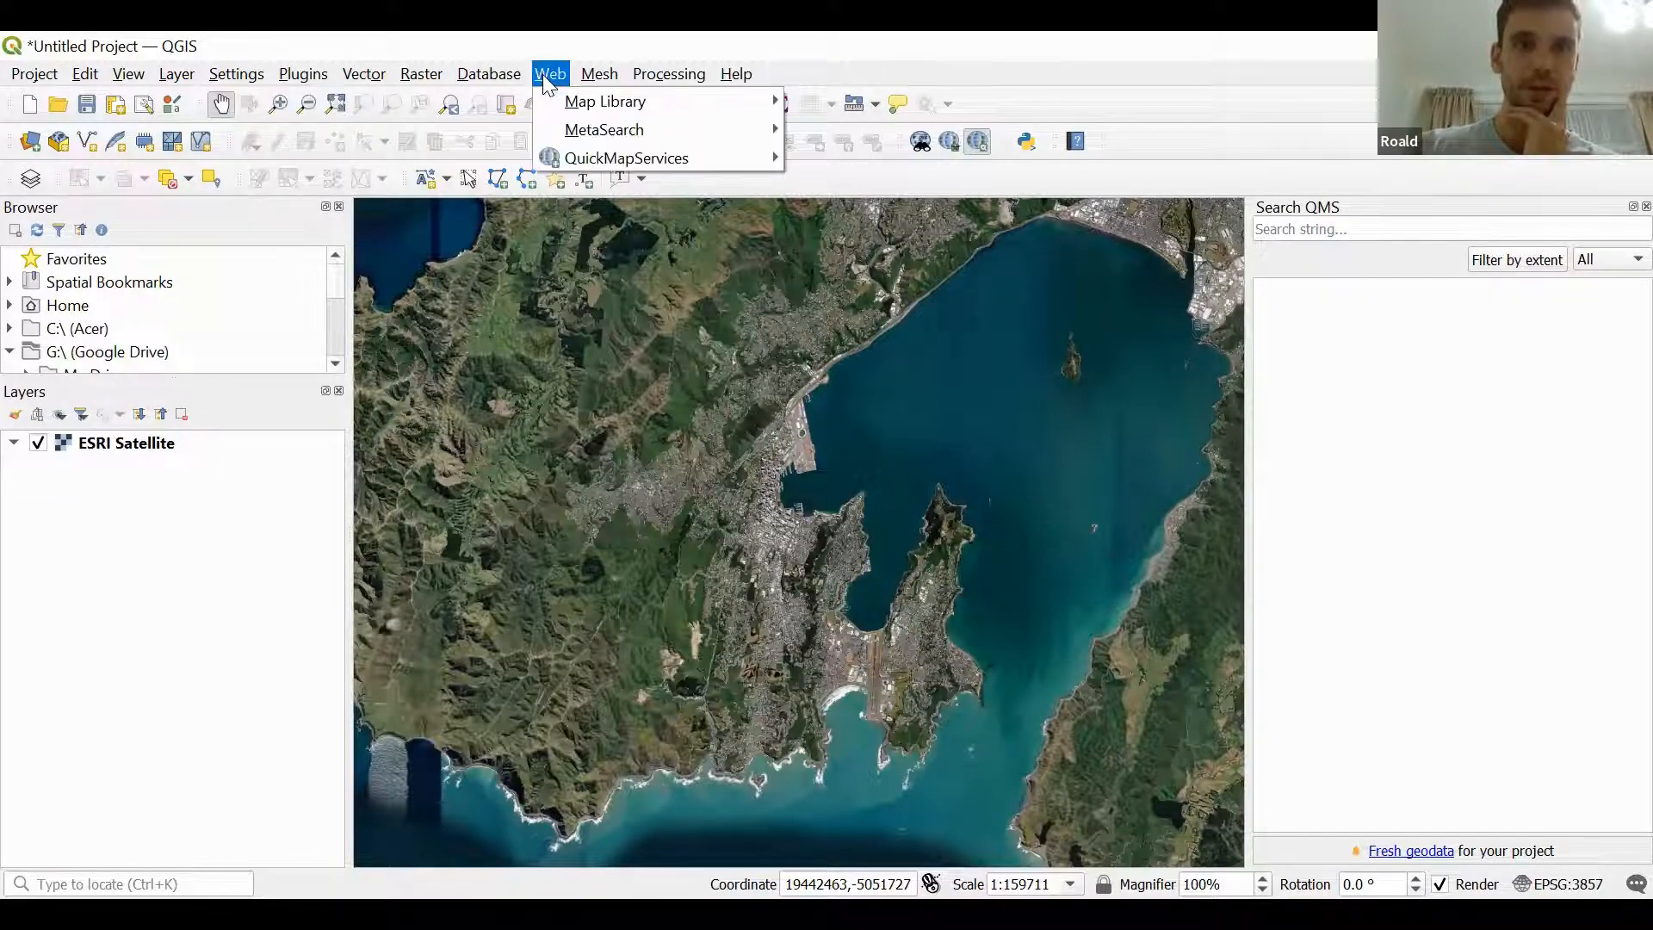
pyautogui.moveTo(599, 163)
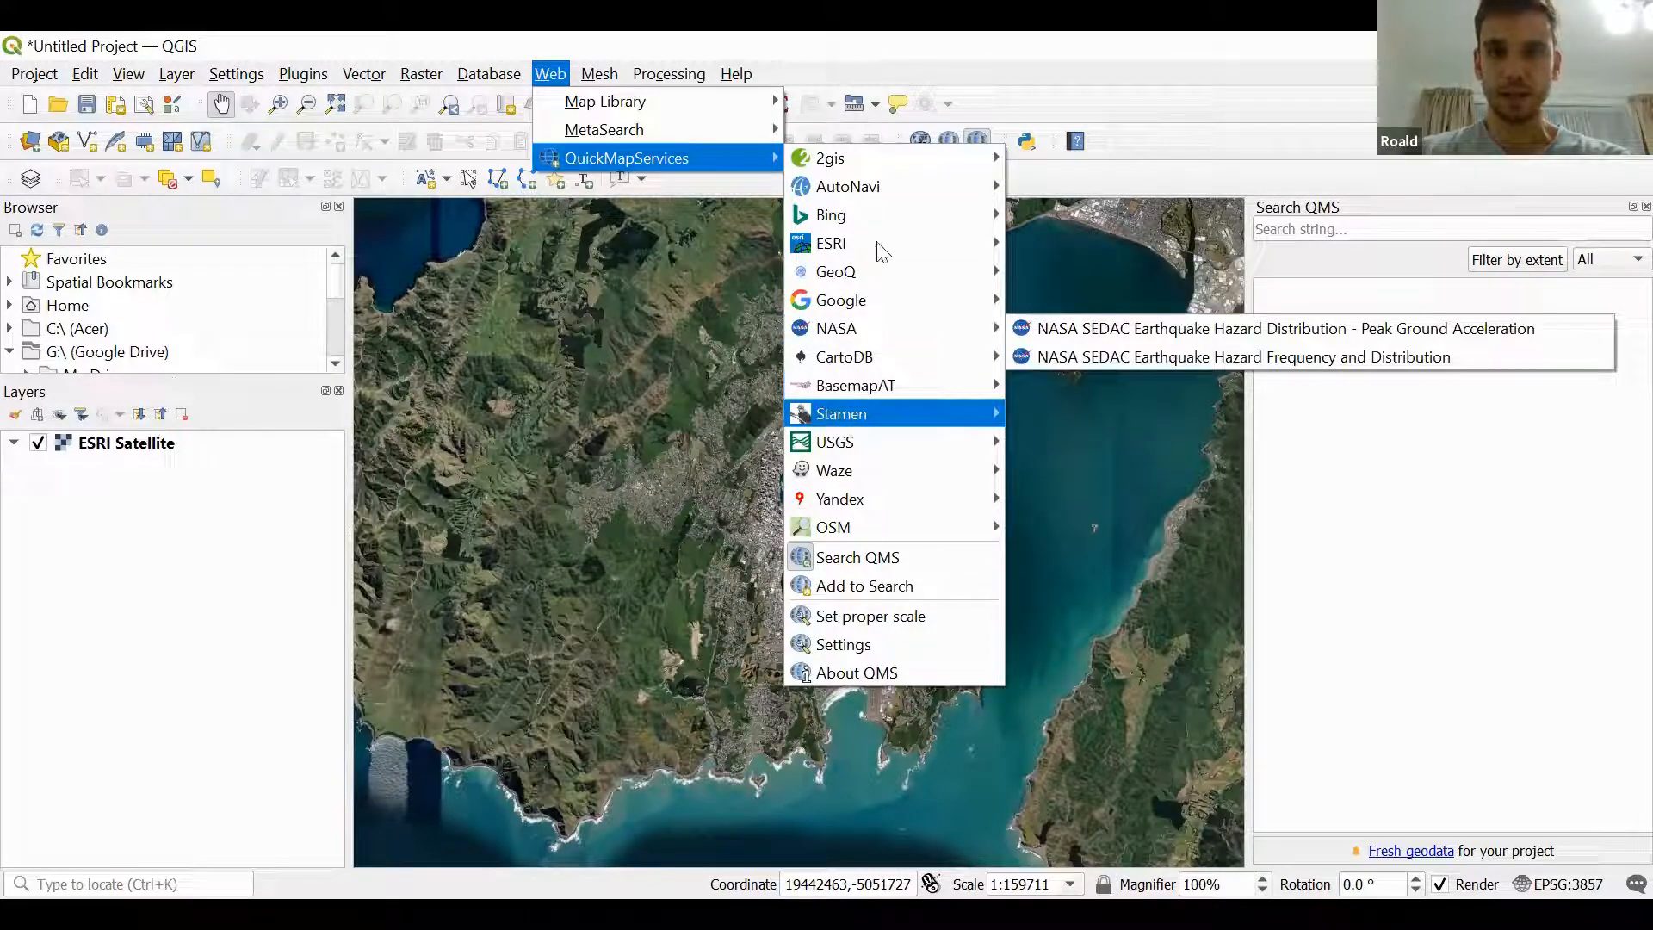
pyautogui.moveTo(881, 247)
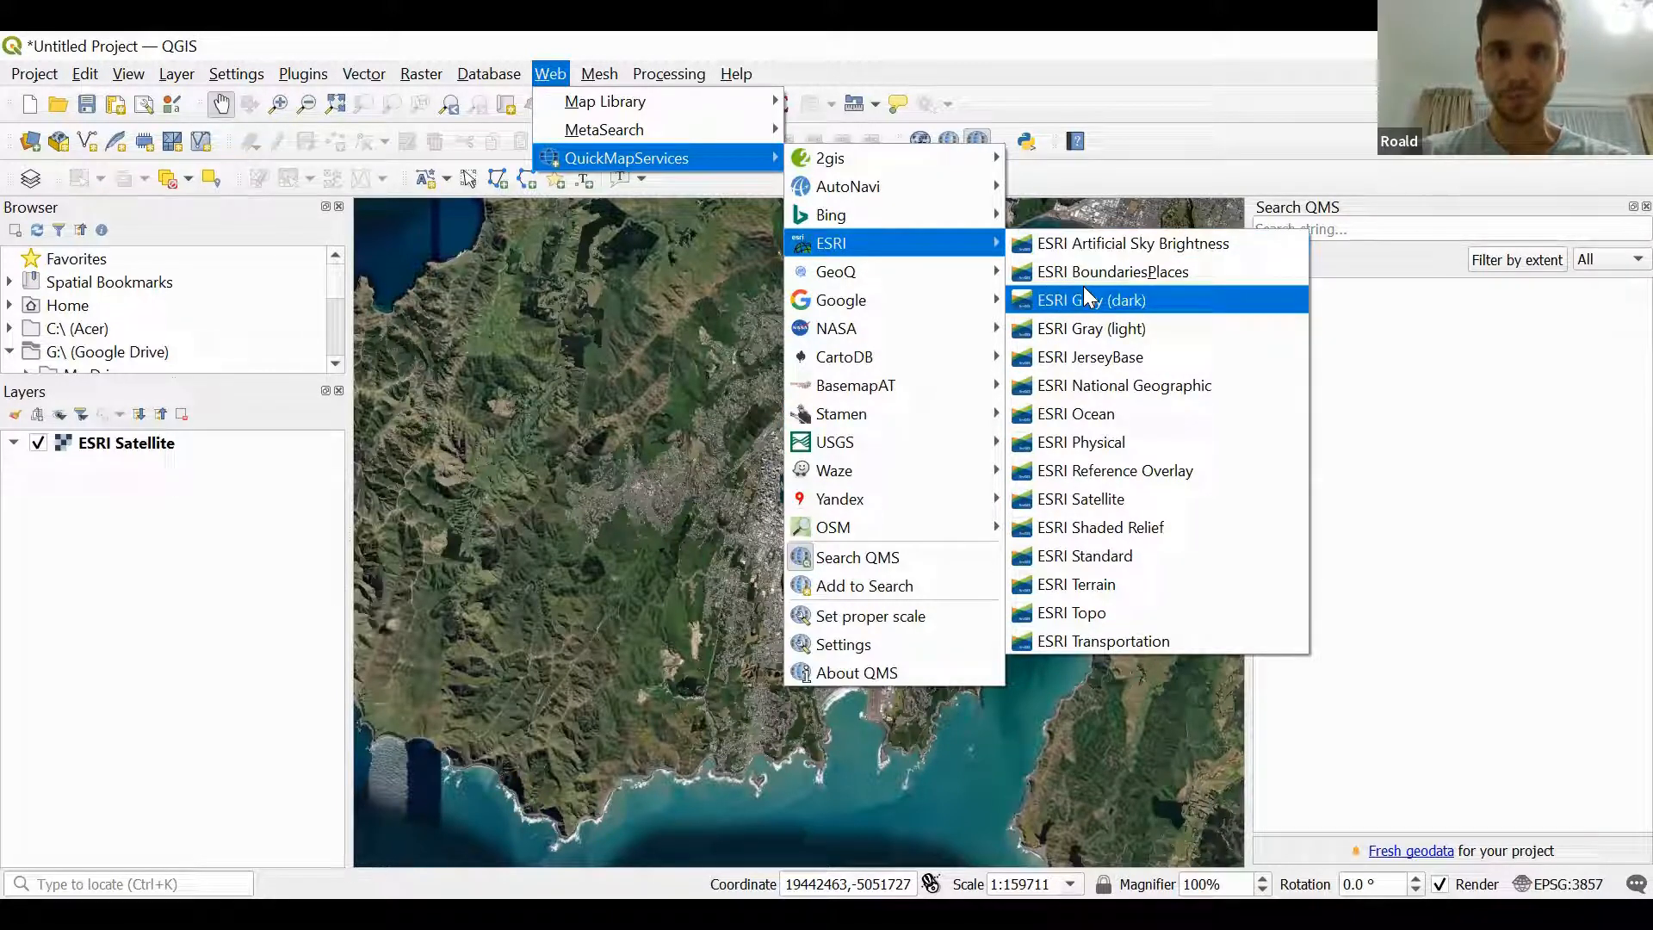
pyautogui.moveTo(940, 313)
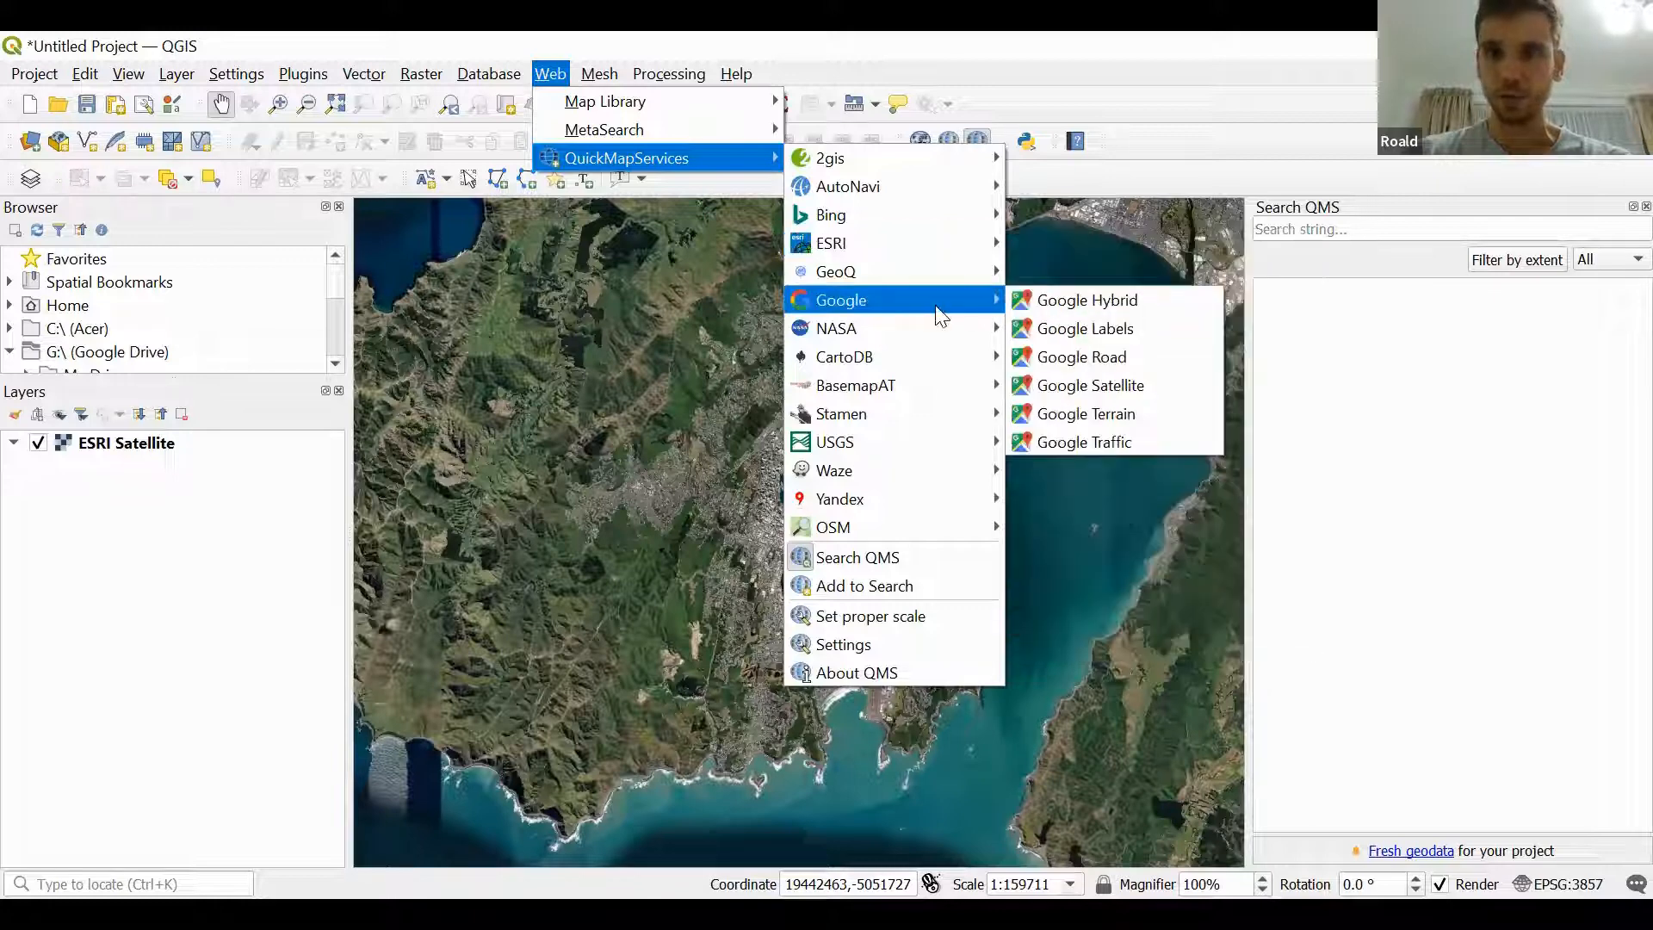
pyautogui.click(1061, 358)
pyautogui.click(39, 445)
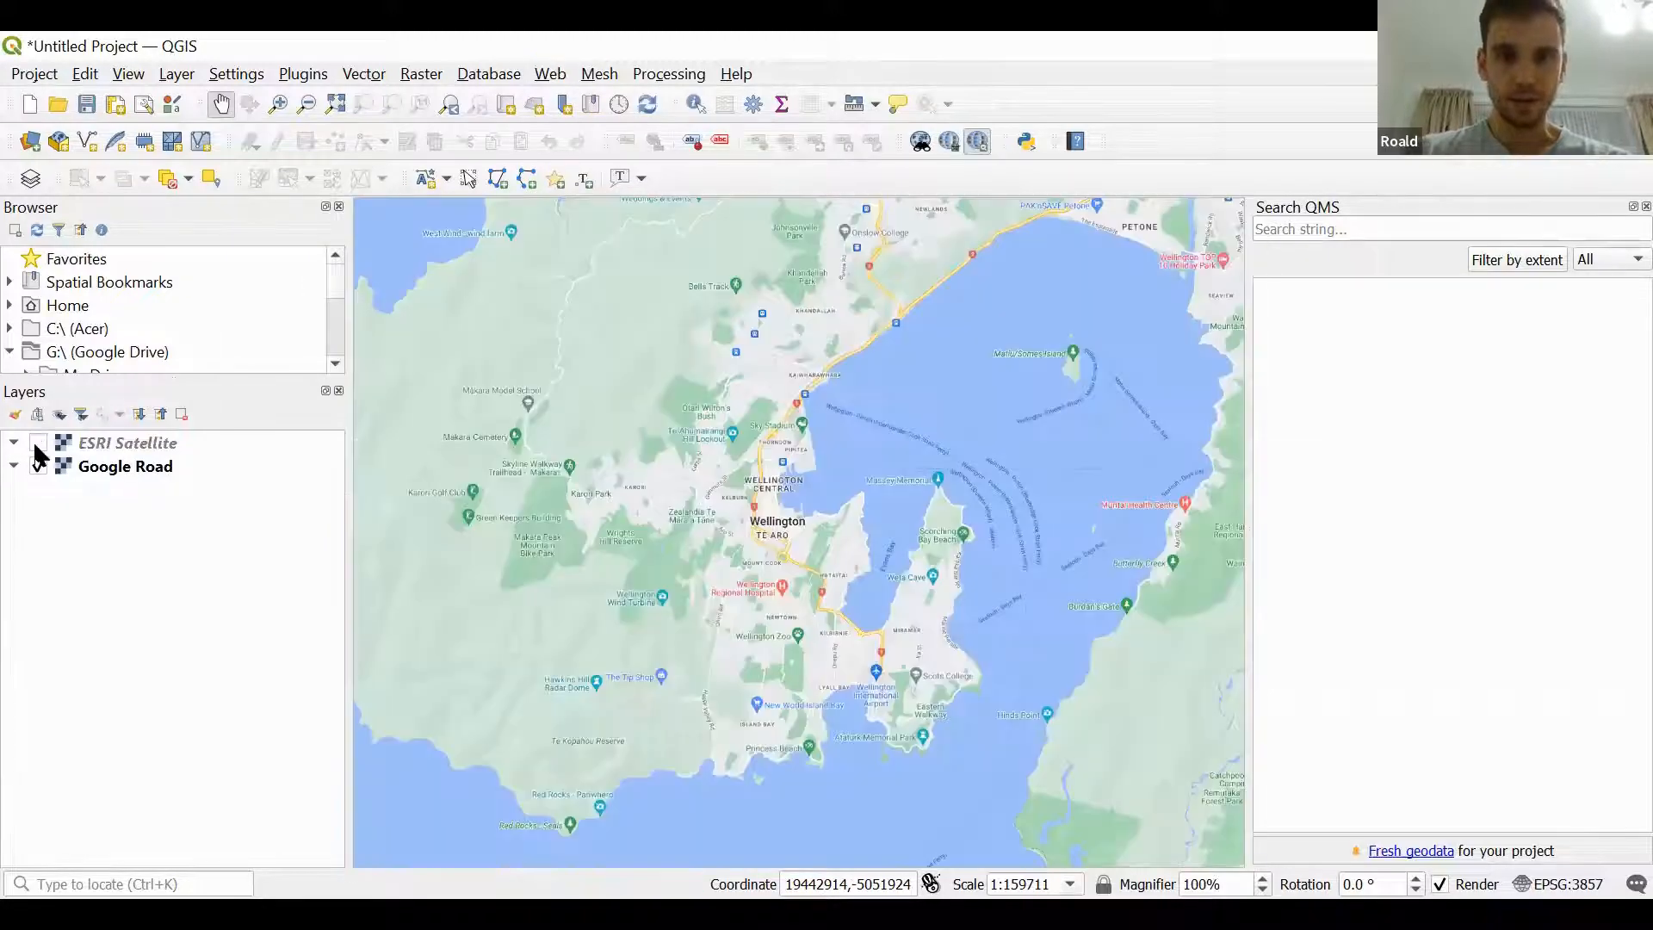
pyautogui.scroll(2, 667, 607)
pyautogui.moveTo(797, 512); pyautogui.dragTo(679, 660)
pyautogui.scroll(1, 679, 660)
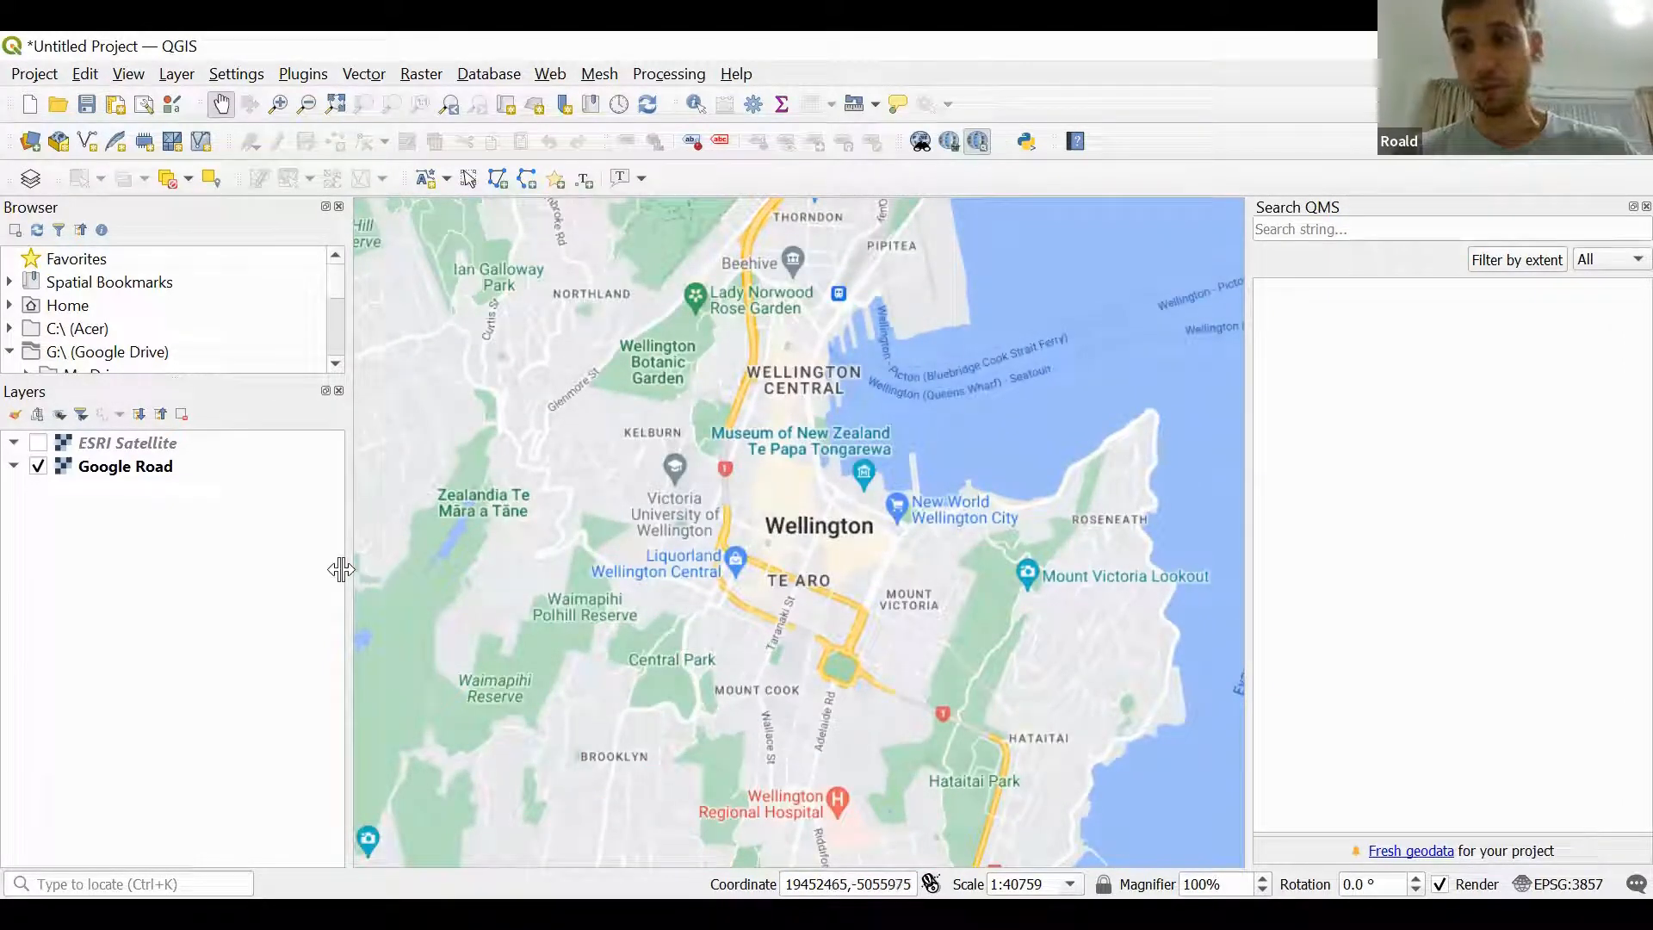
# Add the ESRI Topo basemap from QuickMapServices and hide the Google Road layer to view the Wellington Botanical Gardens area
pyautogui.click(550, 74)
pyautogui.moveTo(672, 163)
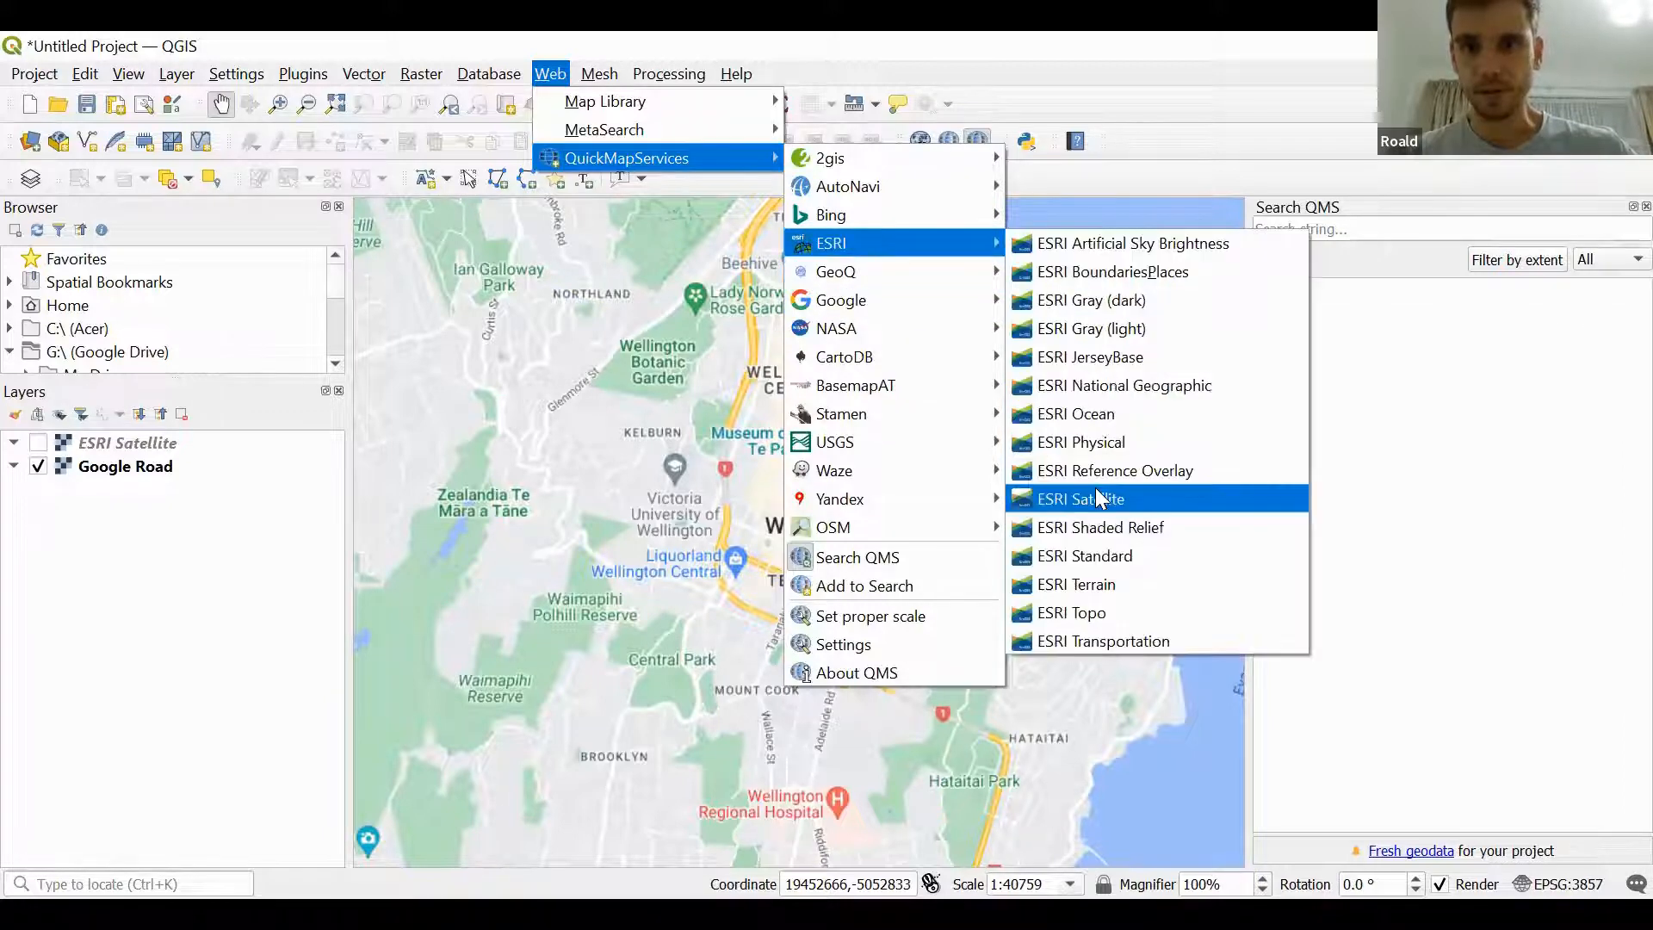
pyautogui.click(1119, 612)
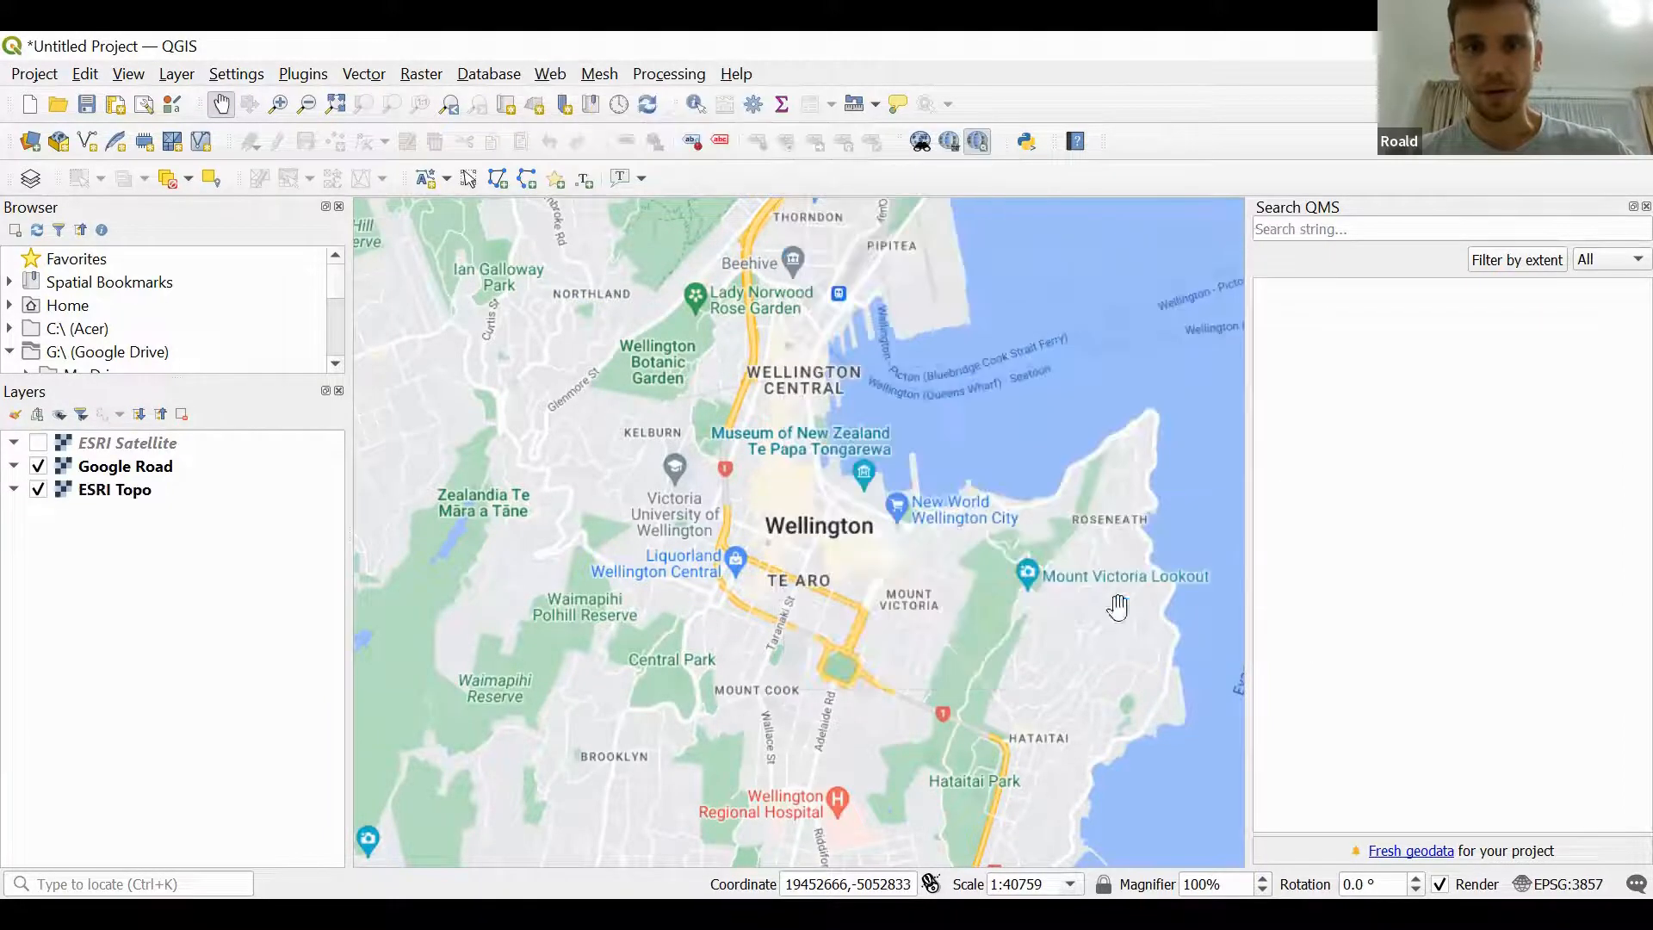
pyautogui.click(37, 466)
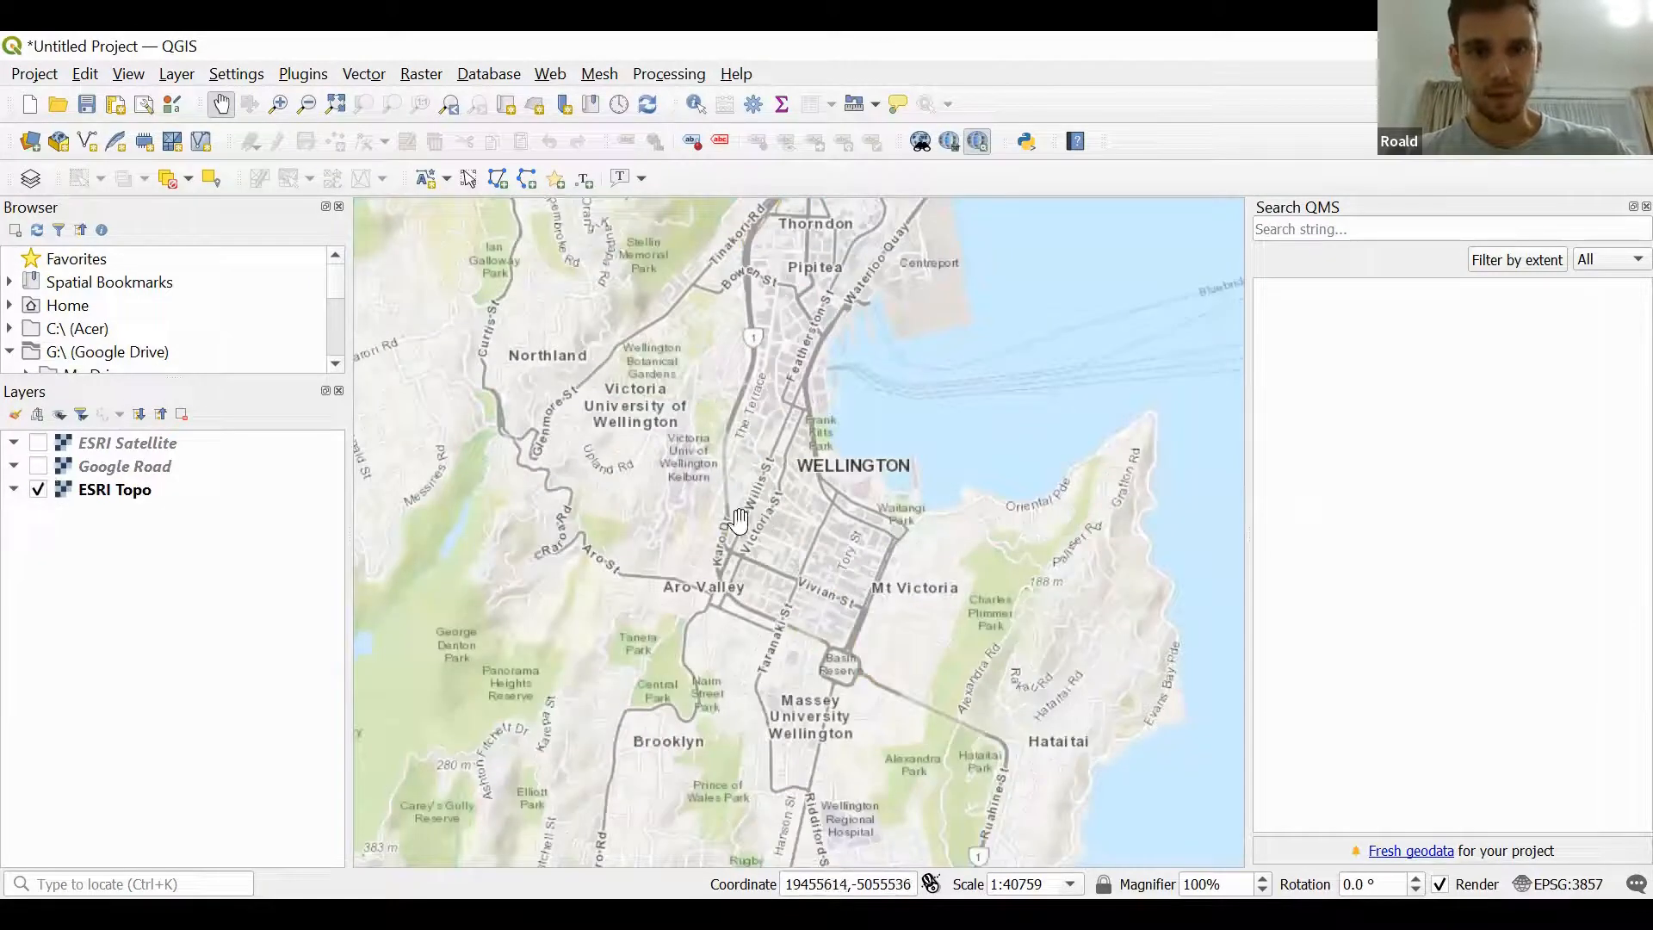
pyautogui.scroll(3, 739, 520)
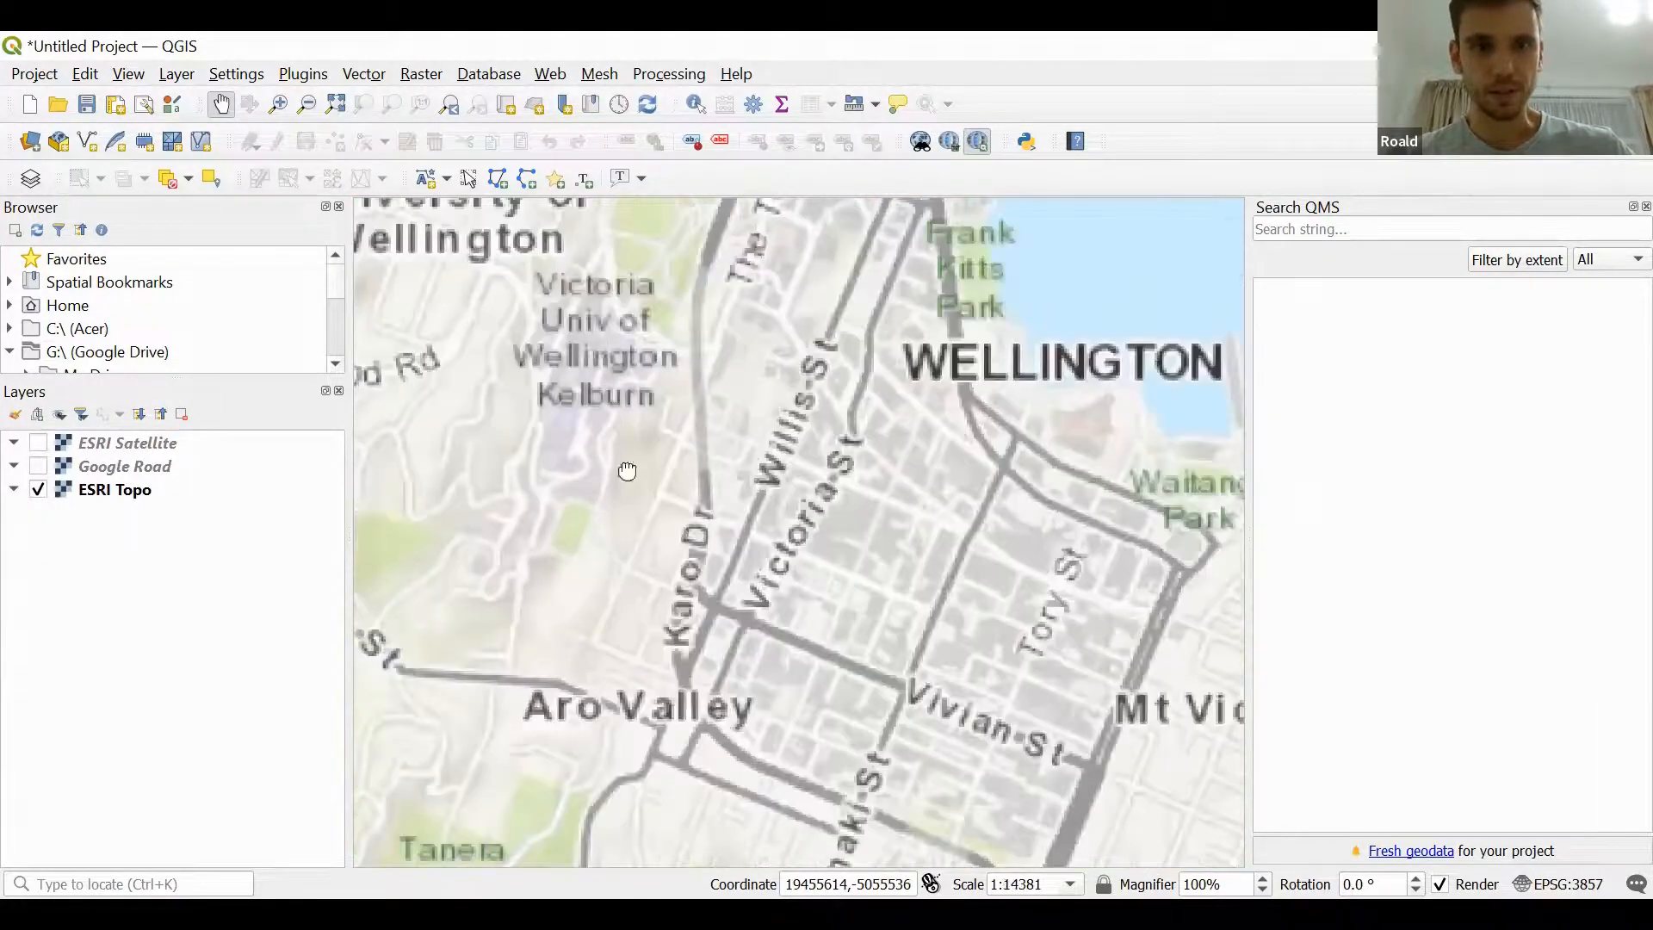
pyautogui.moveTo(712, 380); pyautogui.dragTo(715, 443)
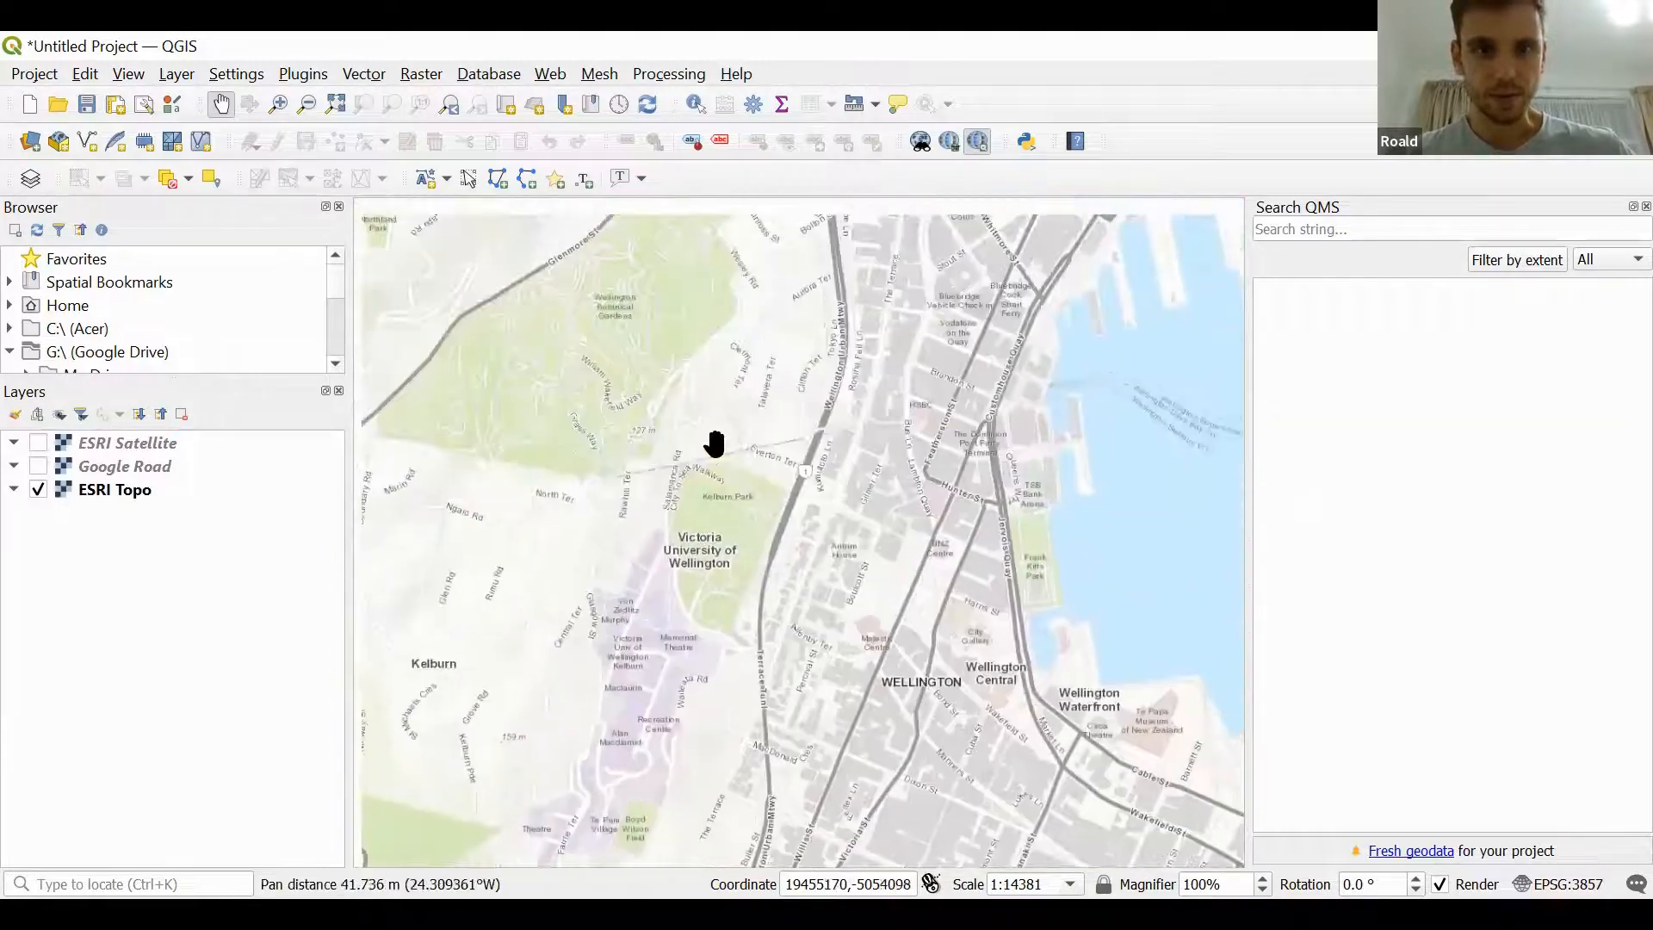
pyautogui.scroll(2, 715, 444)
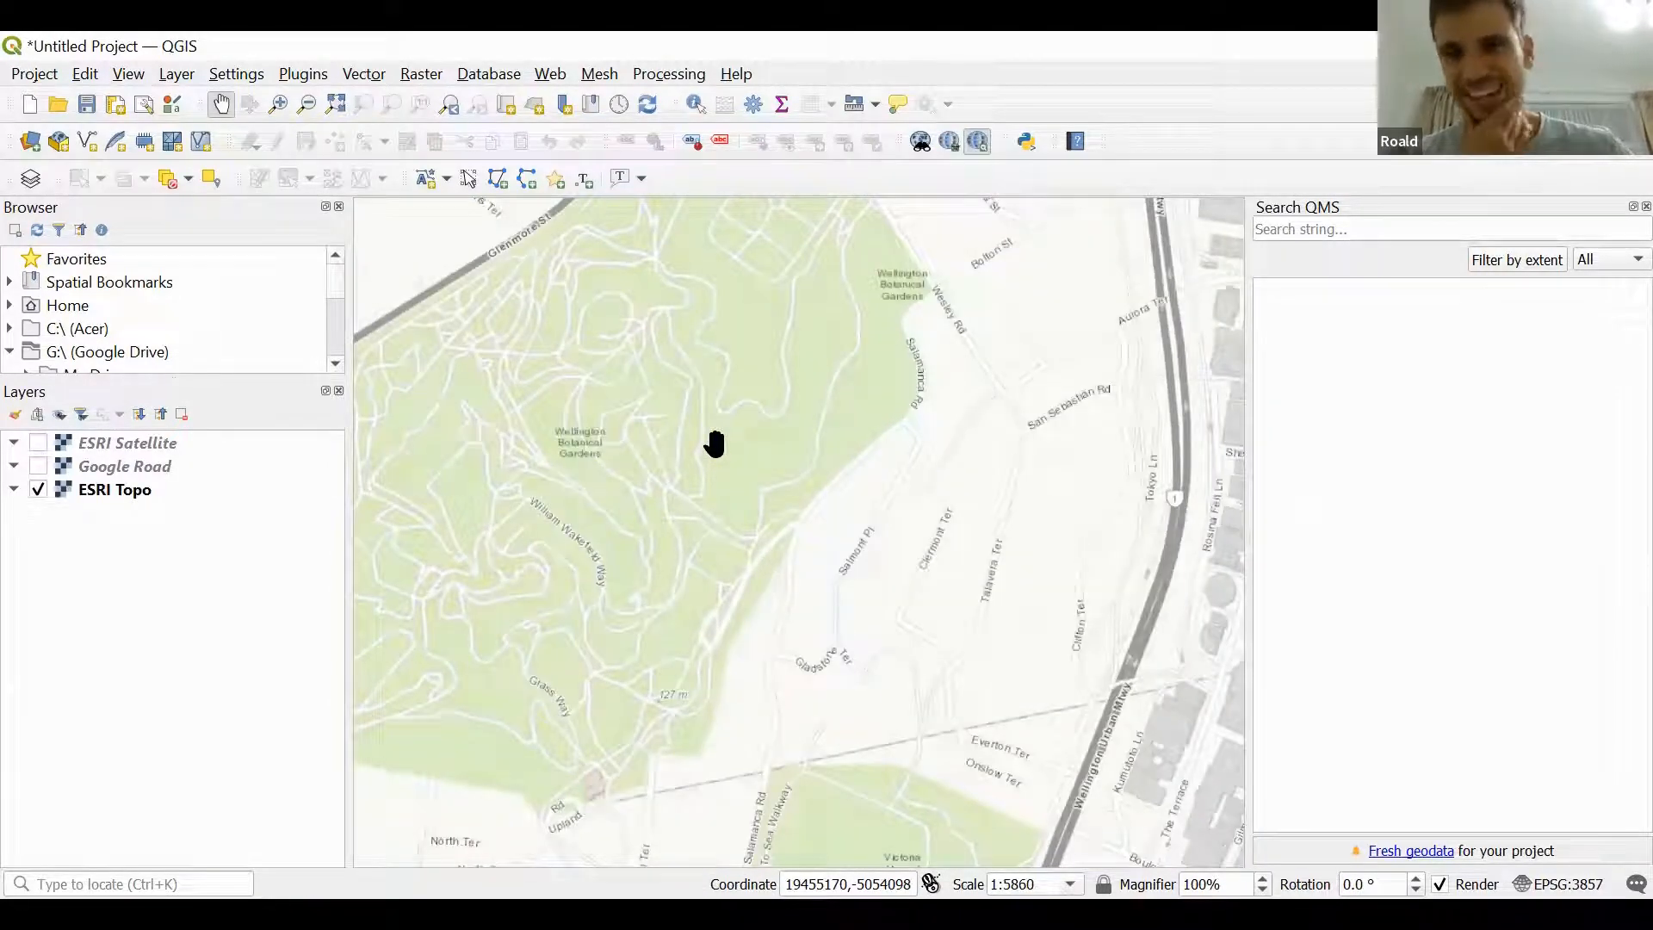
pyautogui.moveTo(594, 443); pyautogui.dragTo(796, 419)
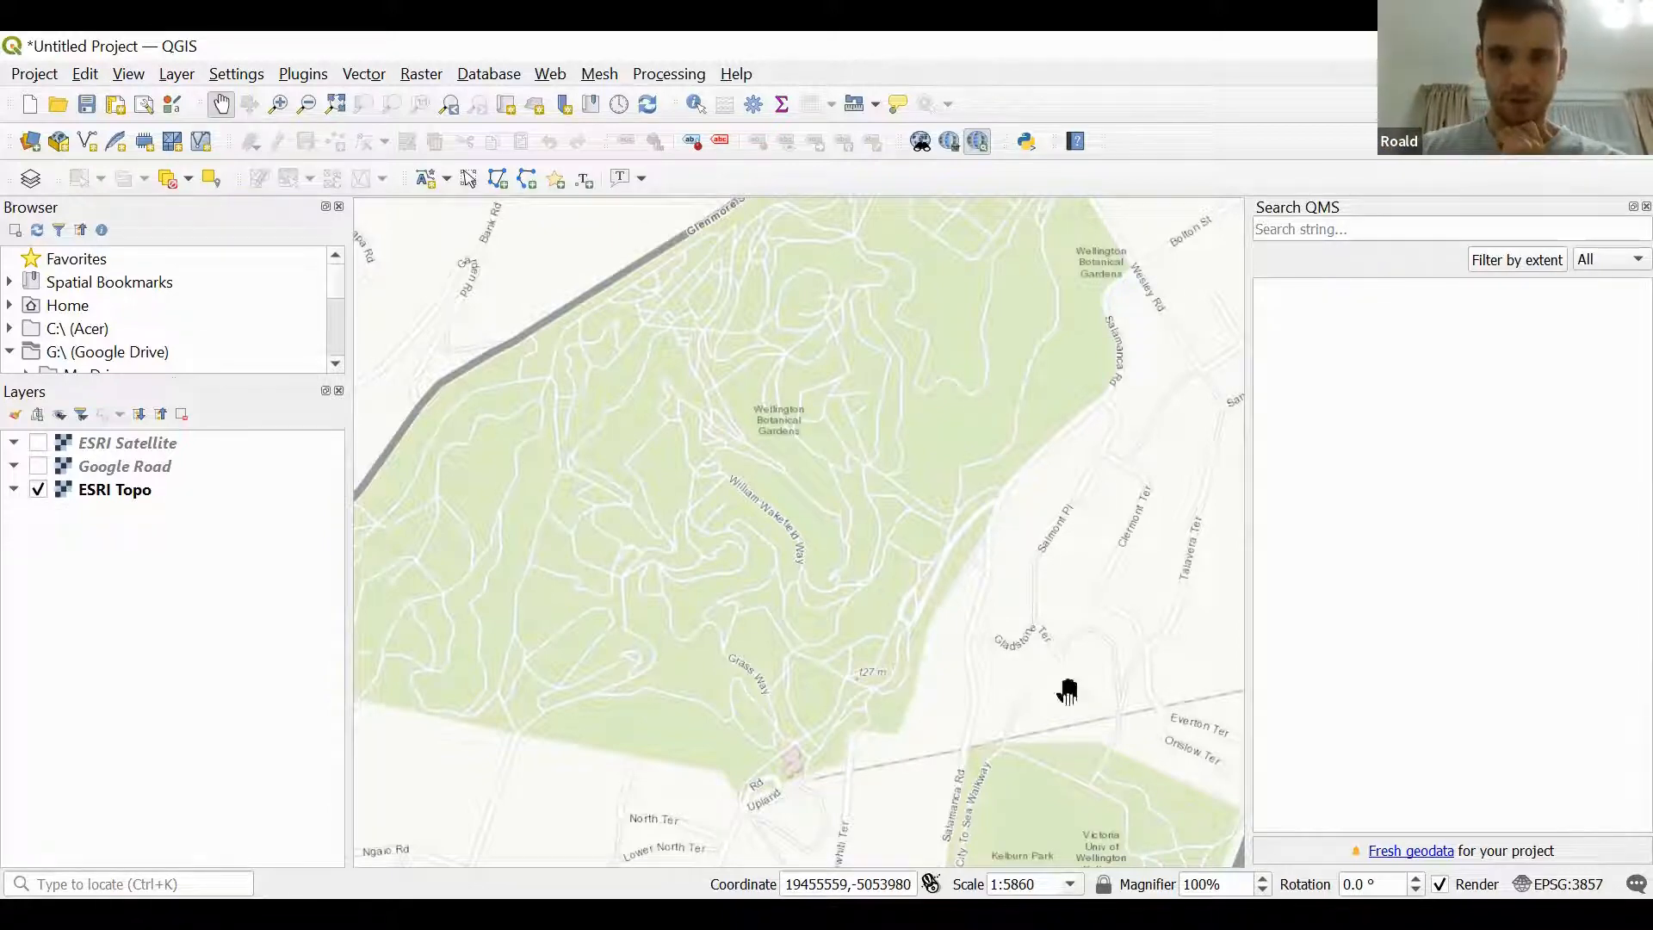
# Switch to the Chrome window with iNaturalist and open the LINZ Data Service site at data.linz.govt.nz
pyautogui.click(1018, 854)
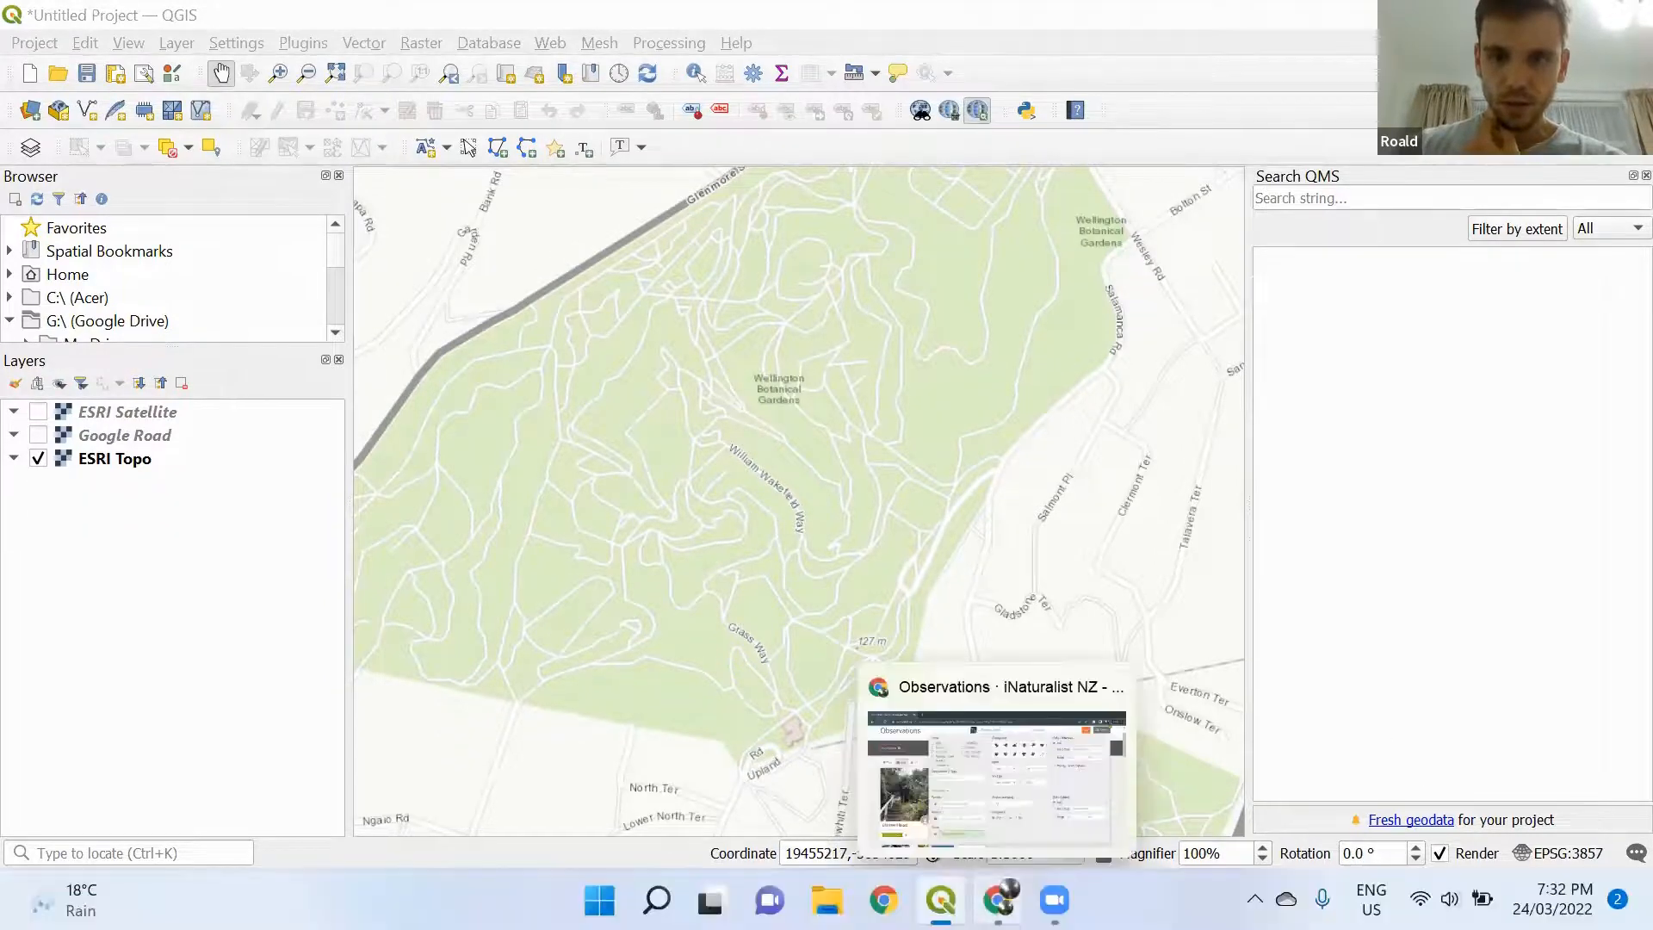
pyautogui.click(997, 900)
pyautogui.click(354, 79)
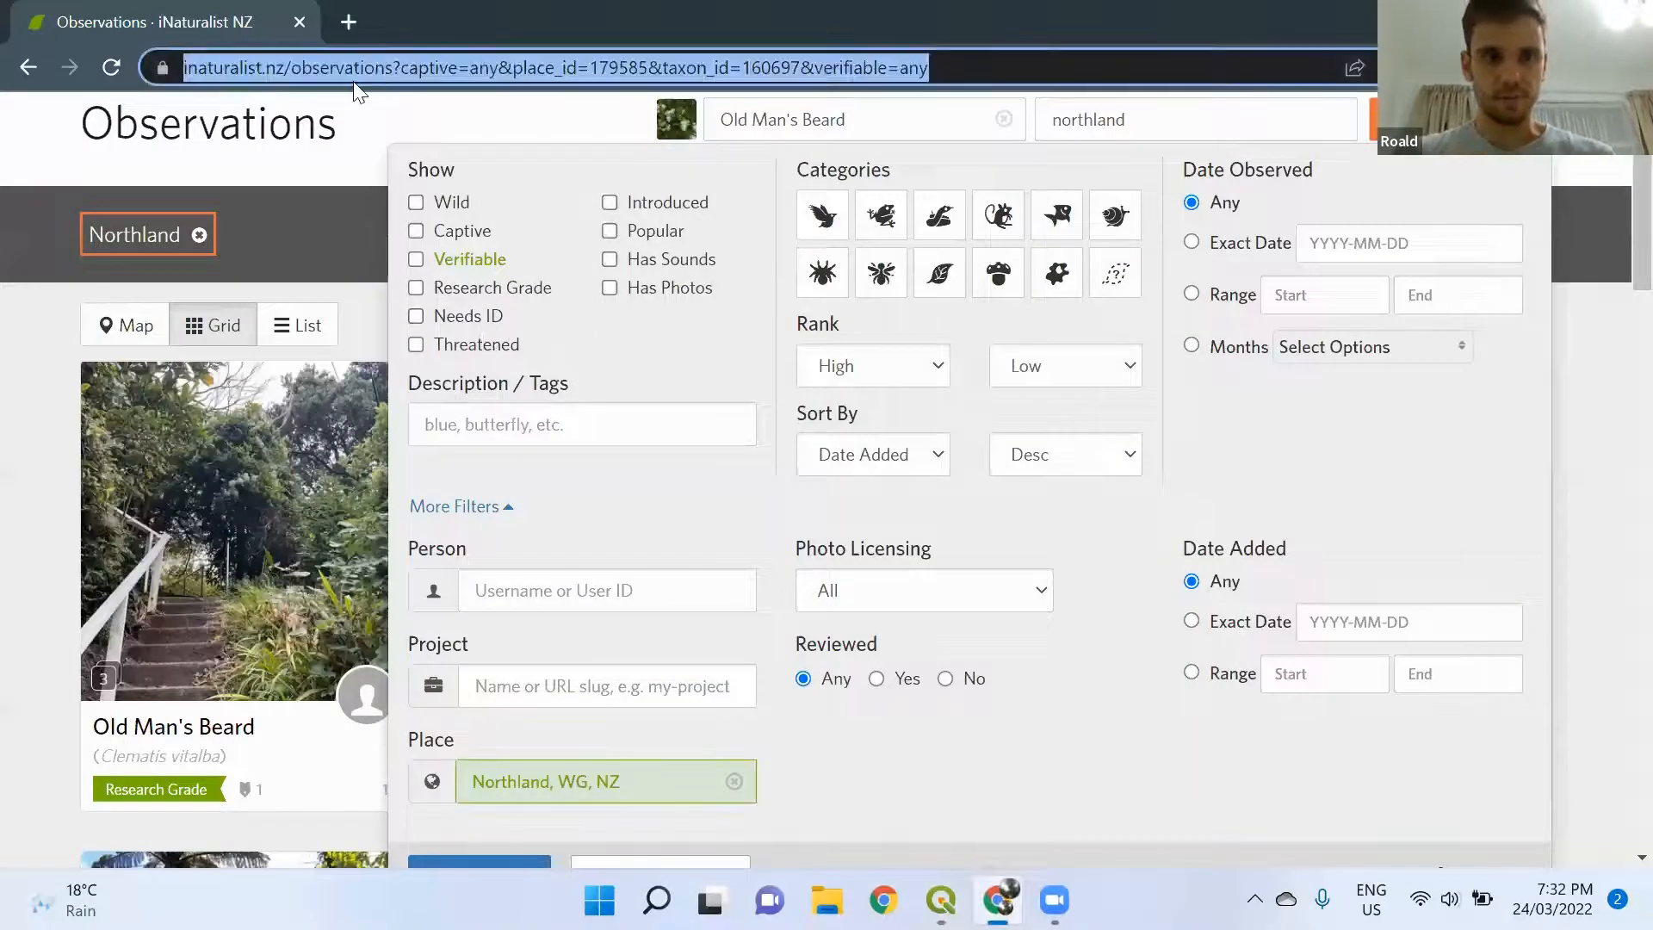
pyautogui.write('data.lu')
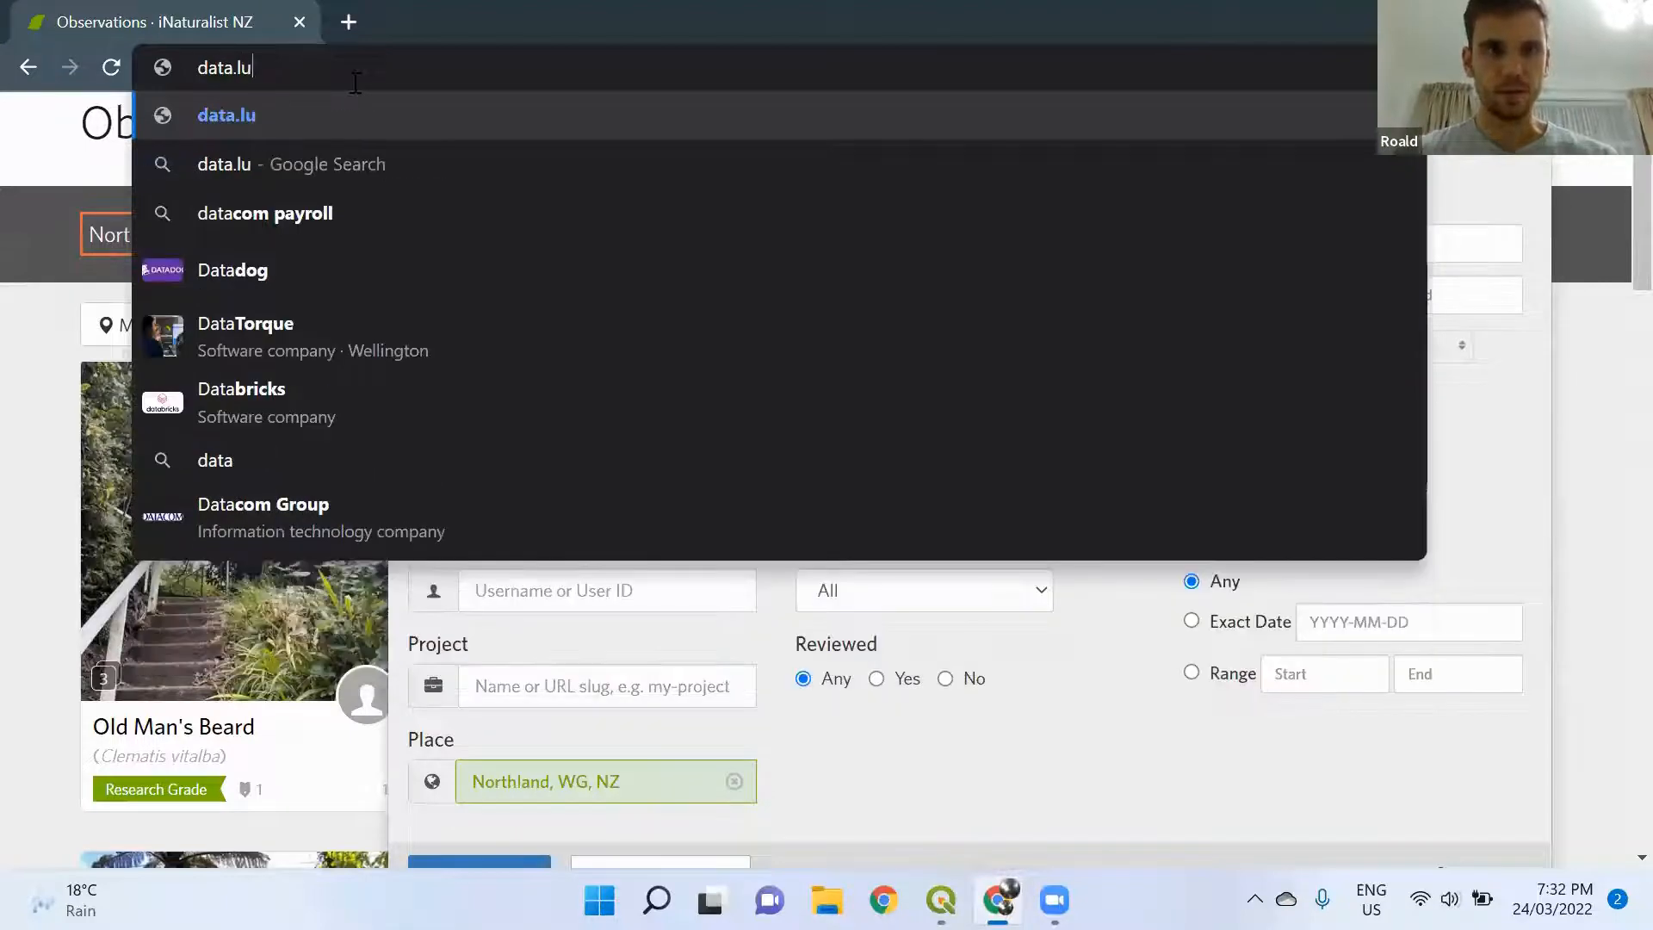
pyautogui.press('BackSpace')
pyautogui.write('inz')
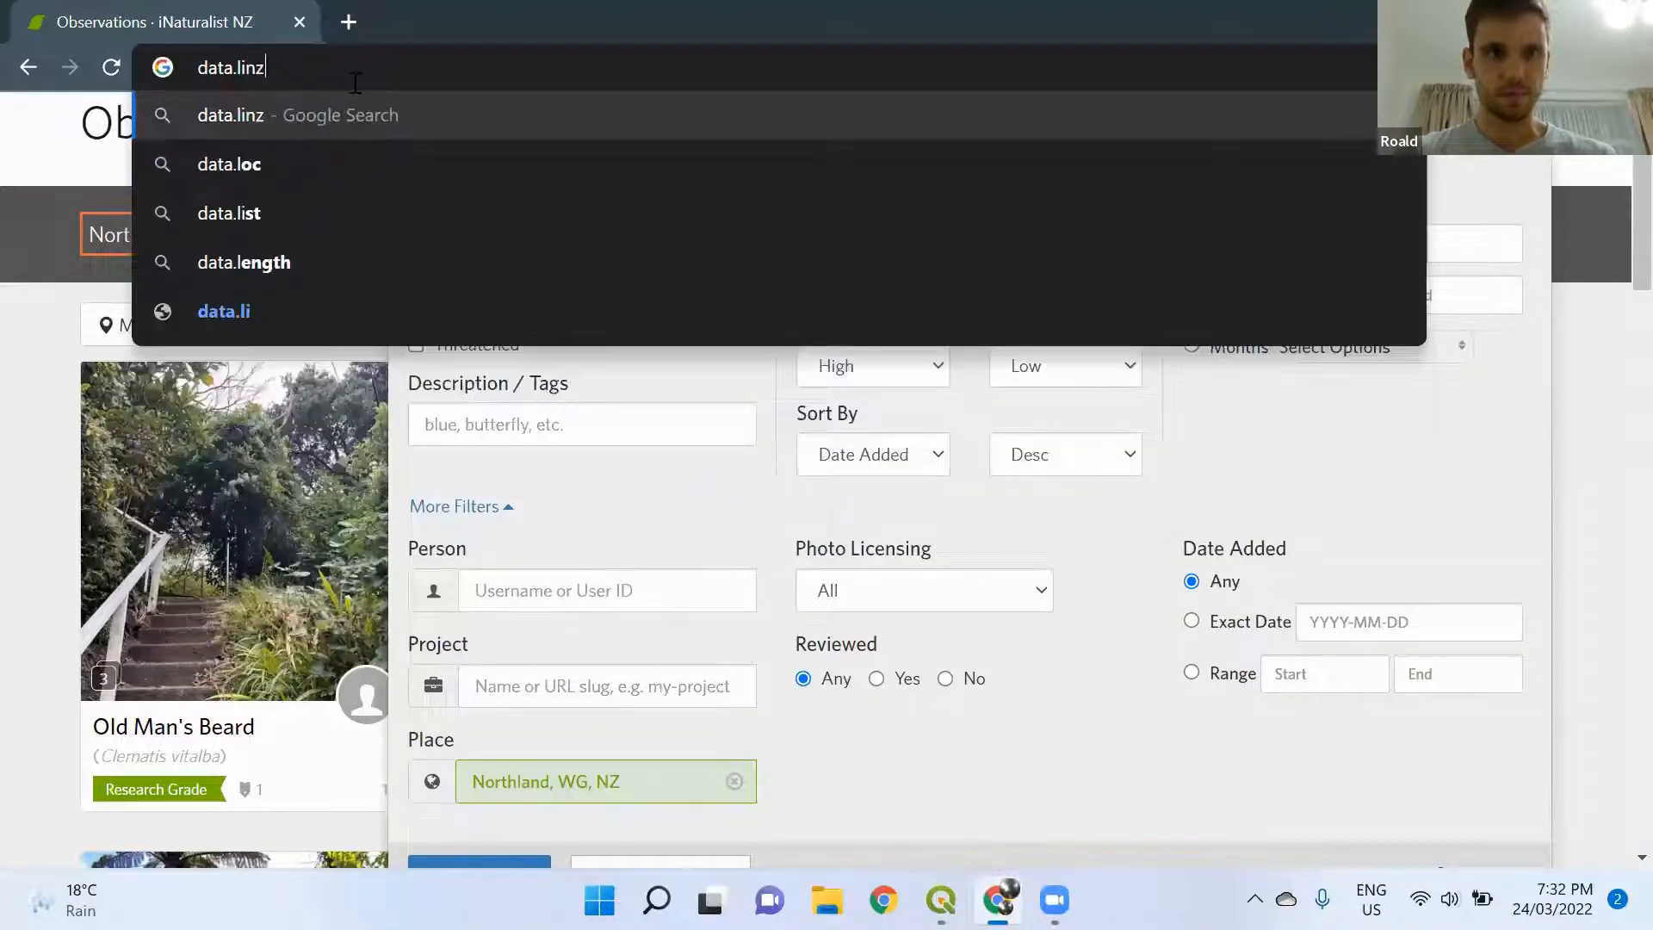
pyautogui.write('.')
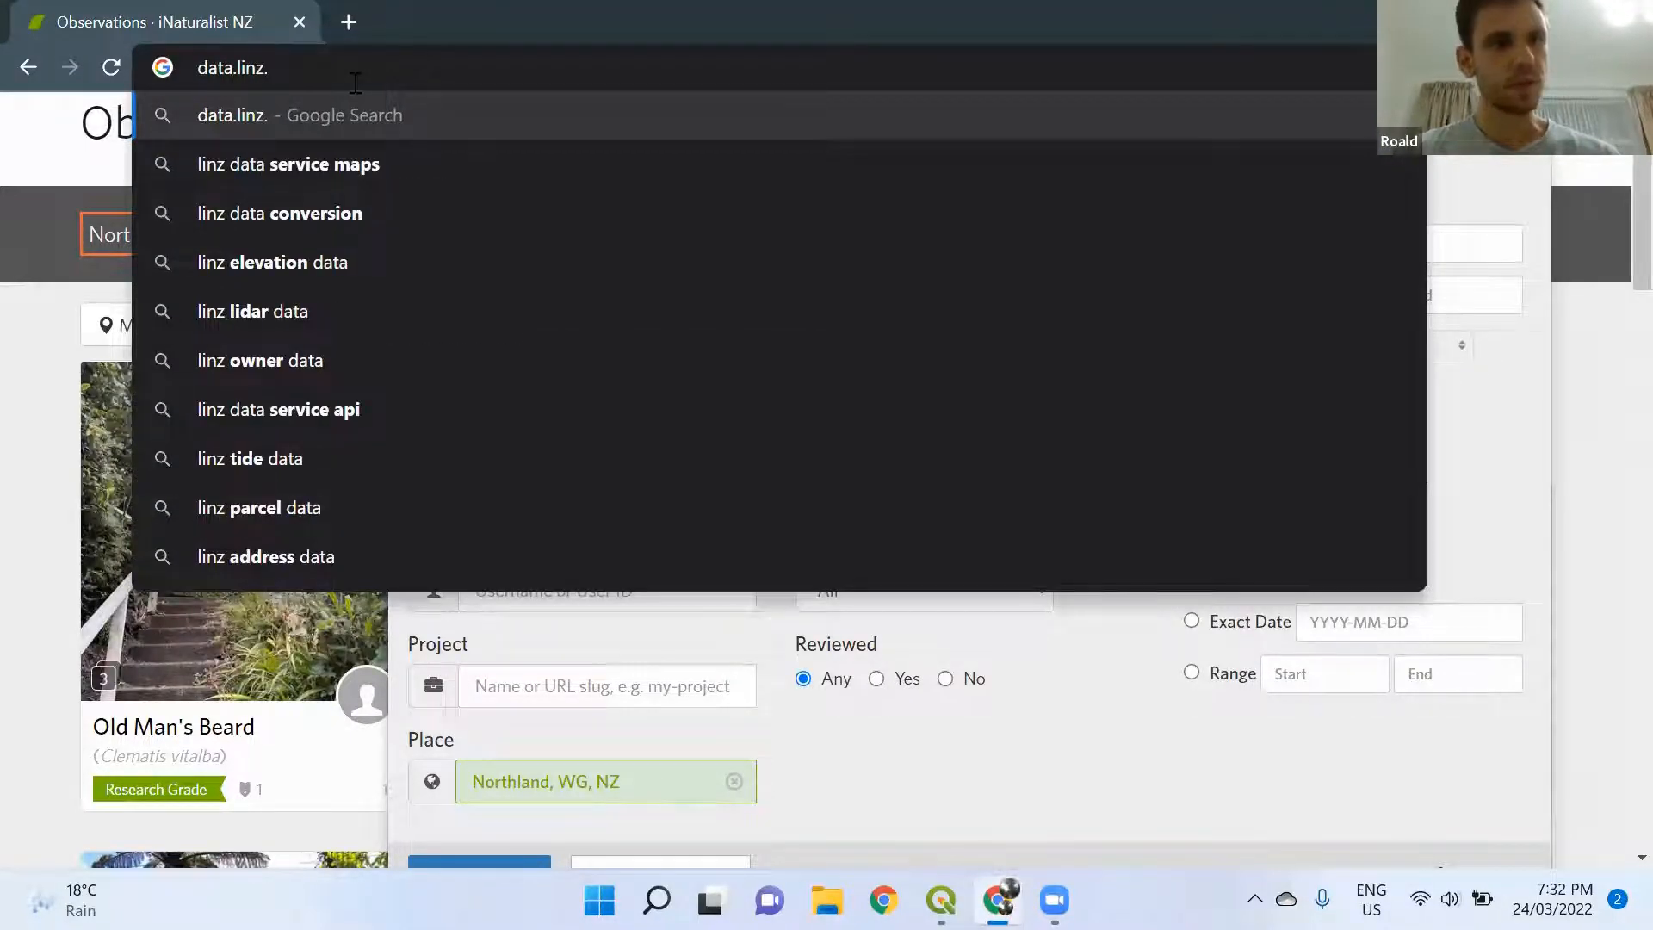
pyautogui.write('co.nz')
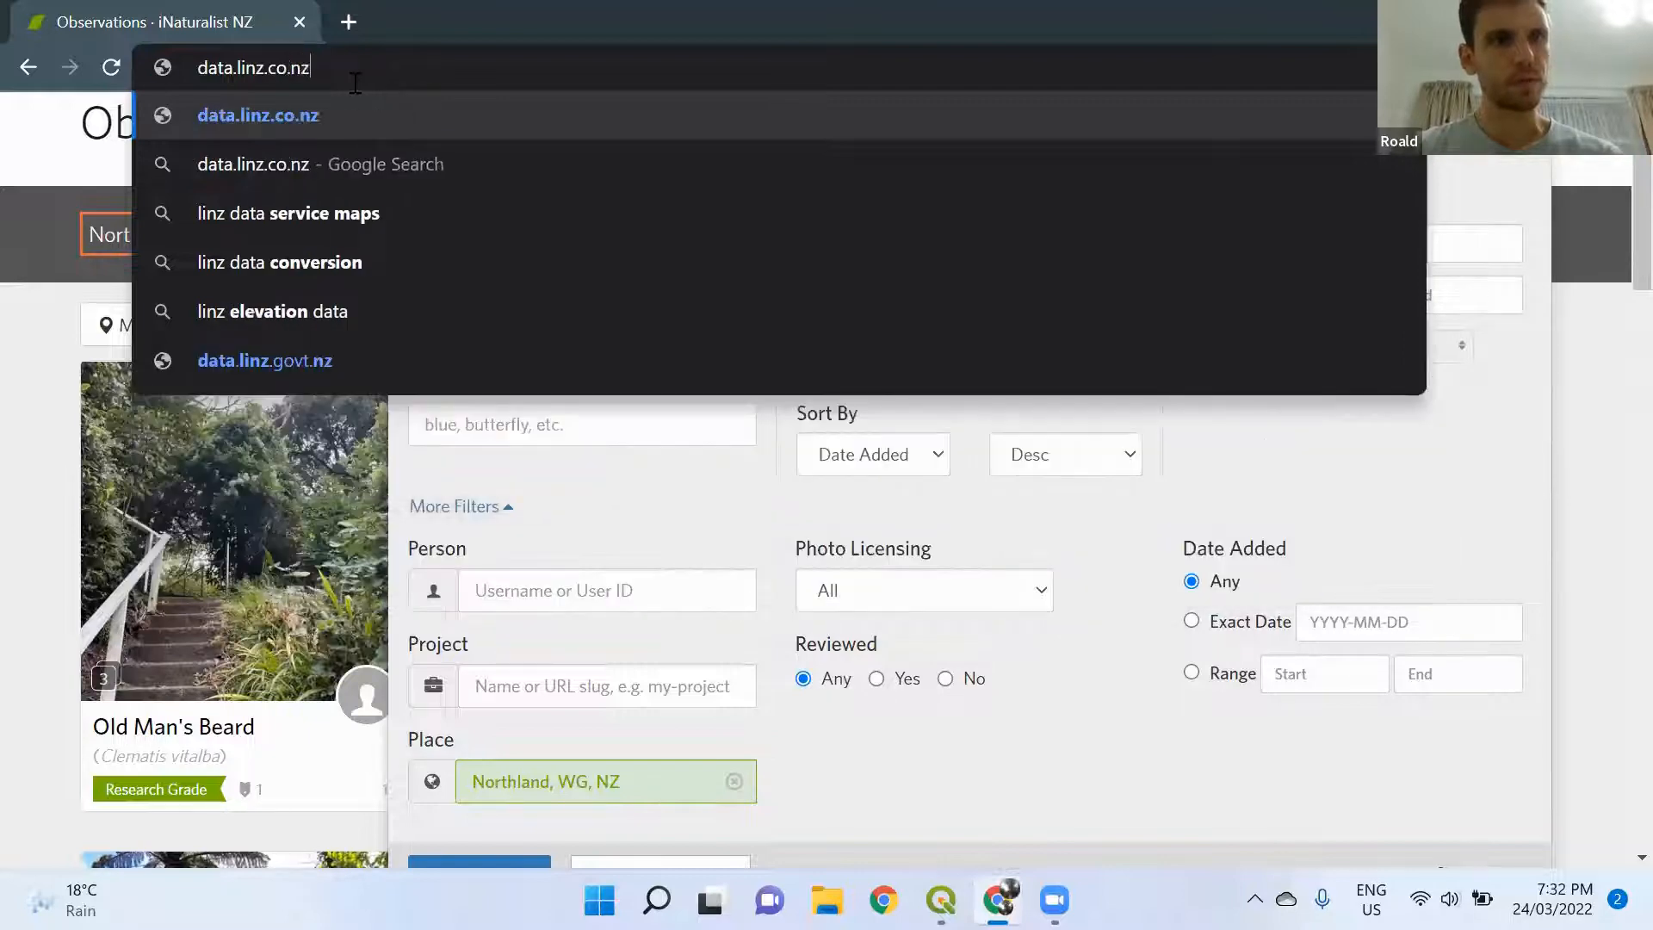
pyautogui.press('Down')
pyautogui.press('Down')
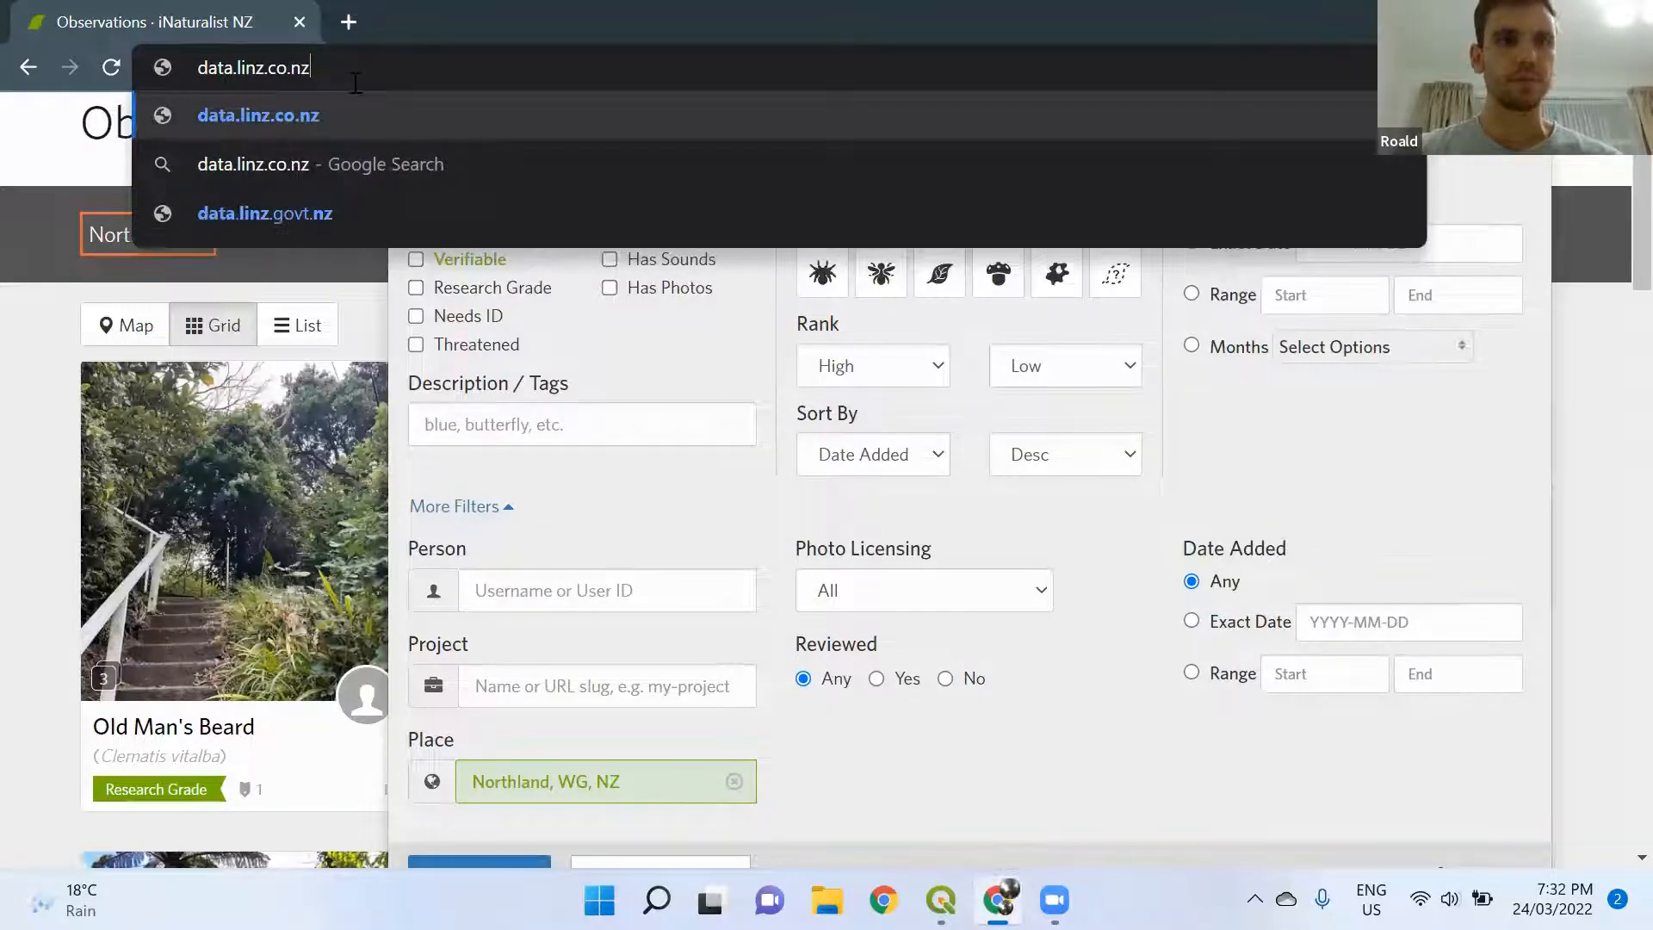
pyautogui.press('Return')
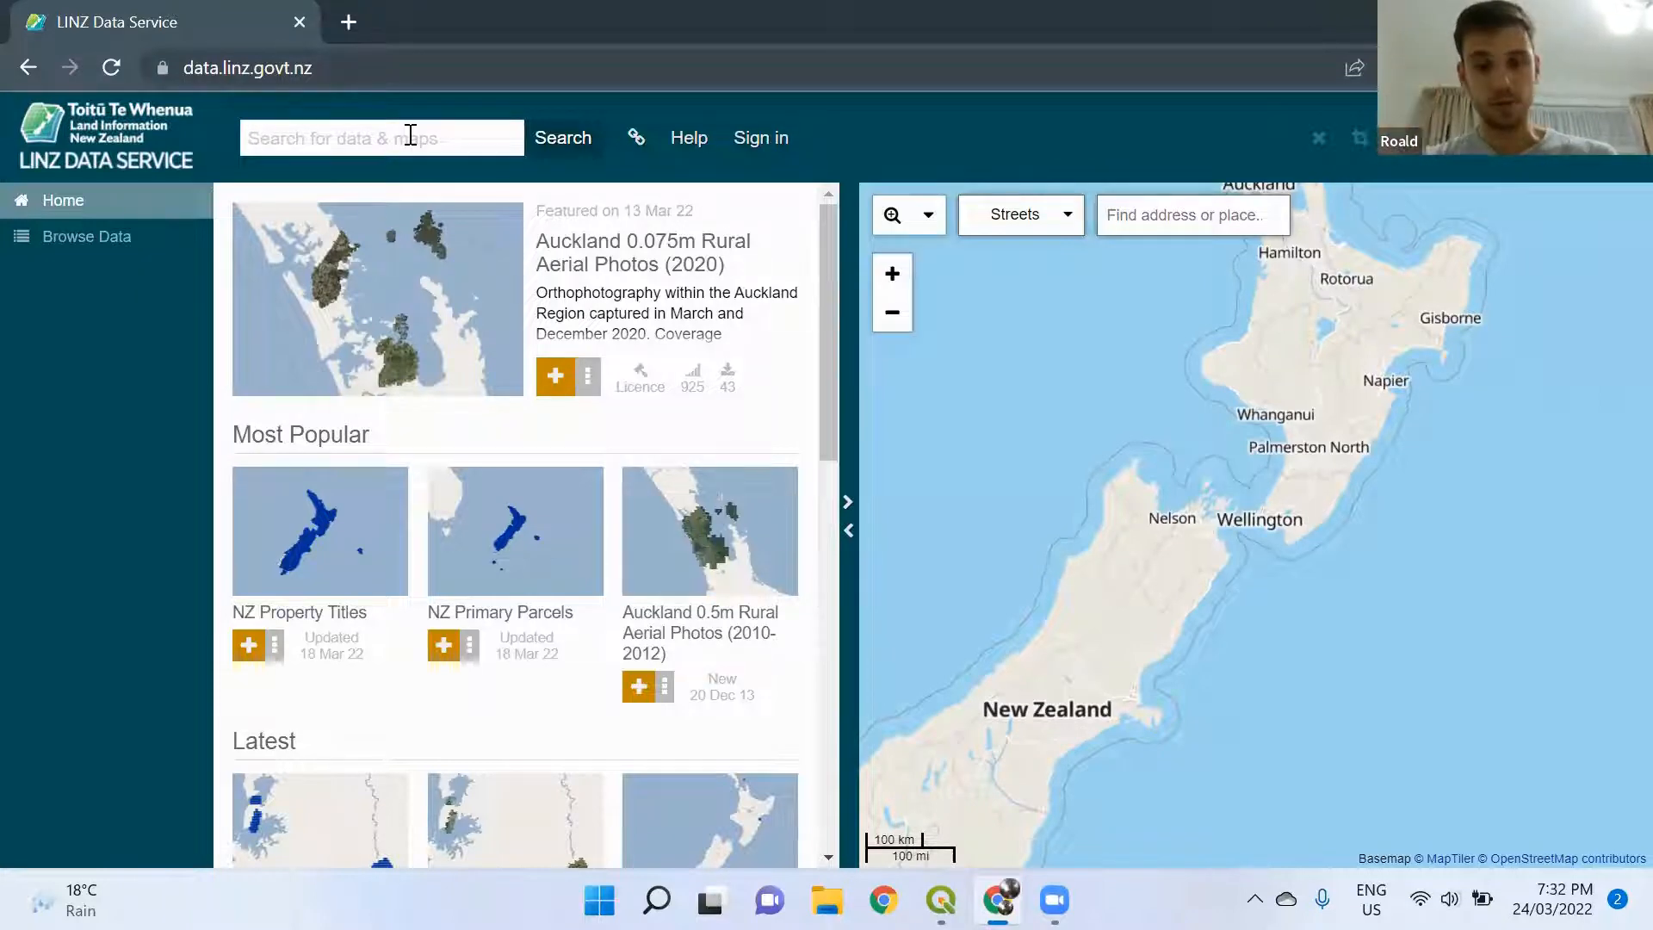
# Search the LINZ data catalogue for topo50 and open the Services page of the NZ Topo50 Maps layer
pyautogui.write('topo')
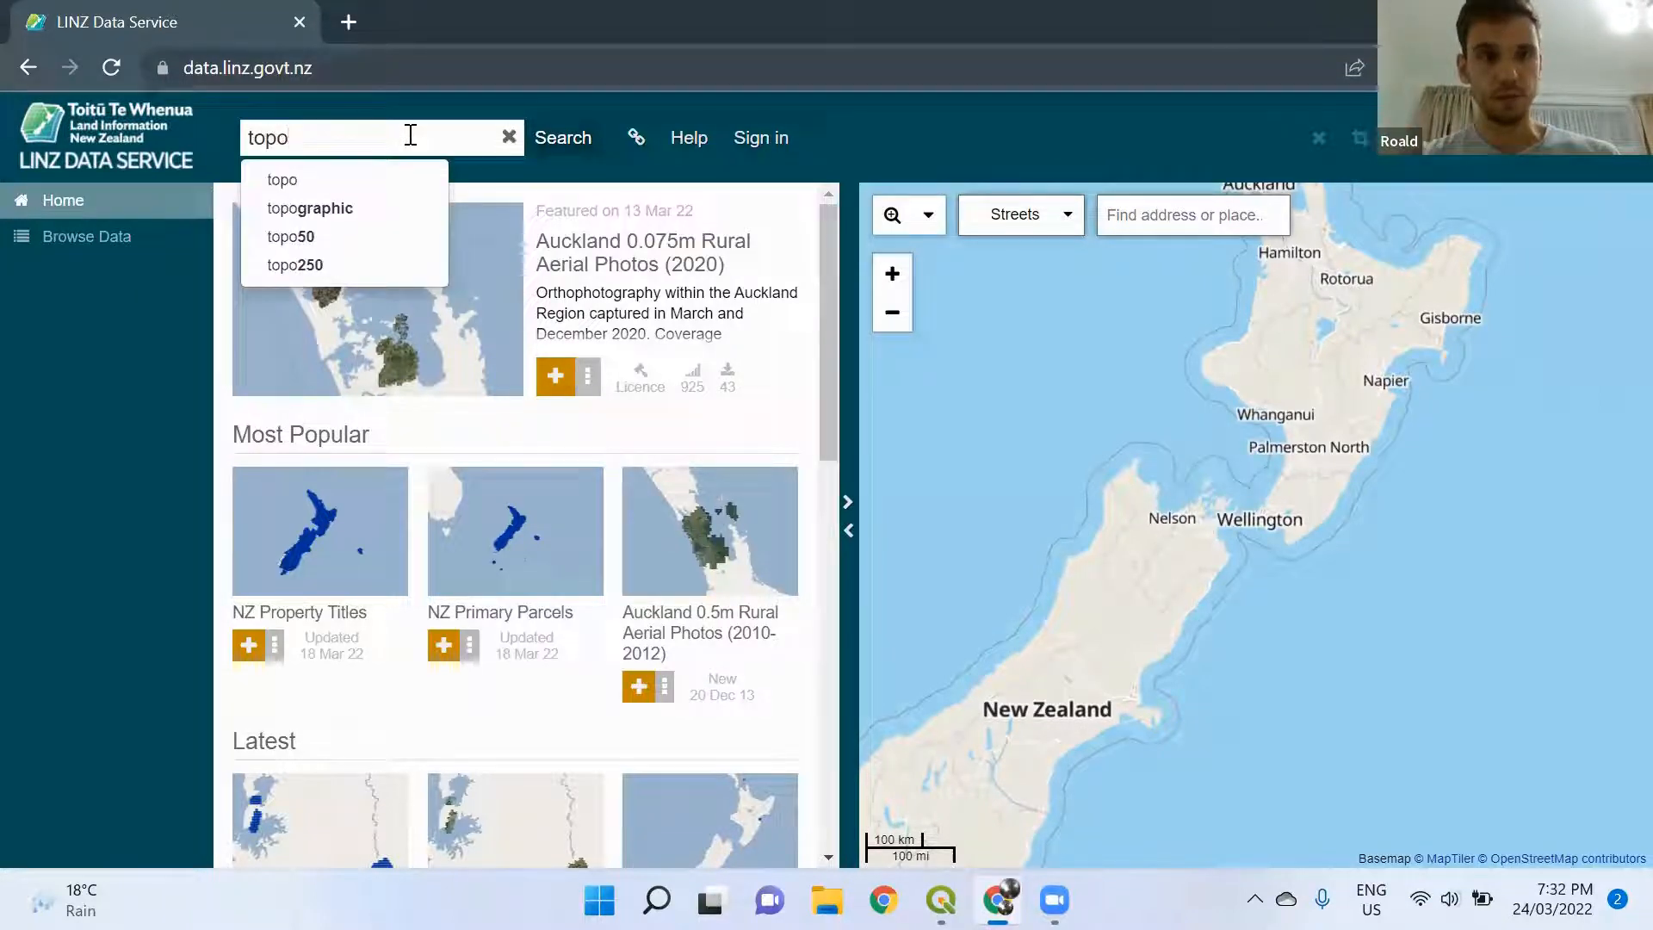
pyautogui.click(313, 239)
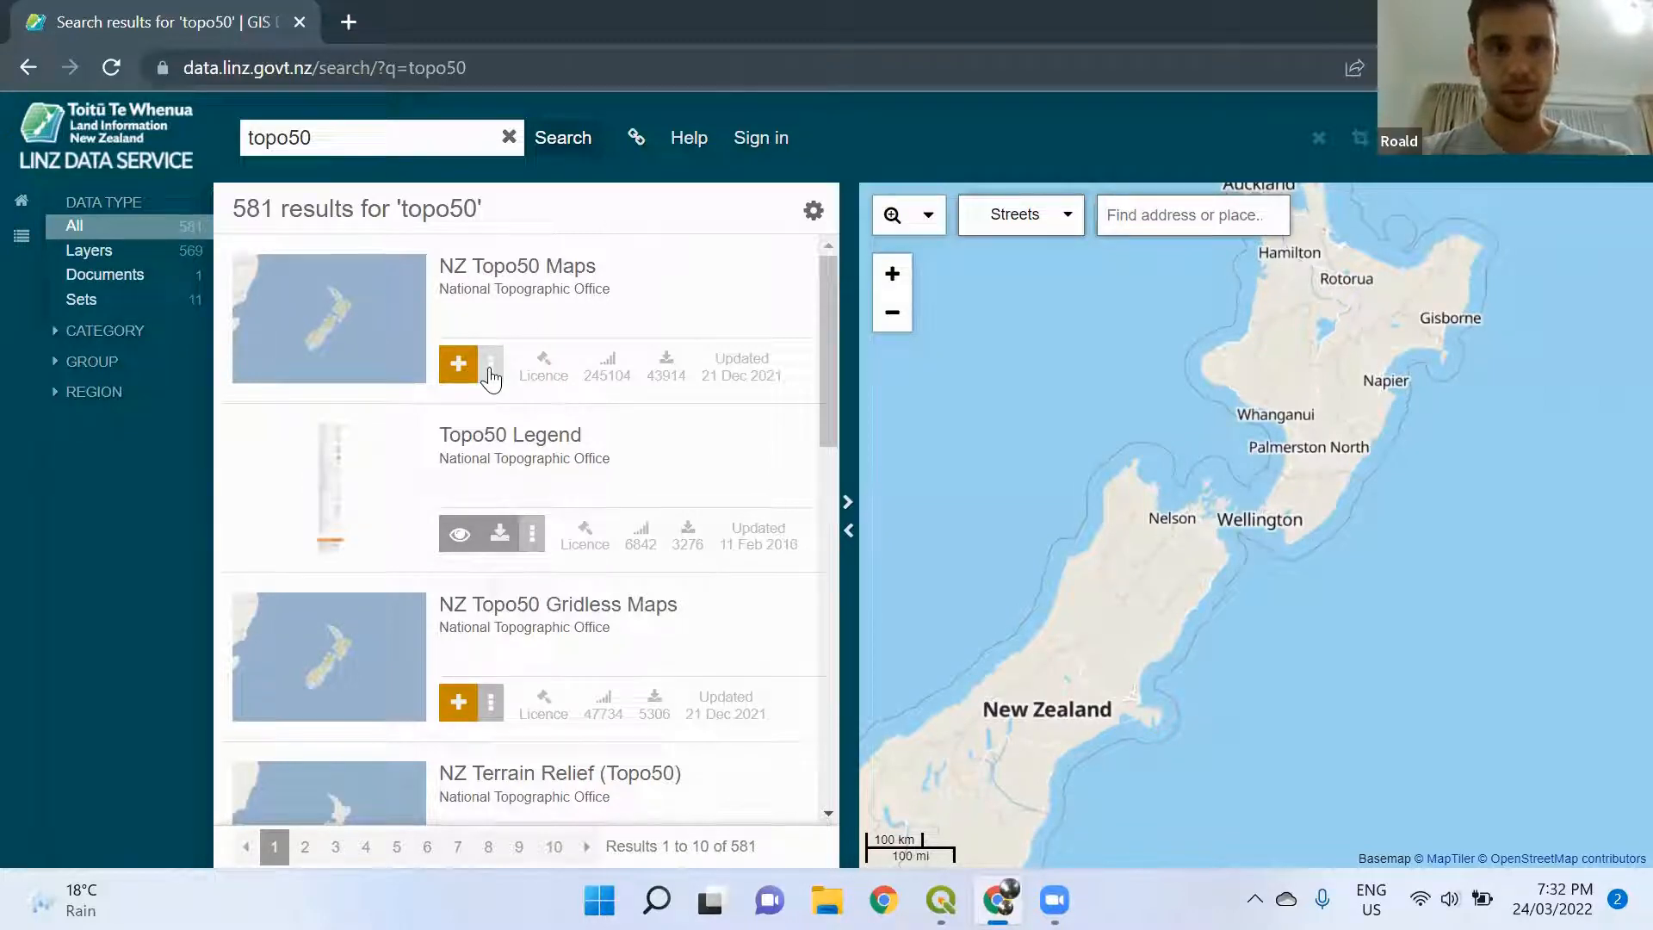
pyautogui.click(490, 365)
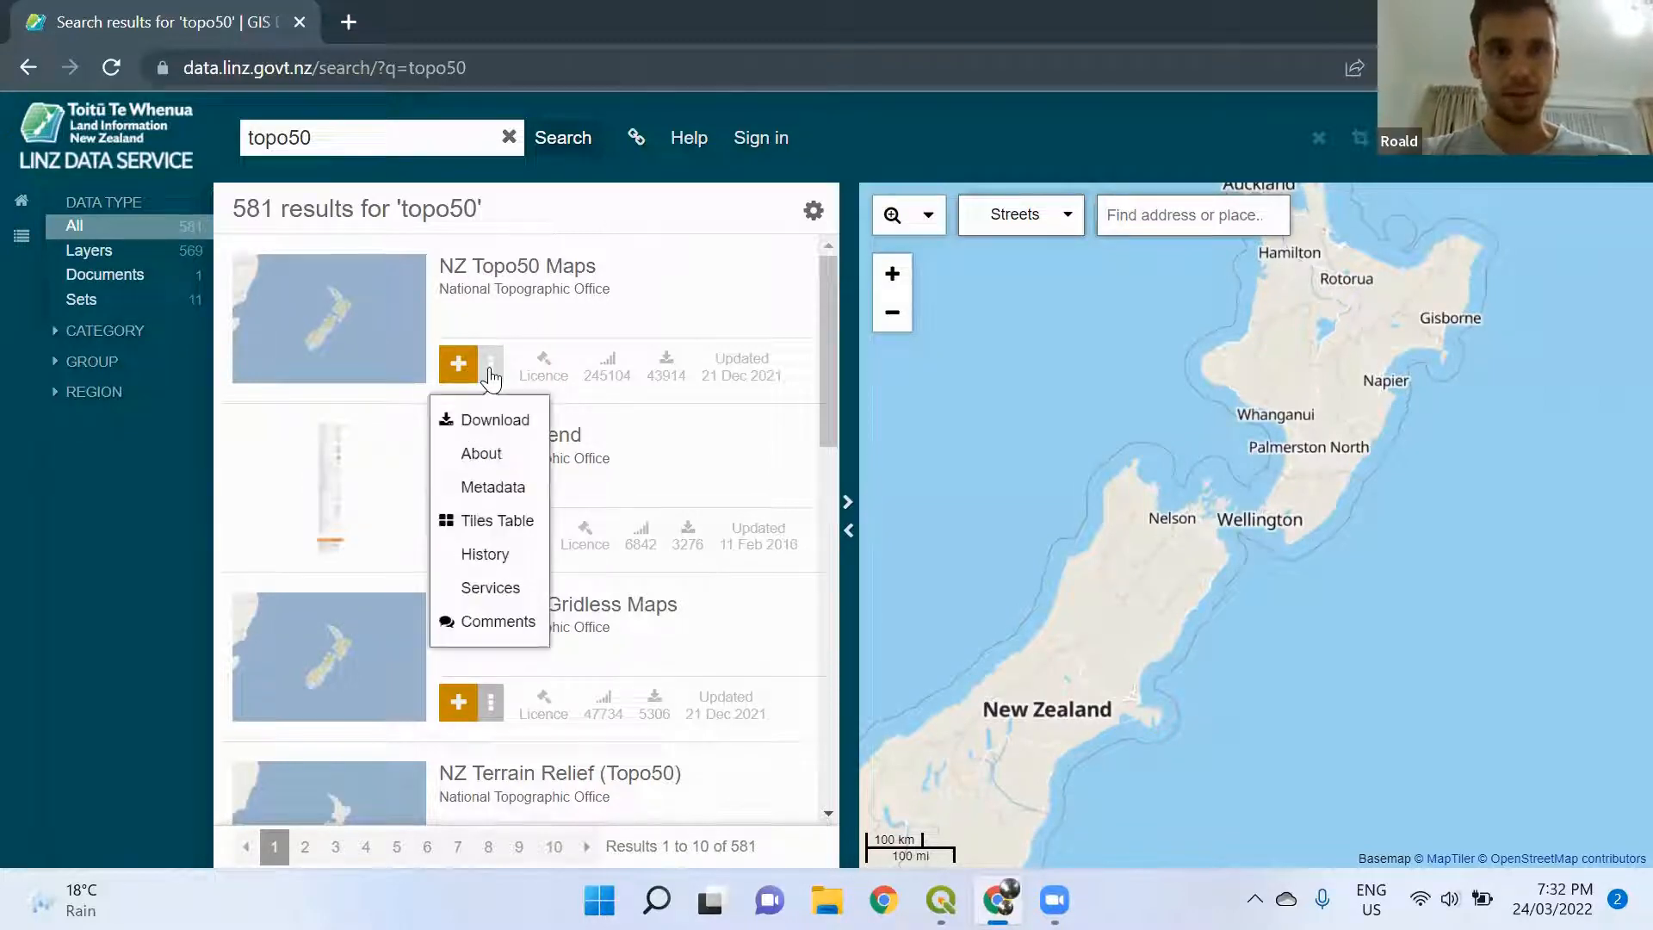
pyautogui.click(483, 594)
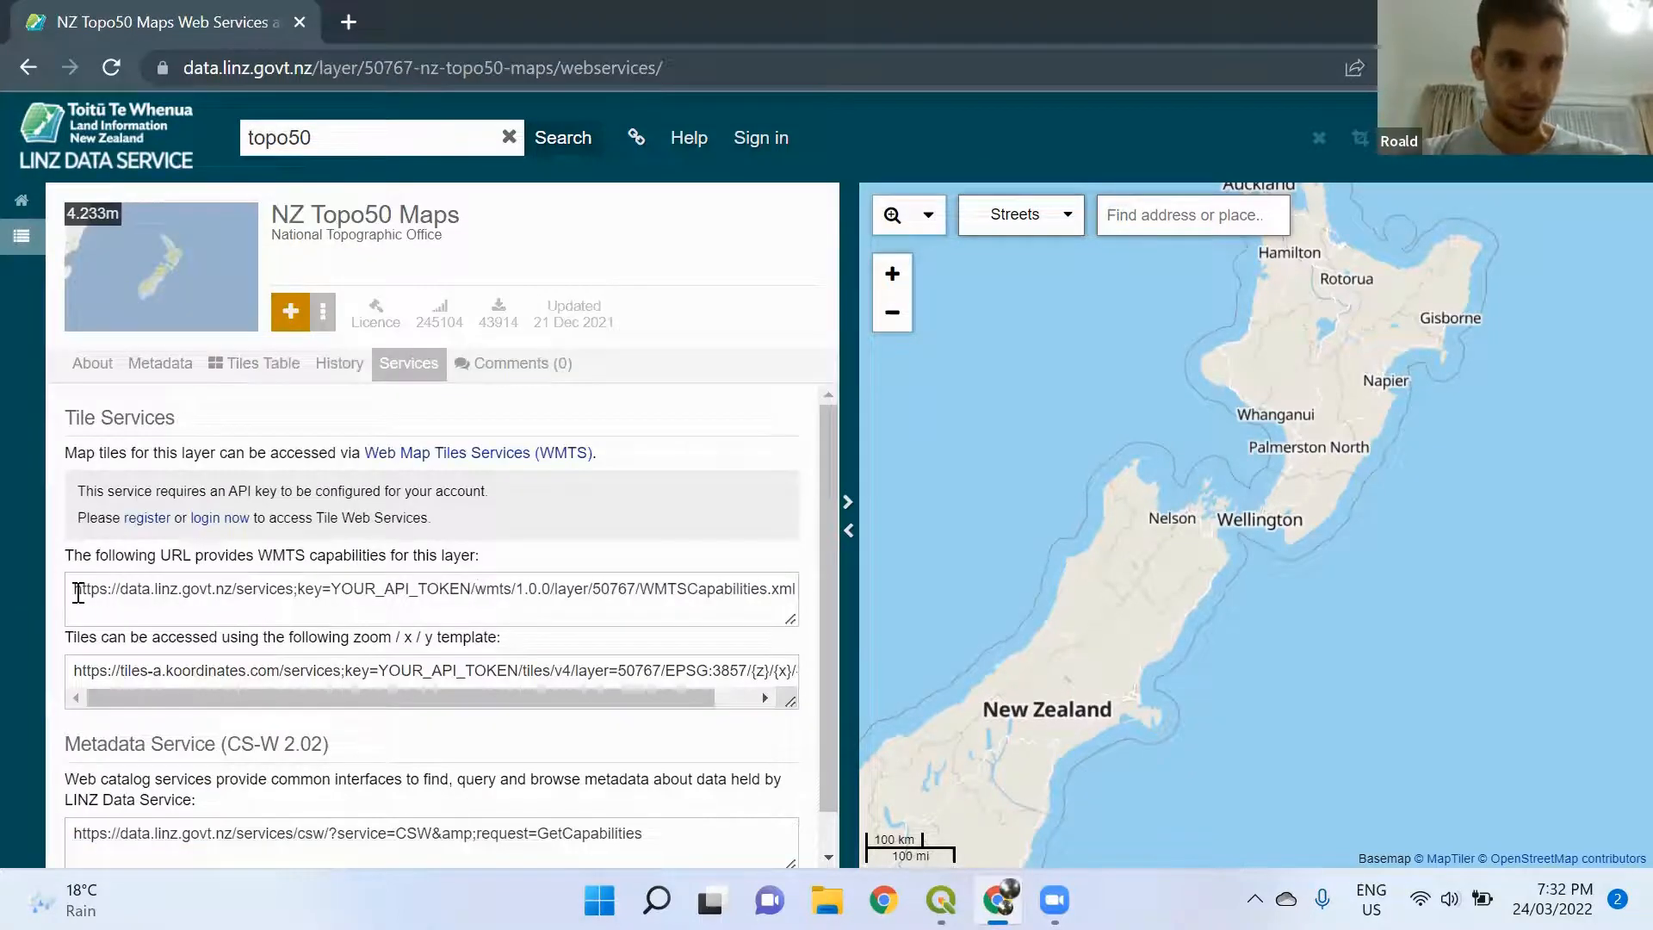
# Highlight the WMTS capabilities URL of the NZ Topo50 Maps layer to examine its API token placeholder
pyautogui.moveTo(75, 589); pyautogui.dragTo(748, 585)
pyautogui.hotkey('ctrl', 'a')
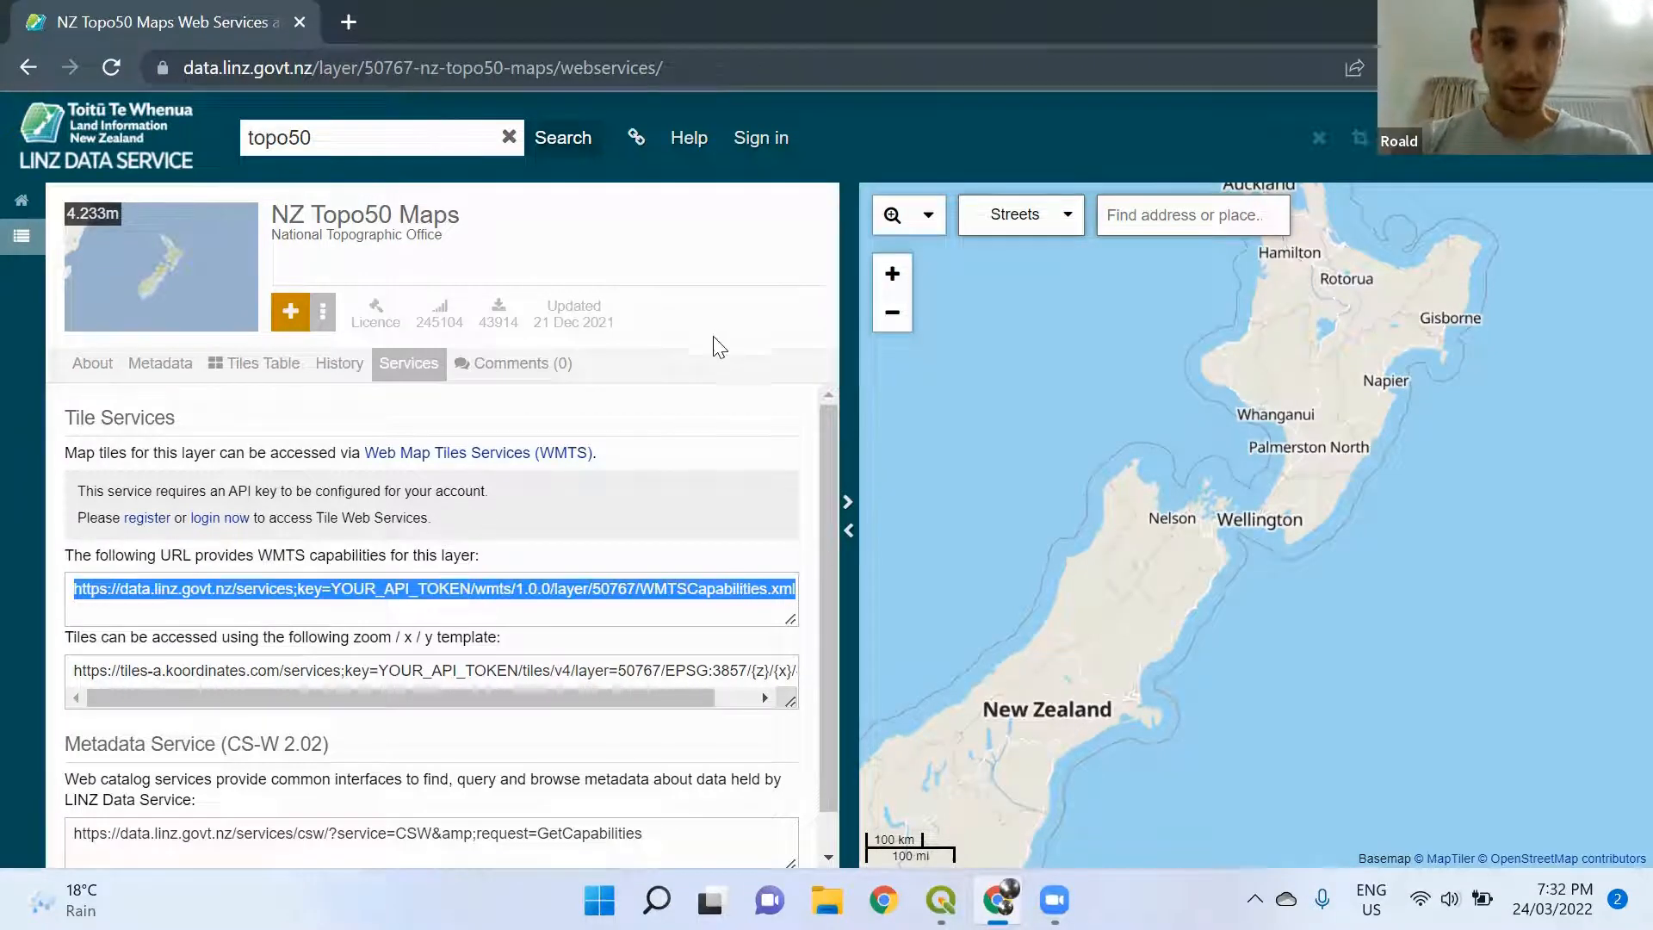
pyautogui.click(341, 595)
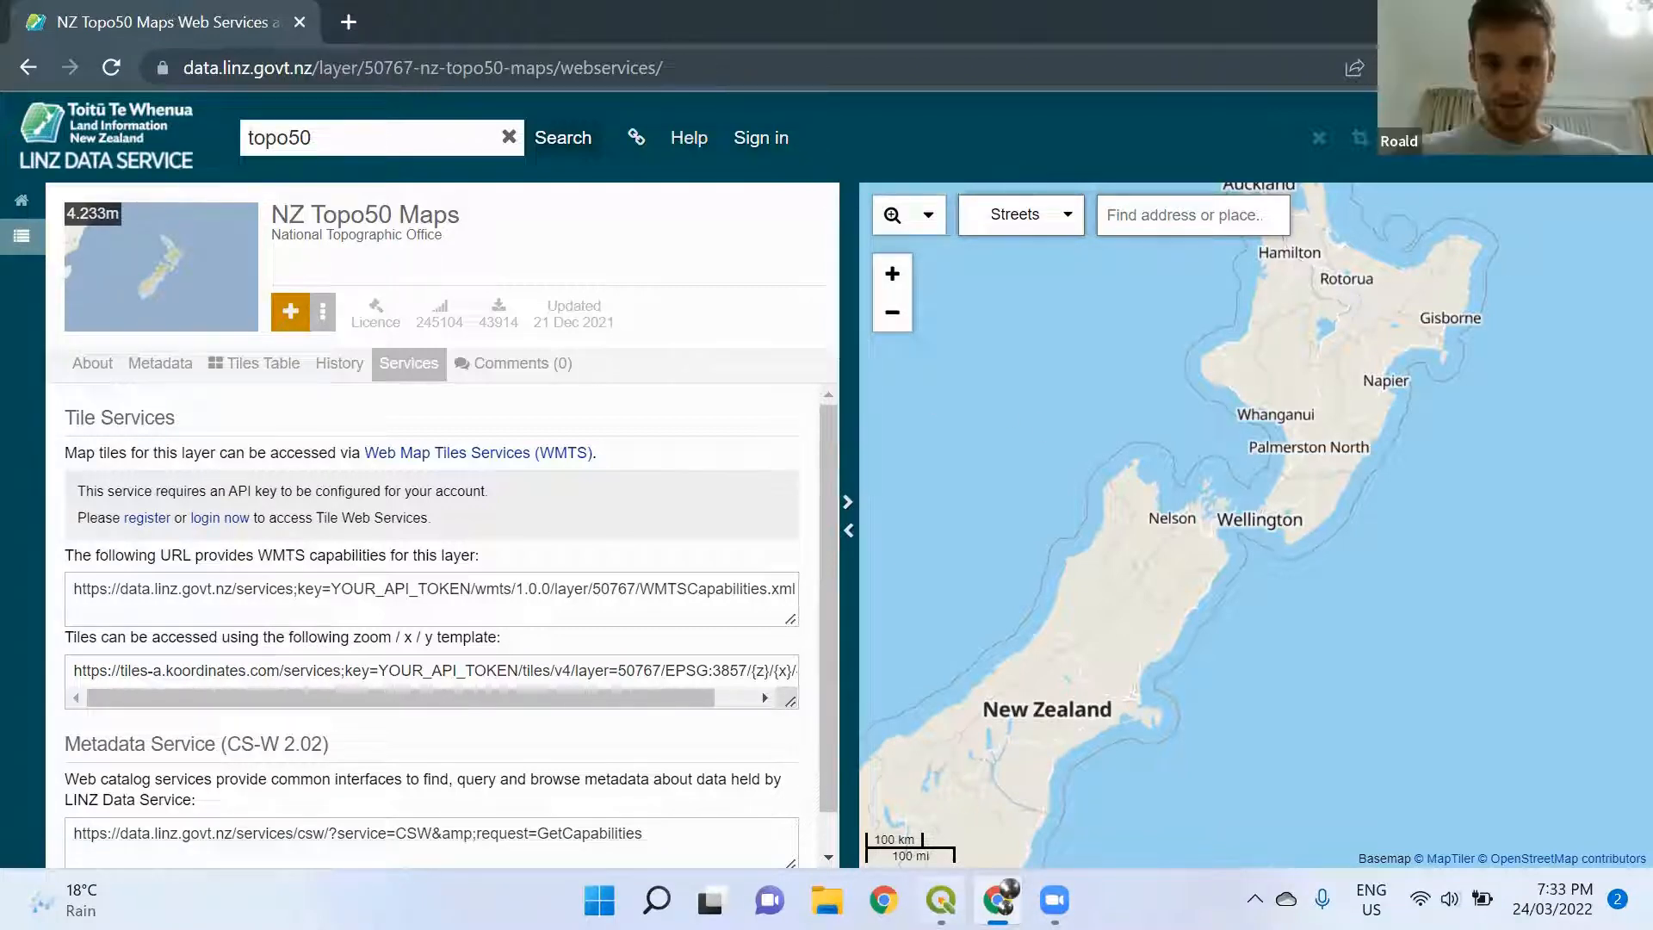
# Switch to QGIS and review the saved WMS/WMTS connections available as layer sources
pyautogui.click(941, 900)
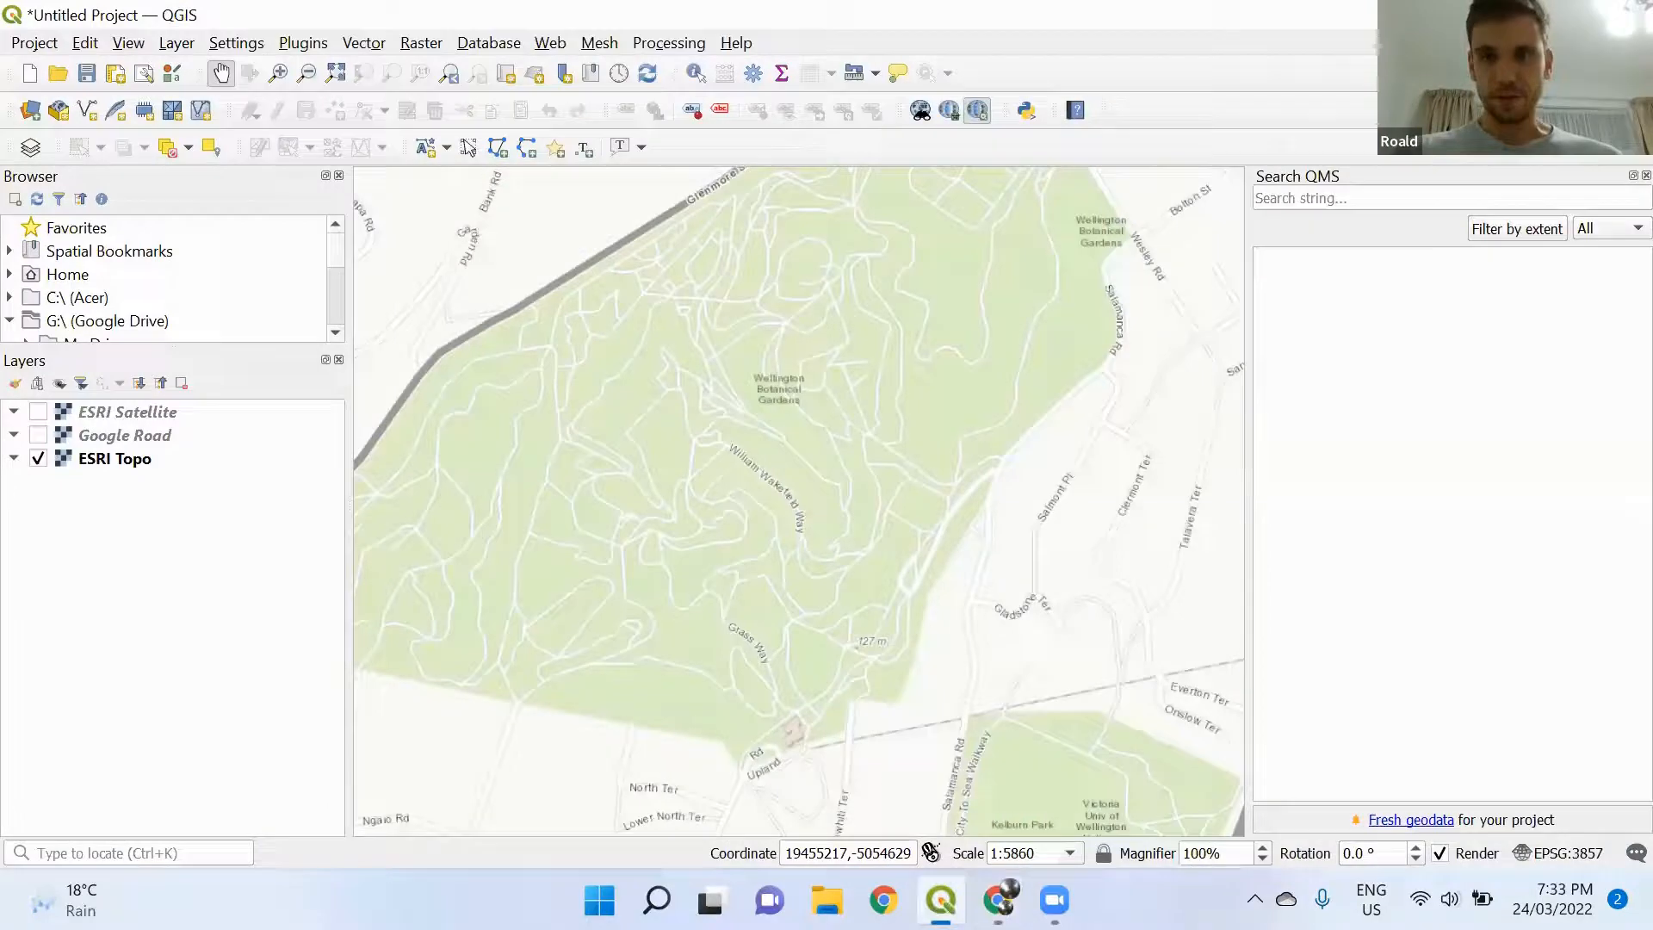
pyautogui.click(175, 45)
pyautogui.moveTo(308, 125)
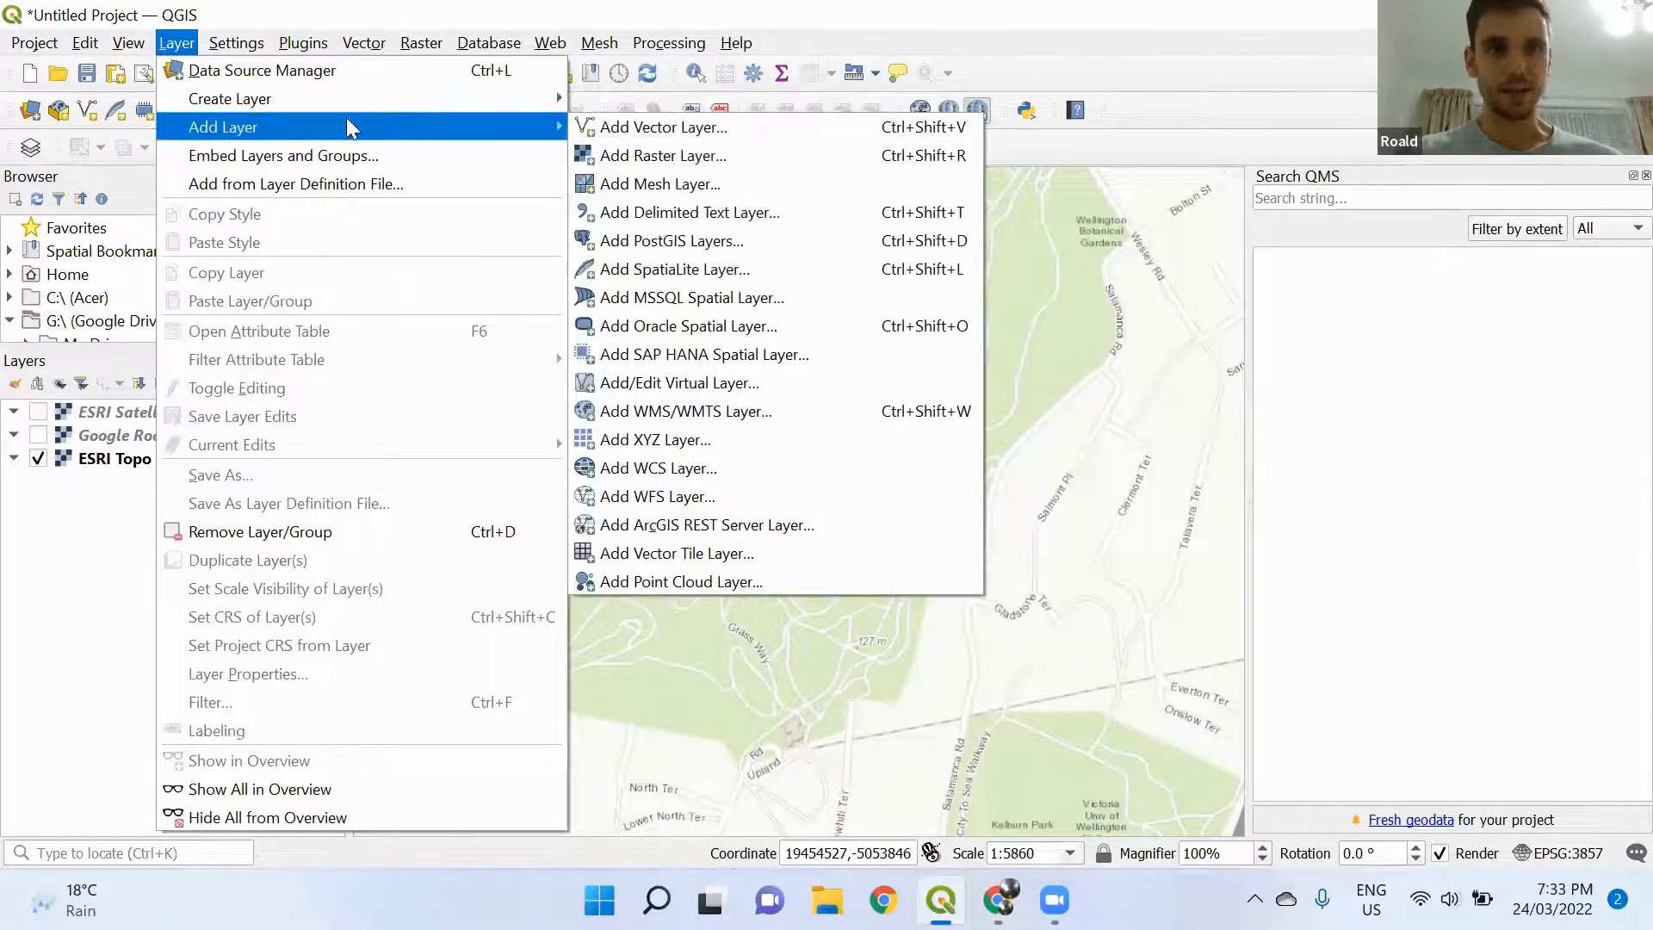
pyautogui.click(719, 411)
pyautogui.click(909, 269)
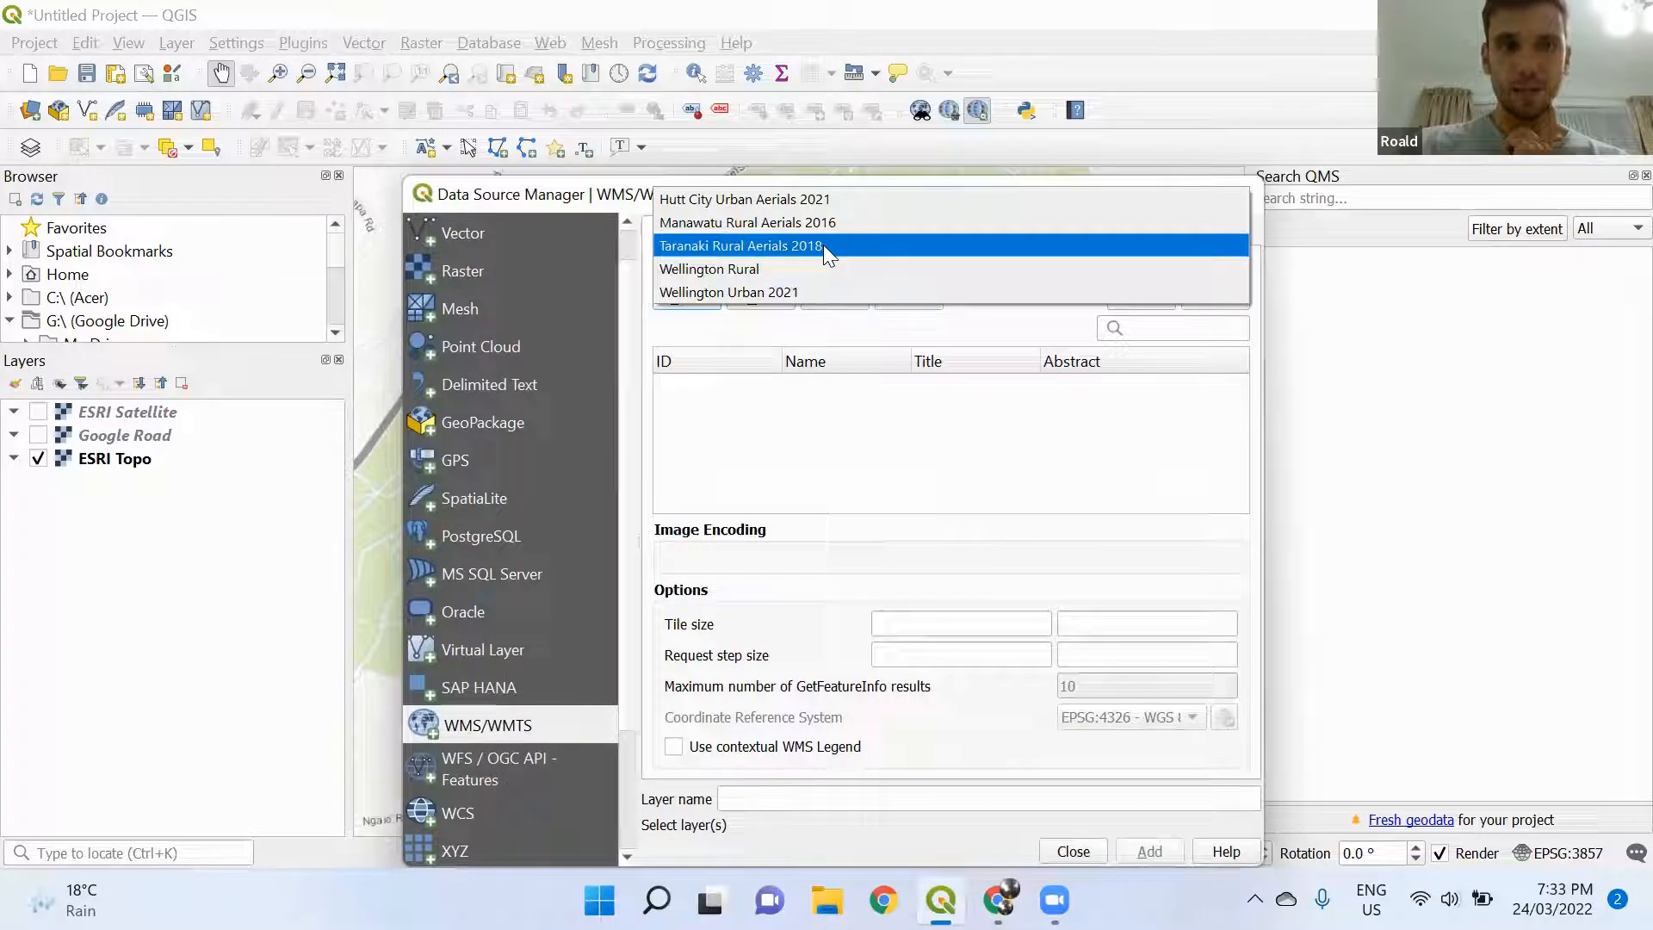
pyautogui.press('Escape')
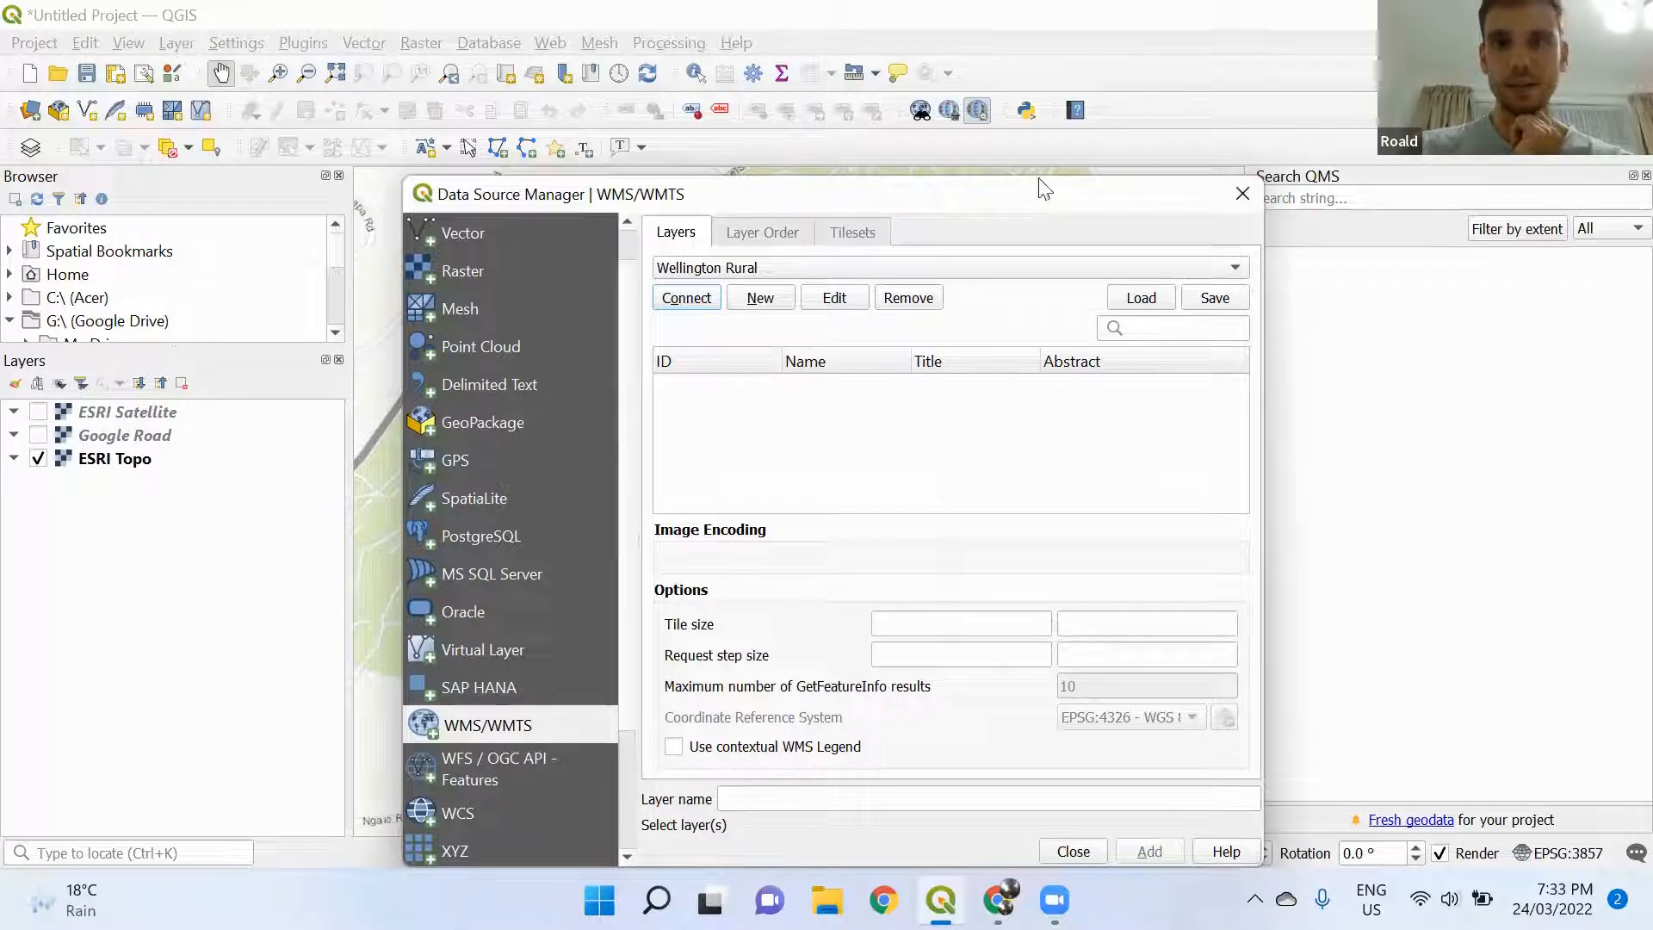
pyautogui.click(1242, 193)
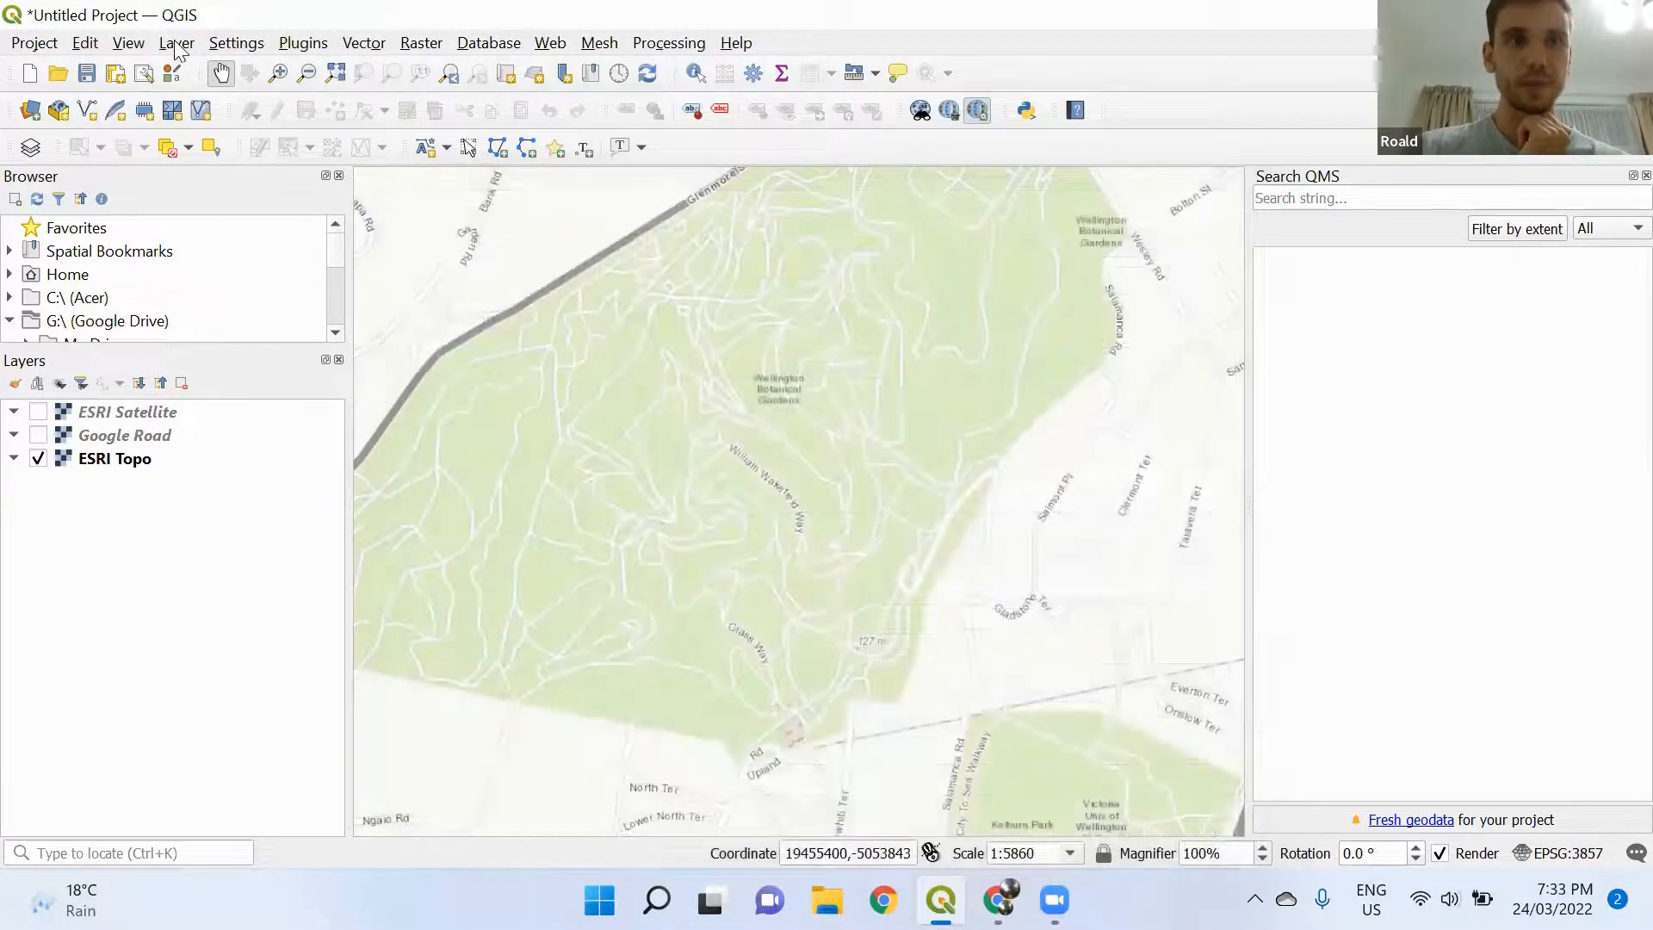
# Add the Wellington City 0.075m Urban Aerial Photos (2021) tileset from the Wellington Urban 2021 WMTS connection
pyautogui.click(176, 42)
pyautogui.moveTo(269, 127)
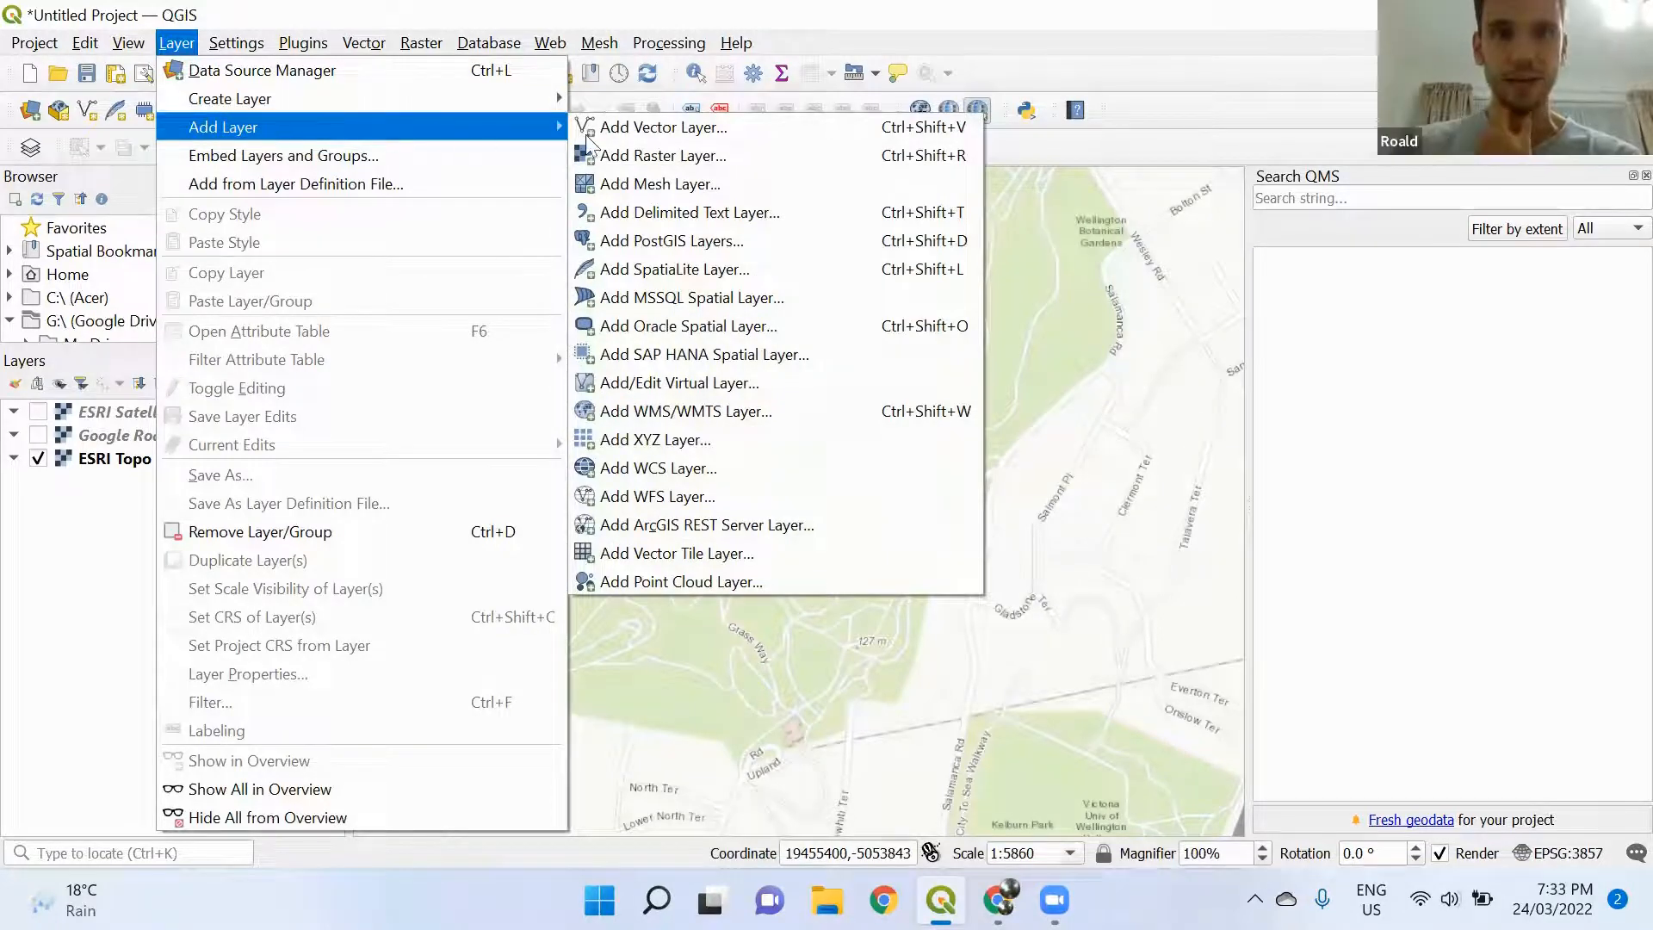
pyautogui.click(692, 411)
pyautogui.click(742, 272)
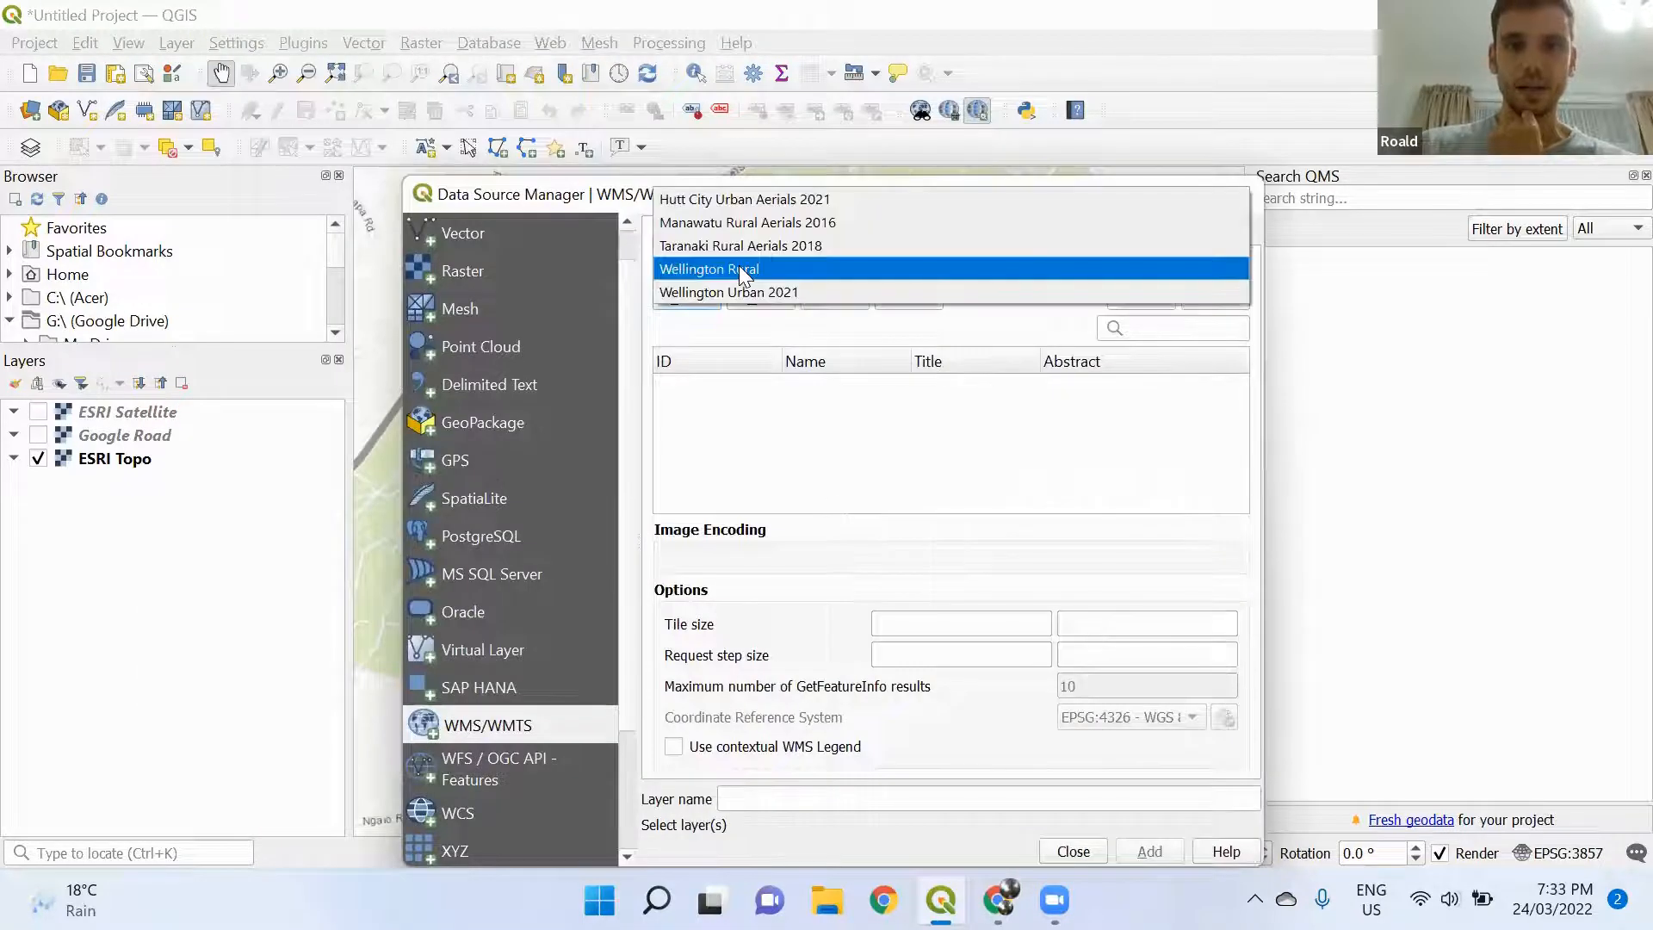
pyautogui.click(814, 288)
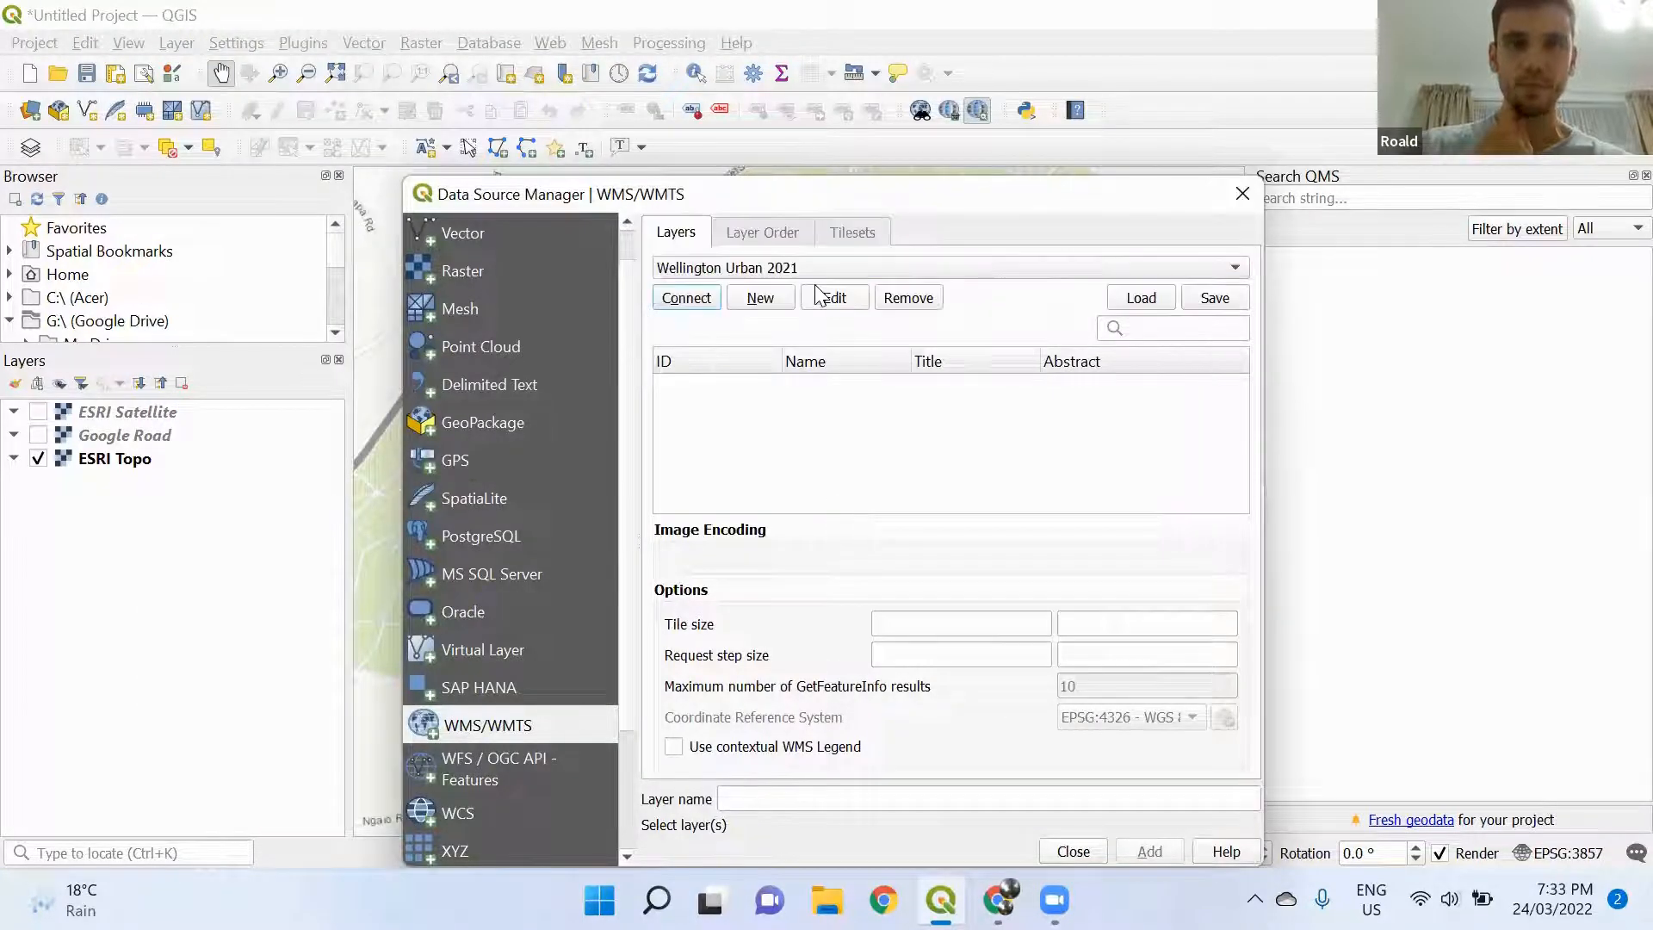
pyautogui.click(696, 306)
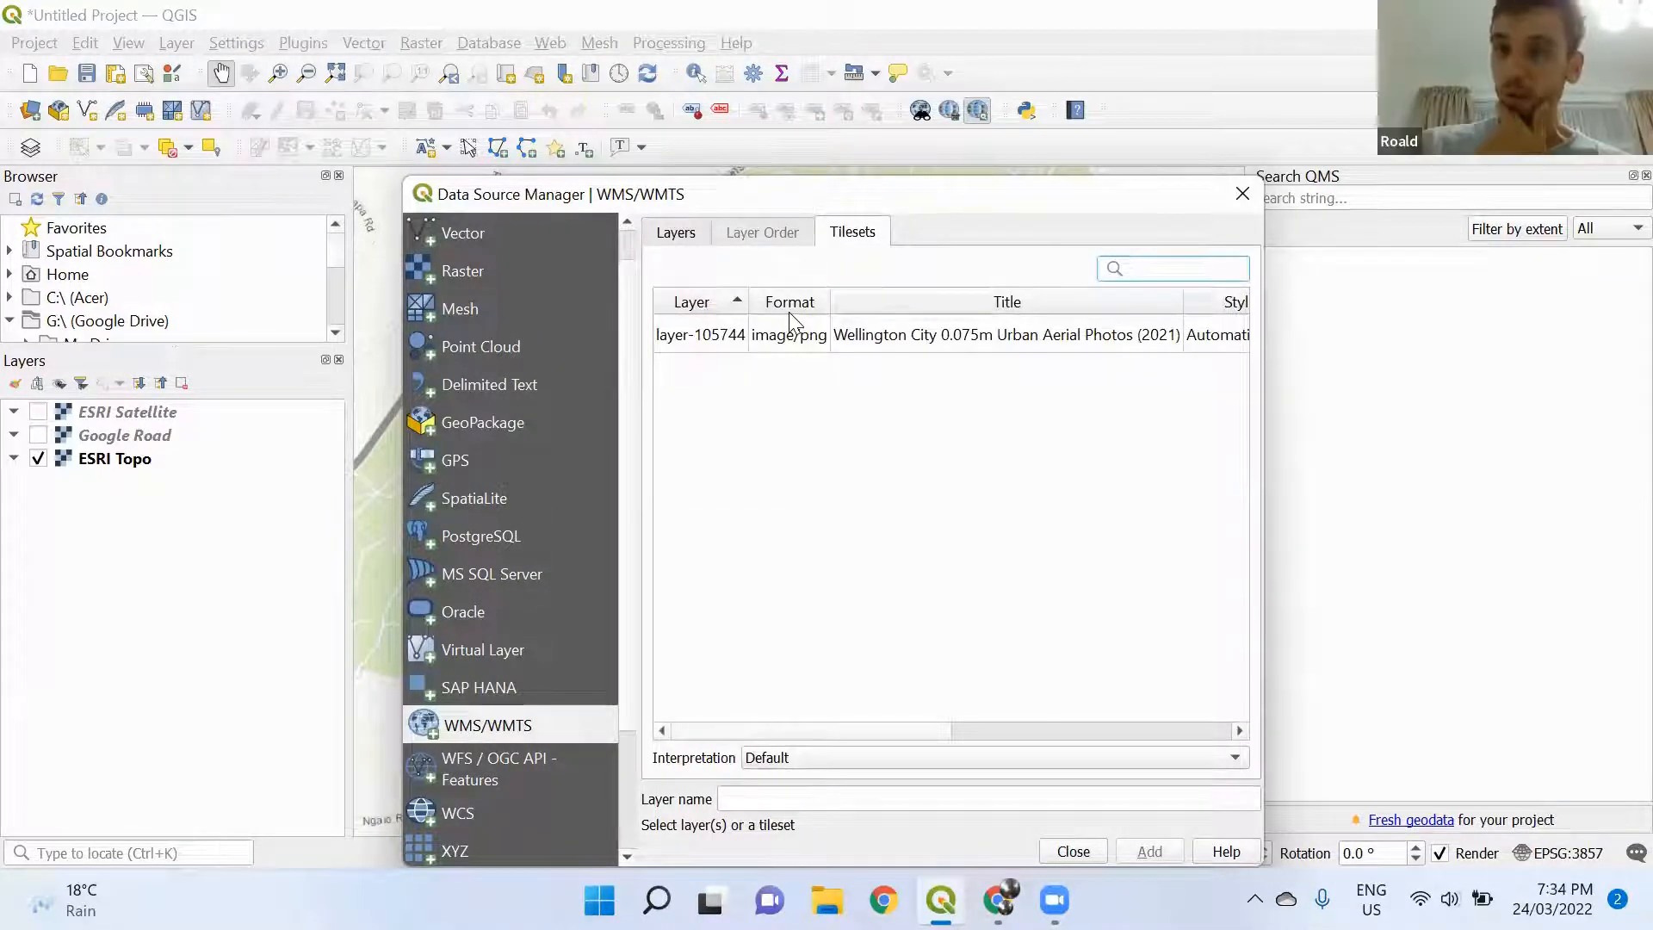
pyautogui.click(941, 339)
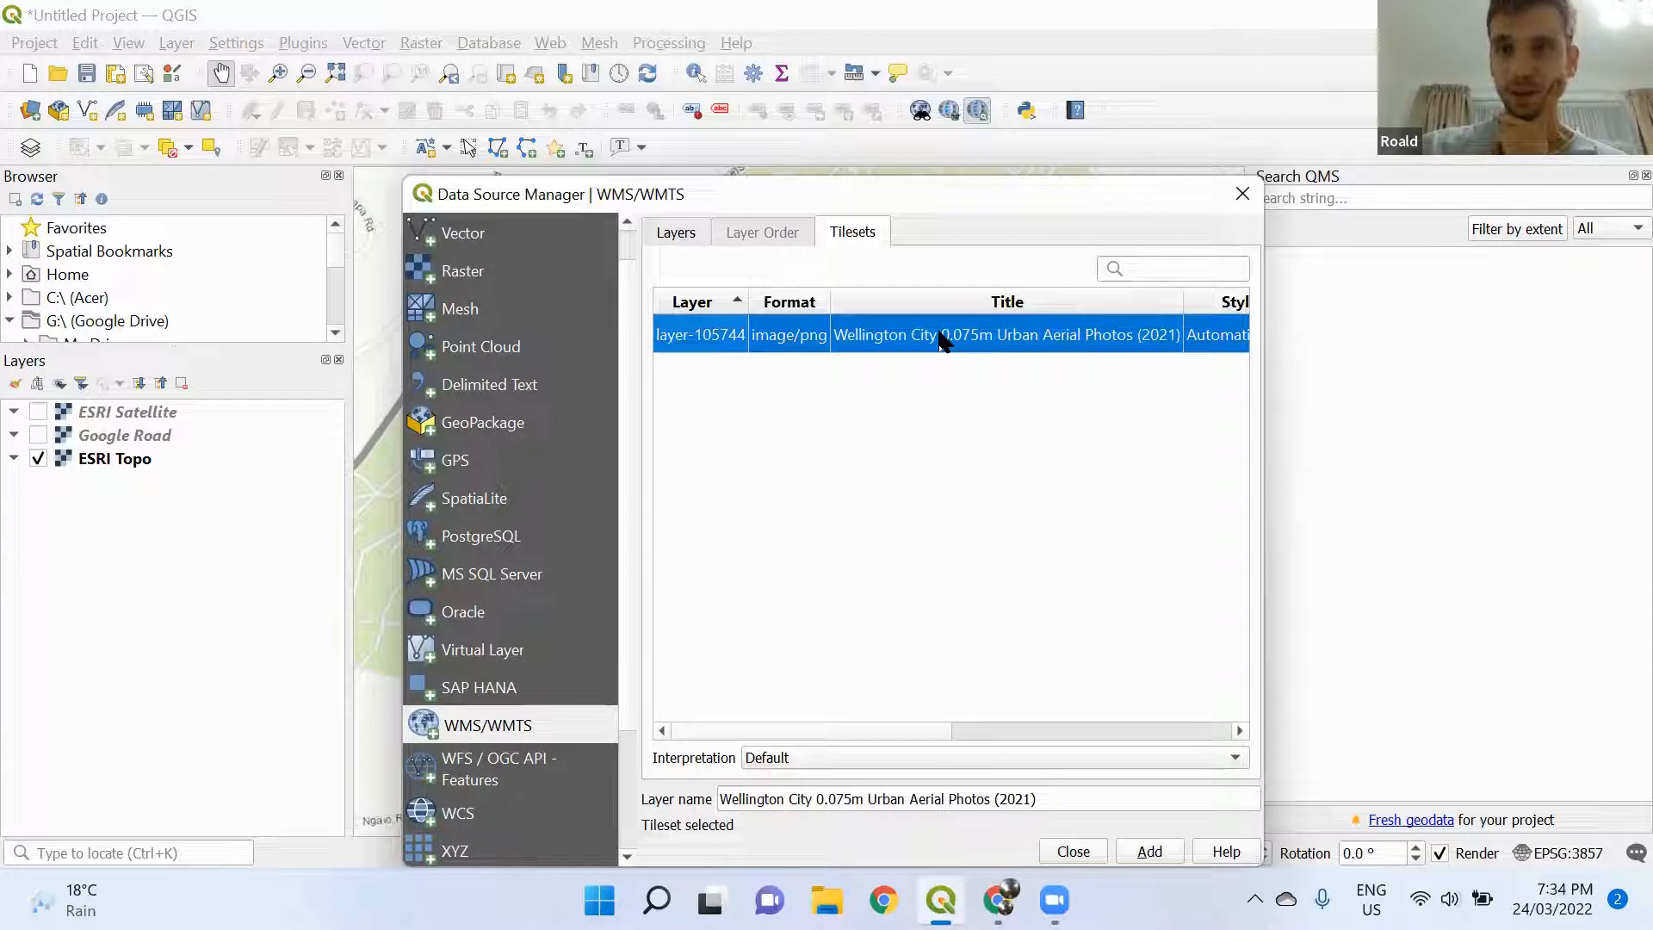
pyautogui.click(1150, 852)
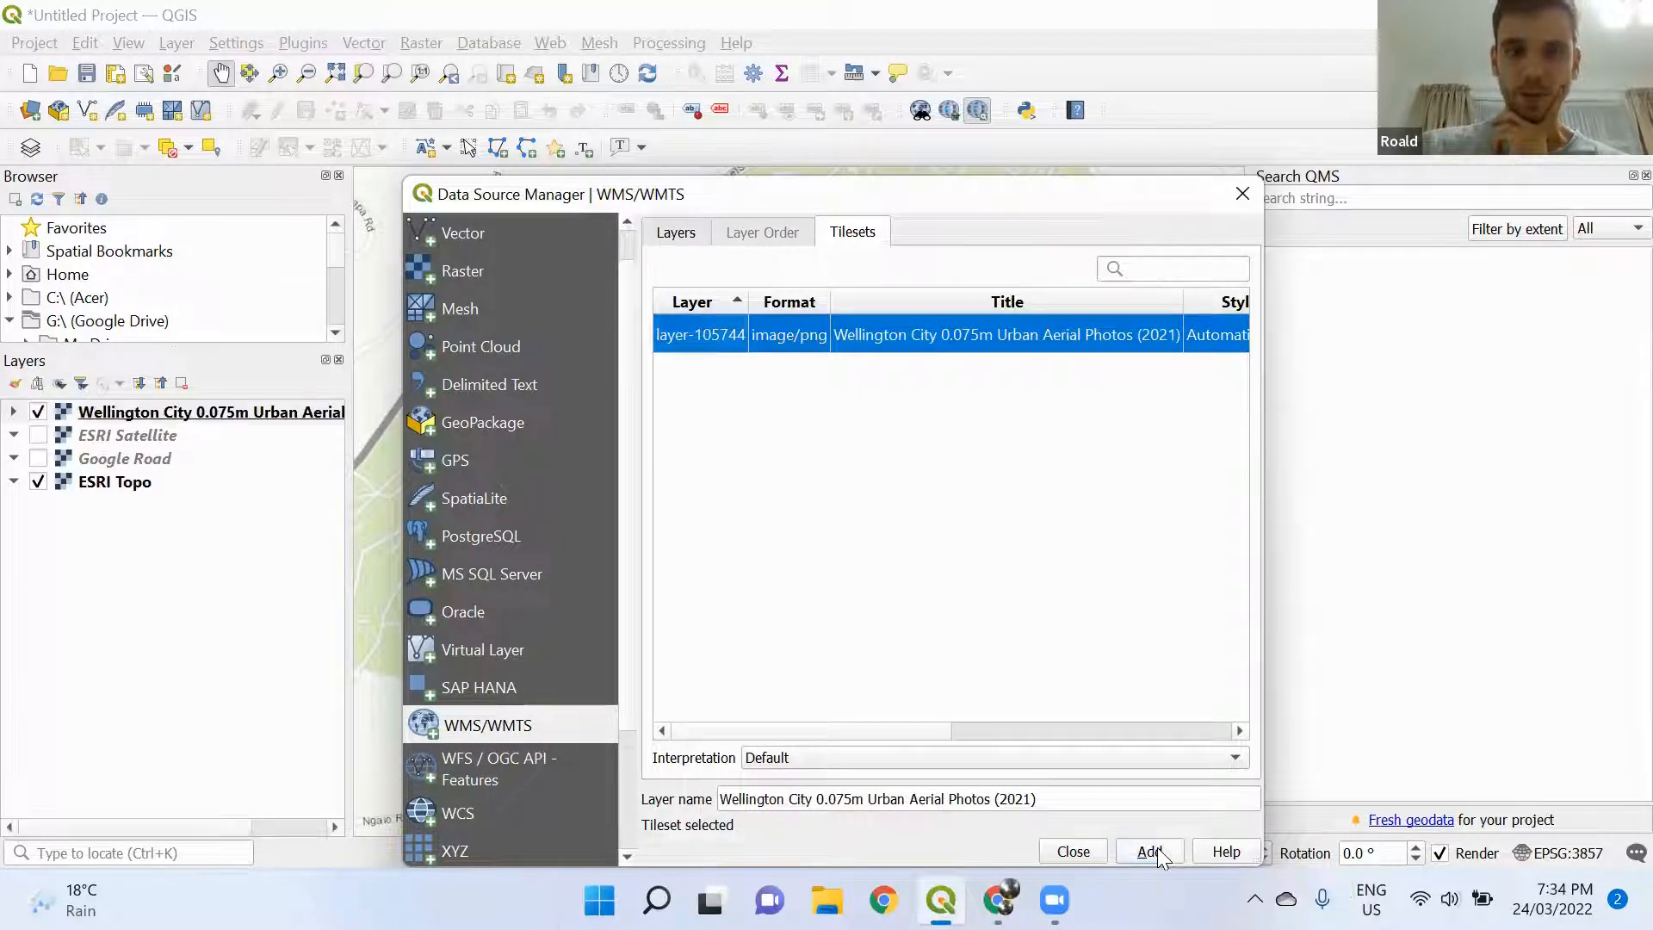
pyautogui.click(1247, 201)
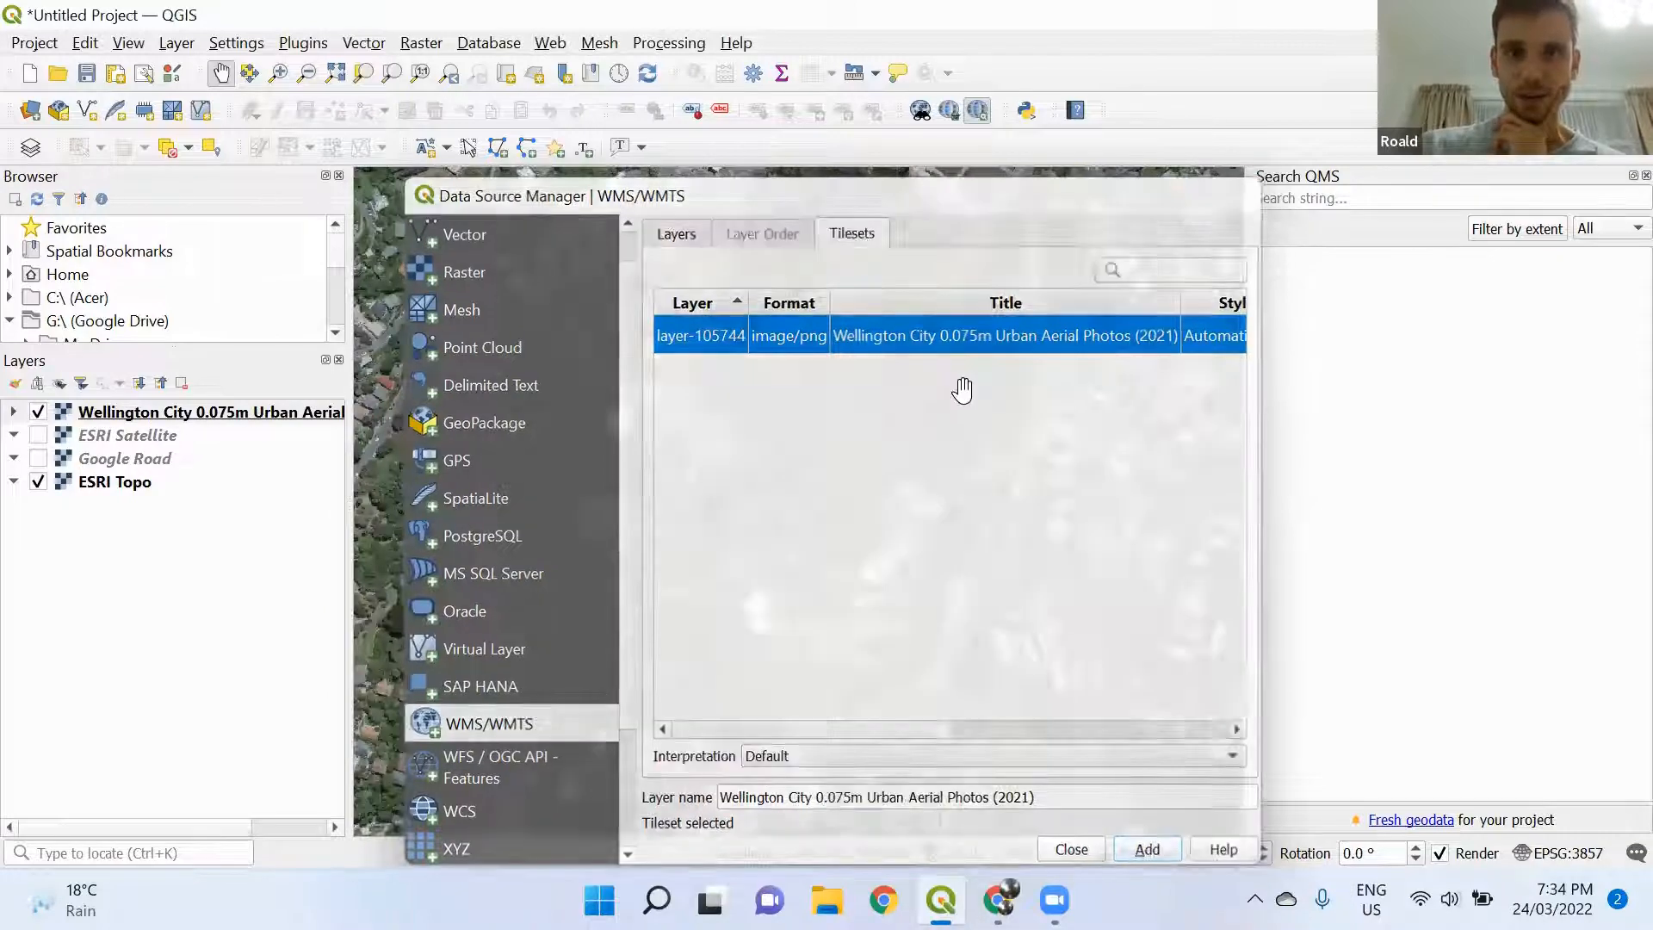
# Examine the full coverage of the Wellington aerial photo layer over the ESRI Topo basemap
pyautogui.scroll(-4, 962, 390)
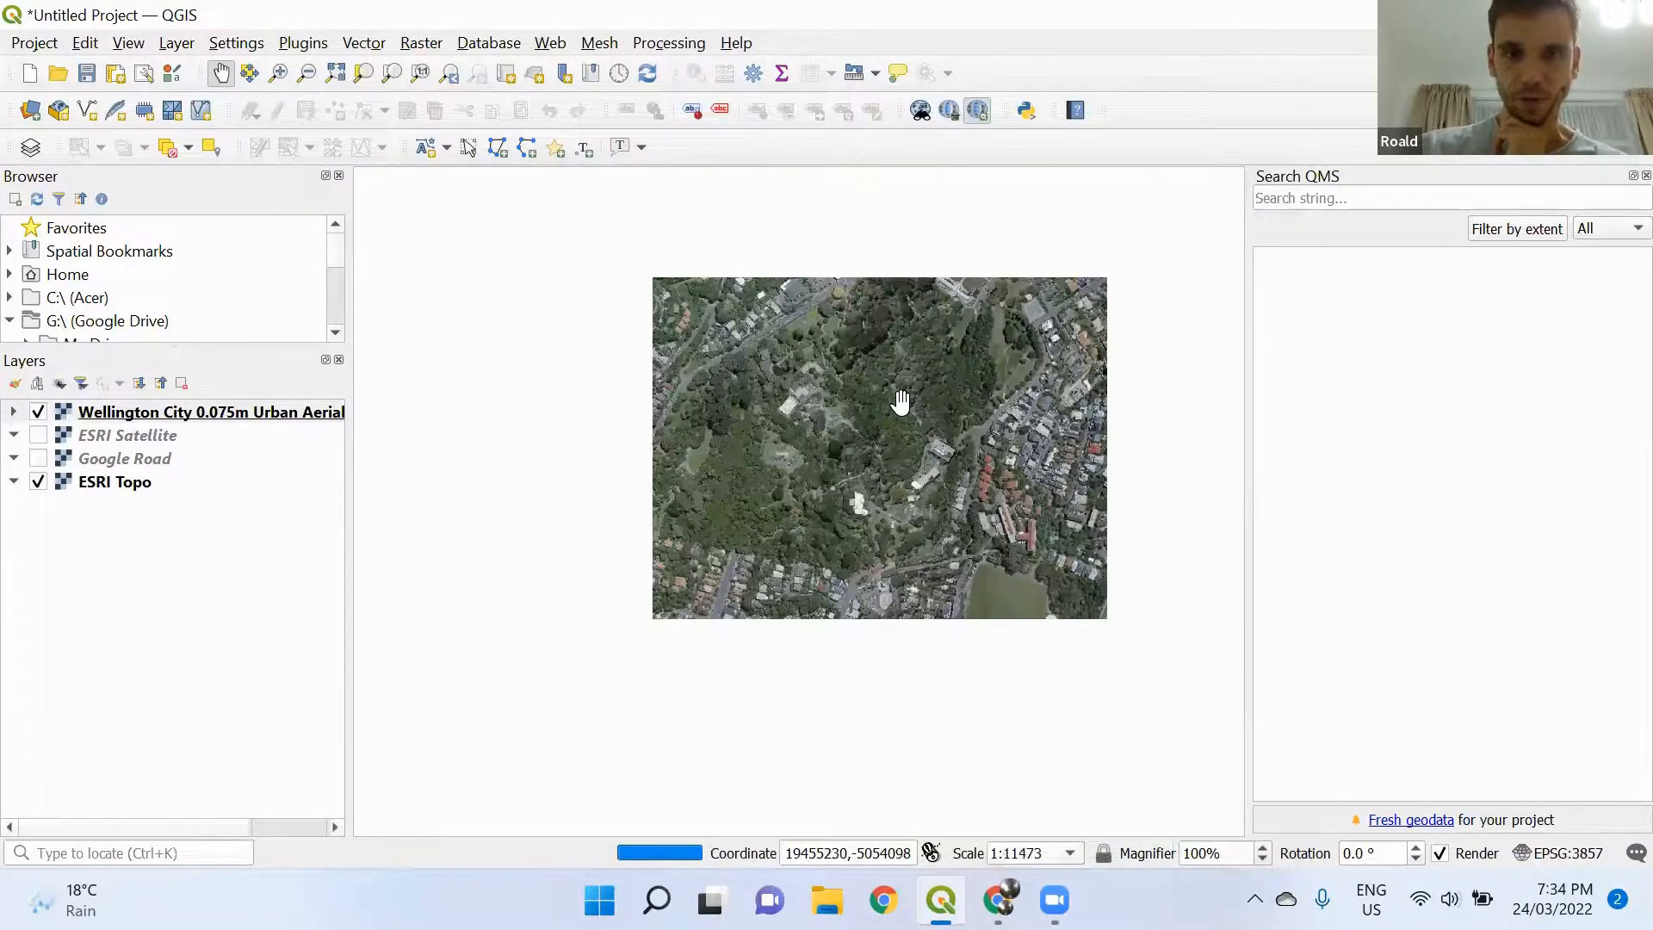
pyautogui.moveTo(900, 401)
pyautogui.mouseDown()
pyautogui.moveTo(790, 476)
pyautogui.moveTo(900, 401)
pyautogui.mouseUp()
pyautogui.moveTo(633, 588); pyautogui.dragTo(785, 527)
pyautogui.scroll(-1, 791, 476)
pyautogui.scroll(-2, 786, 528)
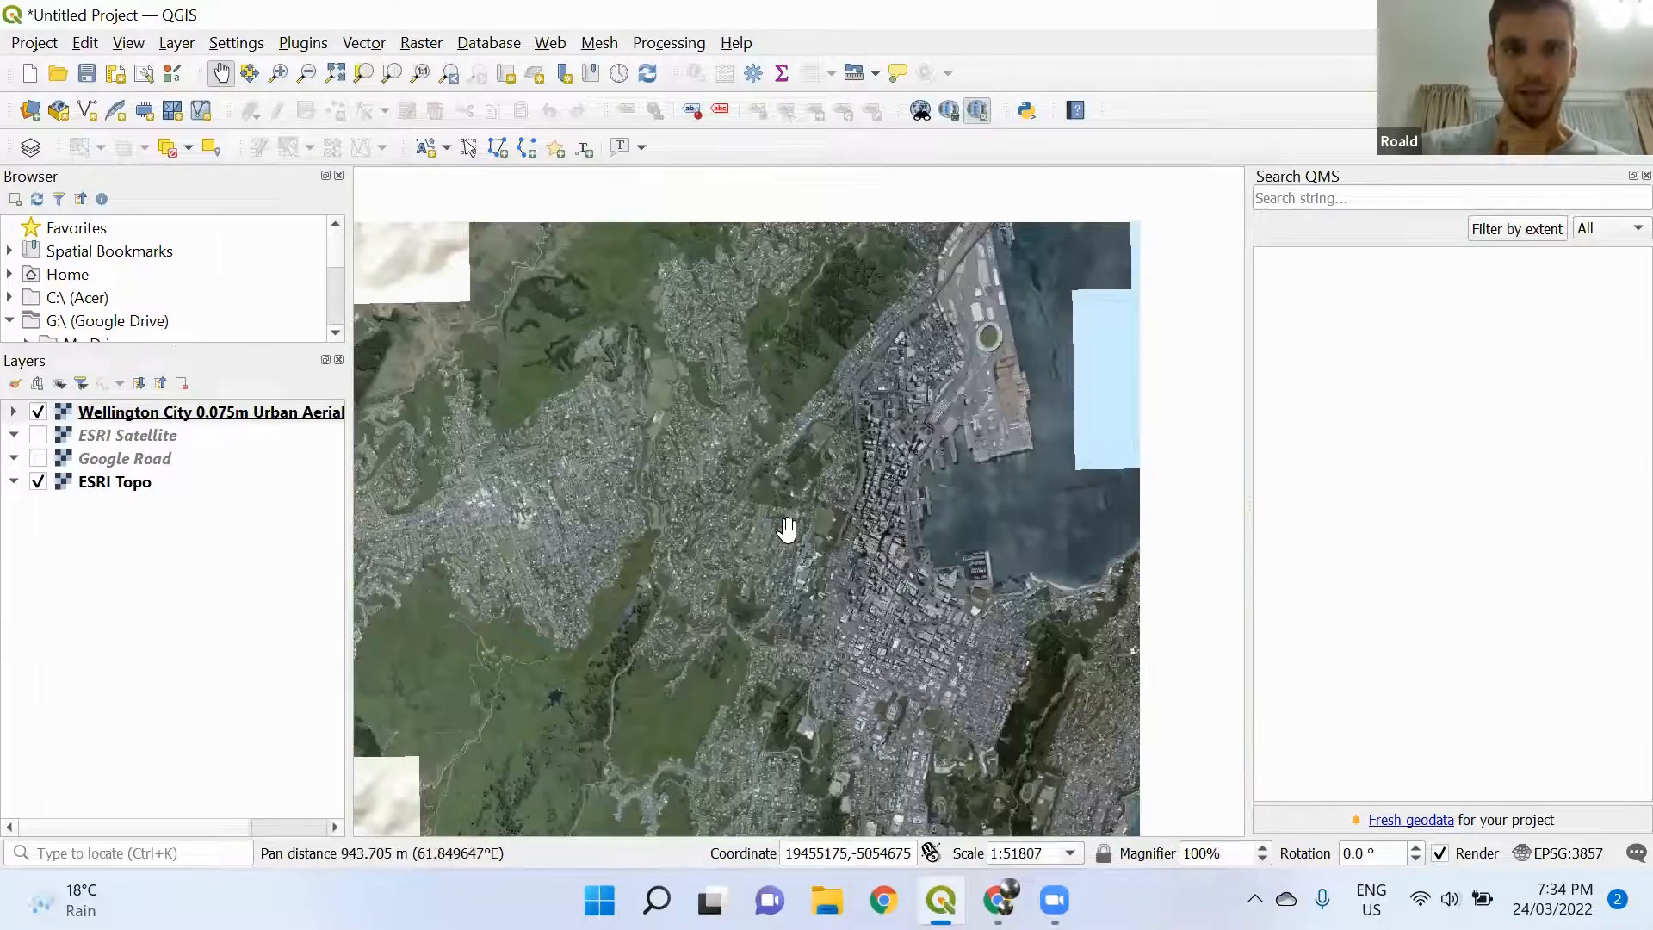
pyautogui.scroll(-1, 786, 528)
pyautogui.scroll(-3, 786, 529)
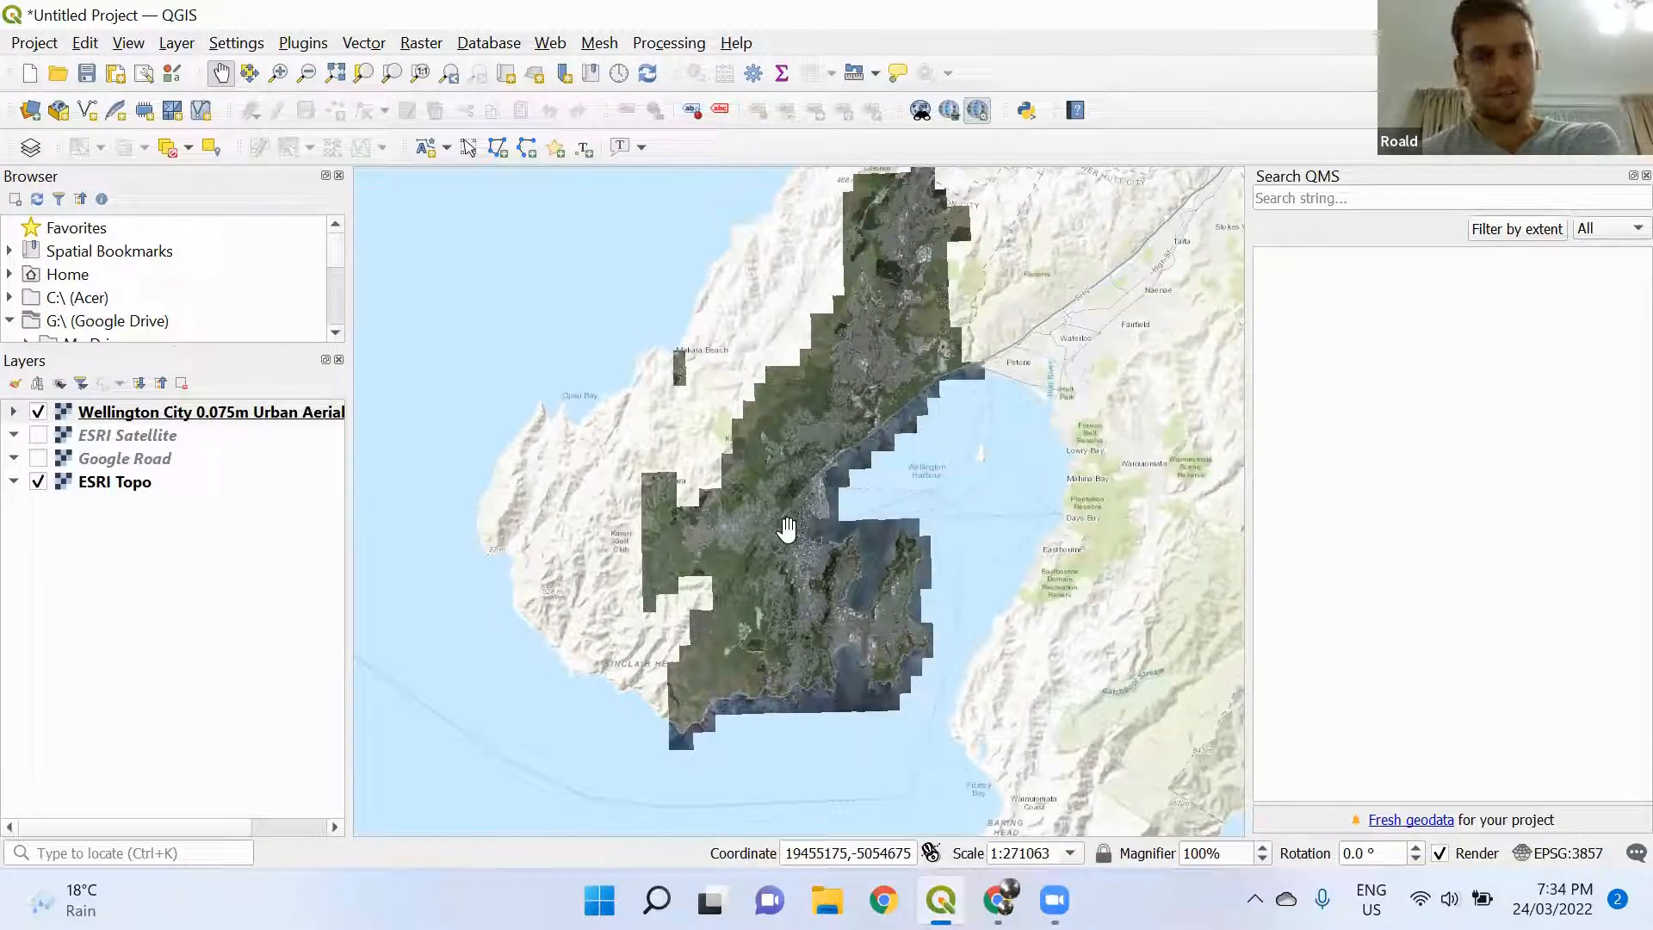
# Switch to Chrome to review the API key requirement and WMTS URL for NZ Topo50 Maps, and return to QGIS
pyautogui.click(997, 899)
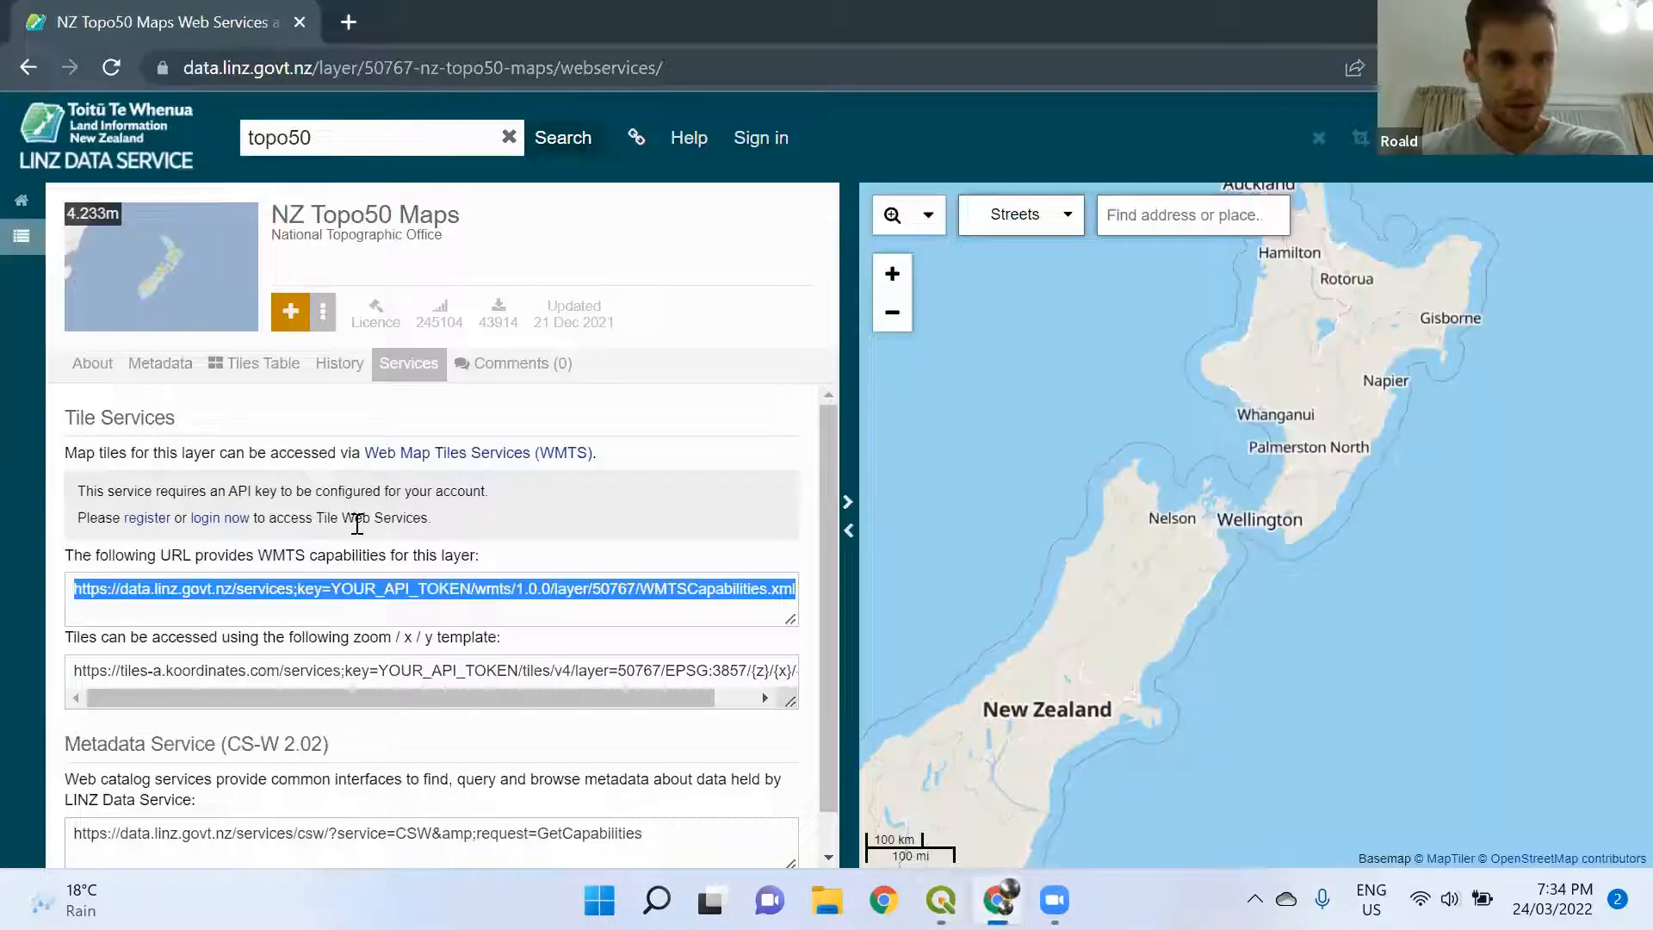
pyautogui.scroll(-1, 357, 523)
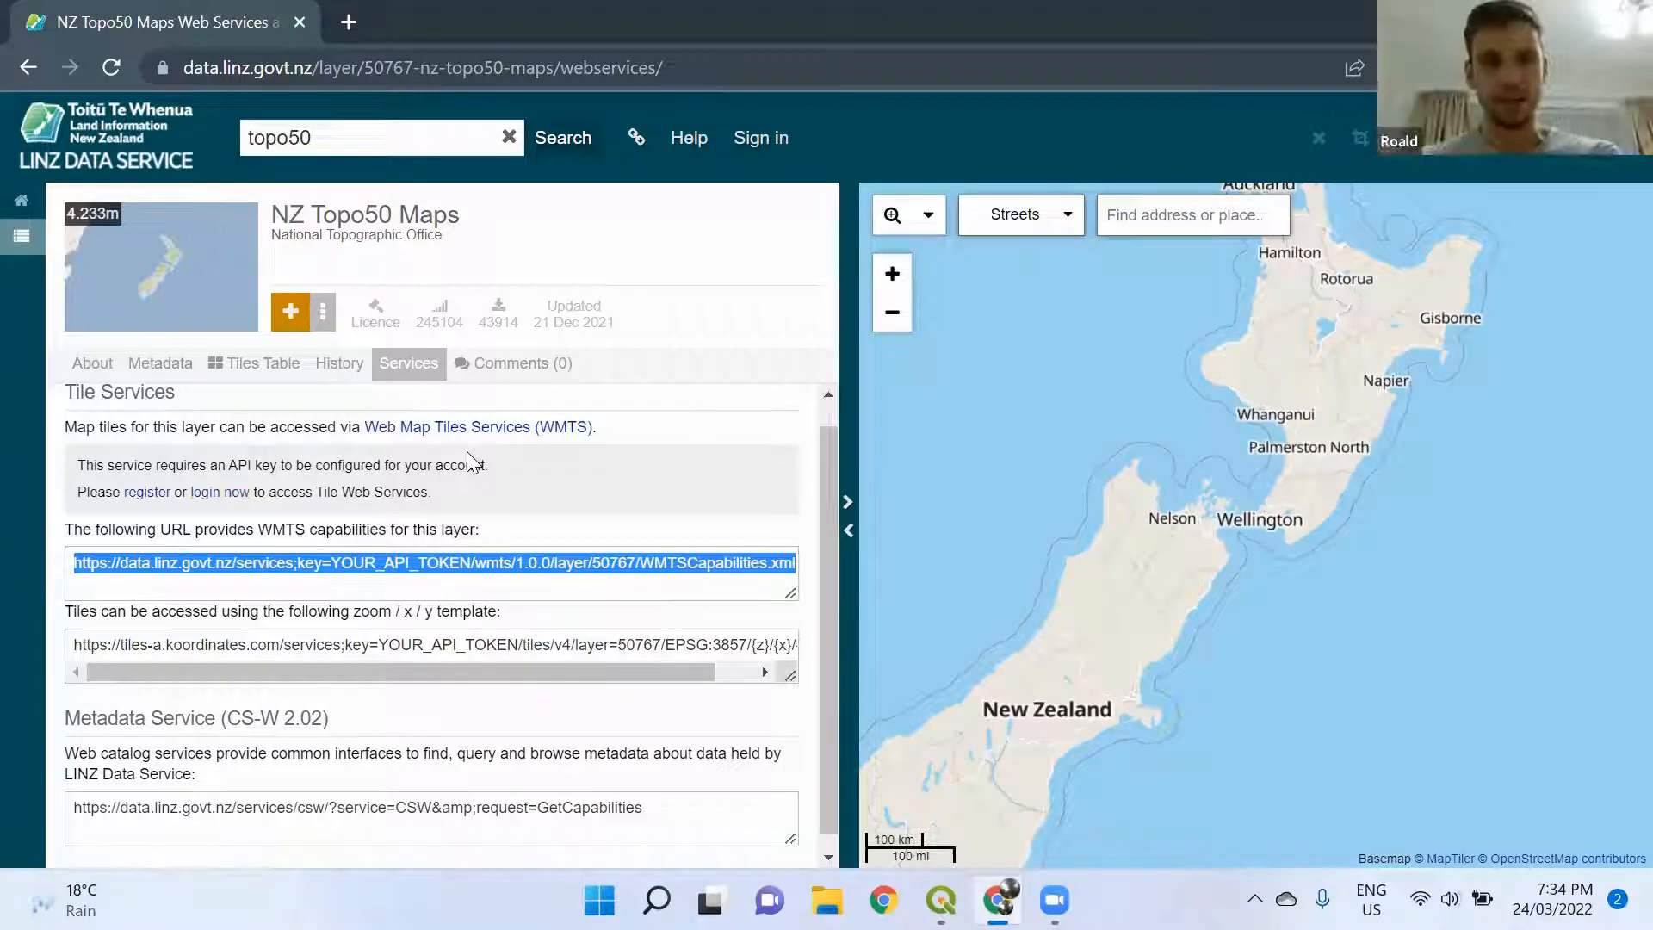
pyautogui.click(308, 563)
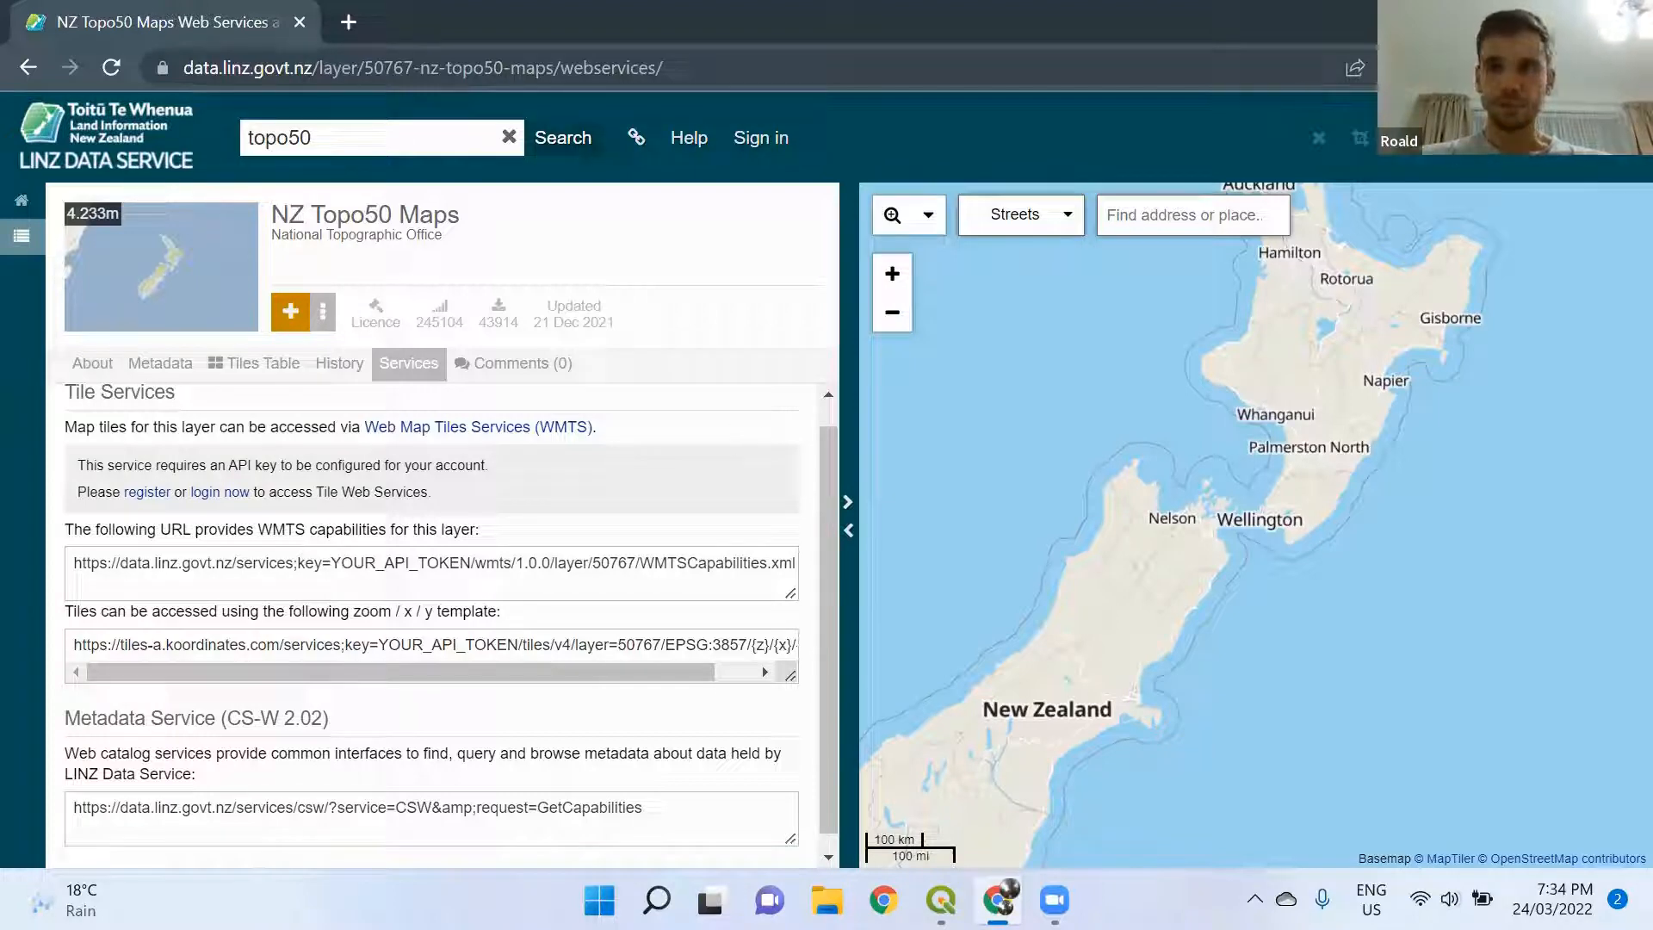
pyautogui.click(1503, 18)
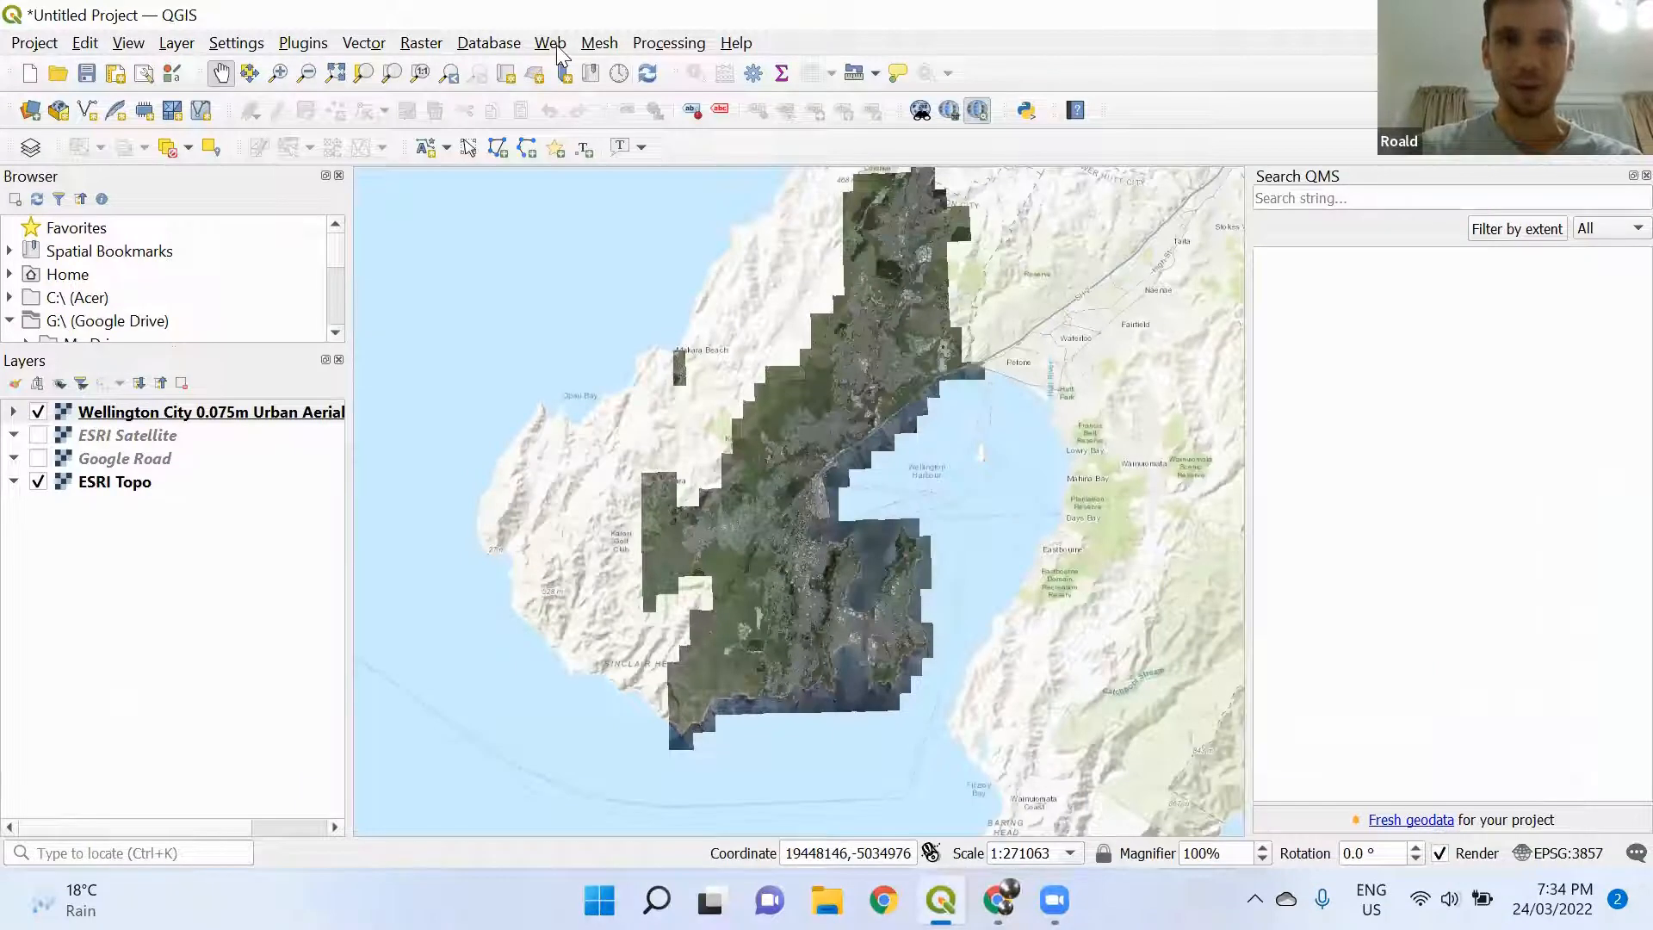
# Look through the basemap providers offered by QuickMapServices, including the NASA and OSM maps
pyautogui.click(551, 43)
pyautogui.moveTo(646, 129)
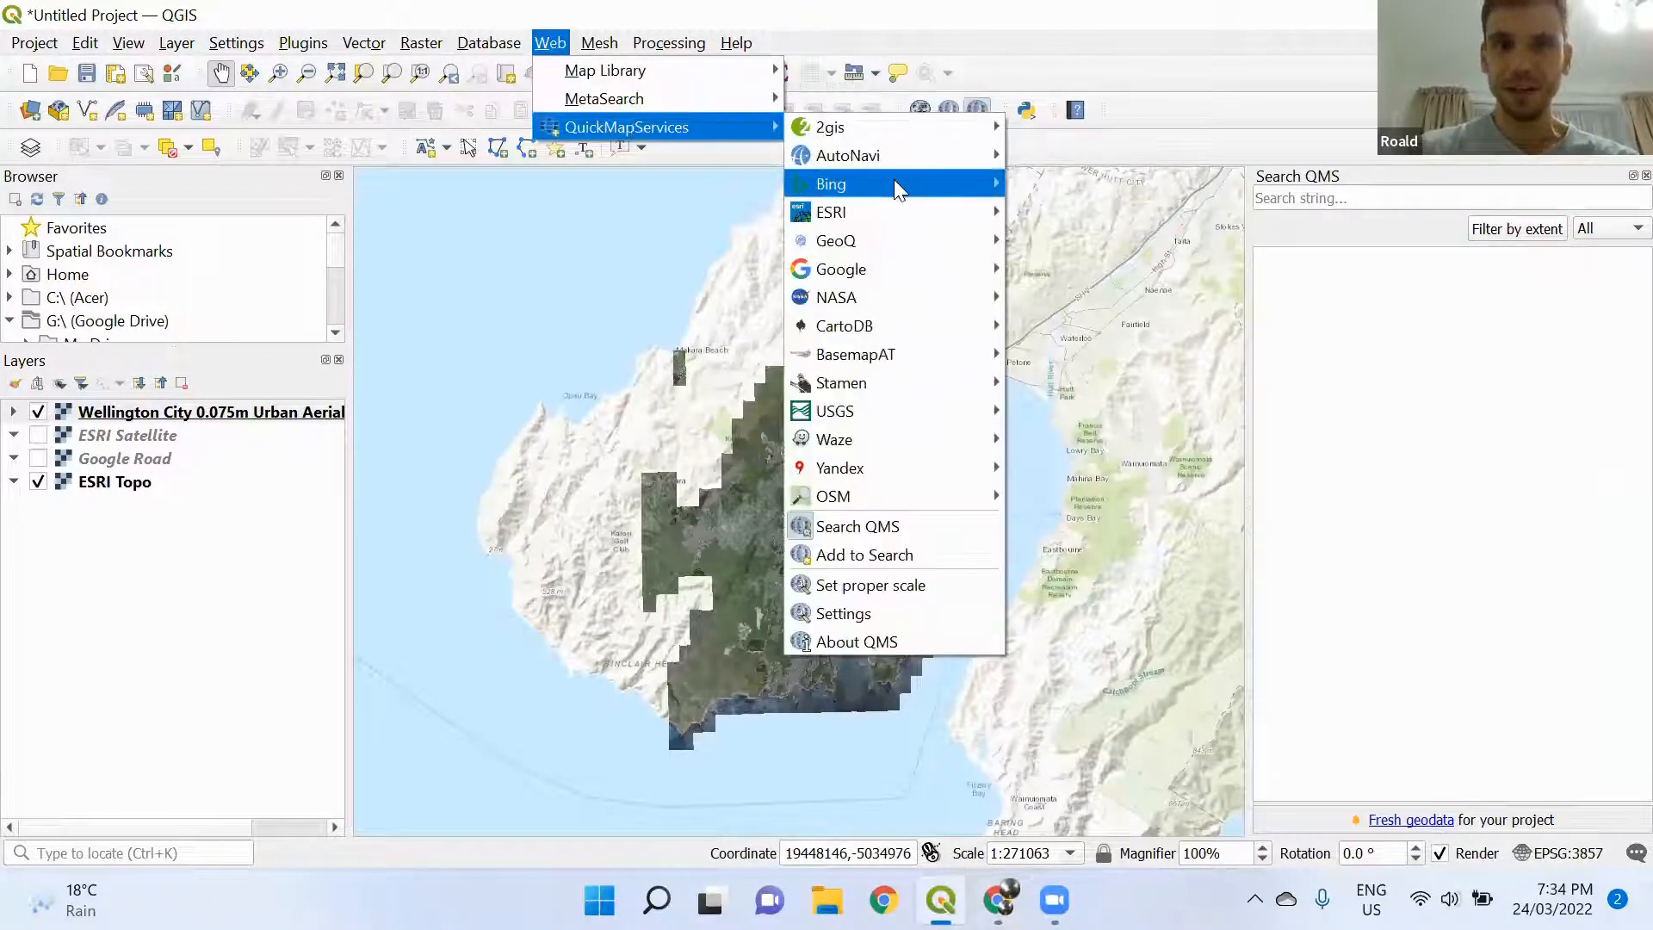
pyautogui.moveTo(910, 296)
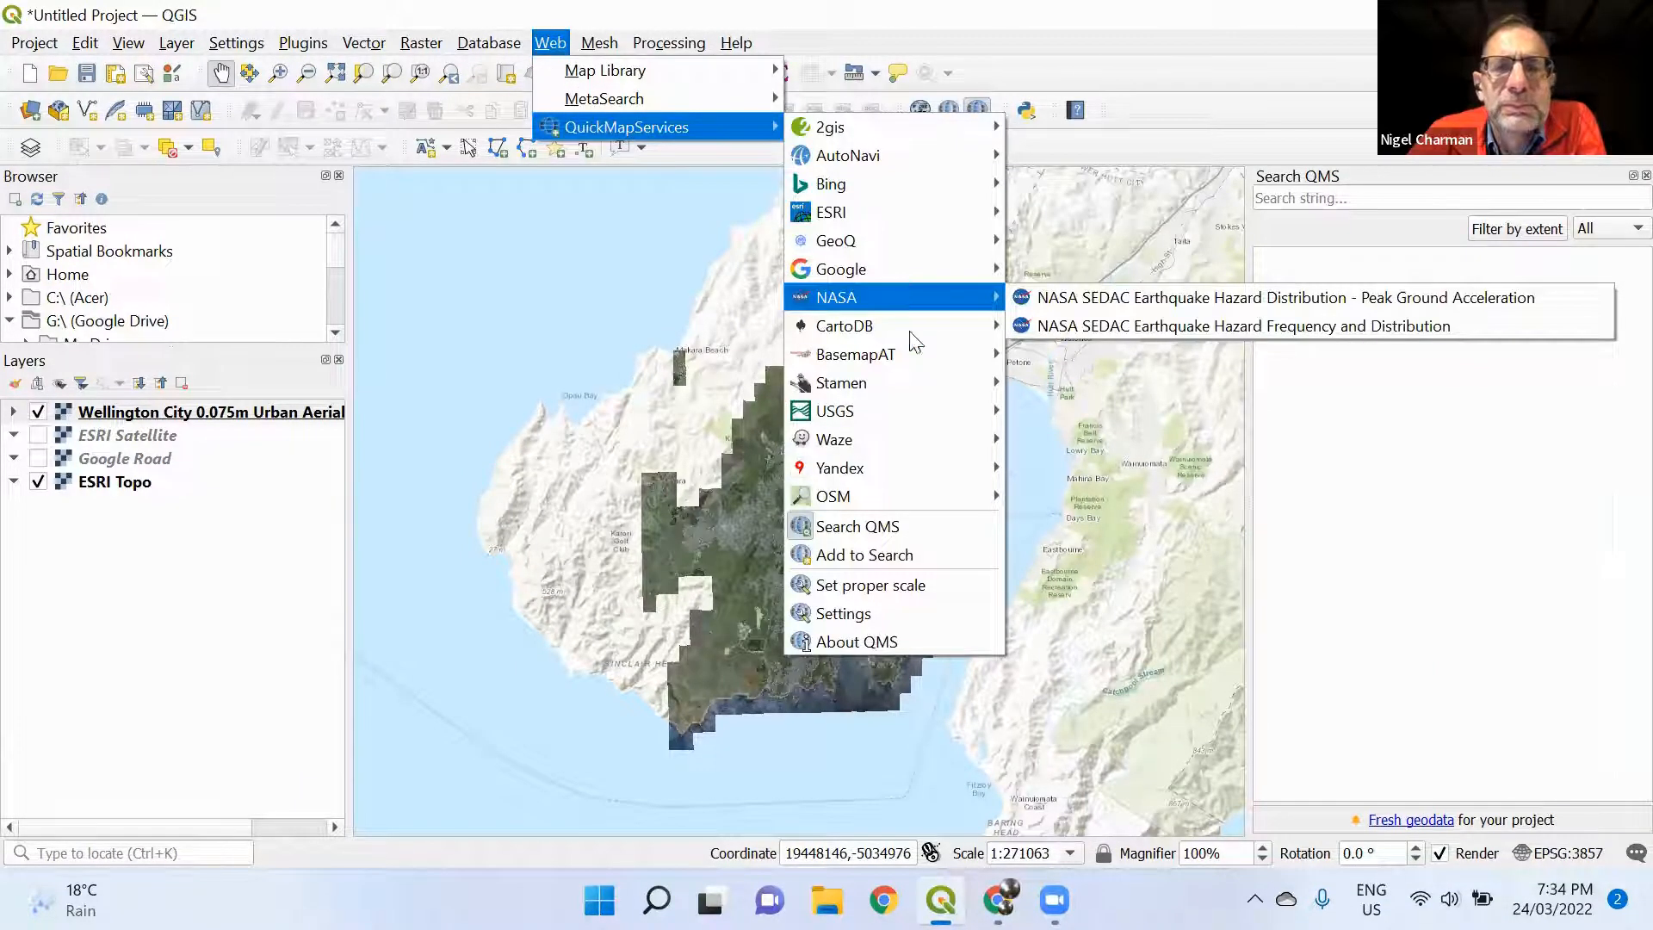
pyautogui.moveTo(910, 494)
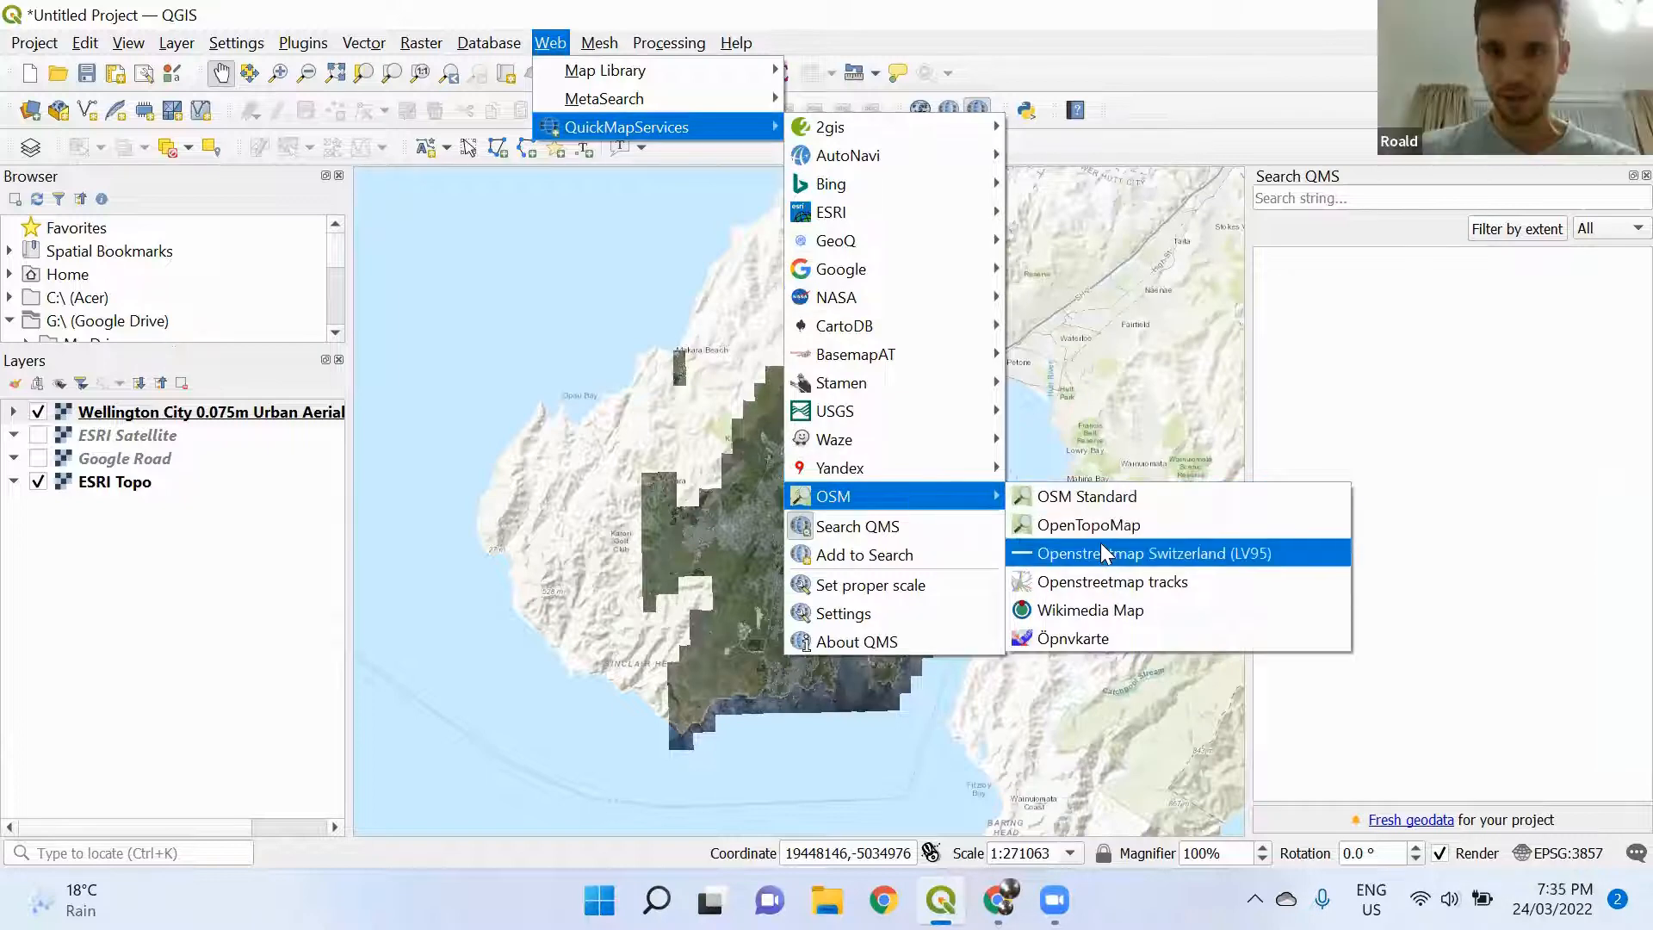
pyautogui.click(631, 500)
# Inspect the Wellington aerial photos up close around the forested hill beside the city centre
pyautogui.moveTo(730, 523); pyautogui.dragTo(816, 544)
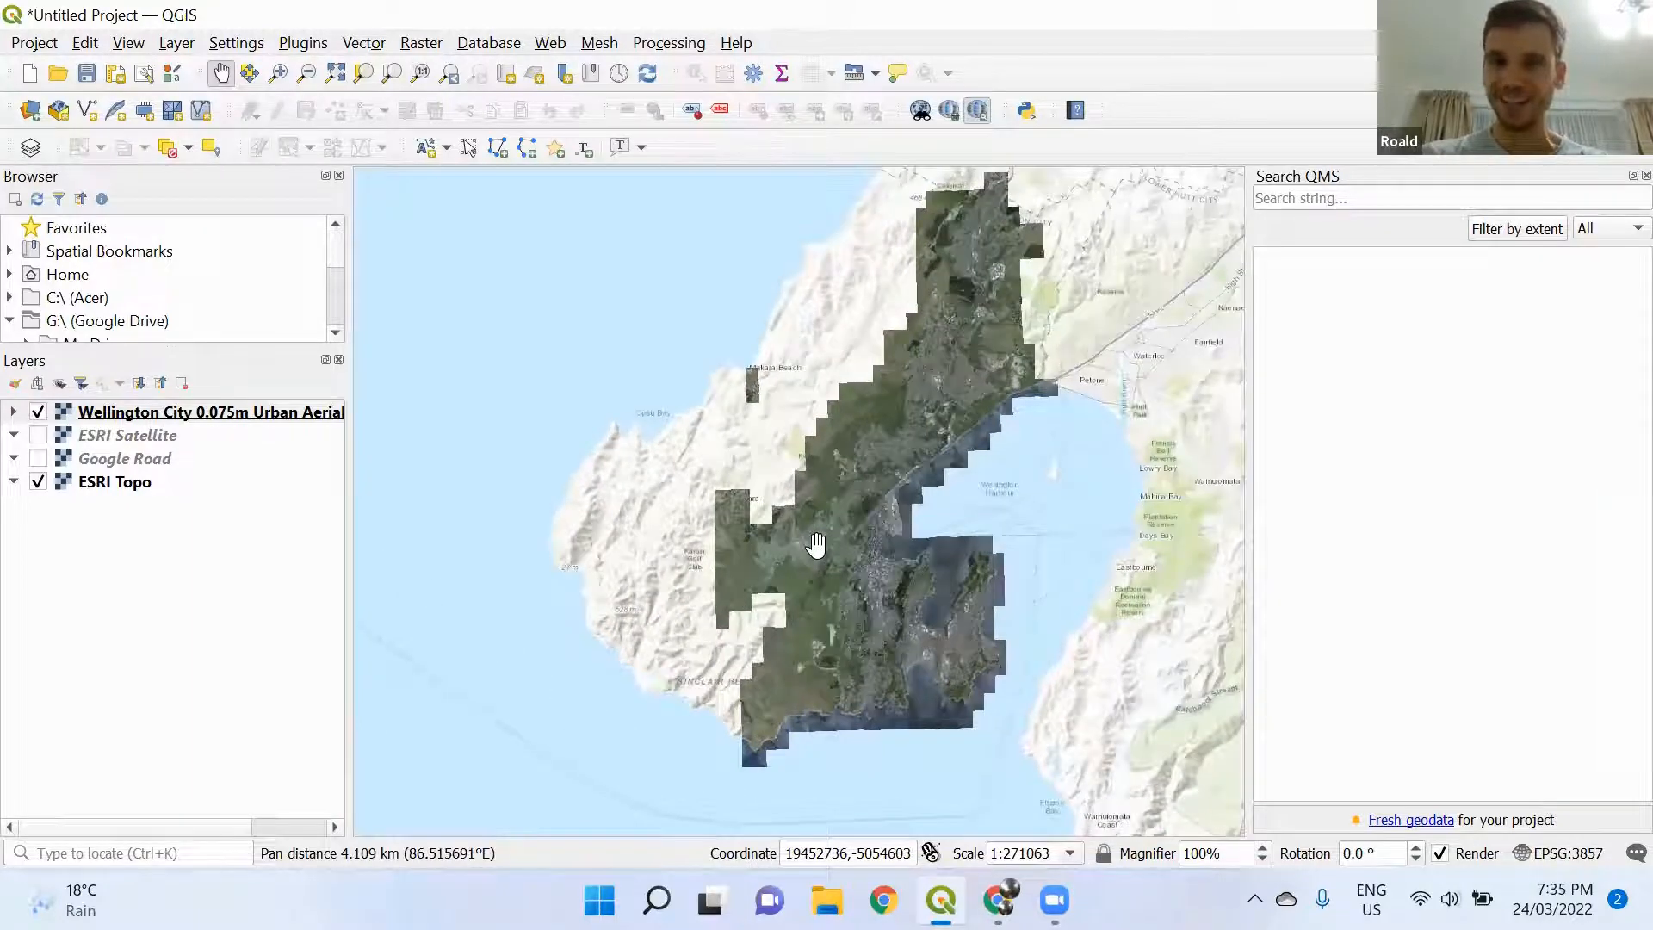
pyautogui.scroll(5, 816, 544)
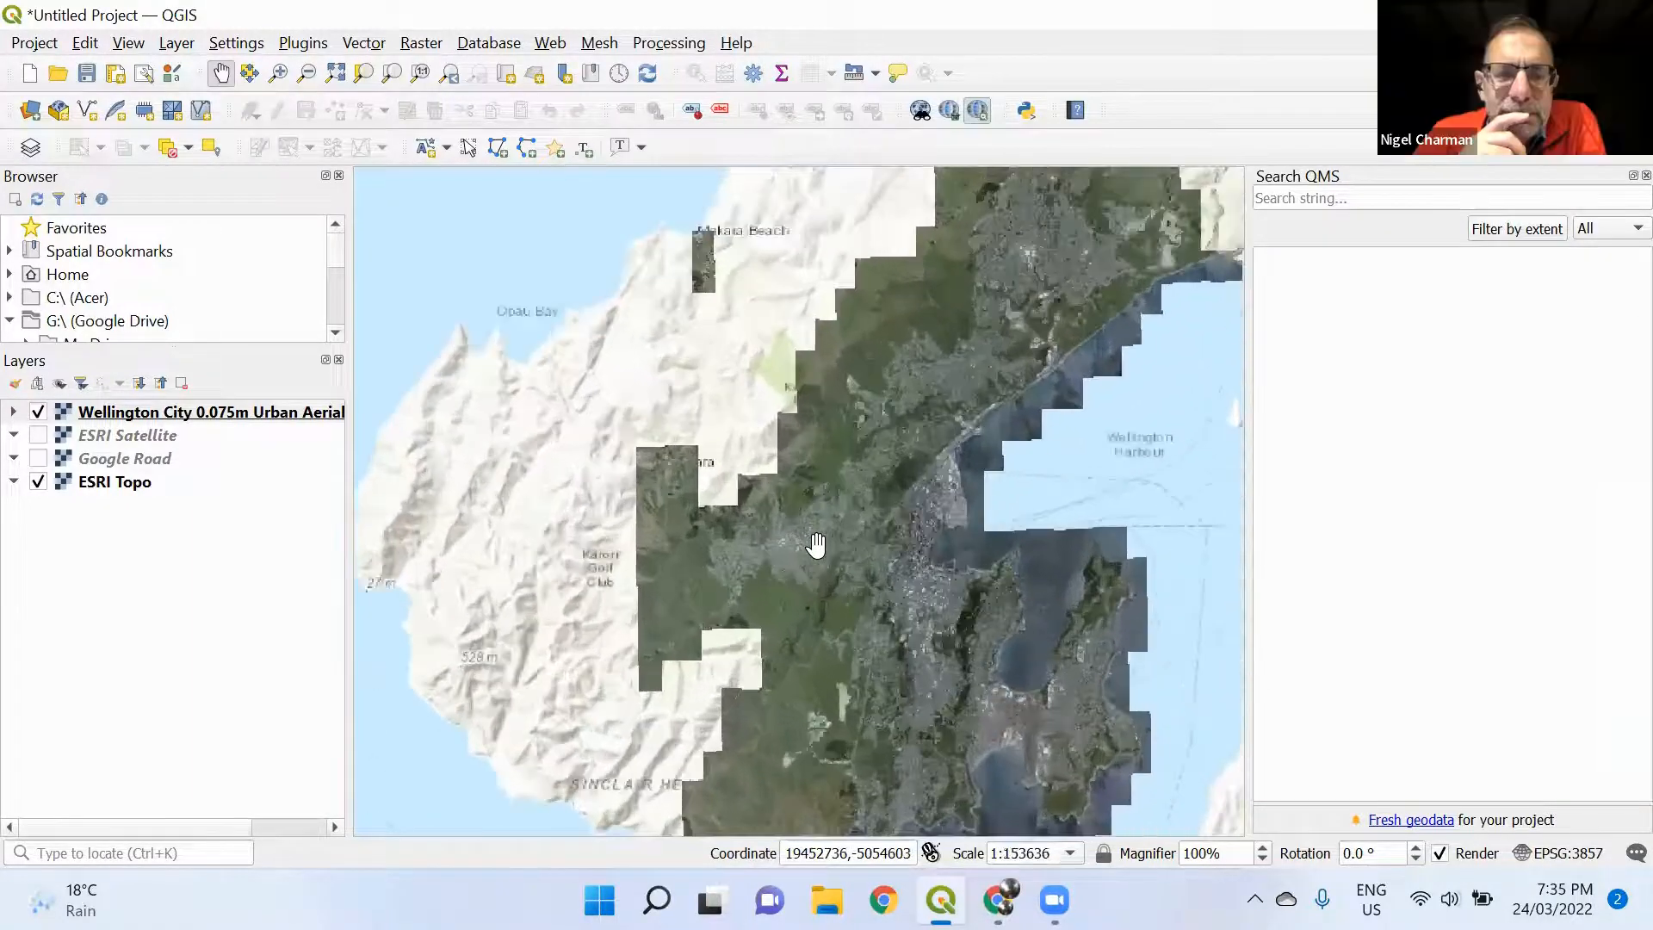
pyautogui.scroll(1, 859, 550)
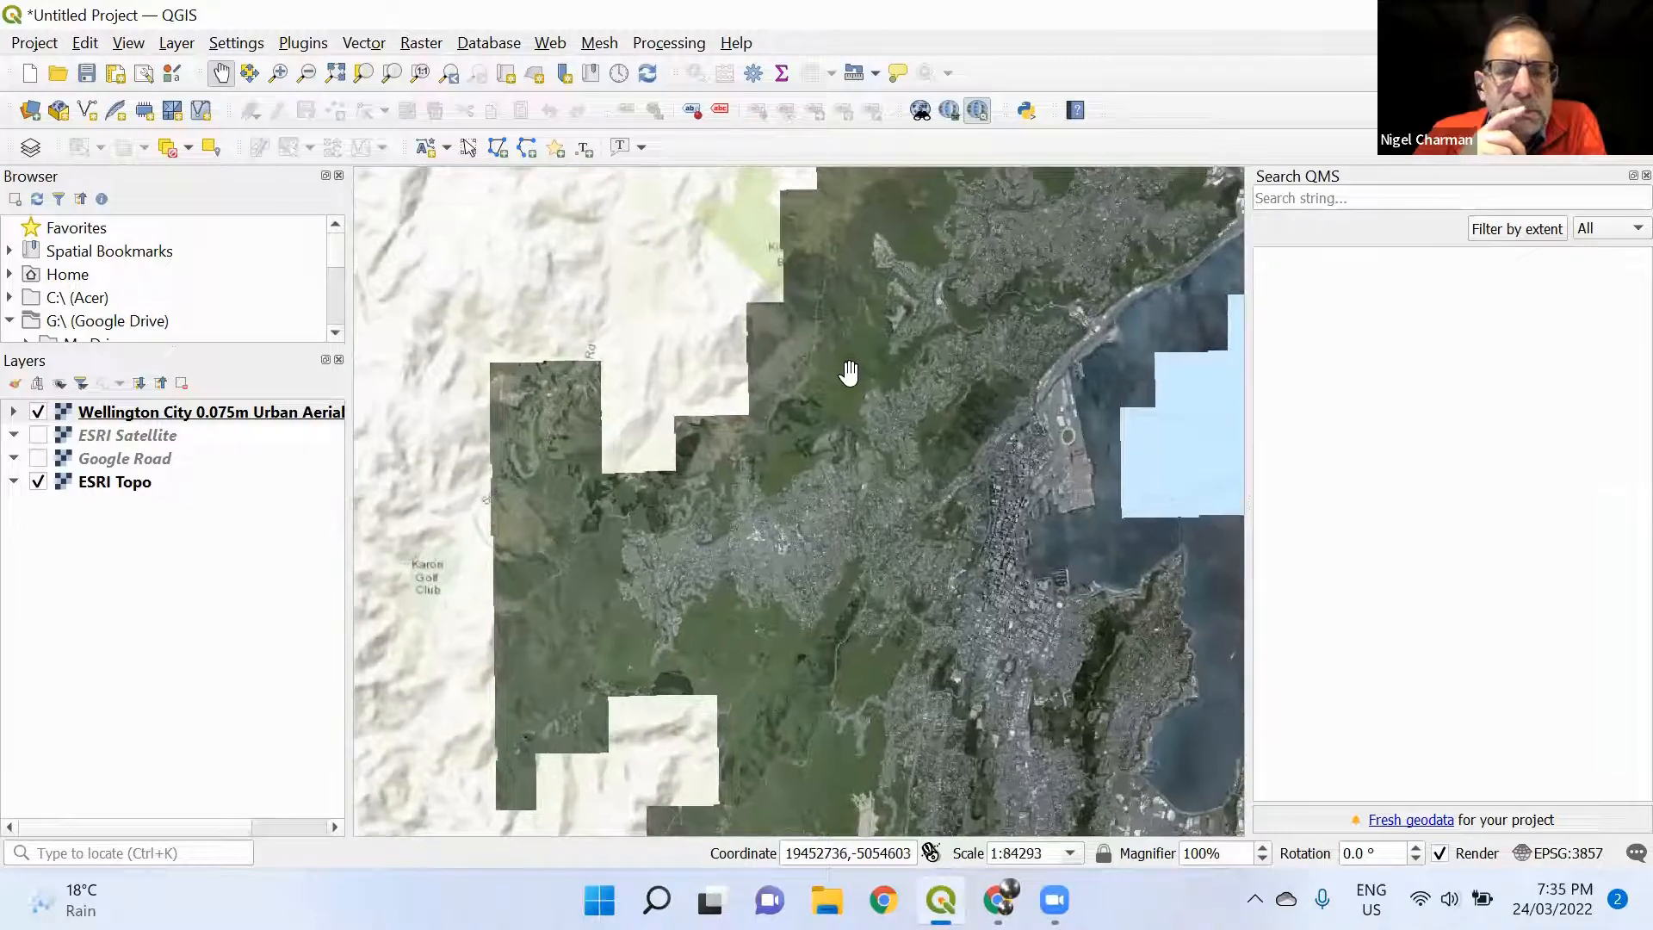
pyautogui.scroll(1, 847, 372)
pyautogui.scroll(1, 758, 662)
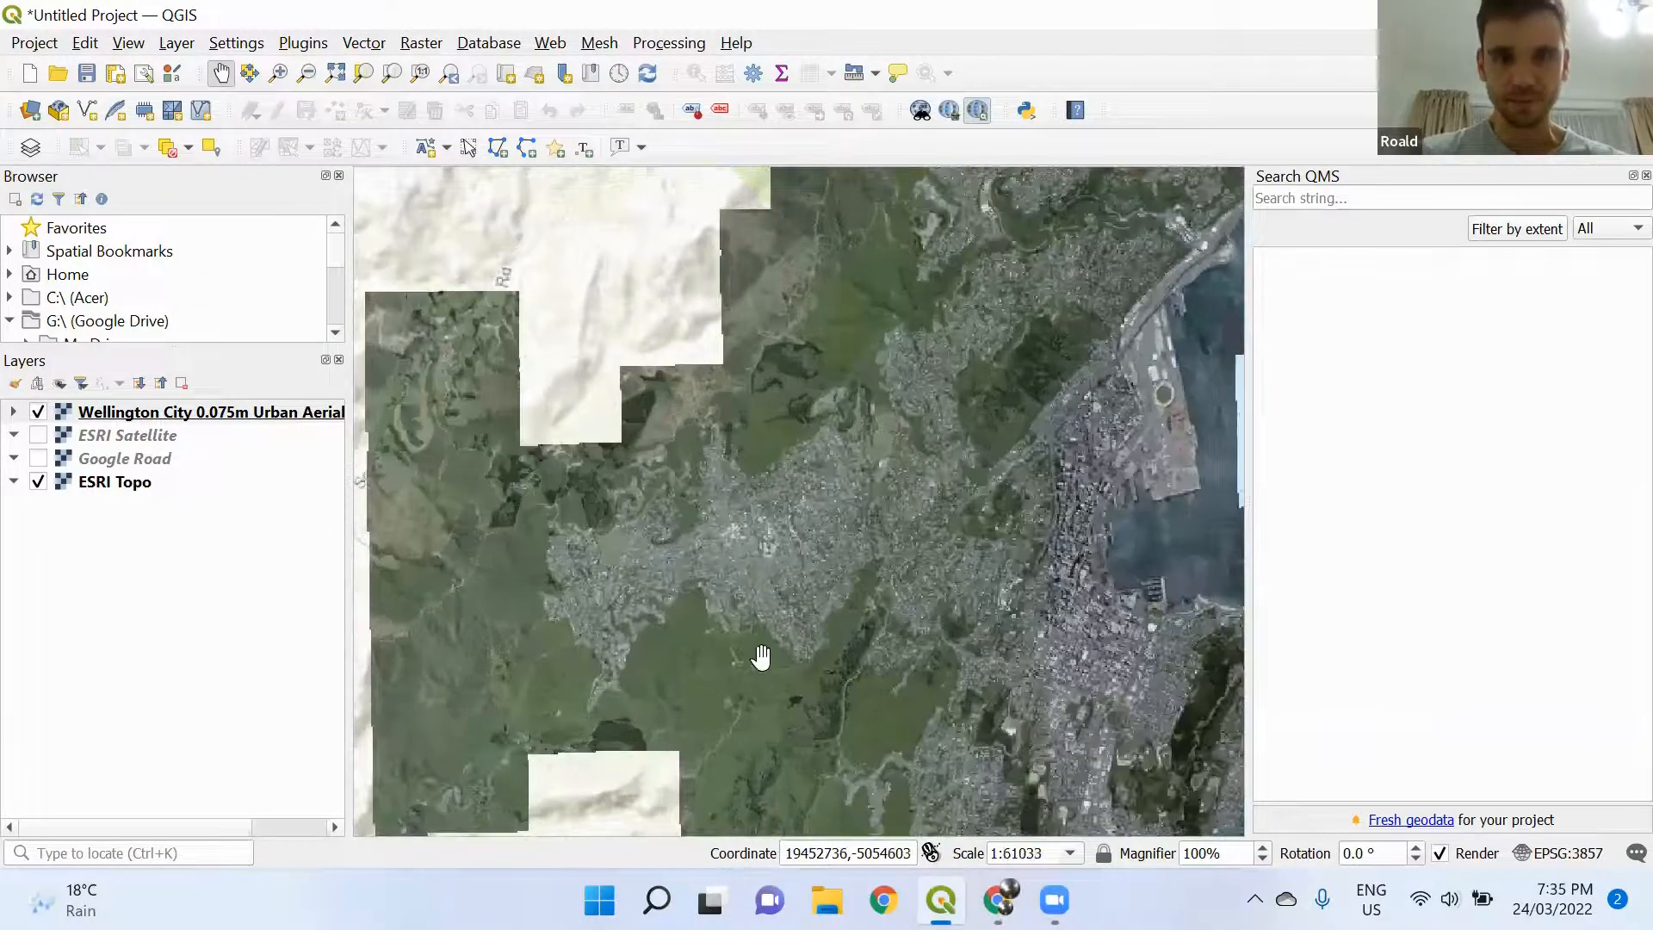
pyautogui.moveTo(758, 658); pyautogui.dragTo(729, 645)
pyautogui.moveTo(962, 410); pyautogui.dragTo(896, 447)
pyautogui.scroll(1, 901, 422)
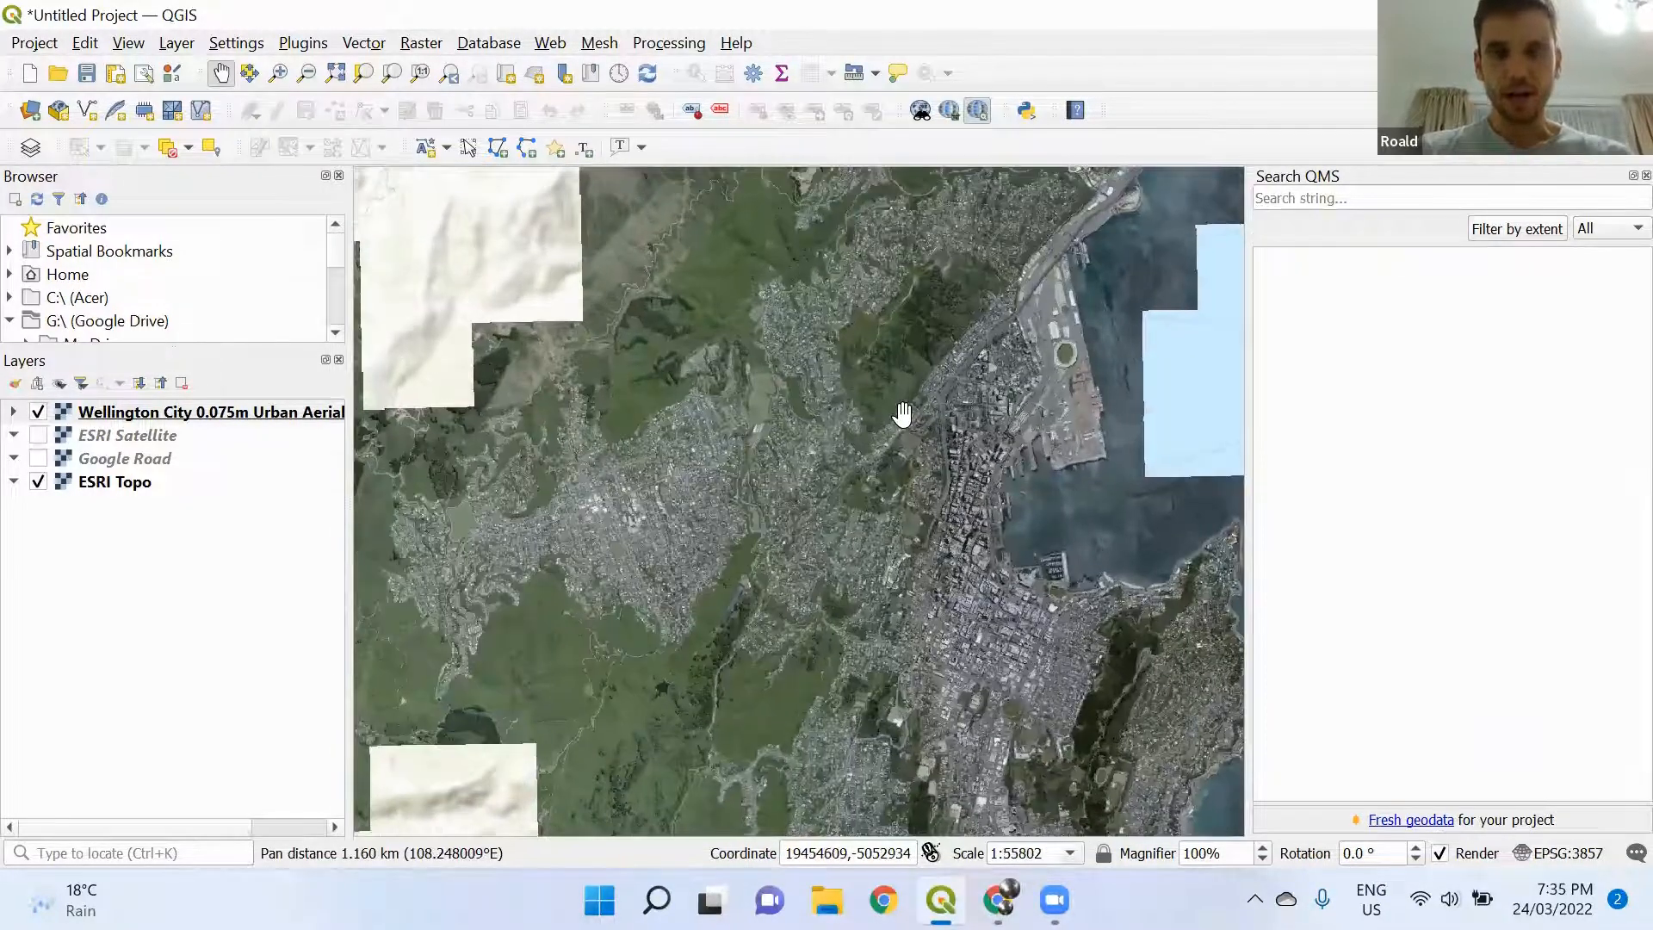
pyautogui.scroll(5, 901, 414)
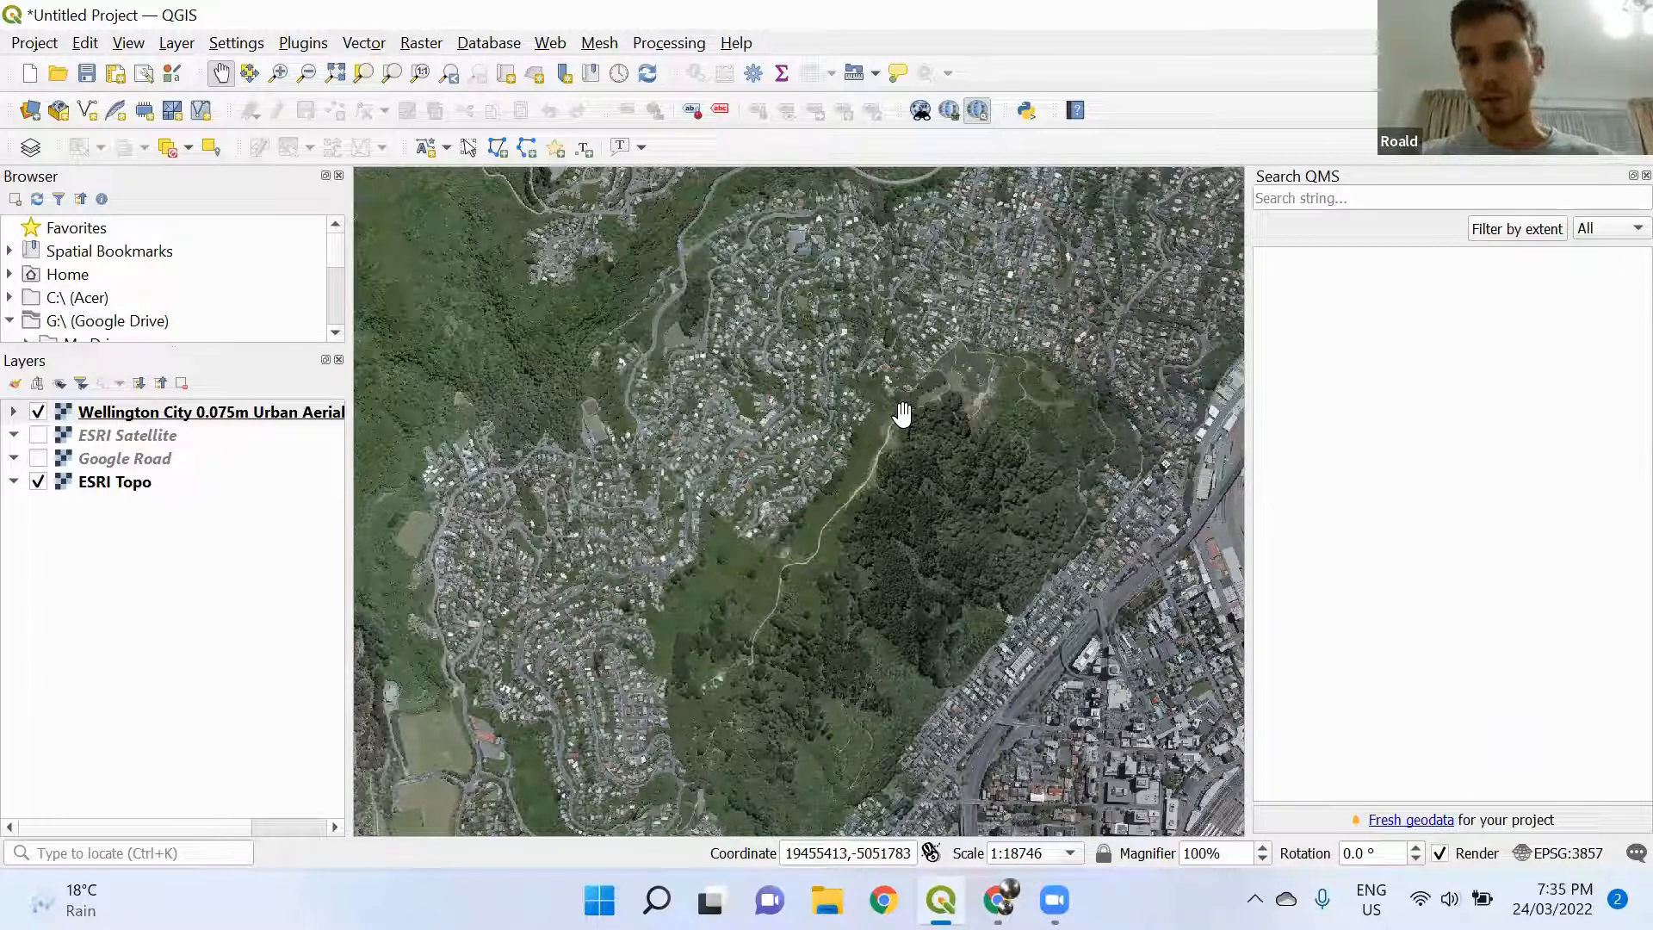
pyautogui.click(177, 43)
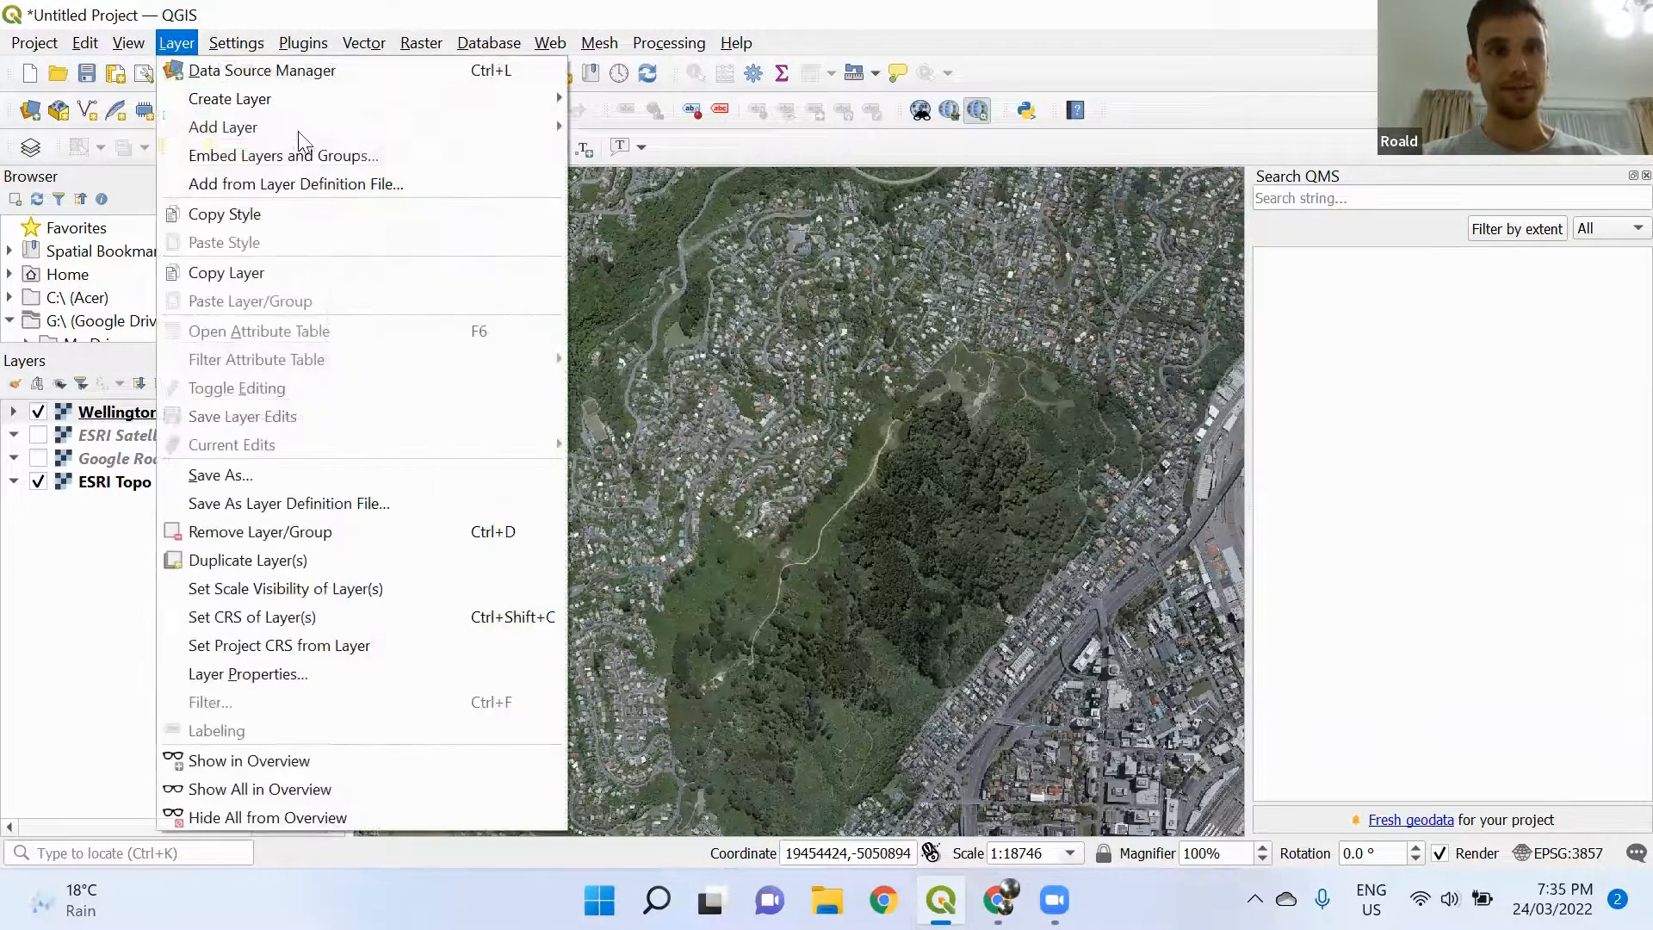
pyautogui.moveTo(303, 129)
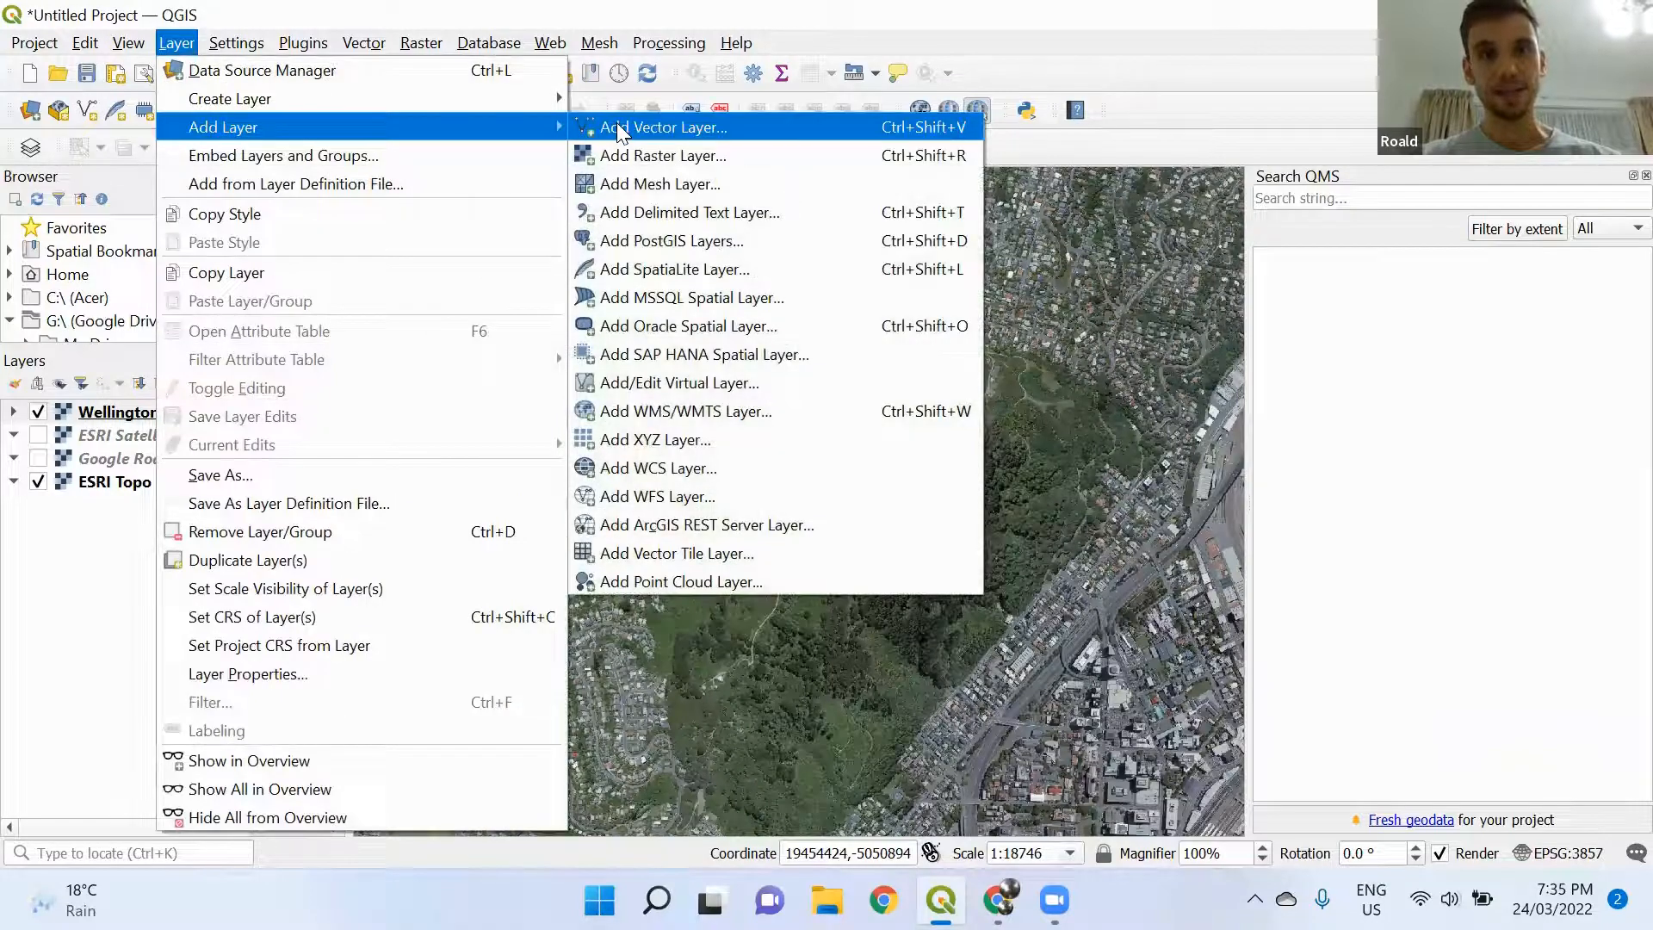
pyautogui.click(616, 127)
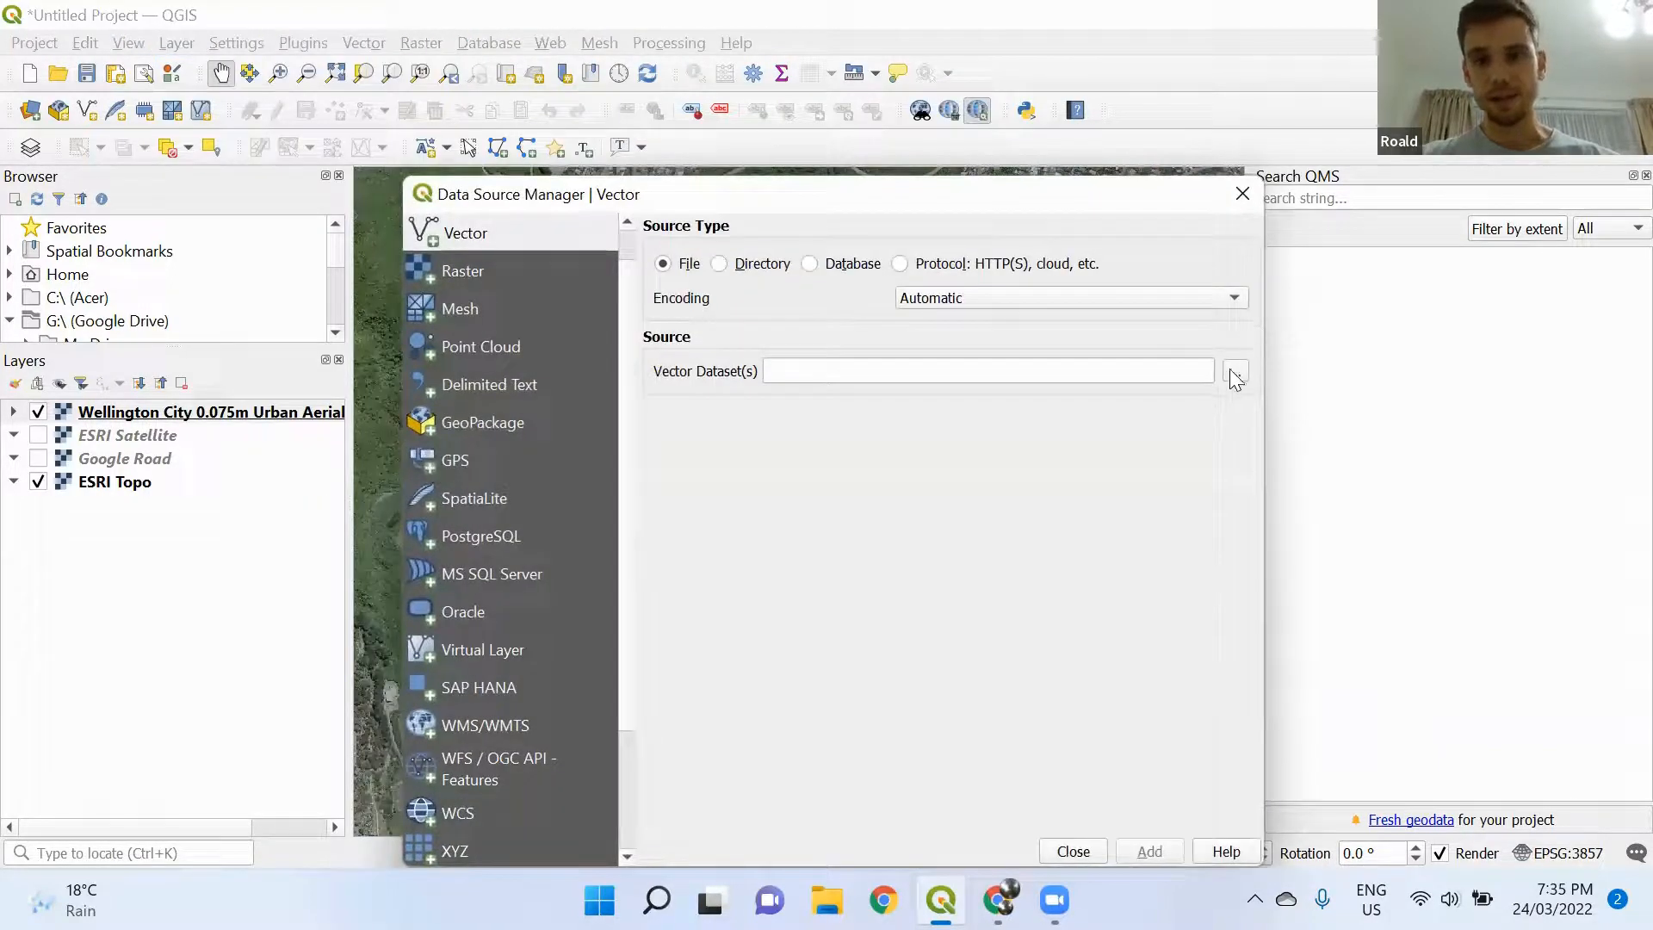
pyautogui.click(1232, 370)
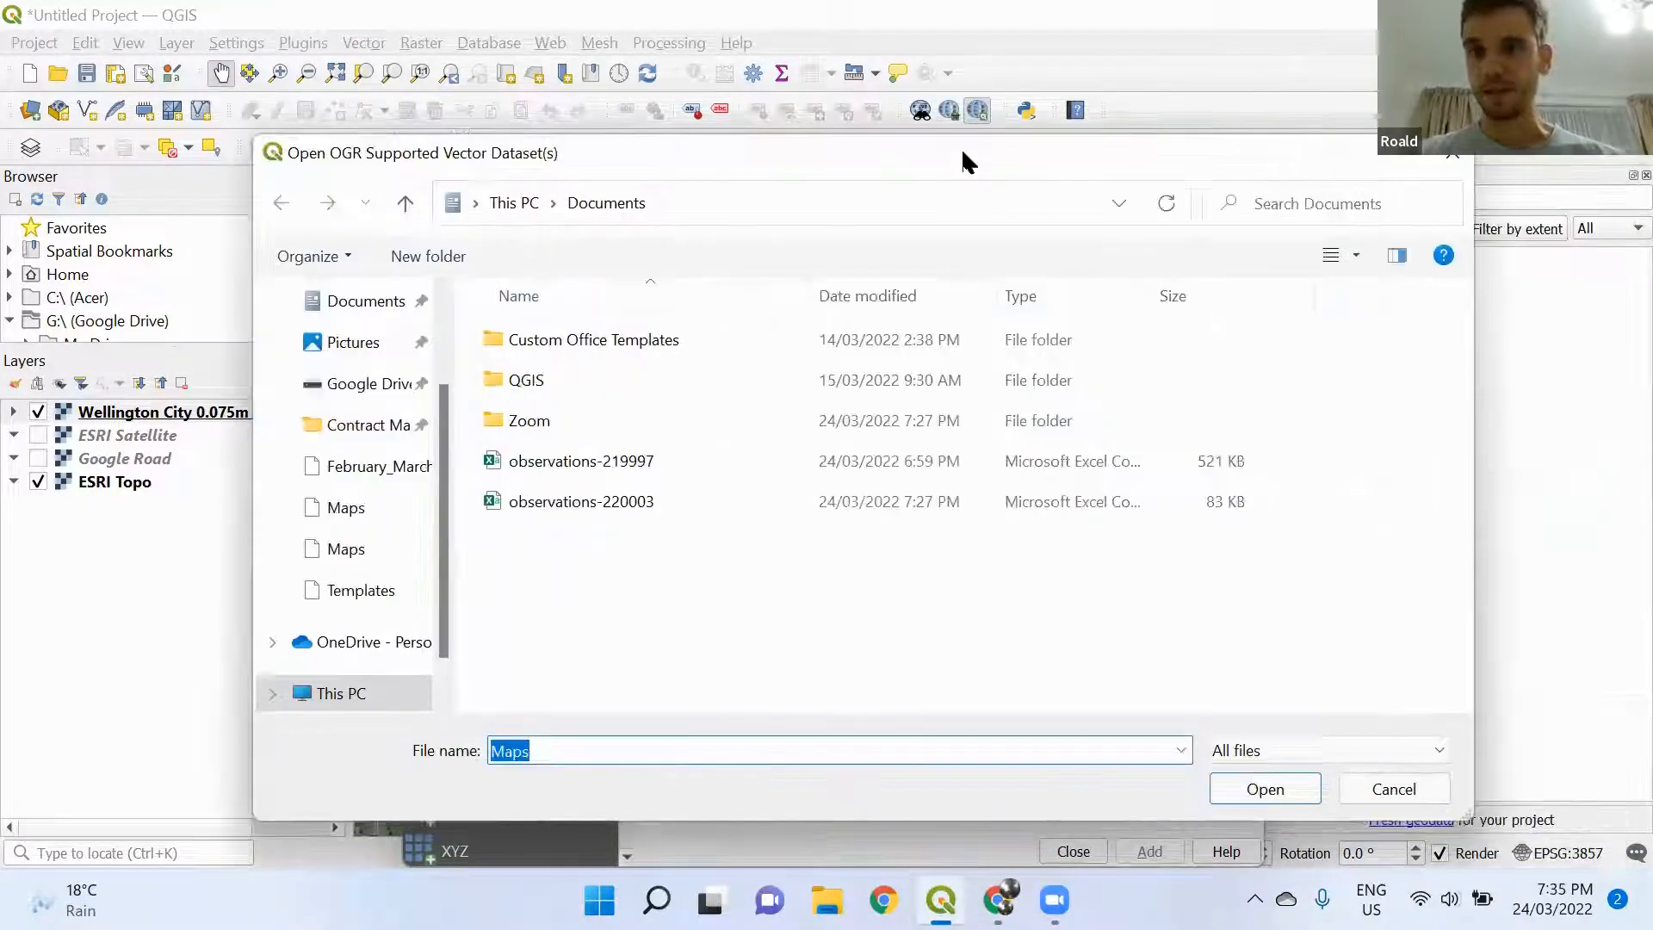
pyautogui.click(1454, 160)
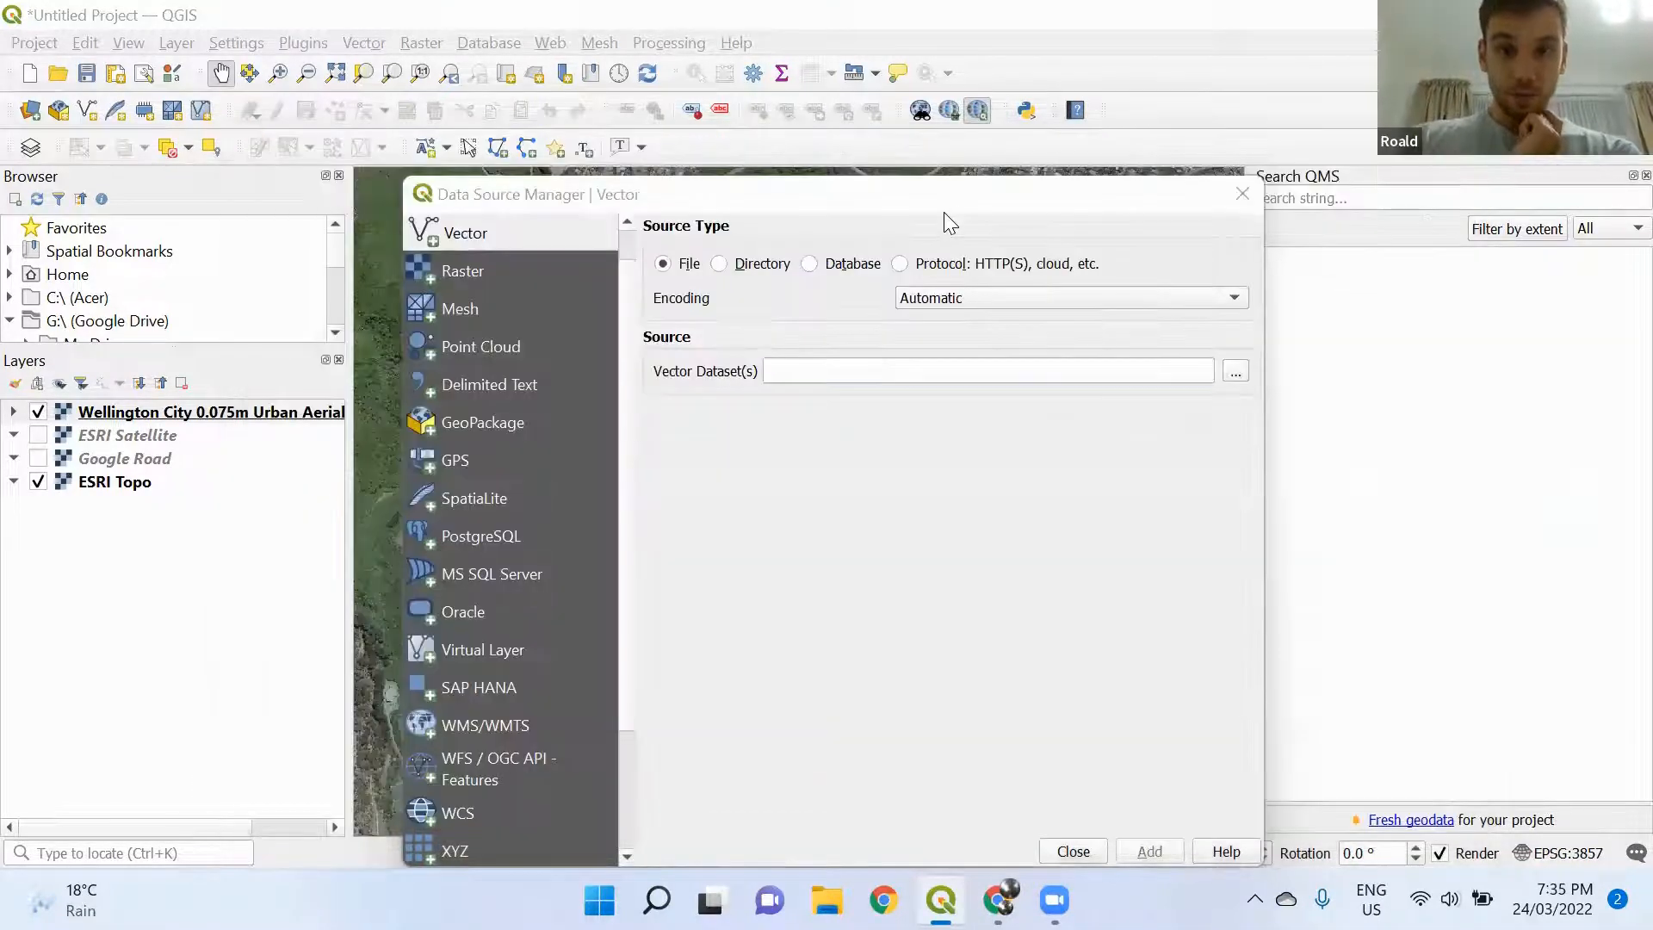
pyautogui.click(1240, 197)
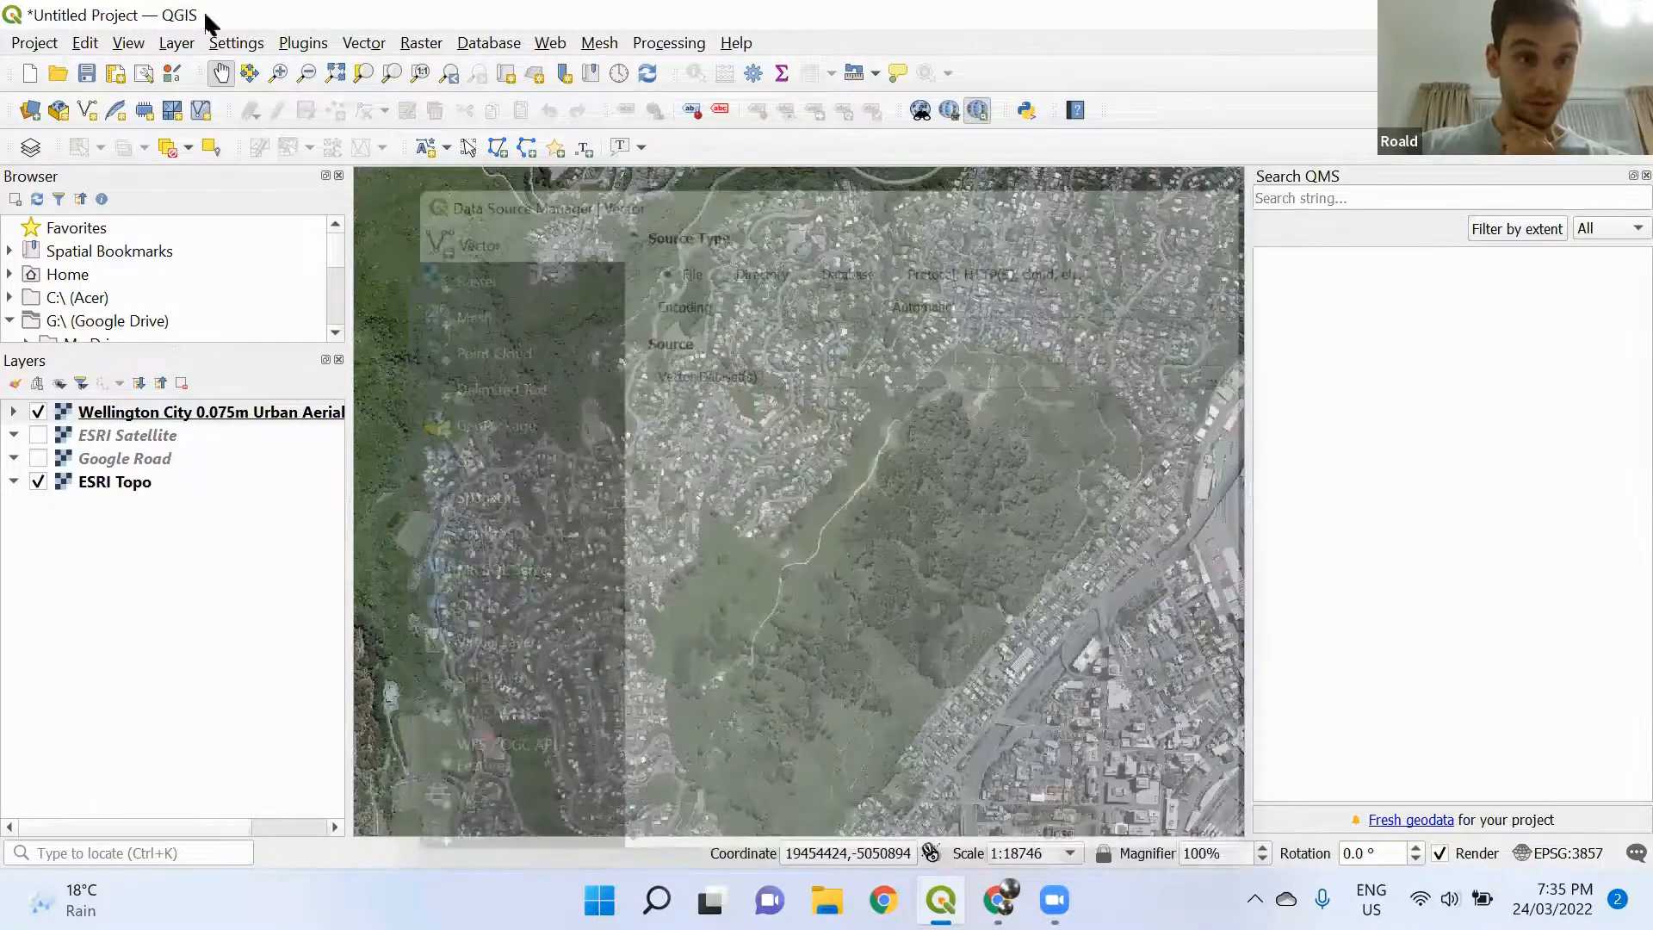
# Load observations-220003.csv from Documents as a delimited text source in CSV format and look through its sample data columns
pyautogui.click(176, 43)
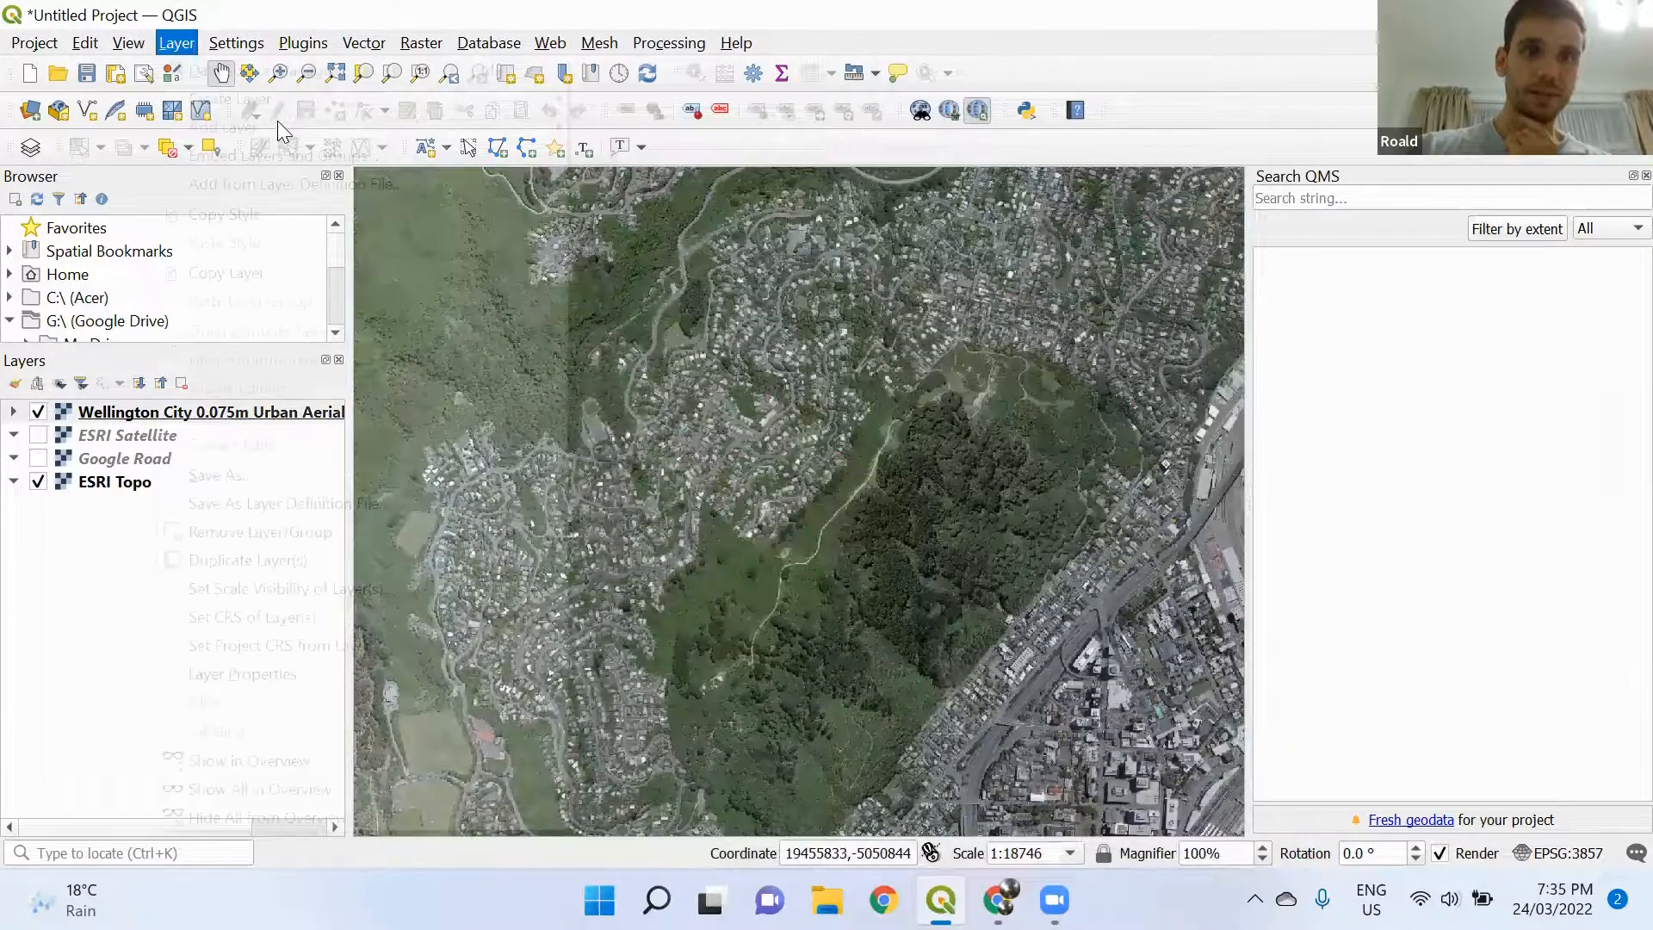
pyautogui.moveTo(516, 127)
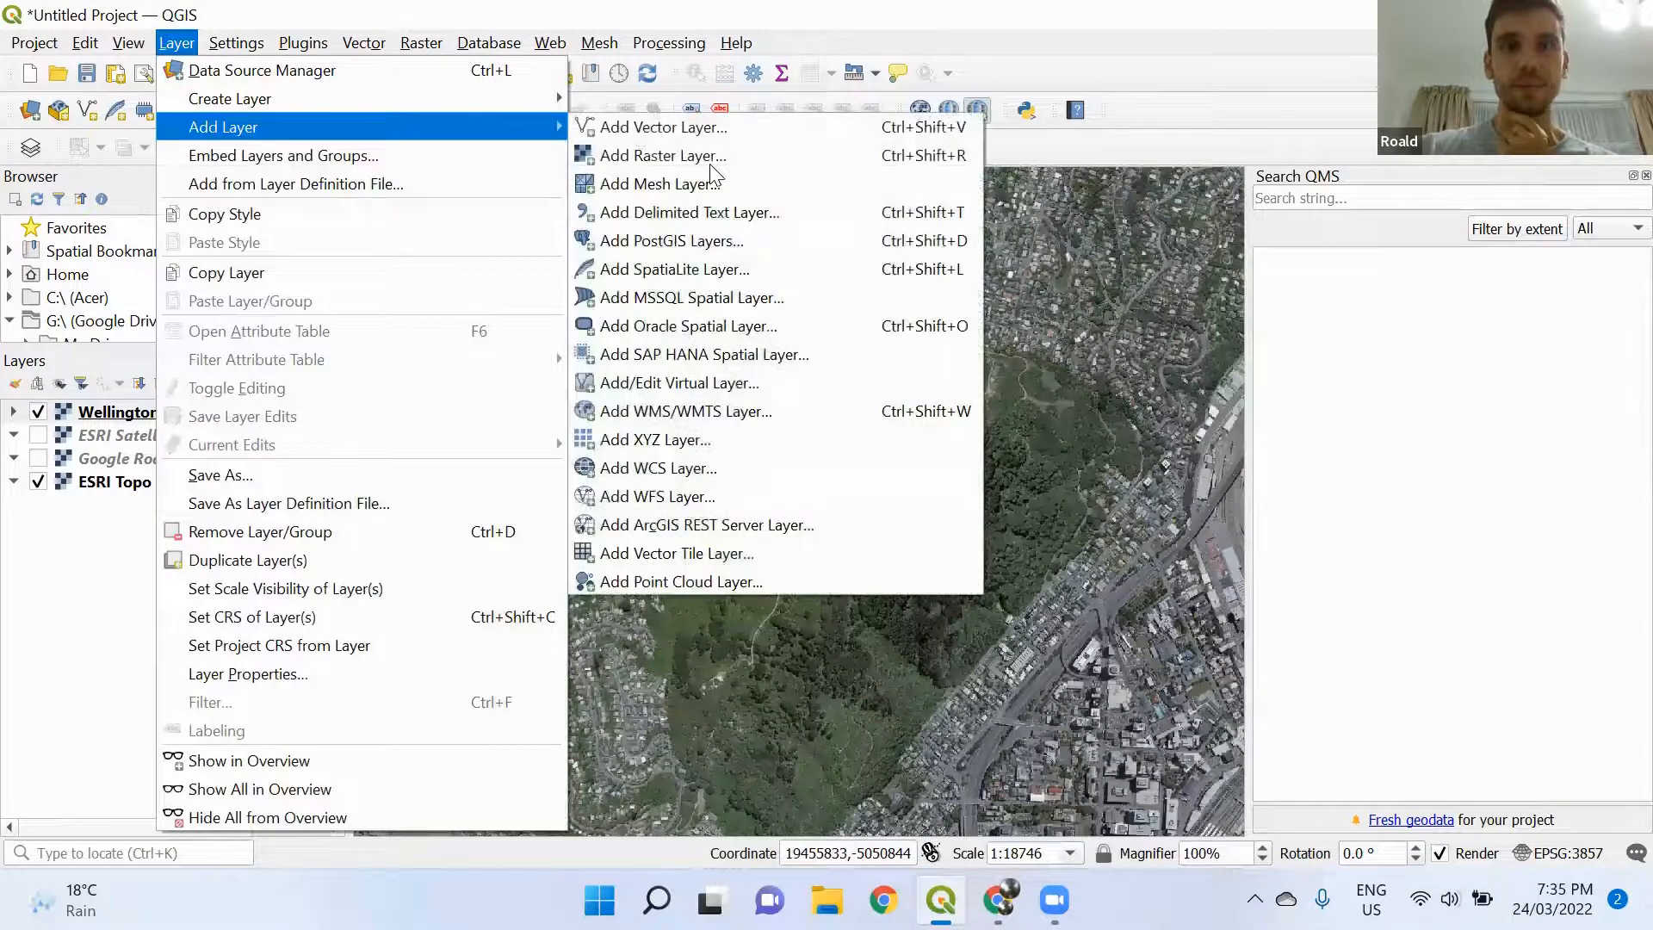
pyautogui.click(763, 215)
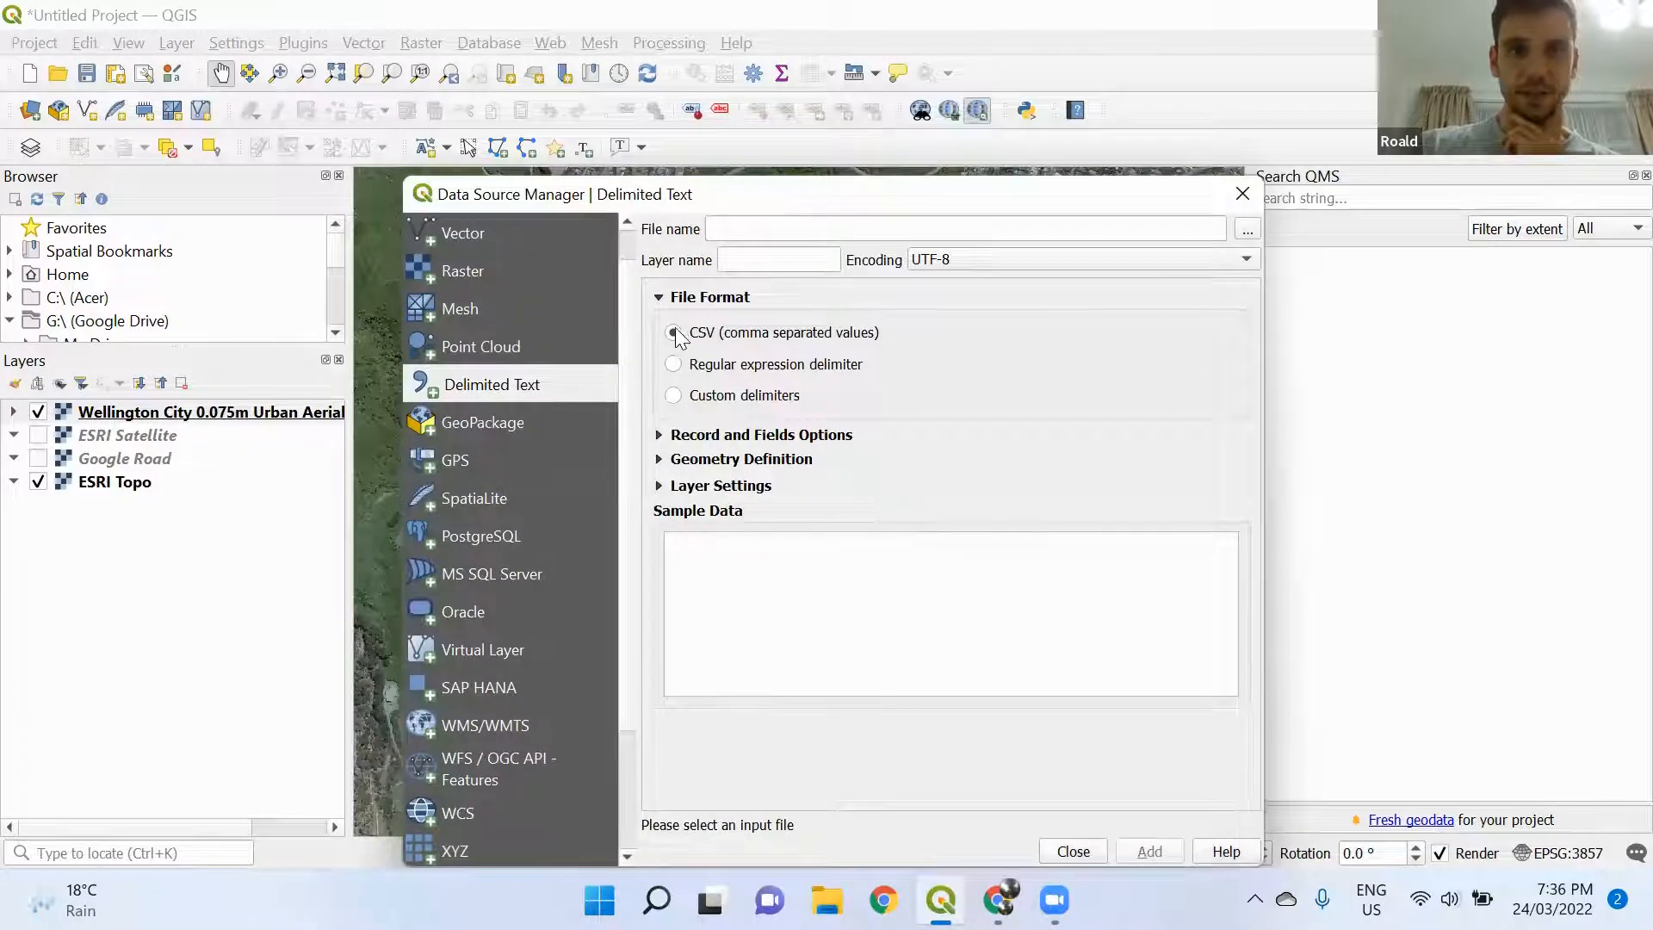
pyautogui.click(1247, 232)
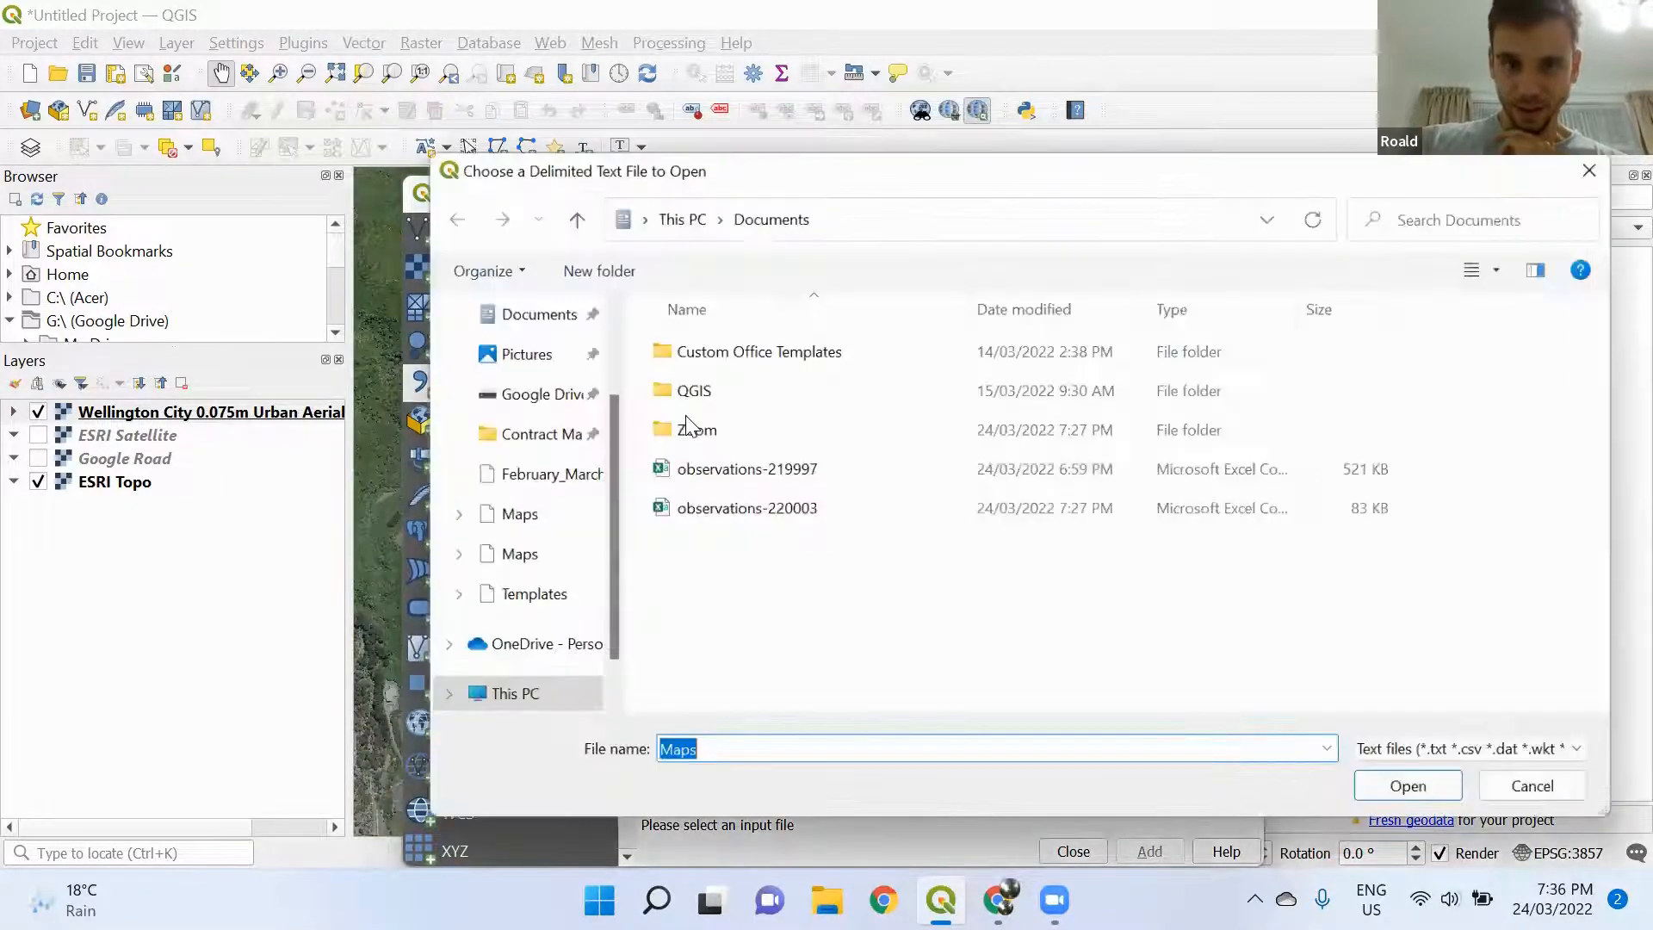
pyautogui.click(799, 512)
pyautogui.click(1391, 797)
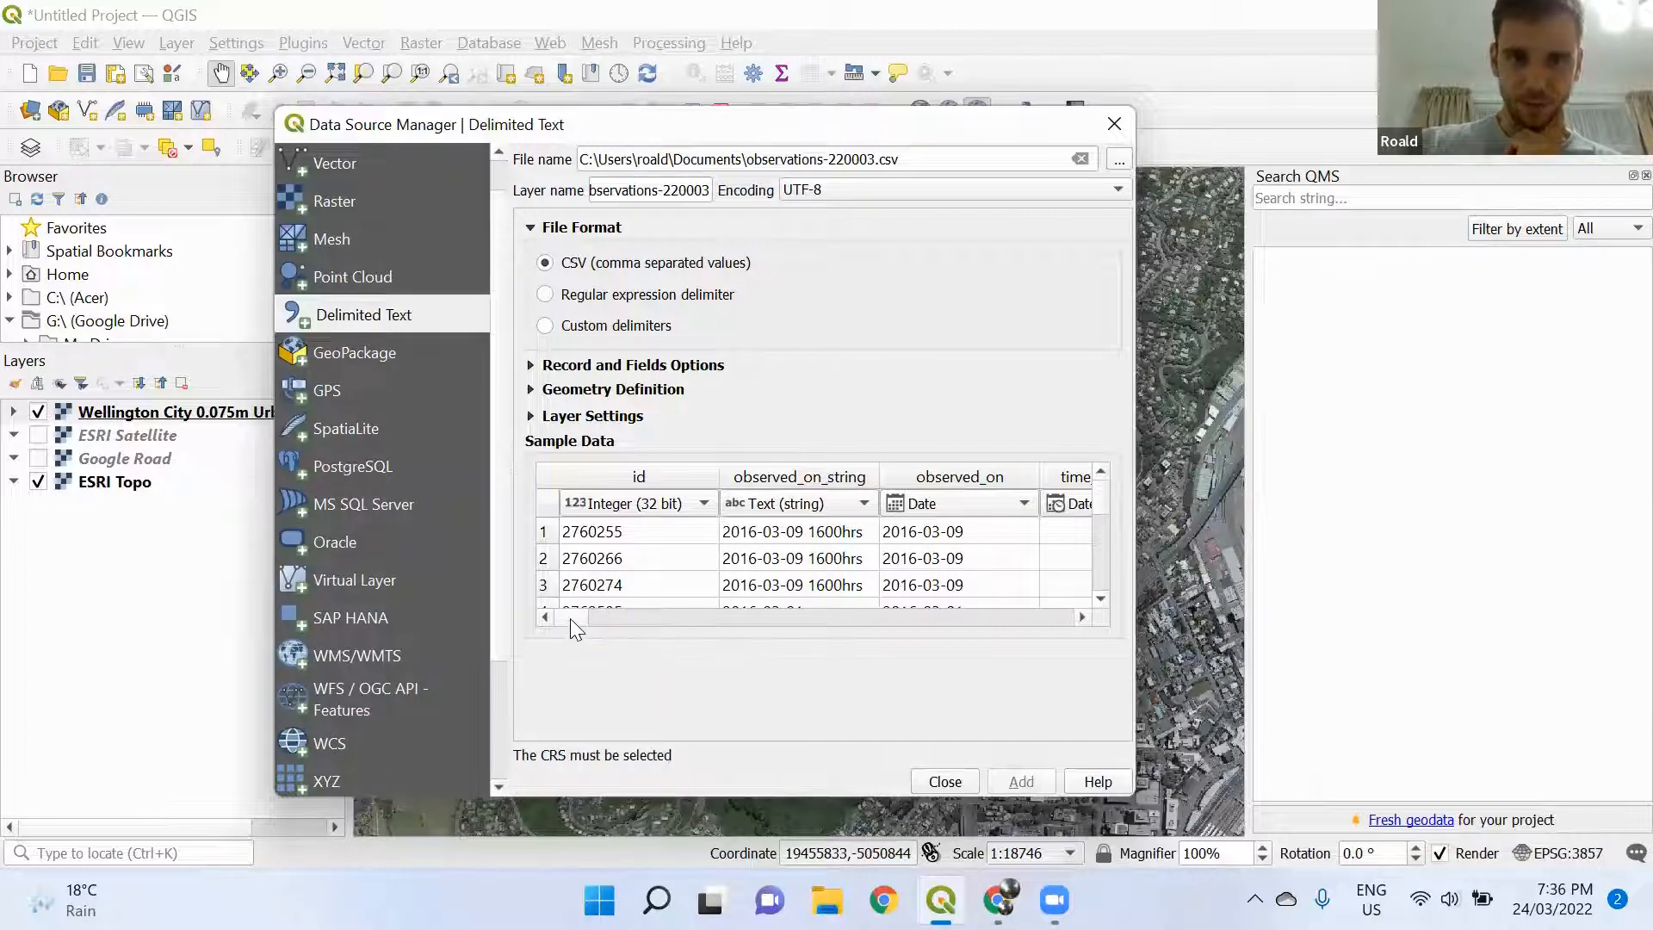
pyautogui.moveTo(572, 618); pyautogui.dragTo(582, 618)
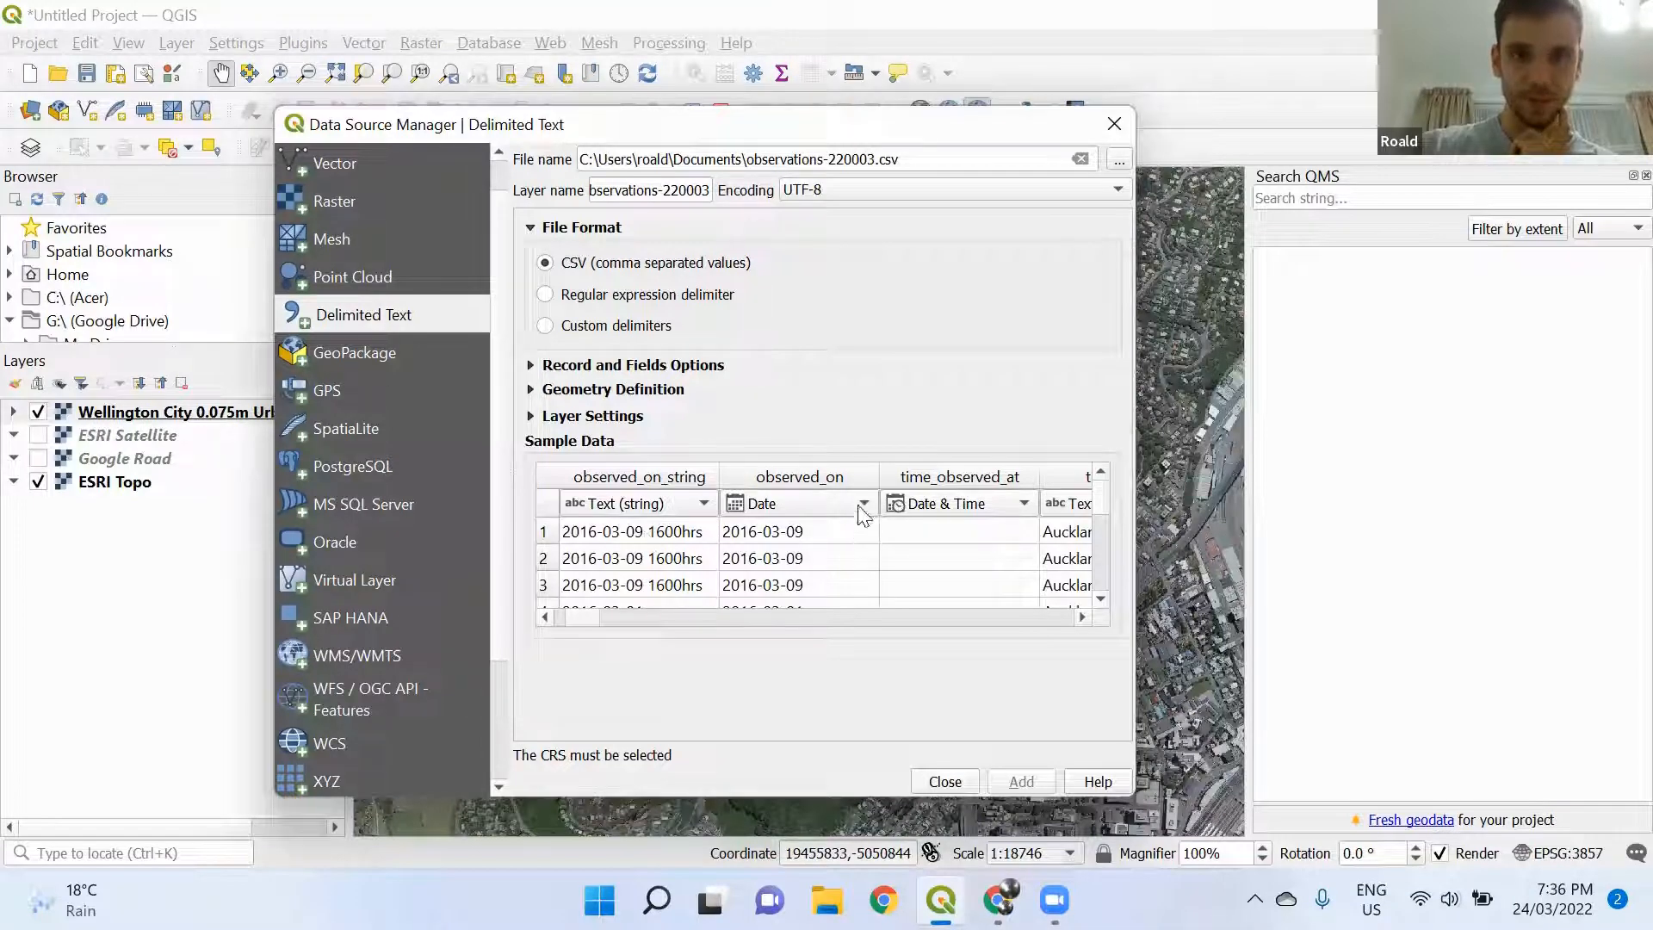
pyautogui.hscroll(1, 592, 612)
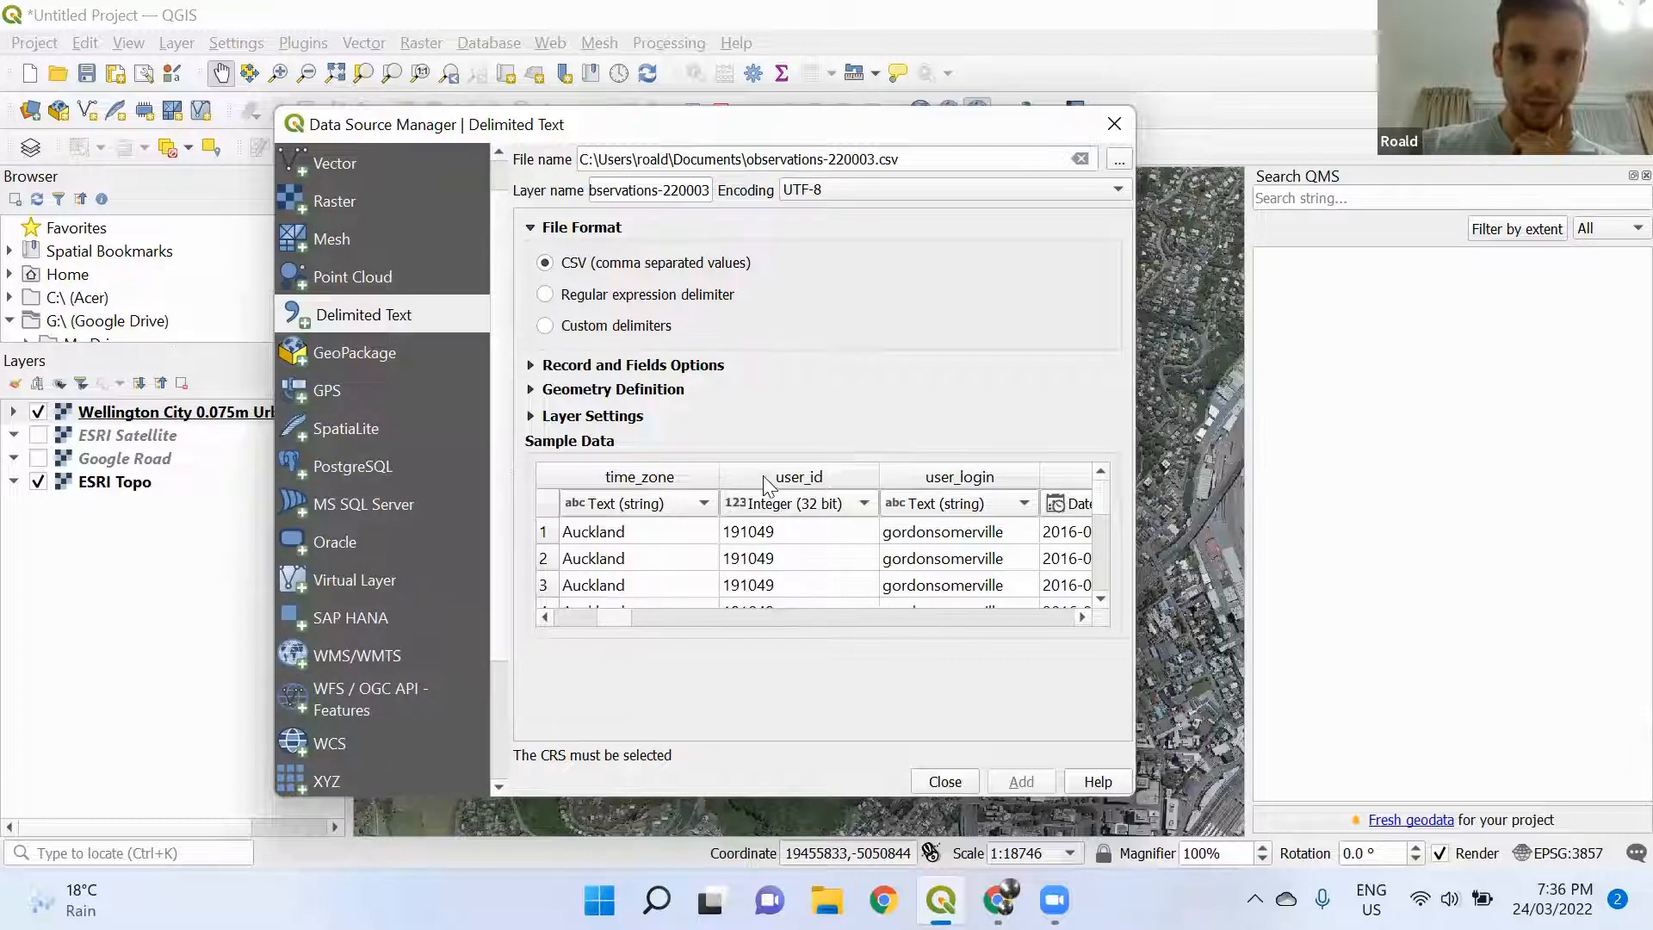
pyautogui.moveTo(622, 613); pyautogui.dragTo(1057, 628)
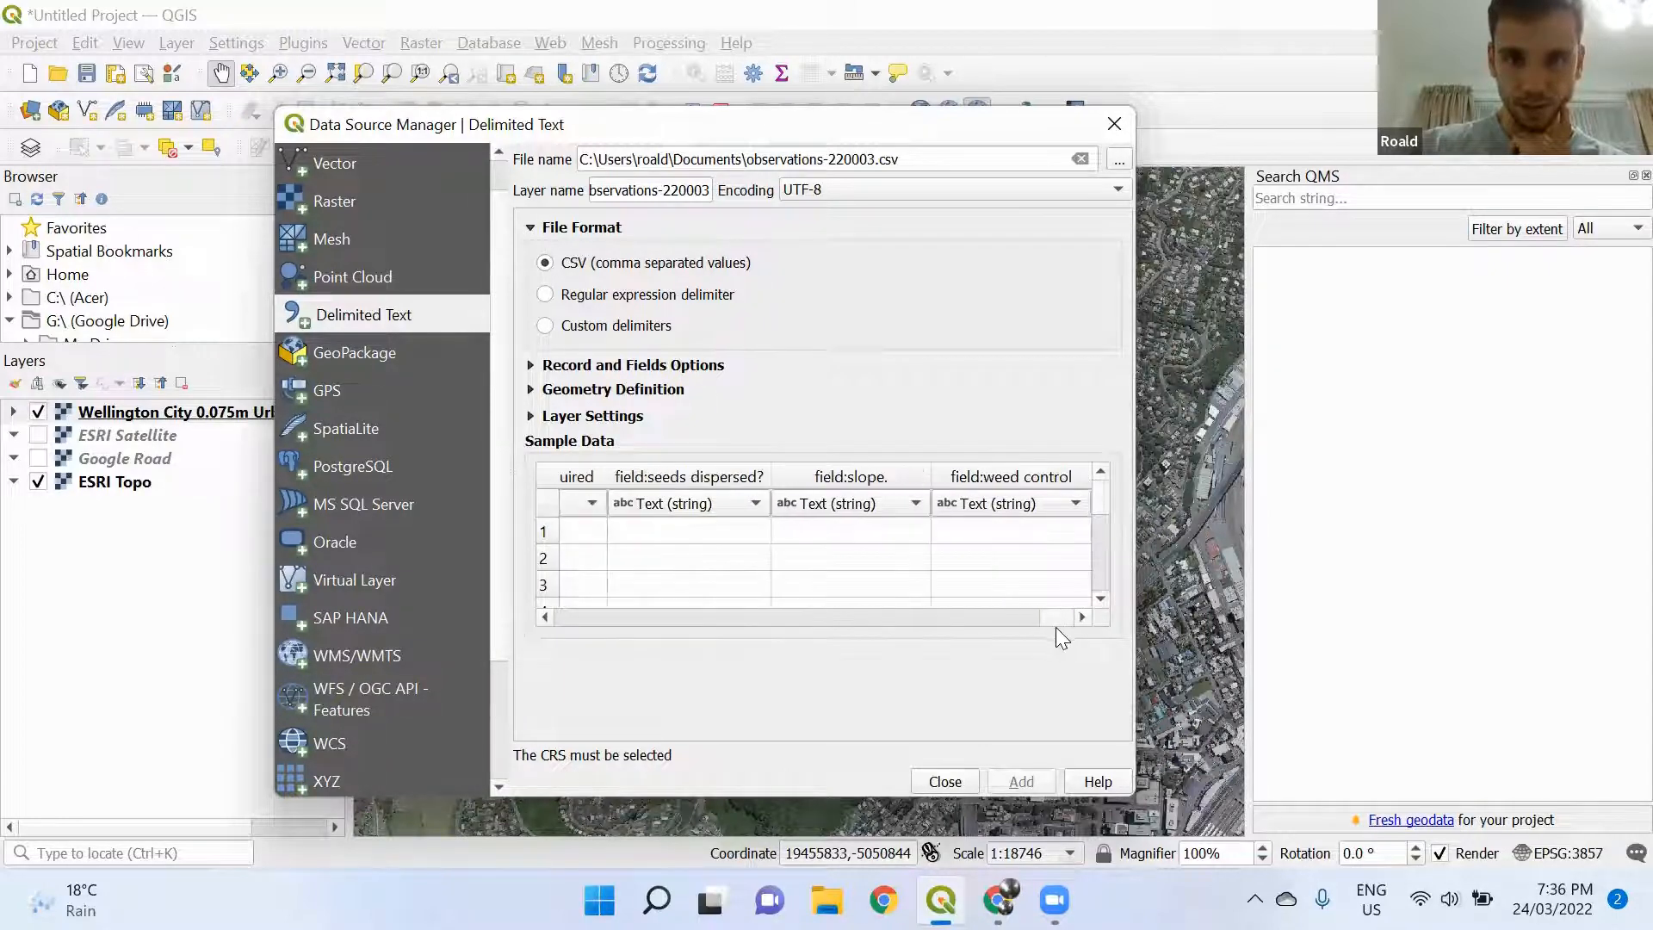
# Set the geometry CRS of the point coordinates to EPSG:3857 - WGS 84 / Pseudo-Mercator and add the observations layer to the project
pyautogui.click(531, 390)
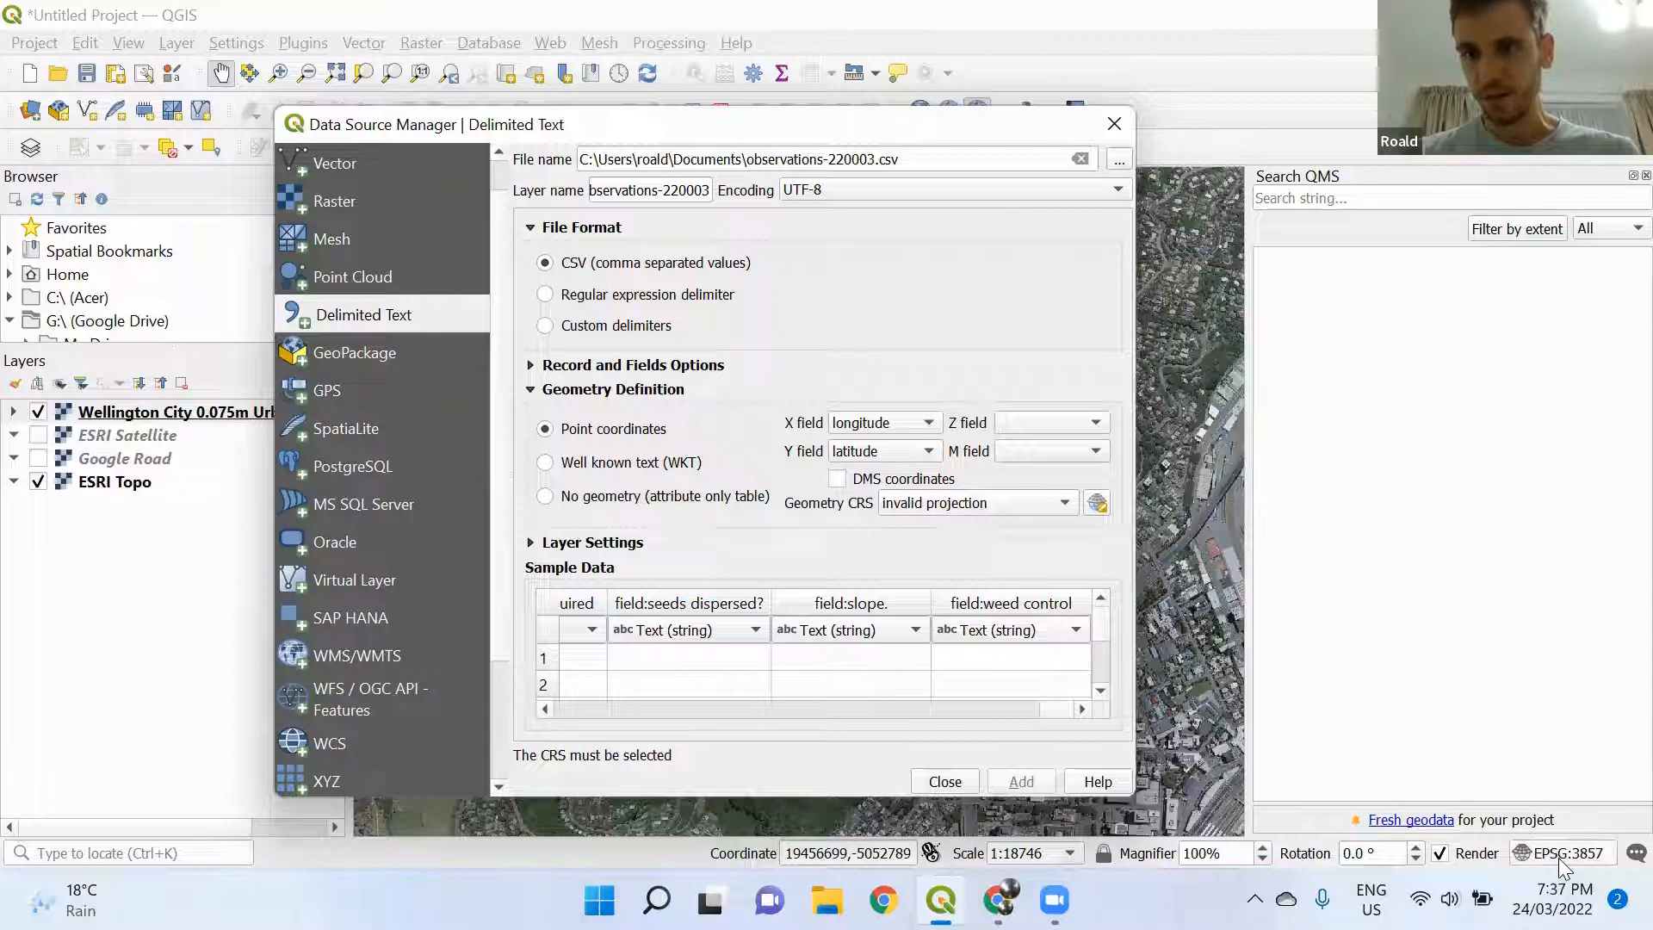
pyautogui.click(1061, 505)
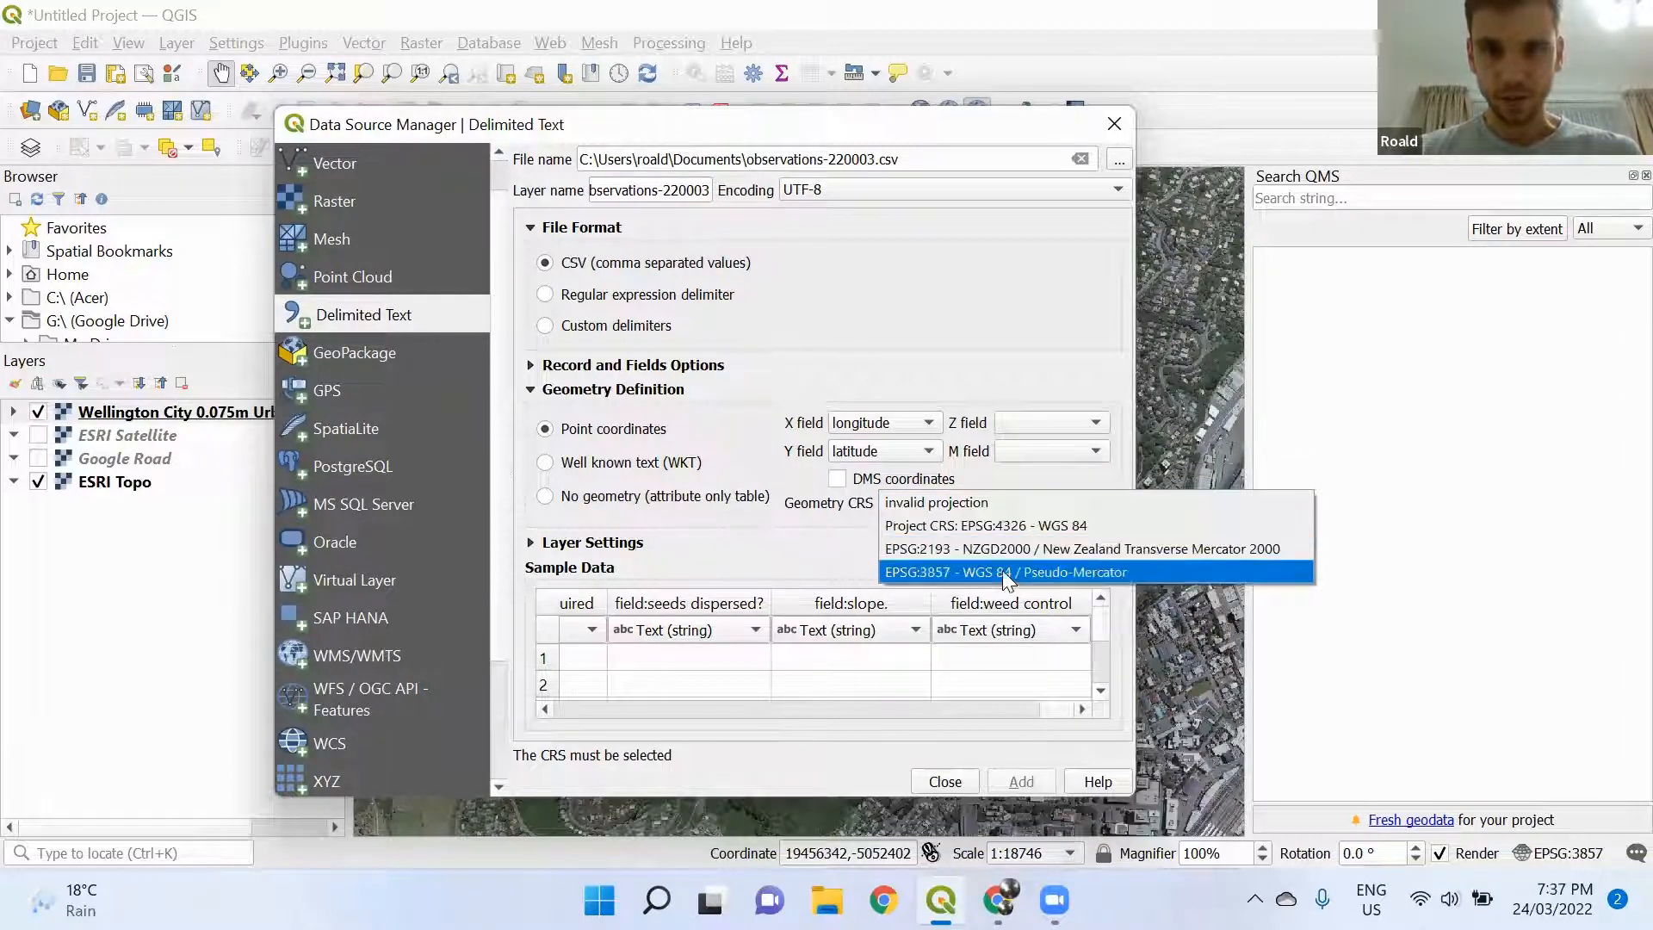
pyautogui.click(940, 573)
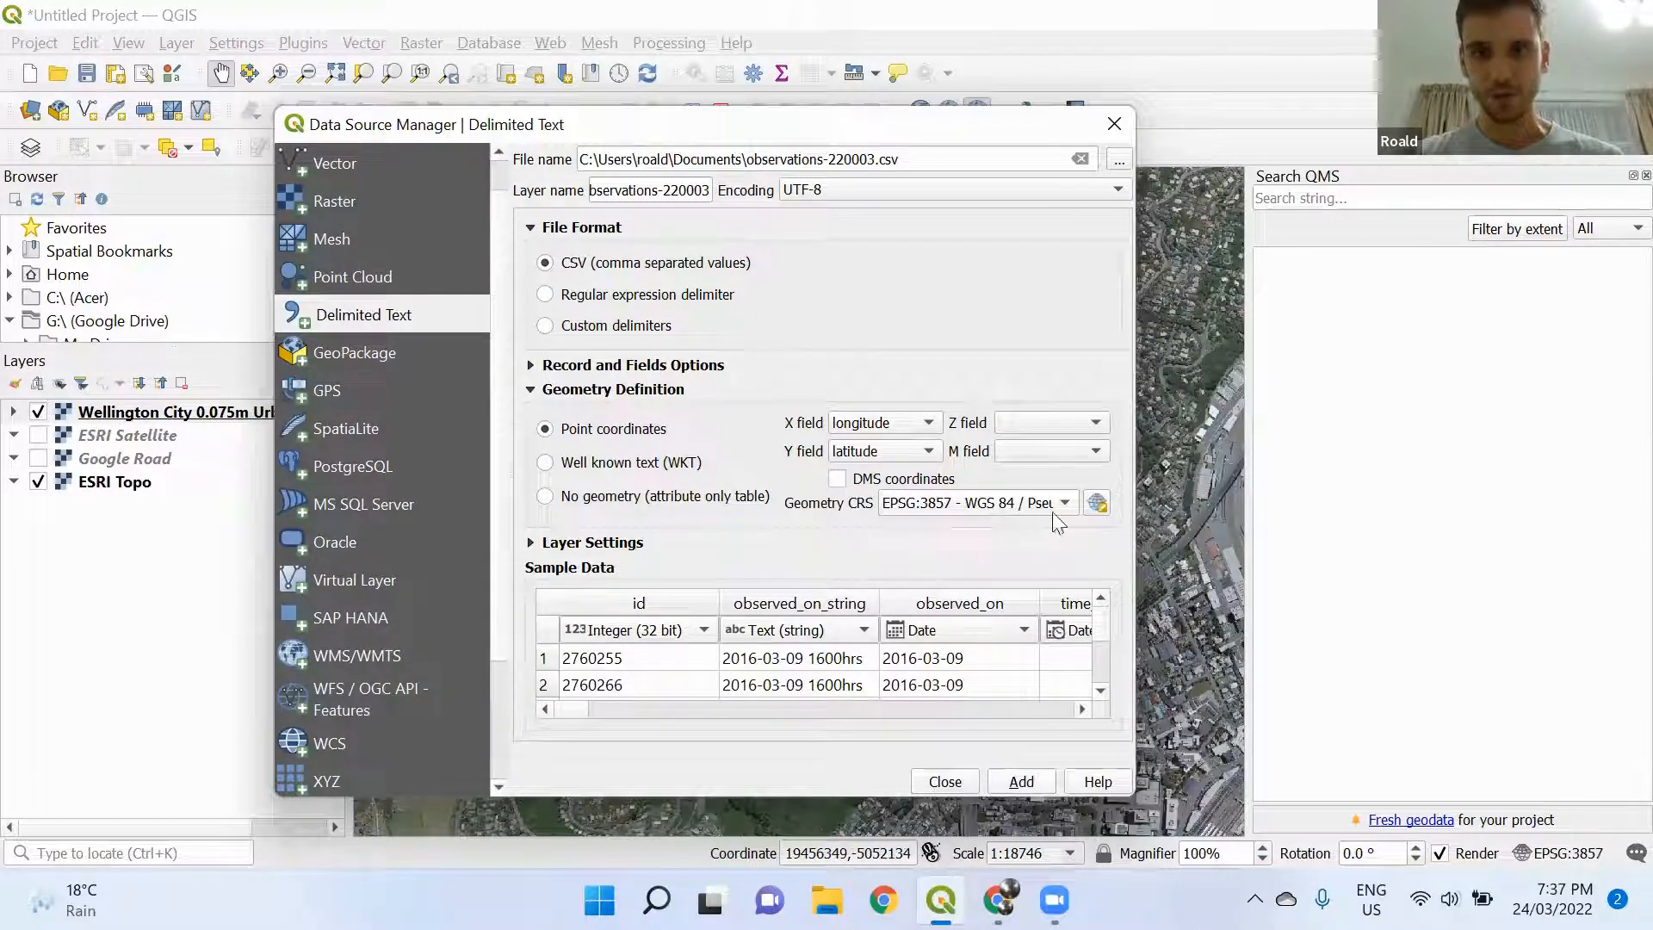
pyautogui.click(1028, 779)
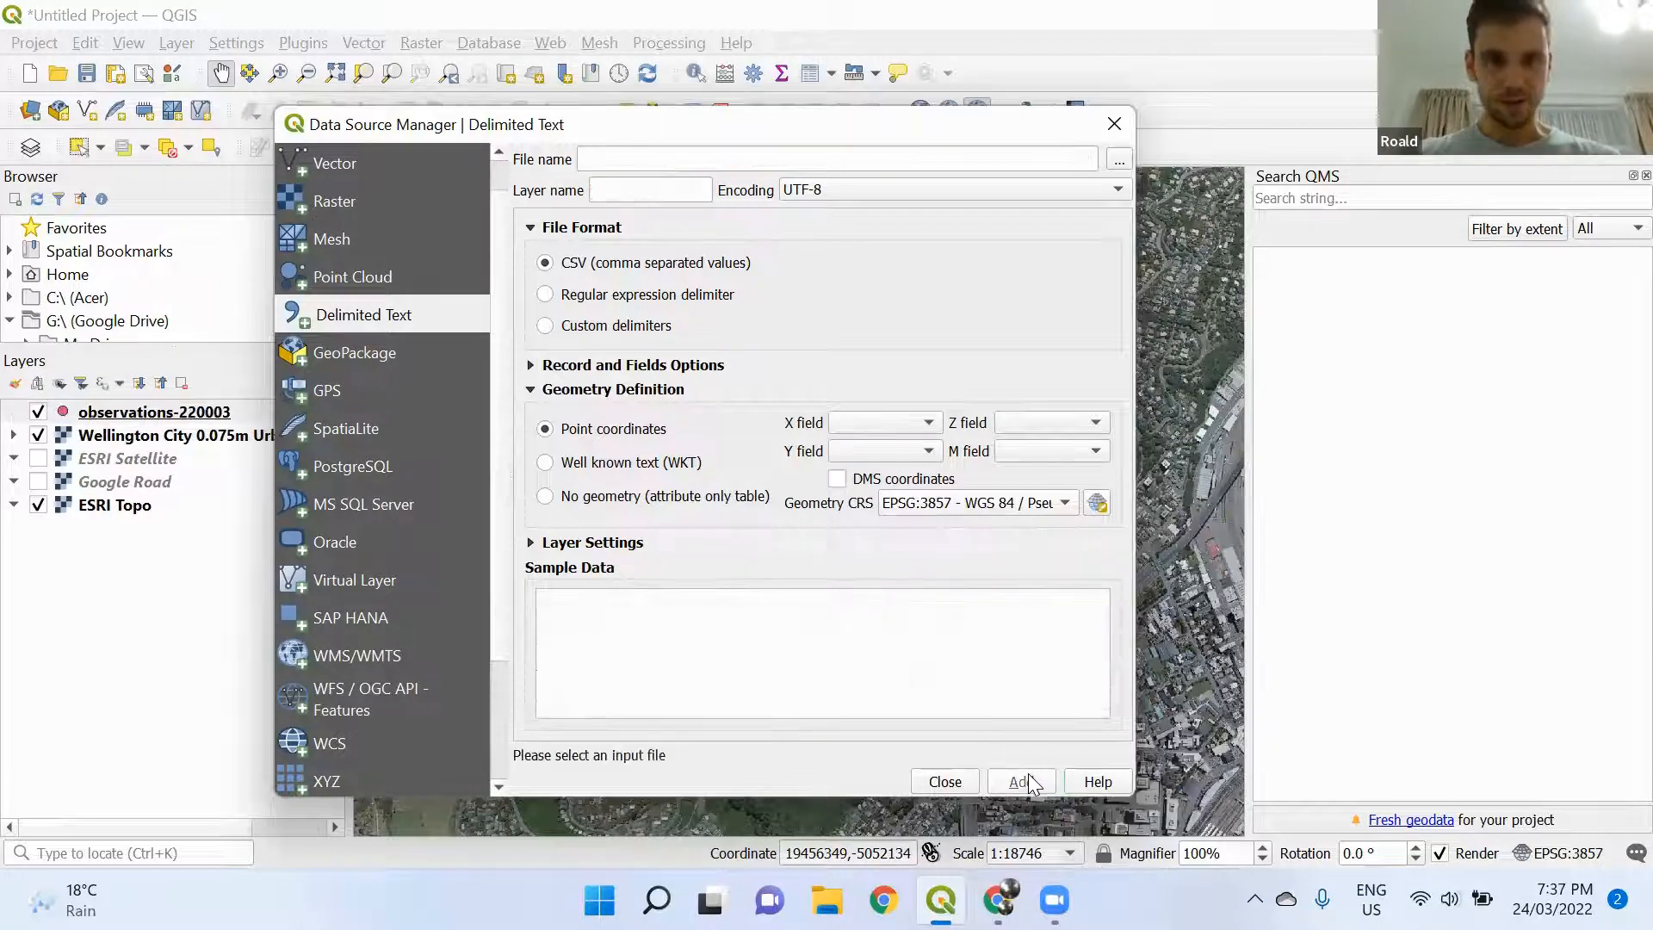
# Close the Data Source Manager and zoom to the observations-220003 layer to check where its points fall
pyautogui.click(945, 780)
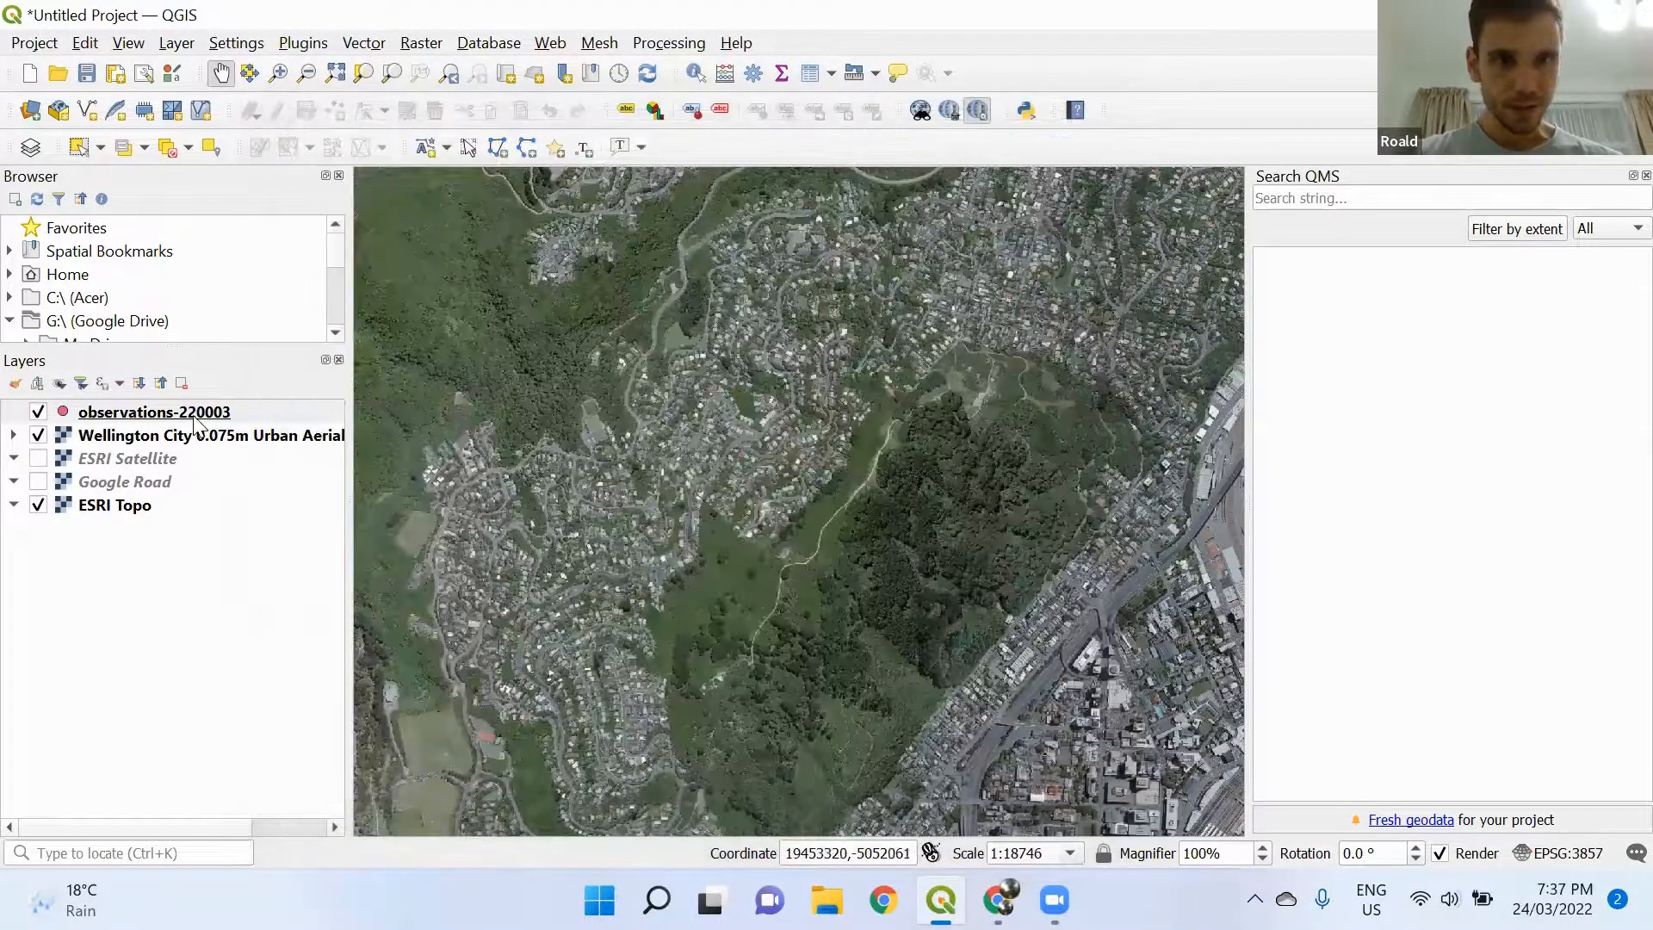
pyautogui.click(195, 416)
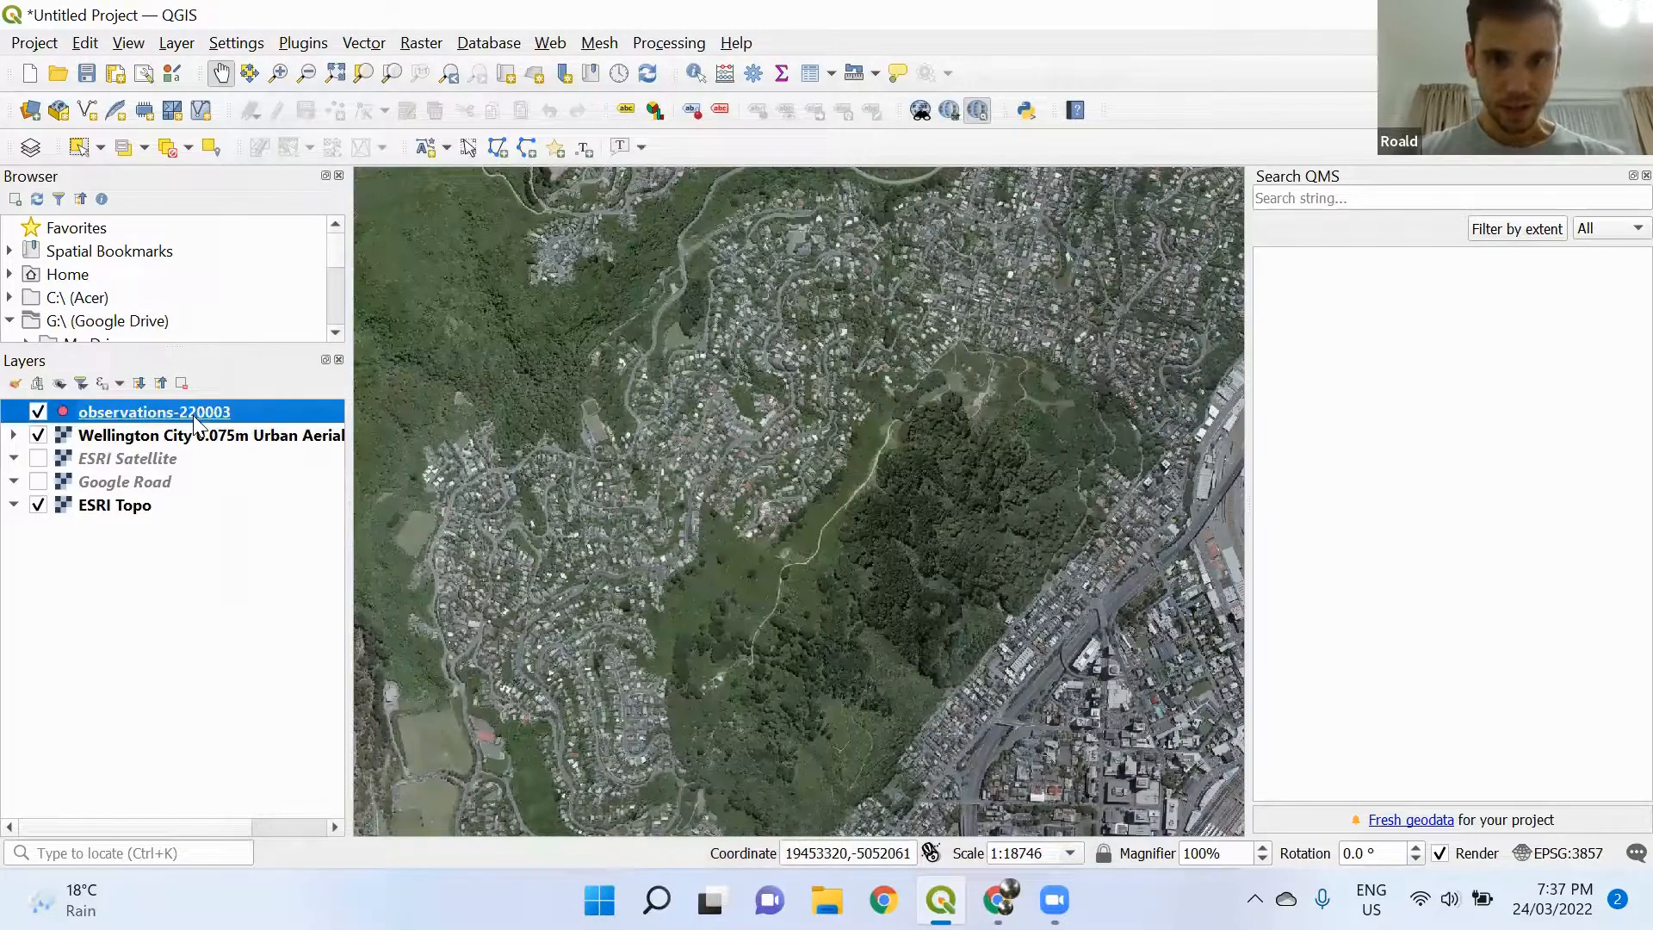
pyautogui.rightClick(195, 416)
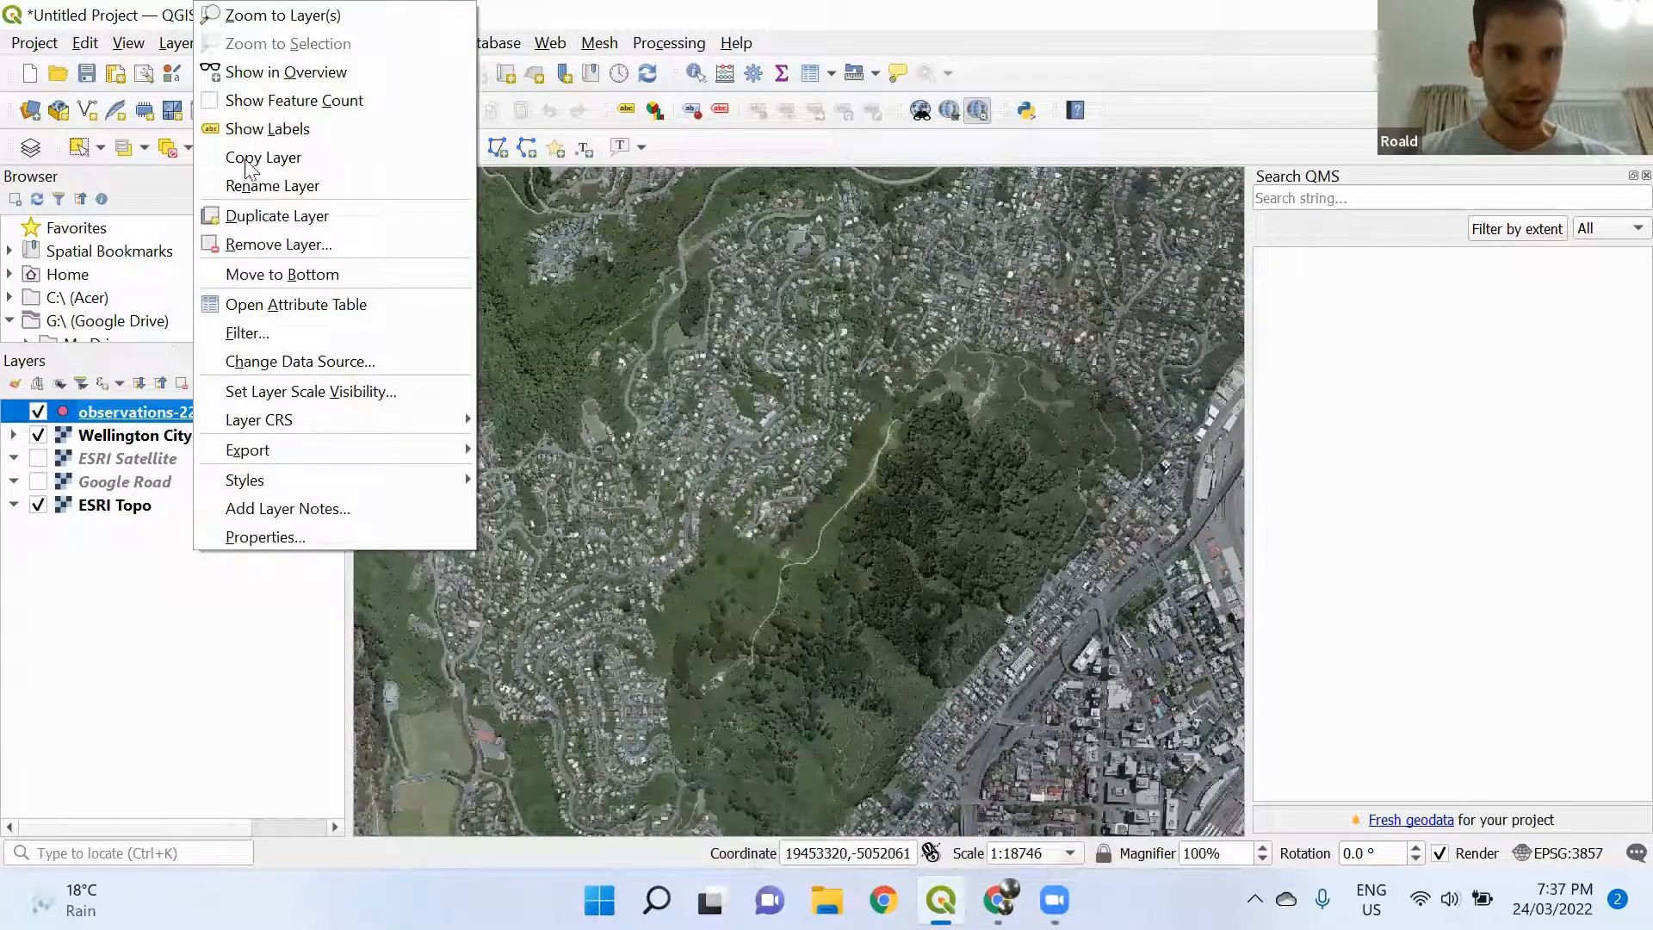
pyautogui.click(249, 17)
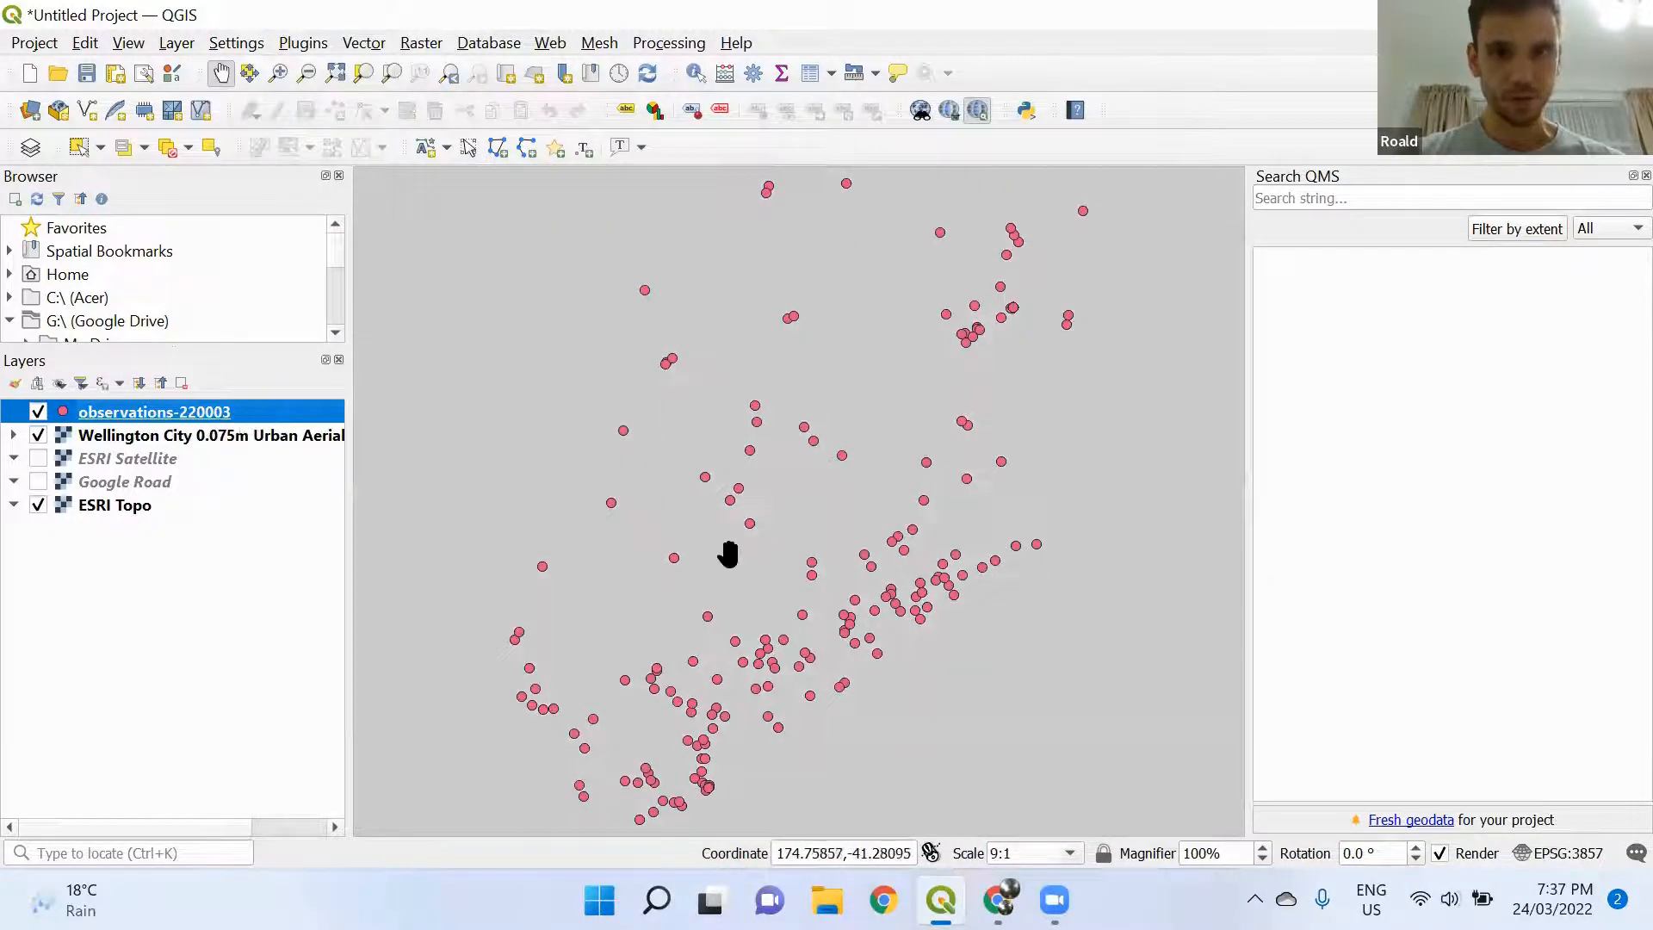
pyautogui.scroll(-1, 728, 553)
pyautogui.scroll(-1, 729, 554)
pyautogui.scroll(-1, 728, 554)
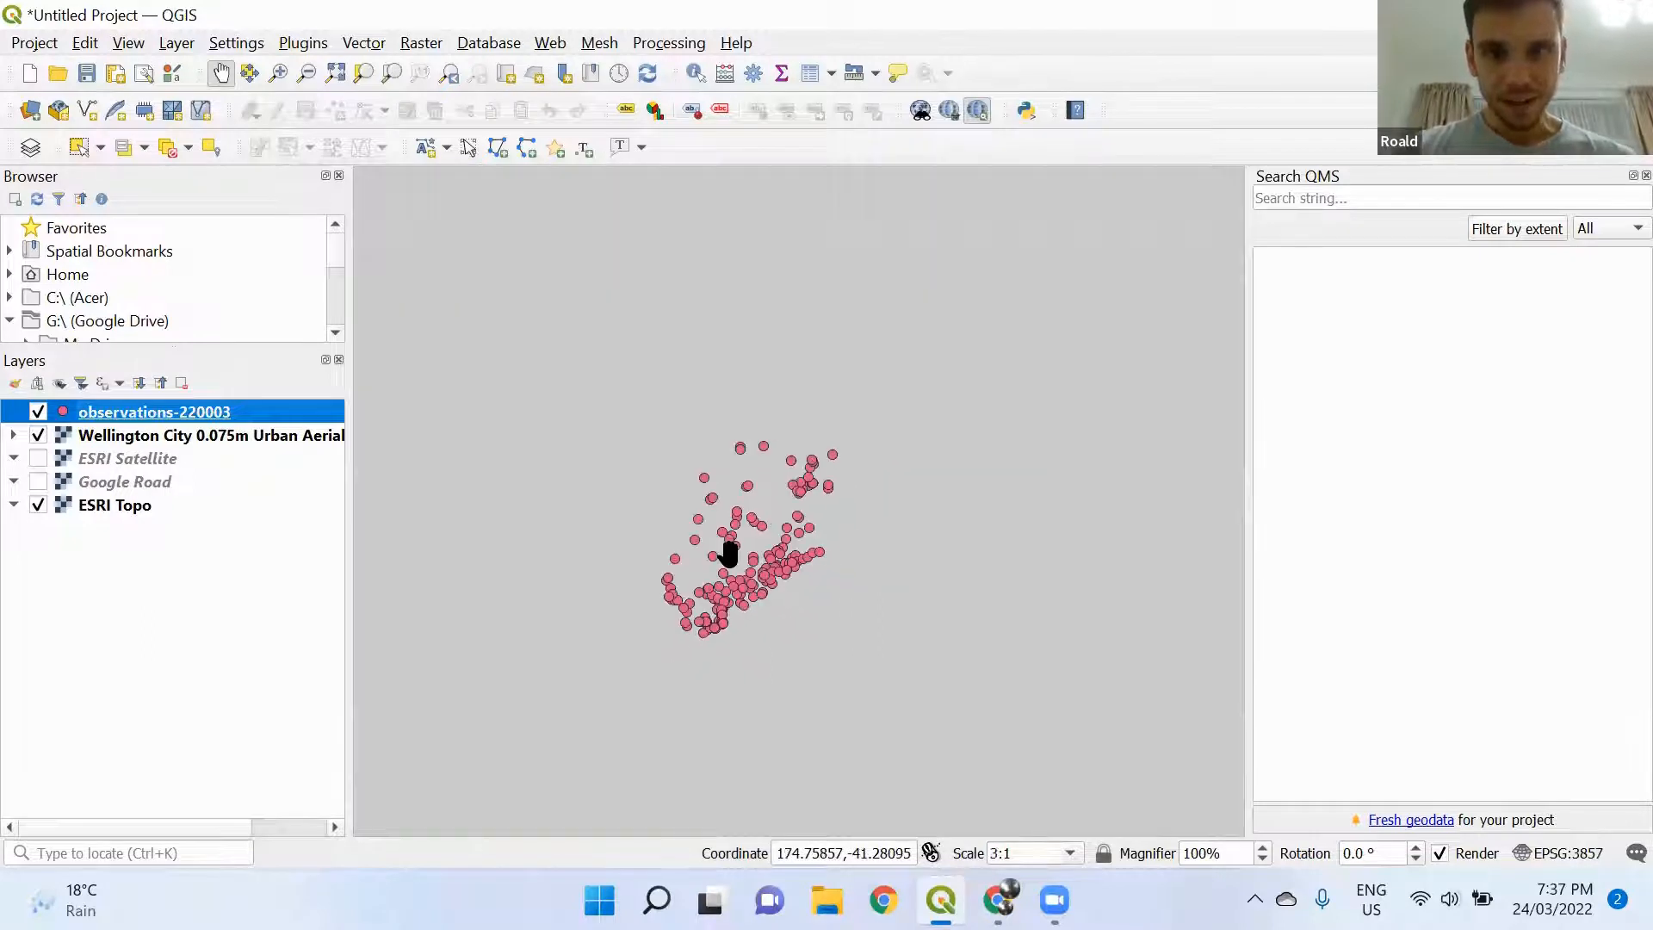
pyautogui.scroll(-1, 728, 553)
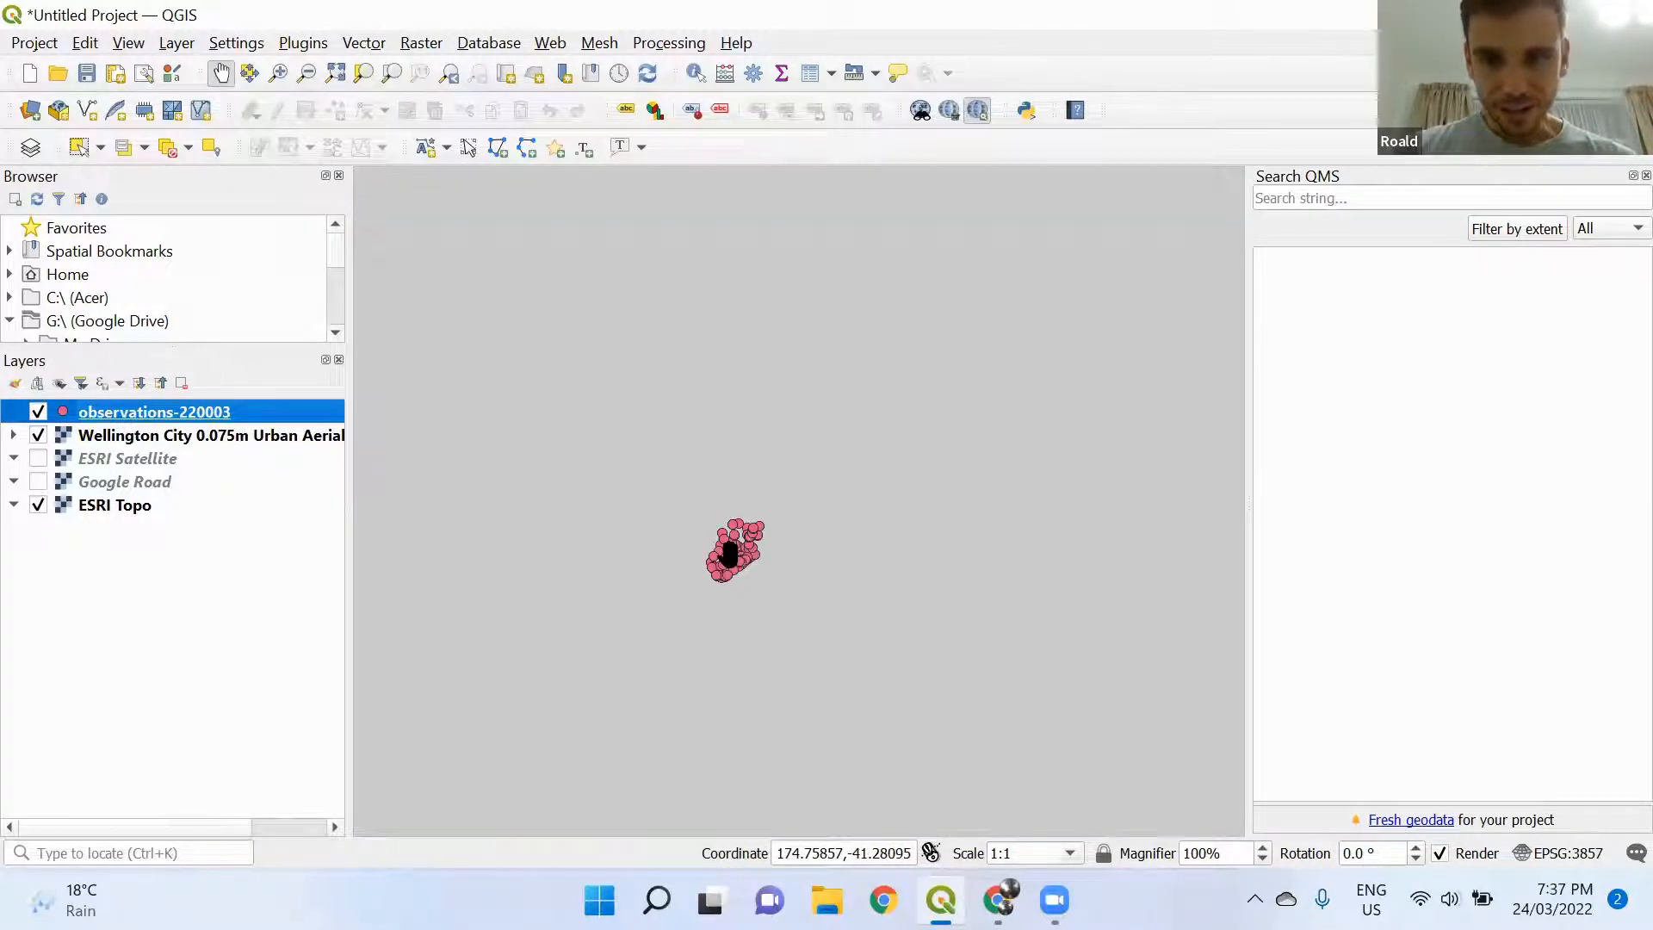
pyautogui.scroll(-1, 728, 553)
pyautogui.scroll(-2, 728, 554)
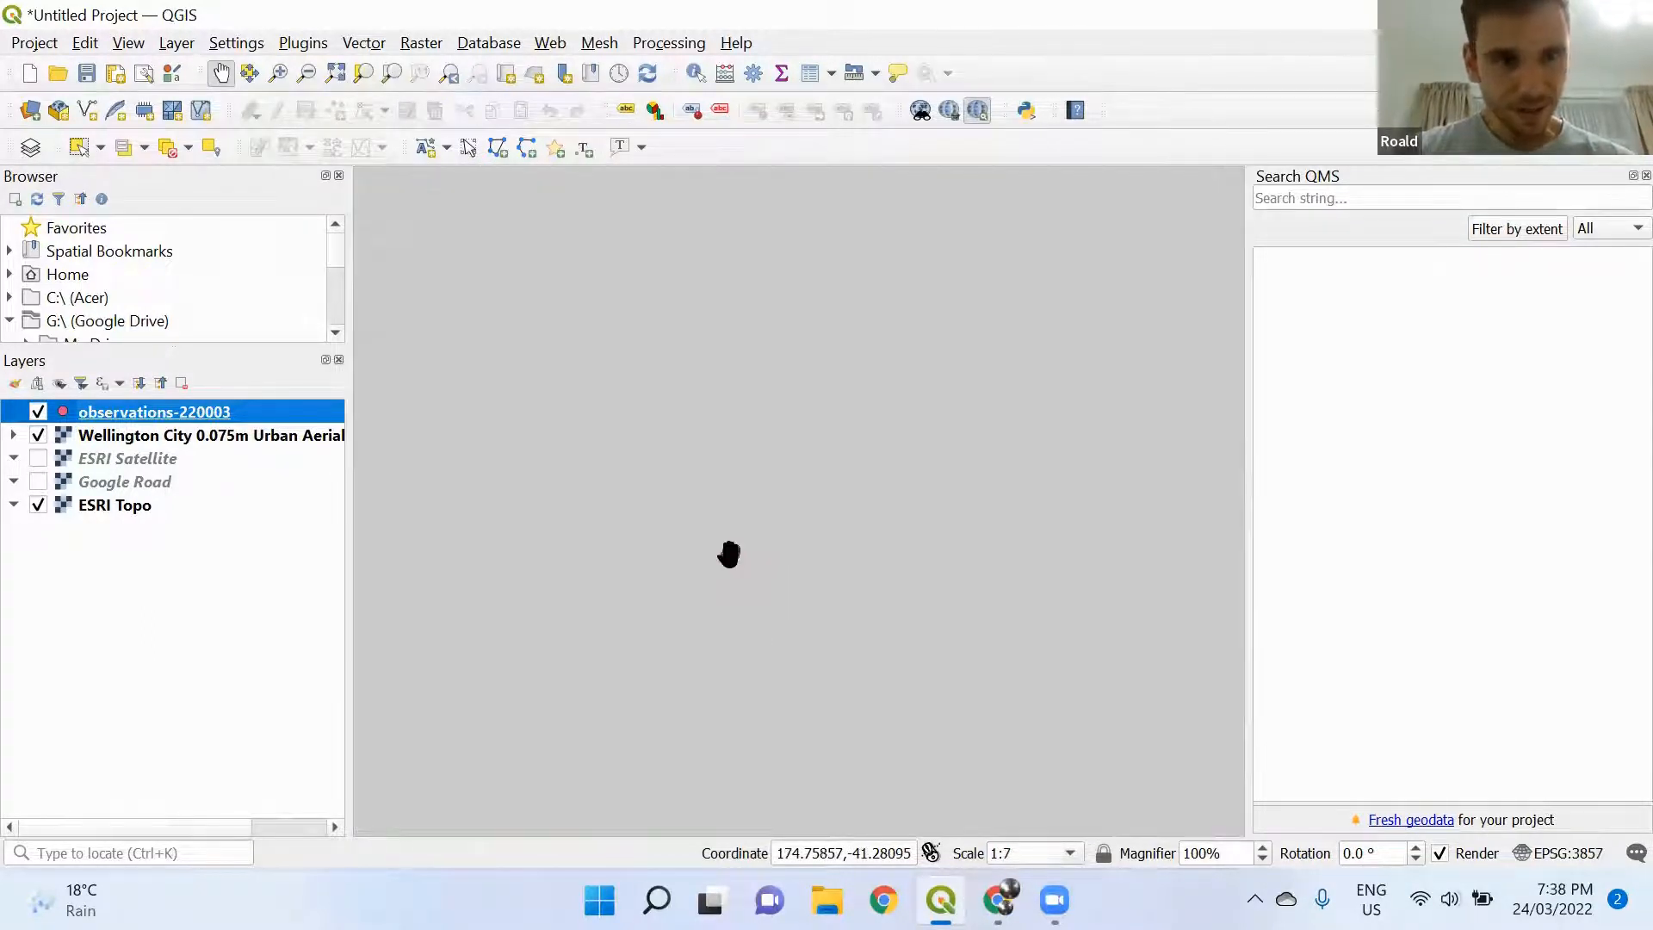
pyautogui.scroll(4, 728, 554)
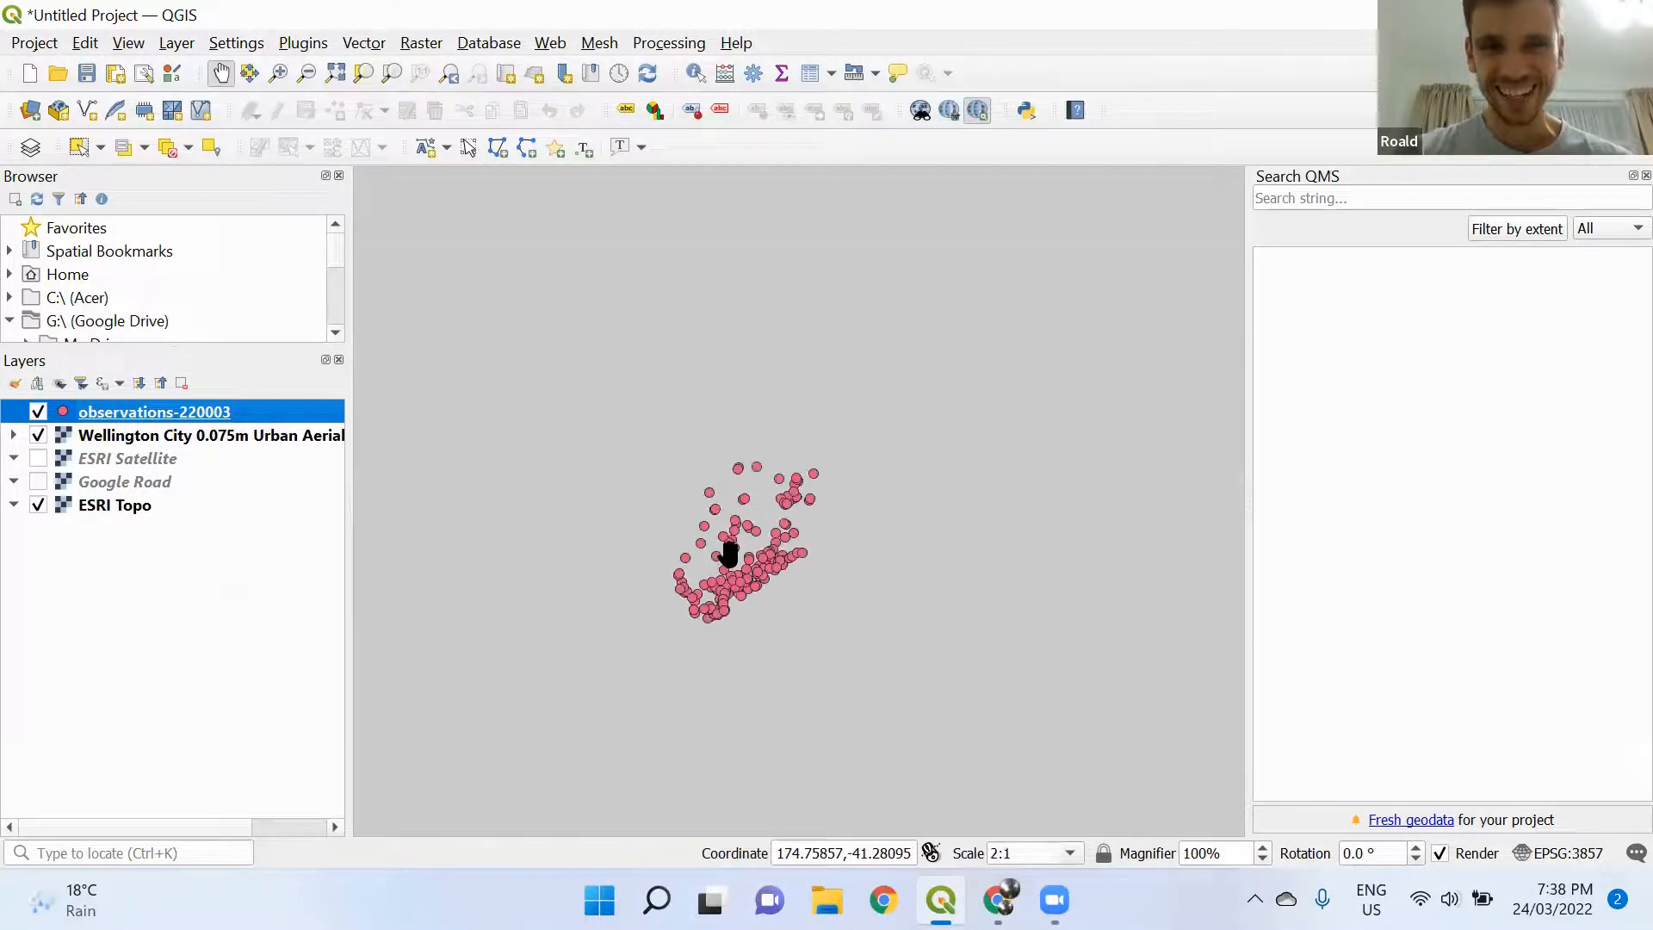
# Assign EPSG:2193 - NZGD2000 / New Zealand Transverse Mercator 2000 as the observations-220003 layer's CRS
pyautogui.doubleClick(192, 419)
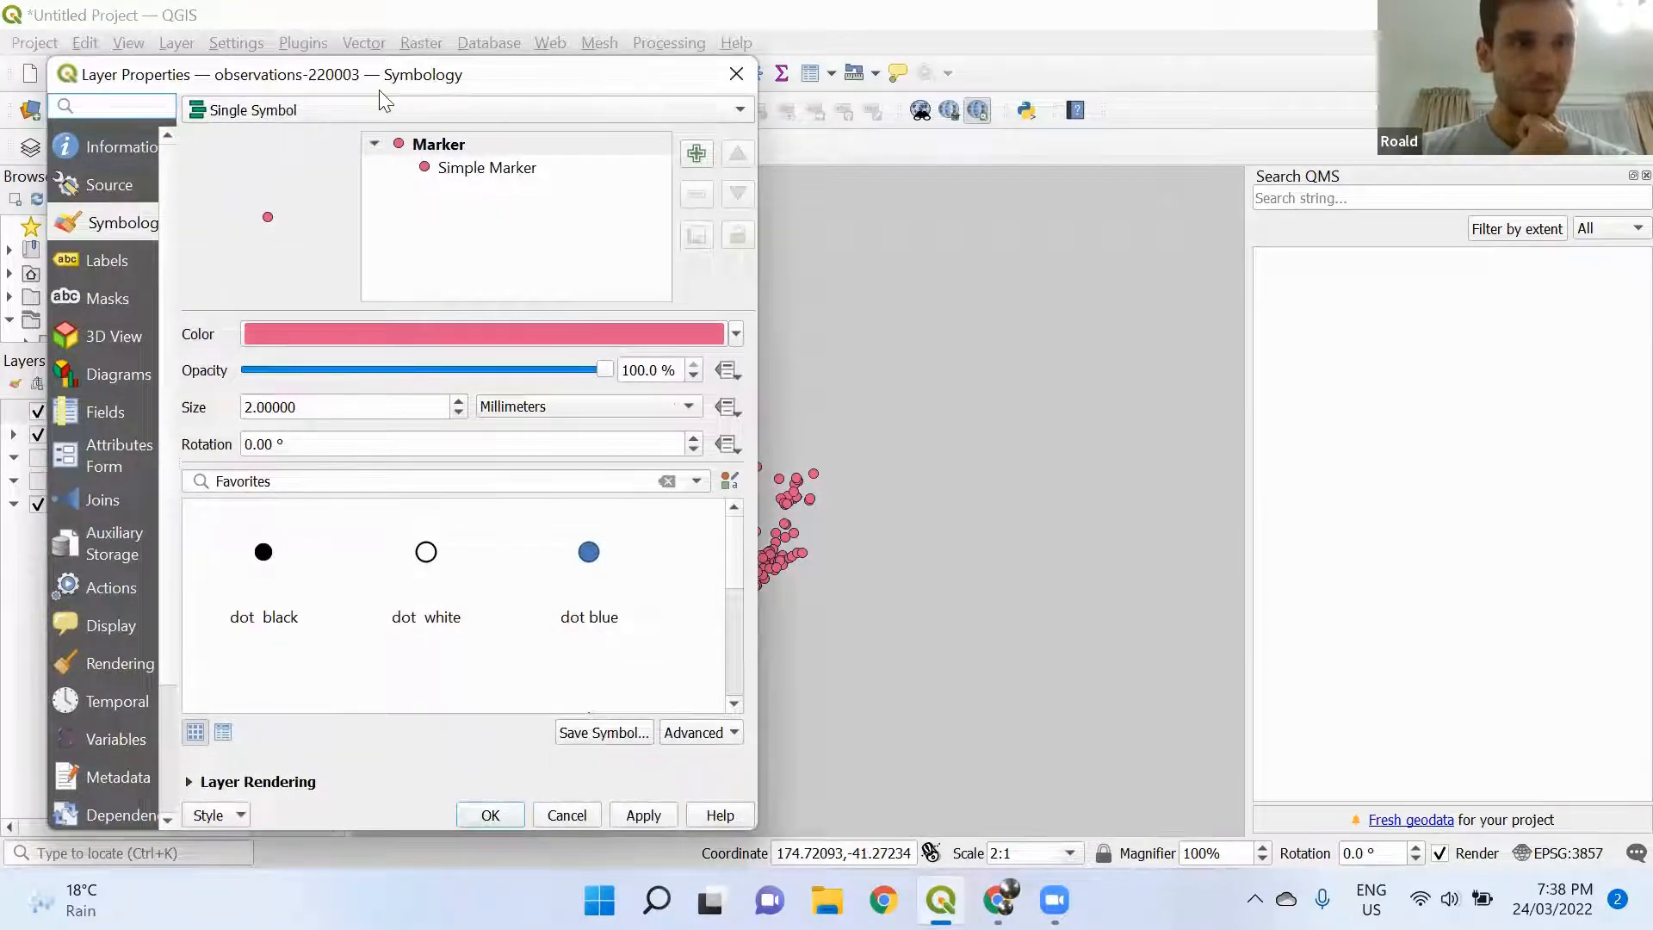
pyautogui.click(117, 184)
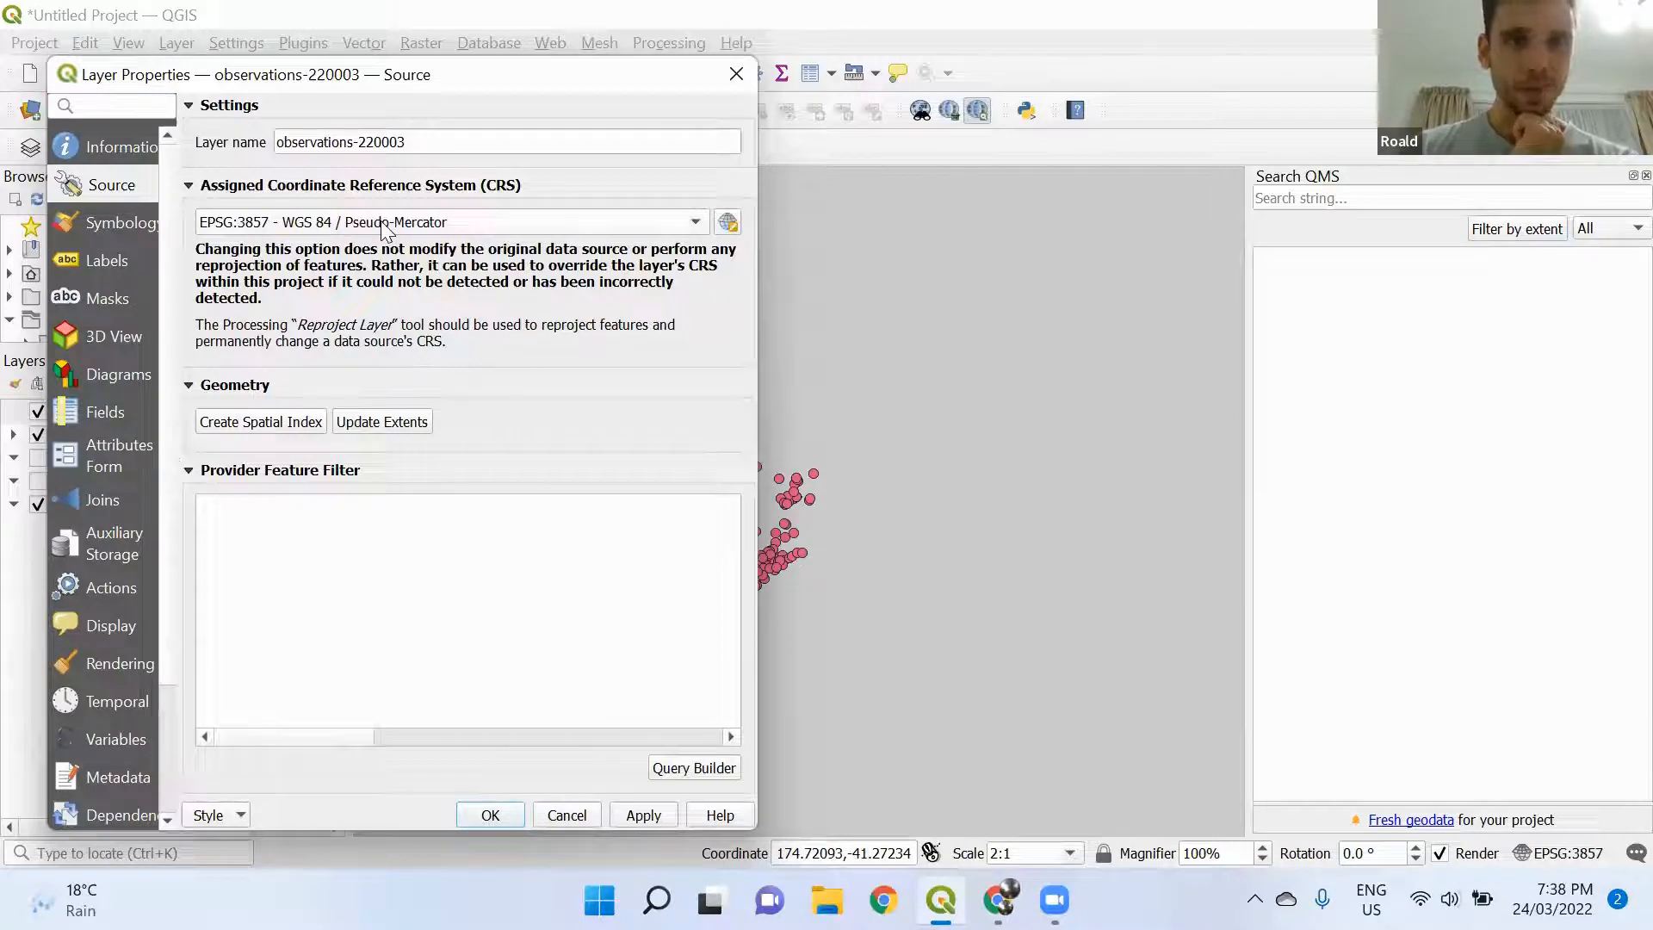
pyautogui.click(306, 225)
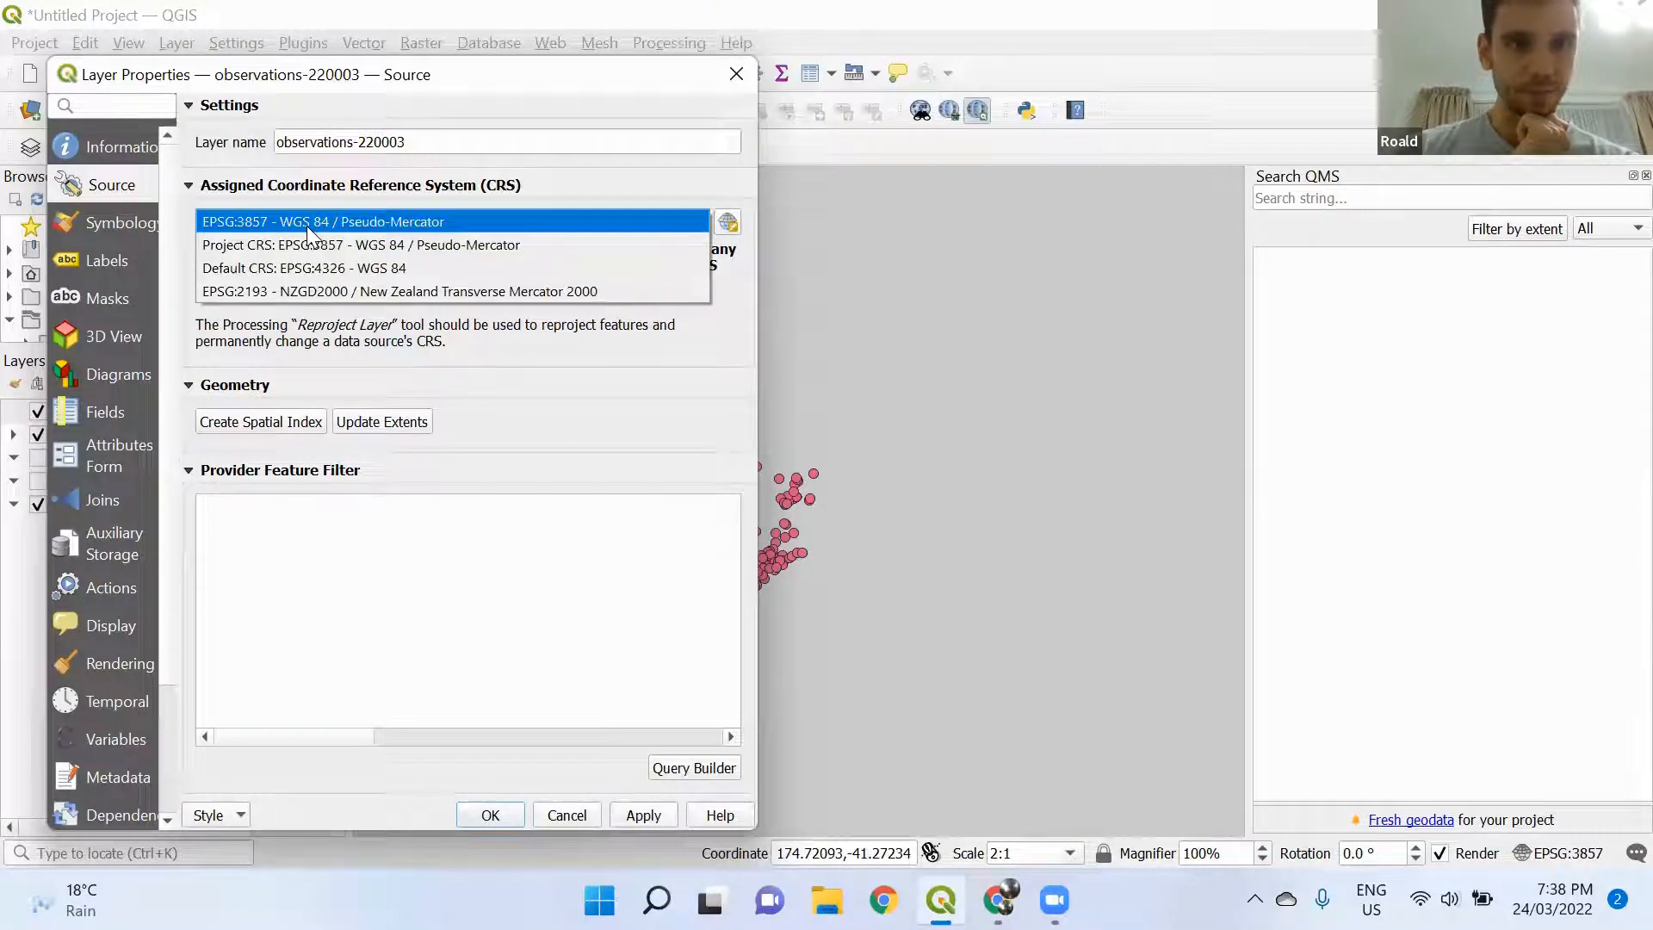
pyautogui.click(420, 293)
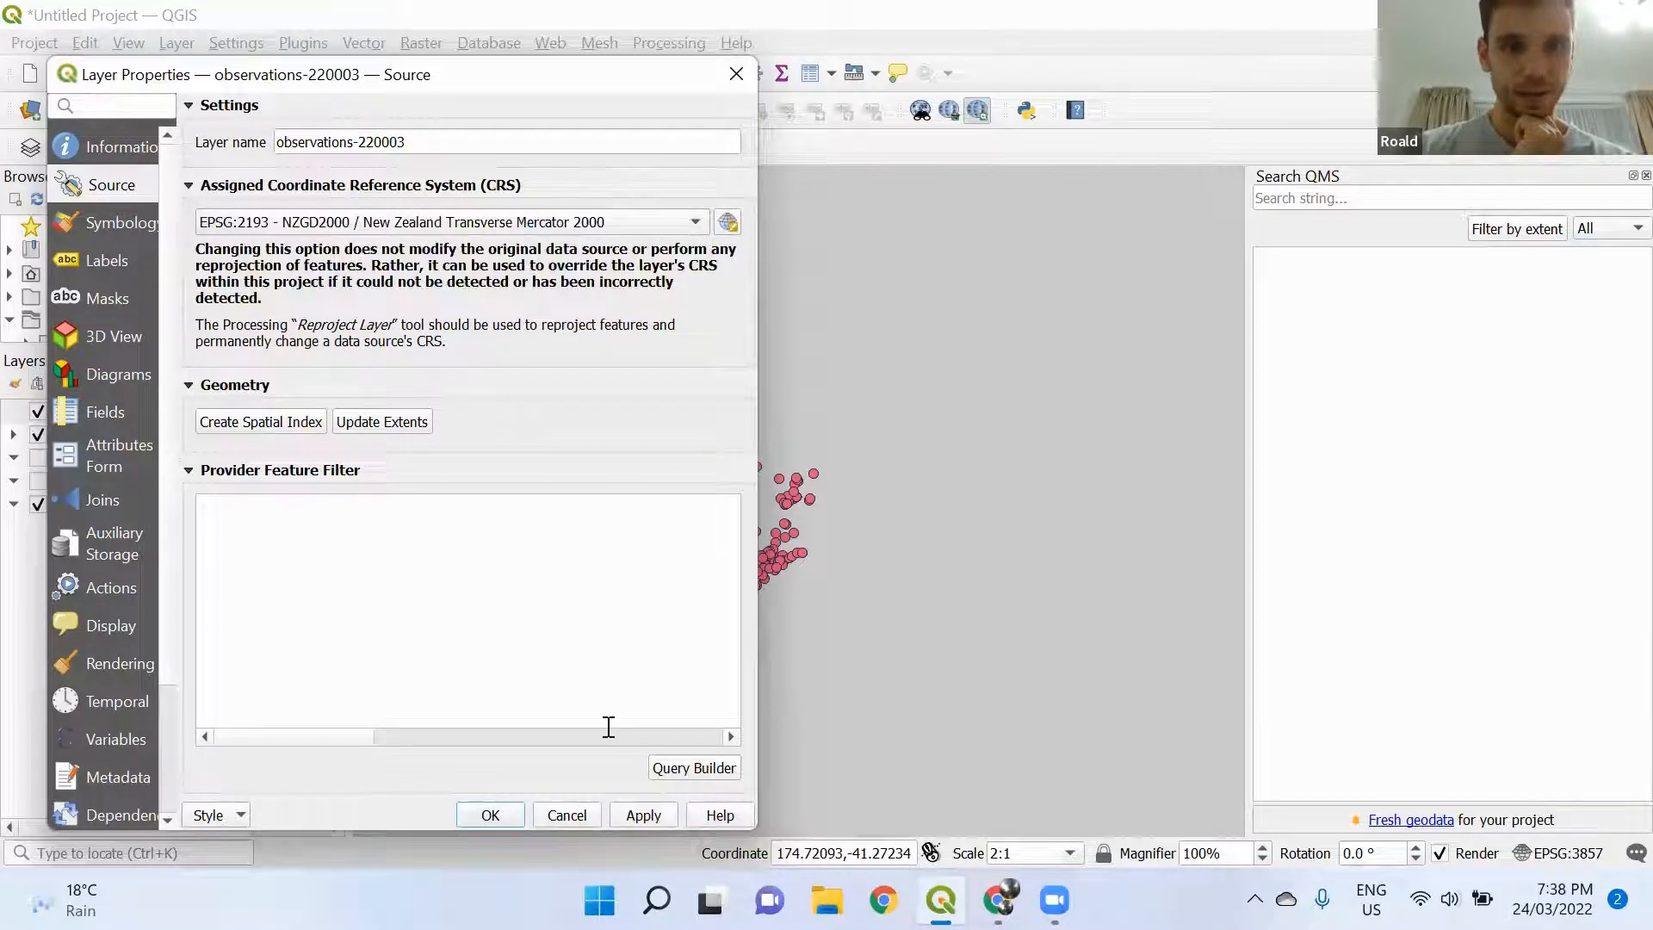
pyautogui.click(639, 817)
pyautogui.click(508, 814)
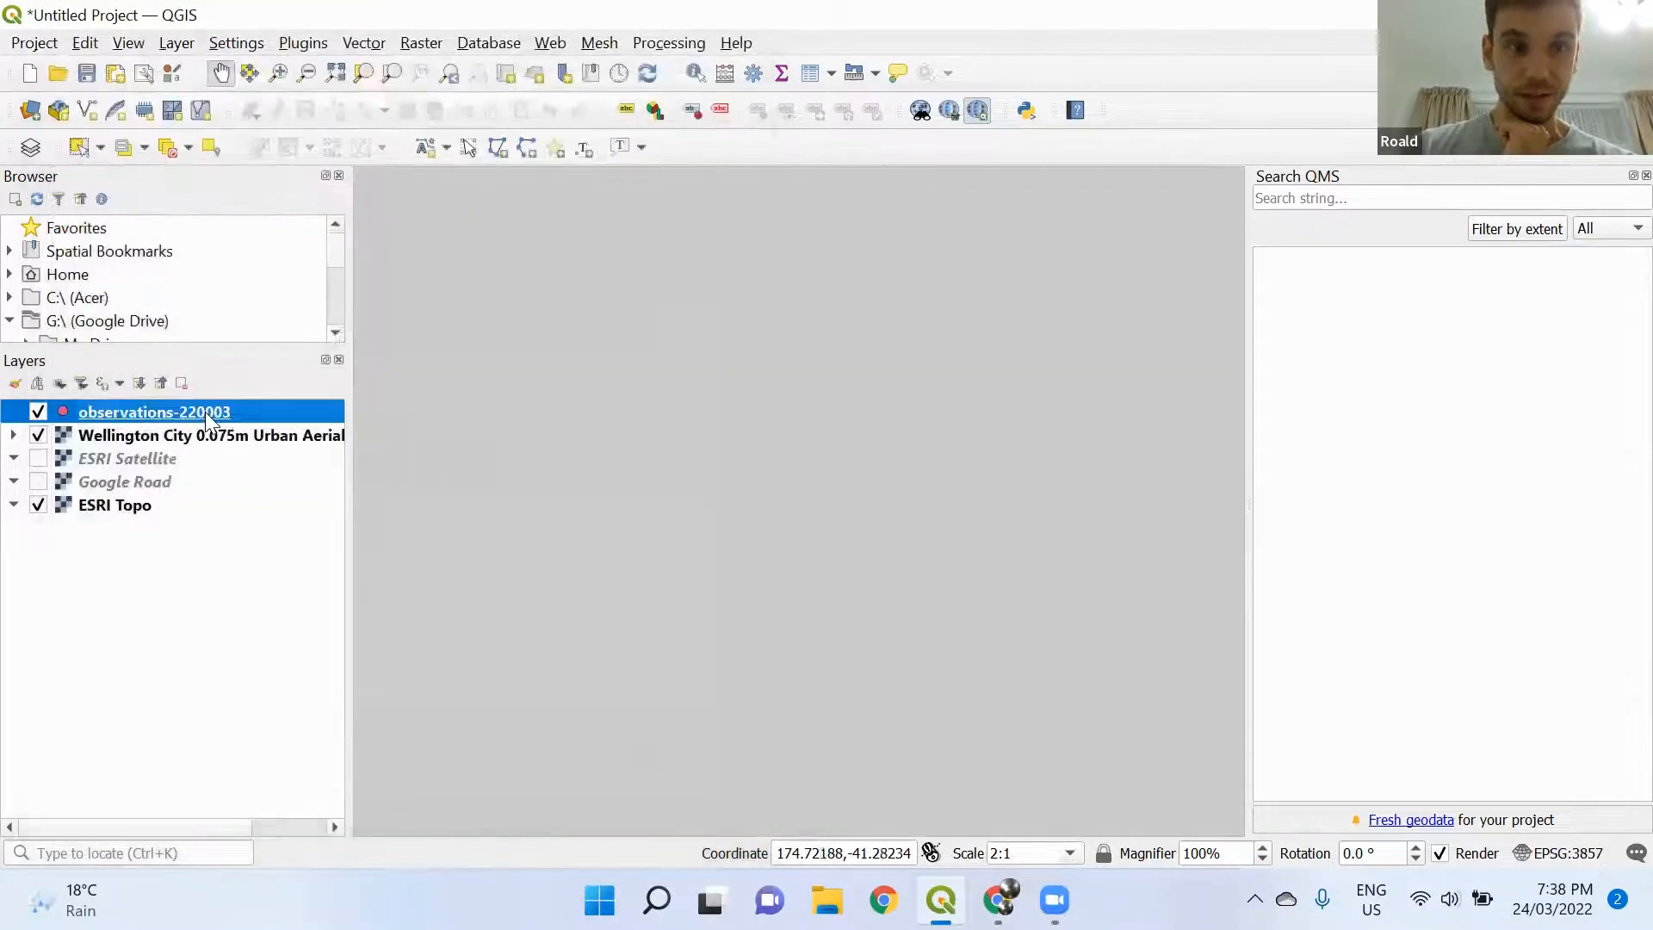
# Zoom to the observations-220003 layer's extent to check the points' position under the newly assigned CRS
pyautogui.rightClick(204, 411)
pyautogui.click(338, 20)
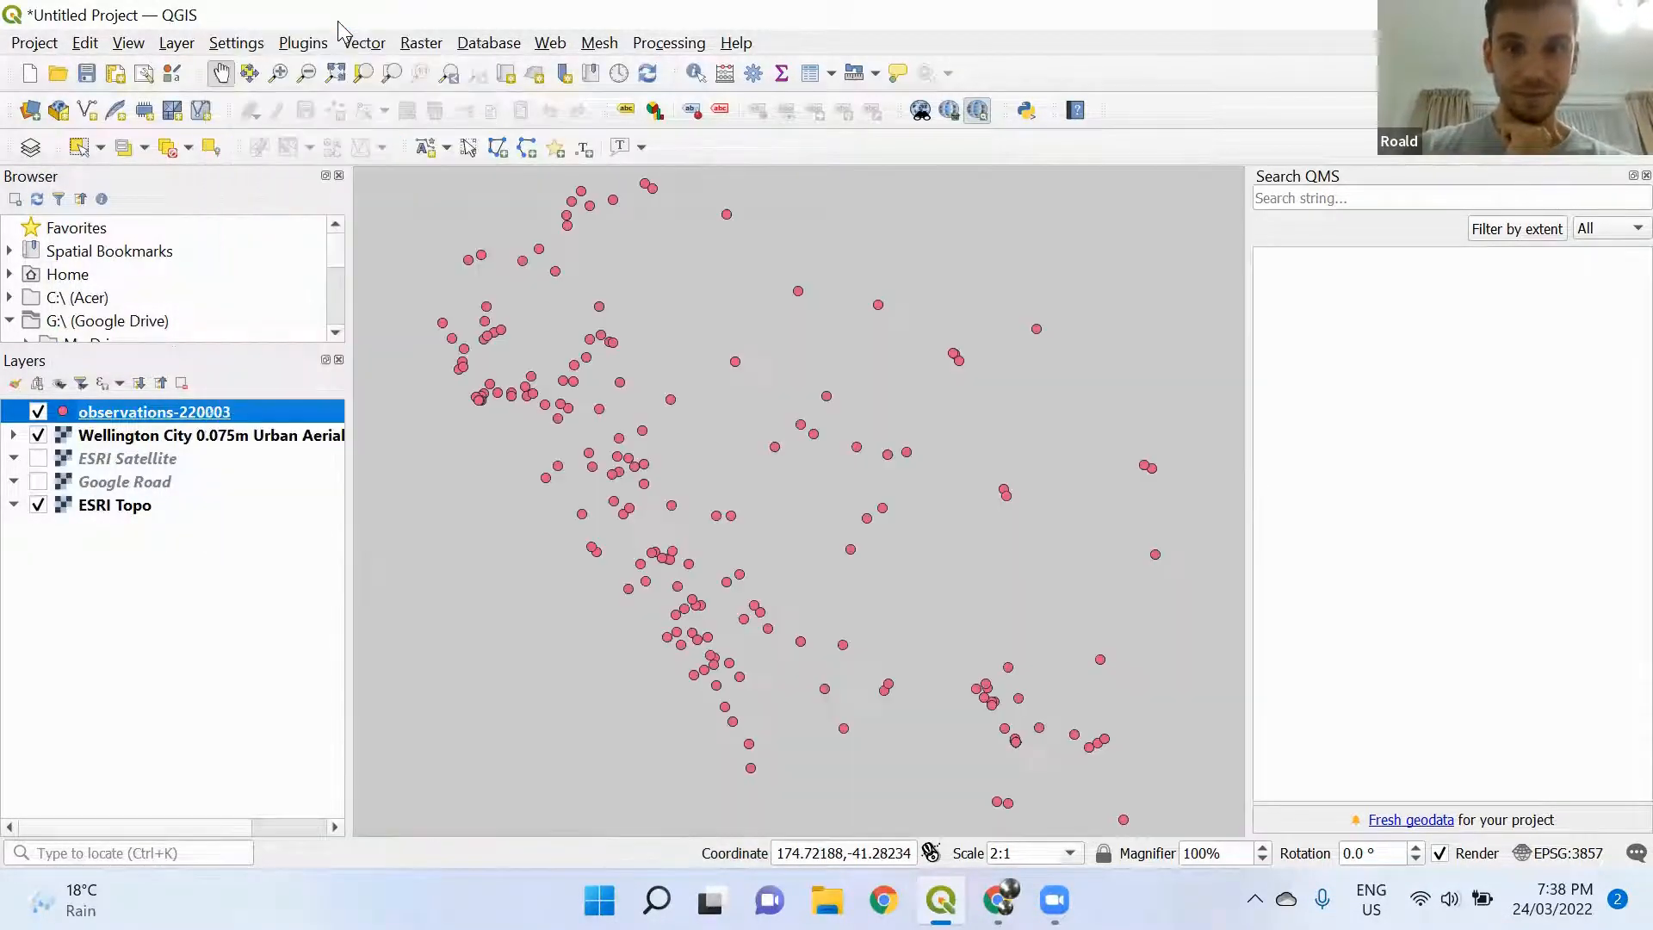
pyautogui.scroll(-3, 535, 472)
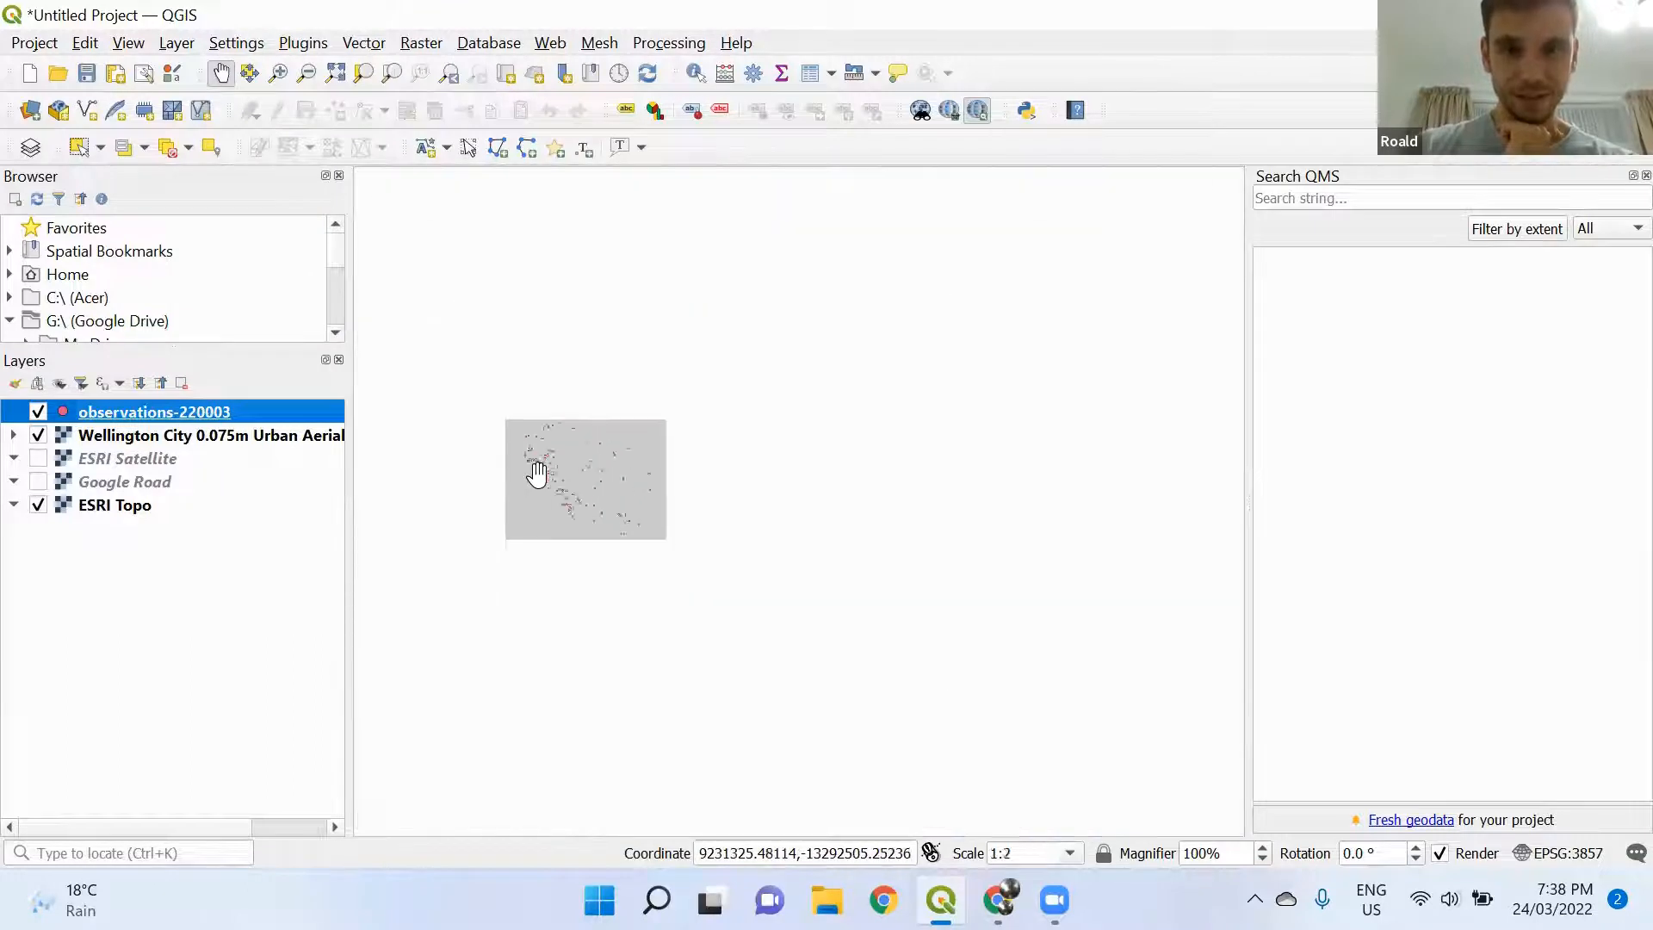
pyautogui.rightClick(174, 410)
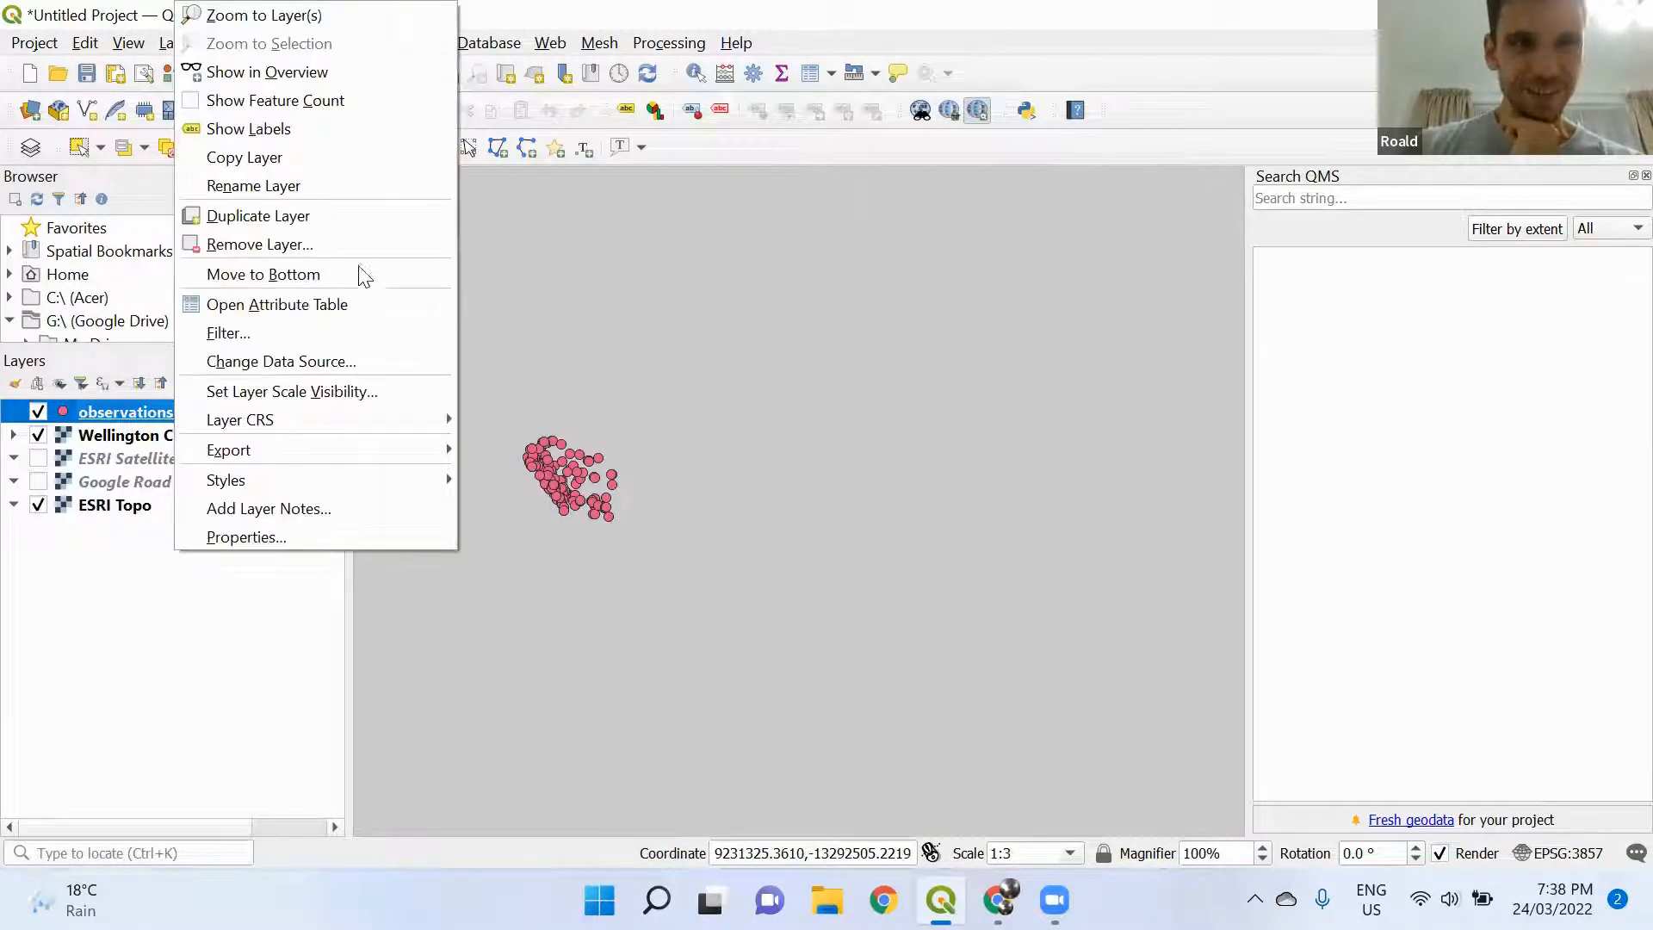
pyautogui.click(133, 410)
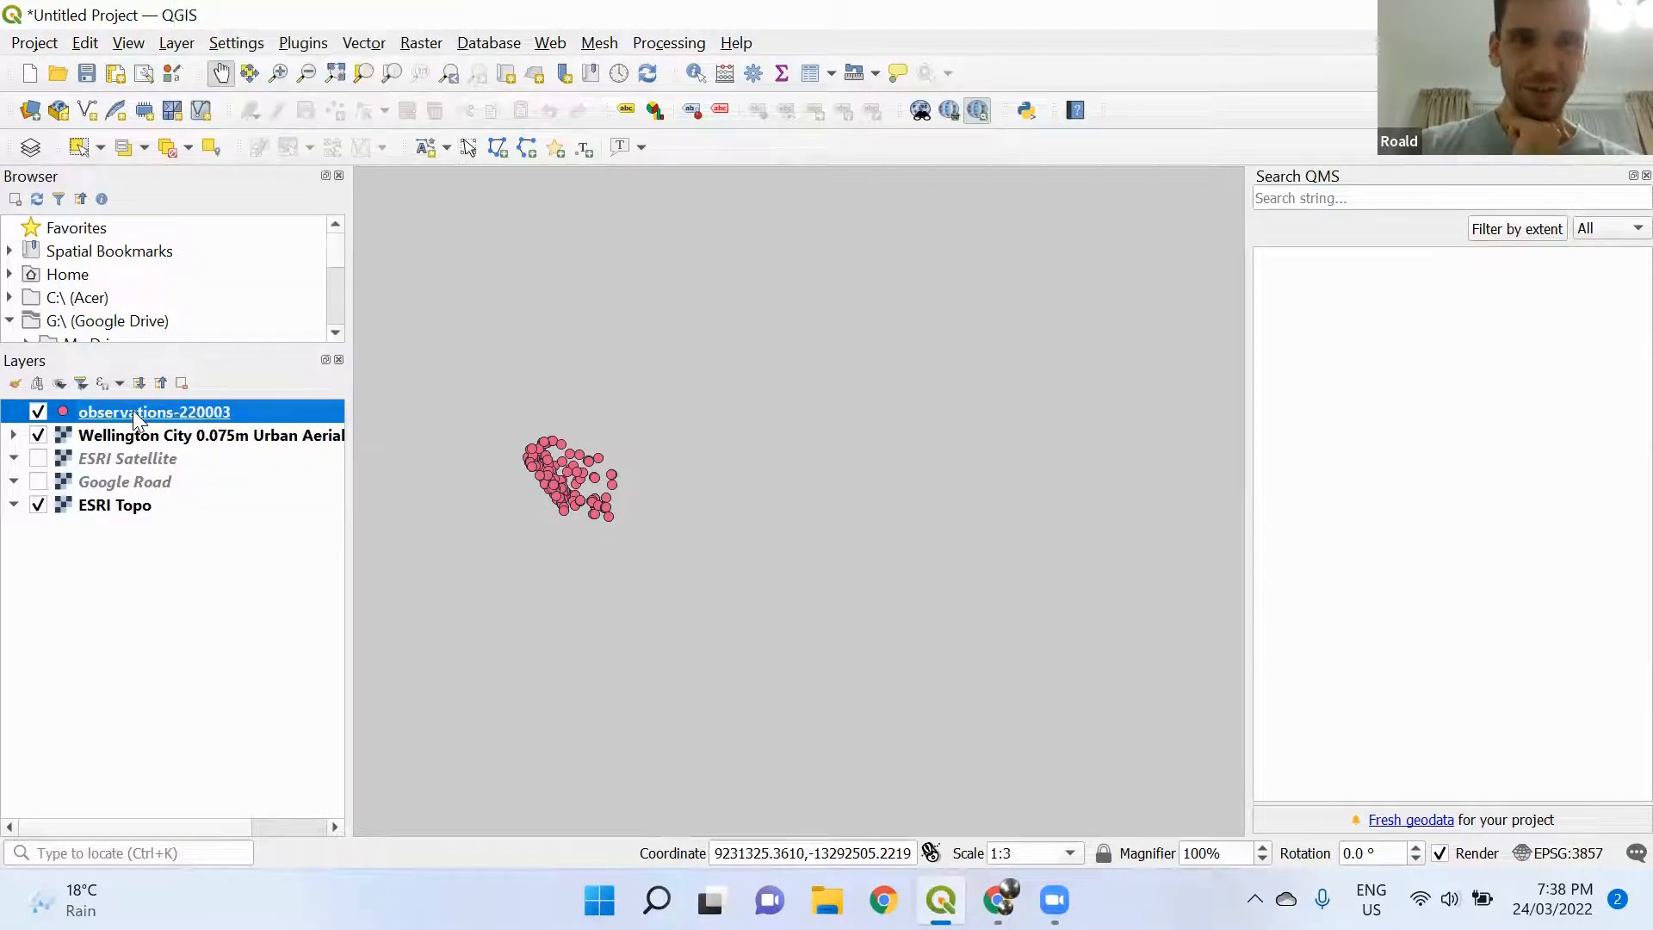
# Set the observations-220003 layer's CRS to EPSG:4326 - WGS 84 and zoom to the layer
pyautogui.doubleClick(133, 410)
pyautogui.click(357, 222)
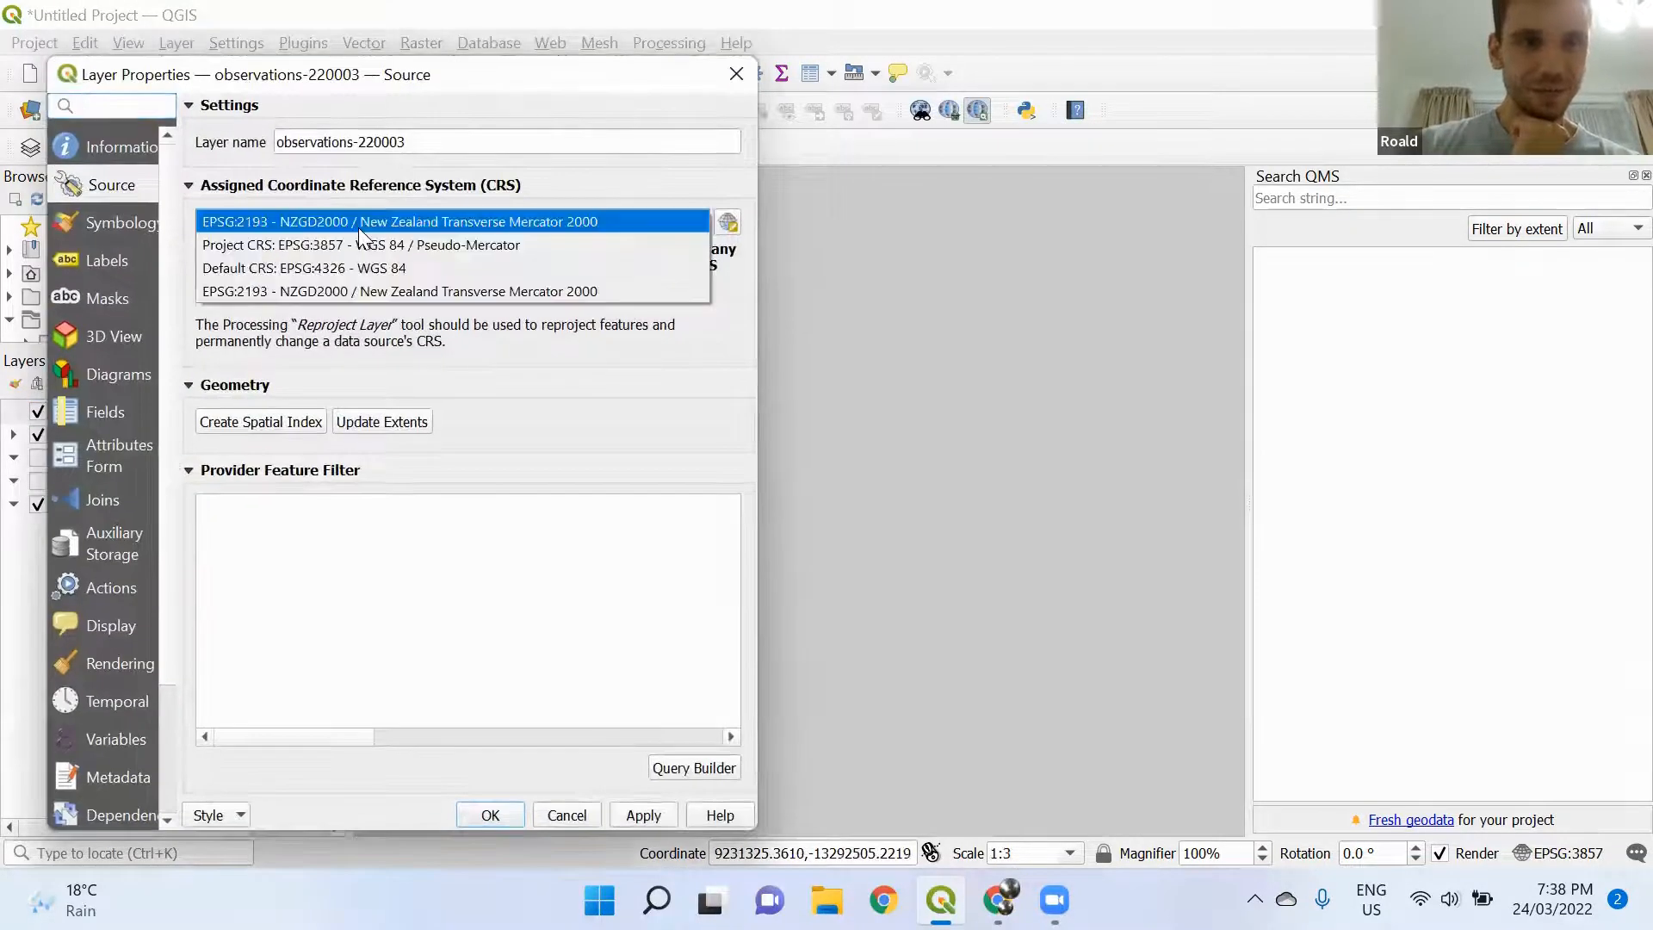
pyautogui.click(399, 266)
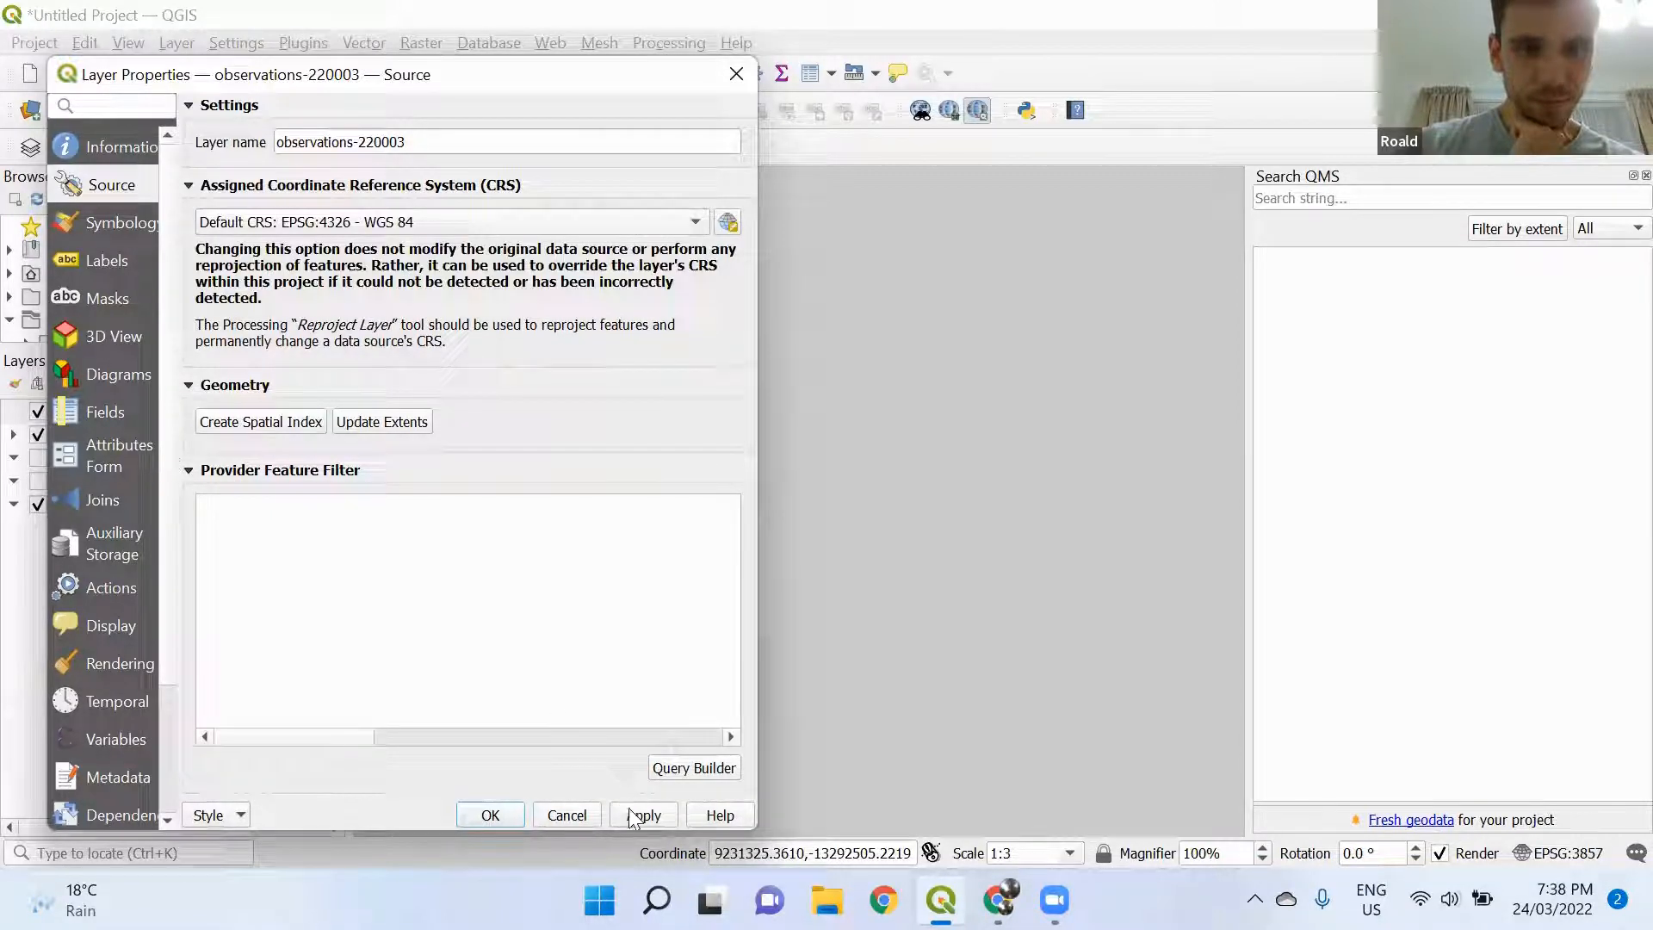
pyautogui.click(466, 815)
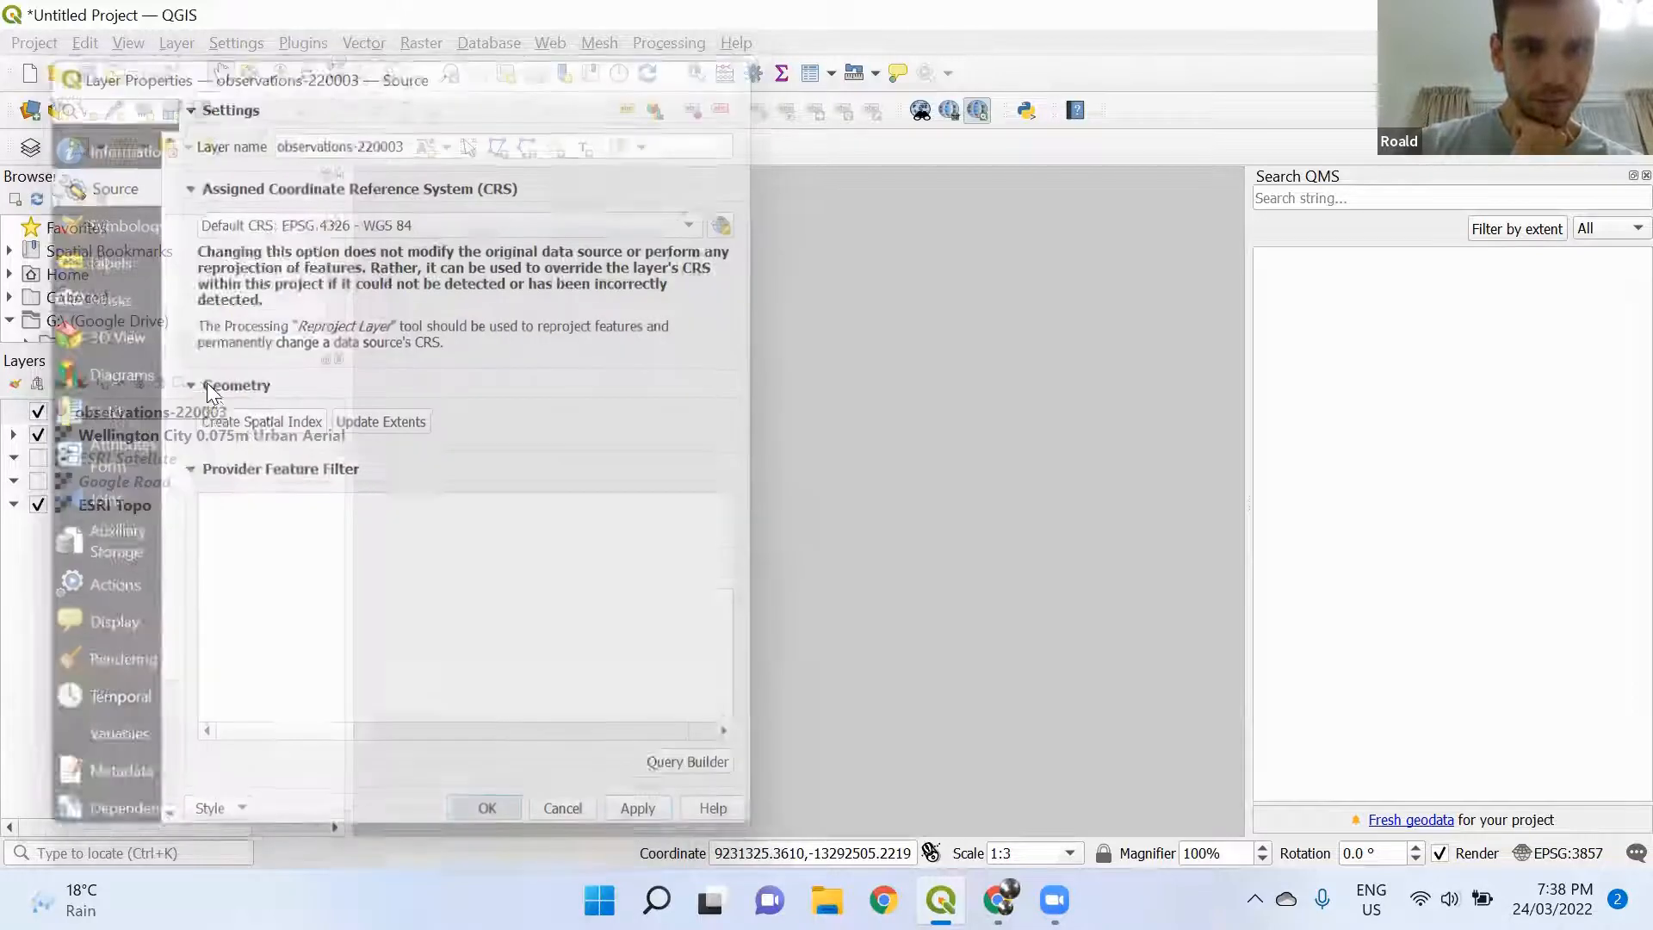
pyautogui.rightClick(207, 411)
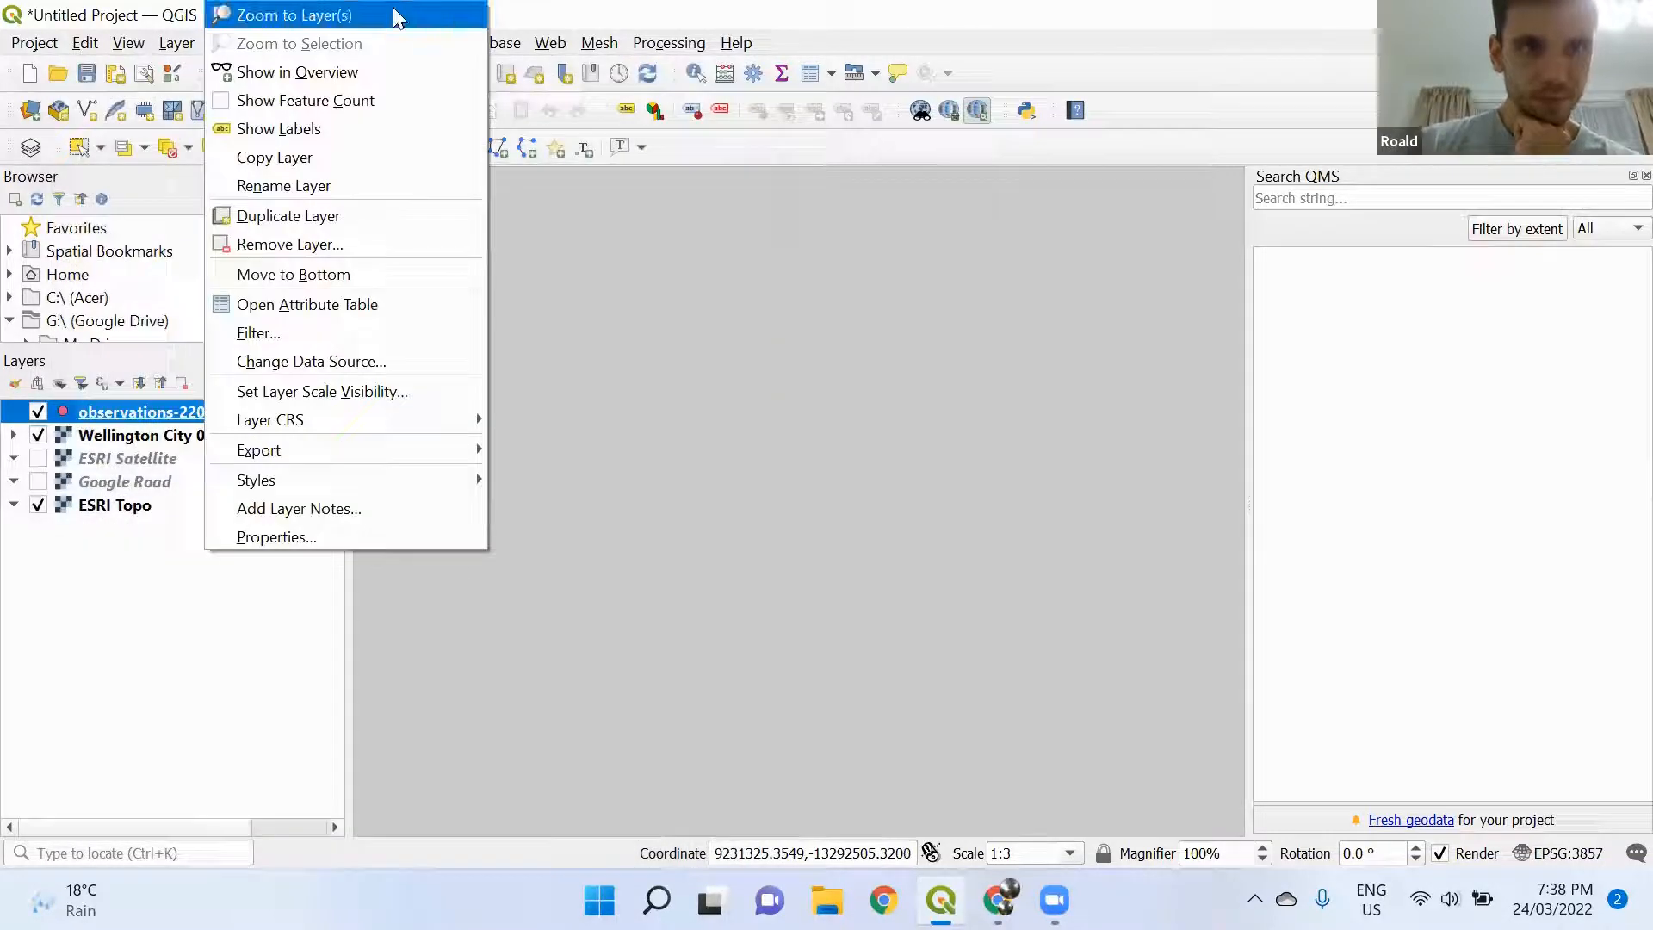
pyautogui.click(398, 17)
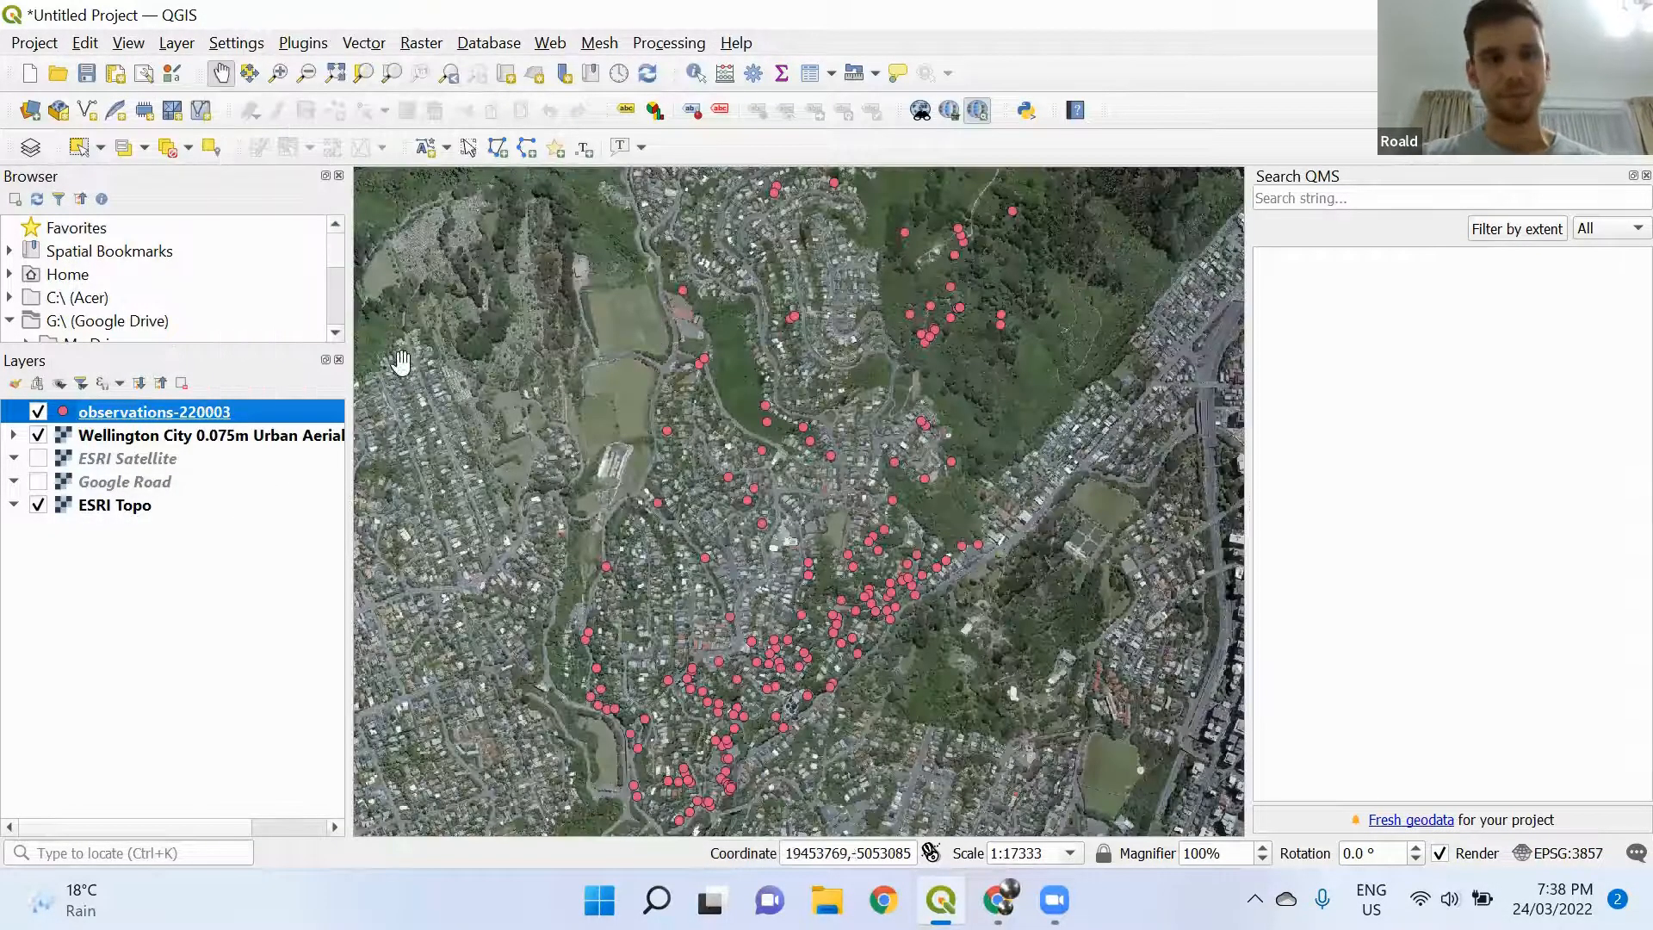
# Review the CRS assigned to the observations-220003 layer in its source properties, then close them without changes
pyautogui.doubleClick(155, 414)
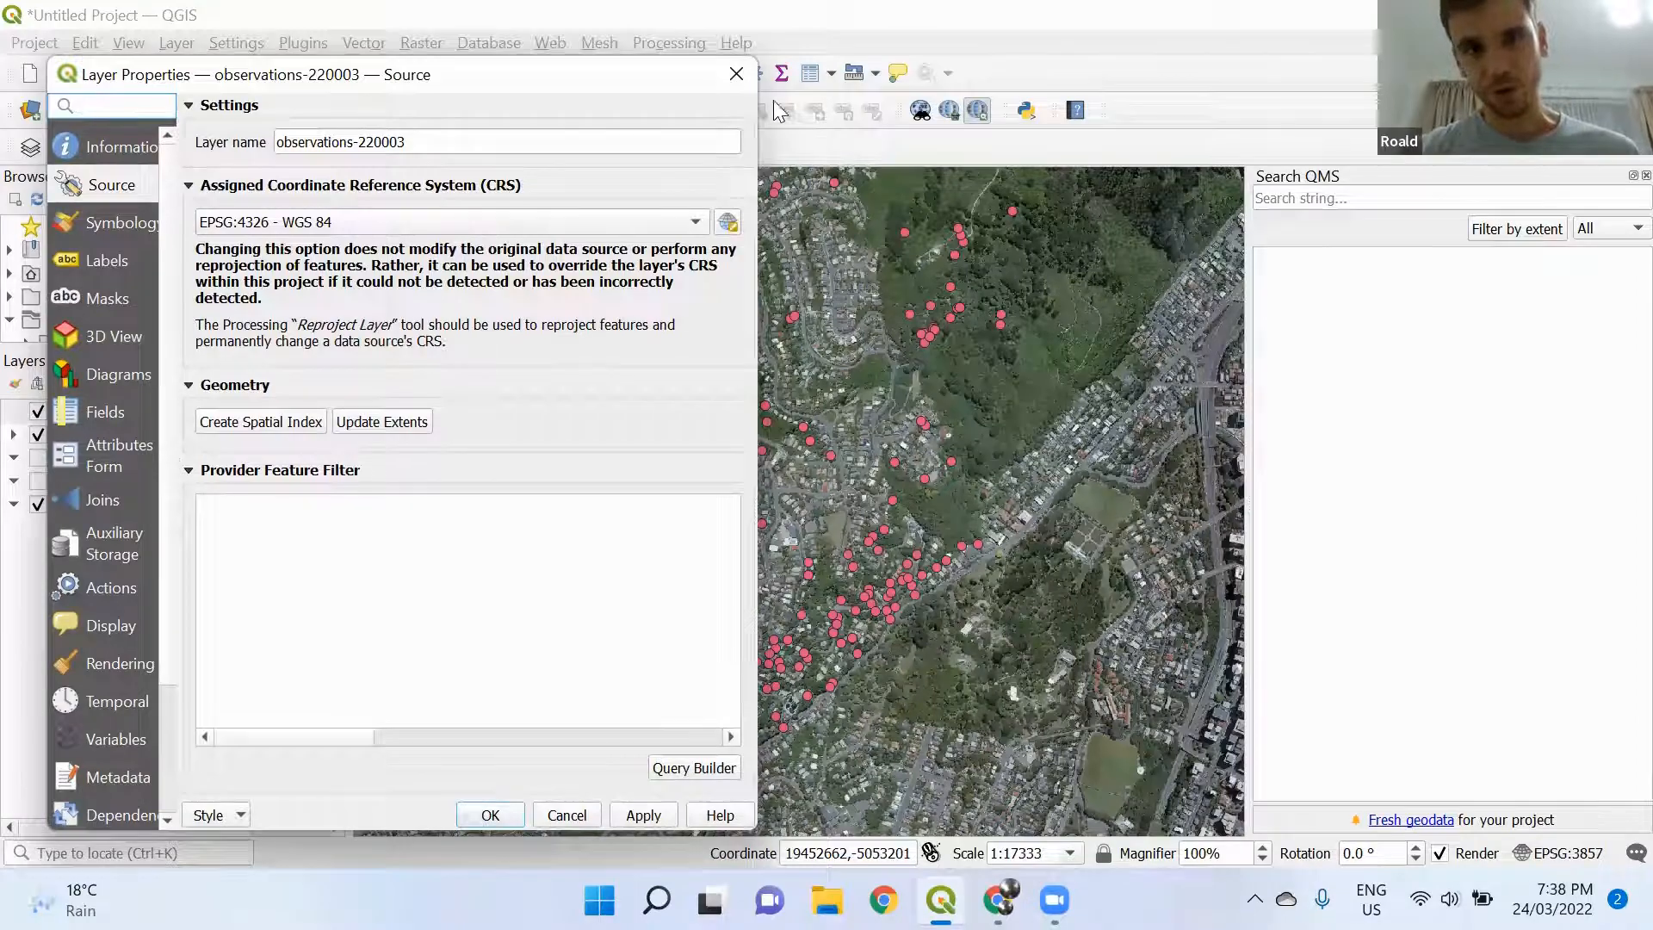
pyautogui.click(731, 77)
pyautogui.moveTo(831, 637); pyautogui.dragTo(854, 523)
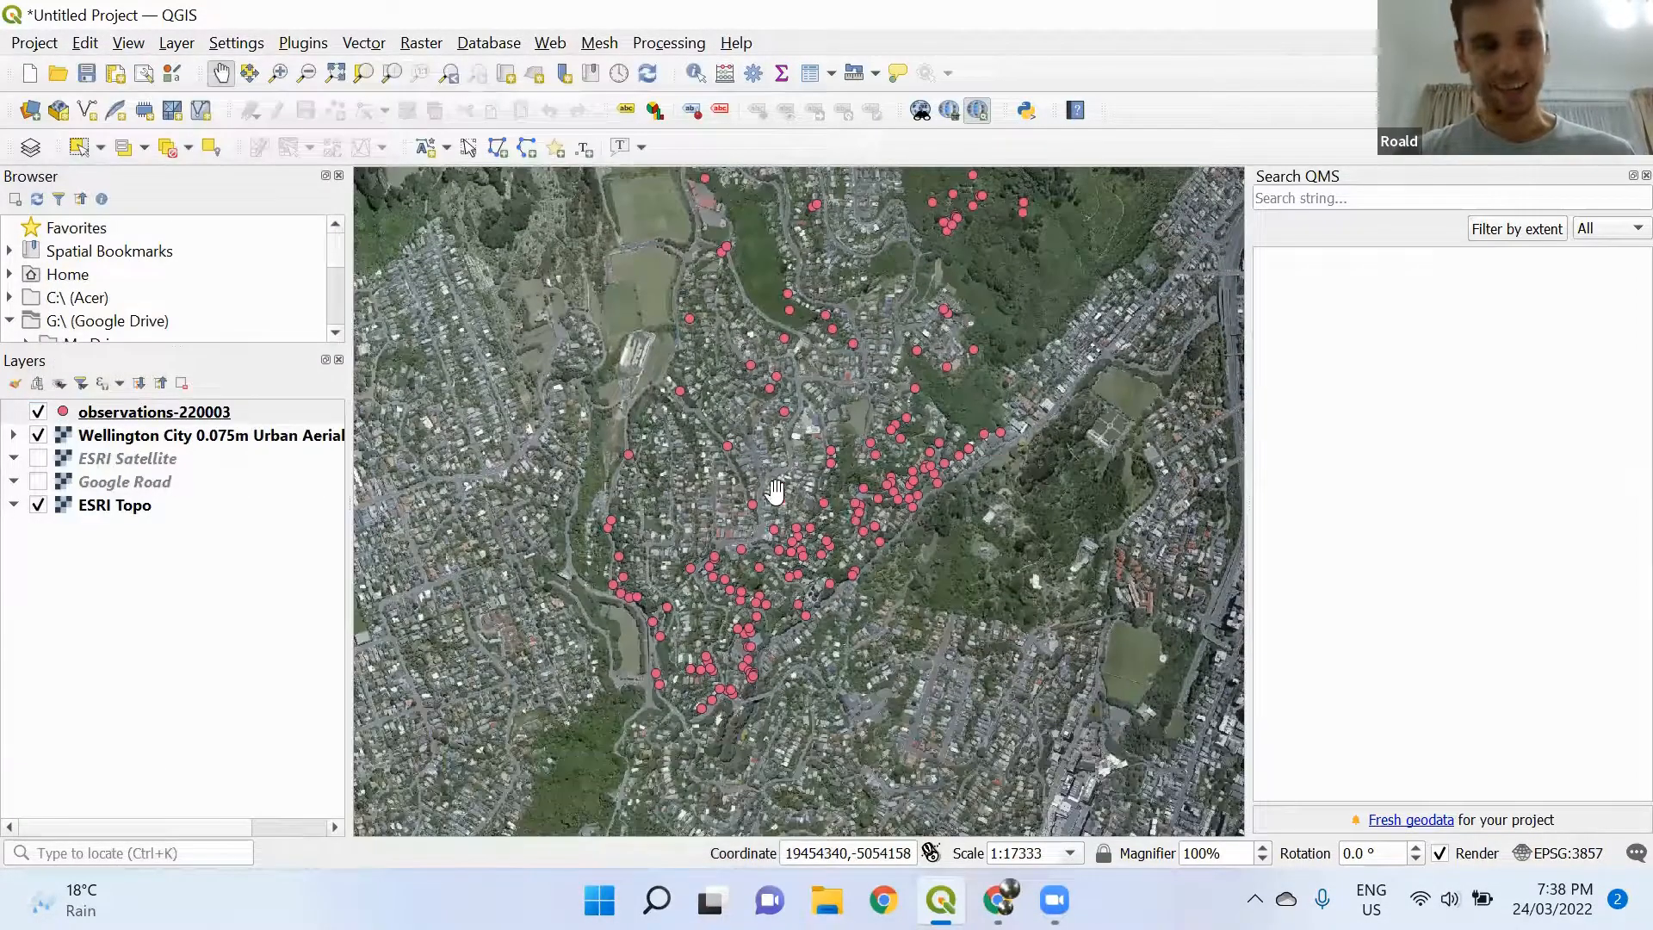
pyautogui.click(238, 416)
pyautogui.doubleClick(235, 412)
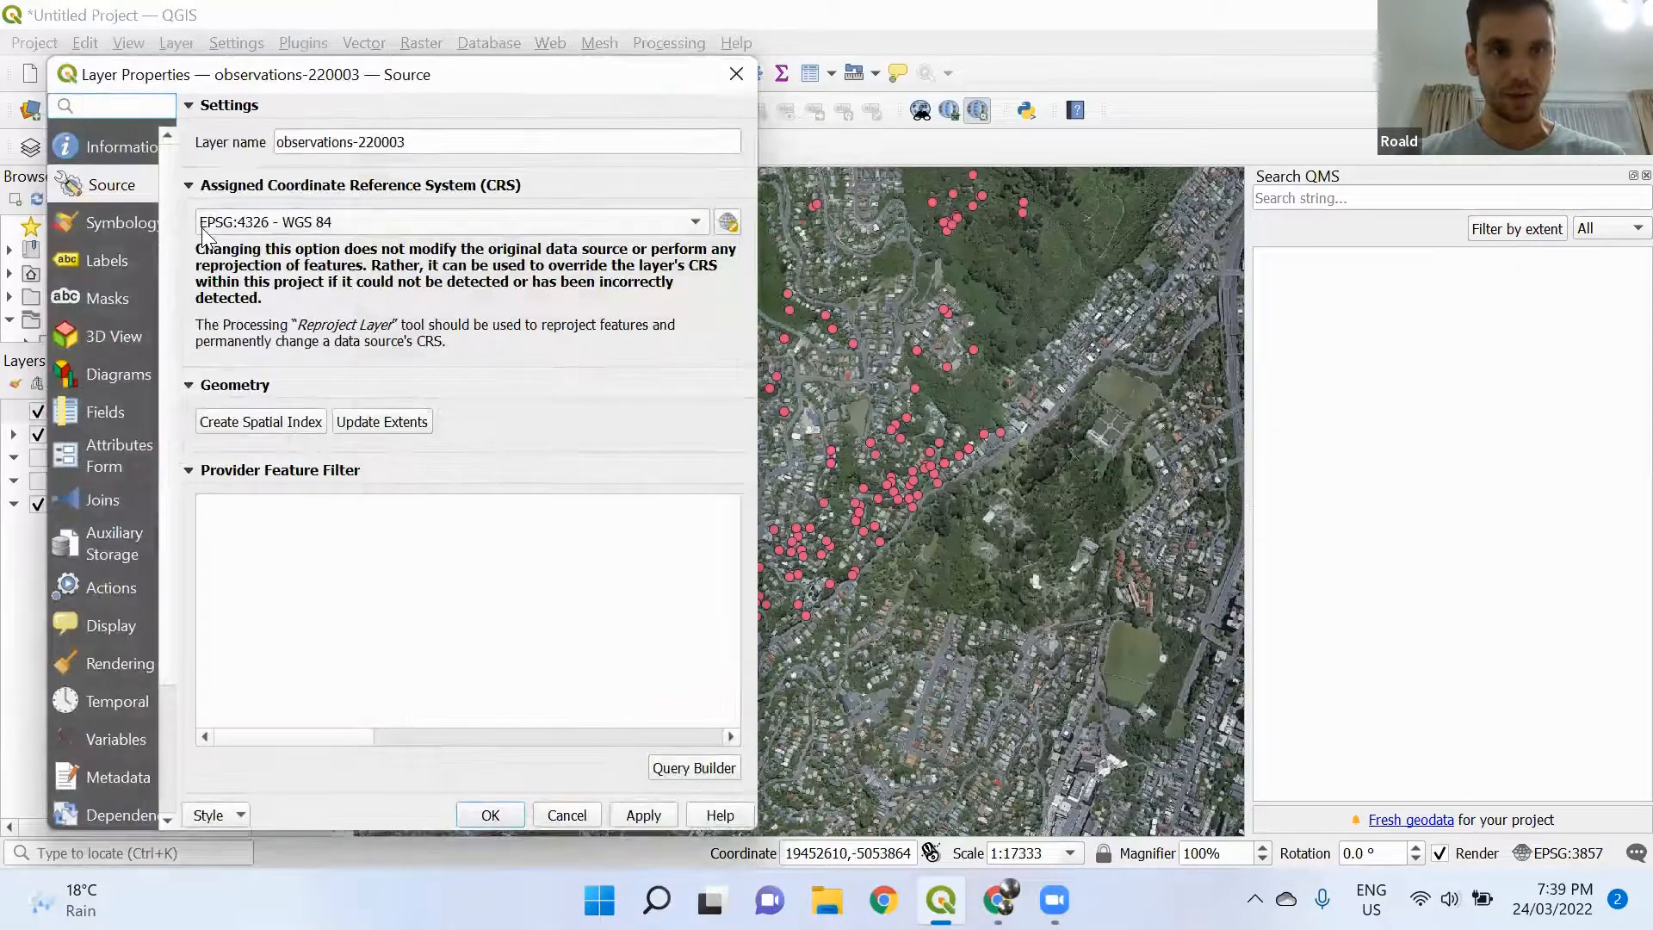
pyautogui.moveTo(206, 234)
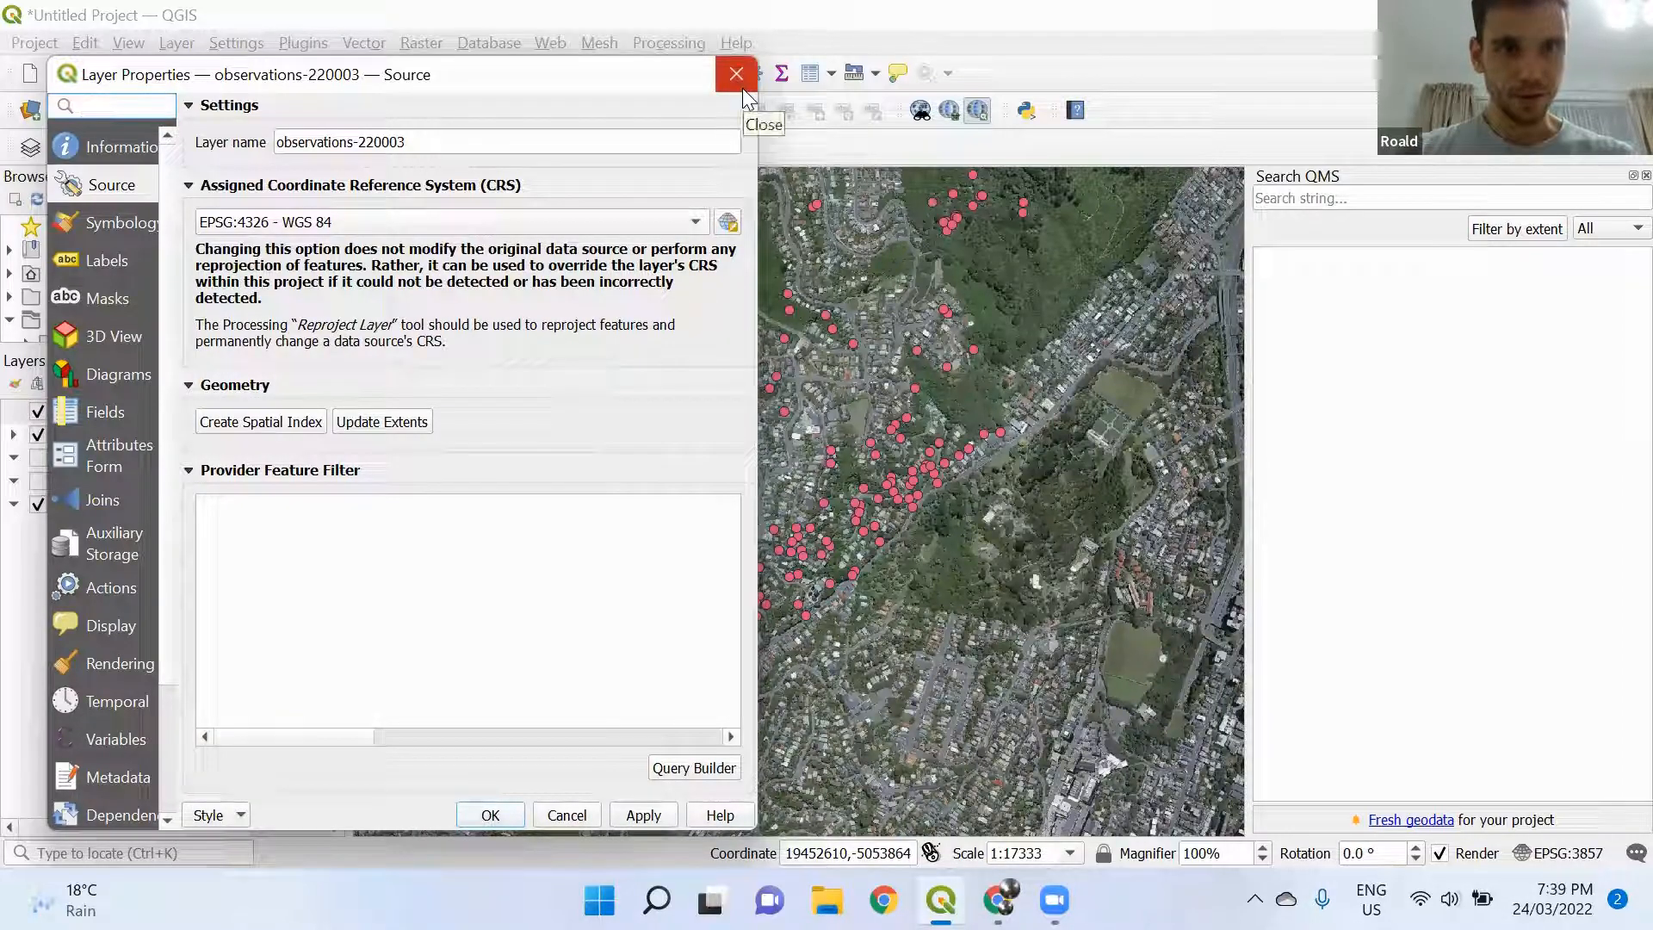
pyautogui.click(736, 74)
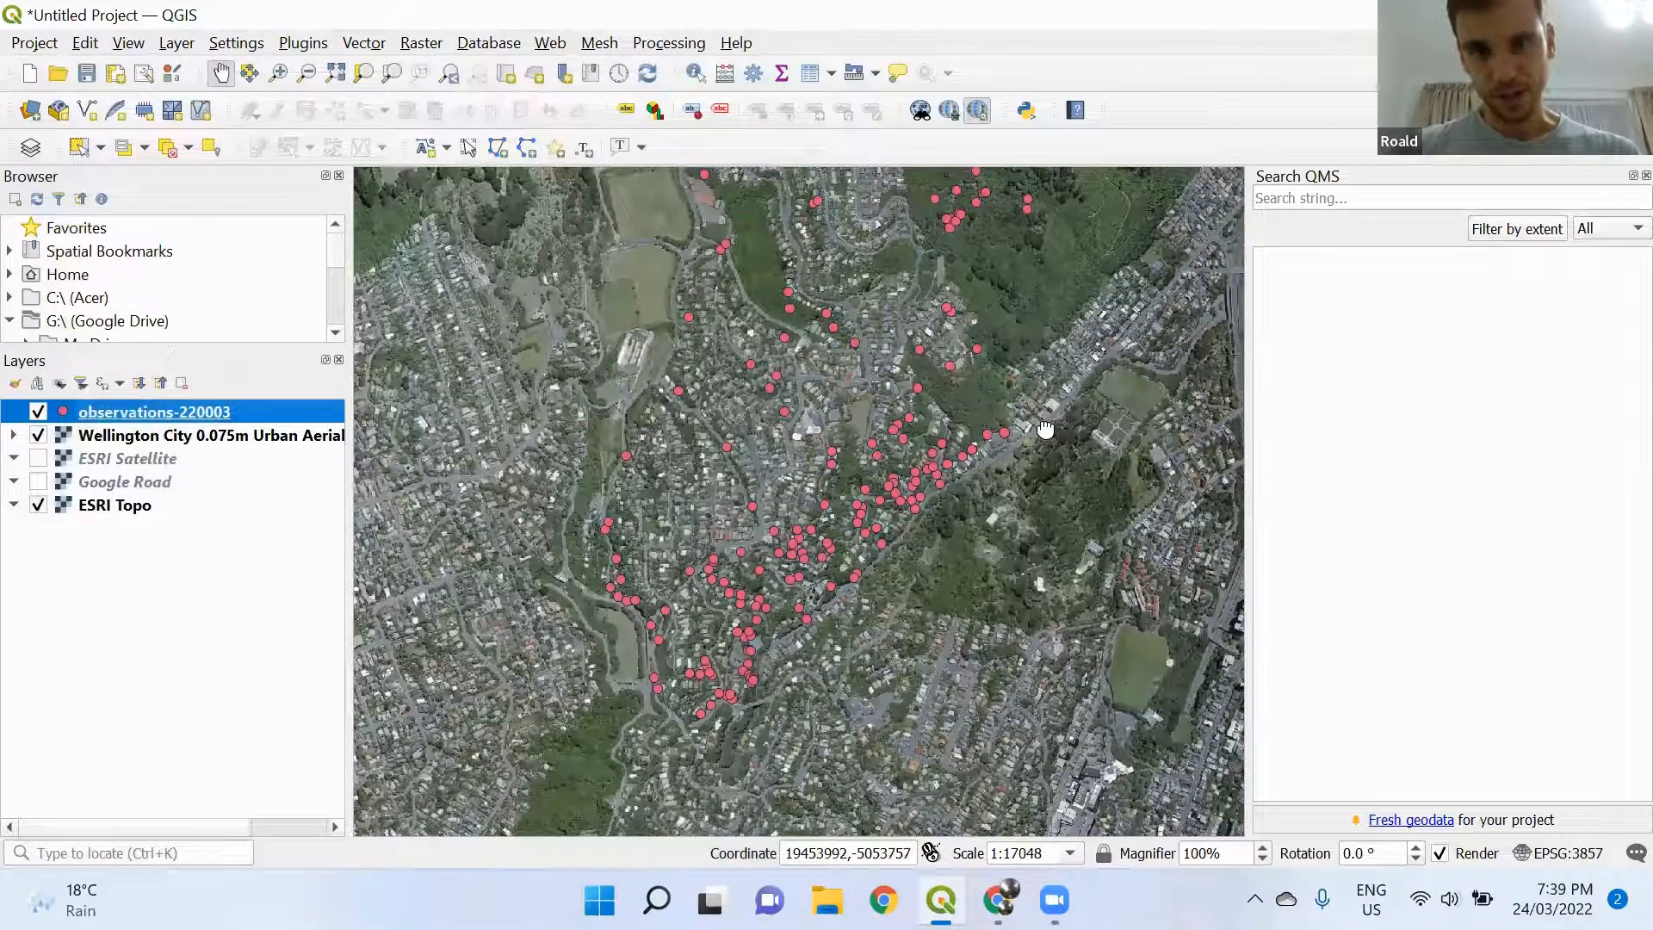
# Examine the observation points more closely against the Wellington aerial imagery
pyautogui.scroll(1, 1048, 435)
pyautogui.scroll(1, 1045, 426)
pyautogui.moveTo(977, 515); pyautogui.dragTo(943, 477)
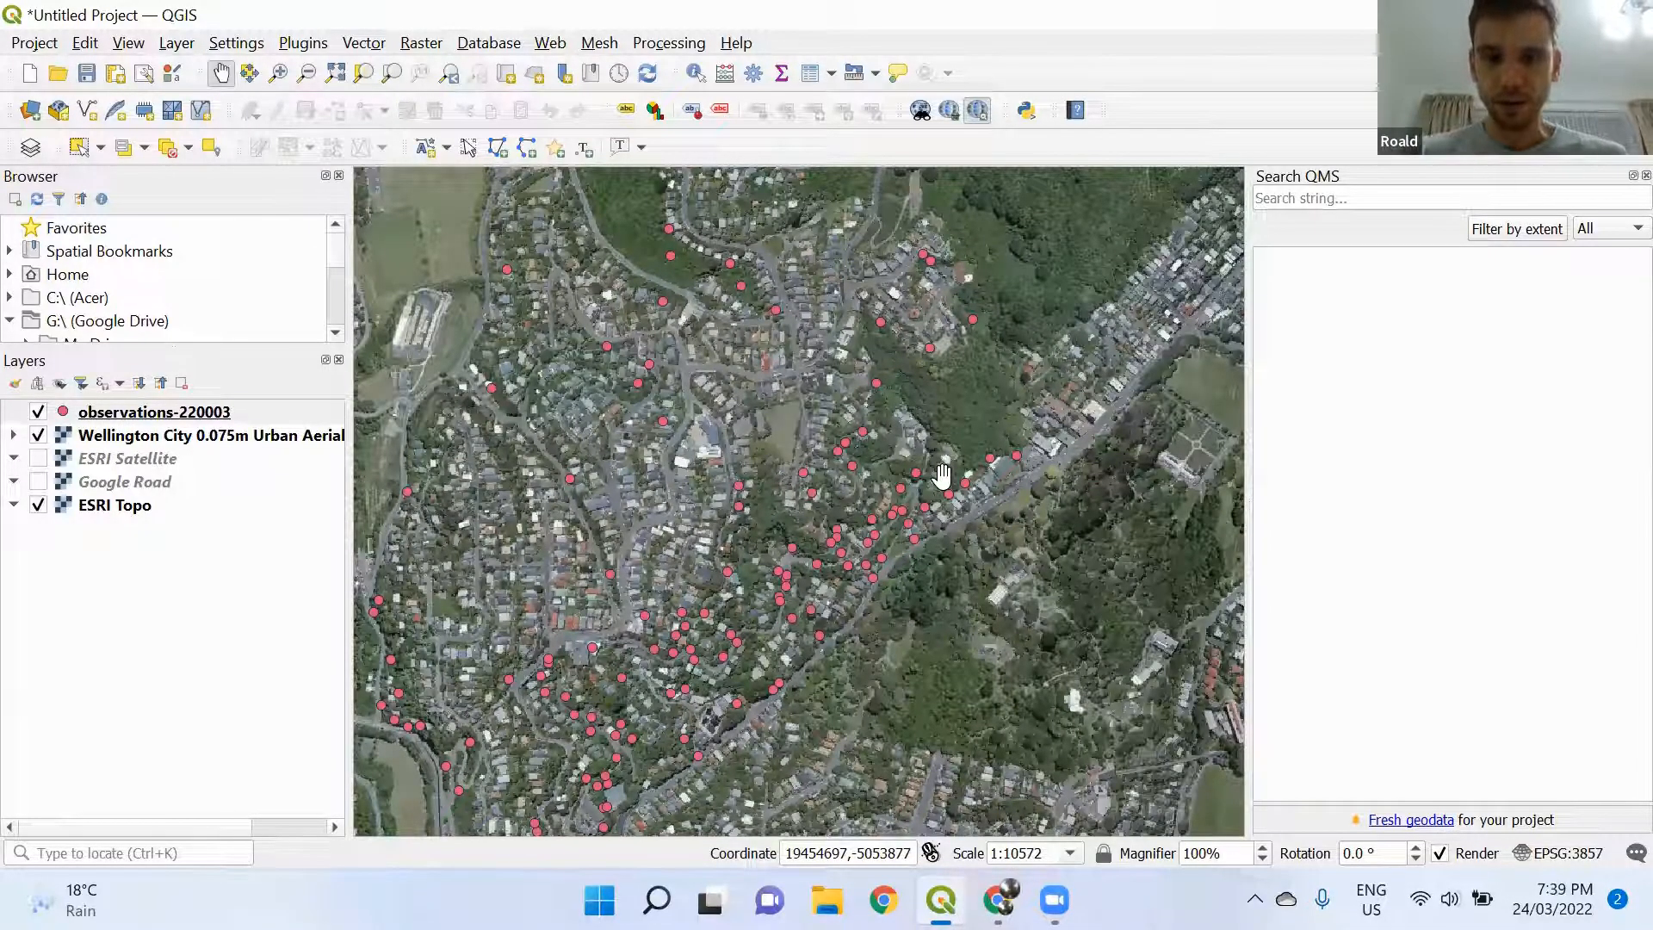
pyautogui.moveTo(997, 899)
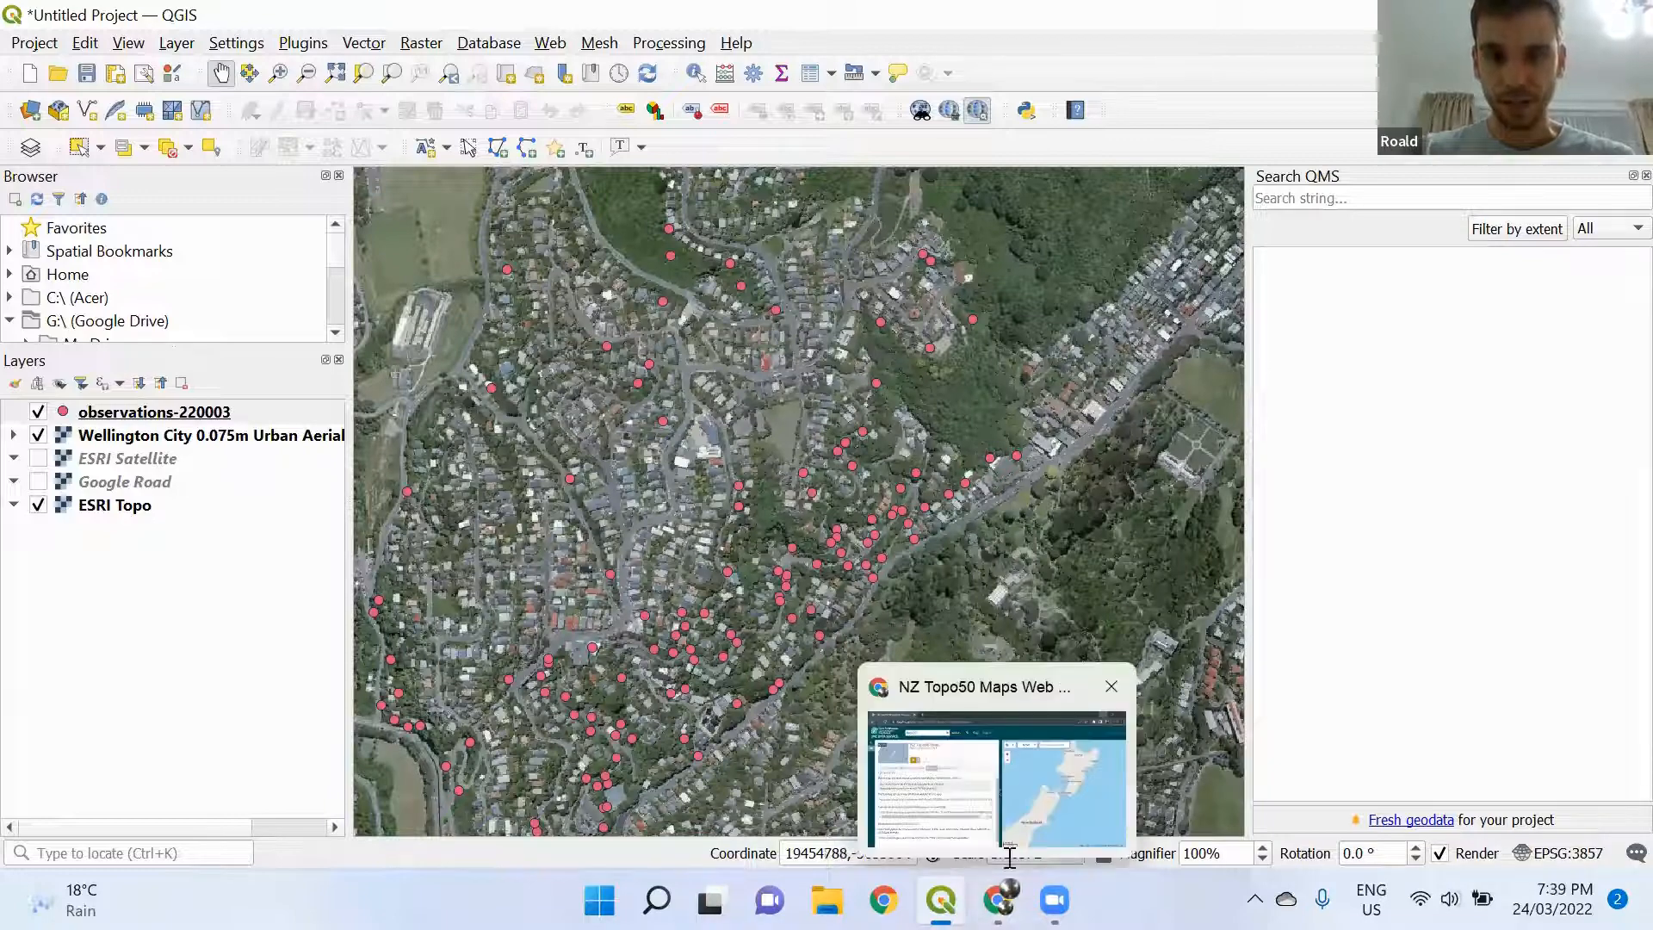
pyautogui.scroll(1, 927, 432)
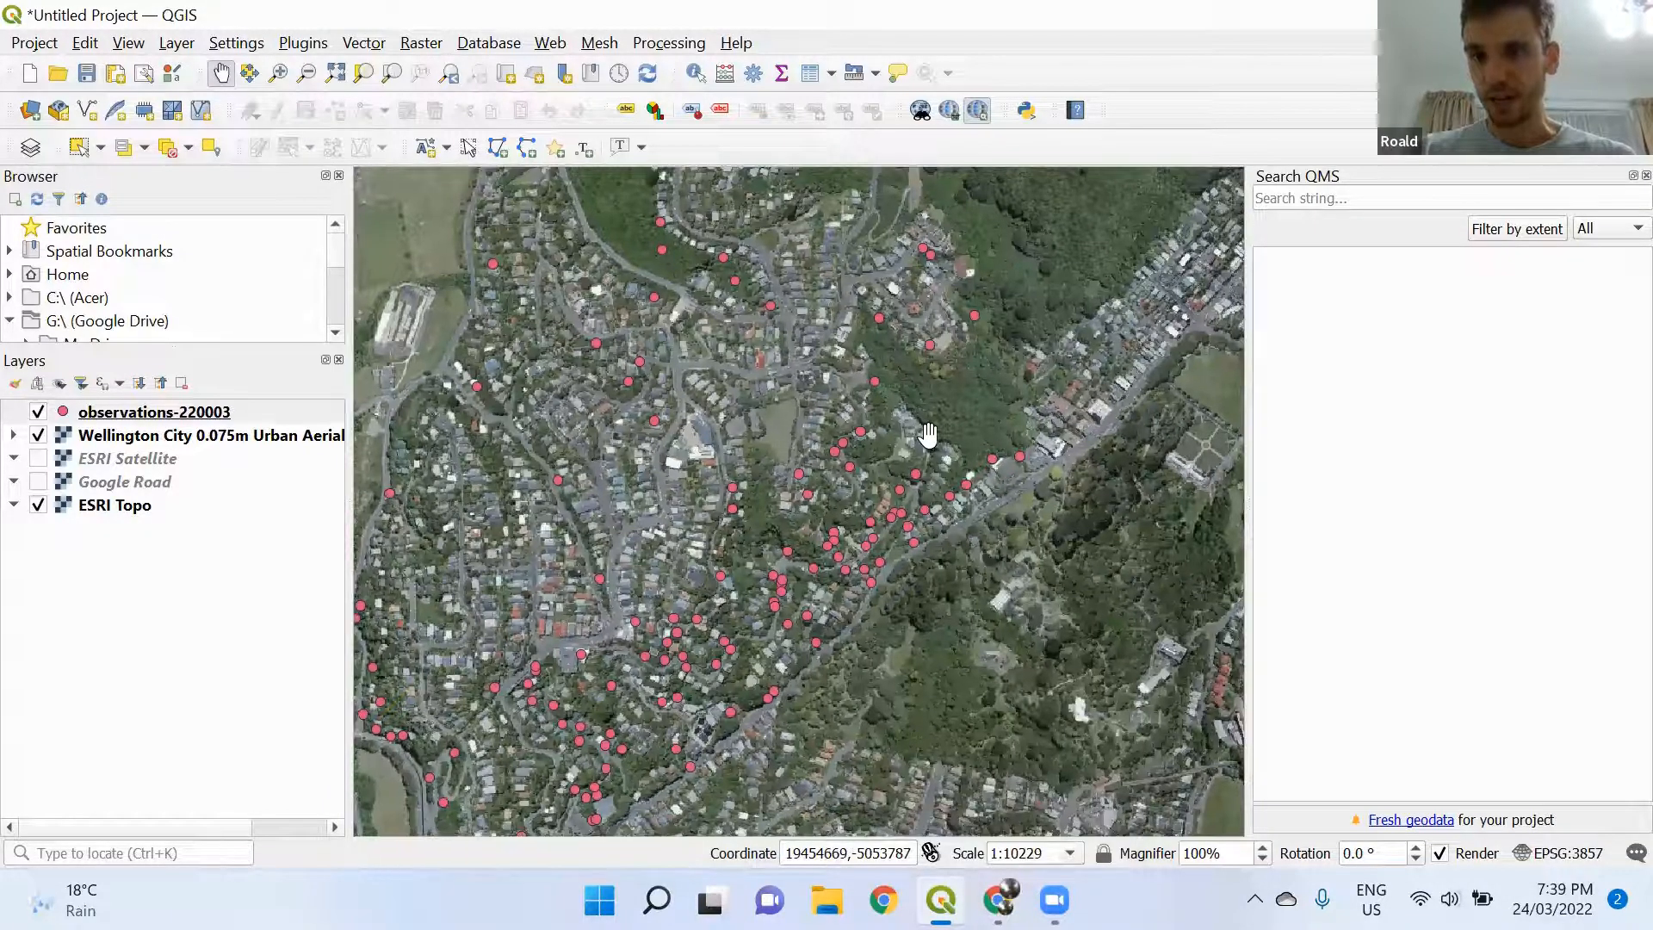
pyautogui.scroll(3, 927, 433)
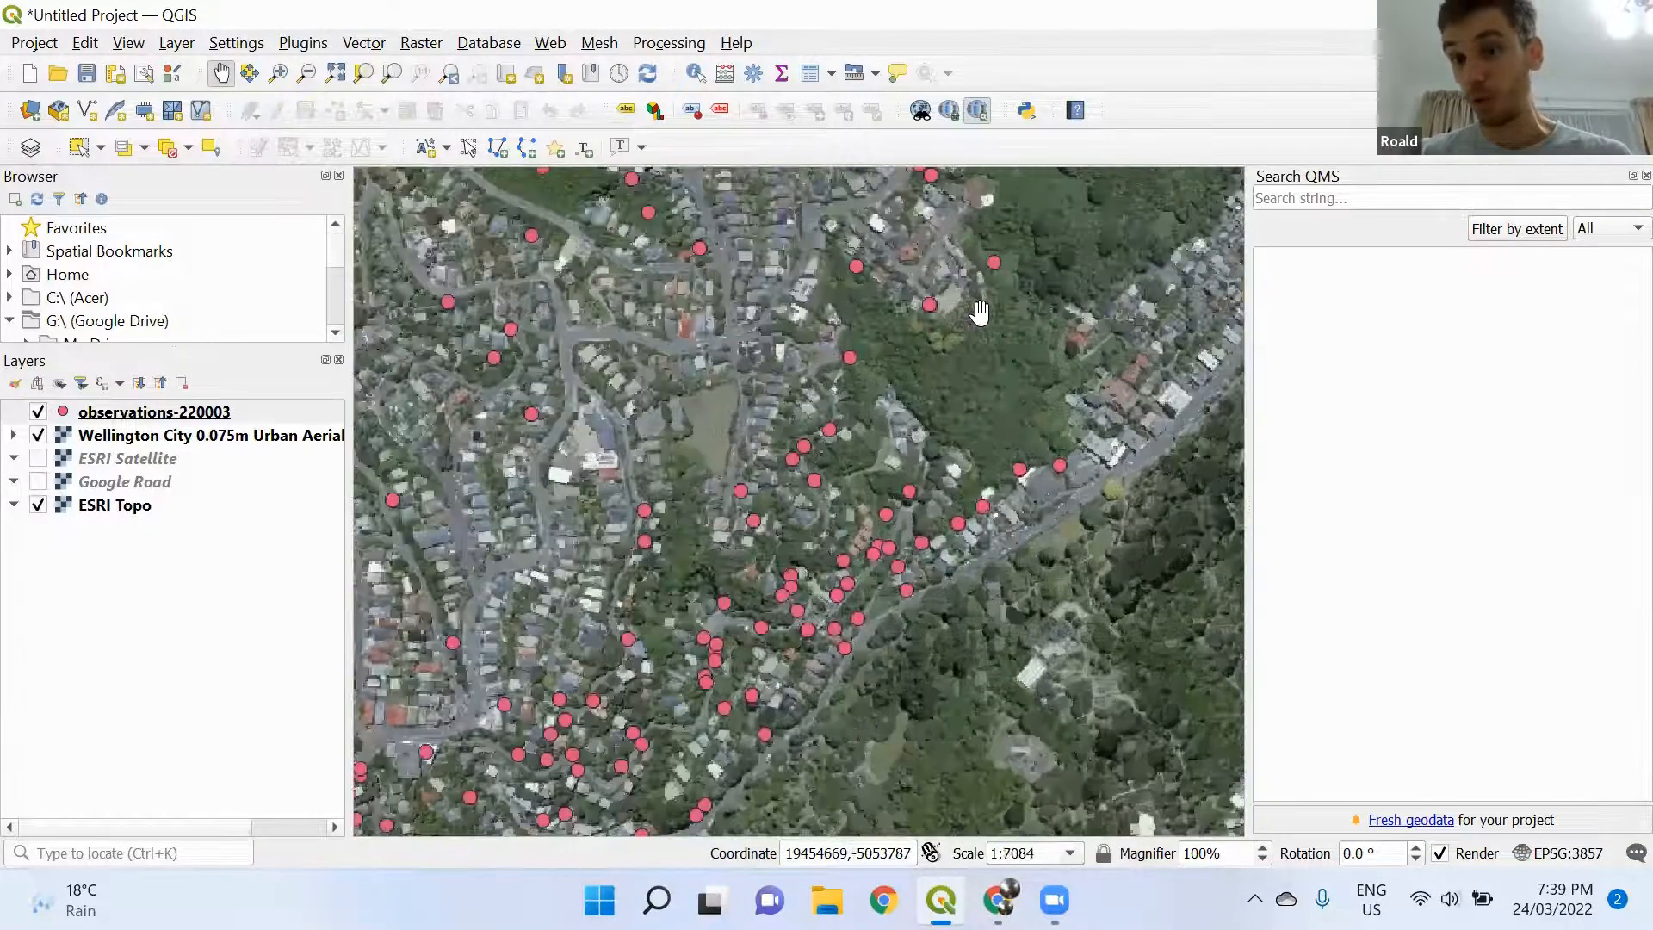
pyautogui.scroll(1, 980, 311)
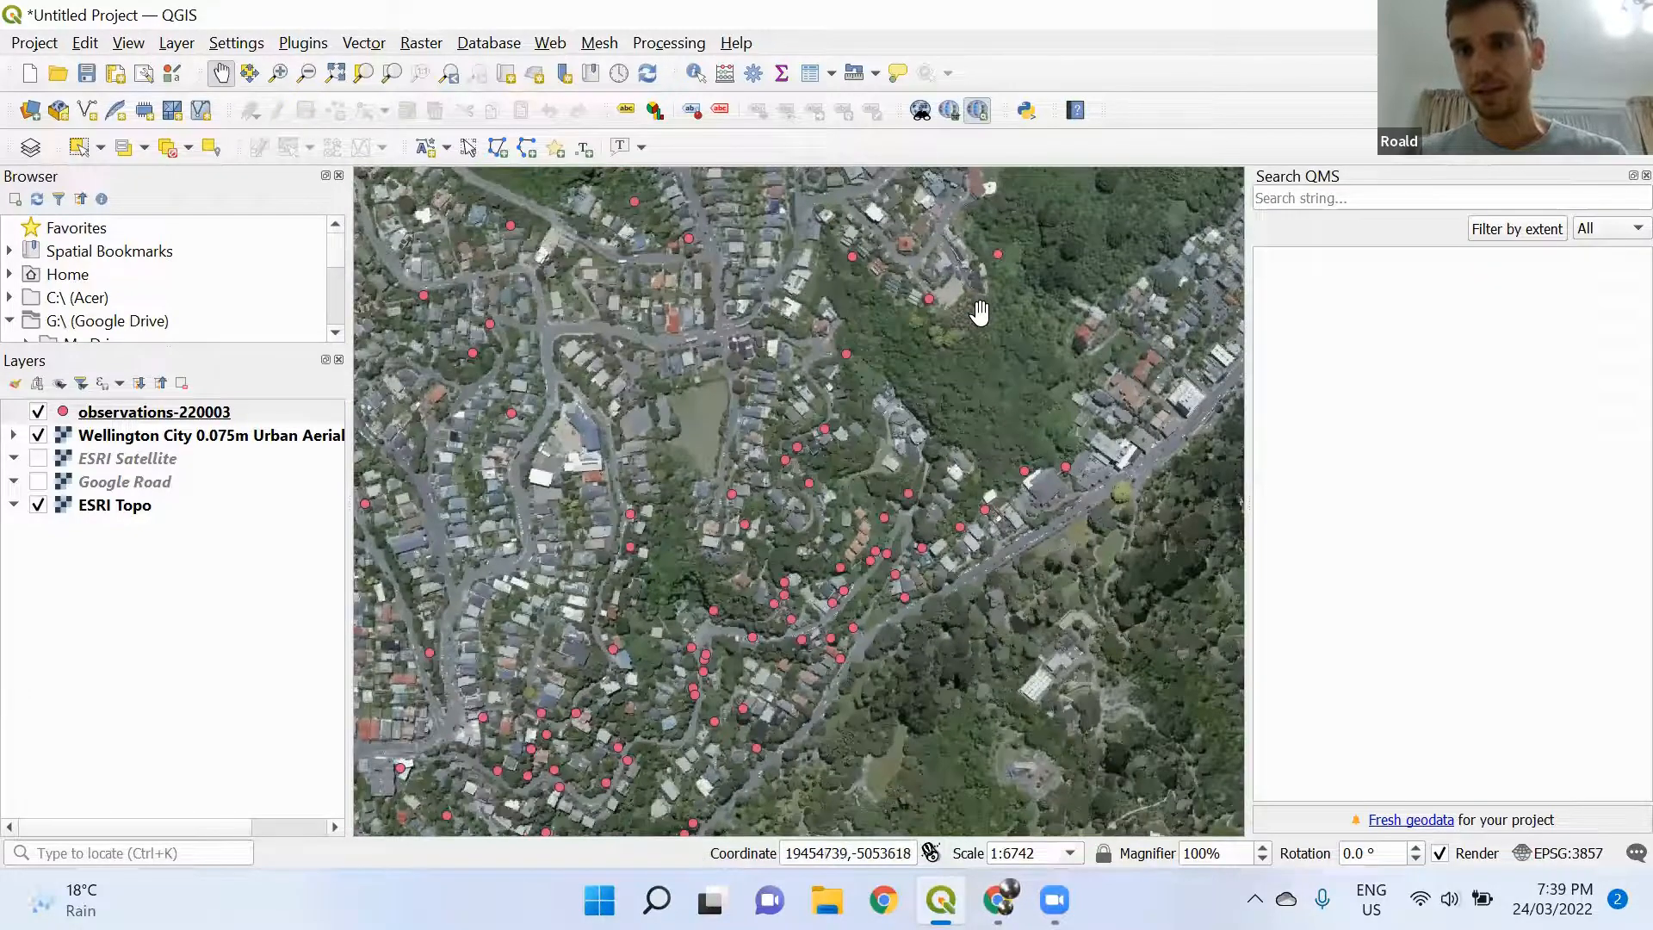
# Recheck the observations-220003 layer's source settings, close them, and look over the neighbouring points on the map
pyautogui.doubleClick(131, 411)
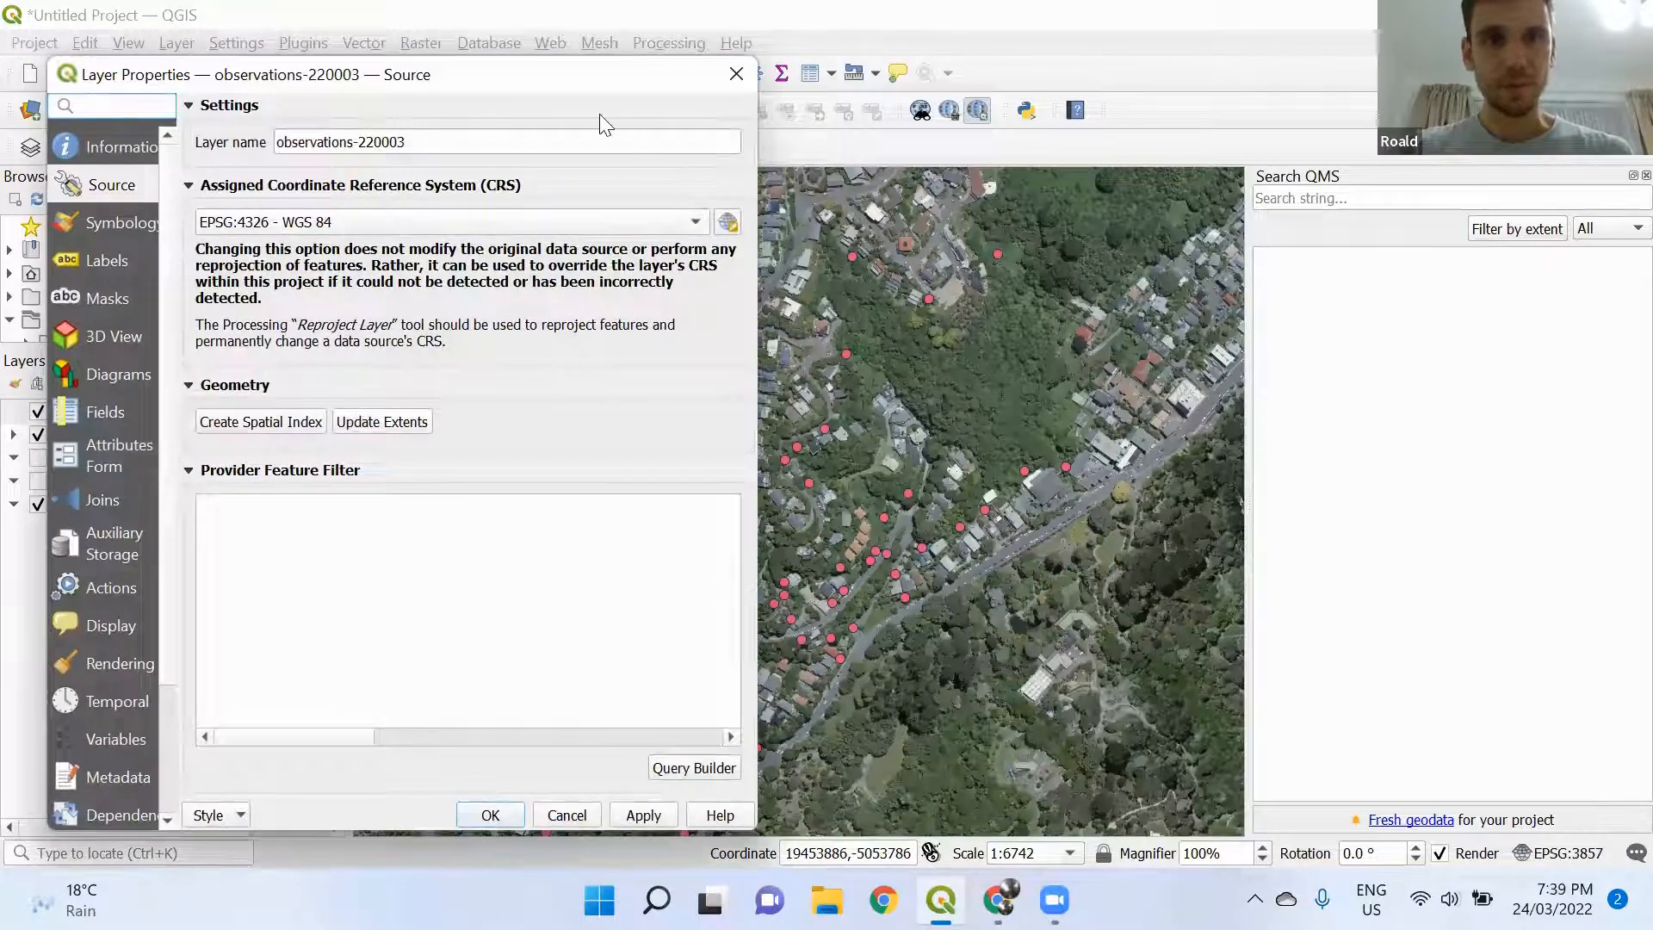
pyautogui.moveTo(511, 79); pyautogui.dragTo(476, 197)
pyautogui.click(703, 193)
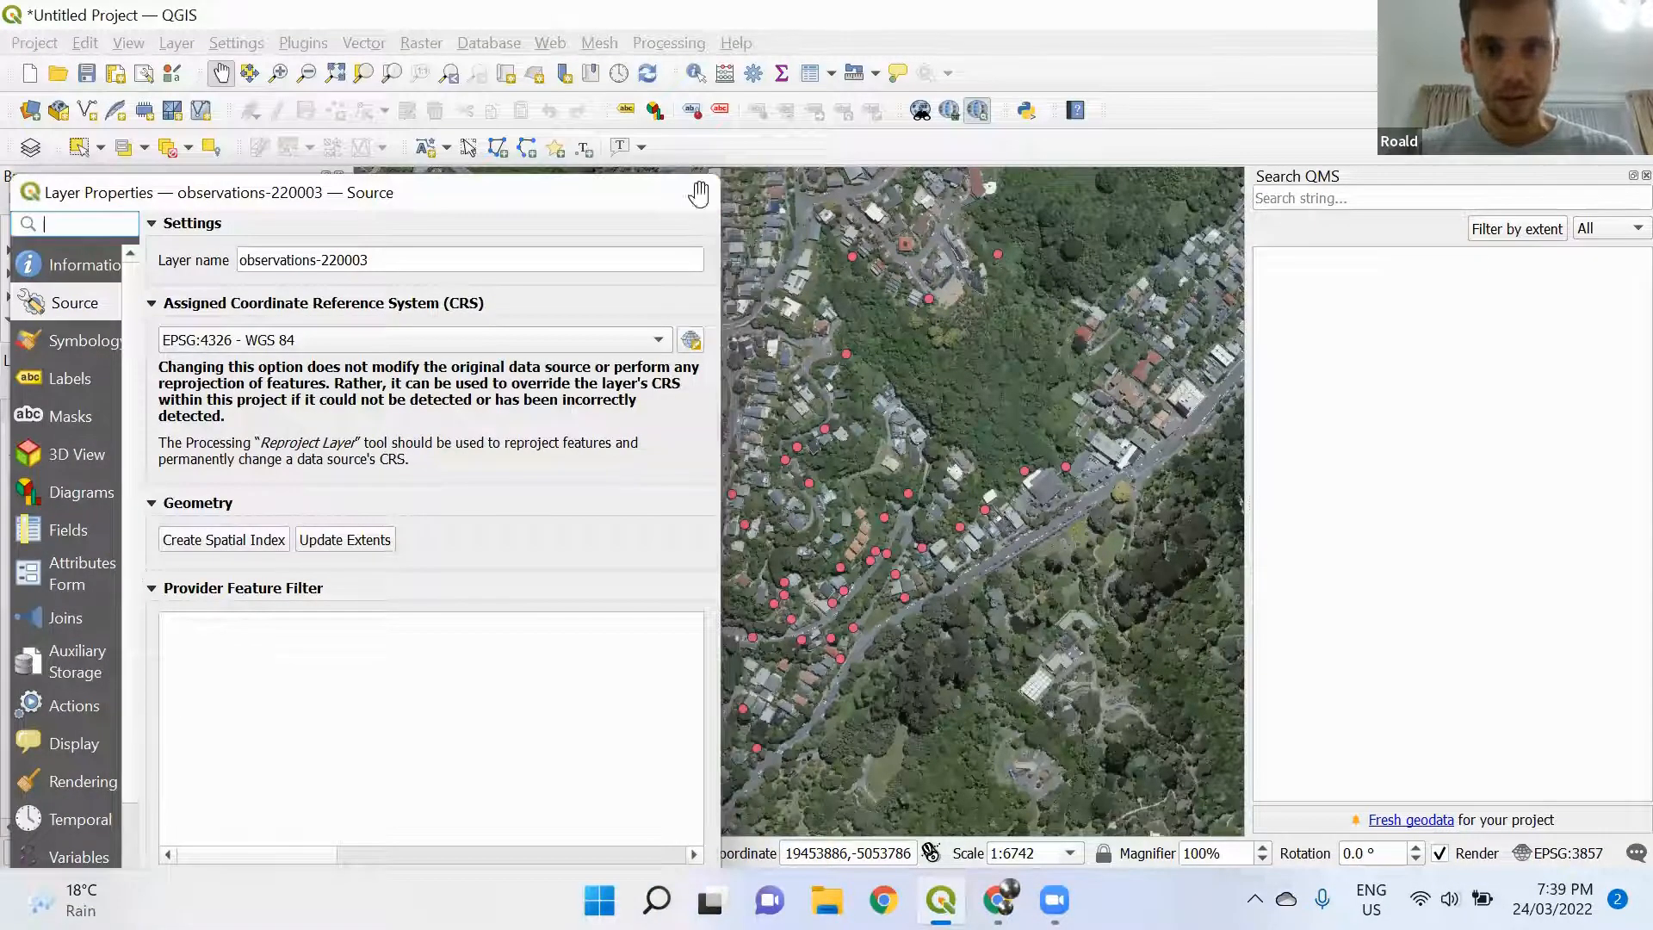
pyautogui.moveTo(628, 576); pyautogui.dragTo(715, 446)
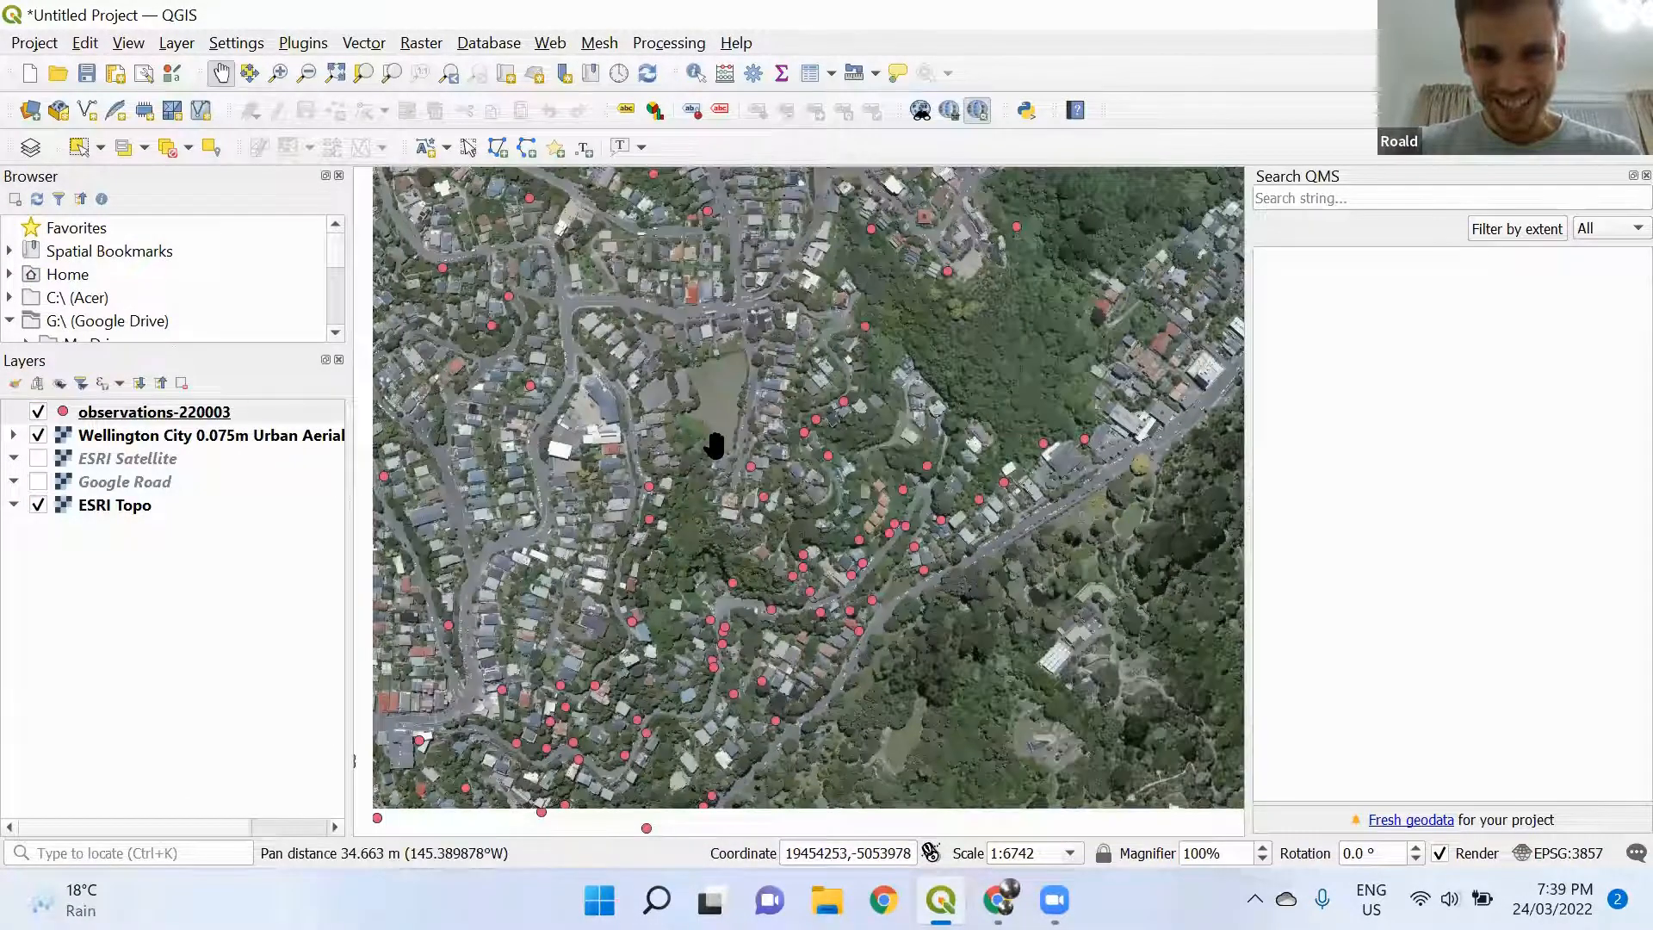
# Examine how the observation points are spread across the Wellington aerial imagery at several scales
pyautogui.scroll(-1, 714, 446)
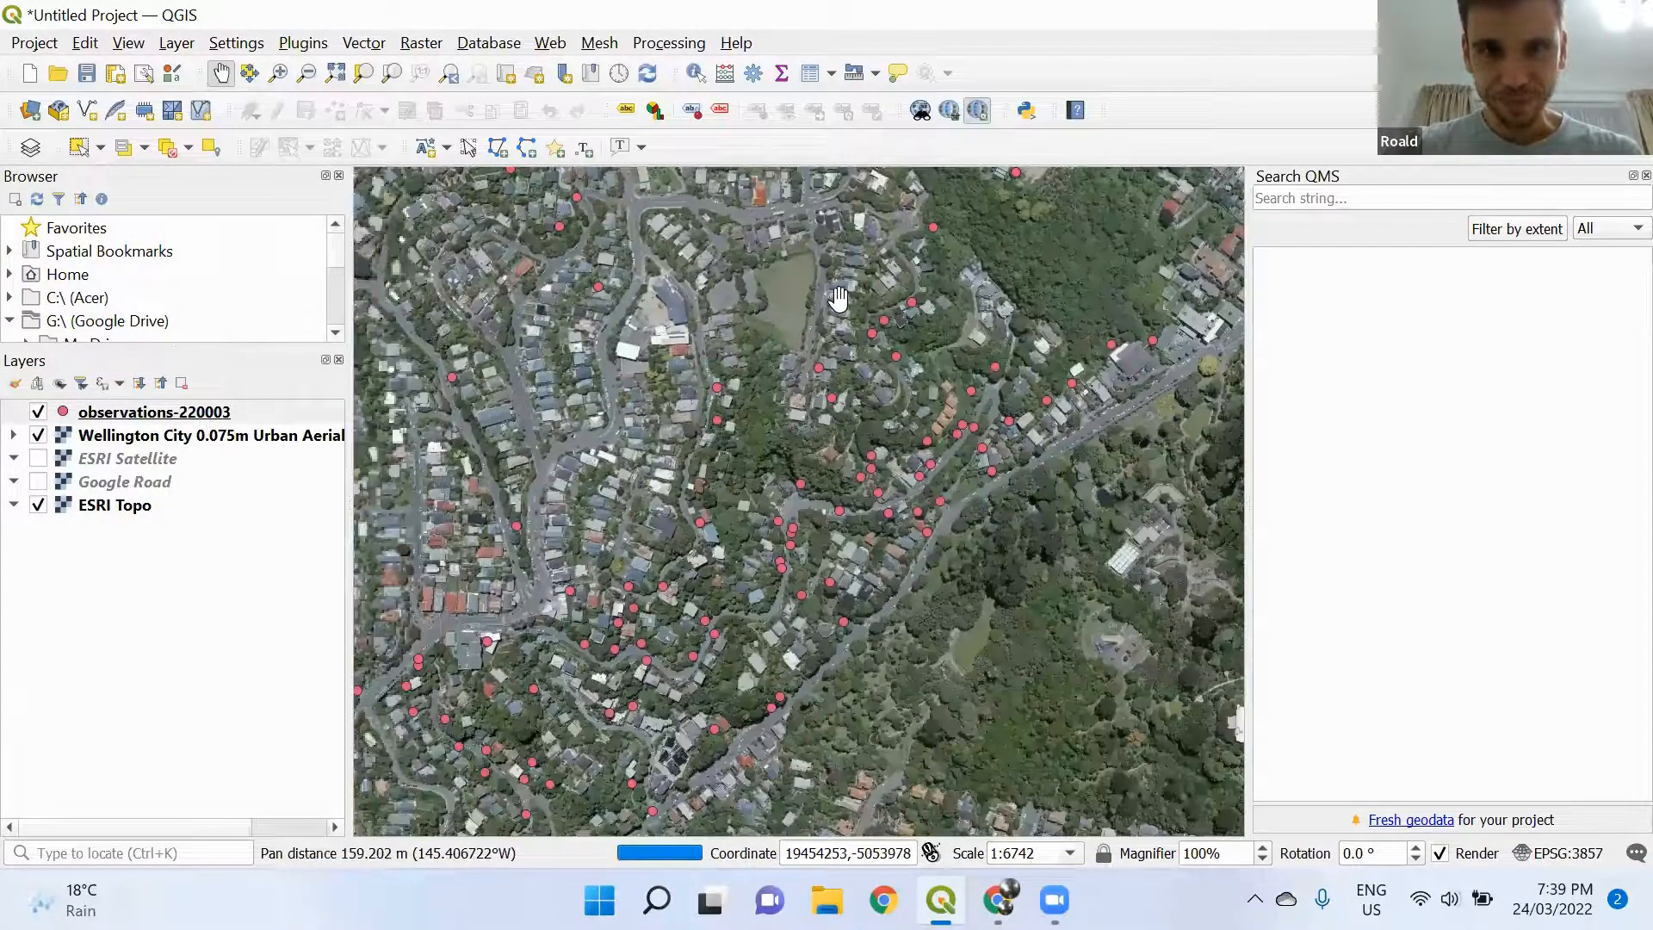
pyautogui.scroll(-6, 816, 449)
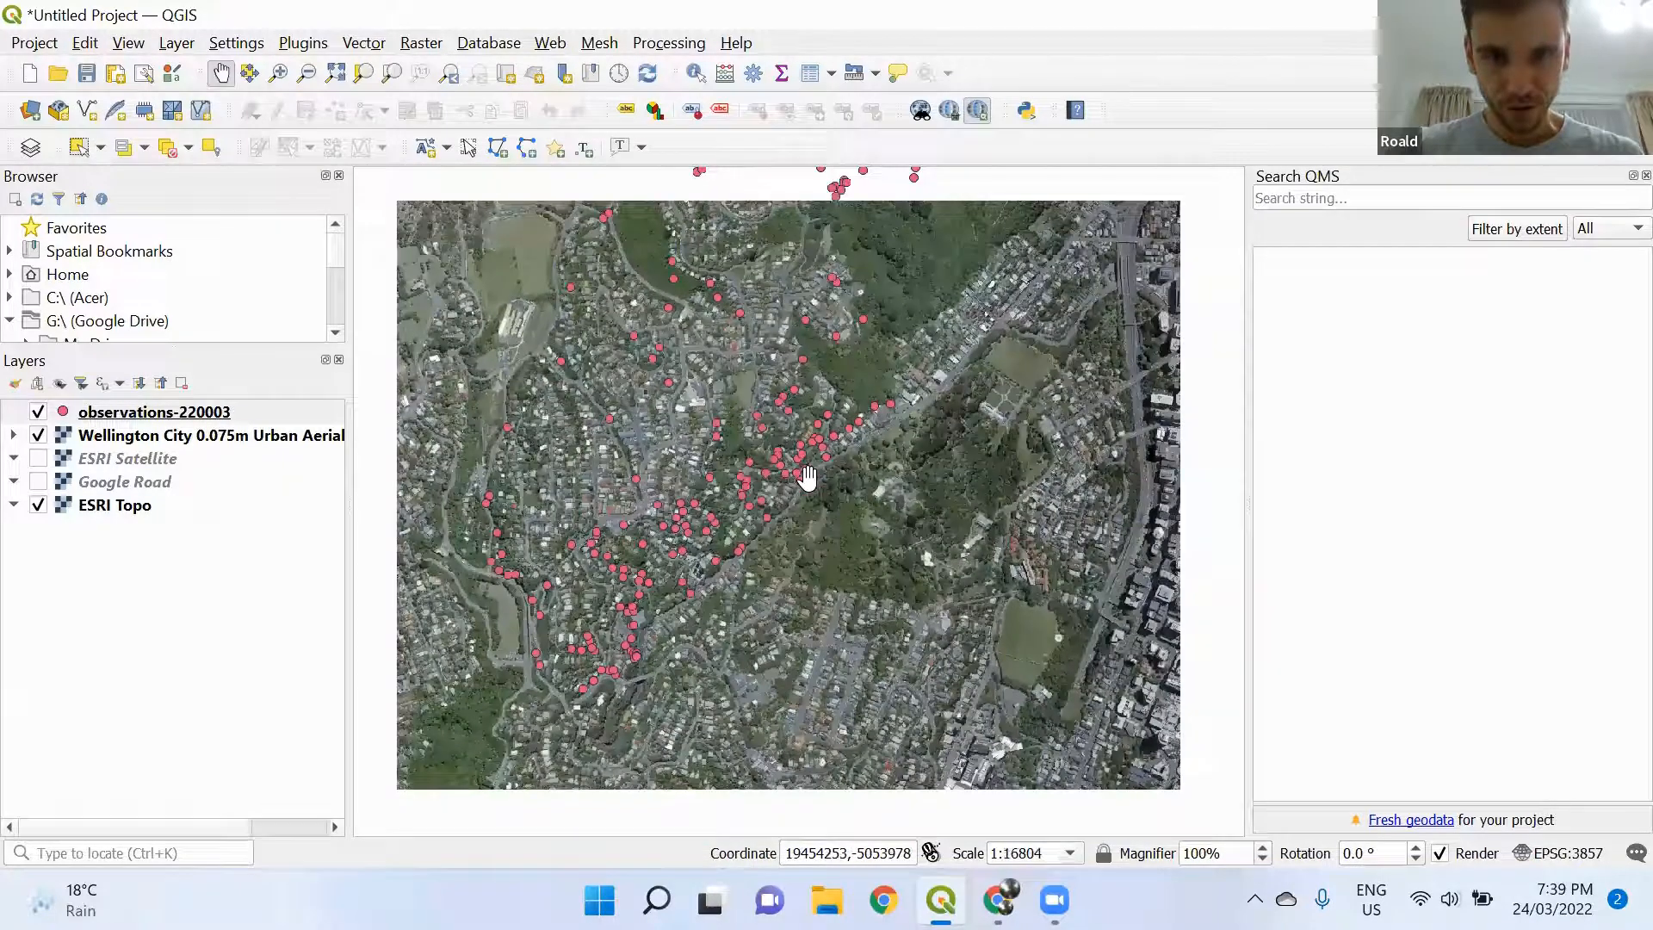
pyautogui.scroll(-2, 807, 478)
pyautogui.moveTo(727, 491); pyautogui.dragTo(716, 568)
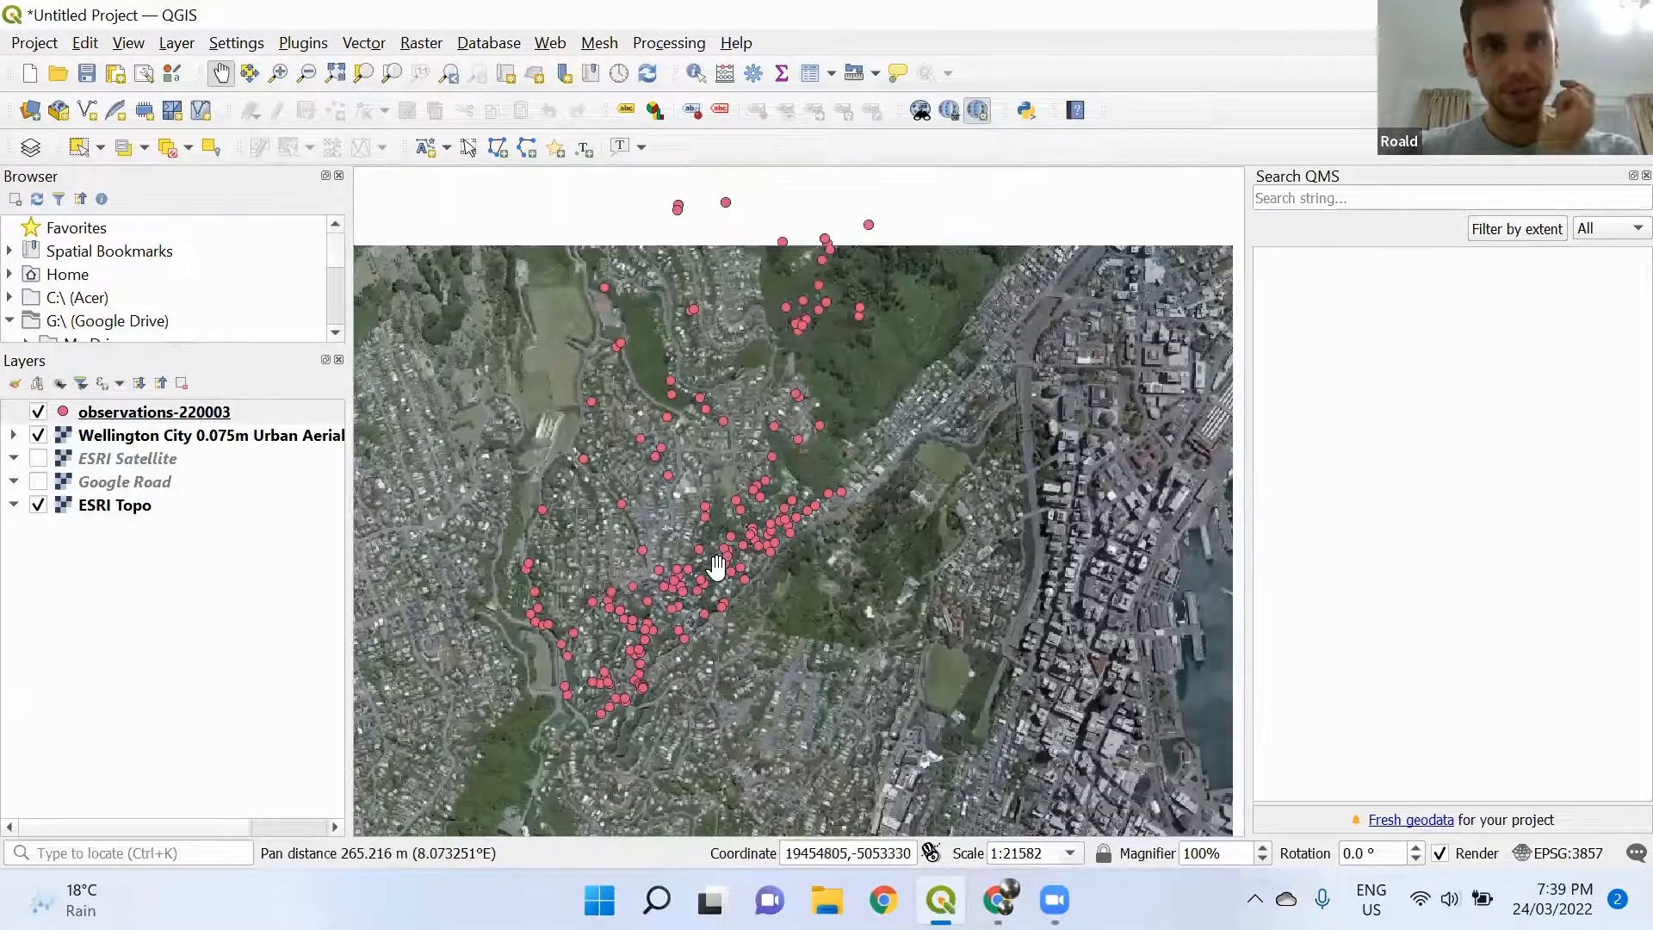
pyautogui.moveTo(692, 413); pyautogui.dragTo(643, 568)
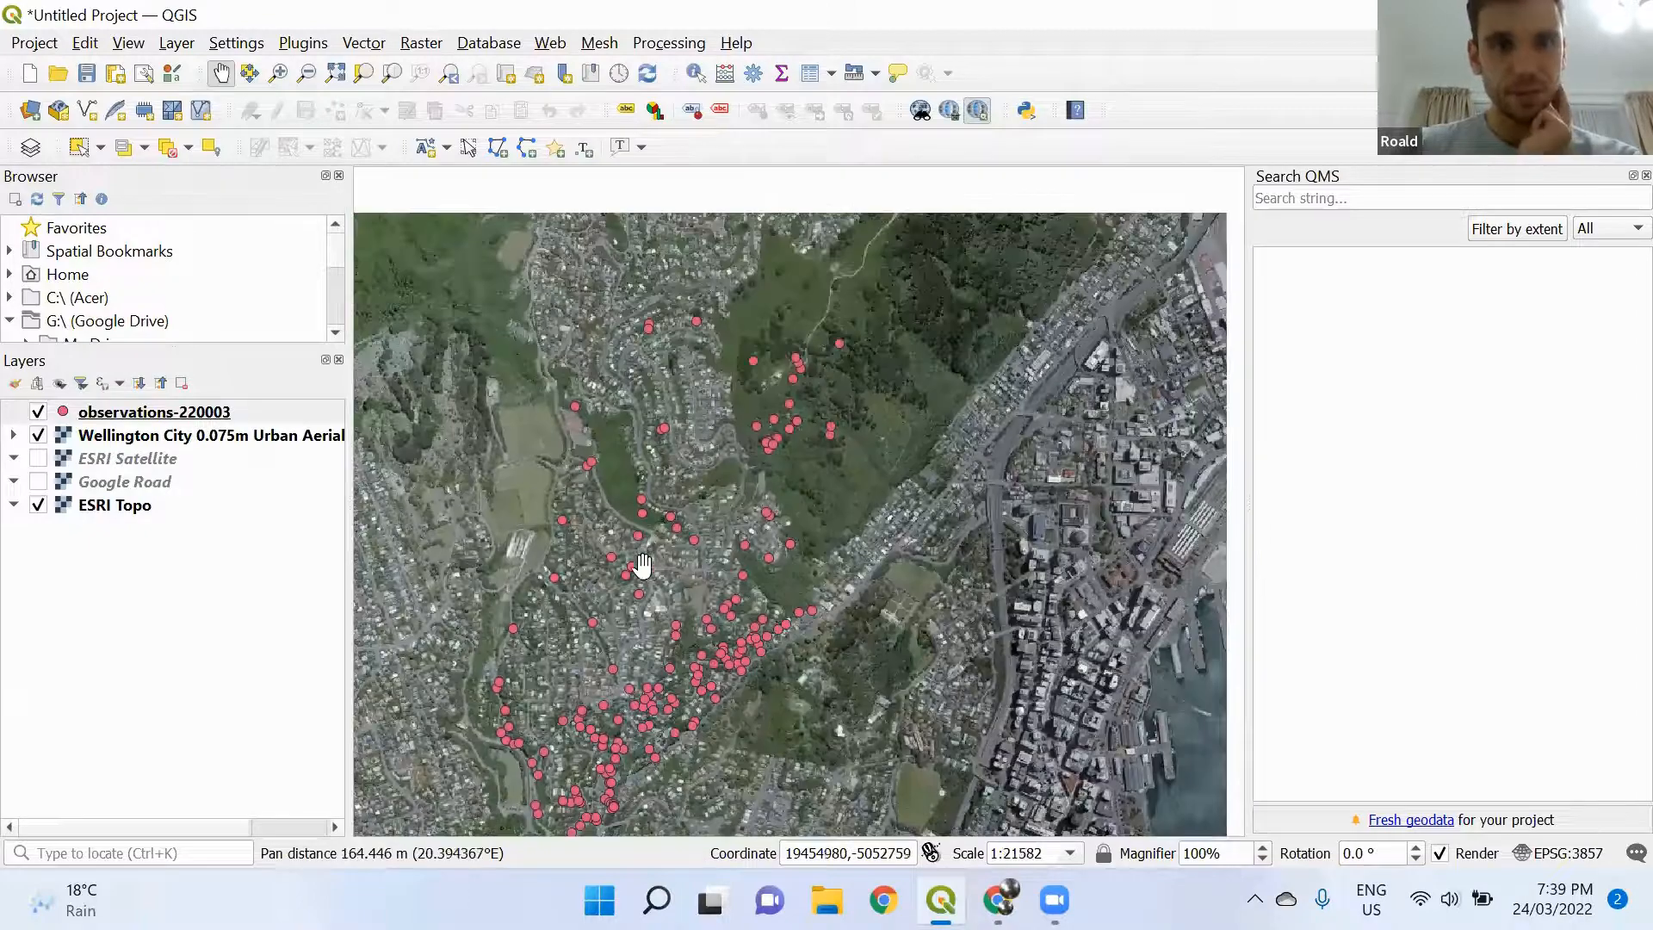
pyautogui.scroll(1, 686, 537)
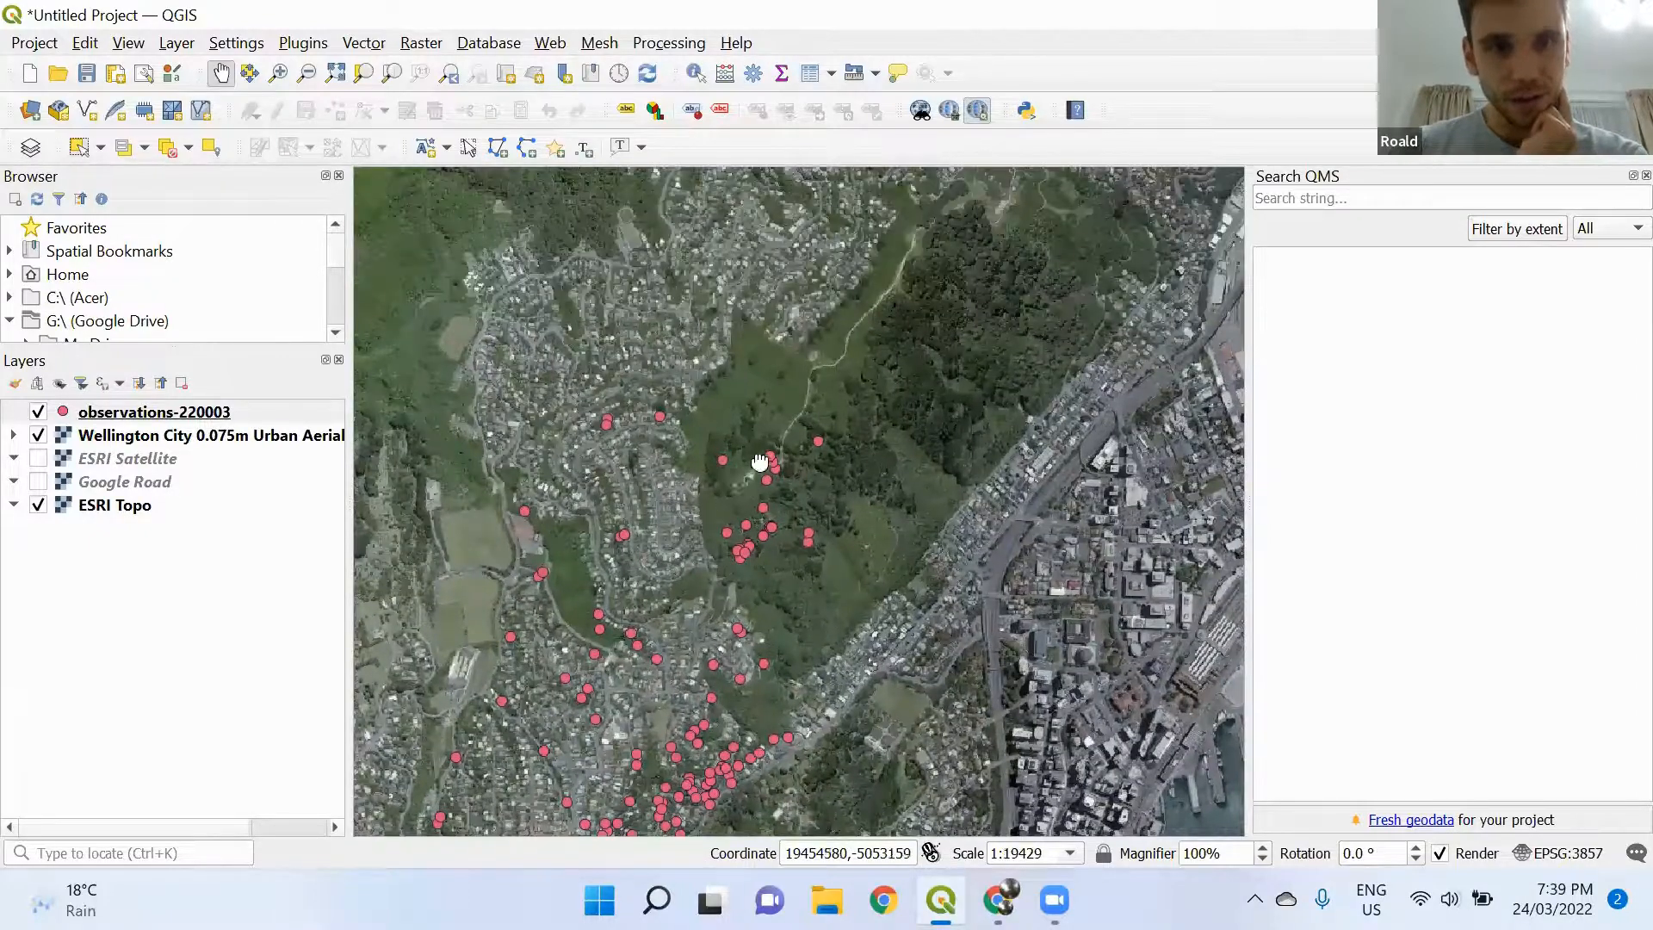
pyautogui.scroll(-2, 738, 479)
pyautogui.moveTo(775, 413); pyautogui.dragTo(818, 405)
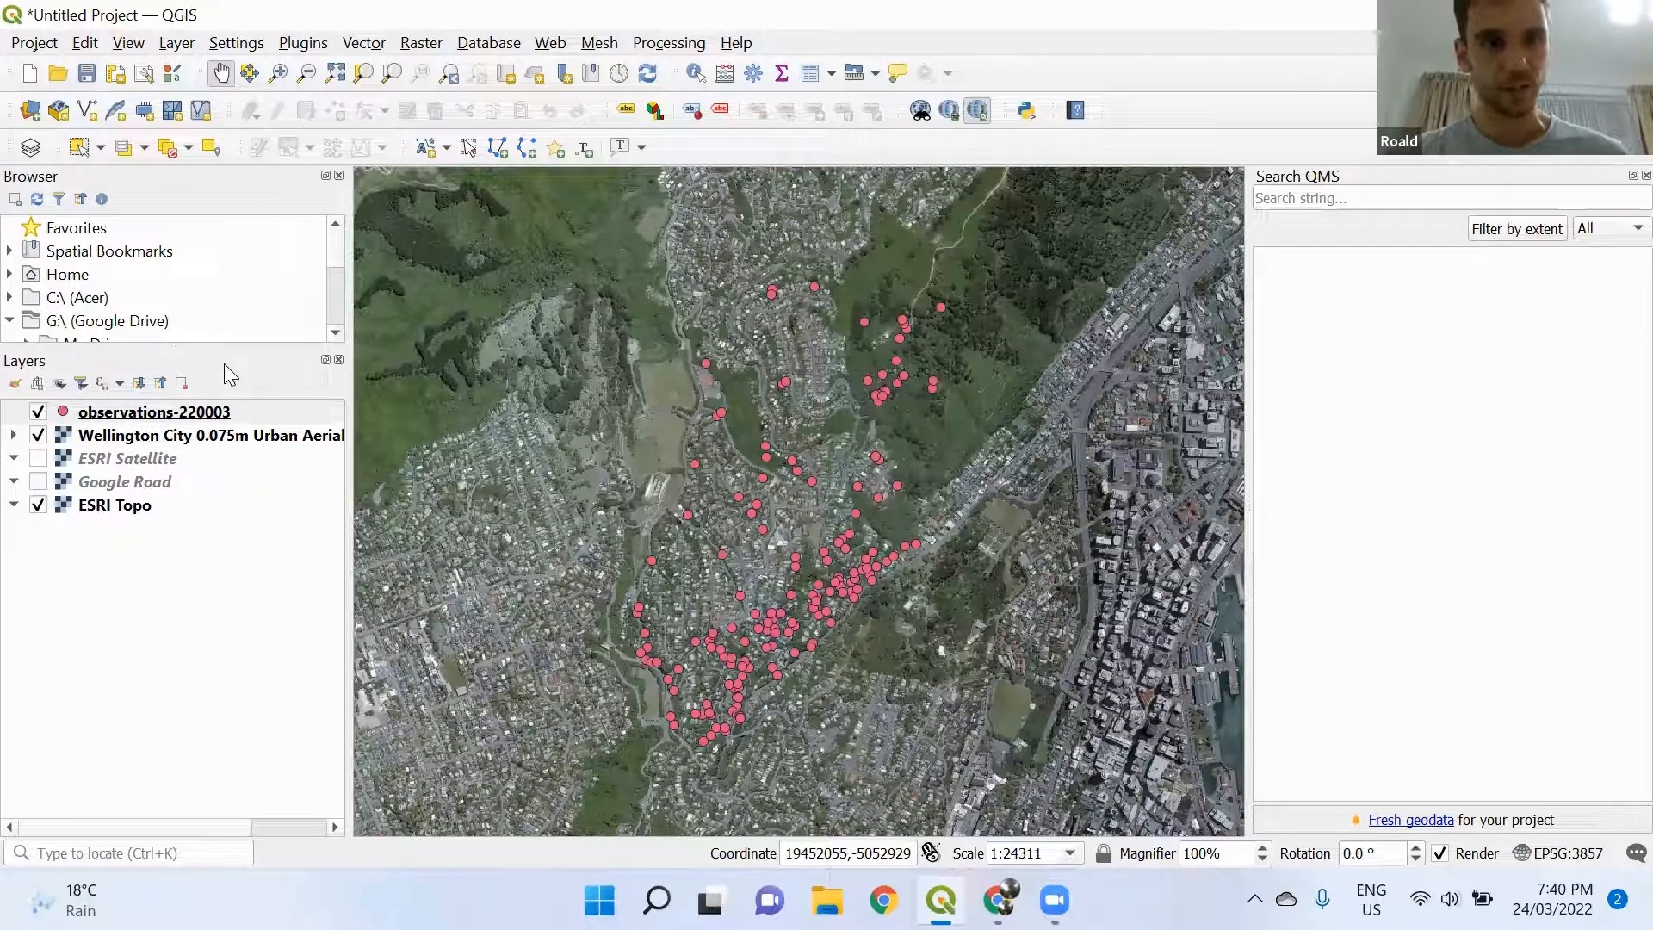
# Turn on the ESRI Satellite and Google Road layers, and toggle the observations-220003 layer's visibility off and on
pyautogui.click(39, 459)
pyautogui.click(38, 481)
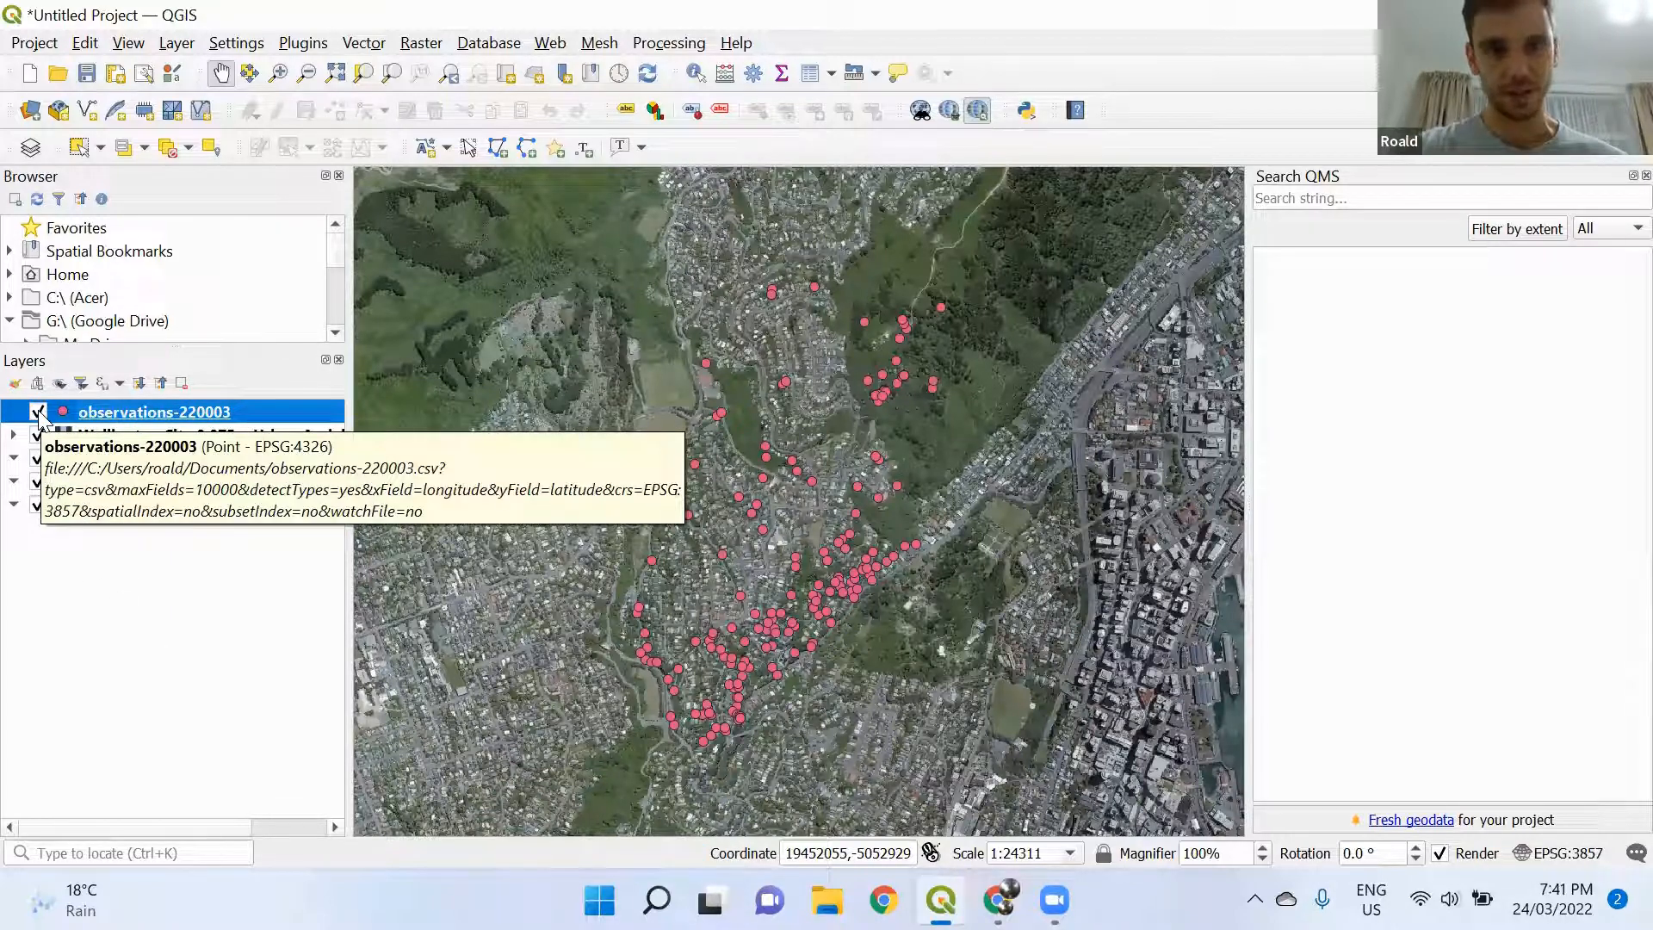
pyautogui.click(38, 412)
pyautogui.click(38, 414)
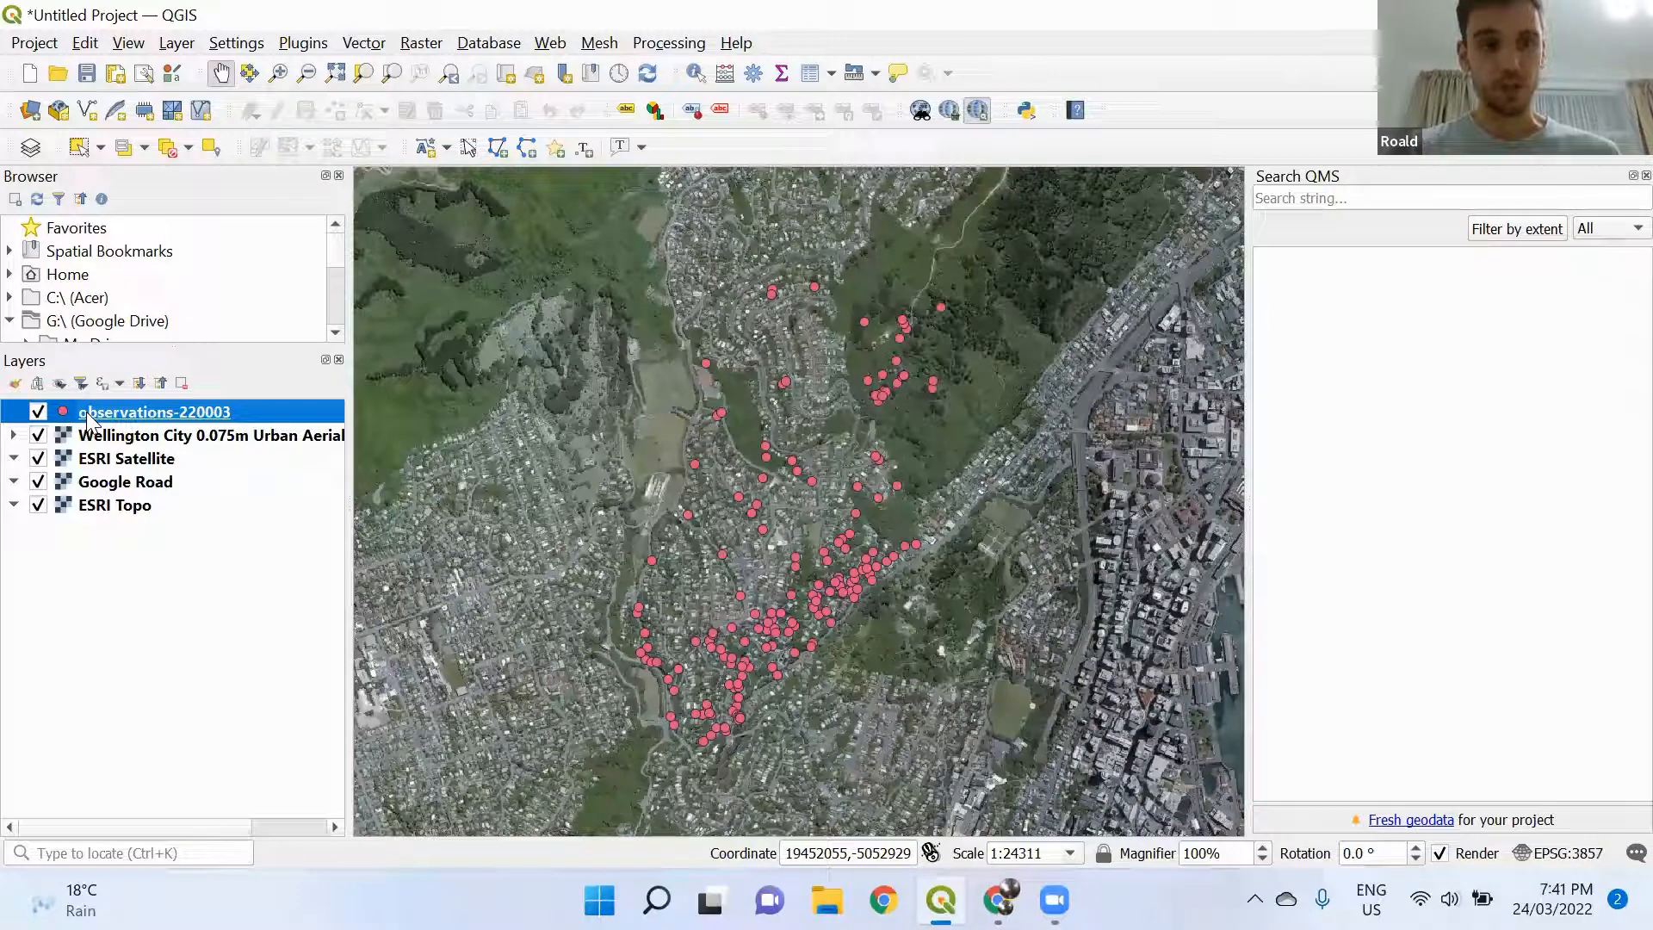
# Place observations-220003 beneath ESRI Satellite, then hide and show again the two imagery layers above it to compare the stacking
pyautogui.moveTo(93, 462); pyautogui.dragTo(95, 485)
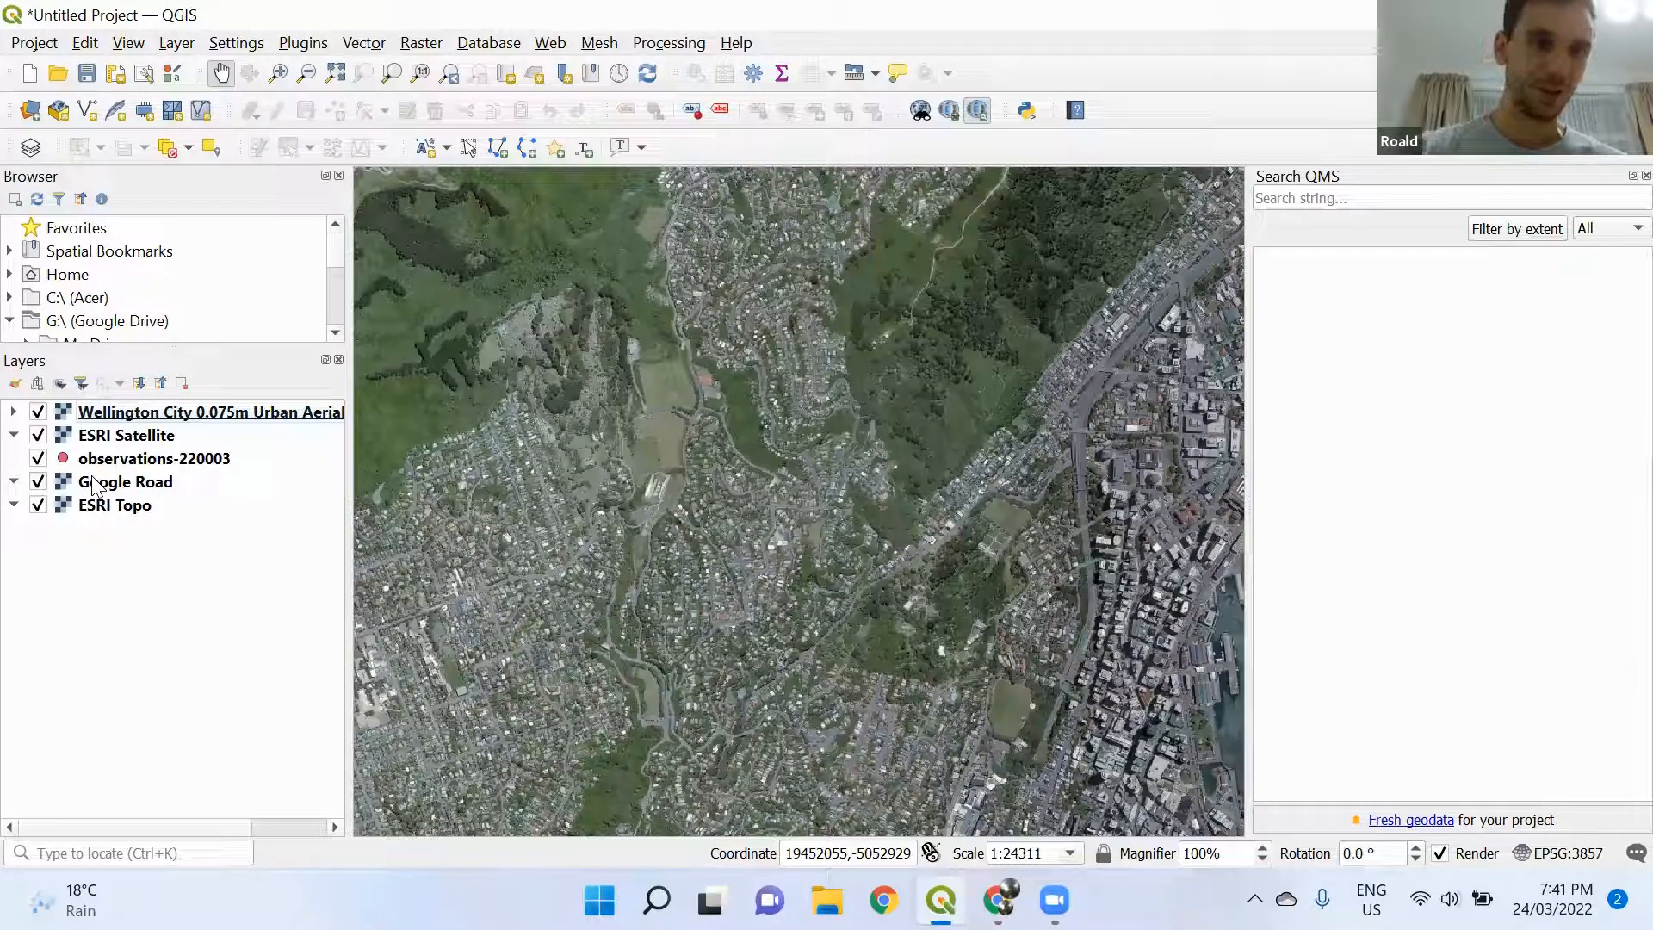
pyautogui.click(36, 435)
pyautogui.click(37, 413)
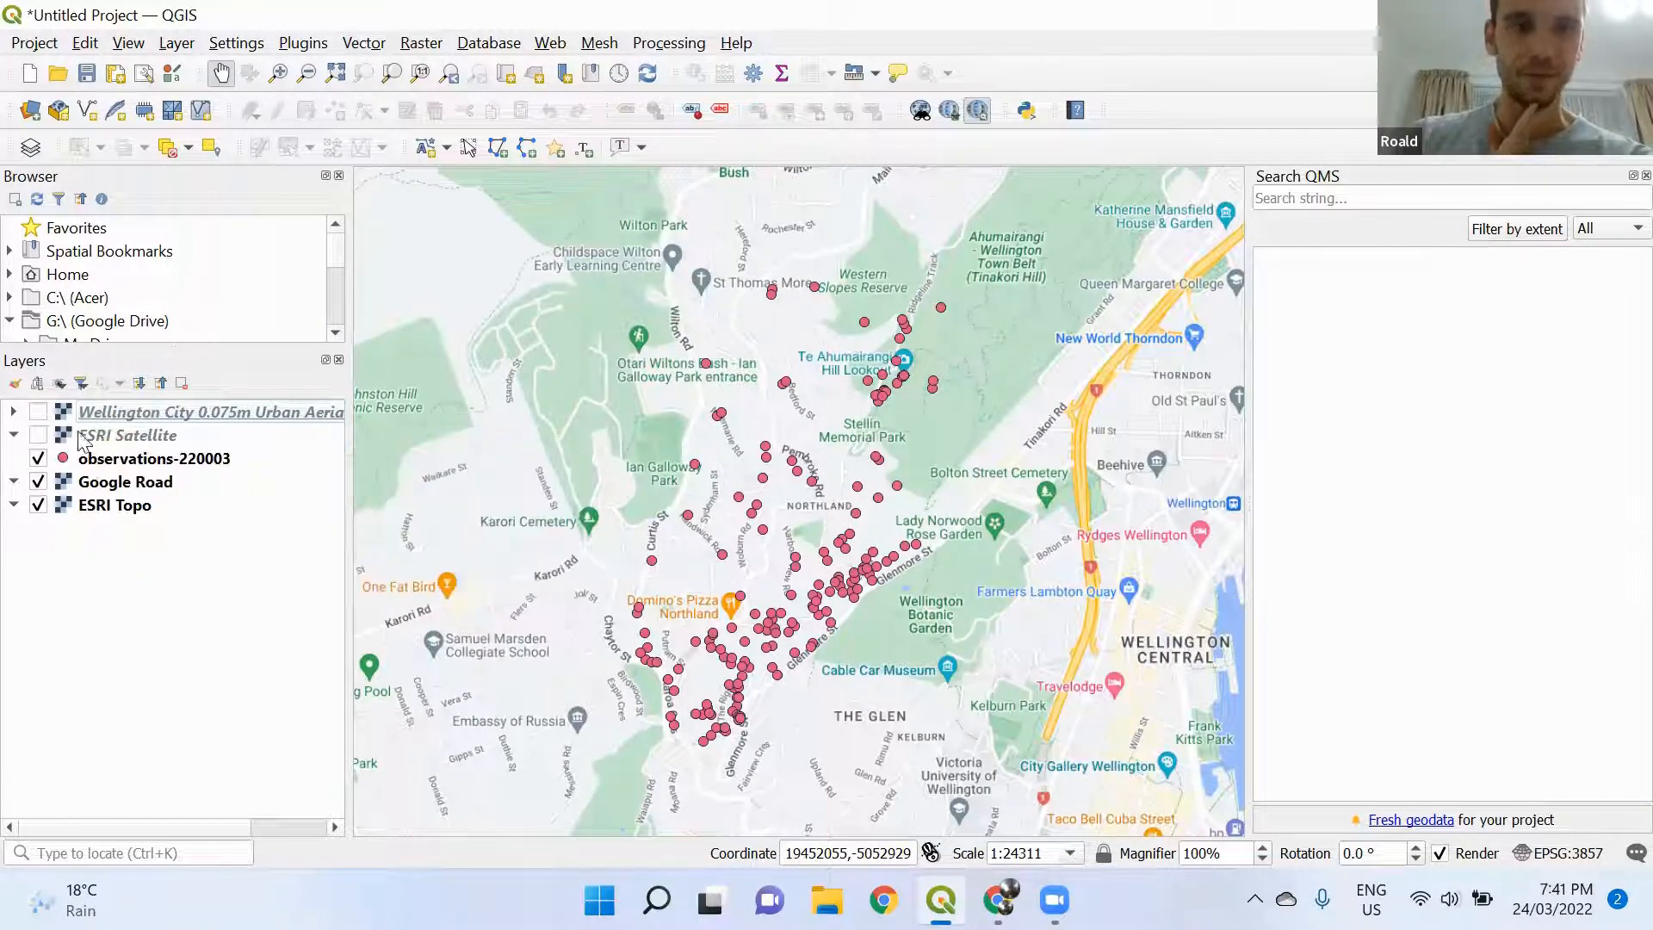
pyautogui.click(135, 437)
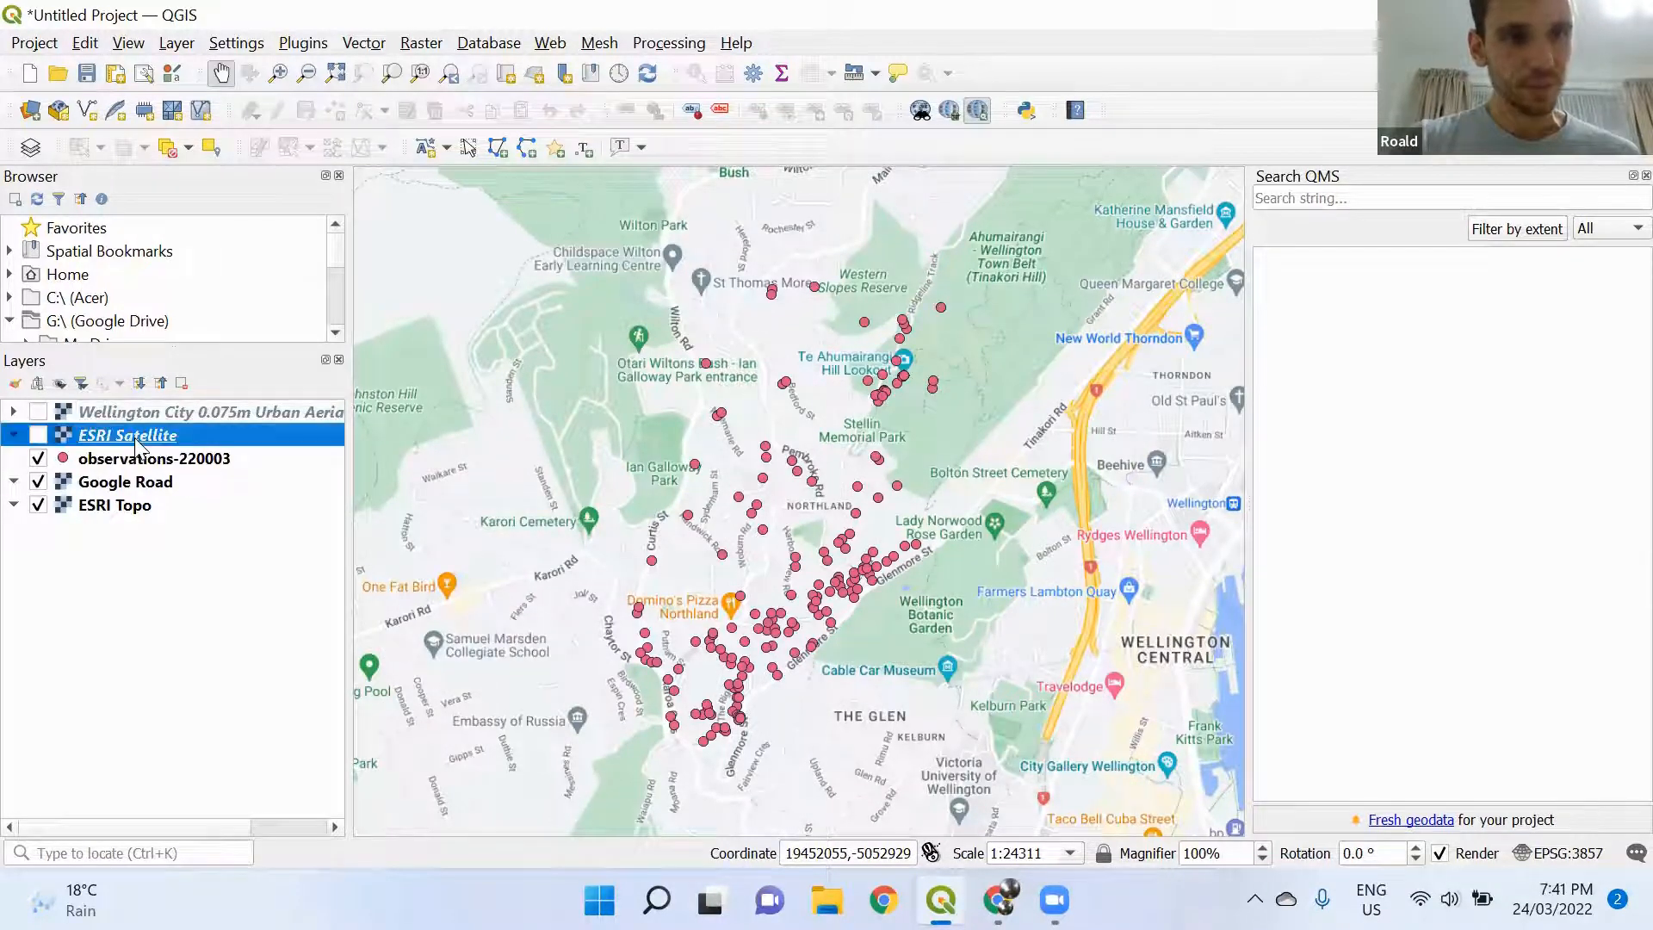
pyautogui.click(38, 436)
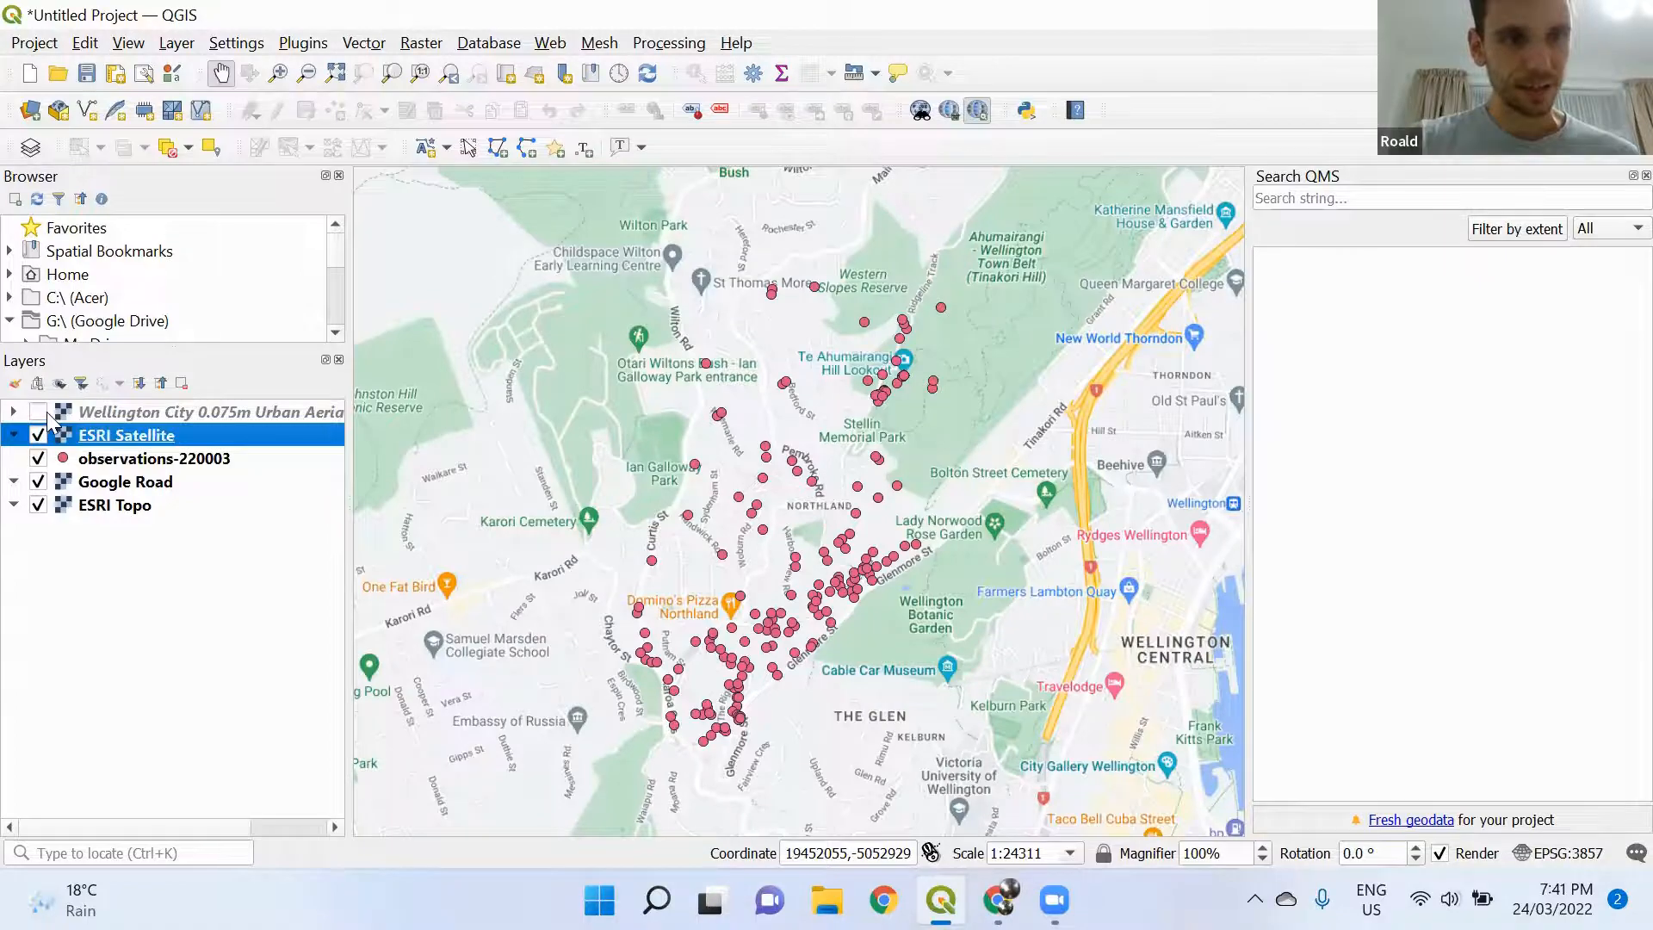
pyautogui.click(38, 412)
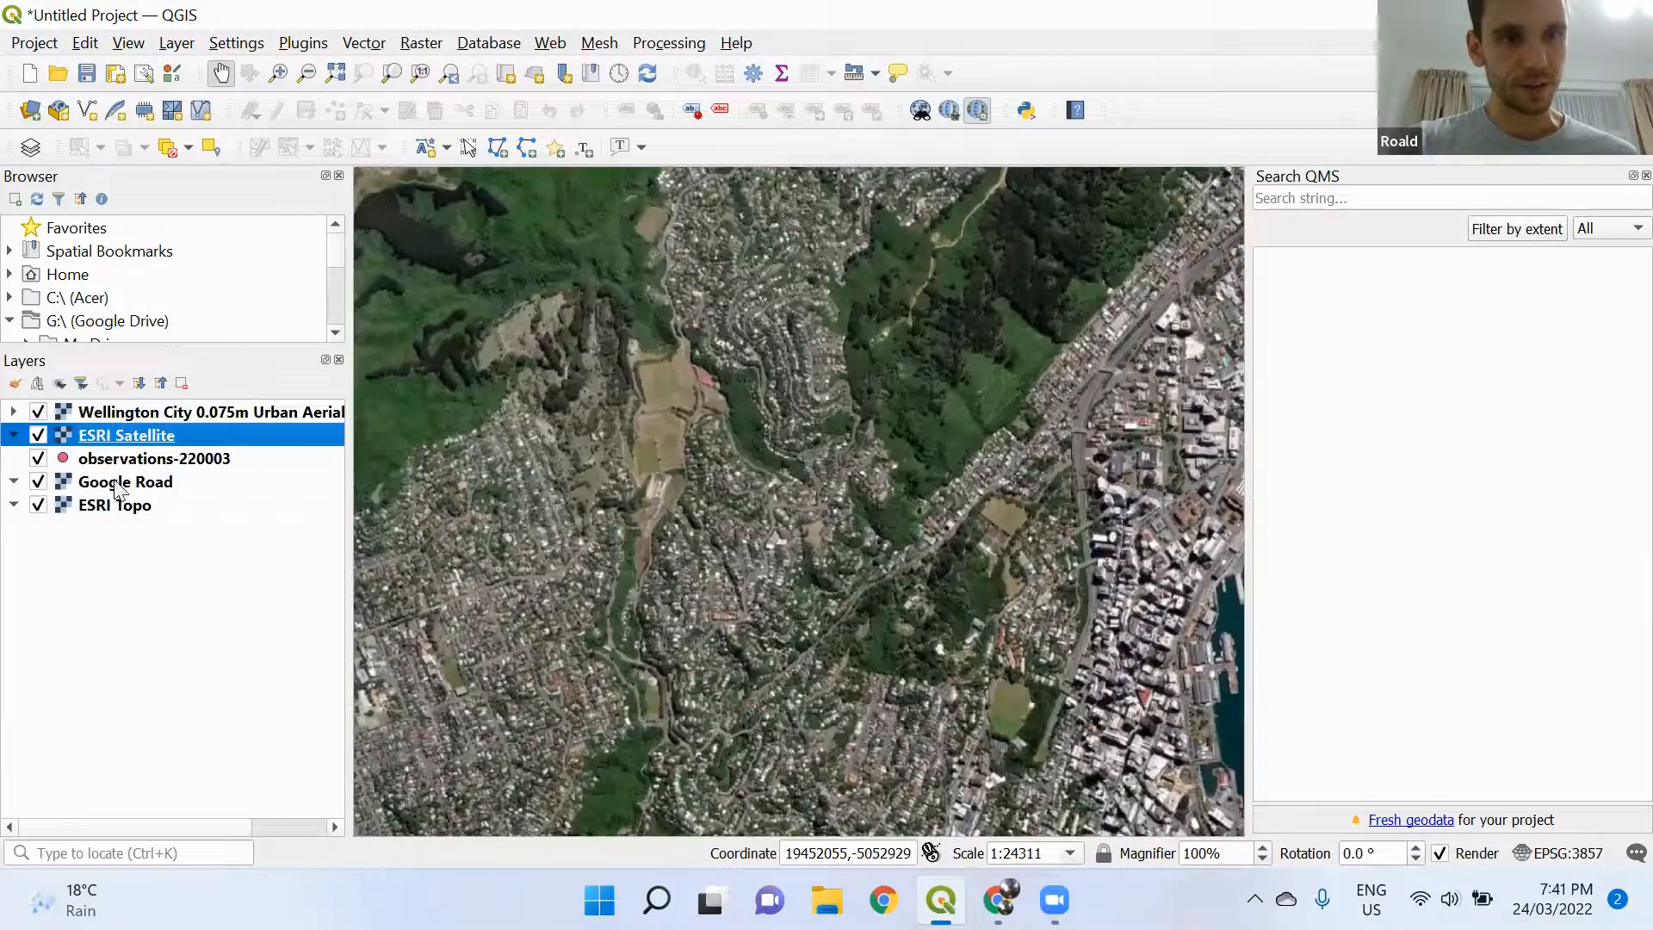
# Remove the Wellington City 0.075m aerial, Google Road and ESRI Topo layers, and place observations-220003 above ESRI Satellite
pyautogui.click(112, 415)
pyautogui.keyDown('ctrl'); pyautogui.click(119, 479); pyautogui.keyUp('ctrl')
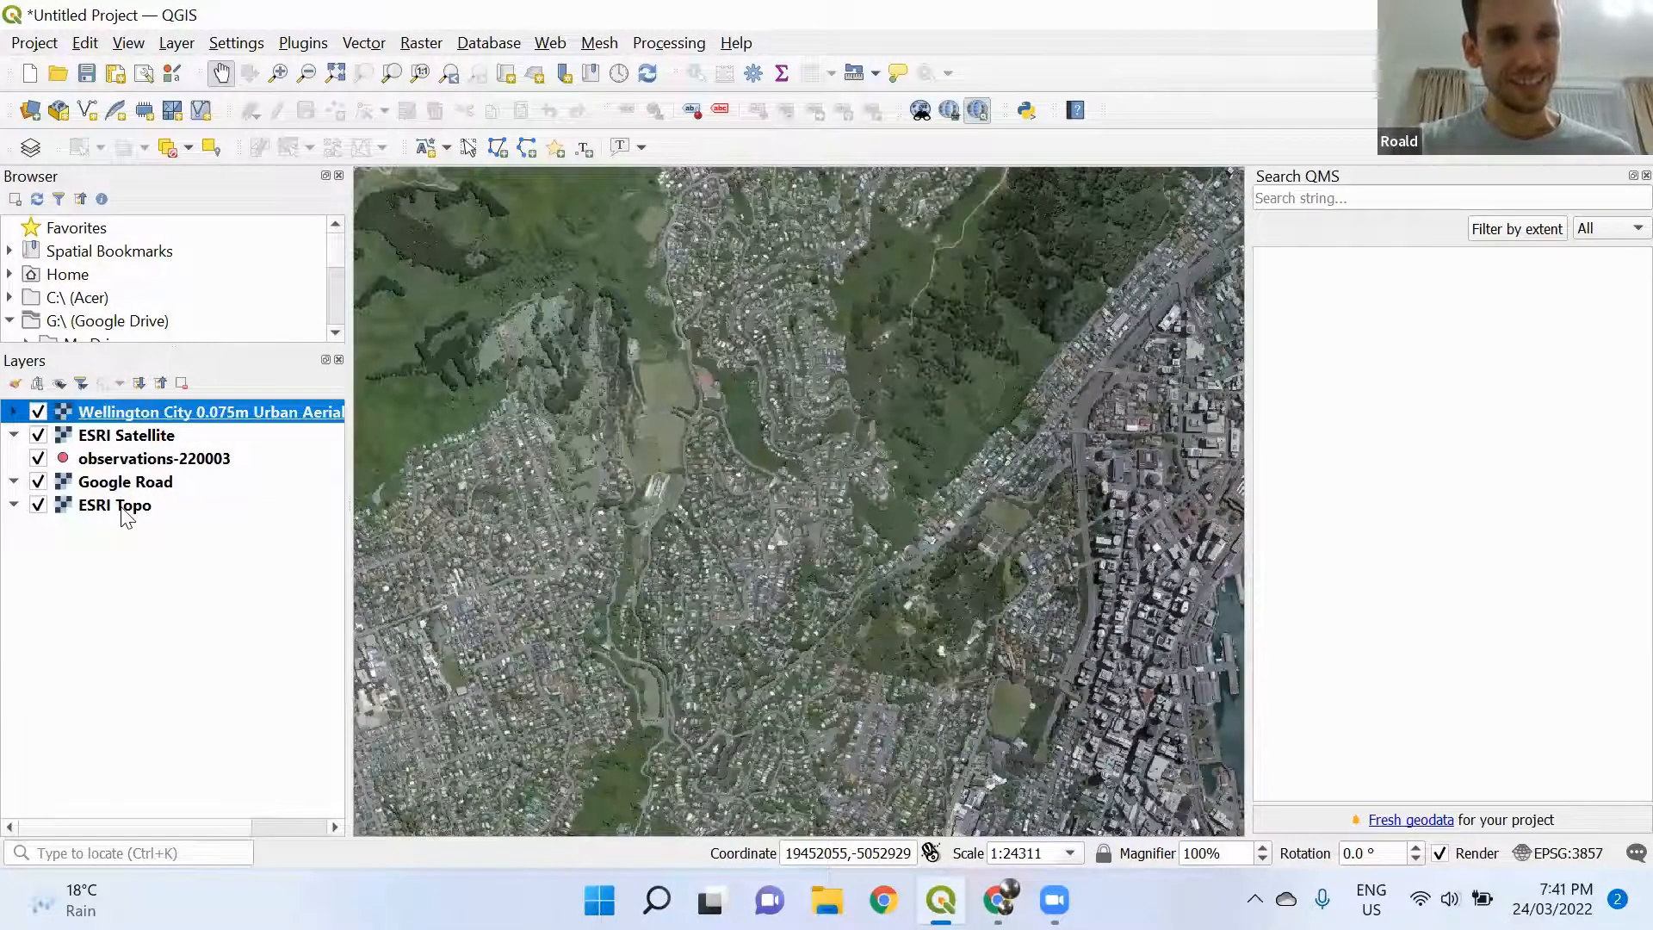
pyautogui.keyDown('ctrl'); pyautogui.click(121, 507); pyautogui.keyUp('ctrl')
pyautogui.rightClick(121, 508)
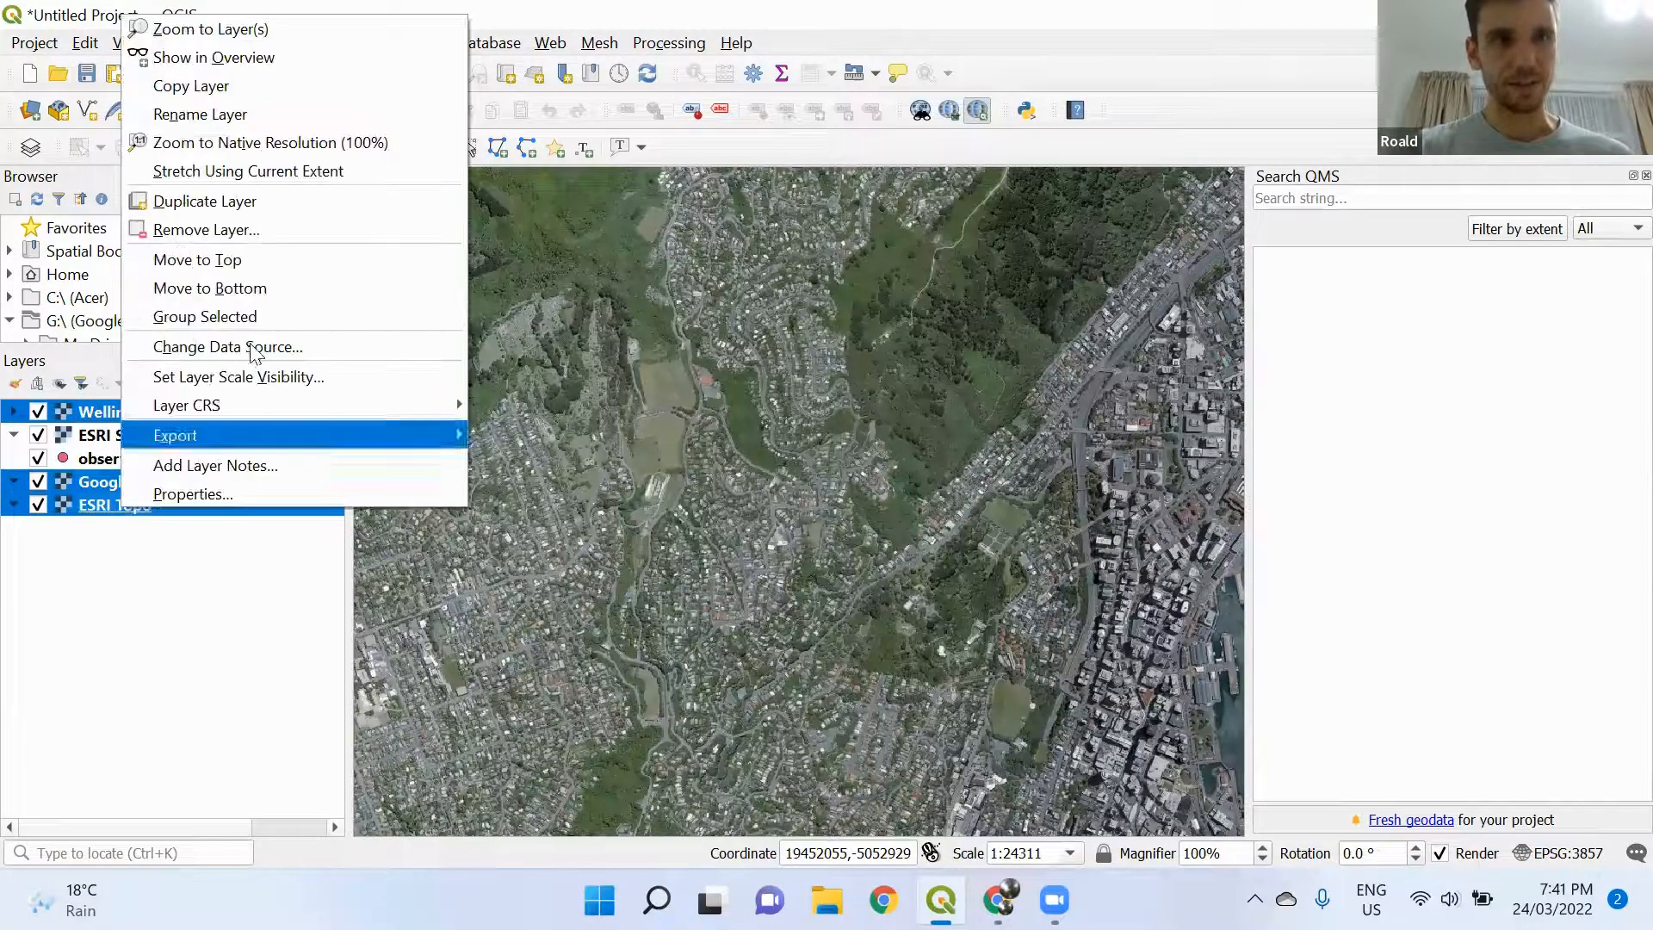
pyautogui.click(241, 227)
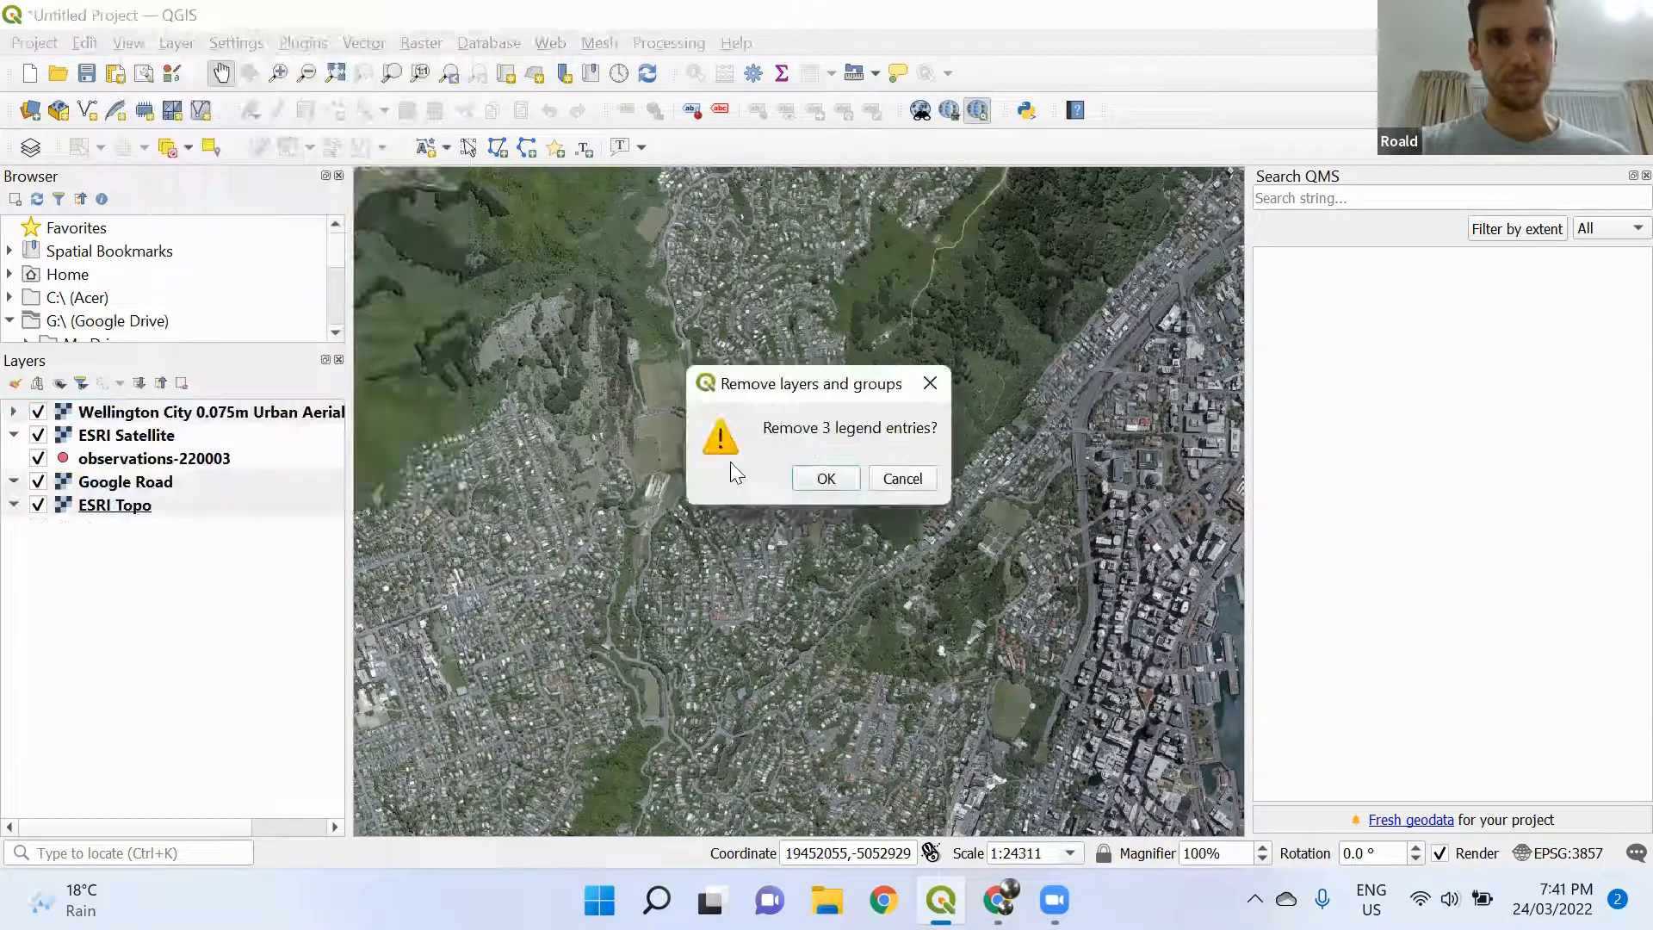
pyautogui.click(822, 476)
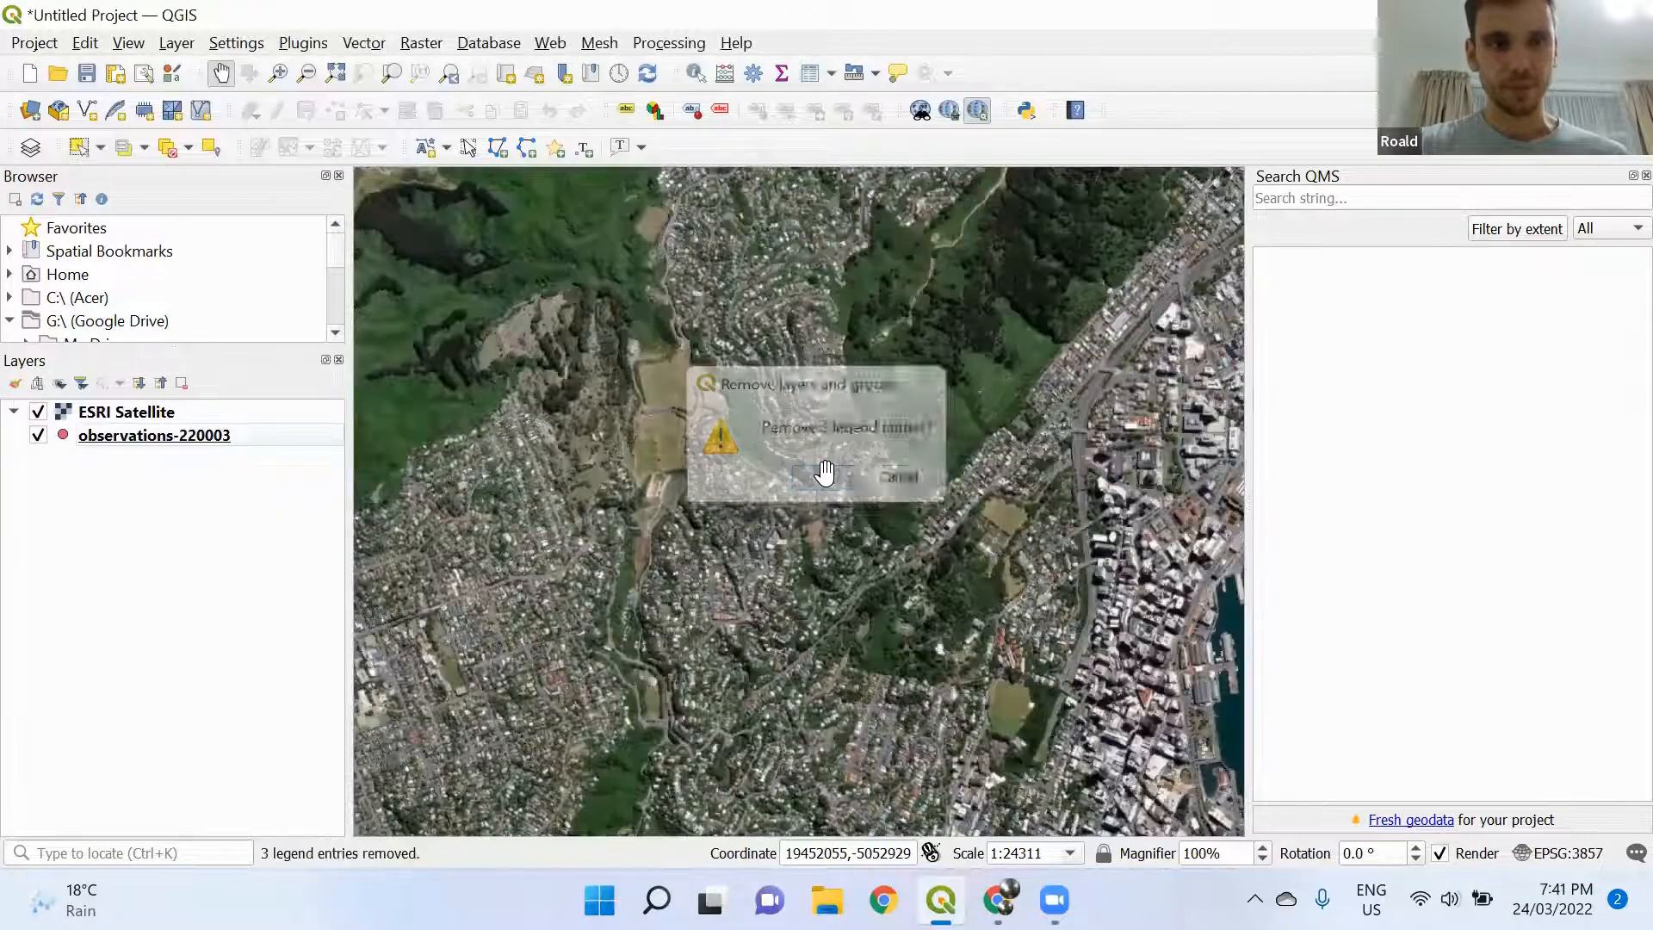
pyautogui.click(199, 433)
pyautogui.moveTo(200, 424); pyautogui.dragTo(209, 401)
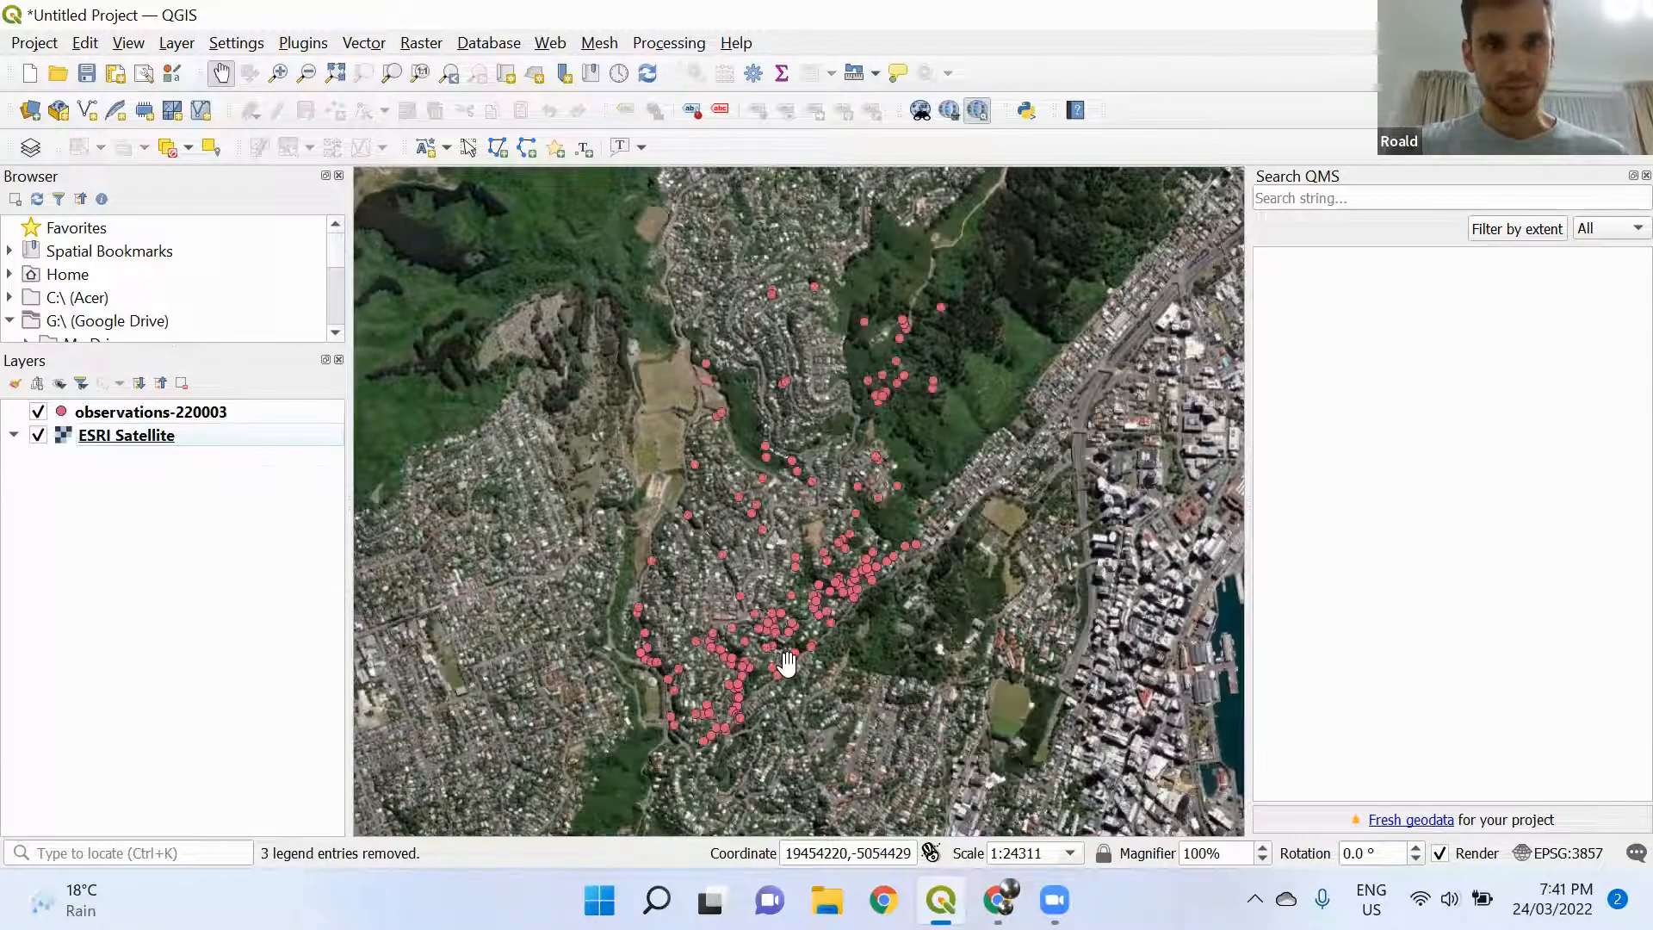
# Review the observations-220003 layer's information, from its source and CRS details to its field list, and close the properties
pyautogui.click(67, 418)
pyautogui.doubleClick(64, 411)
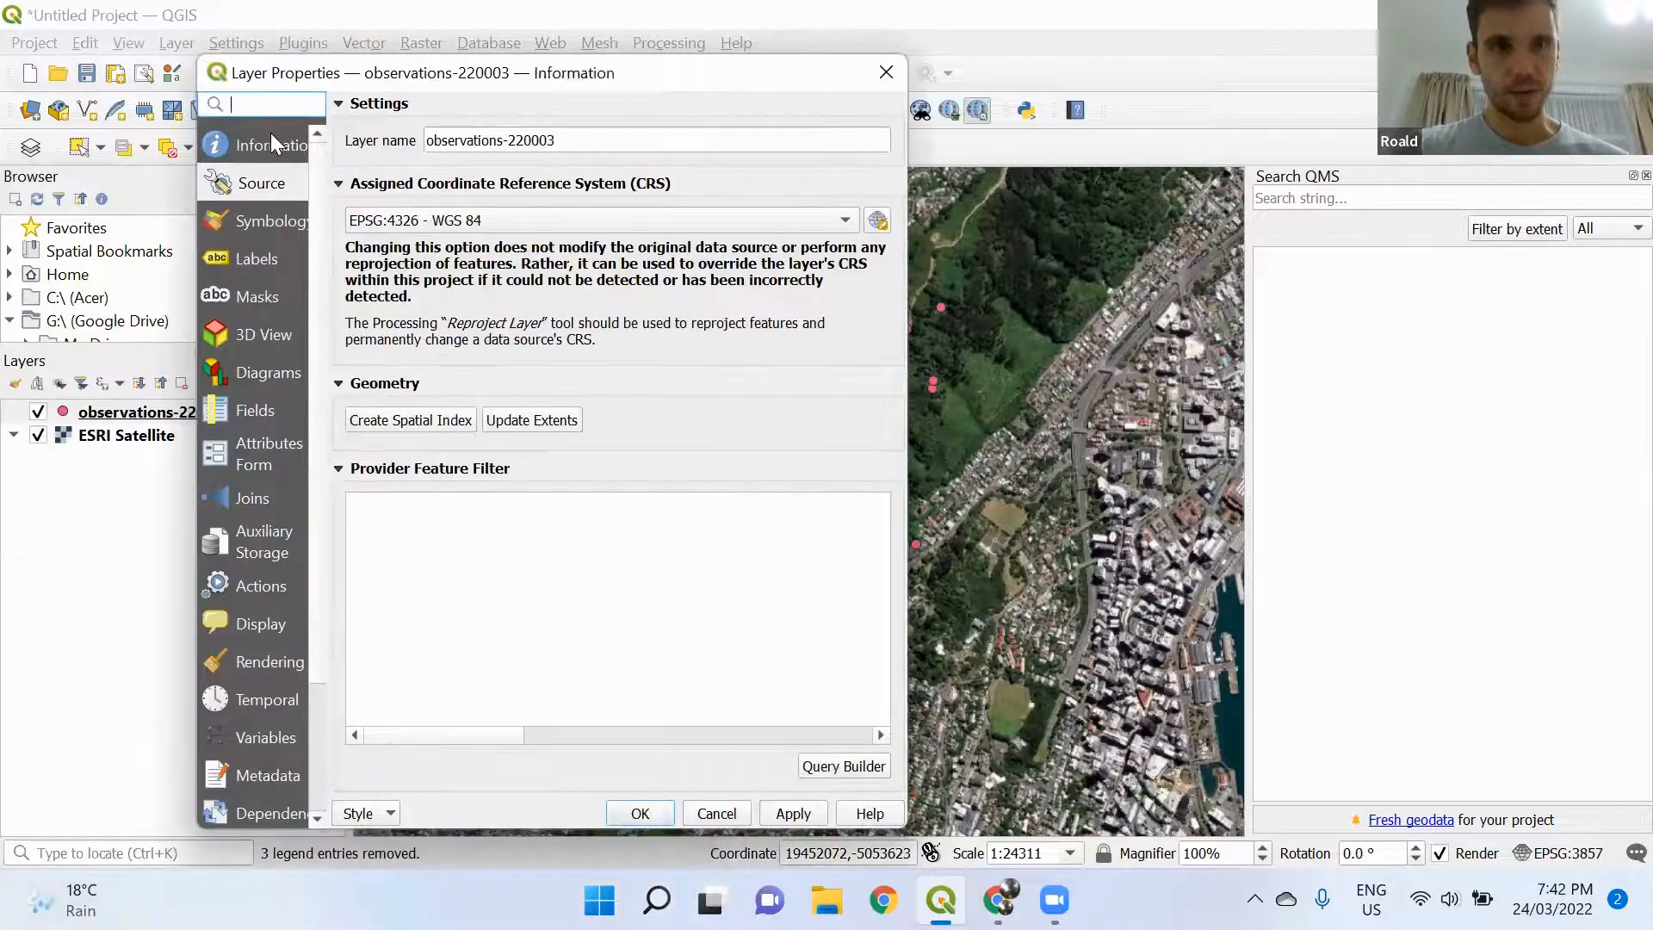
pyautogui.click(272, 135)
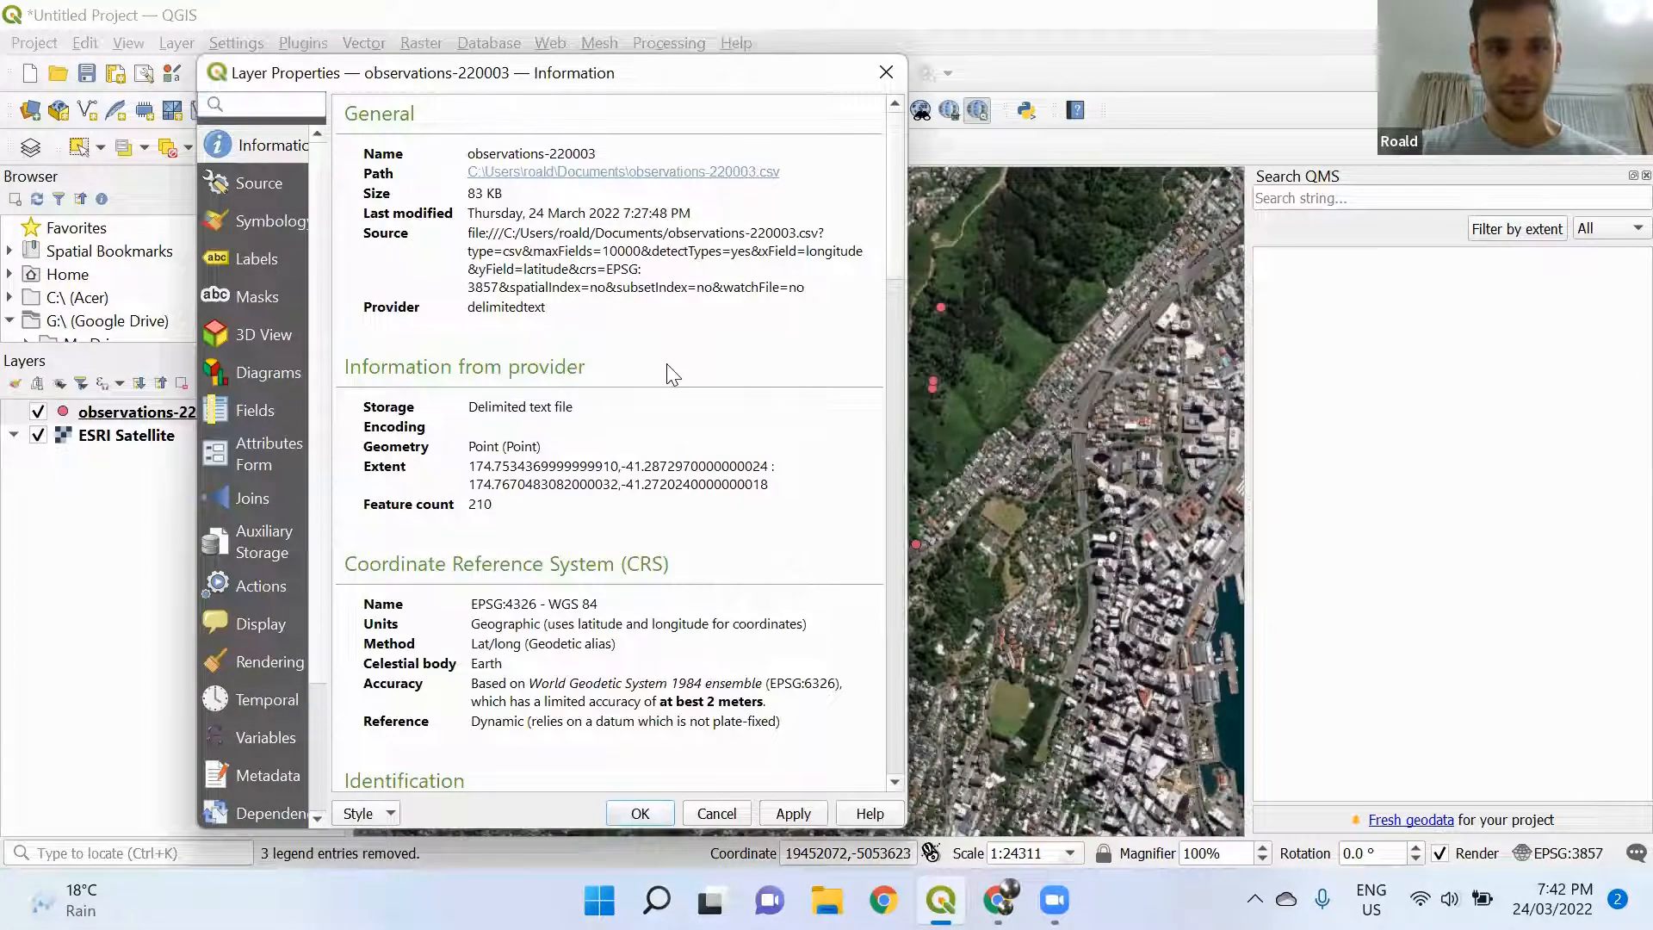
pyautogui.scroll(-1, 672, 374)
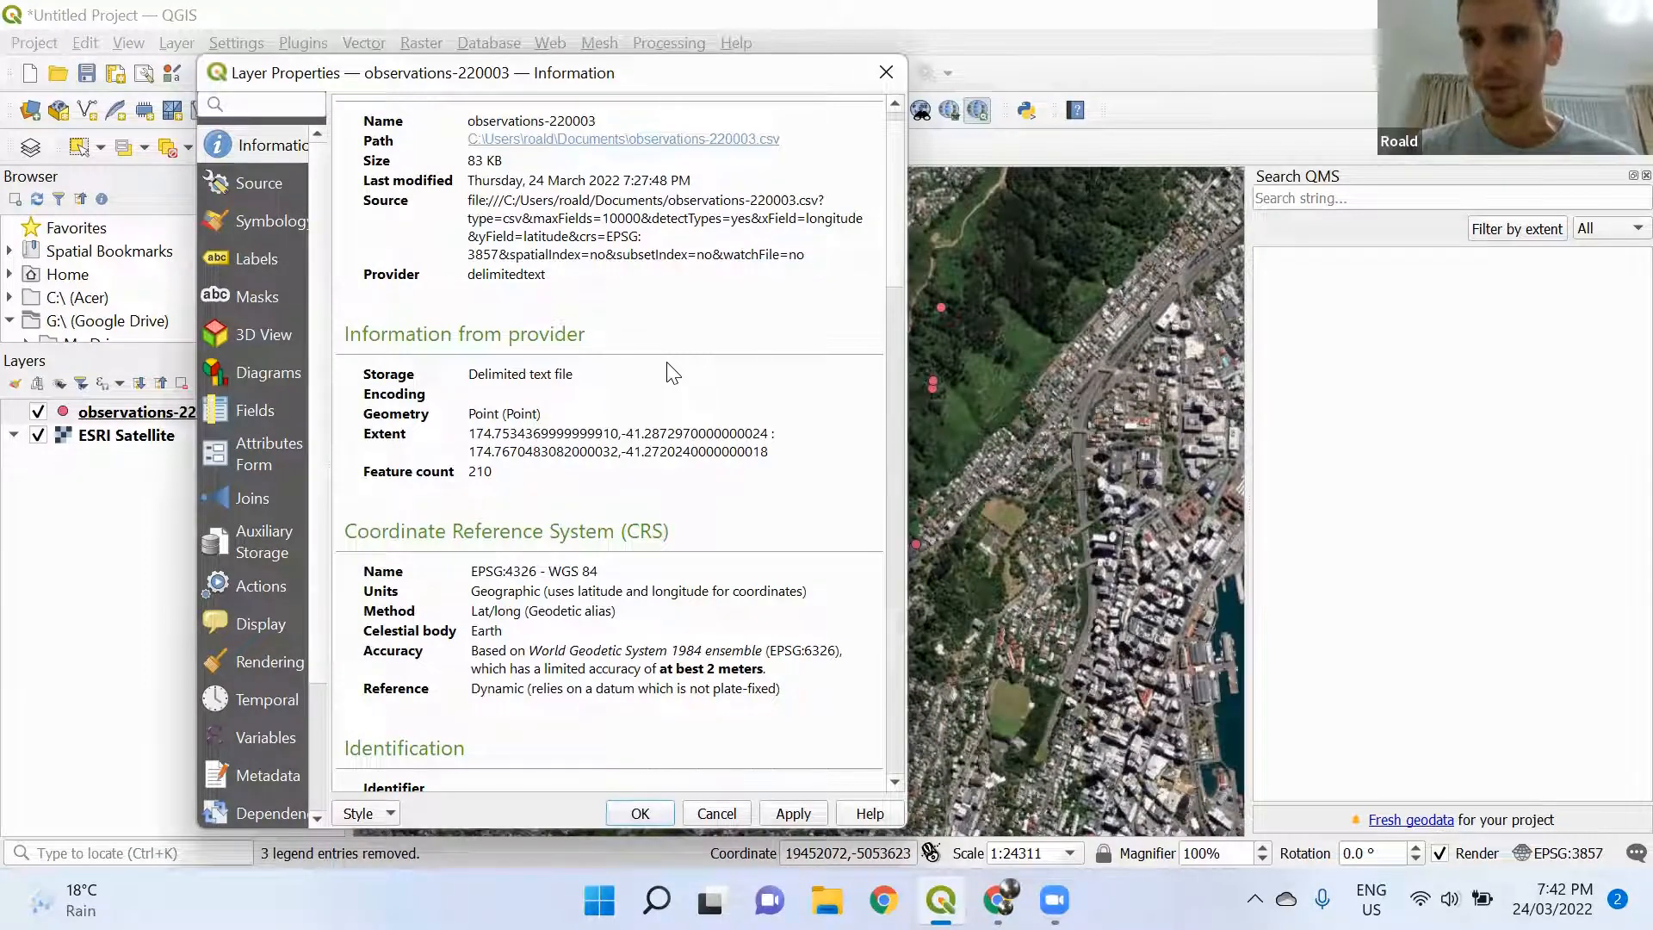
pyautogui.scroll(-3, 570, 505)
pyautogui.scroll(-14, 575, 514)
pyautogui.scroll(-5, 575, 515)
pyautogui.scroll(-10, 576, 515)
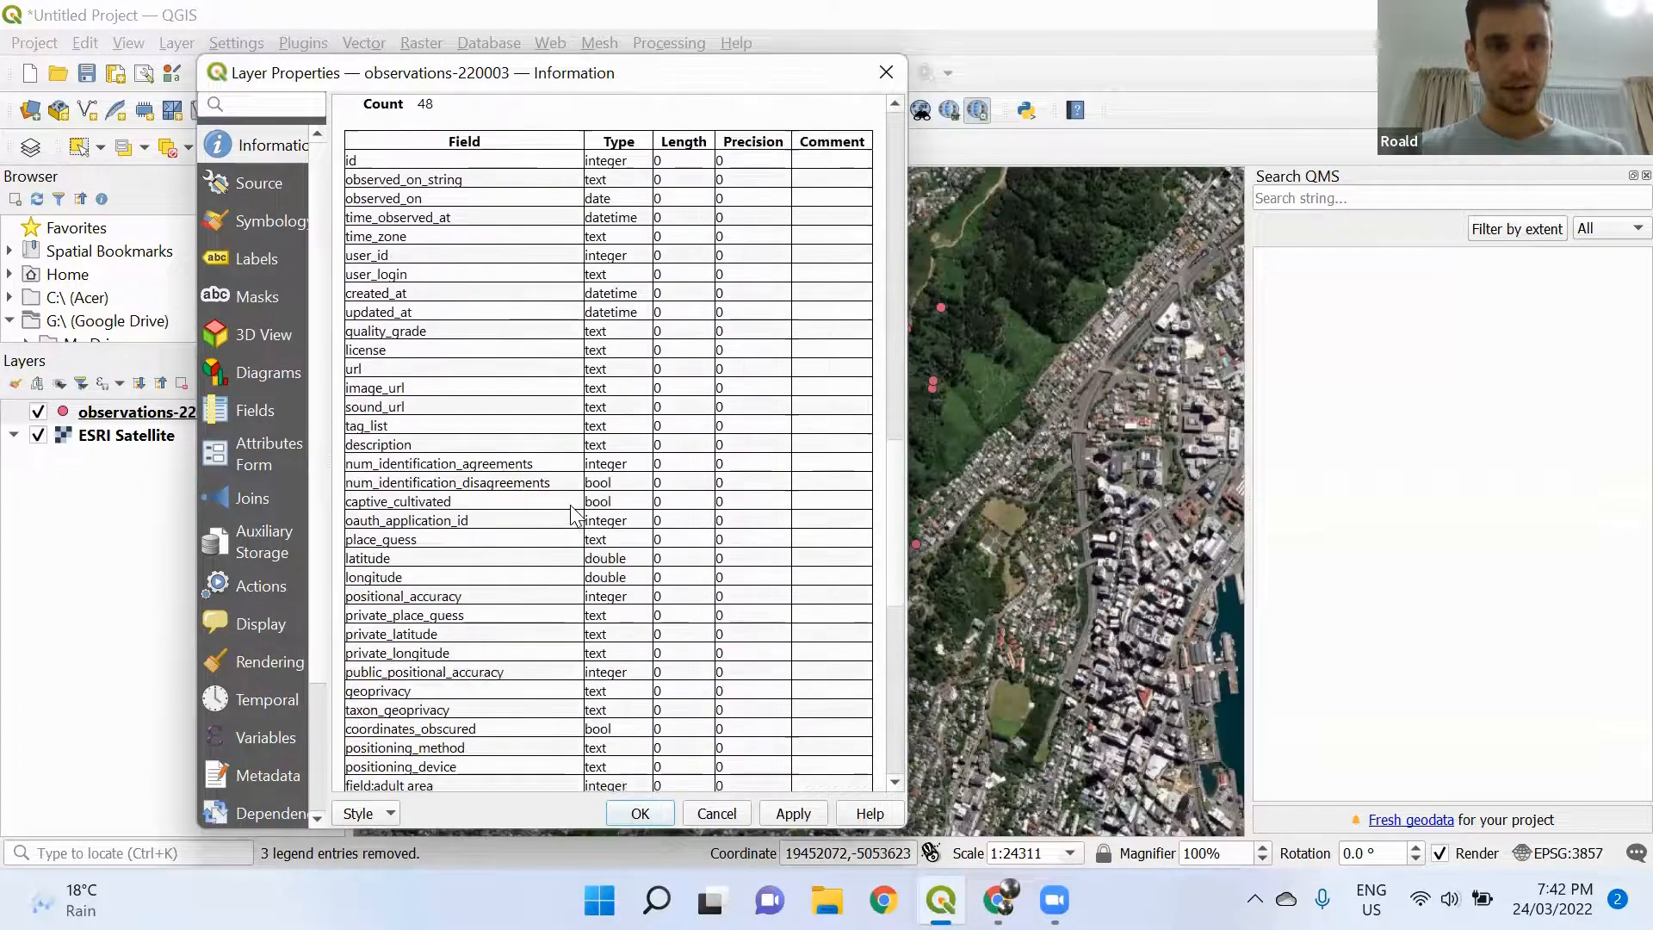
pyautogui.scroll(-10, 575, 515)
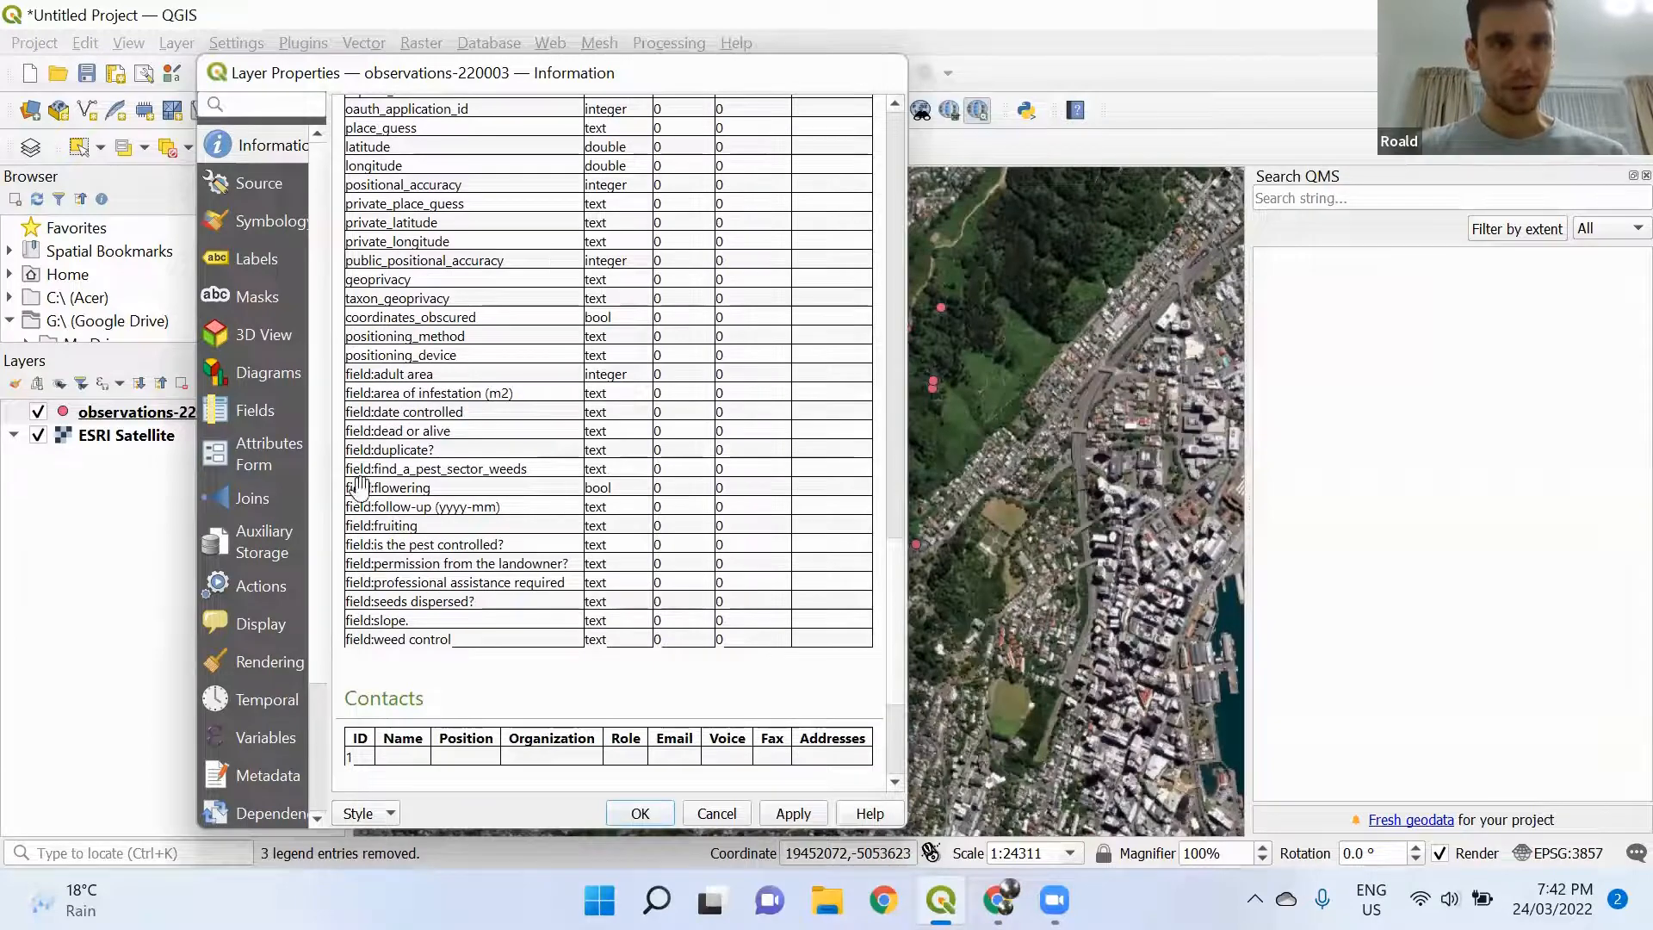
pyautogui.press('Escape')
# Rename the observations-220003 layer to "Northland observations" and apply the change
pyautogui.doubleClick(297, 415)
pyautogui.click(256, 182)
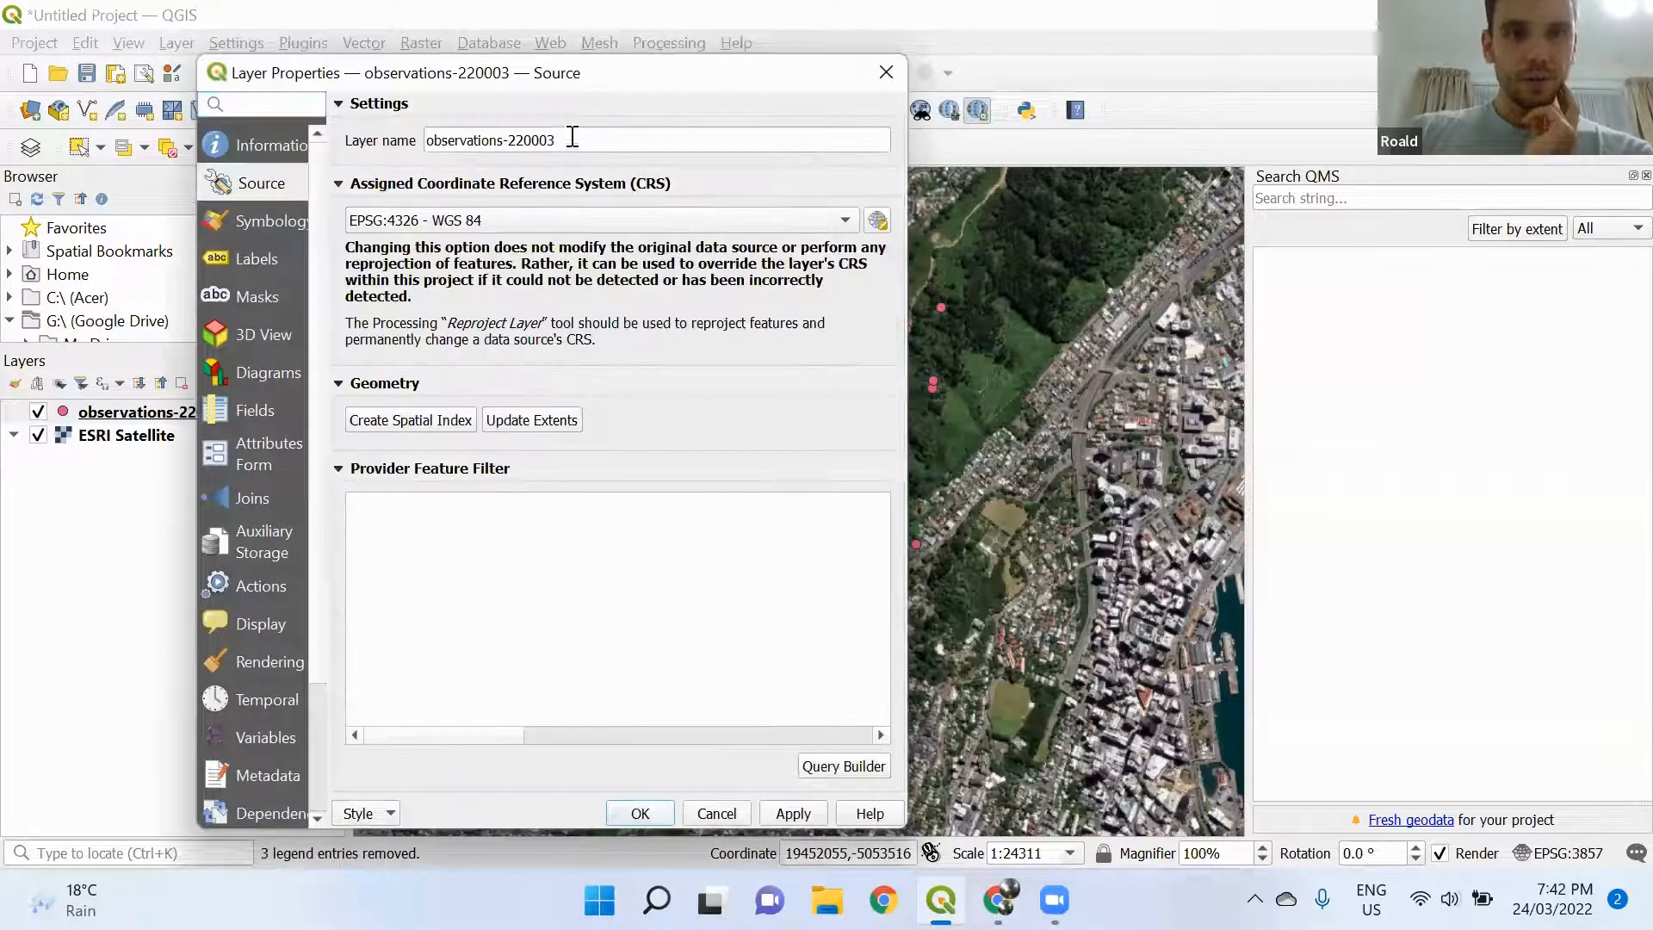
pyautogui.moveTo(612, 141); pyautogui.dragTo(428, 139)
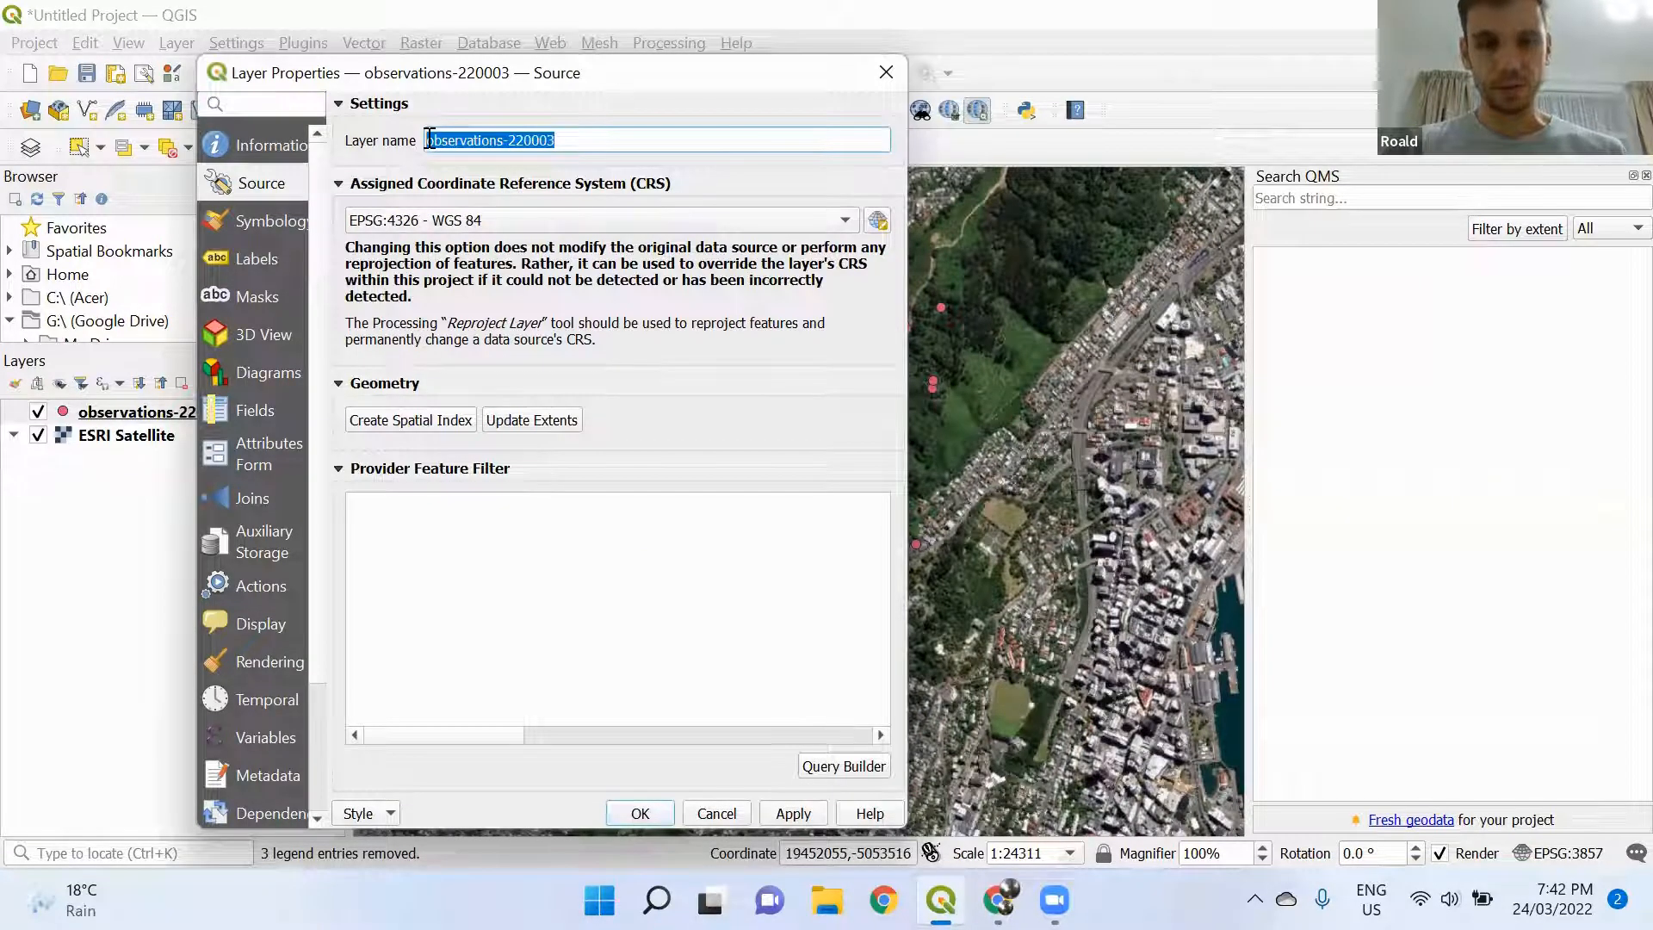
pyautogui.write('No')
pyautogui.write('rtlhan')
pyautogui.write('d observations')
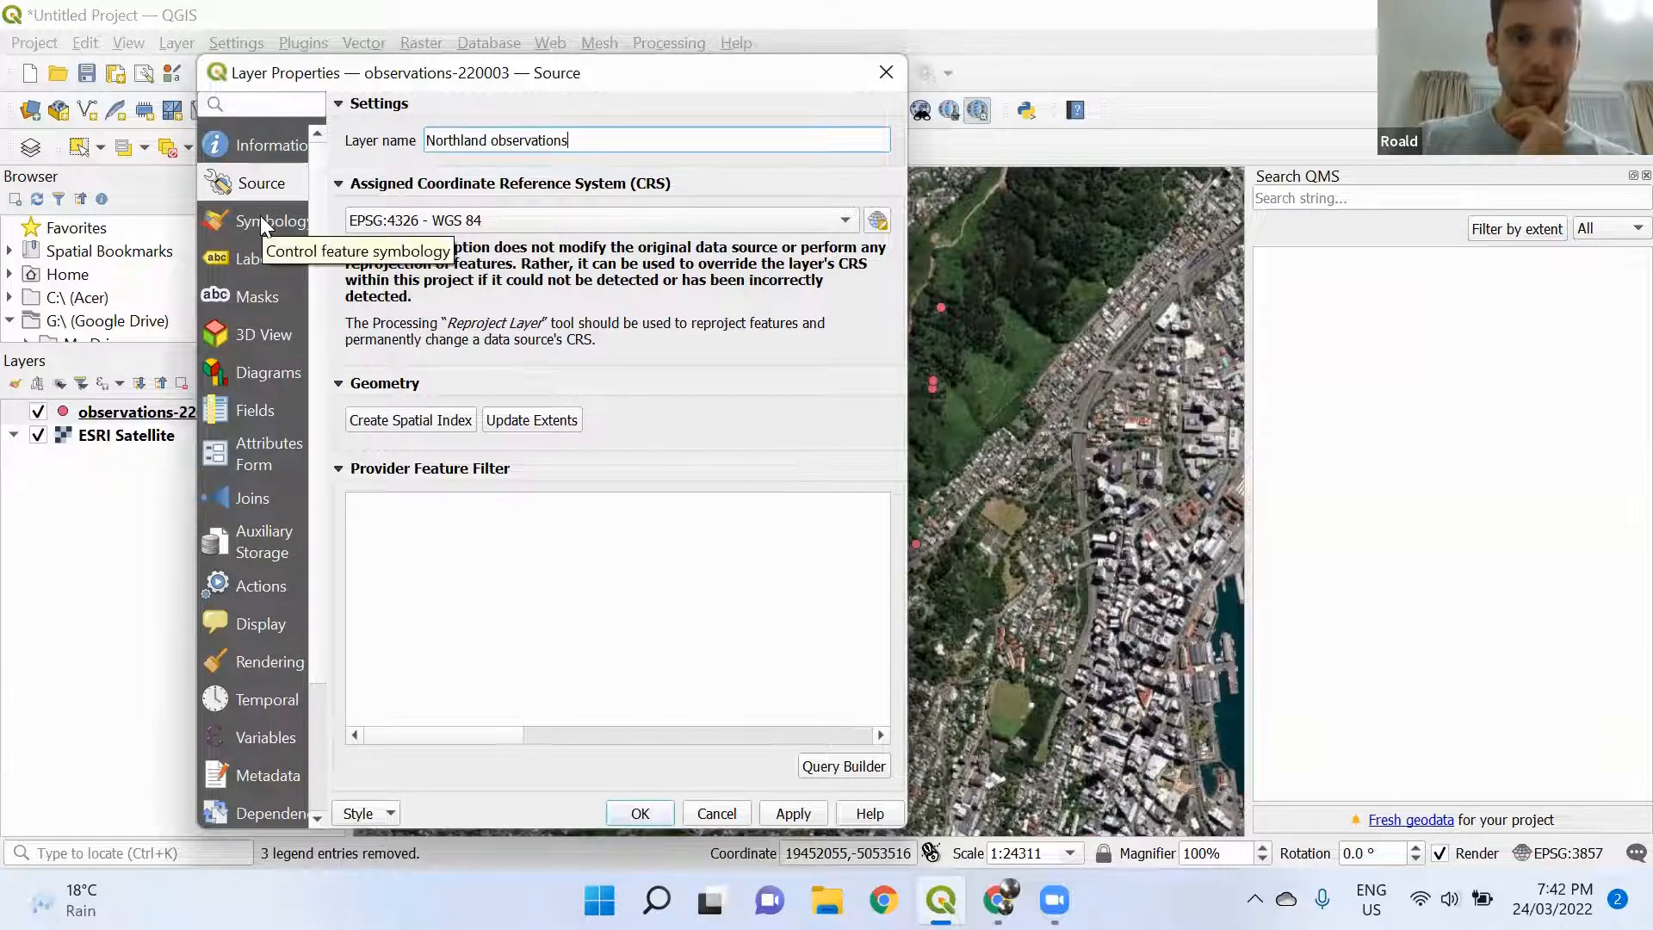
pyautogui.click(792, 814)
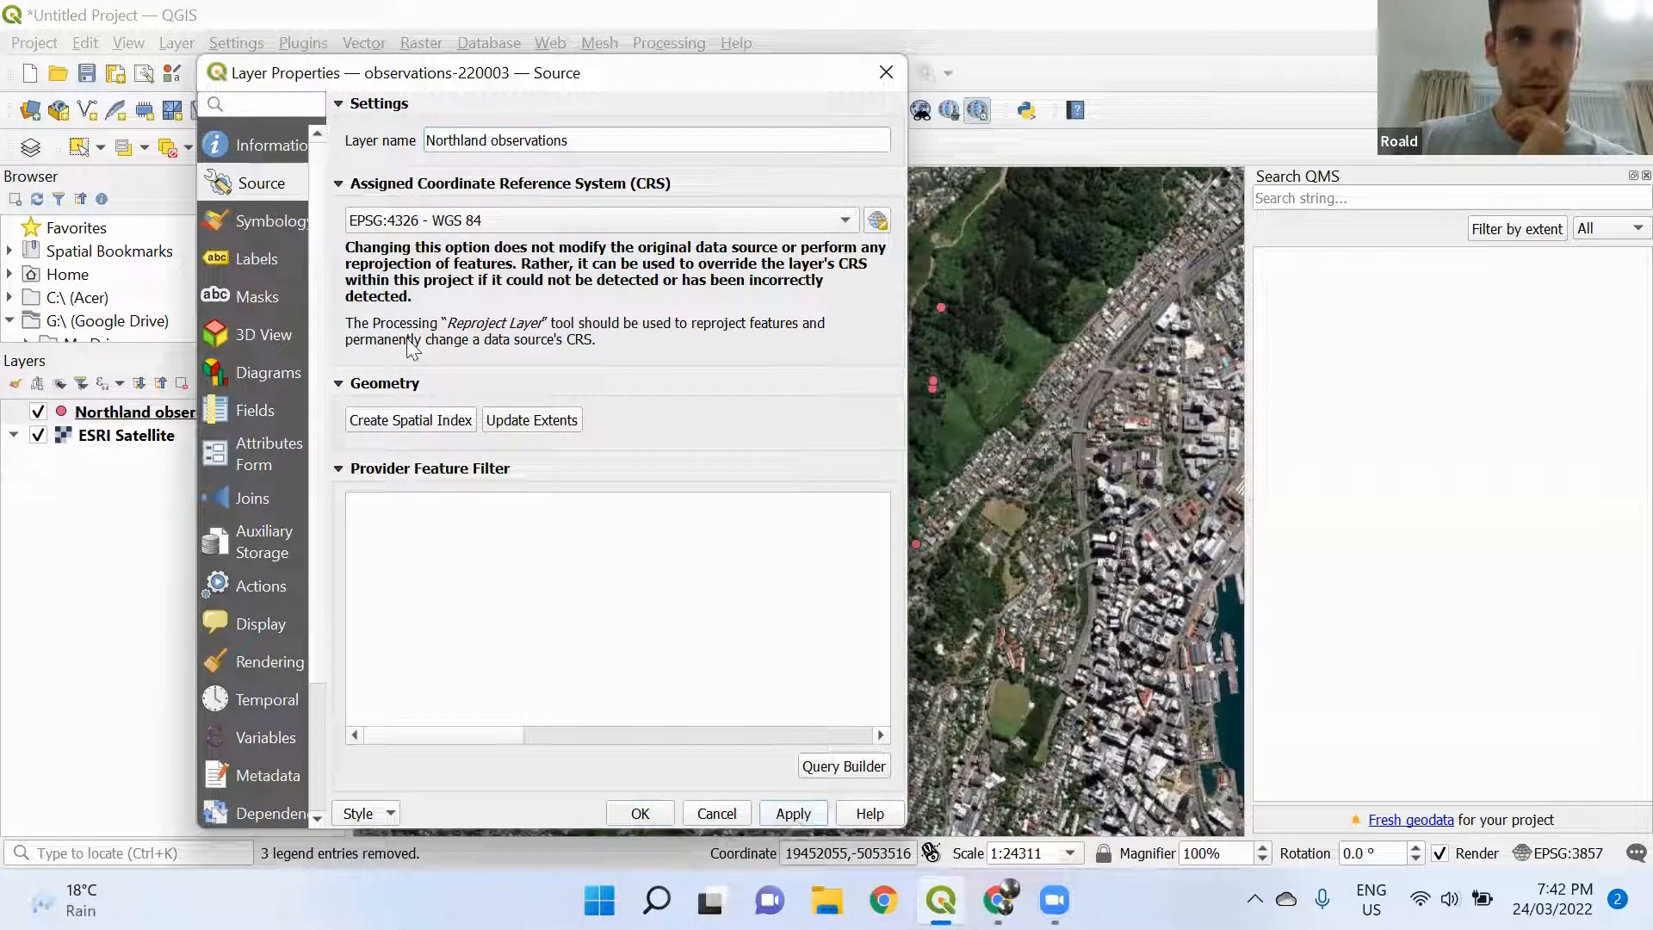
# Examine the preset symbols and the simple marker settings in the Northland observations layer's symbology
pyautogui.click(252, 230)
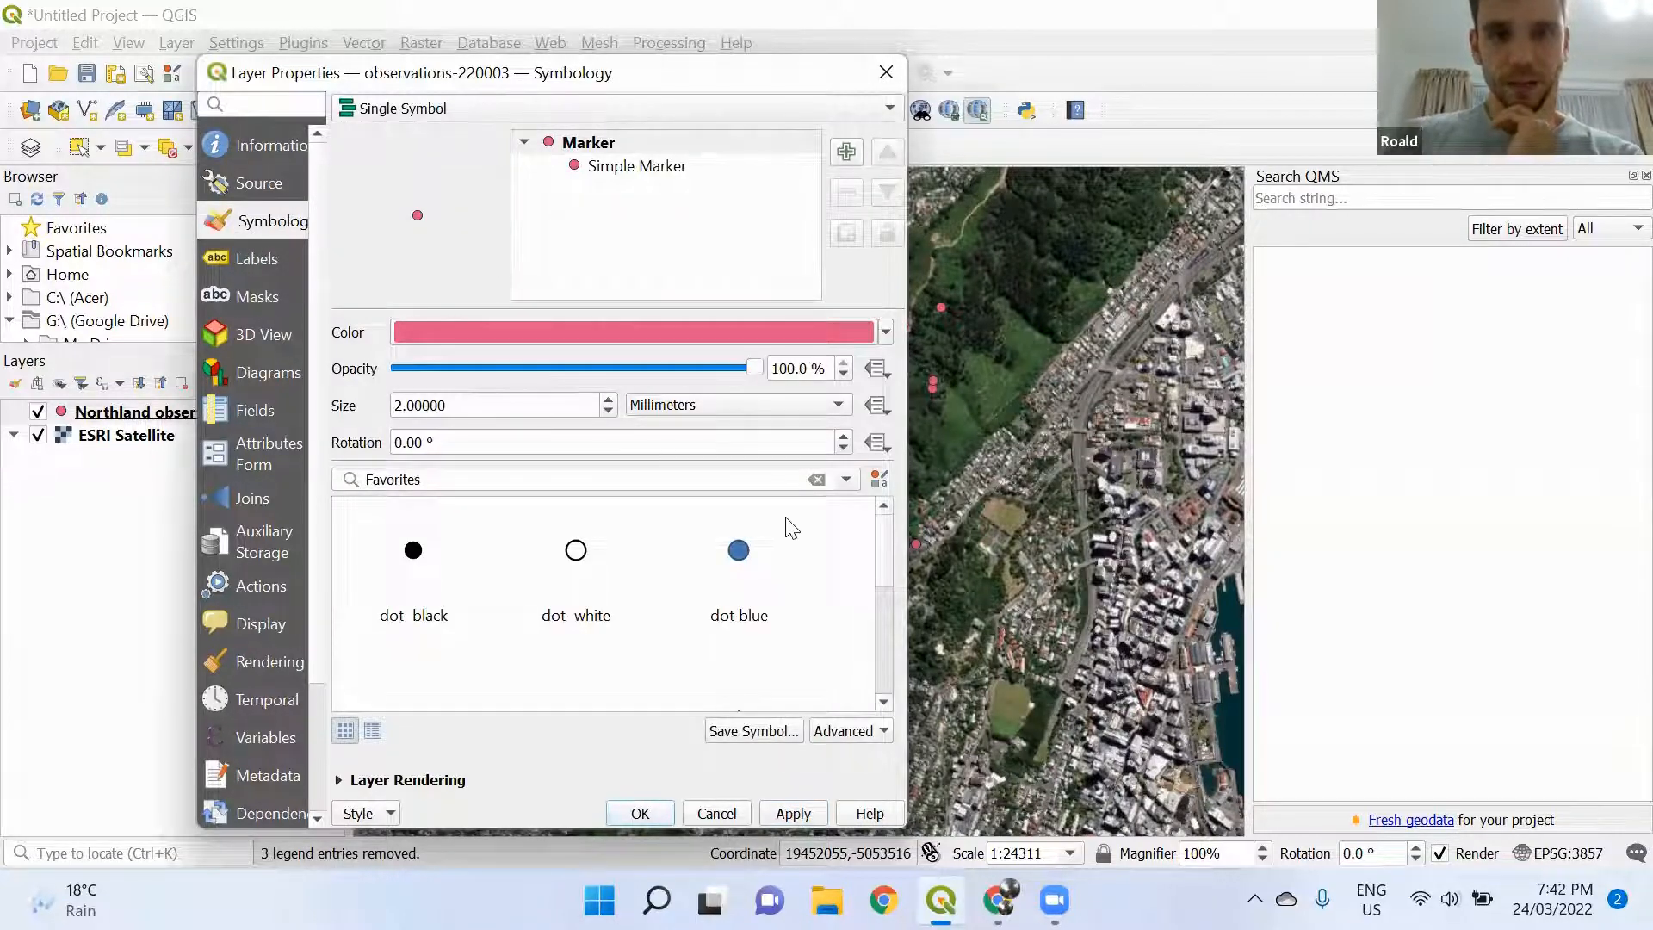
pyautogui.scroll(-5, 790, 527)
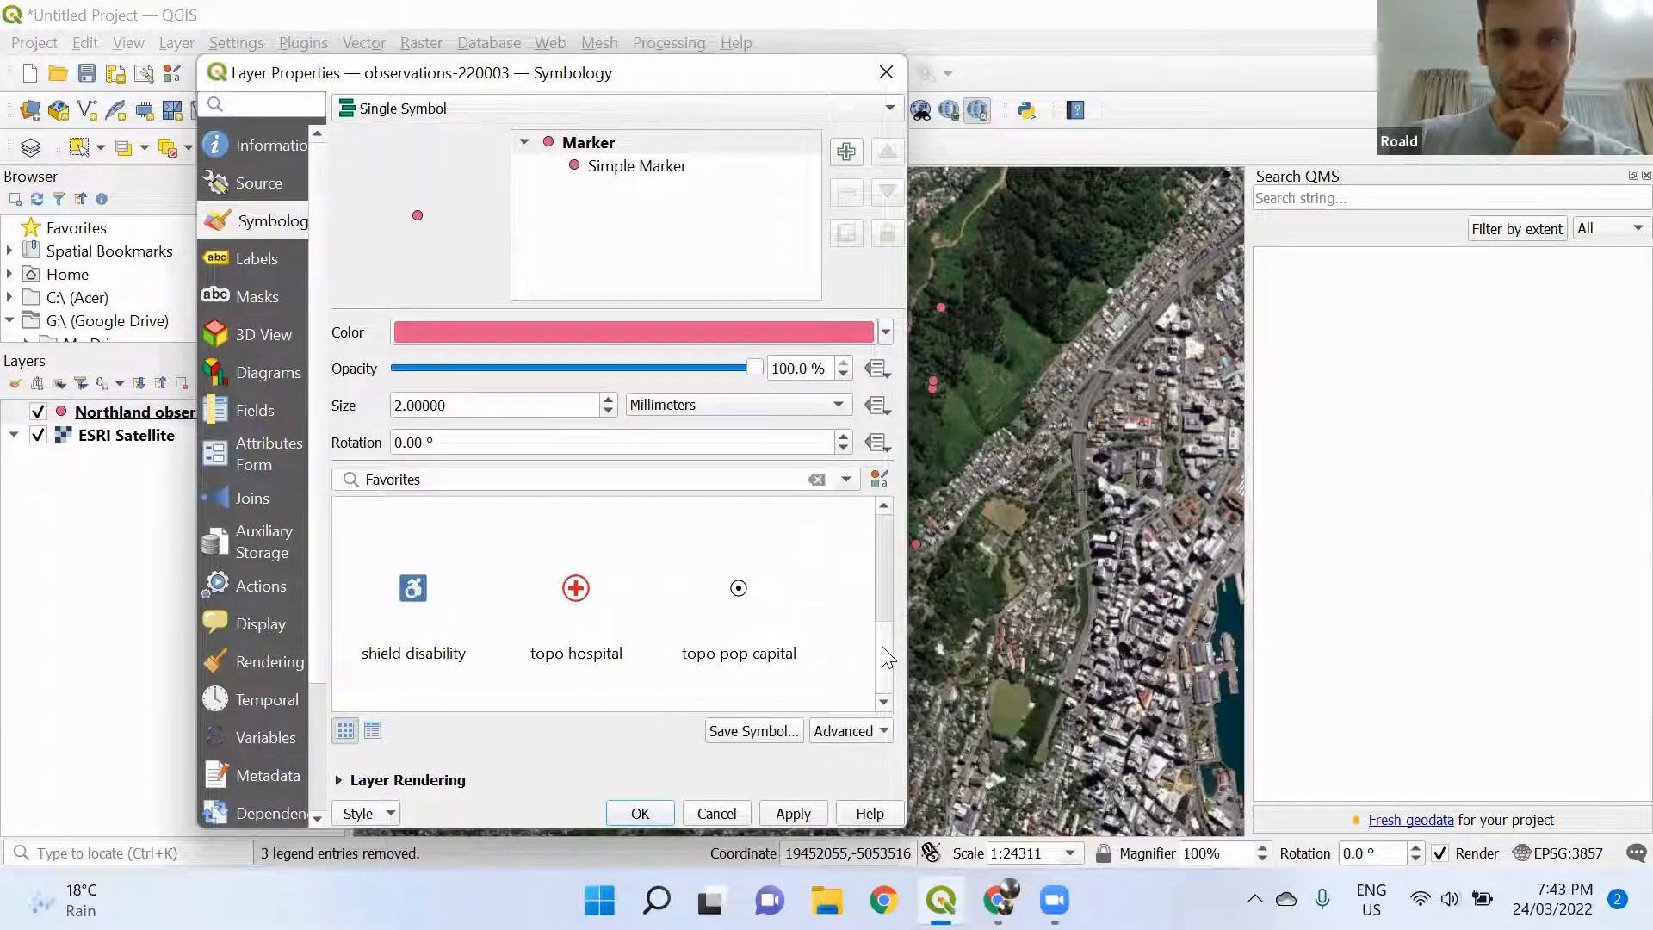
pyautogui.scroll(2, 880, 602)
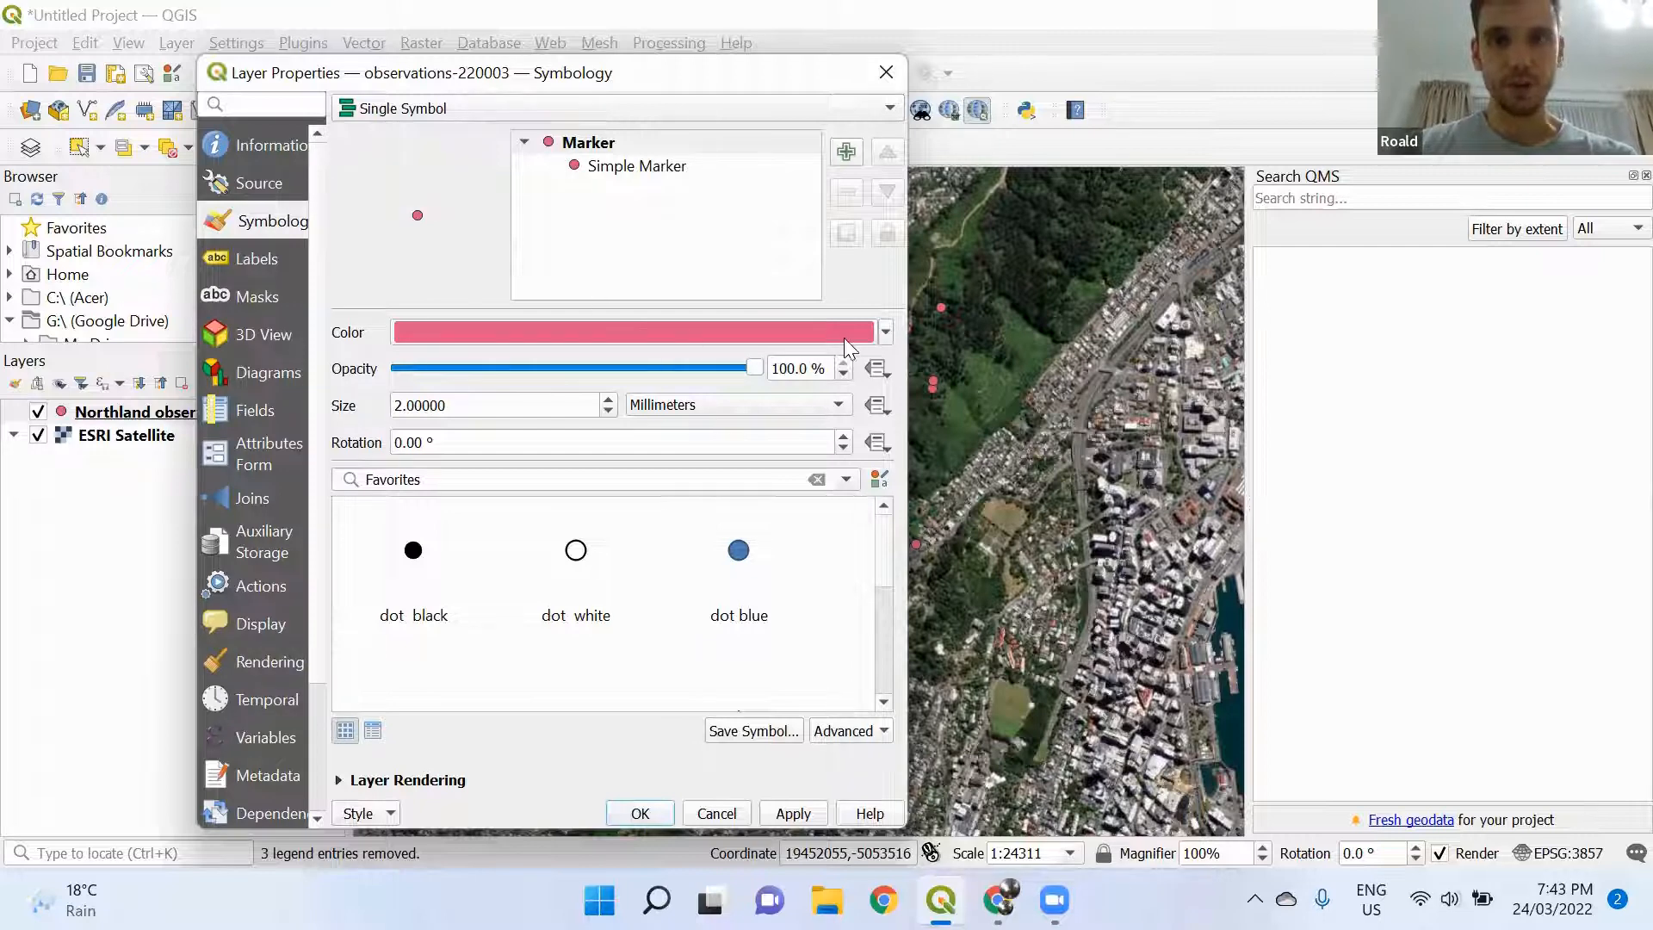
pyautogui.click(608, 164)
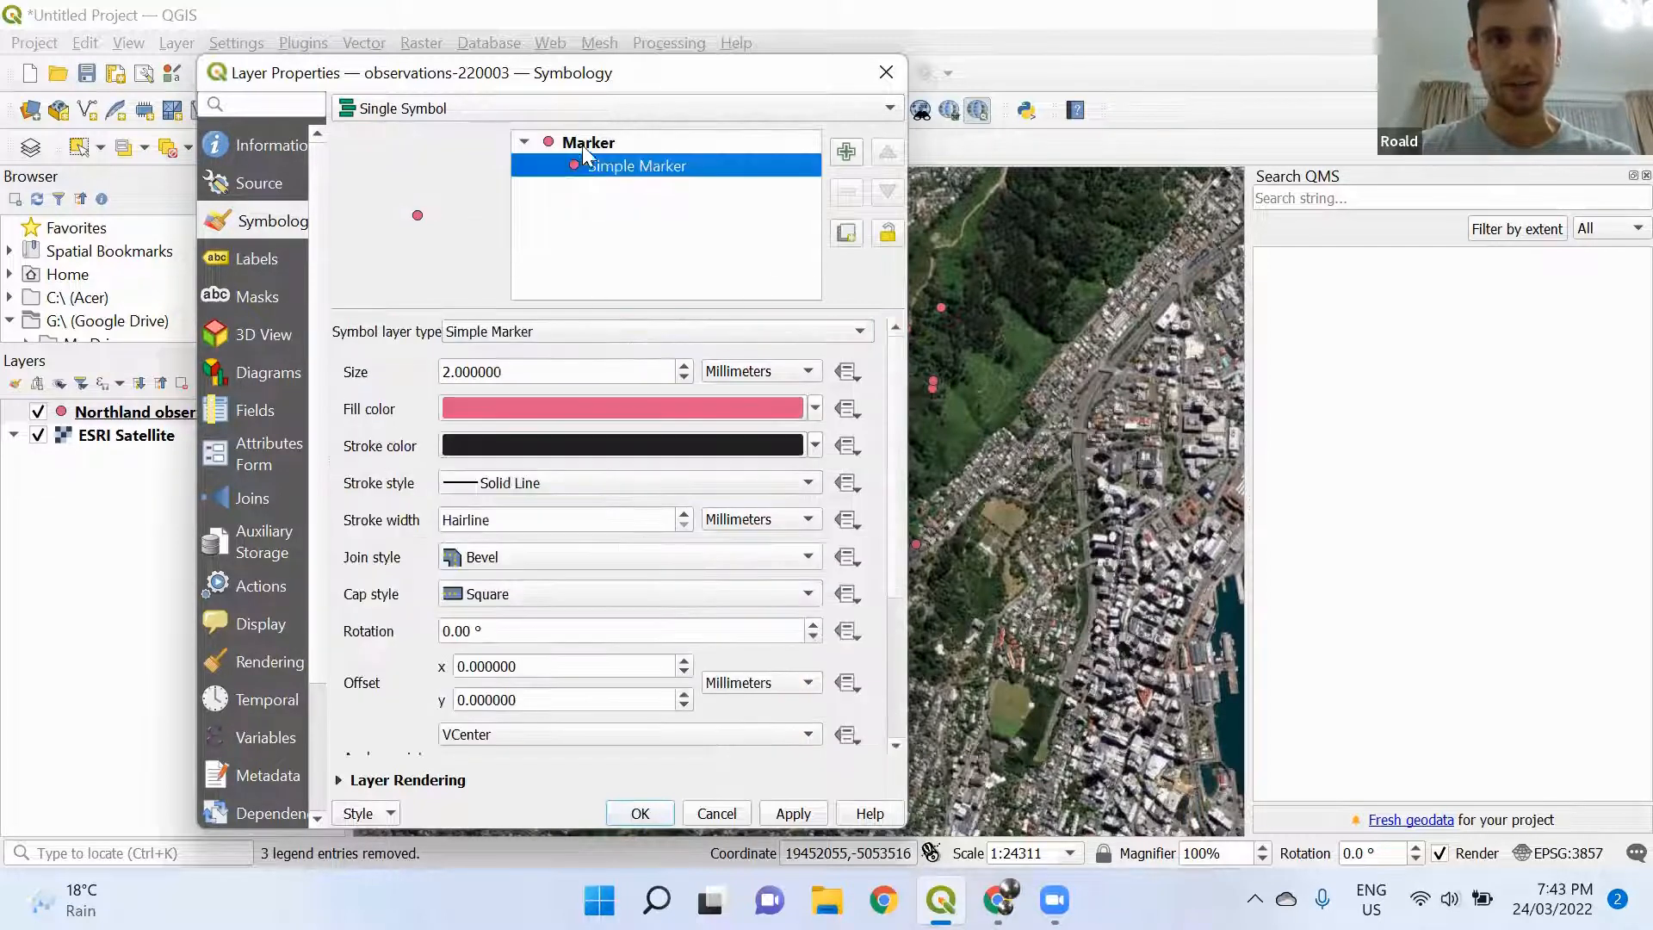
# Switch the Northland observations symbology to Categorized, using "field:is the pest controlled?" as the value
pyautogui.click(487, 117)
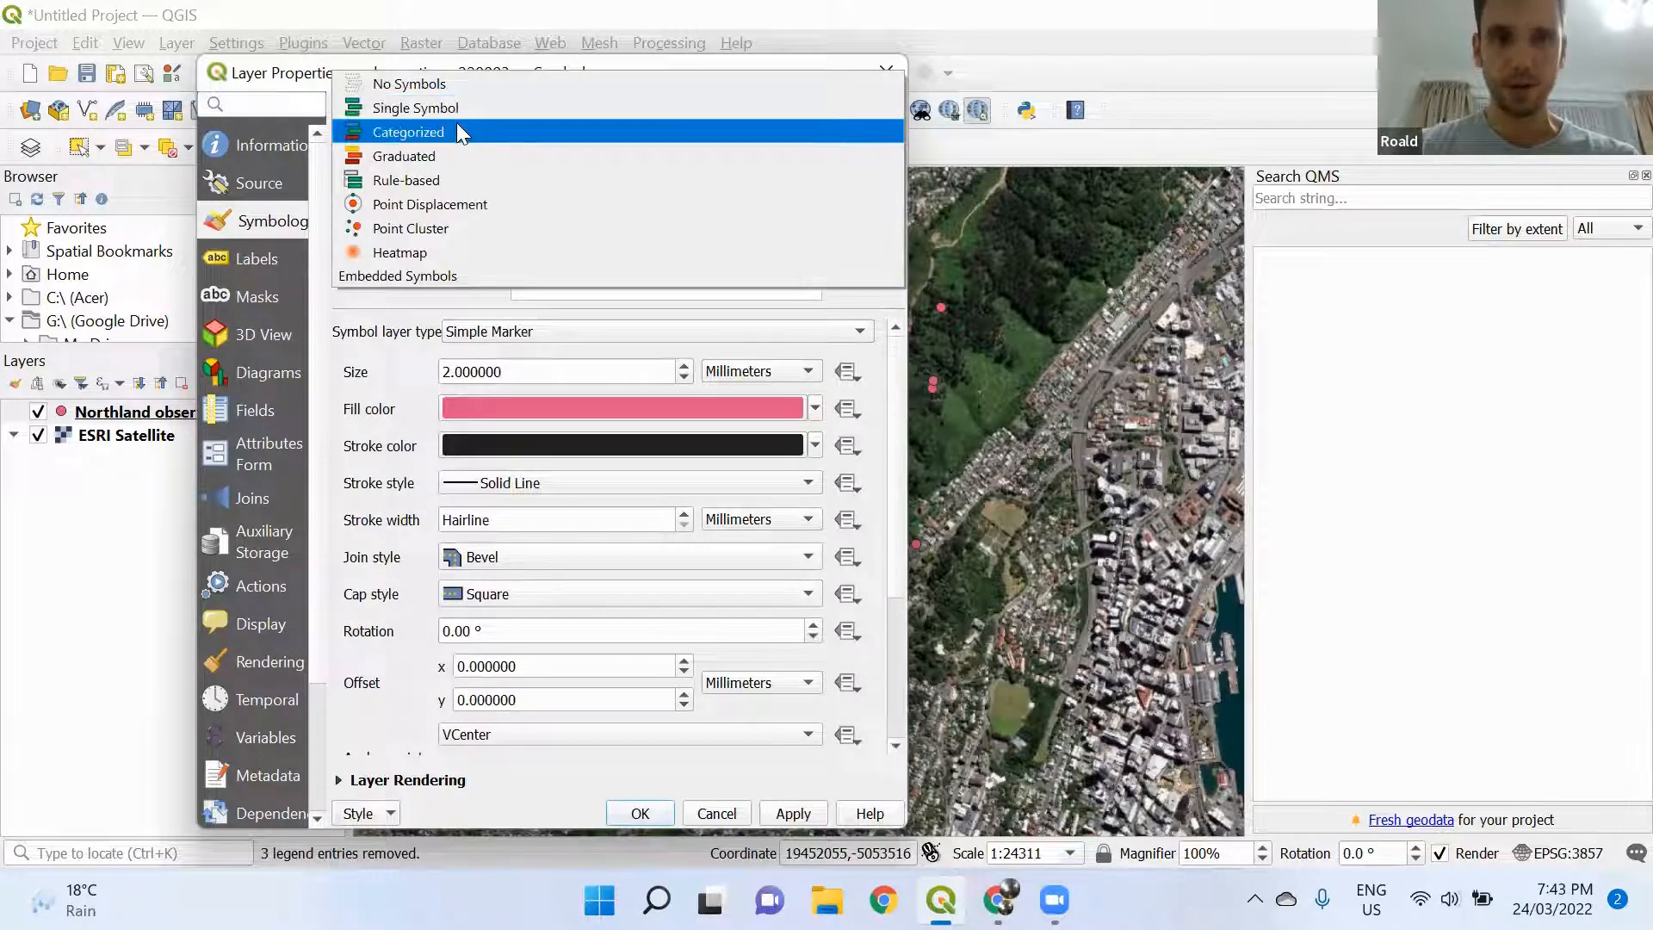
pyautogui.click(457, 127)
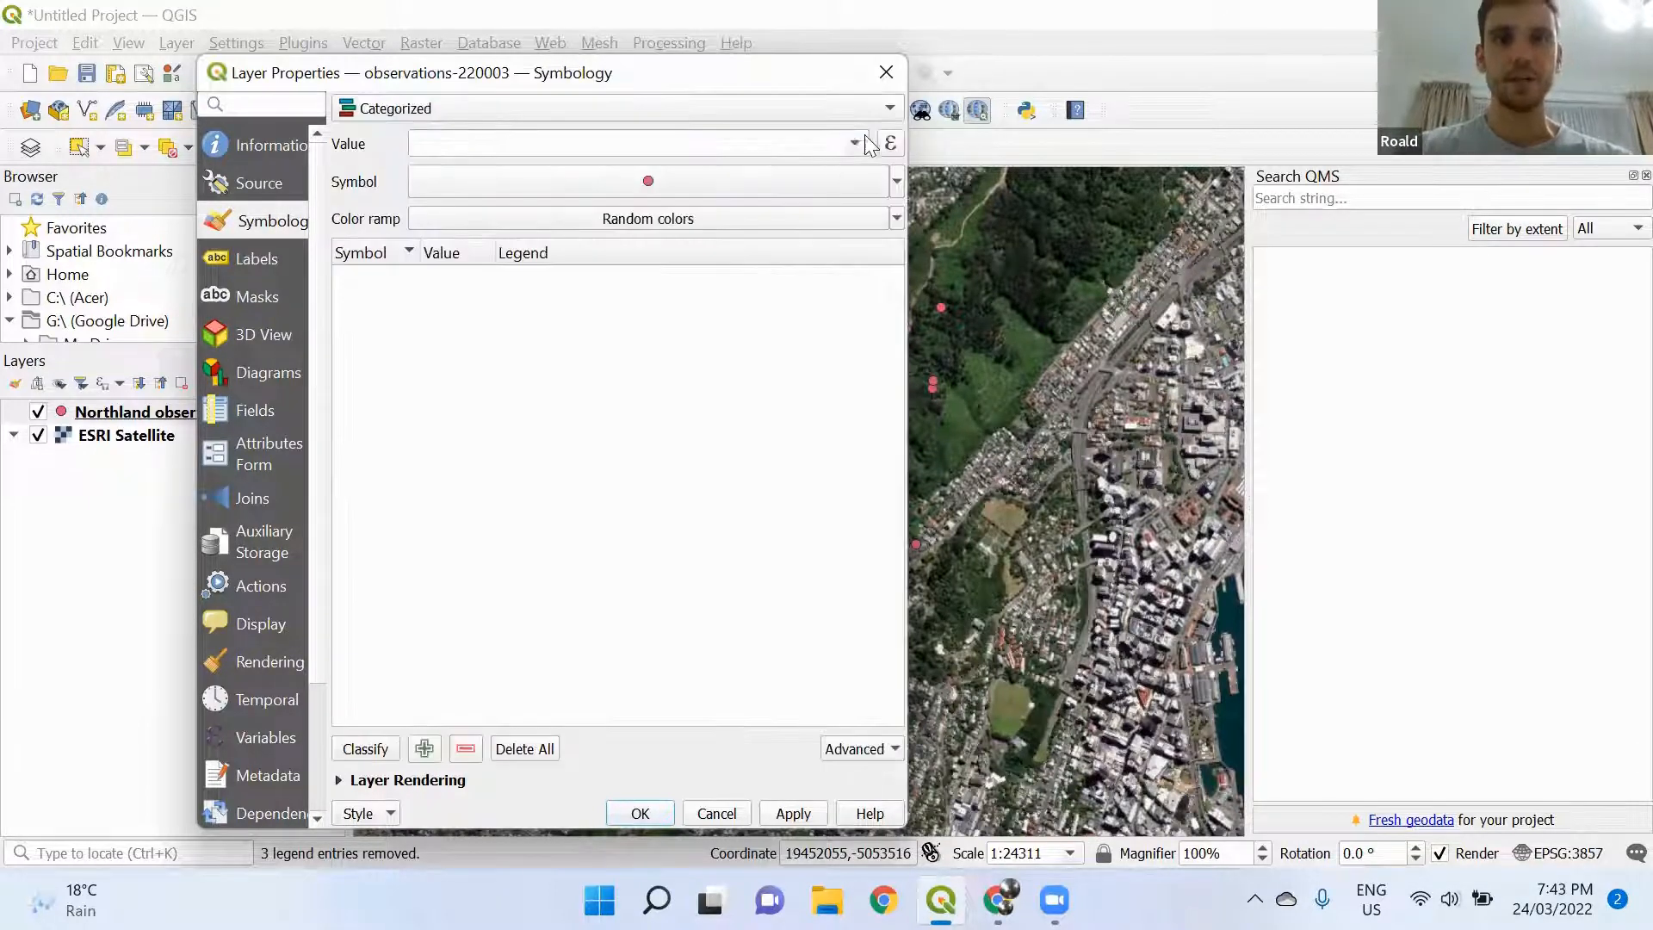
pyautogui.click(857, 145)
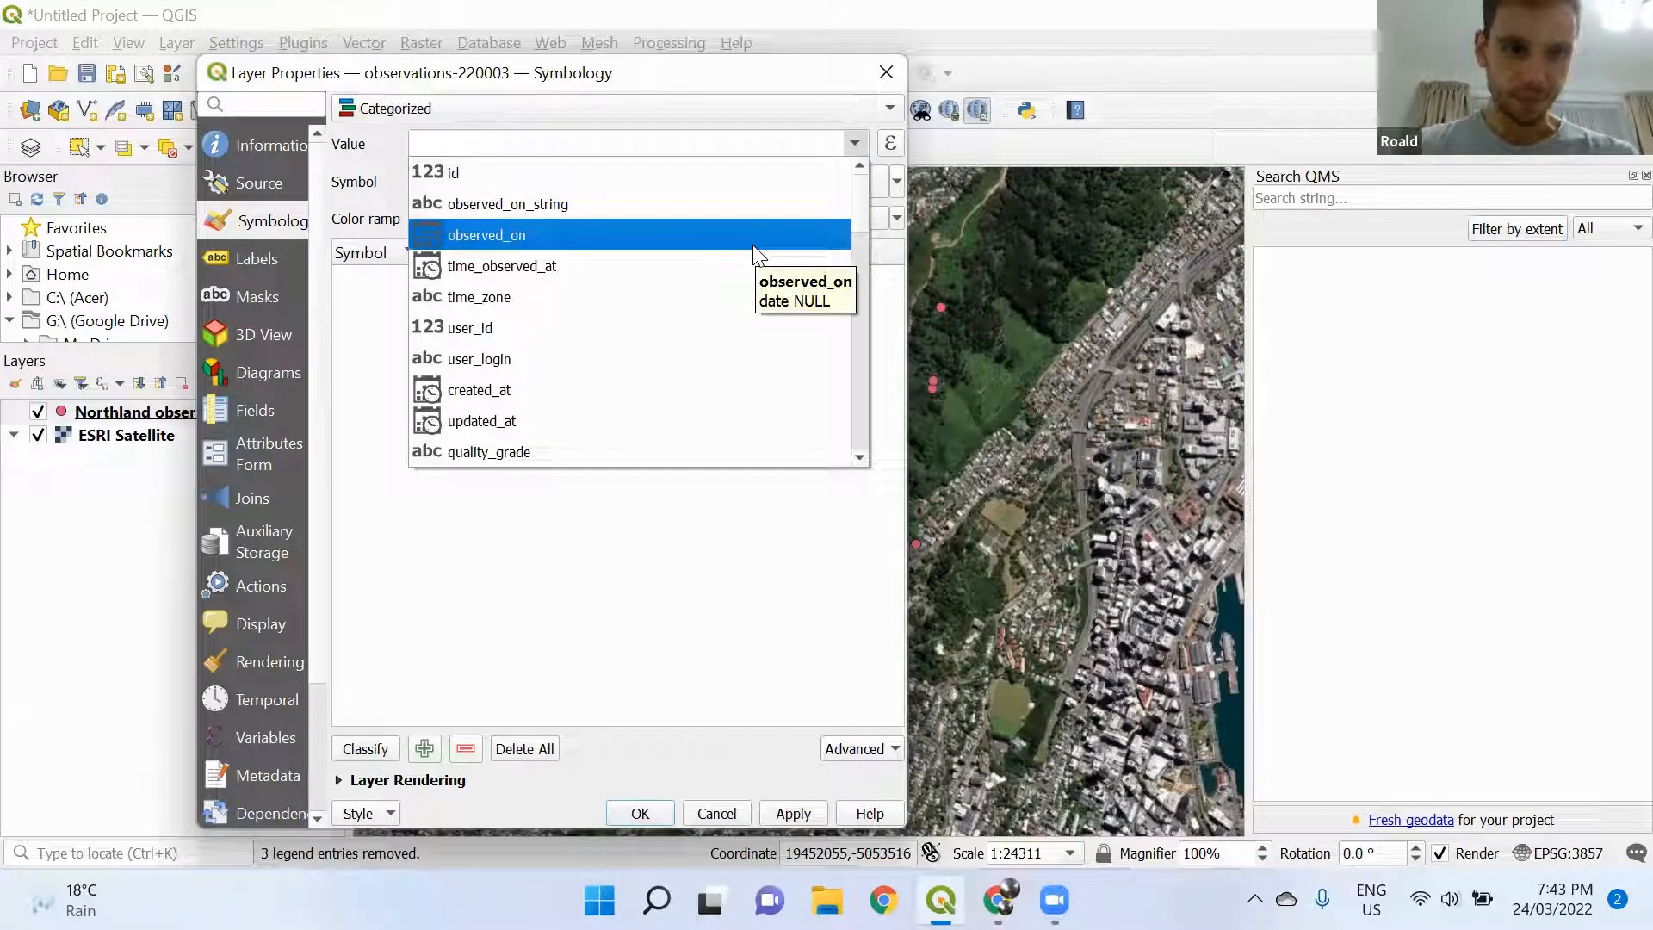
pyautogui.scroll(-3, 753, 254)
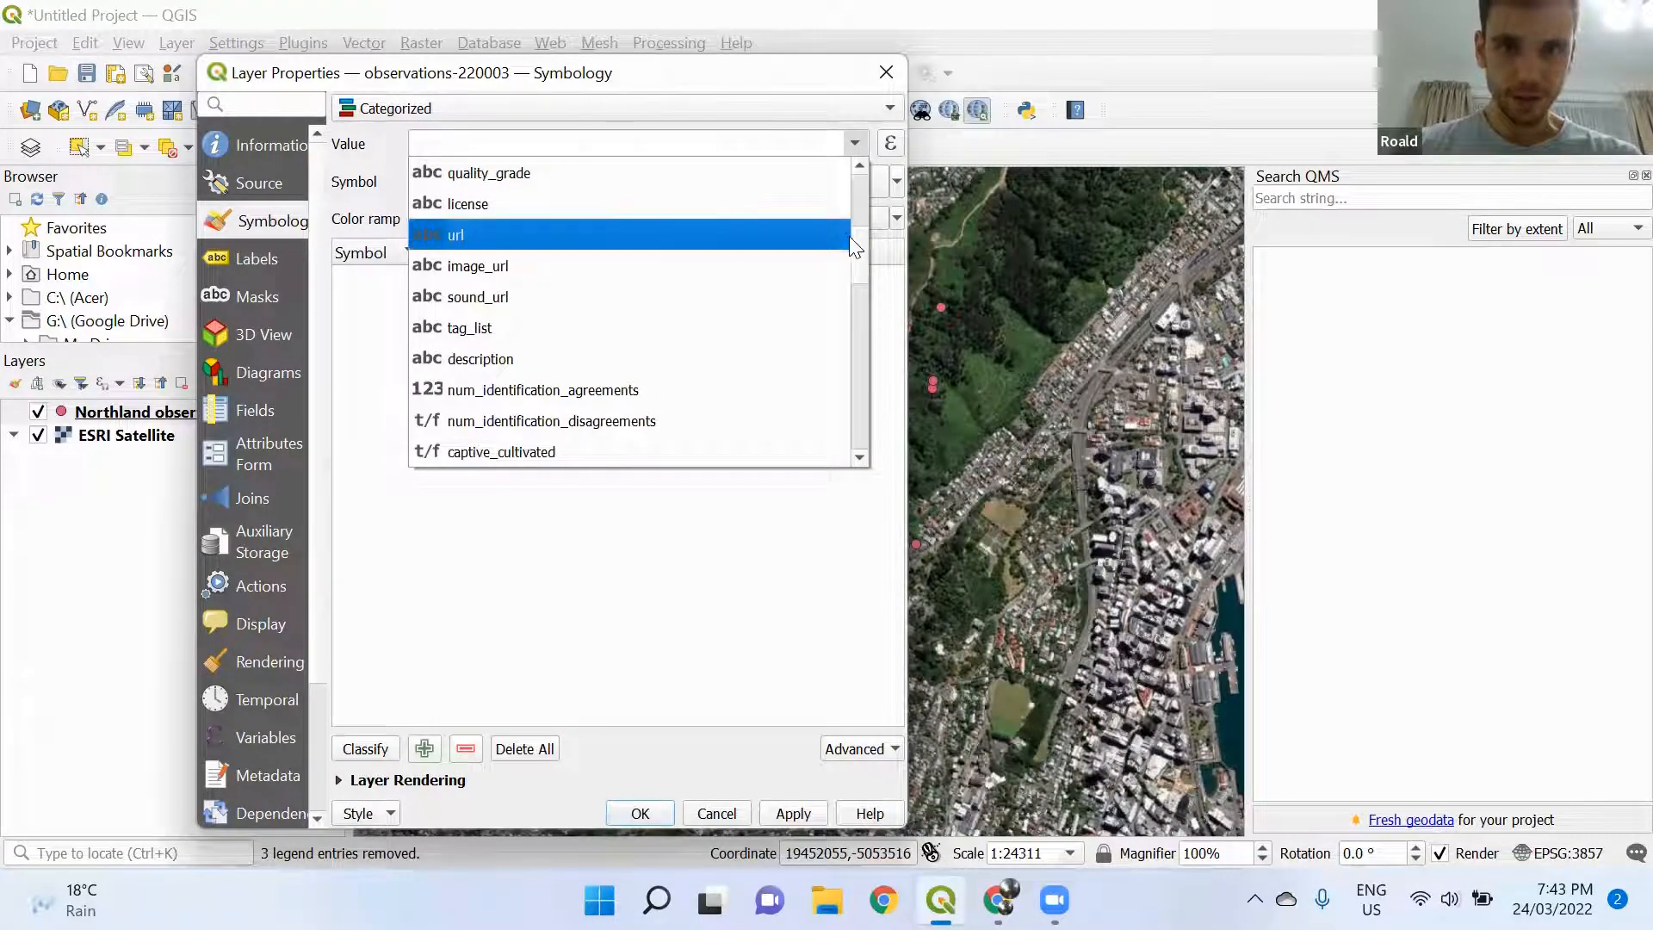
pyautogui.moveTo(857, 239); pyautogui.dragTo(855, 432)
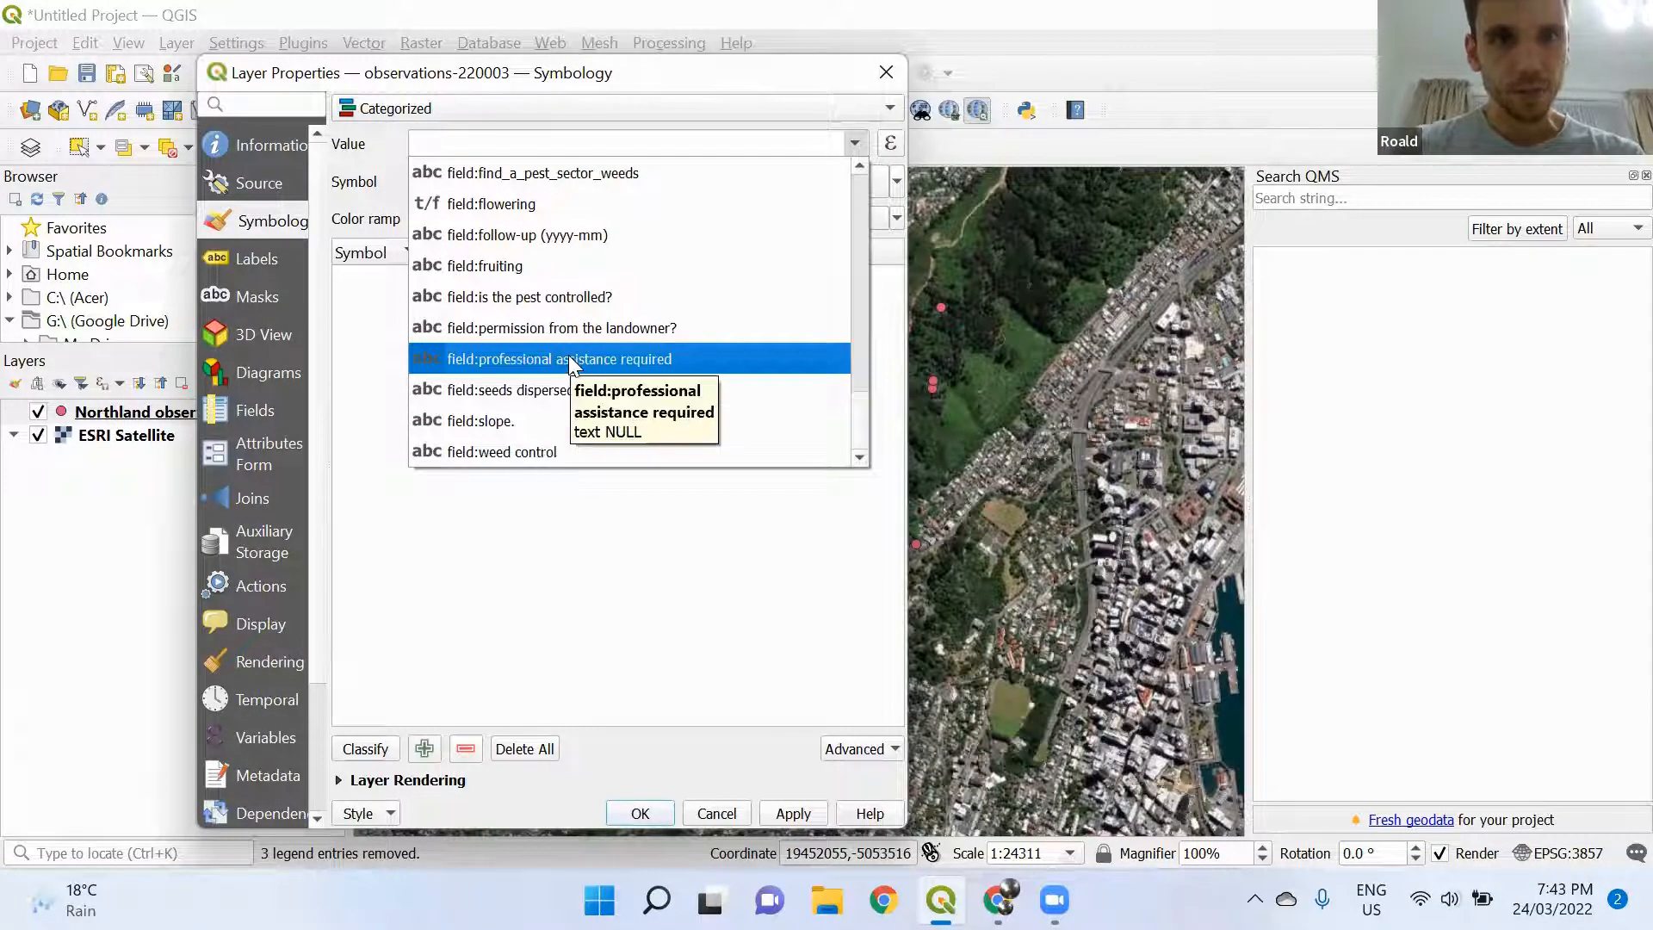
pyautogui.click(551, 296)
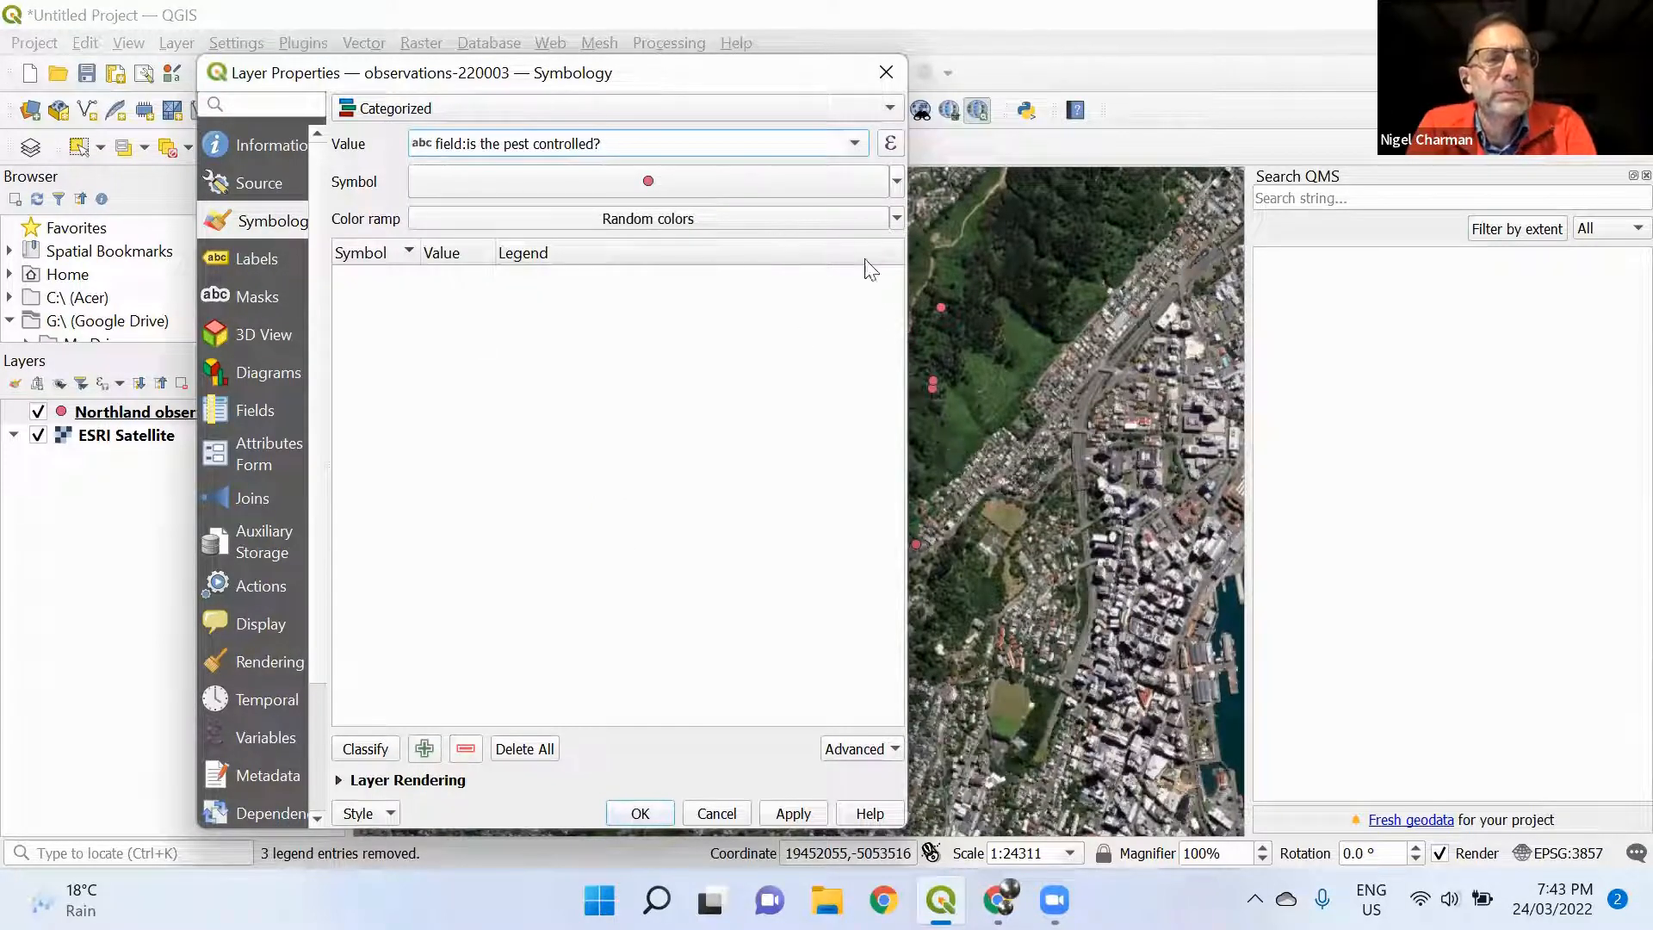
# Give the category symbol's simple marker a 0.4 mm stroke width and a blue fill color
pyautogui.click(895, 182)
pyautogui.click(814, 187)
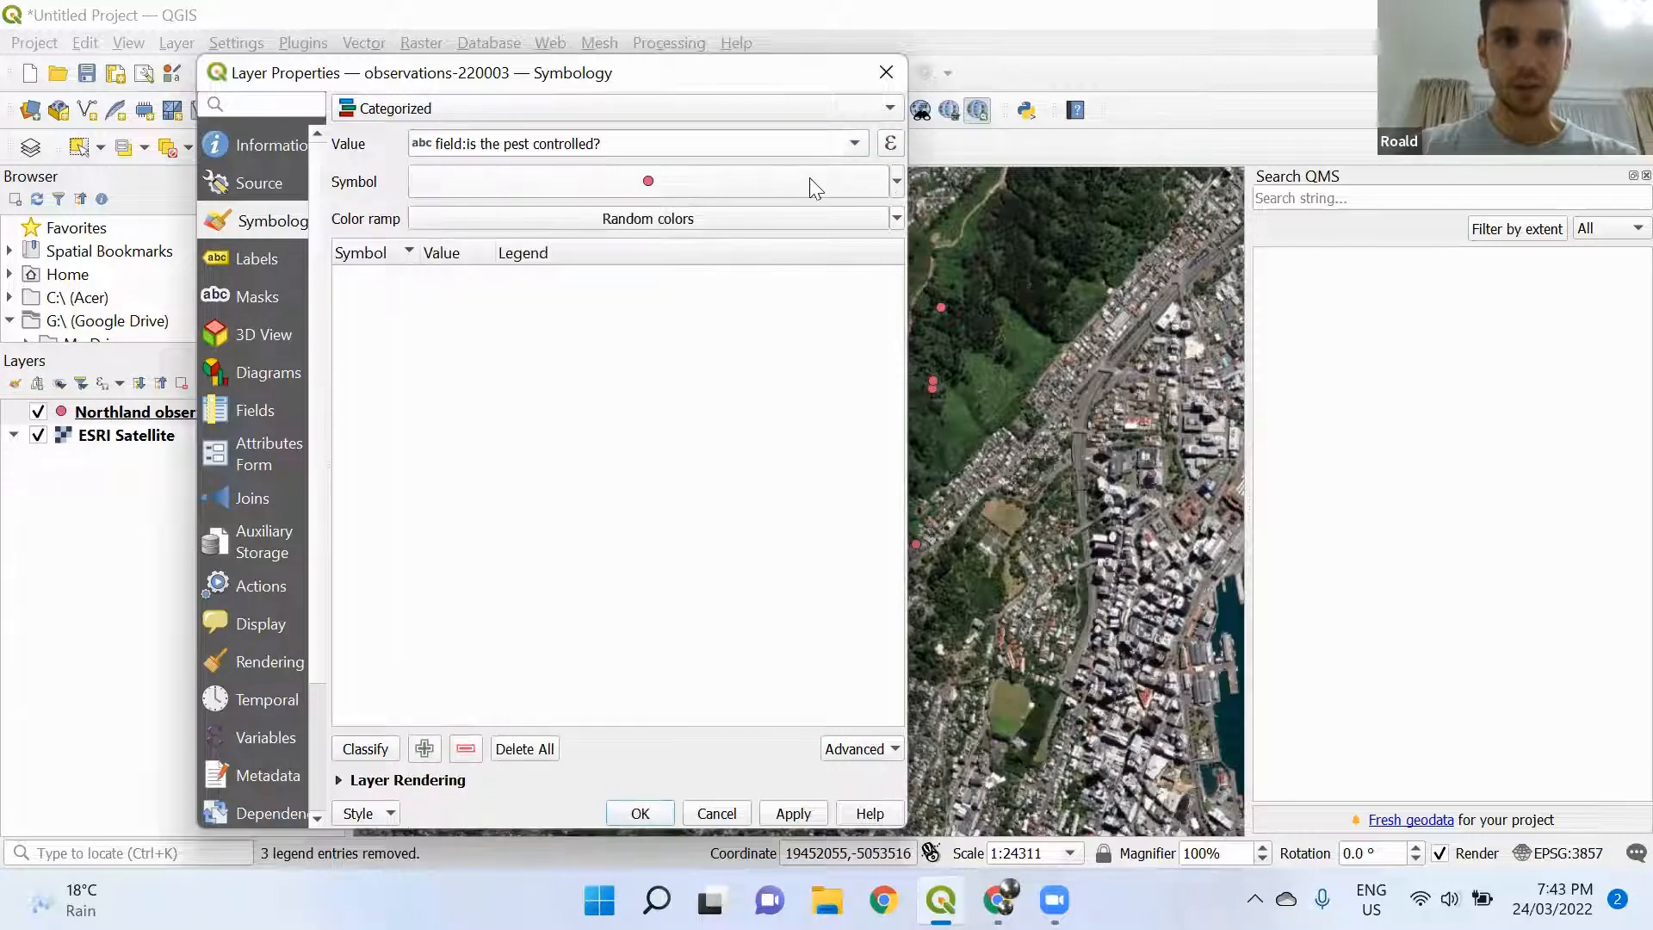
pyautogui.click(813, 188)
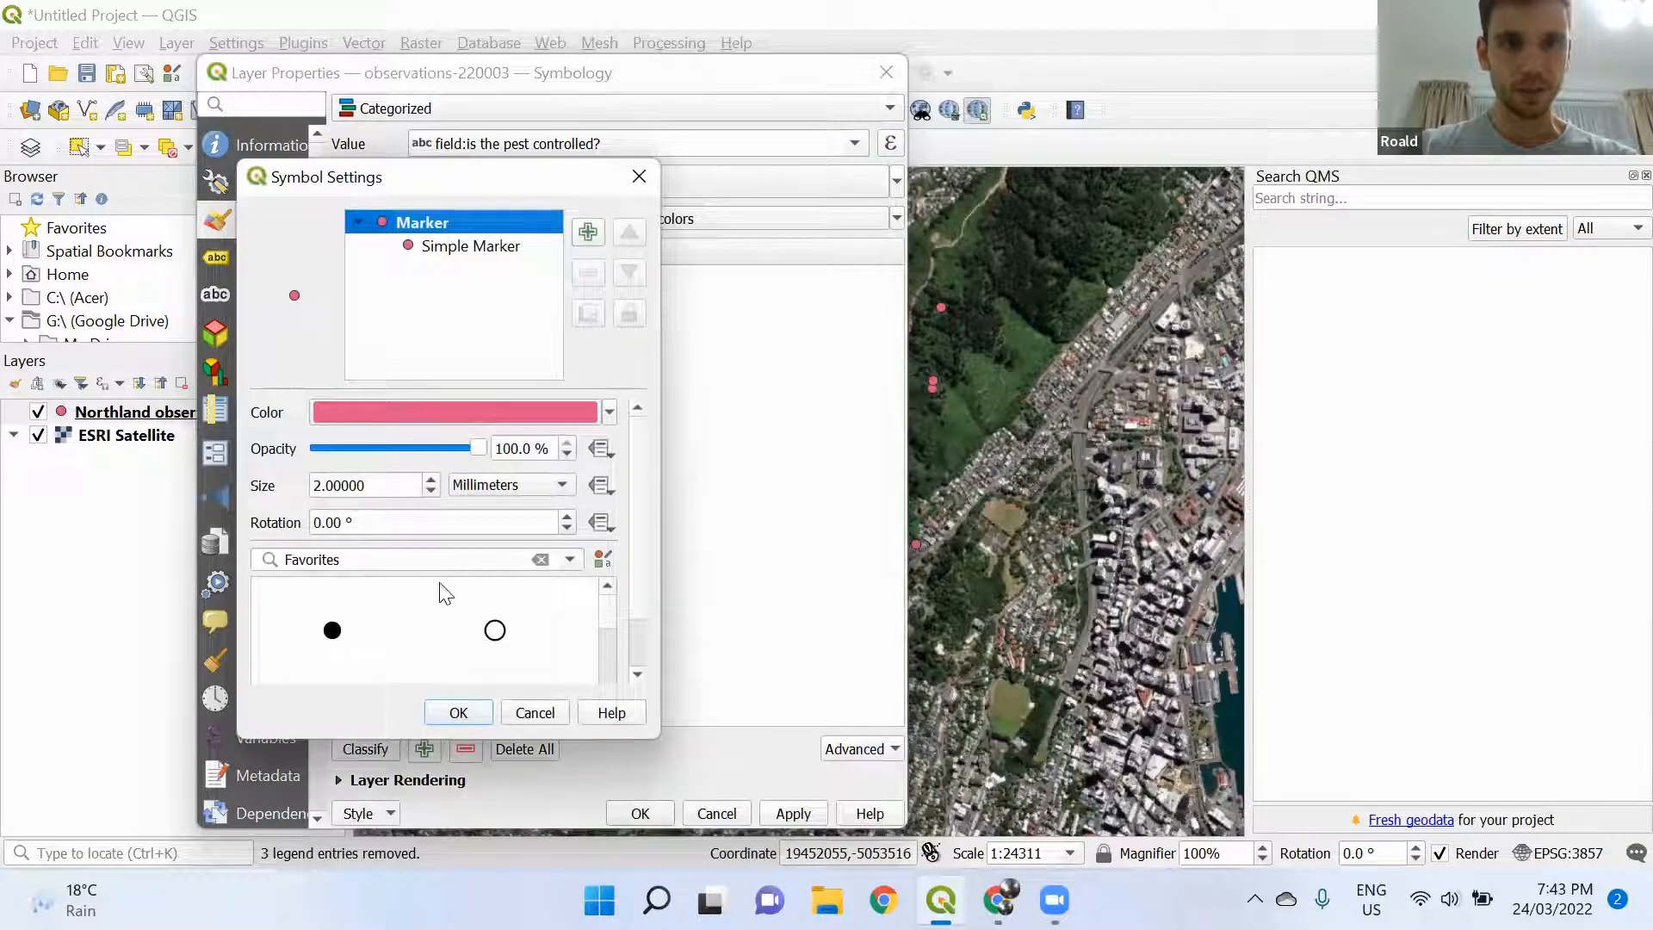
pyautogui.click(469, 249)
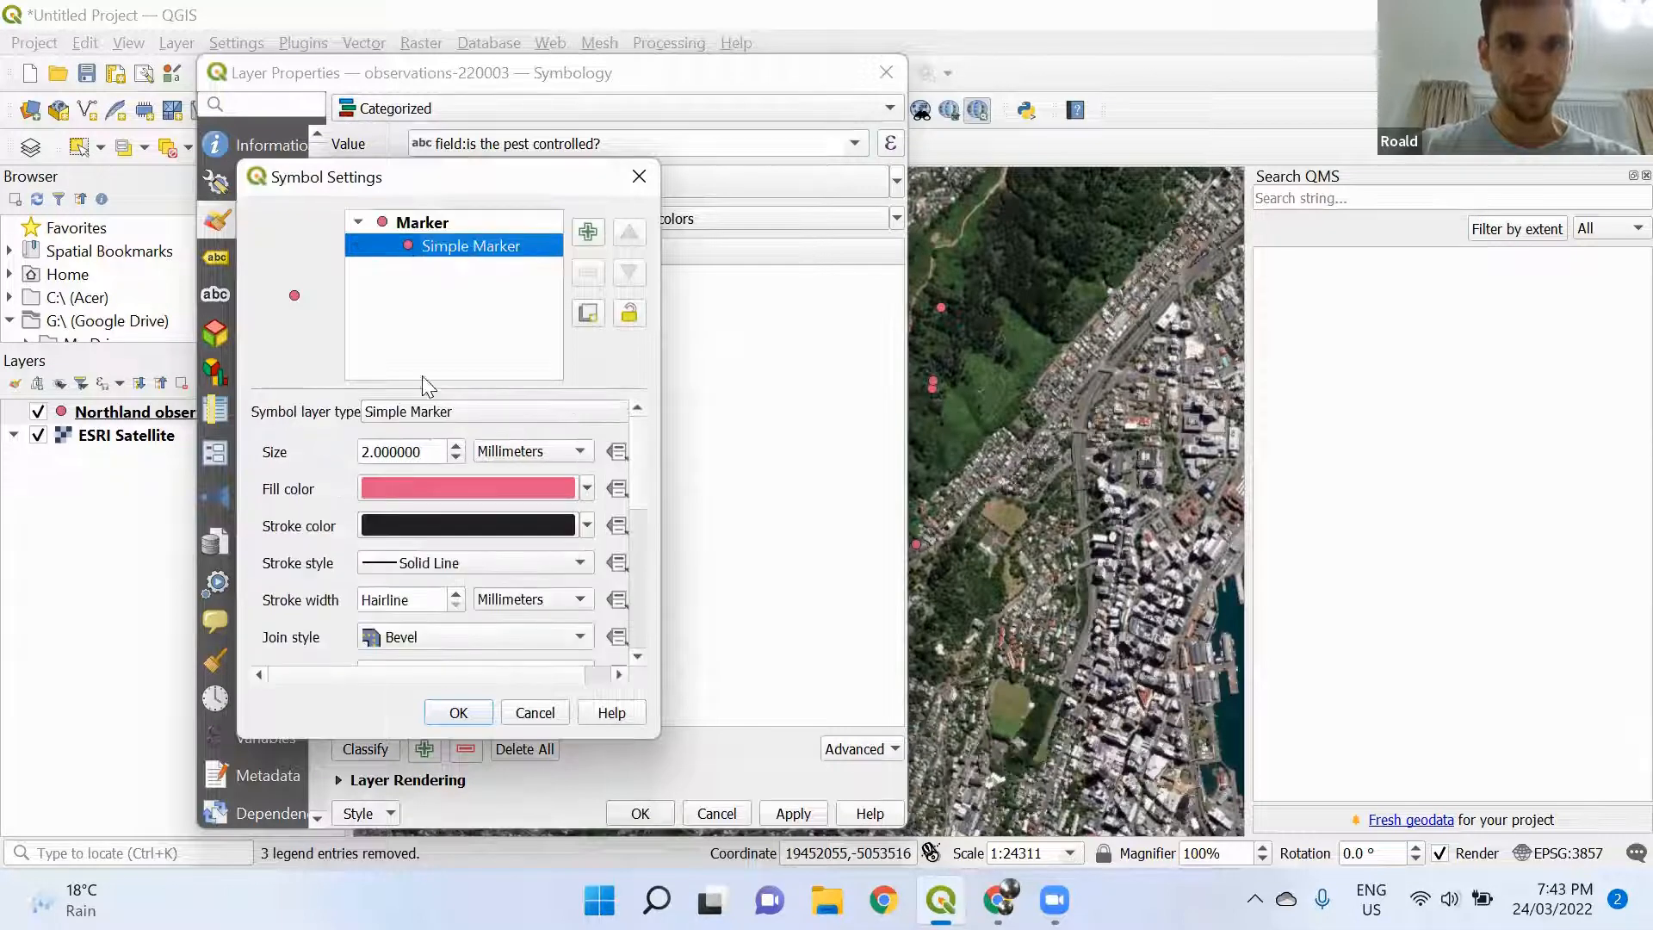
pyautogui.click(456, 592)
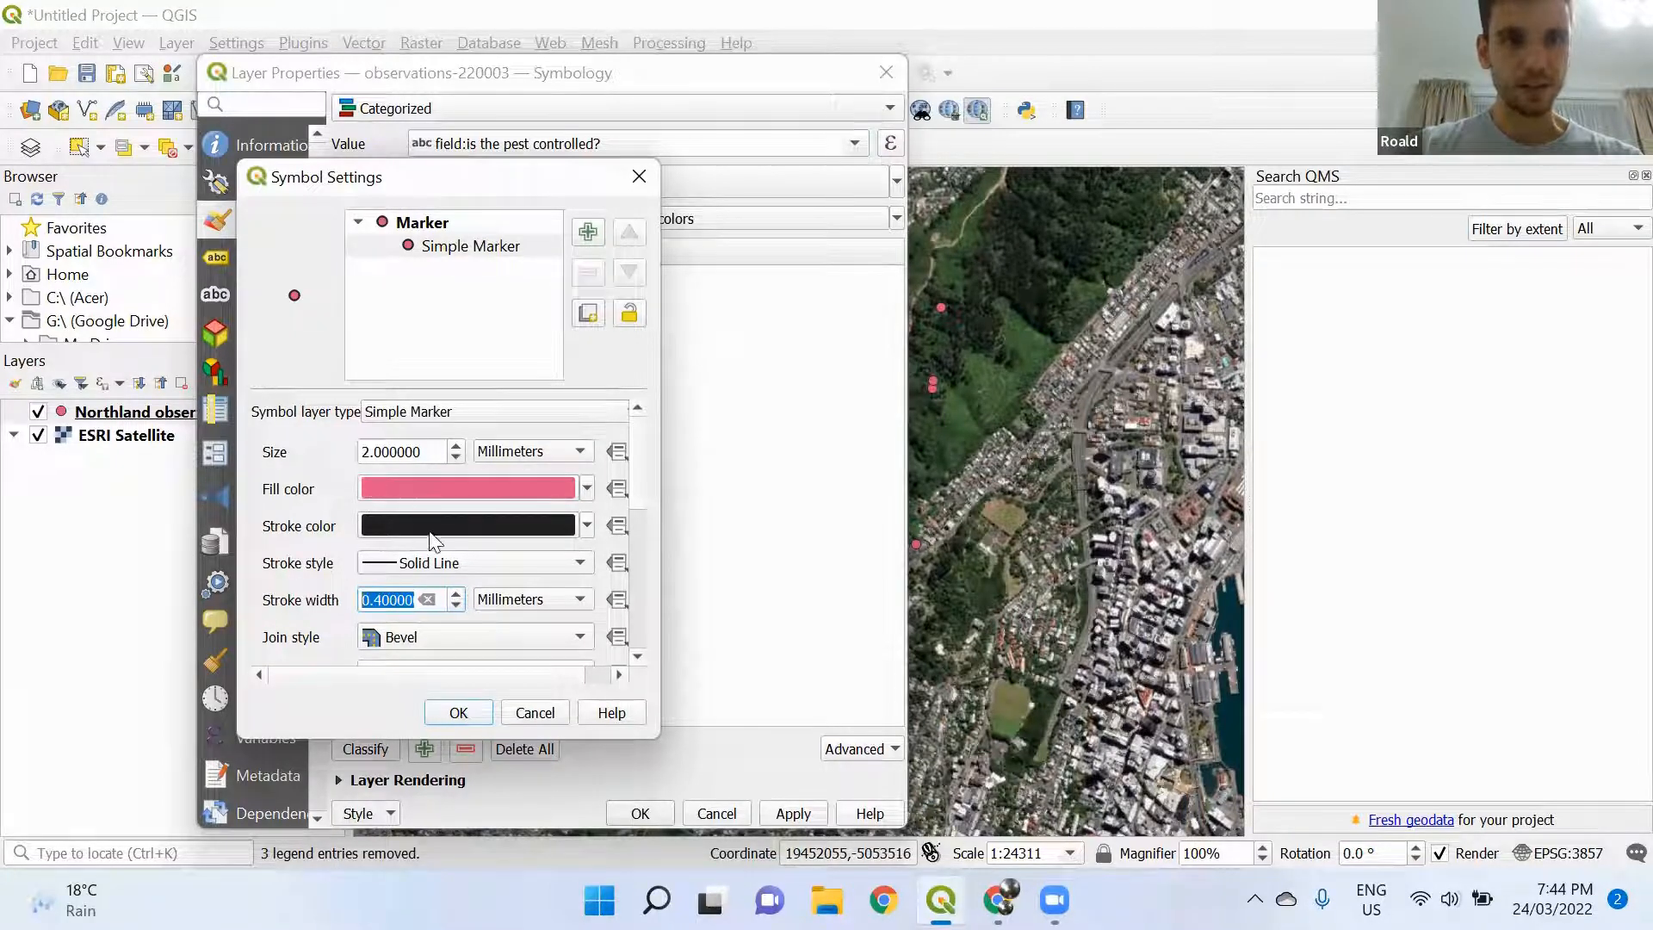
pyautogui.click(587, 490)
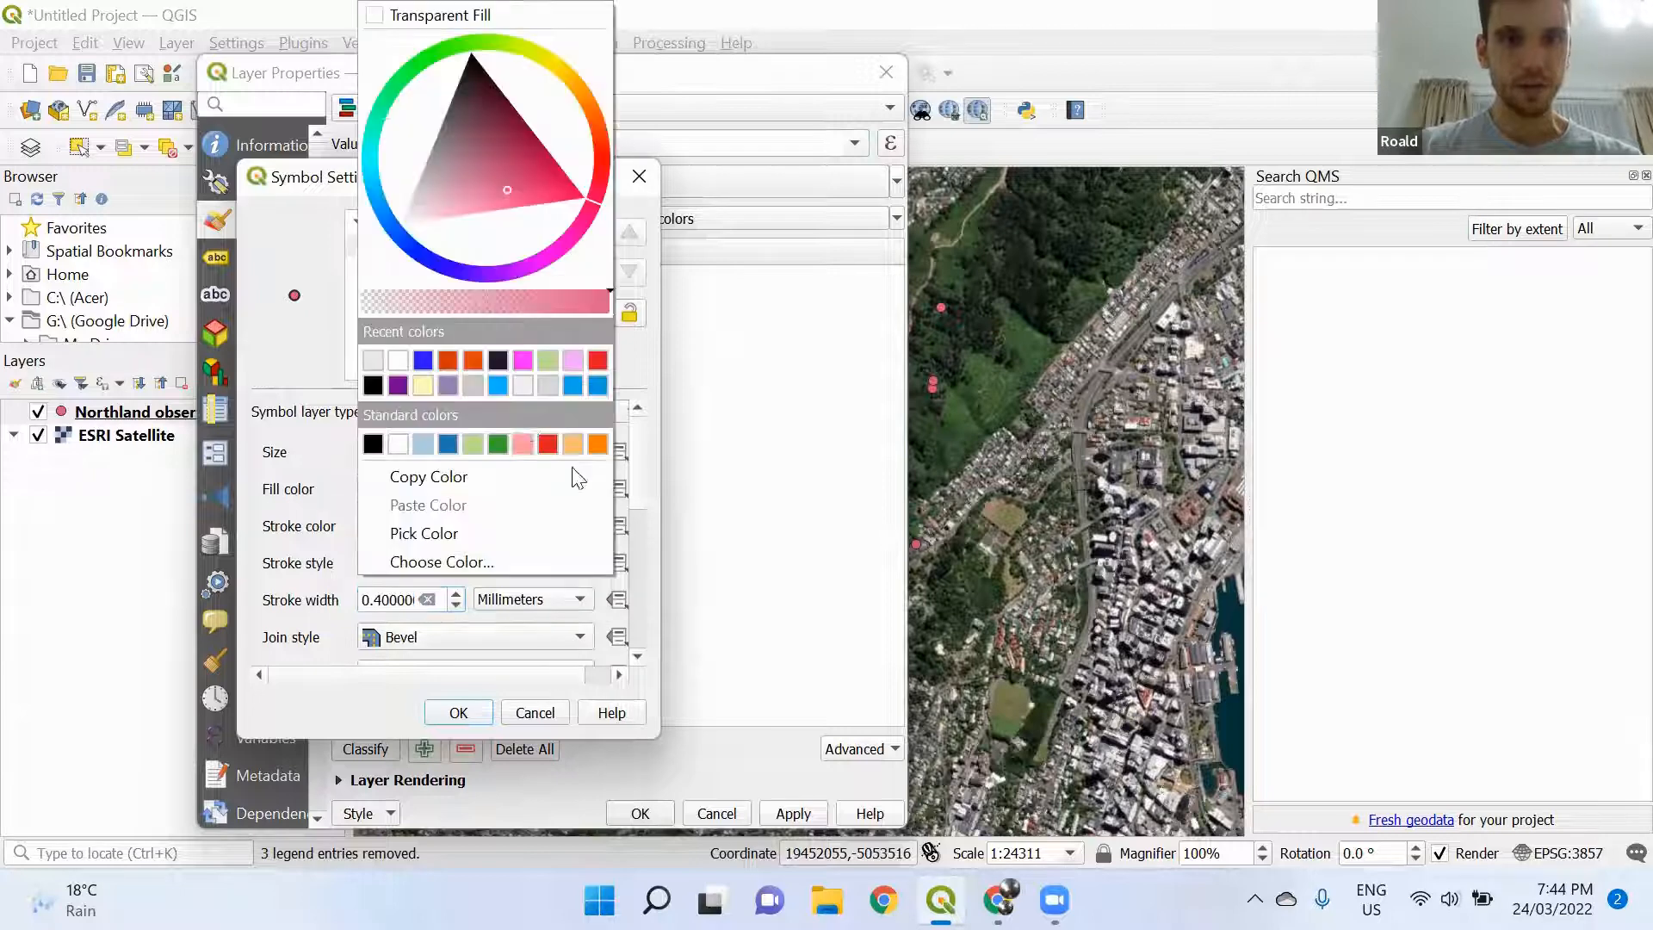
pyautogui.click(425, 365)
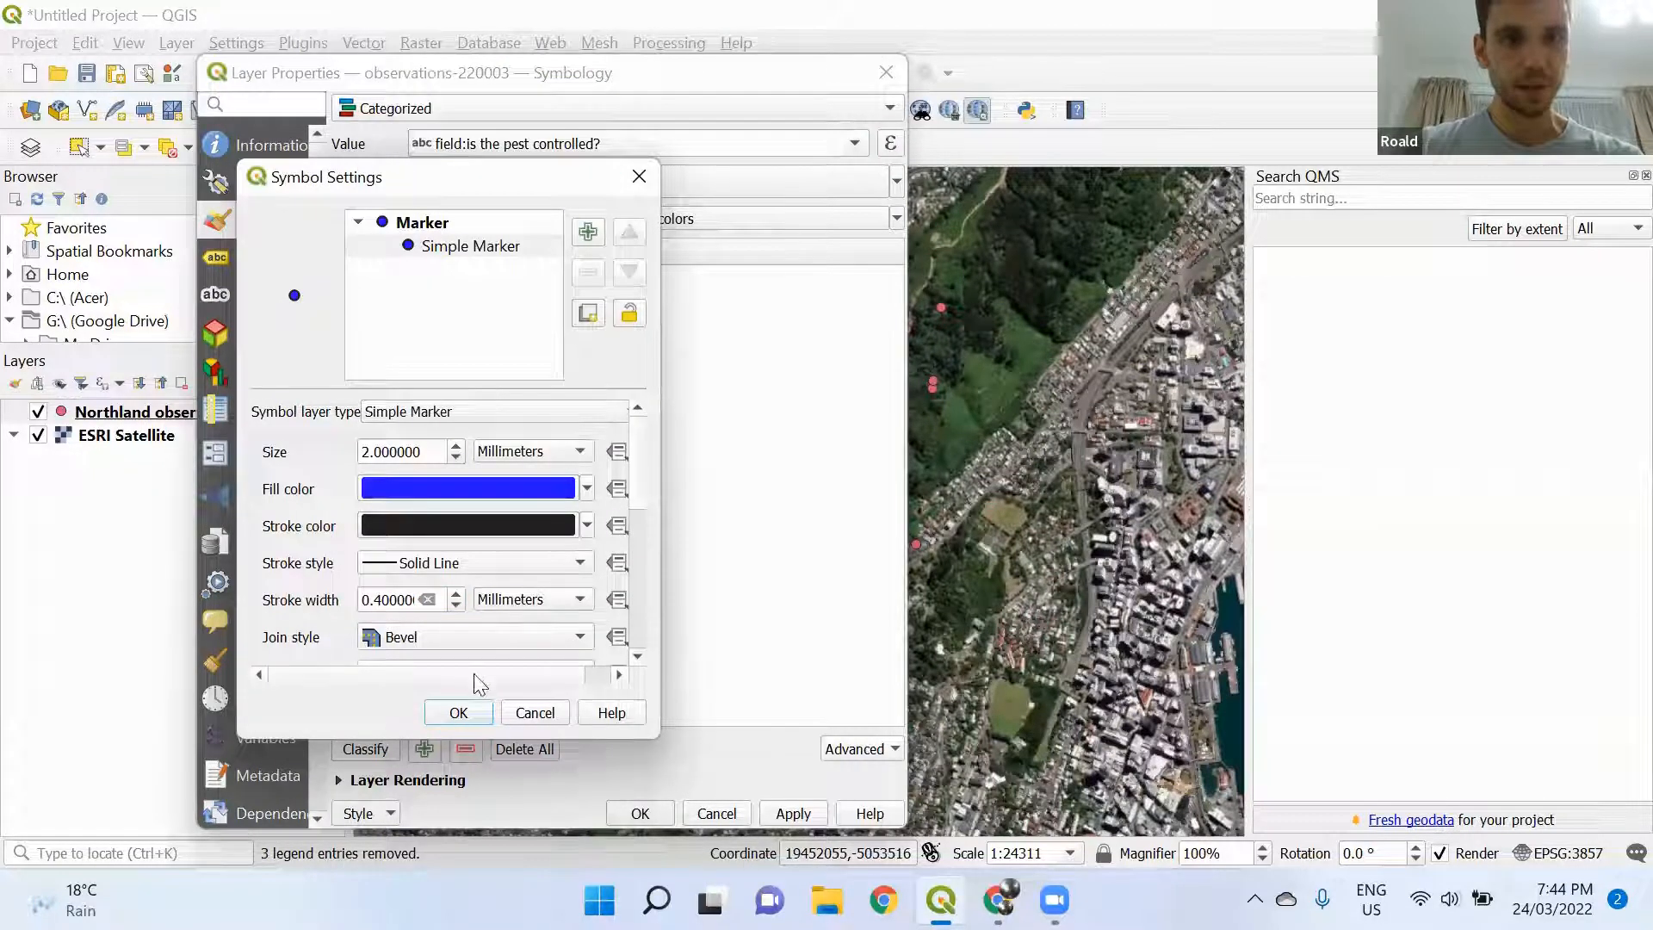
pyautogui.click(456, 712)
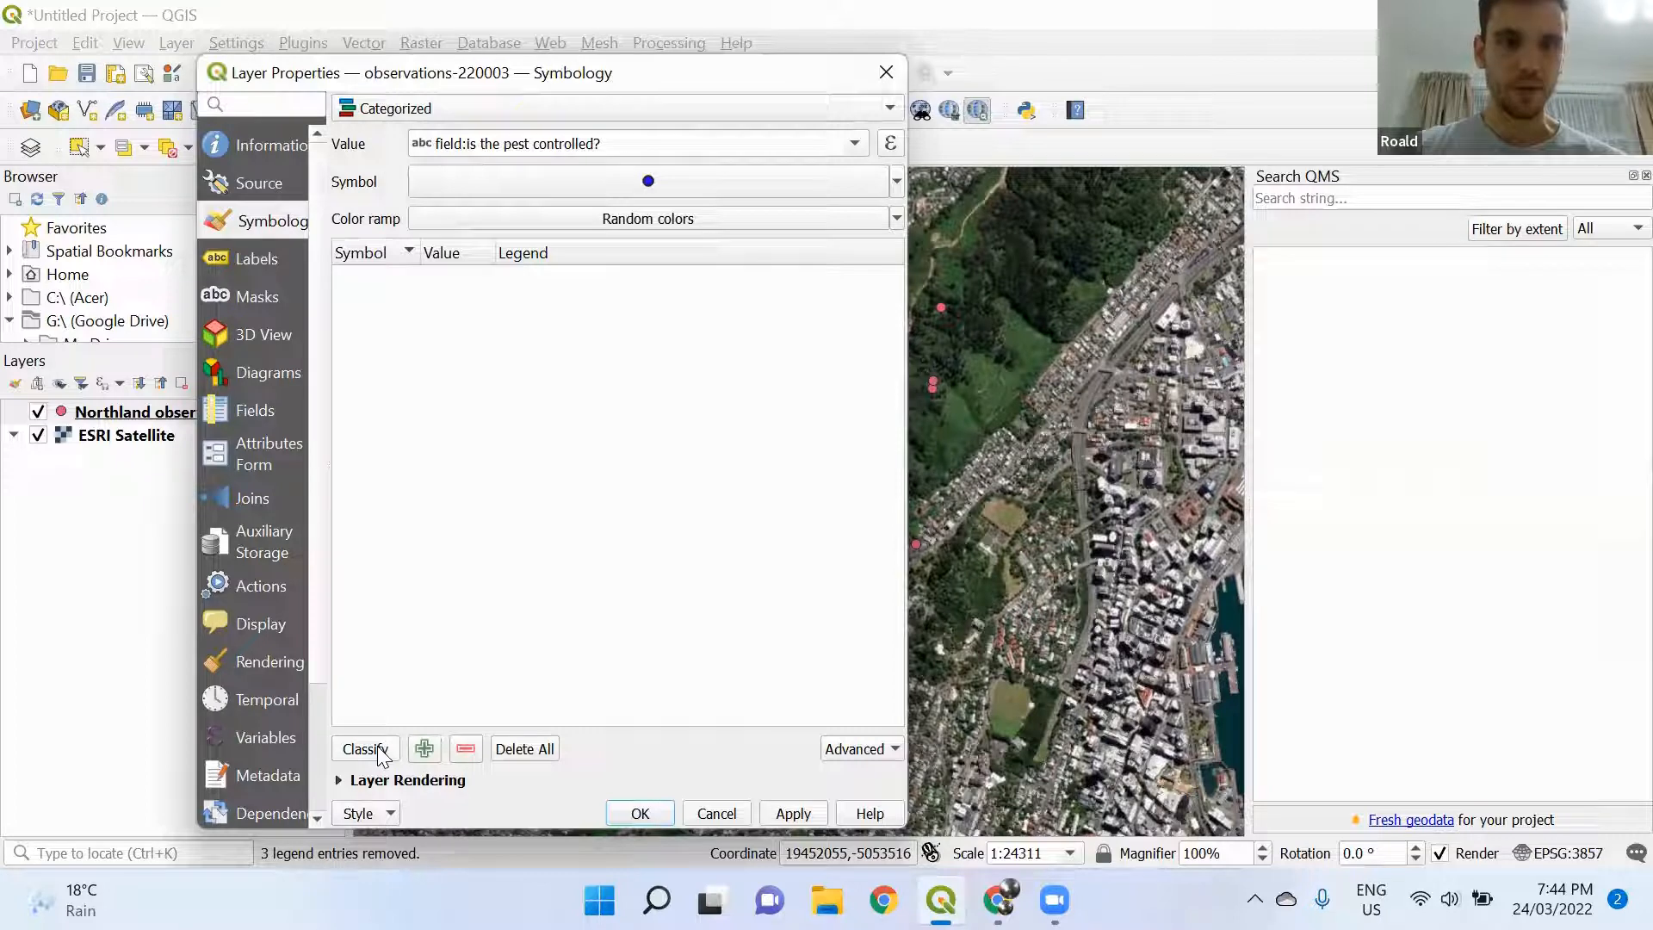
# Classify the observations by the chosen field, apply the categorized symbology and close the layer properties
pyautogui.click(383, 755)
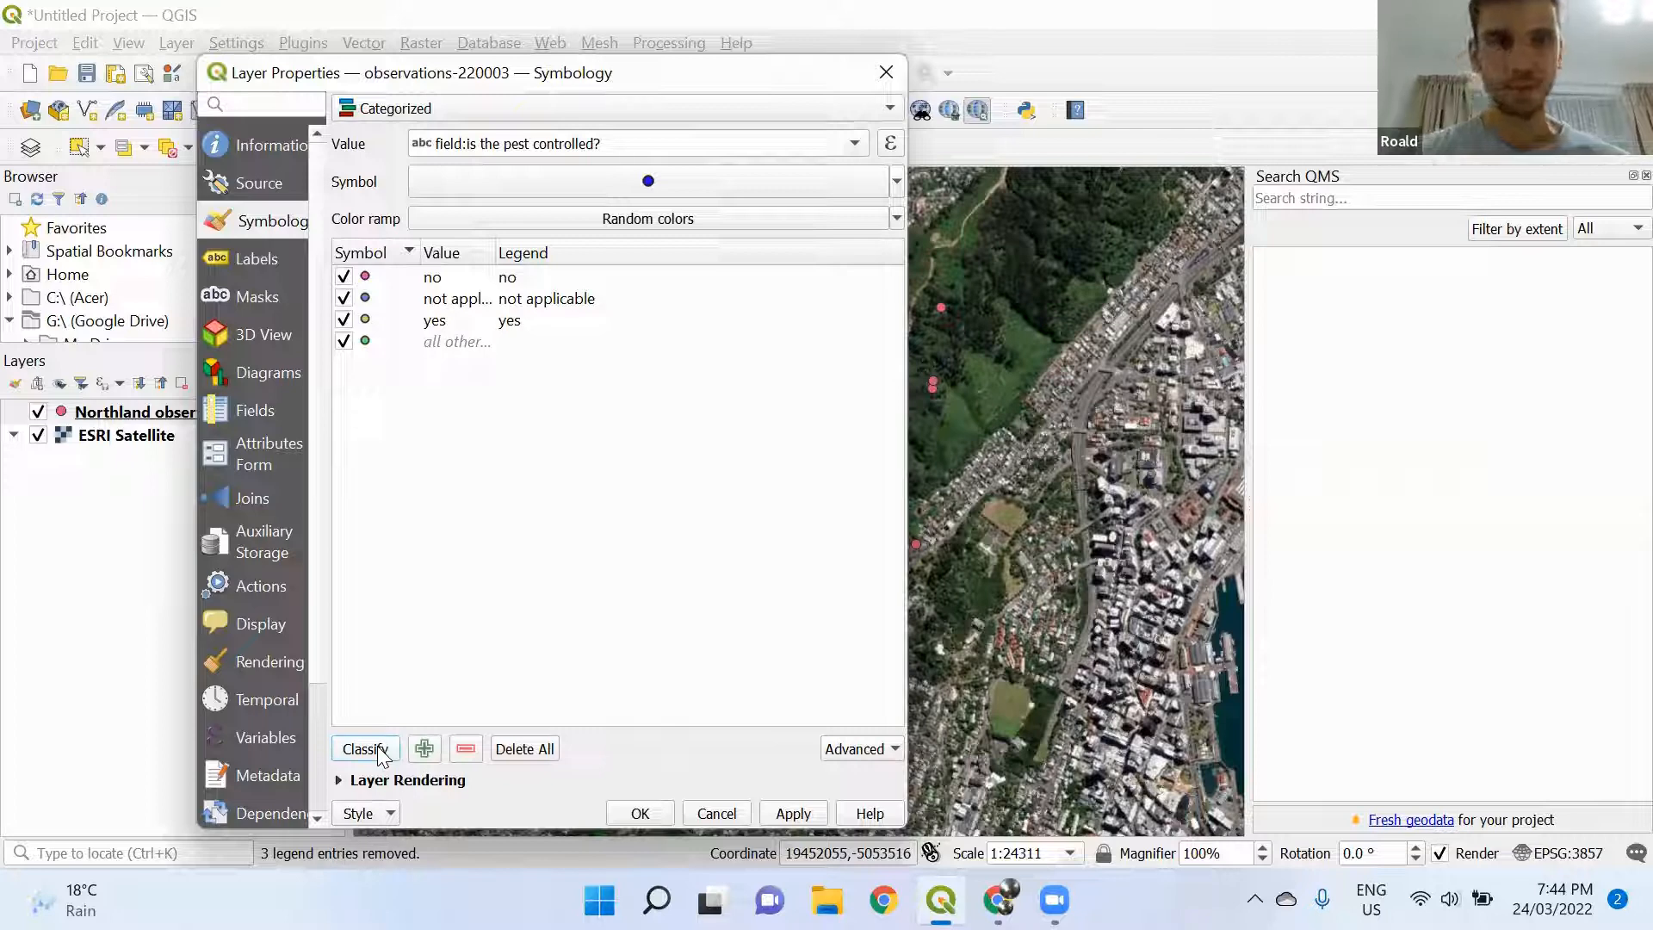
pyautogui.click(383, 345)
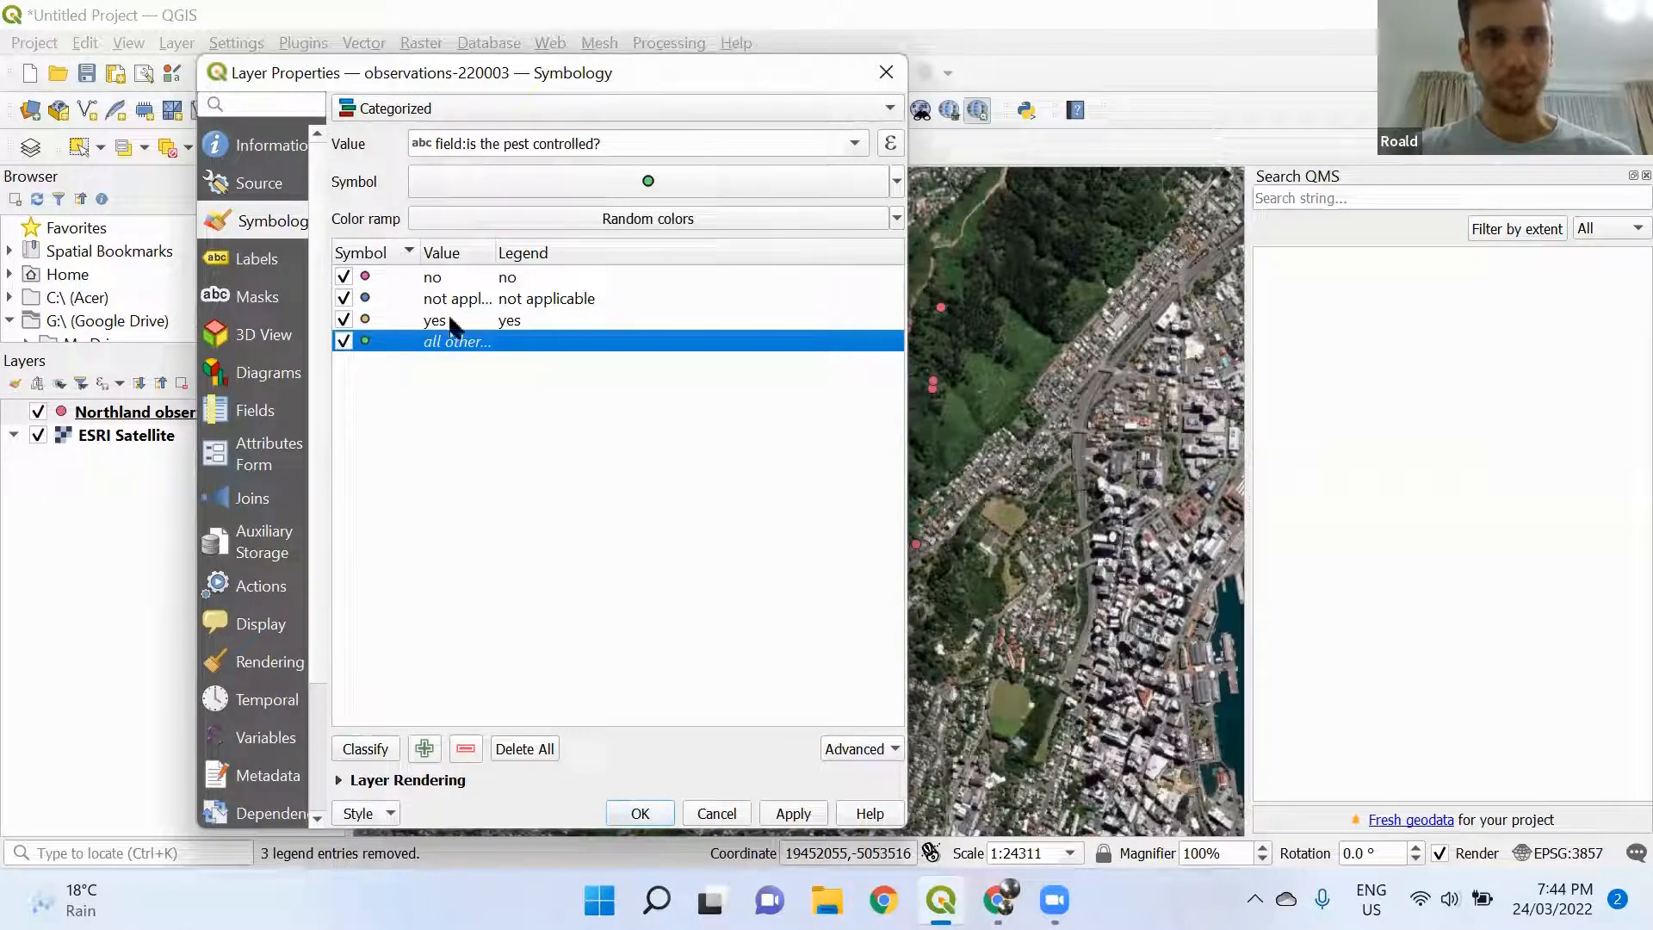
pyautogui.click(794, 814)
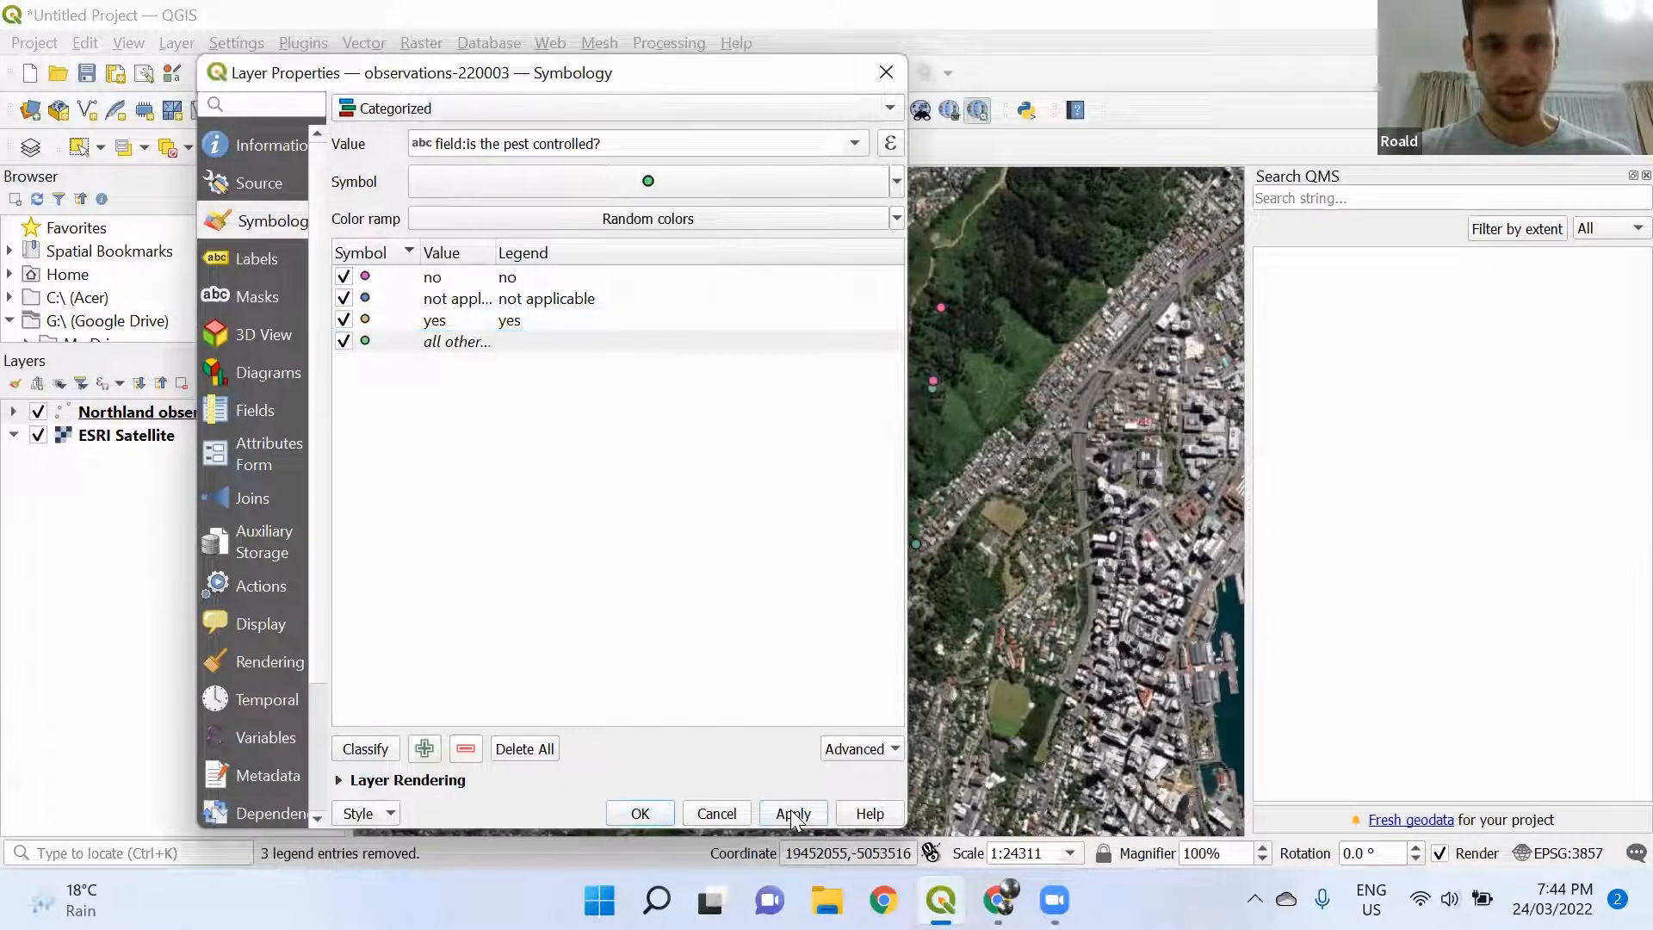
pyautogui.click(668, 813)
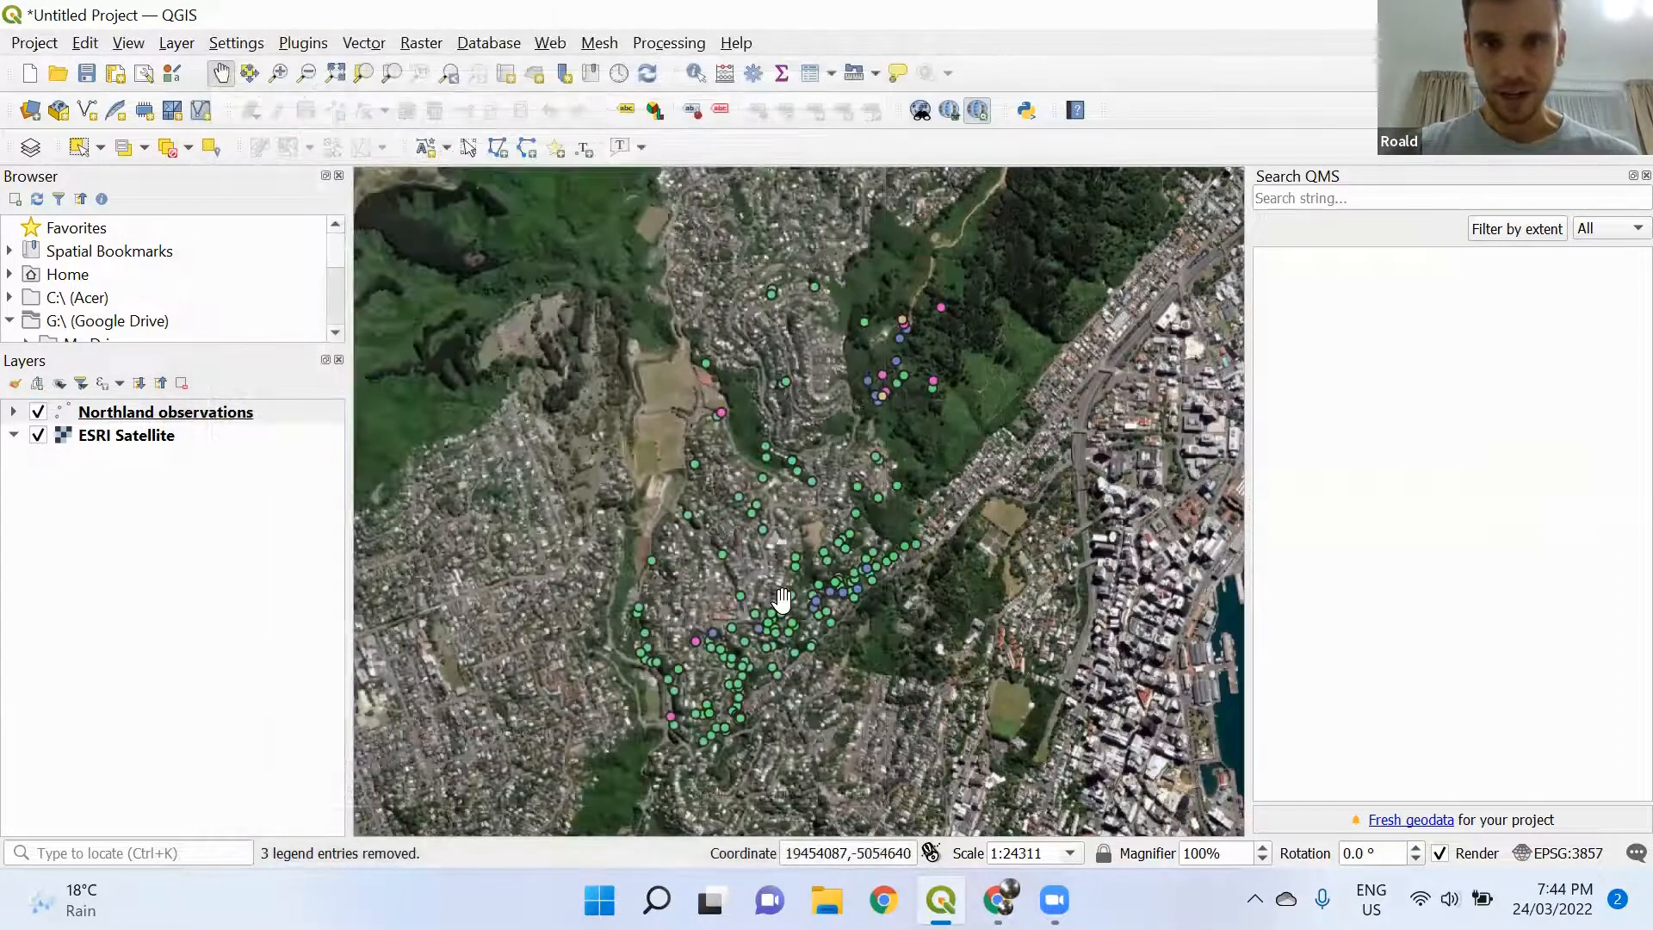
# Expand the Northland observations layer's category legend and review the categorized points over the satellite imagery
pyautogui.moveTo(763, 705); pyautogui.dragTo(783, 600)
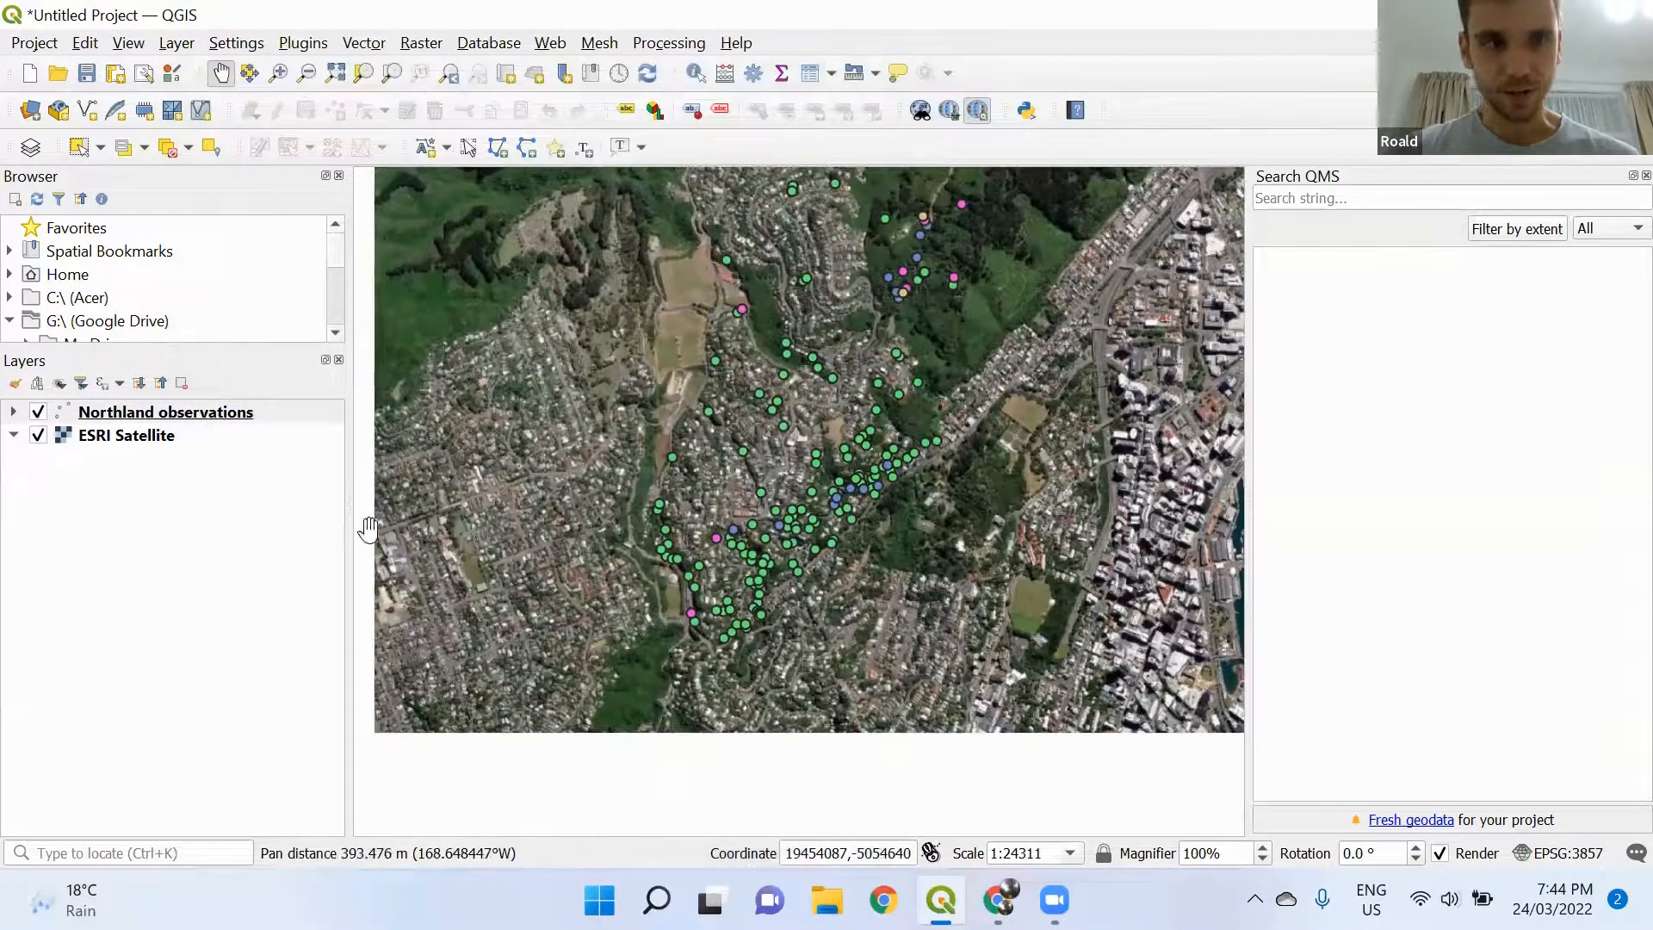
pyautogui.click(12, 413)
pyautogui.click(99, 417)
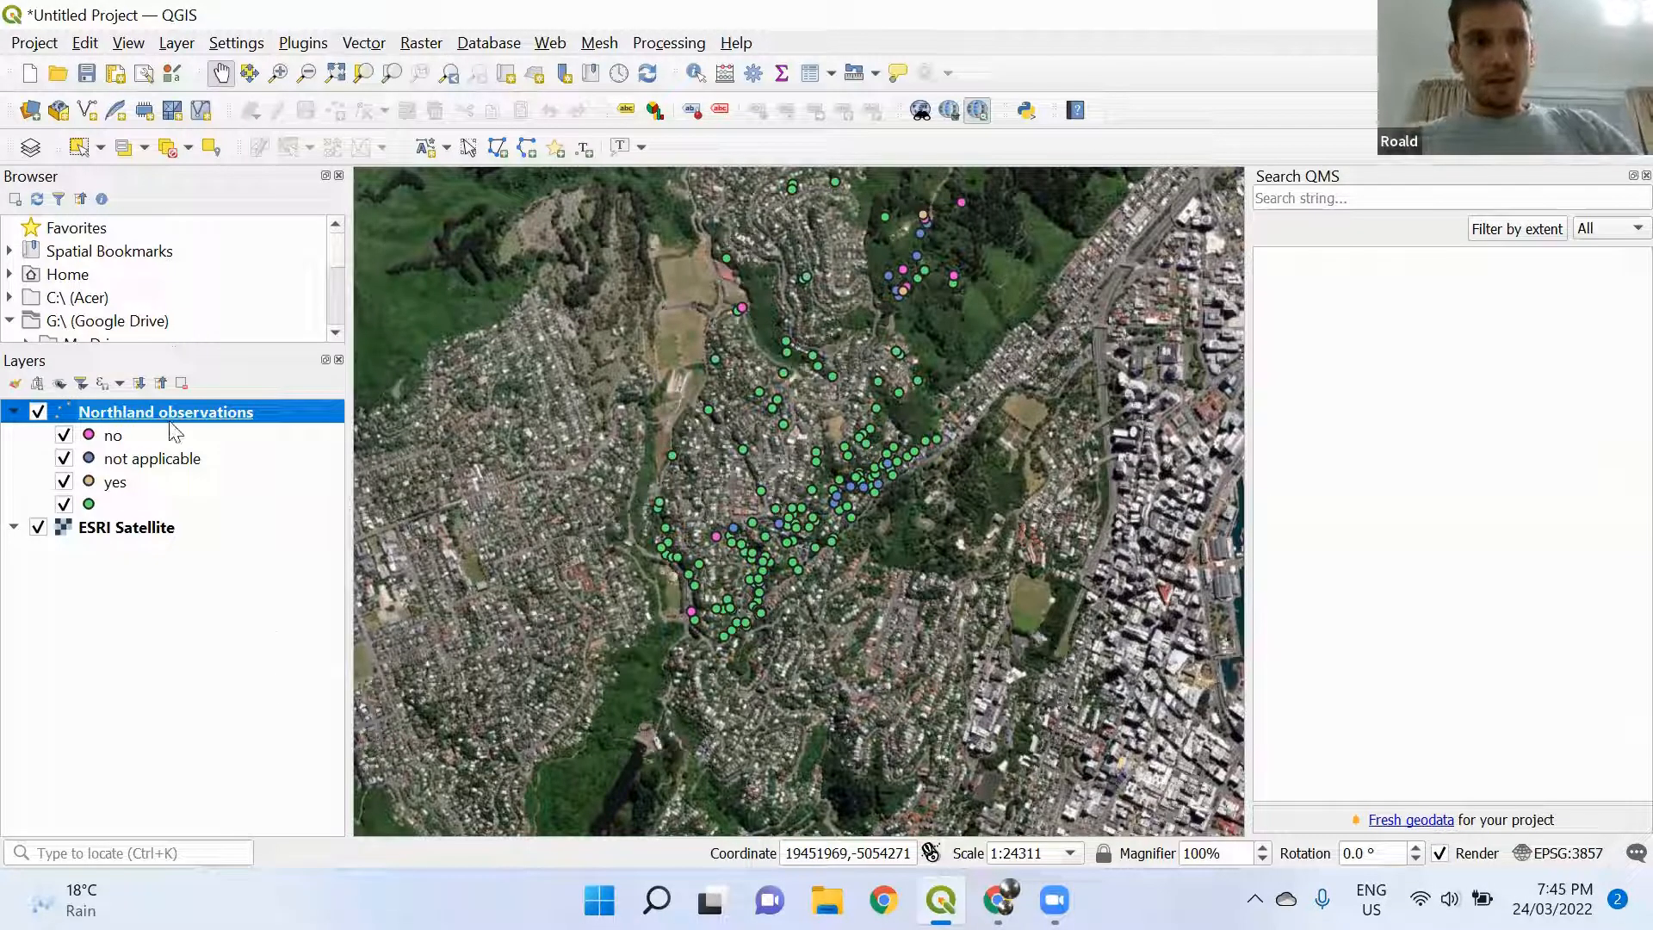
pyautogui.moveTo(172, 430)
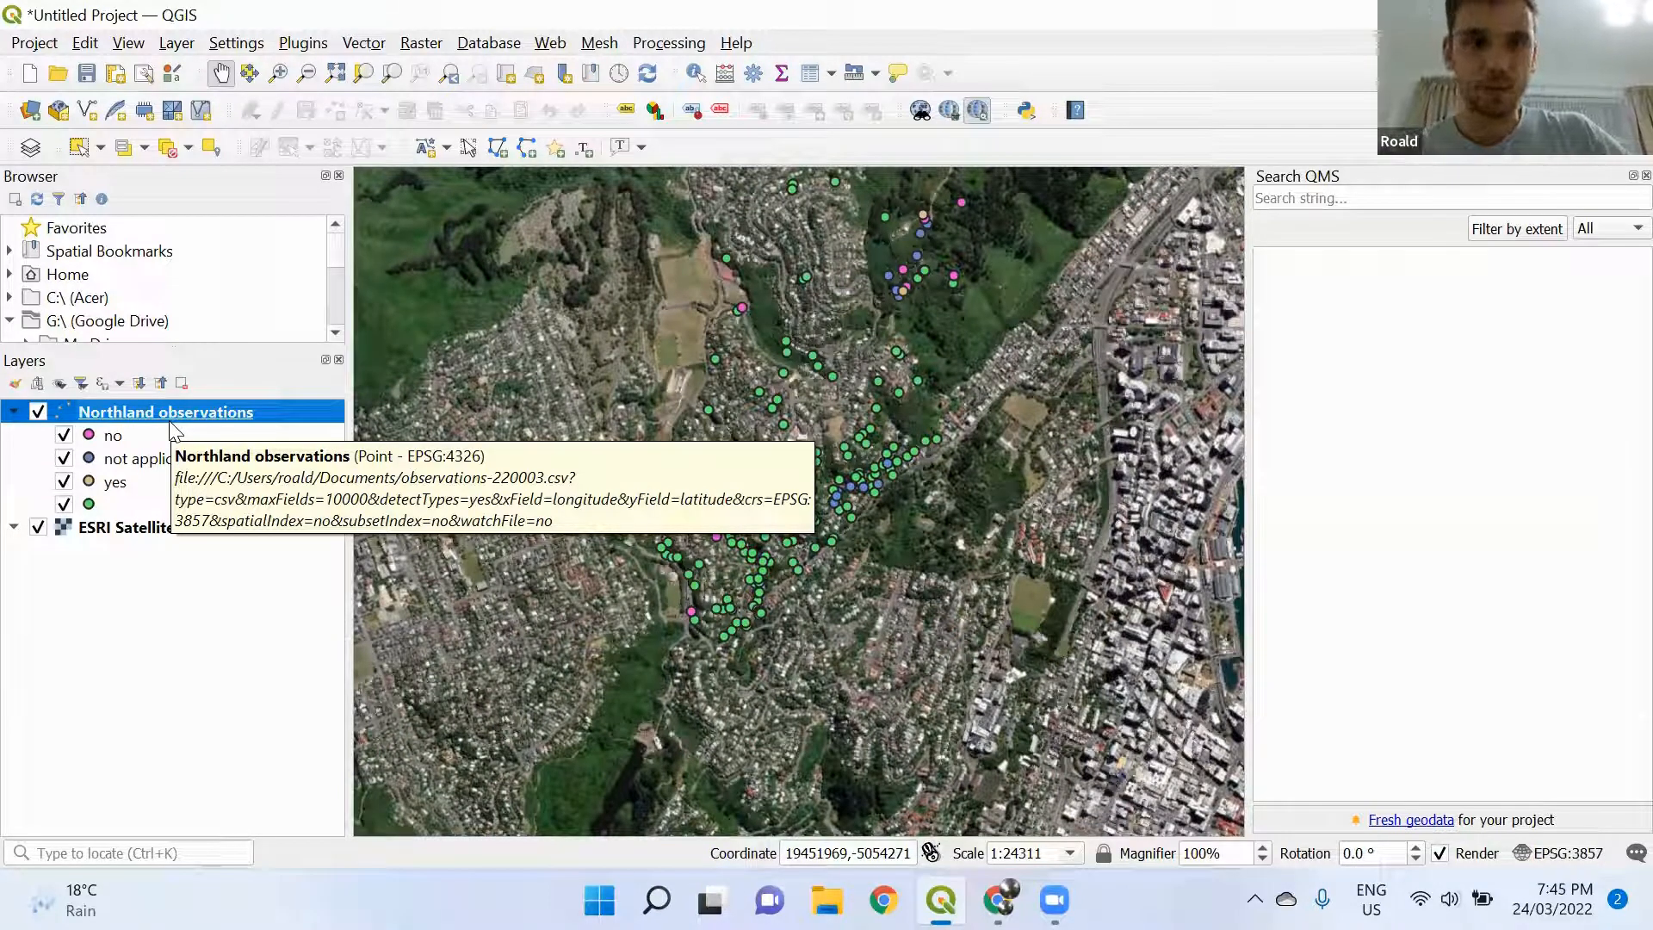
pyautogui.moveTo(822, 368); pyautogui.dragTo(798, 393)
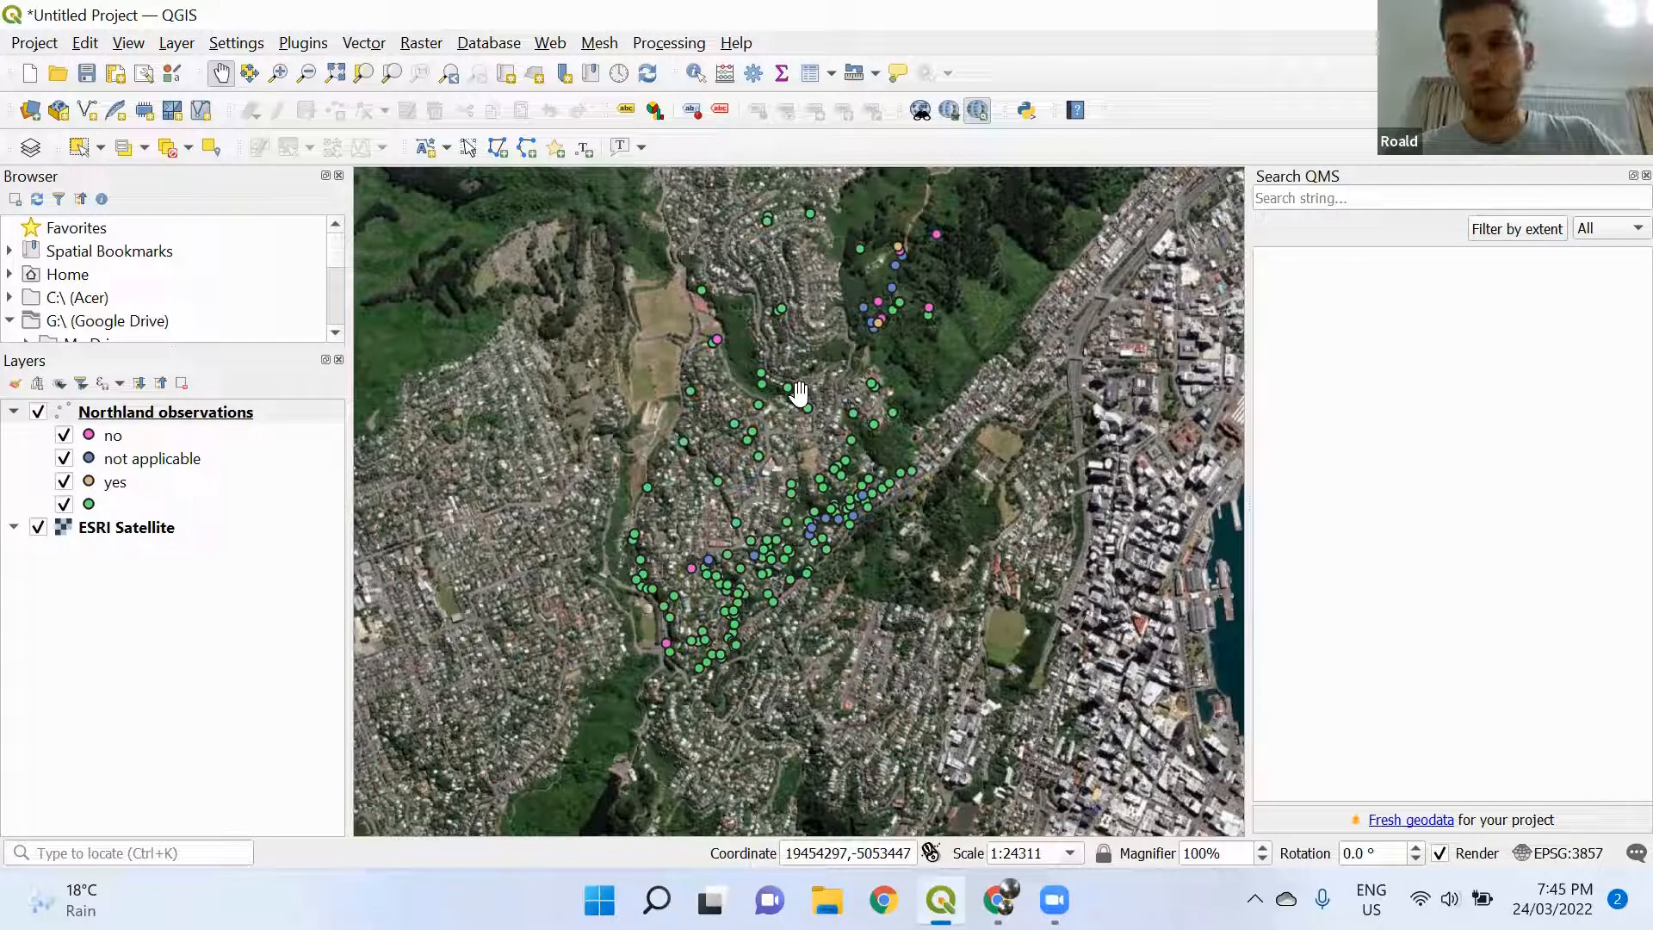
# Create a new print layout without a custom title and set its A4 page orientation to Portrait
pyautogui.click(34, 43)
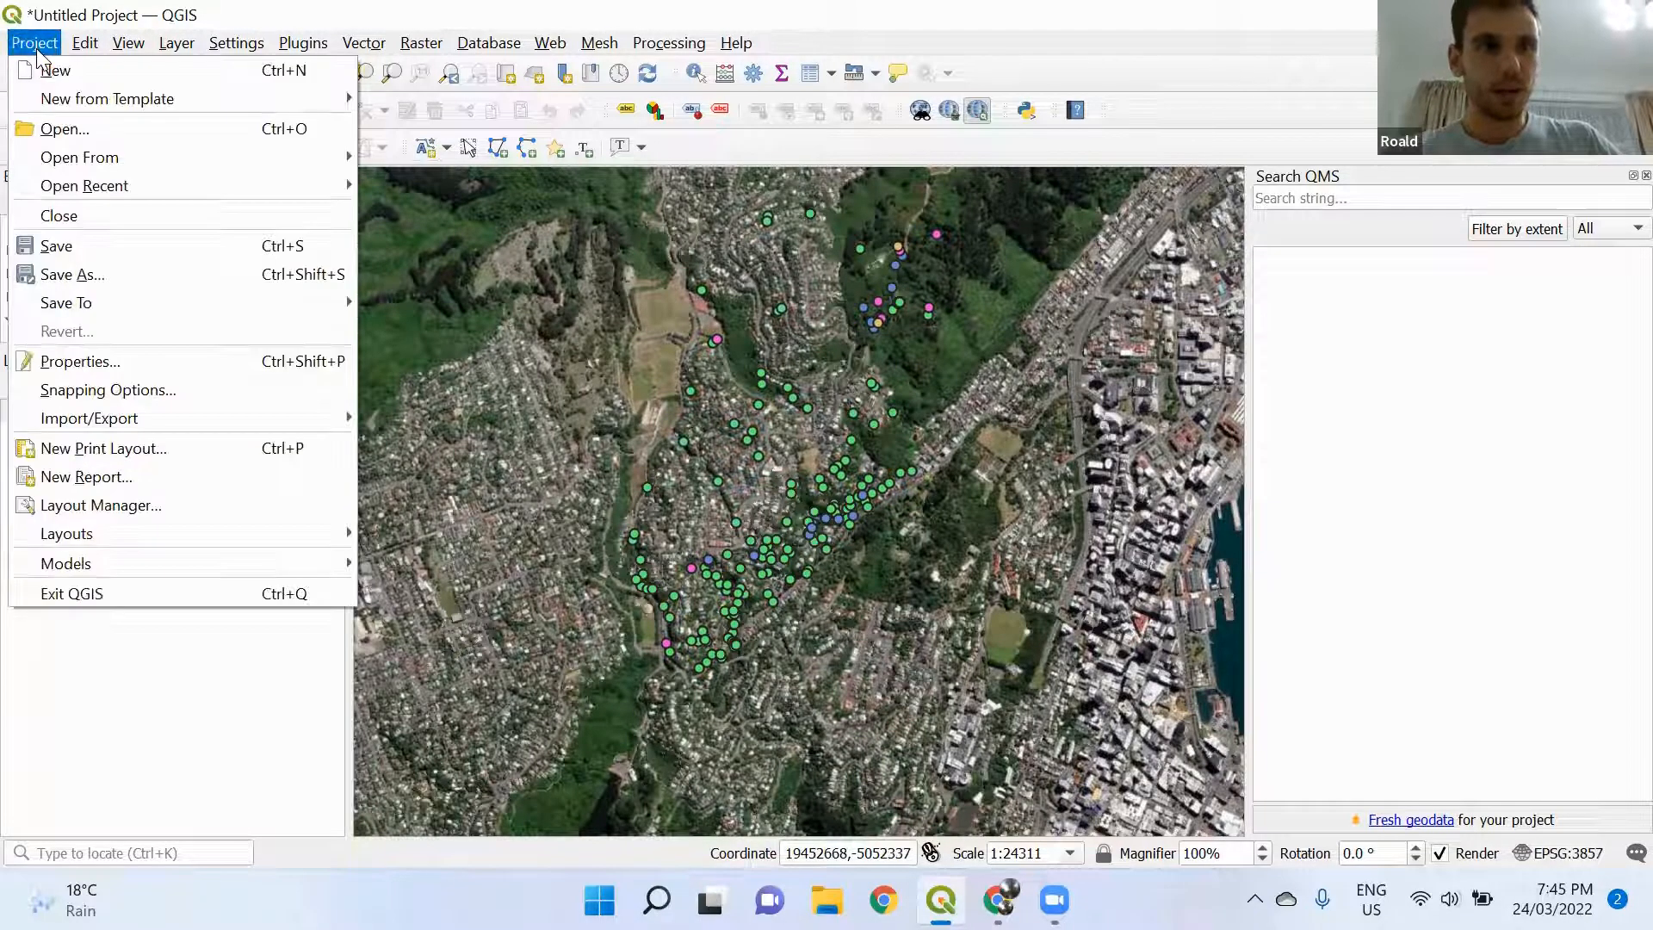
pyautogui.click(157, 447)
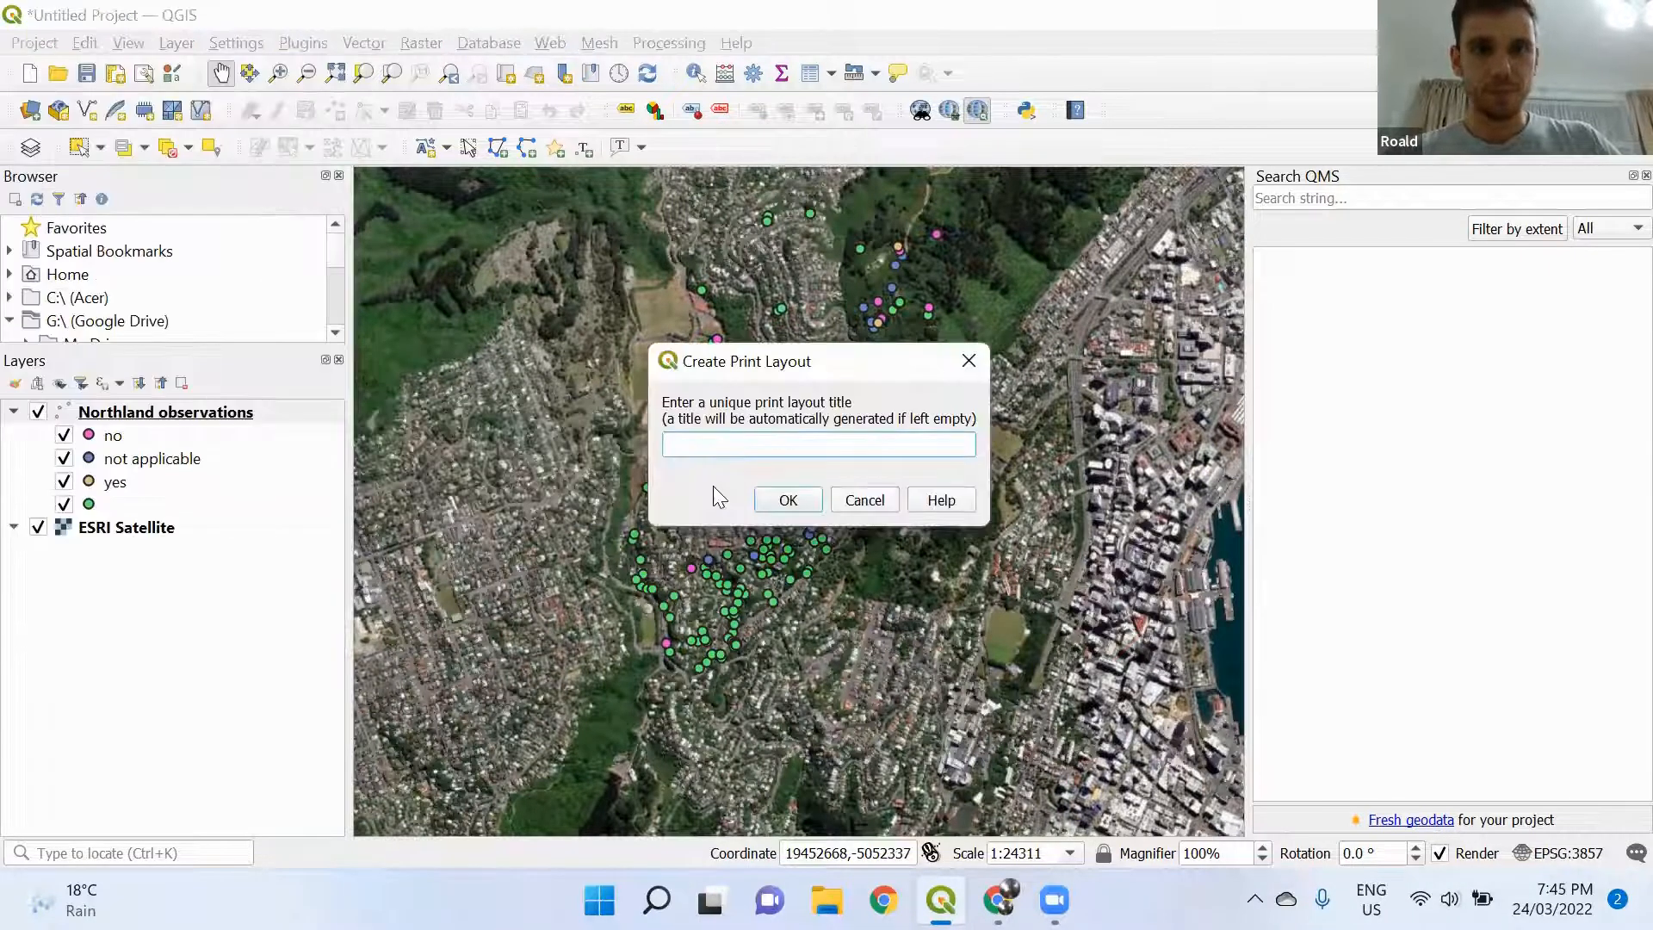
pyautogui.click(784, 500)
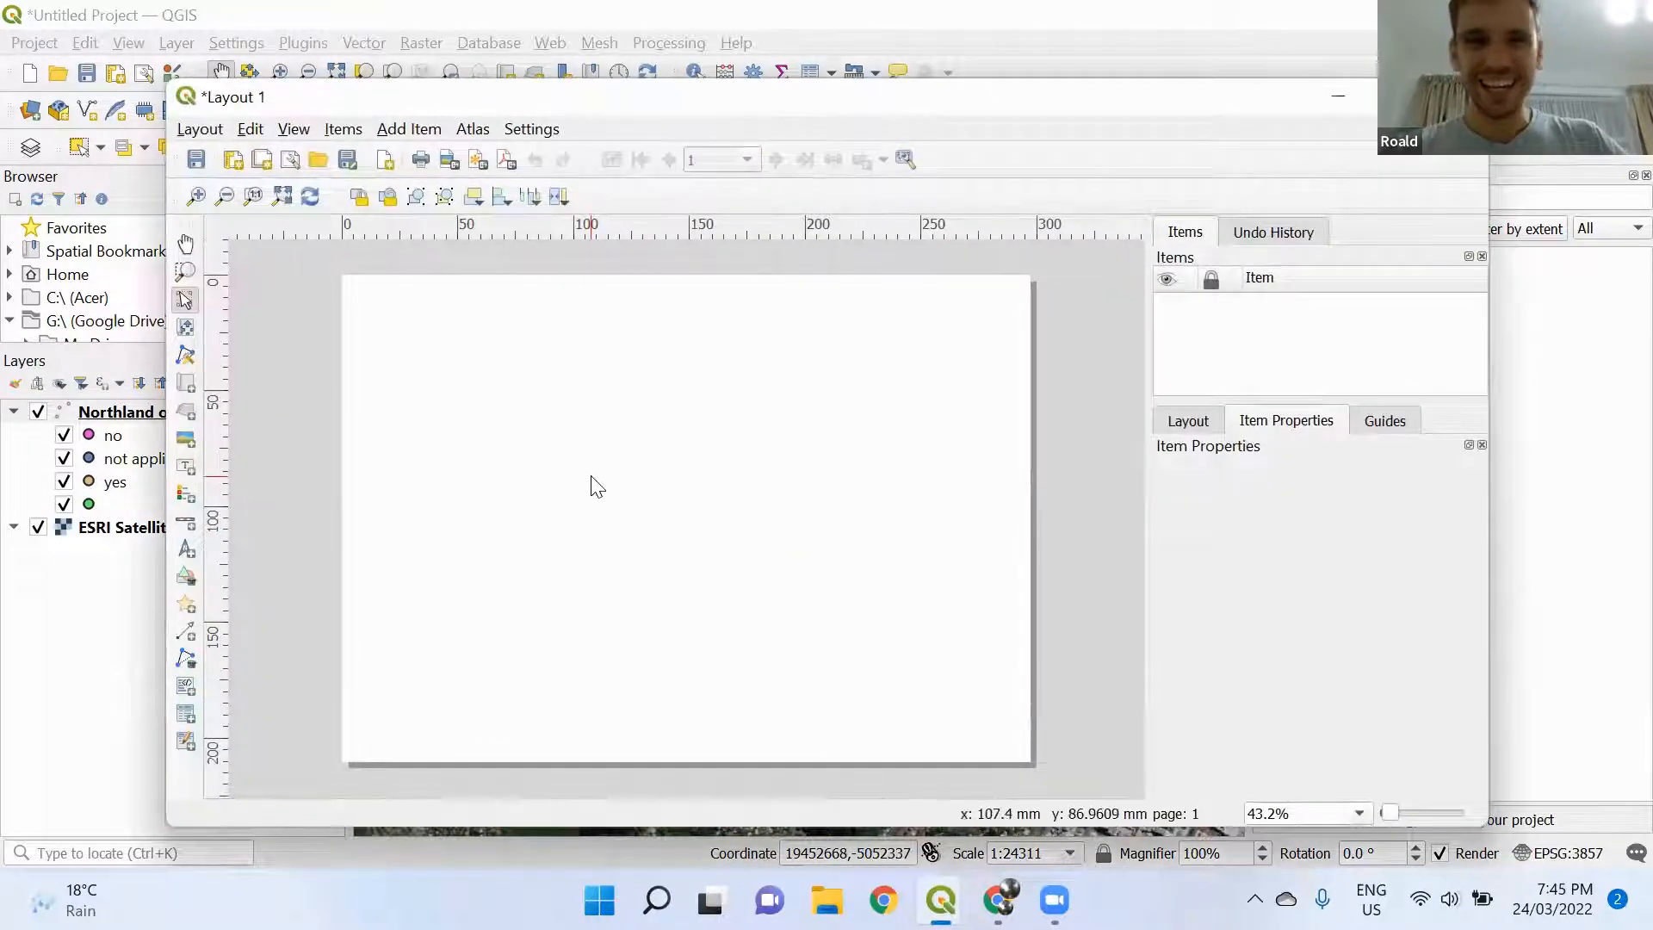
pyautogui.rightClick(593, 478)
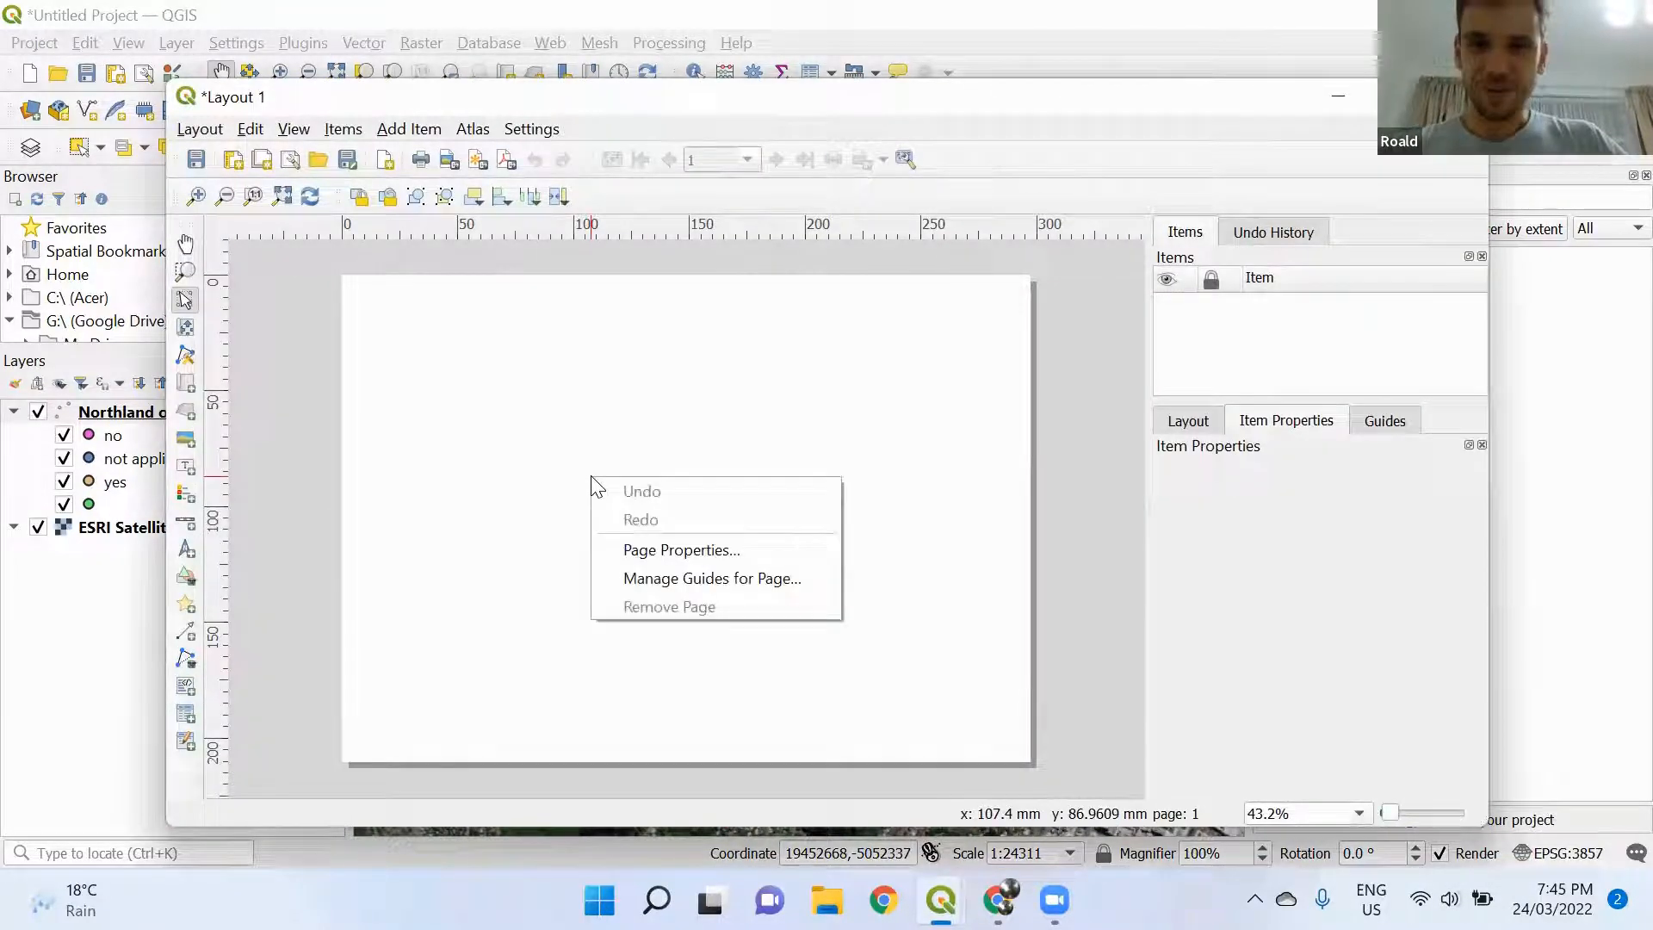
pyautogui.click(655, 549)
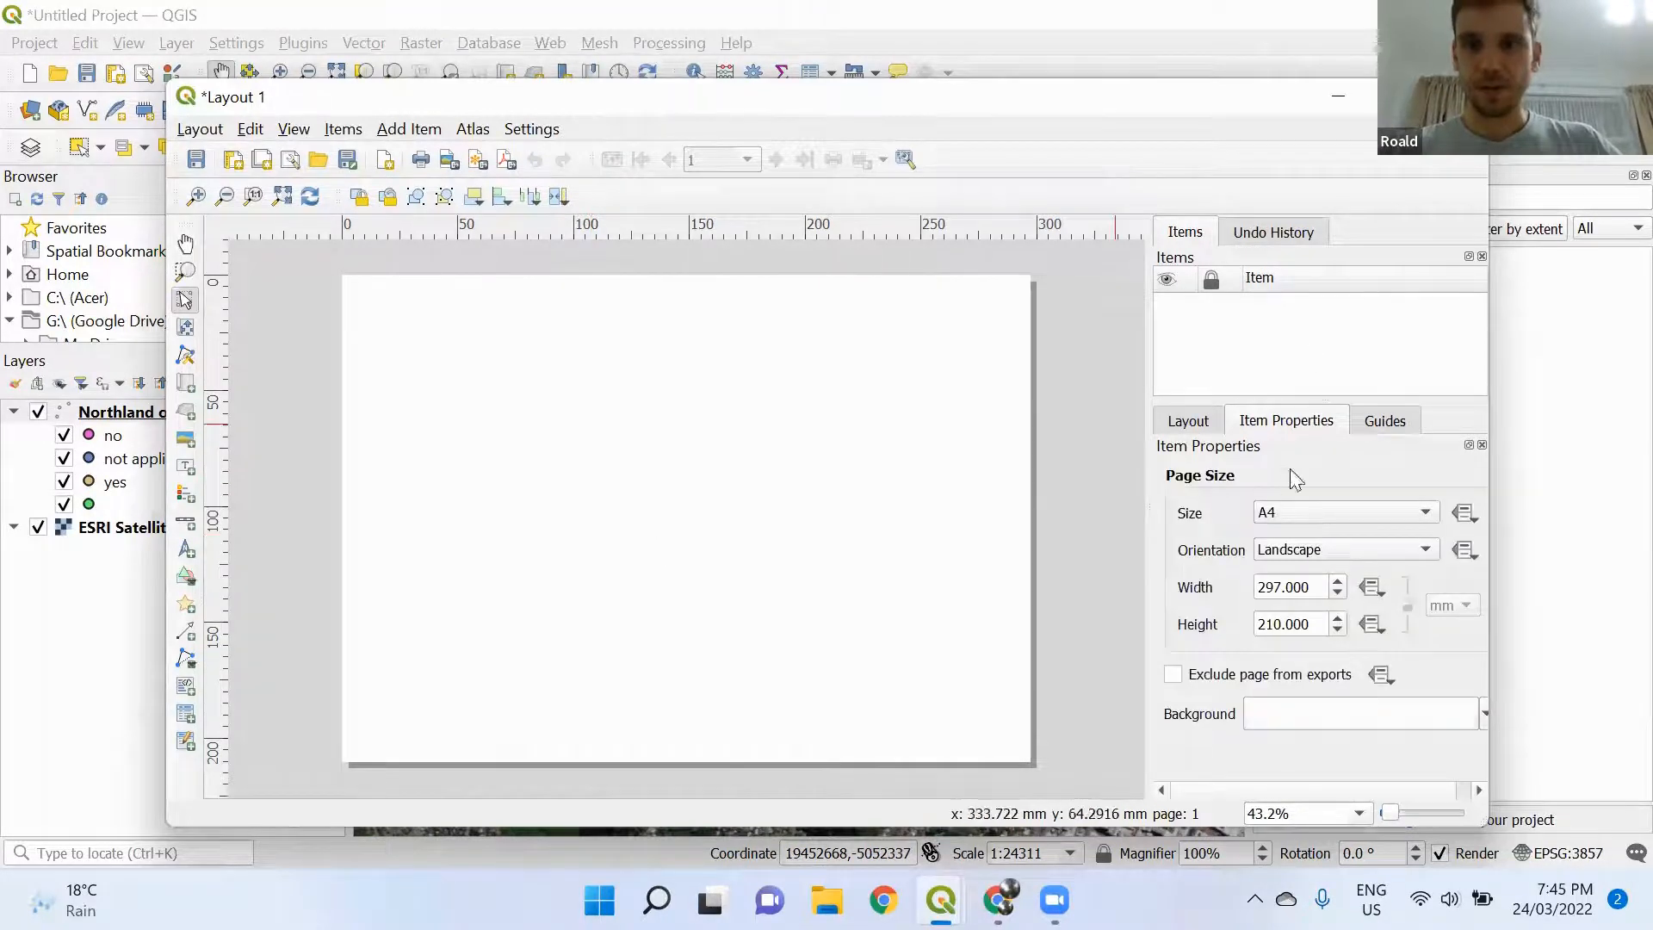
pyautogui.click(1280, 537)
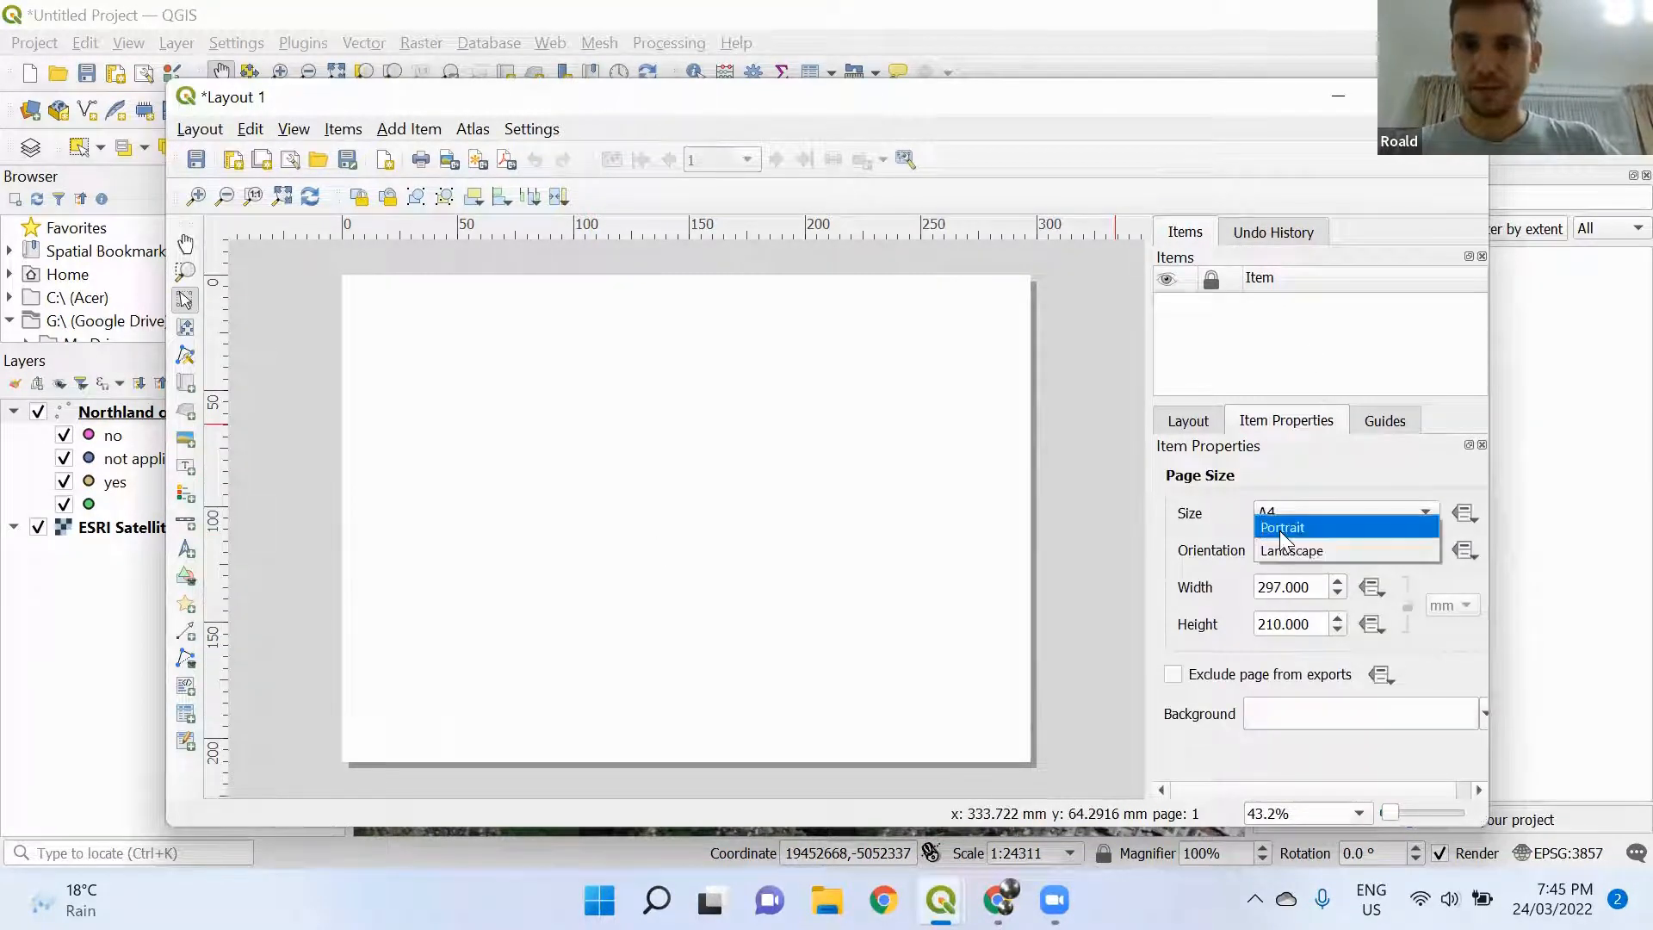
pyautogui.click(1281, 528)
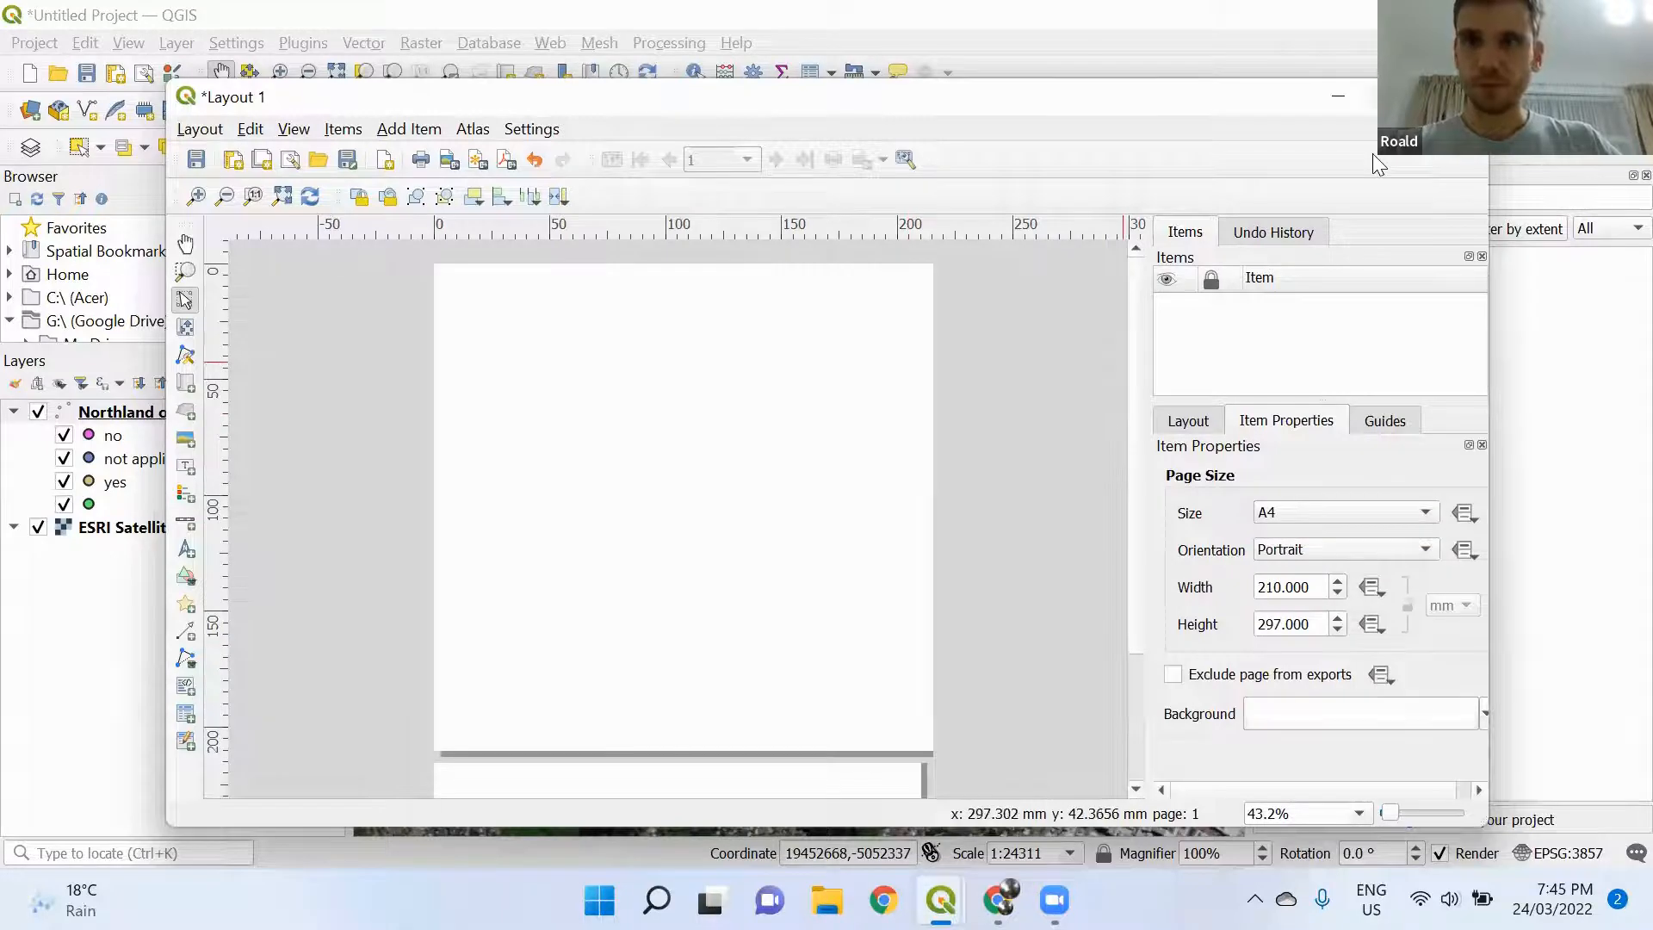
# Maximize the layout window and add a map covering the whole portrait page
pyautogui.click(1399, 96)
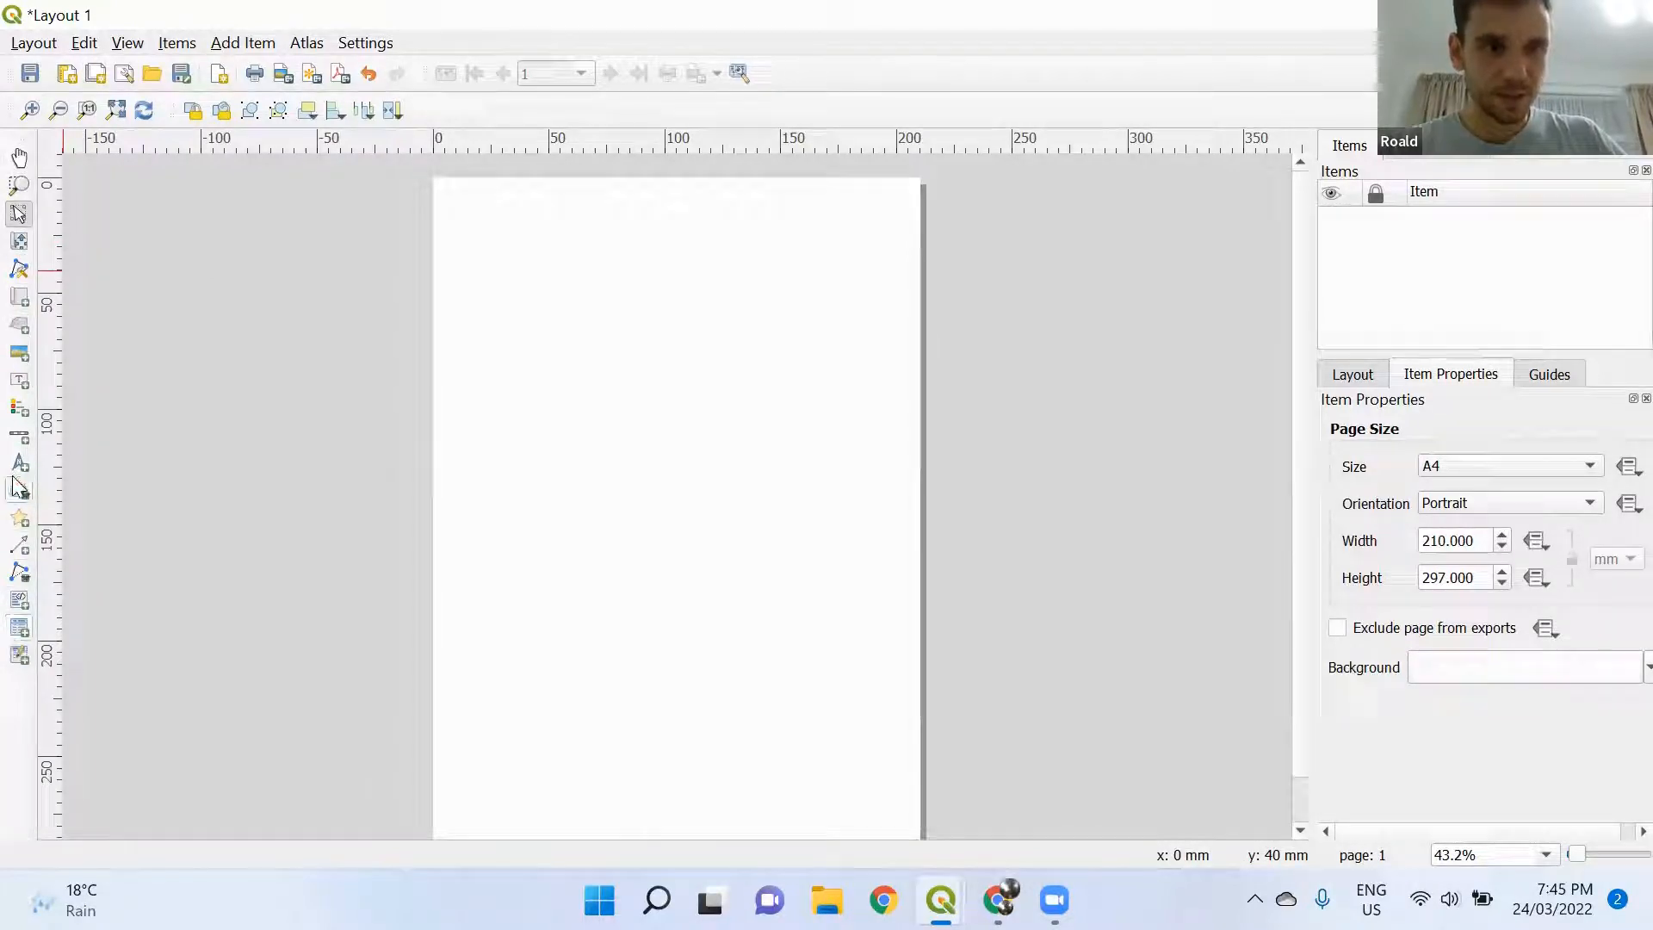
pyautogui.click(18, 301)
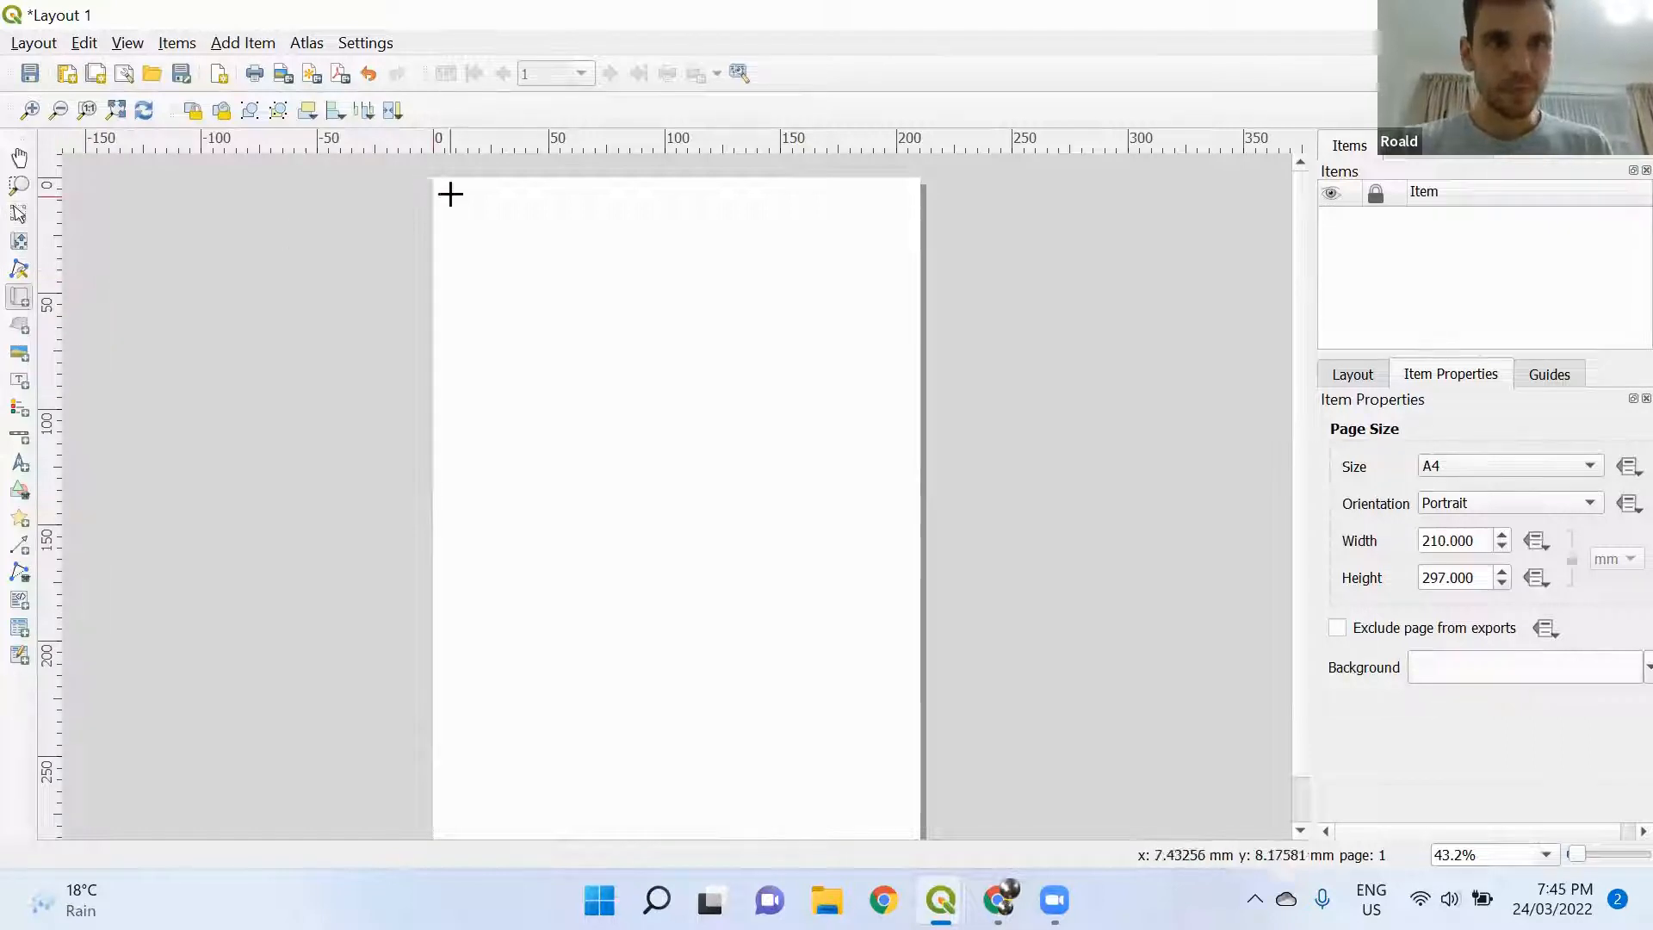
pyautogui.moveTo(436, 180); pyautogui.dragTo(918, 844)
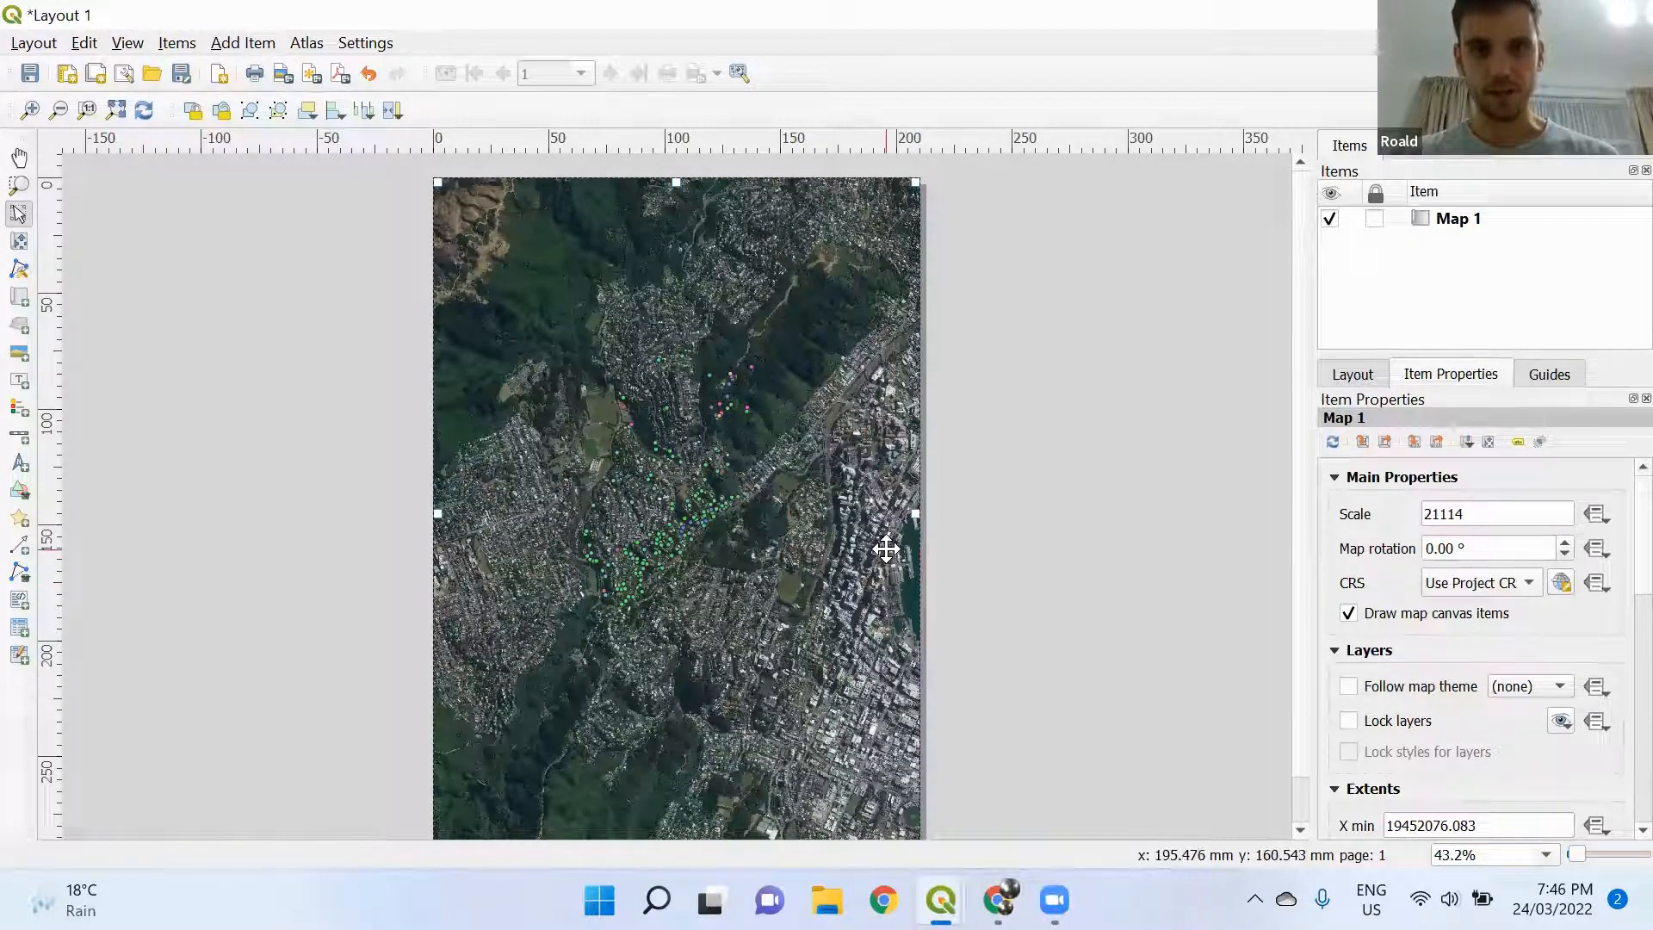
# Return to the main project window, center the observation points and set the map canvas scale to 1:15000
pyautogui.hotkey('alt', 'Tab')
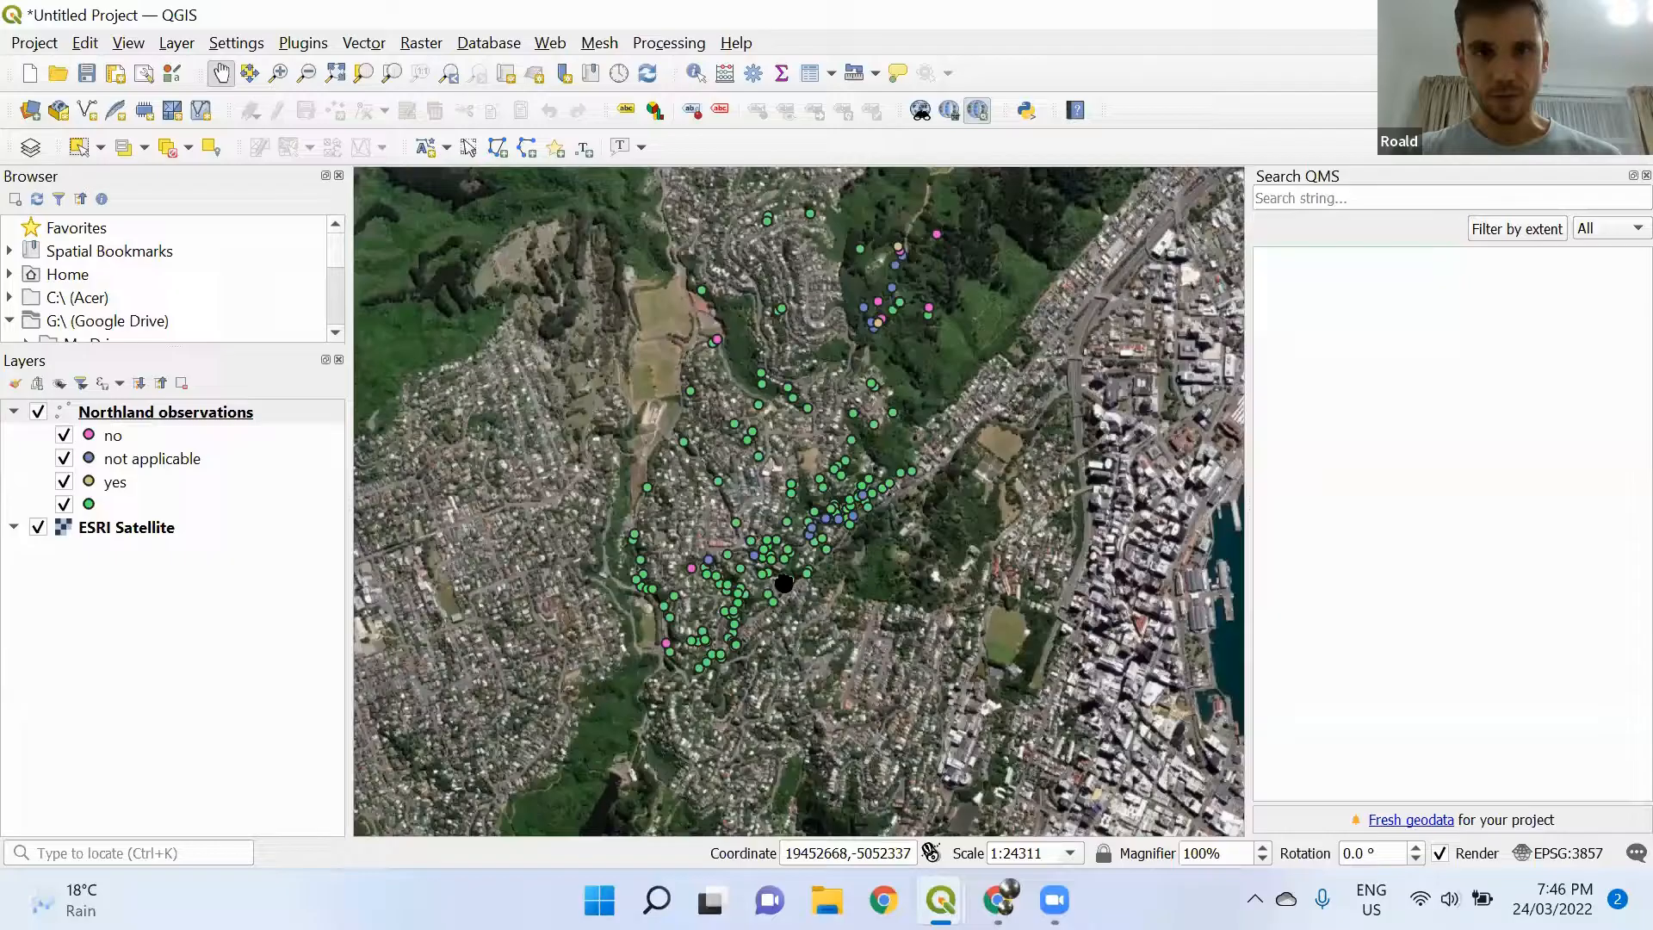
pyautogui.moveTo(777, 567); pyautogui.dragTo(818, 671)
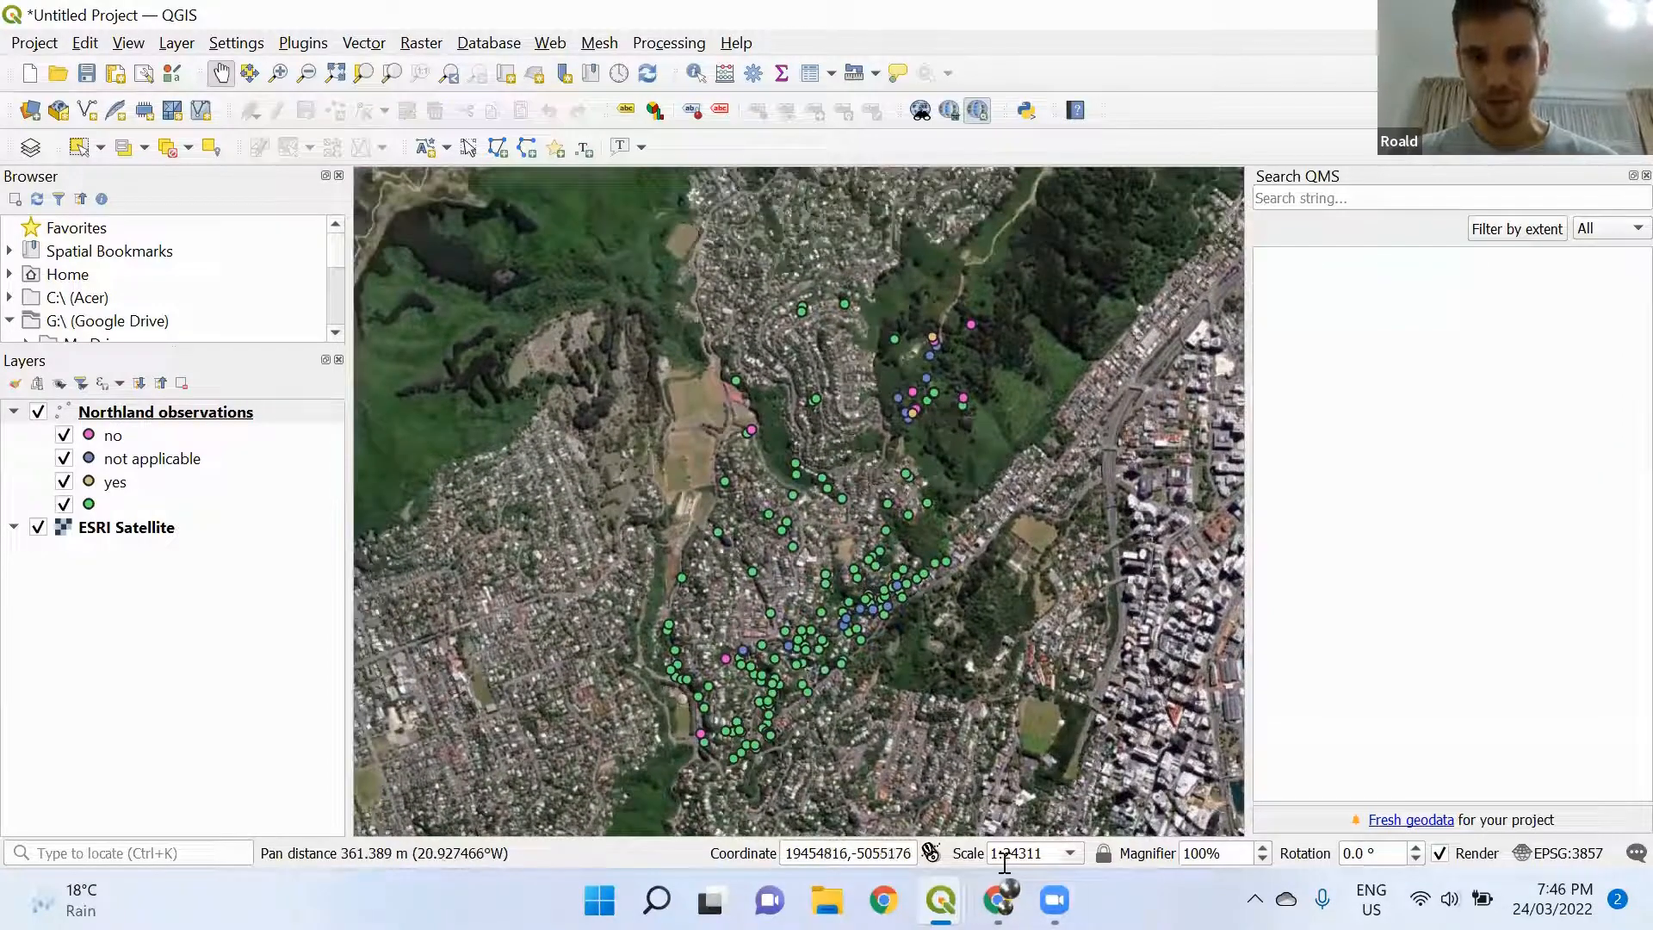
pyautogui.moveTo(1047, 852); pyautogui.dragTo(1007, 850)
pyautogui.press('BackSpace')
pyautogui.write('5')
pyautogui.write('000')
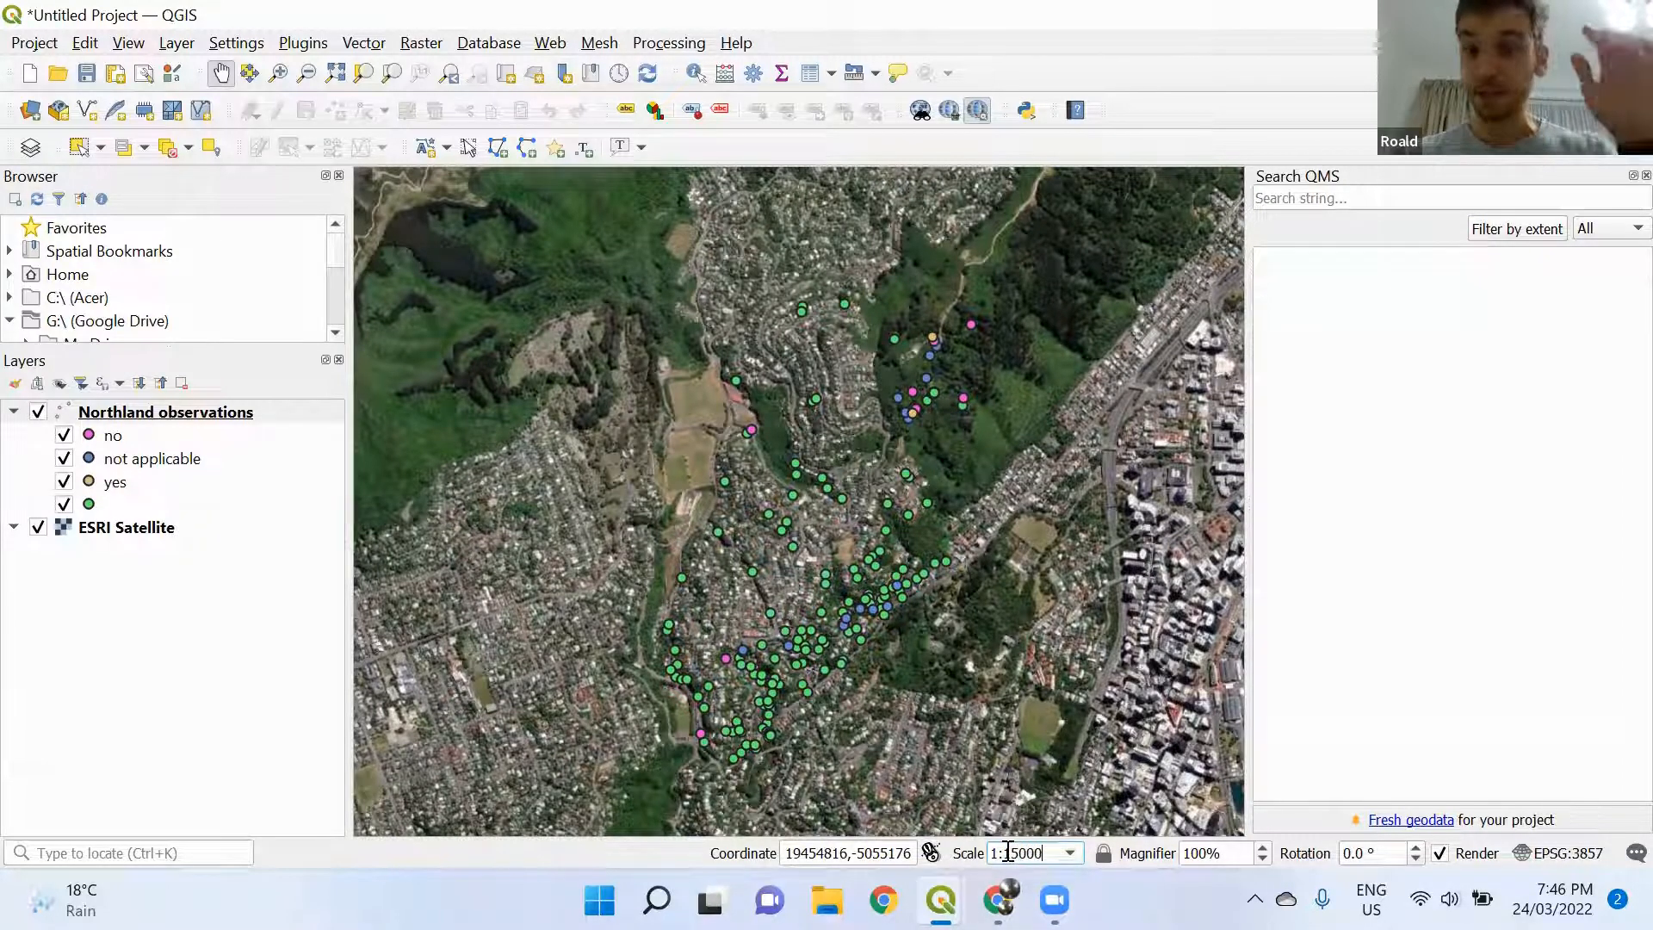
pyautogui.press('Return')
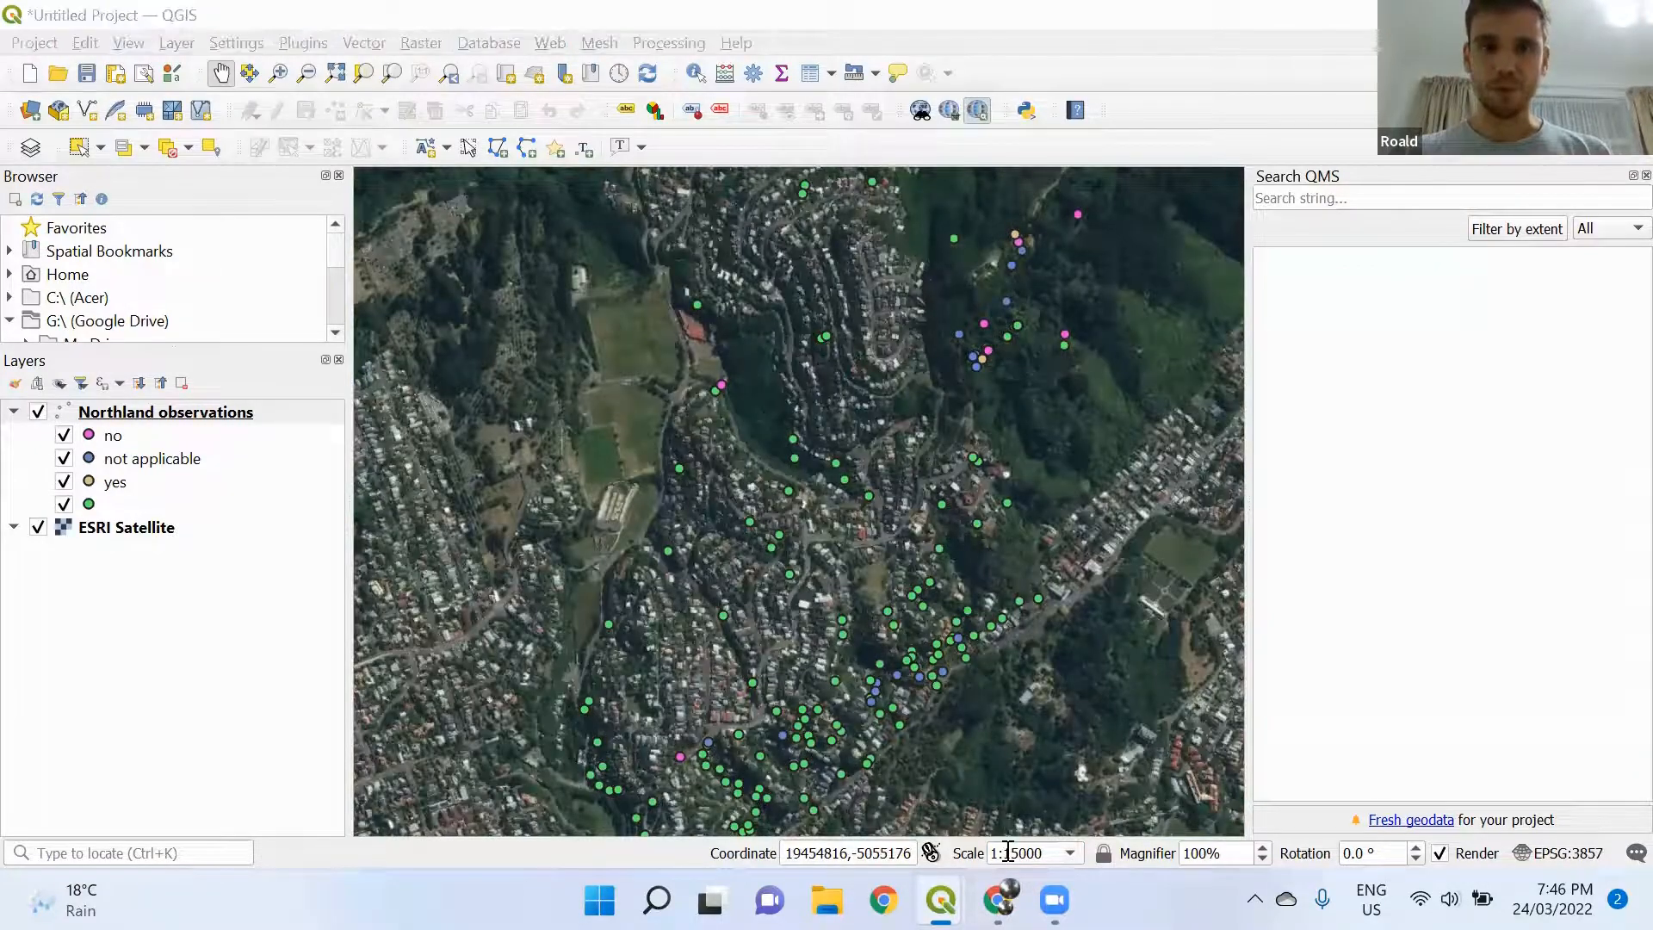
# Switch back to the print layout and match the layout map's extent and scale to the main map canvas
pyautogui.hotkey('alt', 'Tab')
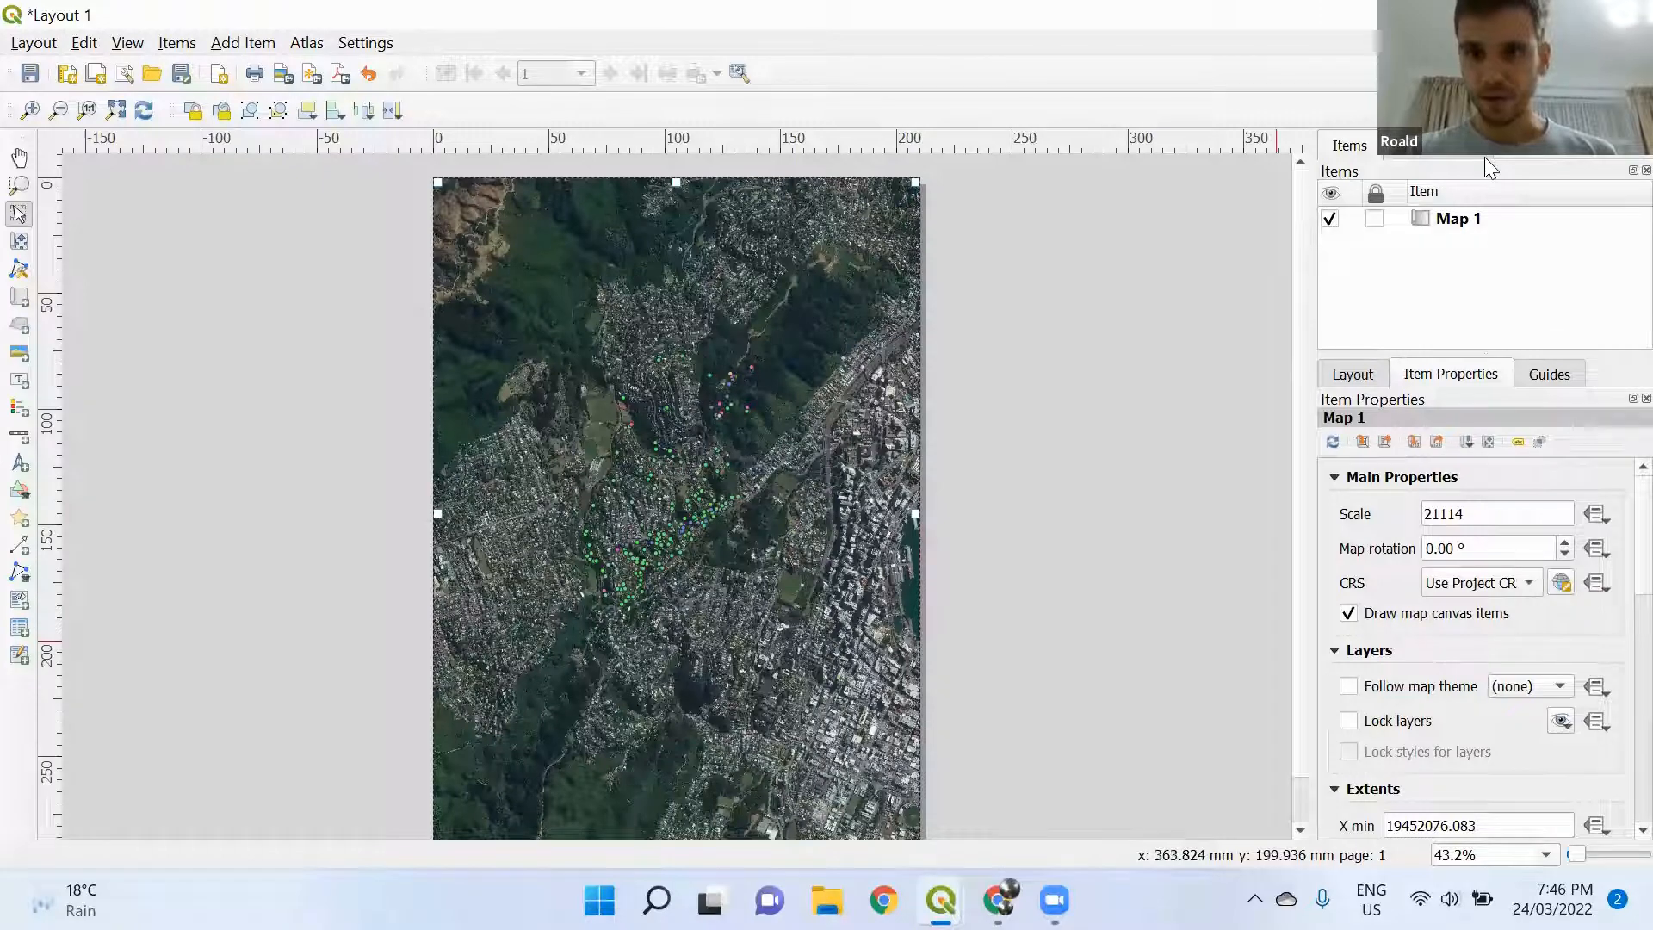
pyautogui.click(1359, 442)
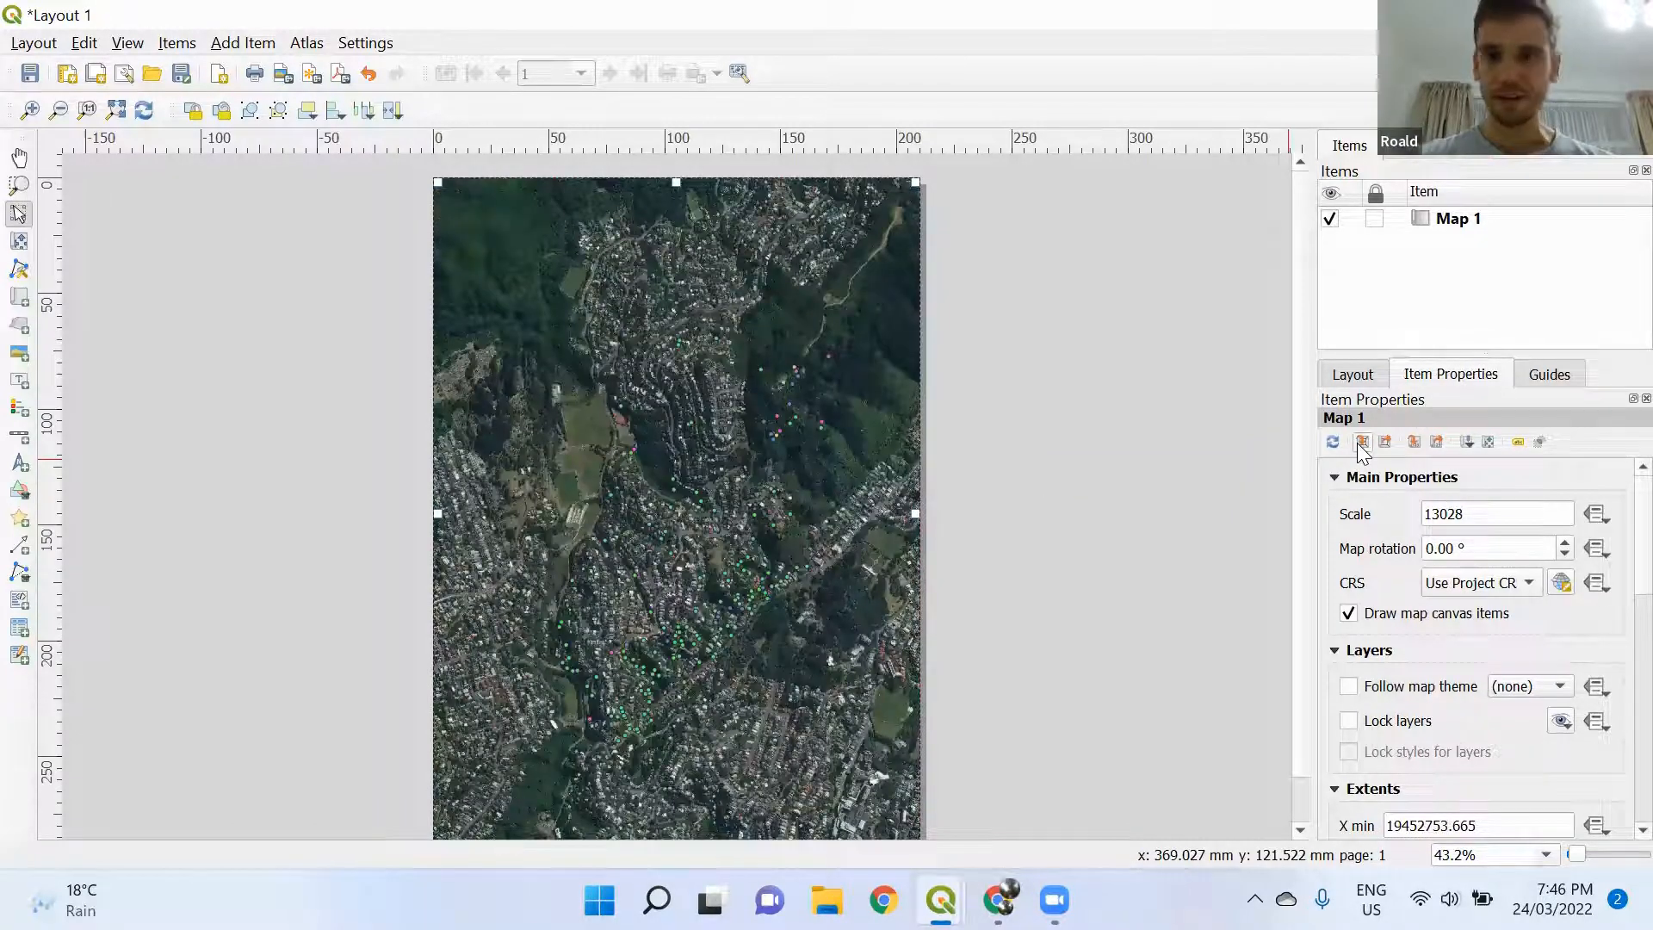
pyautogui.click(1414, 443)
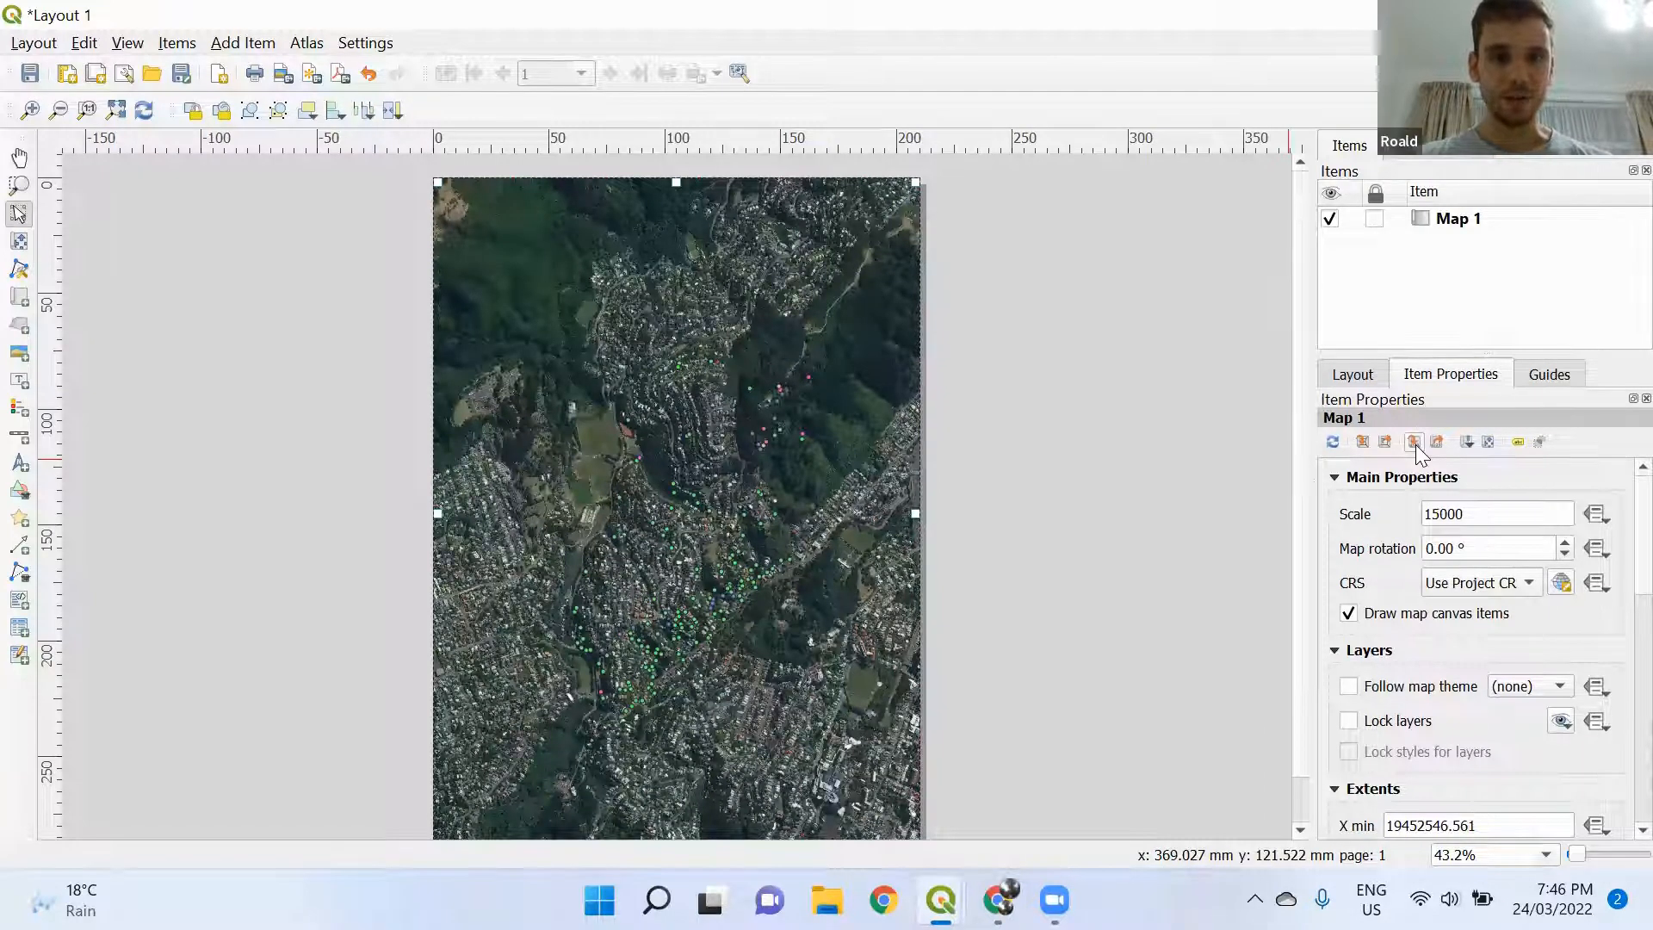
# Set the layout map's scale to 10000
pyautogui.moveTo(1489, 513); pyautogui.dragTo(1412, 511)
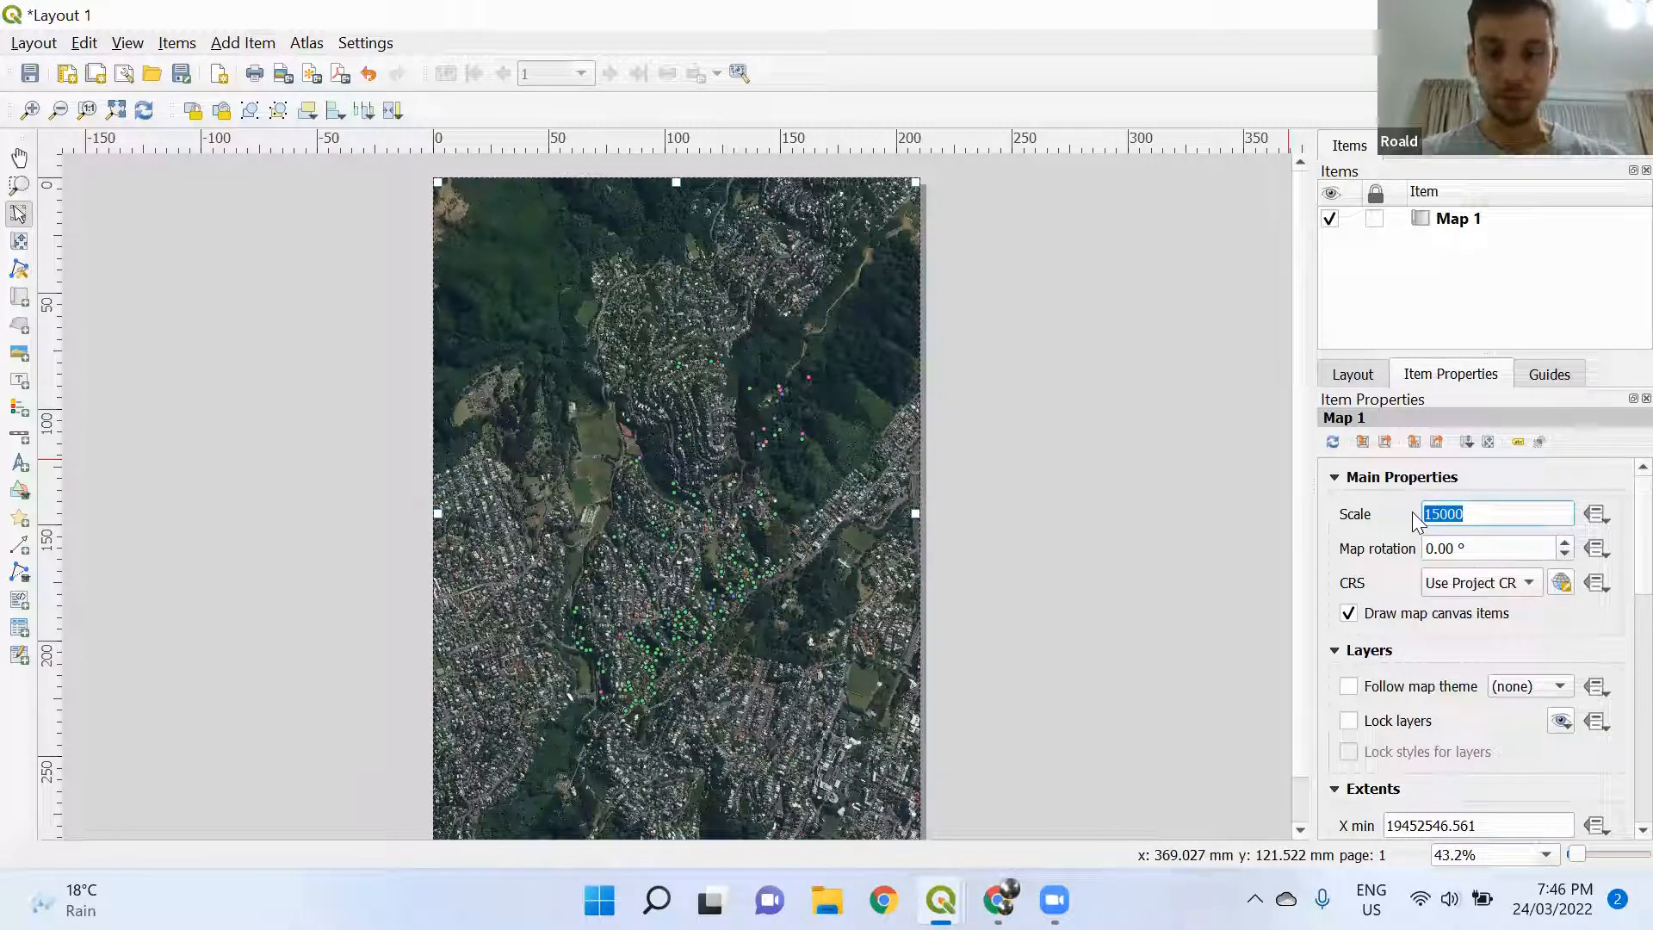
pyautogui.write('10000')
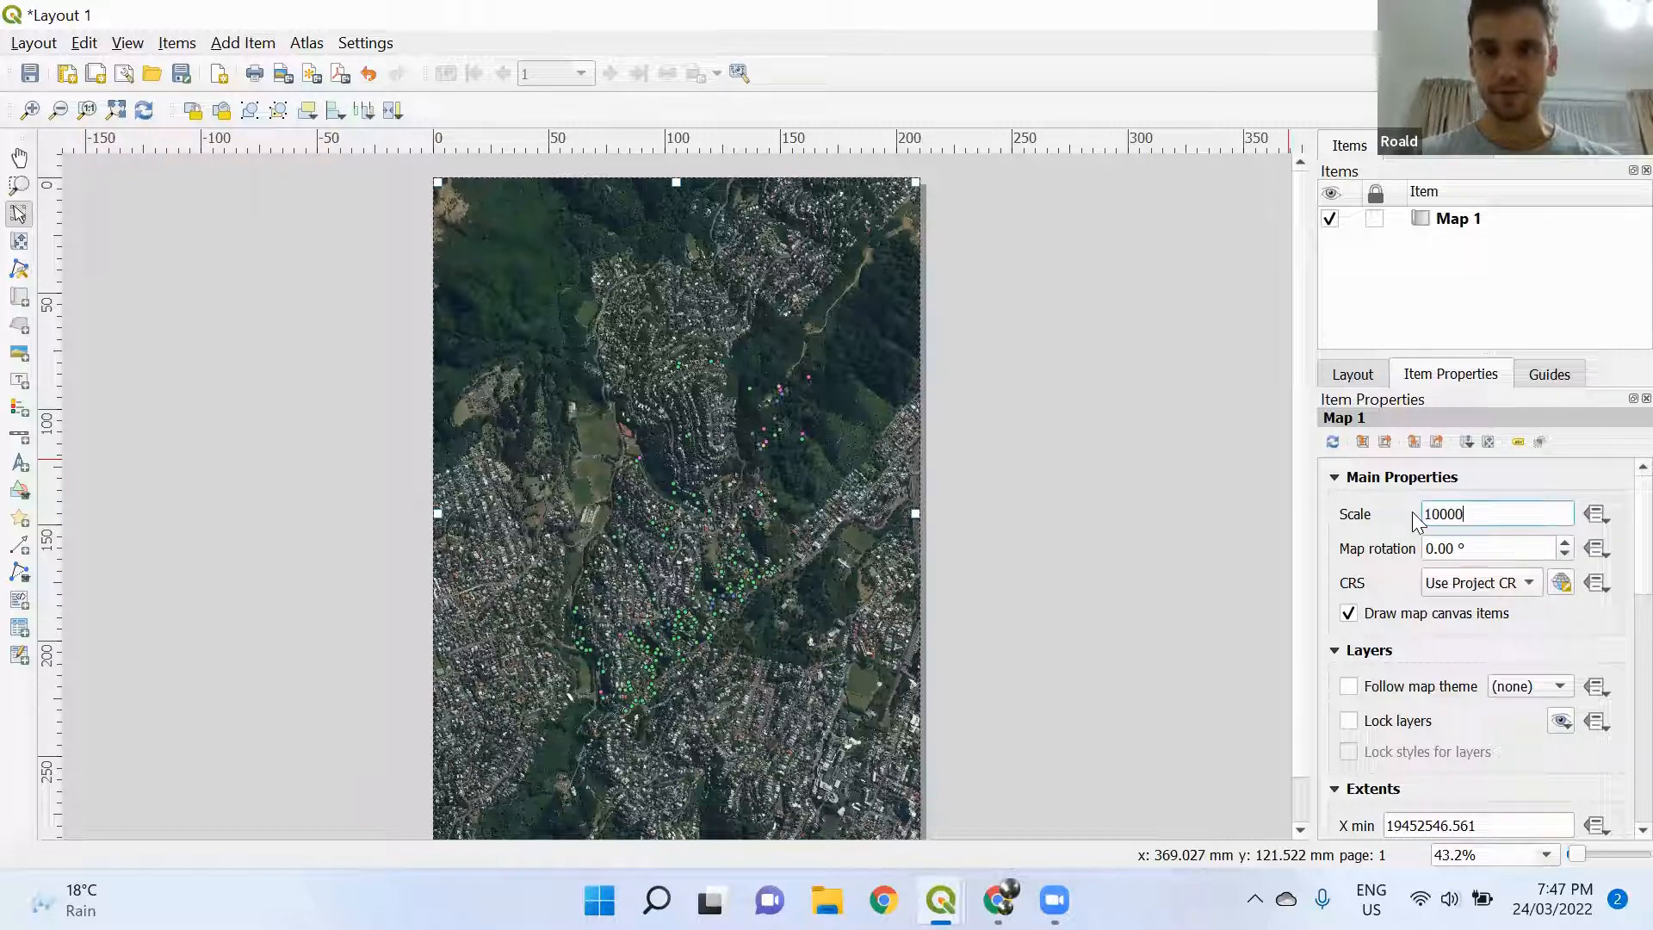
pyautogui.press('Return')
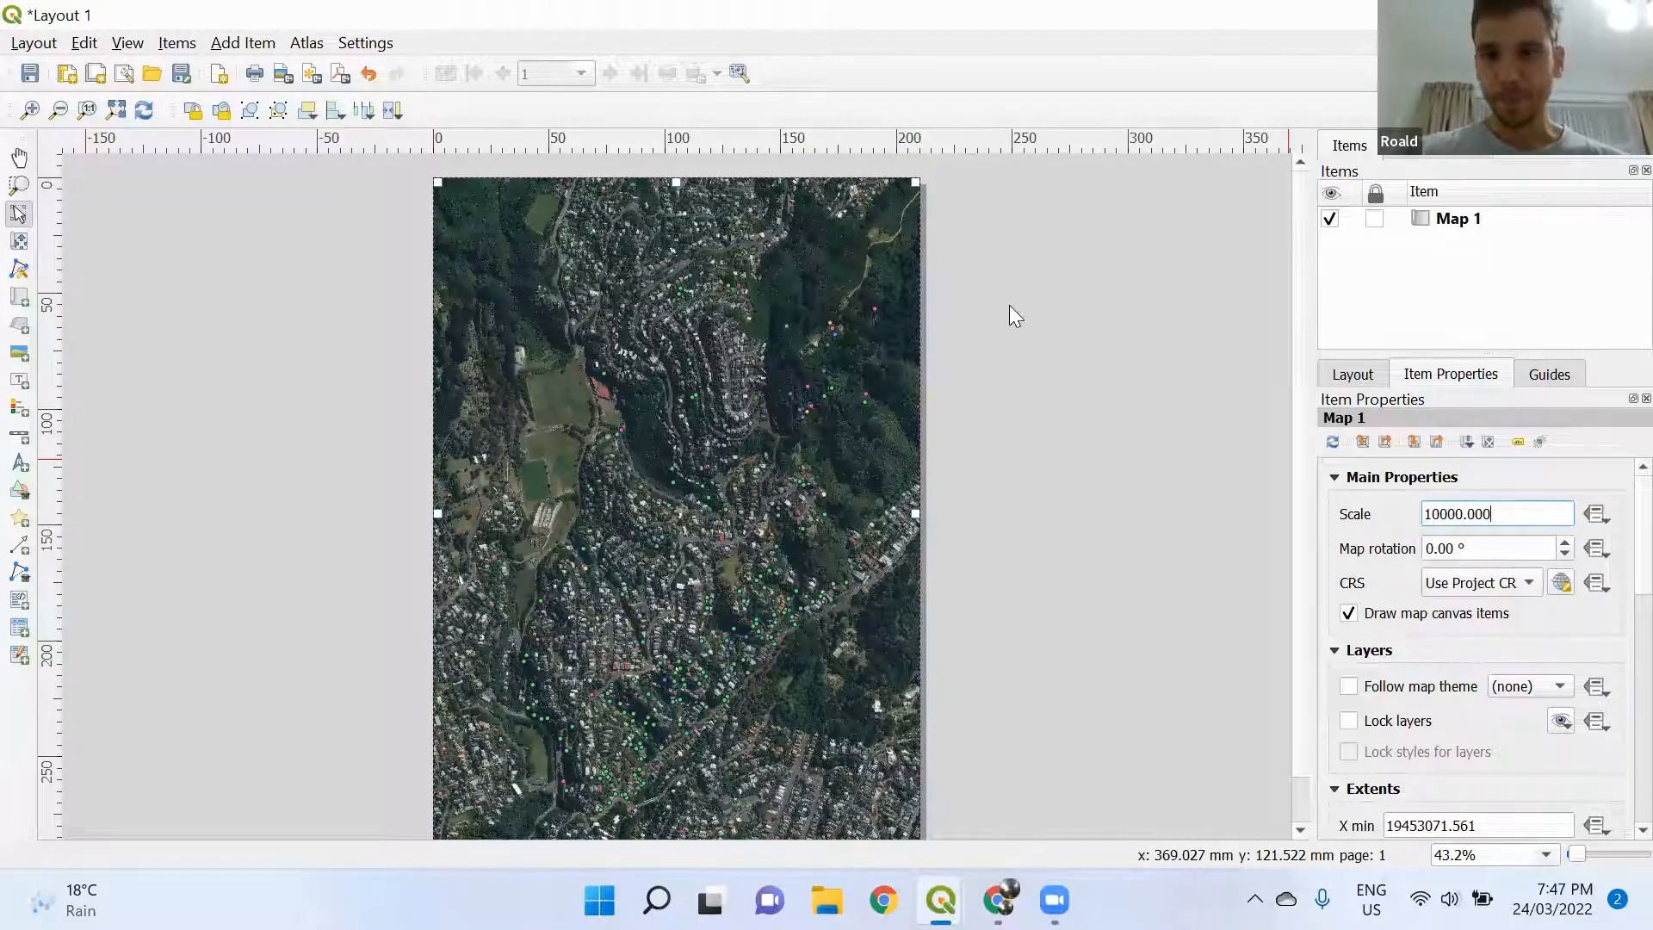
# Add a scale bar for Map 1 near the lower-left corner of the map
pyautogui.click(19, 436)
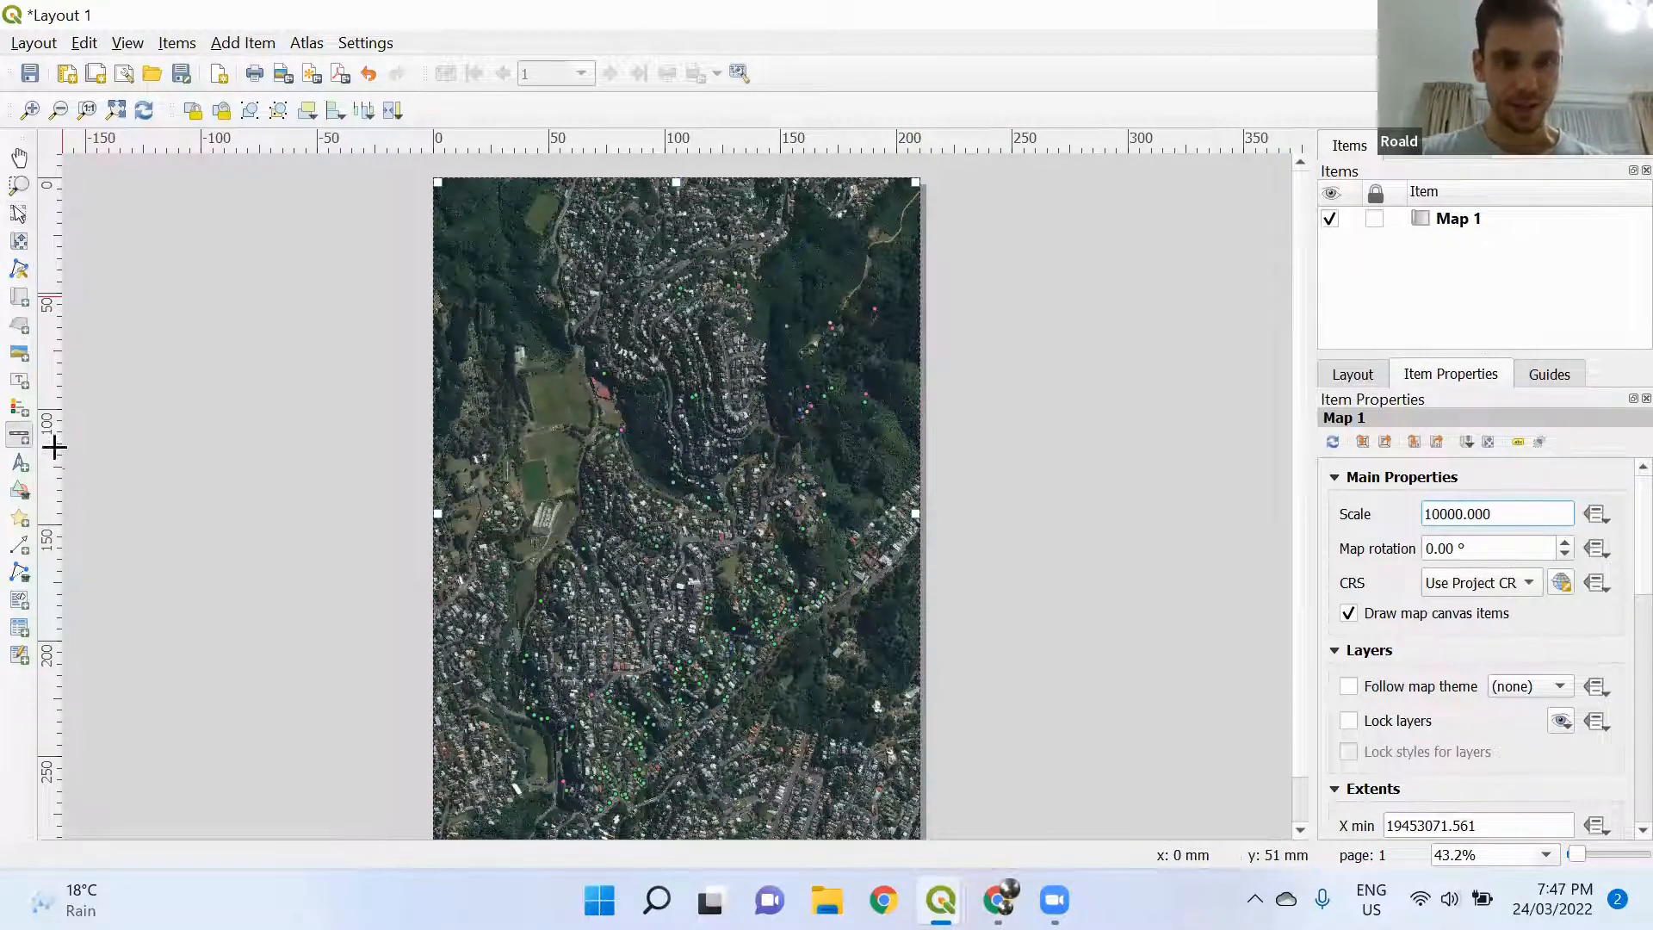
pyautogui.moveTo(445, 766); pyautogui.dragTo(668, 786)
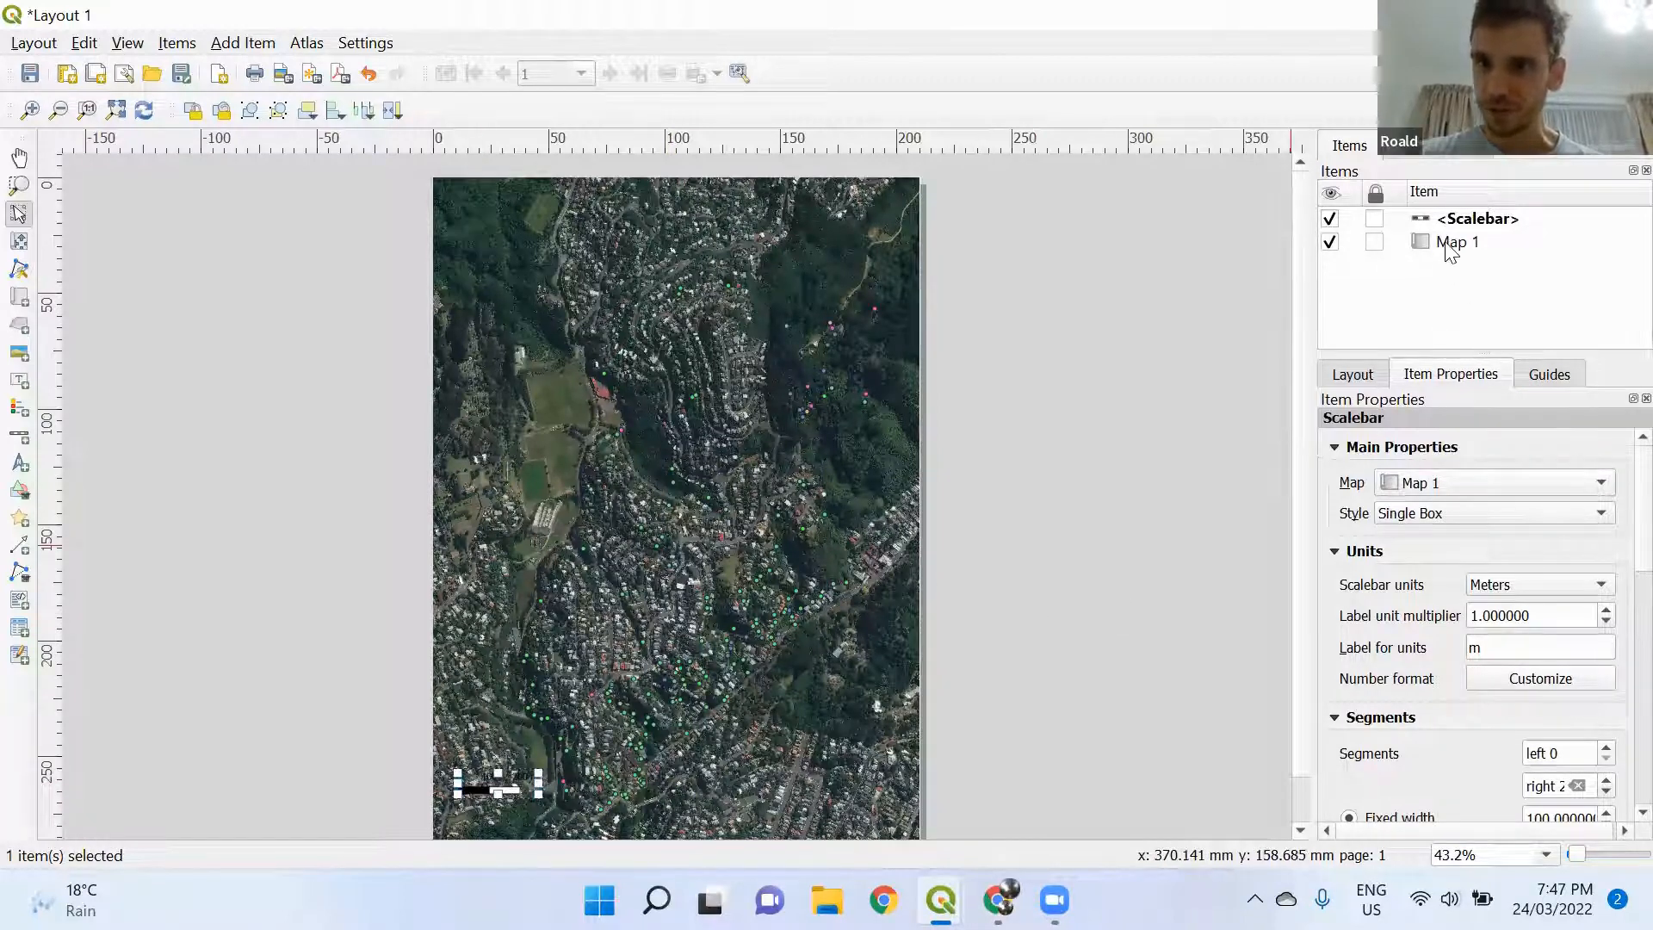
pyautogui.scroll(-10, 1612, 534)
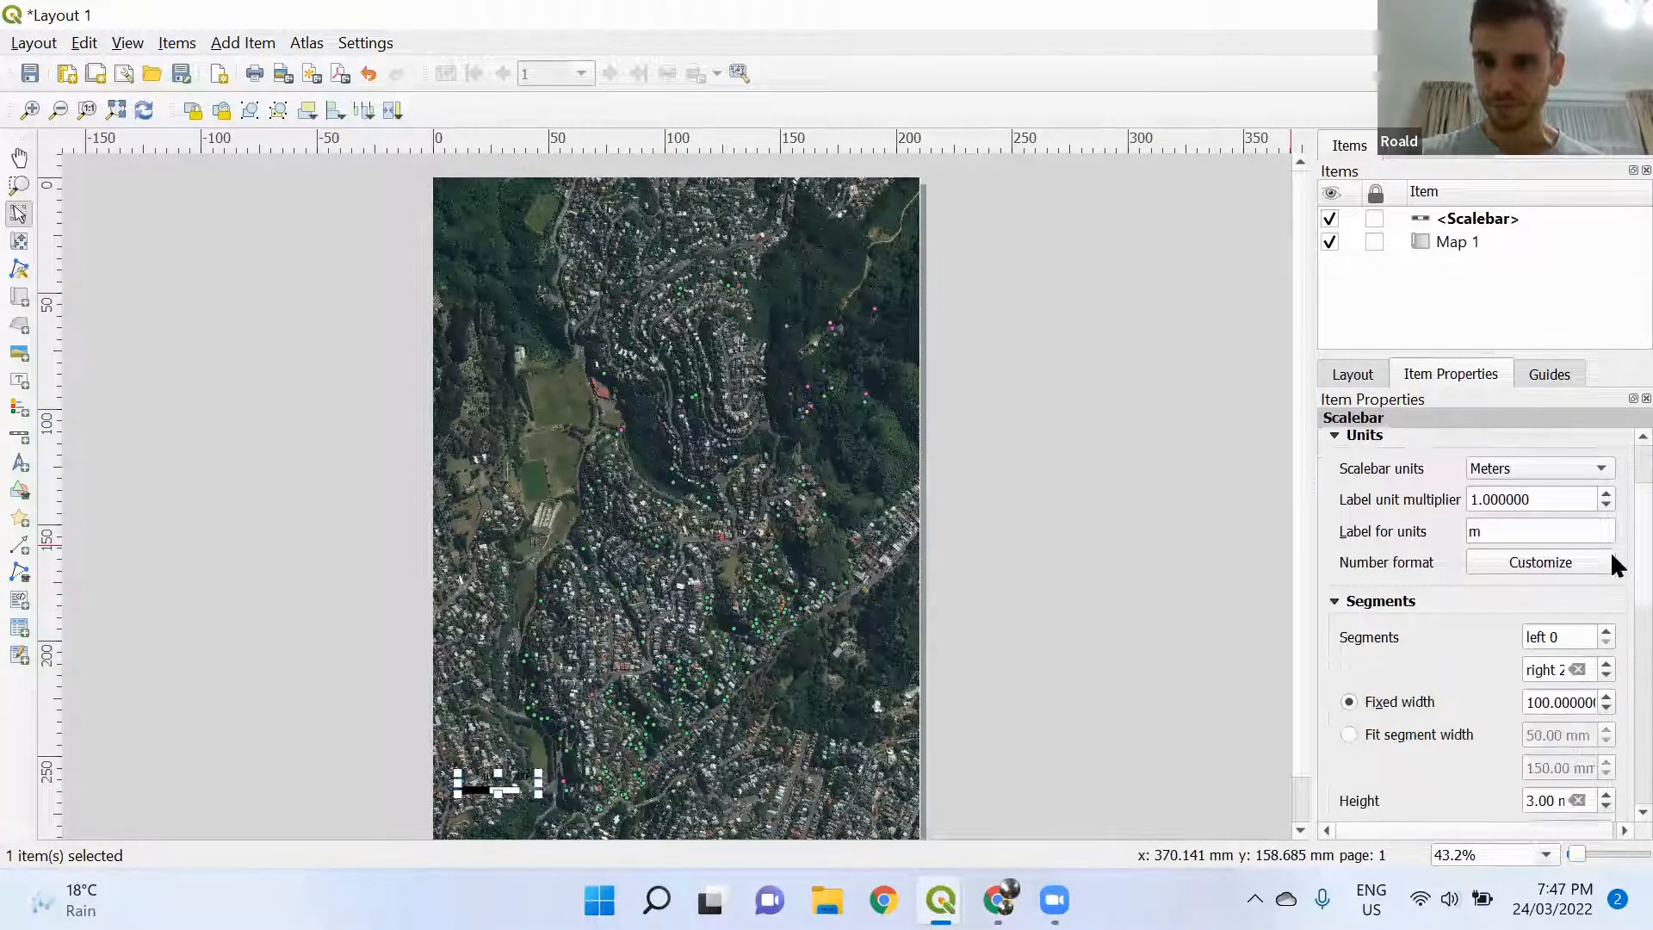
pyautogui.scroll(10, 1611, 568)
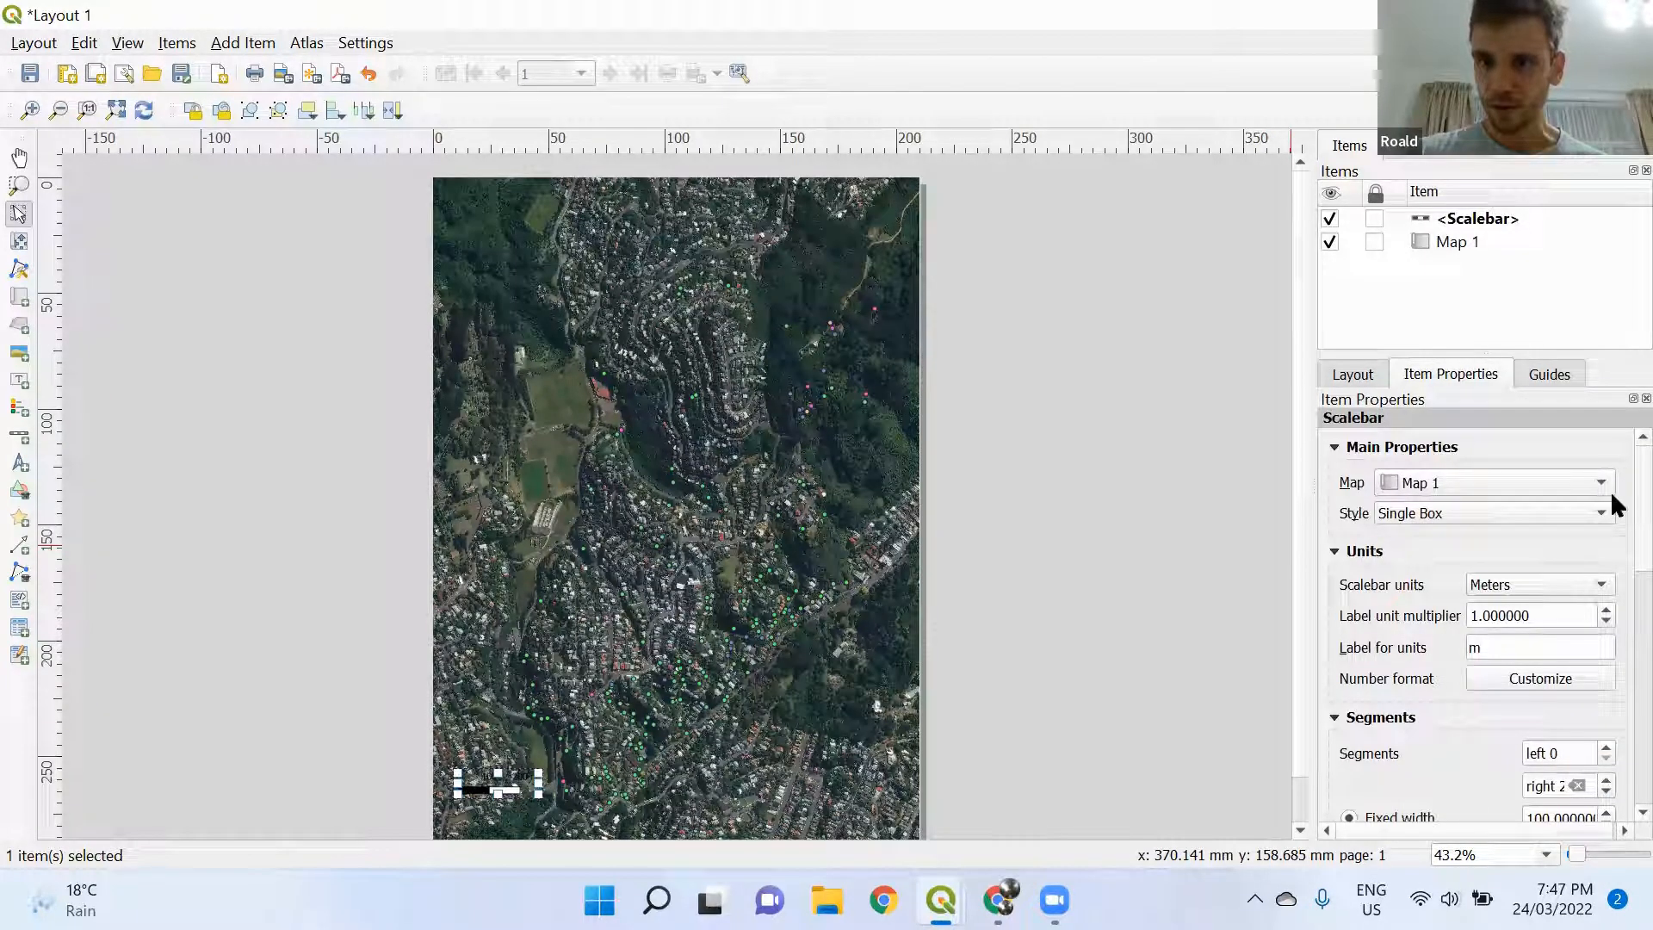
# Try the Double Box and Hollow styles on the scale bar
pyautogui.click(1585, 512)
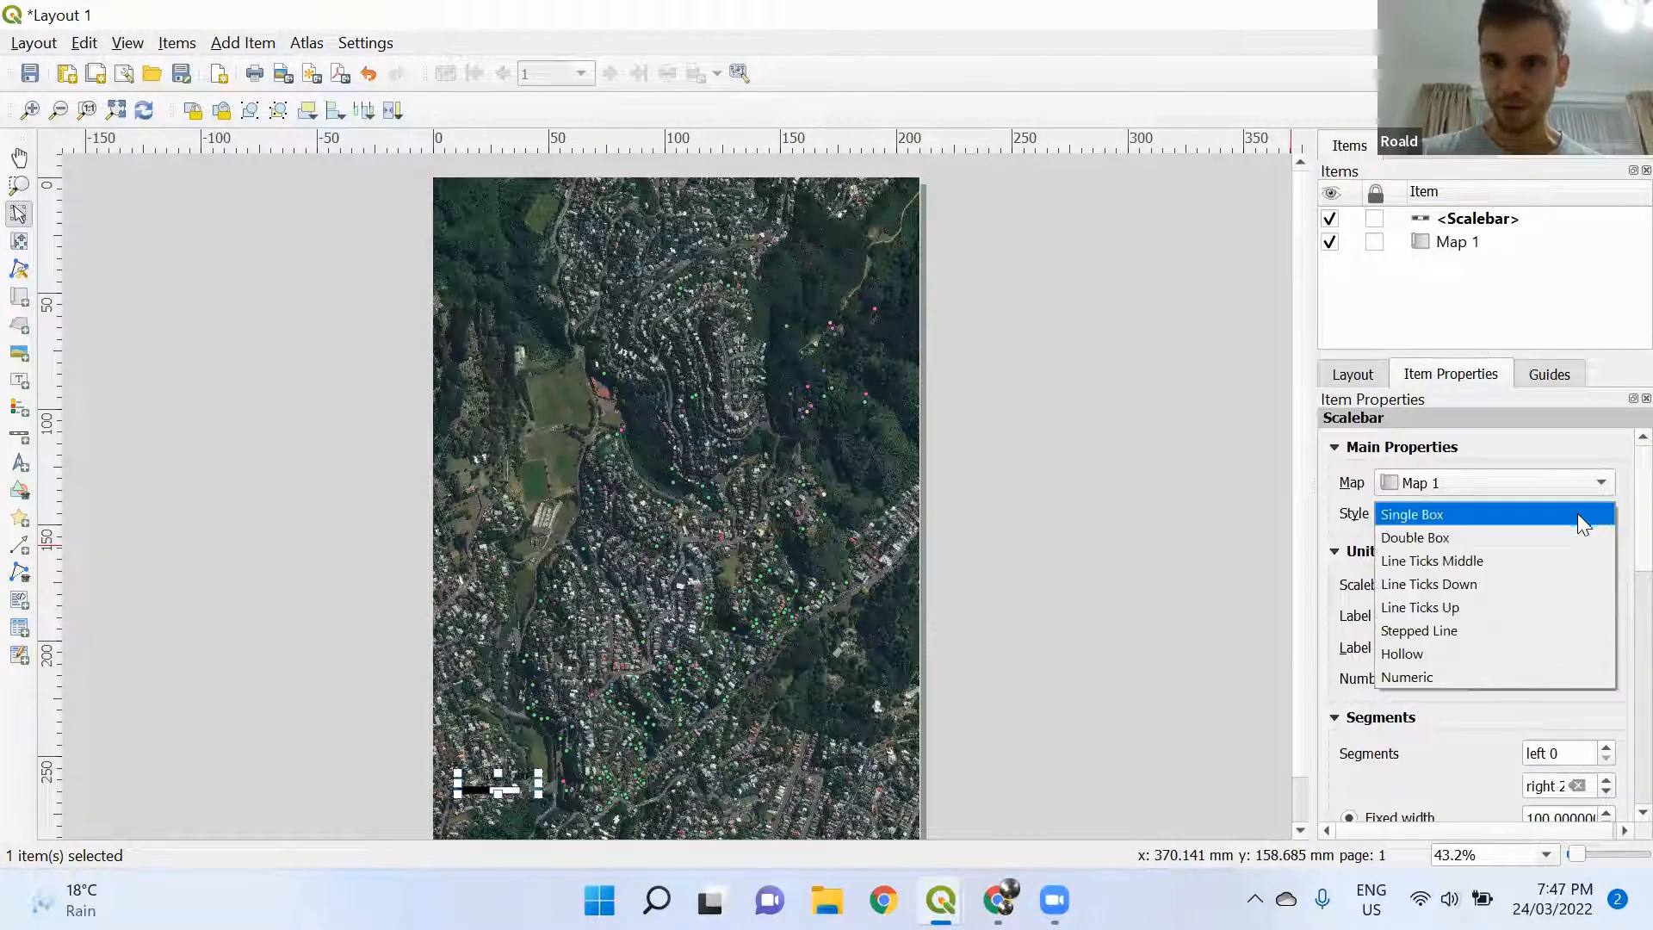
pyautogui.click(1525, 536)
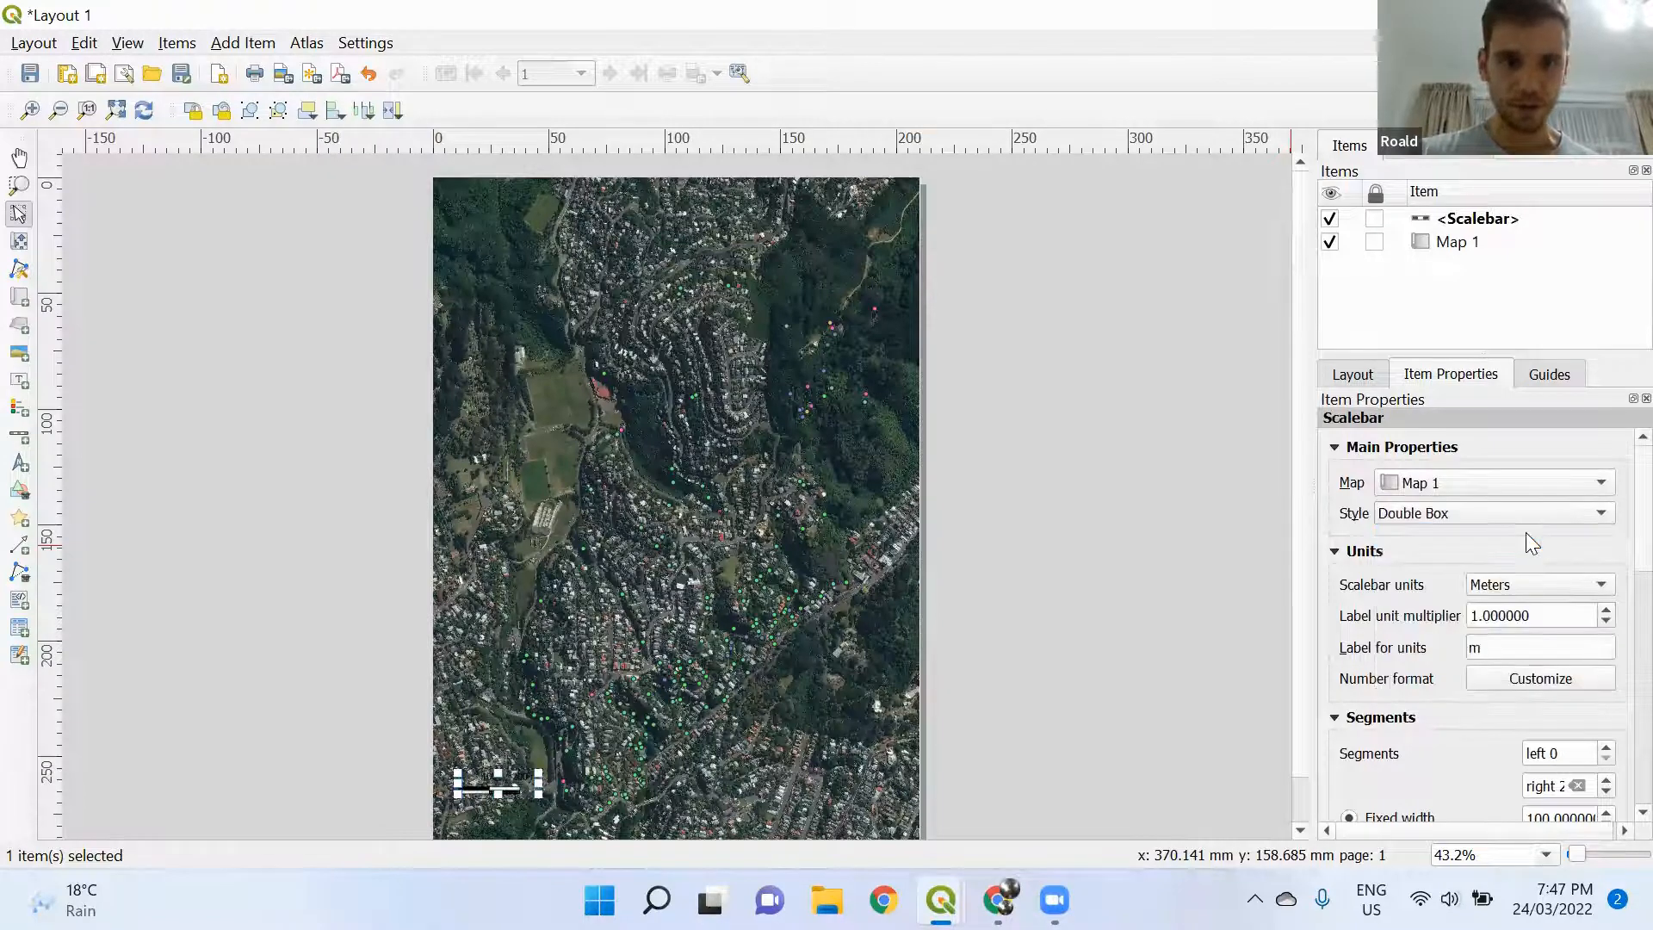
pyautogui.click(1571, 509)
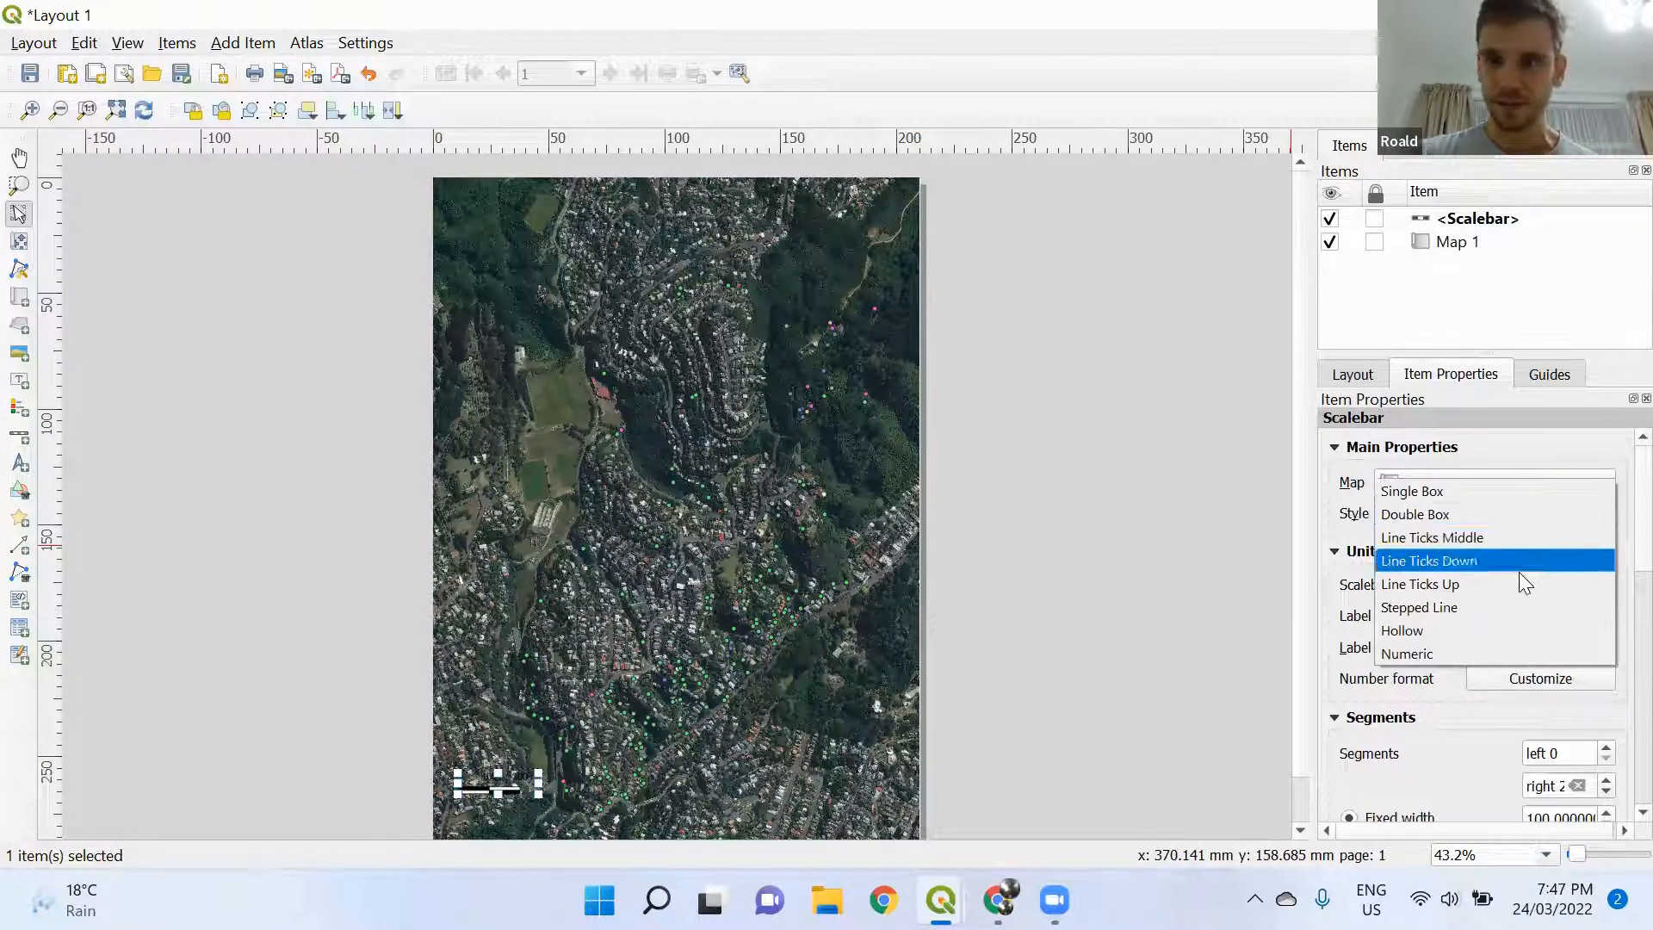
pyautogui.click(1486, 630)
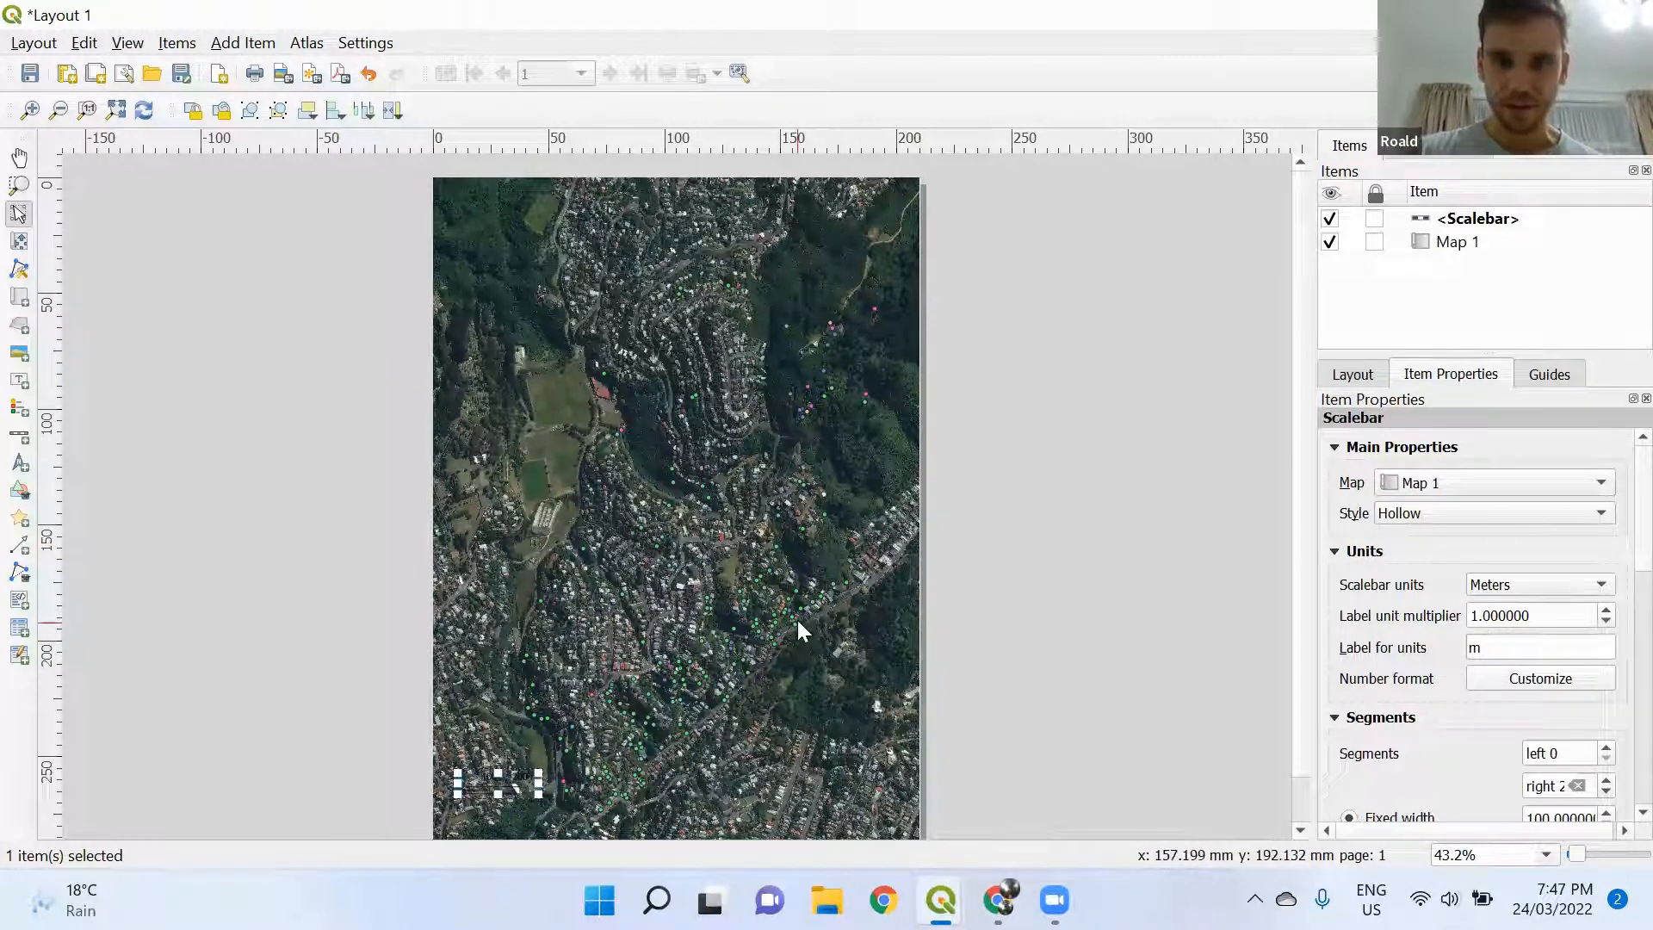
# Shorten the layout map from its lower edge to leave a blank strip about 47 mm high at the foot of the page
pyautogui.click(827, 647)
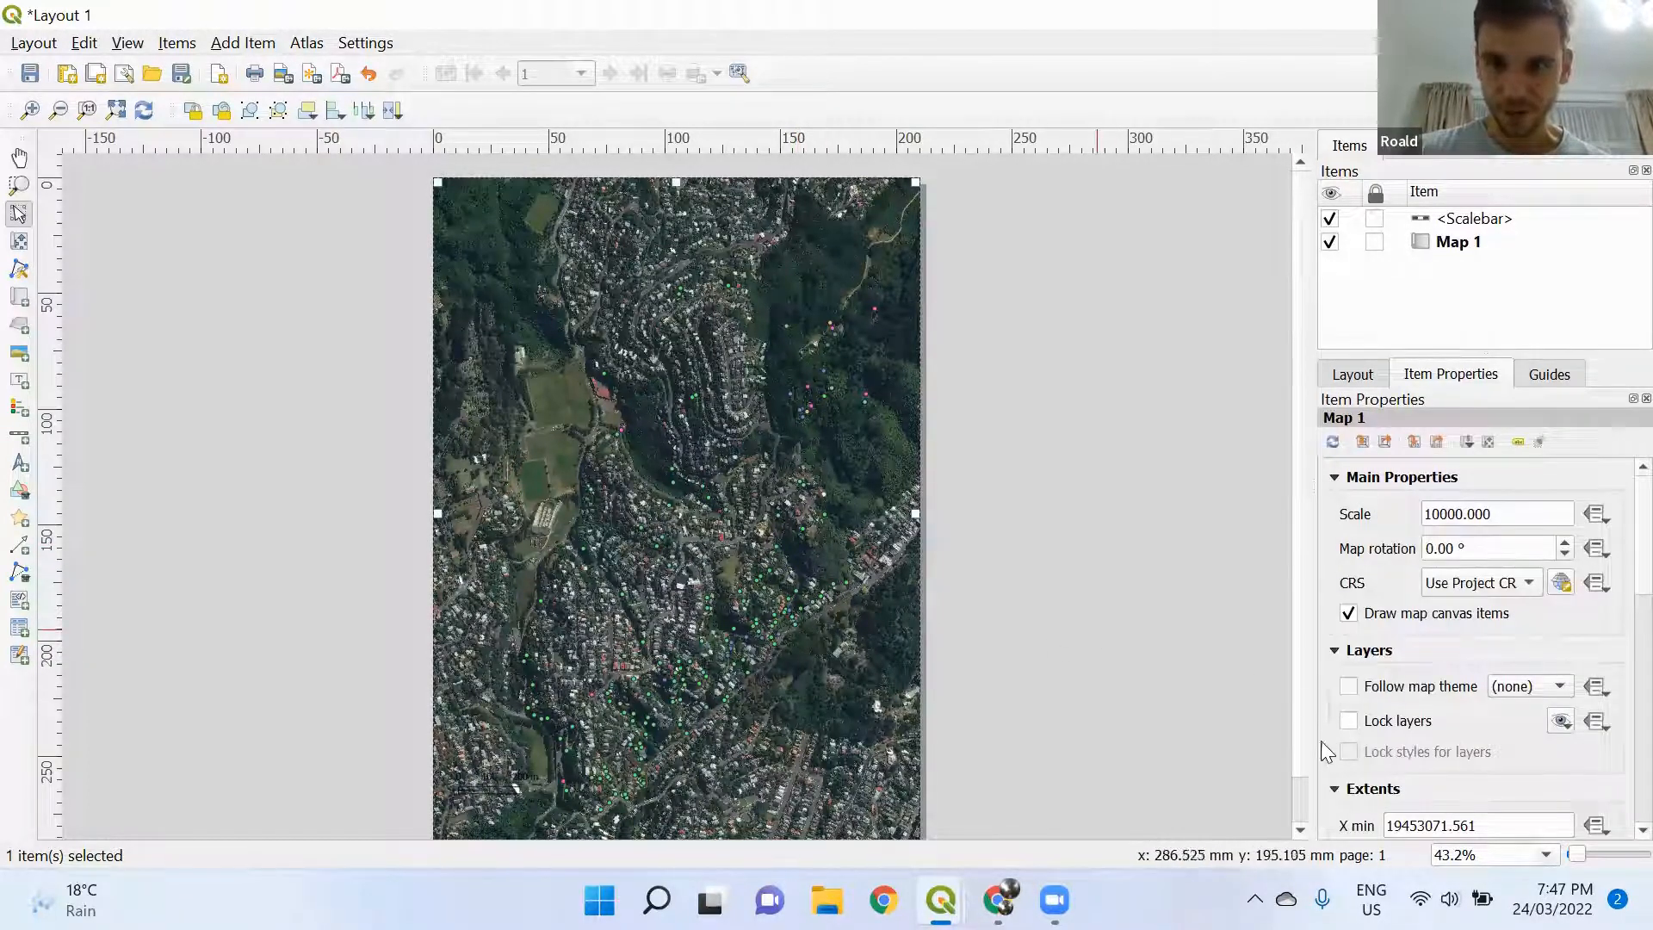
pyautogui.scroll(-2, 1301, 816)
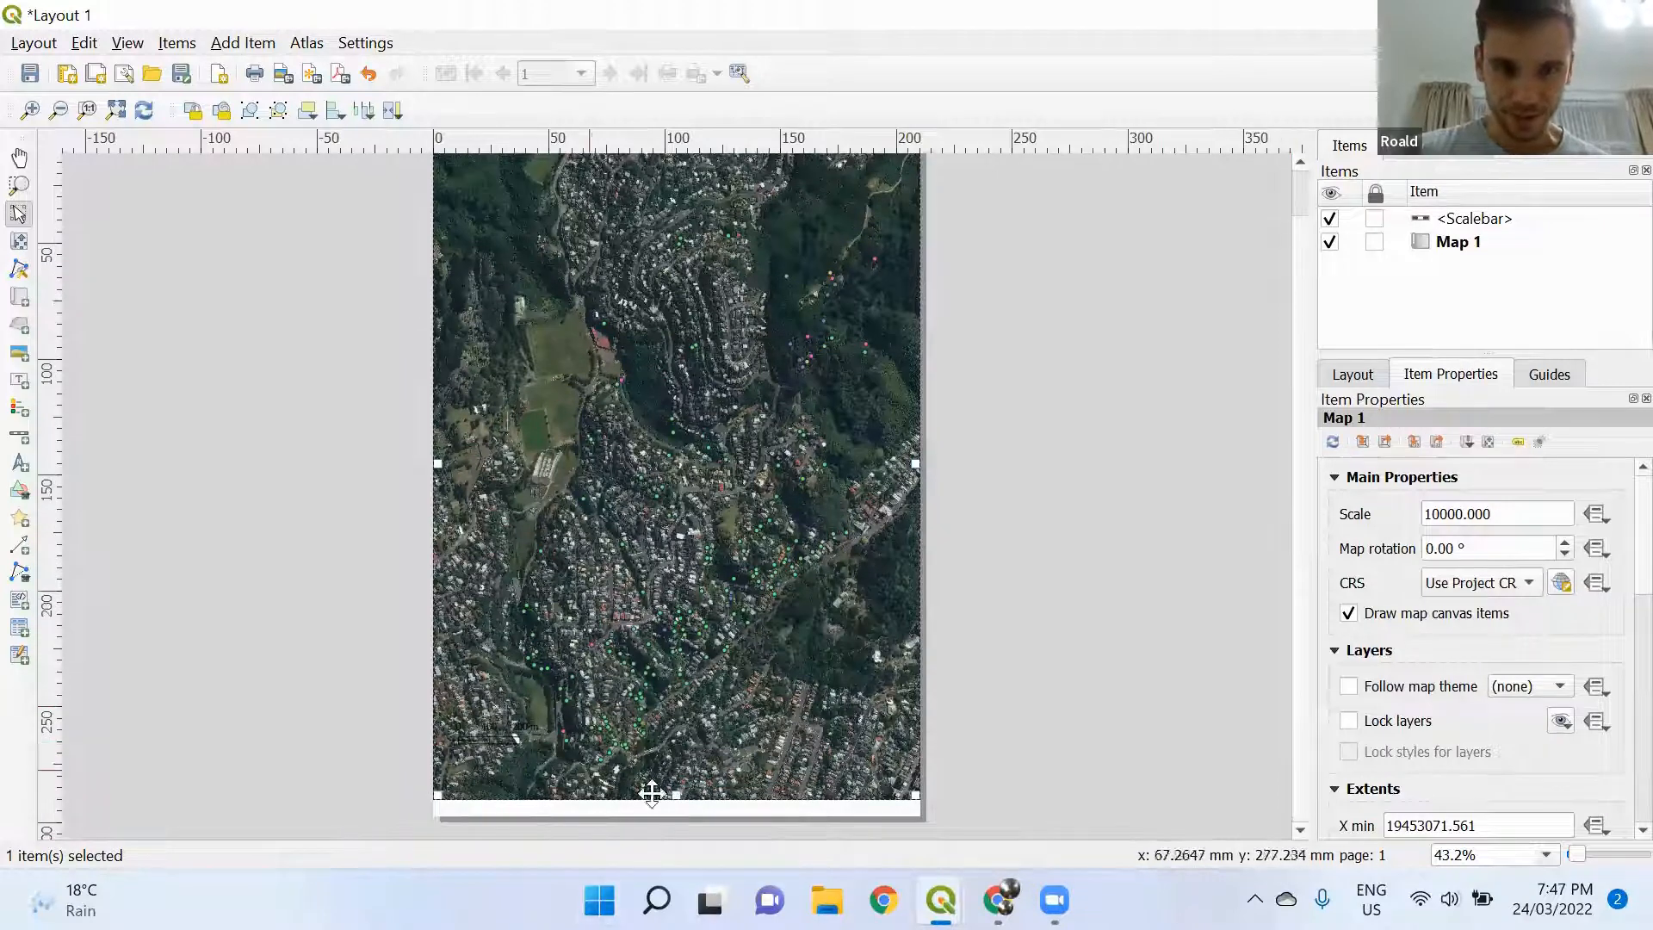
pyautogui.moveTo(676, 794); pyautogui.dragTo(675, 705)
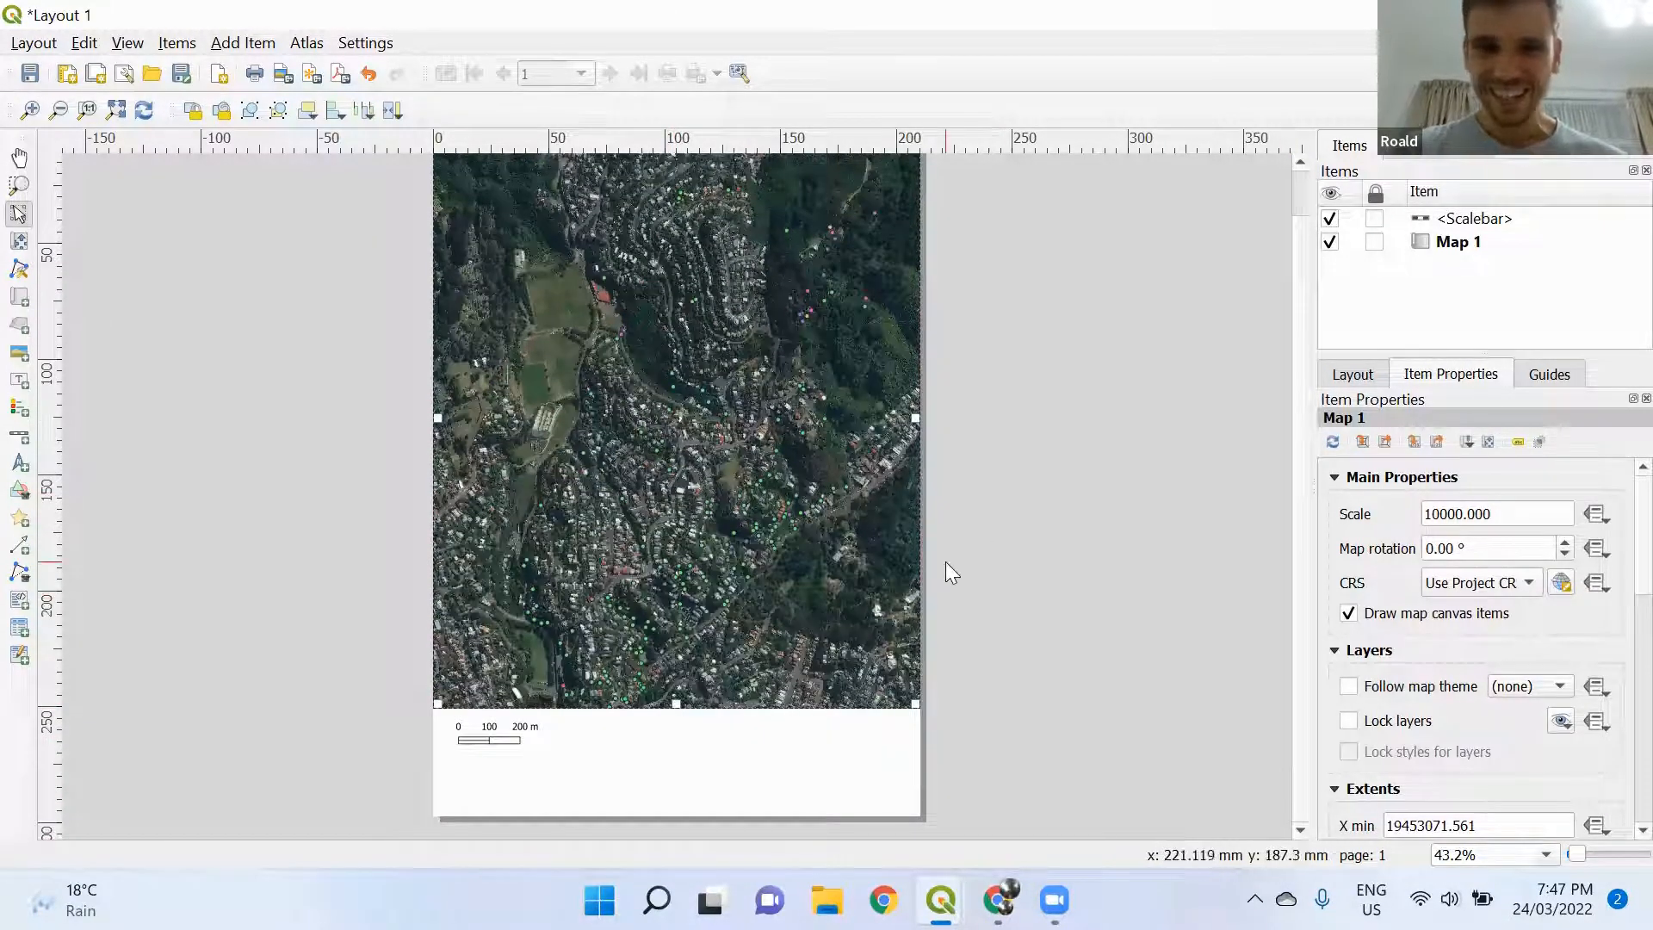
# Give the scale bar the Single Box style and set its units to Kilometers
pyautogui.click(484, 733)
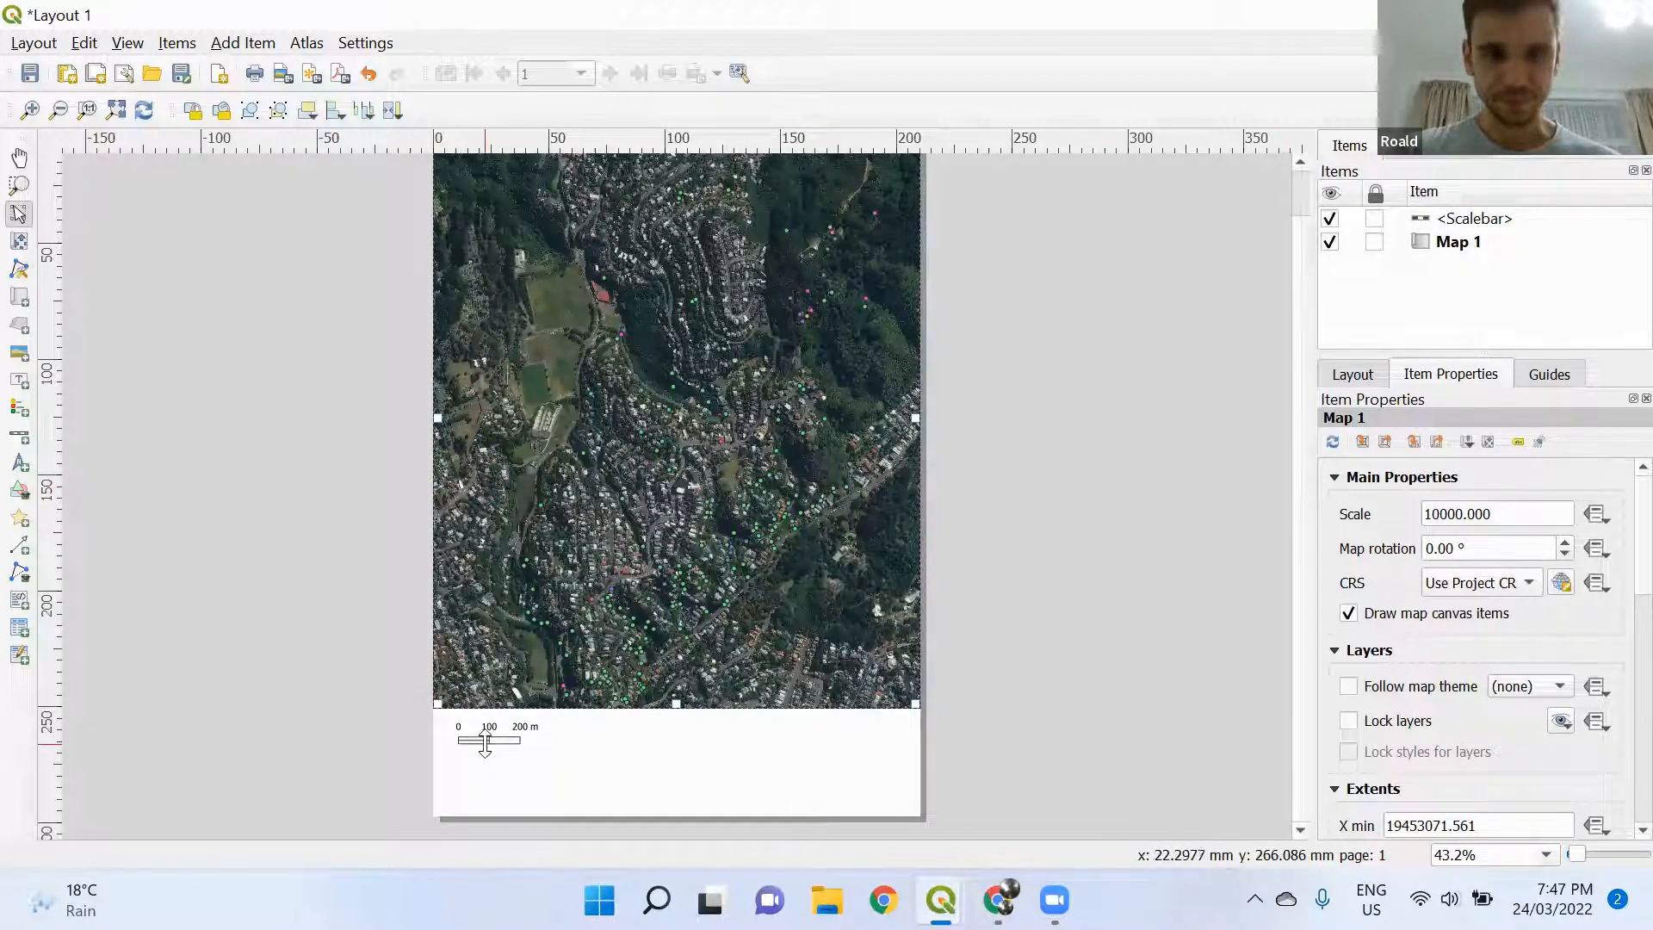
pyautogui.click(1587, 521)
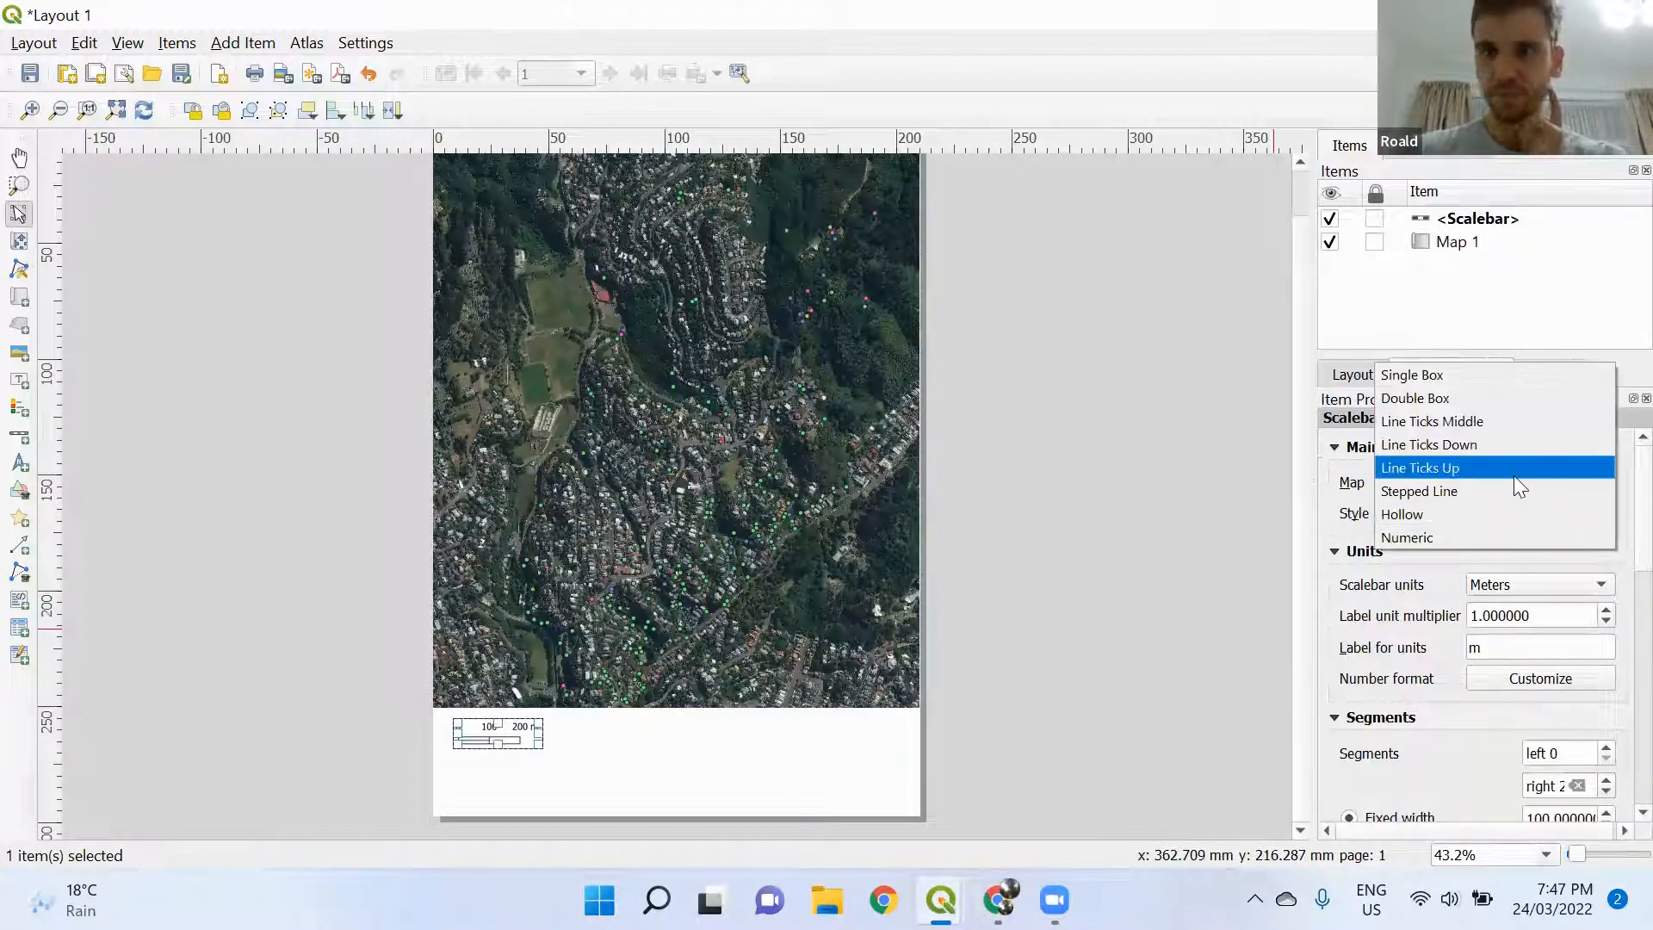
pyautogui.click(1444, 374)
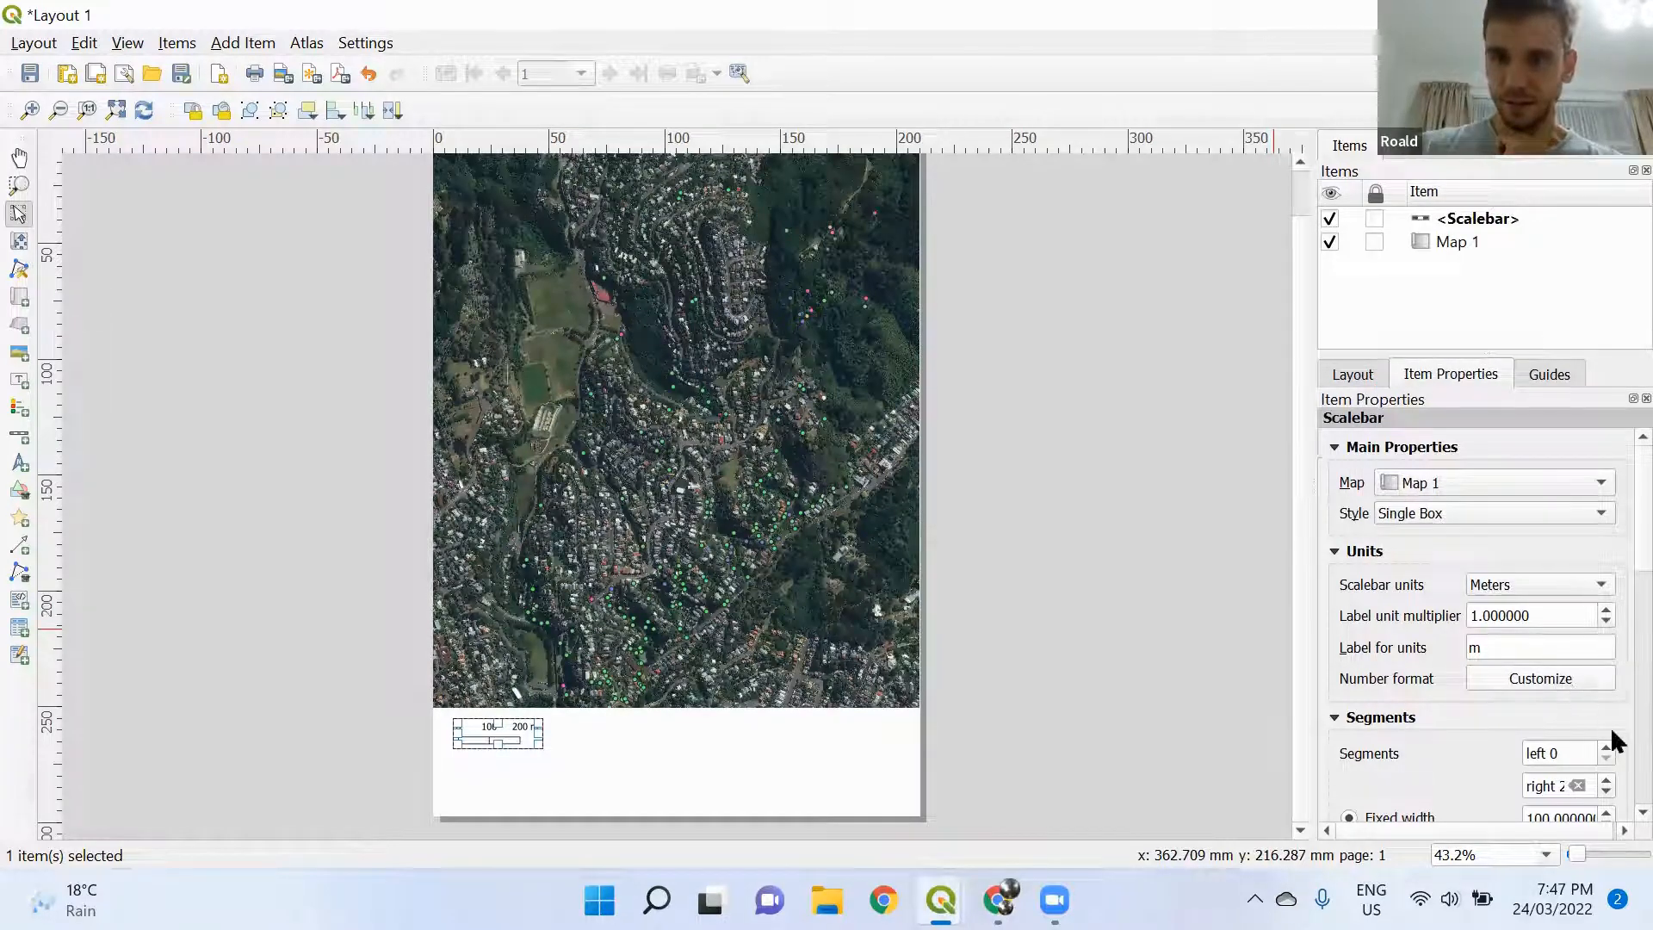
pyautogui.click(1584, 585)
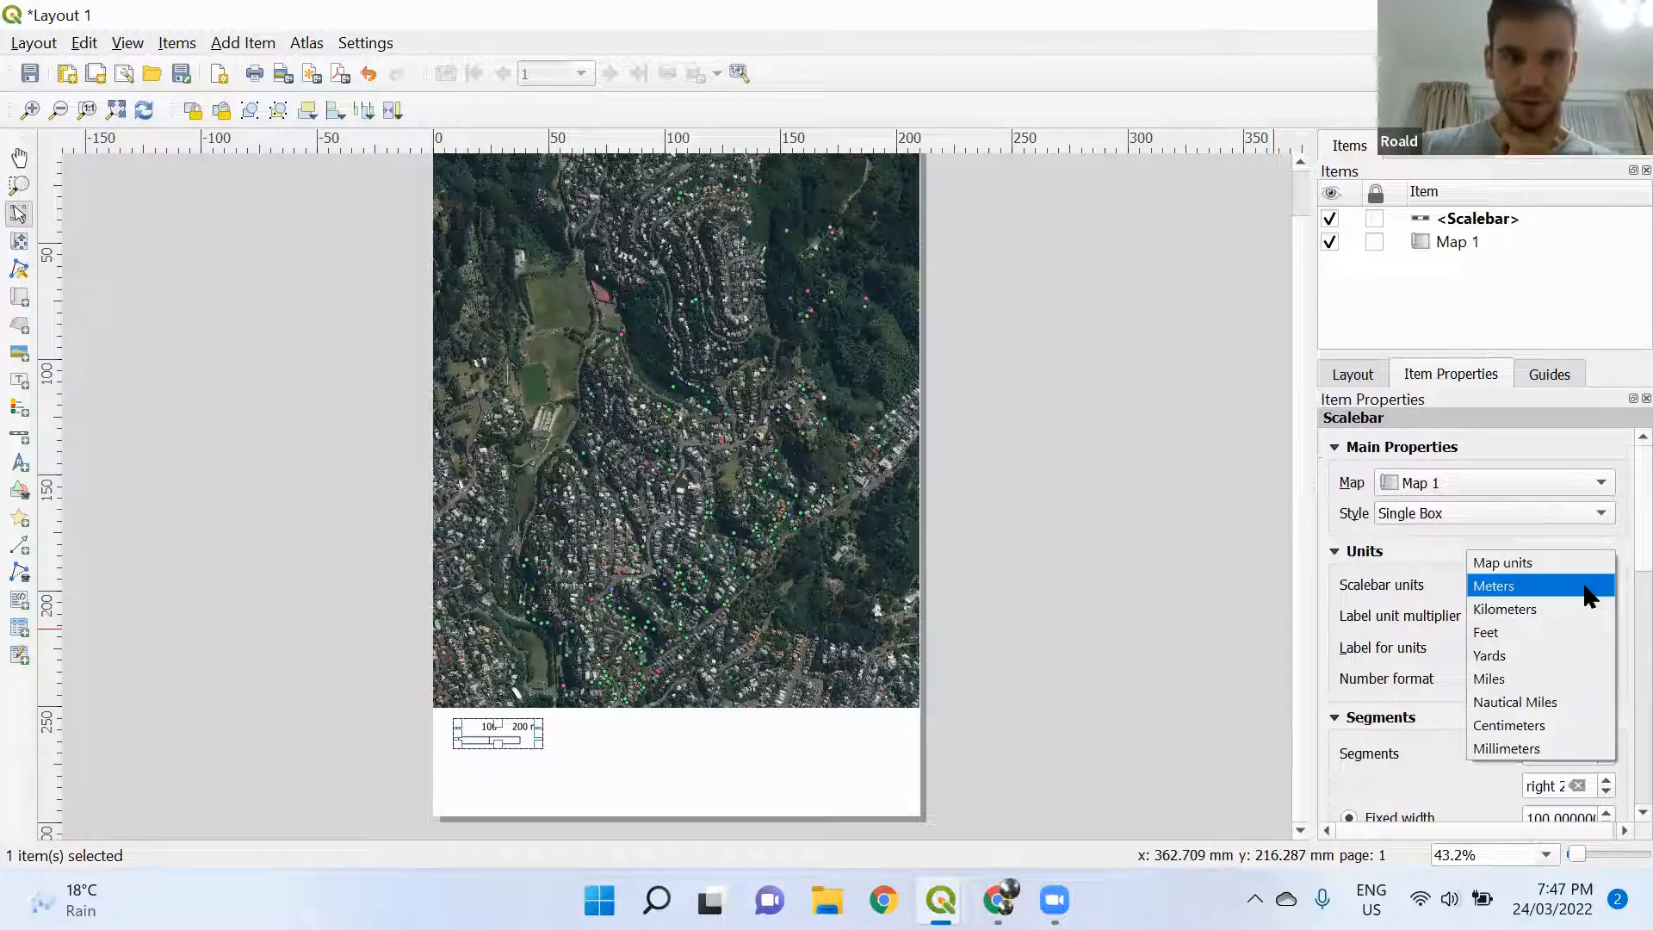
pyautogui.click(1550, 613)
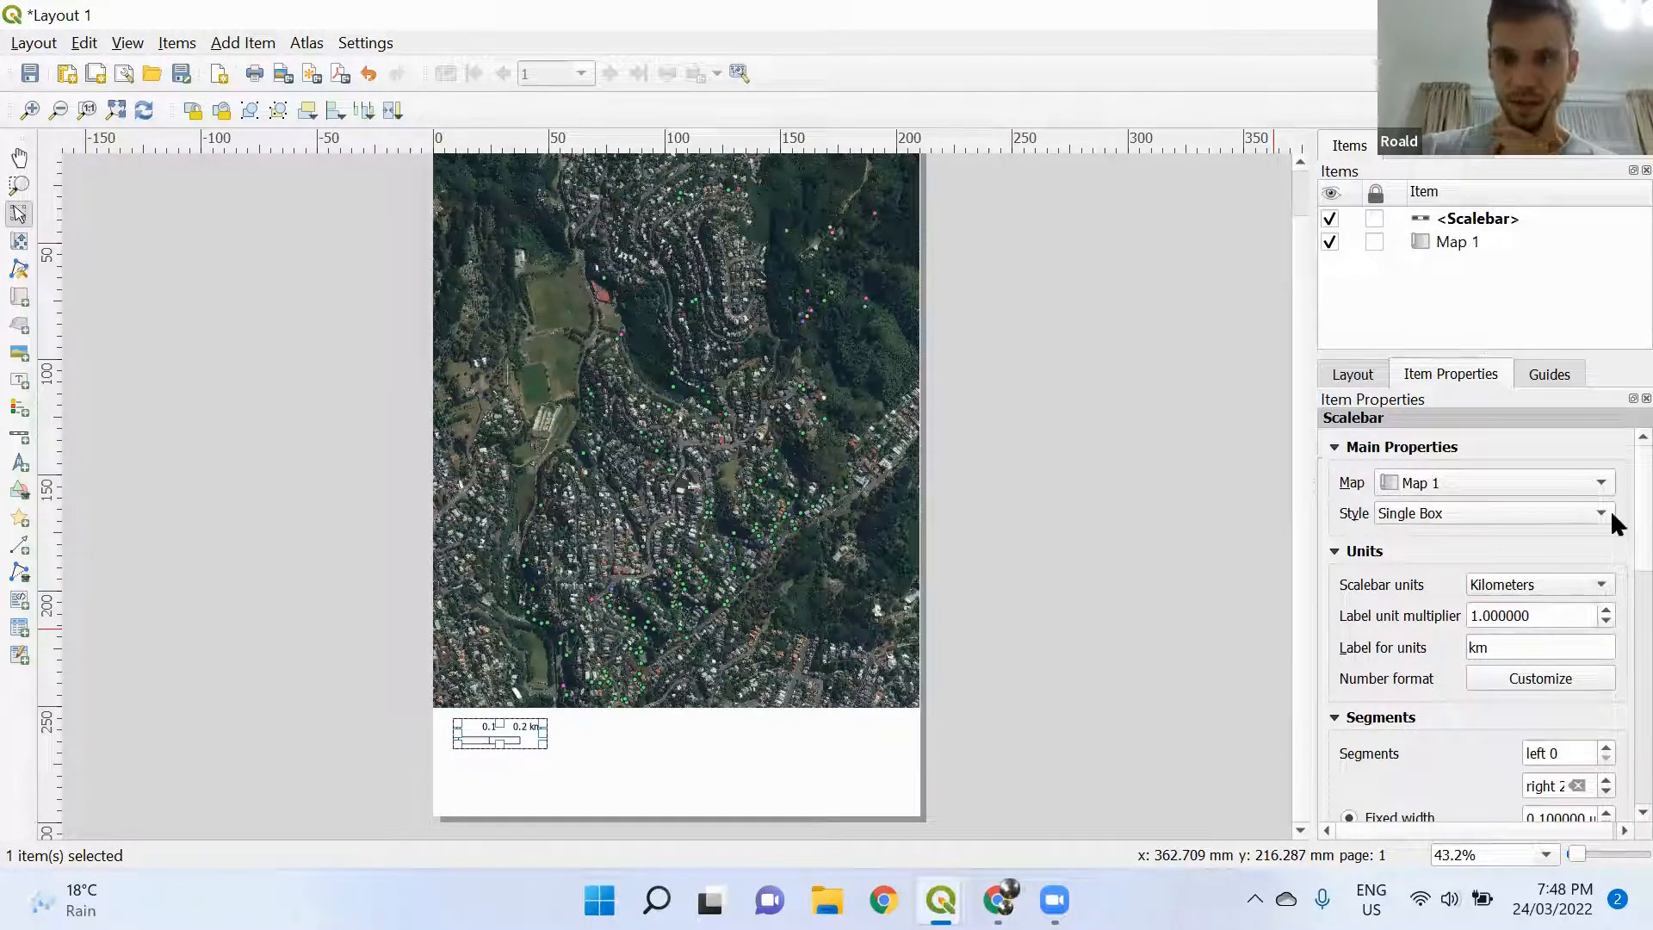
# Set the scale bar's fixed segment width to 0.5 units and deselect it
pyautogui.scroll(-2, 1612, 516)
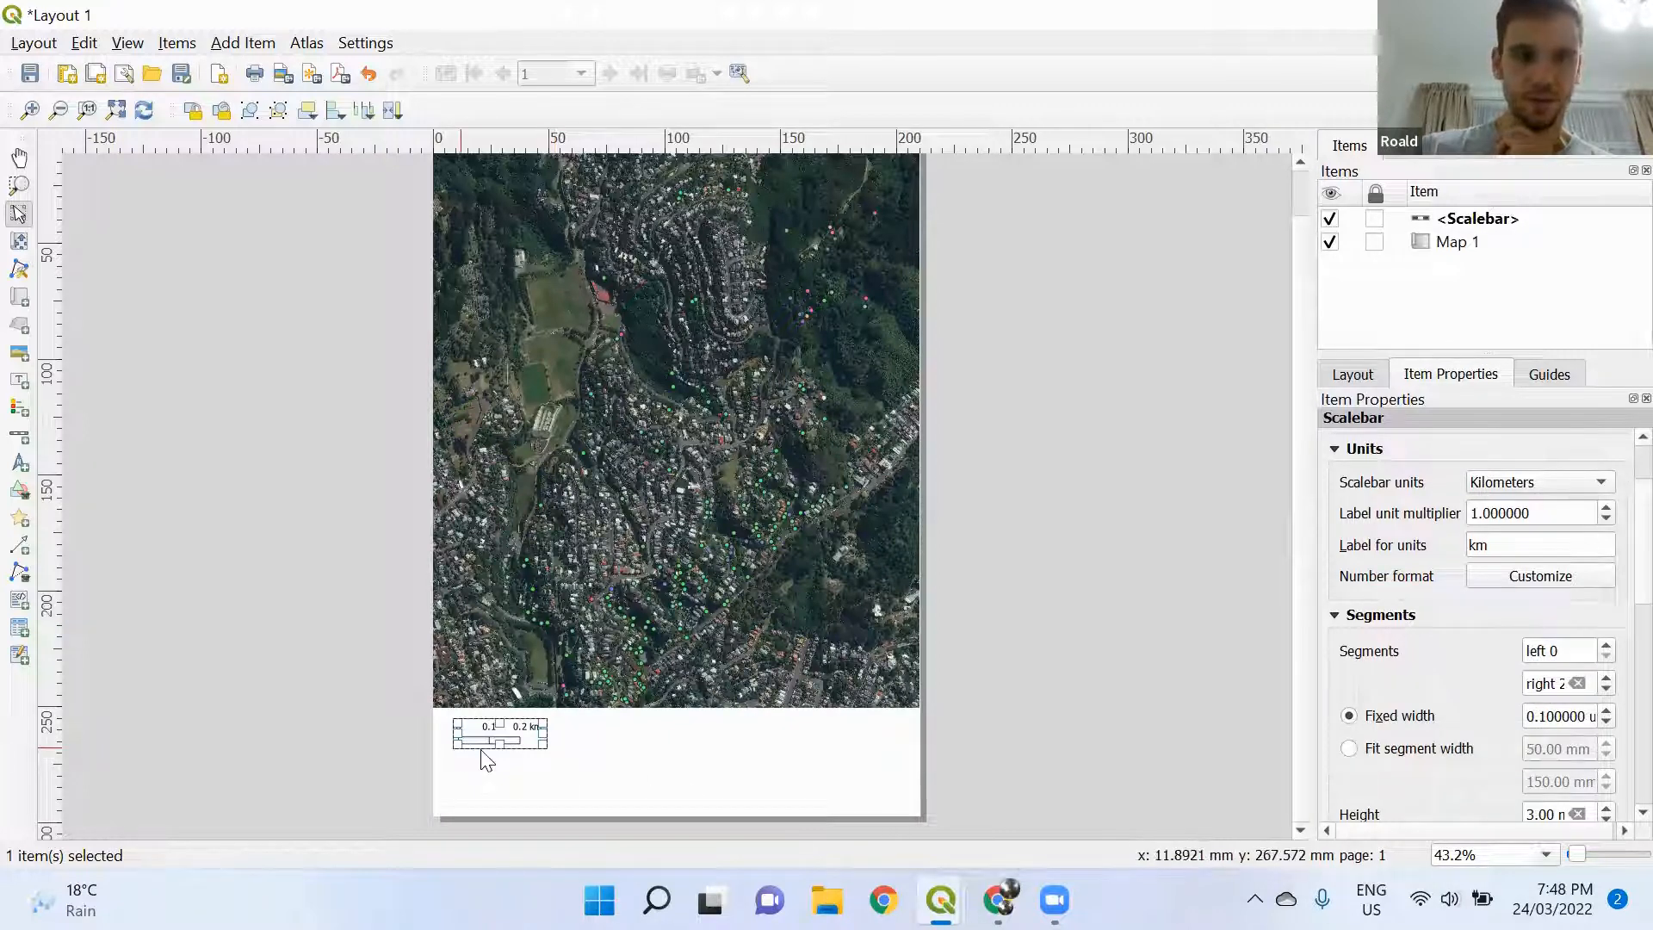
pyautogui.click(608, 758)
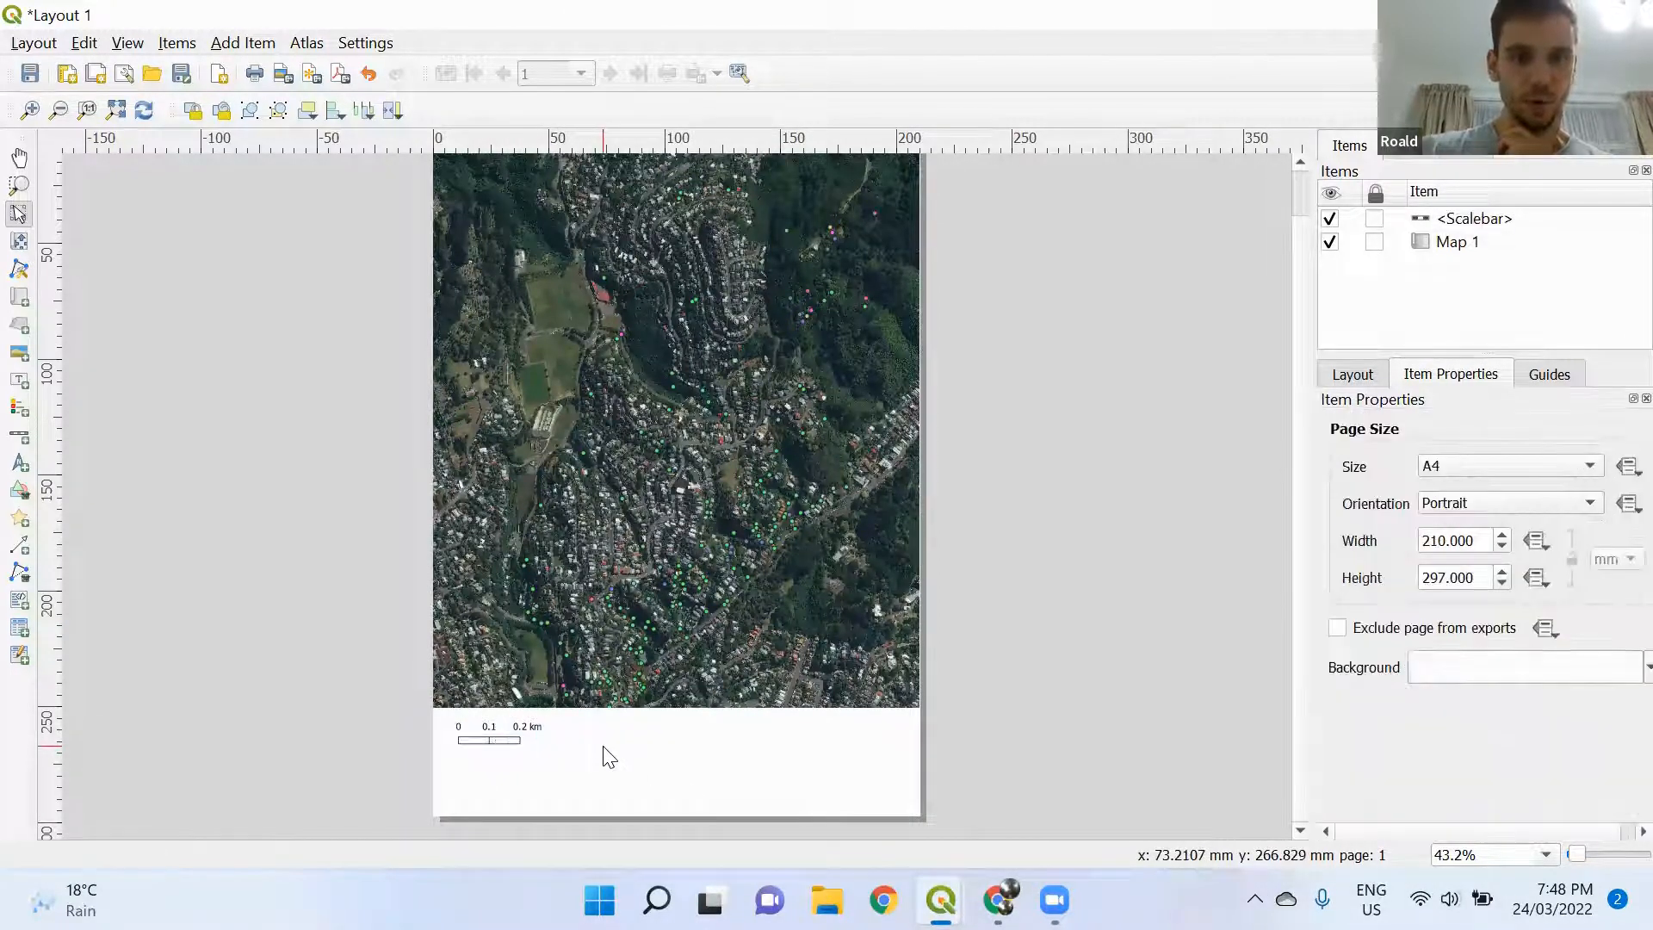
pyautogui.click(482, 731)
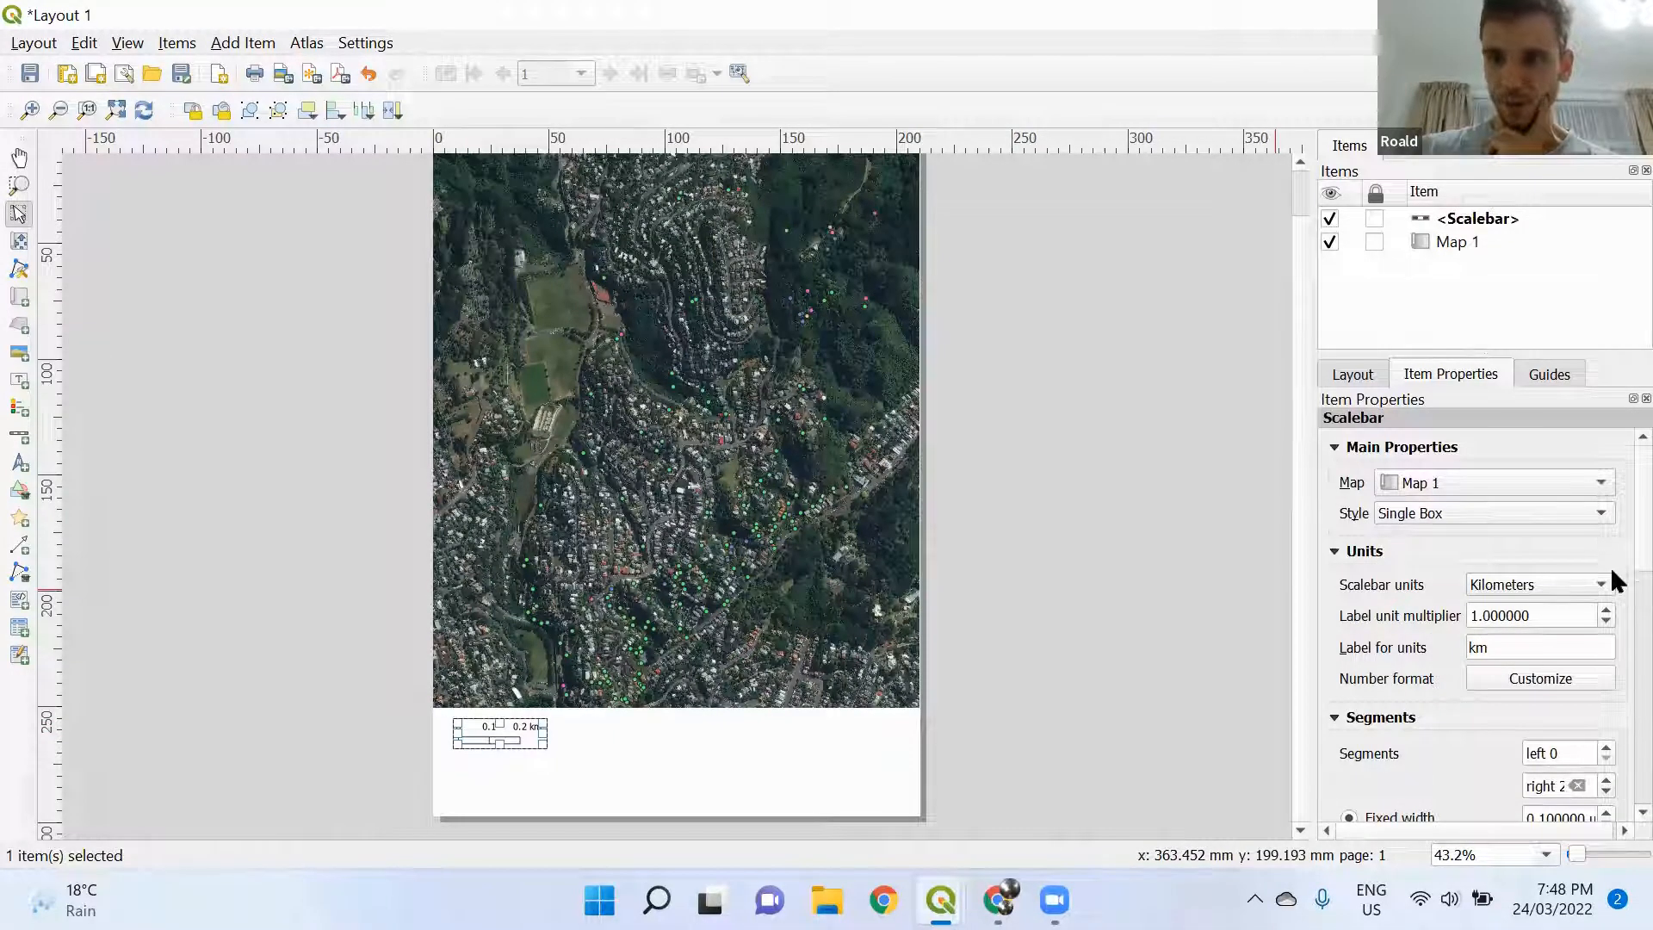
pyautogui.scroll(-3, 1613, 568)
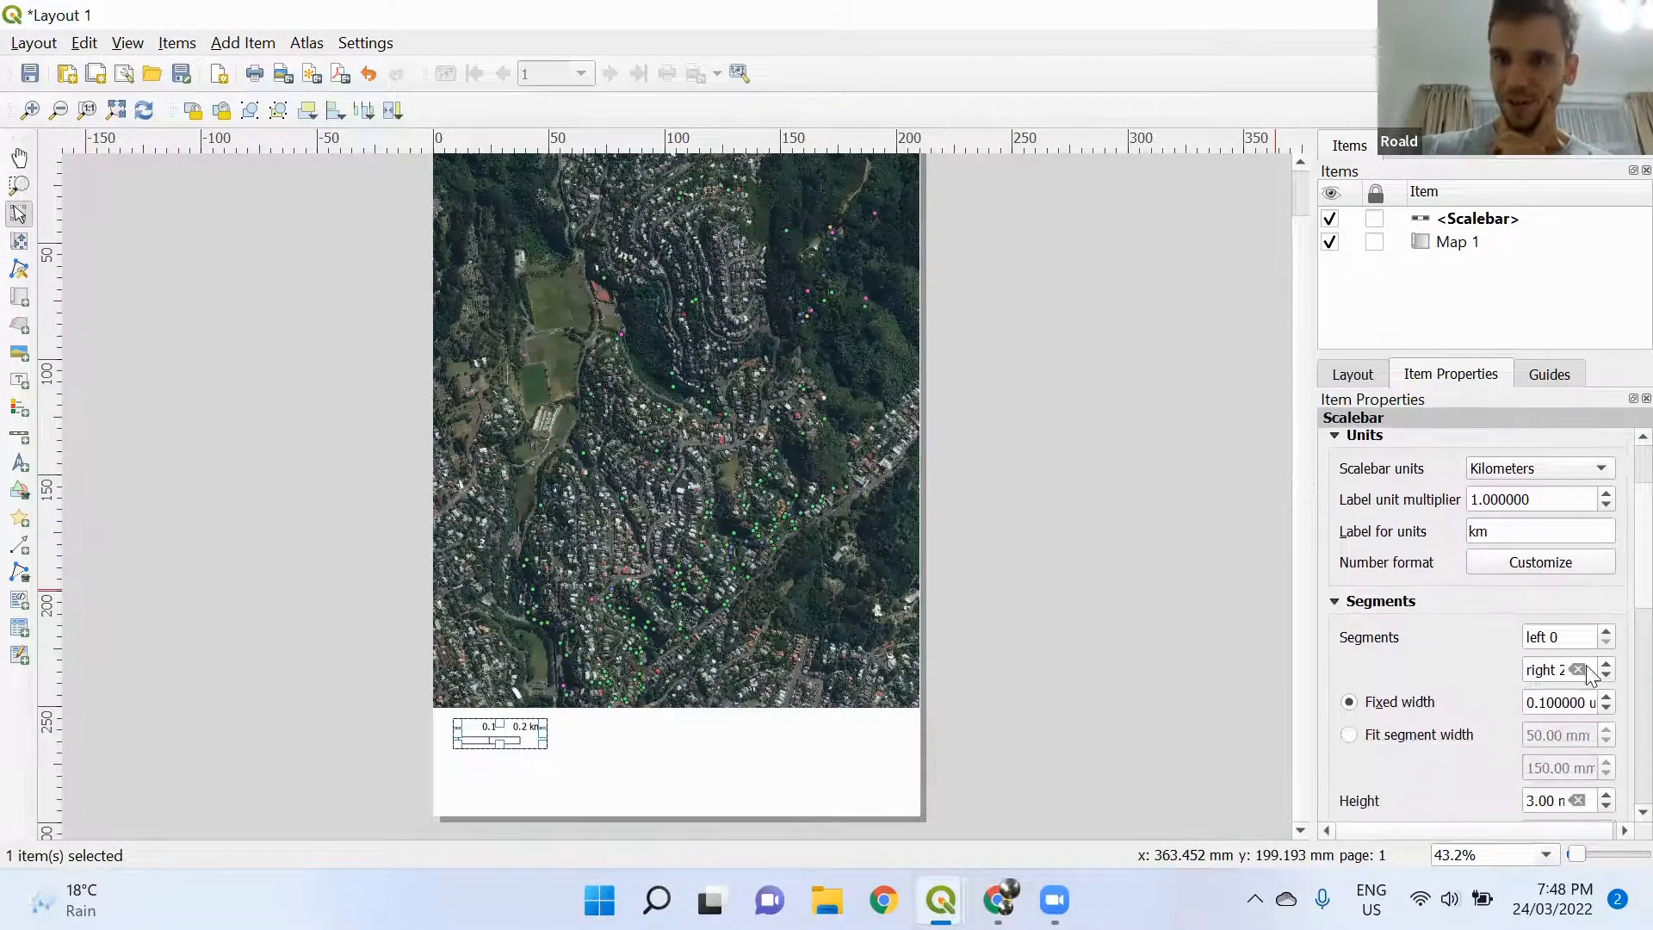
pyautogui.click(1555, 702)
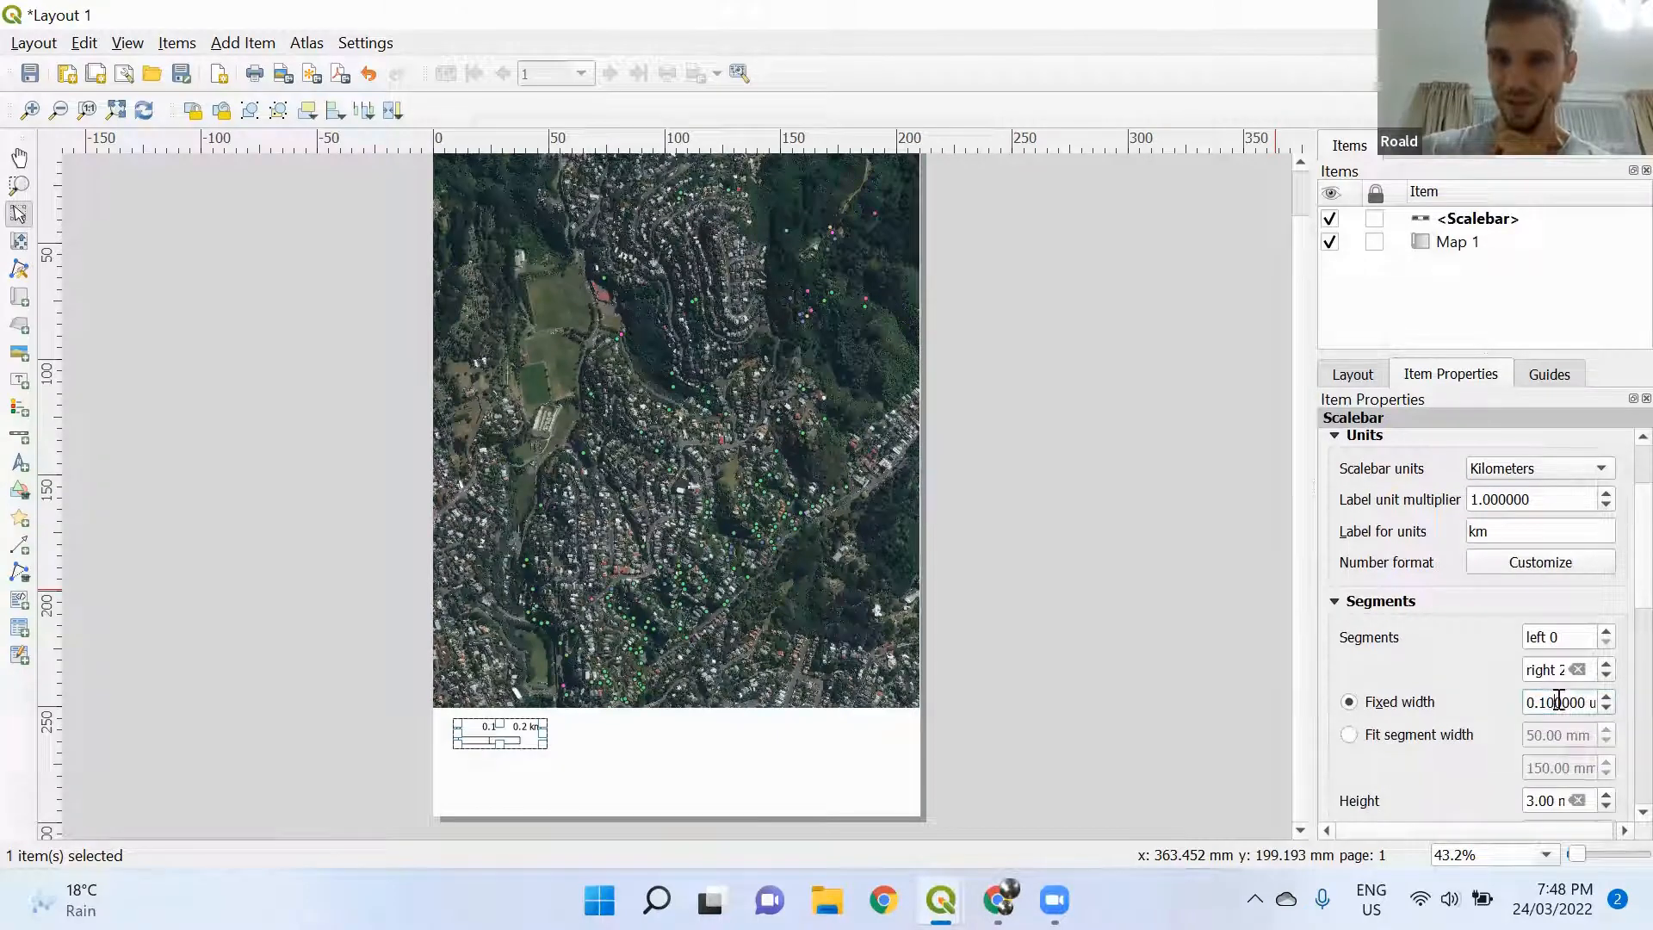
pyautogui.press('BackSpace')
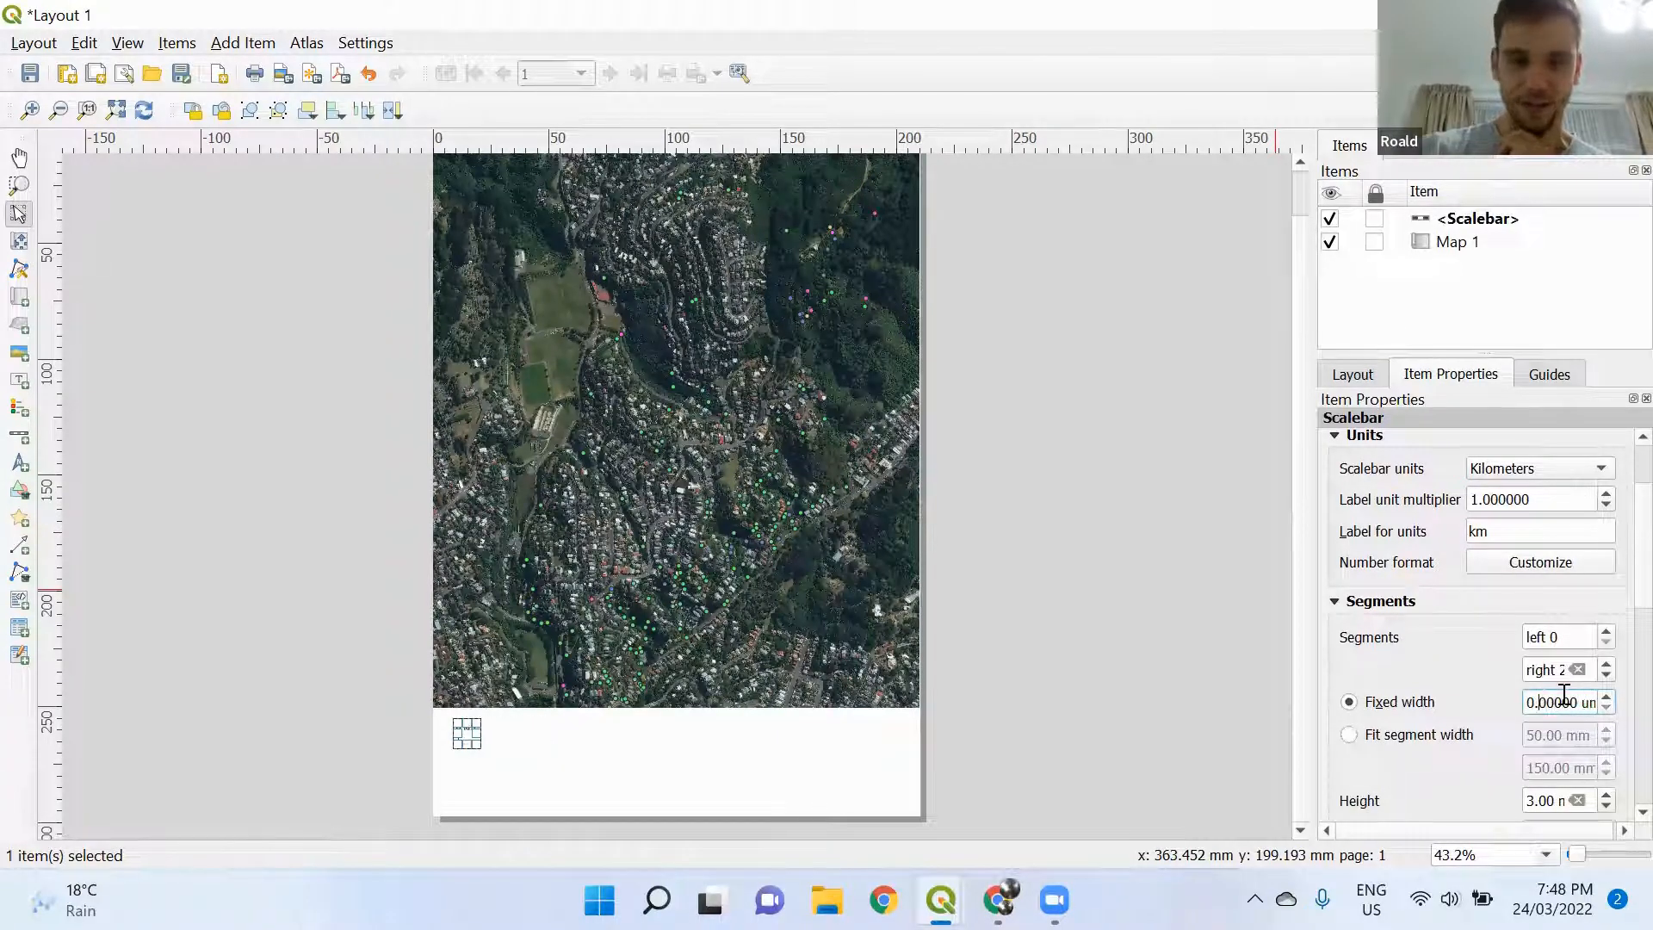
pyautogui.press('BackSpace')
pyautogui.press('BackSpace')
pyautogui.write('1')
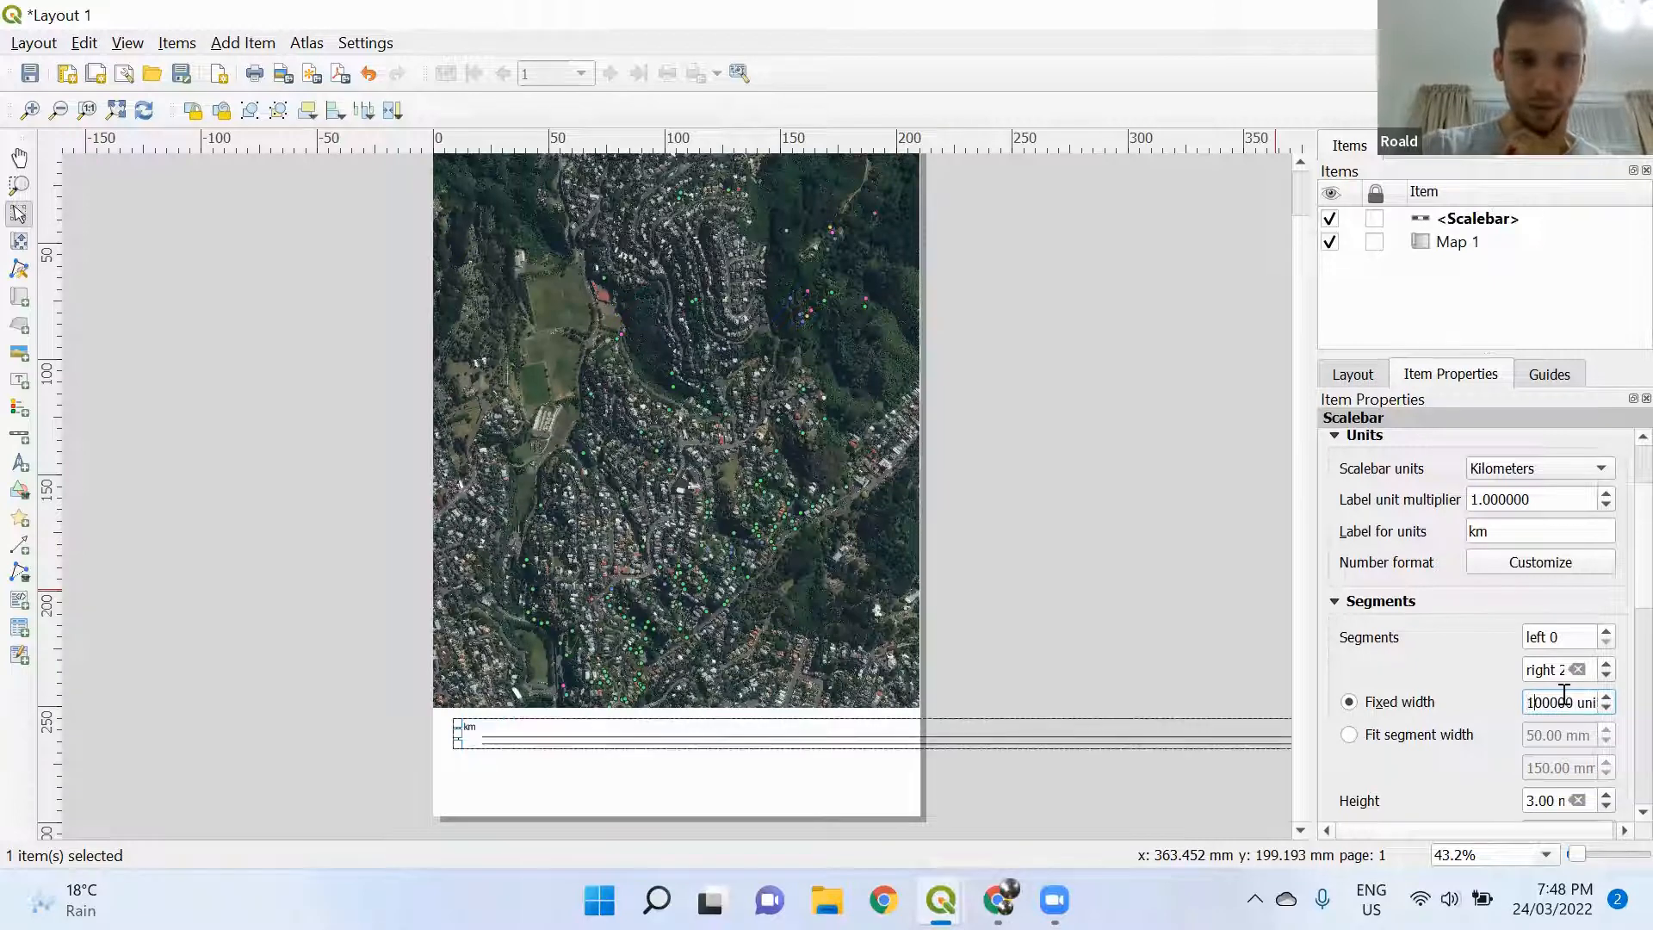
pyautogui.write('.')
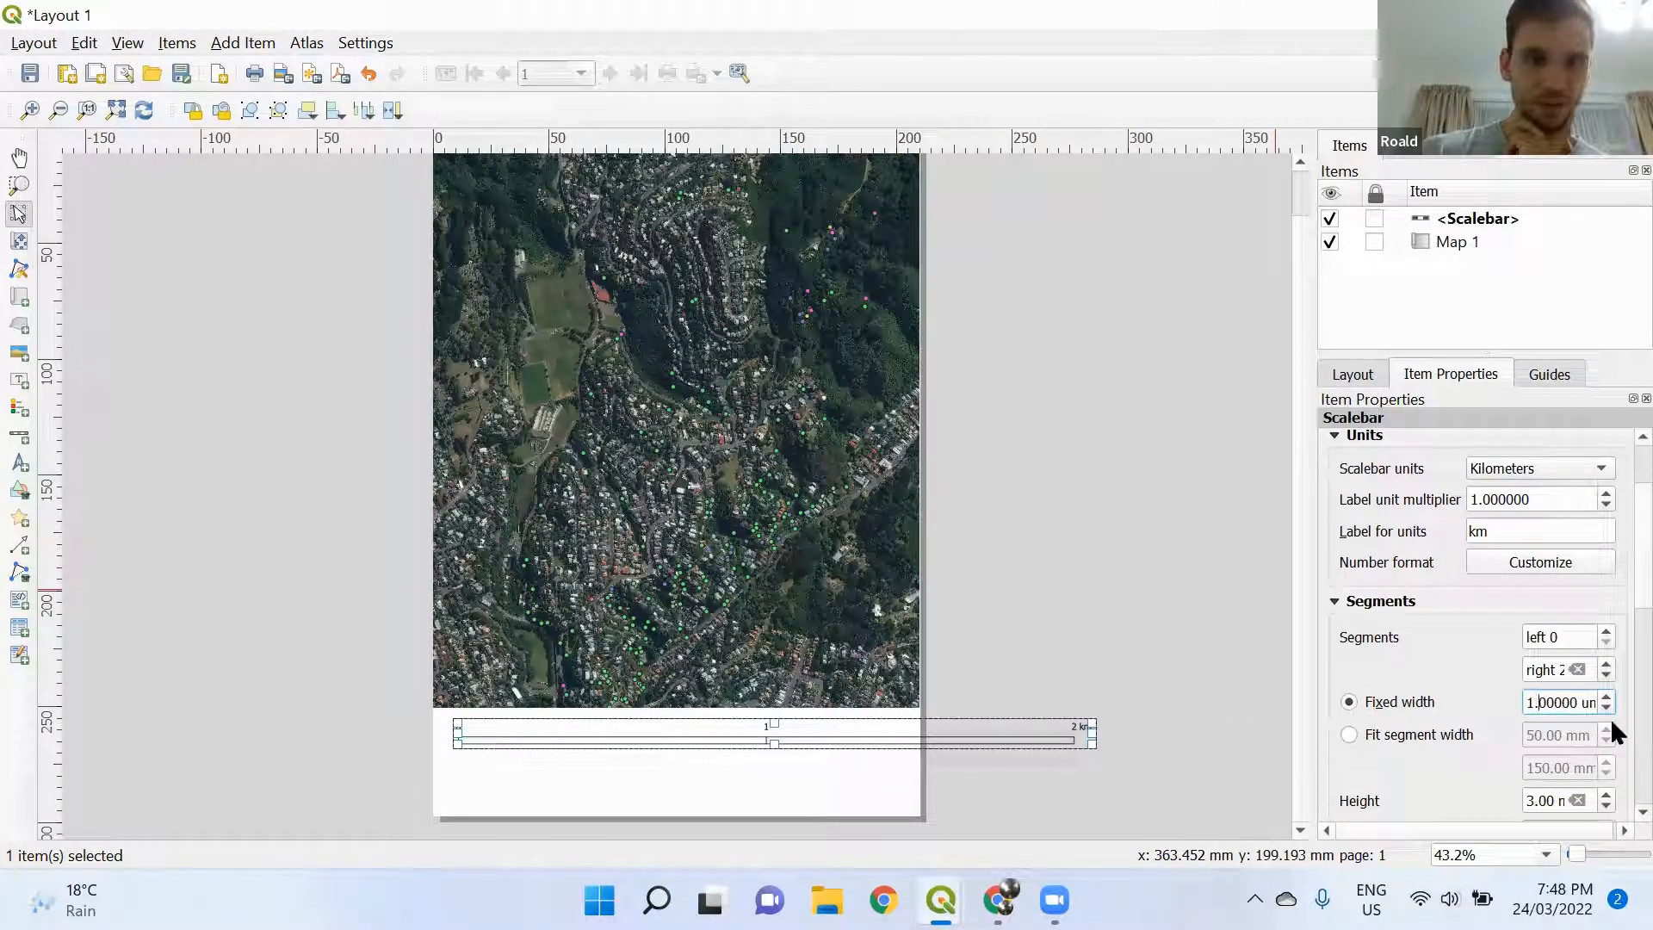
pyautogui.press('BackSpace')
pyautogui.press('BackSpace')
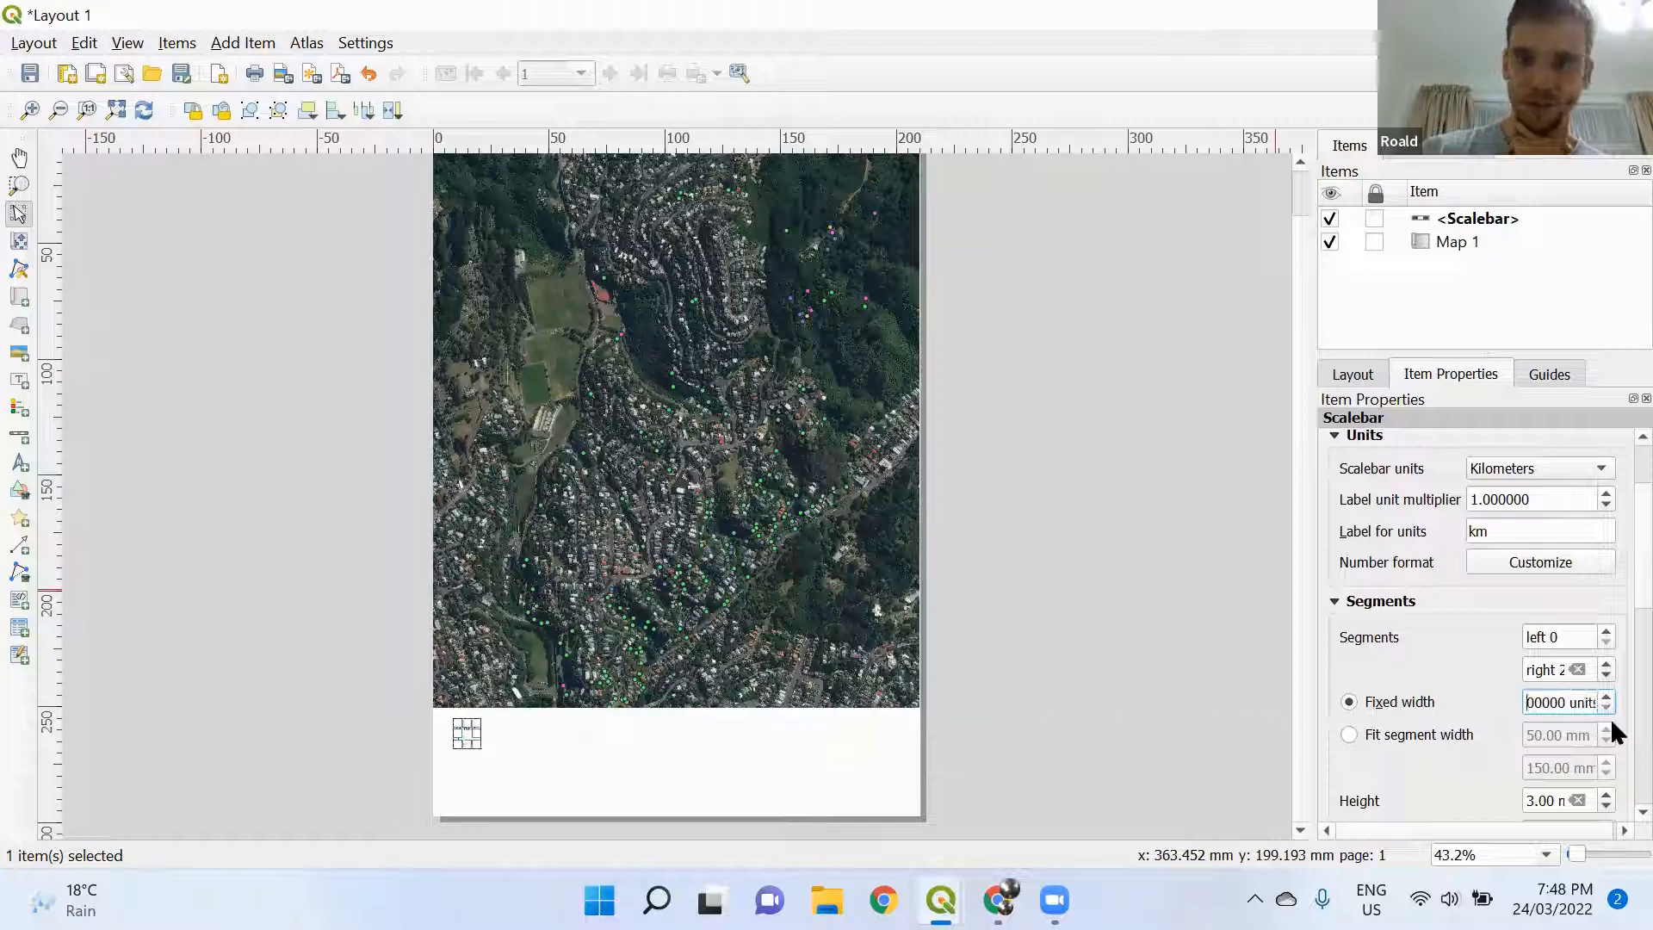
pyautogui.write('0.5')
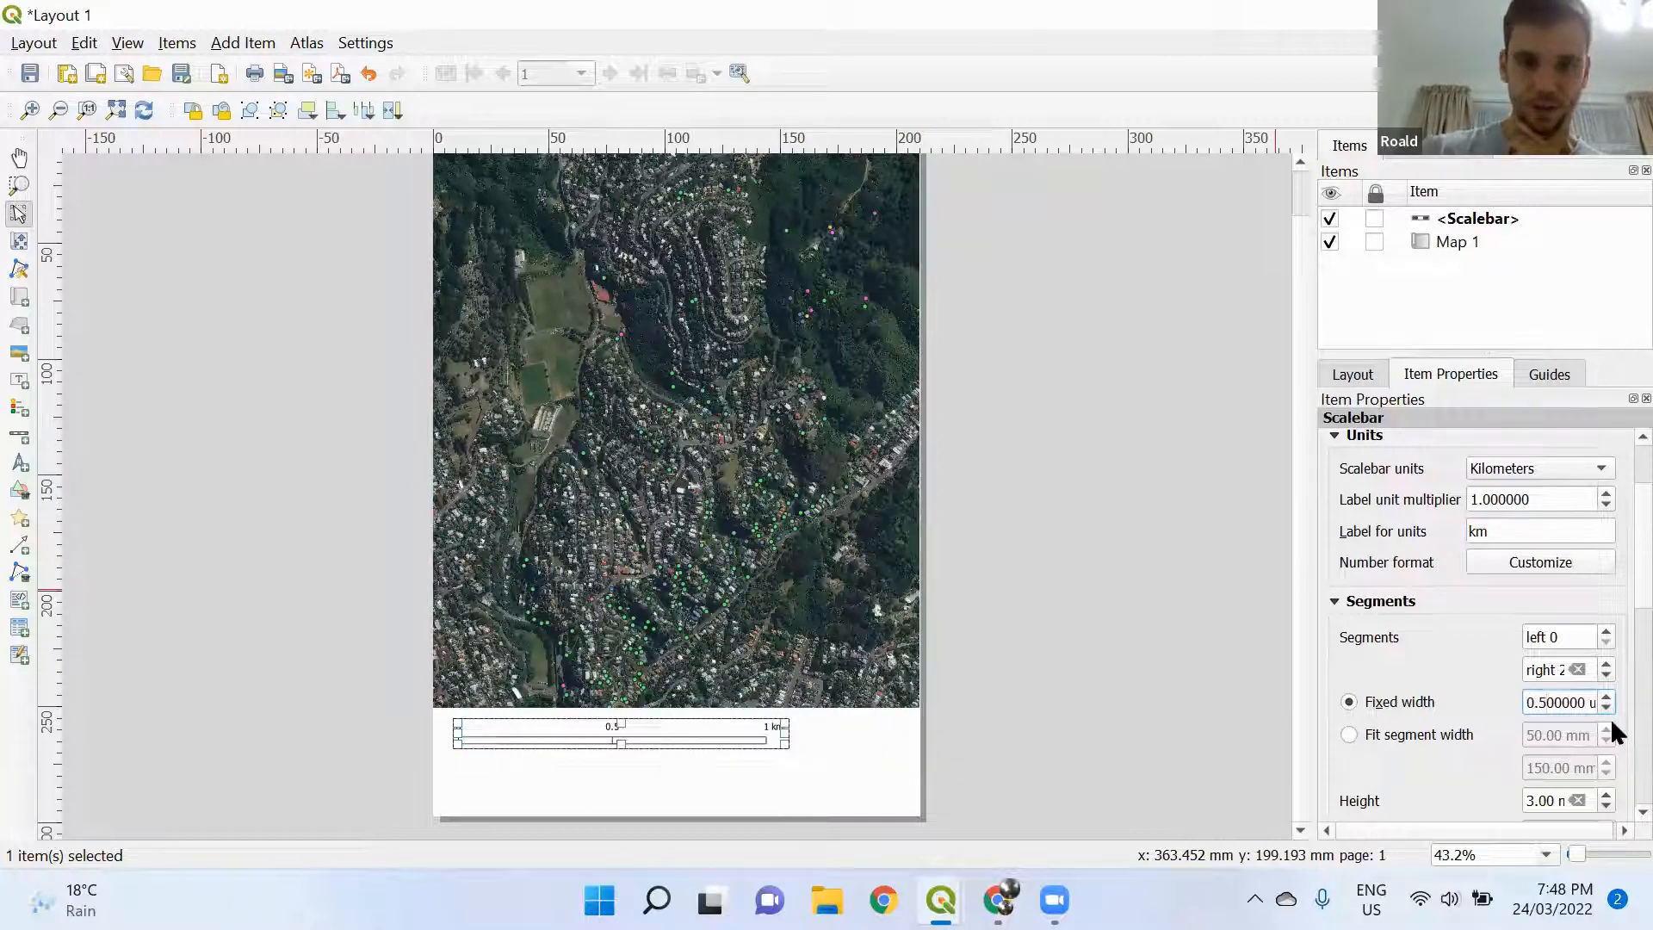
pyautogui.click(1148, 561)
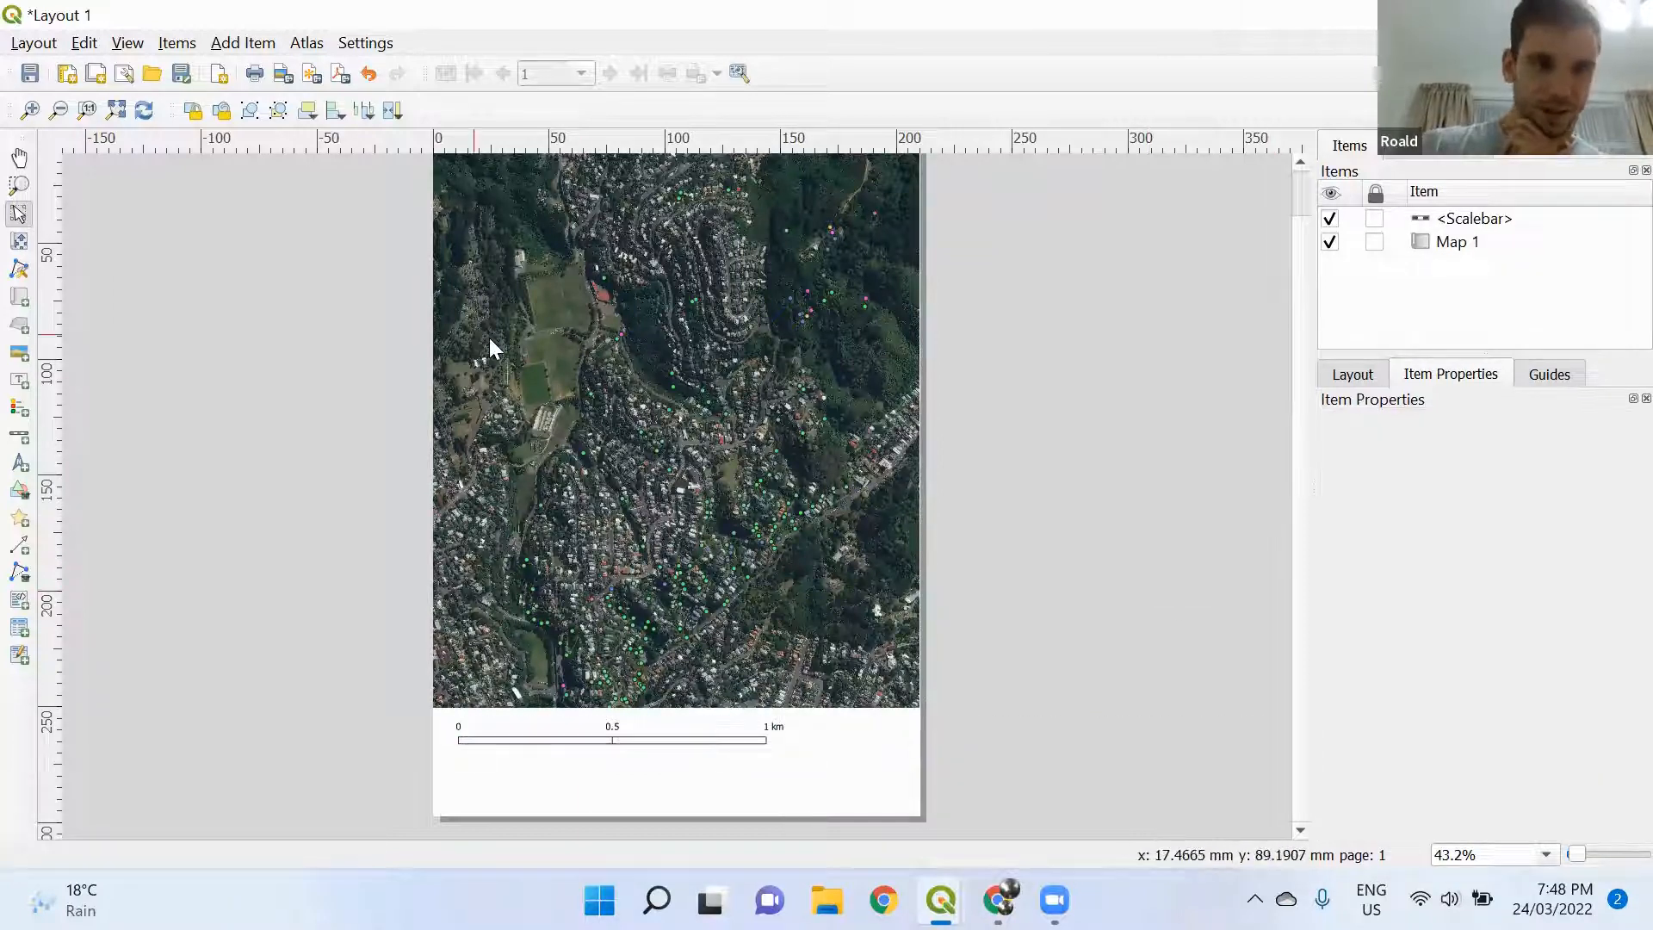
# Add a legend in the blank strip below the map and move it to the page's lower-right corner
pyautogui.click(17, 412)
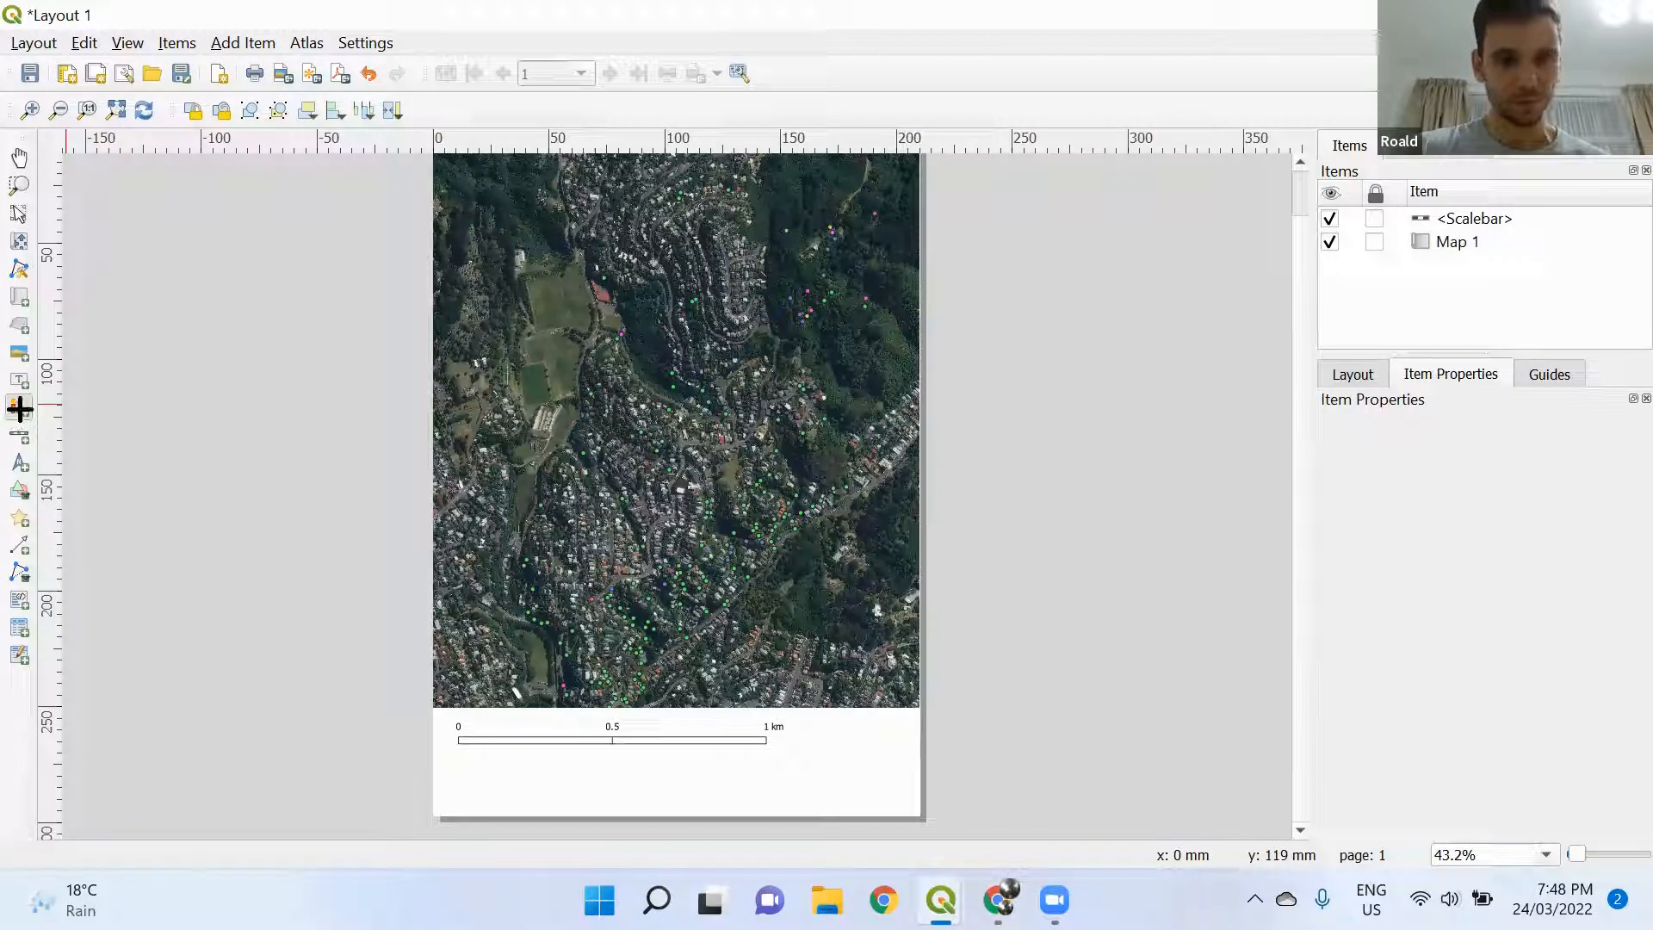
pyautogui.moveTo(433, 758); pyautogui.dragTo(747, 814)
pyautogui.moveTo(534, 810); pyautogui.dragTo(904, 752)
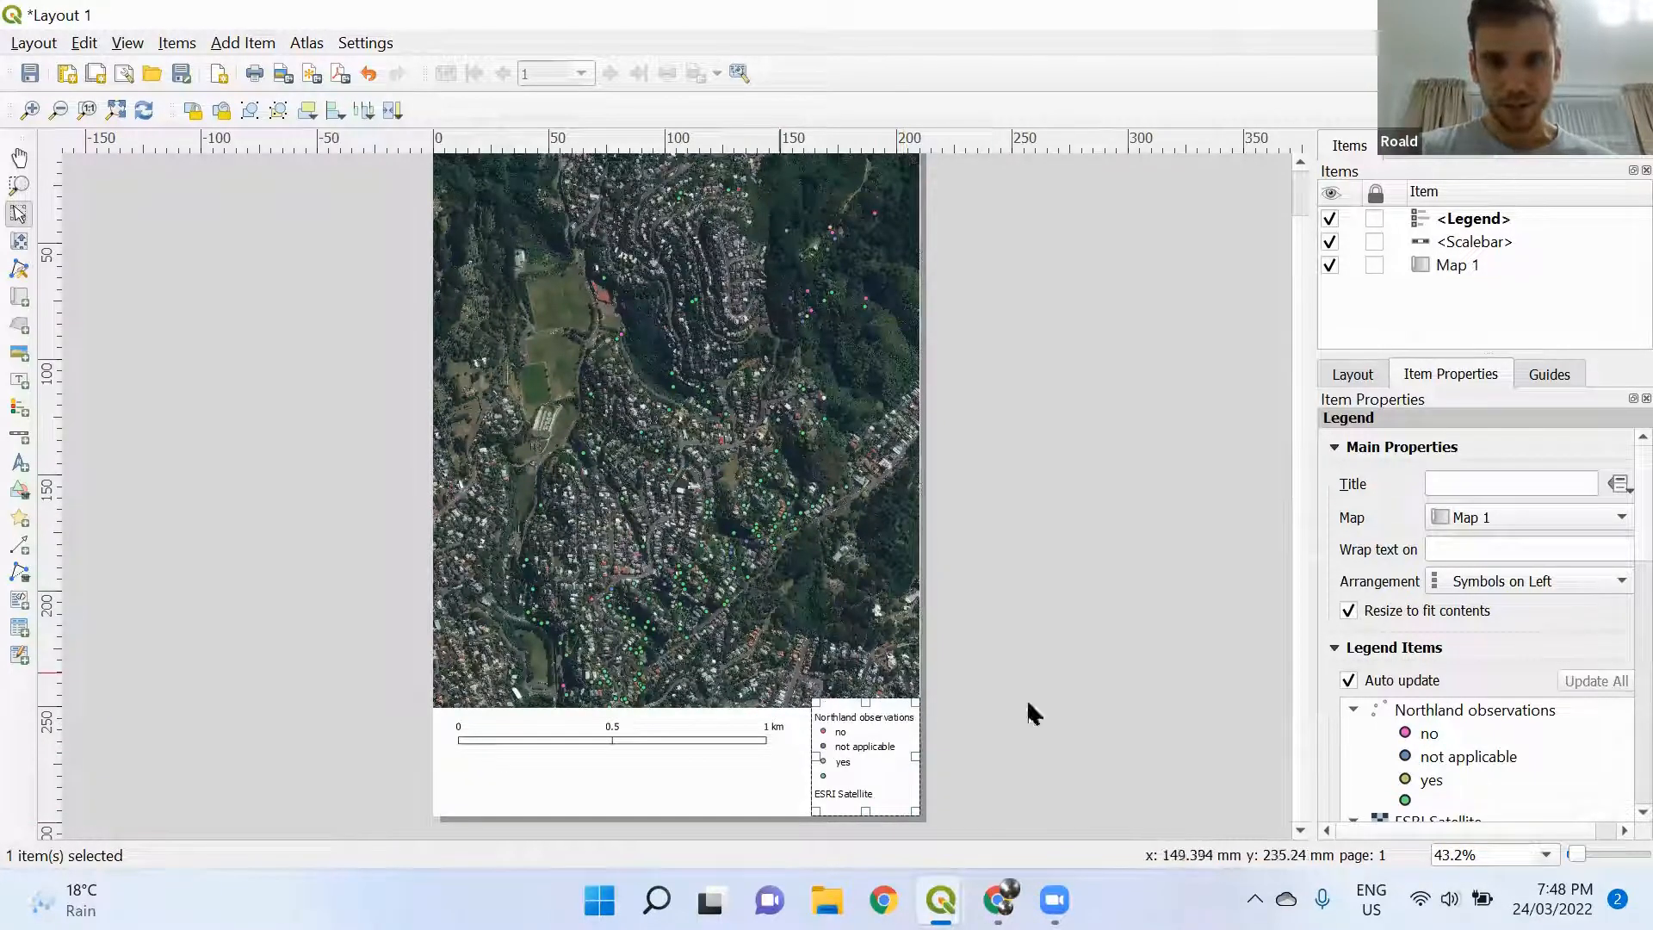
# Turn off the legend's automatic updating and remove the ESRI Satellite entry from it
pyautogui.click(1435, 706)
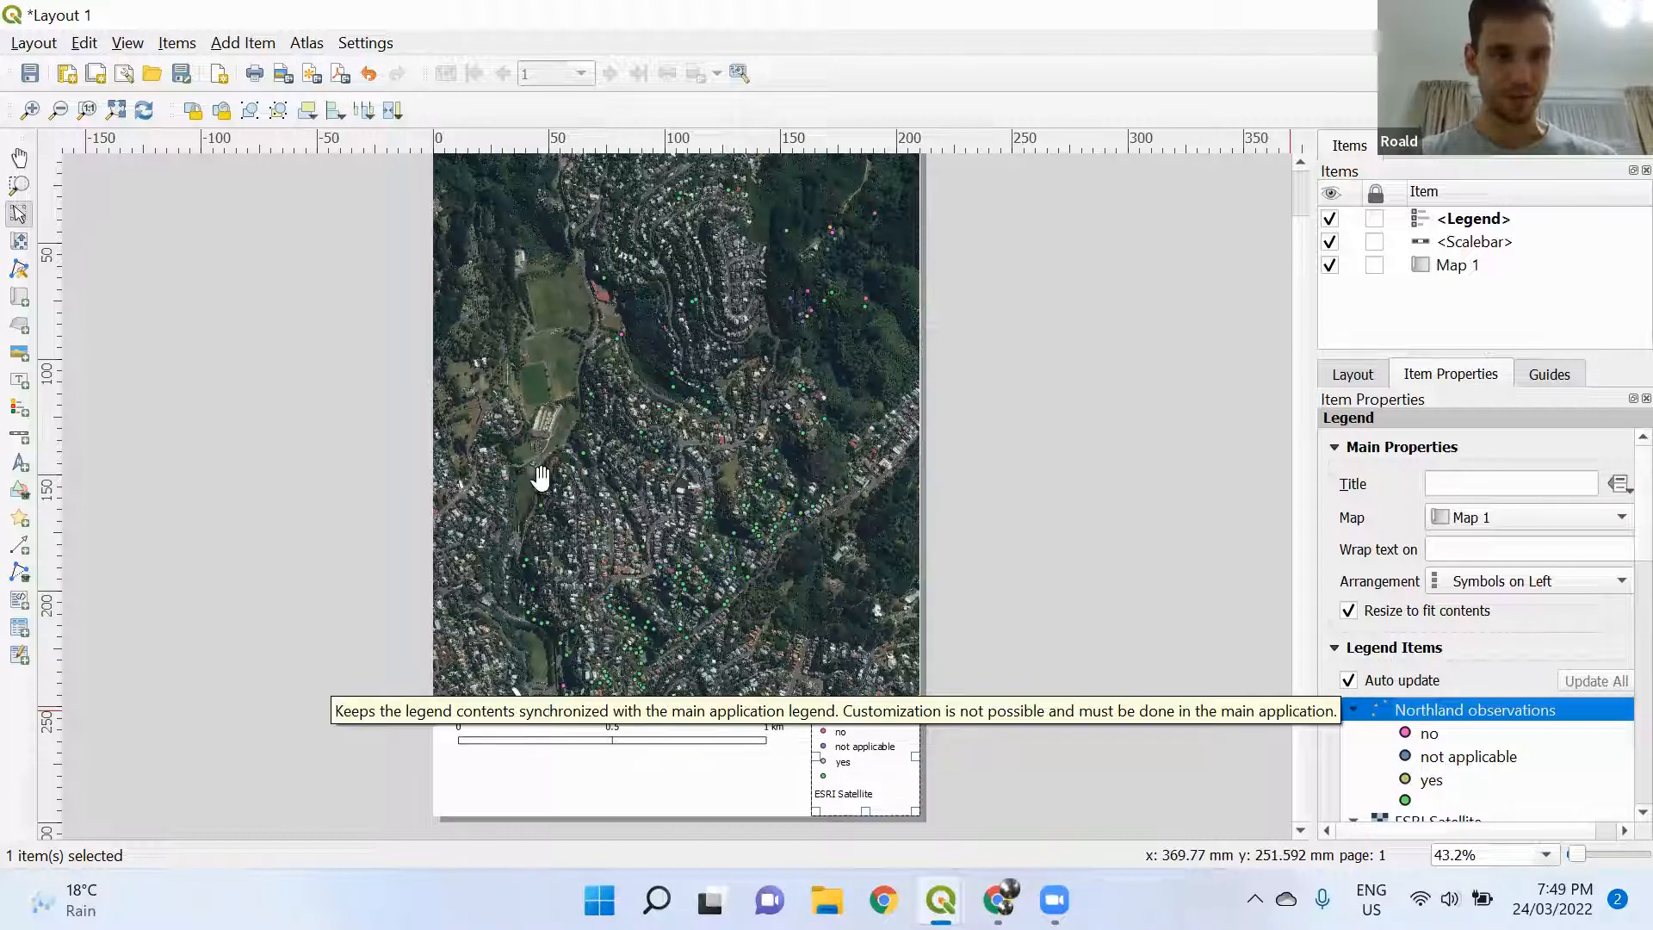
pyautogui.hotkey('alt', 'Tab')
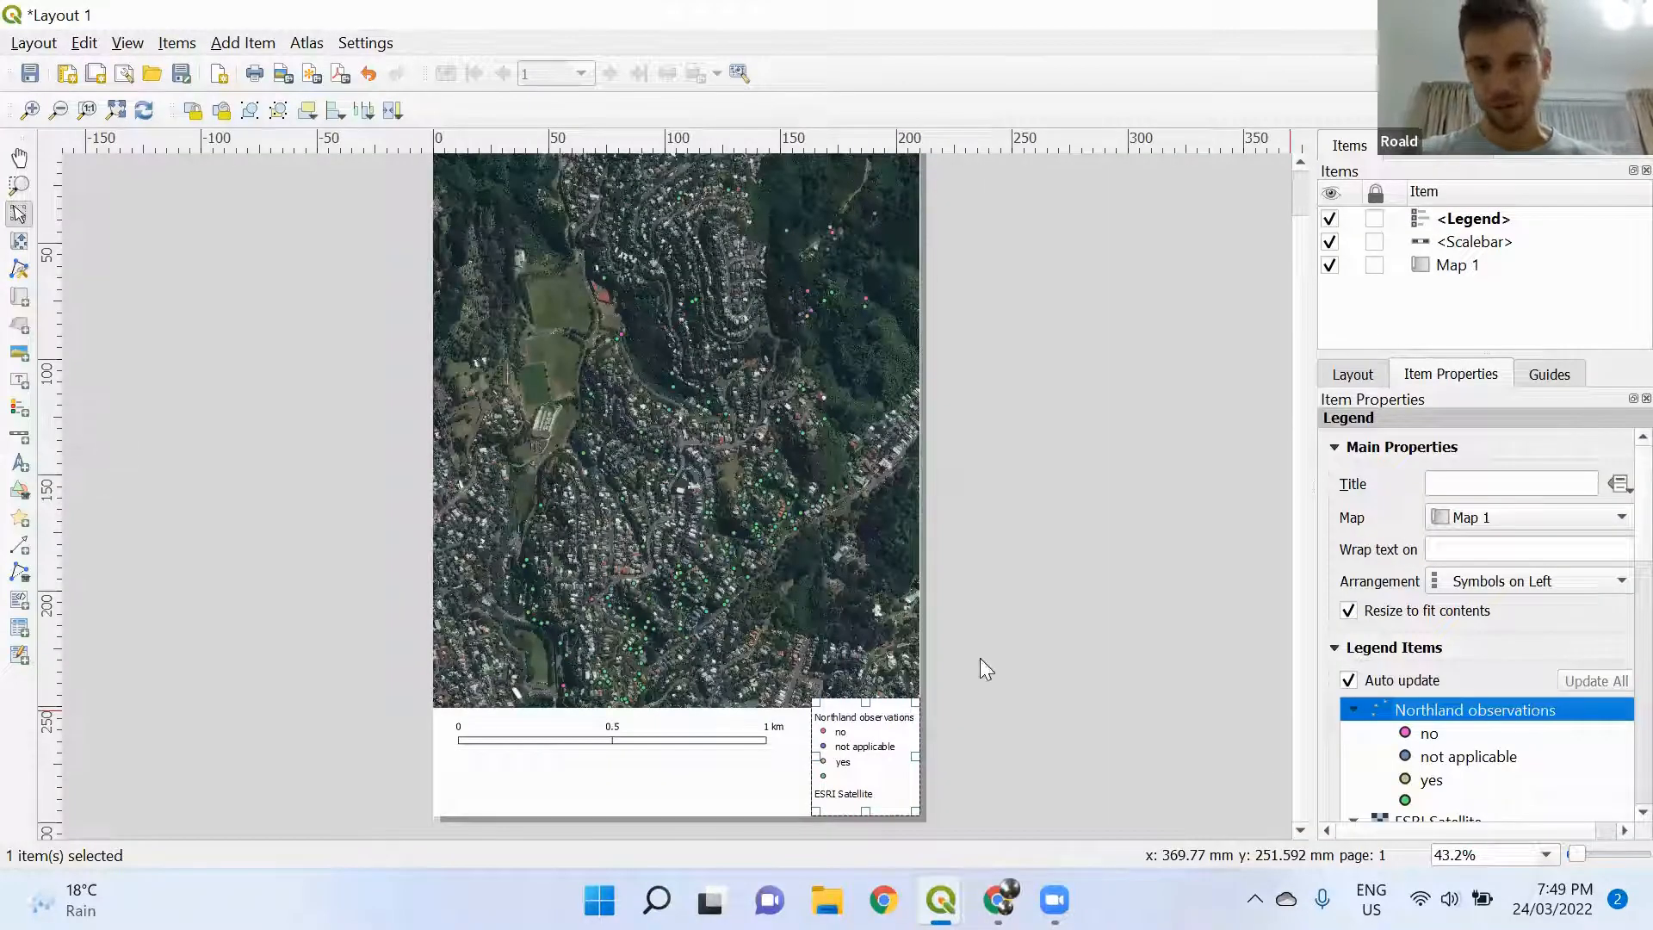
pyautogui.click(1347, 680)
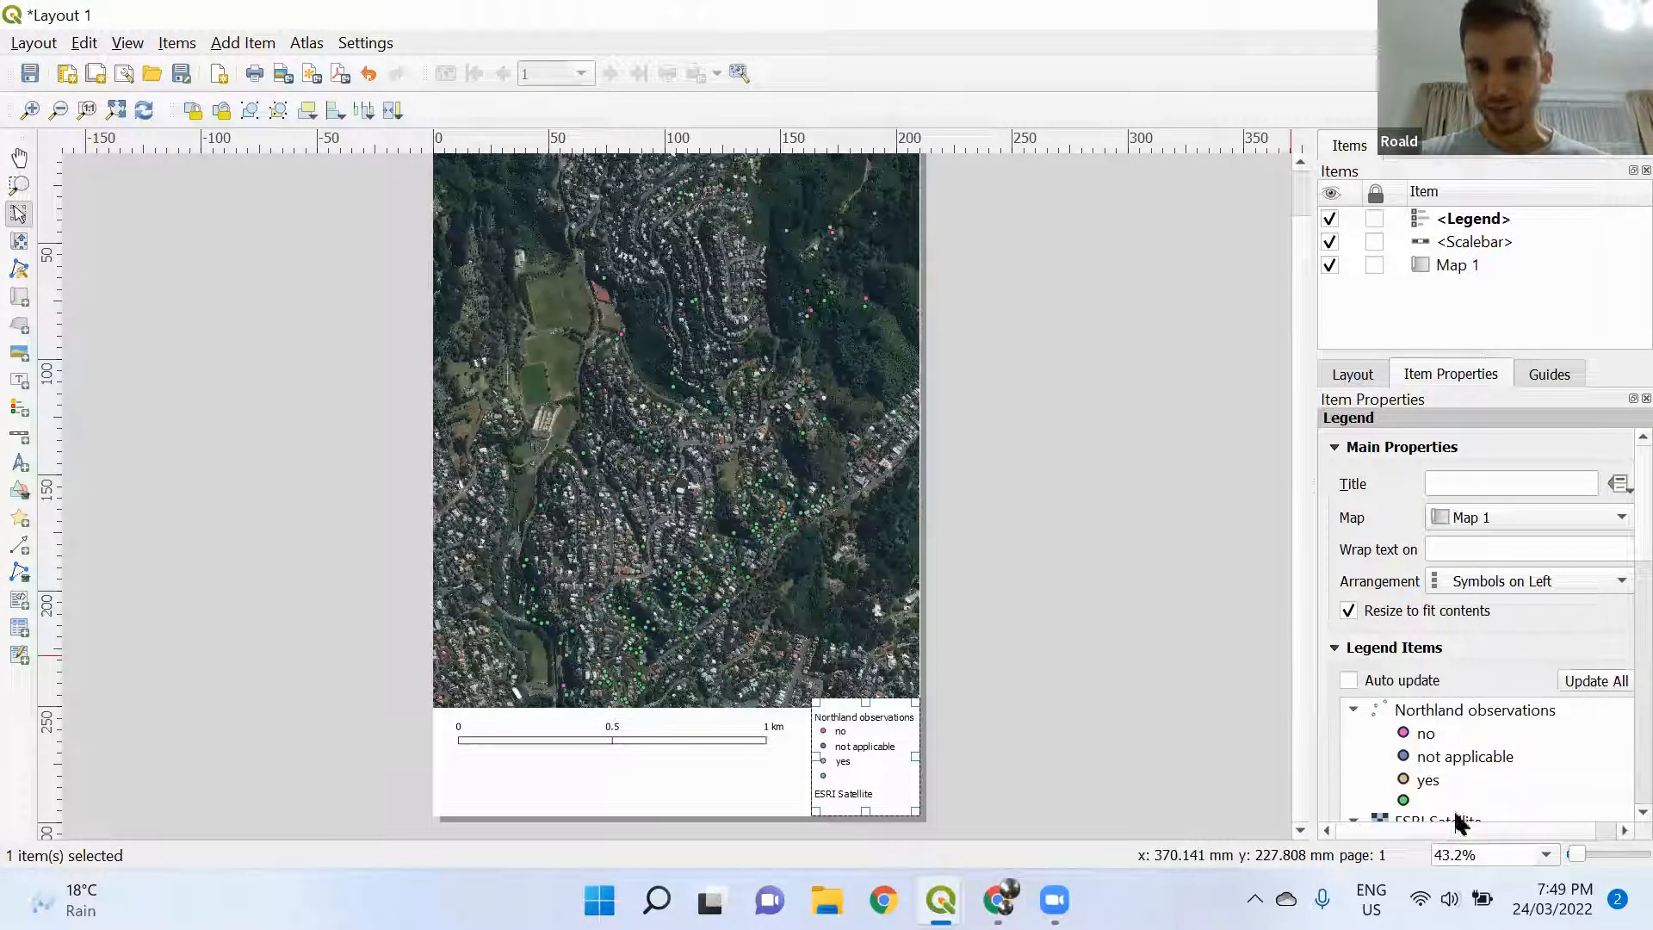
pyautogui.scroll(-2, 1609, 534)
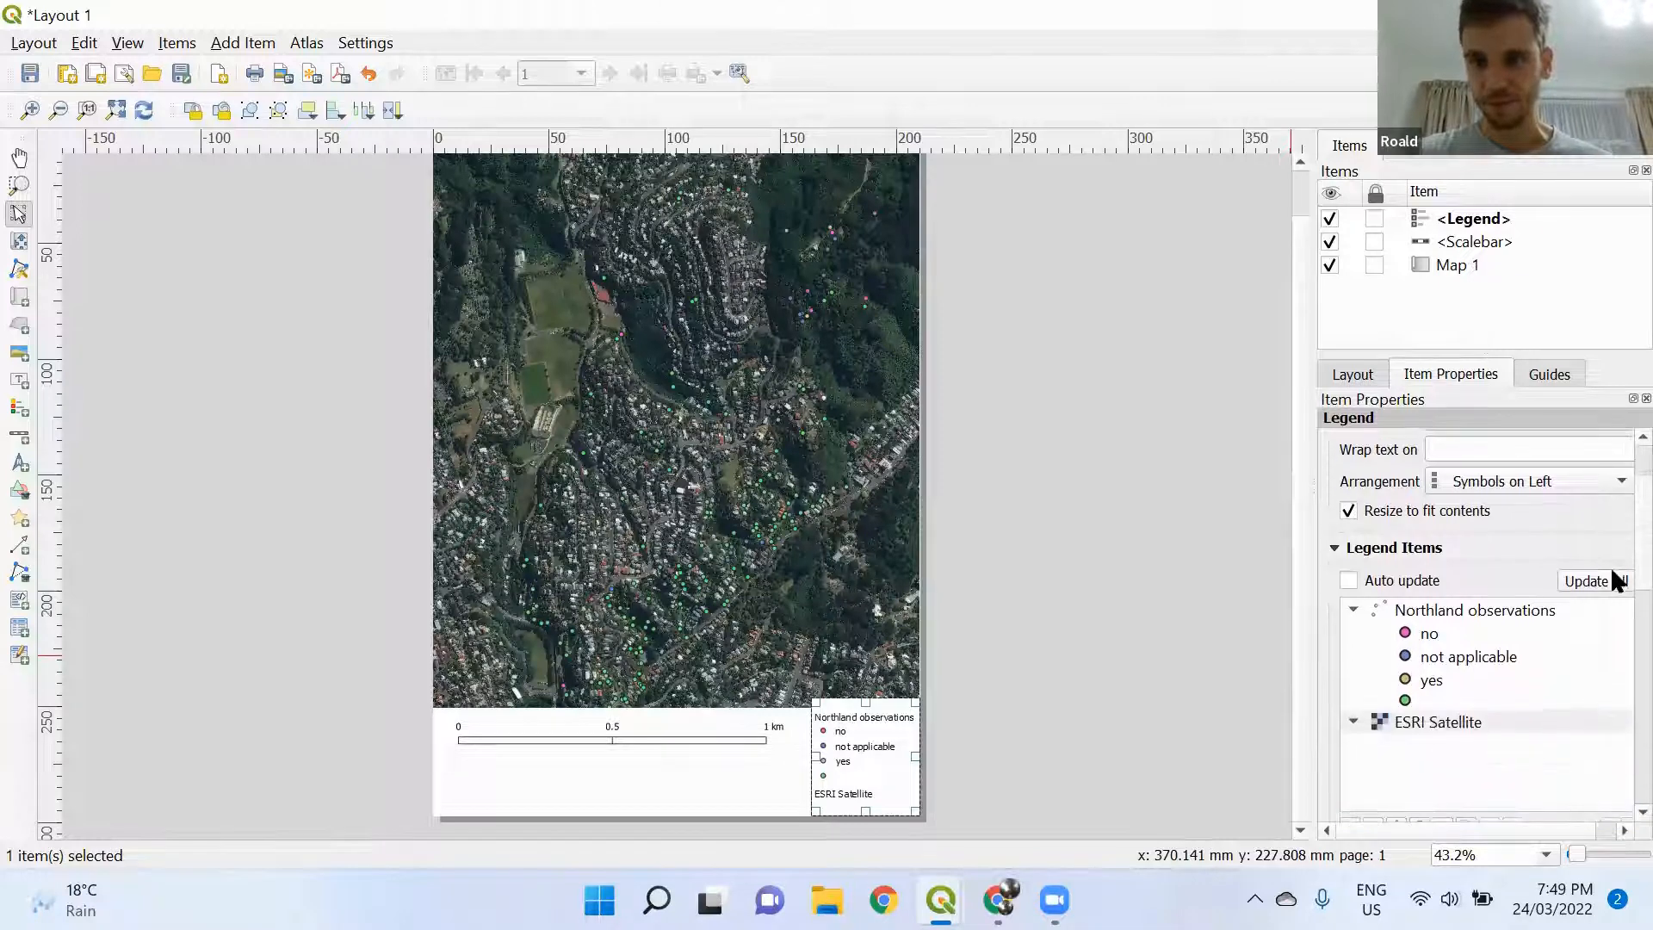
pyautogui.click(1448, 718)
pyautogui.scroll(-1, 1451, 723)
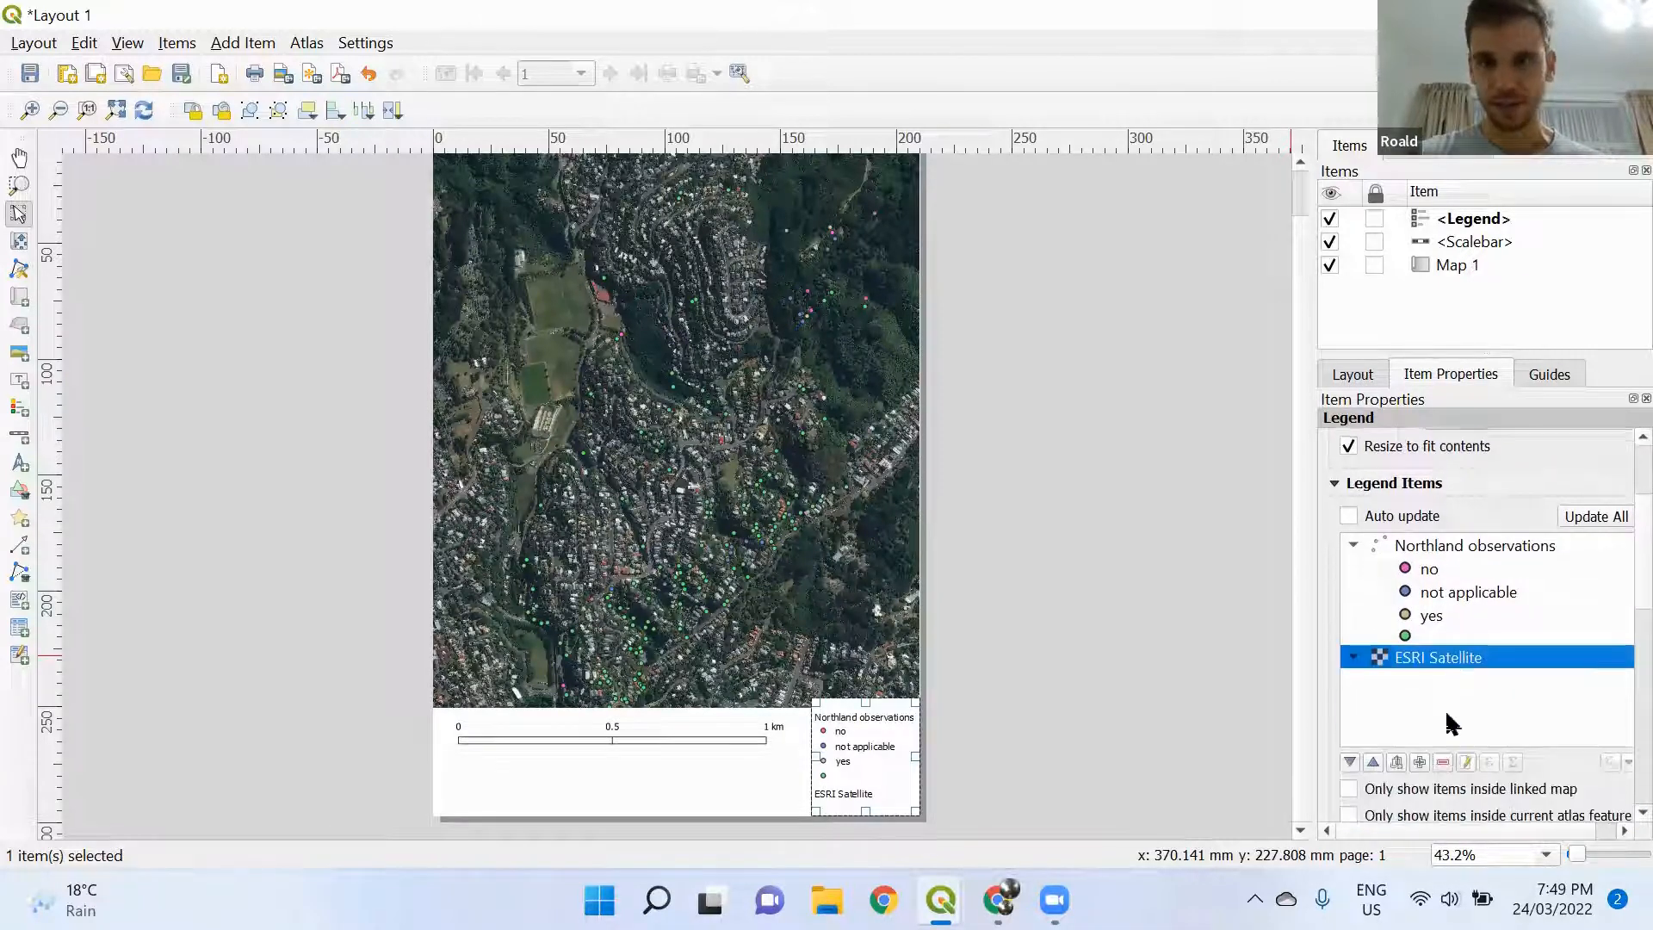
pyautogui.click(1443, 761)
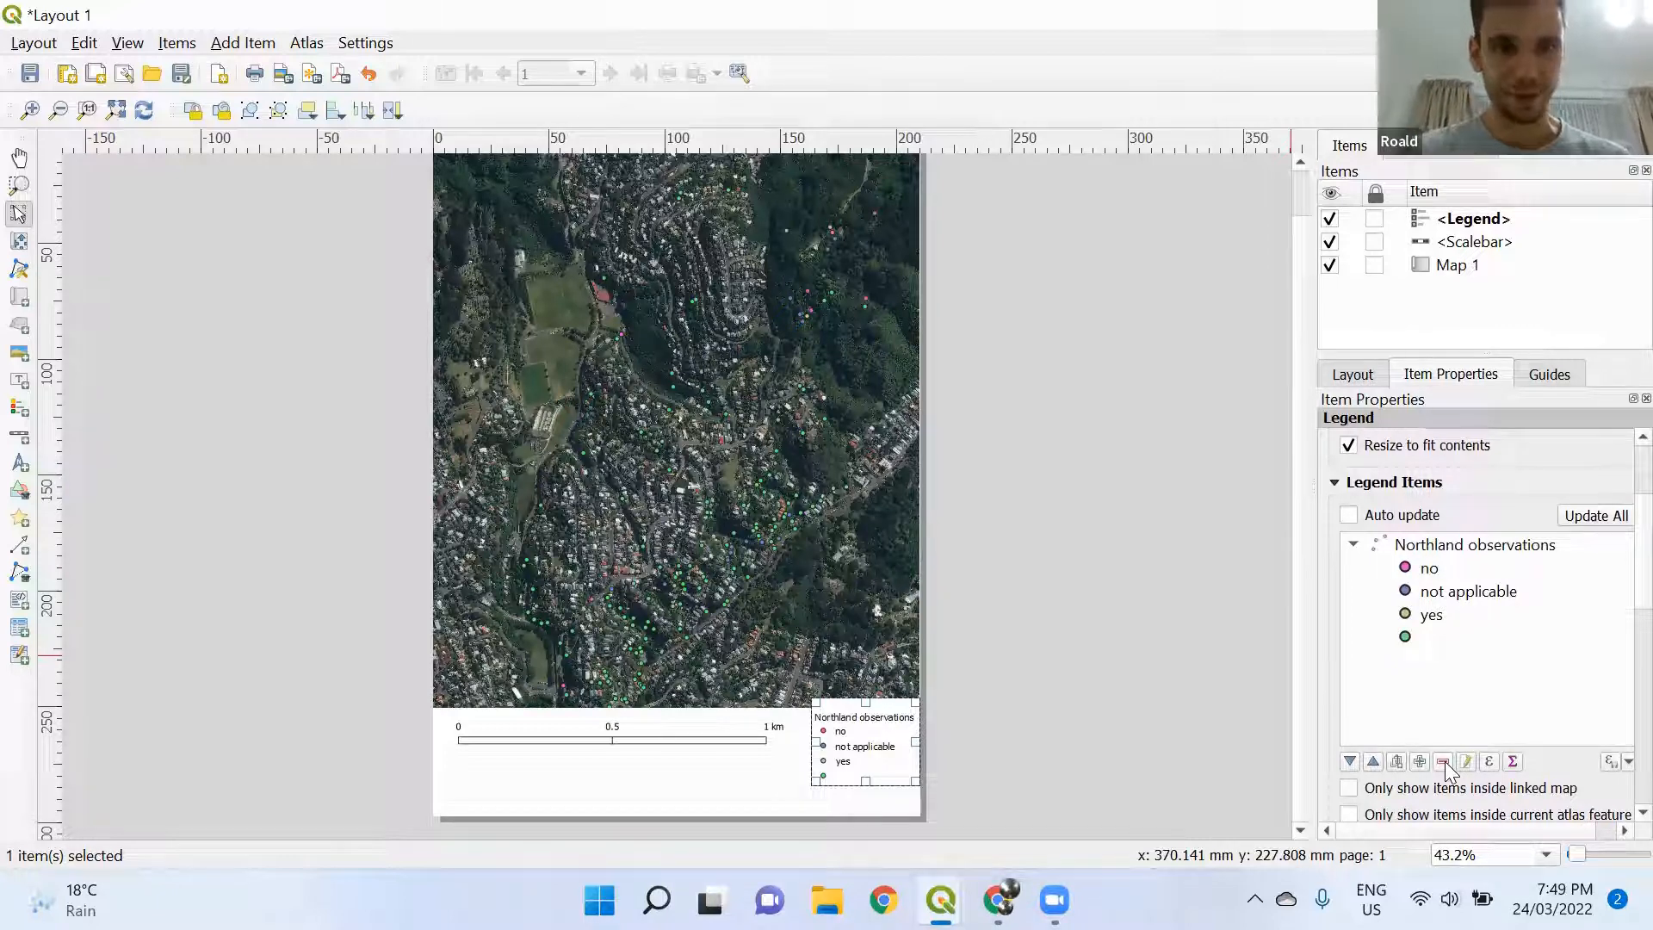
# Try hiding the legend's Northland observations heading, and give it the Group heading style instead
pyautogui.click(1418, 638)
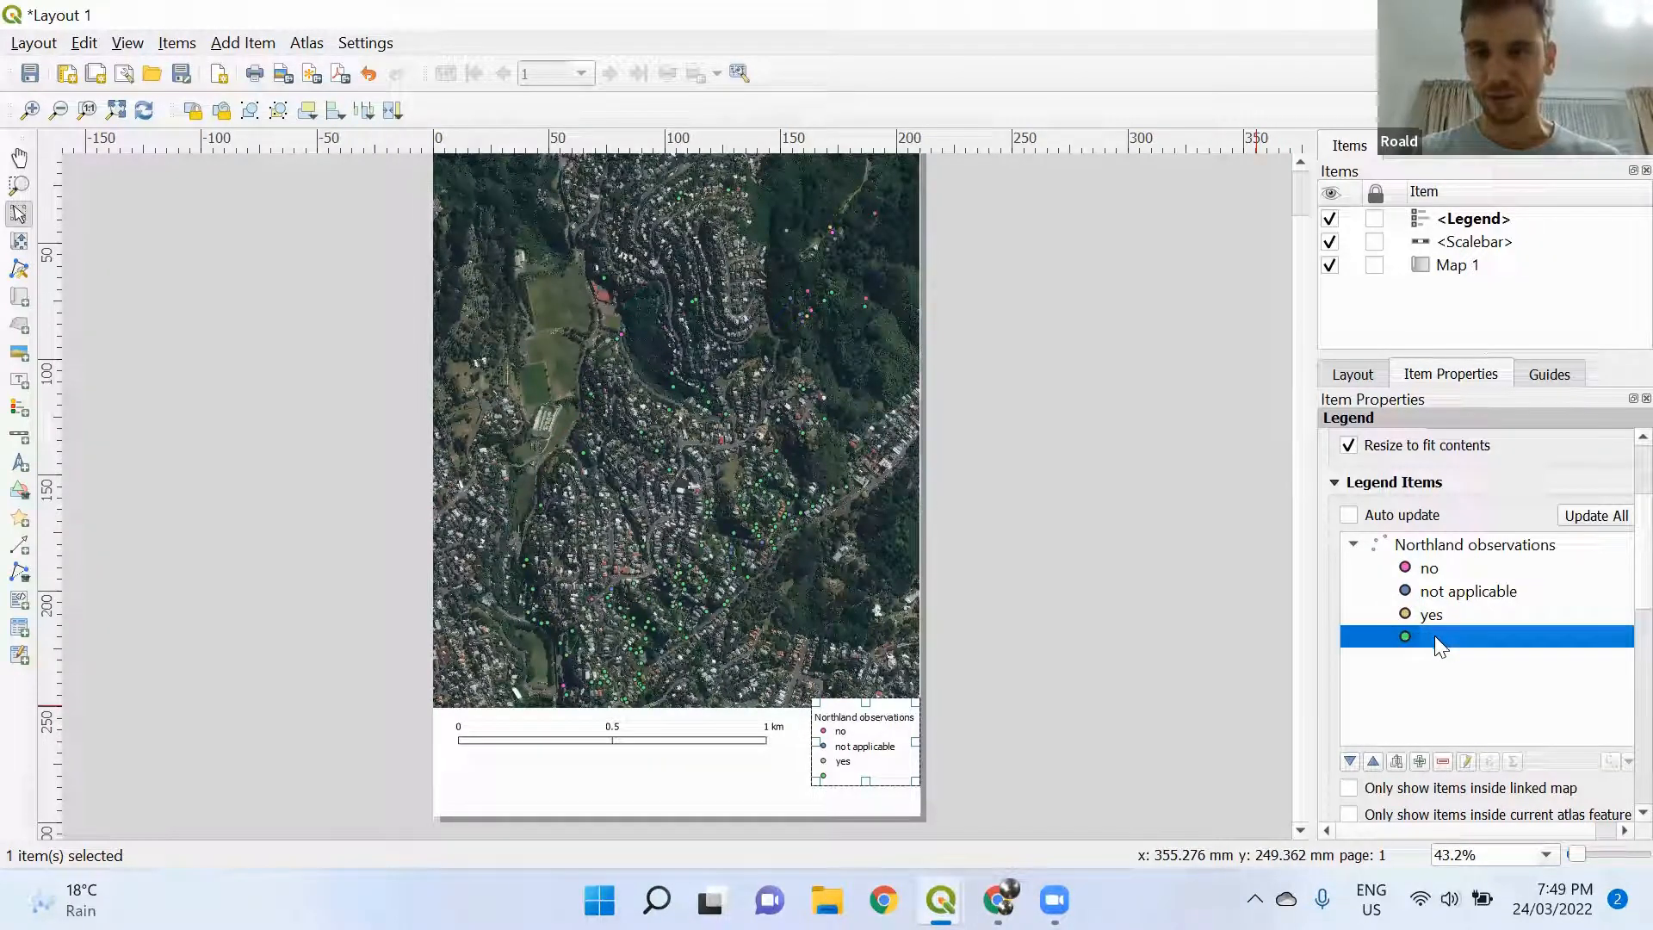
pyautogui.click(1412, 548)
pyautogui.rightClick(1412, 547)
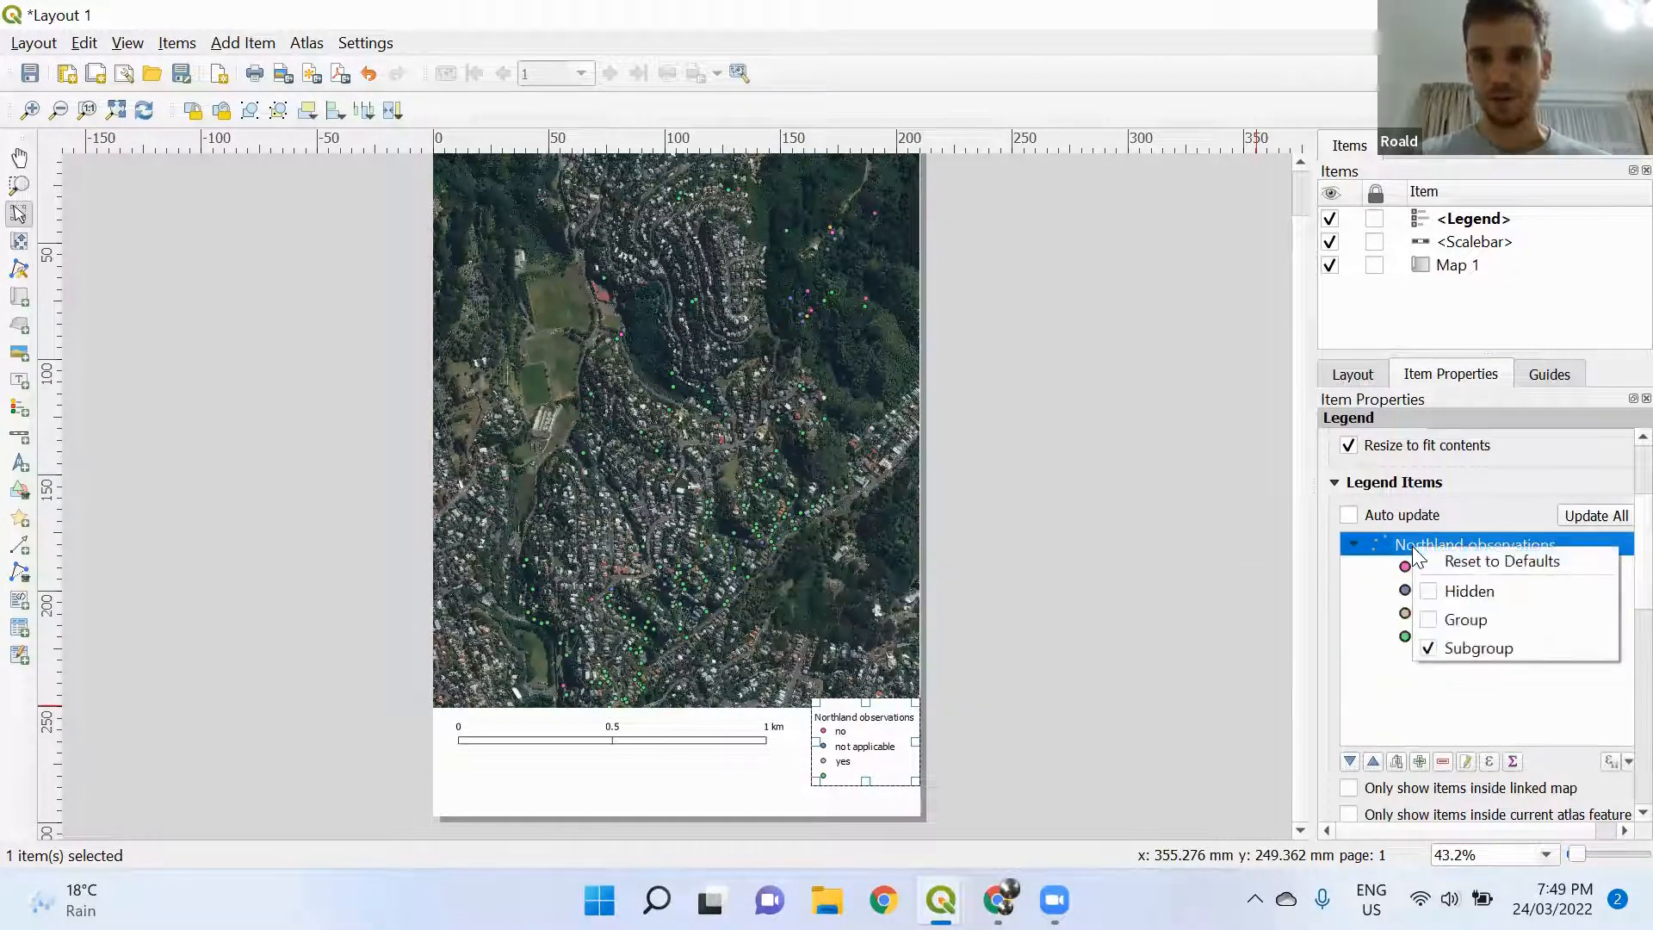
pyautogui.click(1439, 592)
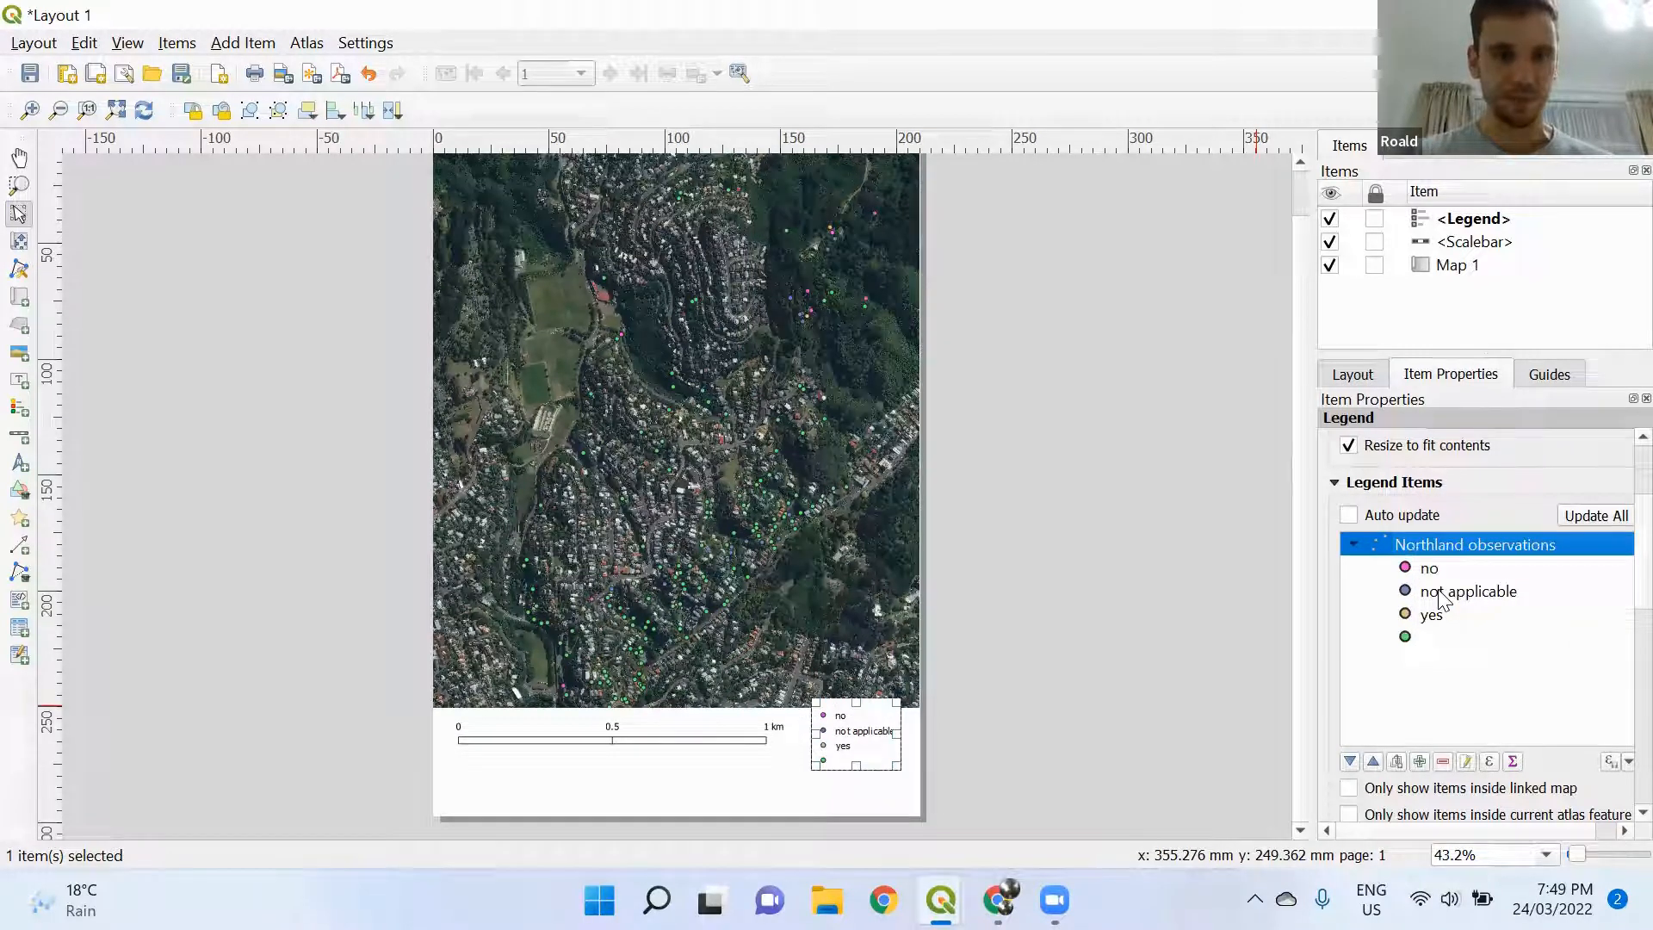
pyautogui.rightClick(1401, 546)
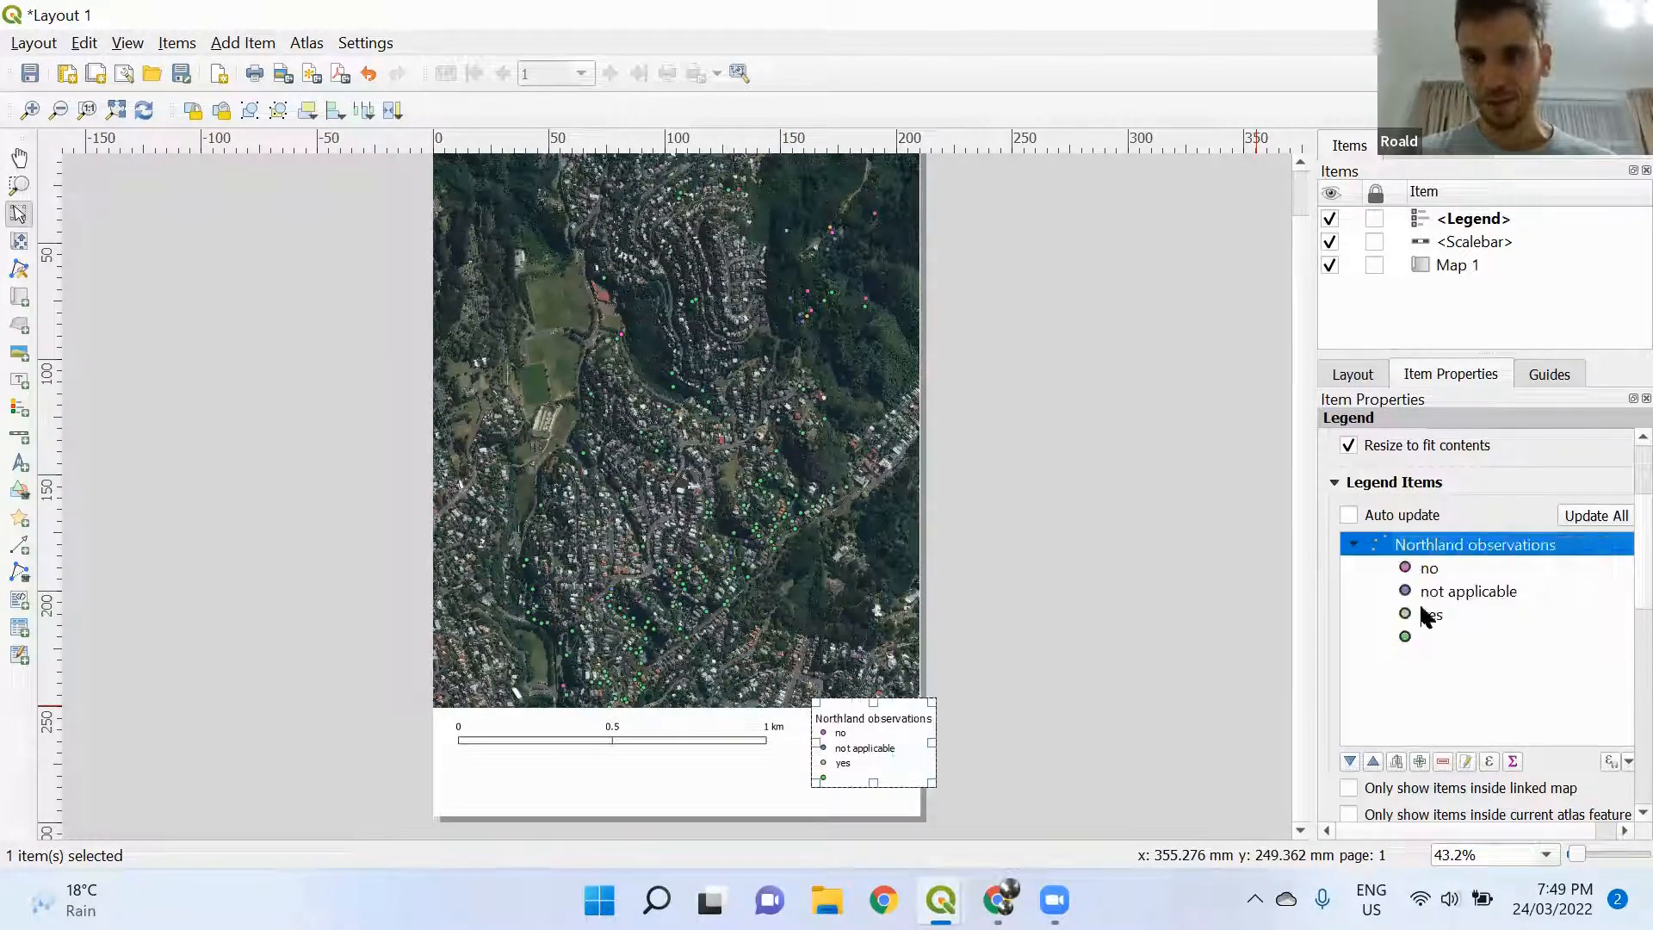
# Rename the legend's Northland observations heading as "Control status"
pyautogui.doubleClick(1414, 542)
pyautogui.moveTo(1489, 503); pyautogui.dragTo(1257, 484)
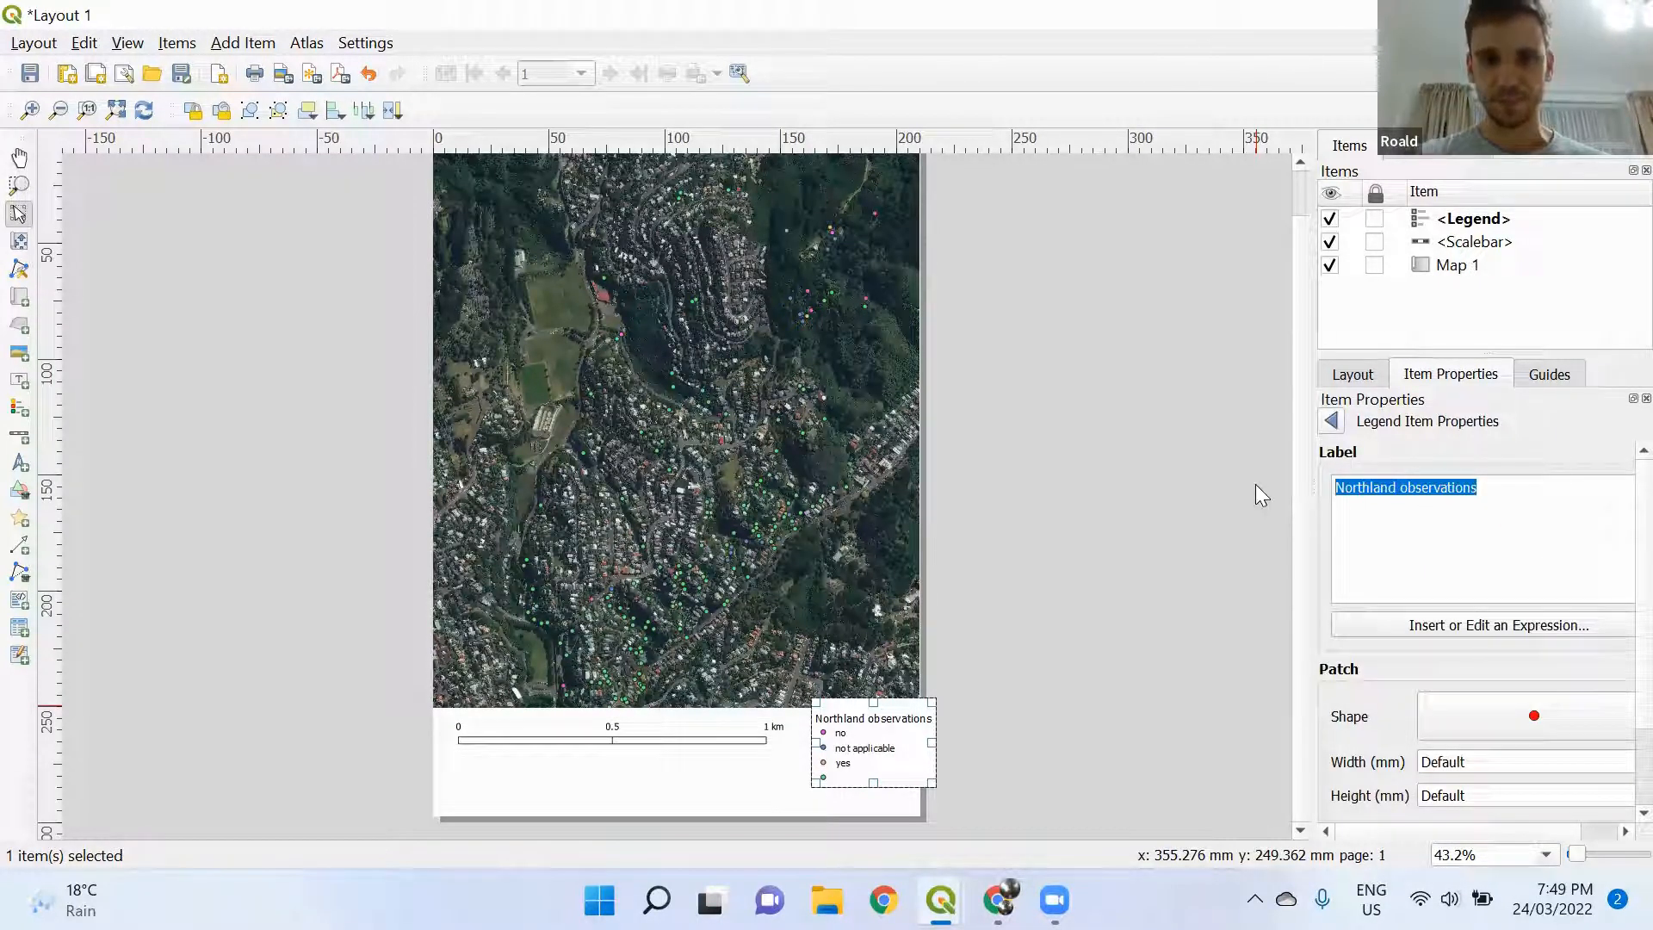
pyautogui.write('Control ')
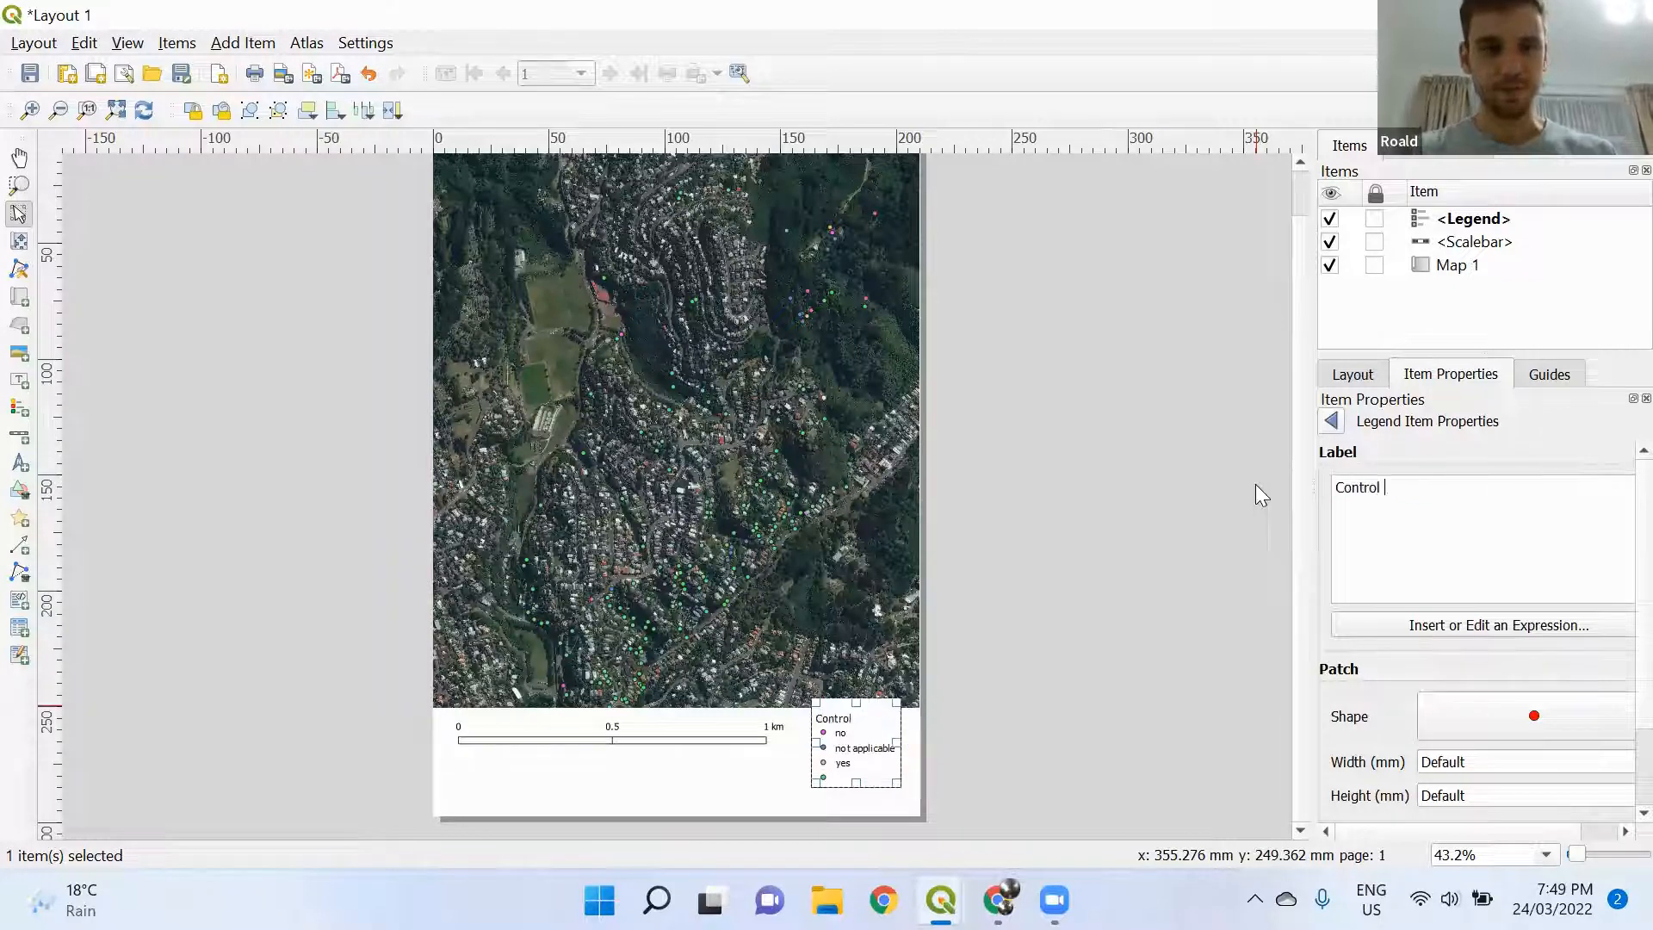
pyautogui.write('status')
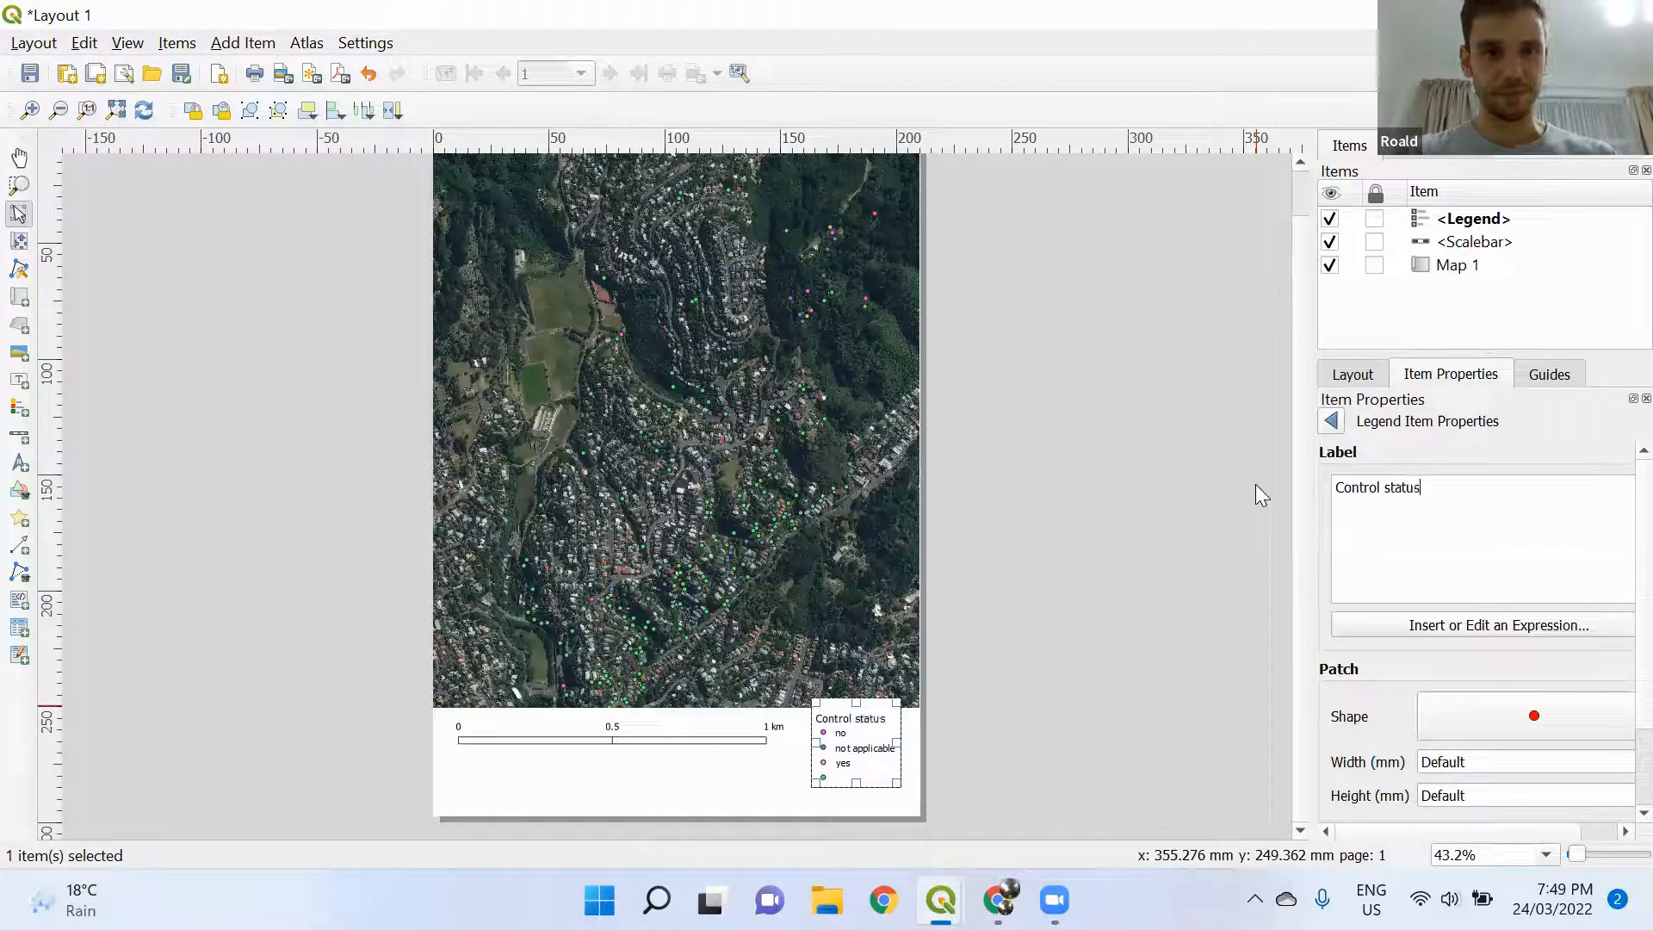
pyautogui.click(1332, 421)
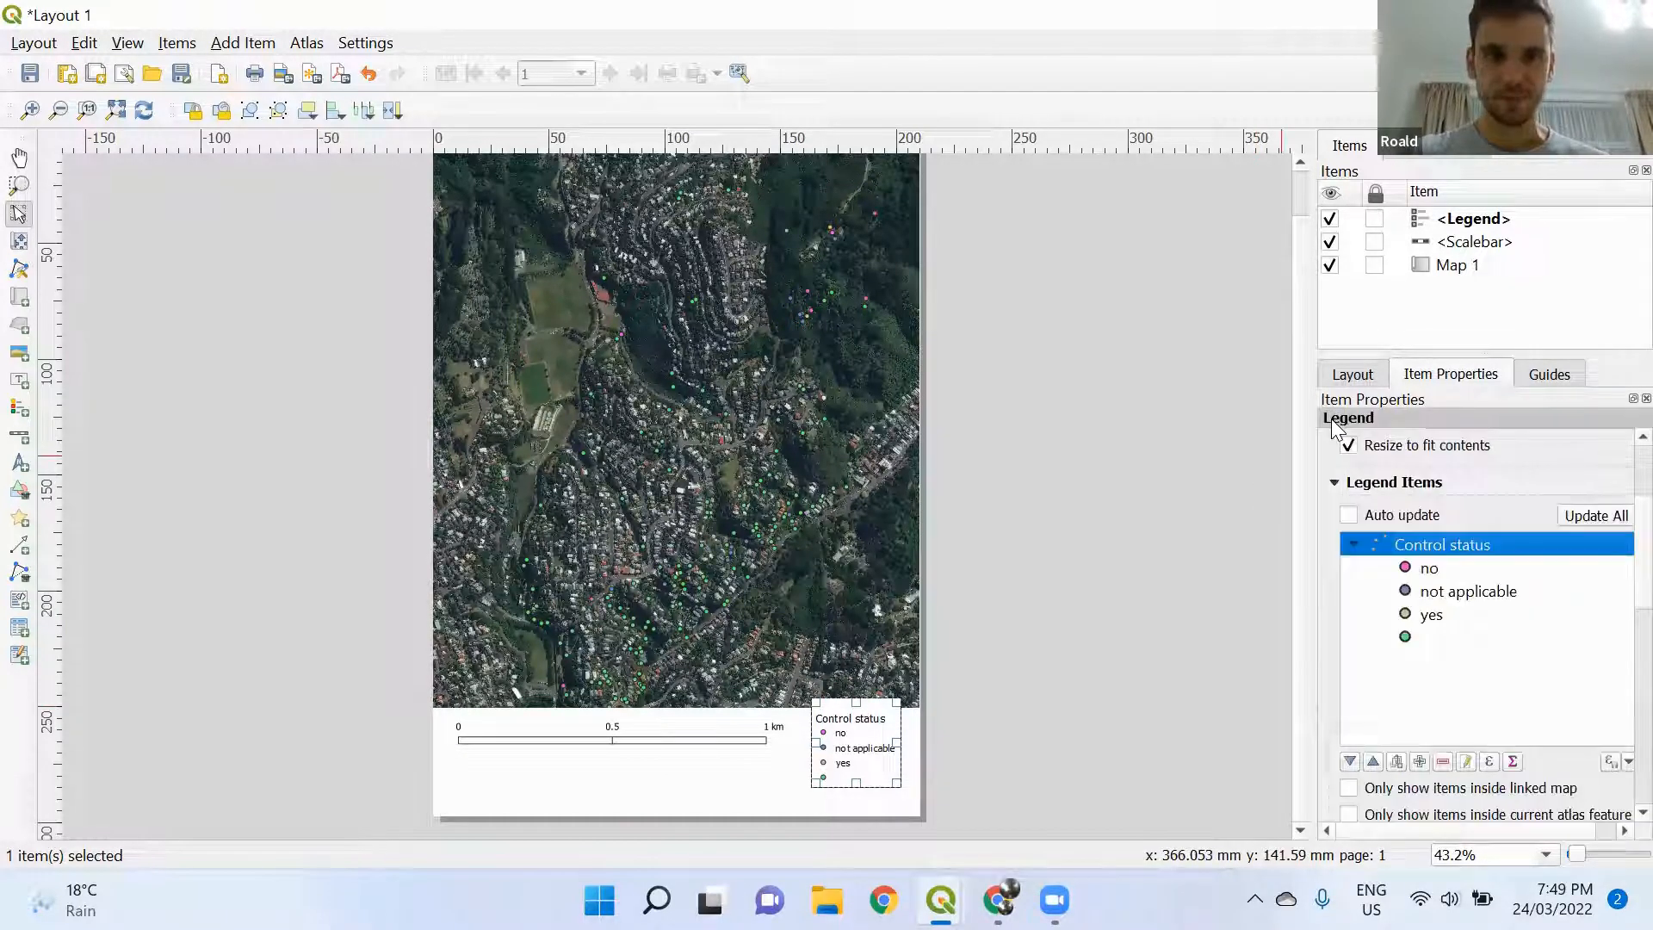
# Relabel the legend's "no" entry as "No" and label the blank green entry "Not classified"
pyautogui.doubleClick(1429, 569)
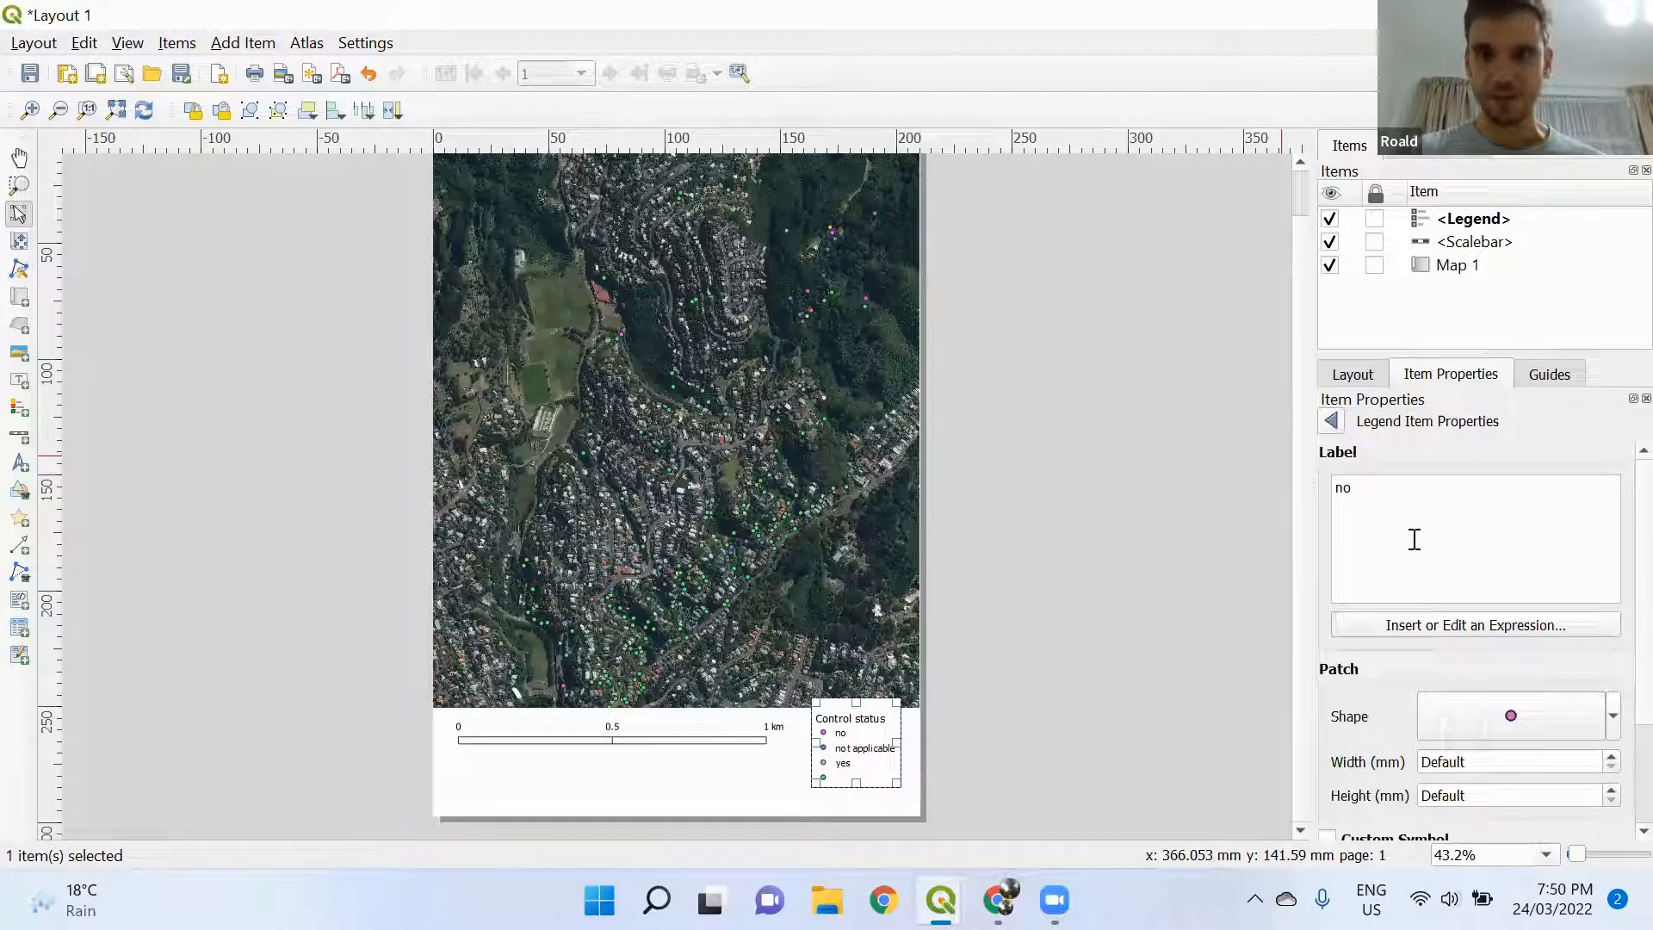
pyautogui.write('No')
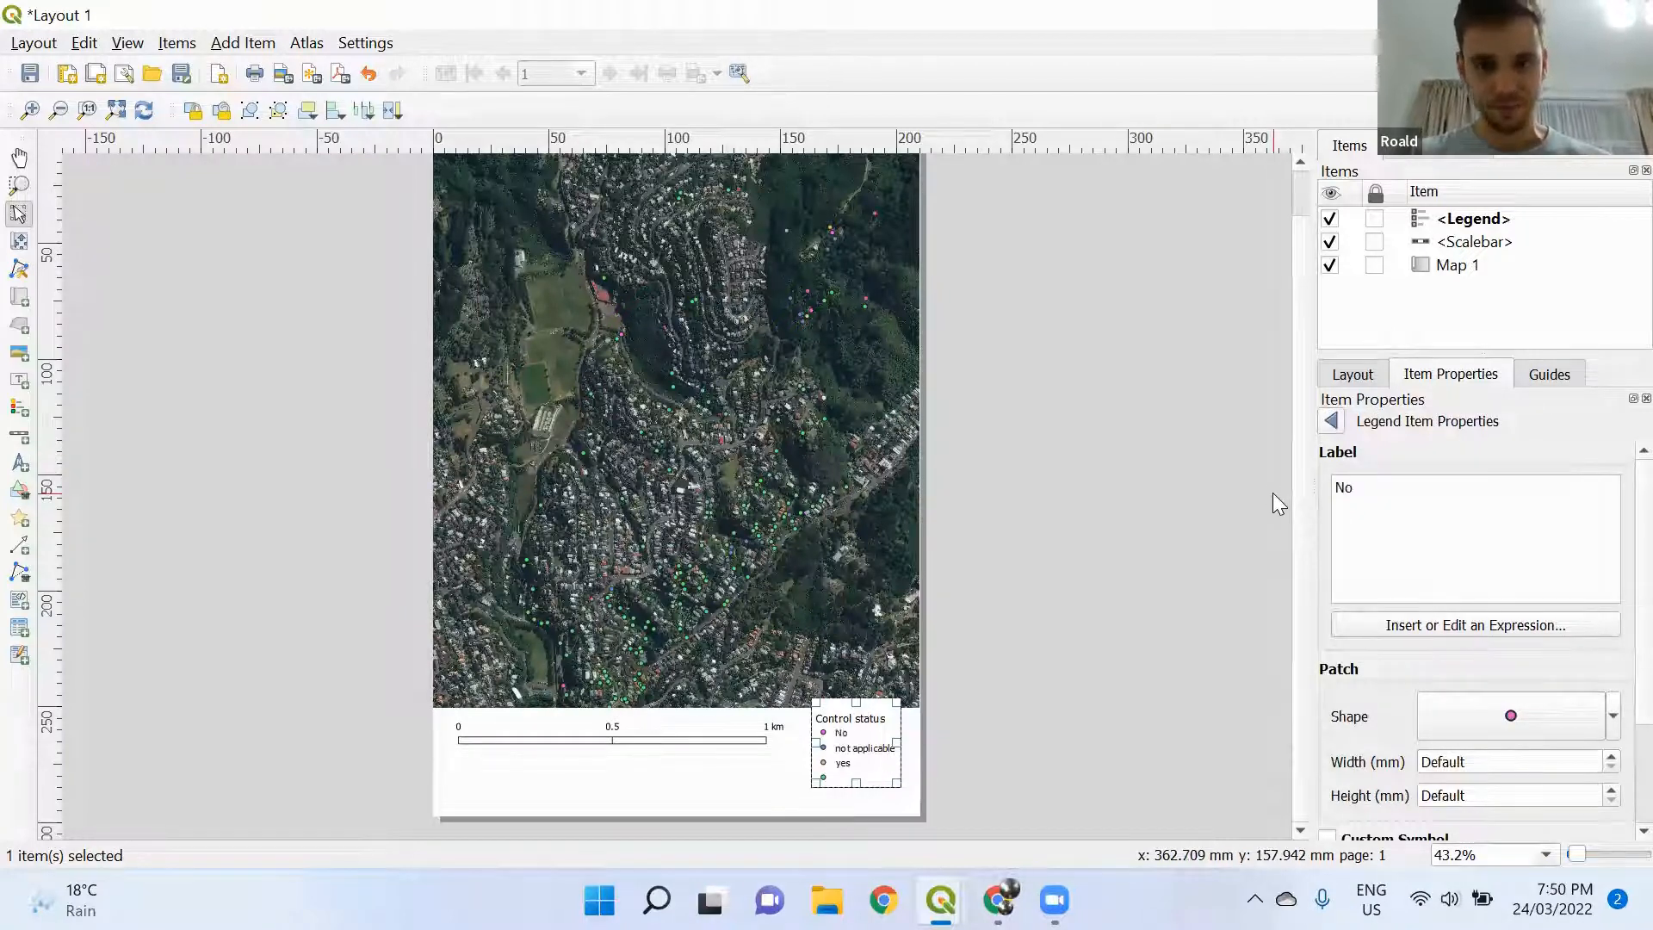
pyautogui.click(1329, 422)
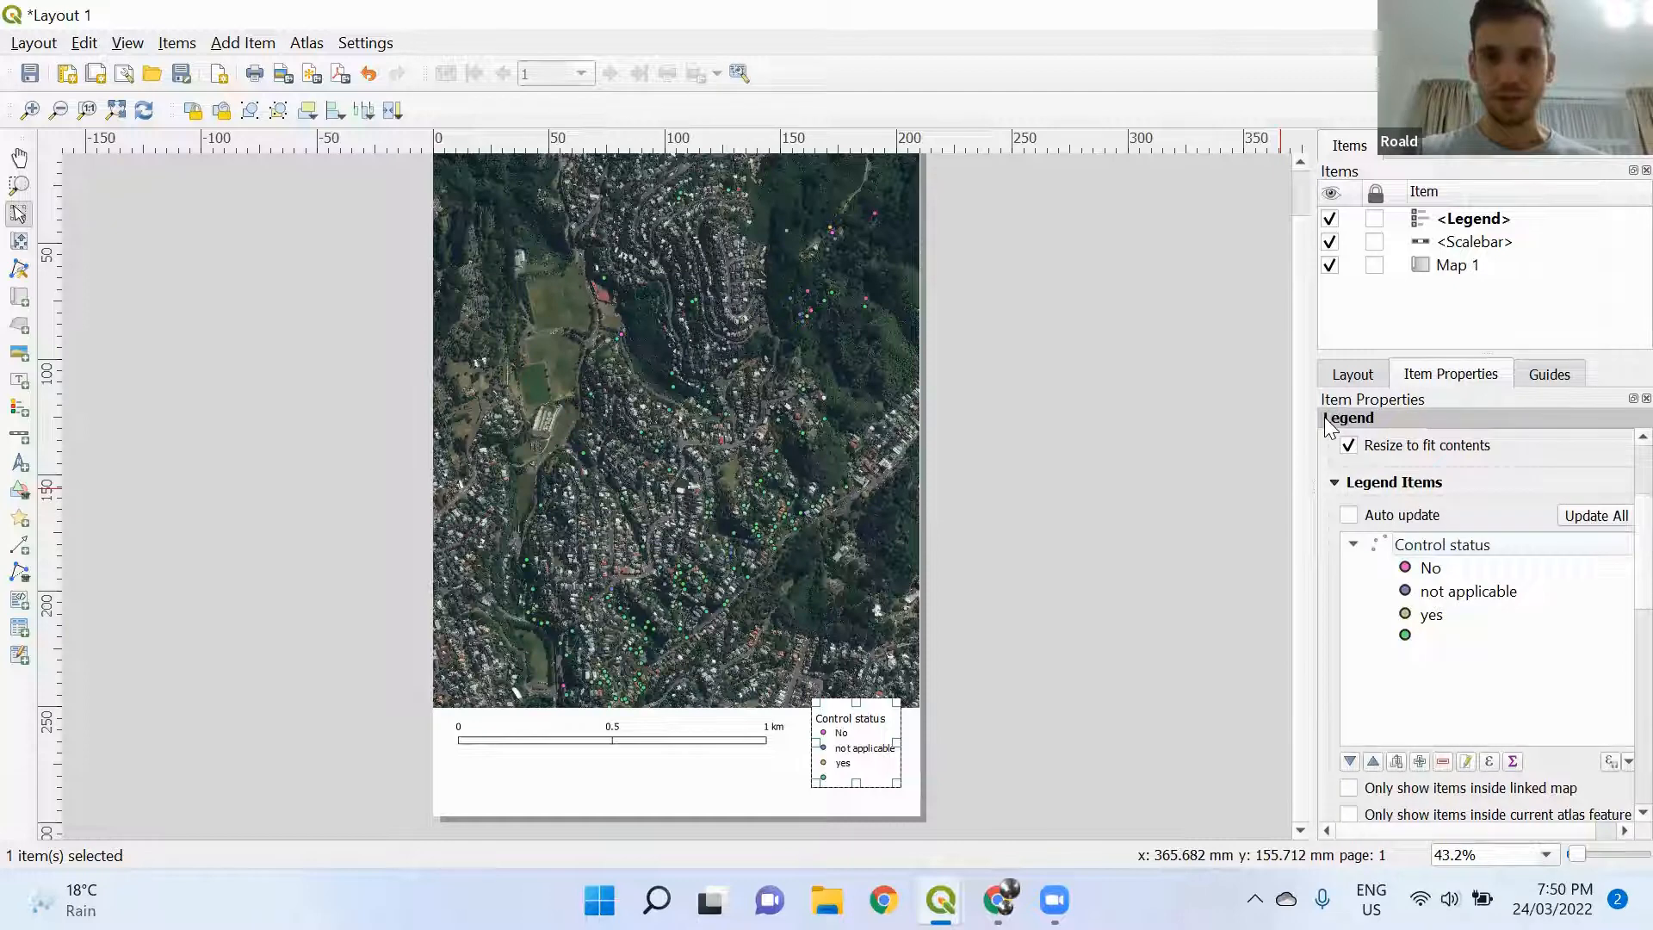
pyautogui.click(1438, 637)
pyautogui.doubleClick(1442, 637)
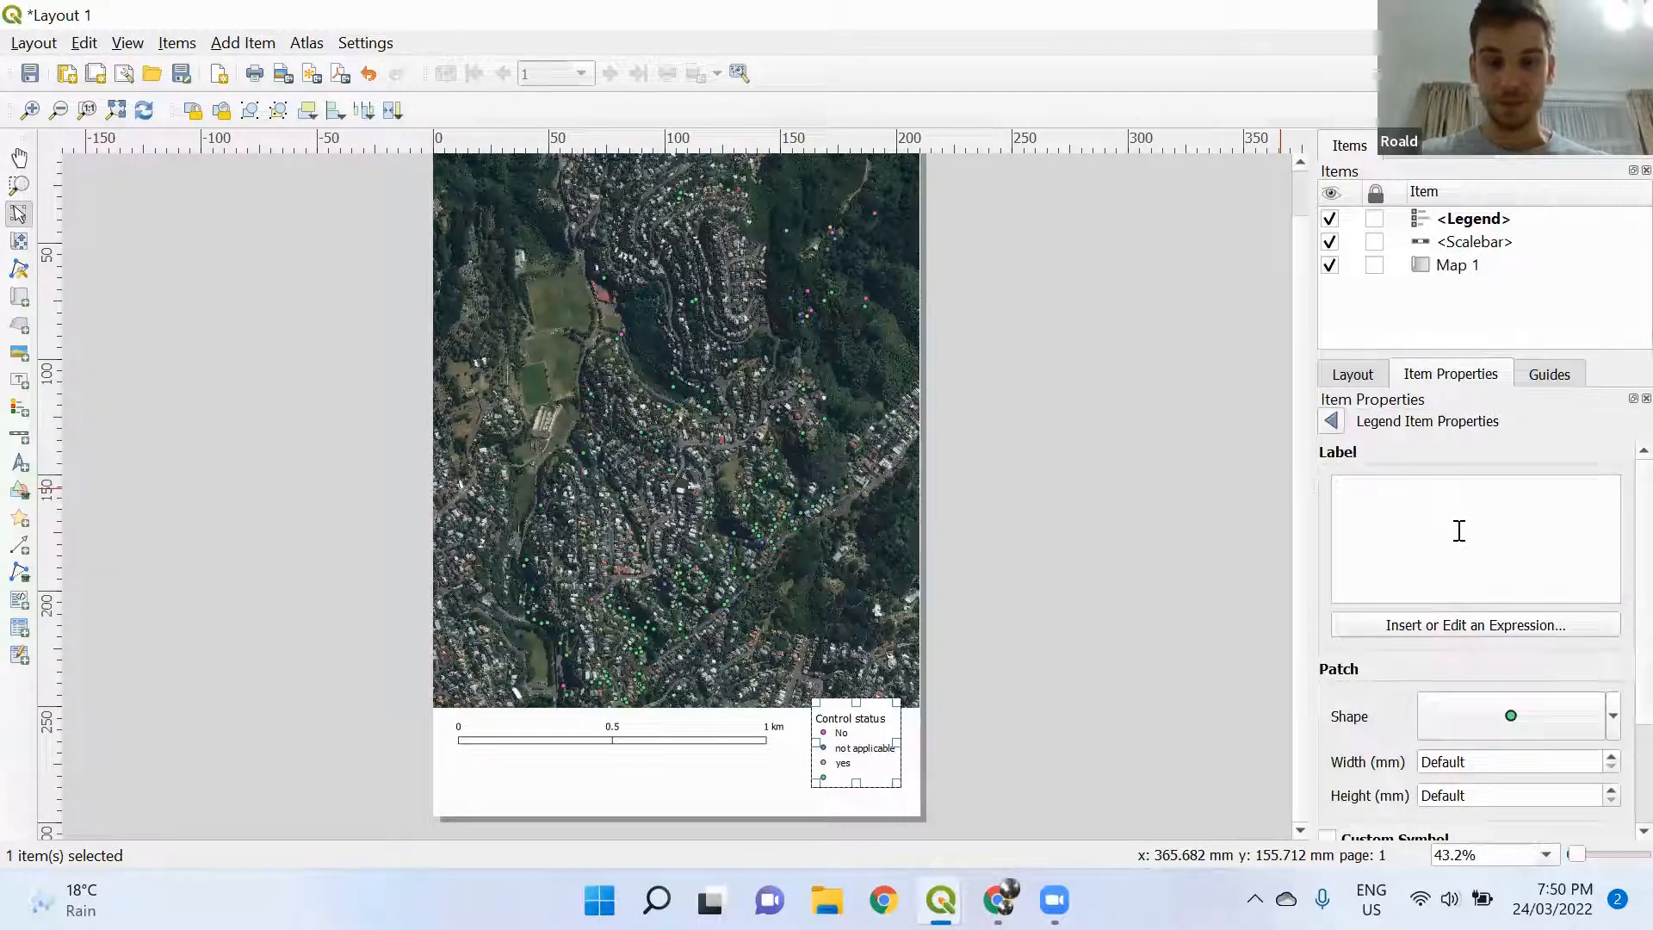
pyautogui.write('Not classified')
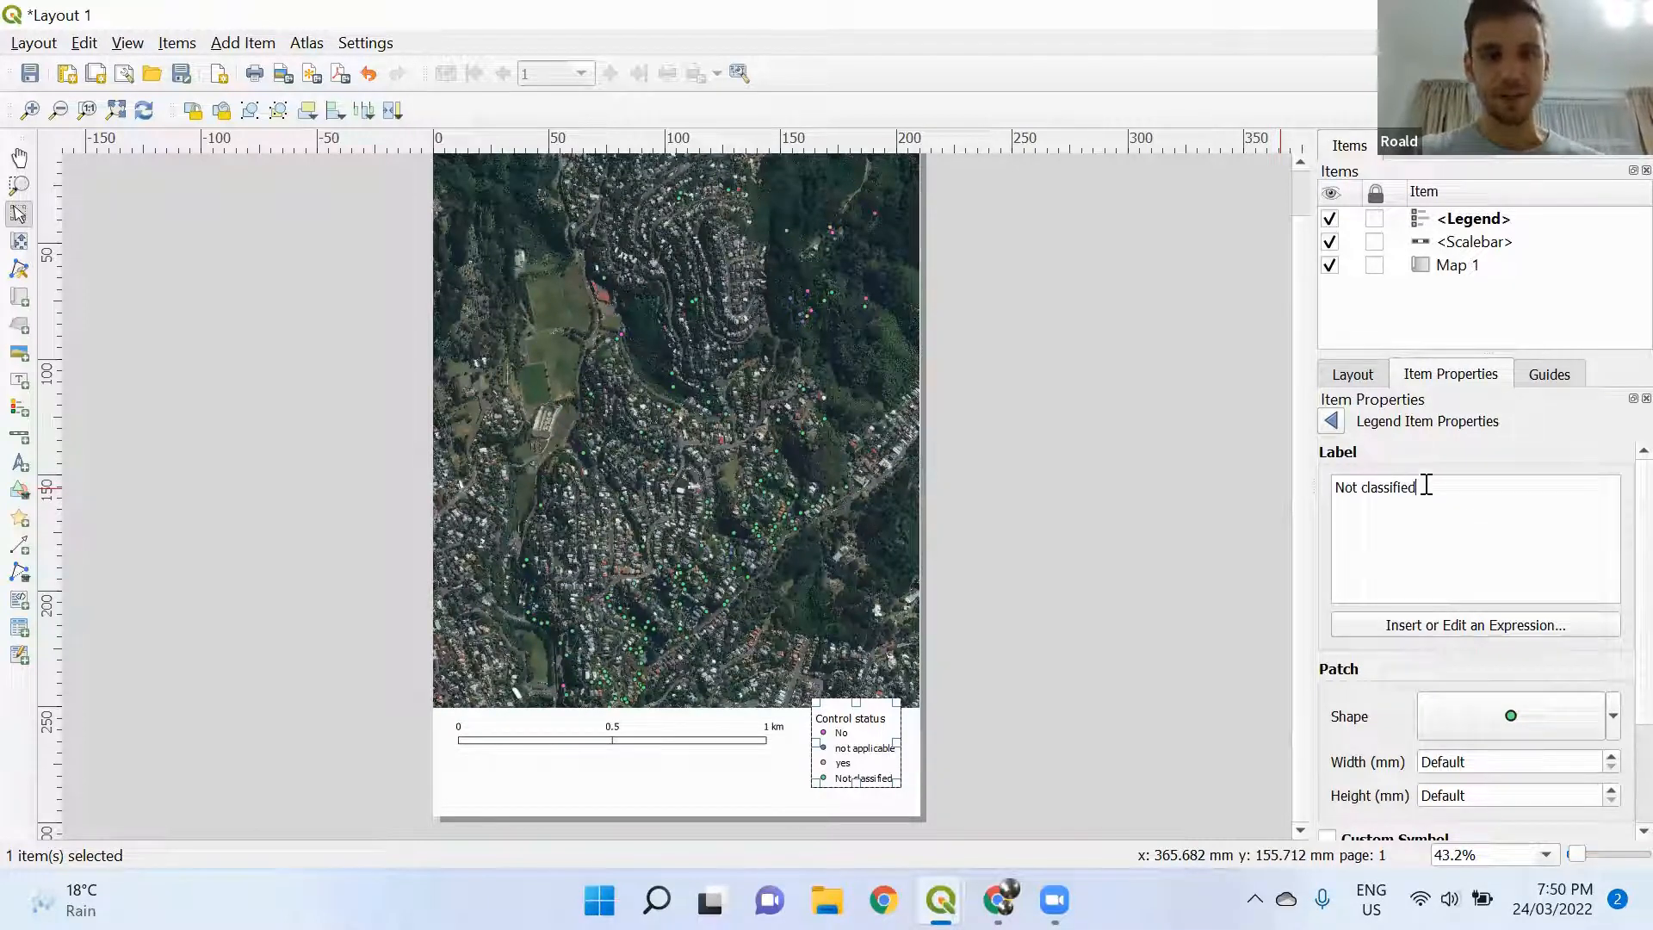
pyautogui.click(1331, 420)
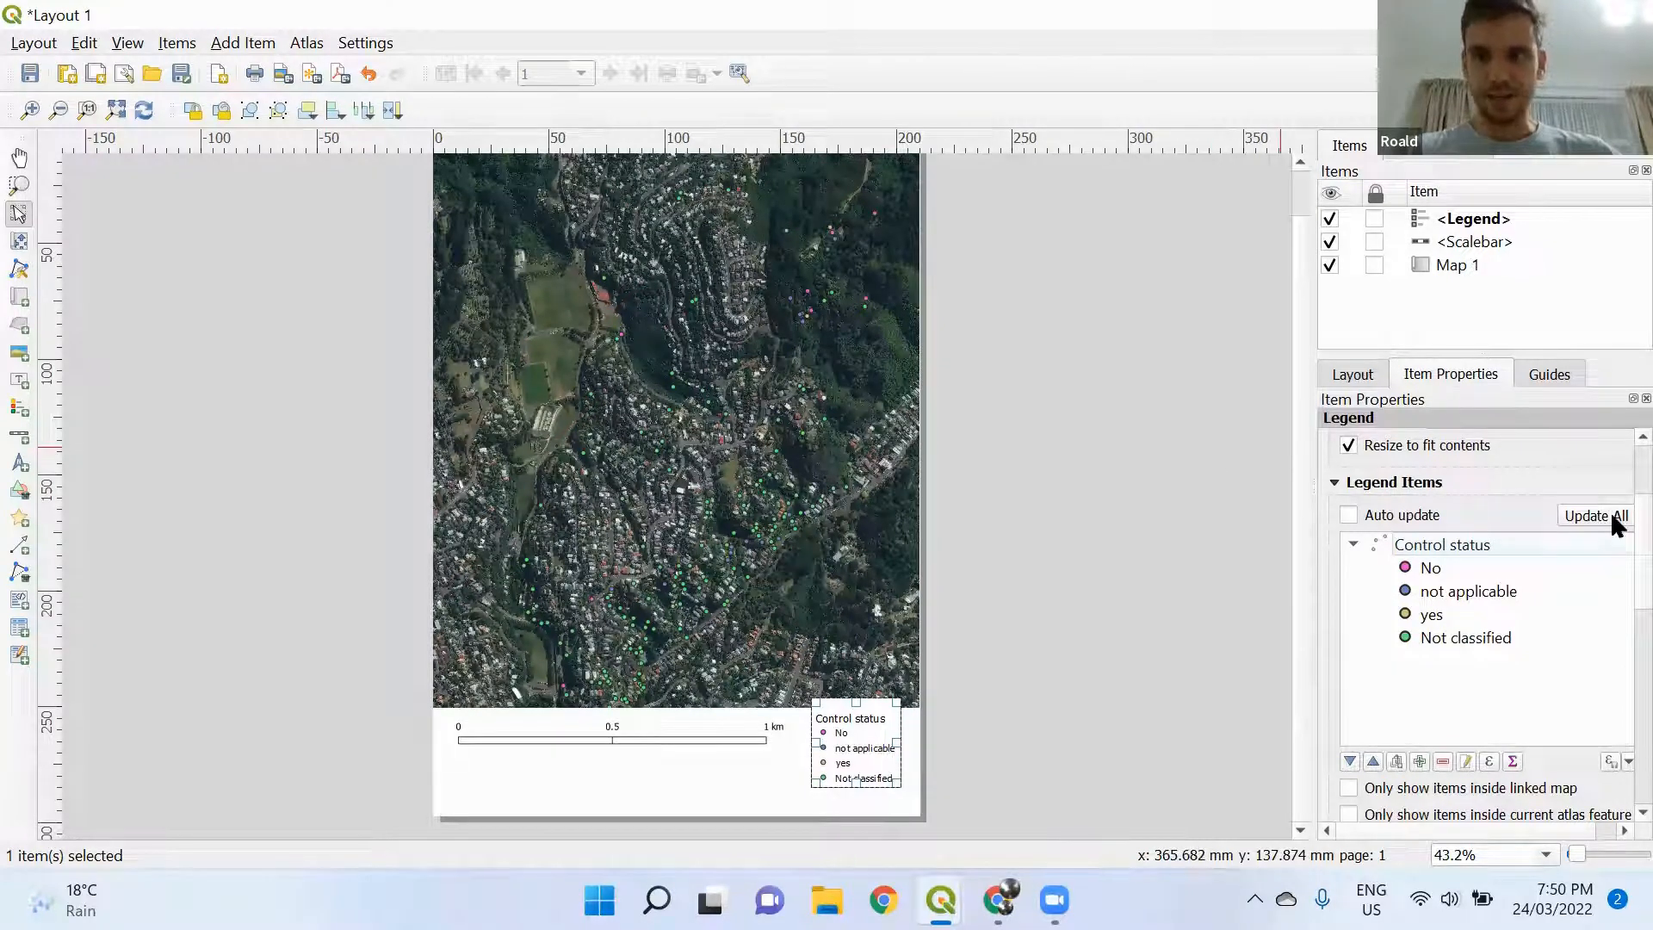
# Set the font style of the legend's group headings to Bold
pyautogui.scroll(-5, 1610, 525)
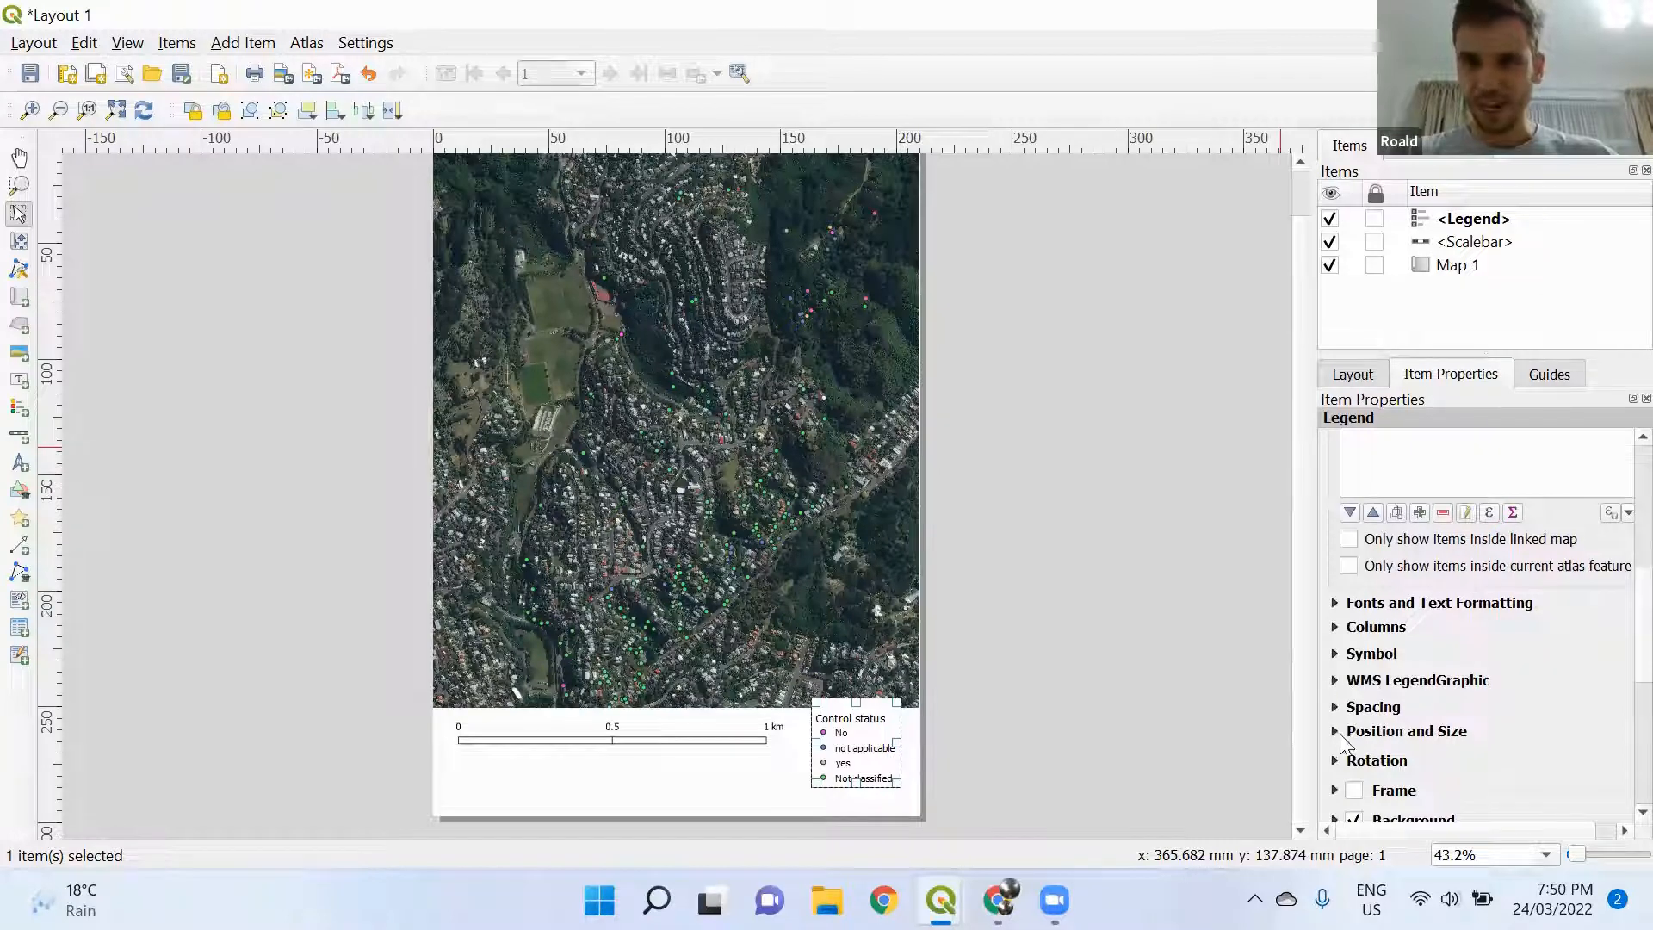
pyautogui.click(1336, 603)
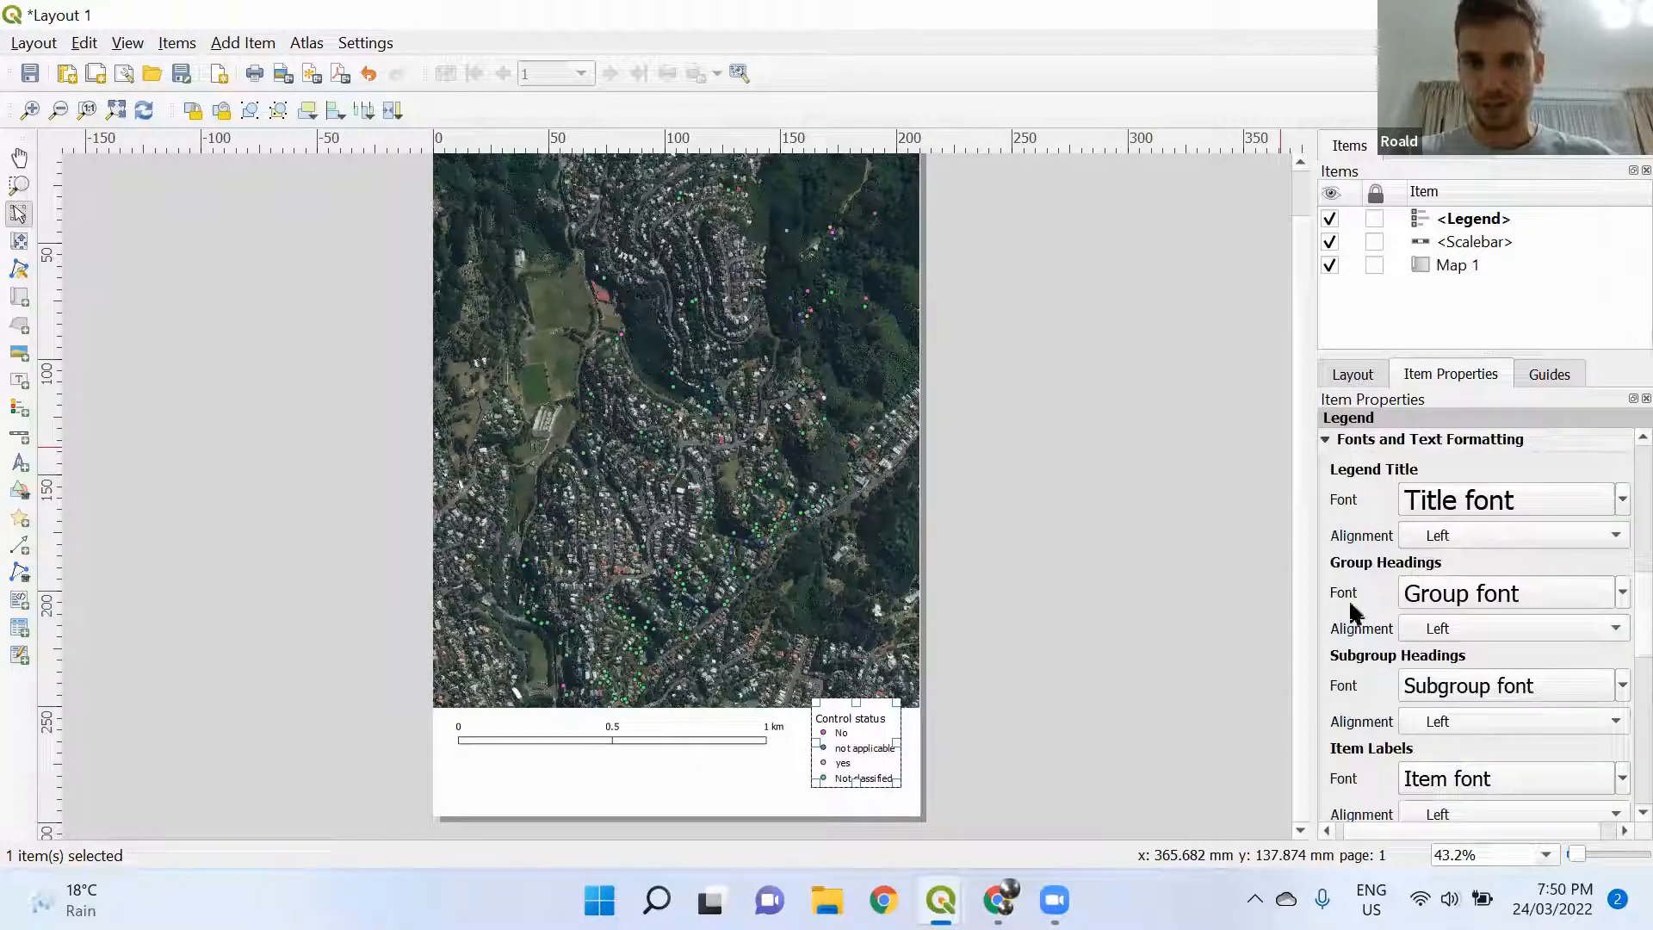
pyautogui.click(1548, 602)
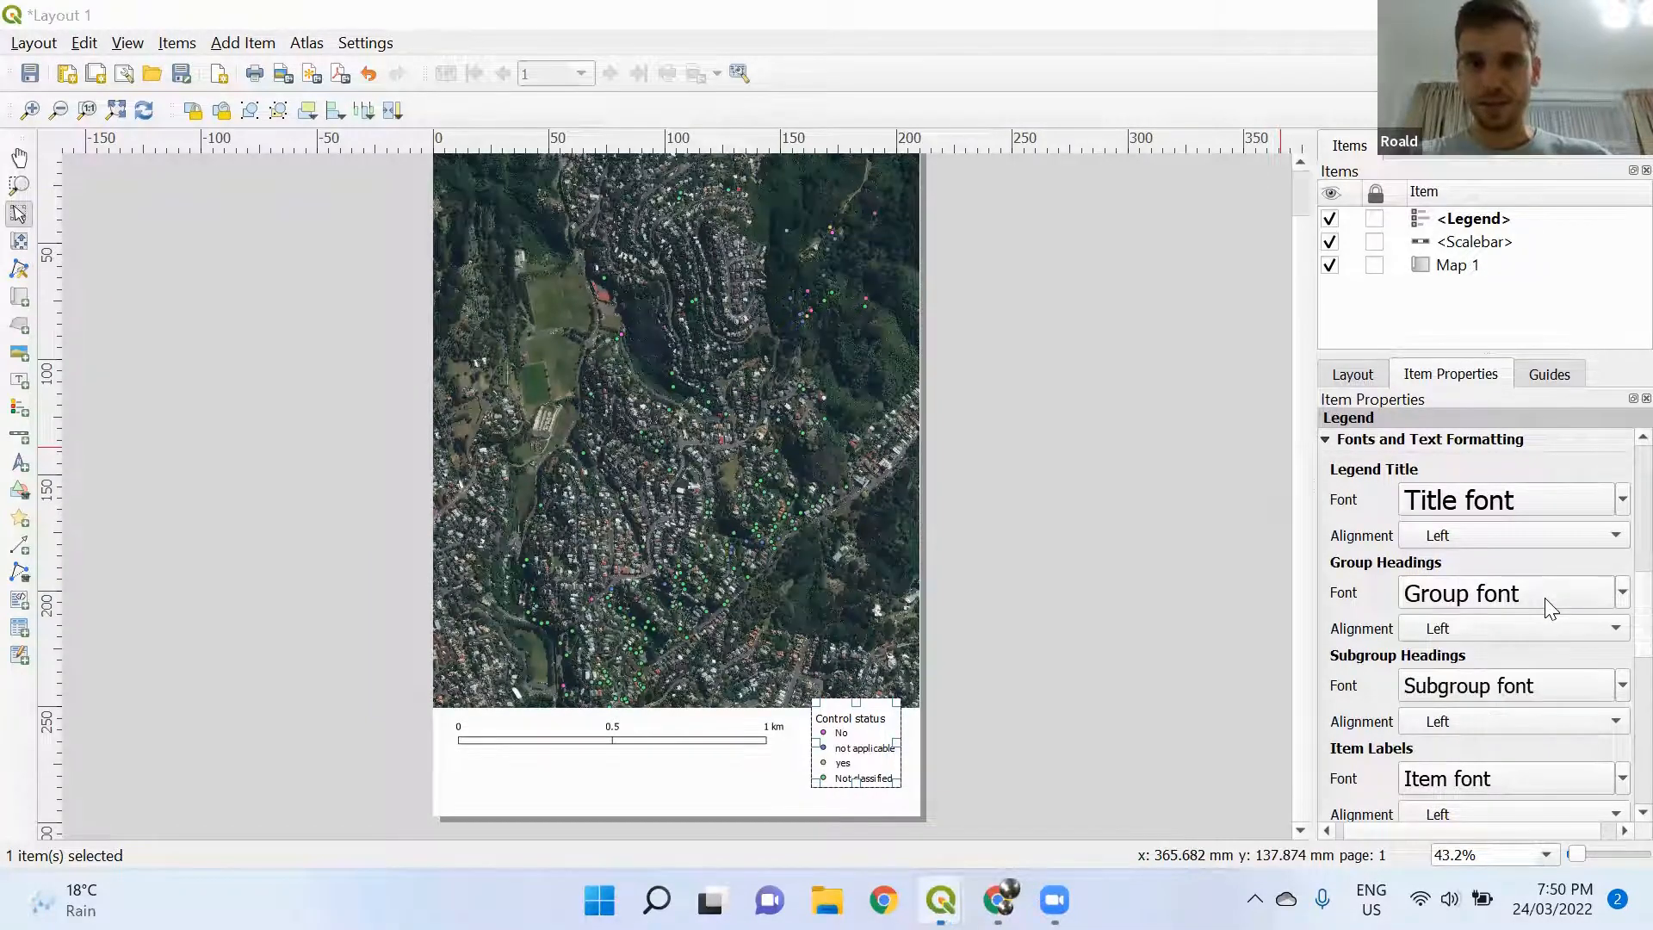
pyautogui.click(873, 352)
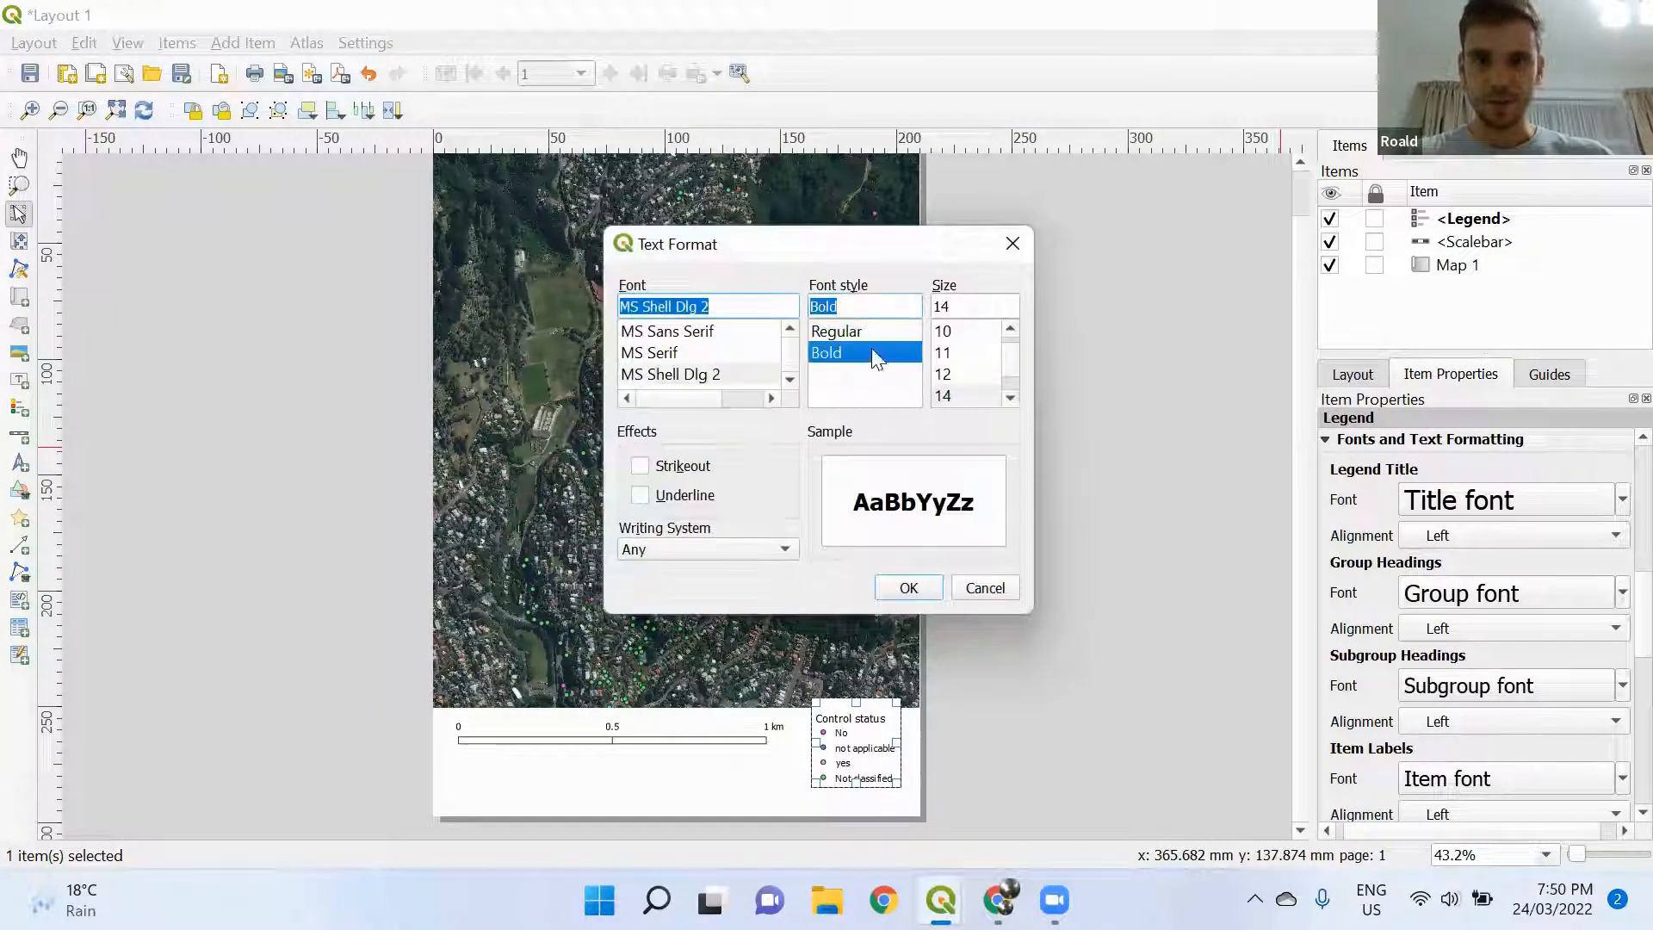
pyautogui.click(921, 583)
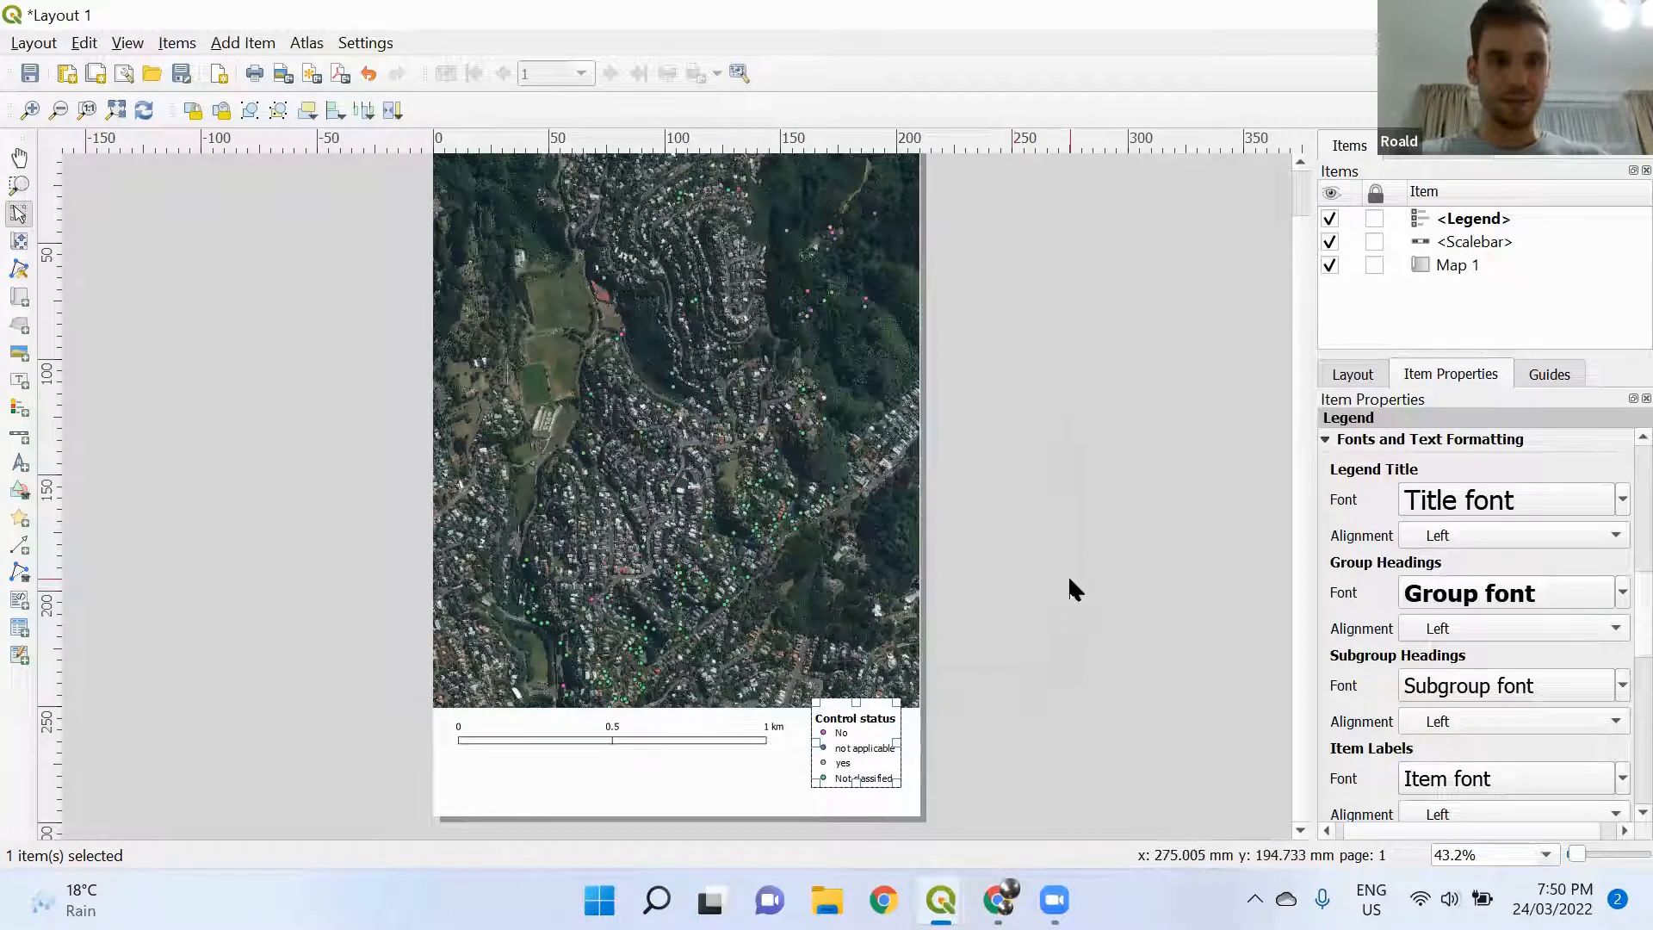
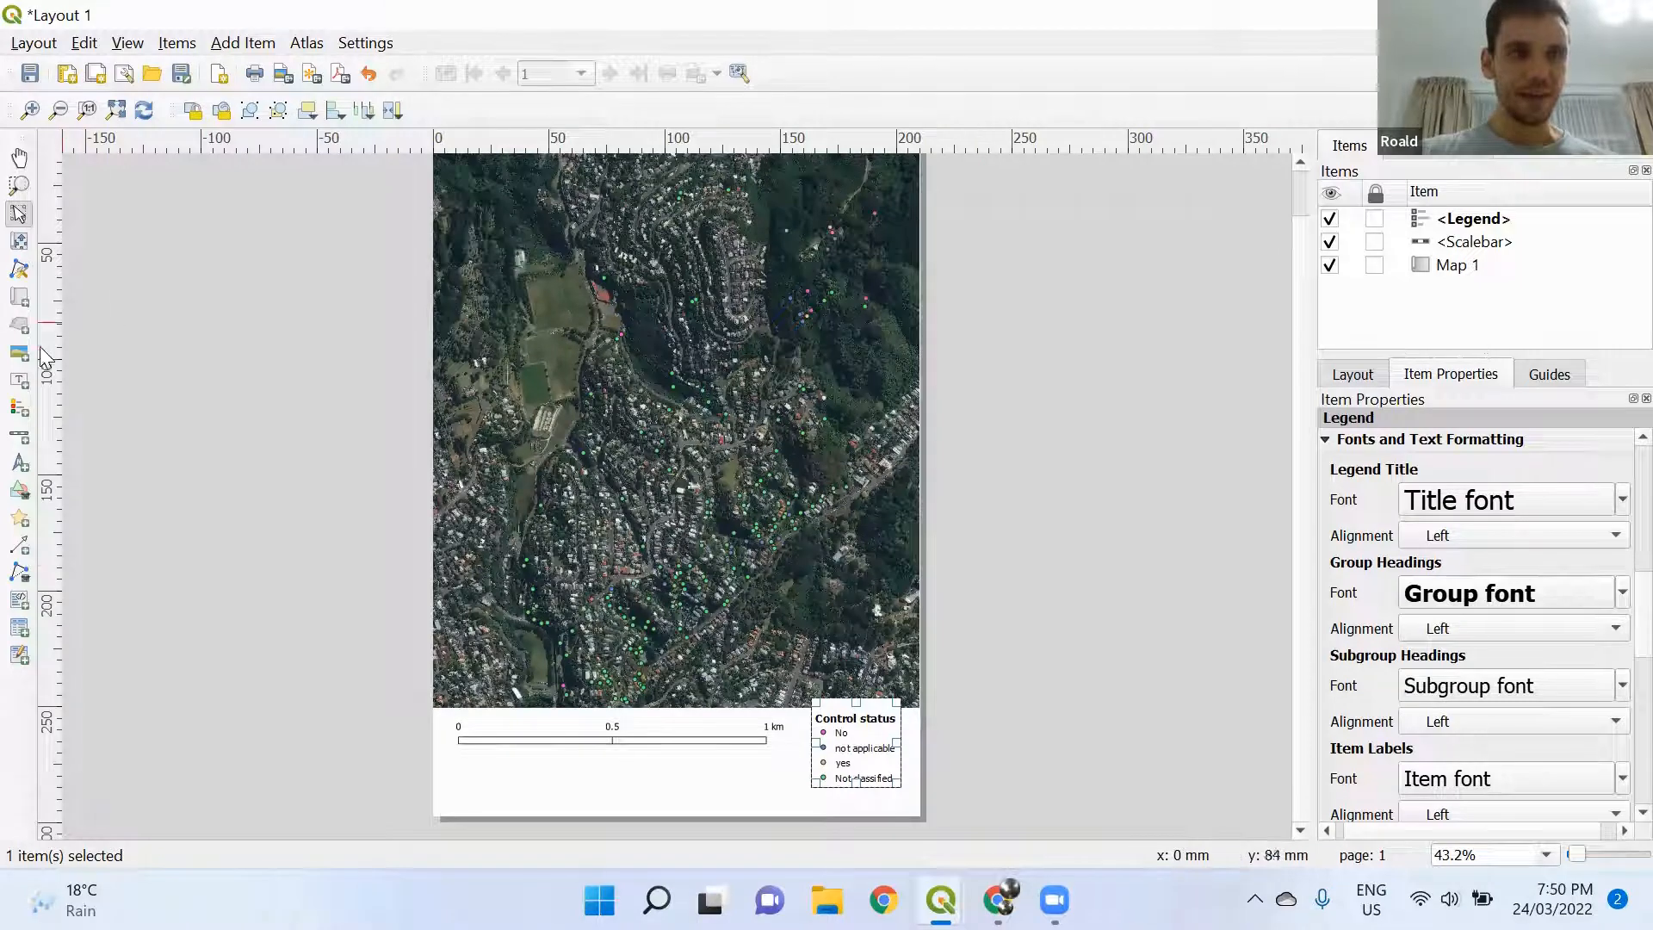
# Add a north arrow about 20 mm in size near the map's upper-right corner and check its map rotation sync settings
pyautogui.click(20, 463)
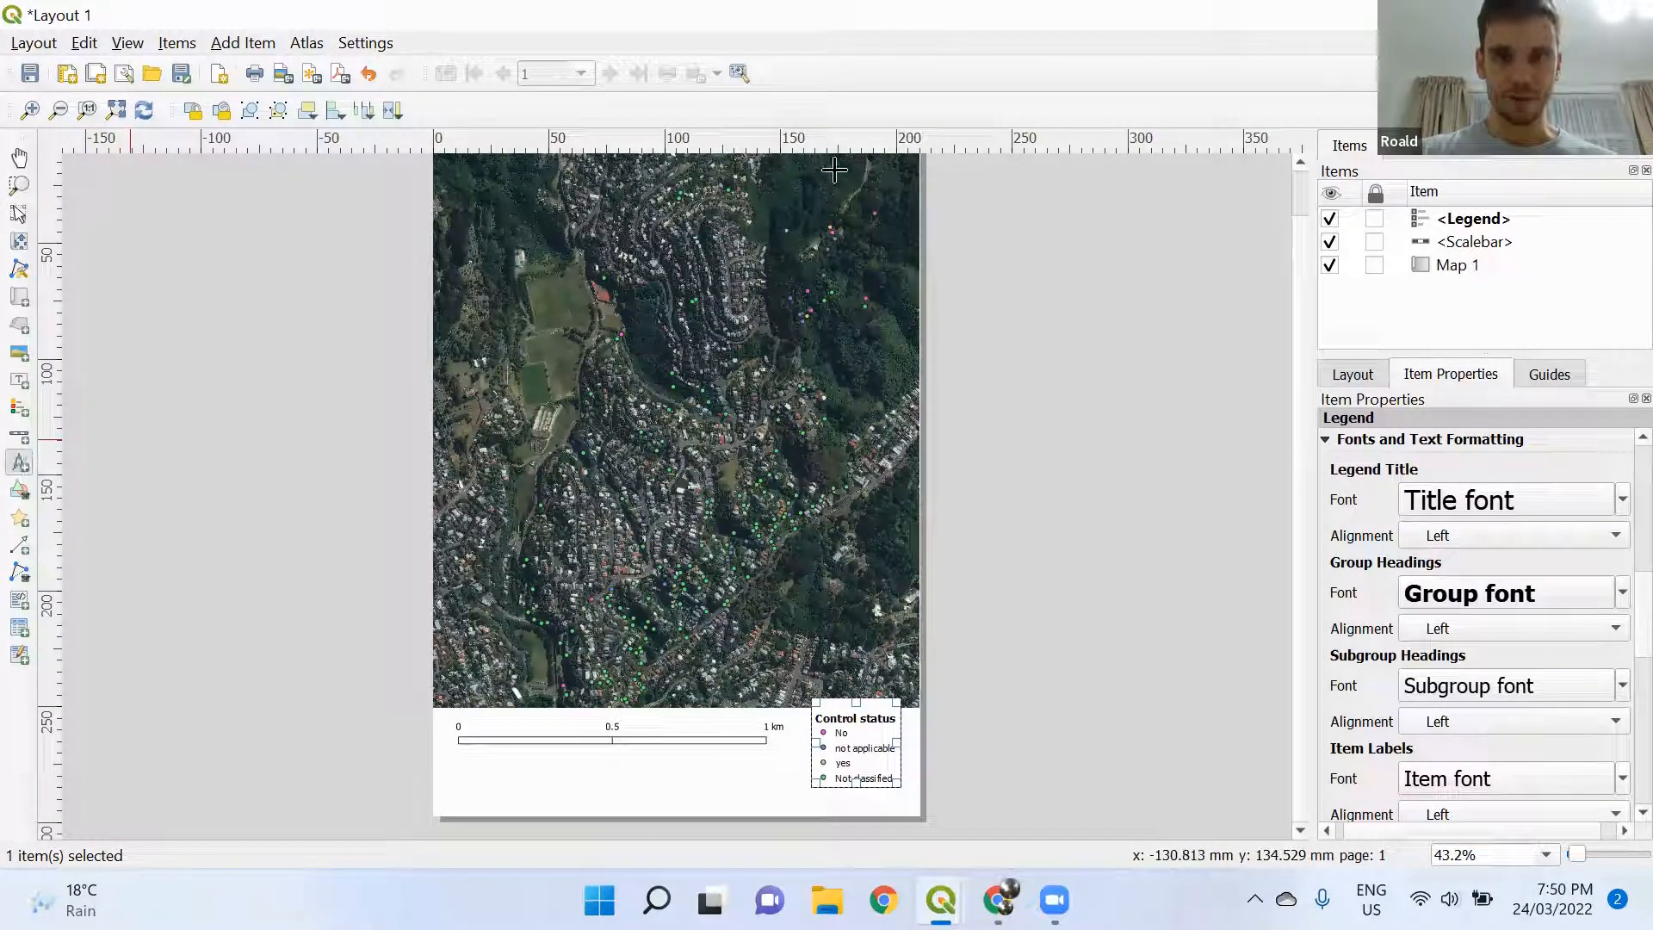
pyautogui.moveTo(834, 169); pyautogui.dragTo(879, 218)
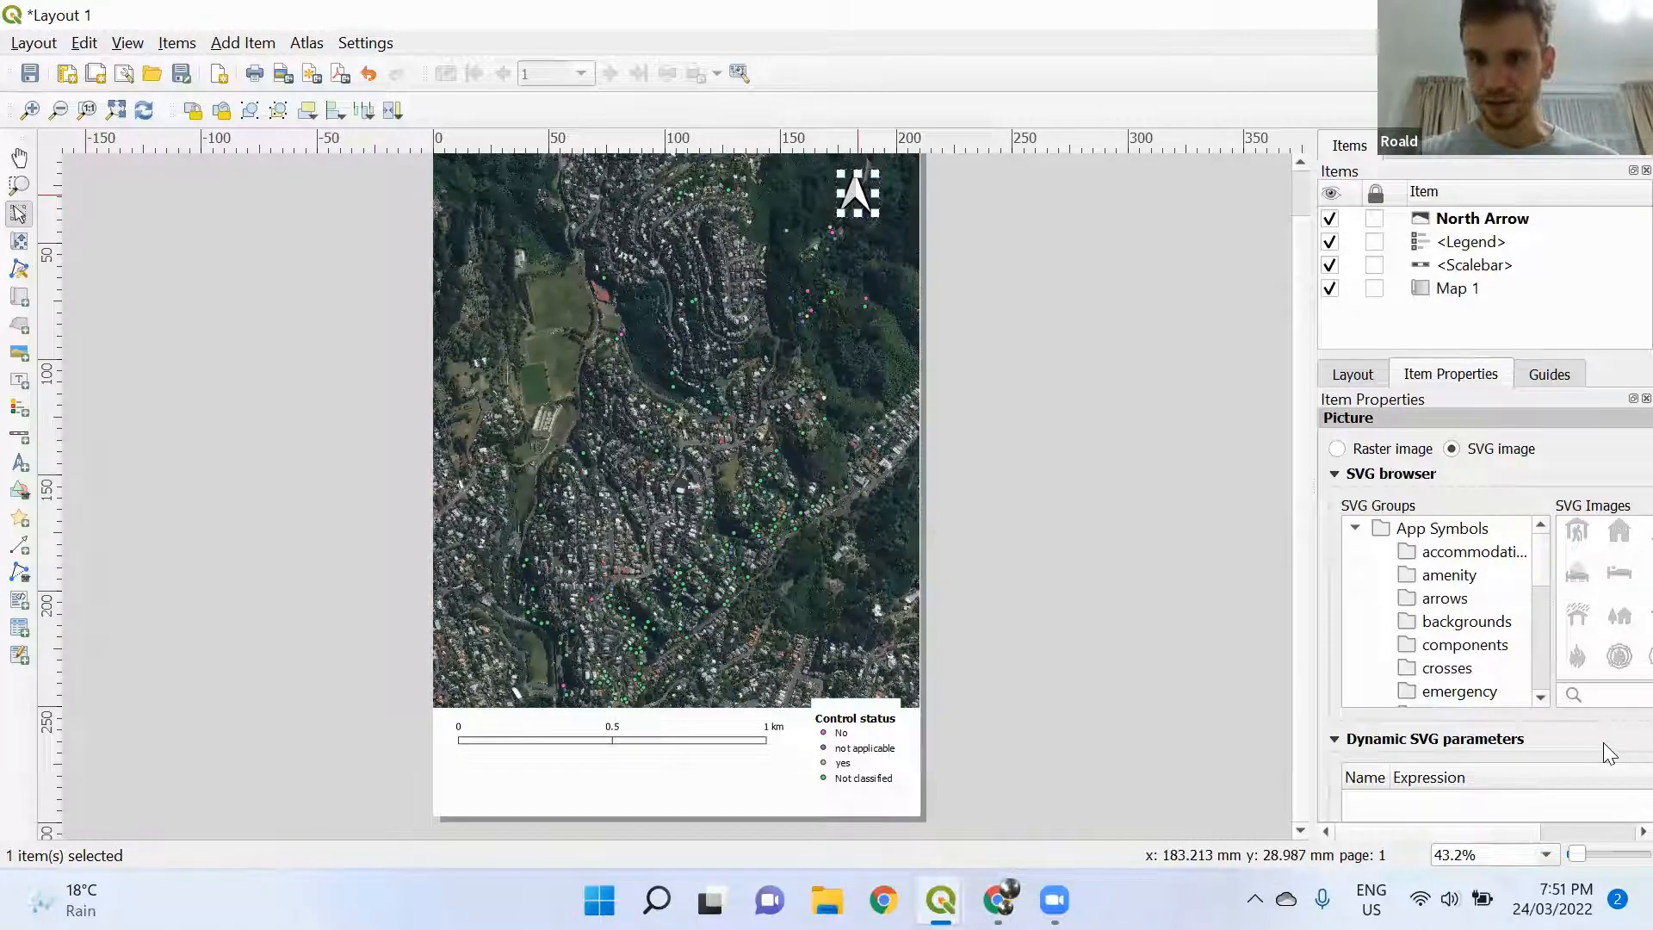
pyautogui.scroll(-5, 1603, 742)
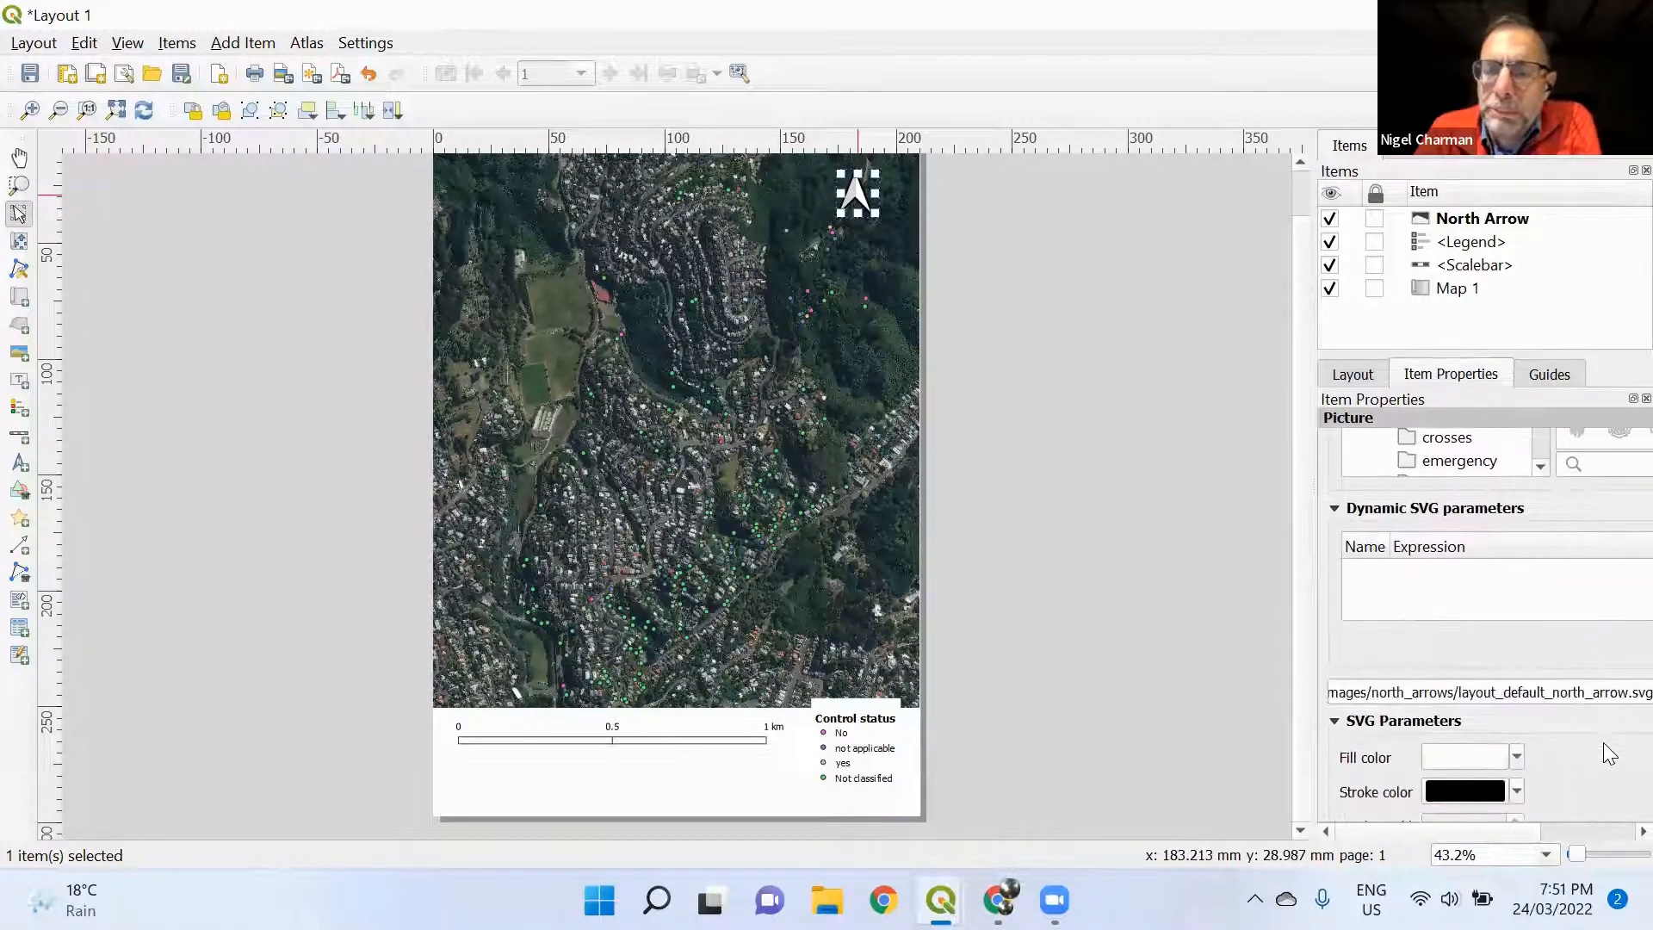
pyautogui.scroll(-5, 1603, 742)
pyautogui.scroll(-3, 1602, 742)
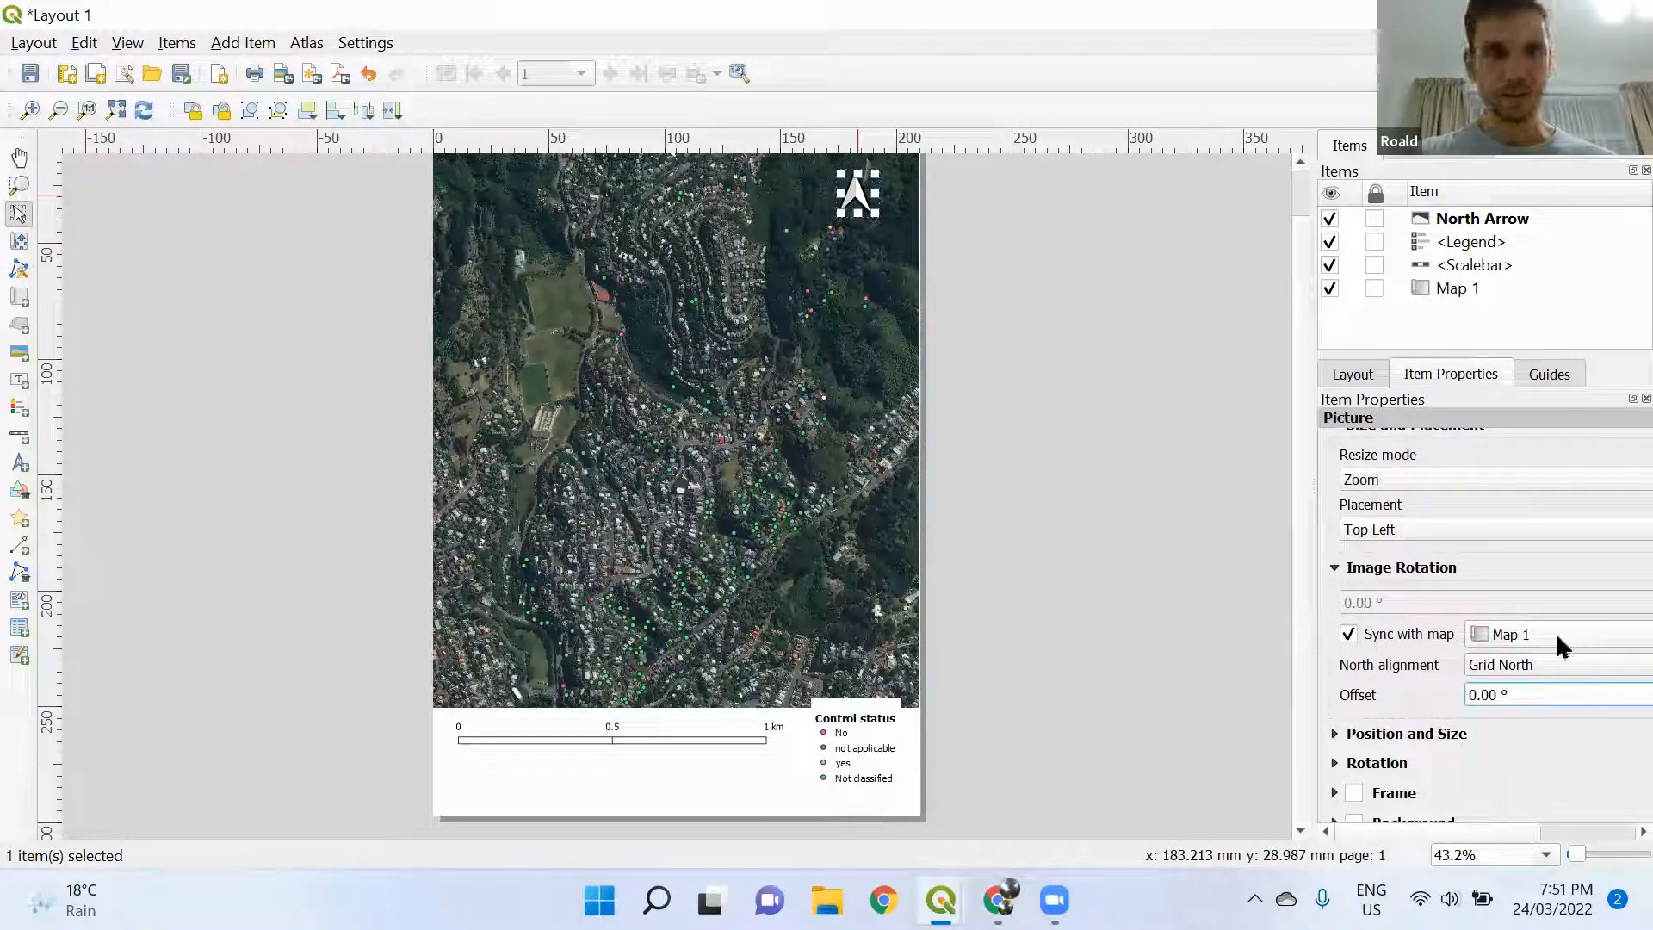
# Rotate Map 1 by 180° to test that the north arrow follows, and reset the map rotation to 0°
pyautogui.click(884, 443)
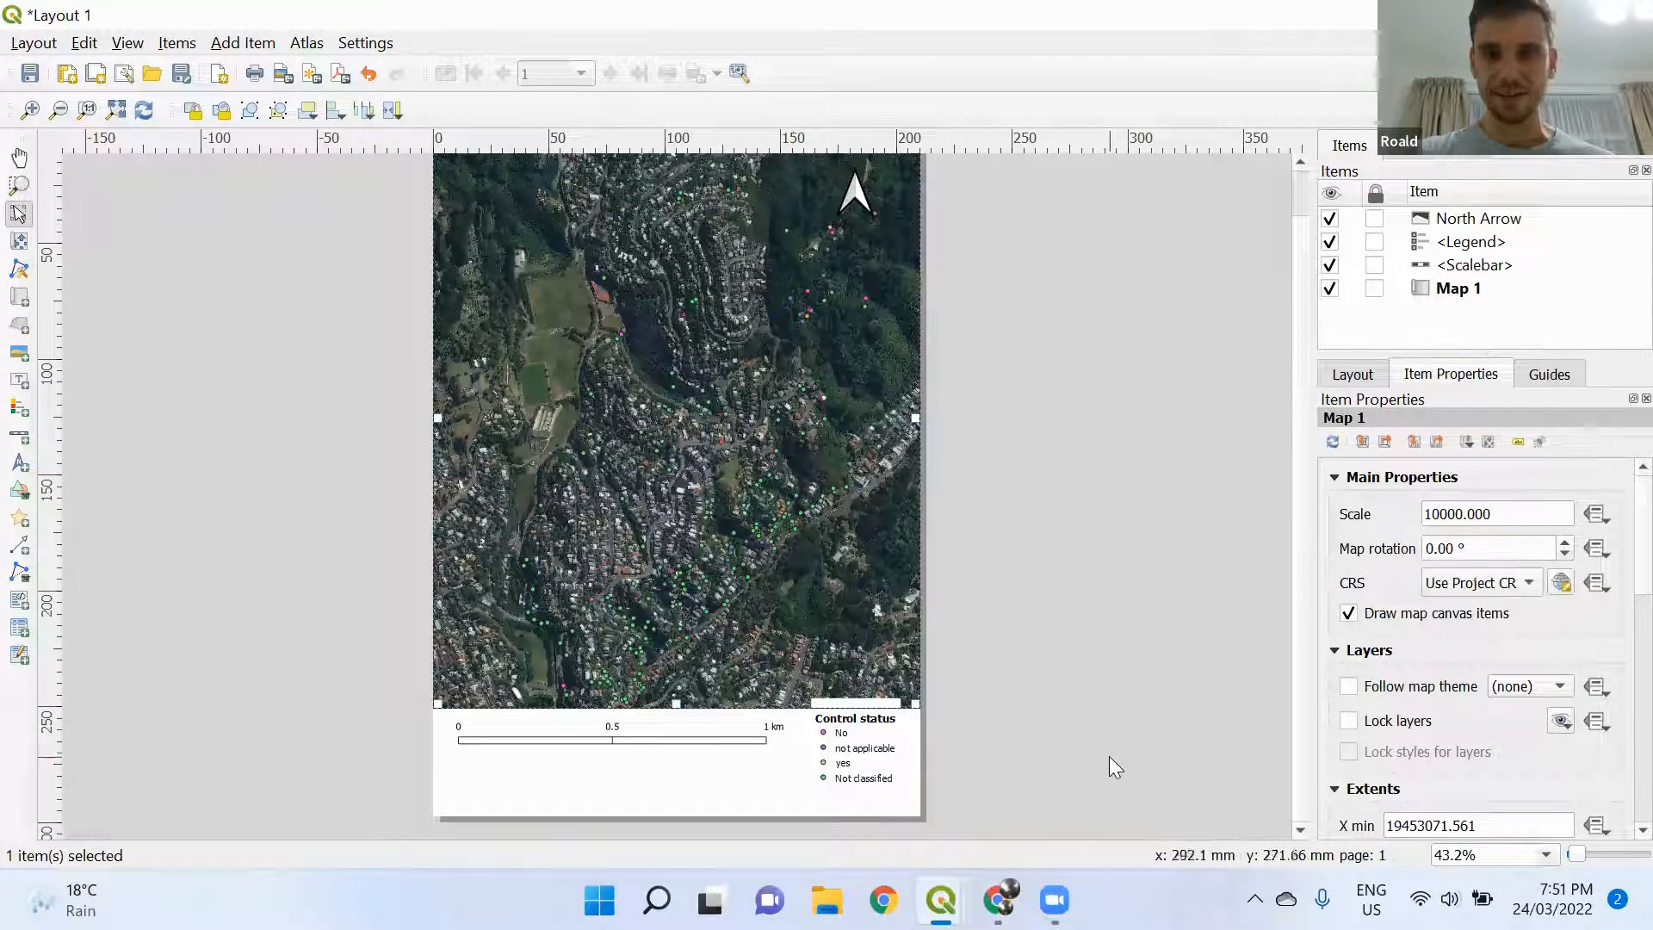
pyautogui.click(1436, 216)
pyautogui.click(1446, 290)
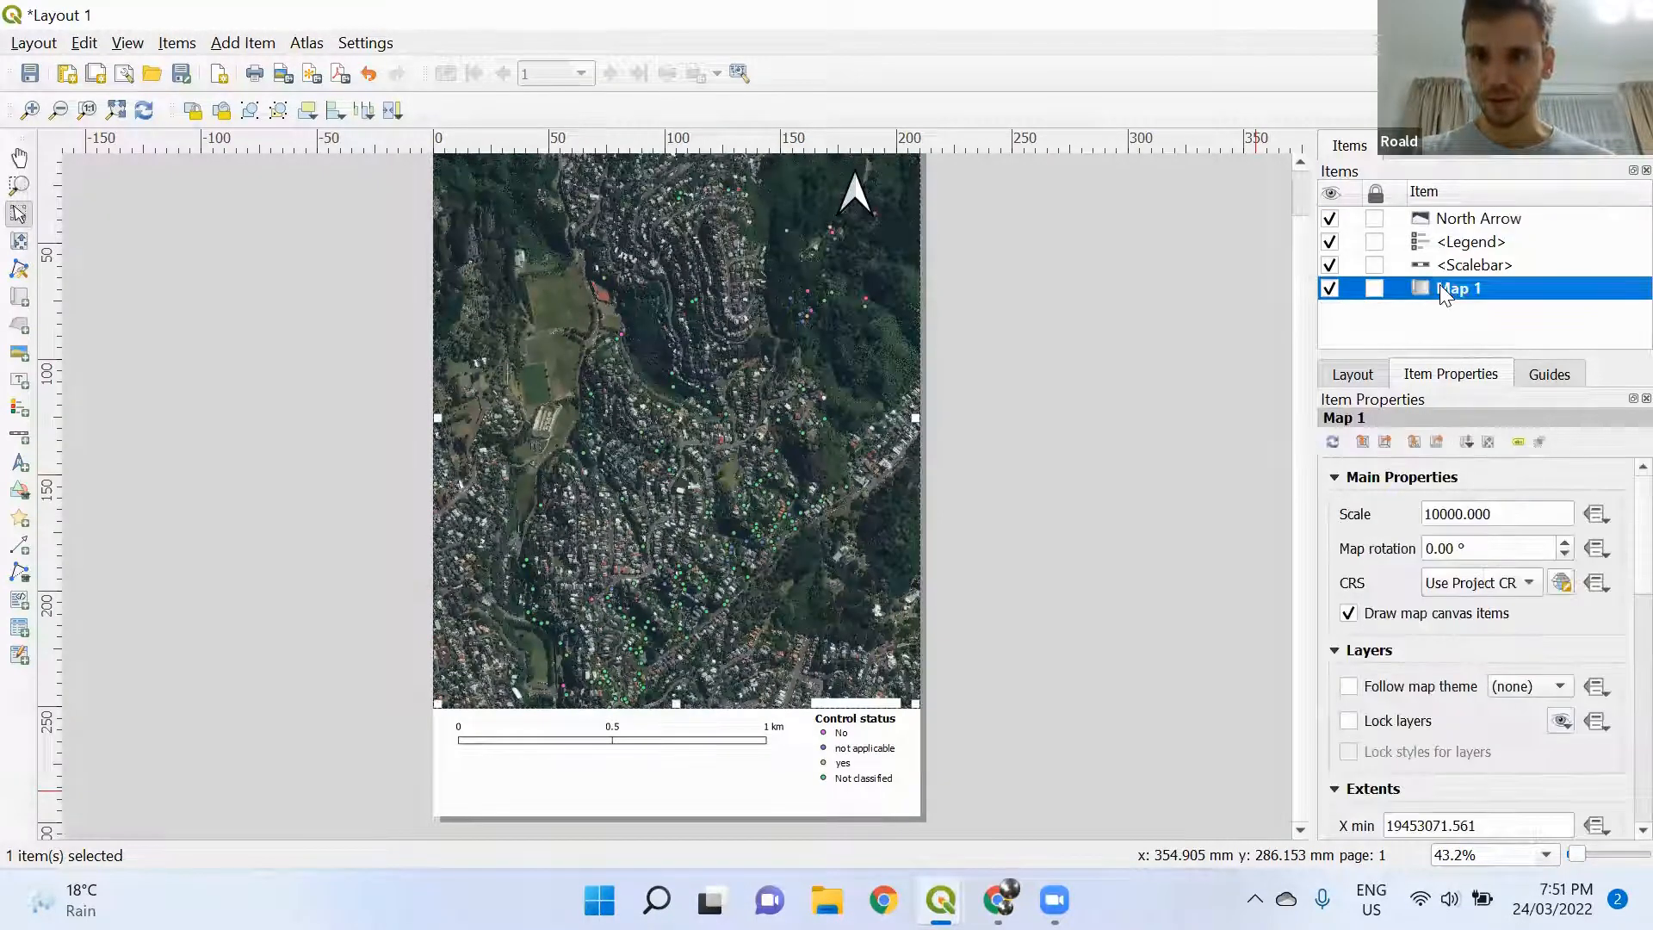
pyautogui.click(1489, 554)
pyautogui.moveTo(1489, 555); pyautogui.dragTo(1413, 554)
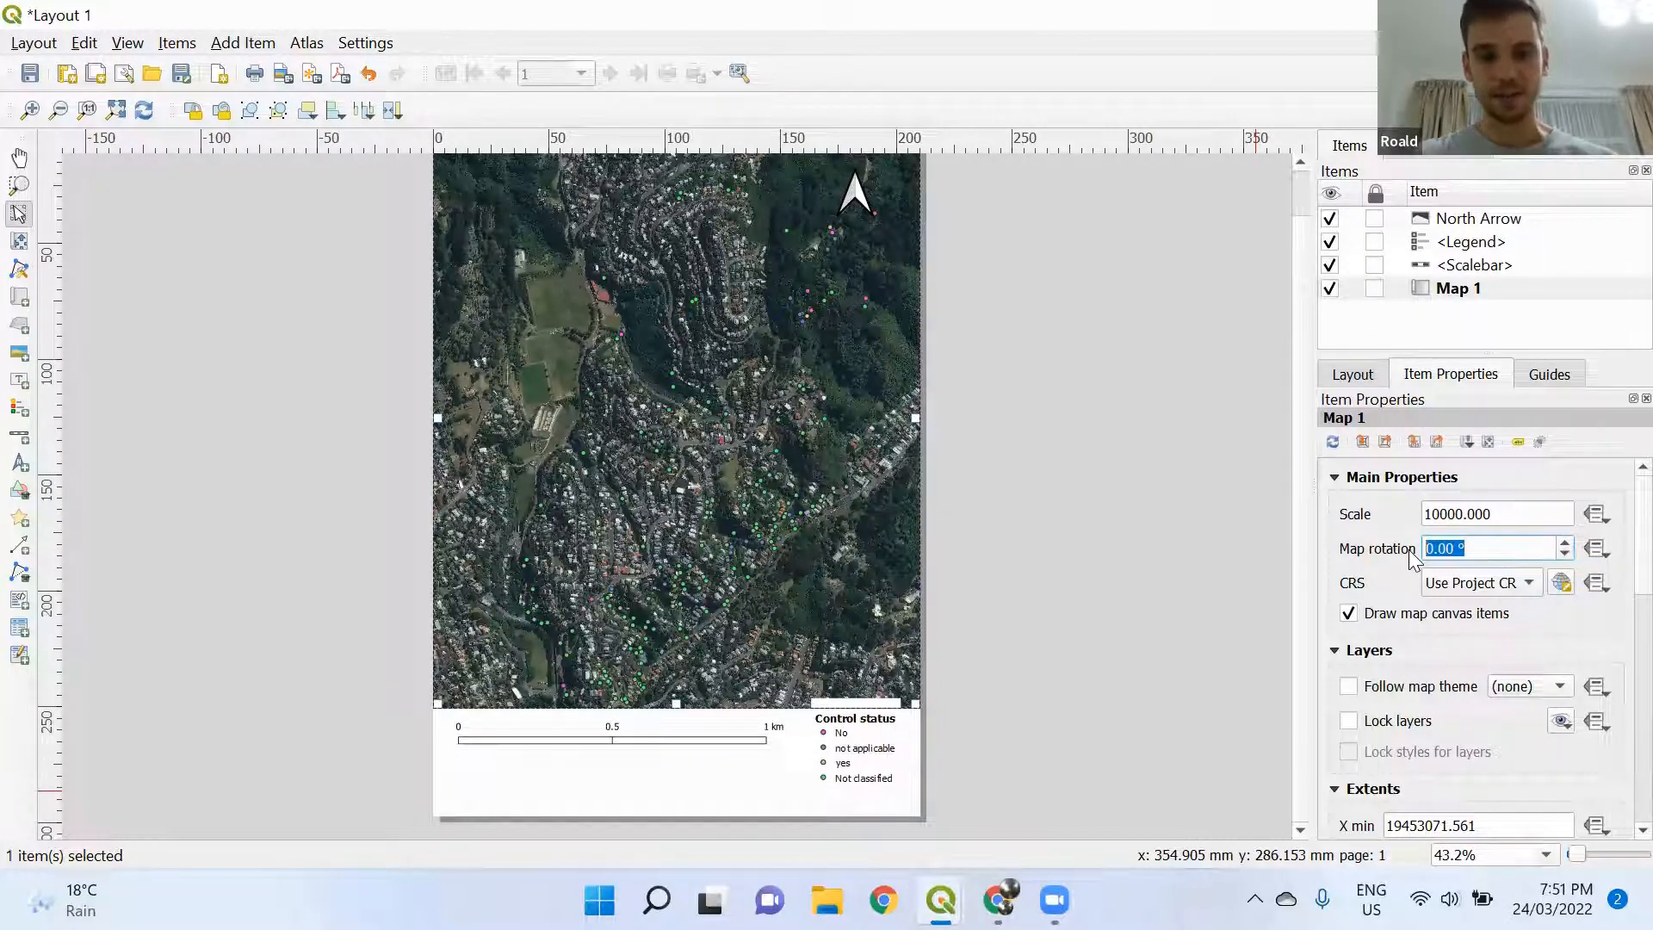
pyautogui.write('180')
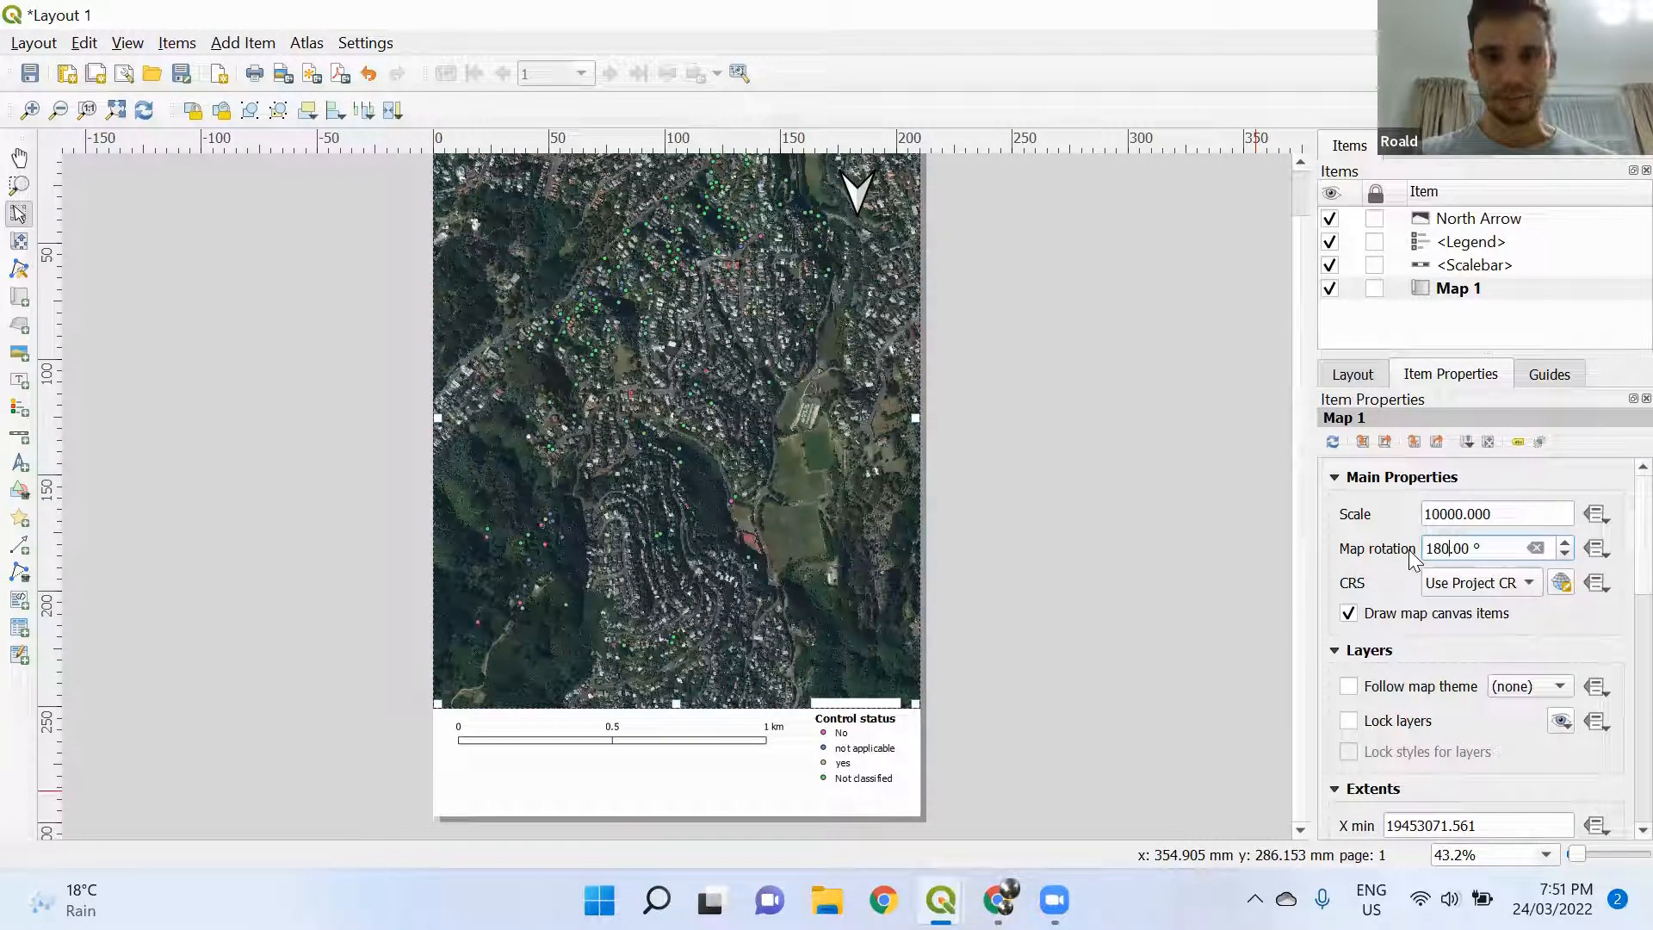
pyautogui.press('BackSpace')
pyautogui.press('BackSpace')
pyautogui.press('BackSpace')
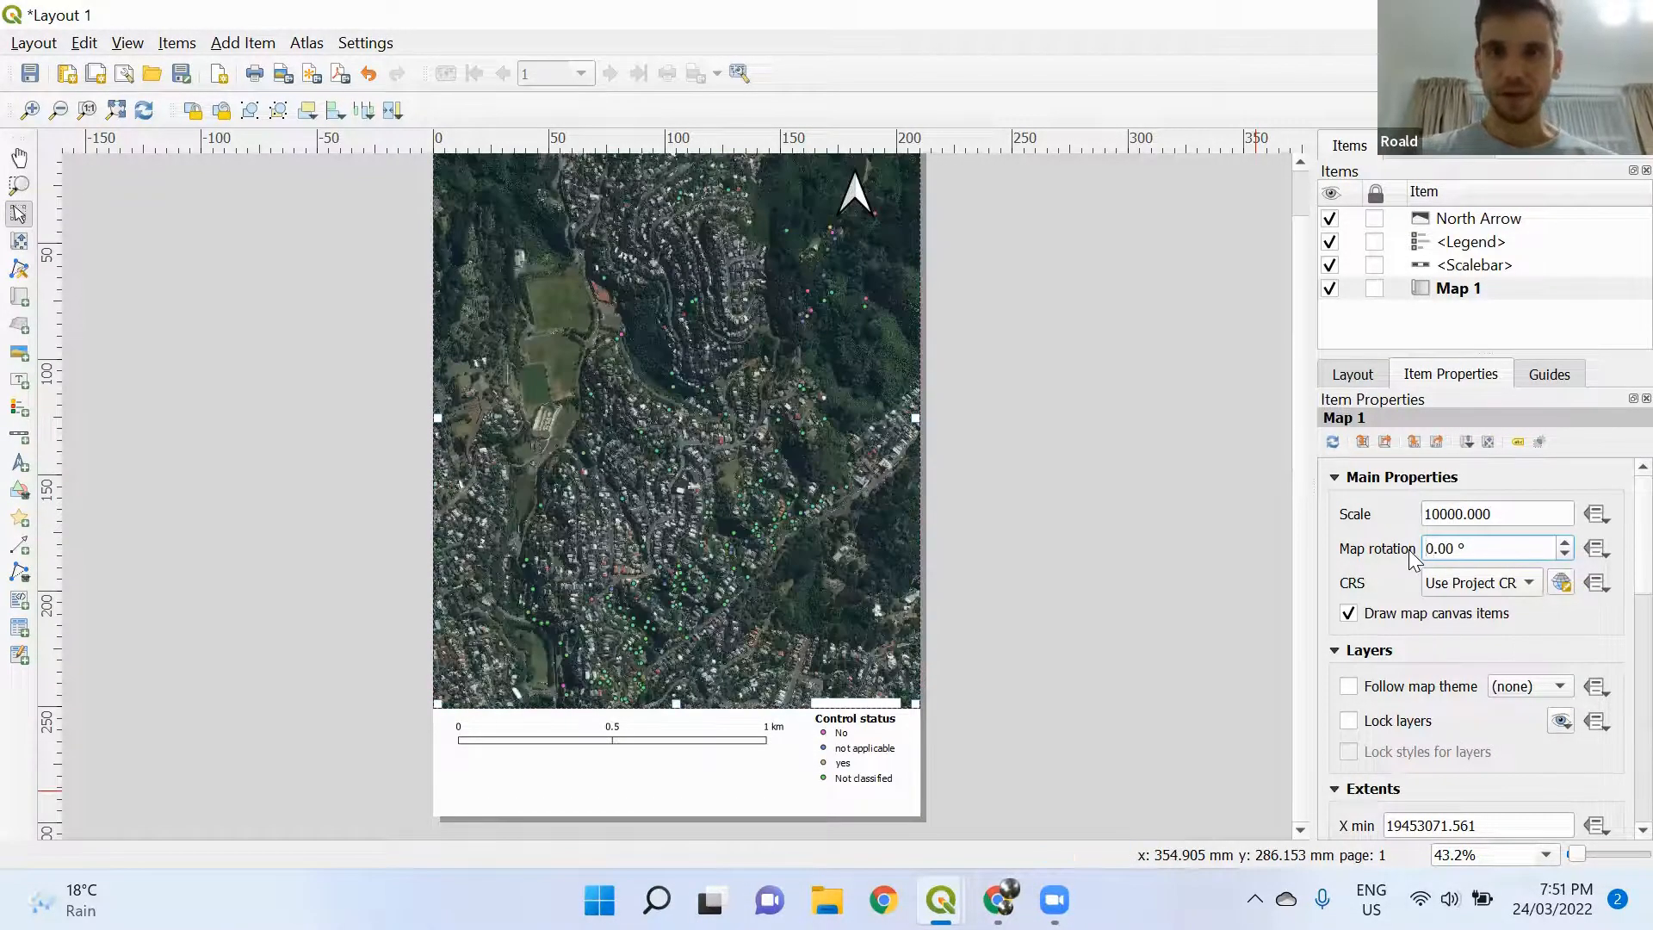
# Move the legend down into the white margin below the map so it clears the satellite imagery
pyautogui.click(1081, 443)
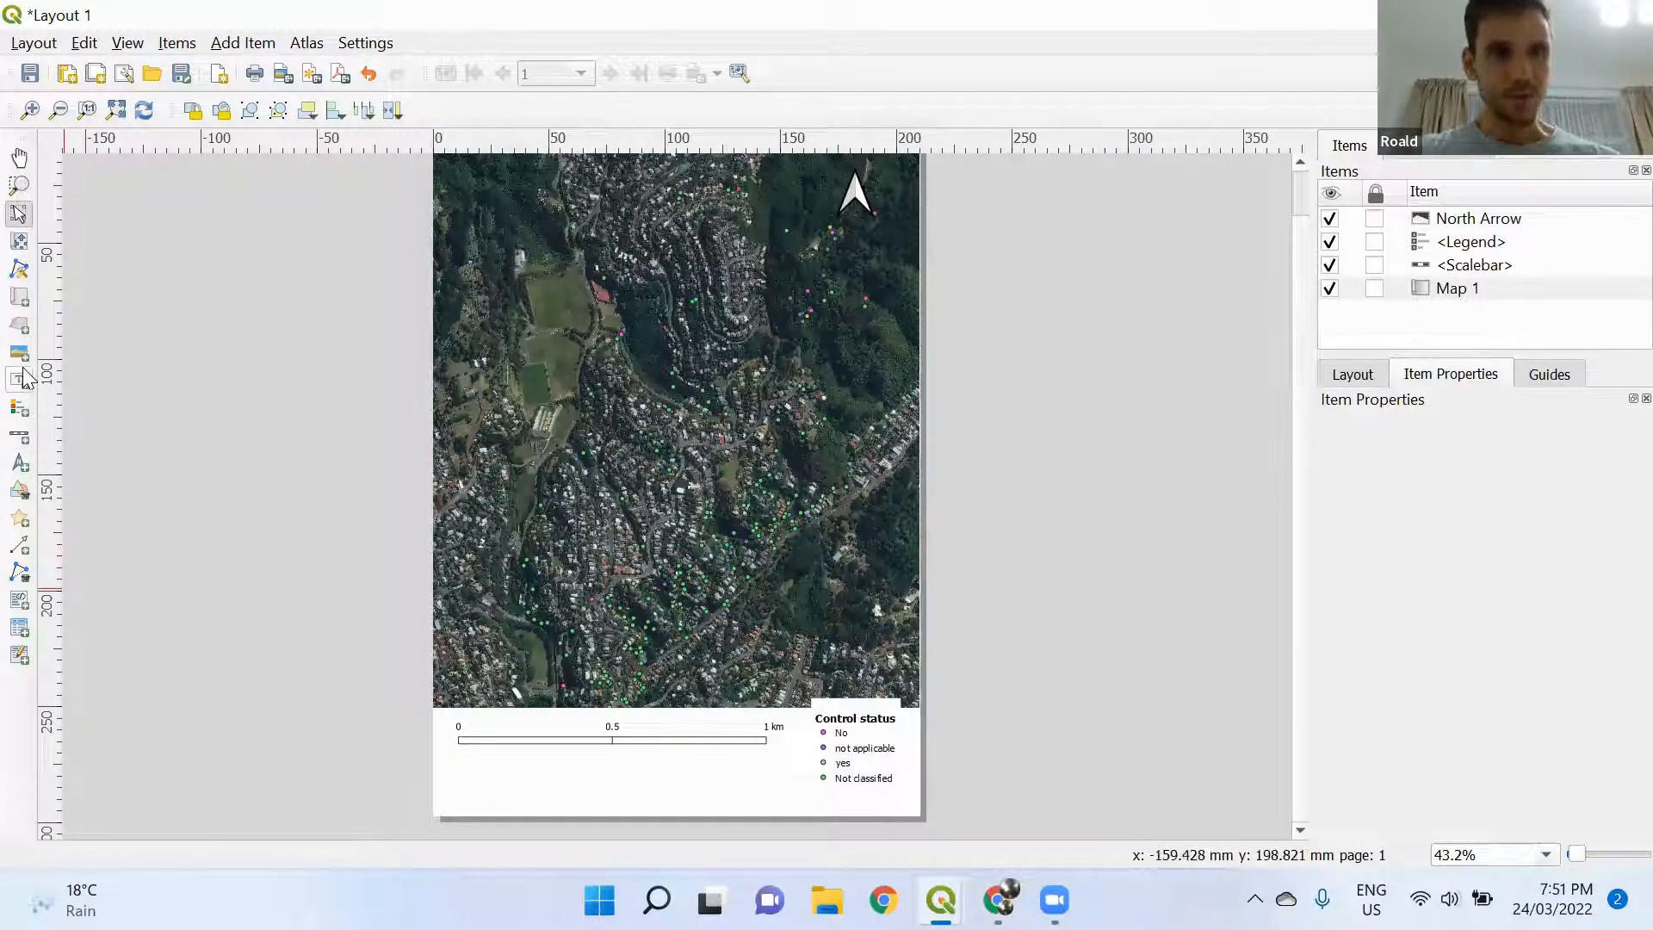
pyautogui.moveTo(867, 711); pyautogui.dragTo(878, 731)
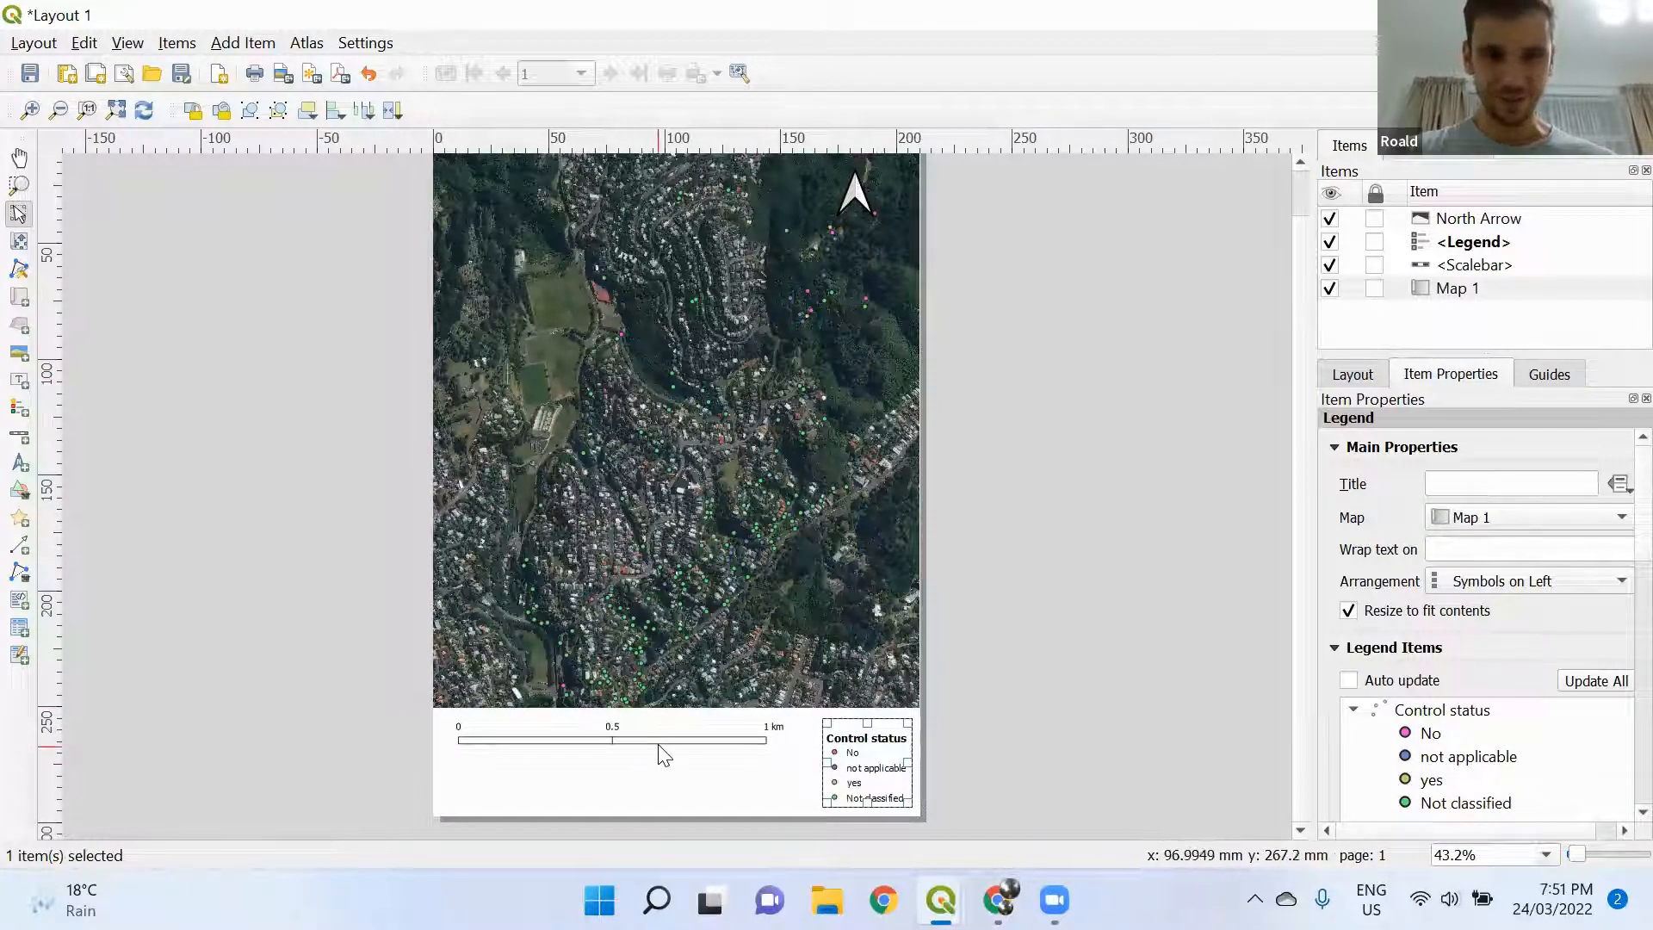
pyautogui.click(248, 453)
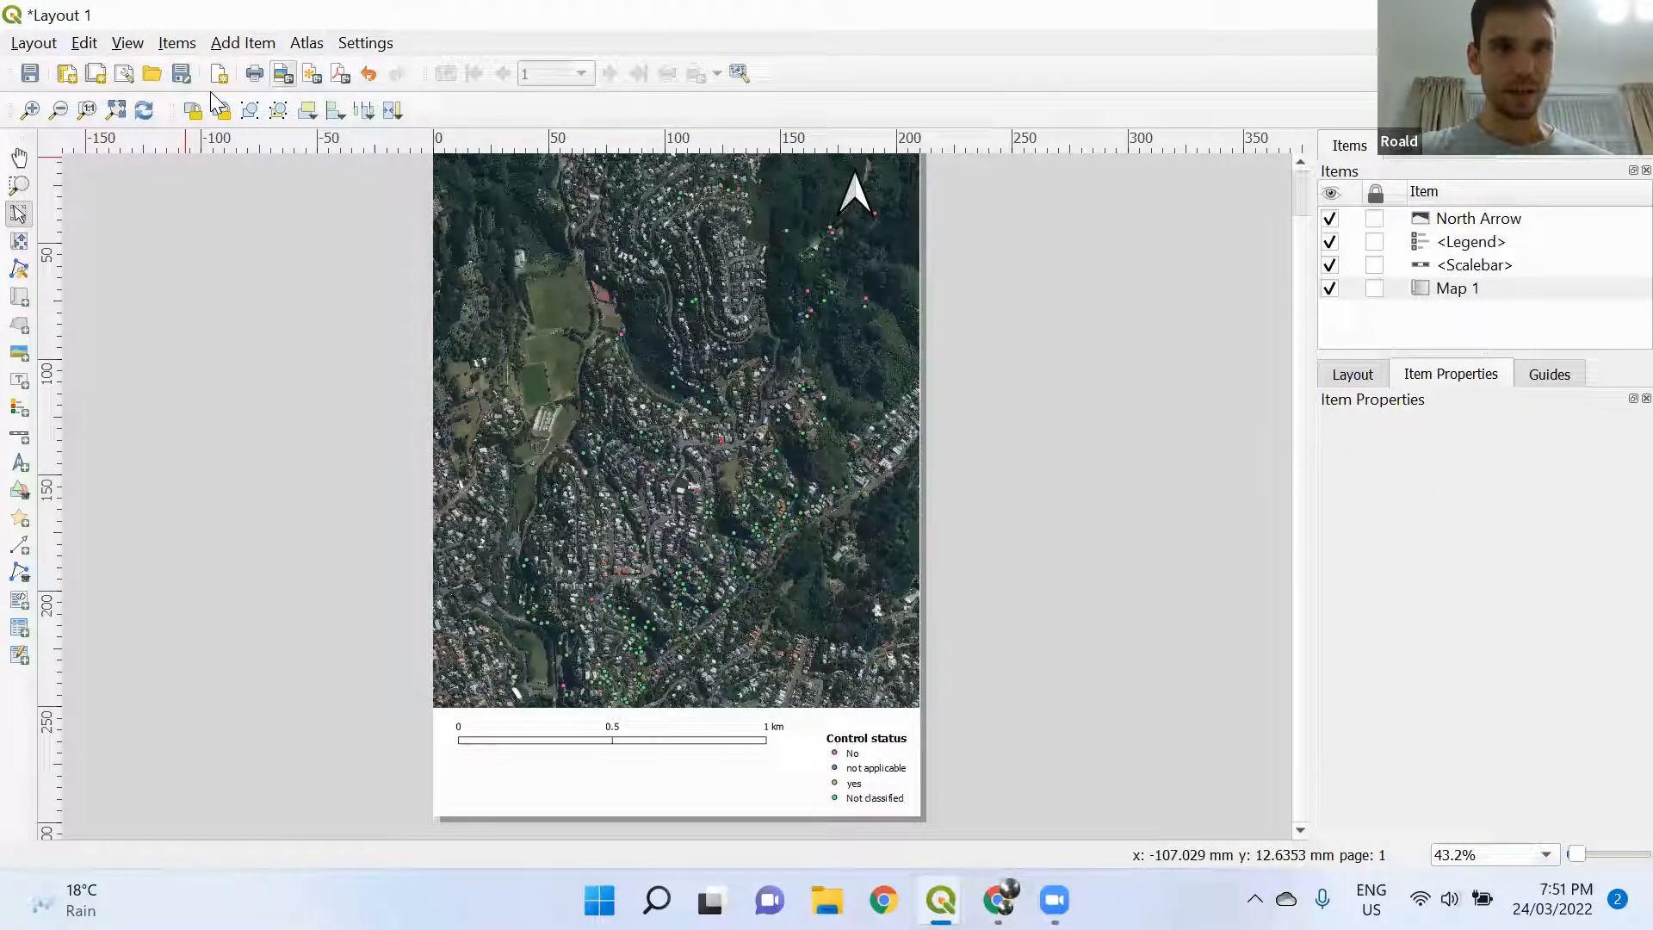
# Export the layout as a PNG image named "Test map" in the Documents folder, dismissing the WMS layer notice
pyautogui.click(283, 74)
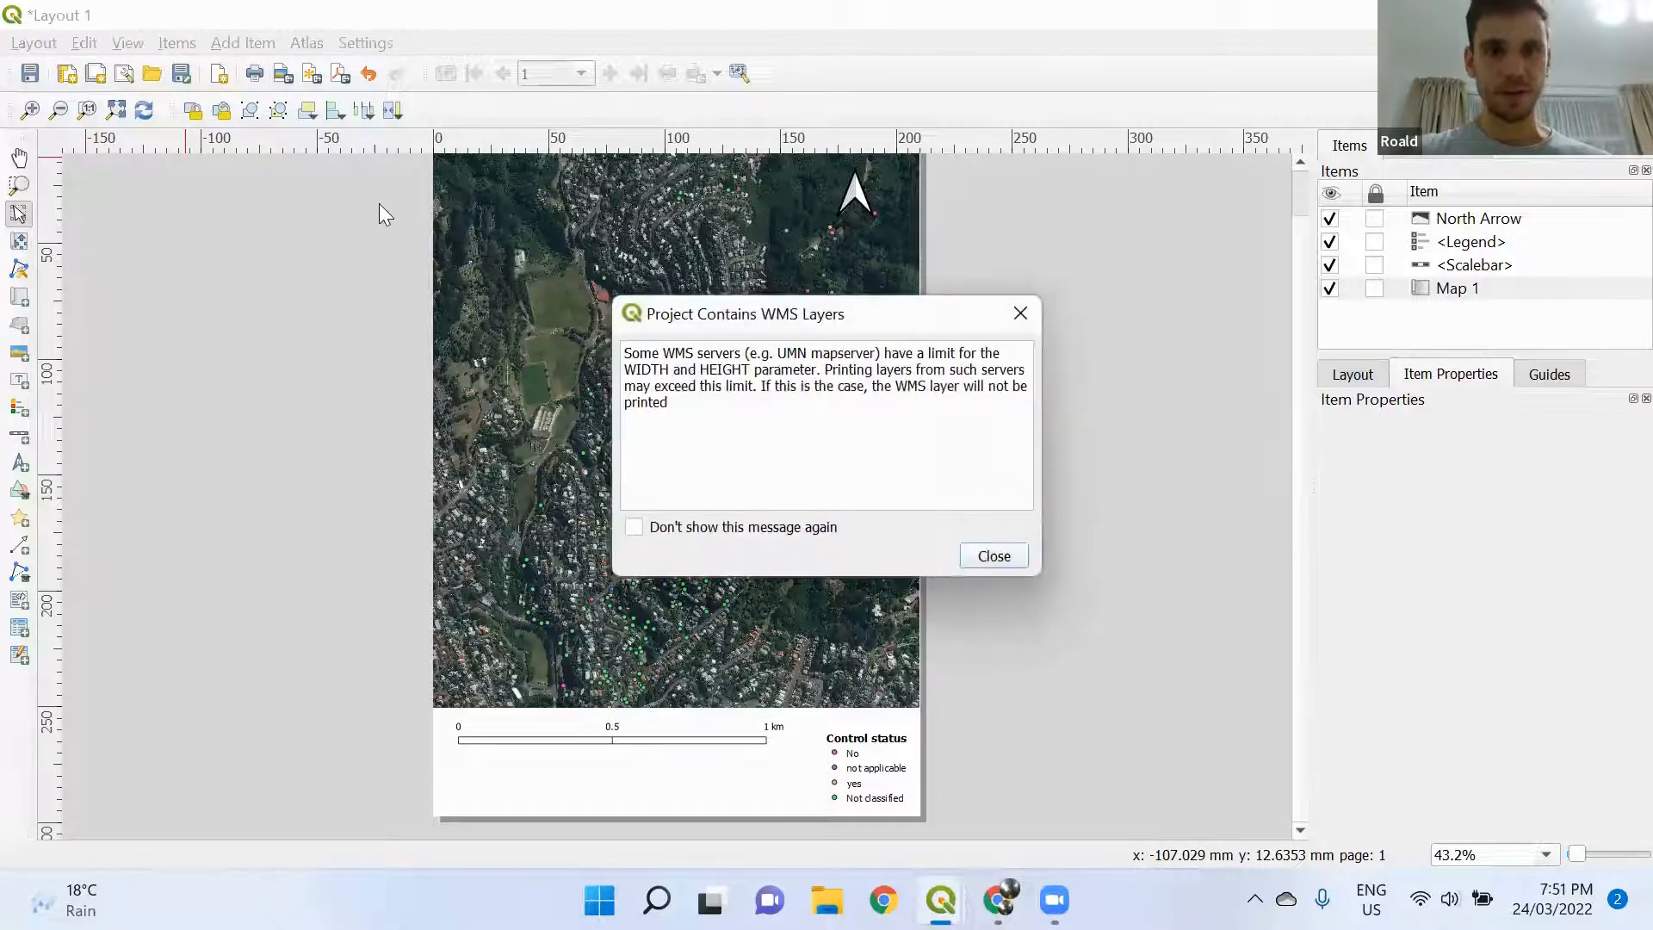
pyautogui.click(1004, 556)
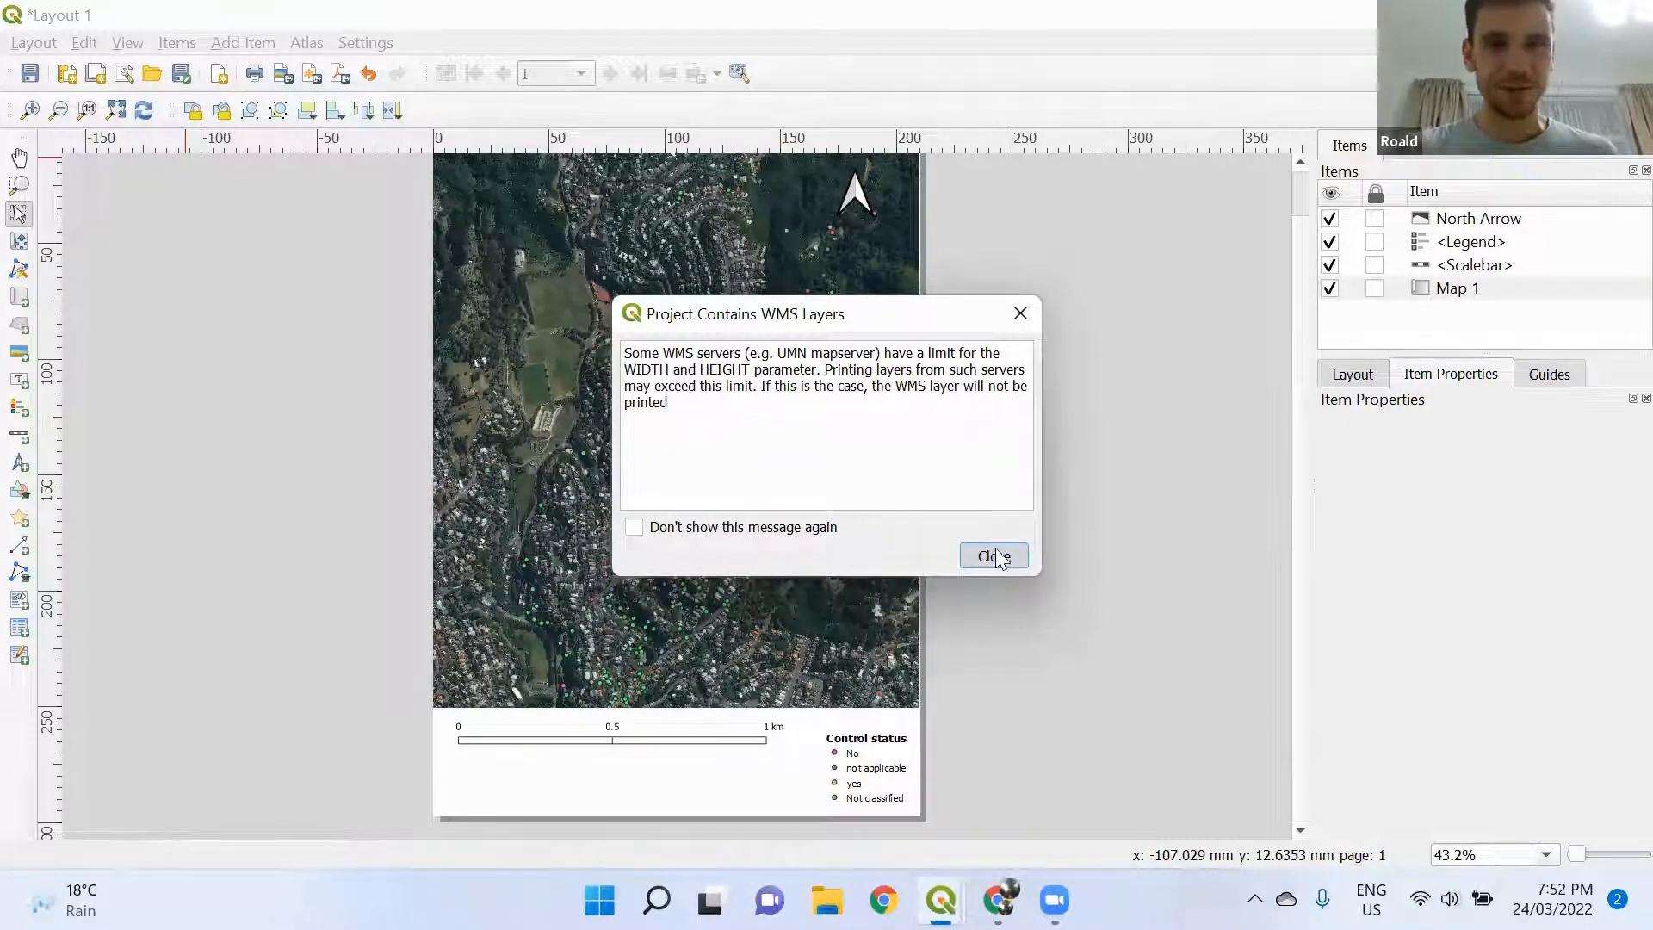
pyautogui.click(1004, 558)
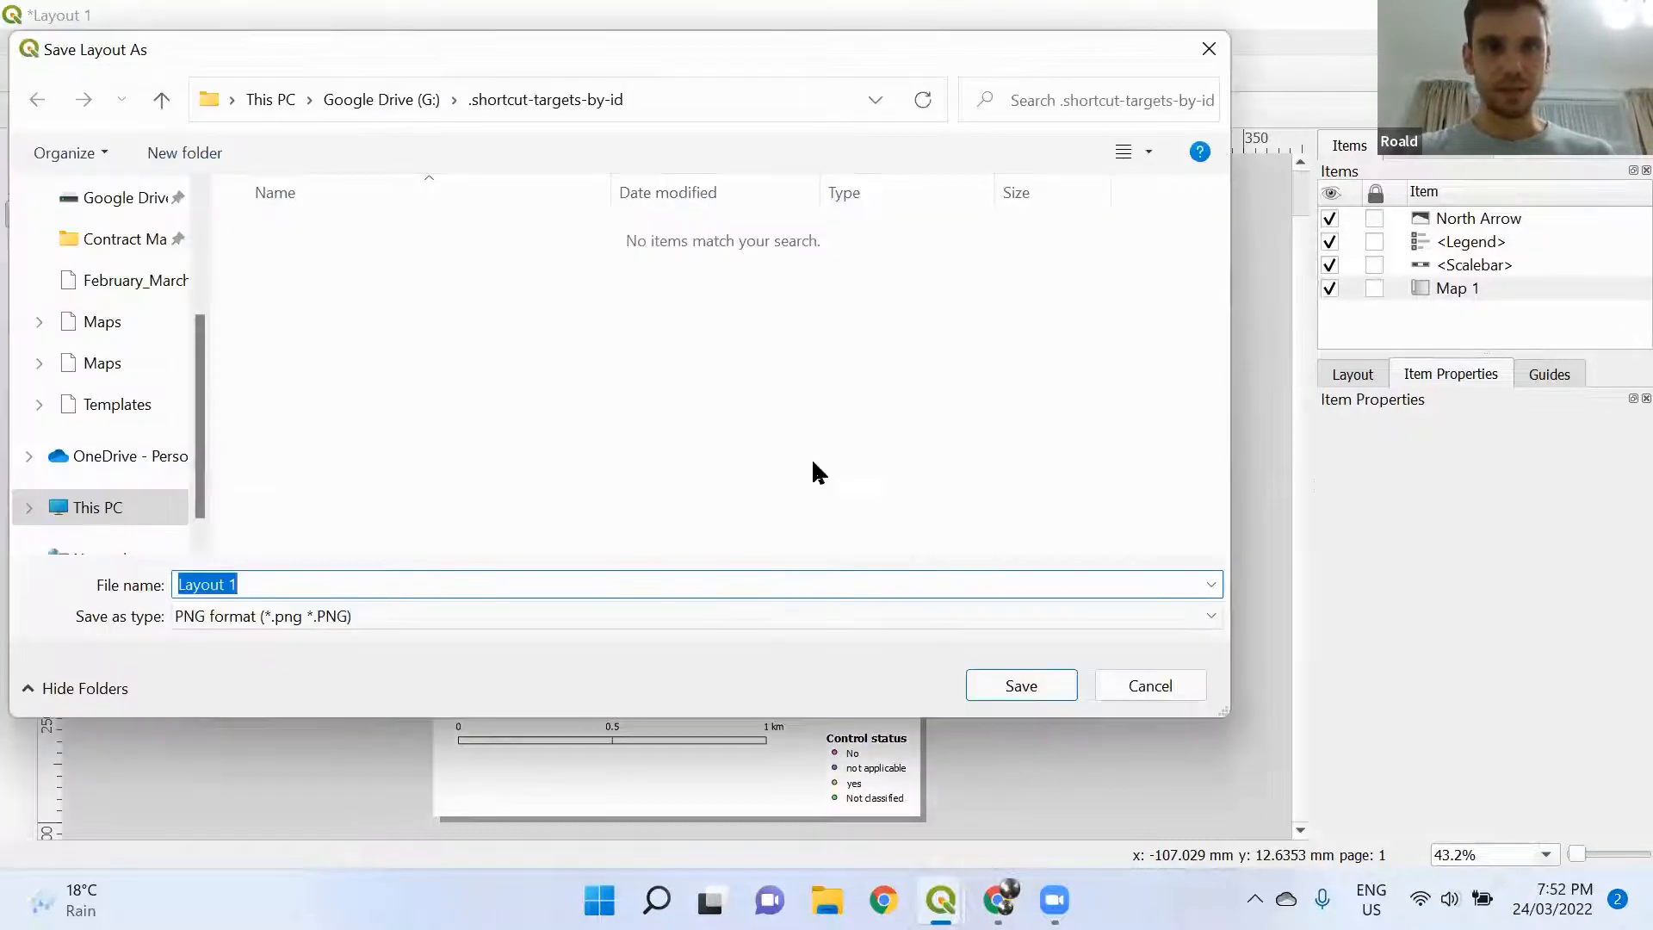
pyautogui.scroll(2, 118, 272)
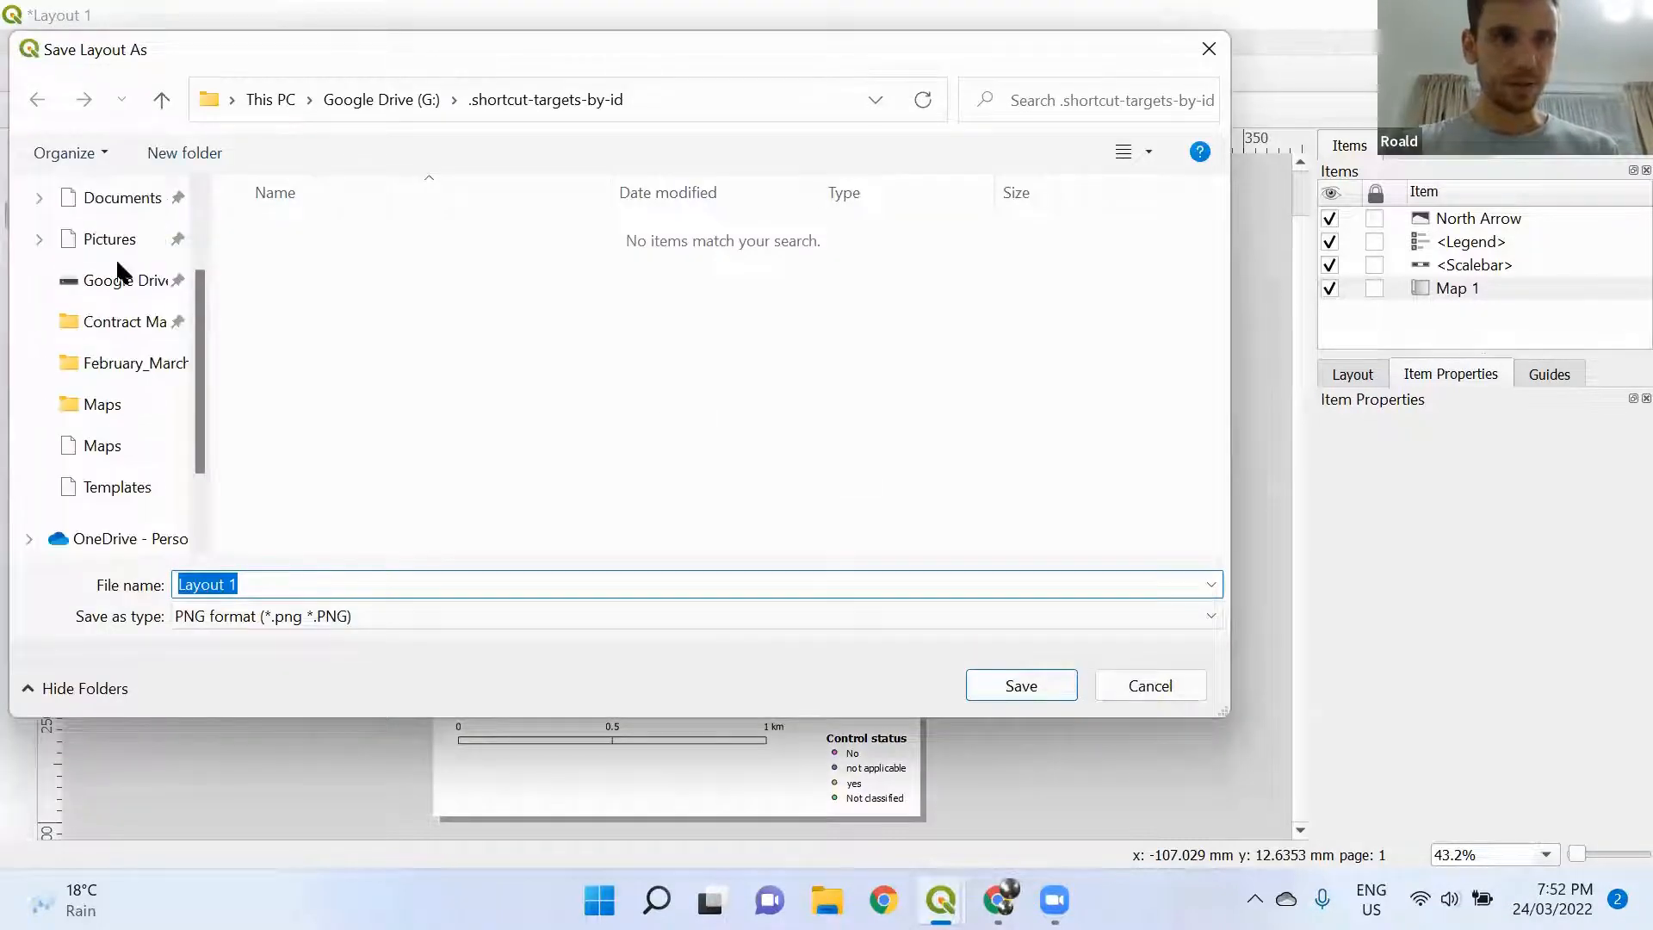
pyautogui.click(134, 207)
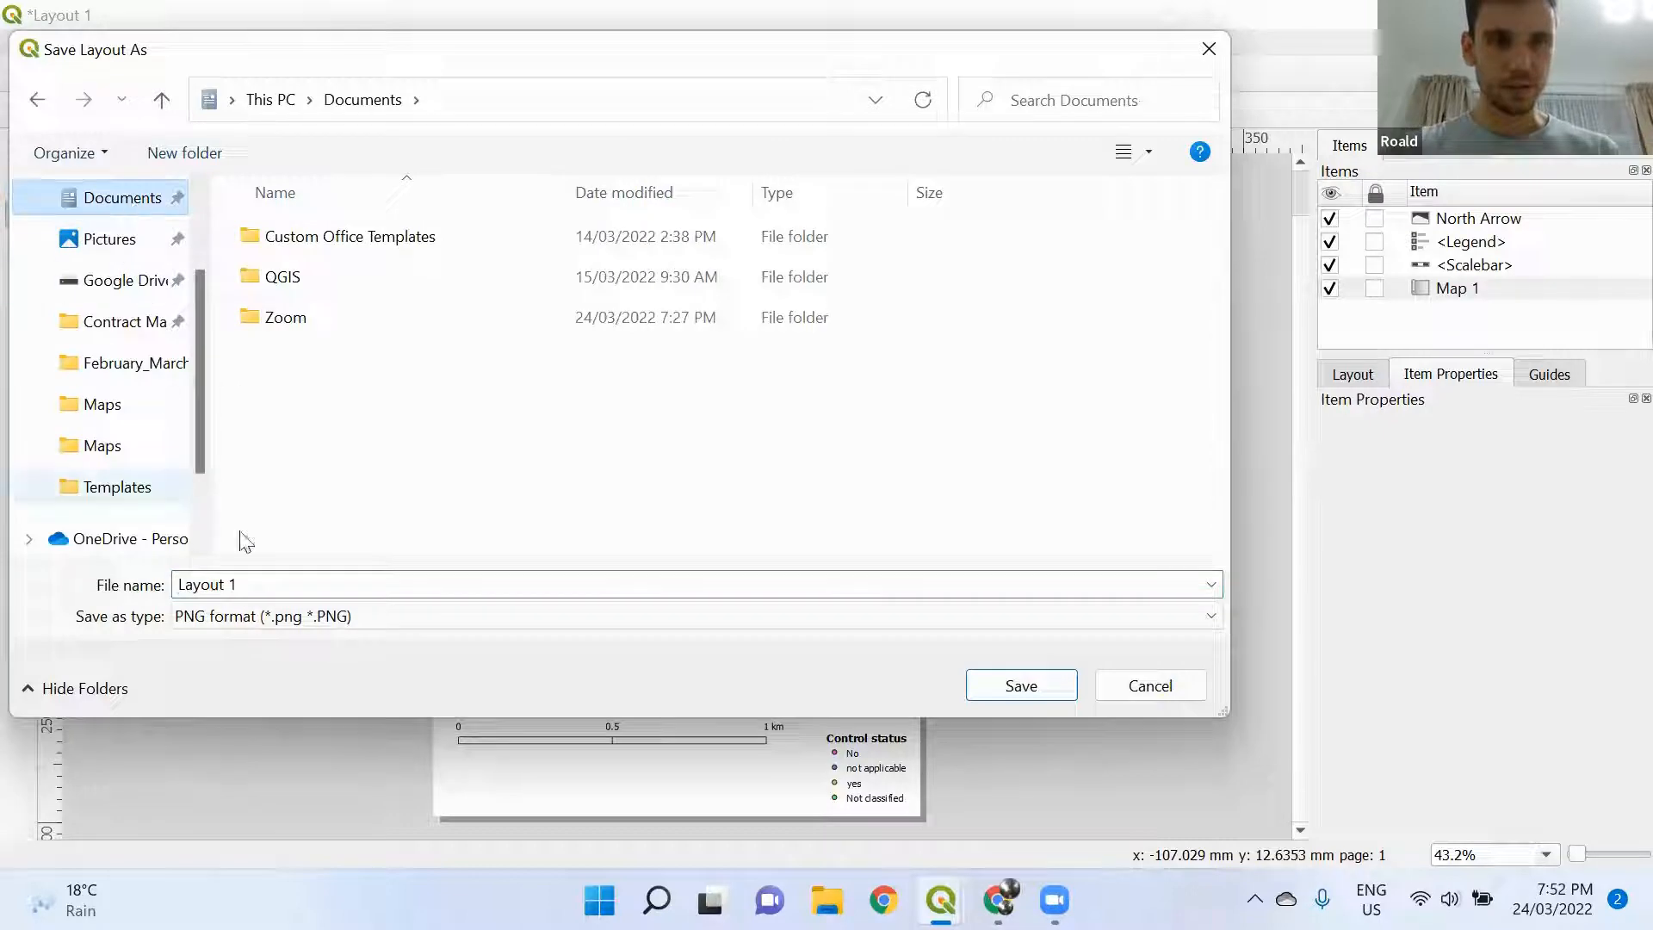
pyautogui.click(254, 575)
pyautogui.write('Test map')
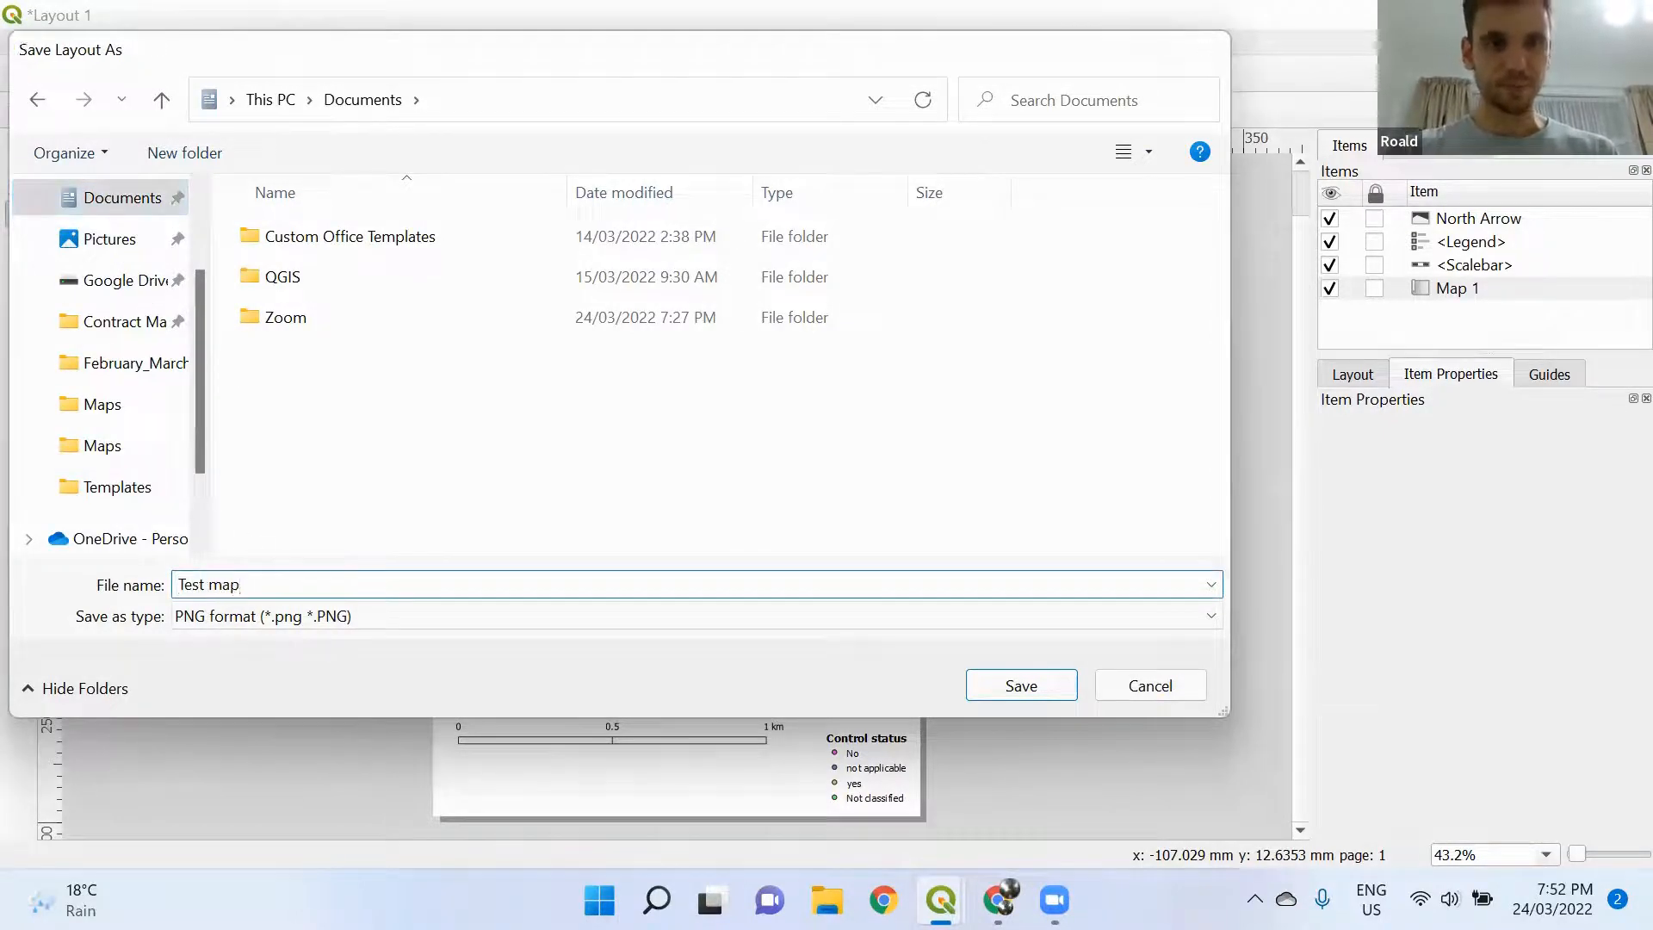
pyautogui.press('Return')
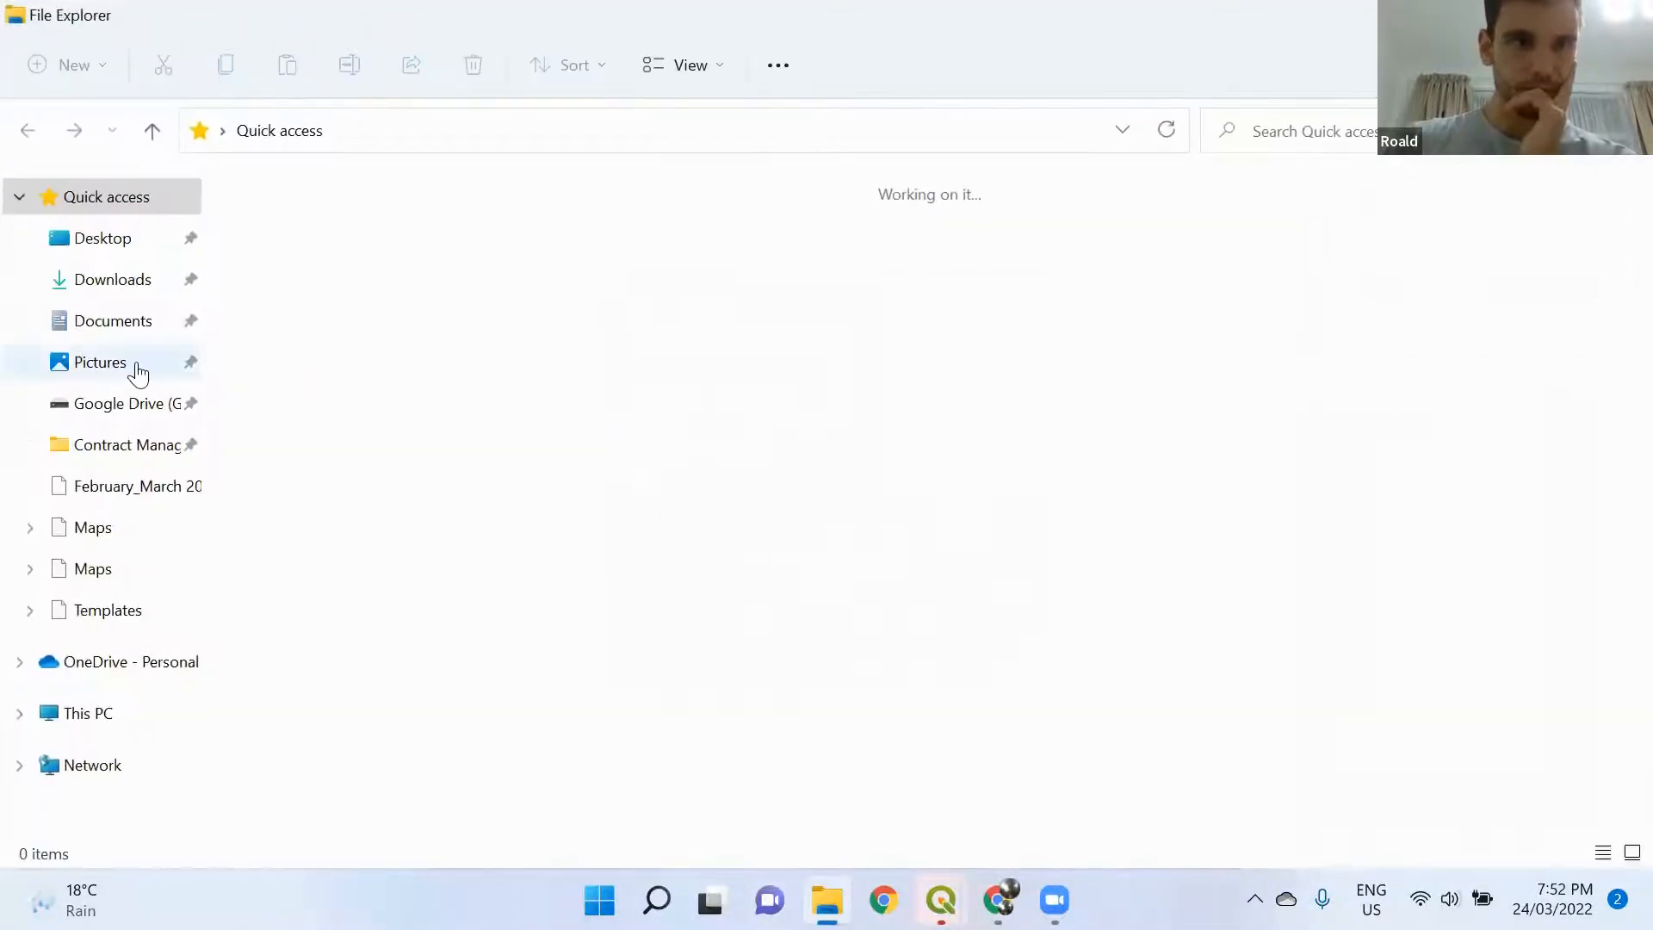
# Look in the Documents folder in File Explorer and complete the image export at 300 dpi with antialiasing enabled
pyautogui.click(118, 324)
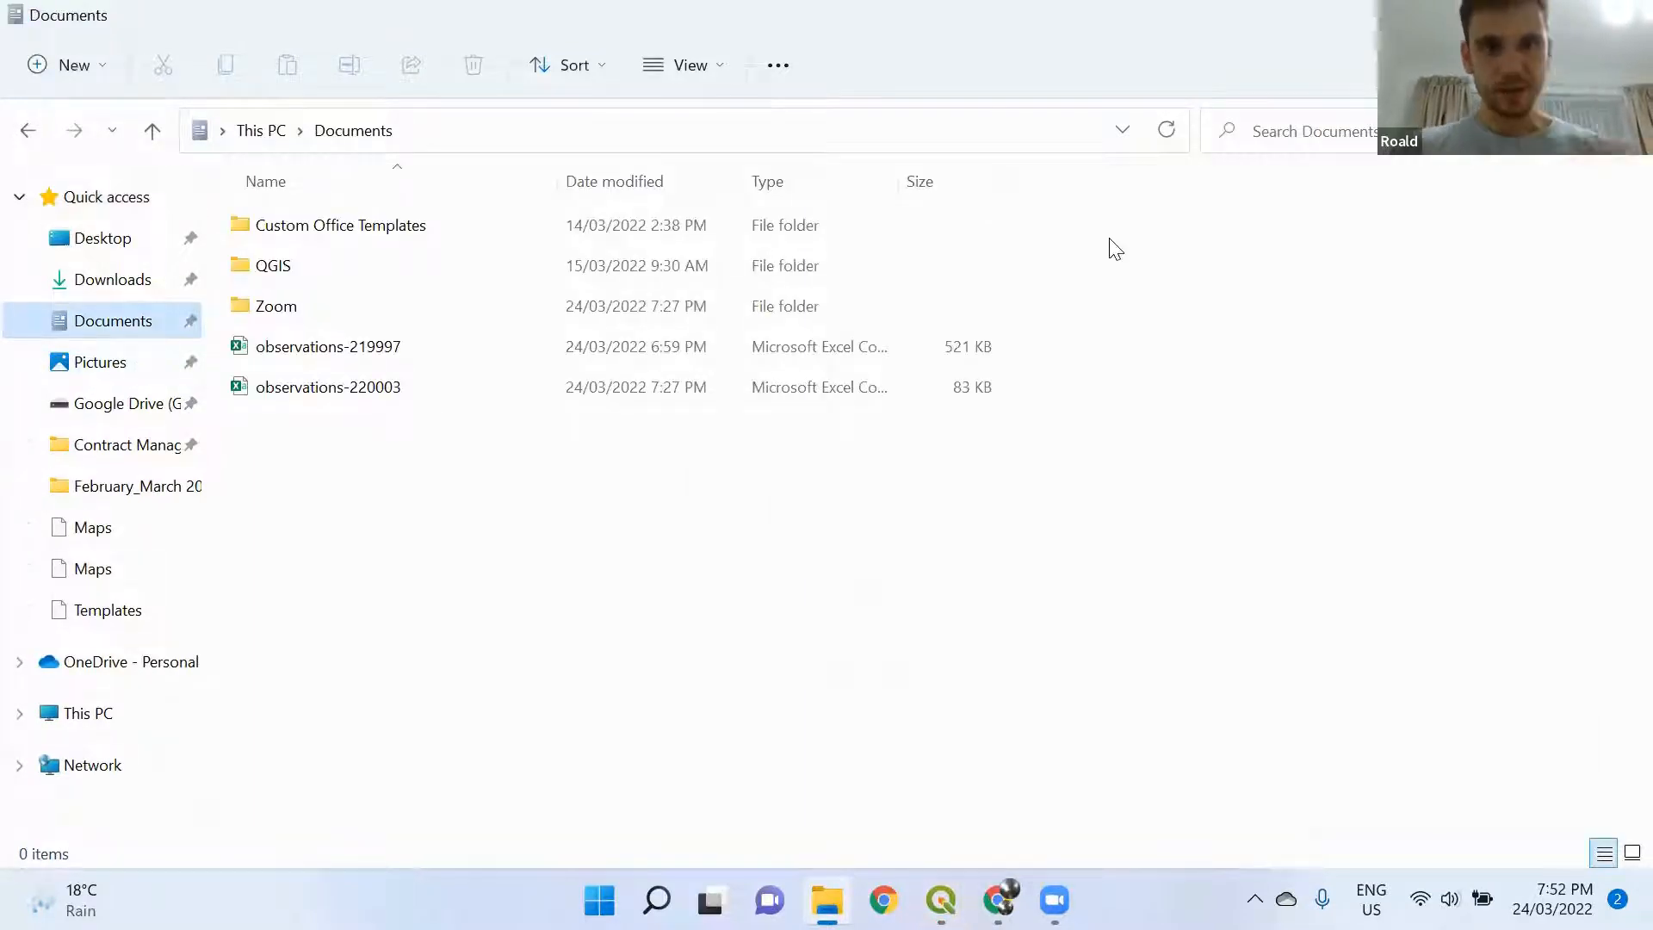
pyautogui.hotkey('alt', 'Tab')
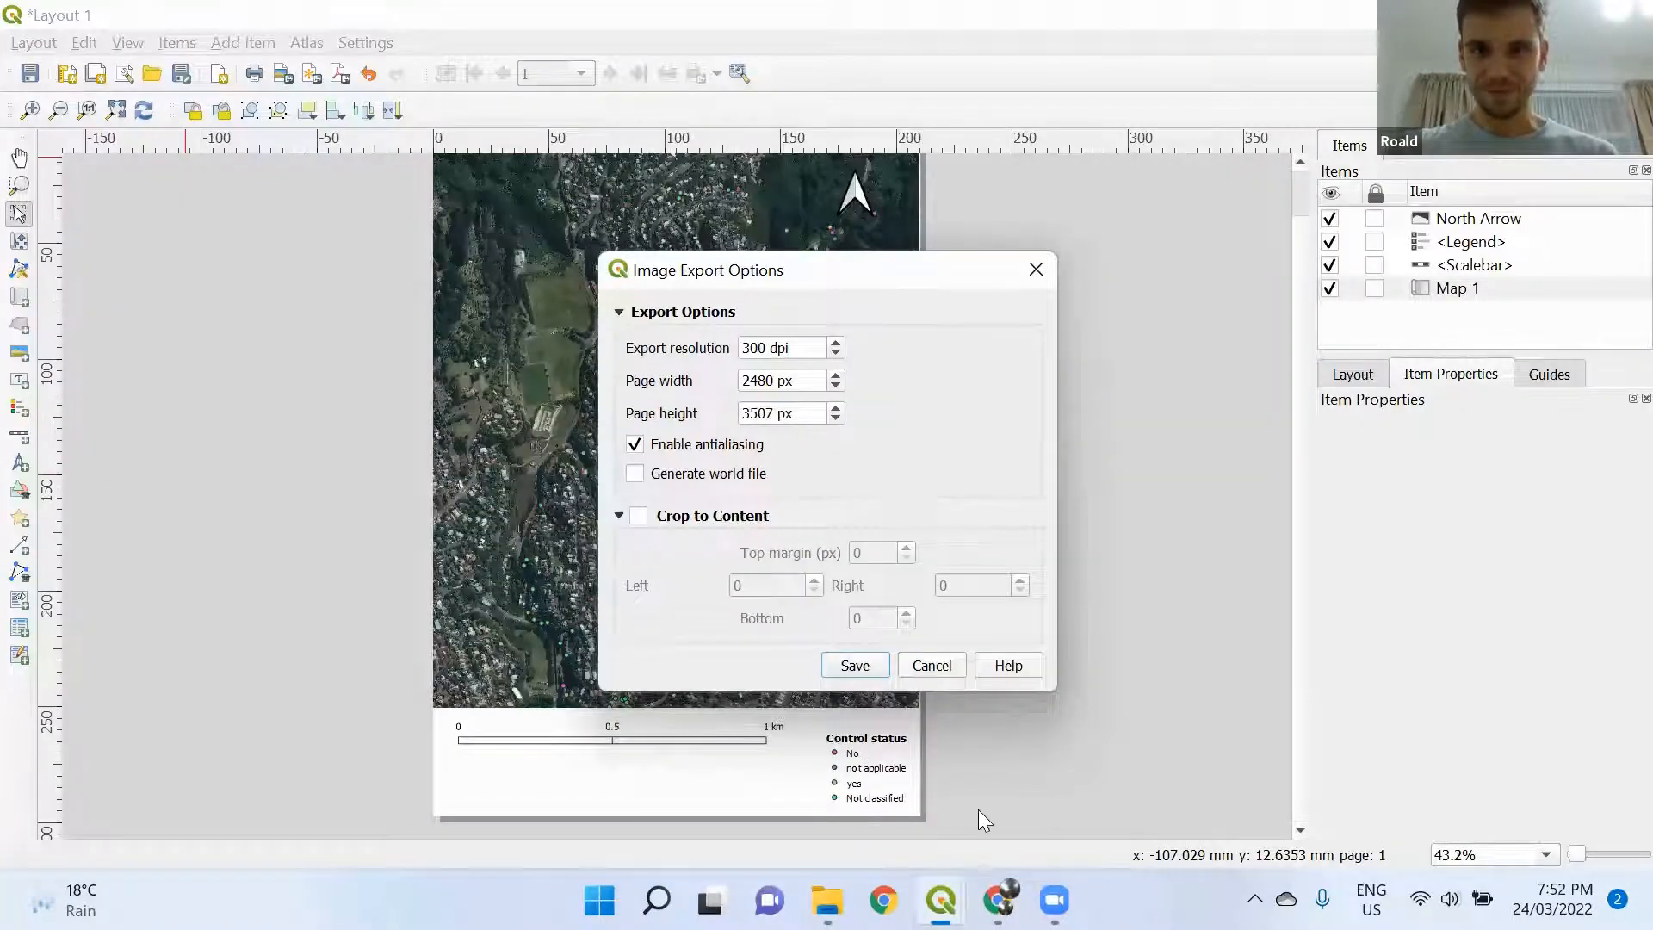
pyautogui.hotkey('alt', 'Tab')
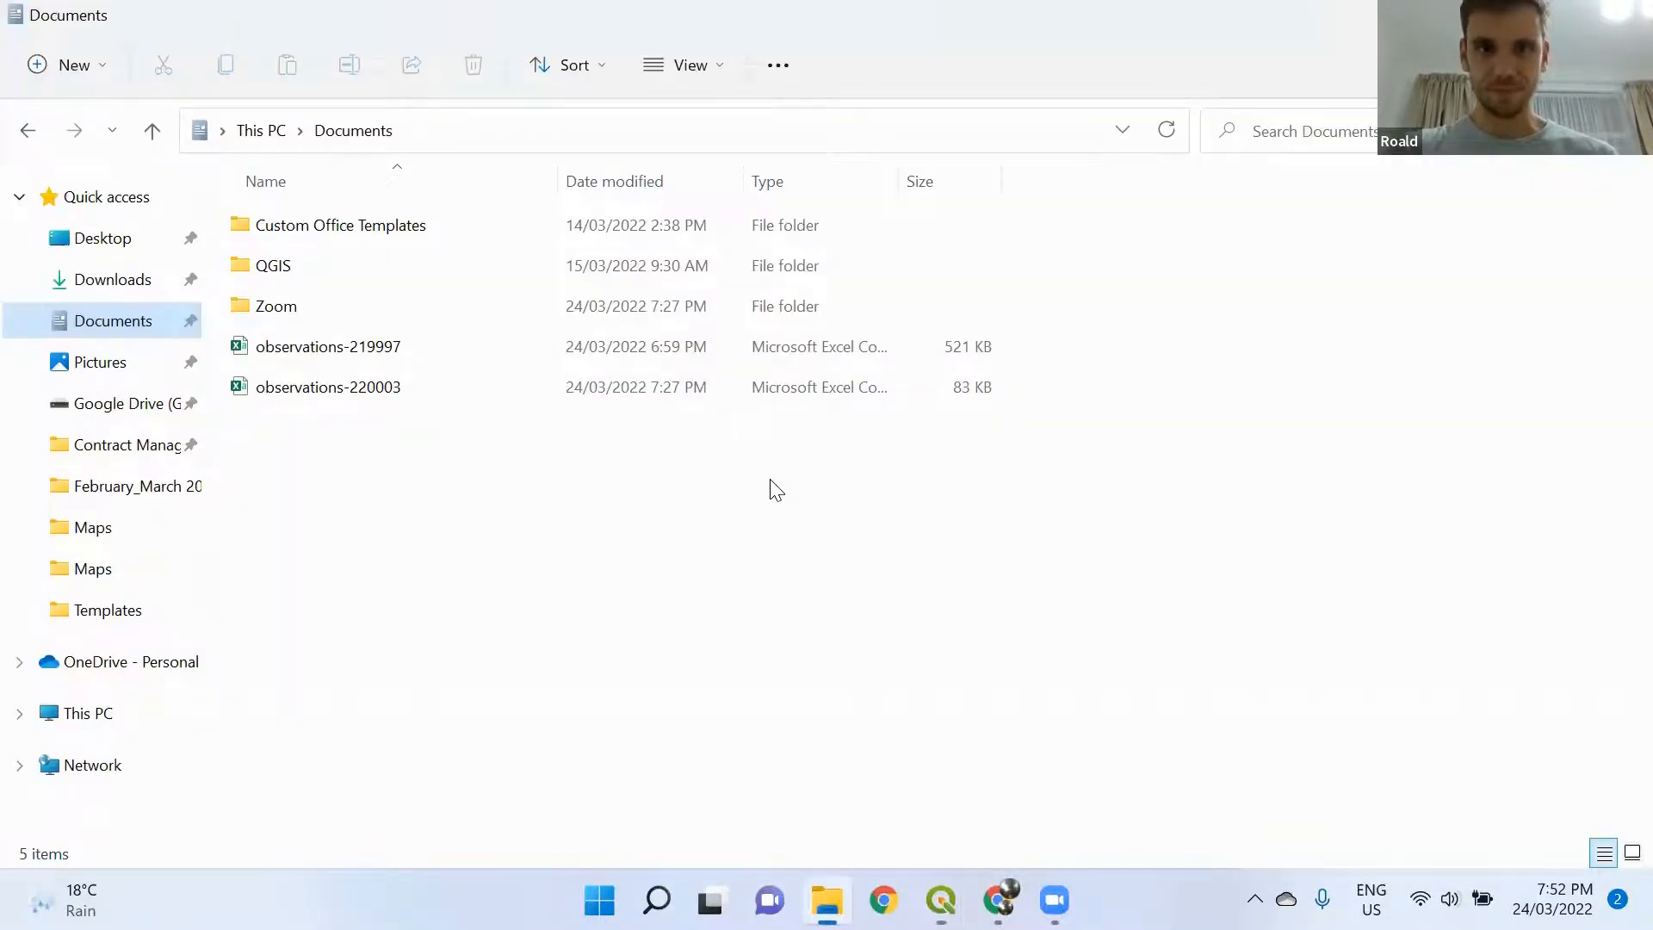
pyautogui.hotkey('alt', 'Tab')
pyautogui.moveTo(832, 270); pyautogui.dragTo(564, 220)
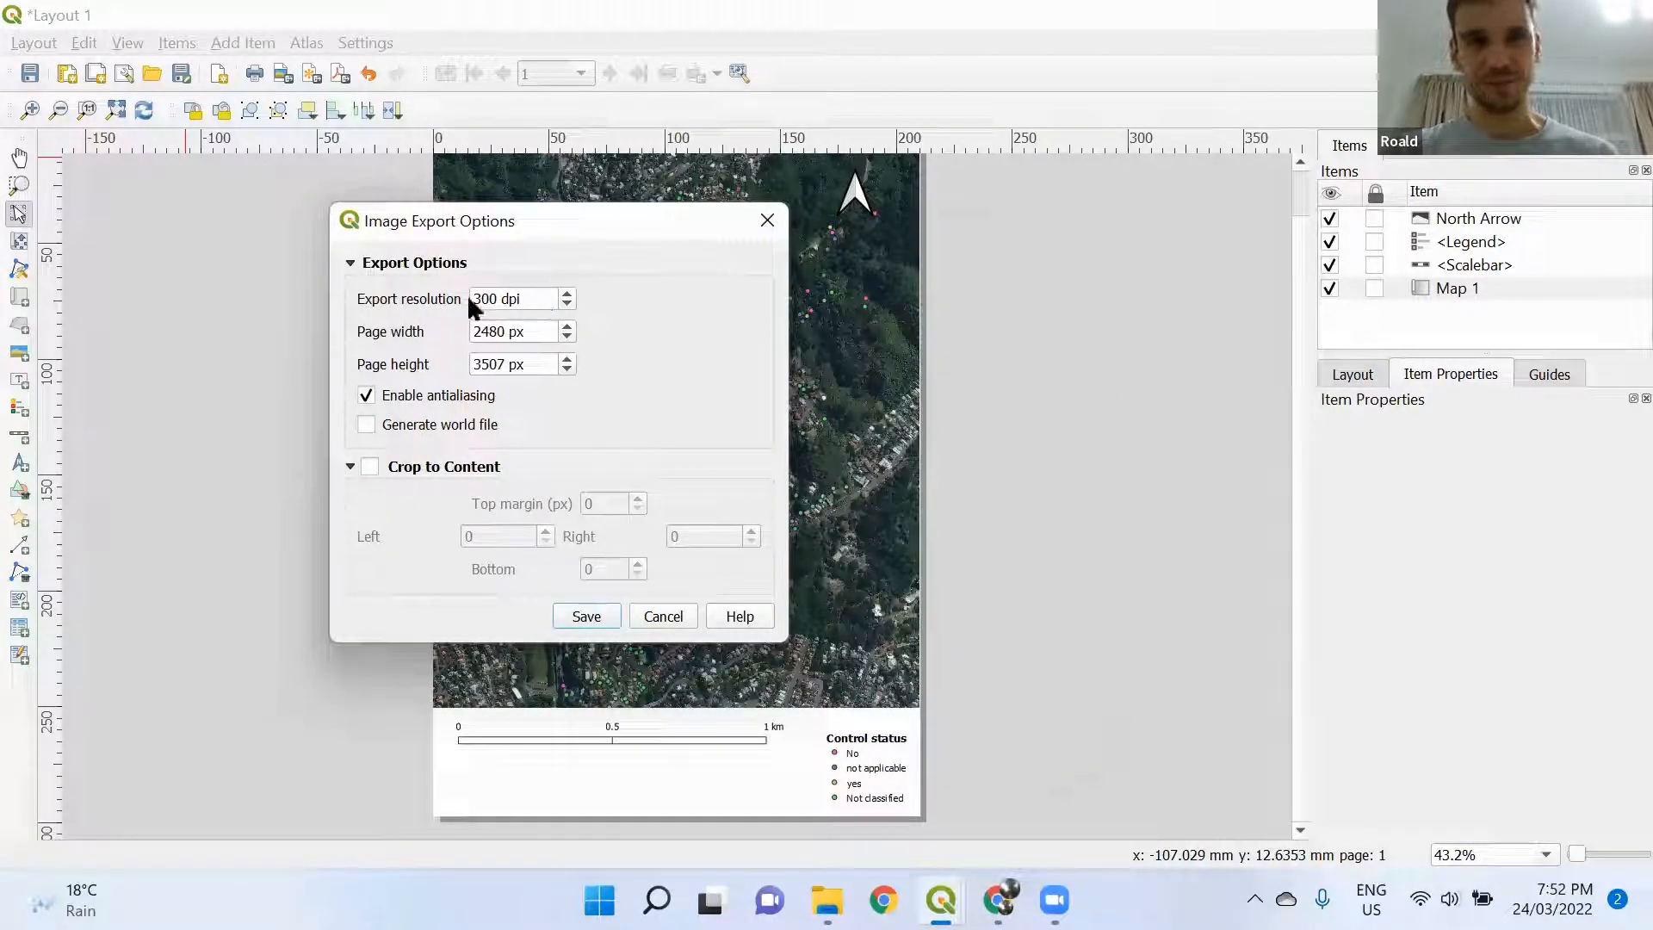
pyautogui.click(584, 616)
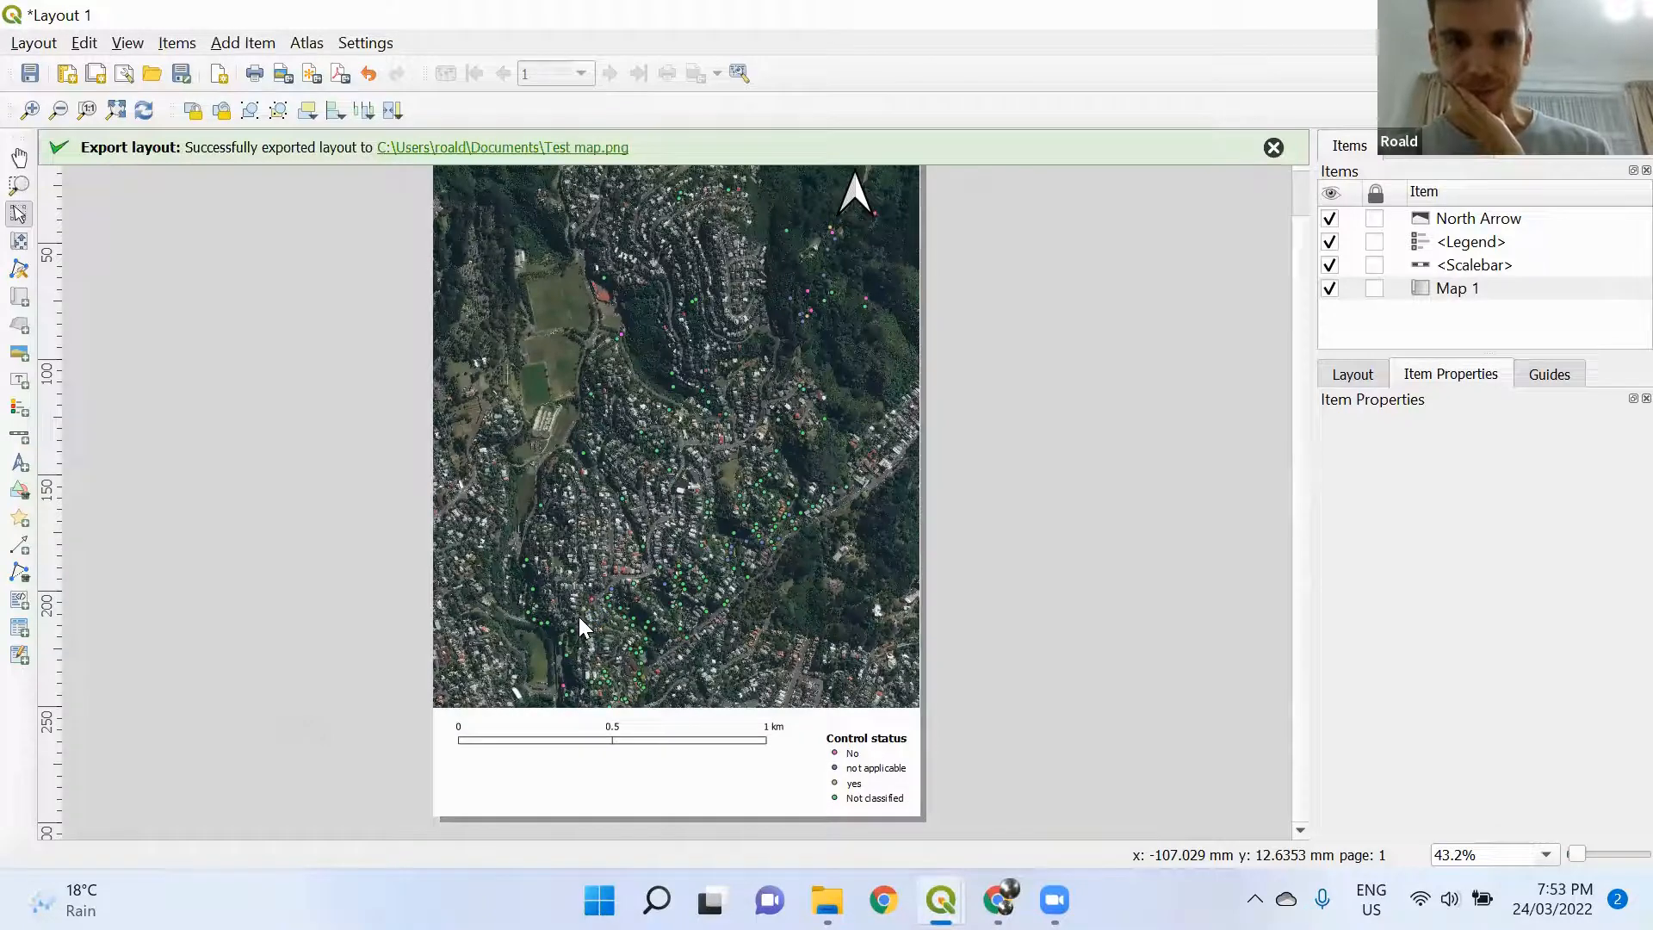
# Open the exported "Test map" PNG from the Documents folder to check it, and return to the QGIS layout
pyautogui.hotkey('alt', 'Tab')
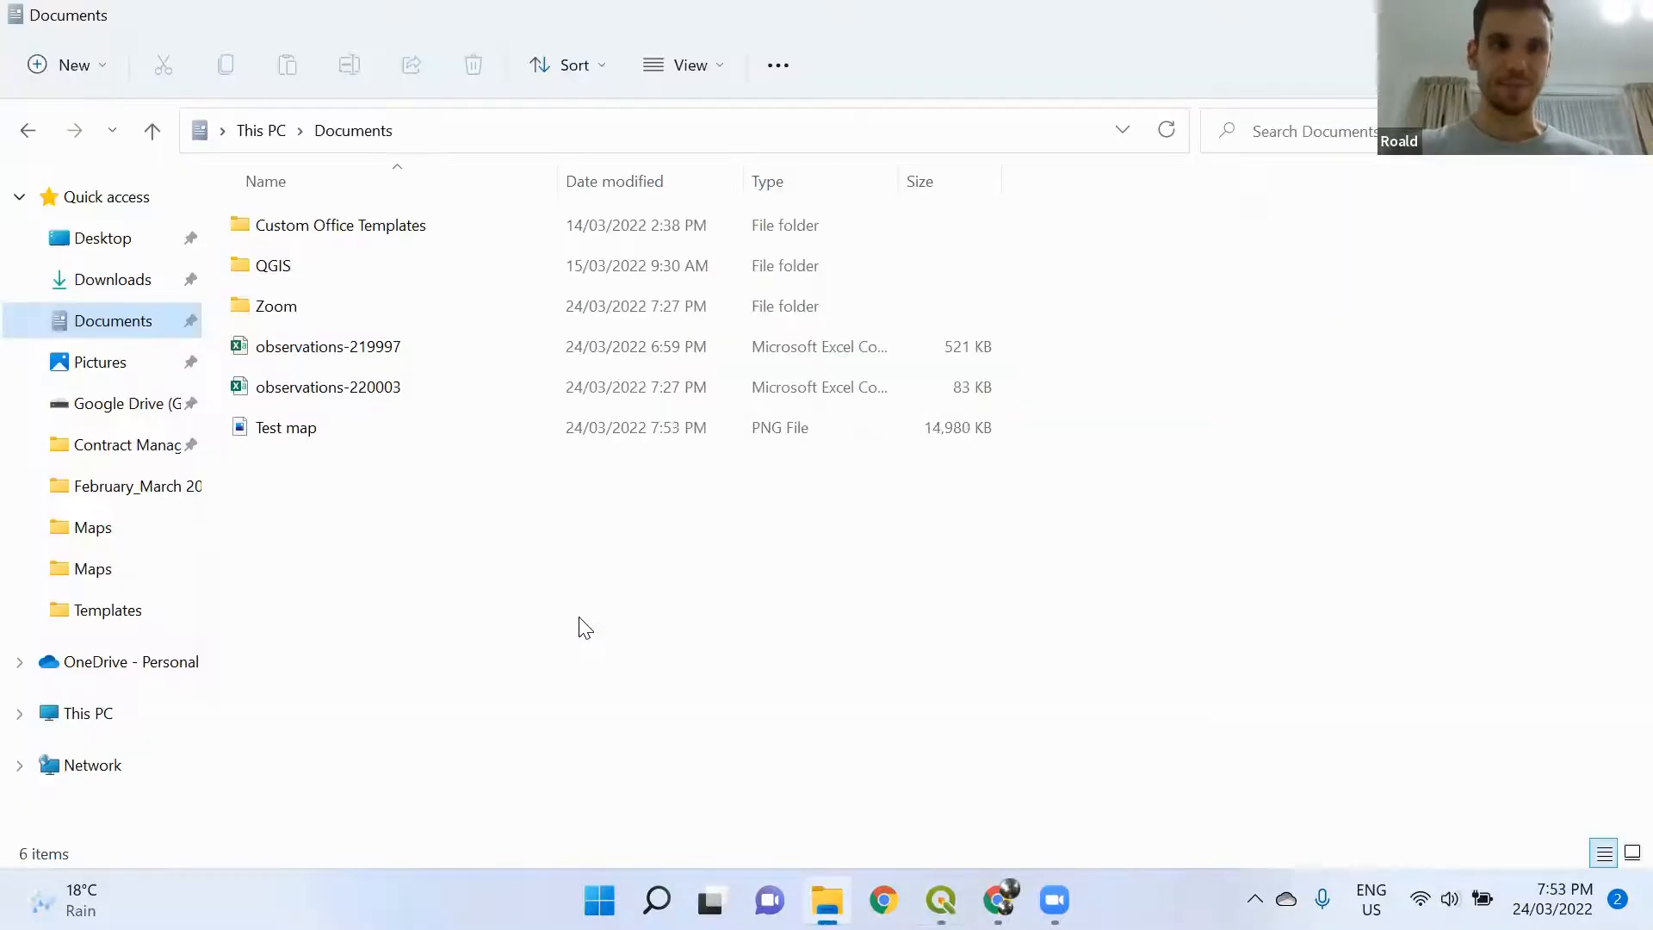
pyautogui.doubleClick(325, 433)
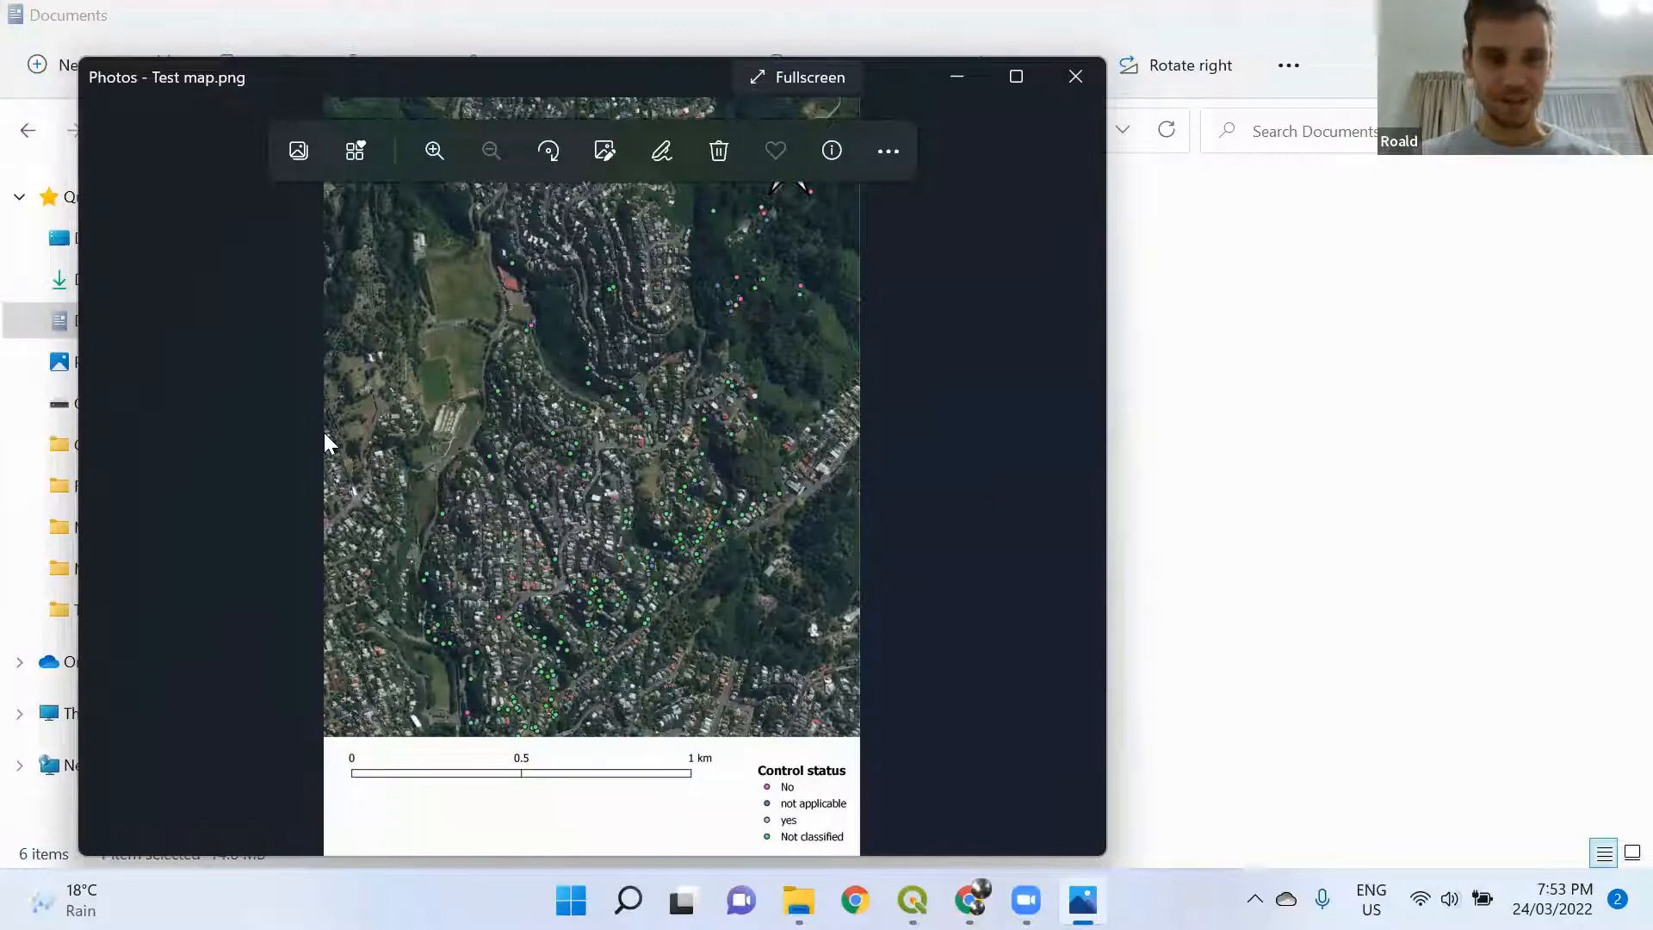
pyautogui.hotkey('alt', 'Tab')
pyautogui.hotkey('alt', 'Tab')
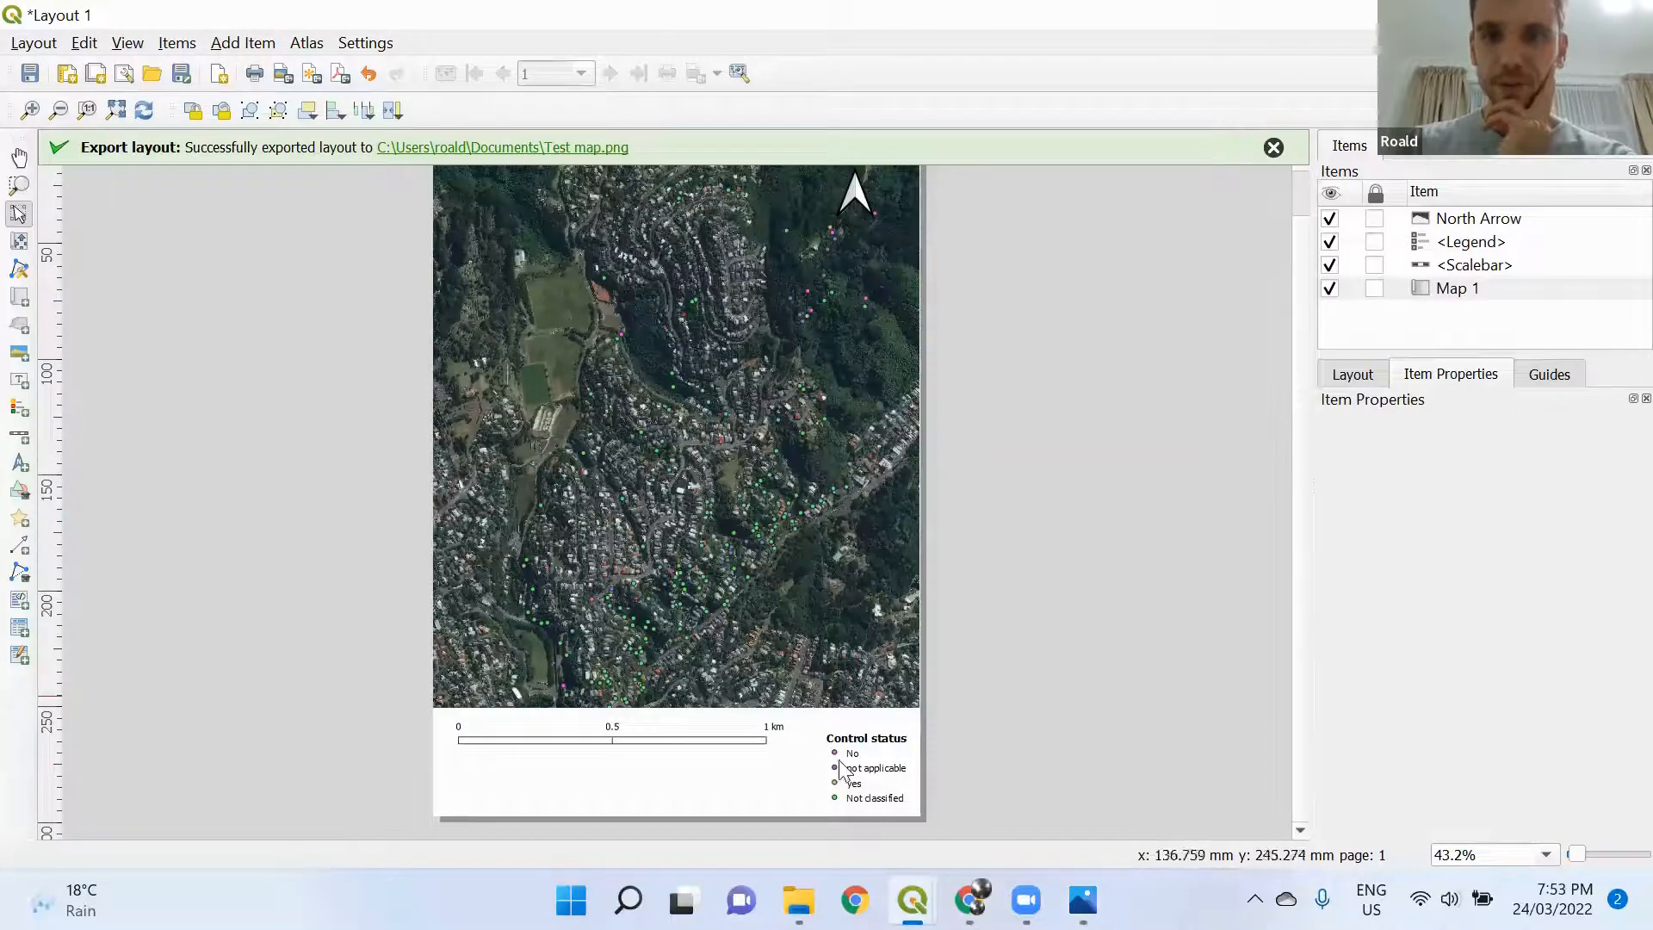
# Switch to the main QGIS project window and reframe the map around the Northland observations at a smaller scale
pyautogui.moveTo(912, 899)
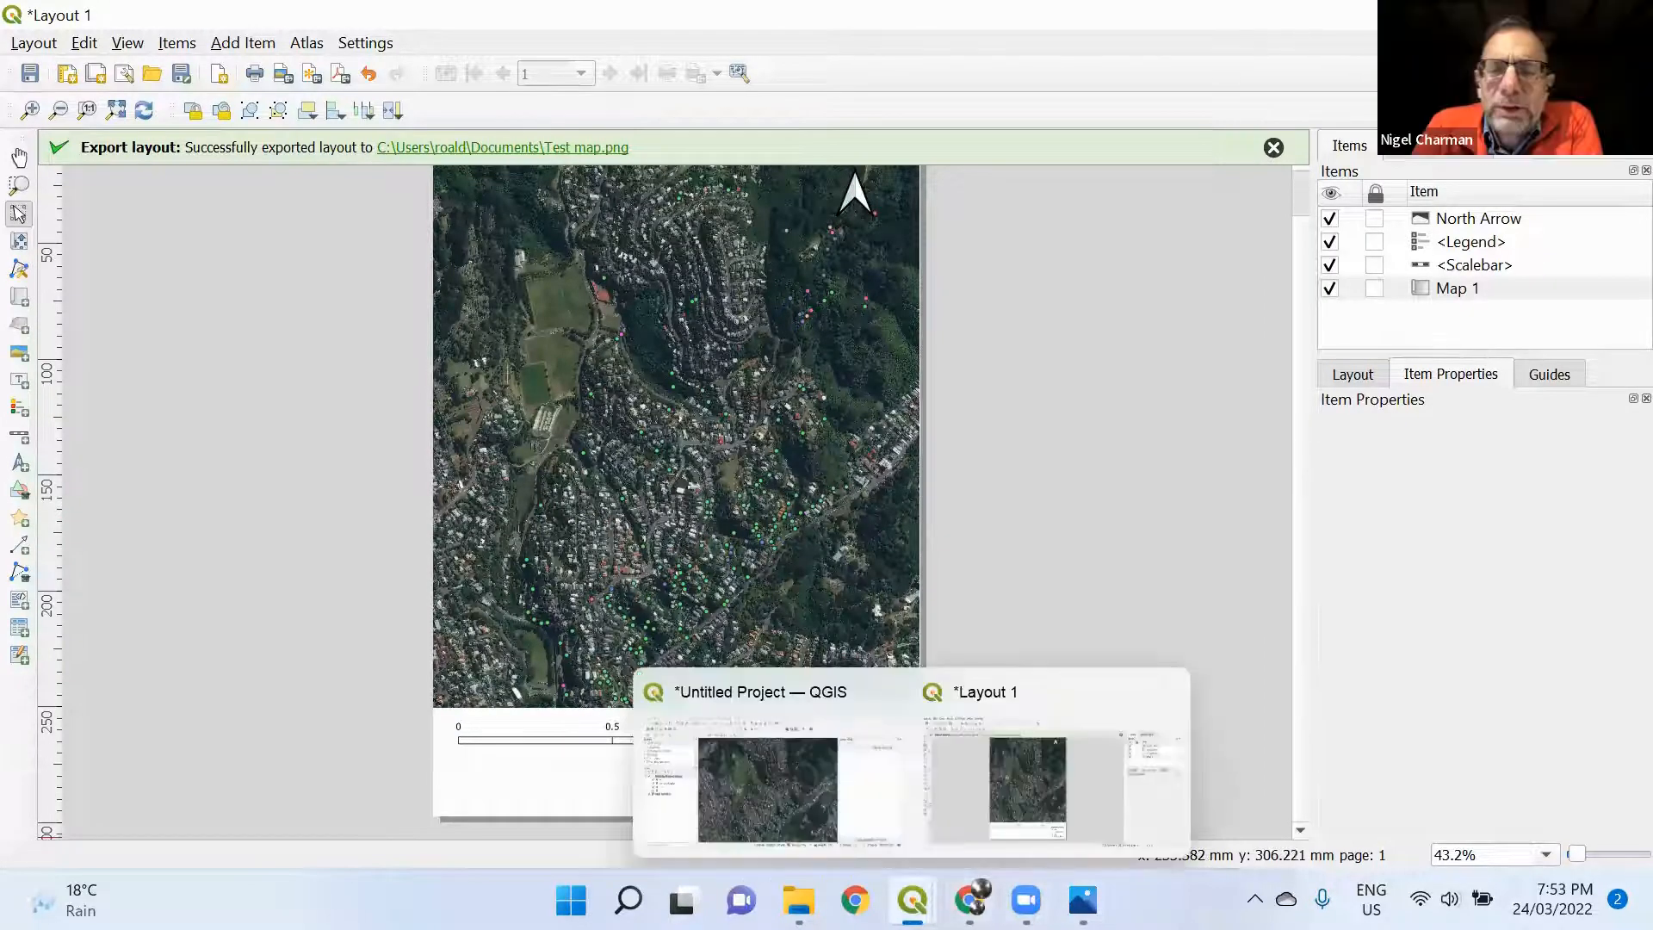
pyautogui.click(800, 783)
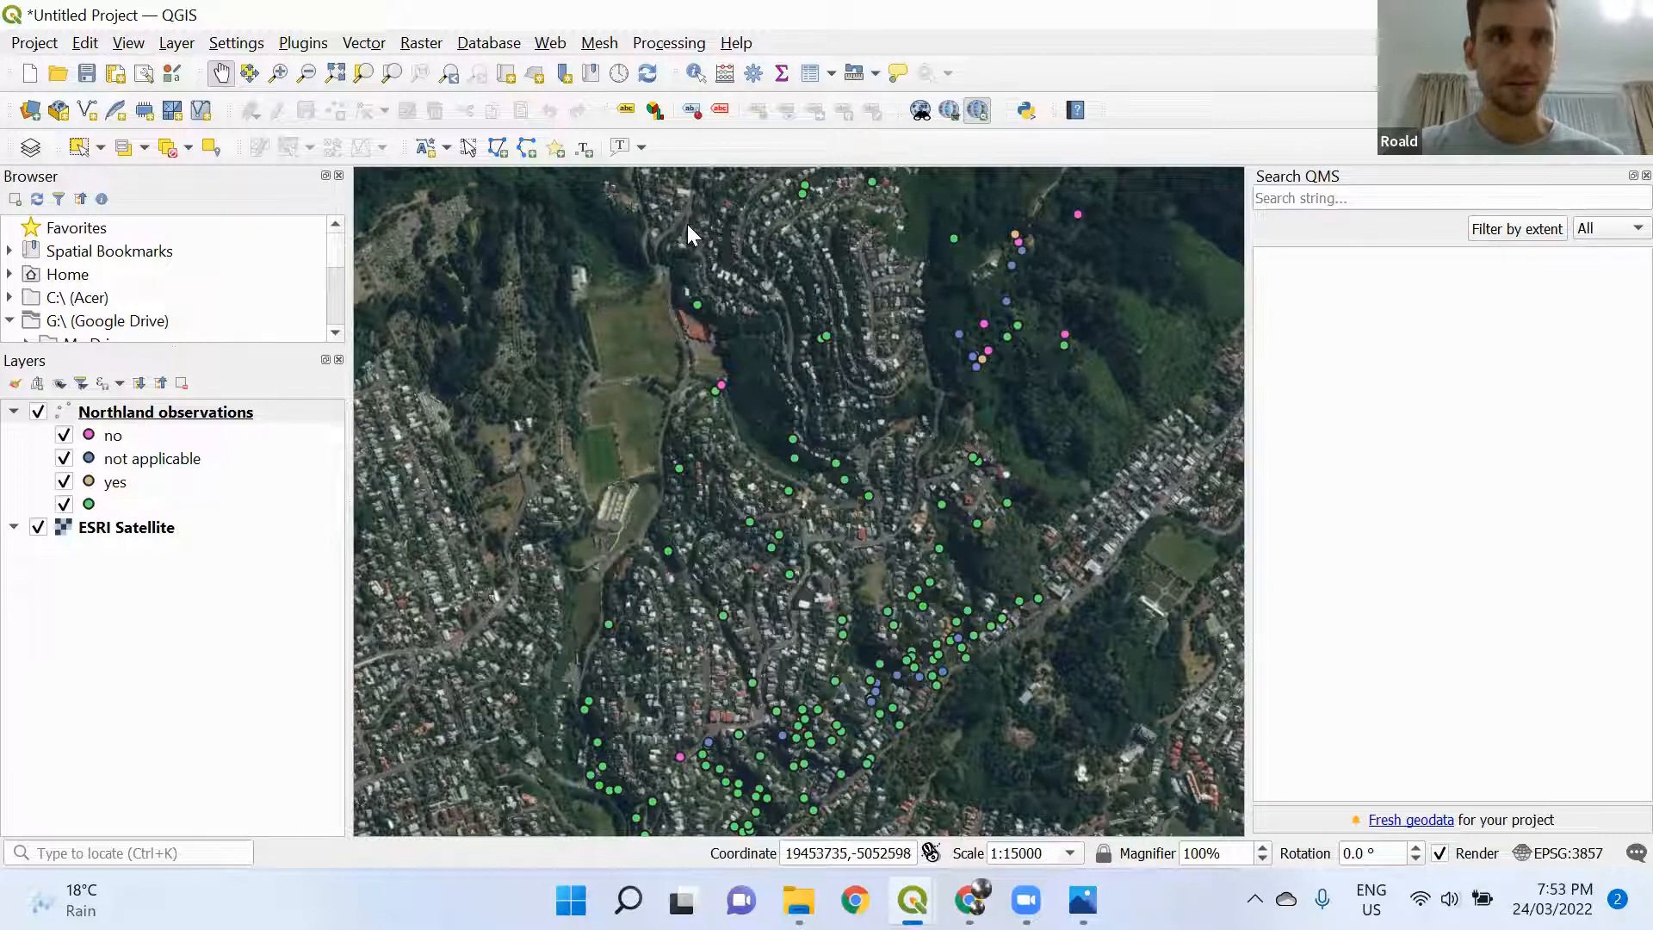
pyautogui.click(632, 119)
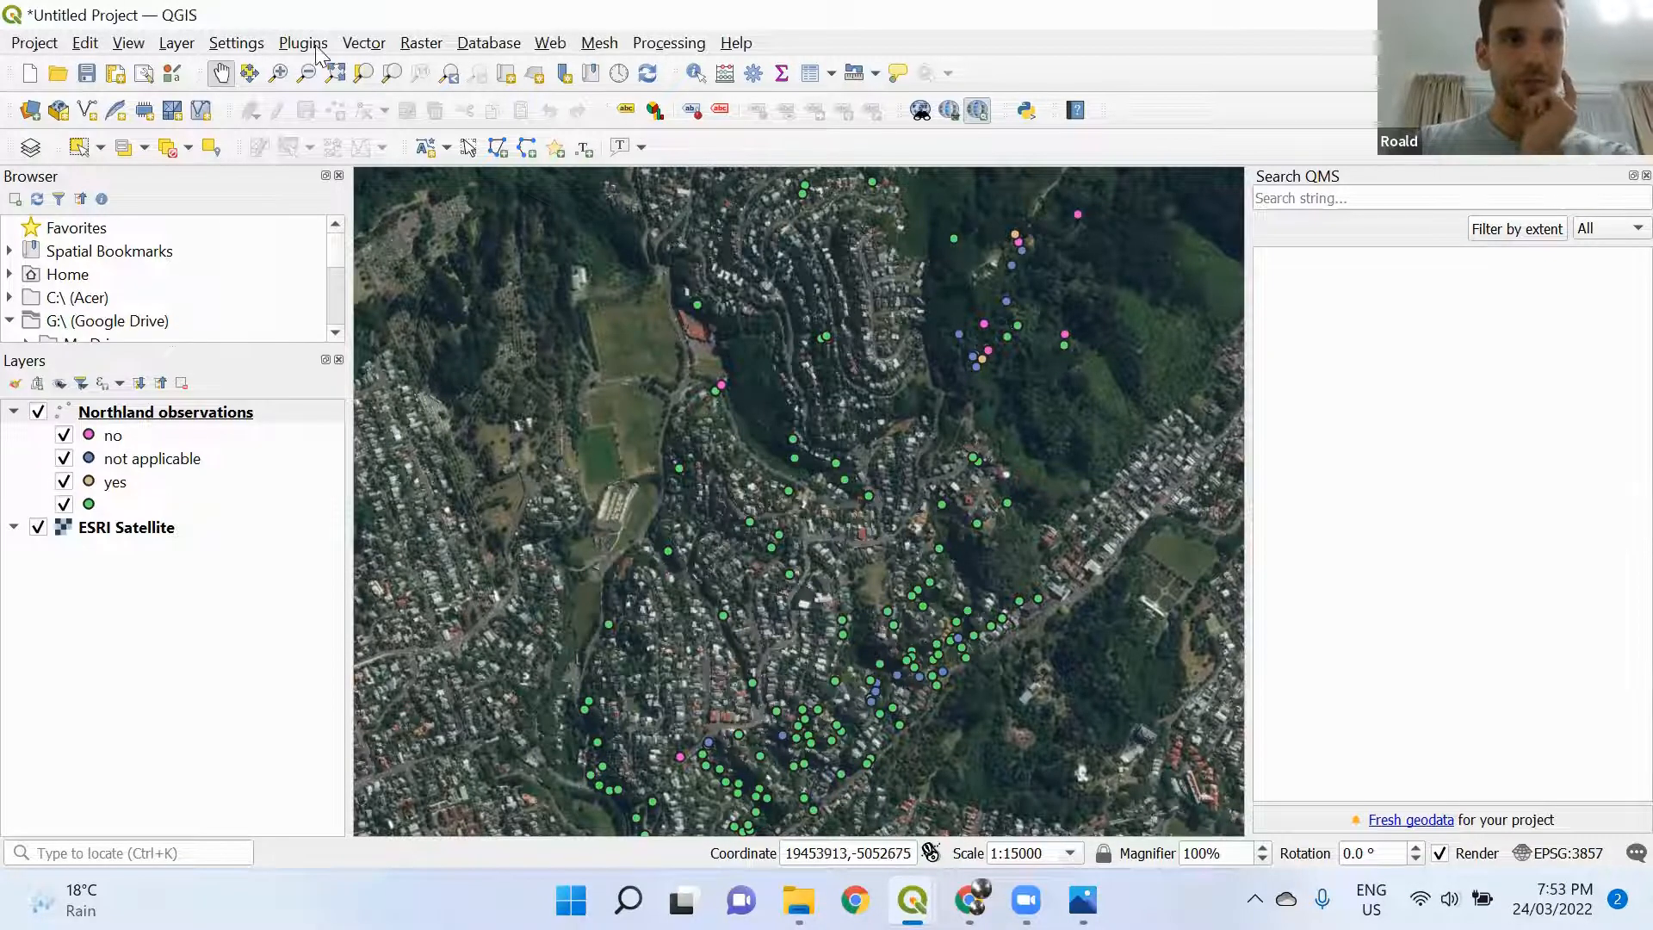
pyautogui.click(176, 45)
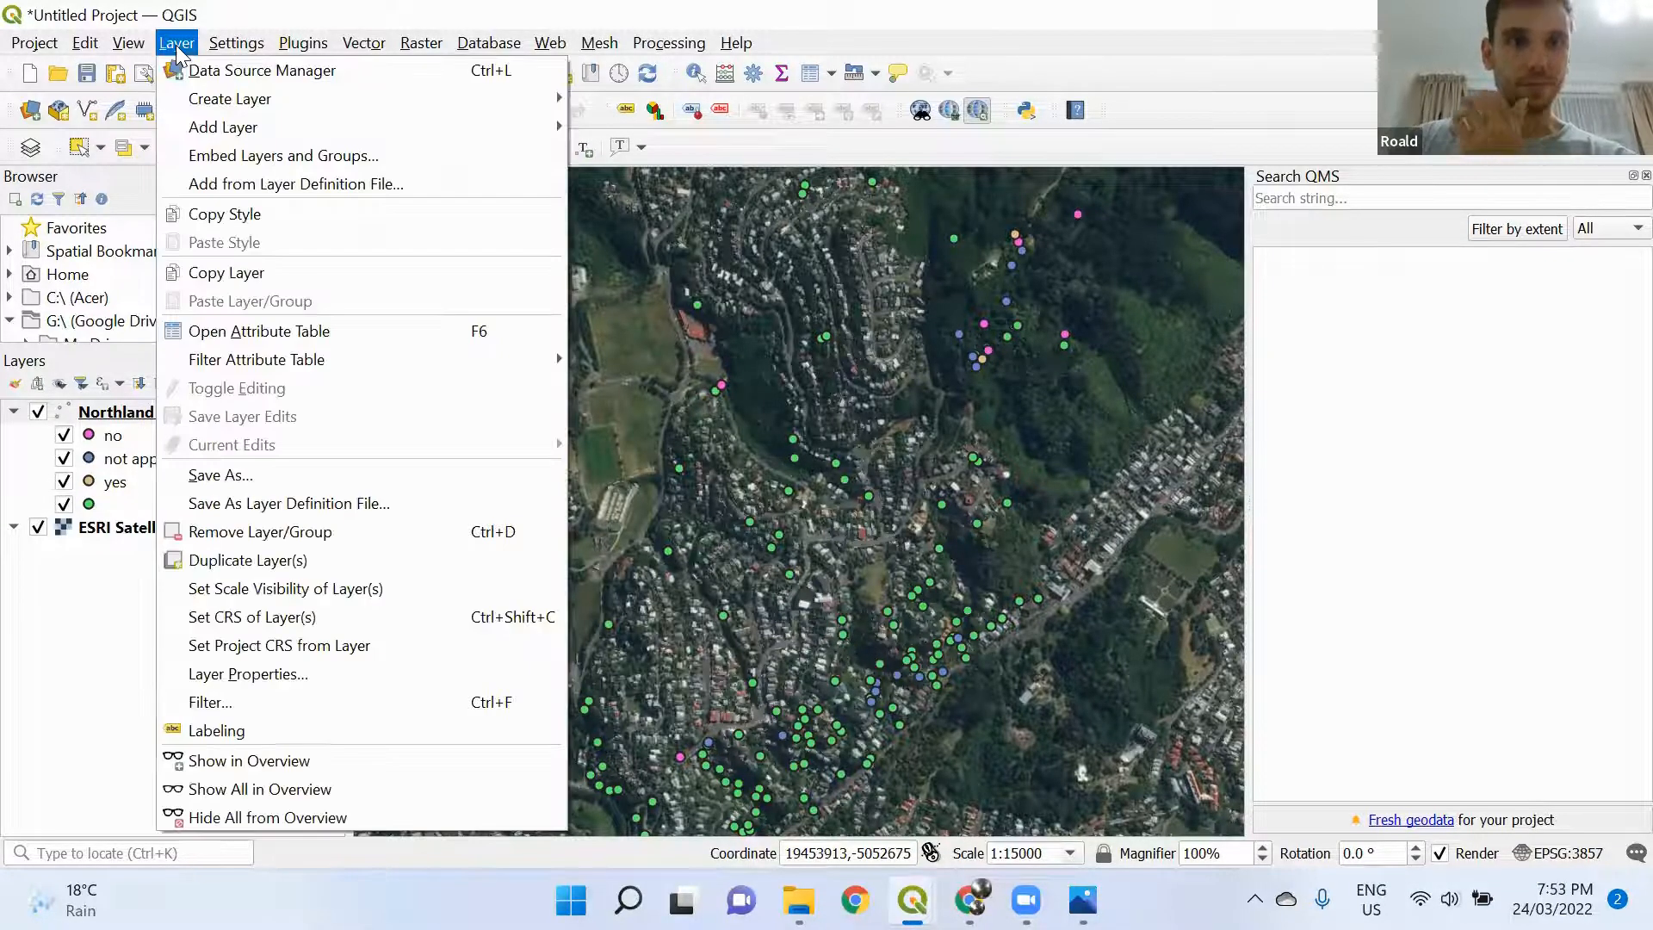
pyautogui.click(628, 476)
pyautogui.click(628, 476)
pyautogui.scroll(-1, 628, 476)
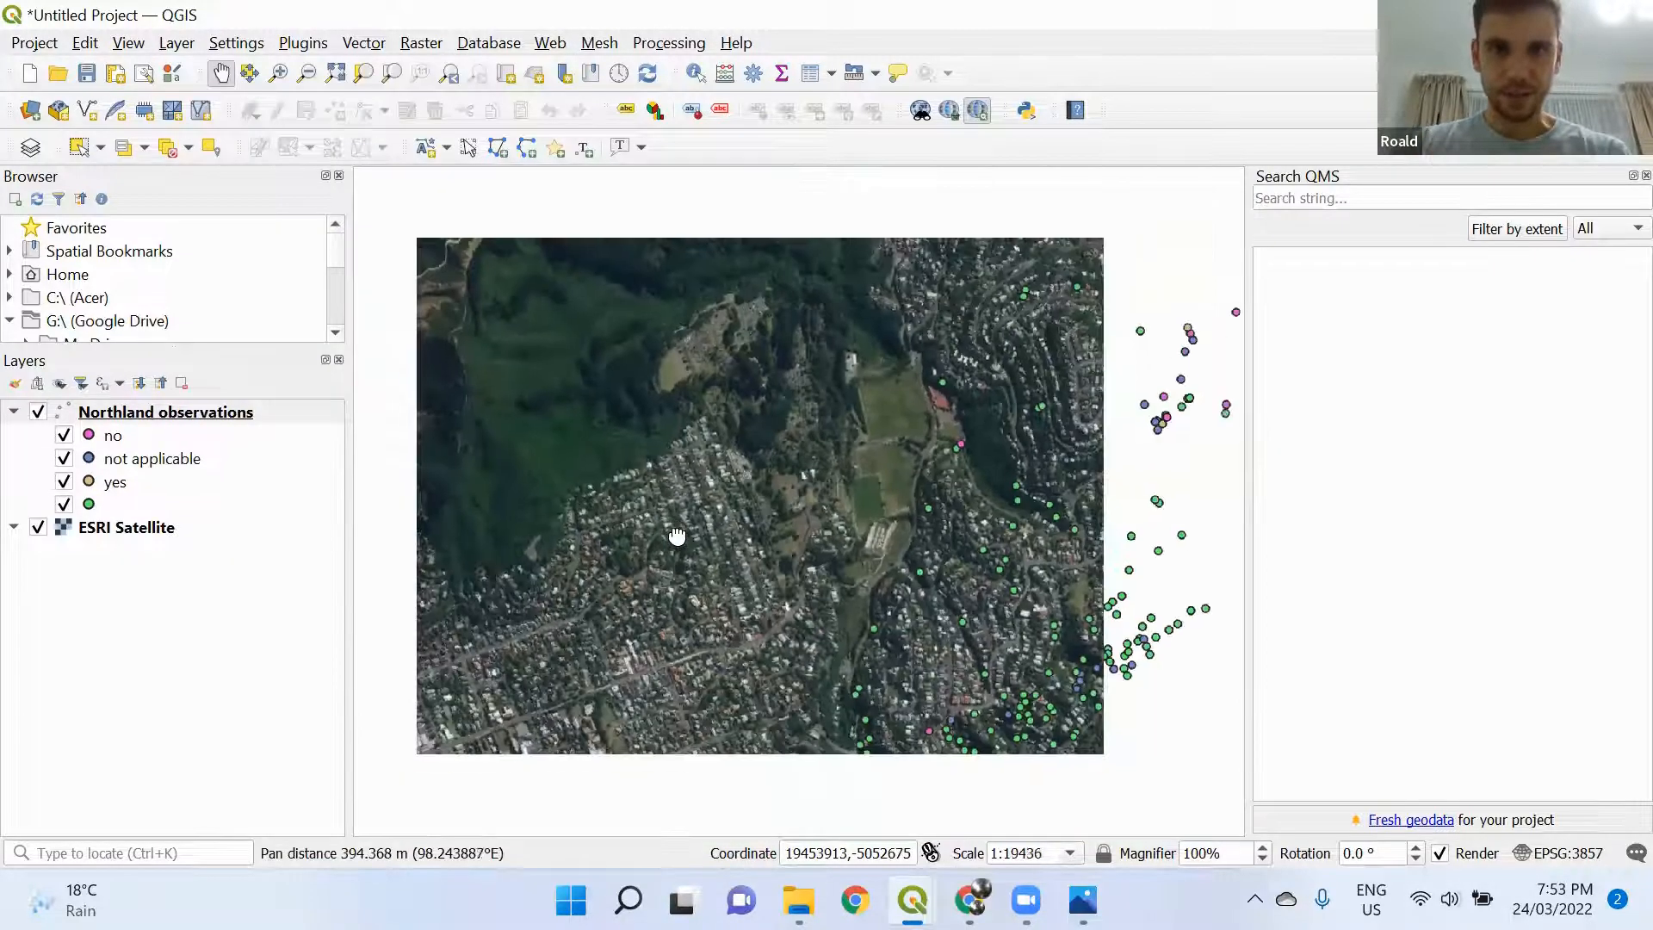
pyautogui.moveTo(756, 579); pyautogui.dragTo(648, 520)
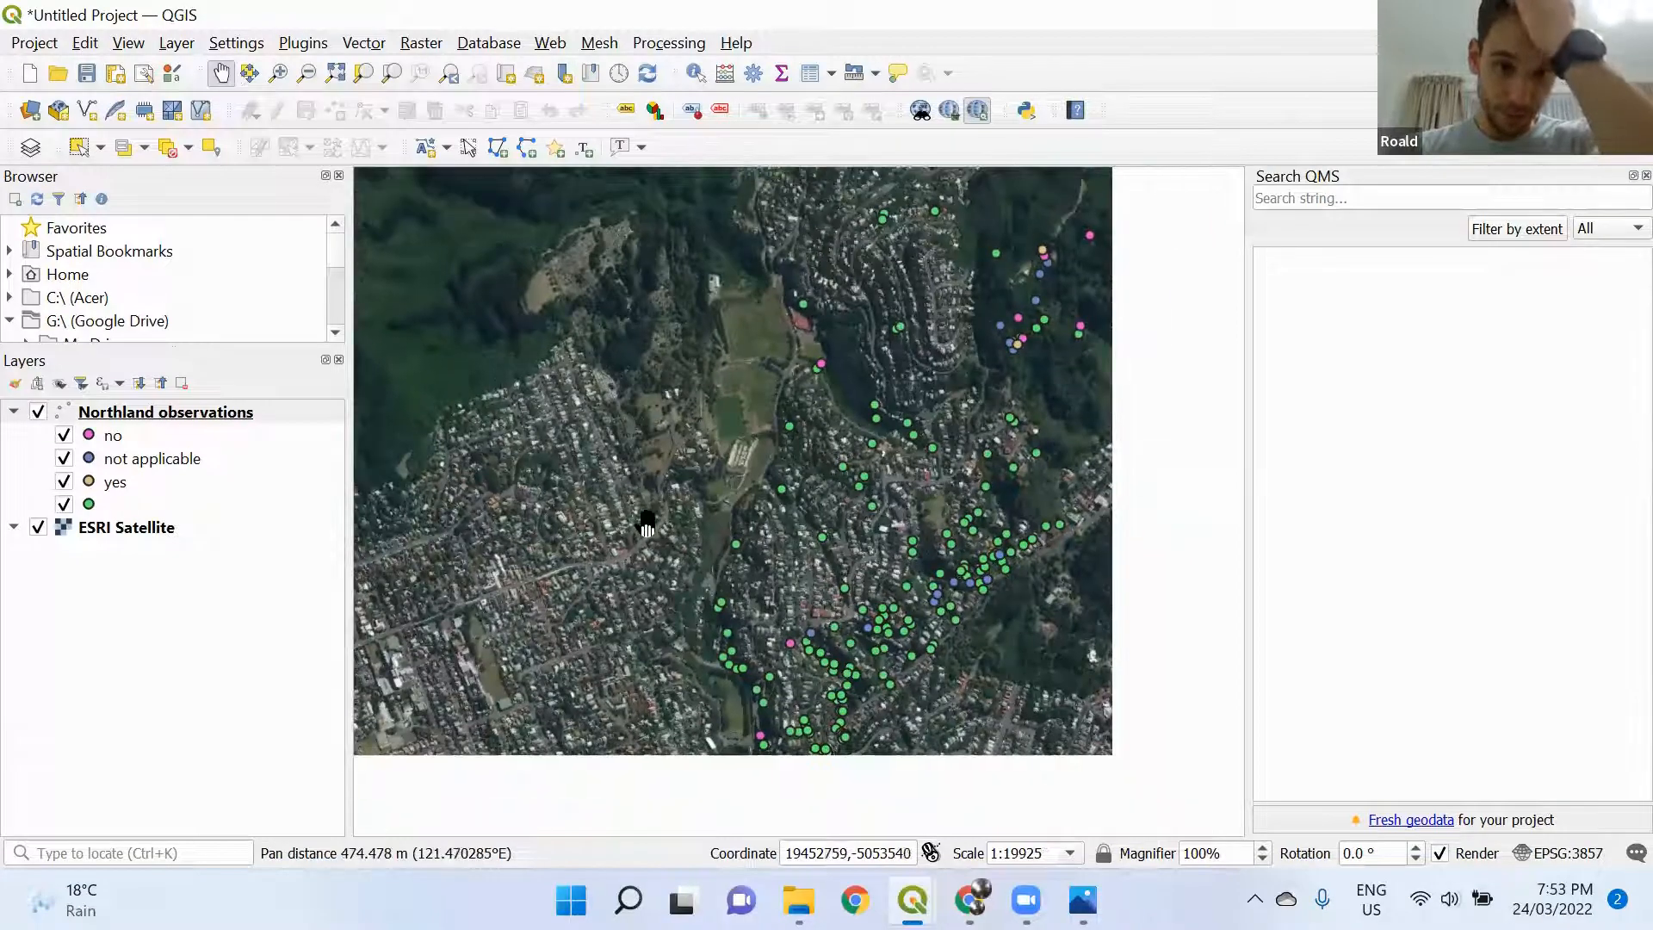
pyautogui.moveTo(856, 464); pyautogui.dragTo(841, 474)
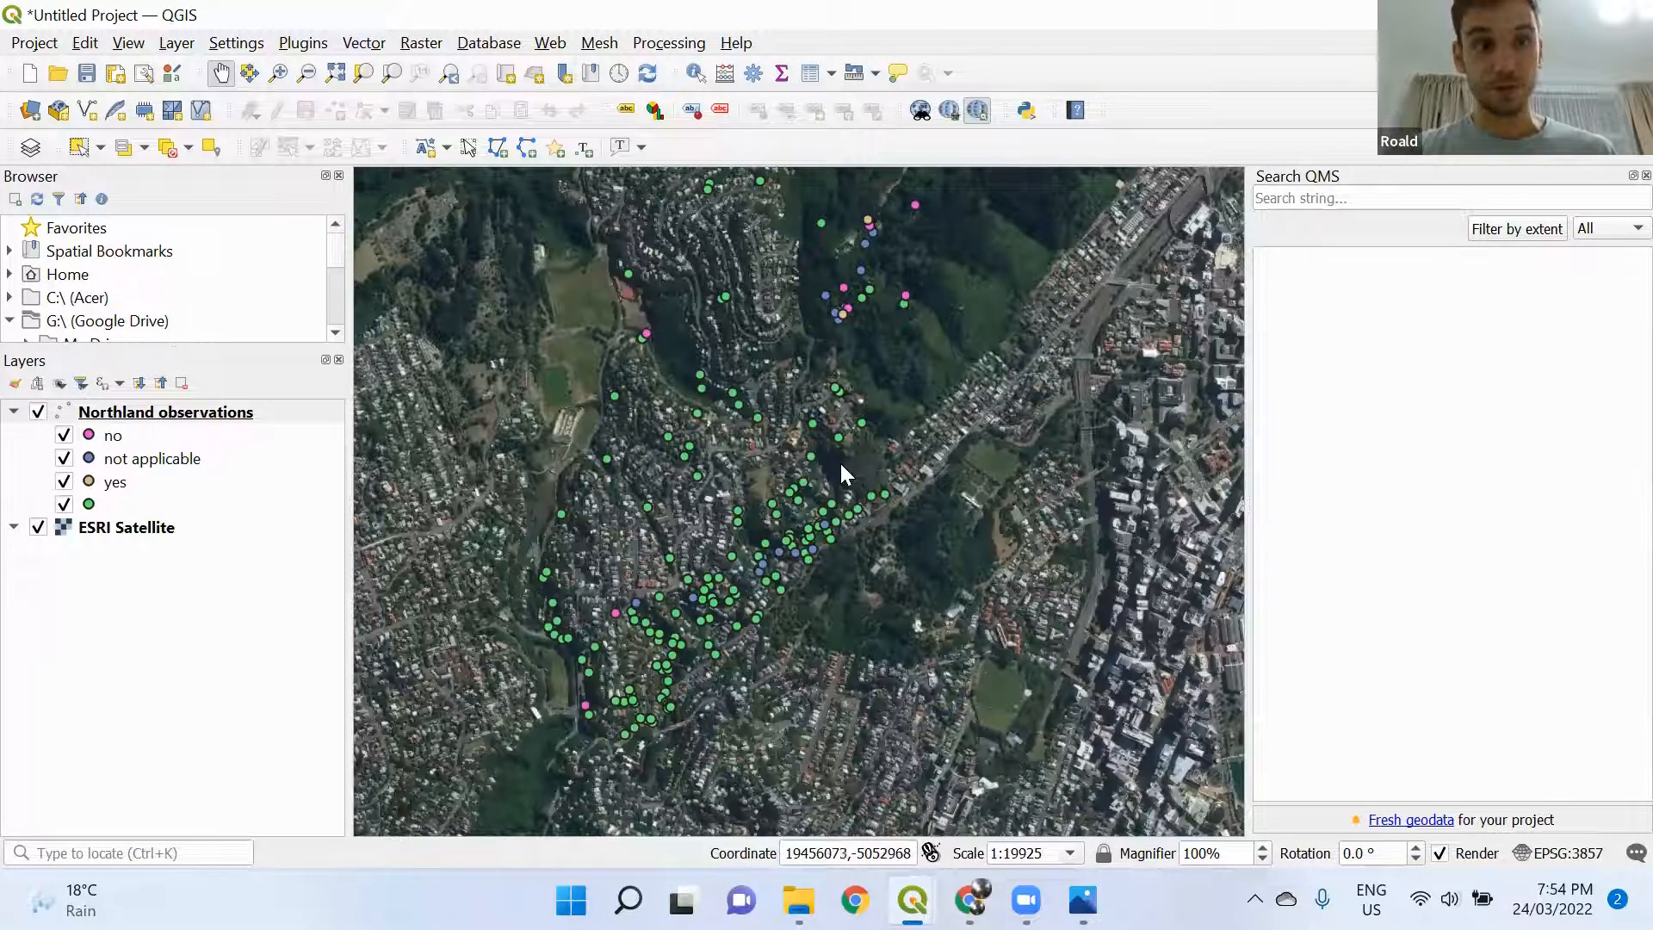
# Start a new shapefile layer and set its file to focus_area in the Documents folder
pyautogui.click(170, 50)
pyautogui.moveTo(315, 98)
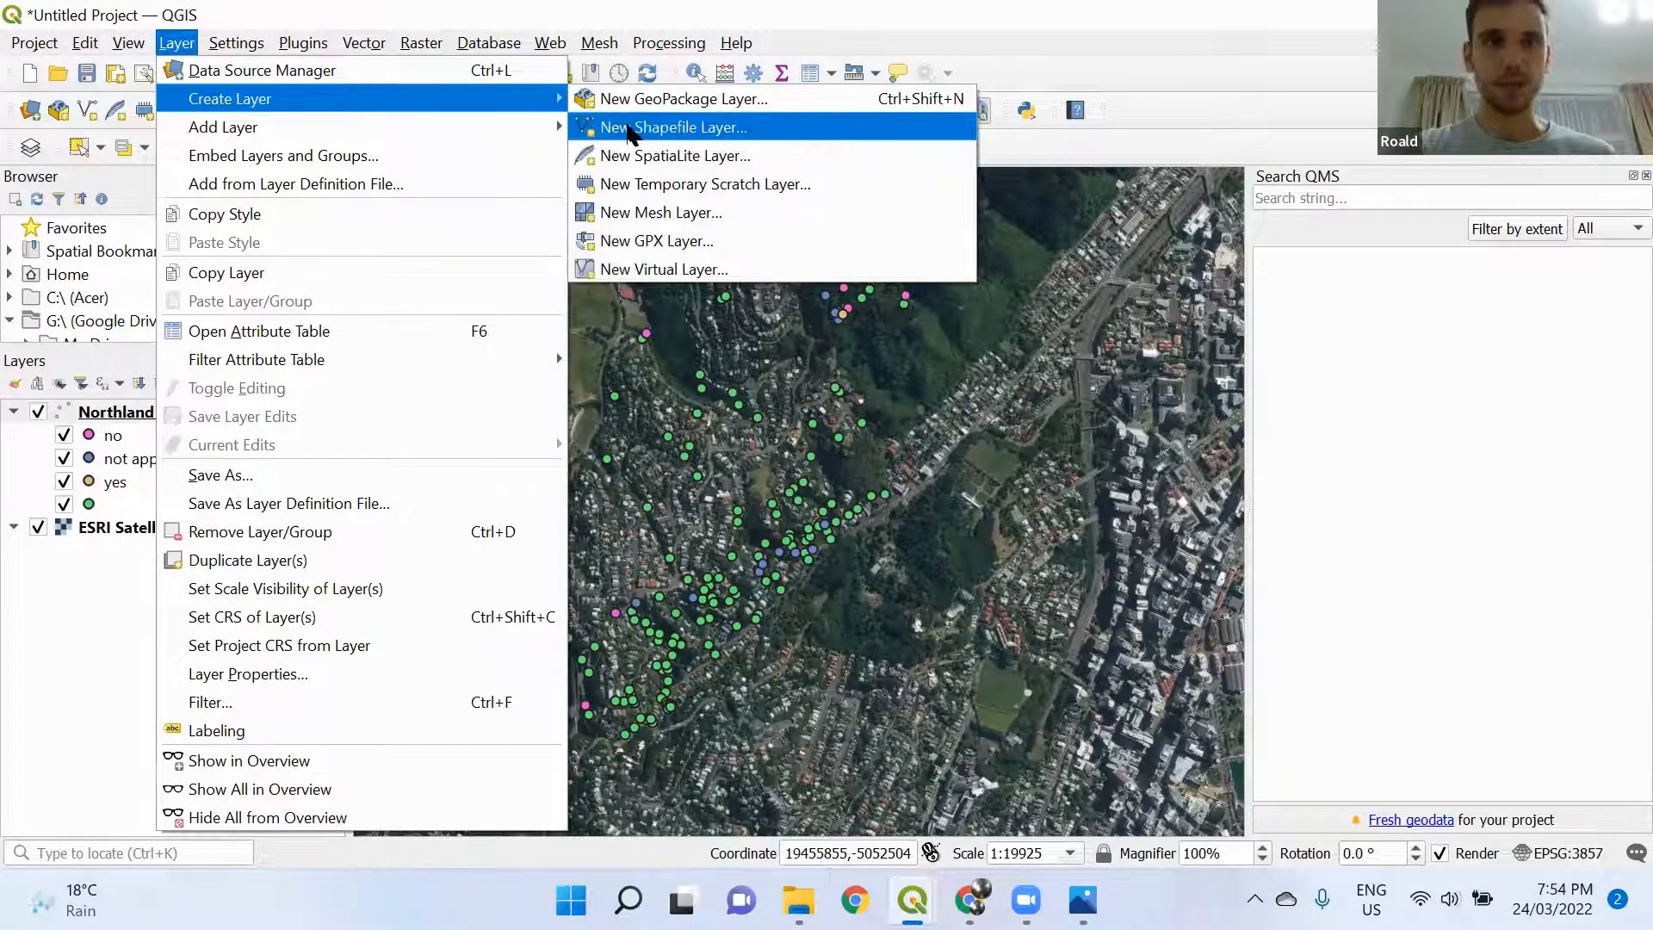
pyautogui.click(631, 134)
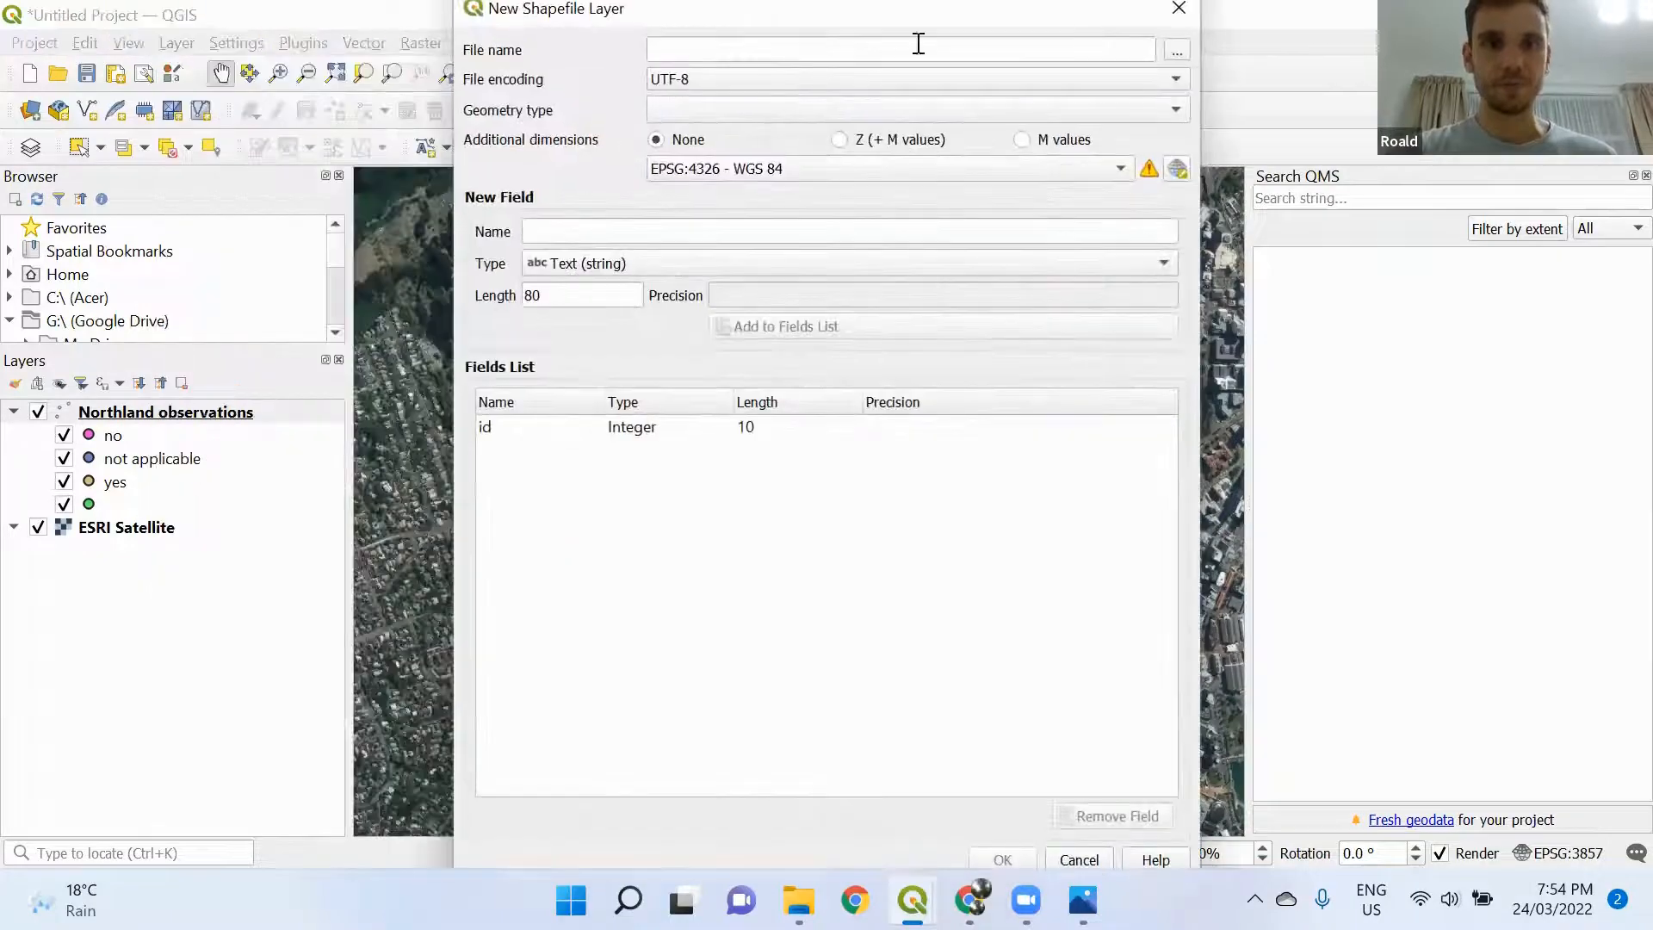
pyautogui.click(1177, 49)
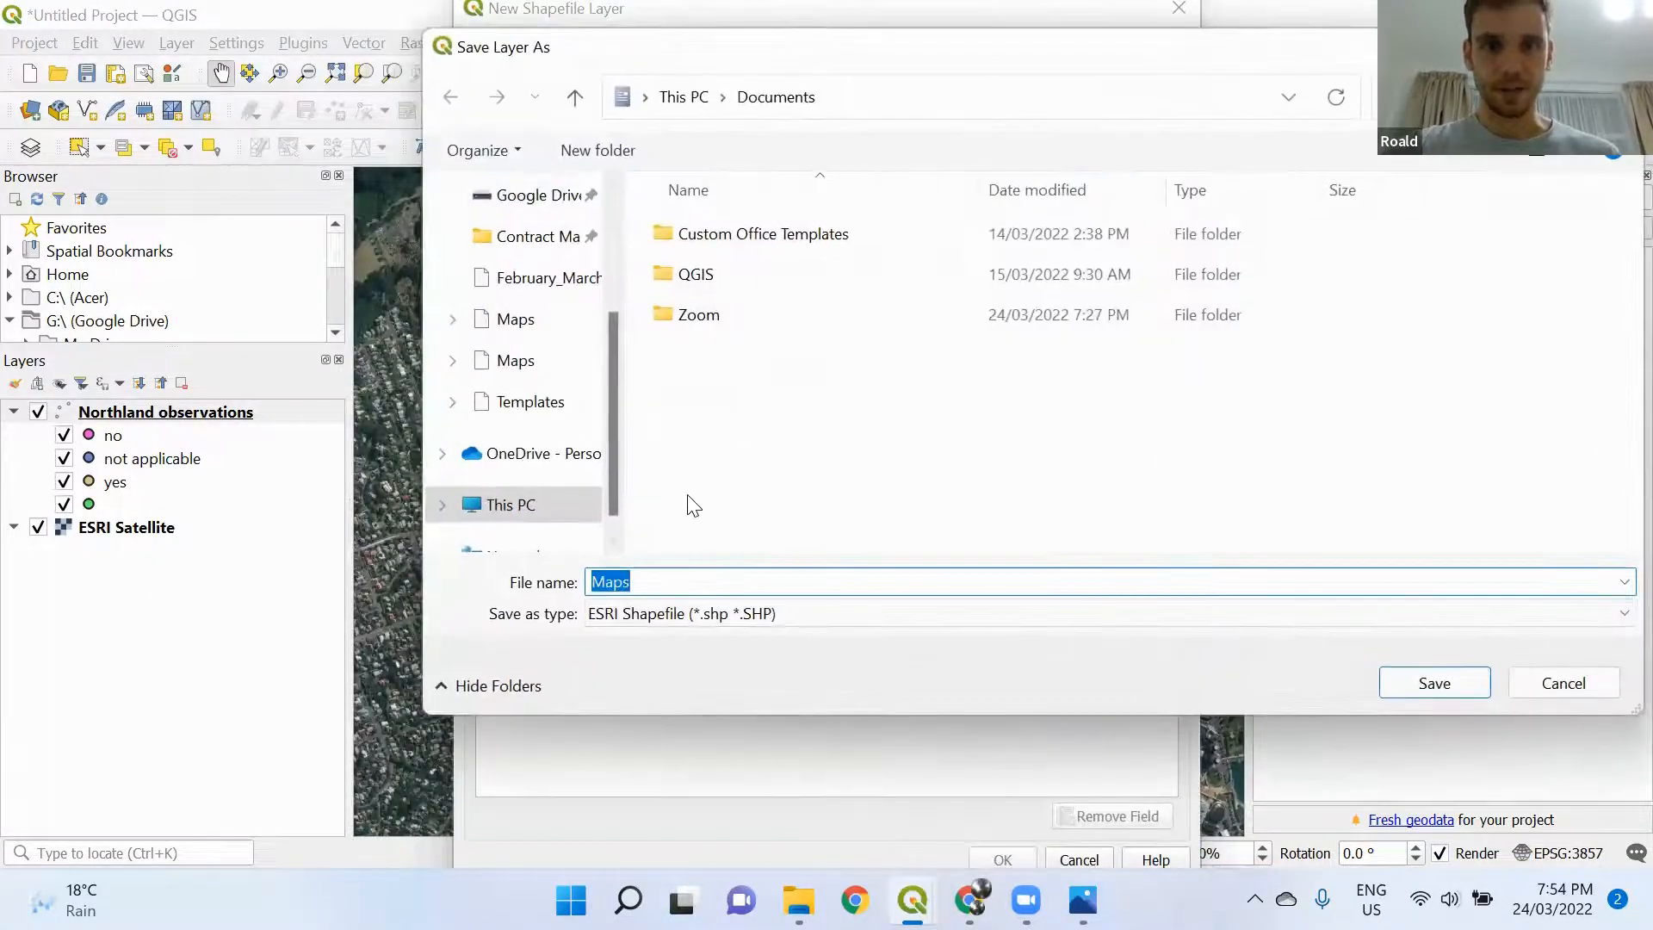
pyautogui.write('four_ar')
pyautogui.press('BackSpace')
pyautogui.press('BackSpace')
pyautogui.press('BackSpace')
pyautogui.press('BackSpace')
pyautogui.press('BackSpace')
pyautogui.write('cus_area')
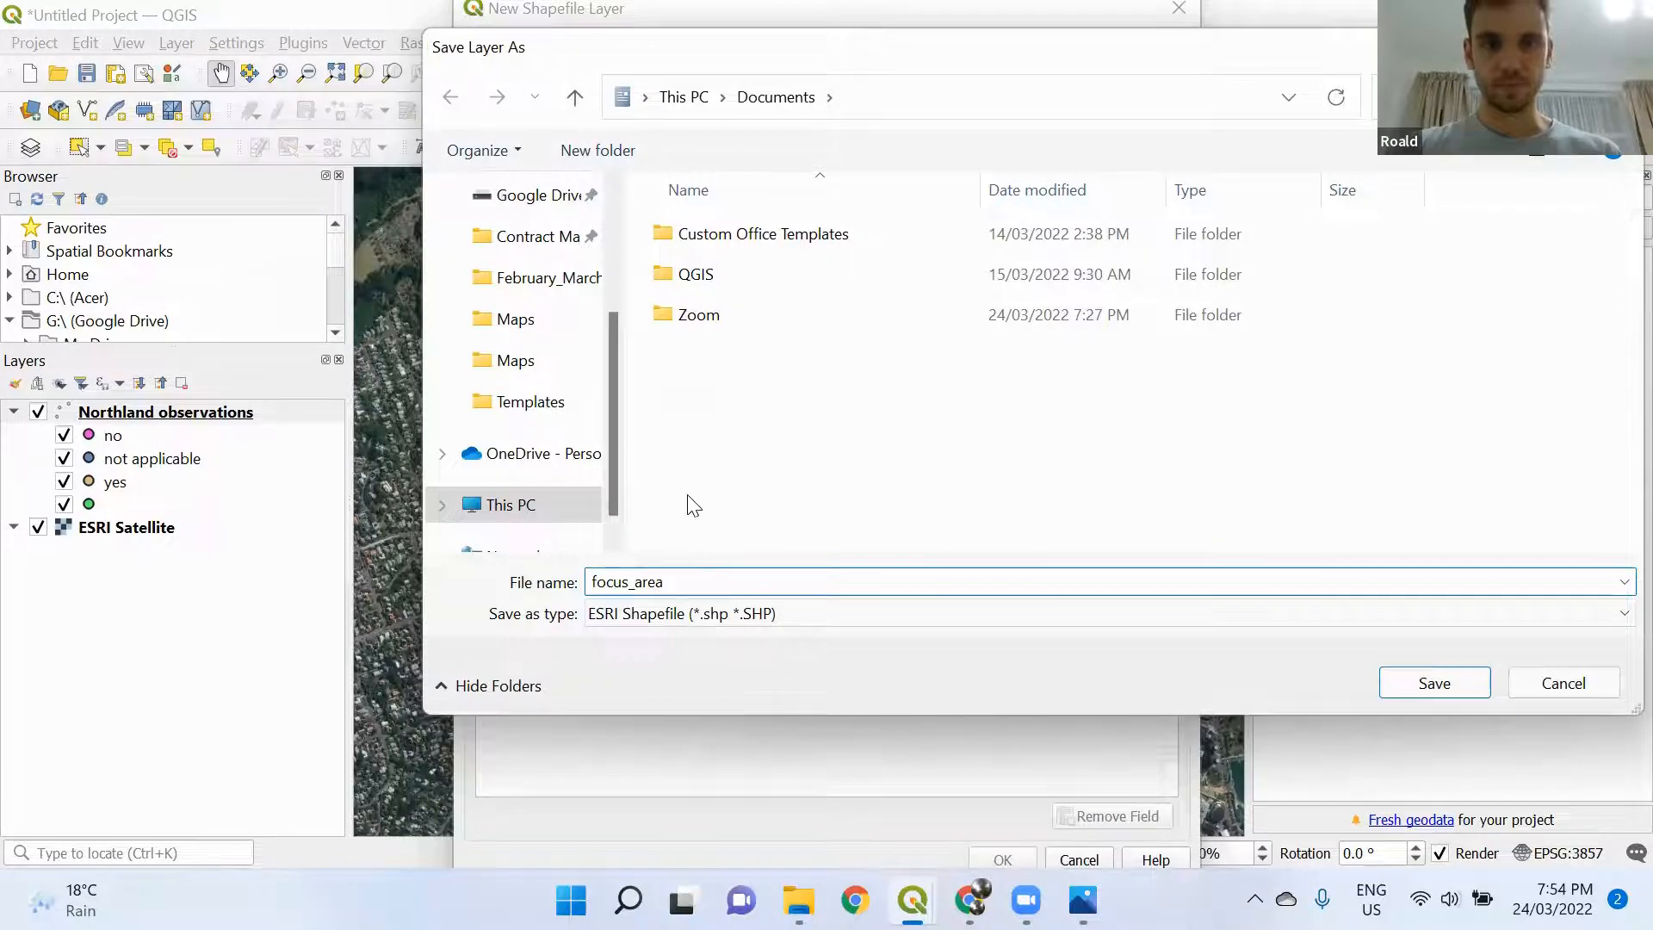
pyautogui.press('Return')
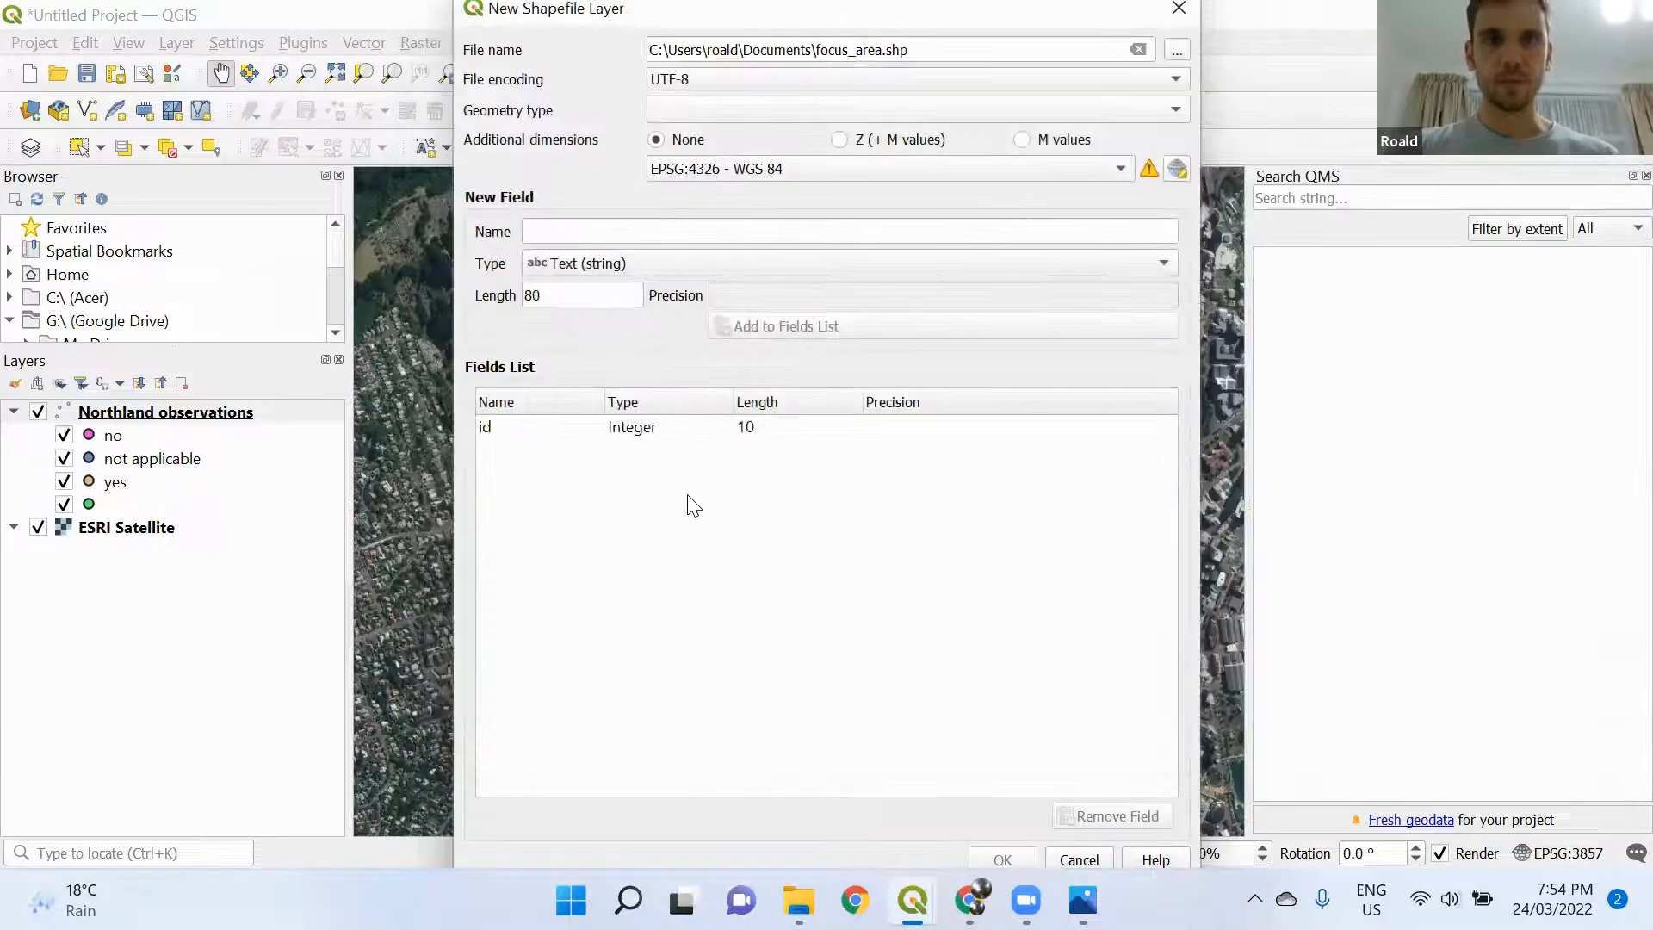
# Set the geometry type of the new focus_area shapefile to Polygon
pyautogui.click(1159, 119)
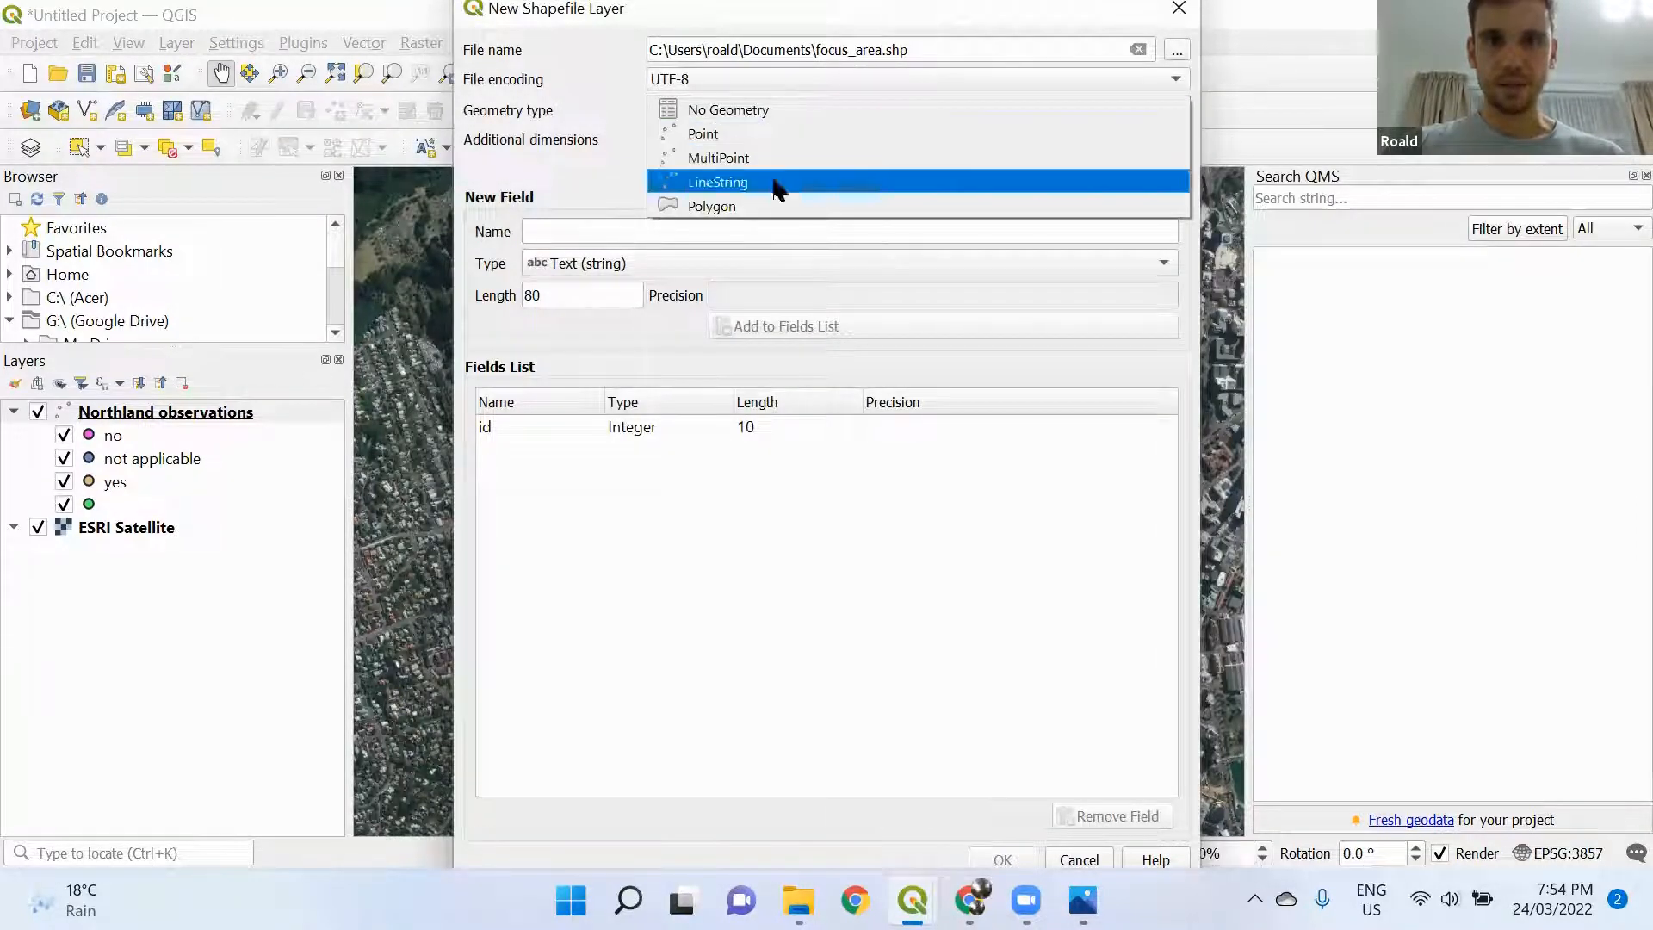
pyautogui.click(731, 205)
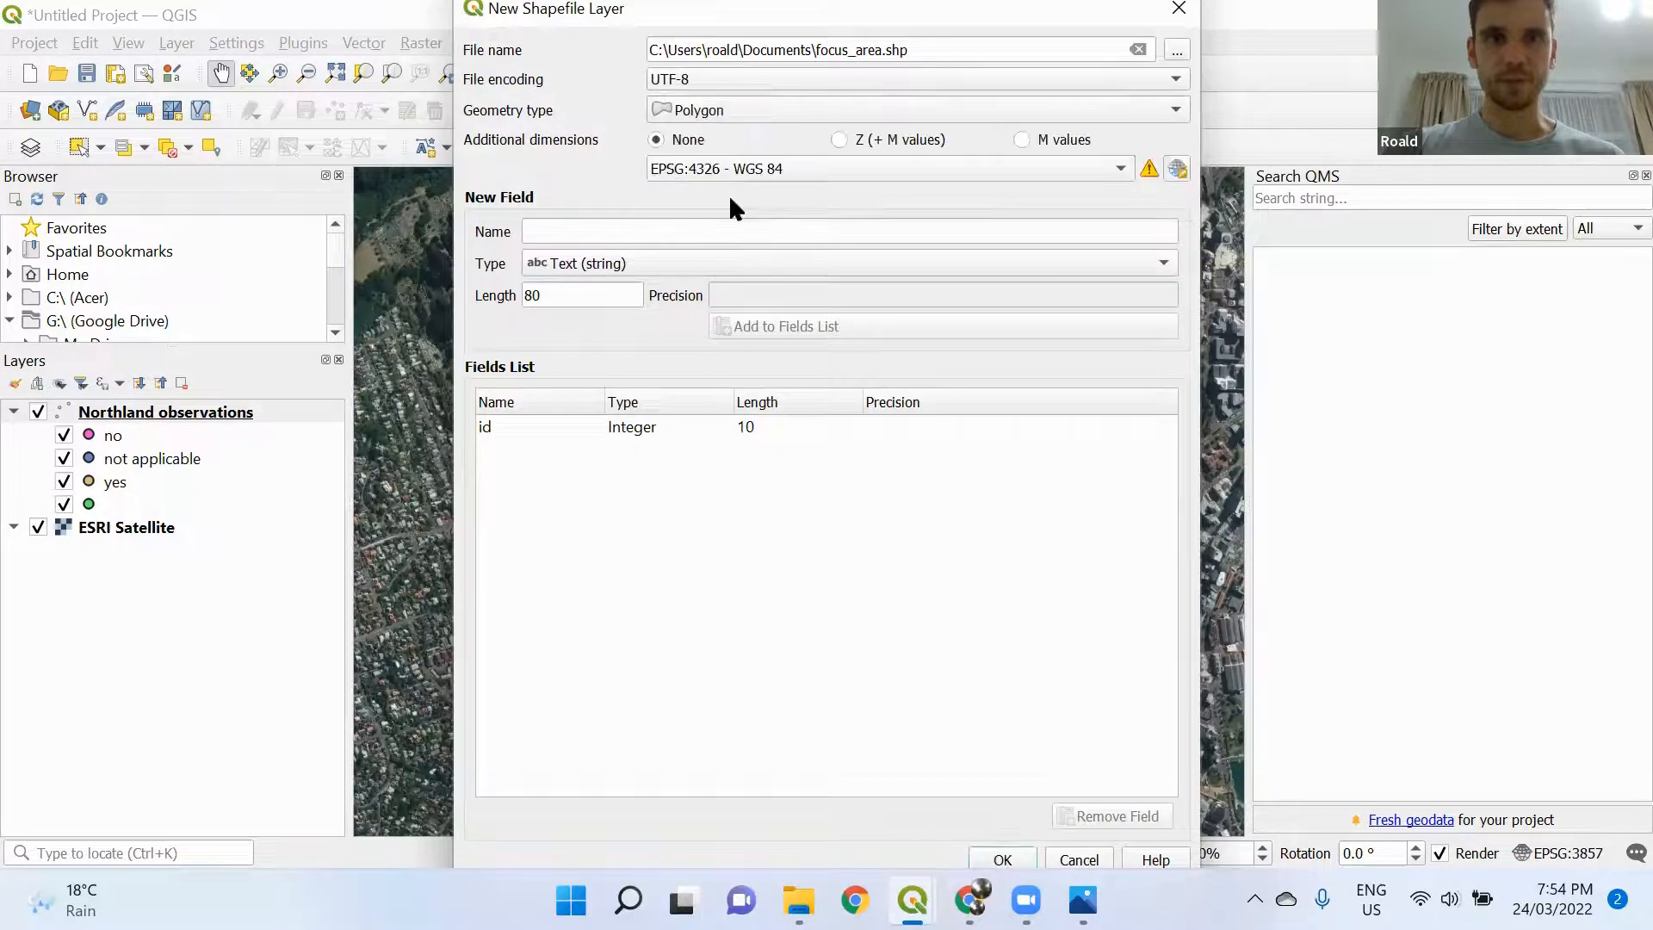
pyautogui.click(878, 109)
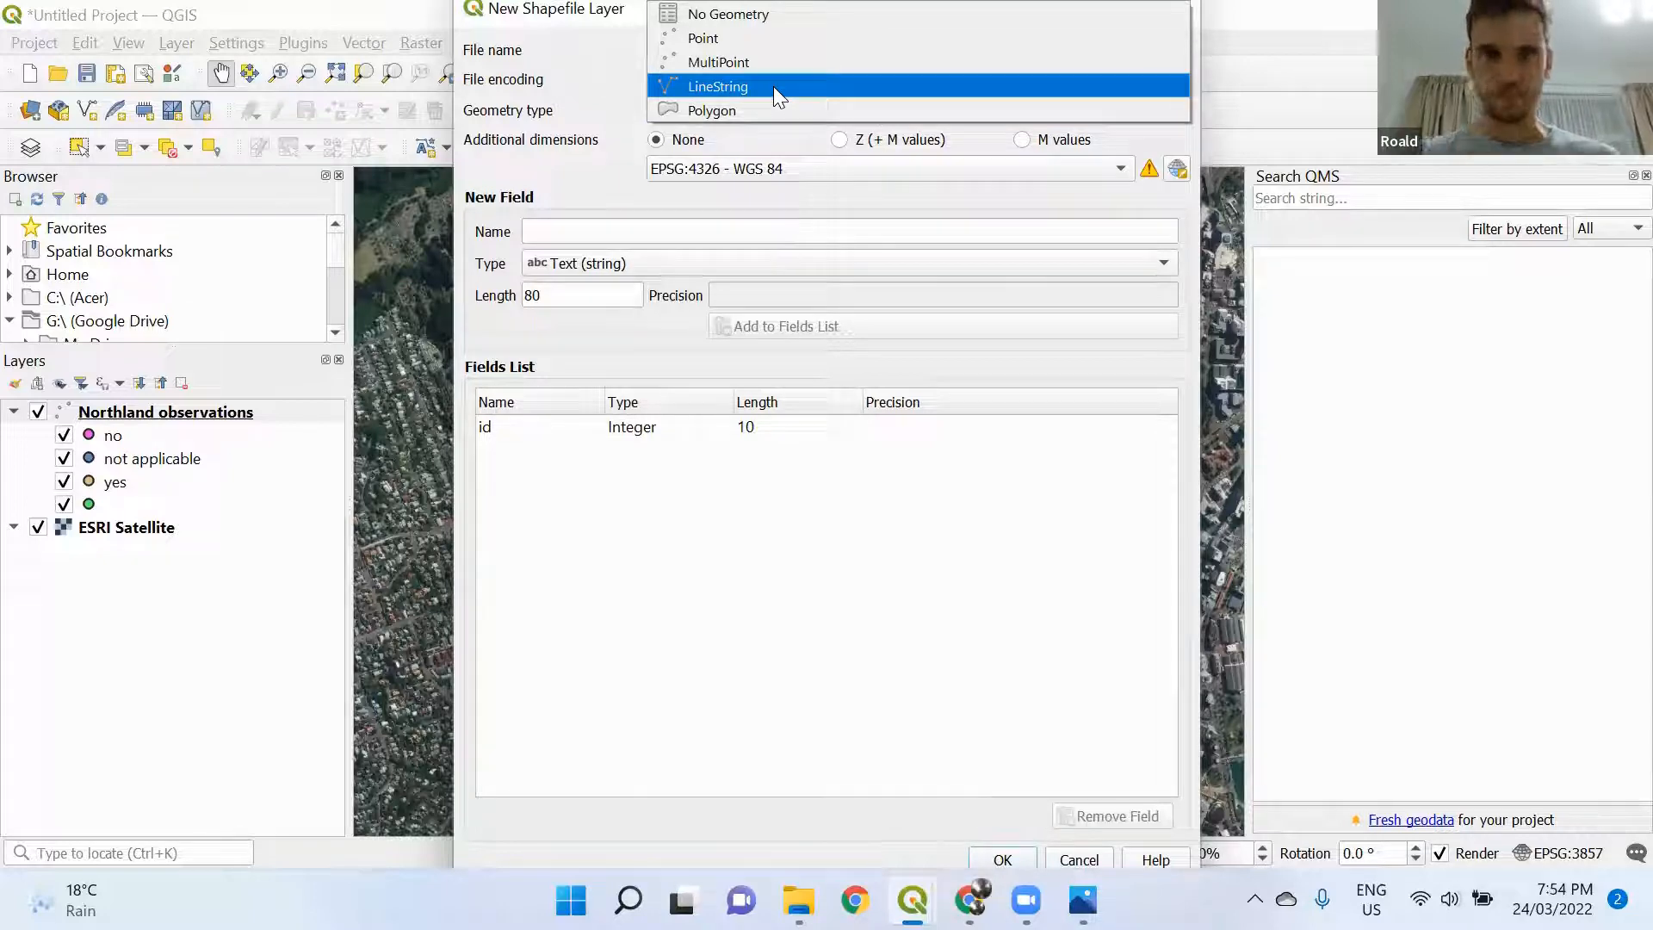
pyautogui.click(735, 112)
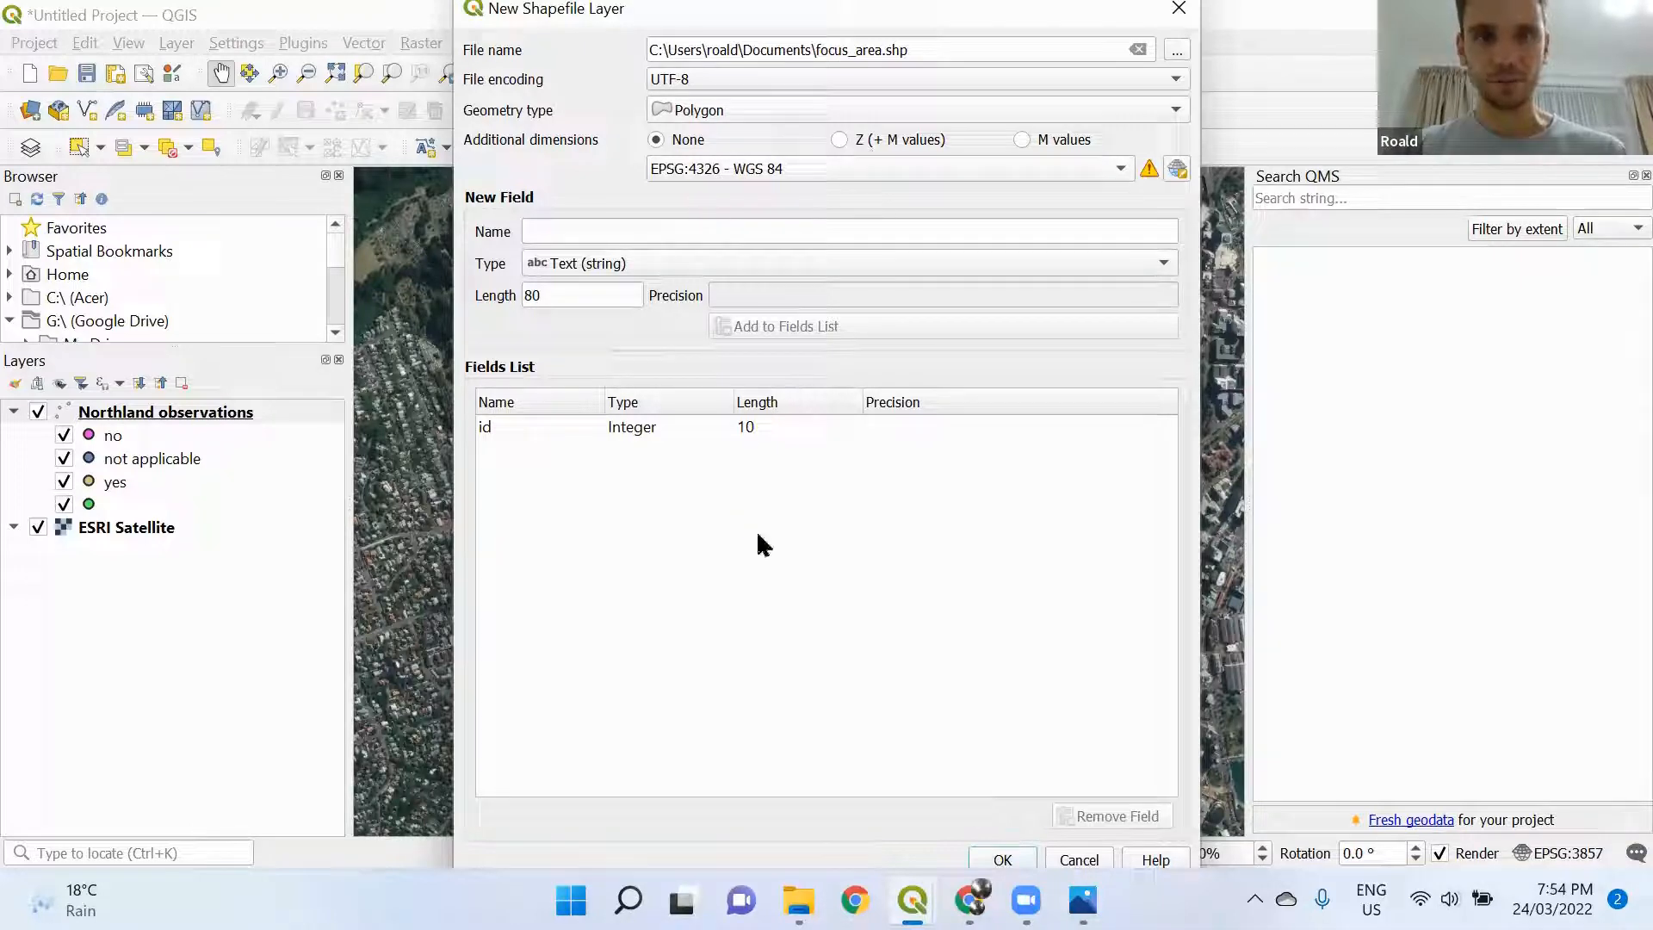
pyautogui.moveTo(1107, 766); pyautogui.dragTo(701, 674)
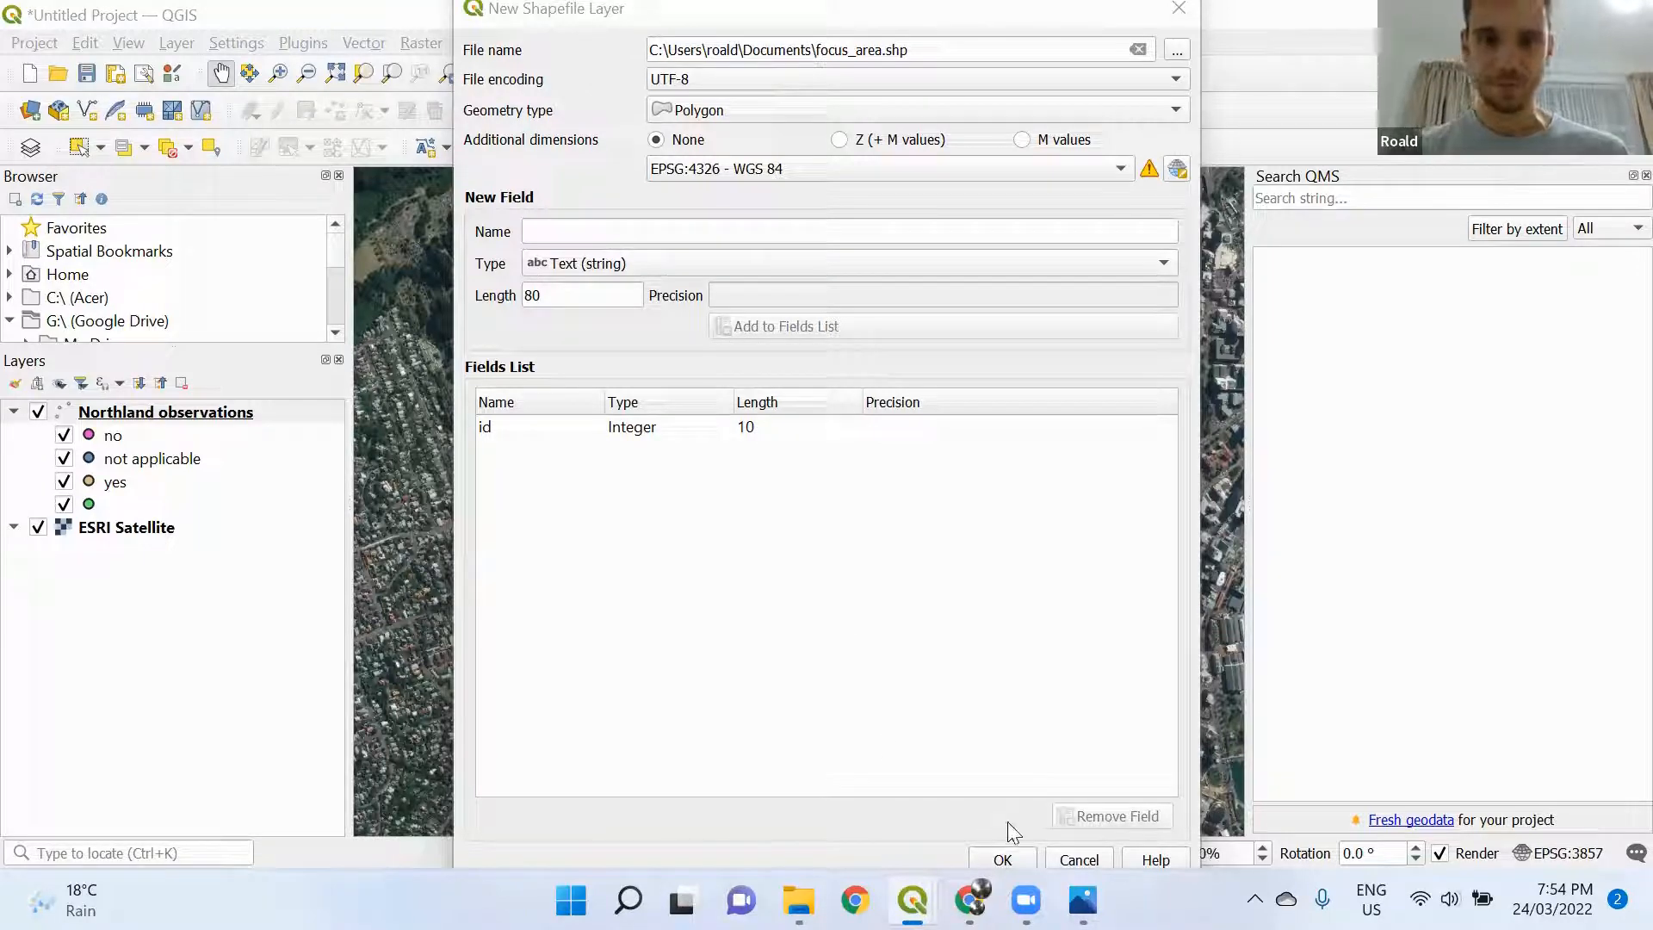
# Create the focus_area polygon shapefile layer and switch it to editing with the Add Polygon Feature tool
pyautogui.click(1015, 858)
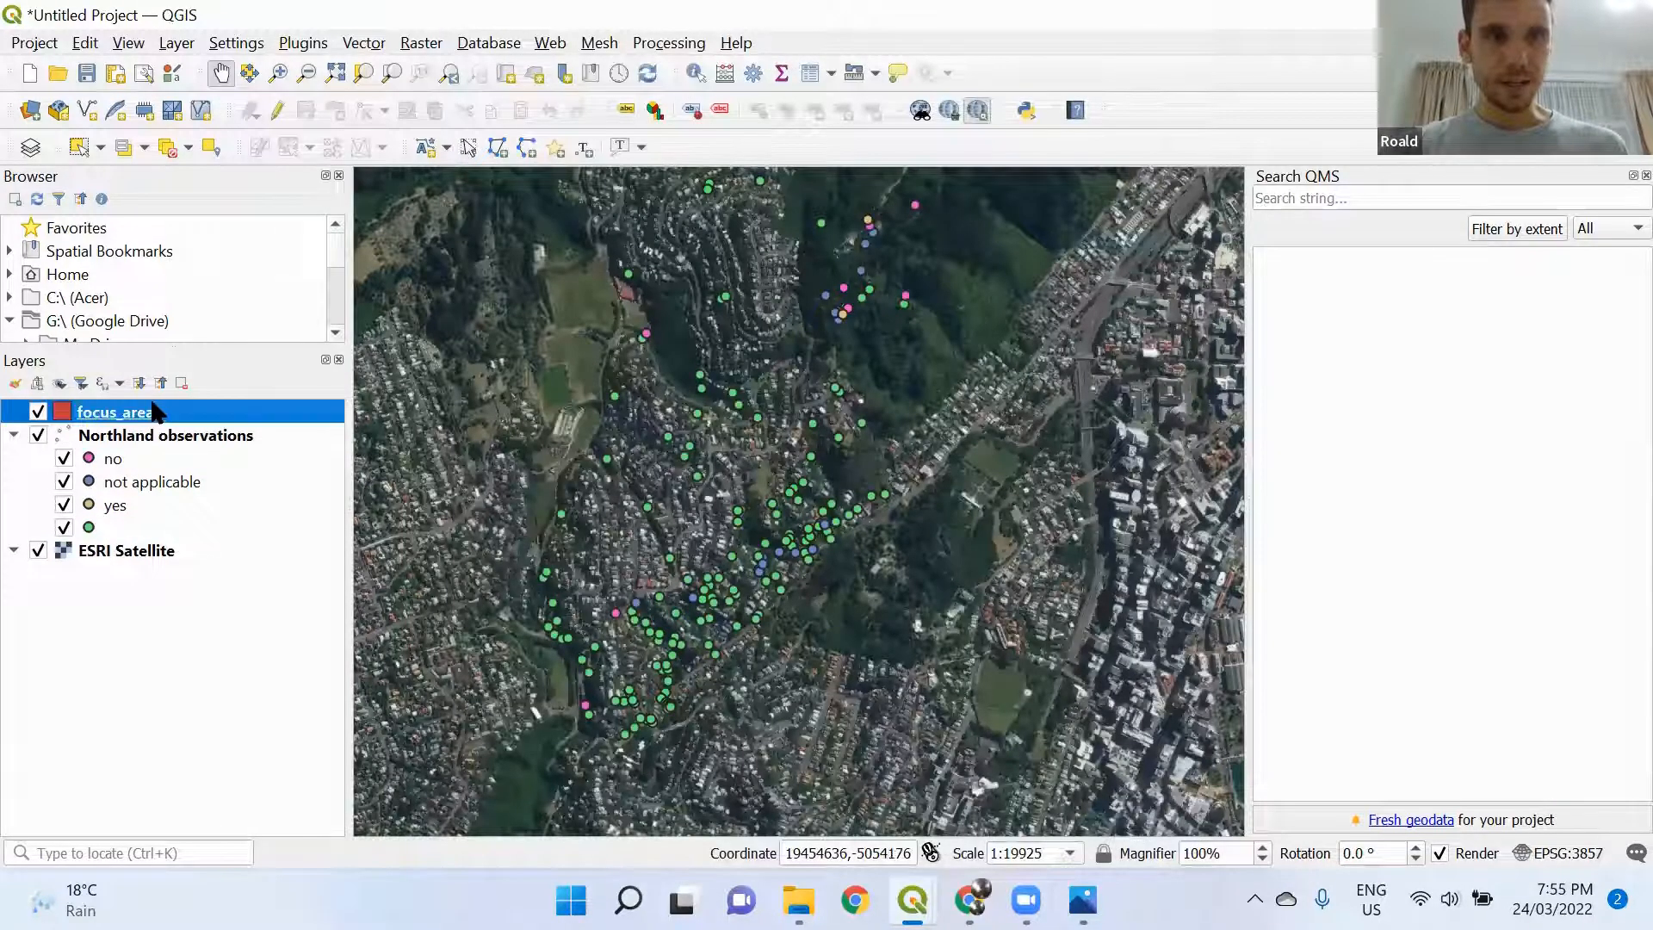
pyautogui.click(278, 112)
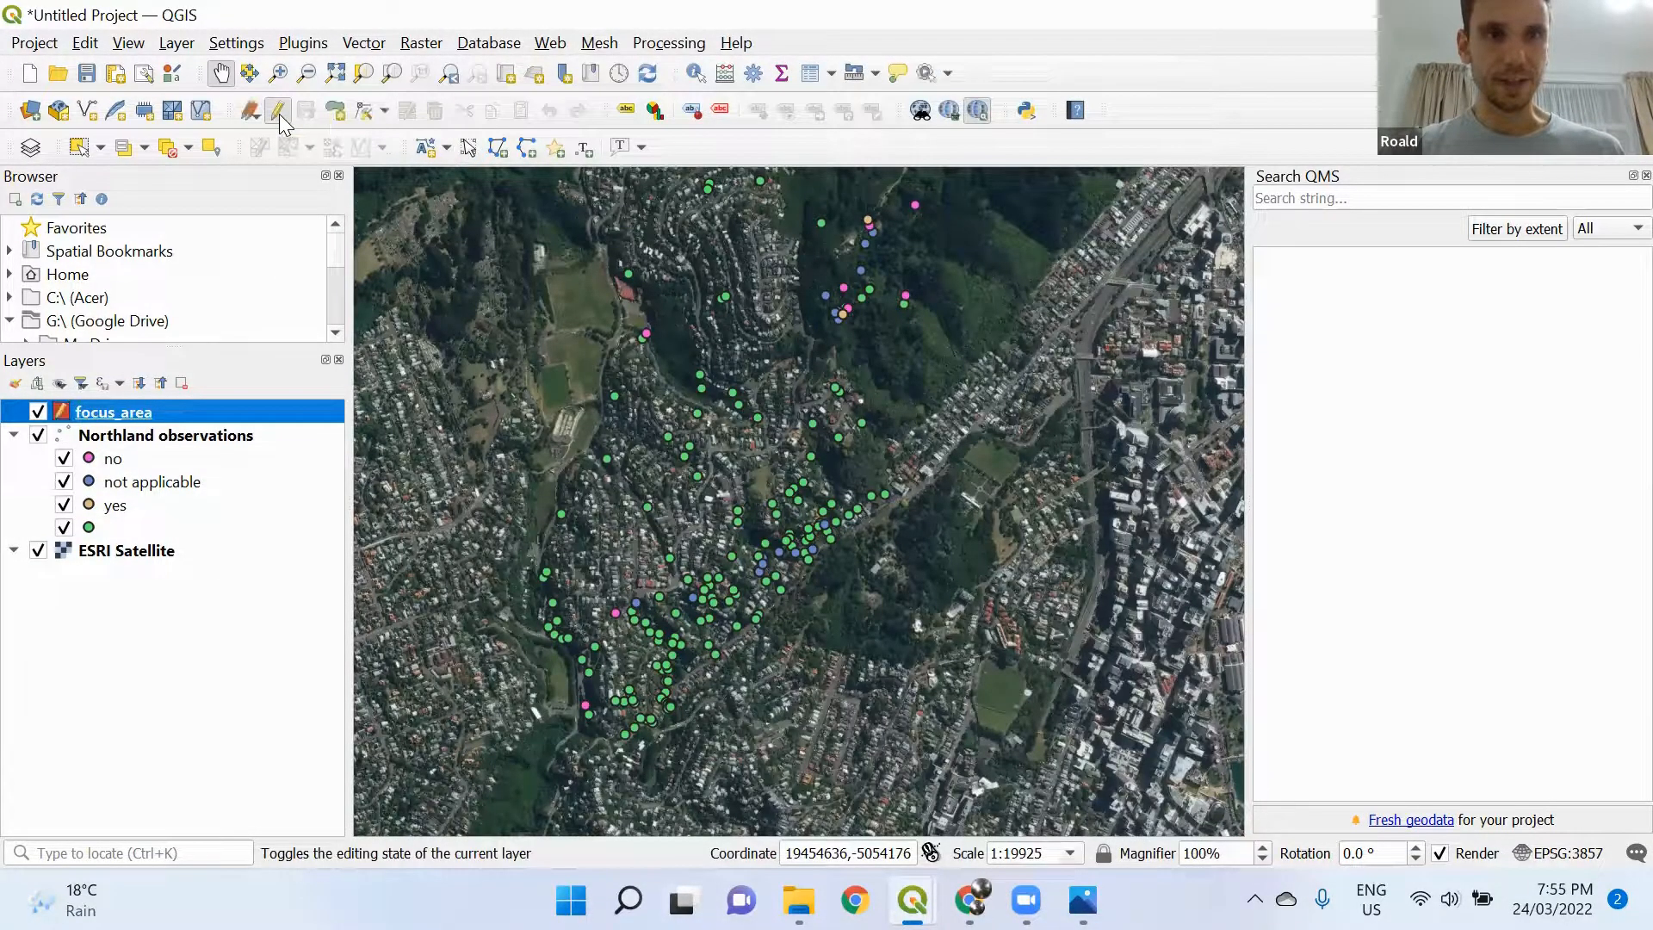
pyautogui.click(337, 116)
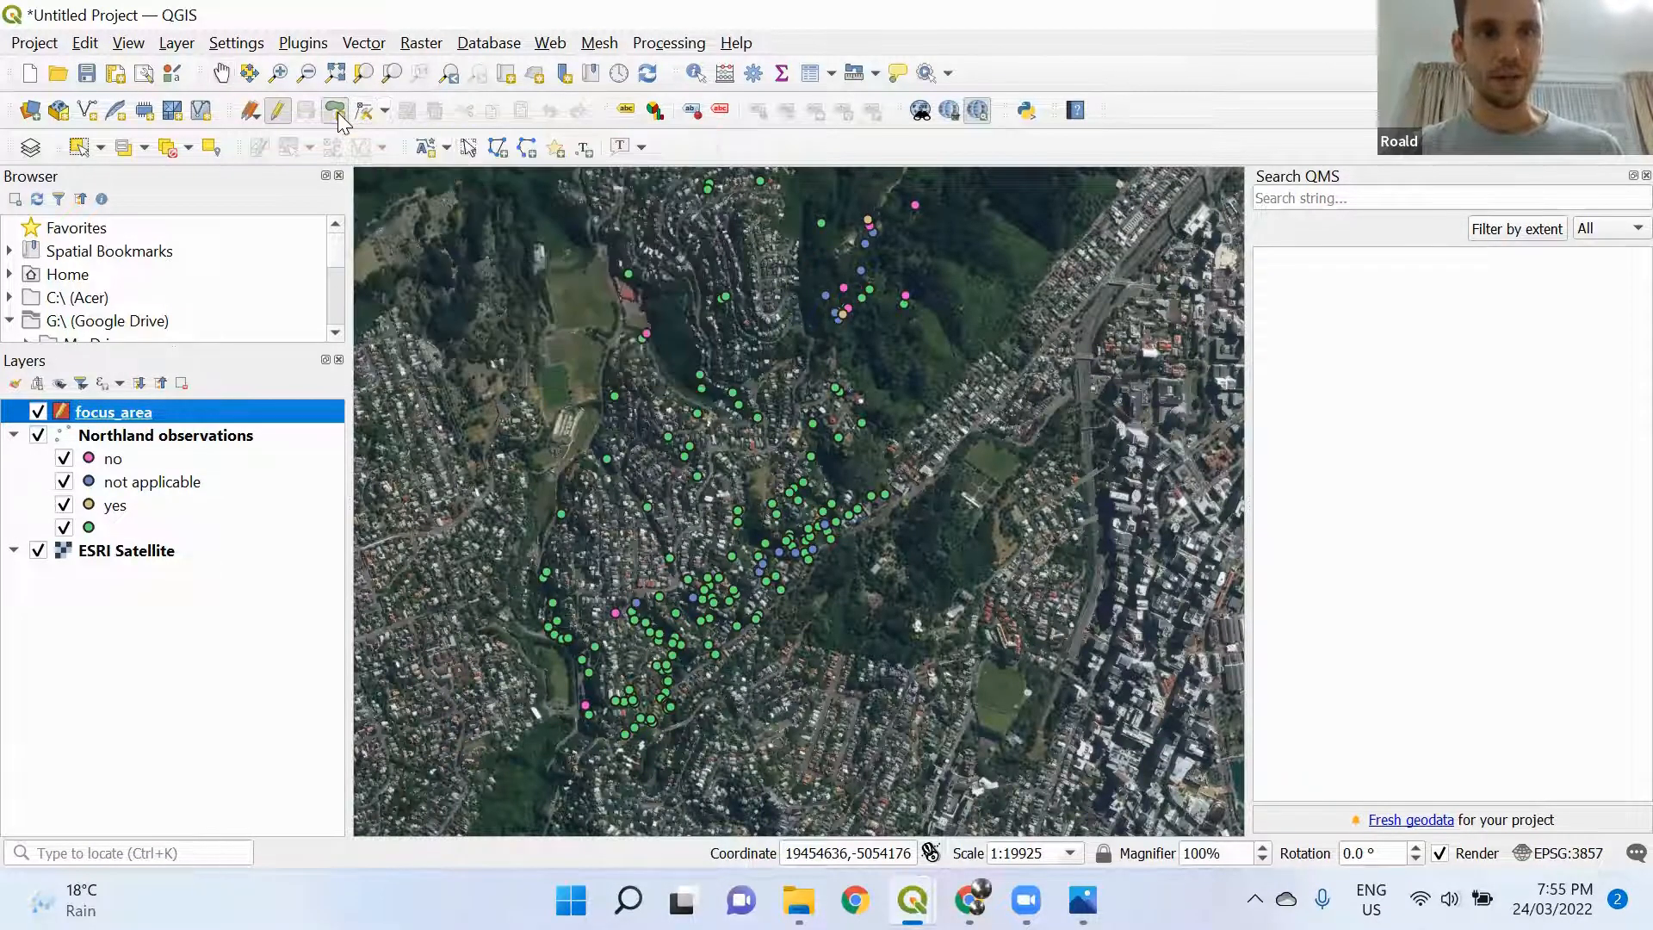
# Draw a closed polygon on the satellite map around the main cluster of Northland observation points
pyautogui.click(529, 663)
pyautogui.click(530, 371)
pyautogui.click(656, 203)
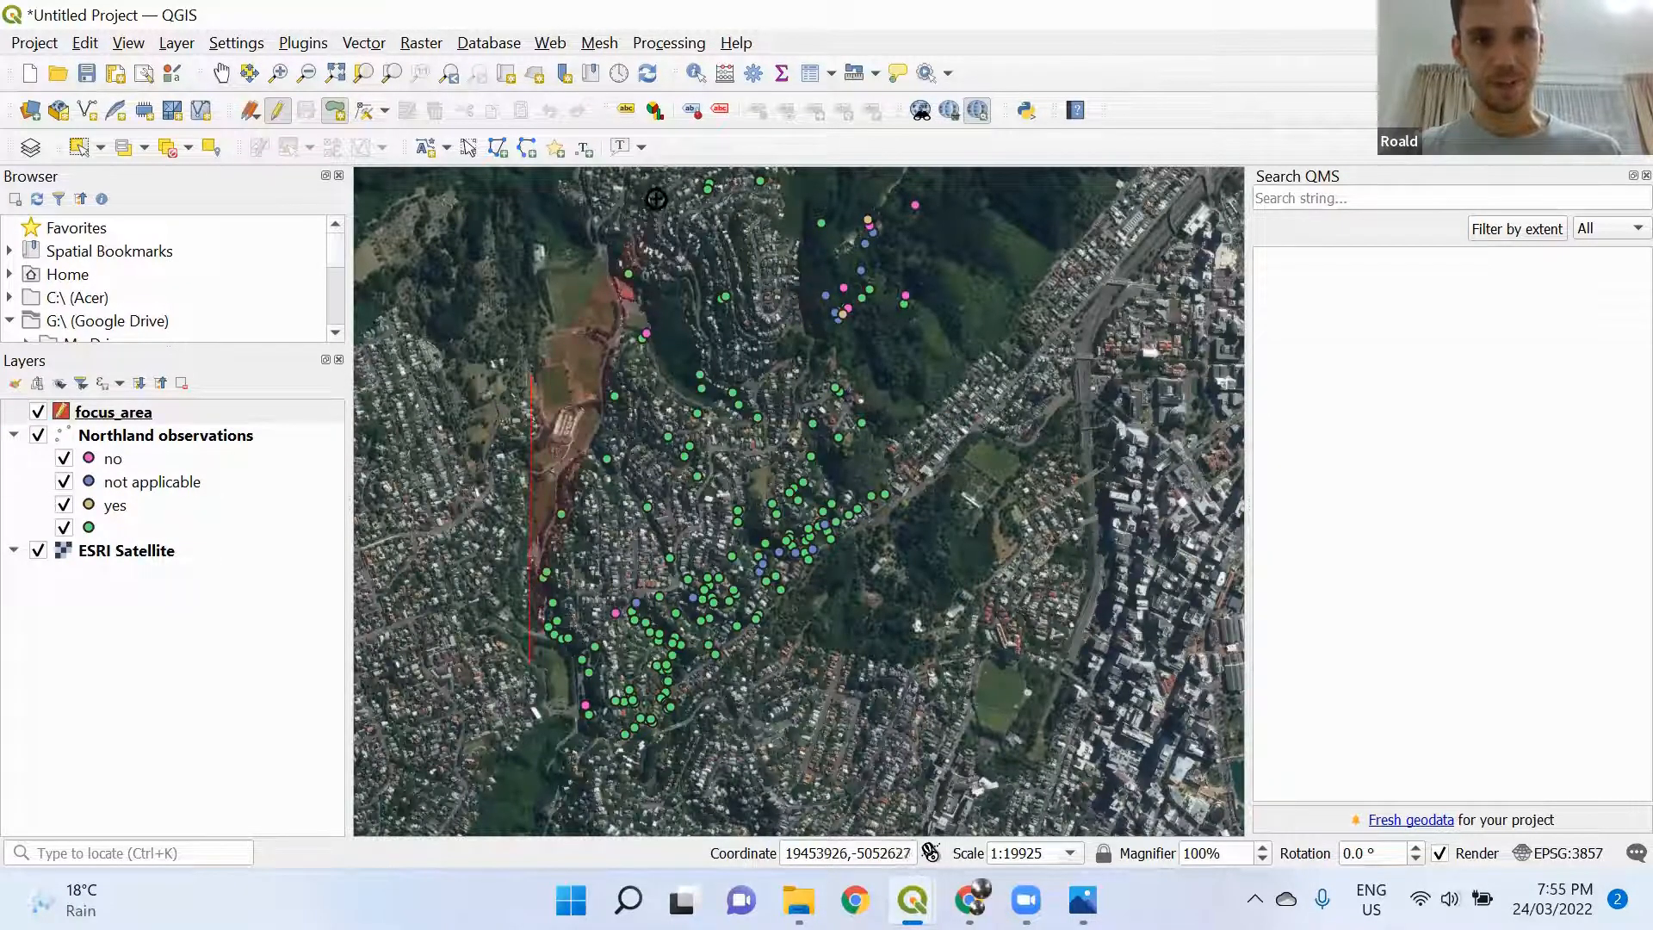
pyautogui.click(814, 207)
pyautogui.click(855, 203)
pyautogui.click(984, 272)
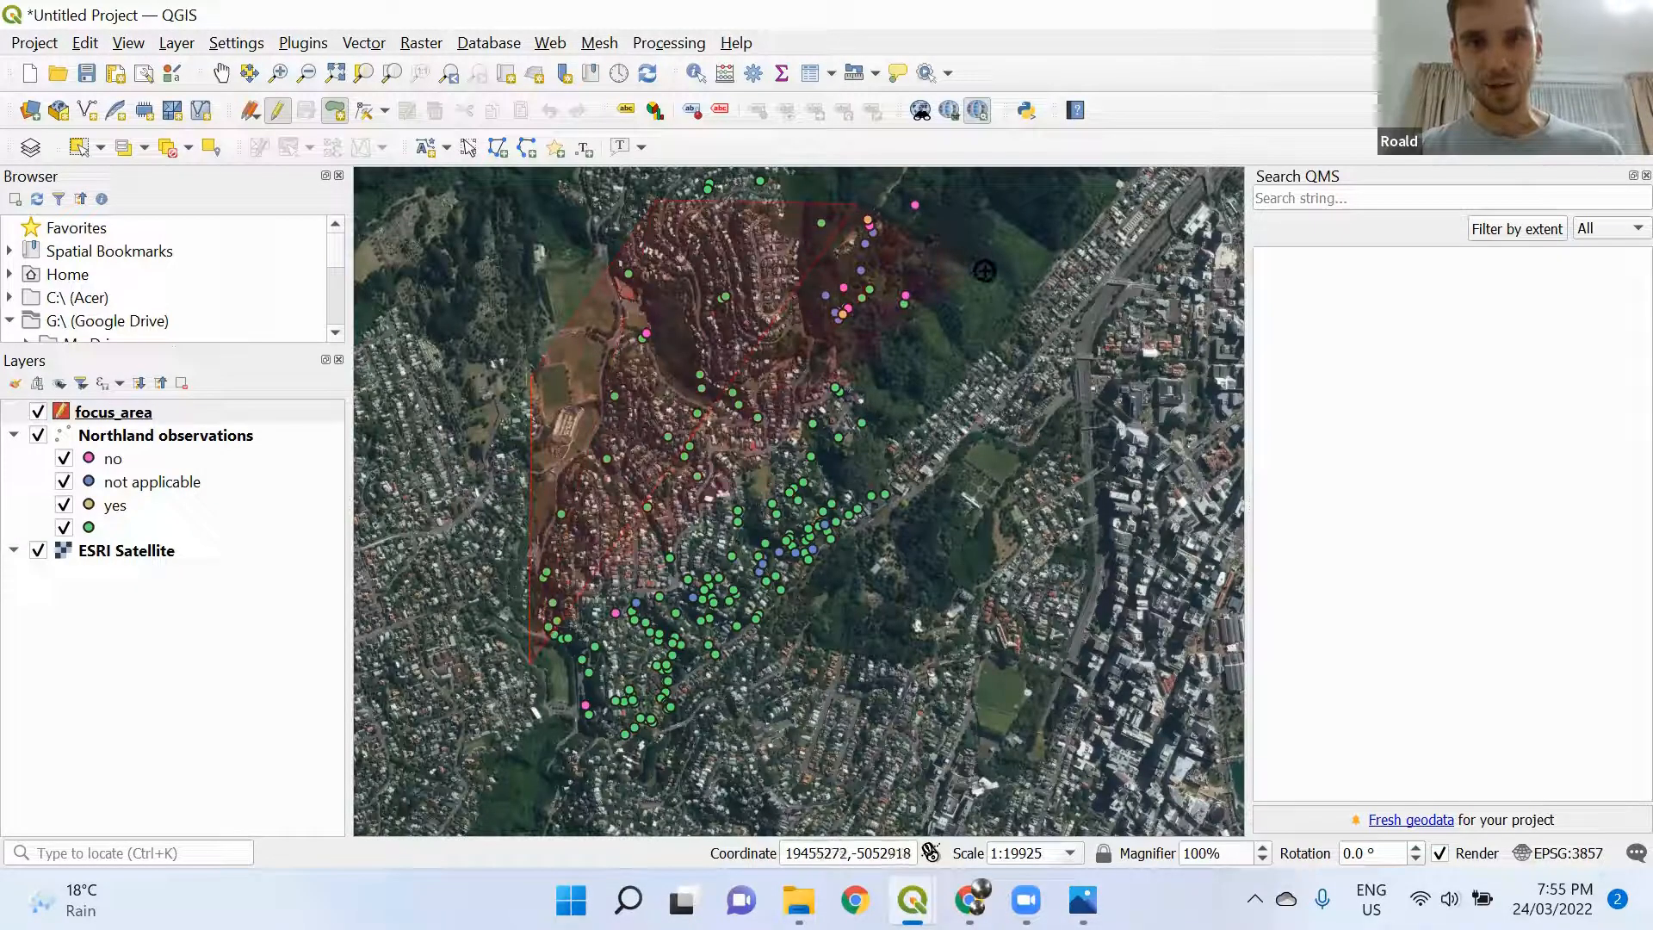
pyautogui.click(917, 446)
pyautogui.click(827, 617)
pyautogui.click(737, 708)
pyautogui.click(634, 769)
pyautogui.rightClick(634, 769)
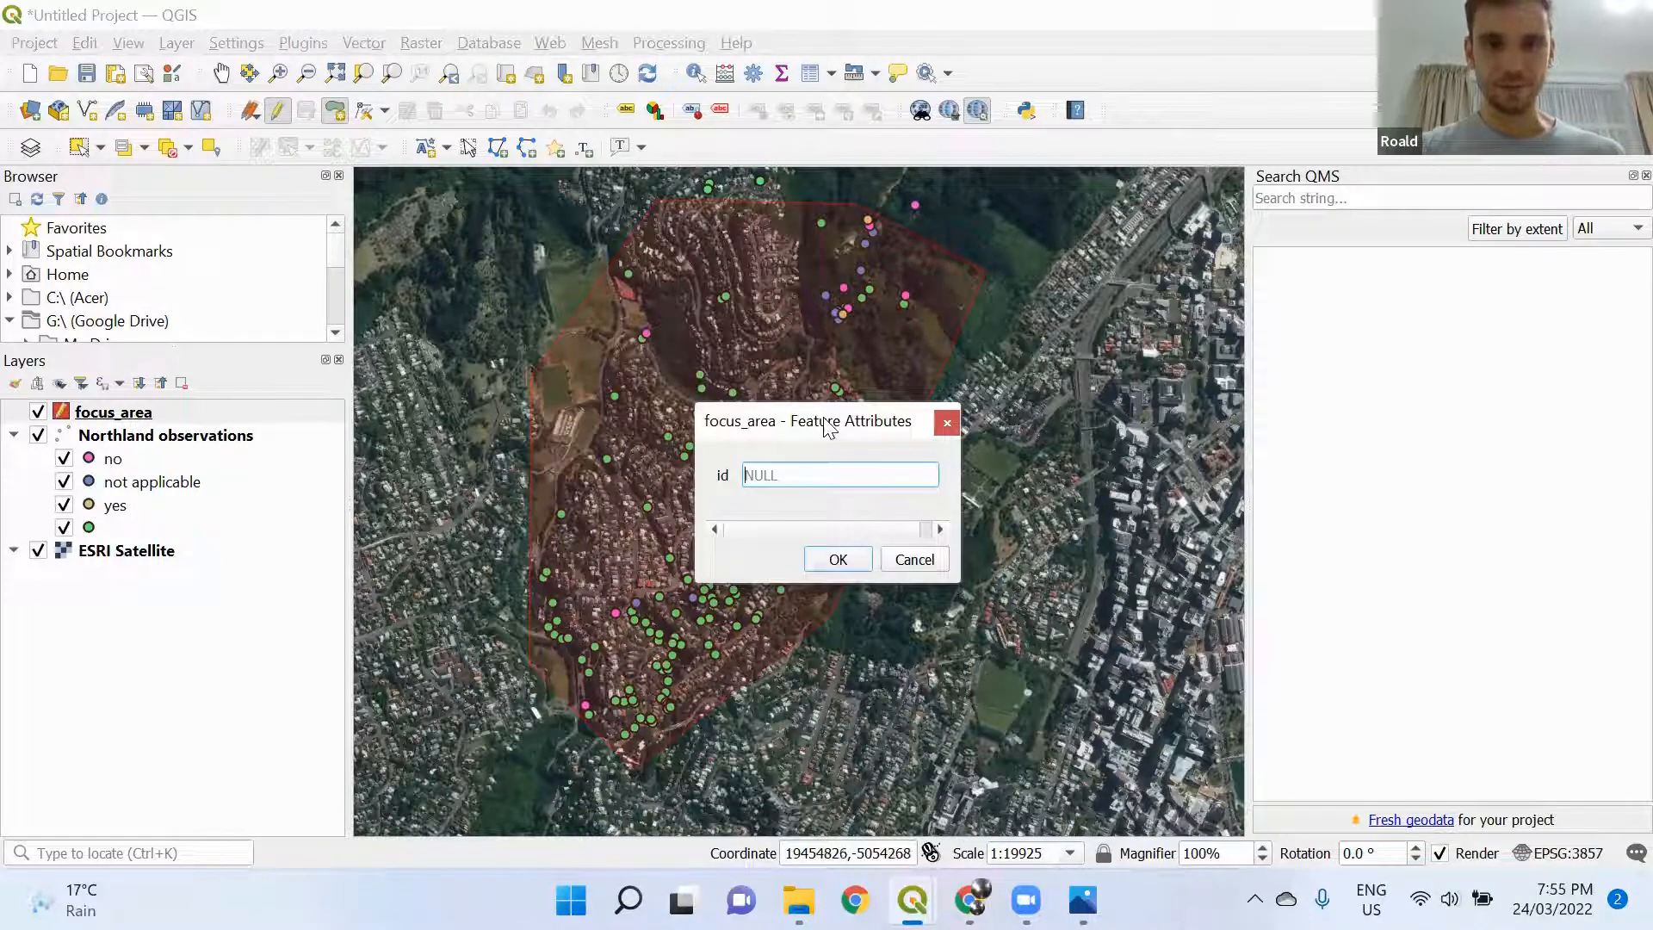
# Accept the new polygon with its id left empty, and stop editing with the focus_area changes saved
pyautogui.moveTo(823, 420); pyautogui.dragTo(794, 226)
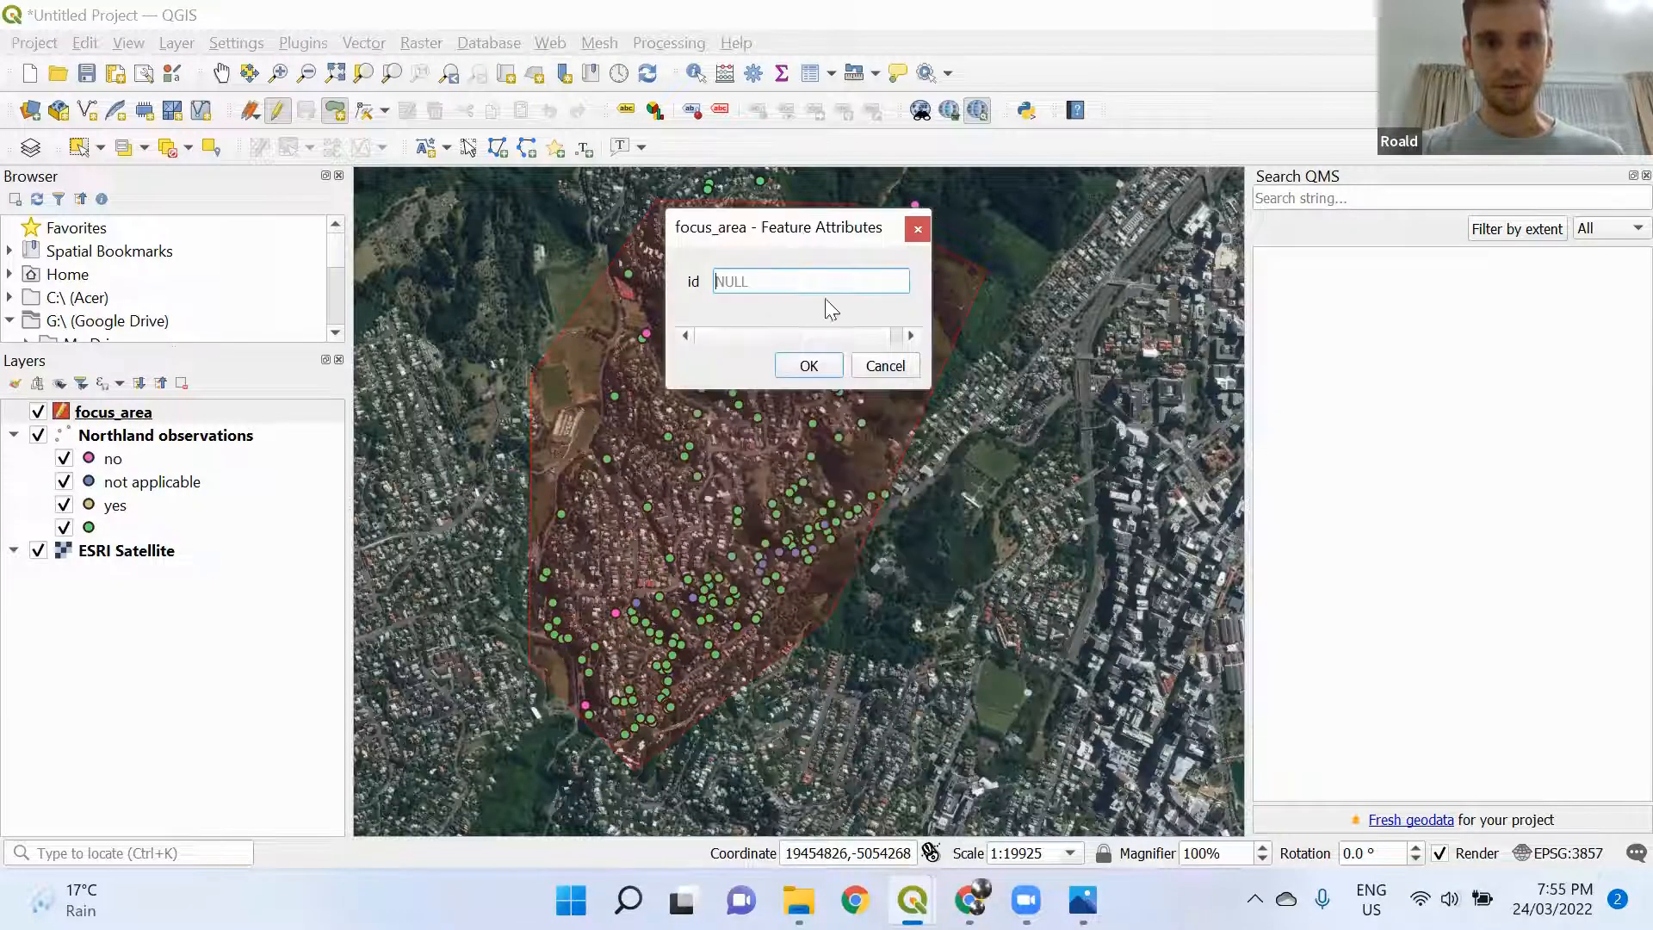
pyautogui.click(809, 366)
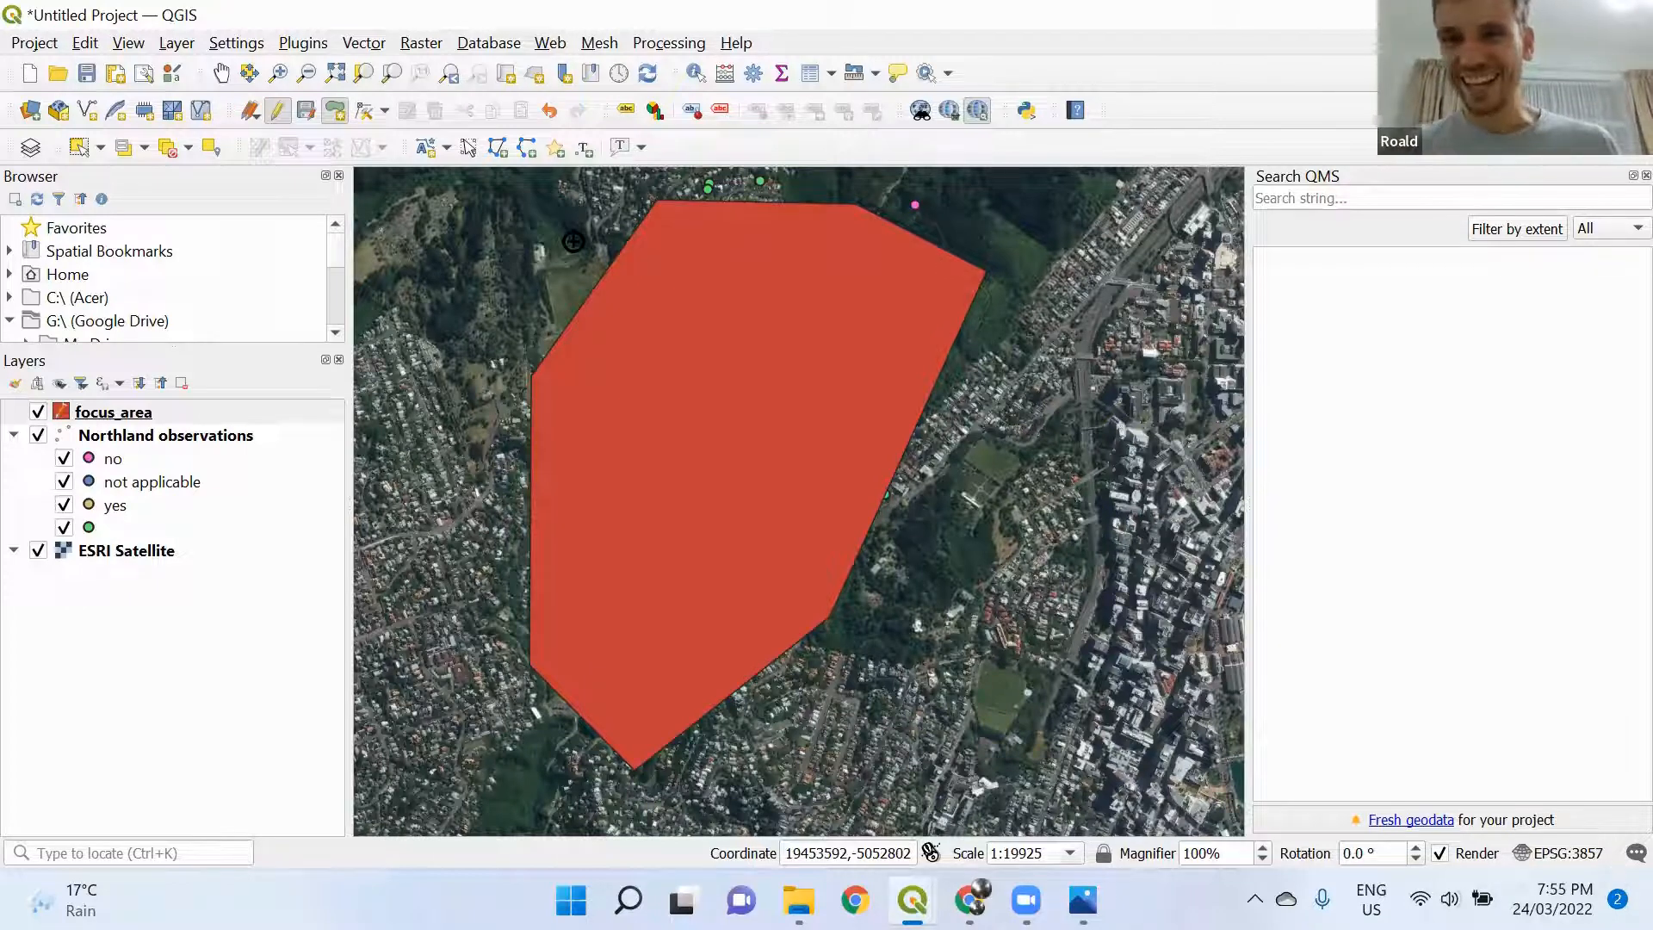
pyautogui.click(279, 113)
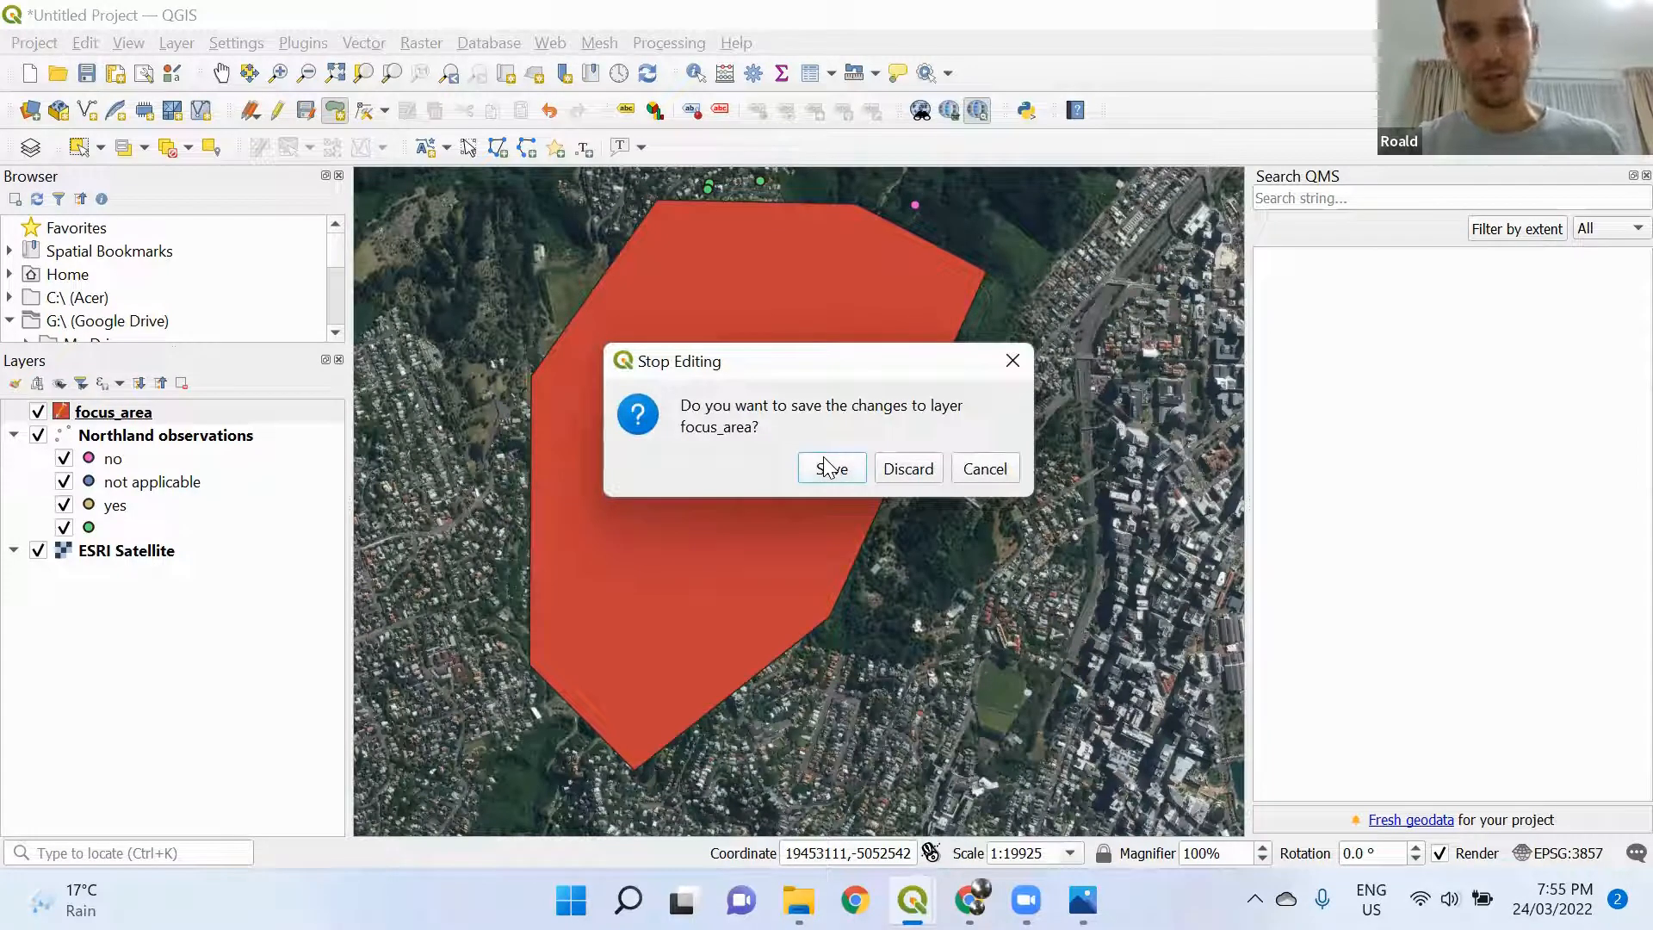
pyautogui.click(825, 466)
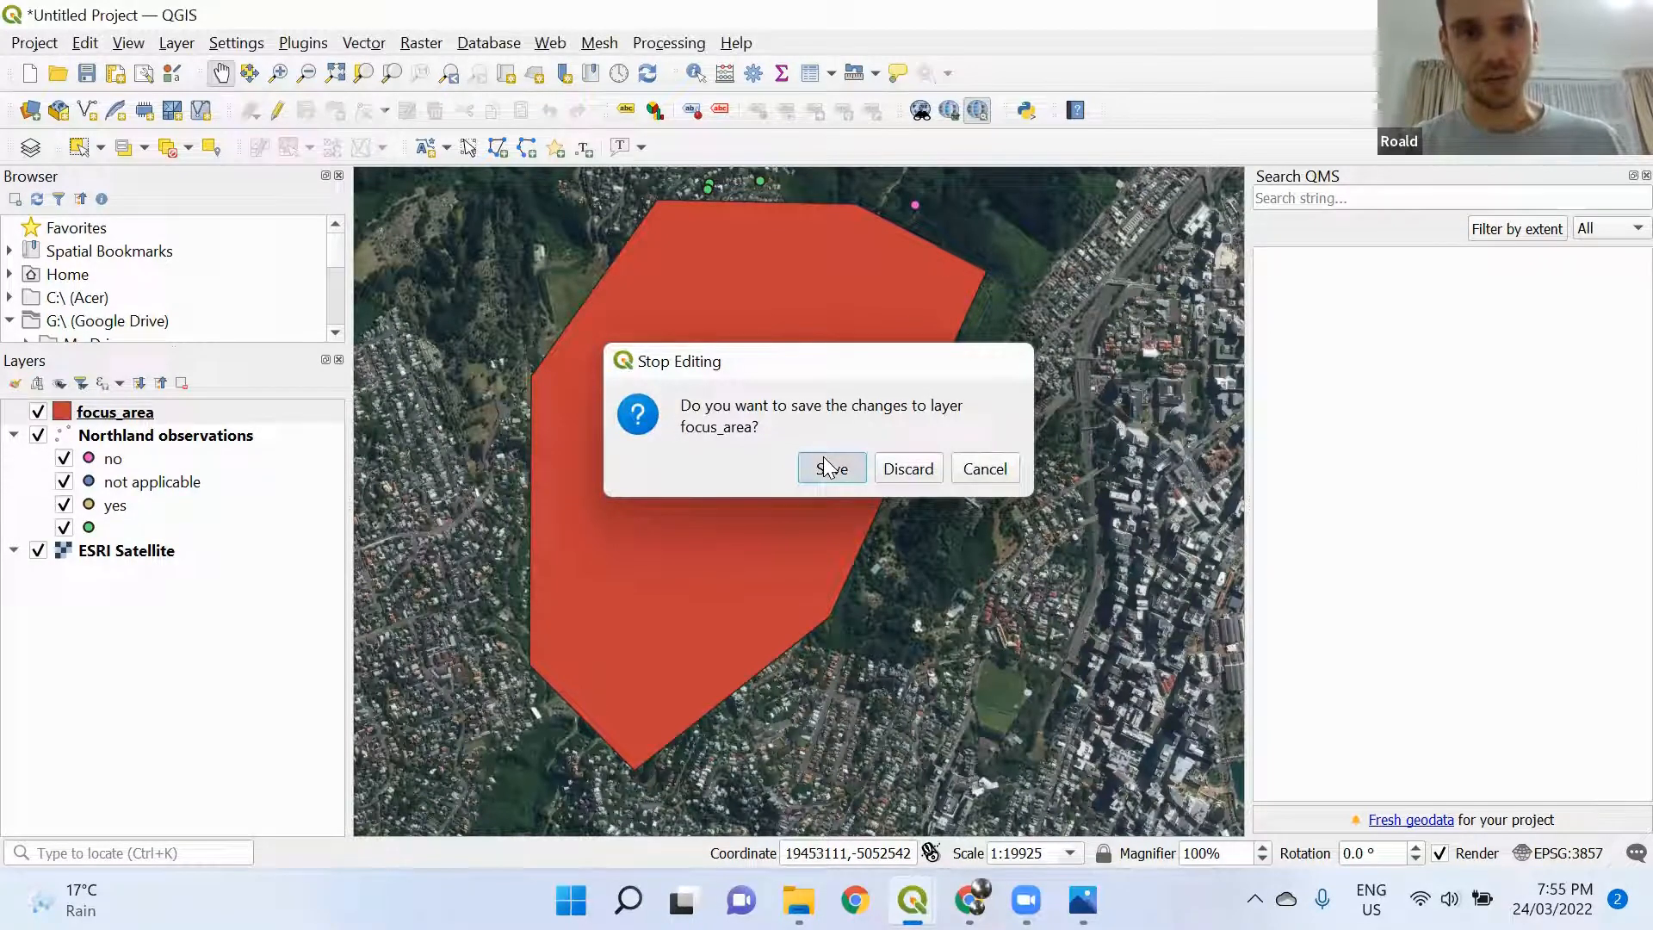
# Style the focus_area Simple Fill with fill style No Brush and a white stroke 0.66 mm wide
pyautogui.click(67, 413)
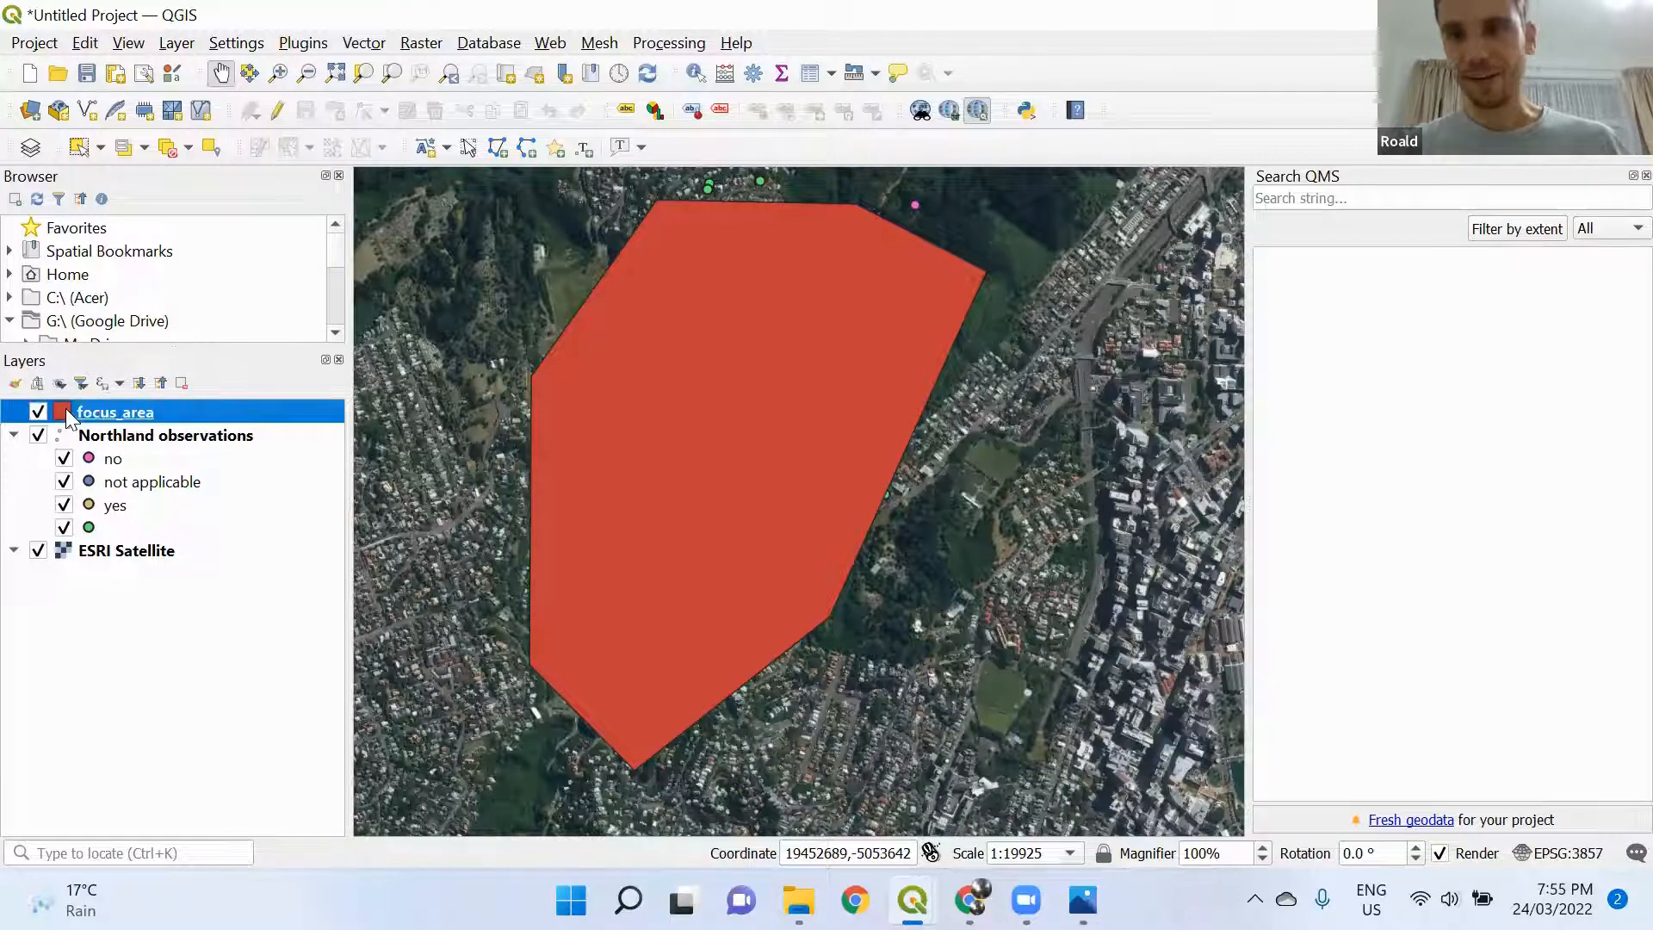
pyautogui.doubleClick(66, 408)
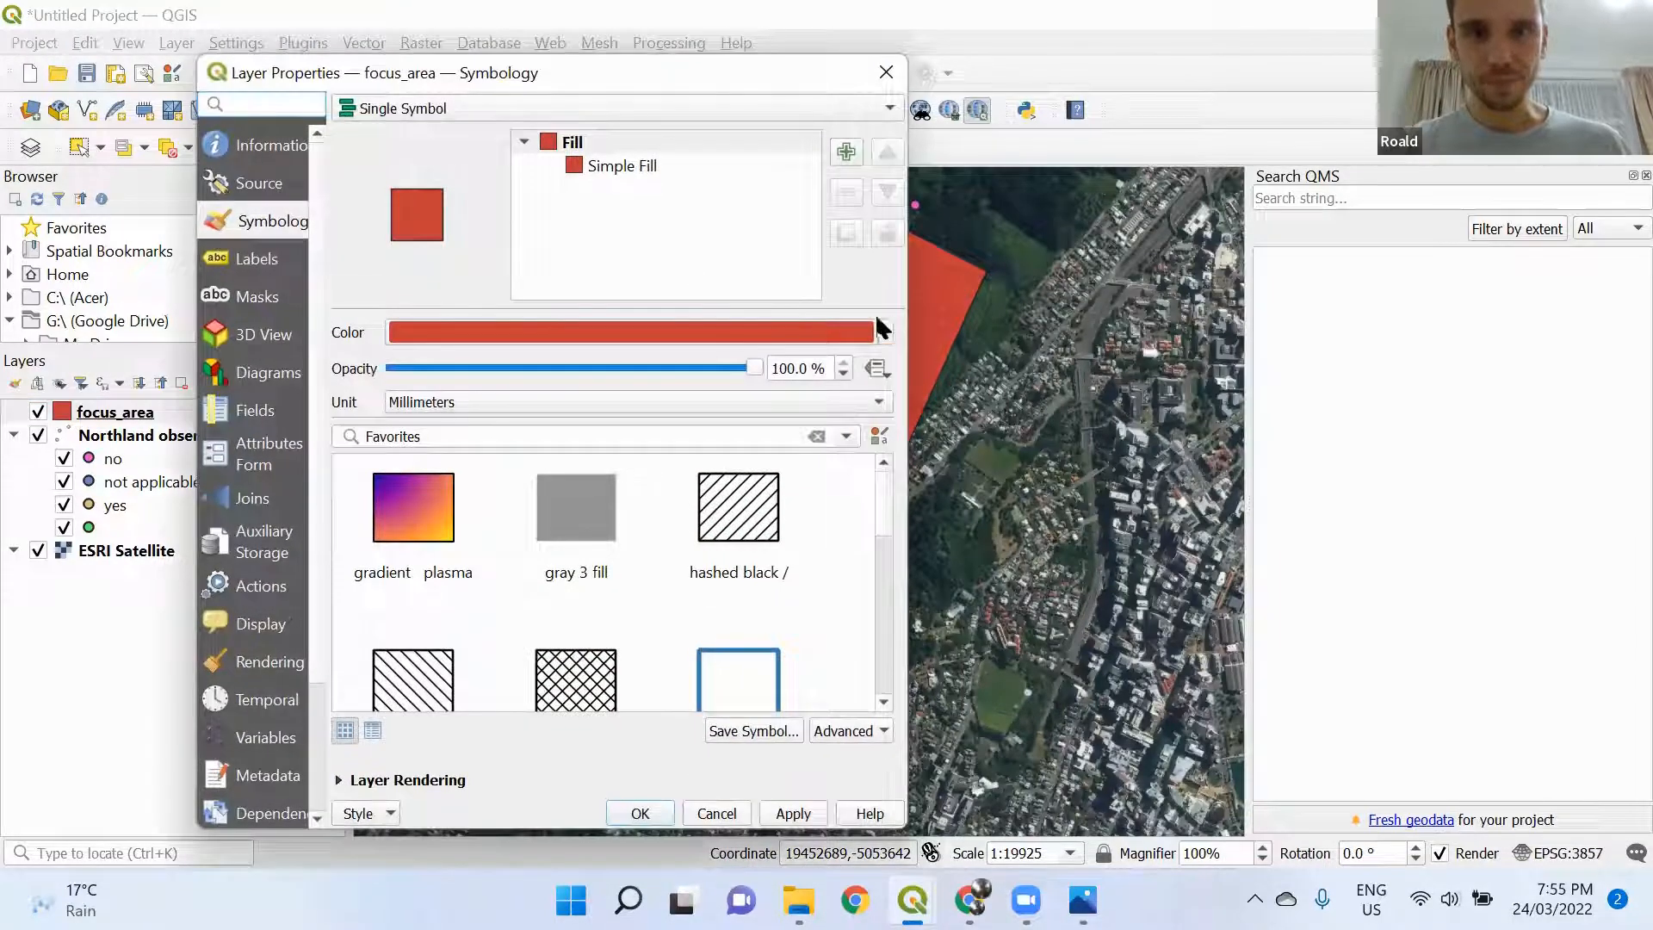
pyautogui.click(593, 168)
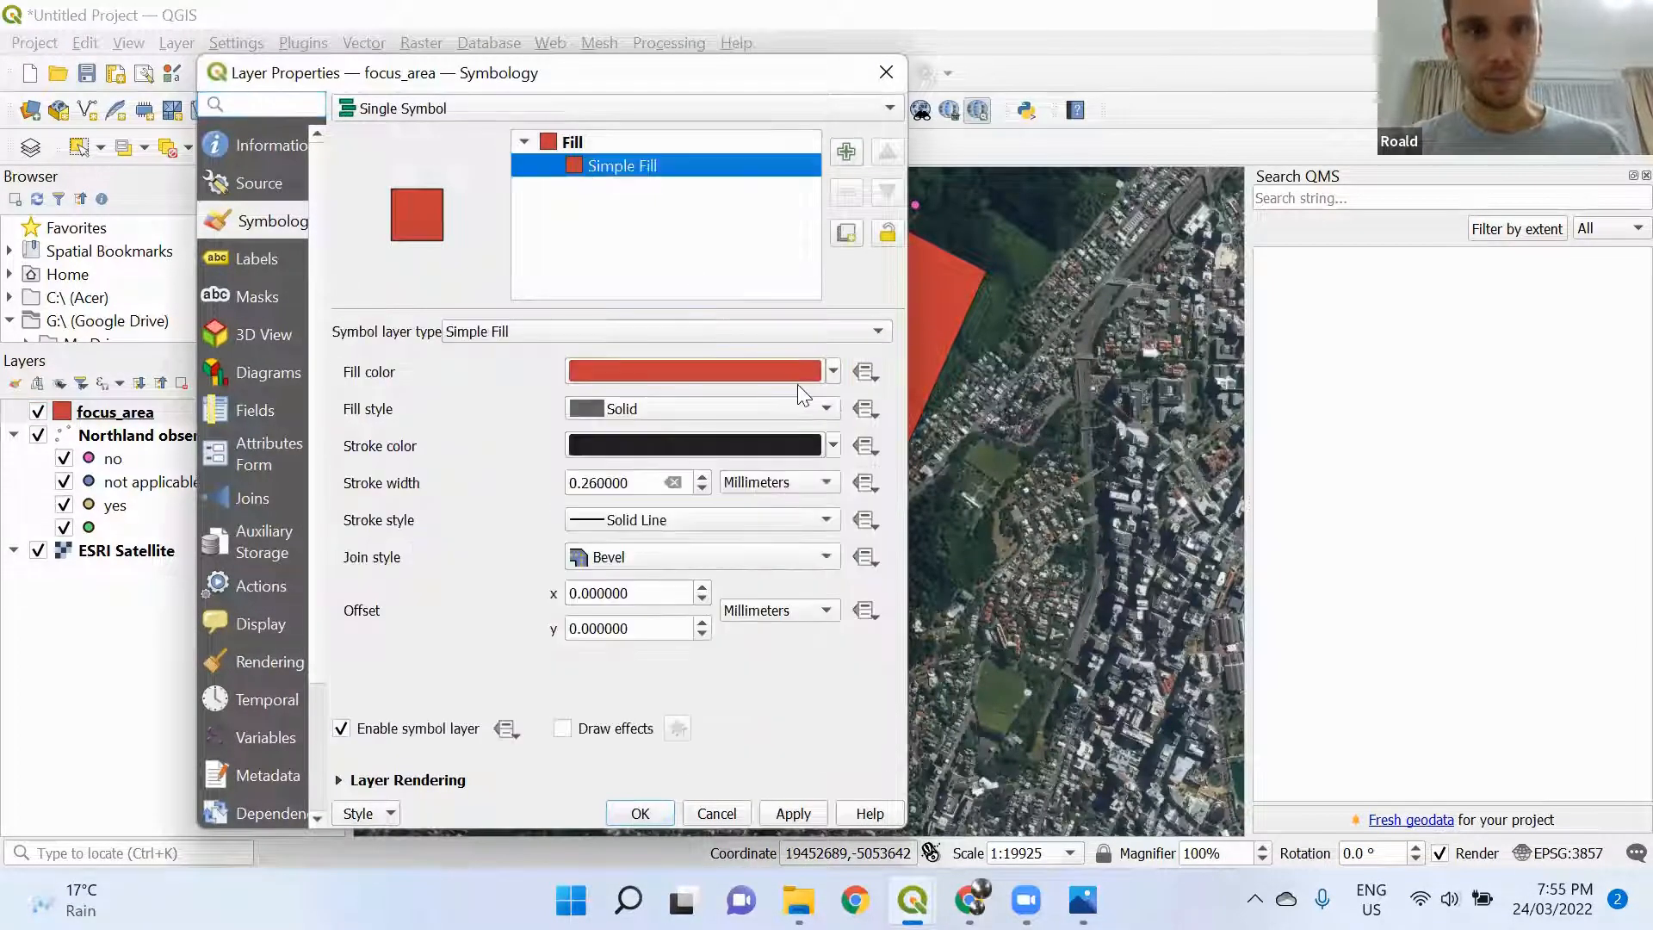
pyautogui.click(828, 408)
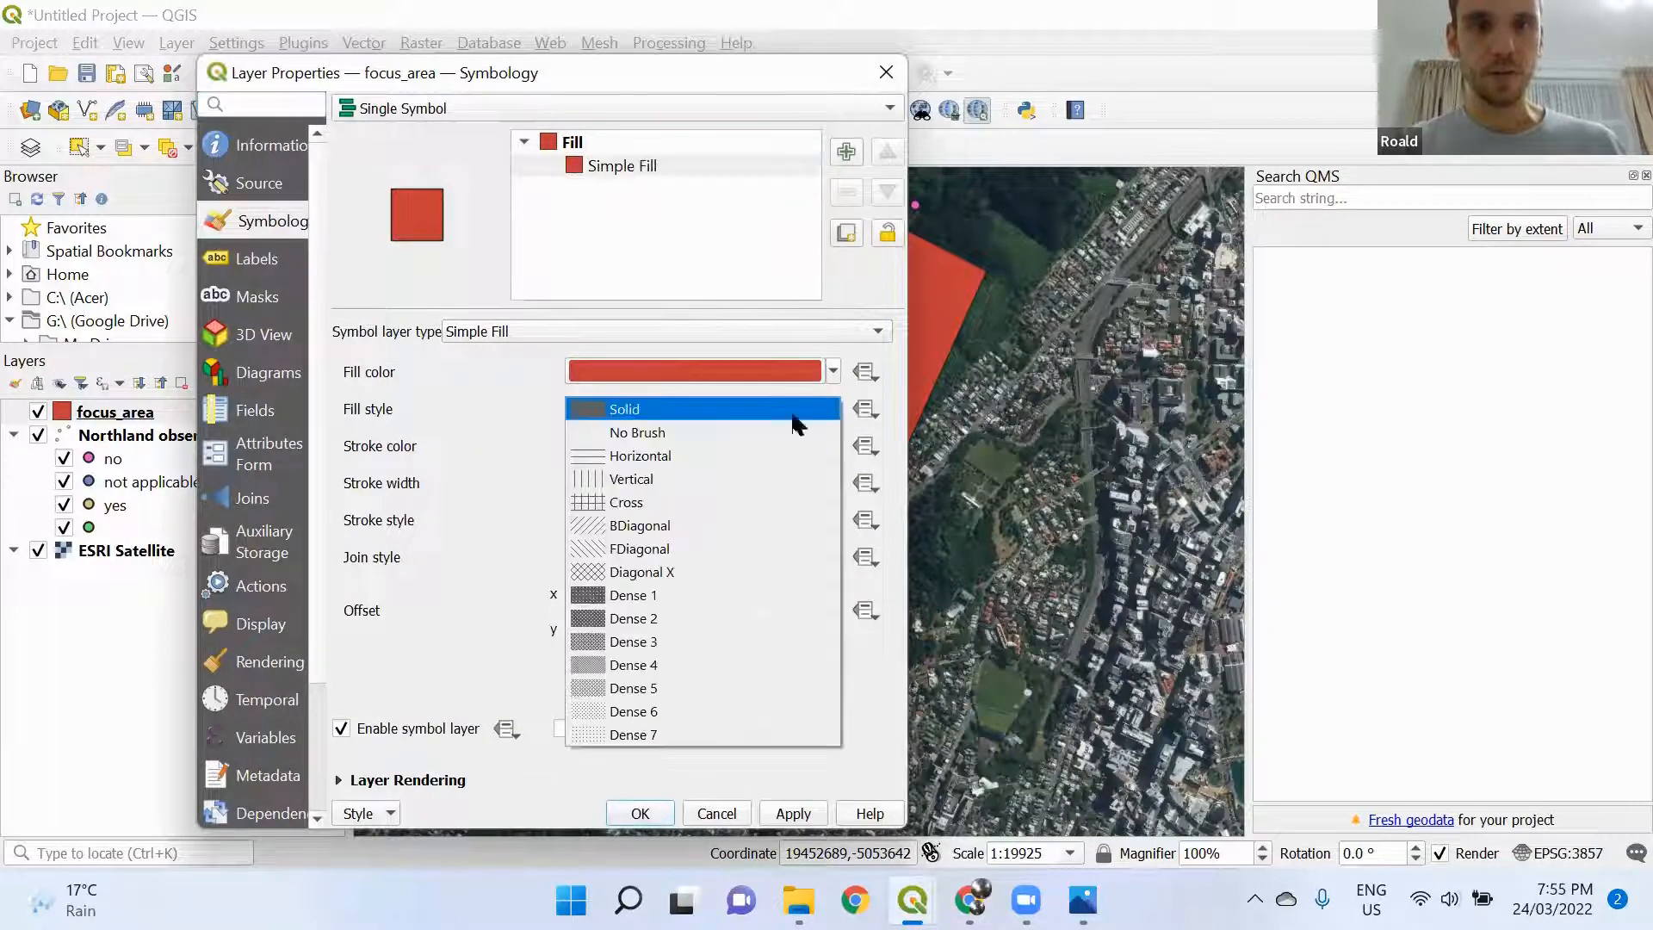
pyautogui.click(706, 433)
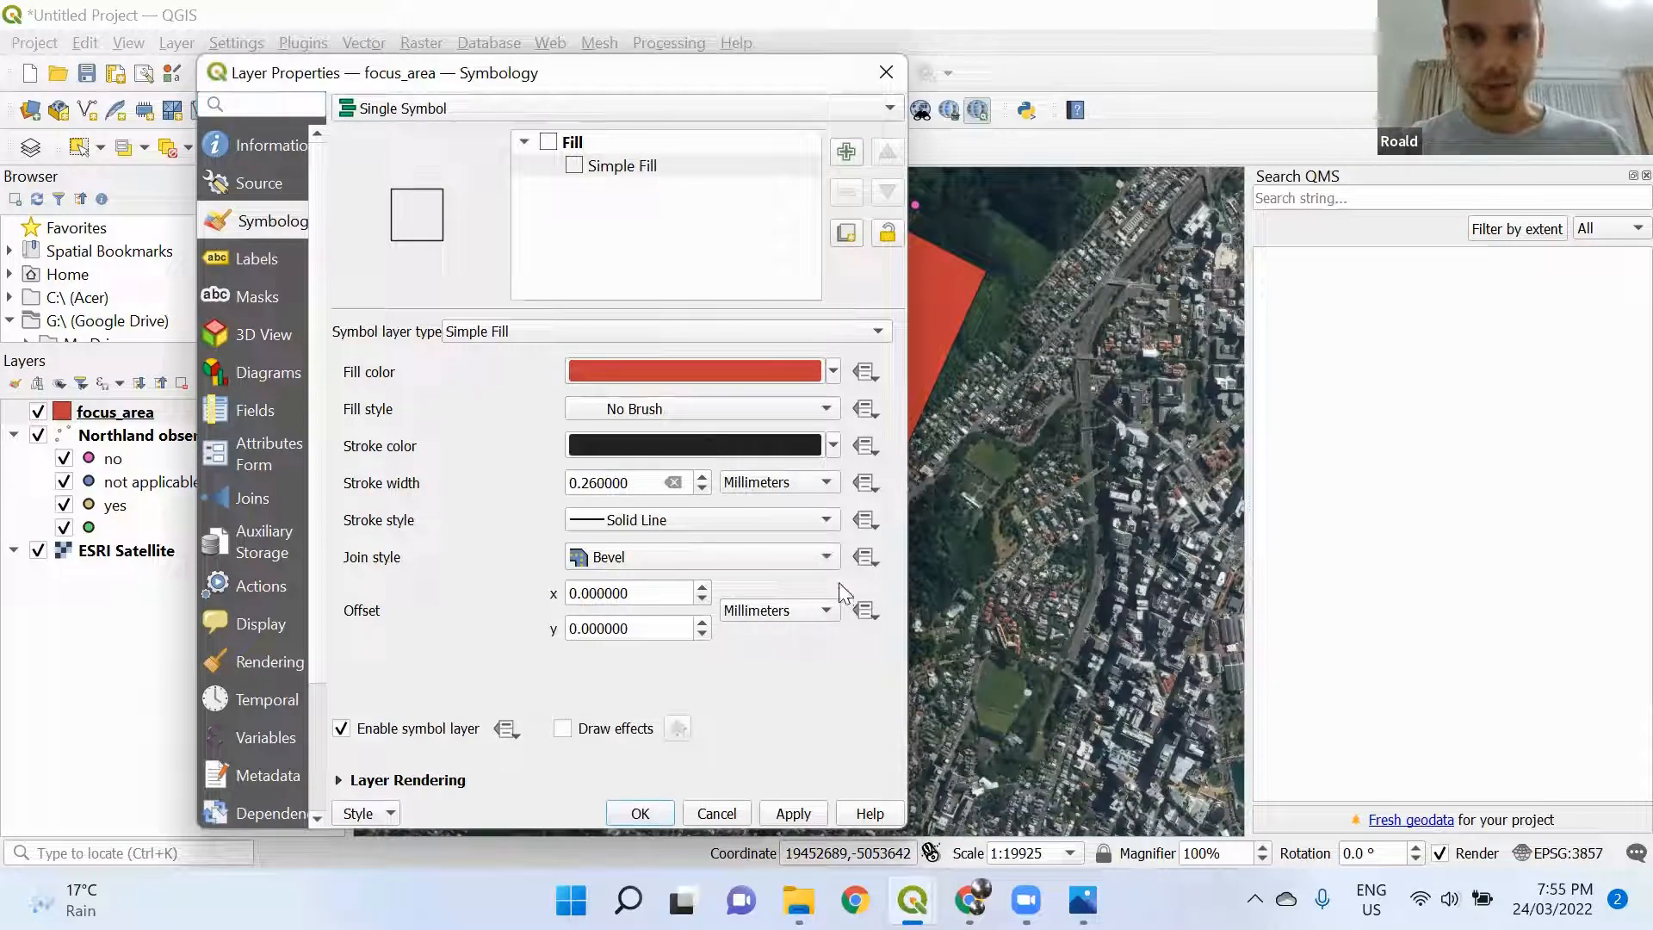
pyautogui.click(834, 448)
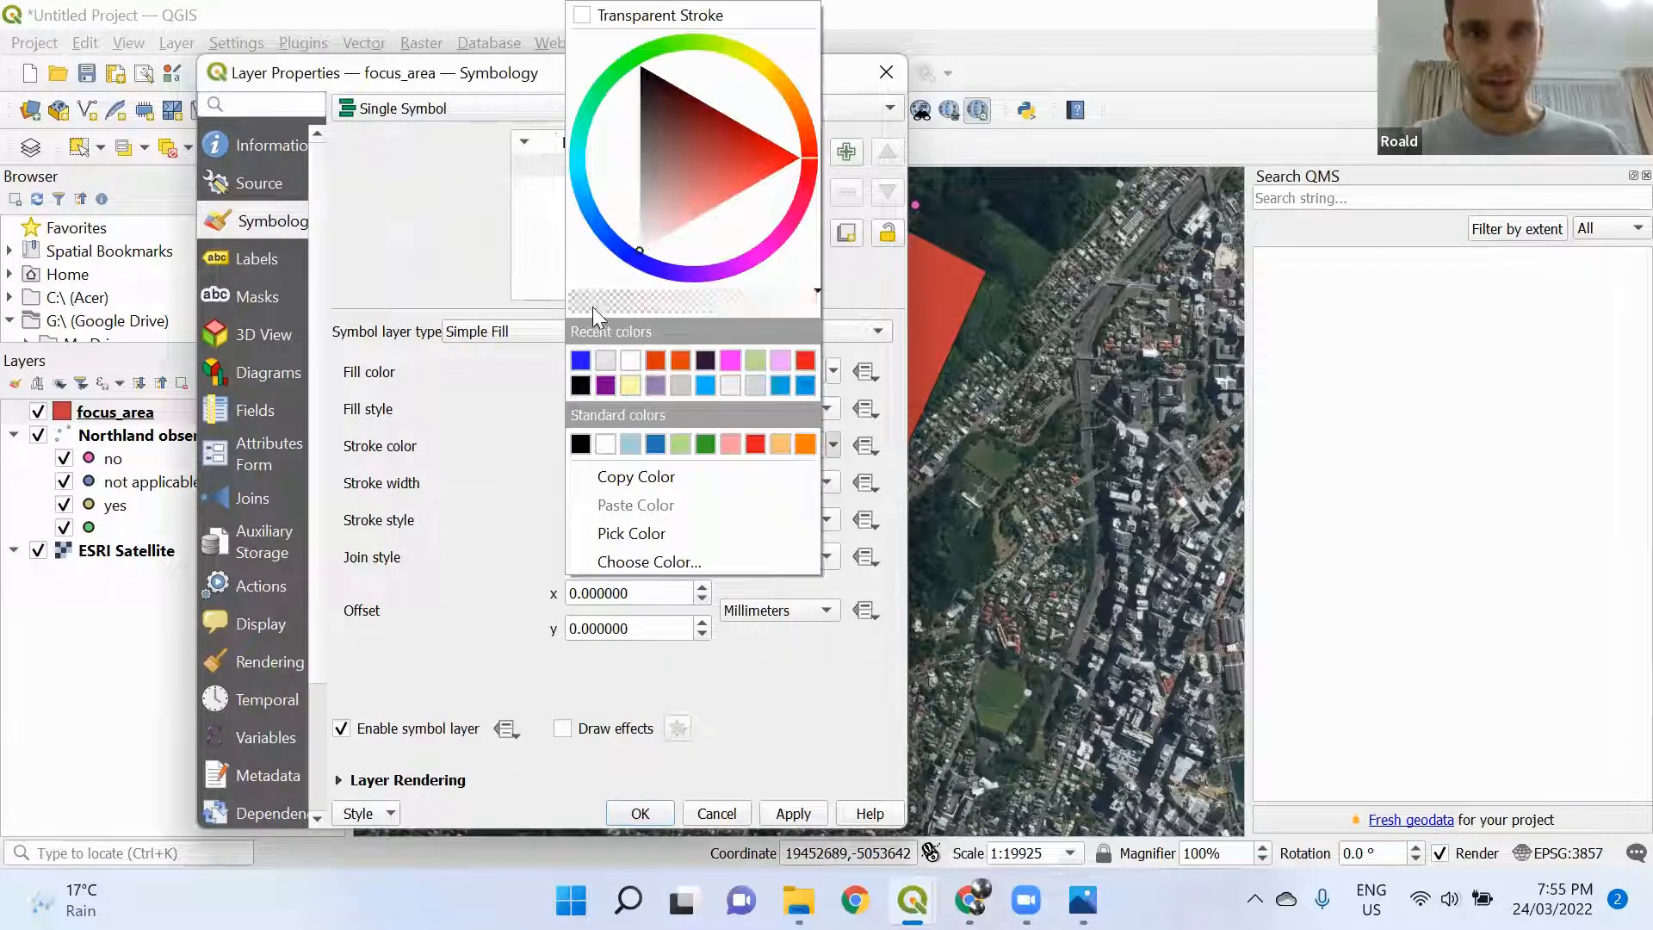
pyautogui.press('Escape')
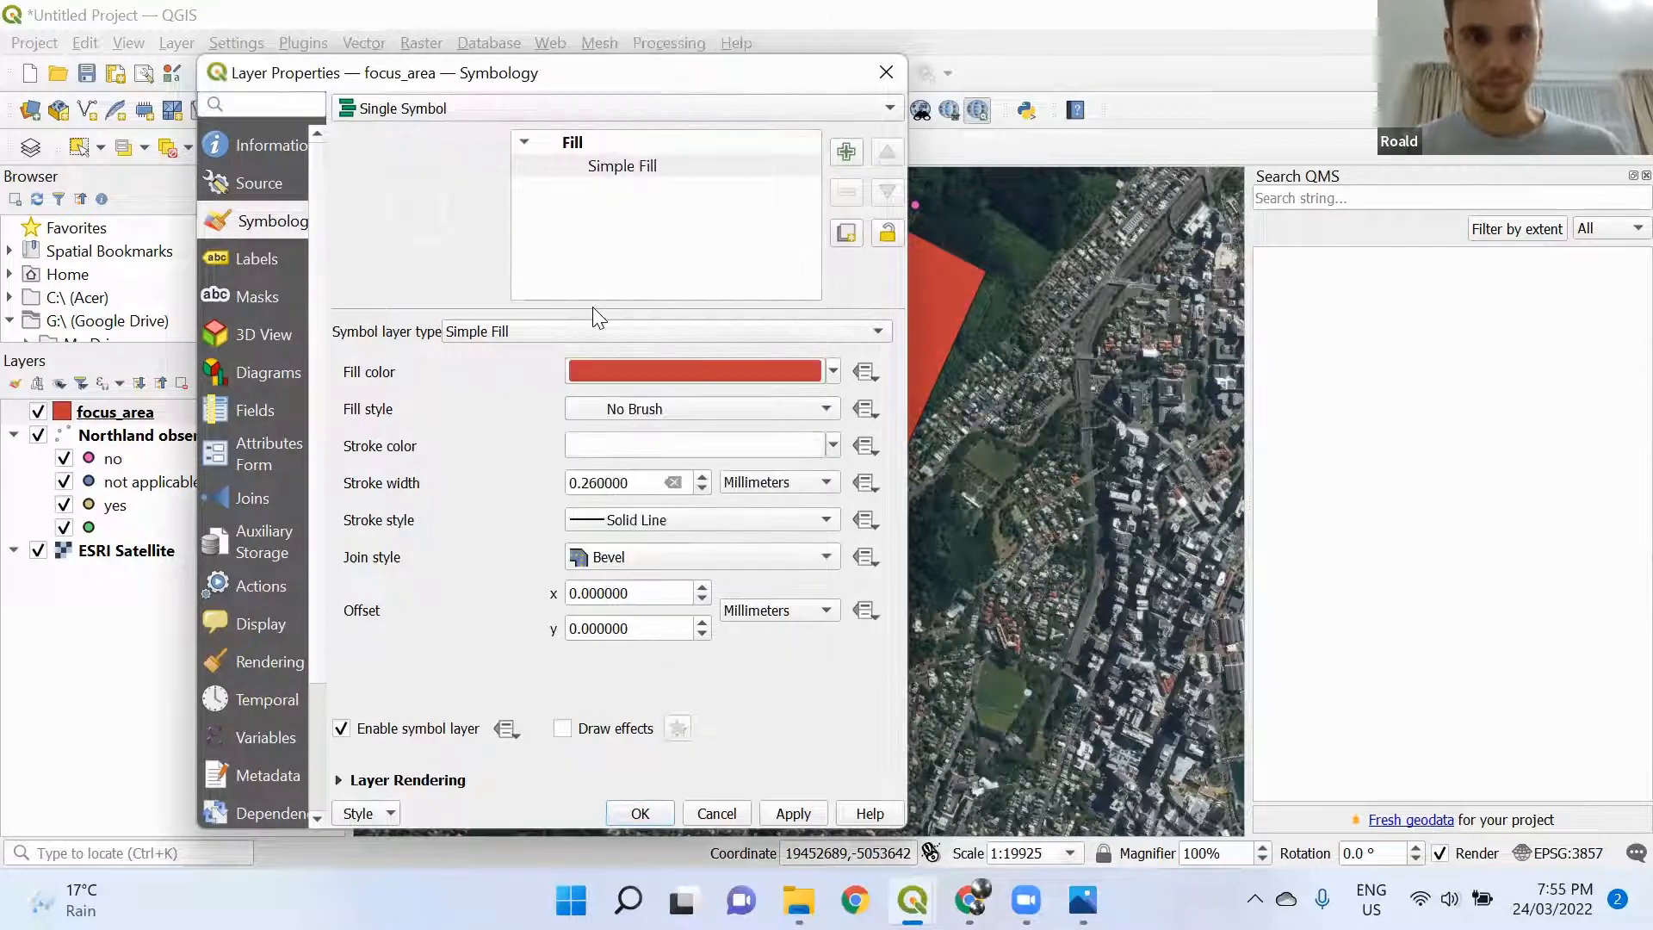
pyautogui.click(703, 477)
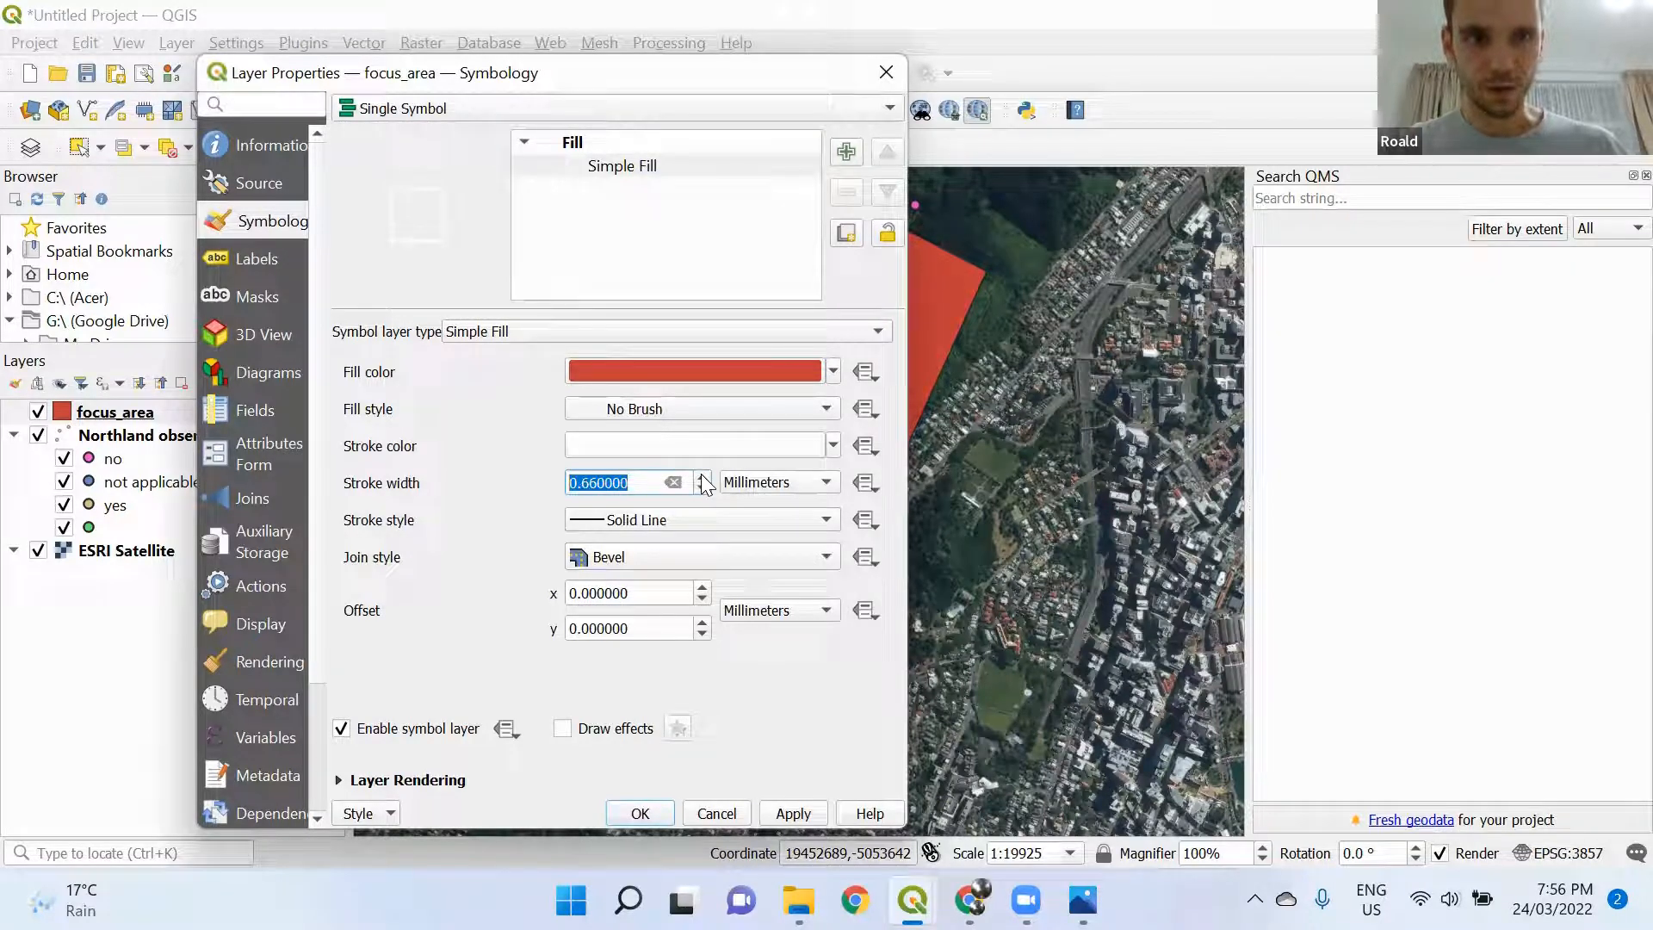
pyautogui.click(774, 814)
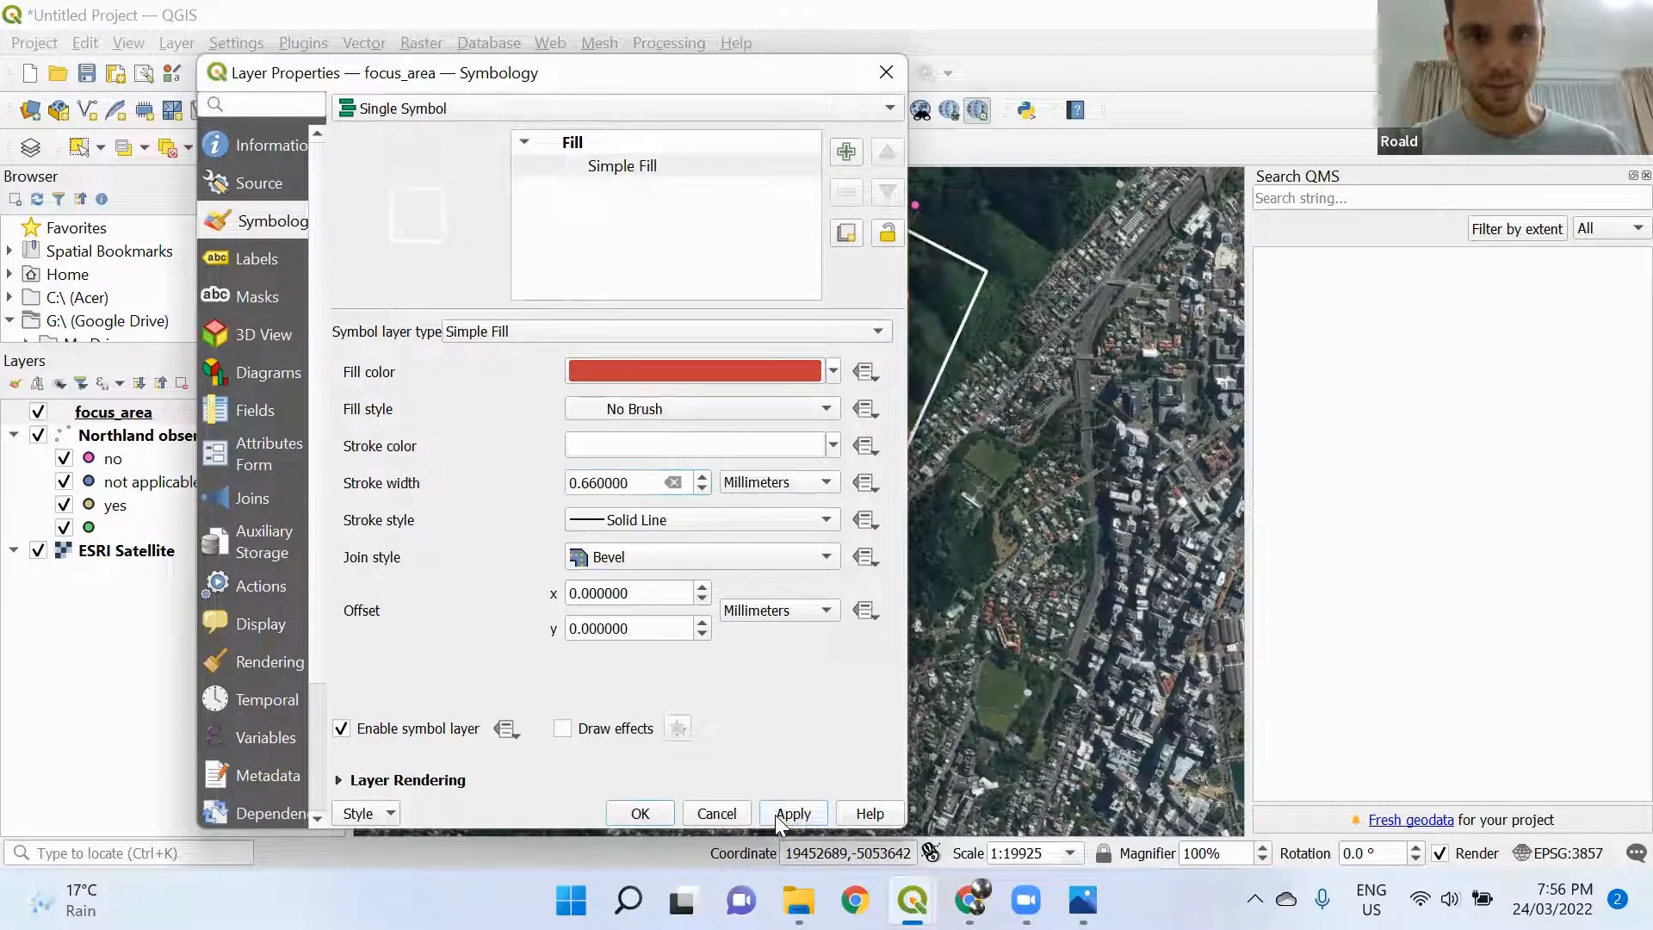
pyautogui.click(641, 809)
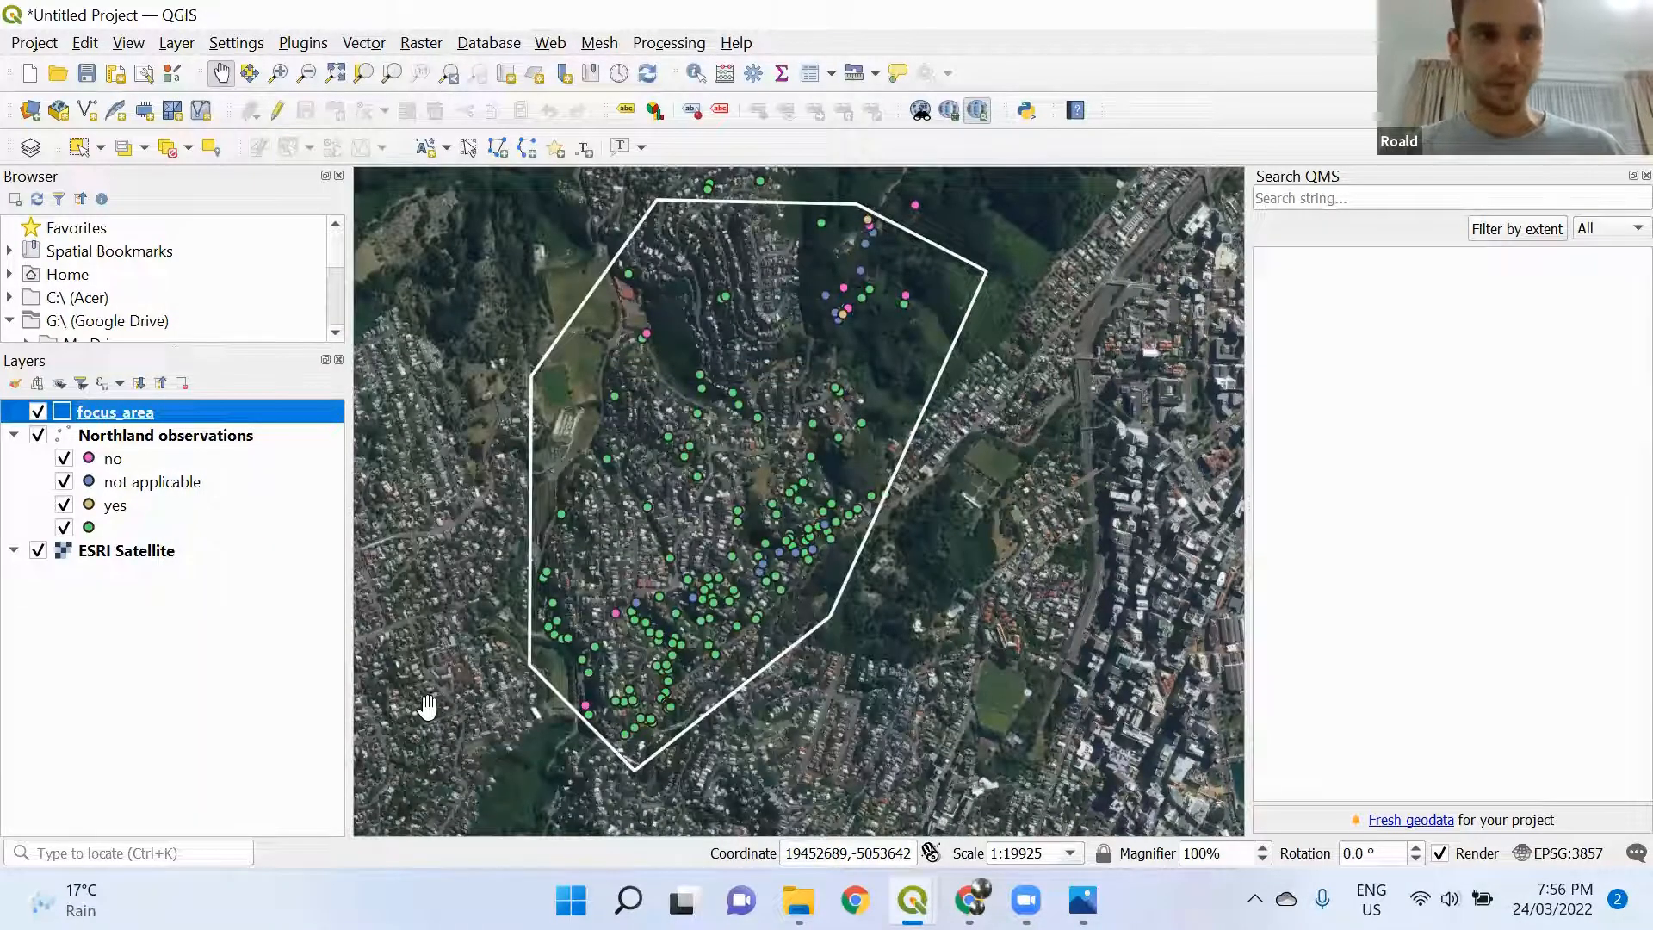
# Set the fill style of the focus_area Simple Fill to Solid
pyautogui.doubleClick(60, 420)
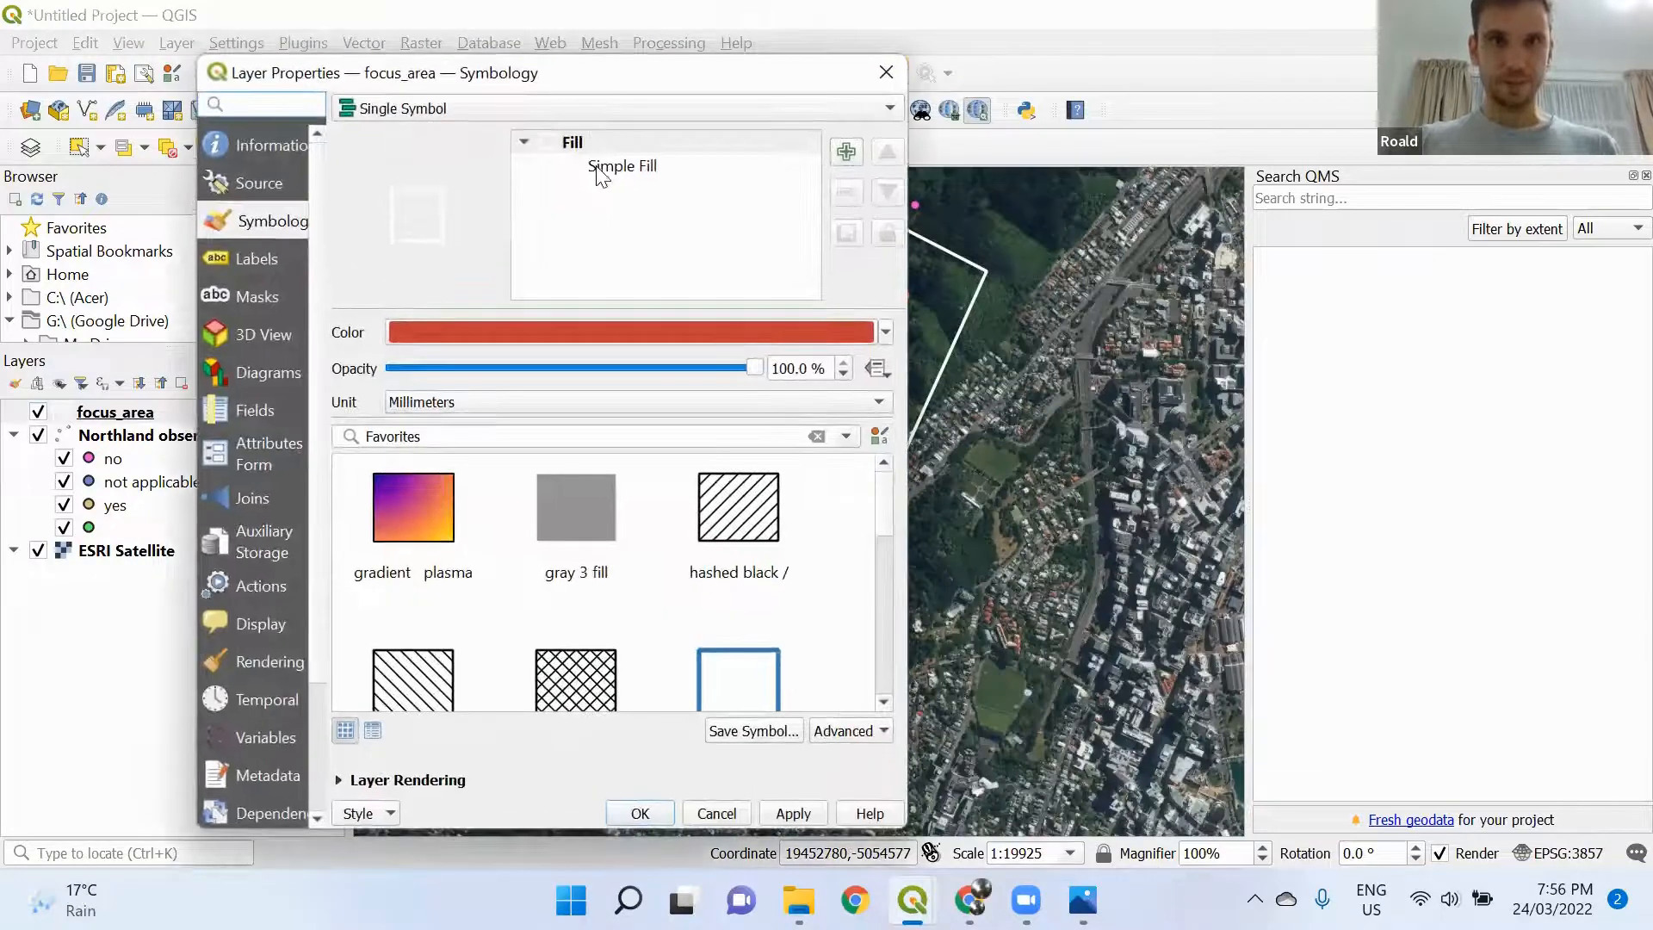
pyautogui.click(597, 167)
pyautogui.click(637, 415)
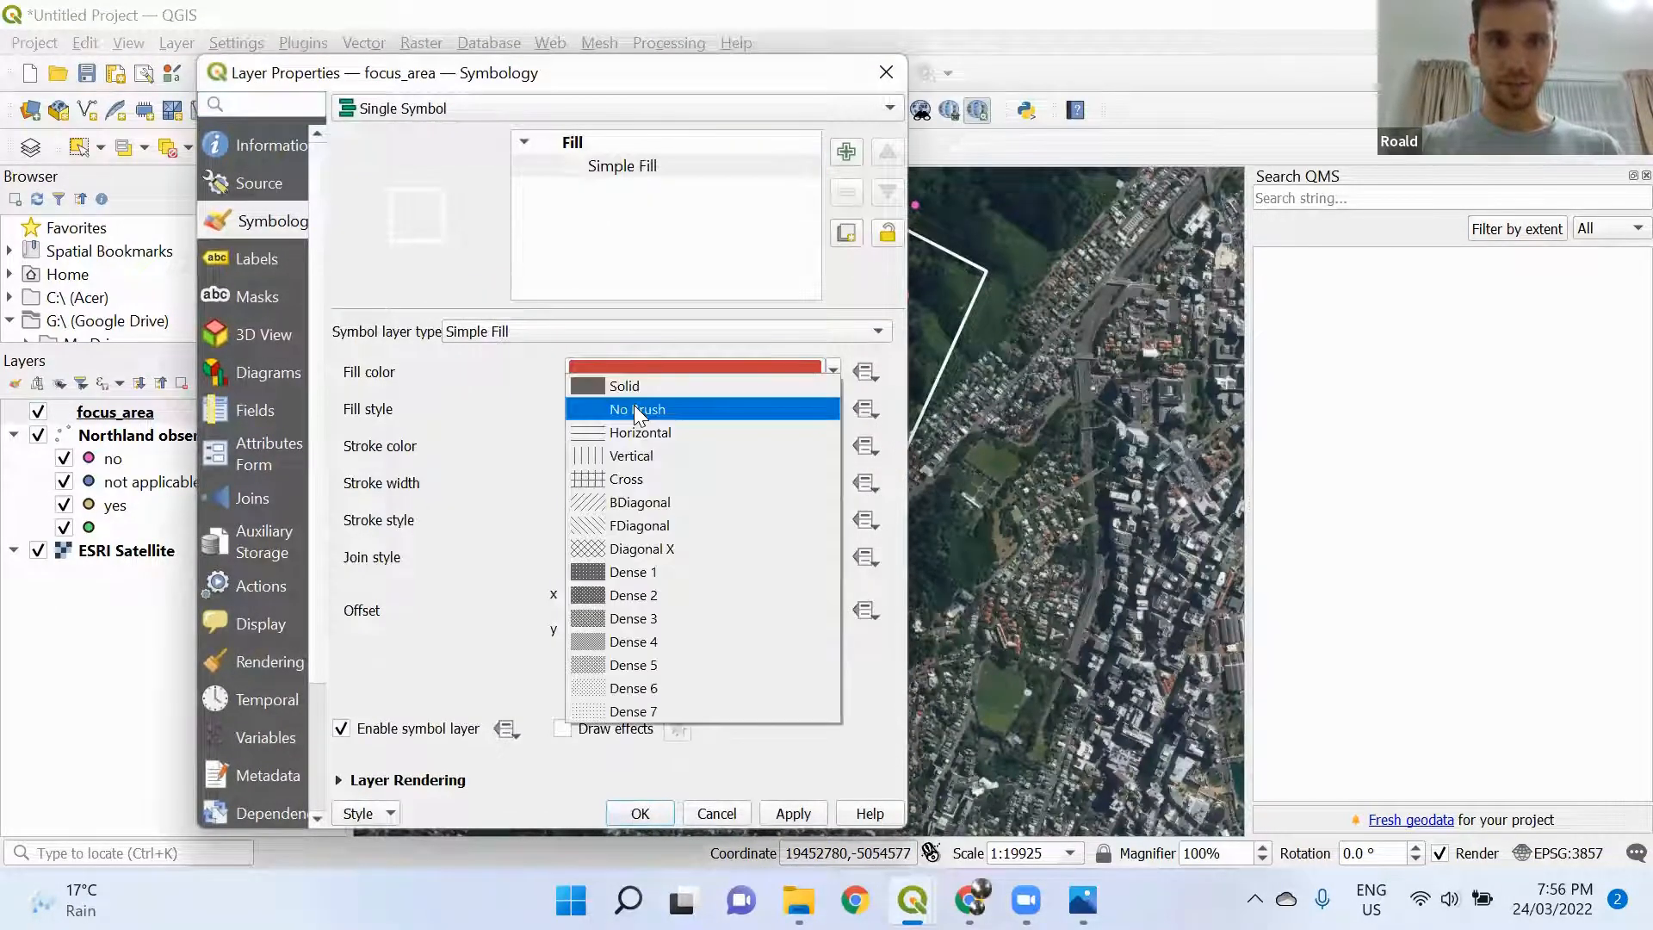
pyautogui.click(633, 392)
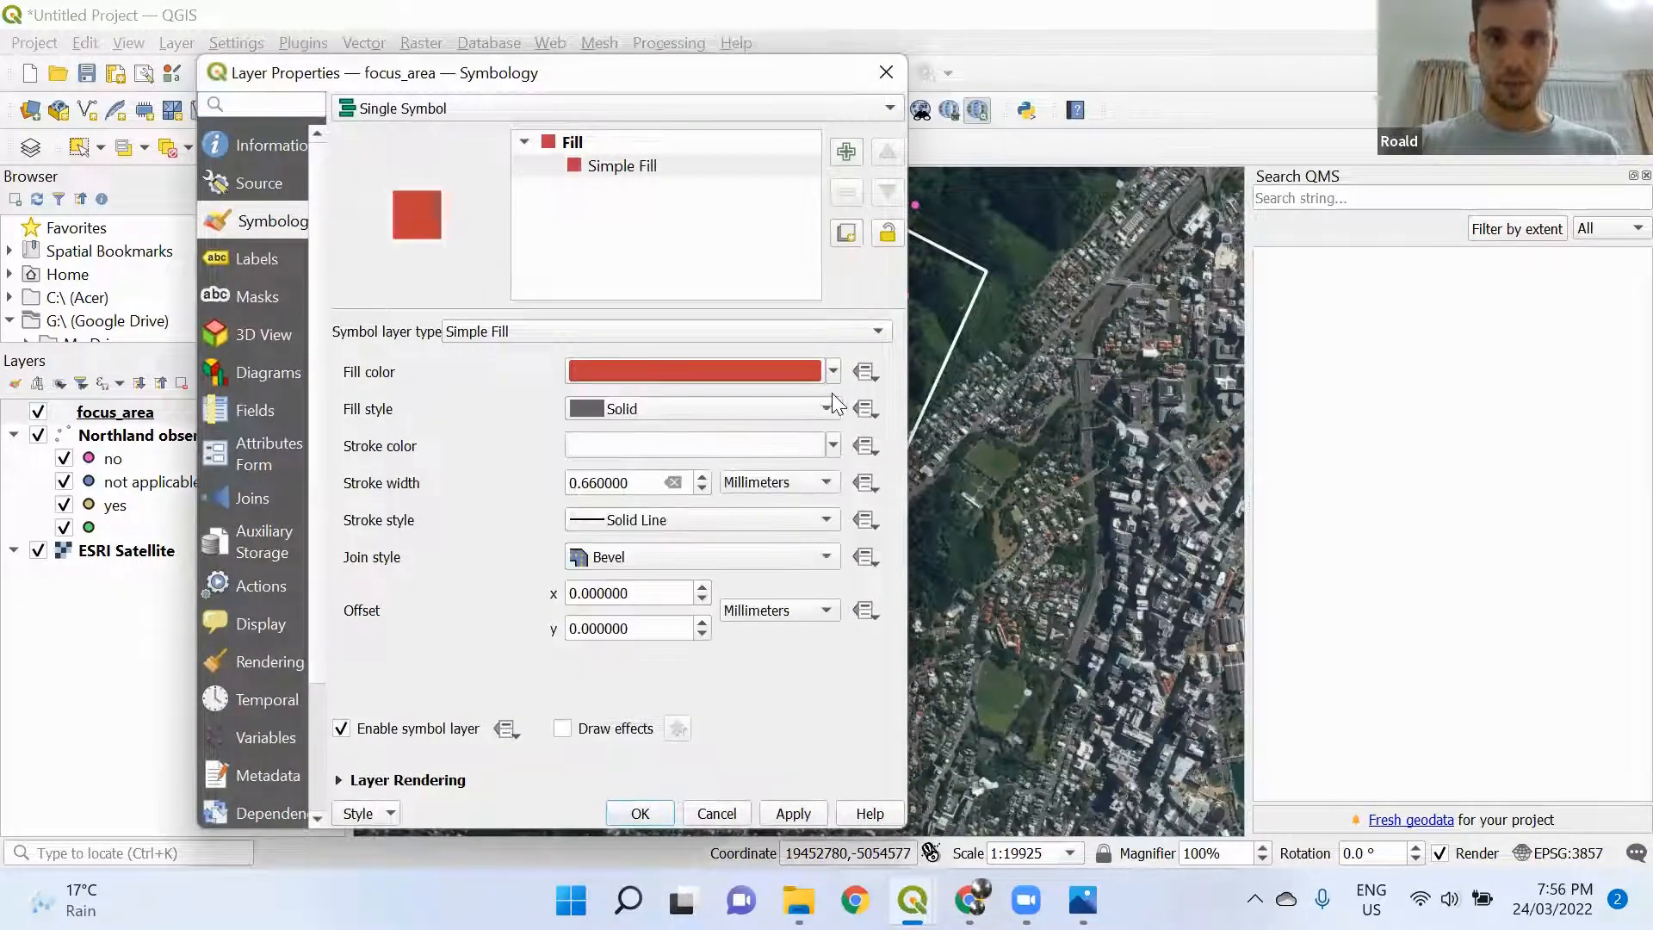
# Set the focus_area fill color to white (#ffffff) at 30% opacity and apply the style
pyautogui.click(785, 389)
pyautogui.click(349, 475)
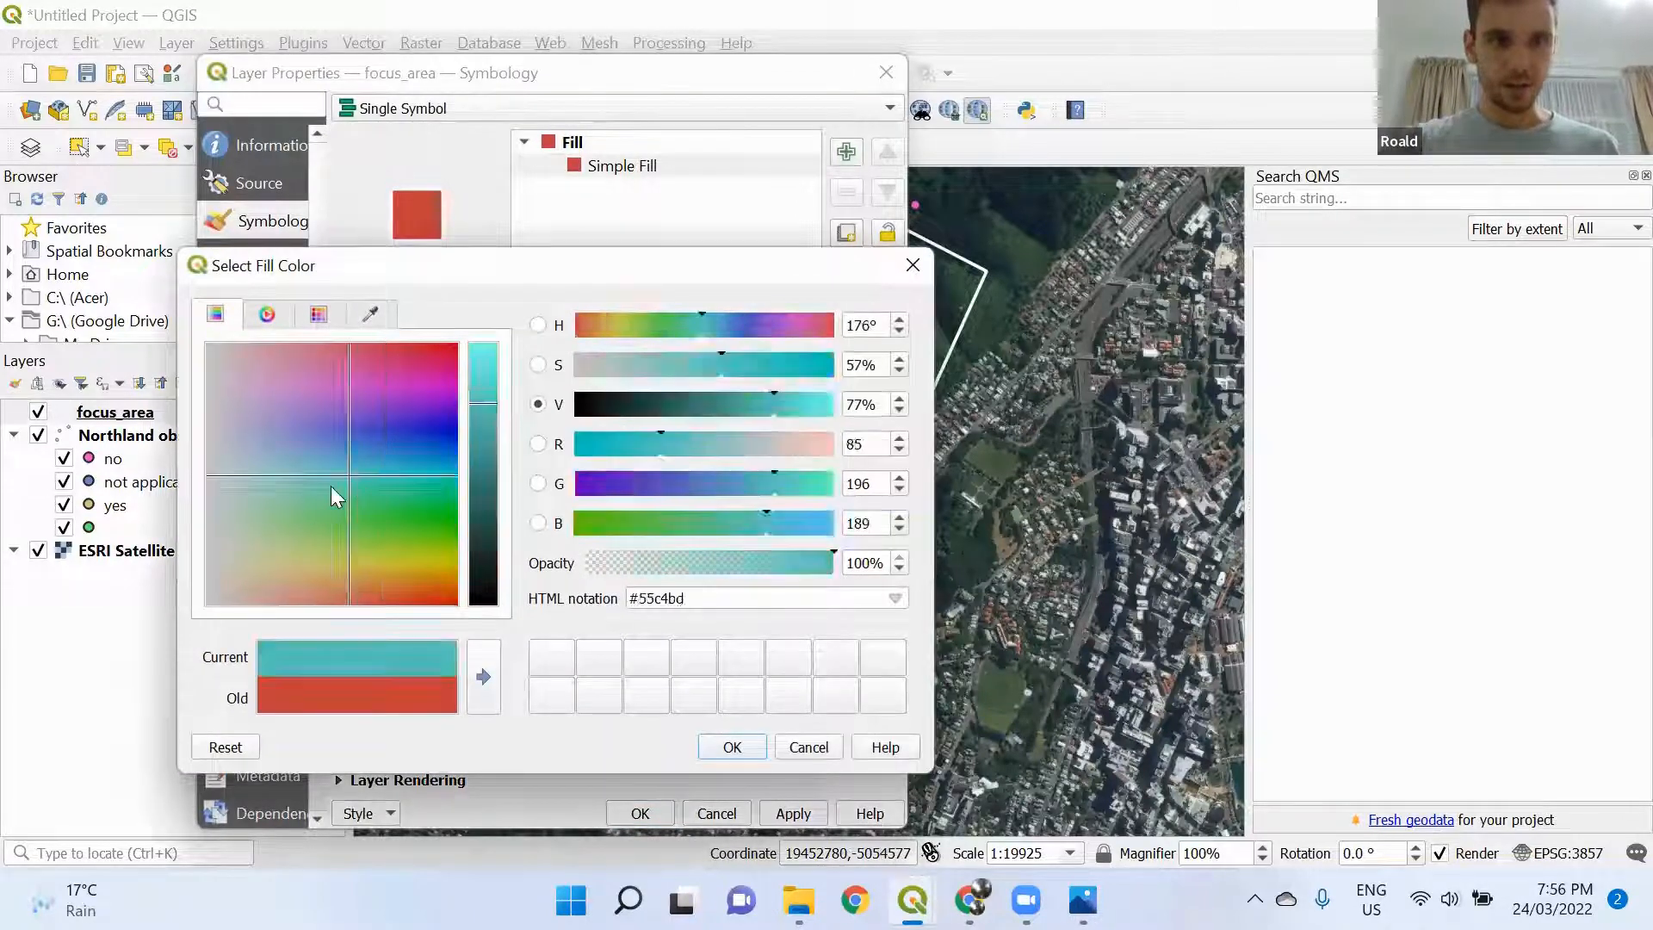
pyautogui.moveTo(350, 475); pyautogui.dragTo(7, 769)
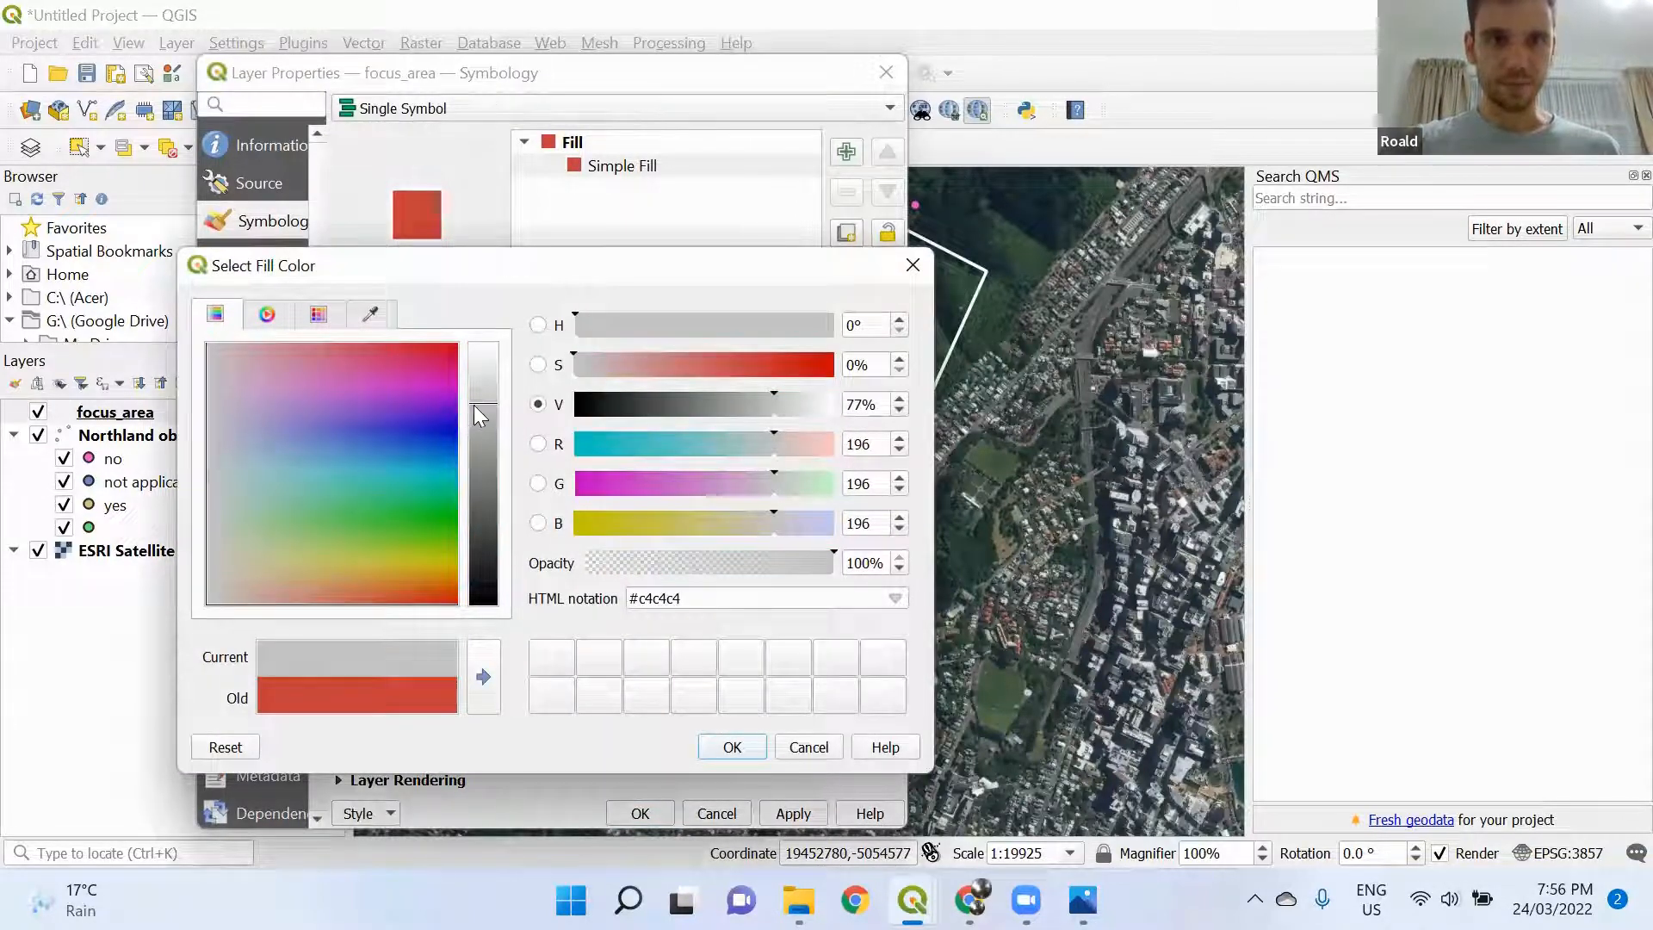
pyautogui.moveTo(473, 404); pyautogui.dragTo(476, 317)
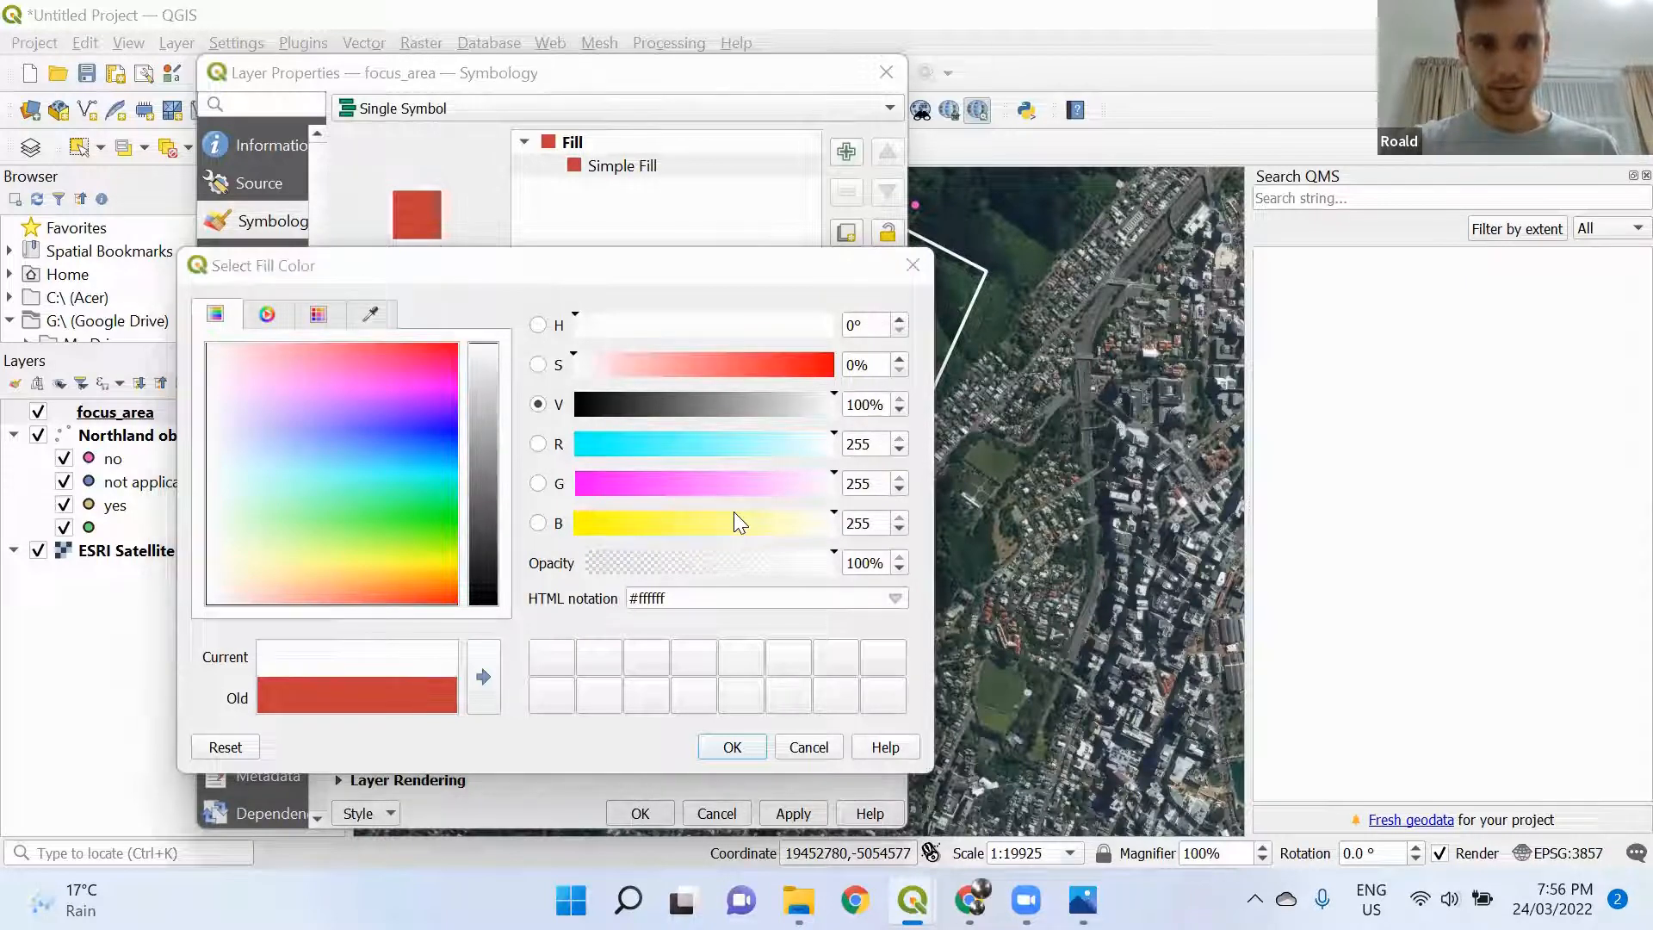
pyautogui.click(869, 562)
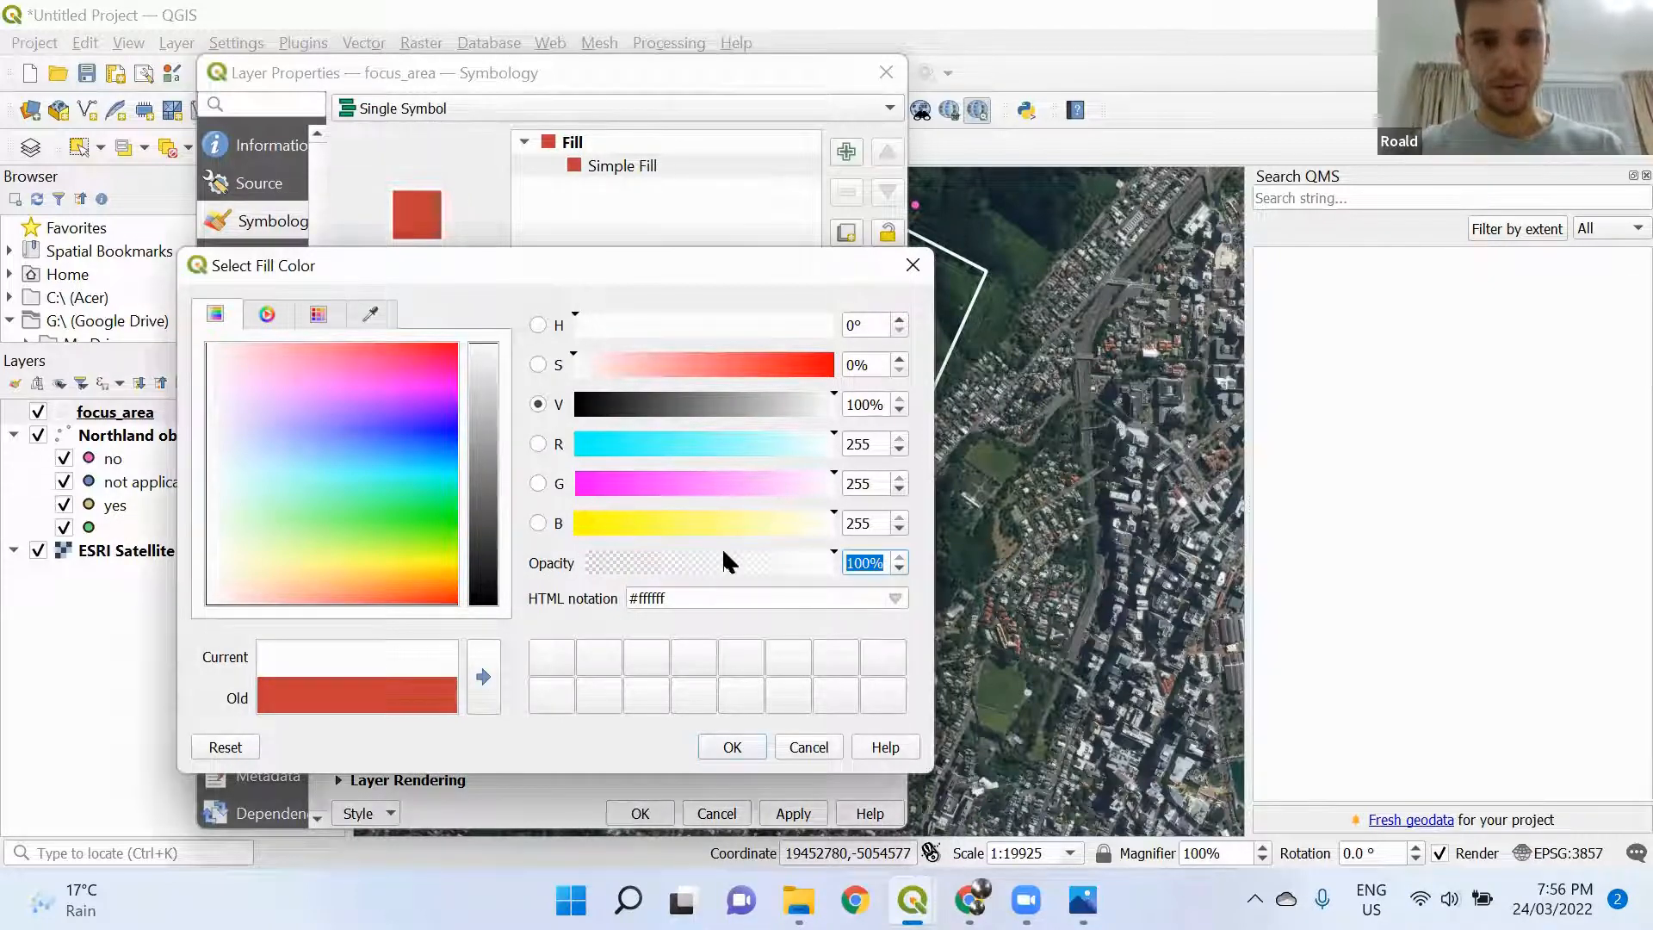
pyautogui.write('30')
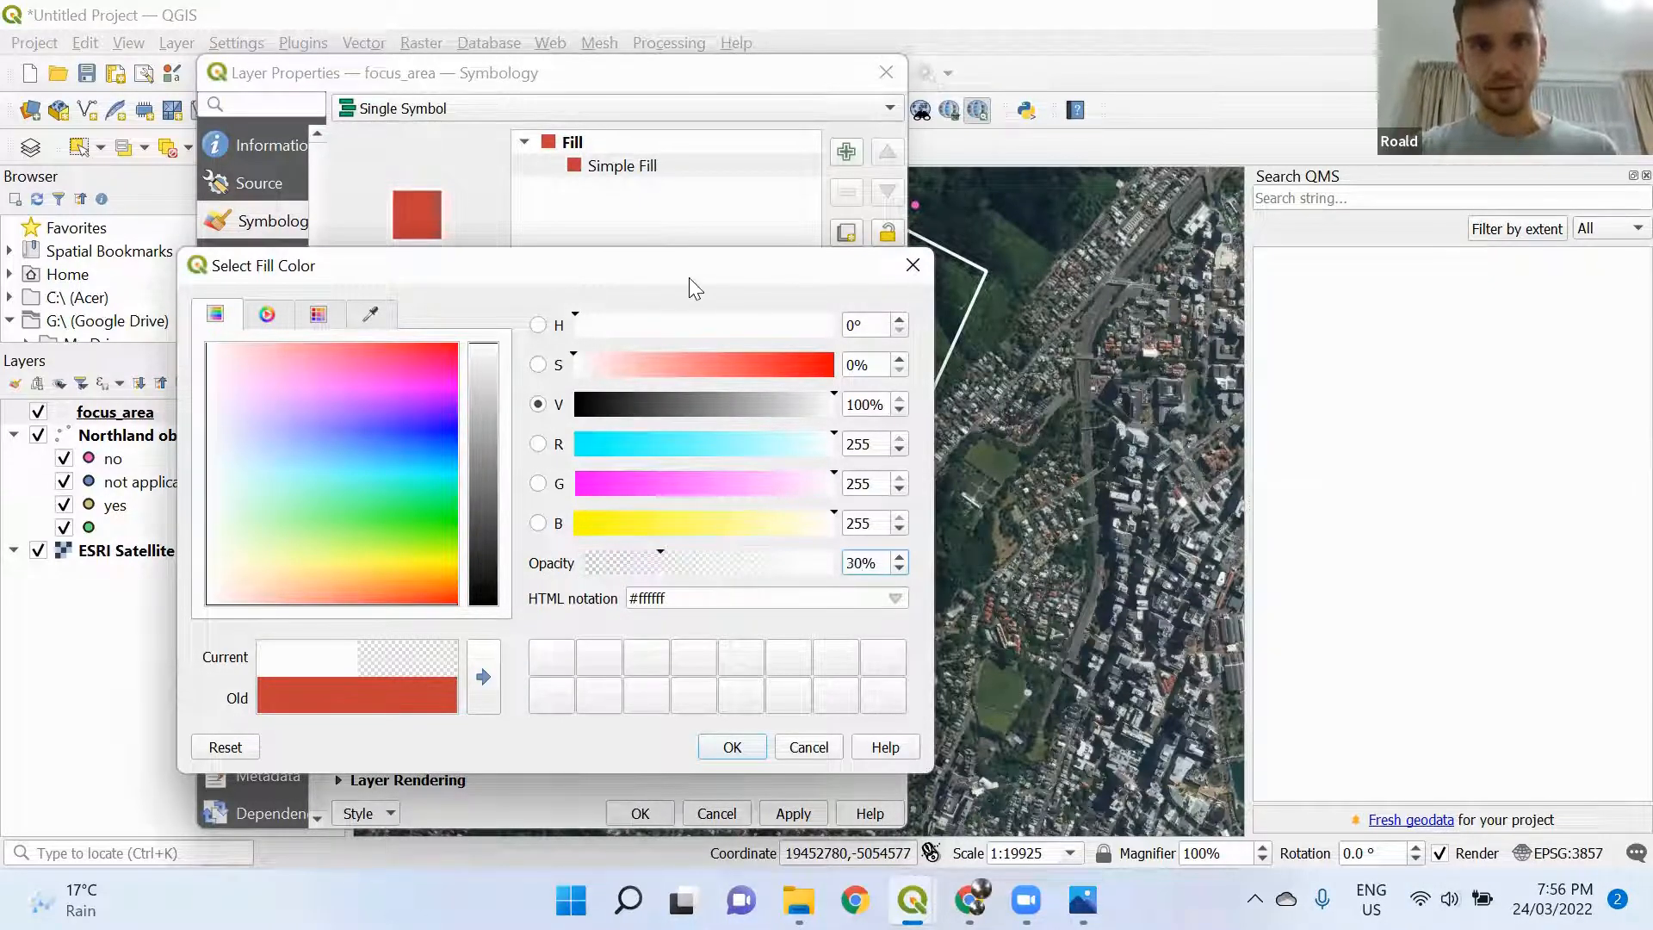
pyautogui.moveTo(688, 278); pyautogui.dragTo(637, 124)
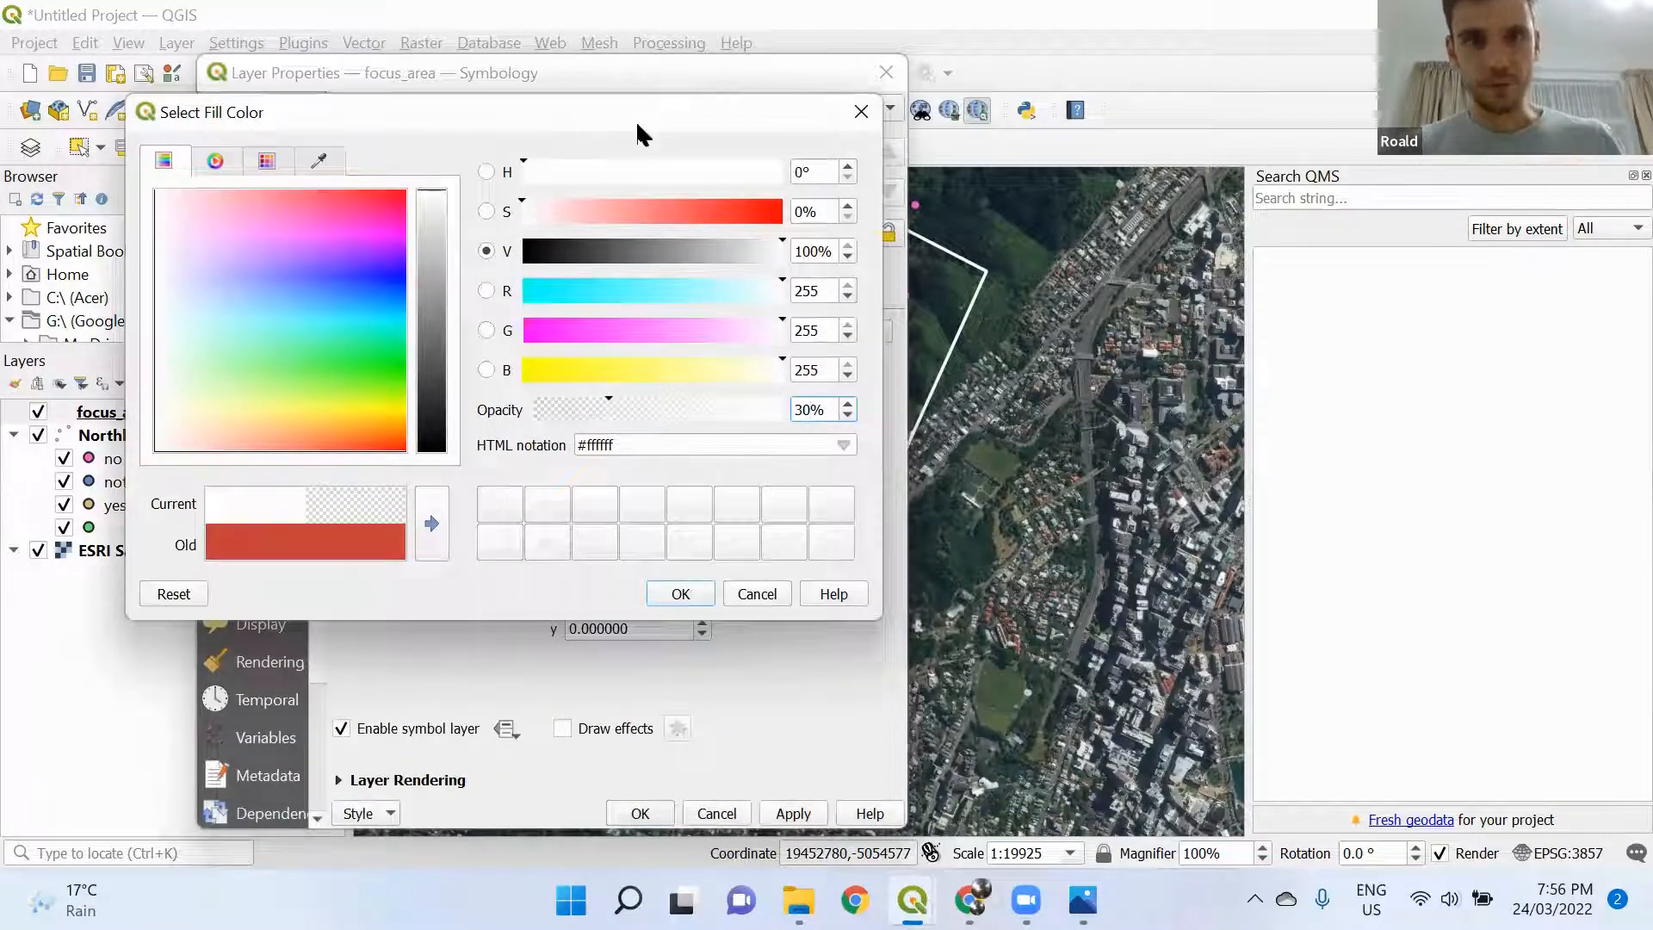
pyautogui.click(680, 594)
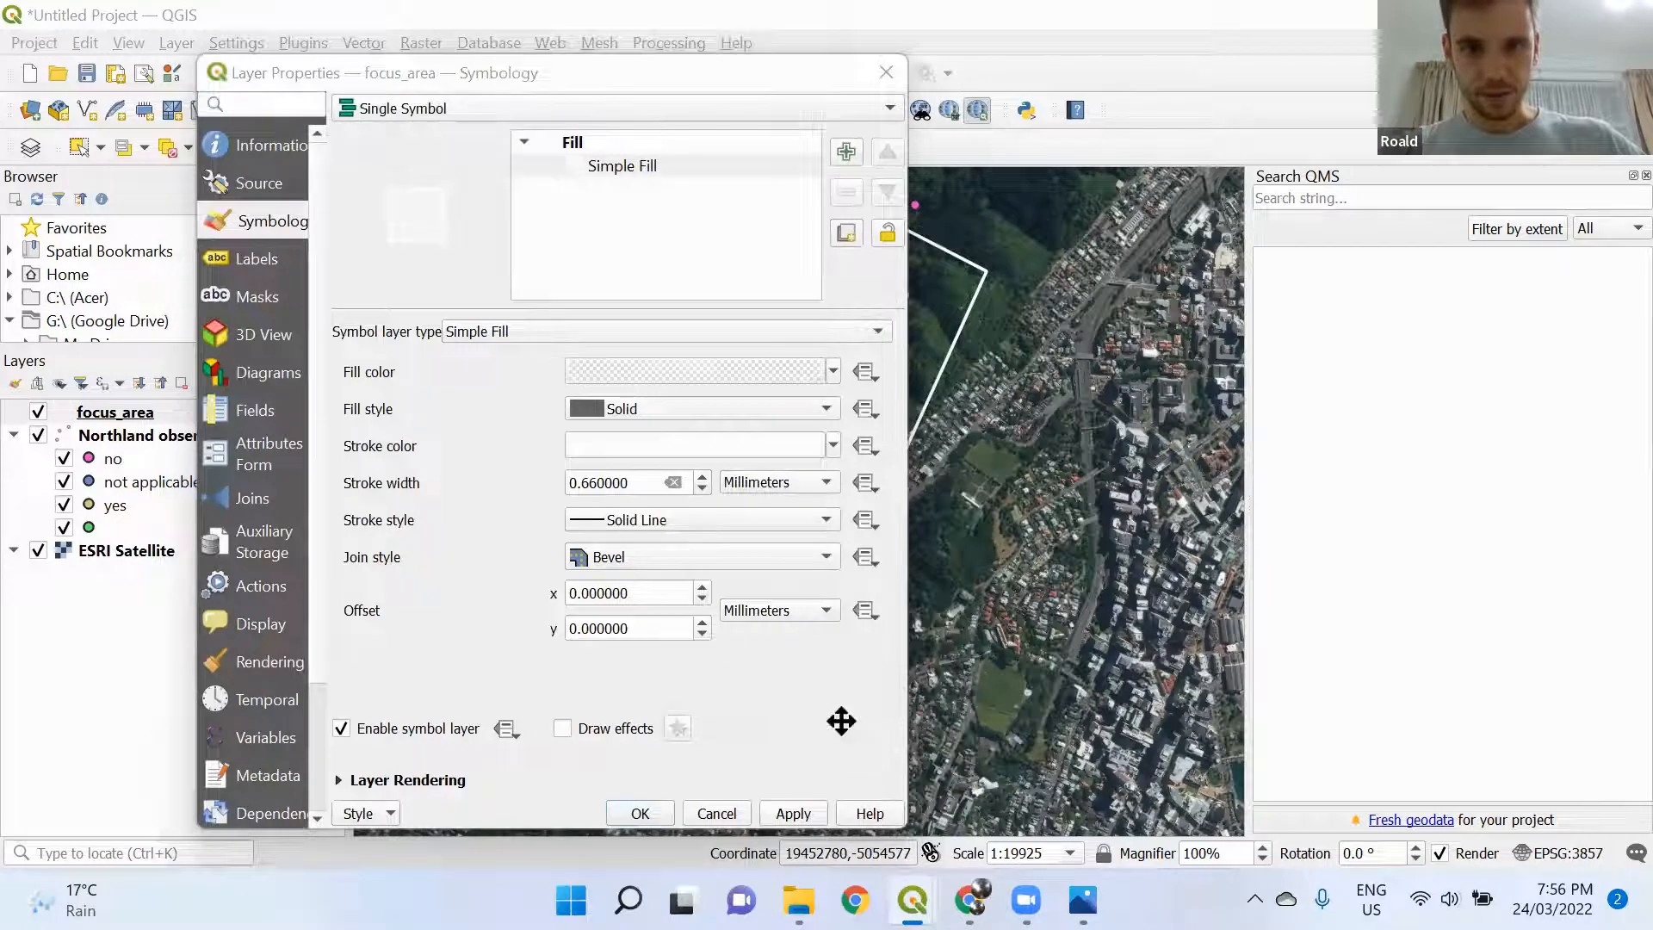
pyautogui.click(793, 818)
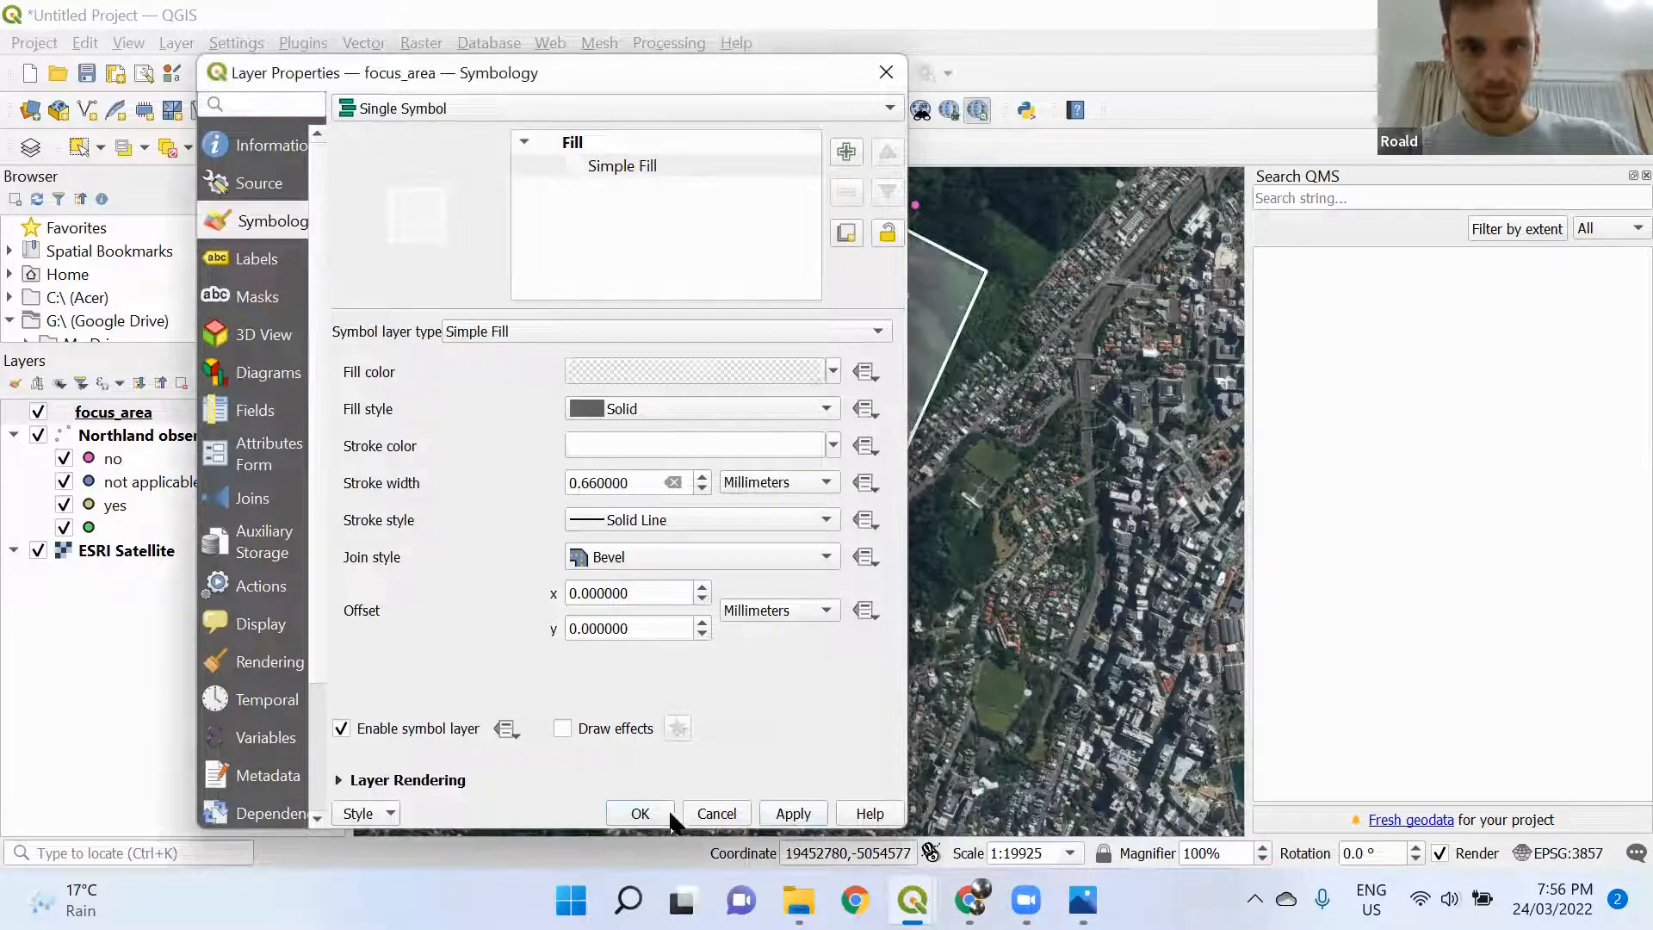
pyautogui.click(640, 812)
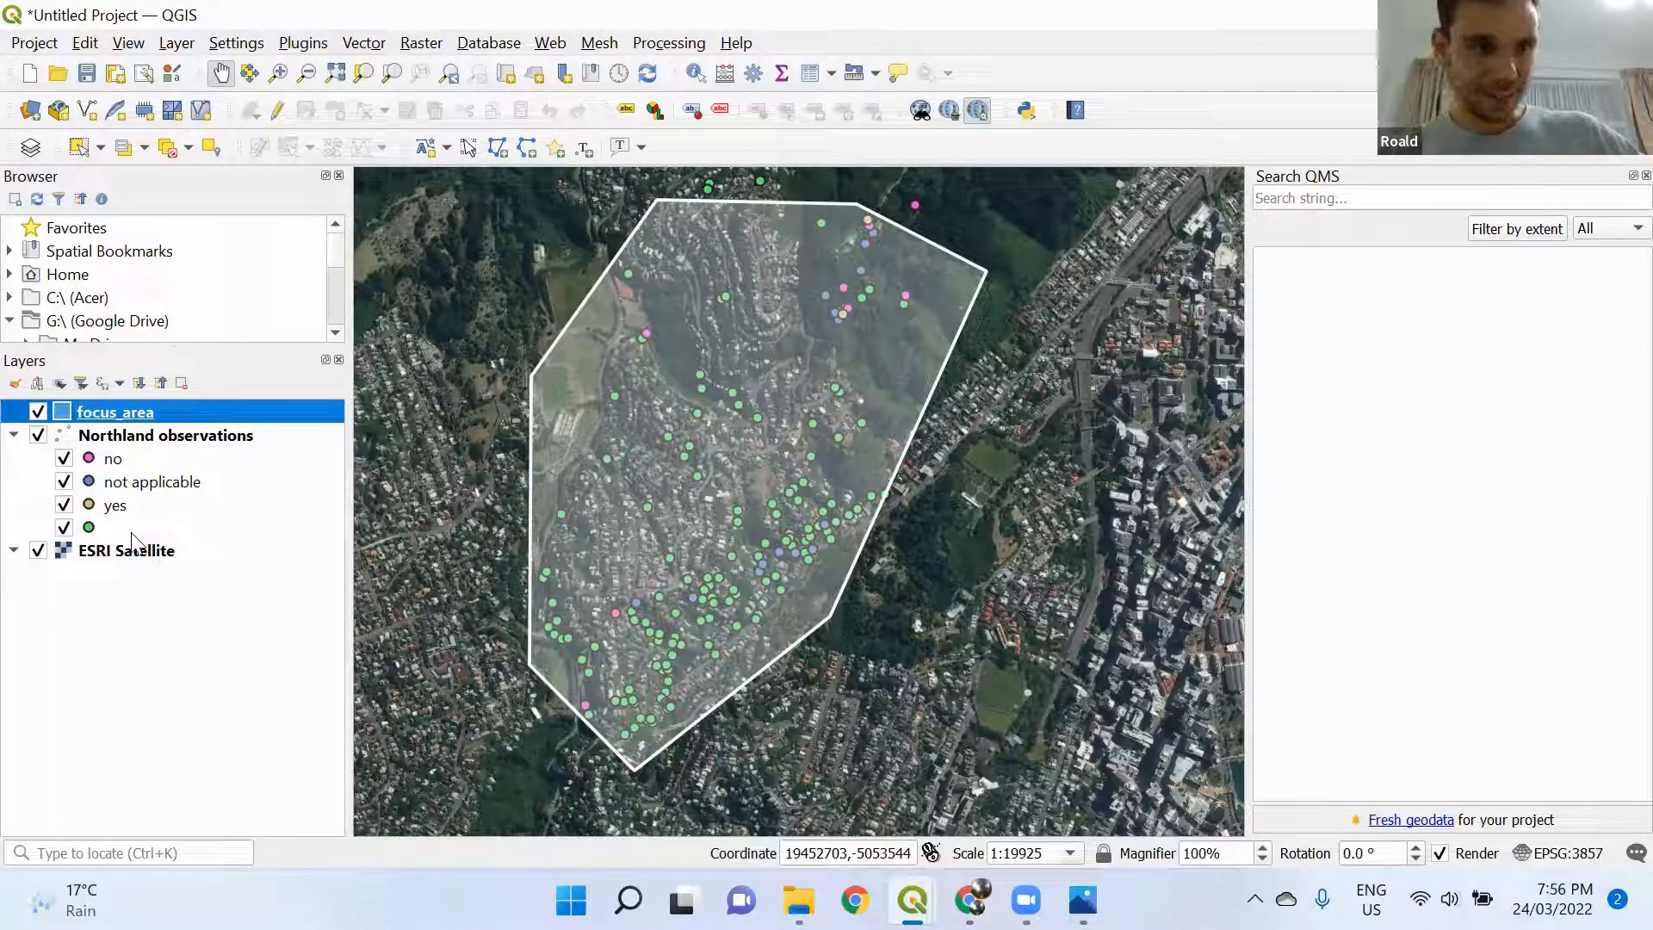
# Reorder the layers so focus_area sits below Northland observations and above ESRI Satellite
pyautogui.moveTo(39, 540); pyautogui.dragTo(39, 551)
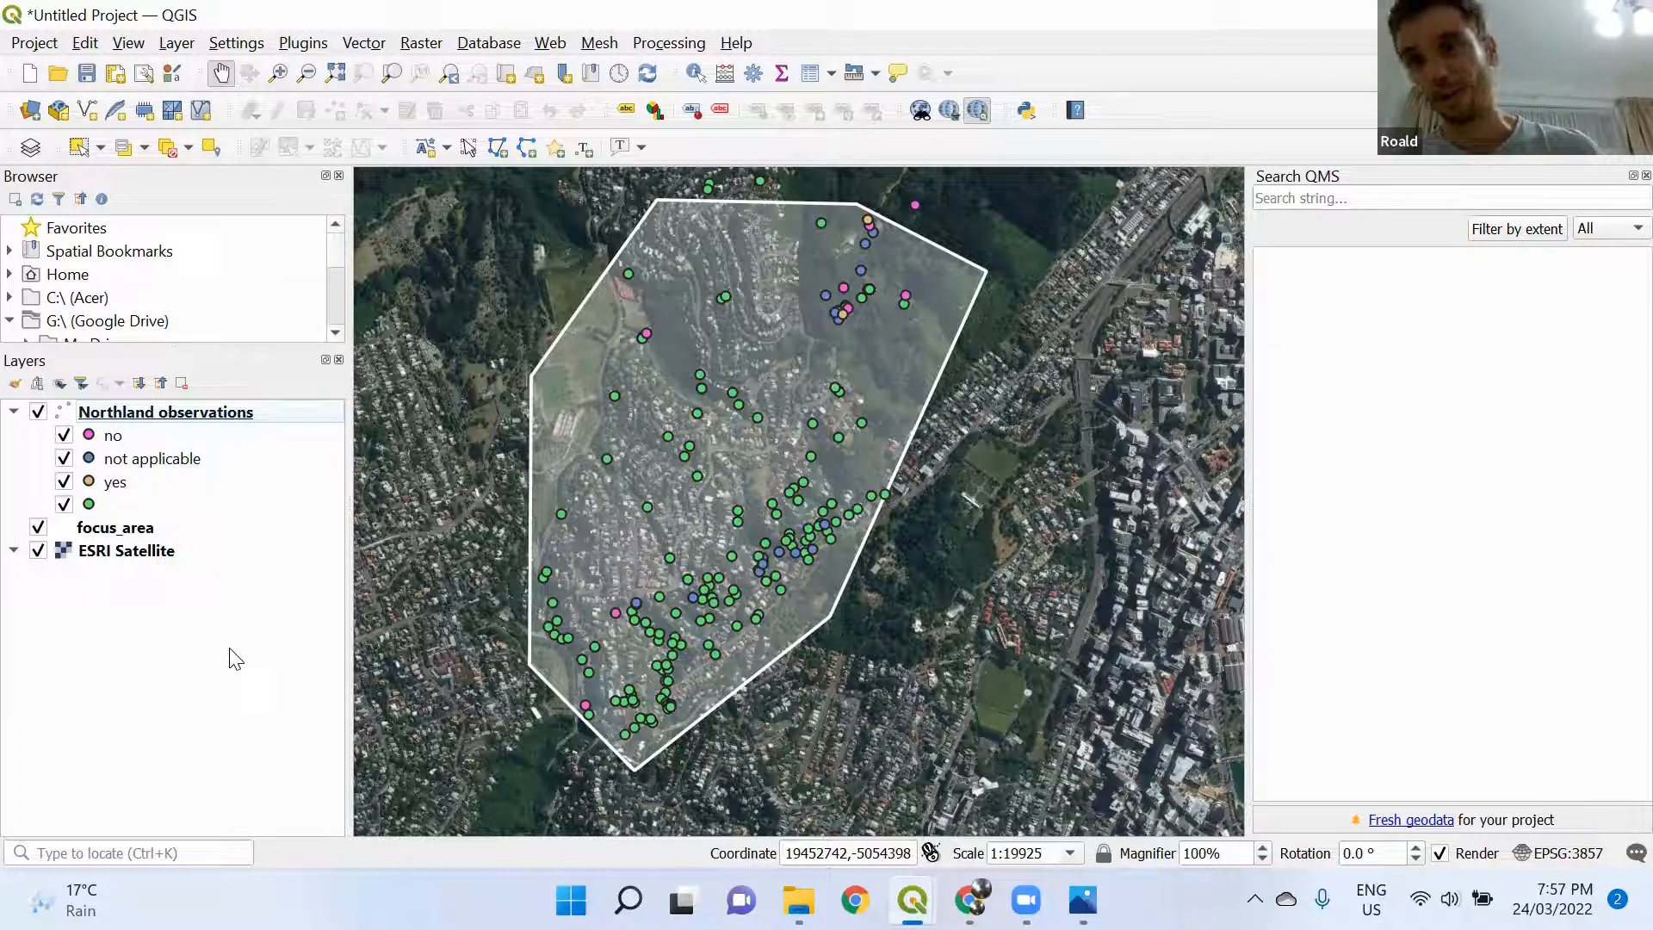
pyautogui.click(123, 415)
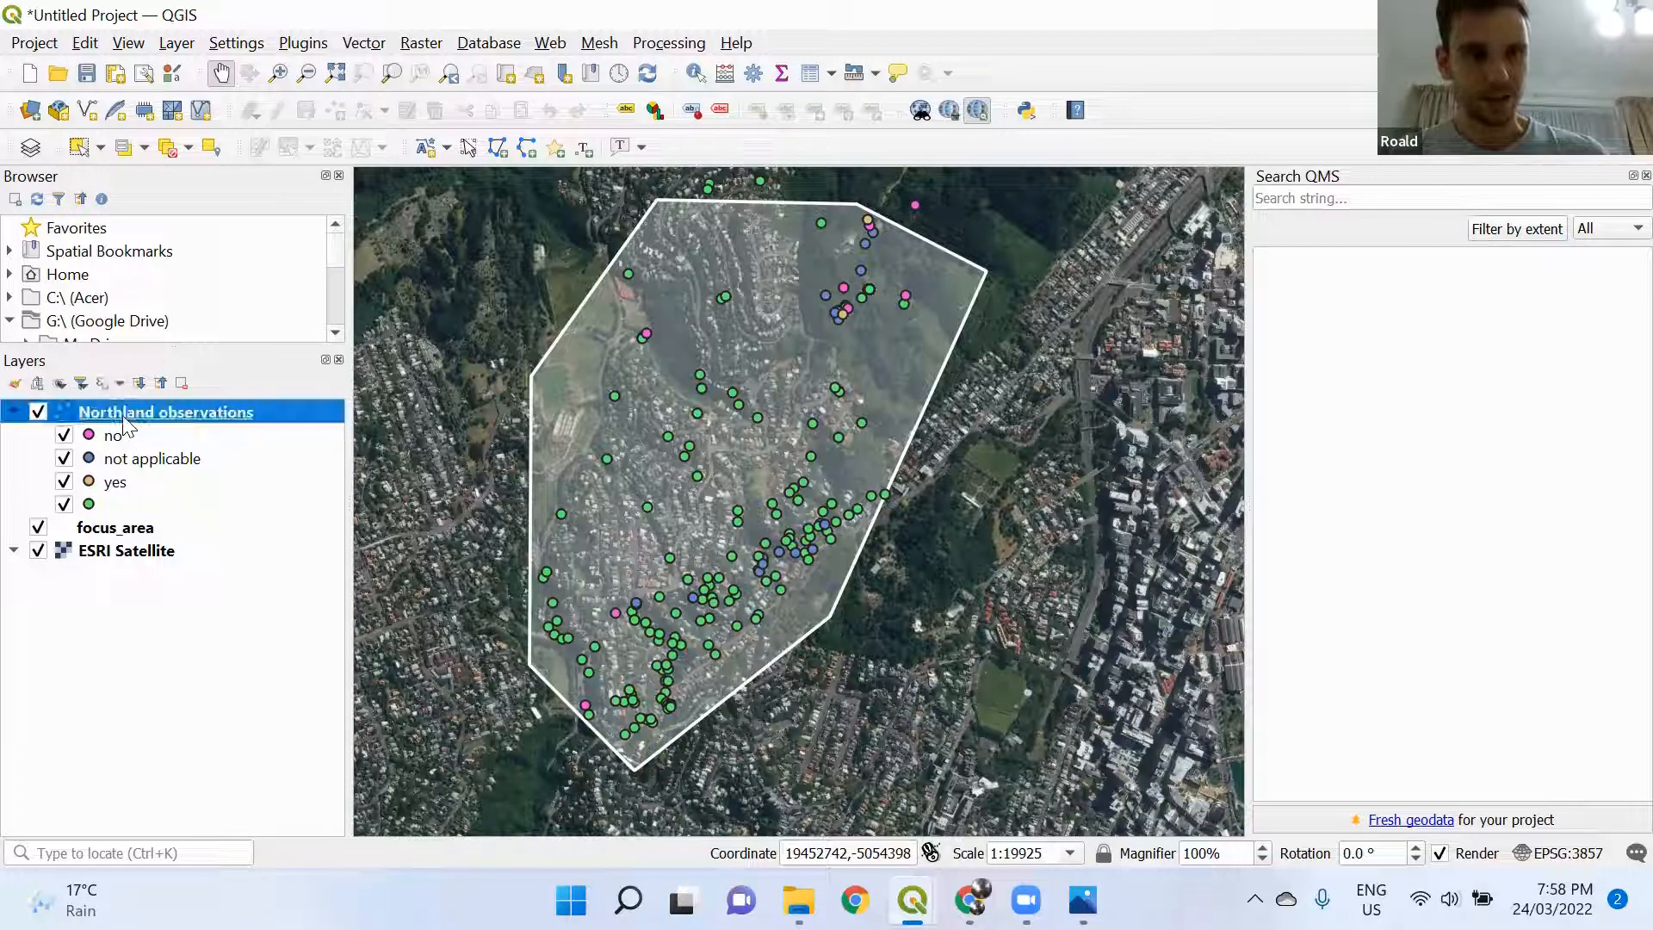
pyautogui.doubleClick(123, 416)
pyautogui.press('Escape')
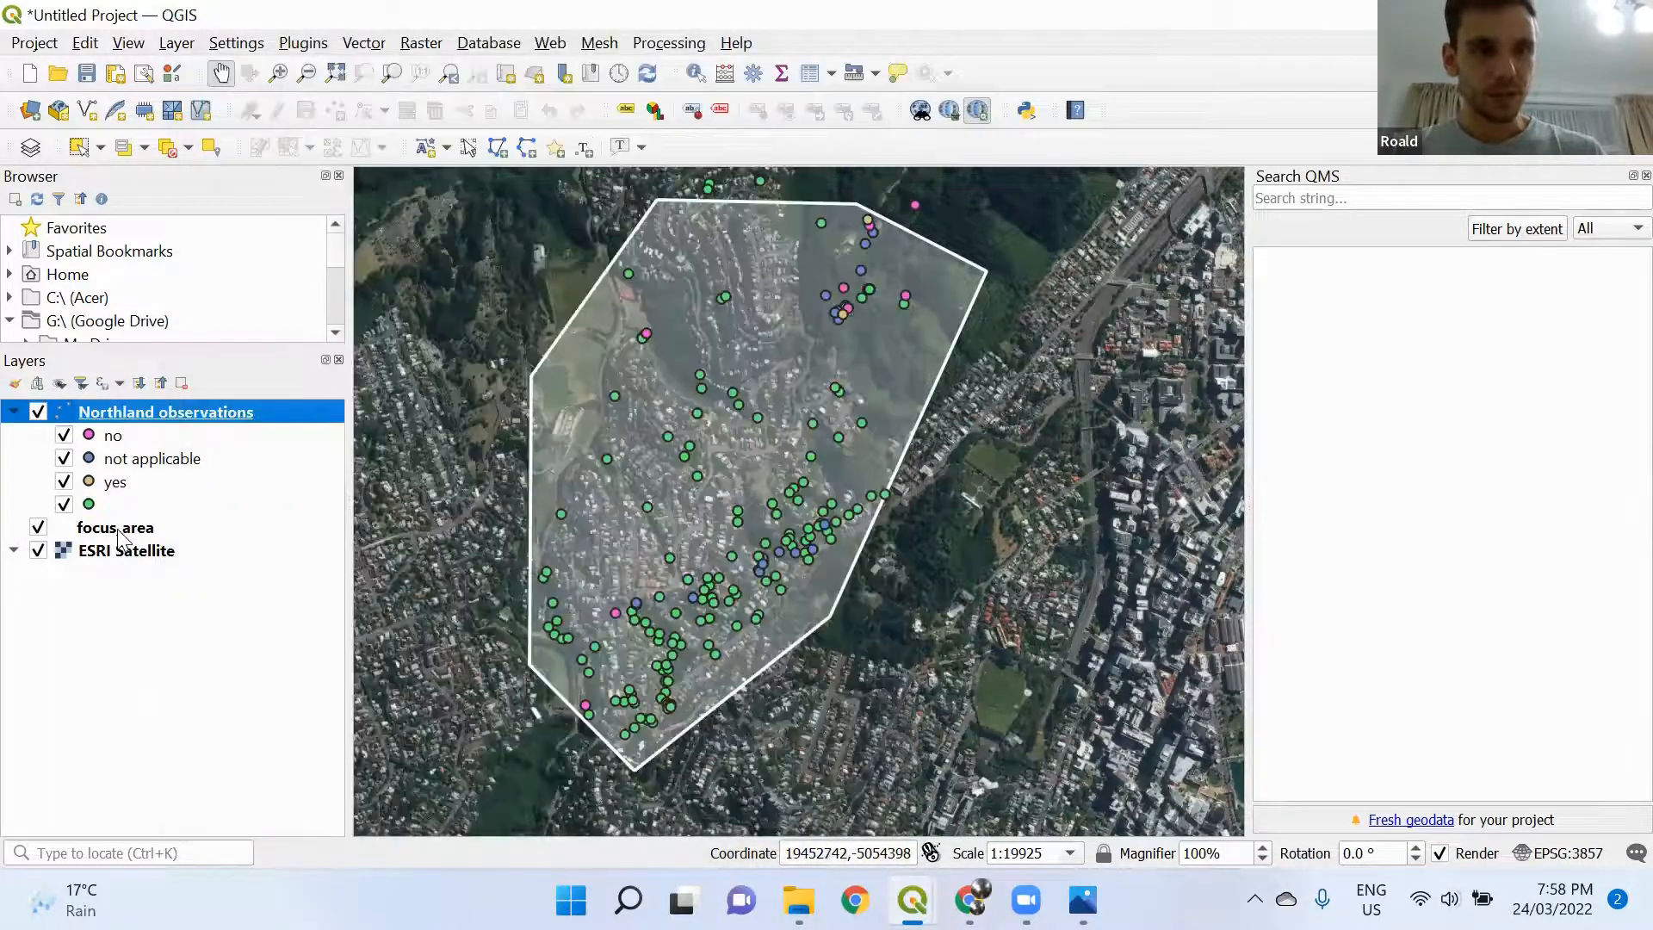
# Examine the symbology renderer types offered for the focus_area layer
pyautogui.click(115, 527)
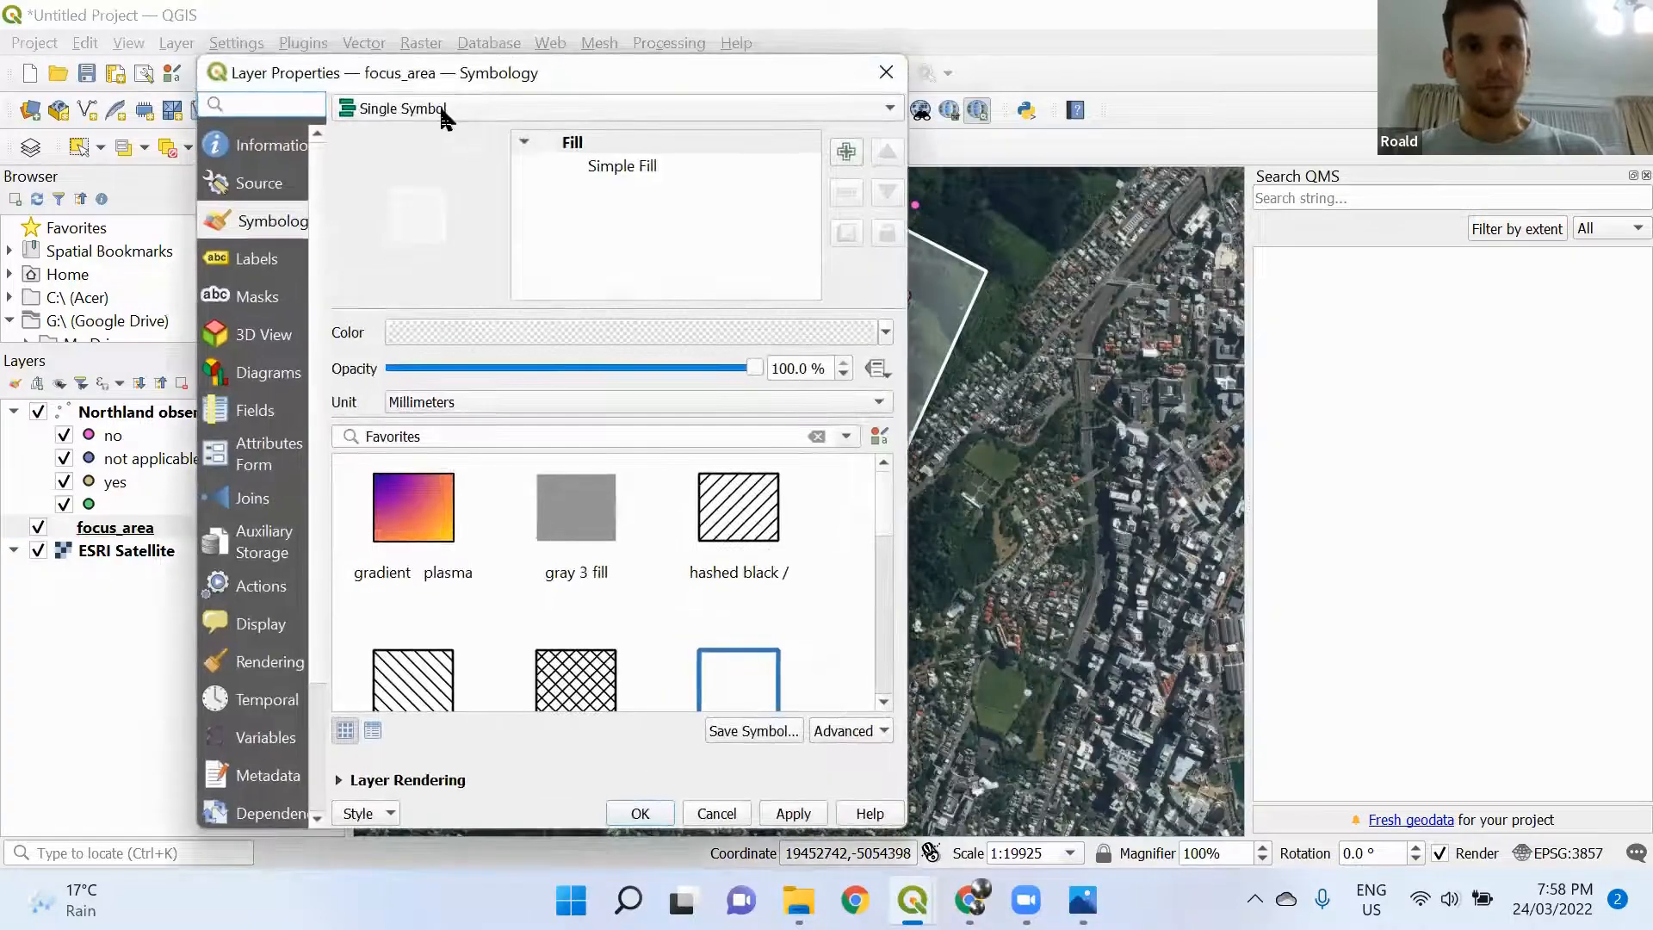
pyautogui.click(445, 116)
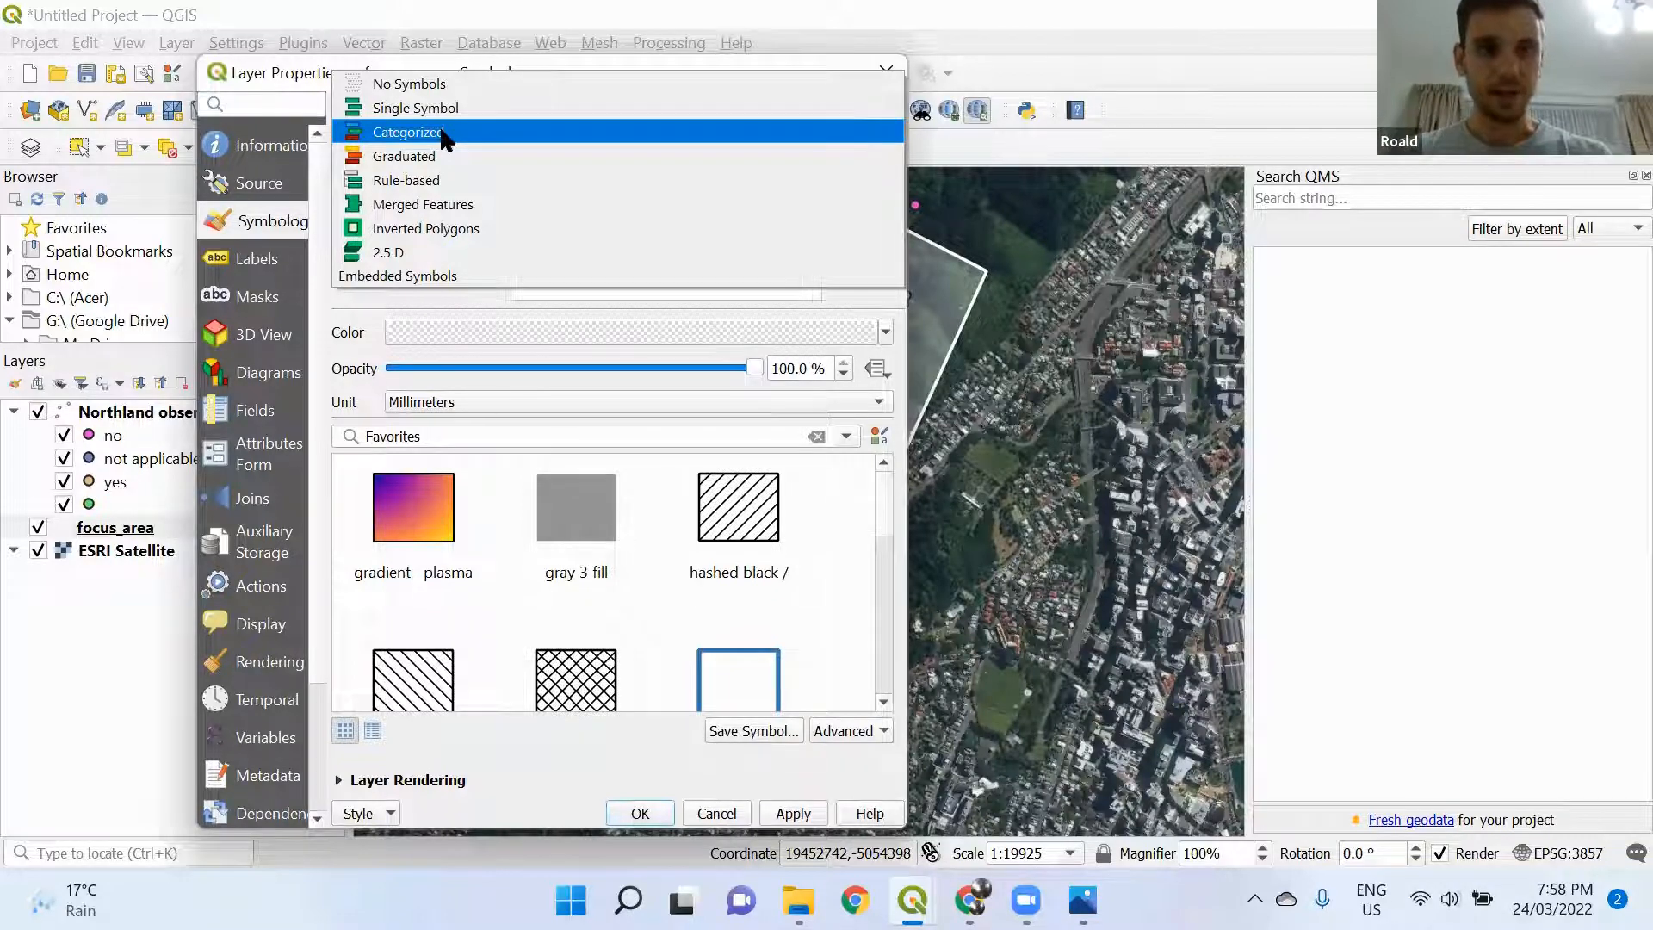
pyautogui.press('Escape')
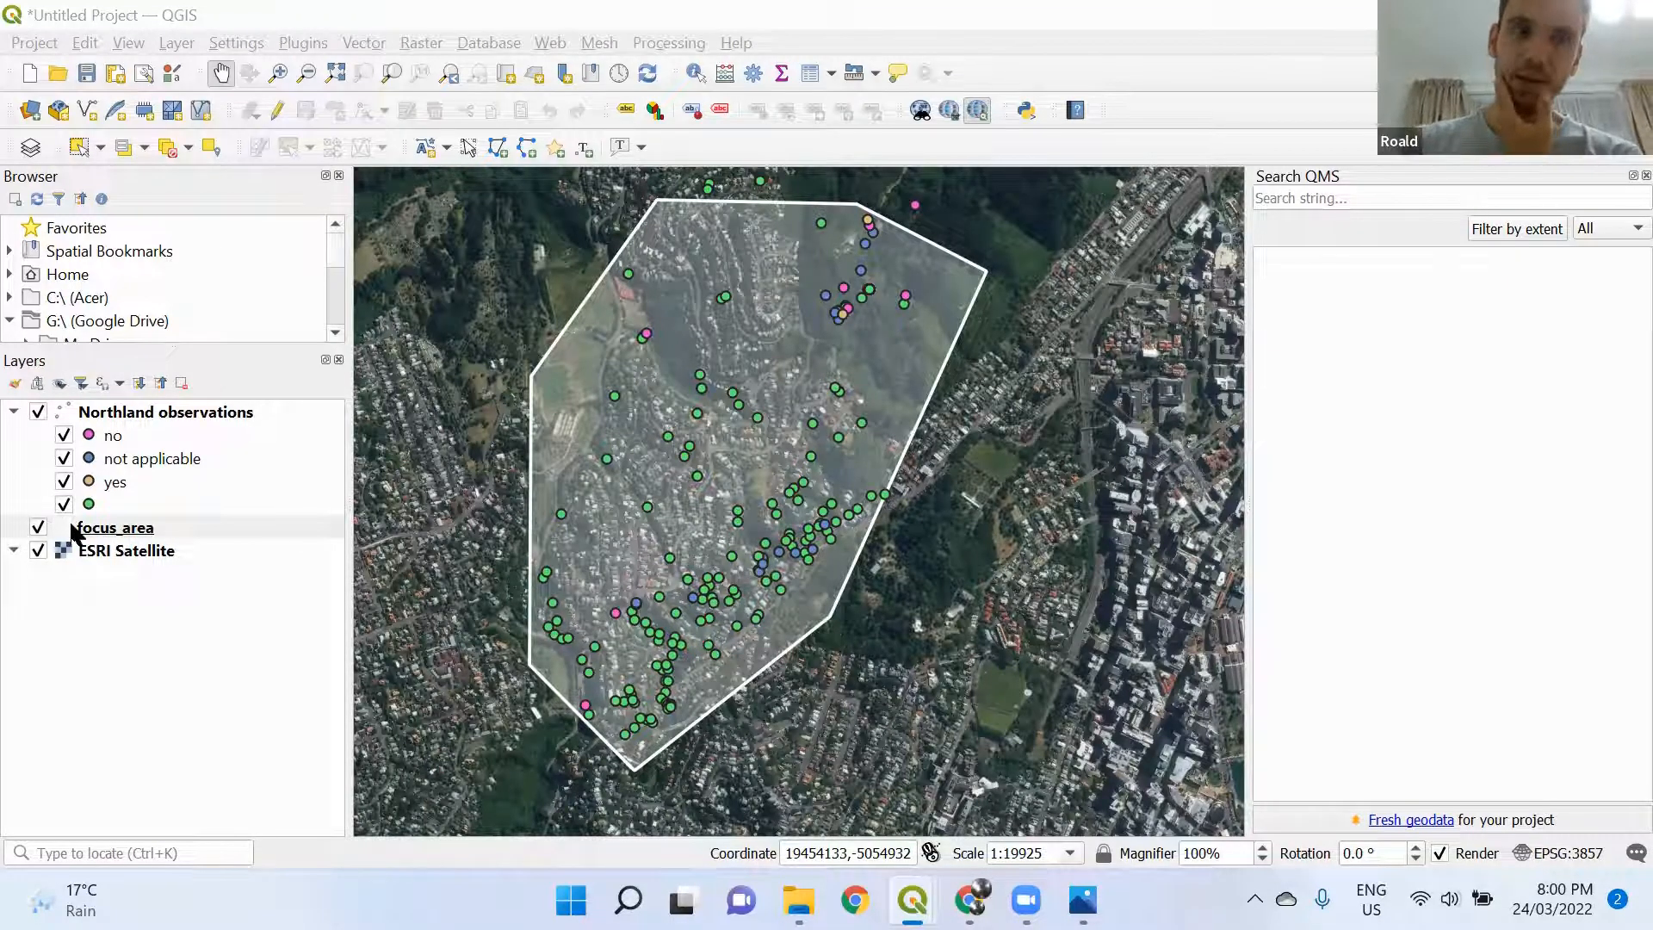
# Change the symbol layer type of the Northland observations "all other values" category from Simple Marker to Mask
pyautogui.doubleClick(109, 418)
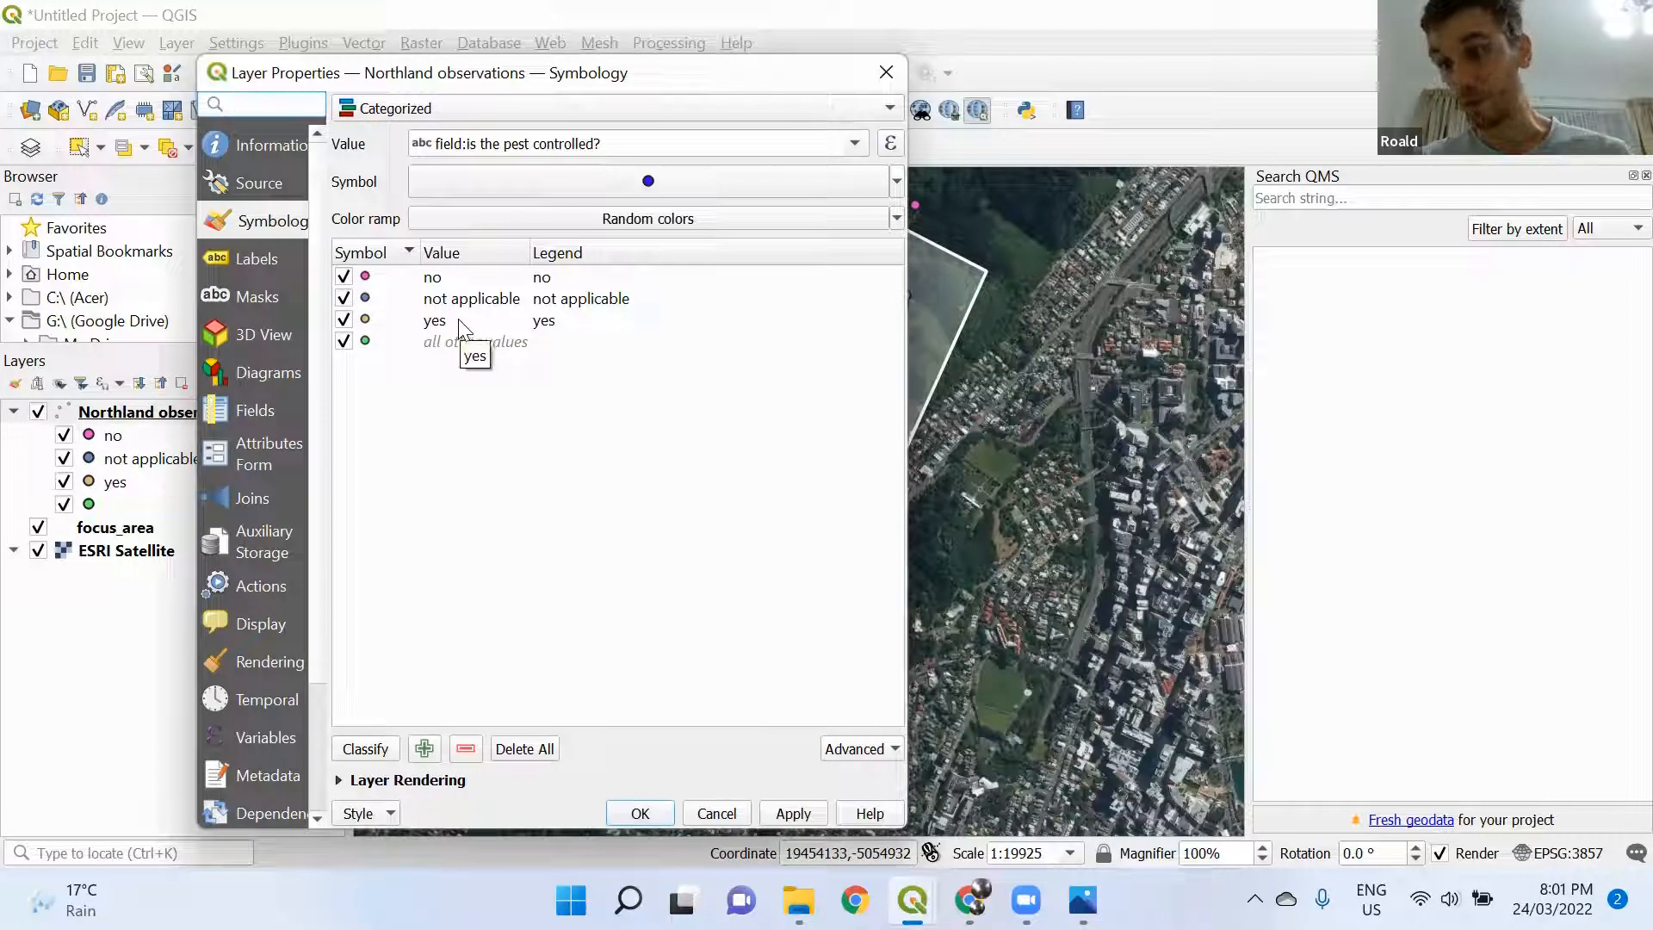
pyautogui.click(367, 343)
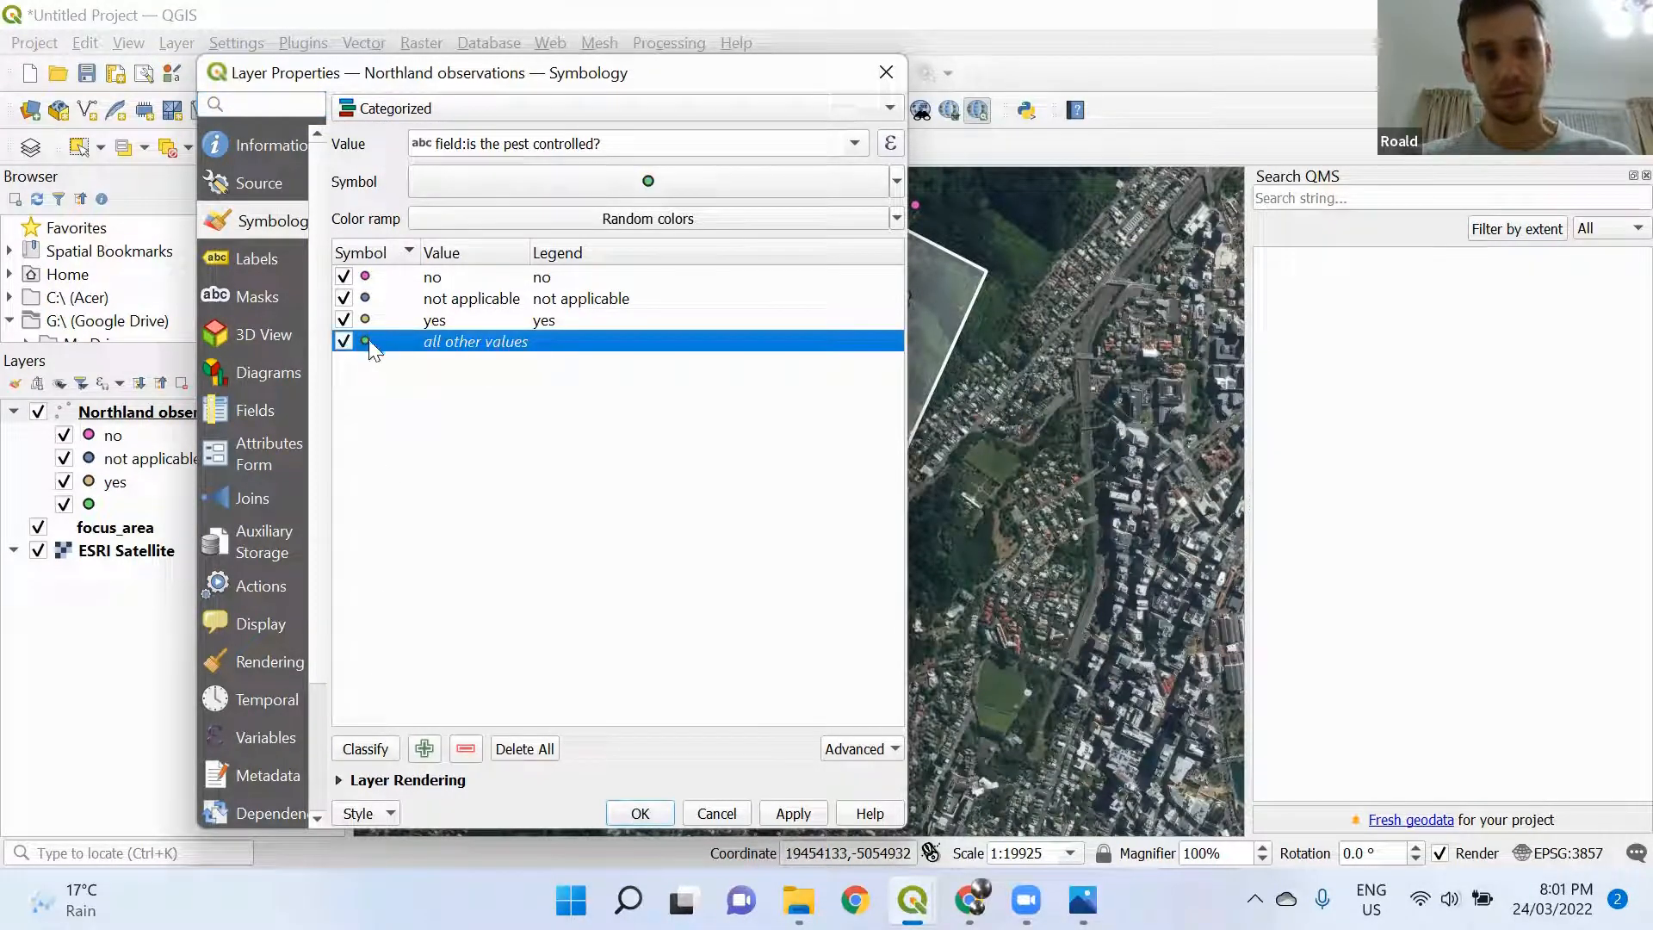
pyautogui.doubleClick(367, 343)
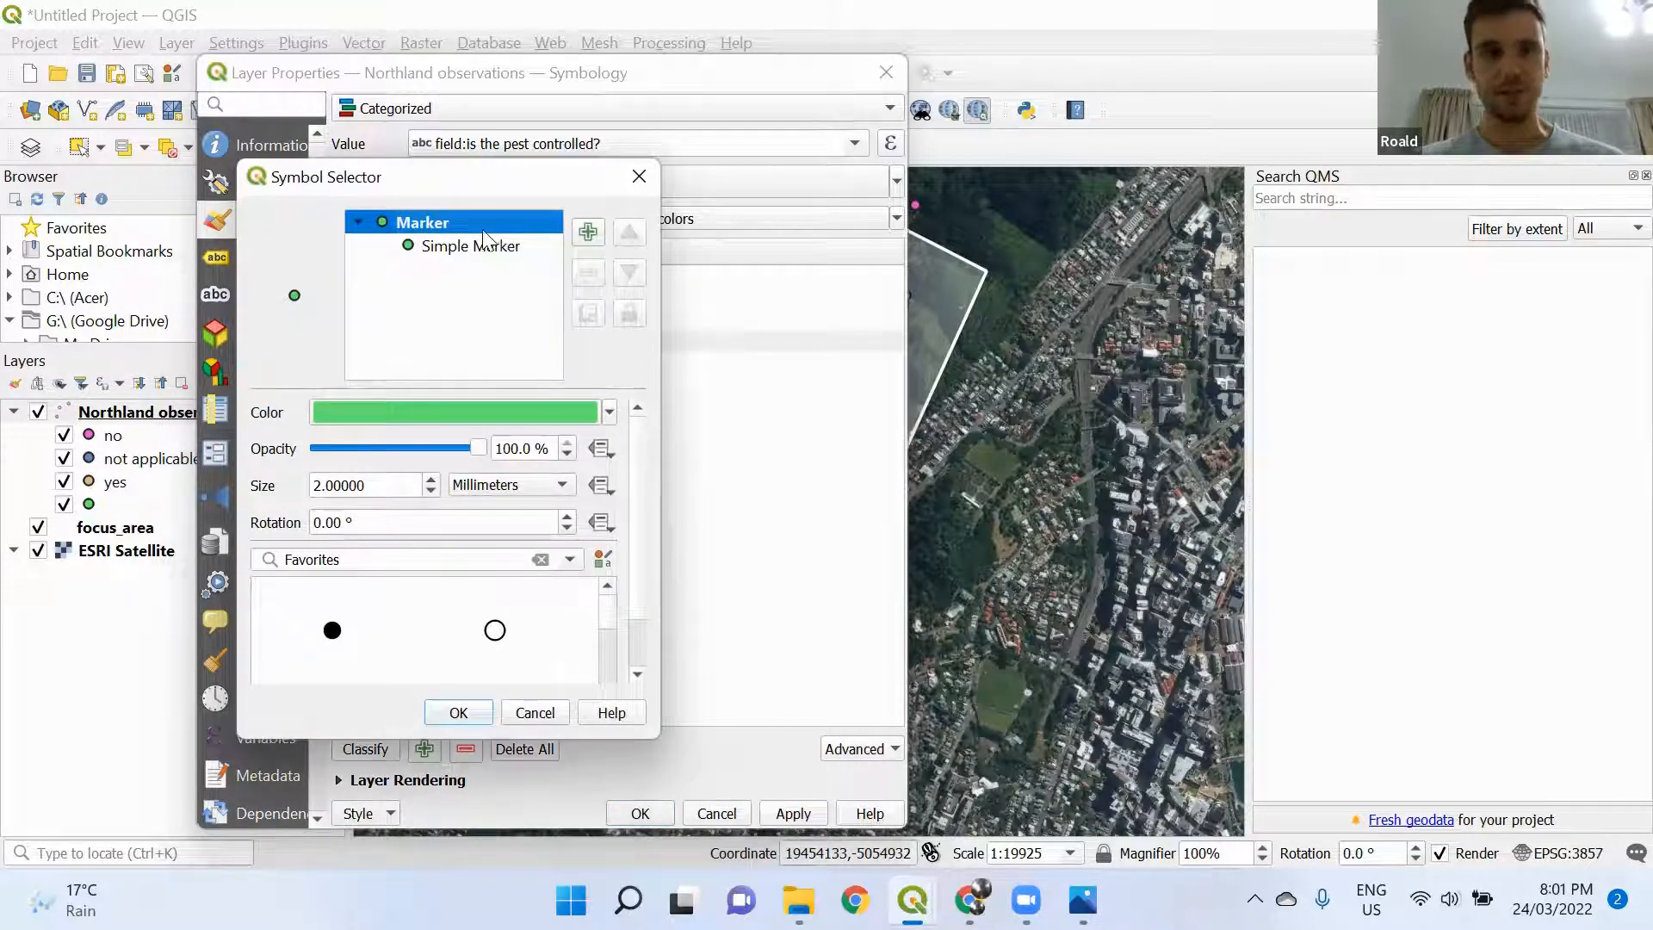
pyautogui.click(479, 245)
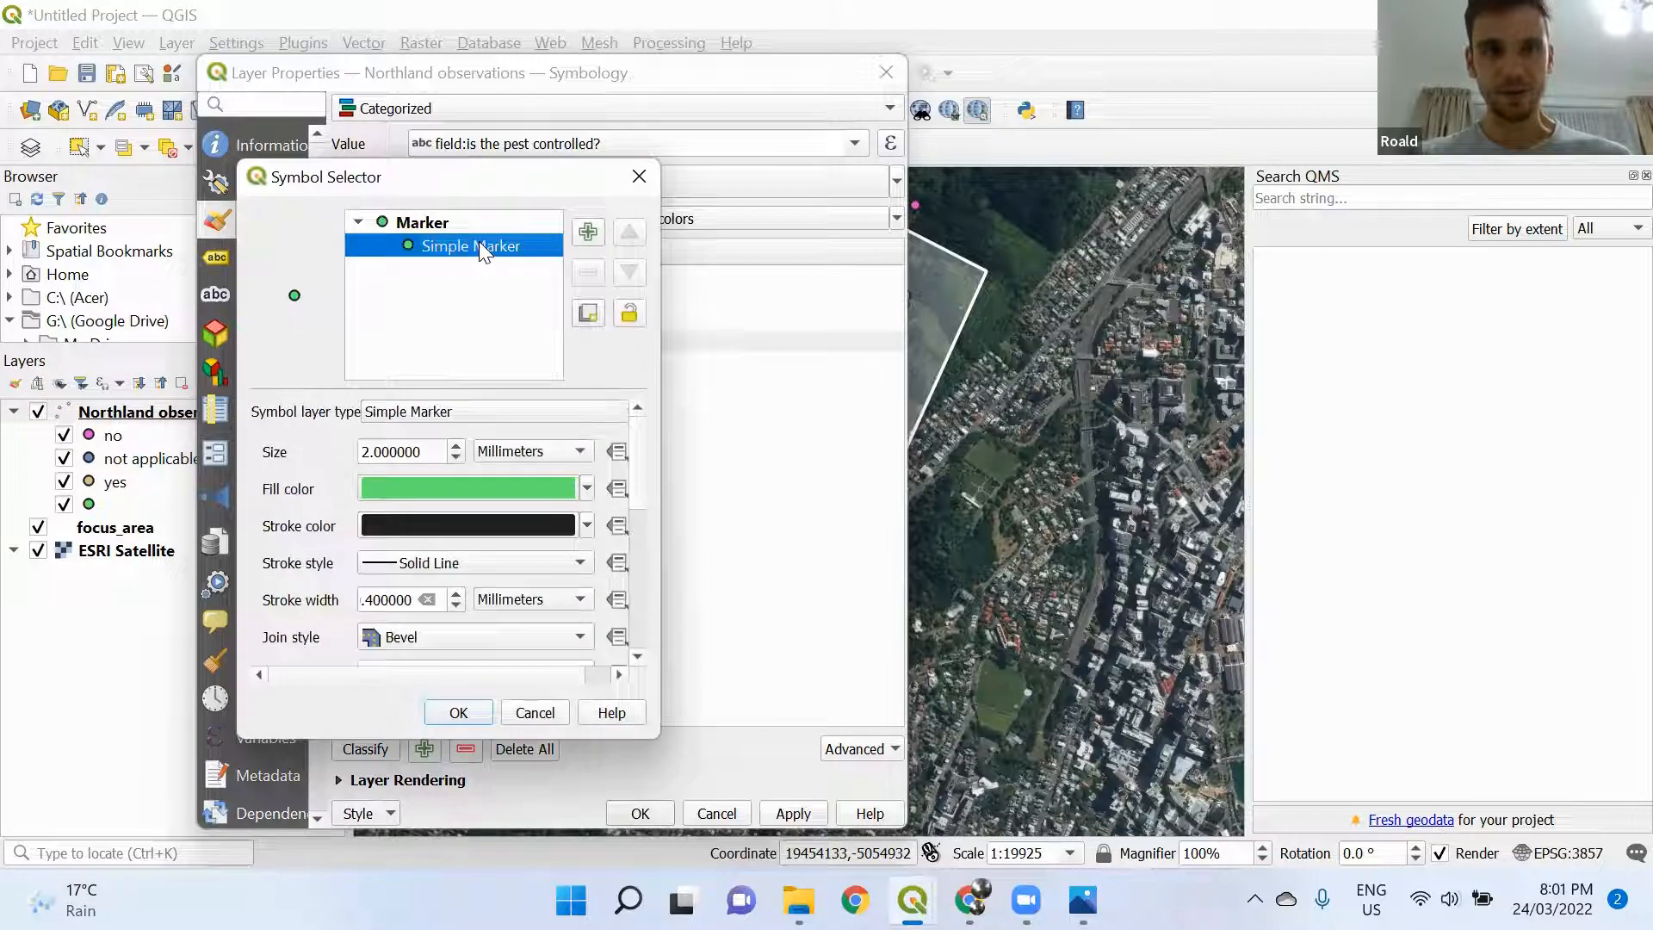
pyautogui.click(480, 411)
pyautogui.click(427, 368)
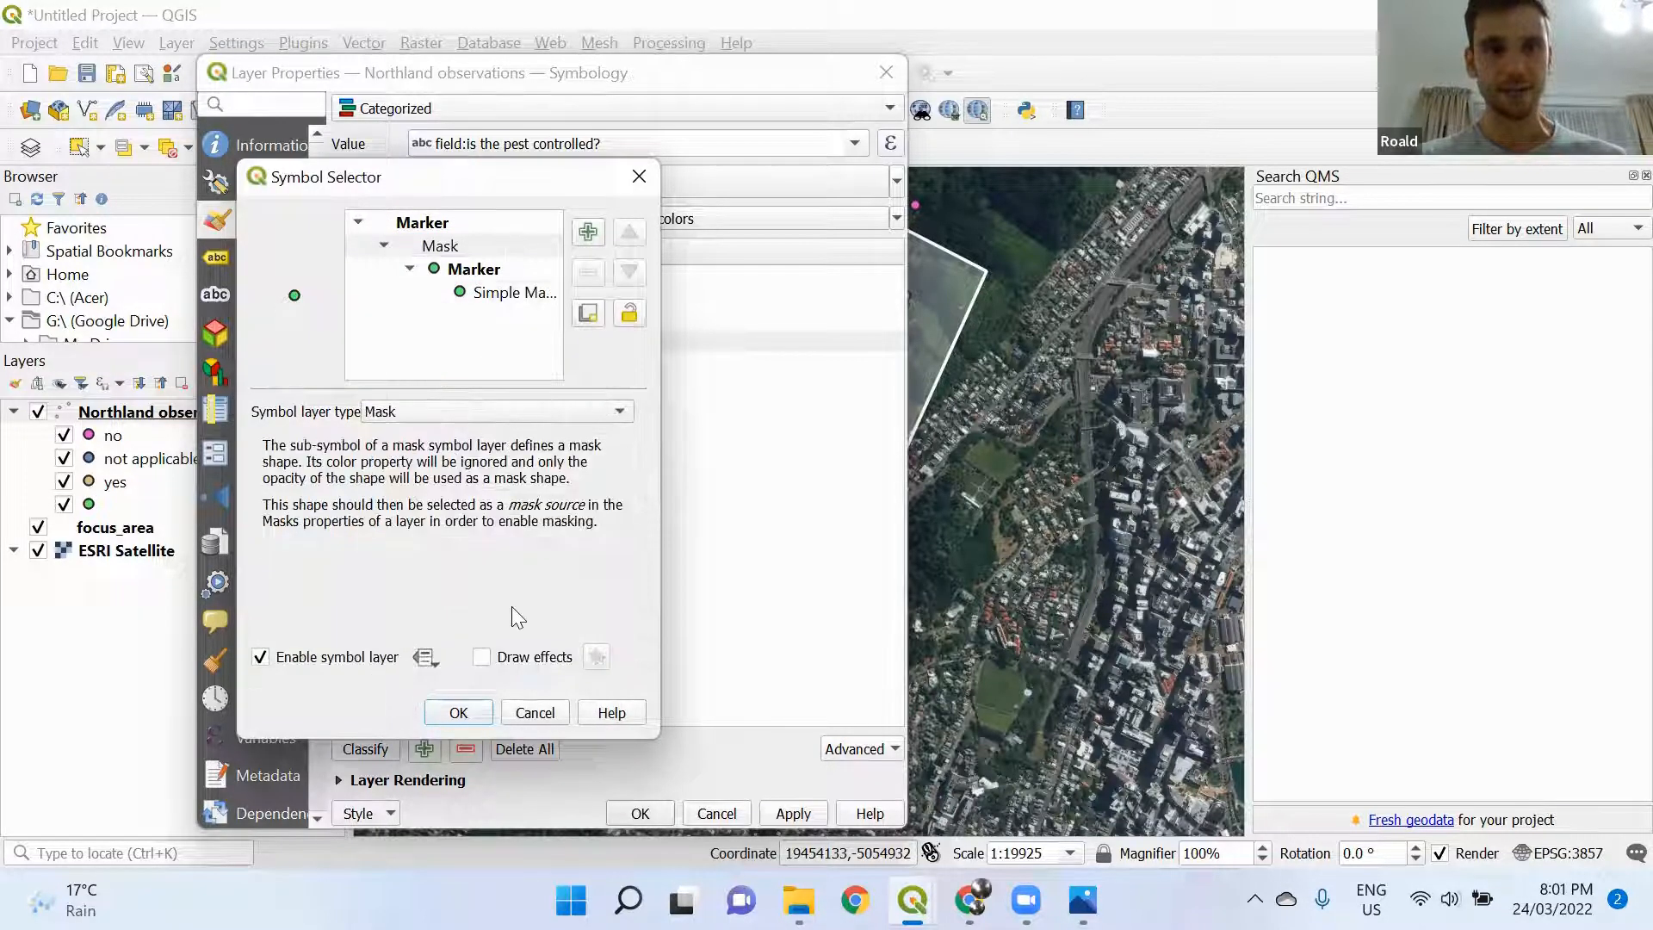
pyautogui.click(456, 713)
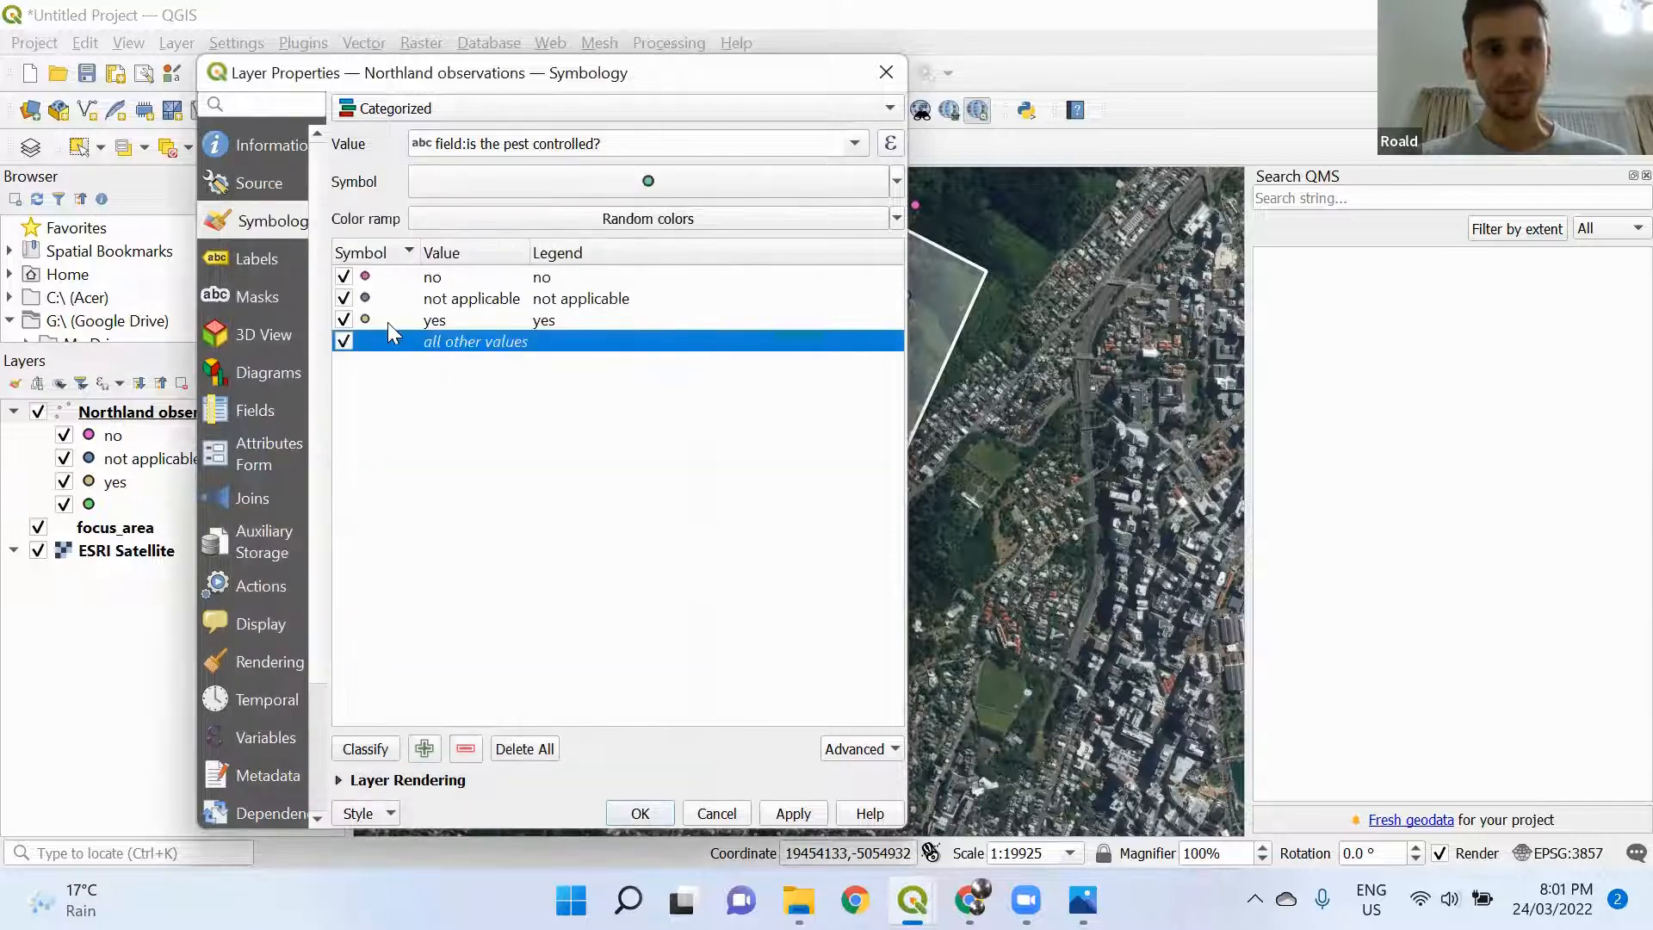
# Change the symbol layer type of the "not applicable" category to Mask
pyautogui.doubleClick(364, 297)
pyautogui.click(423, 255)
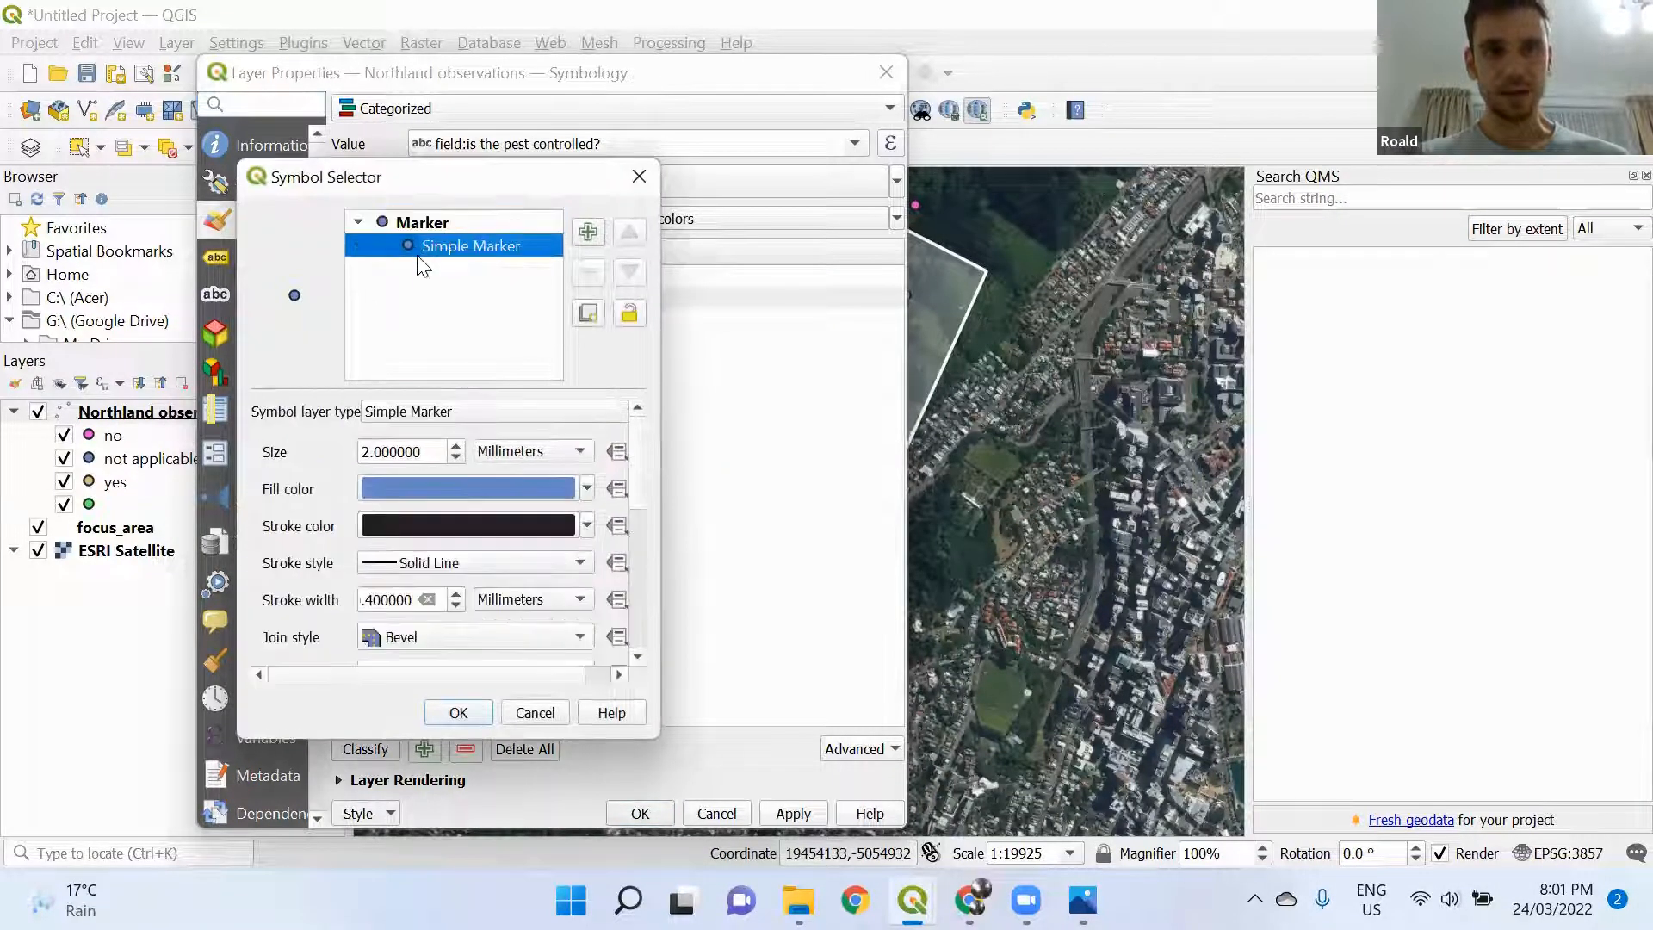
pyautogui.click(435, 415)
pyautogui.click(410, 365)
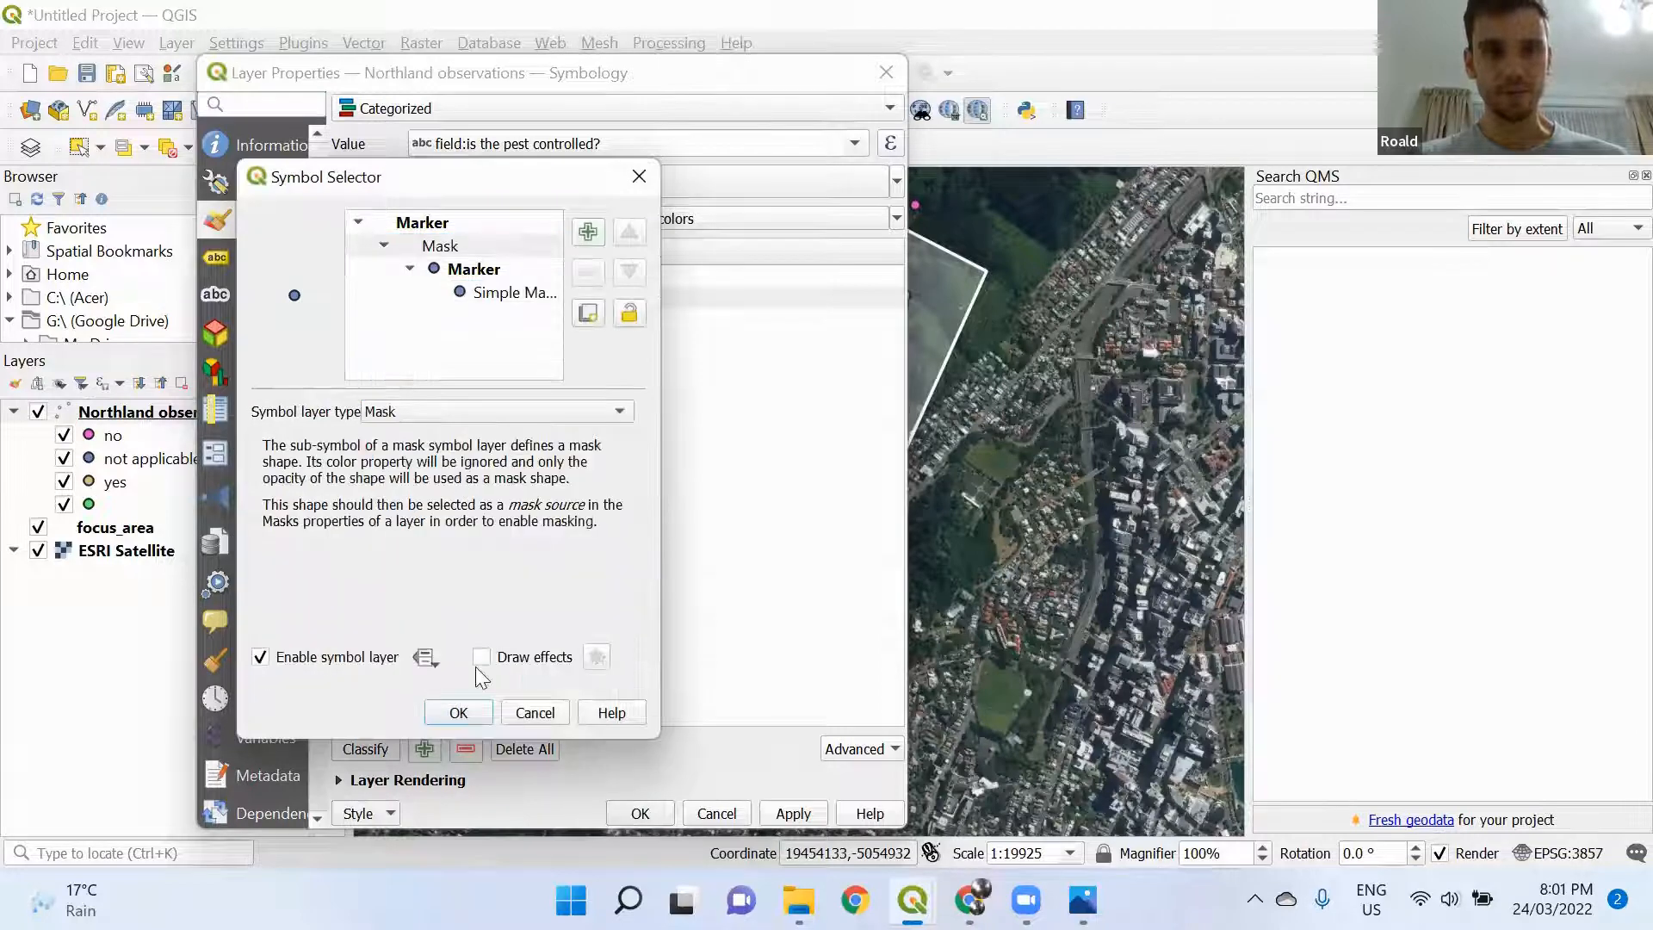
pyautogui.click(445, 708)
# Change the symbol layer type of the "no" category to Mask and apply the Northland observations styling
pyautogui.doubleClick(368, 276)
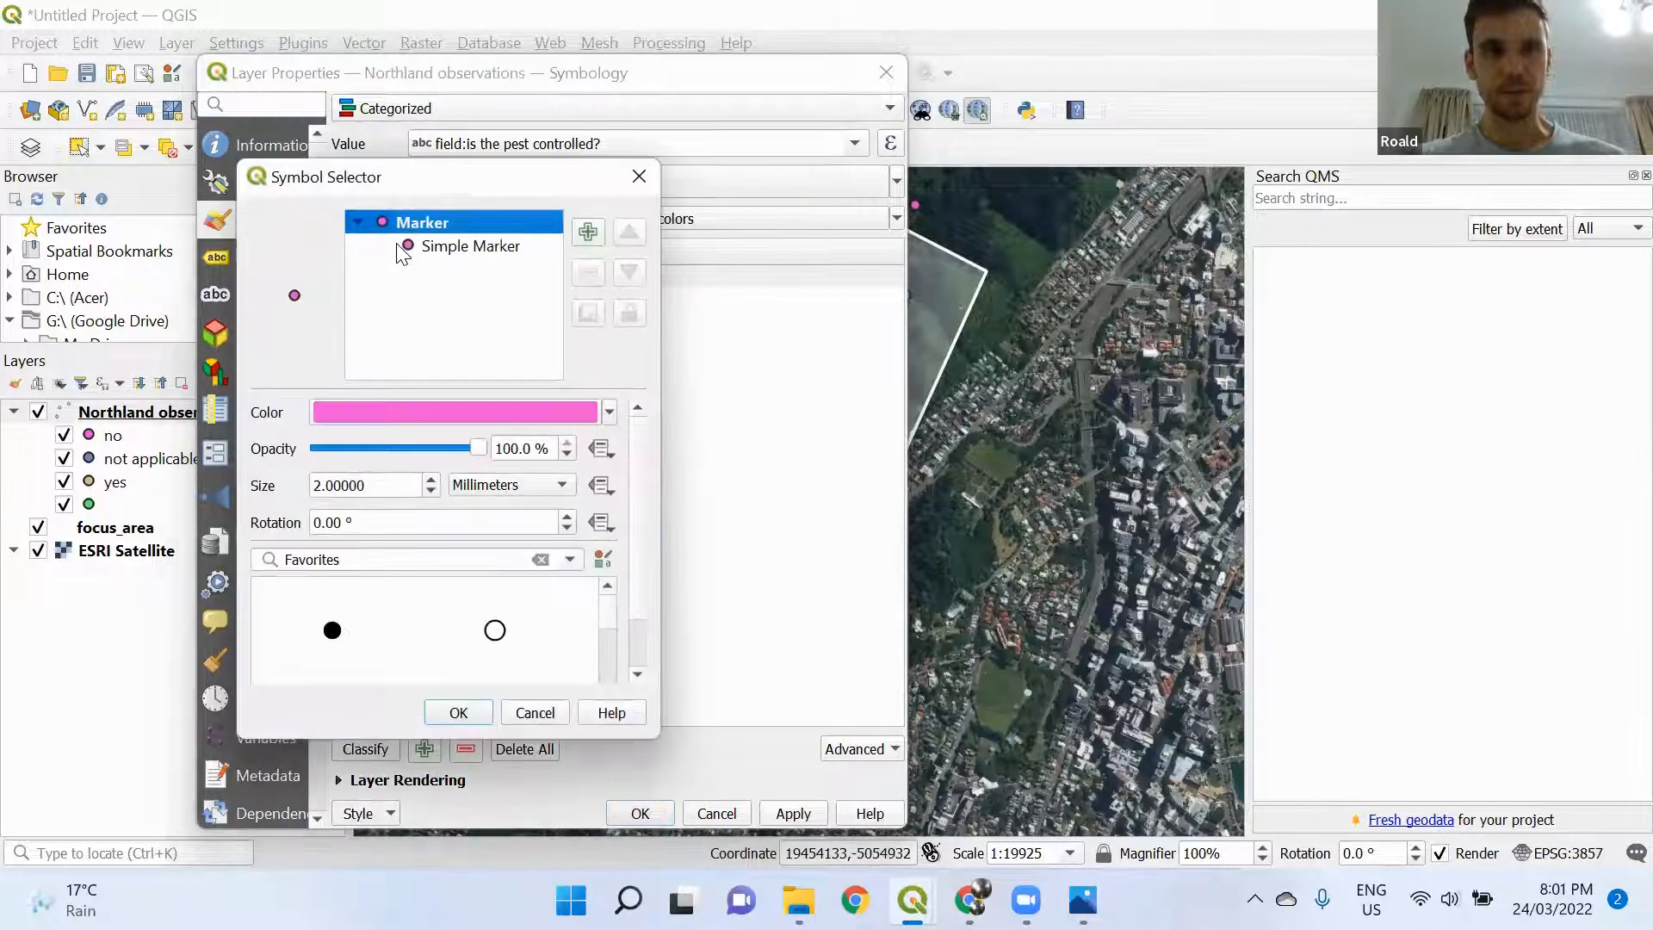
pyautogui.click(399, 248)
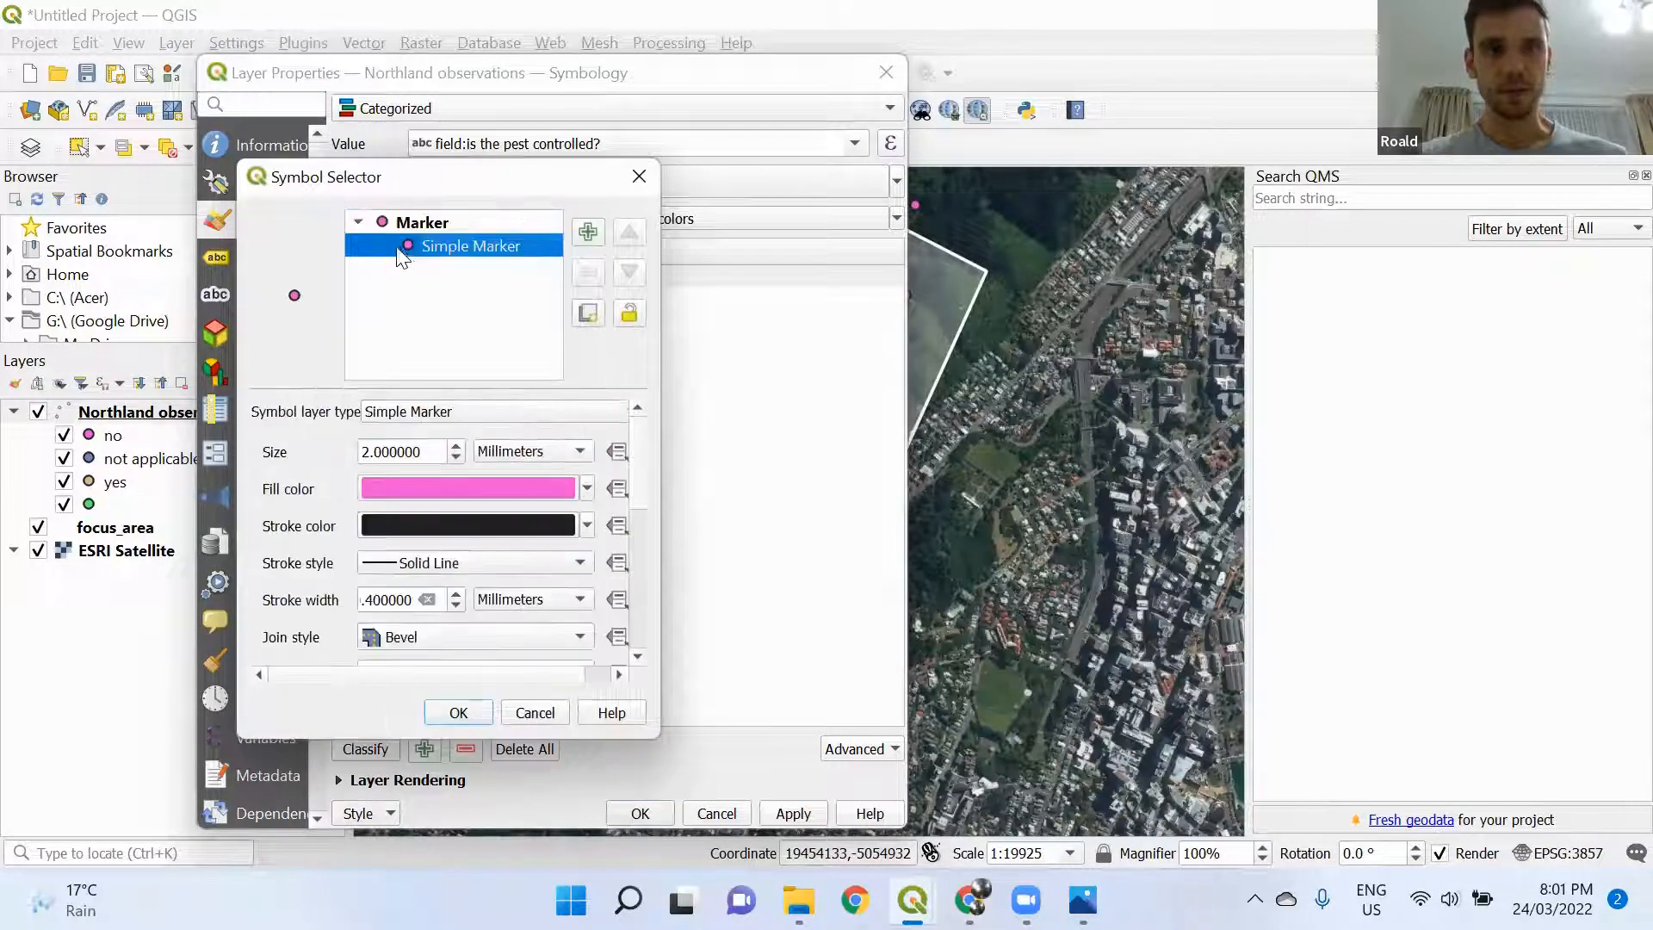
pyautogui.click(417, 411)
pyautogui.click(406, 365)
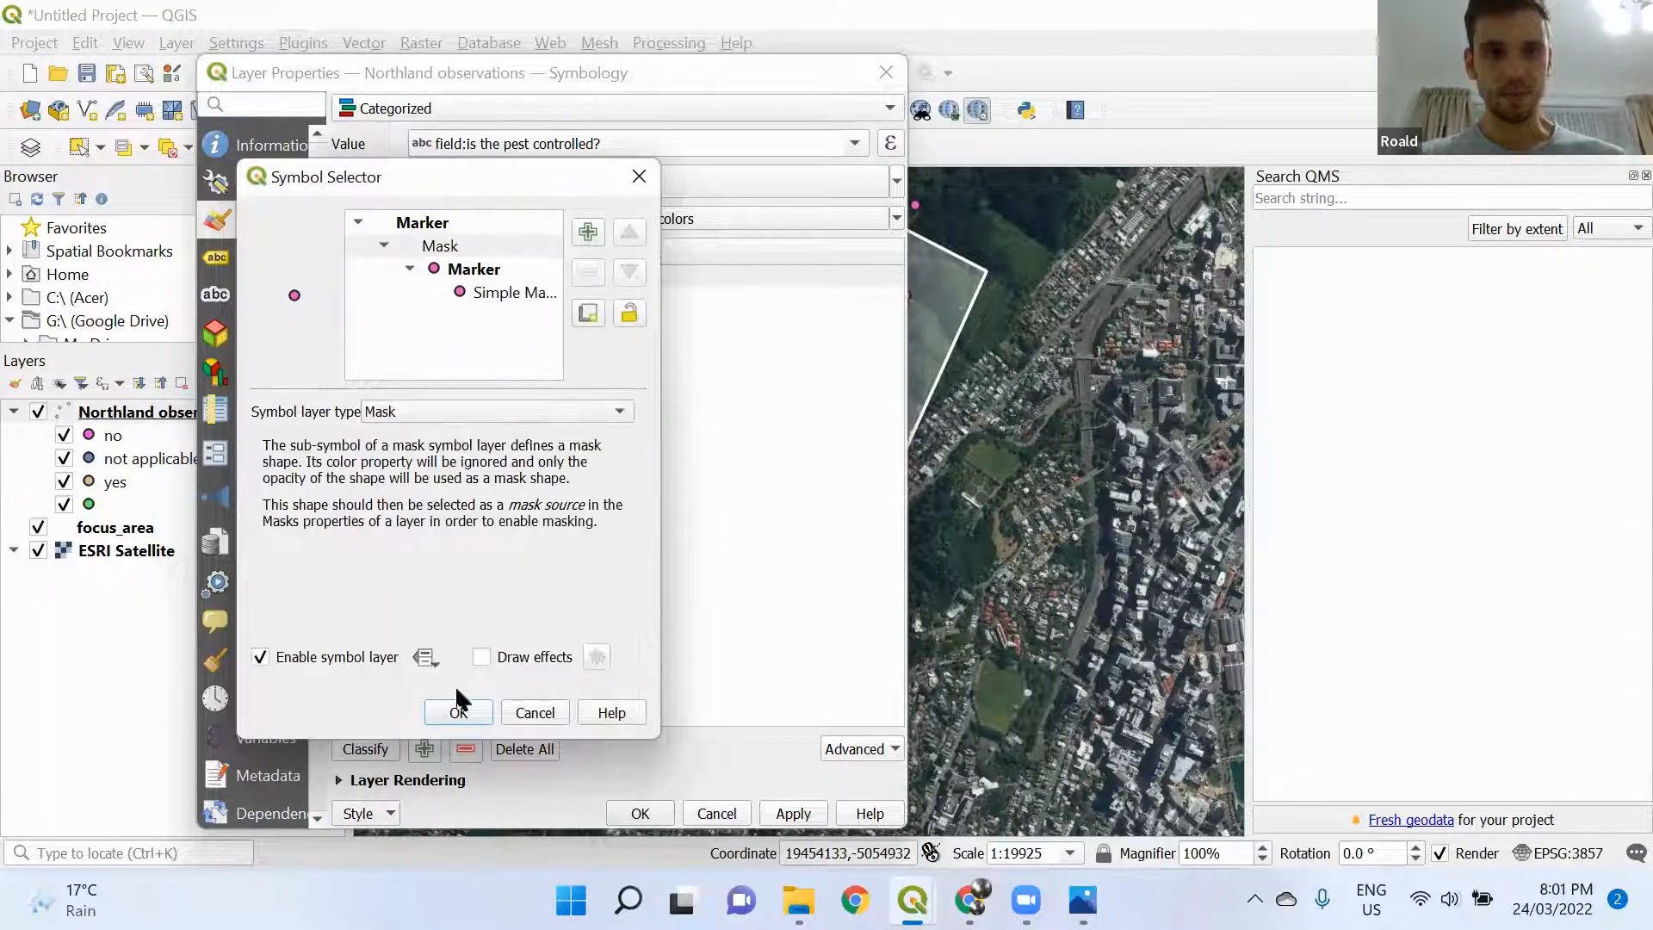
pyautogui.click(473, 715)
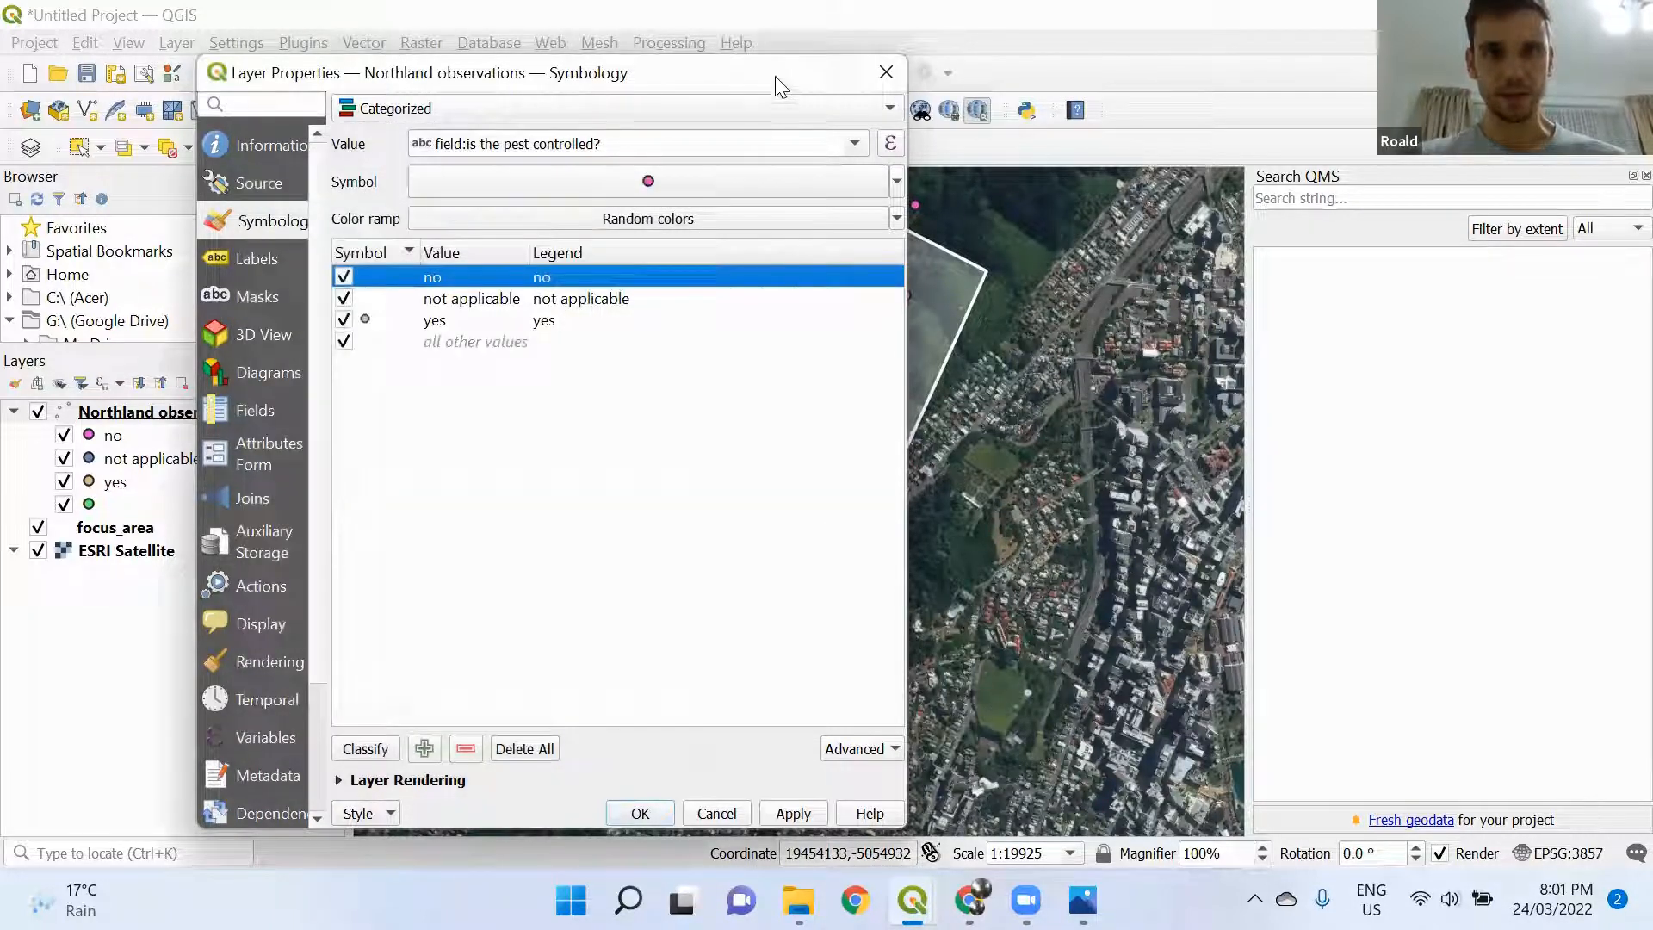
pyautogui.moveTo(806, 66); pyautogui.dragTo(977, 14)
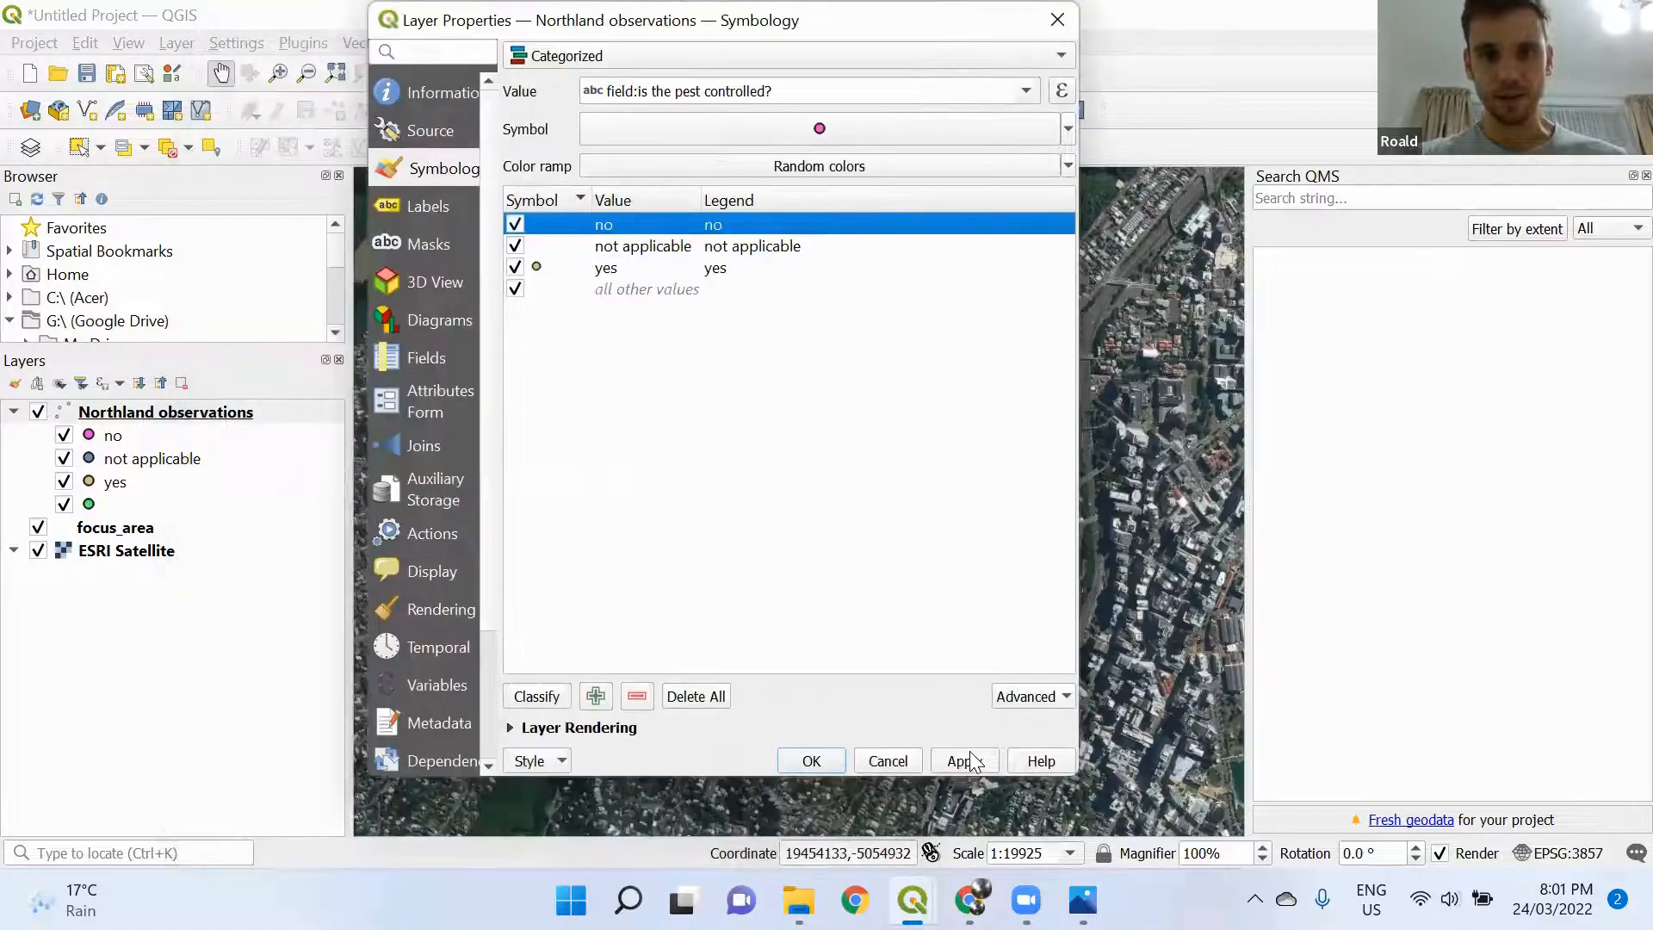
pyautogui.click(968, 758)
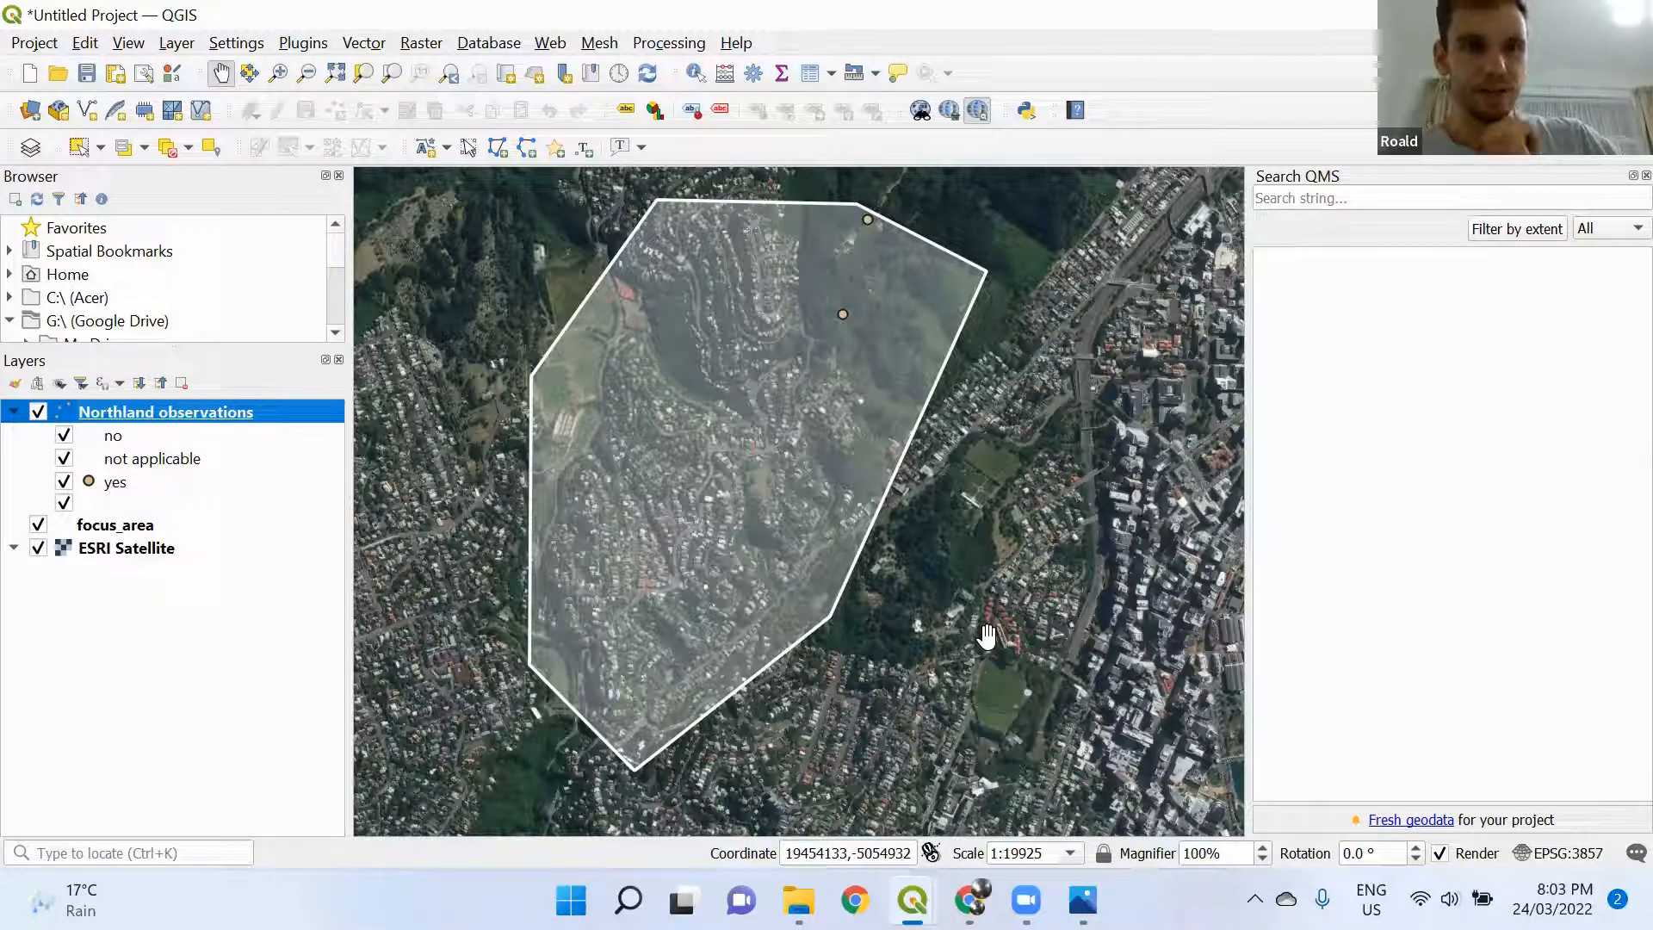
pyautogui.click(501, 286)
pyautogui.moveTo(579, 297); pyautogui.dragTo(657, 284)
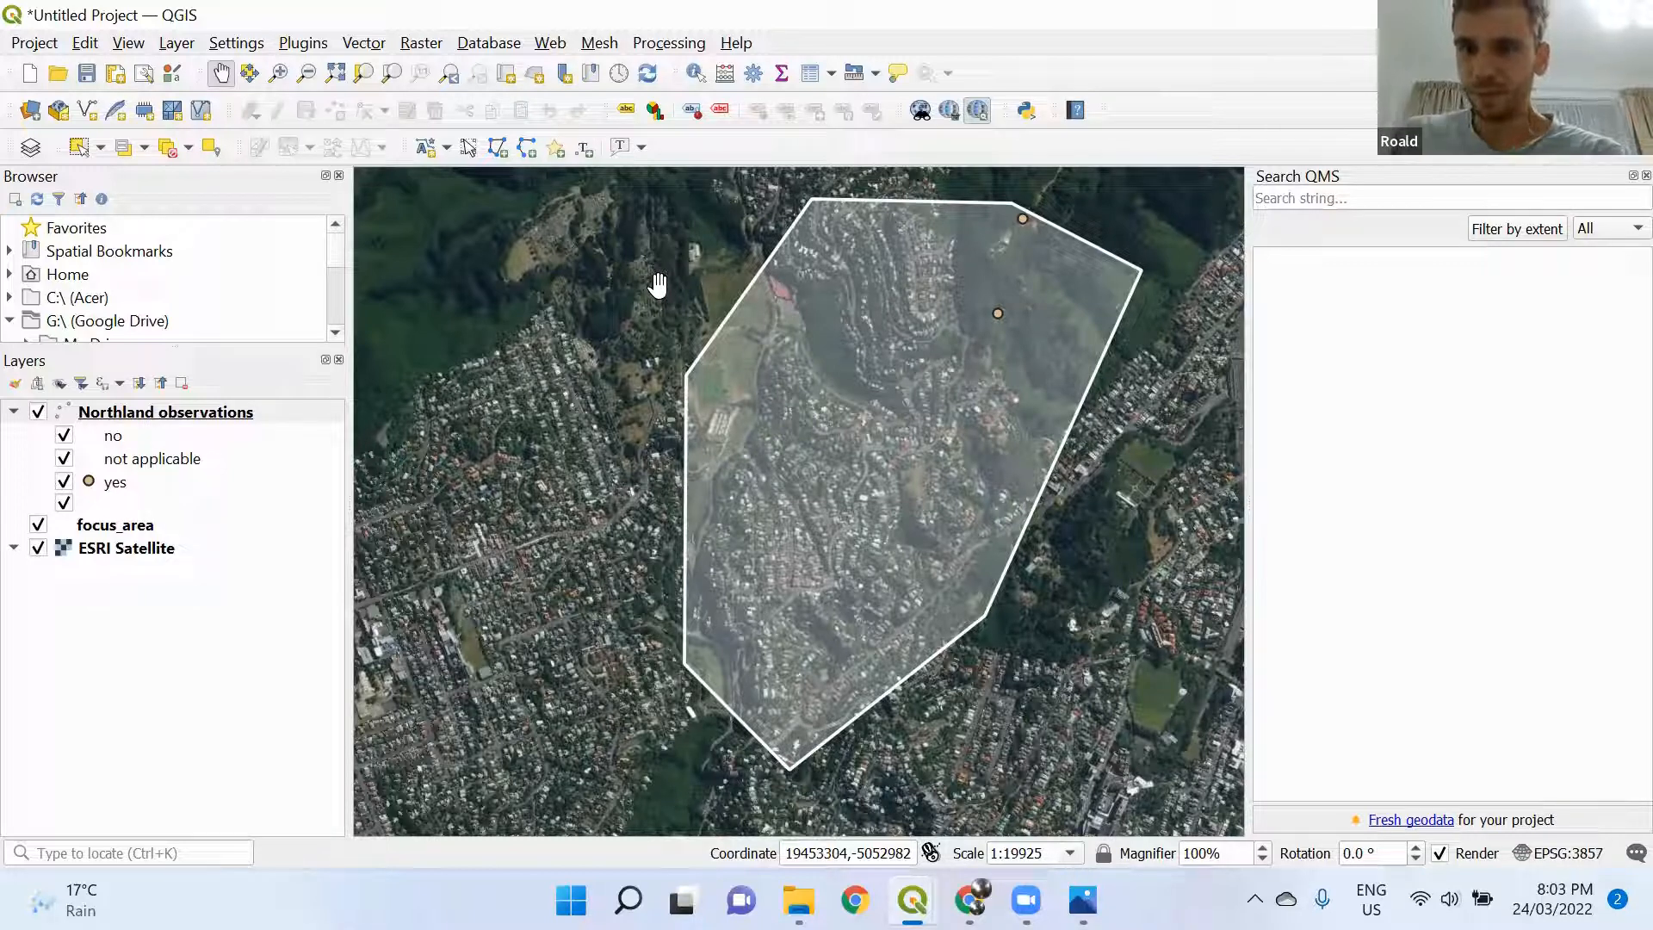
pyautogui.moveTo(838, 292); pyautogui.dragTo(768, 299)
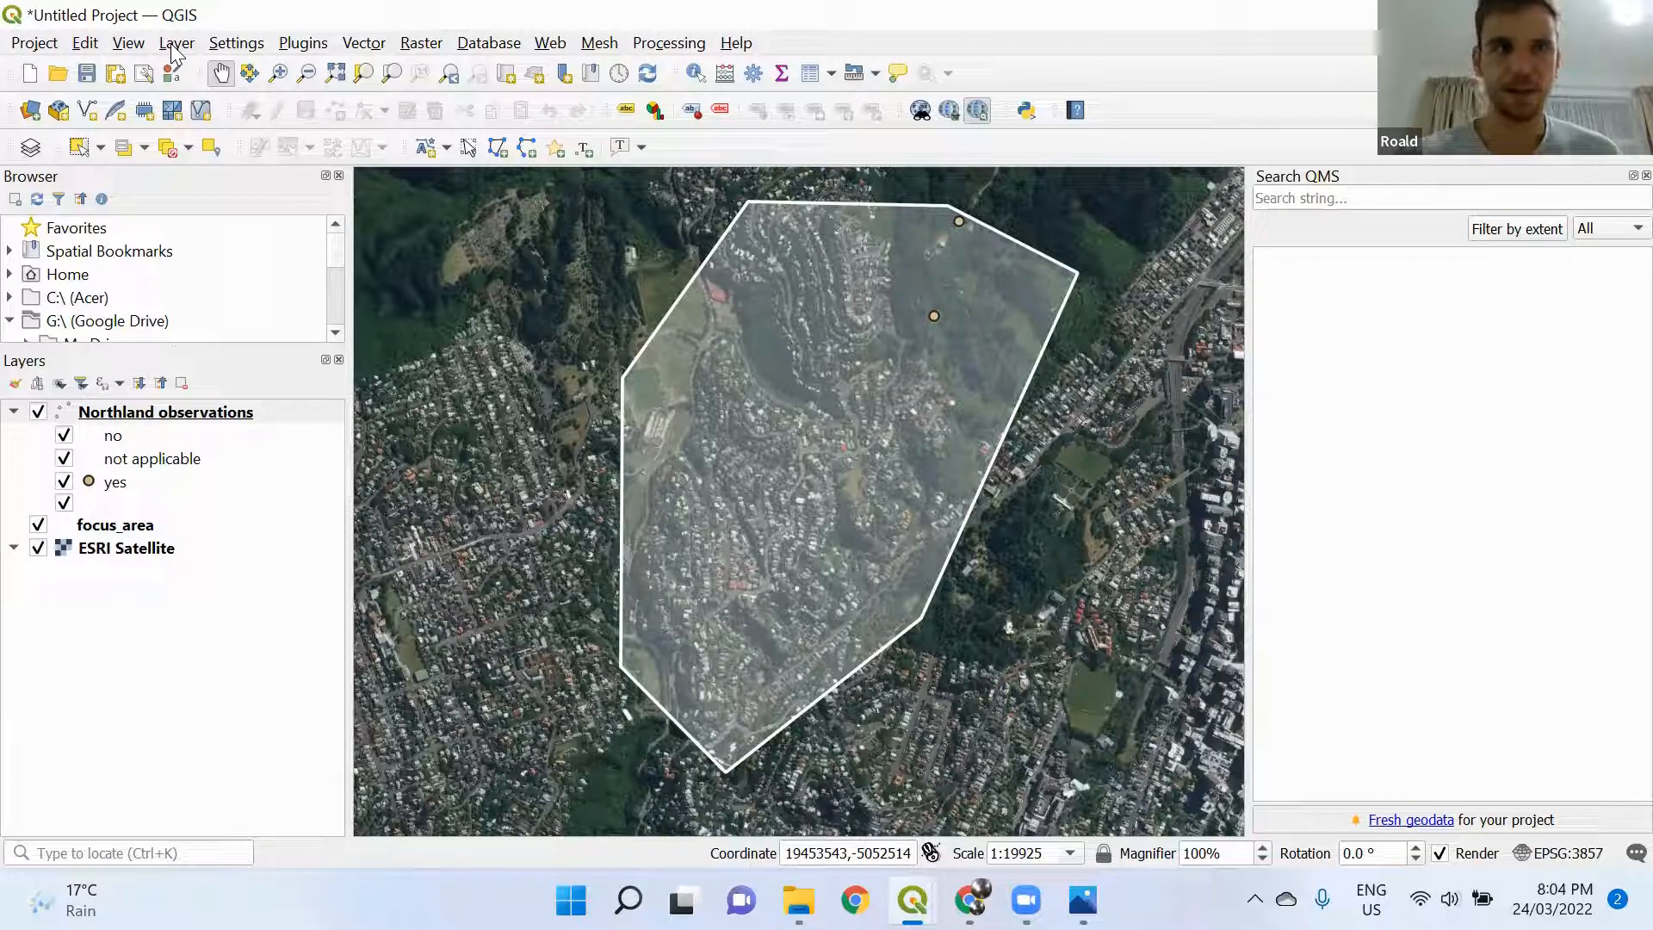
# Examine the export options of the Northland observations layer and the file formats available for saving its features
pyautogui.click(93, 421)
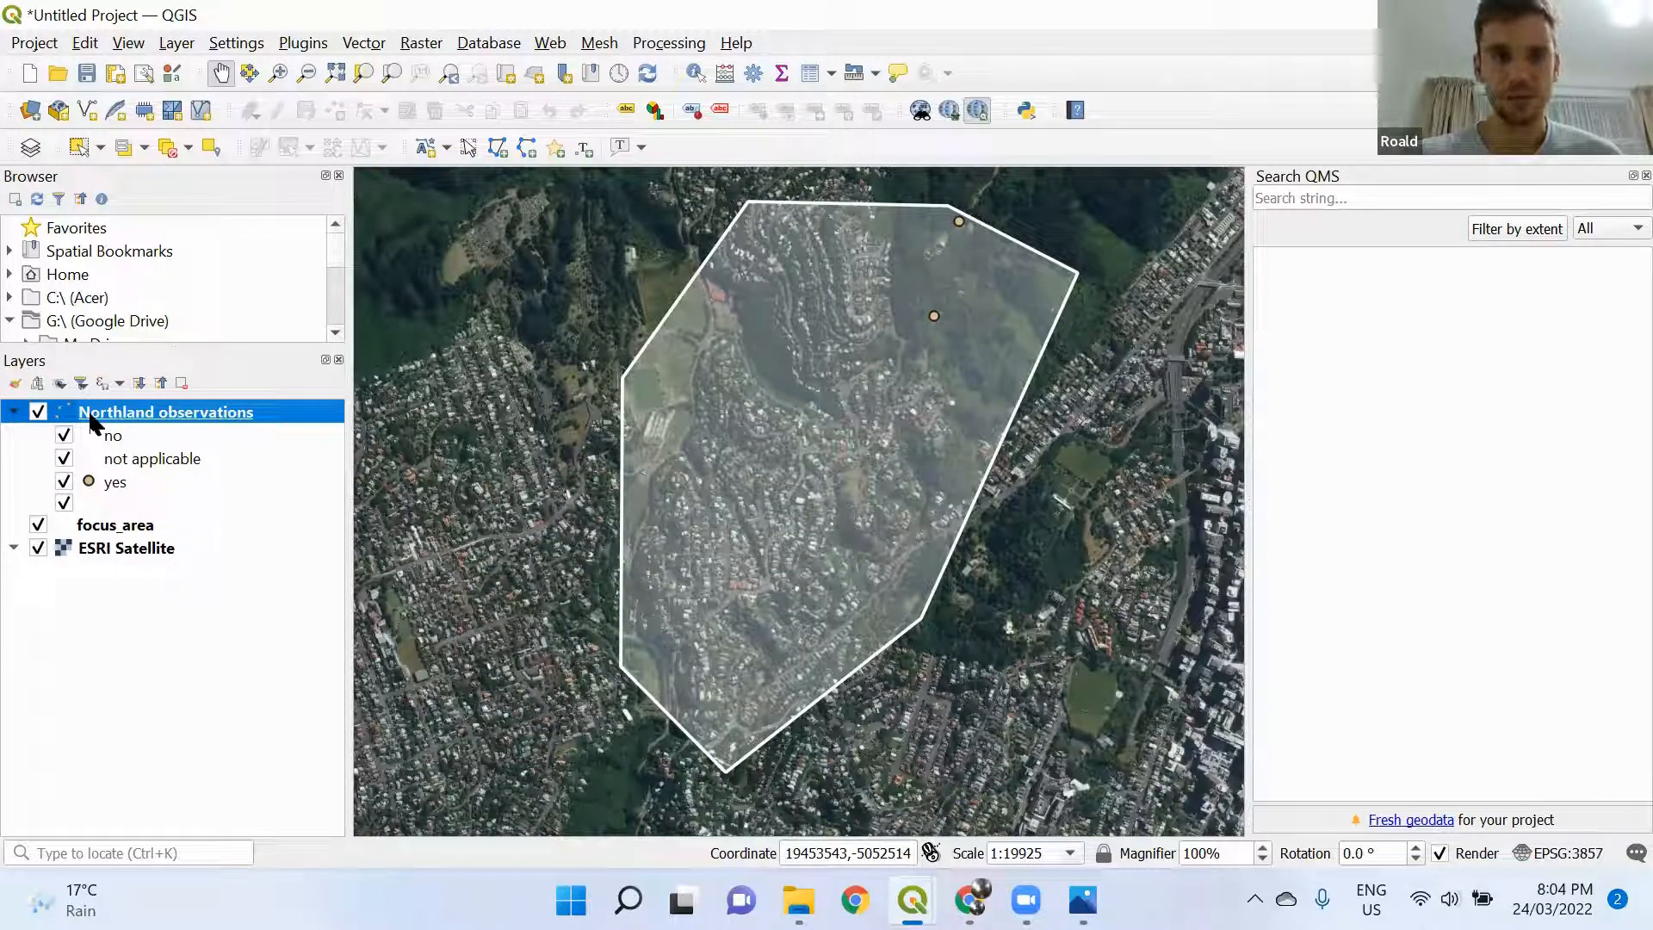
pyautogui.rightClick(93, 421)
pyautogui.moveTo(159, 461)
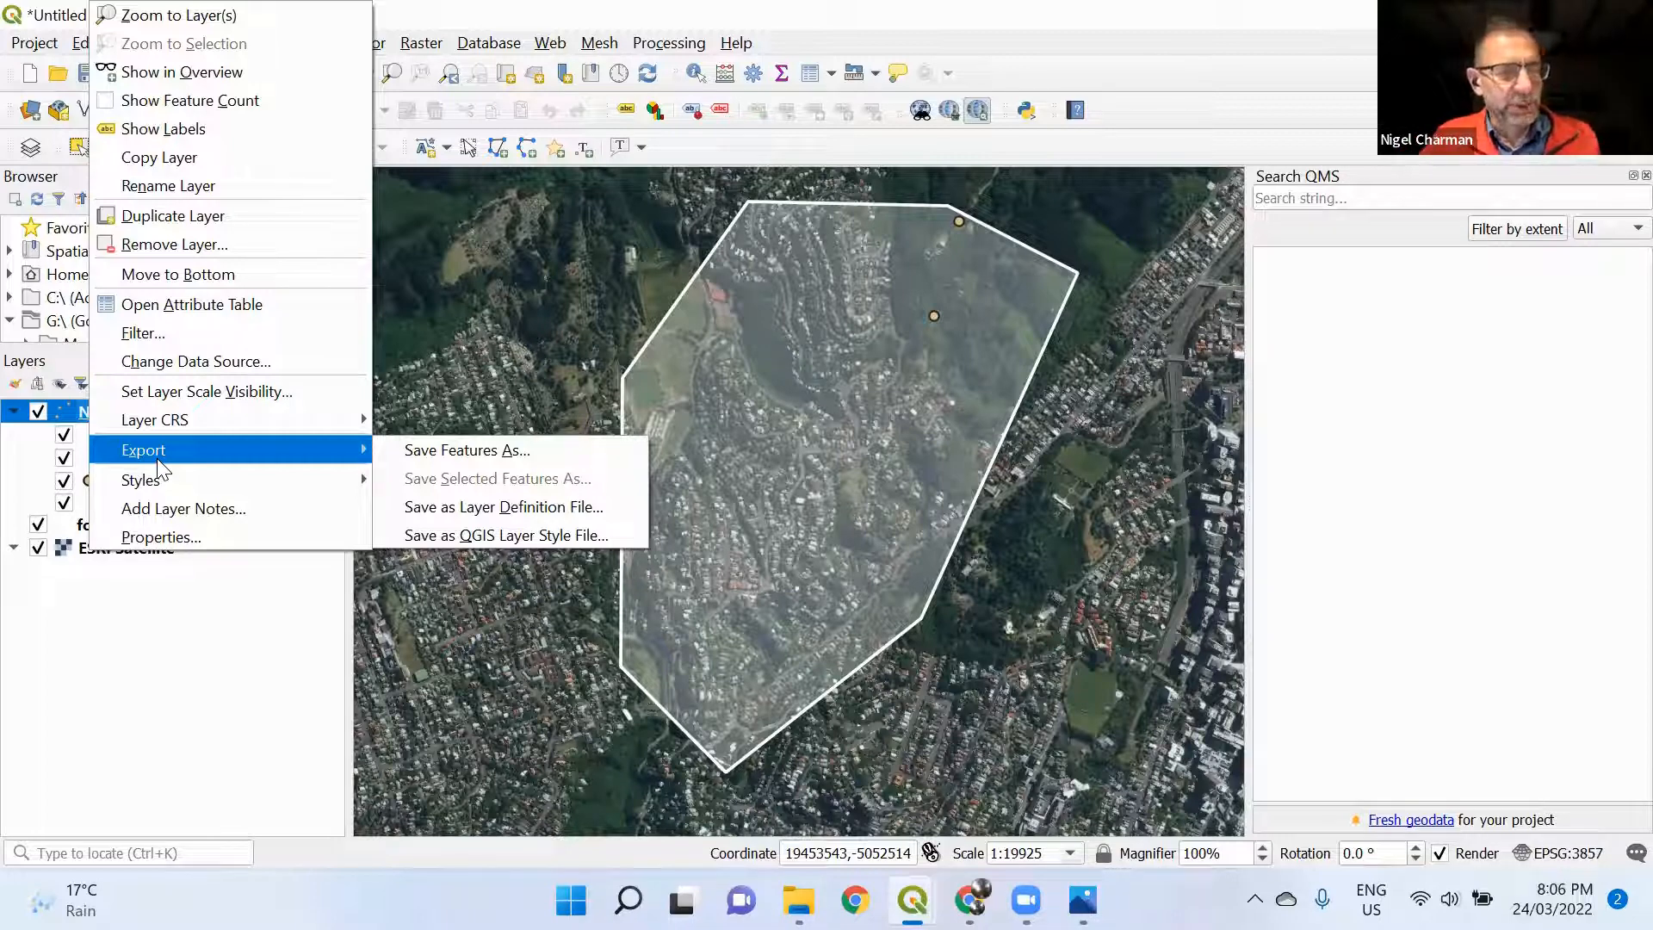
pyautogui.click(608, 11)
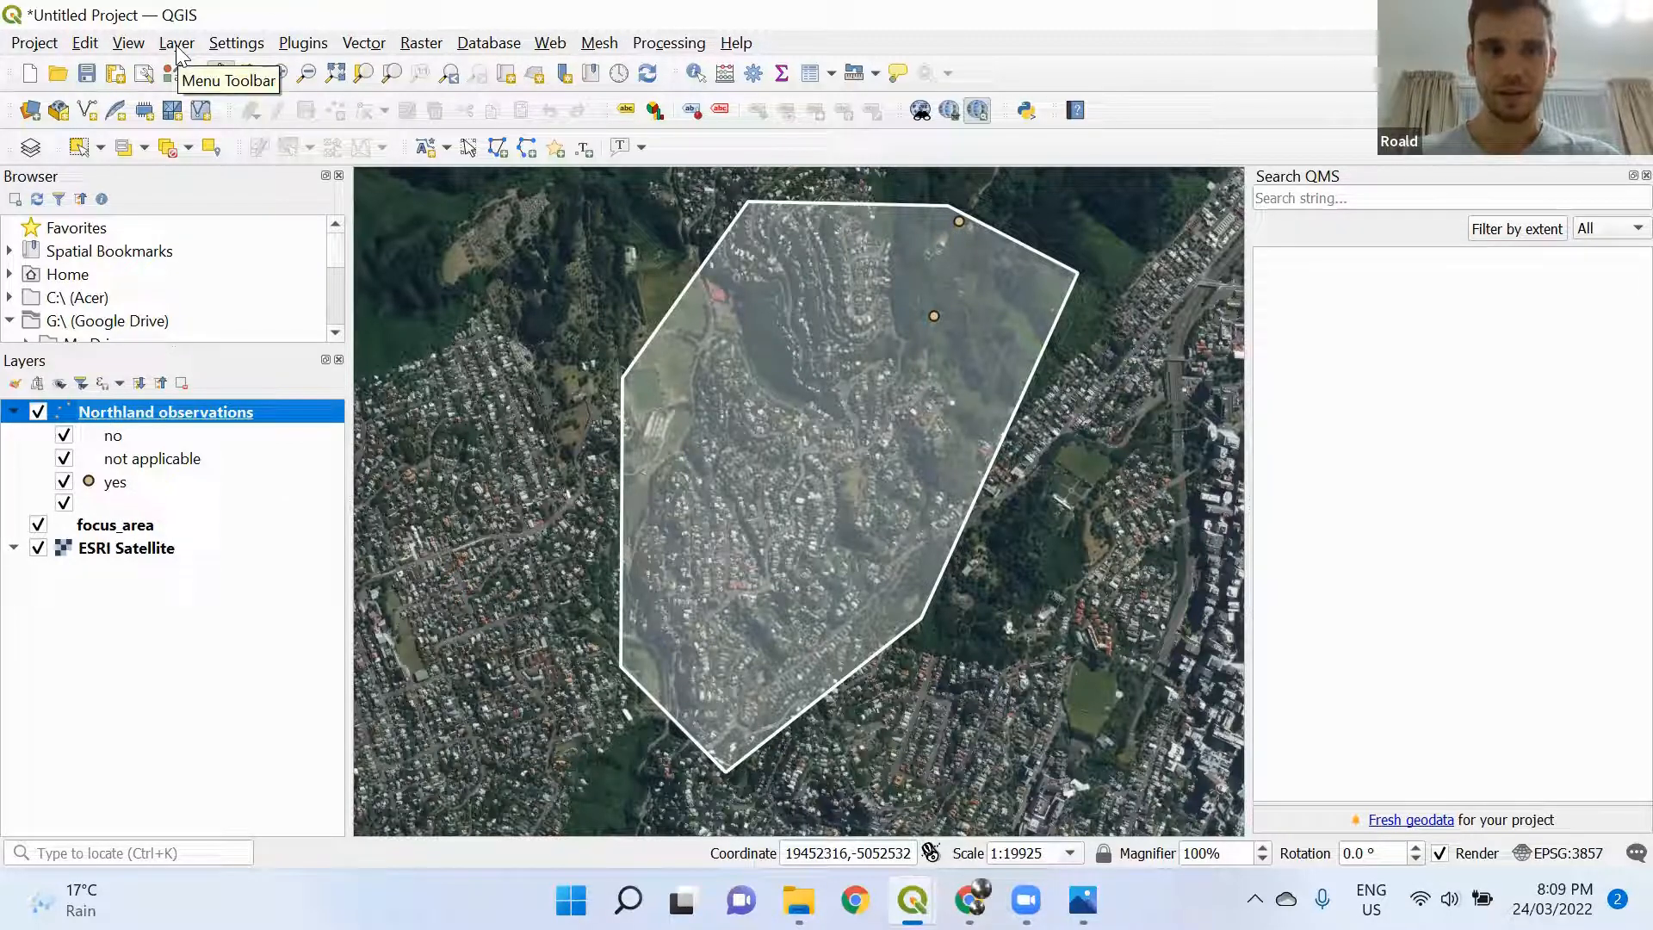
pyautogui.rightClick(134, 412)
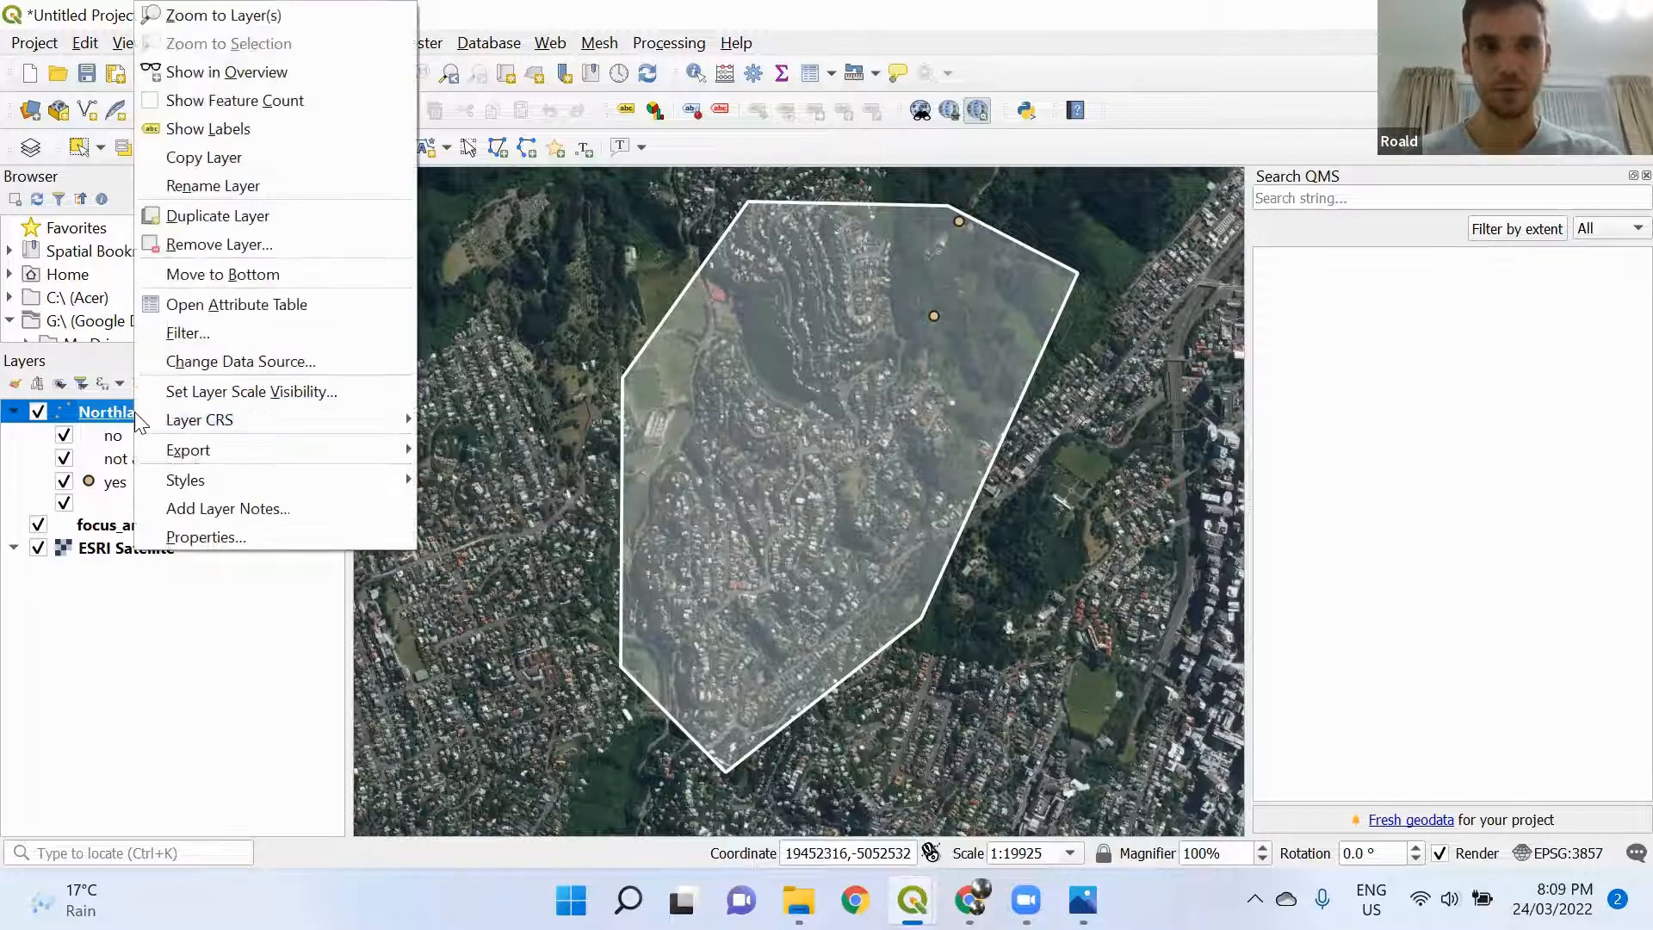
pyautogui.moveTo(215, 471)
pyautogui.click(479, 450)
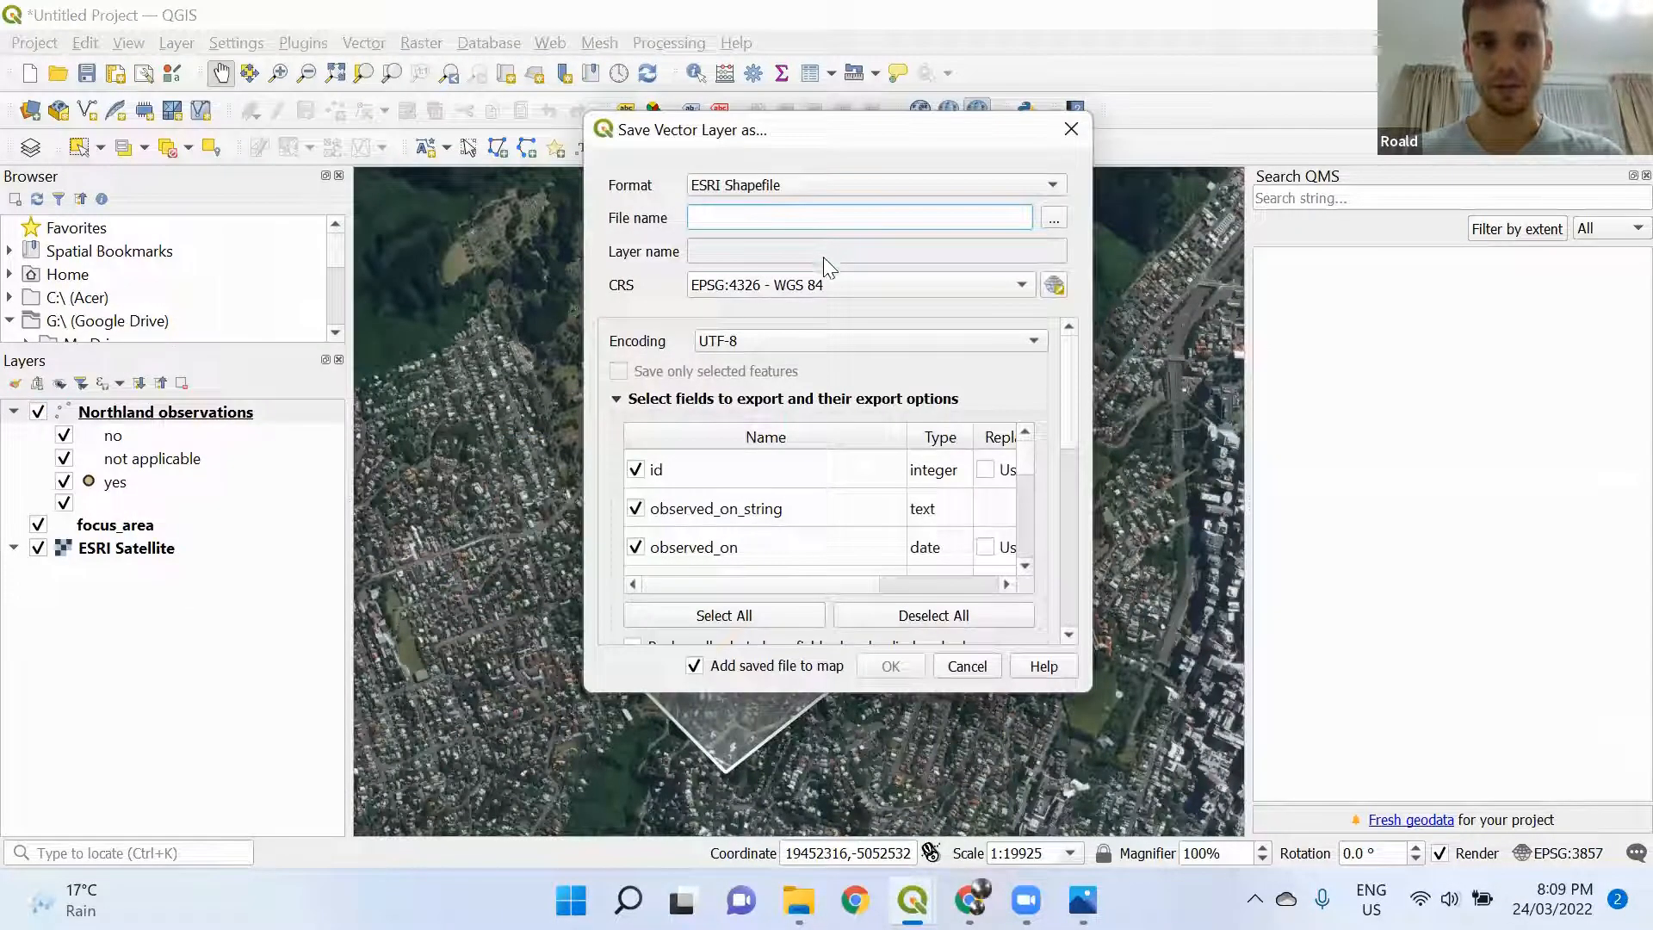
pyautogui.click(1028, 186)
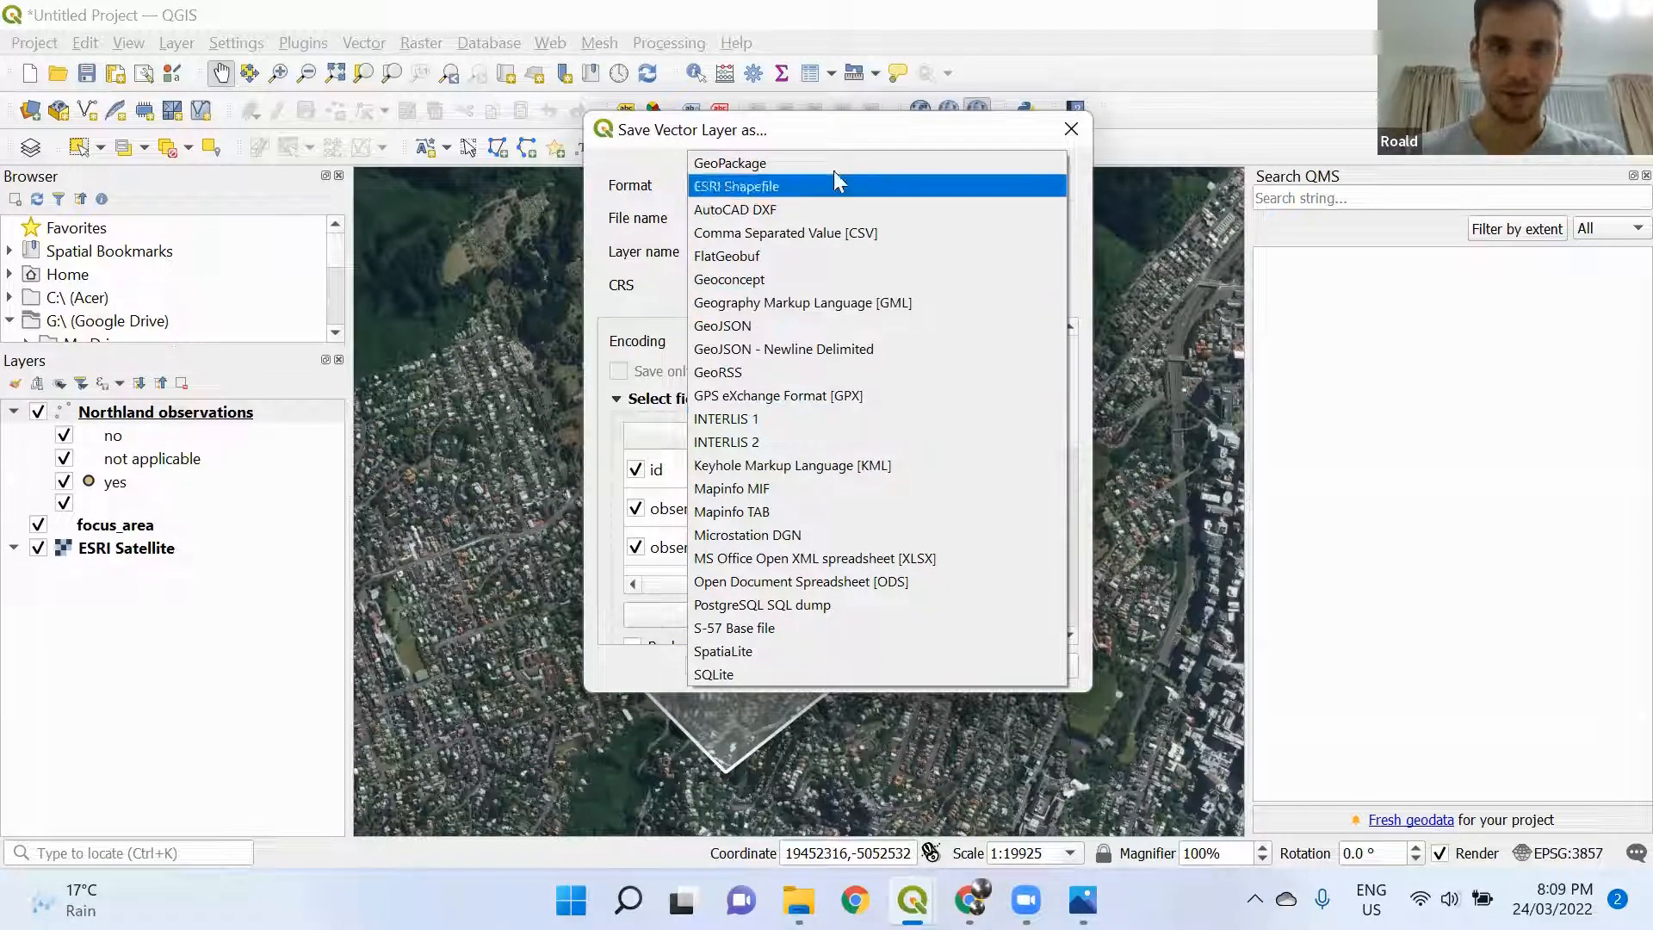
pyautogui.click(822, 138)
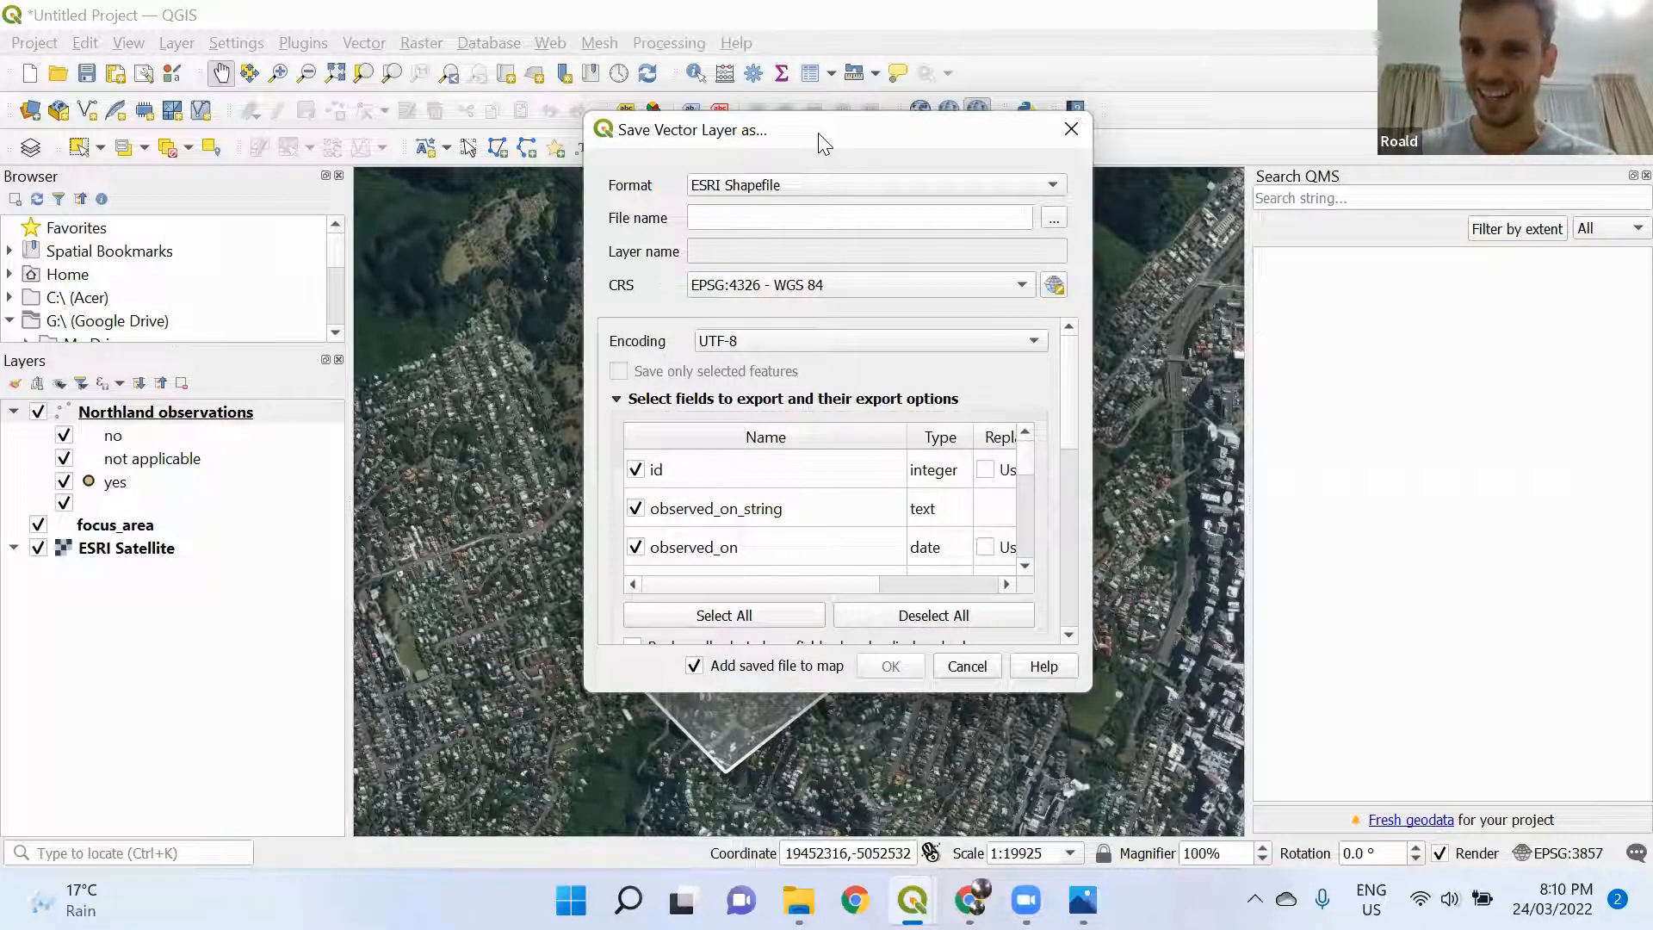
pyautogui.click(1060, 129)
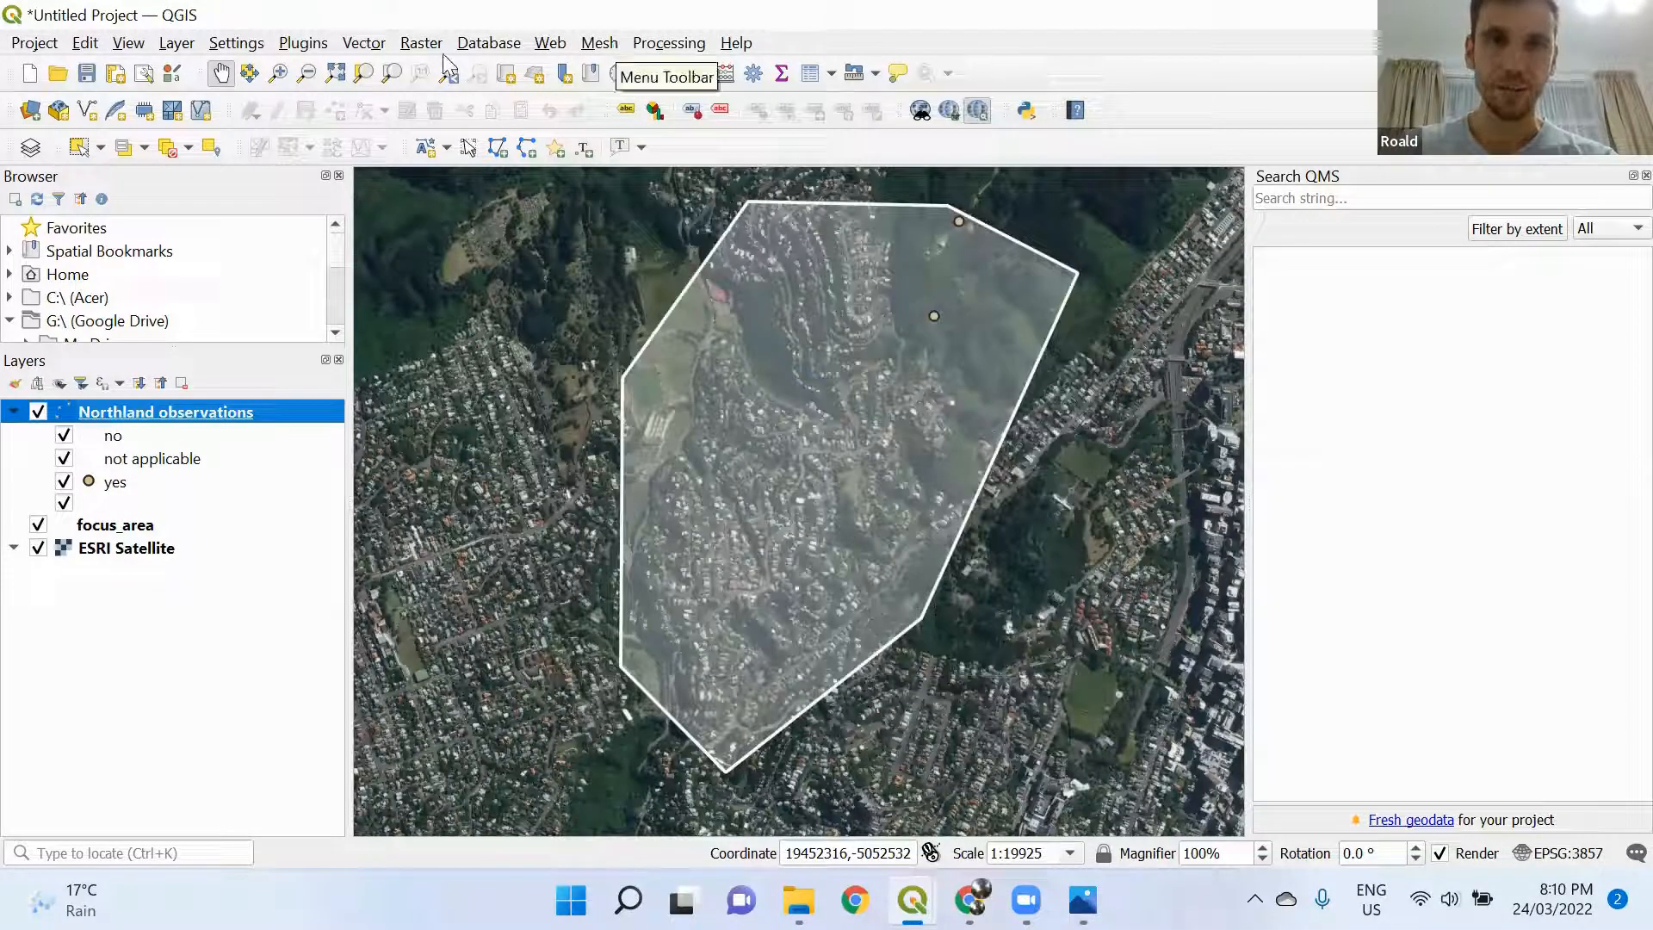
# Examine the target CRS choices in the Reproject Layer tool for Northland observations without running it
pyautogui.click(377, 48)
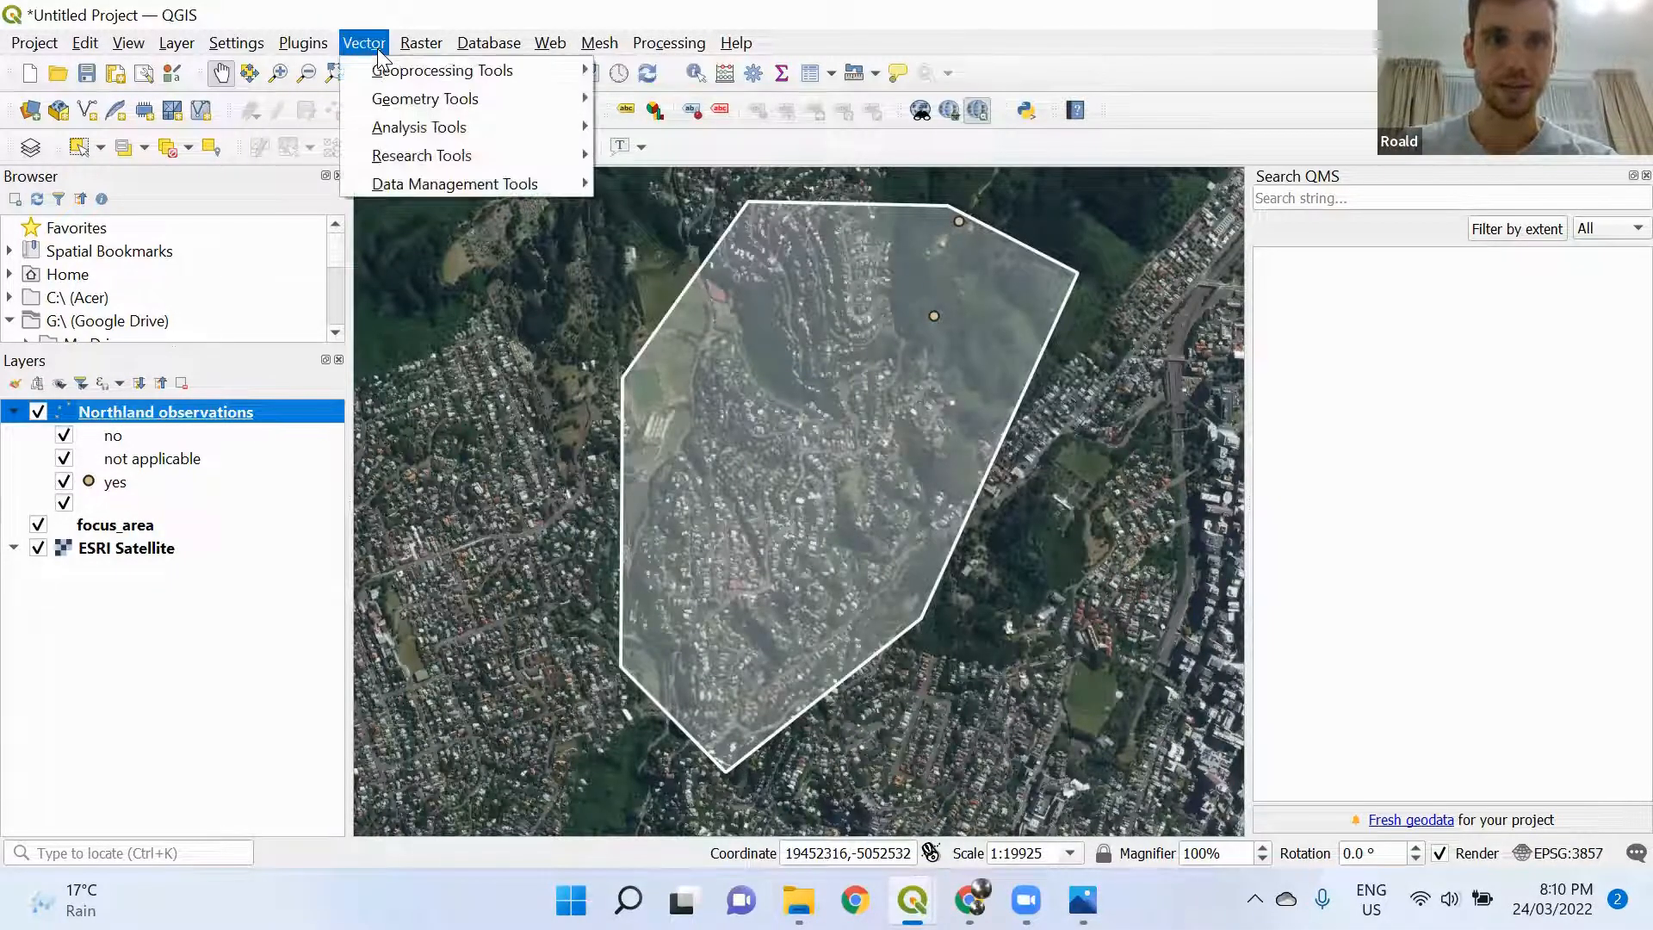
pyautogui.moveTo(493, 181)
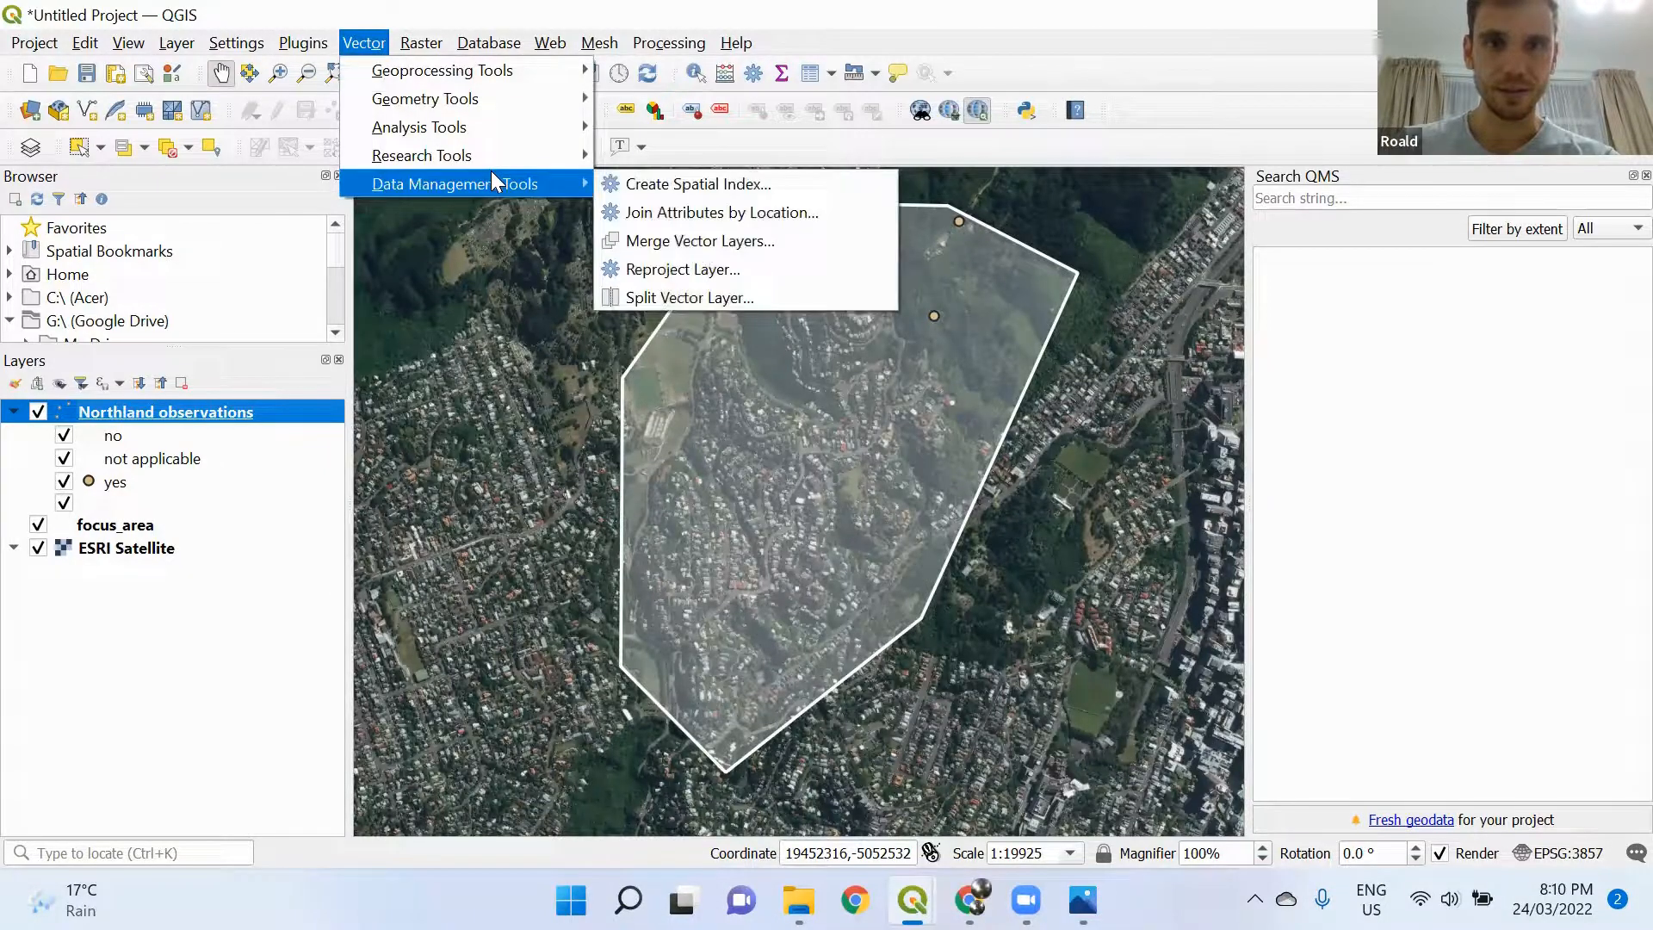
pyautogui.click(745, 269)
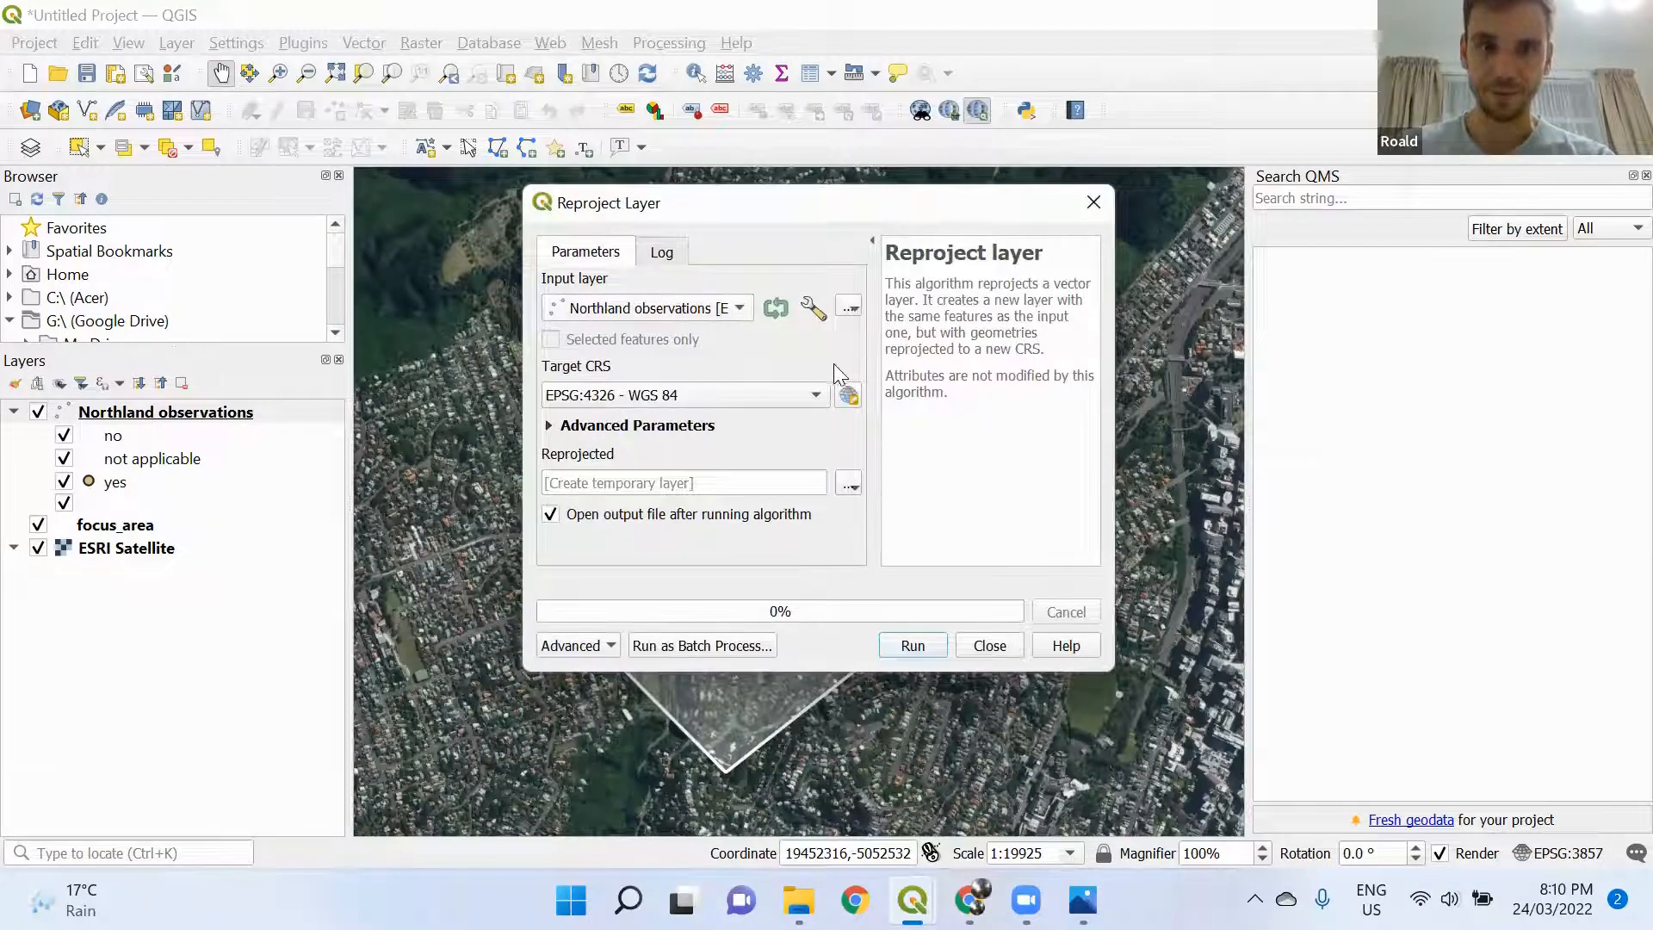
pyautogui.click(680, 398)
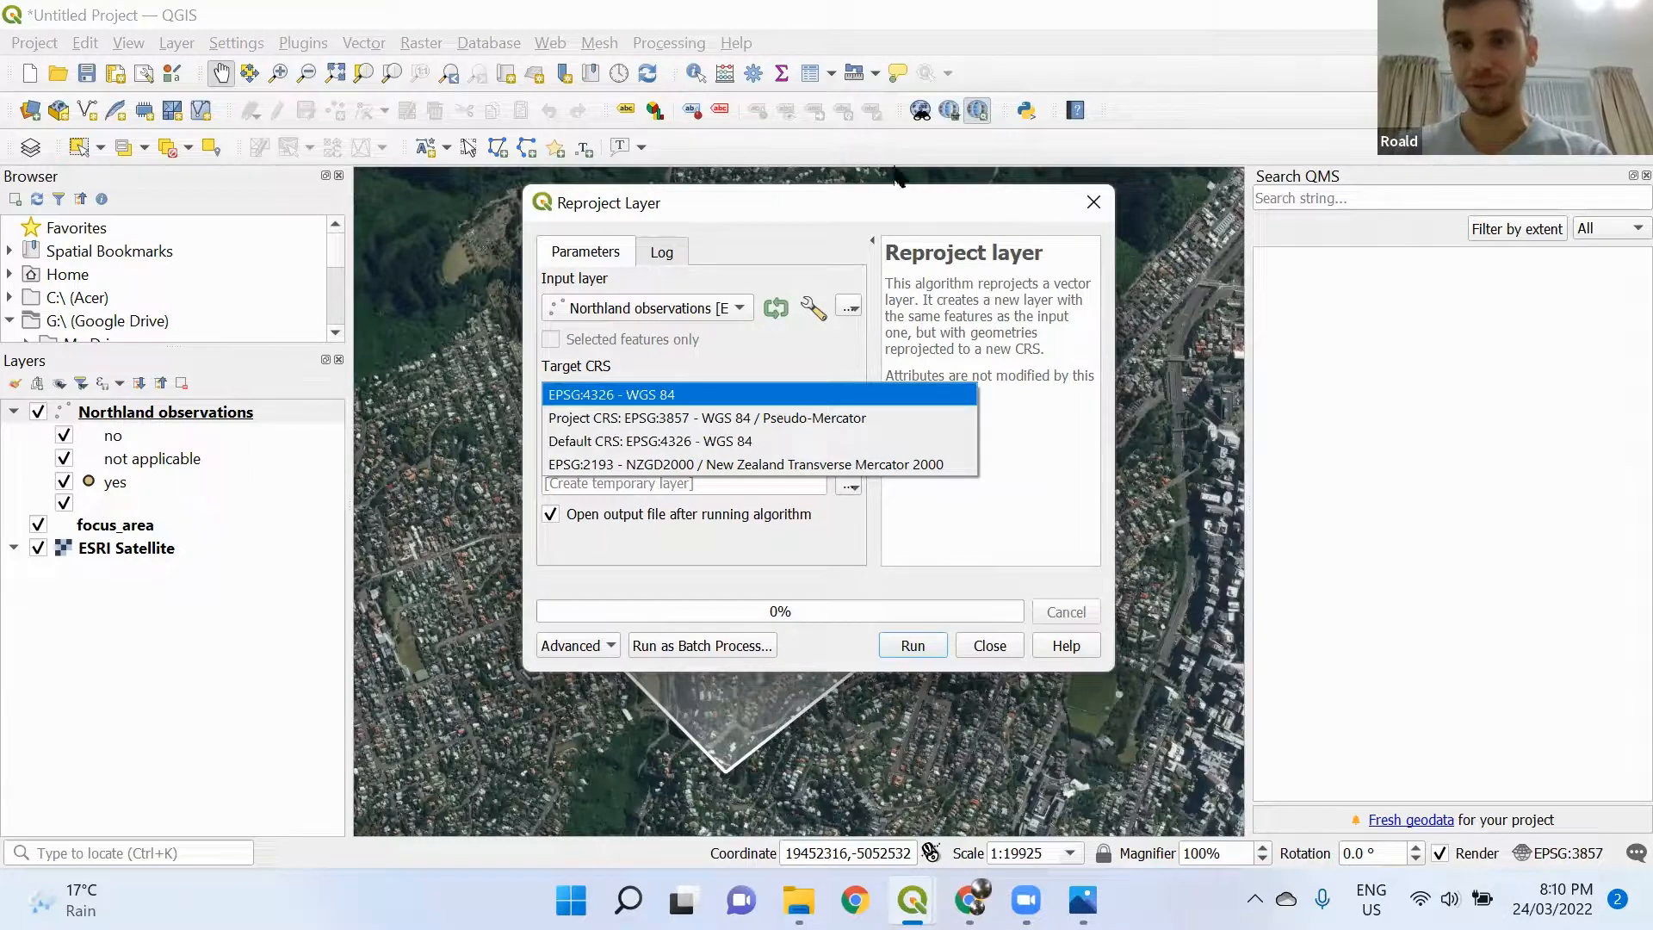
pyautogui.click(895, 207)
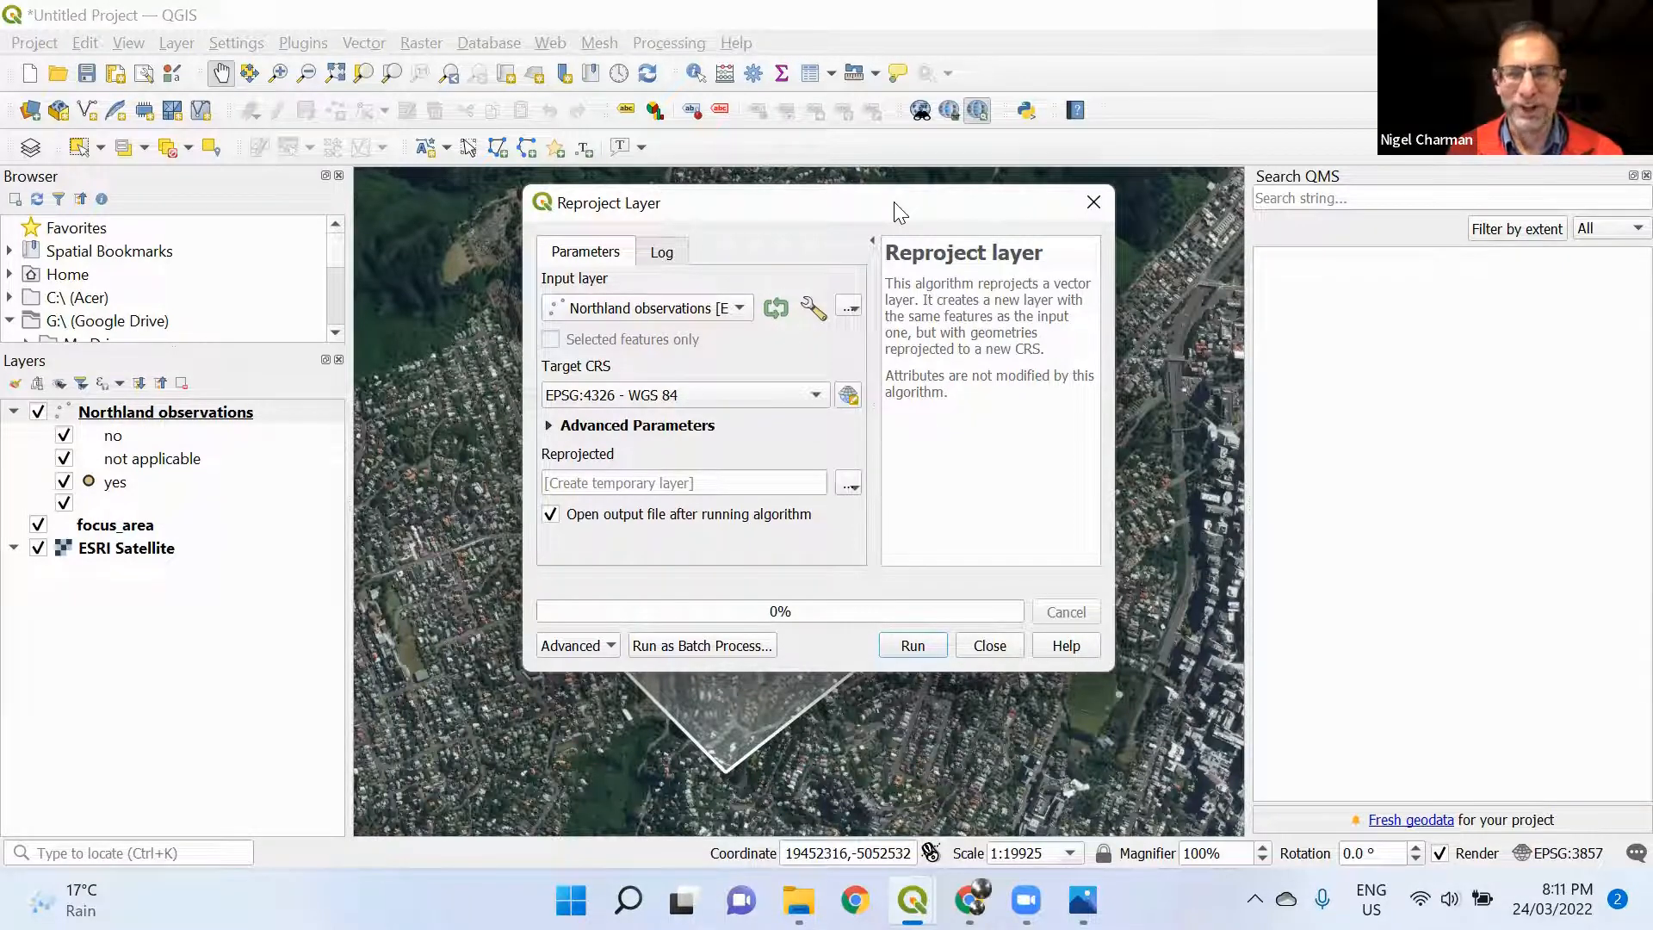
pyautogui.click(1105, 202)
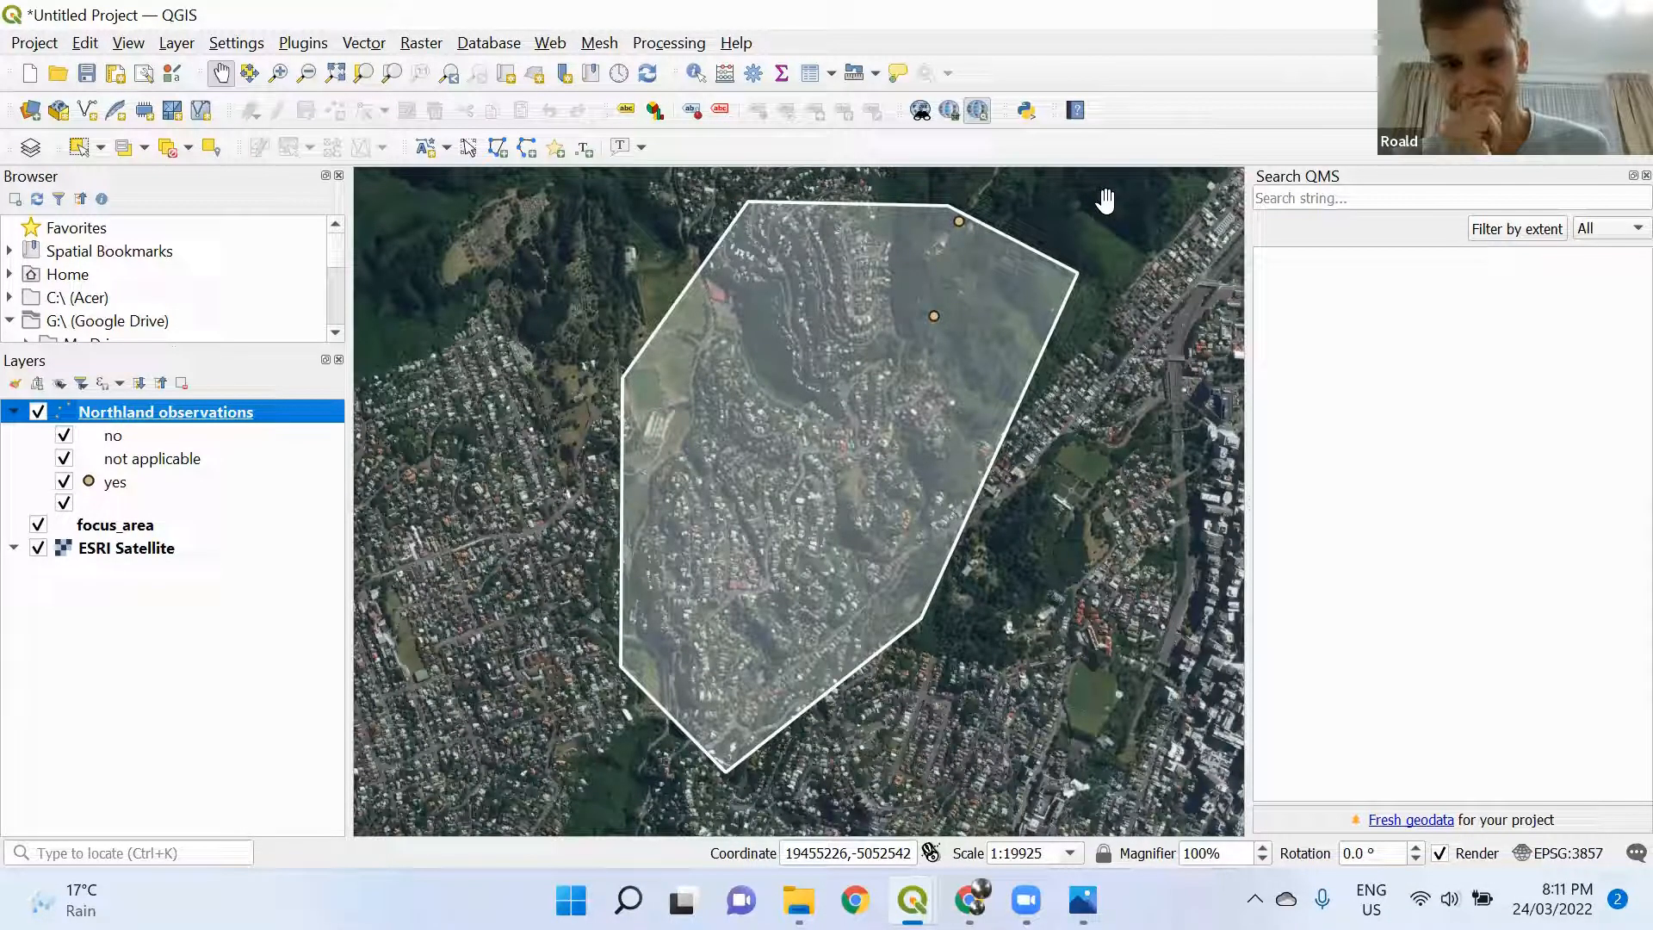
pyautogui.press('XF86AudioRaiseVolume')
pyautogui.press('XF86AudioRaiseVolume')
pyautogui.press('XF86AudioRaiseVolume')
pyautogui.press('XF86AudioRaiseVolume')
pyautogui.press('XF86AudioRaiseVolume')
pyautogui.press('XF86AudioRaiseVolume')
pyautogui.press('XF86AudioRaiseVolume')
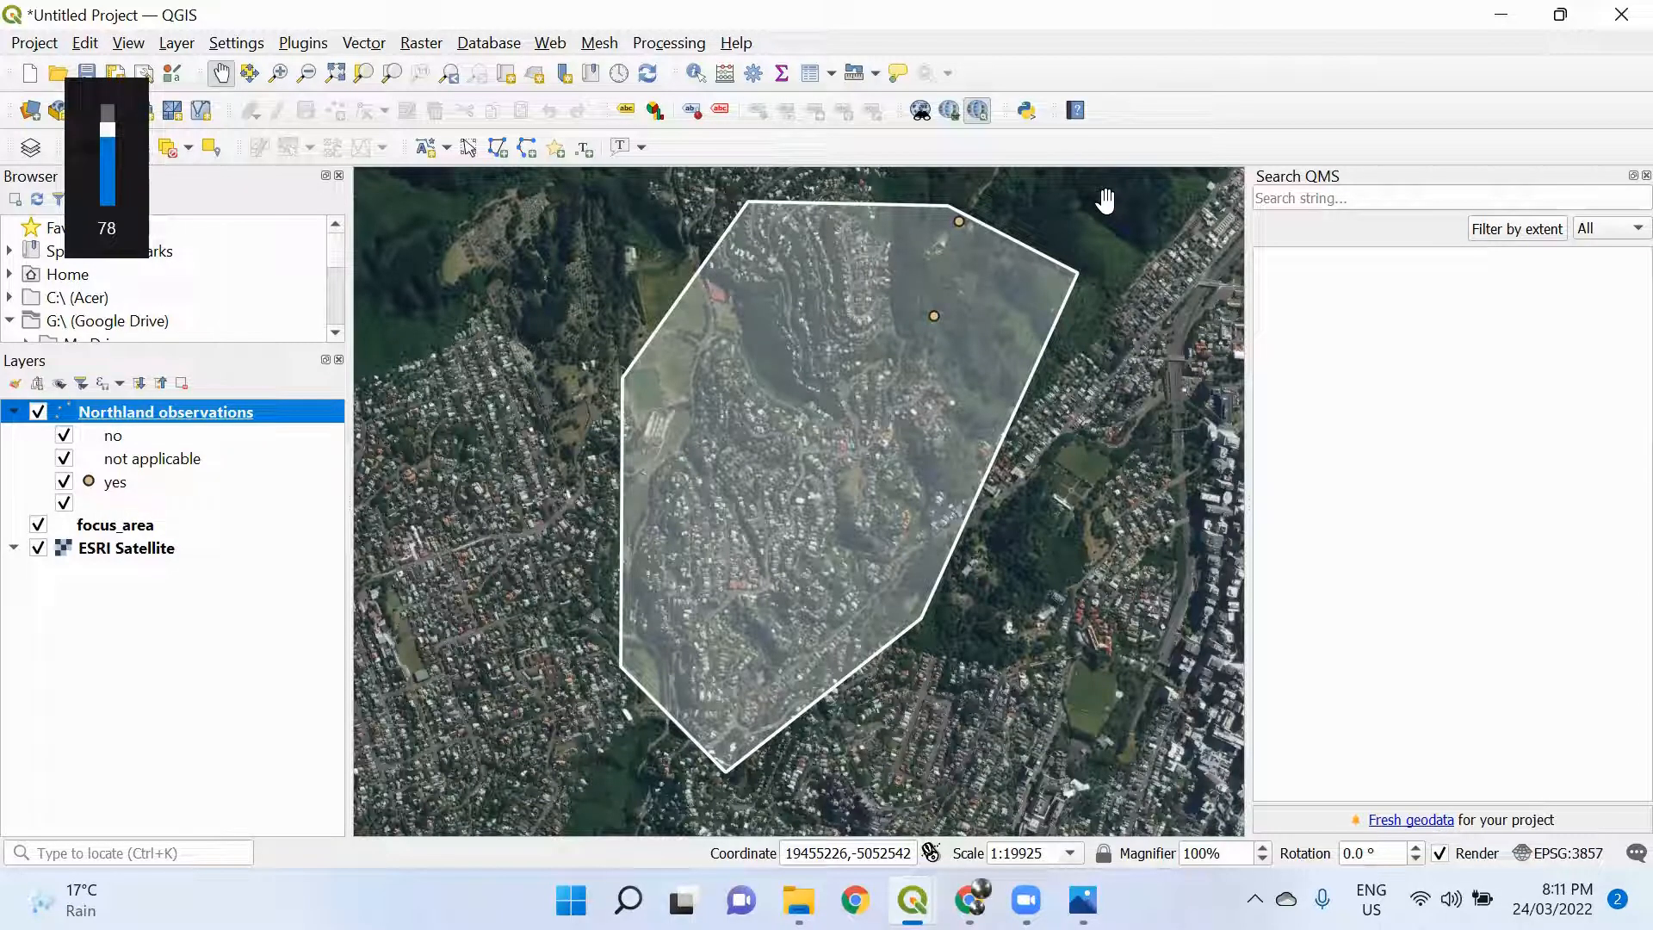
pyautogui.press('XF86AudioLowerVolume')
pyautogui.press('XF86AudioLowerVolume')
pyautogui.press('XF86AudioLowerVolume')
pyautogui.press('XF86AudioLowerVolume')
pyautogui.press('XF86AudioLowerVolume')
pyautogui.press('XF86AudioLowerVolume')
pyautogui.press('XF86AudioLowerVolume')
pyautogui.press('XF86AudioLowerVolume')
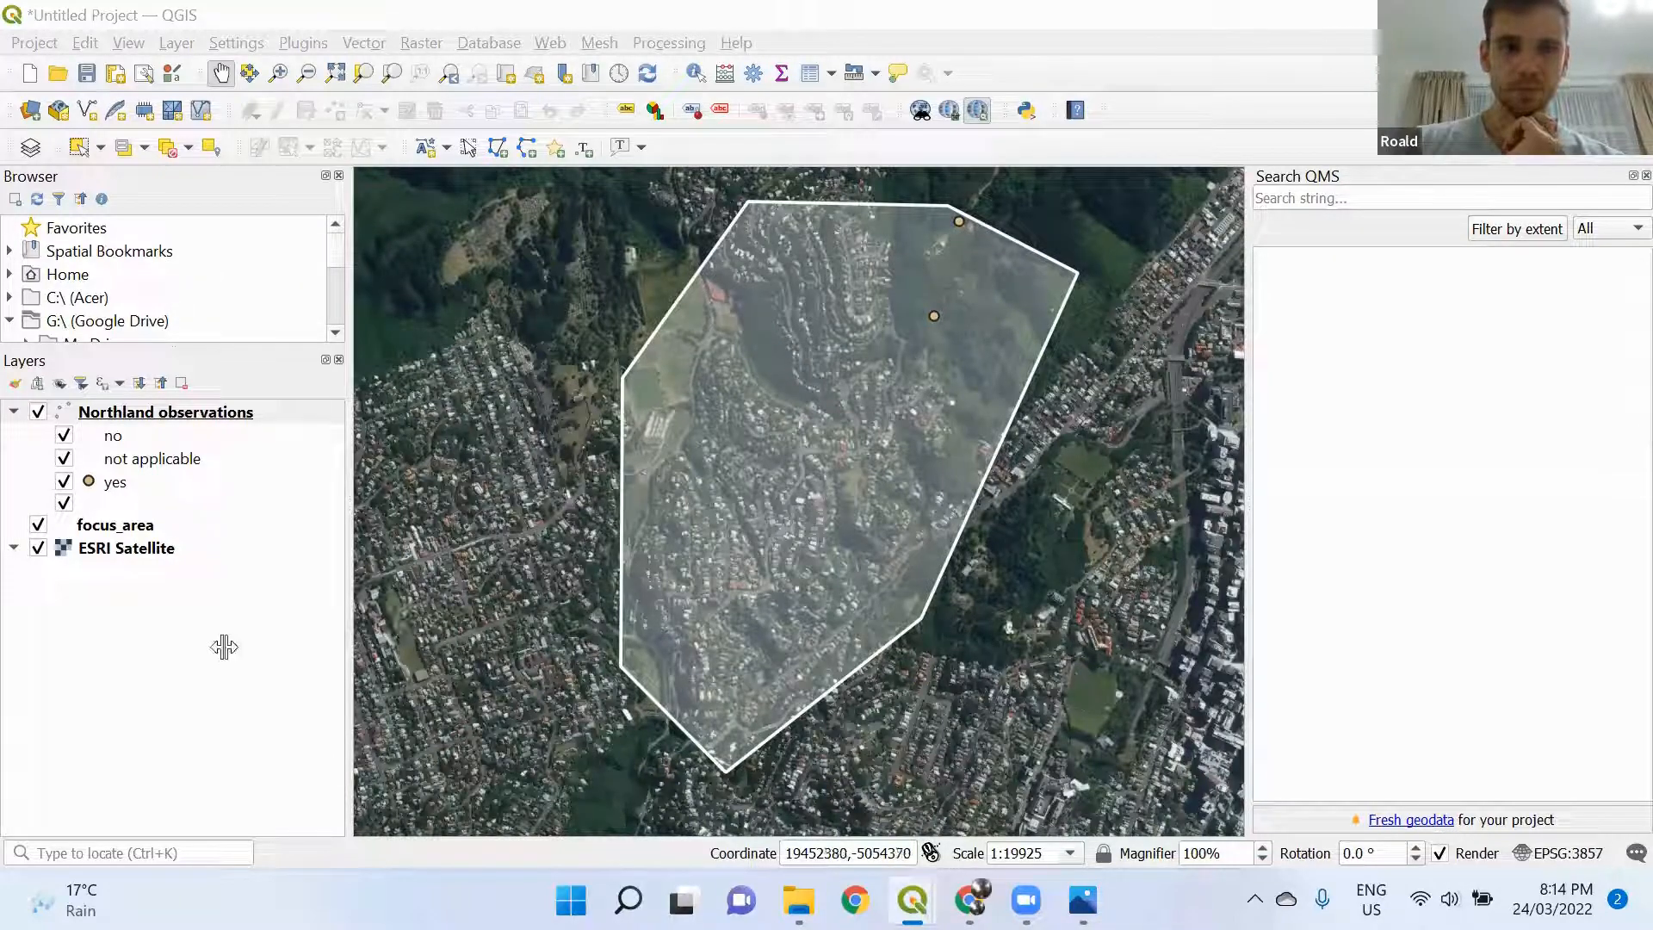
pyautogui.click(590, 10)
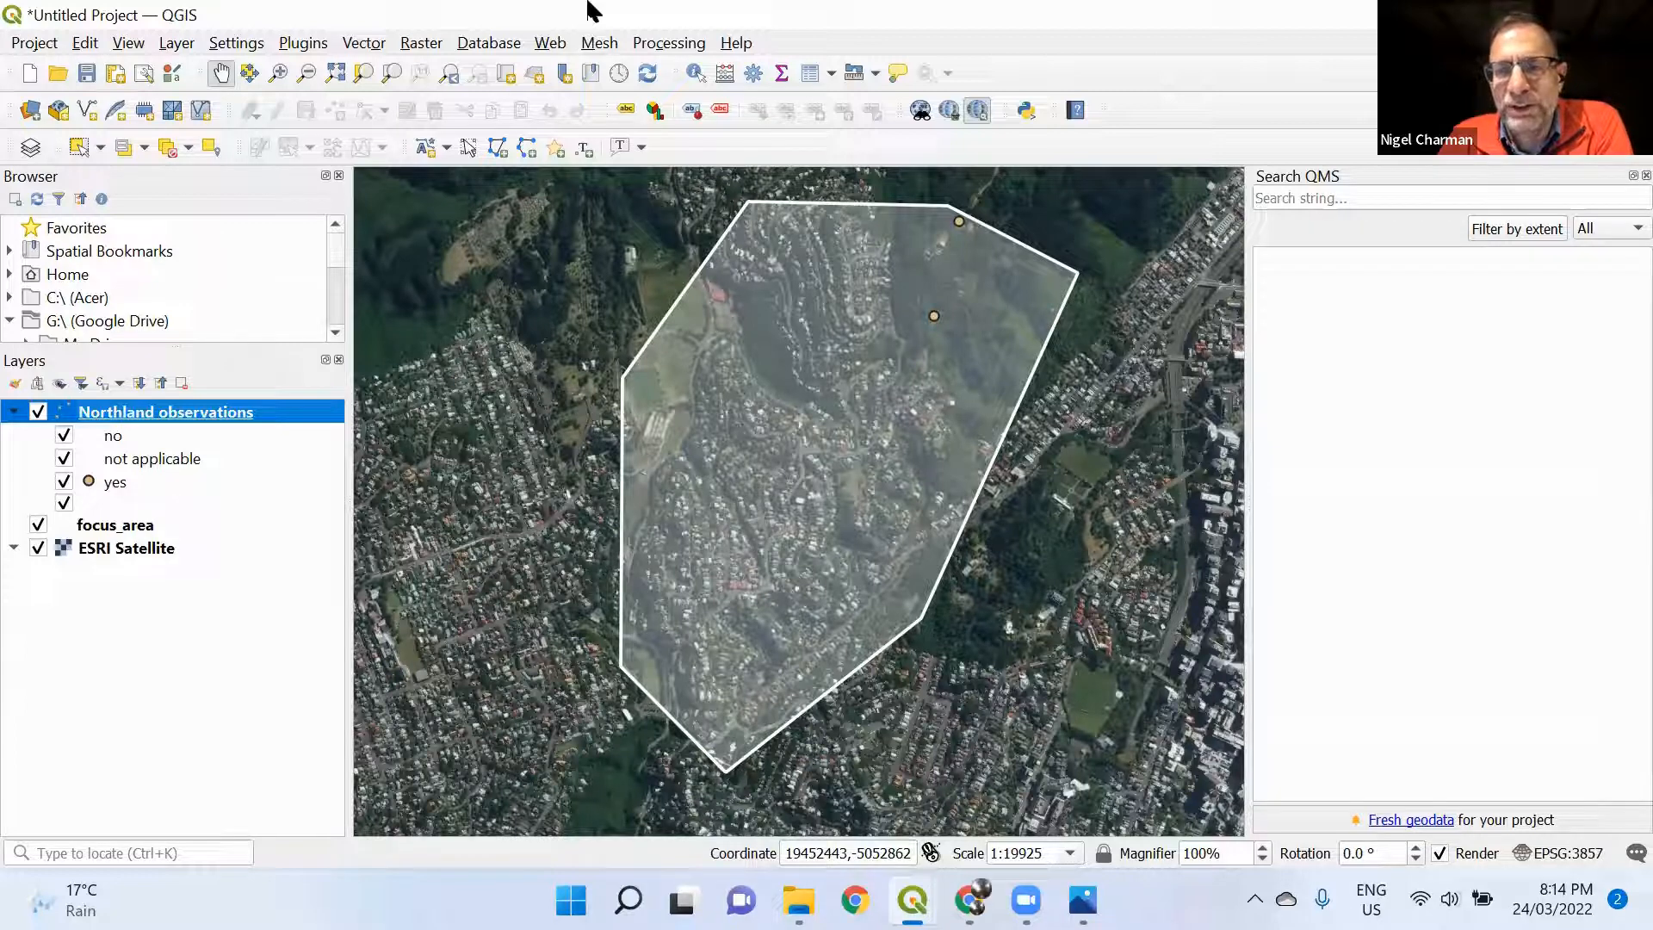
pyautogui.click(245, 759)
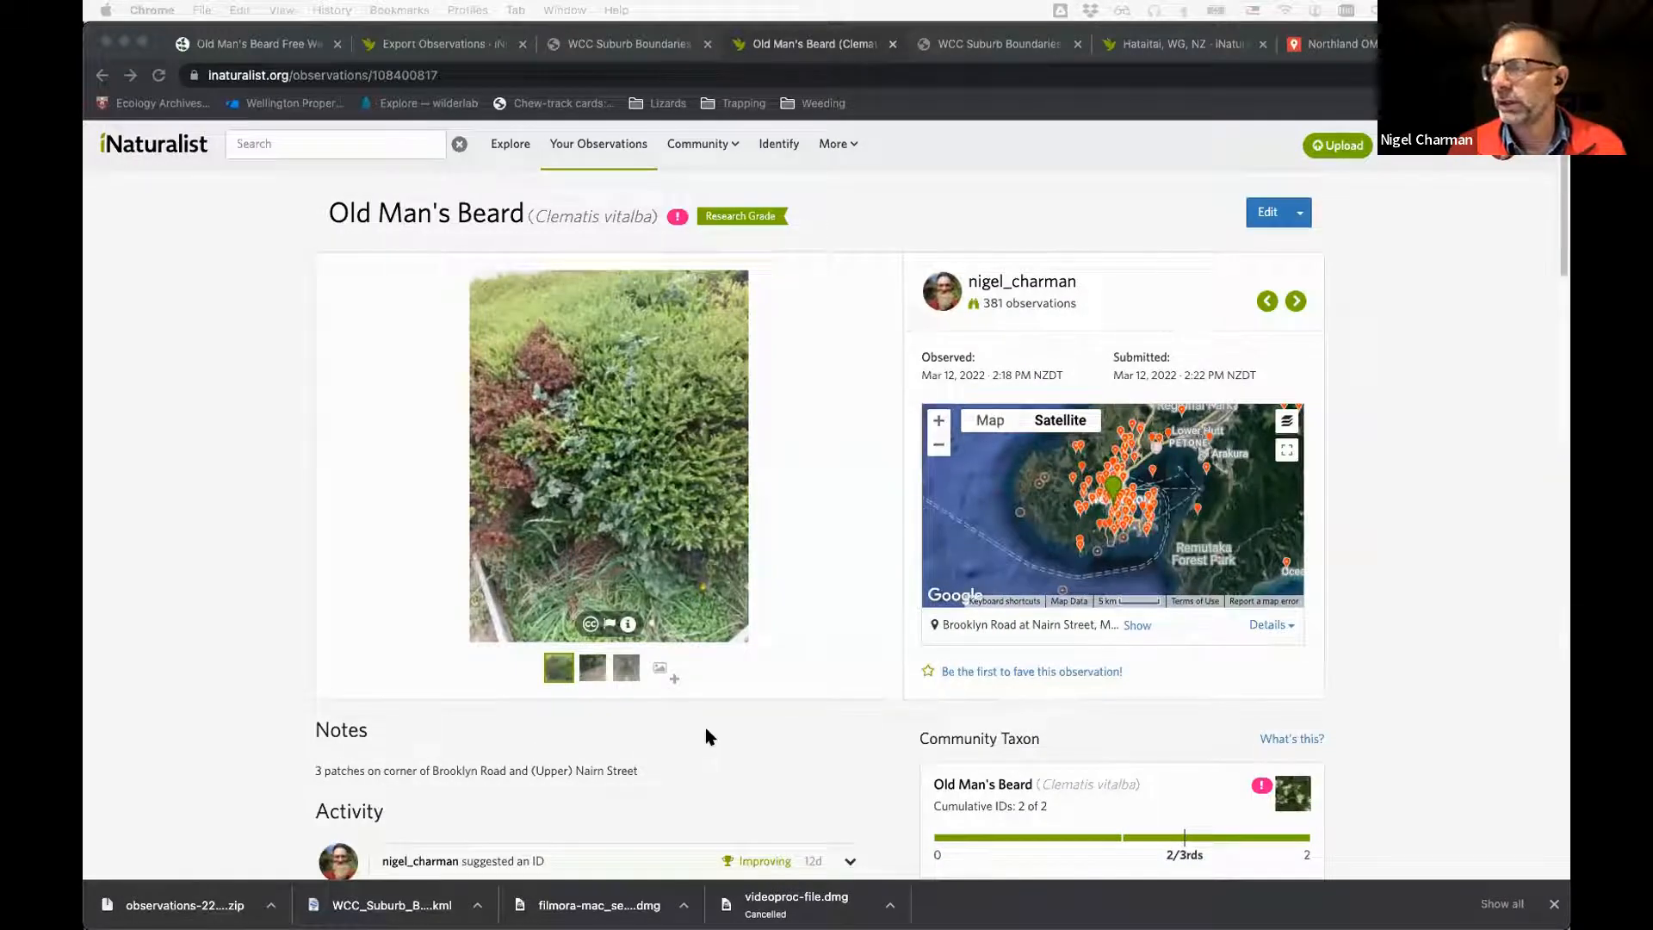
# In iNaturalist, view the info for the "Is the pest controlled?" observation field of the Old Man's Beard observation
pyautogui.scroll(-5, 706, 736)
pyautogui.scroll(-7, 706, 735)
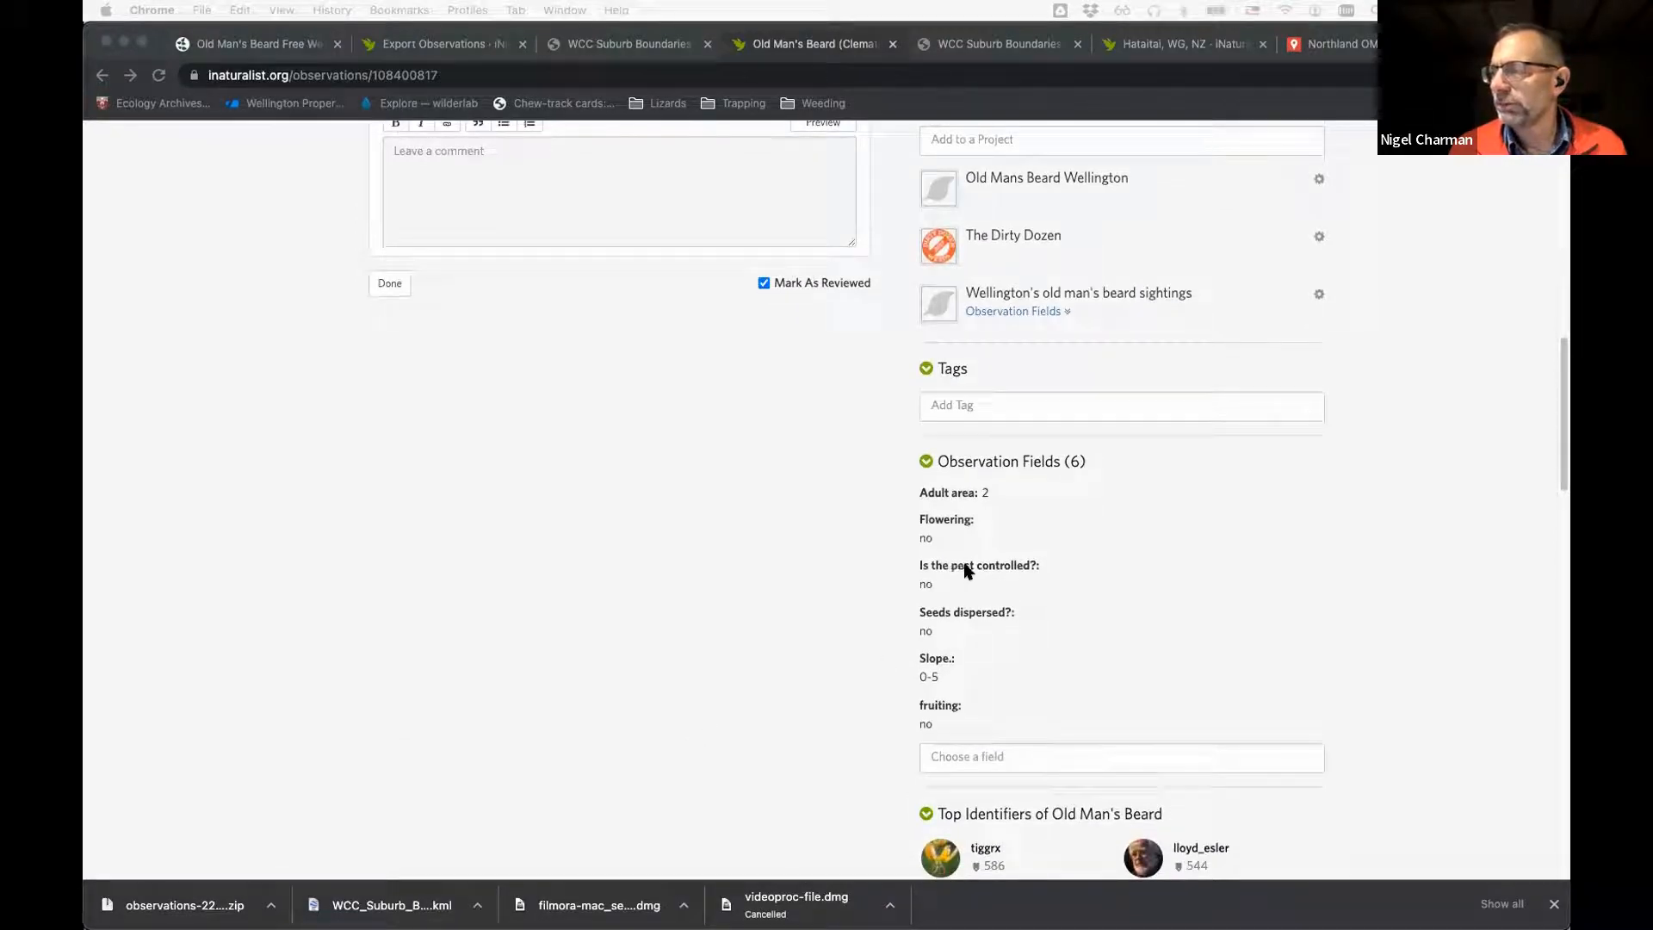
pyautogui.doubleClick(964, 570)
pyautogui.rightClick(963, 568)
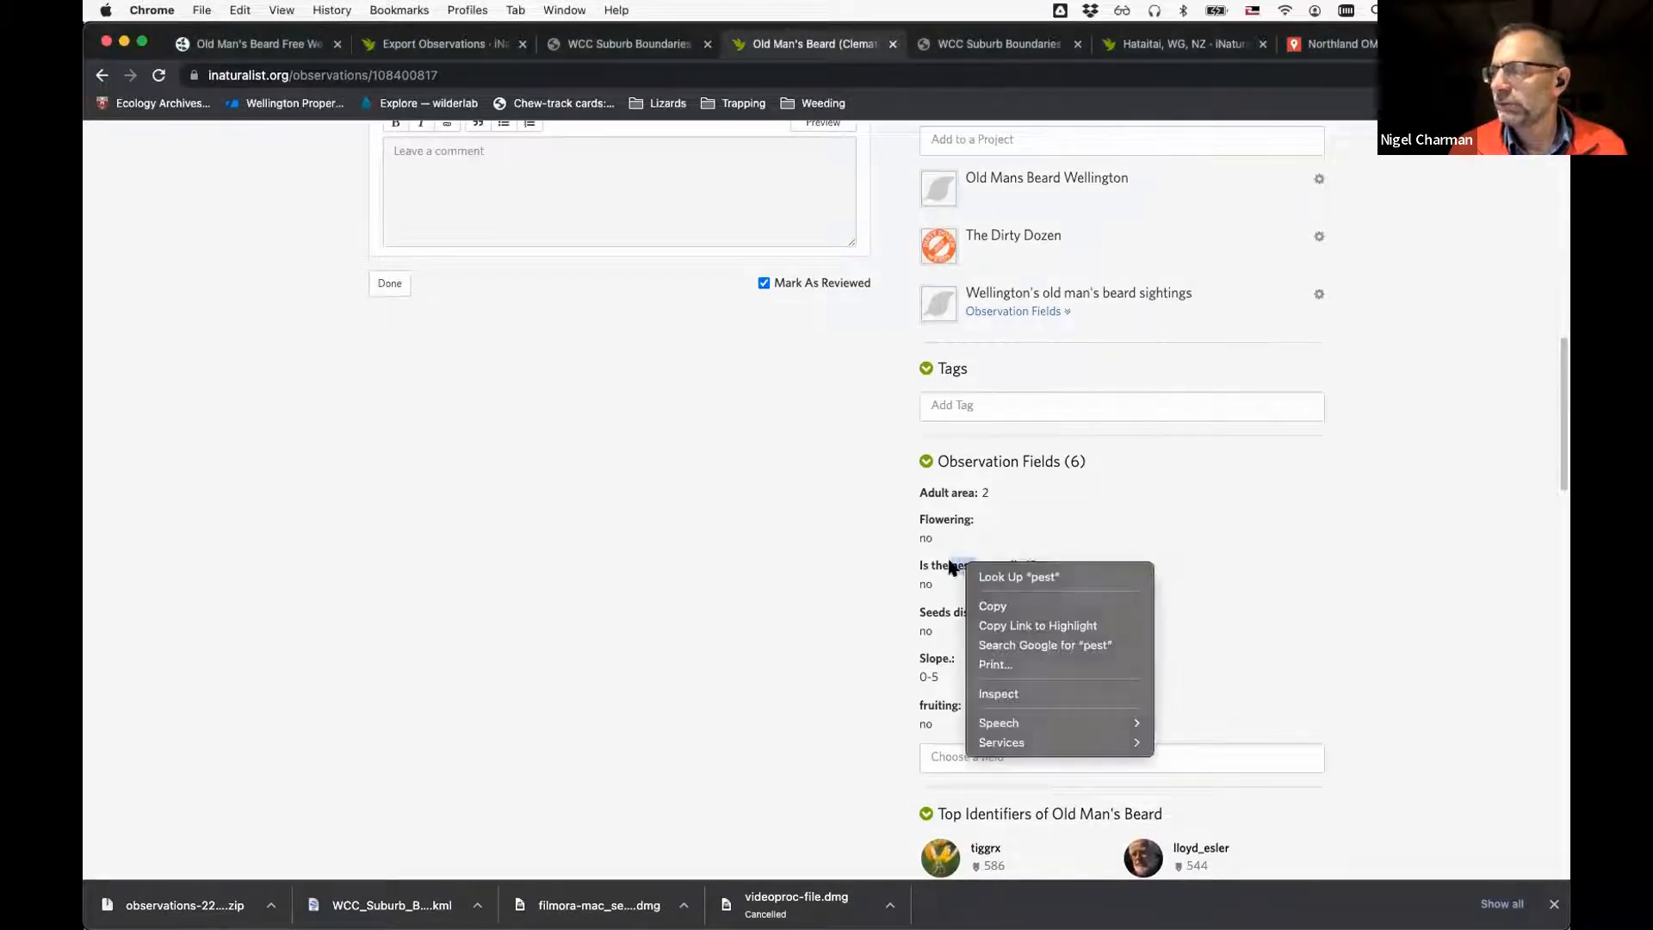
pyautogui.click(950, 566)
pyautogui.click(950, 568)
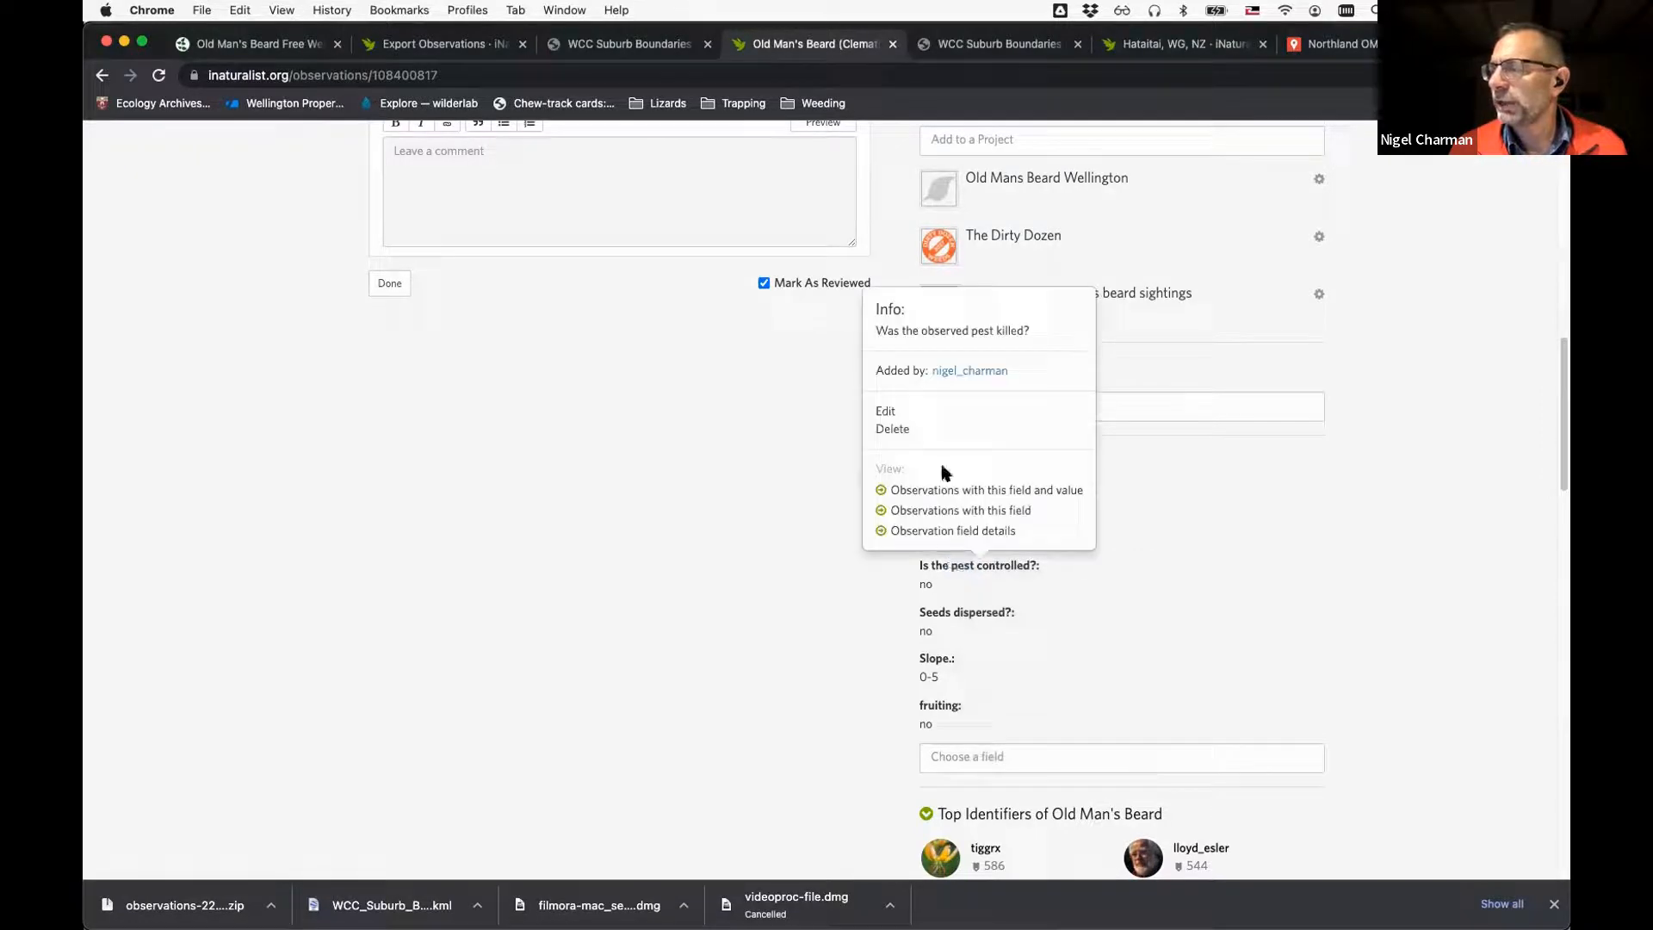
# Try changing the "Is the pest controlled?" field to yes, and cancel the edit without saving
pyautogui.click(885, 411)
pyautogui.click(983, 613)
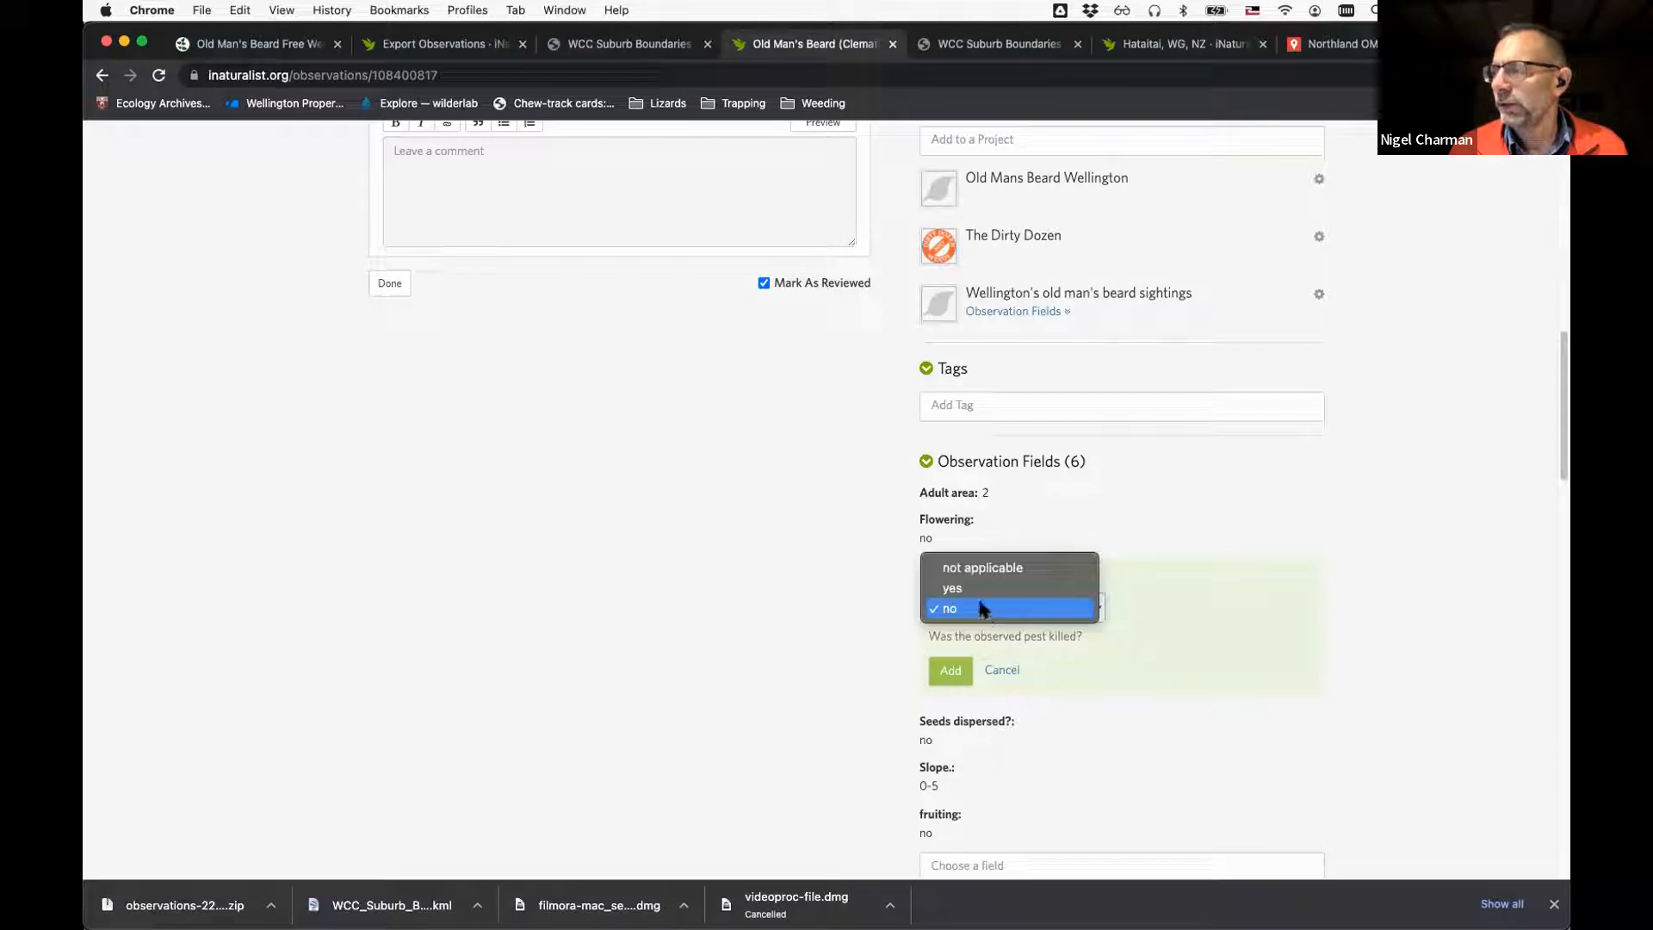
pyautogui.click(980, 587)
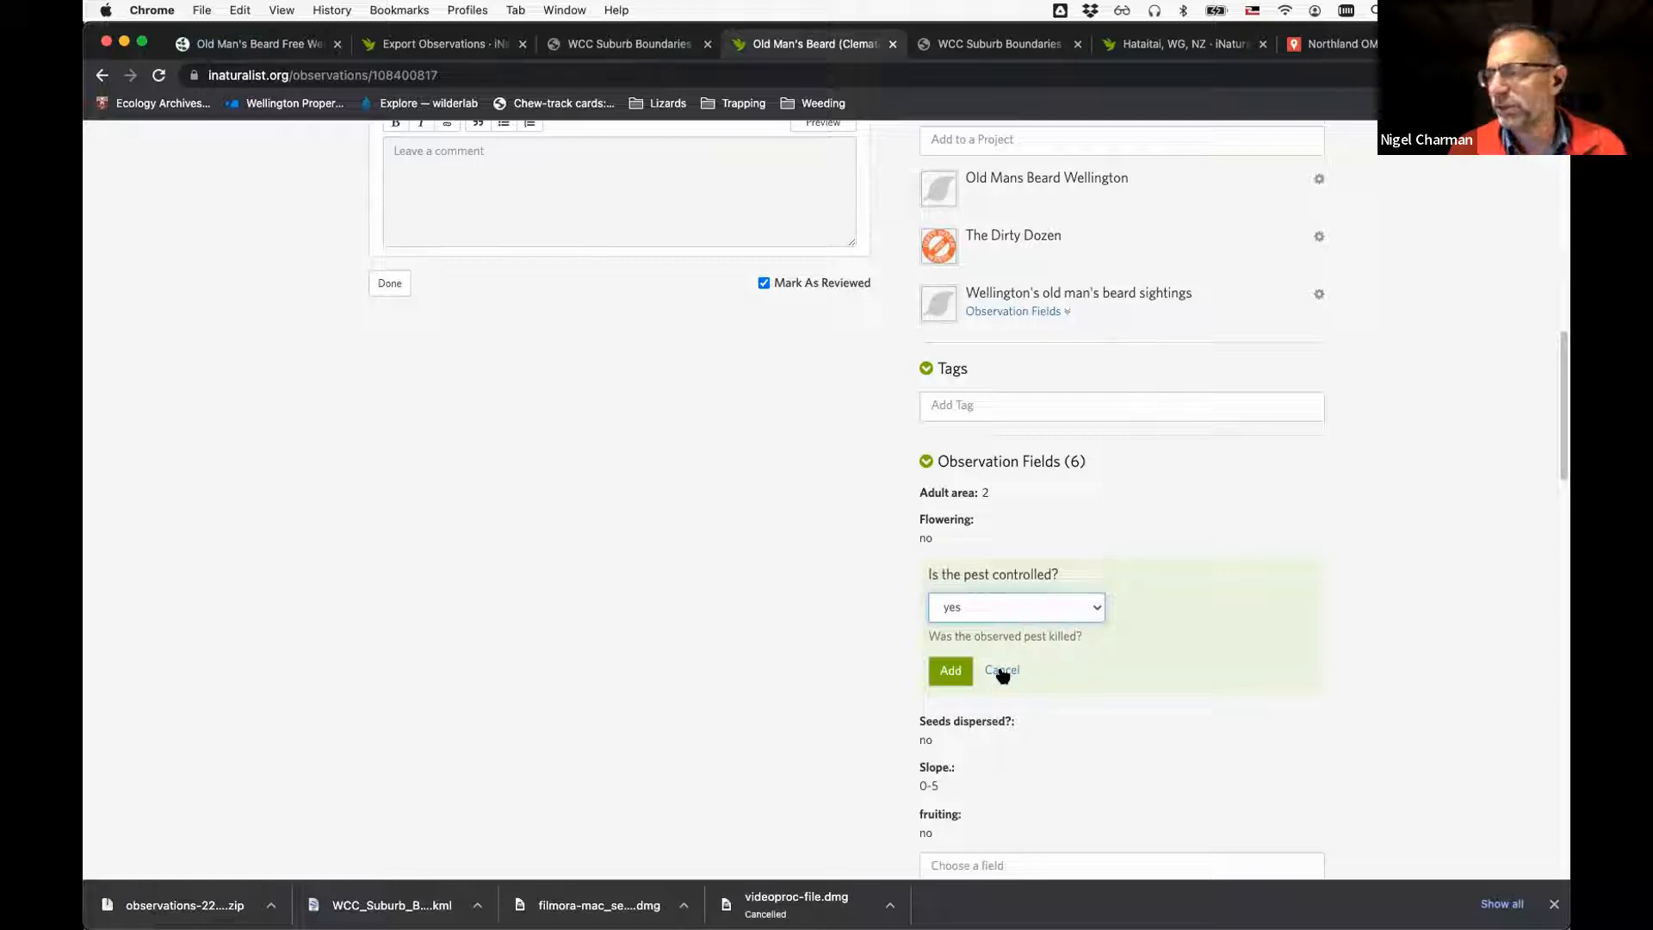
pyautogui.click(1001, 671)
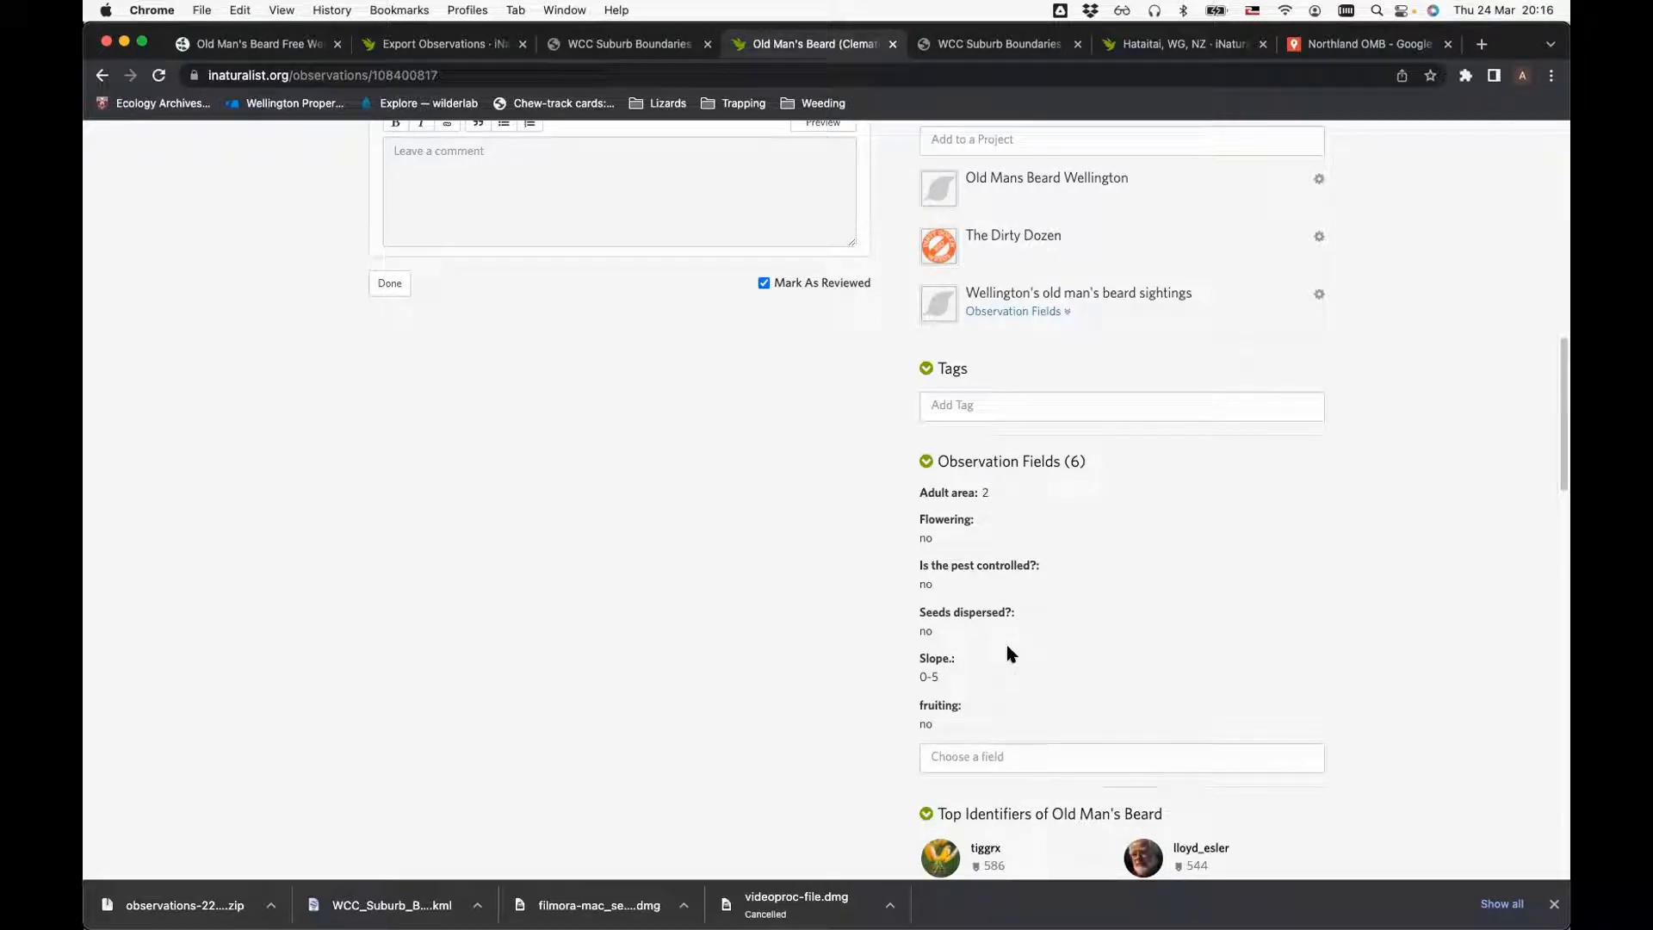
# Examine which further observation fields can be added to the observation, without choosing one
pyautogui.click(958, 755)
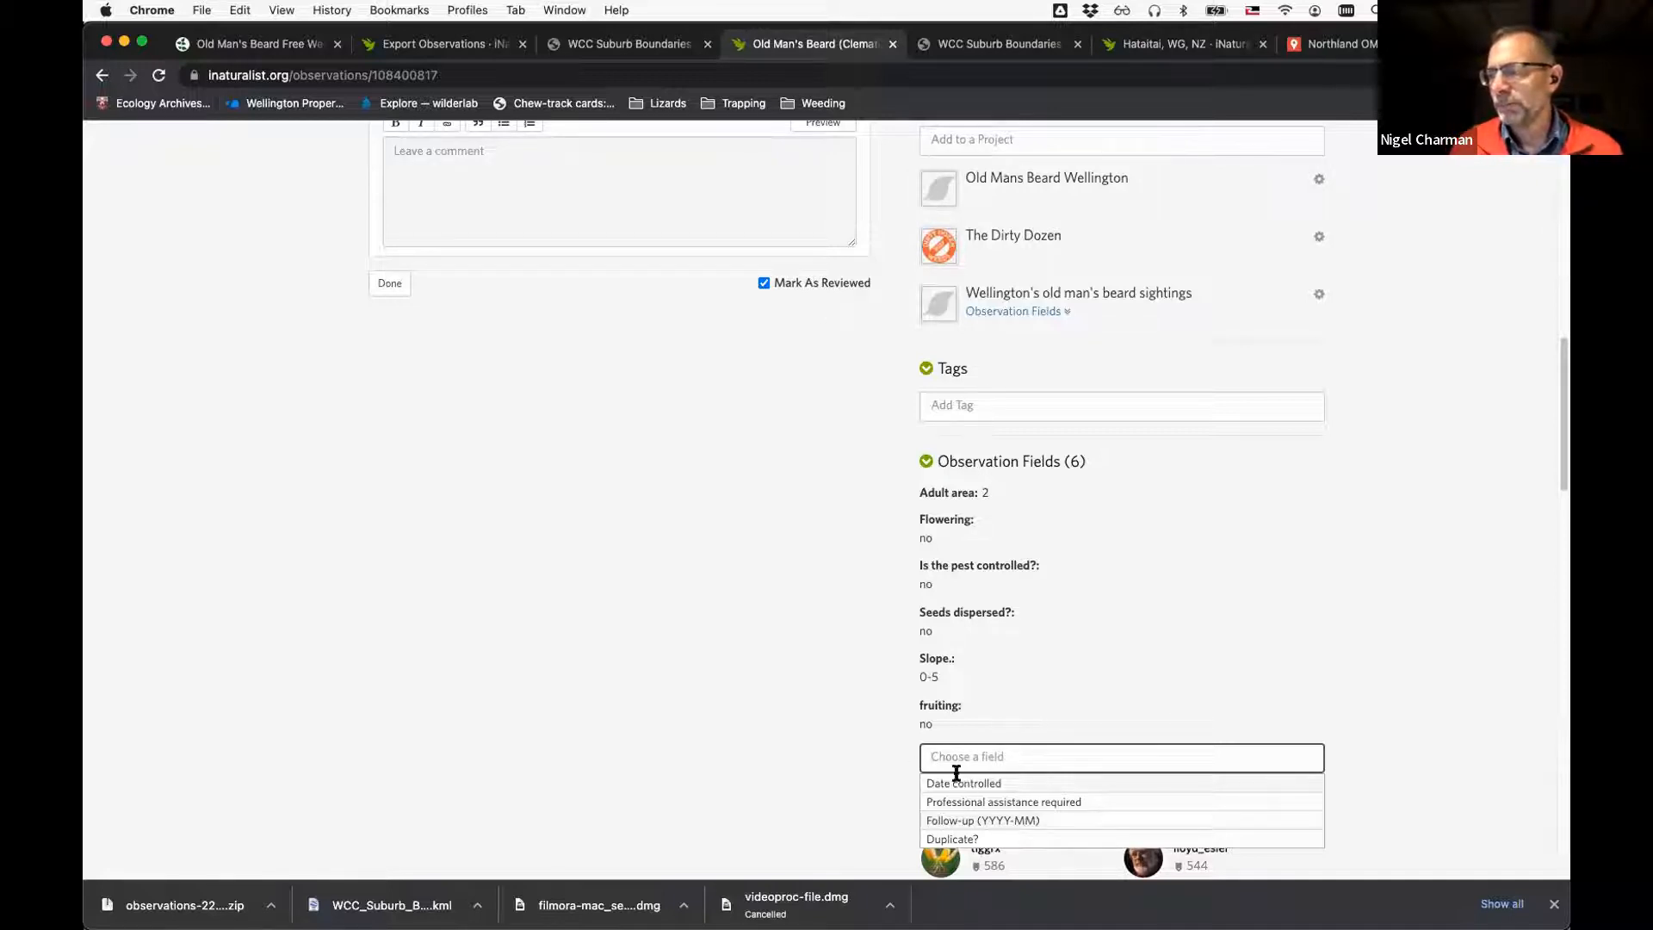
pyautogui.click(887, 750)
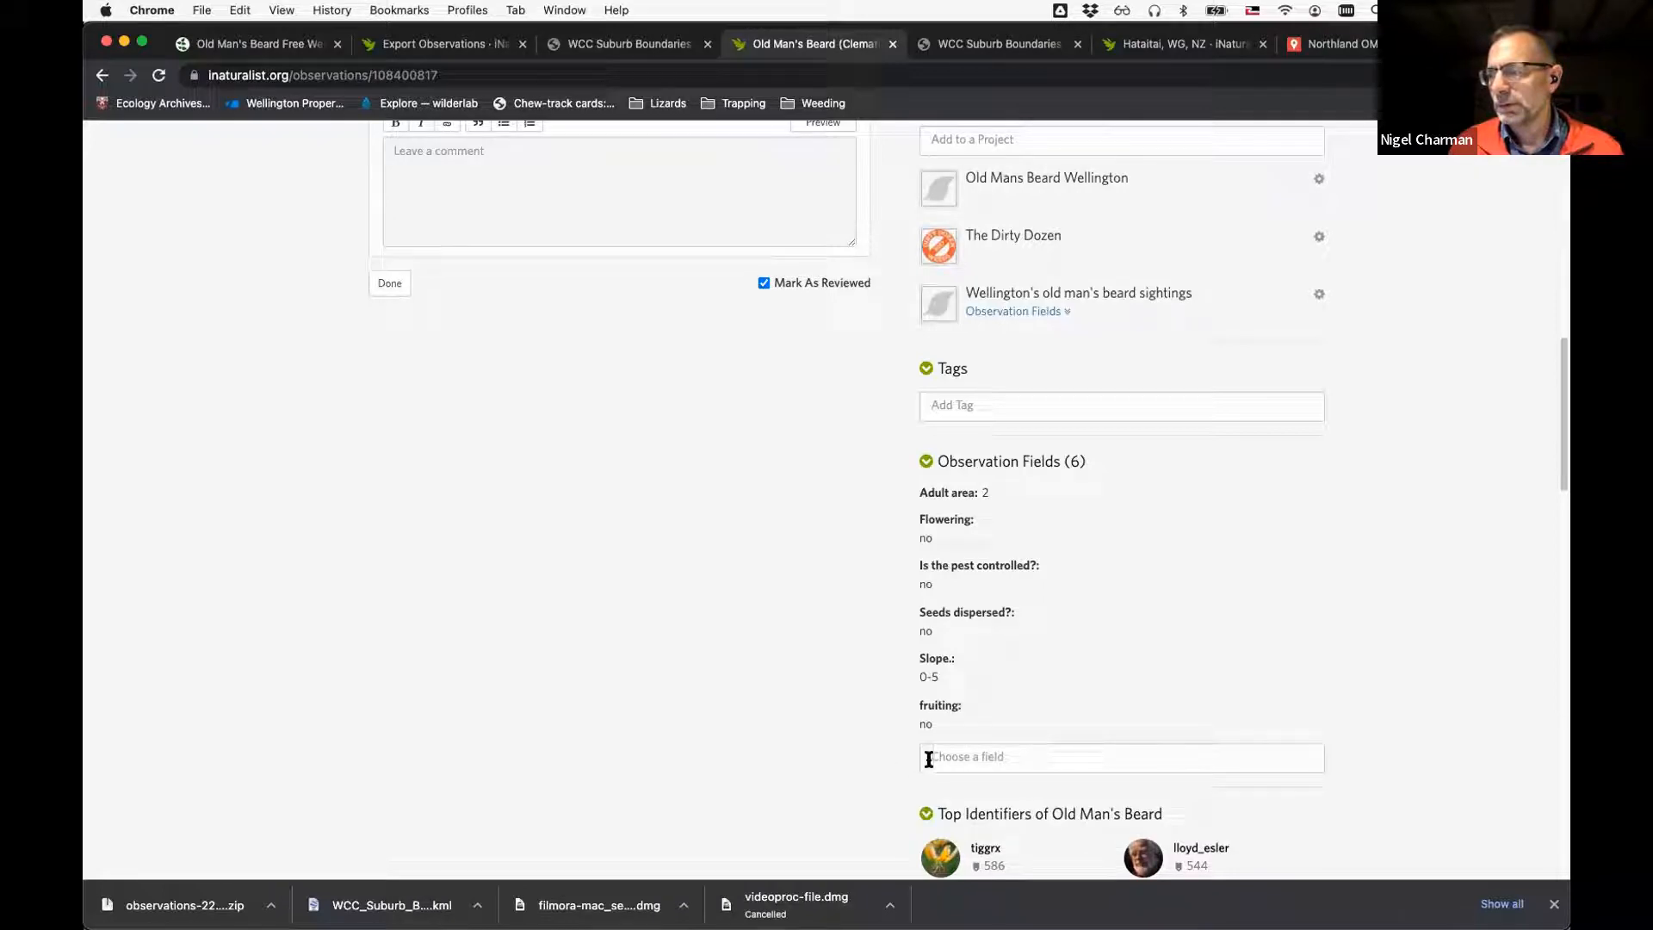
pyautogui.click(930, 757)
pyautogui.click(889, 763)
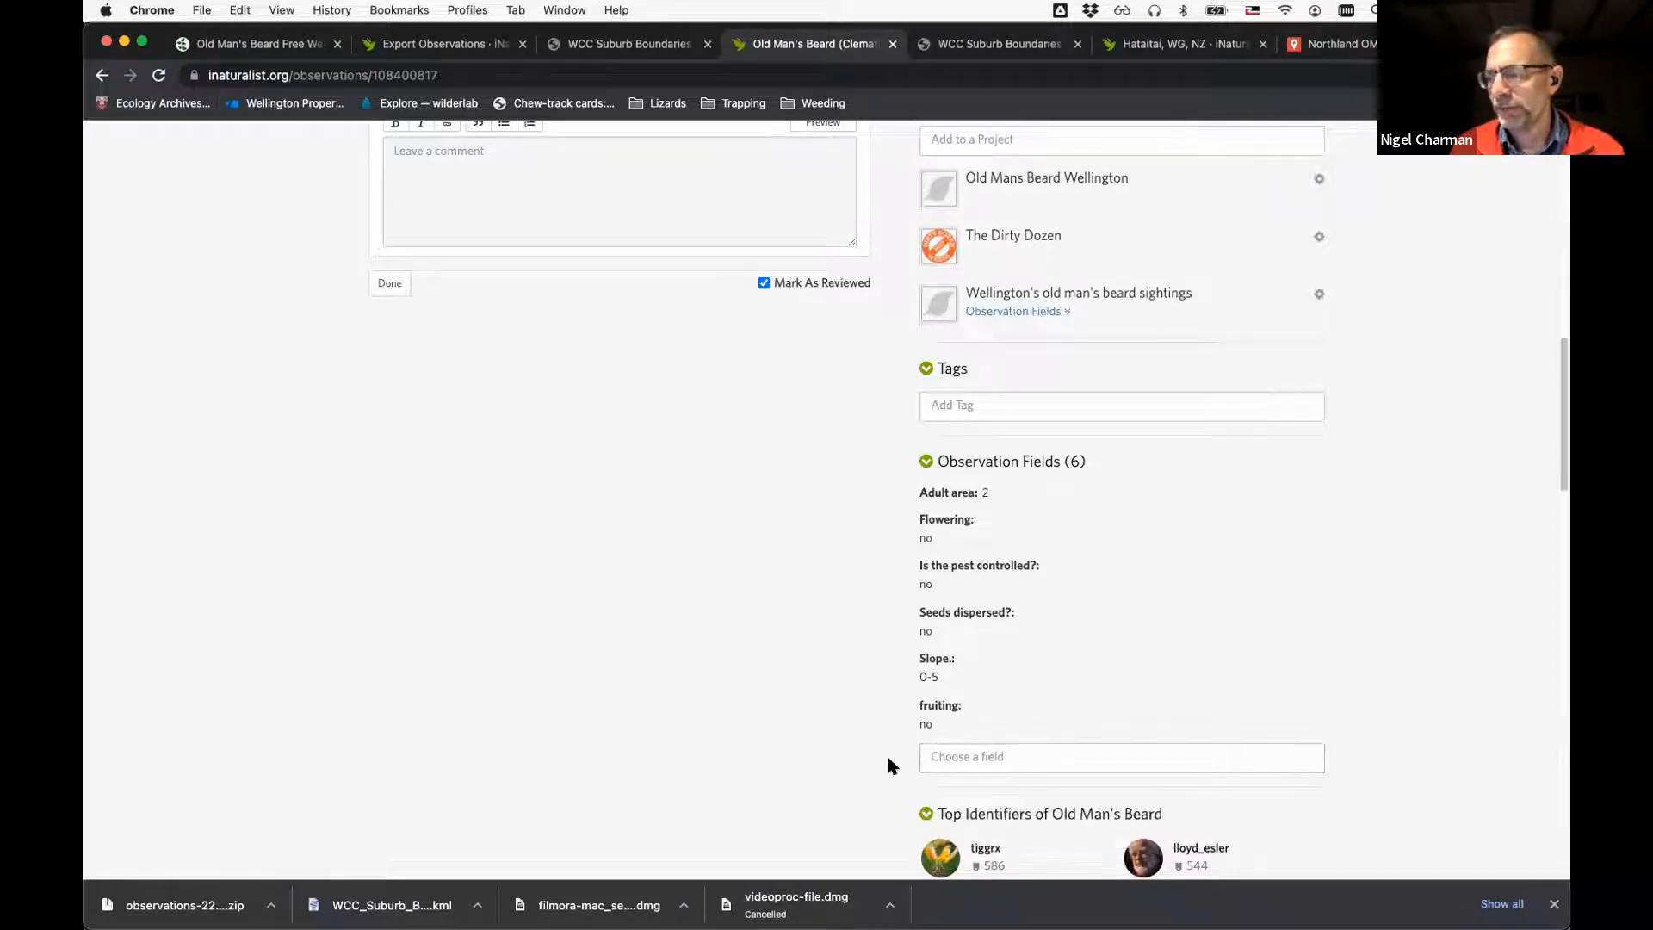